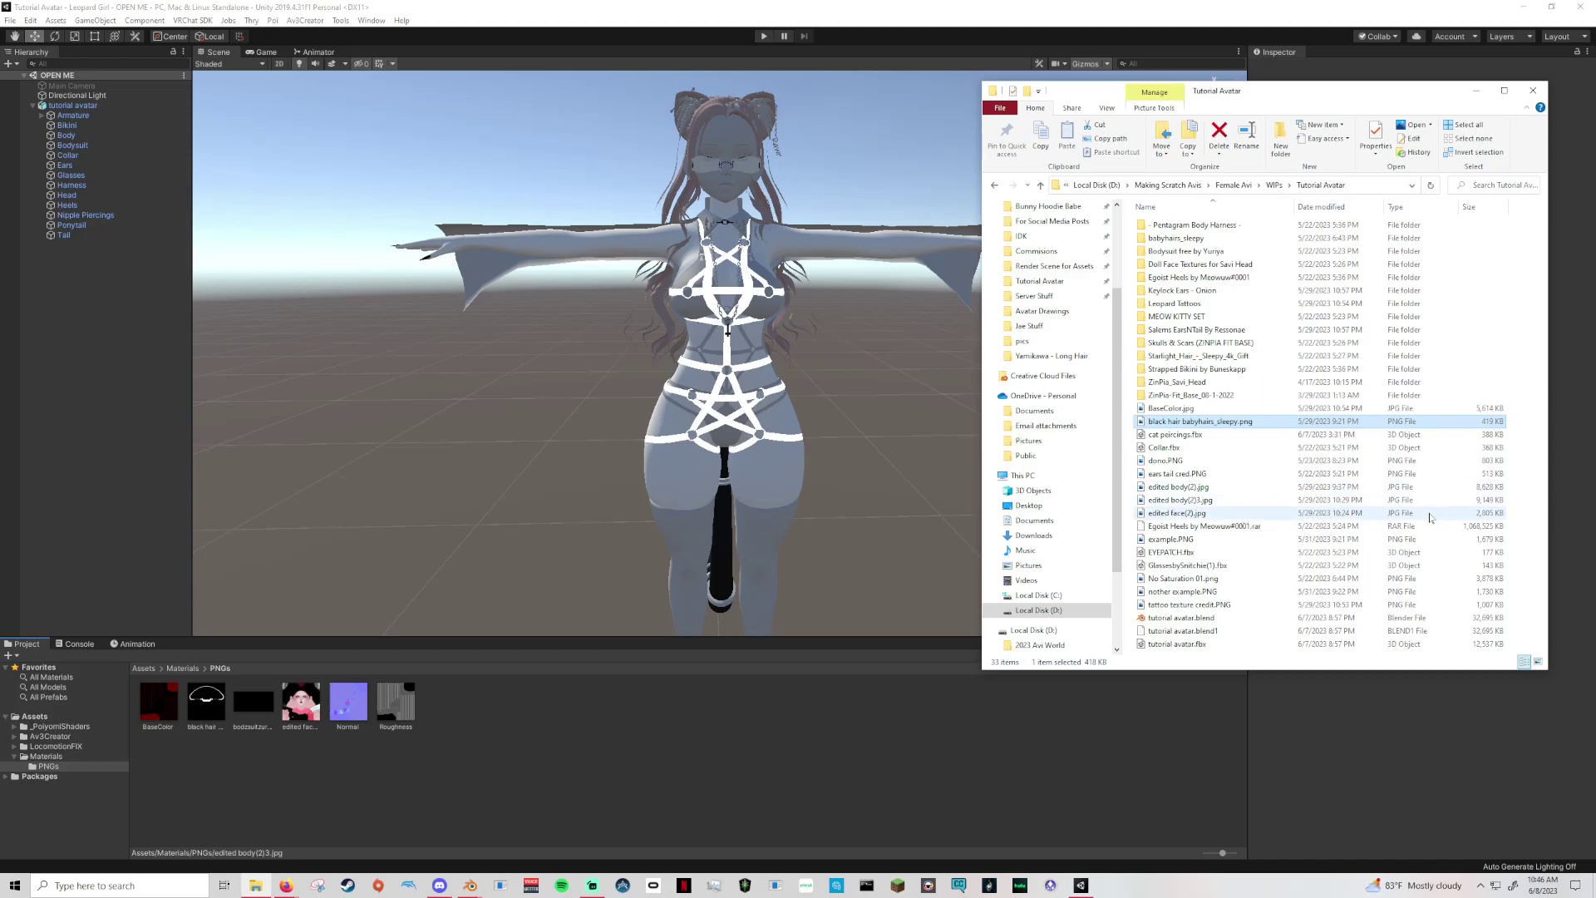
Check the texture of the body's Body Skin material in Blender, and import BaseColor.jpg into the PNGs folder of the Unity project.
mouse_move(469, 885)
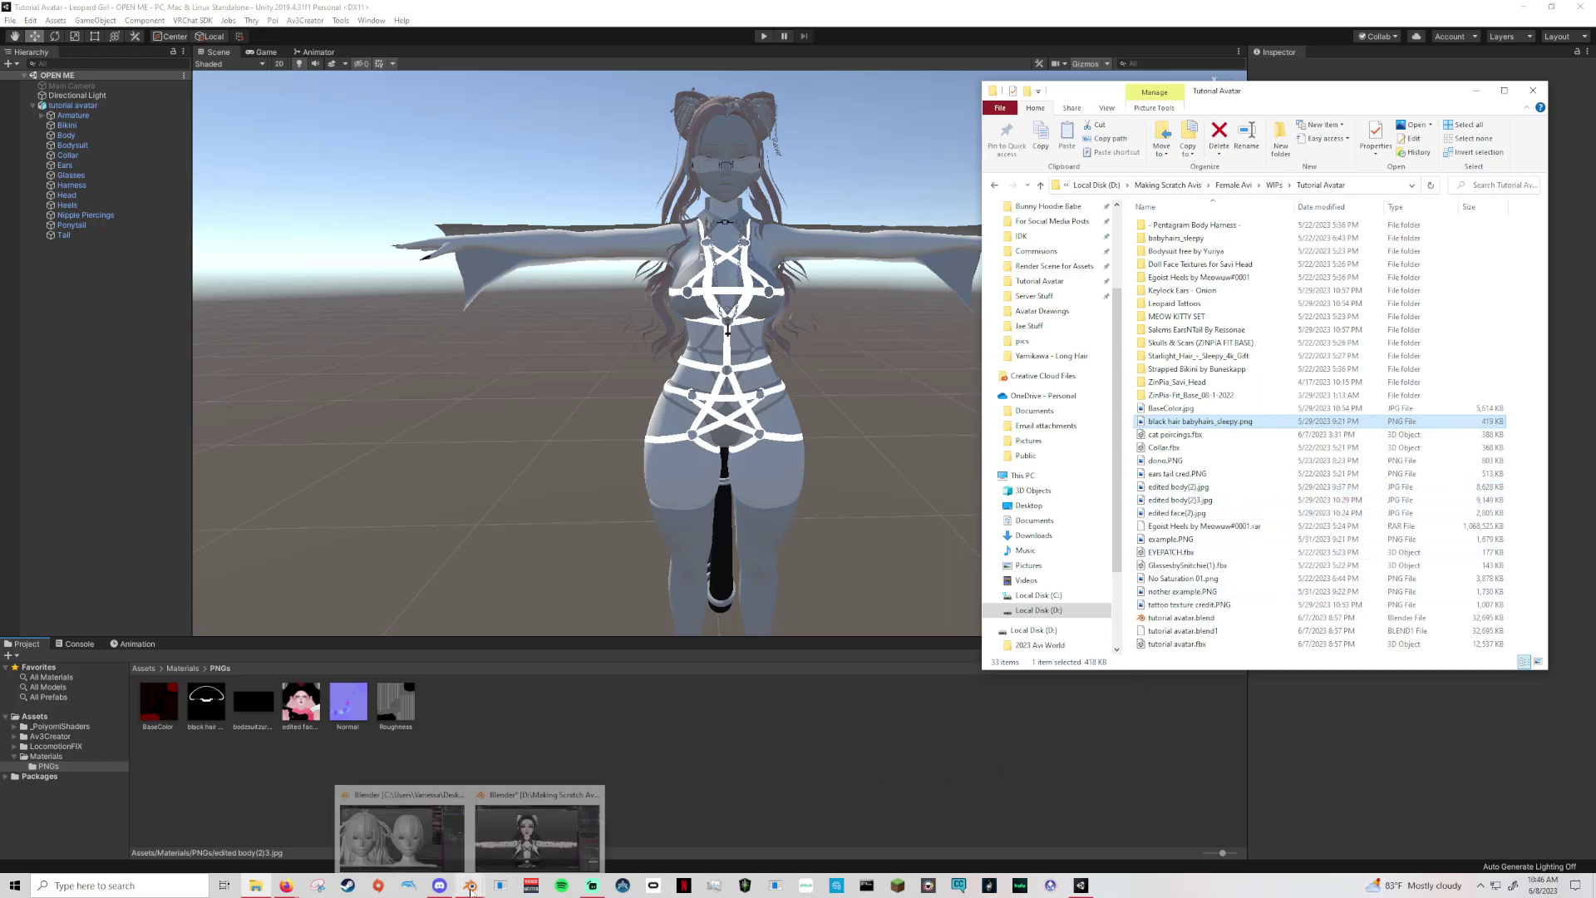
click(535, 841)
click(1024, 556)
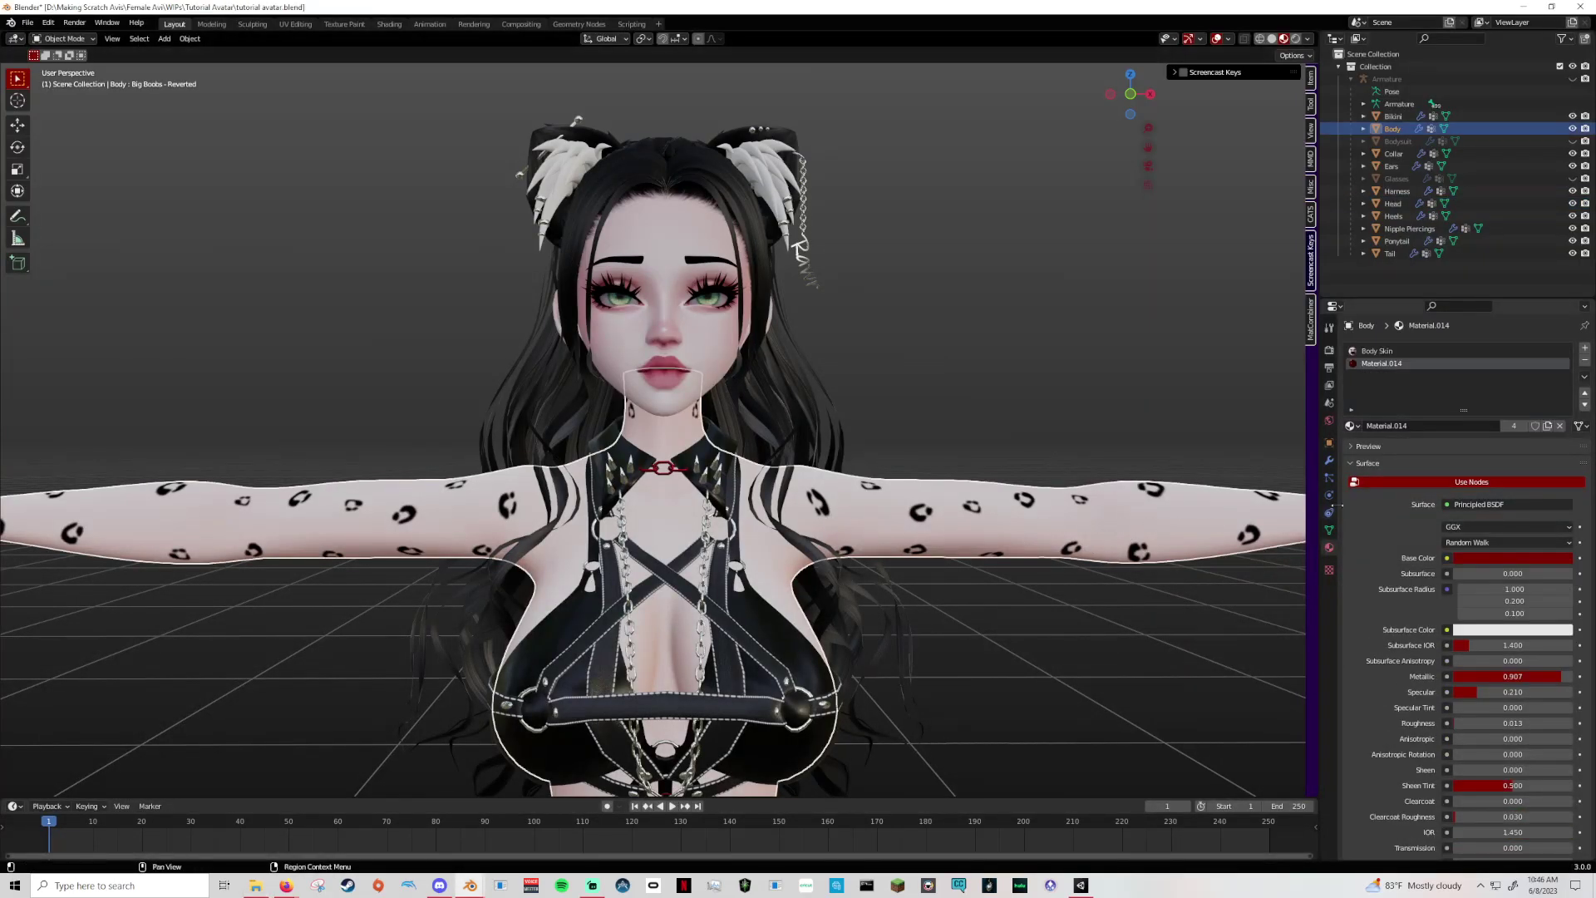
click(1375, 352)
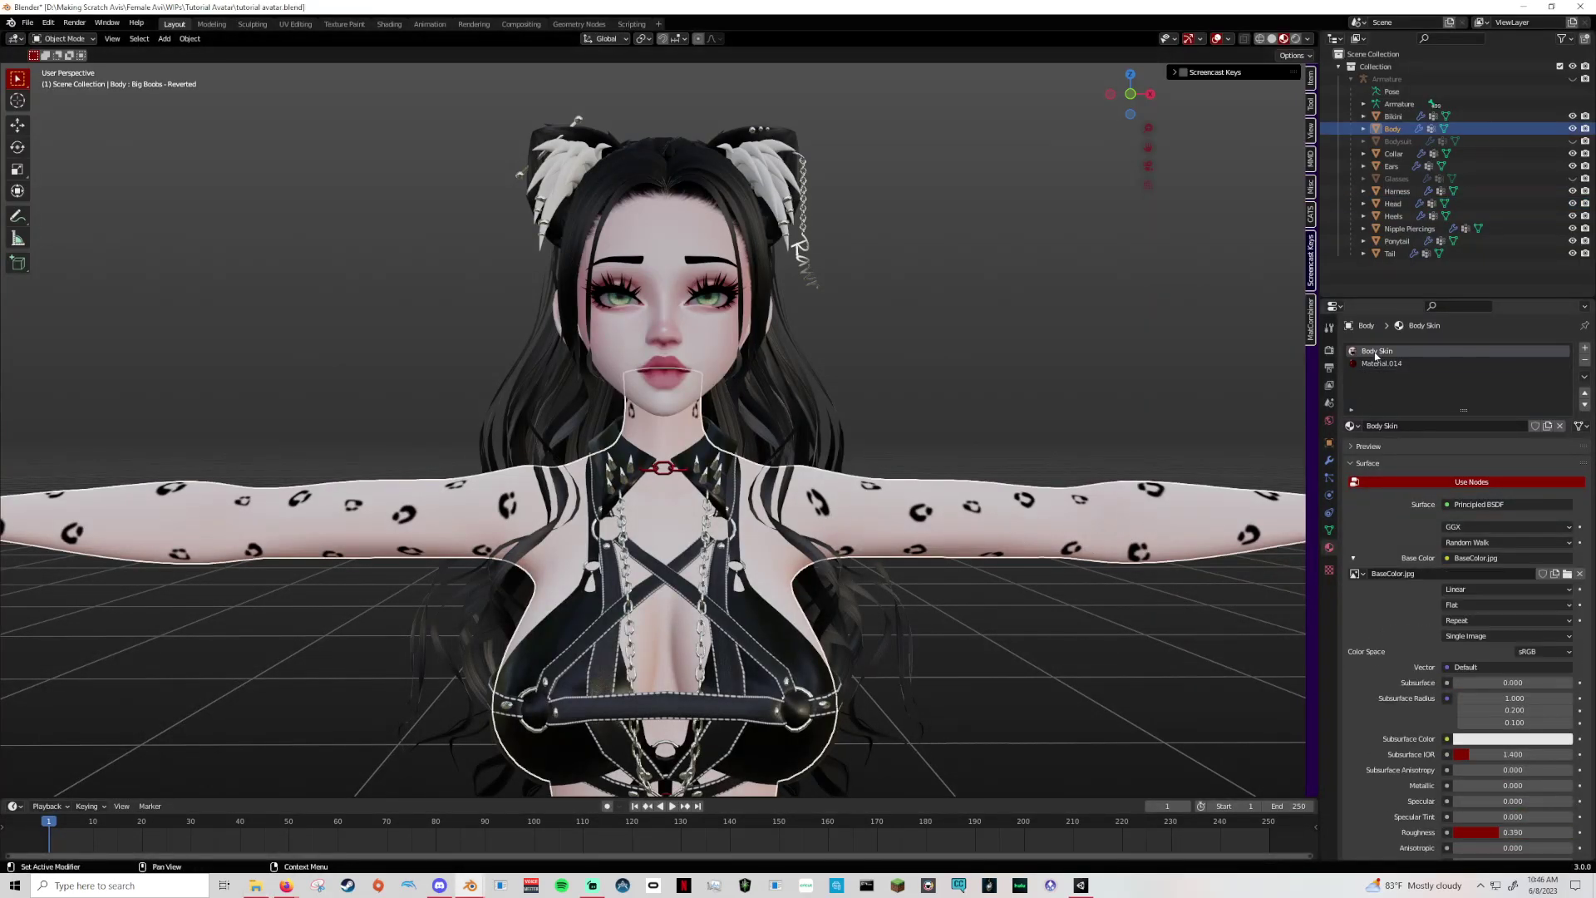
click(1526, 6)
drag(1145, 408, 1145, 482)
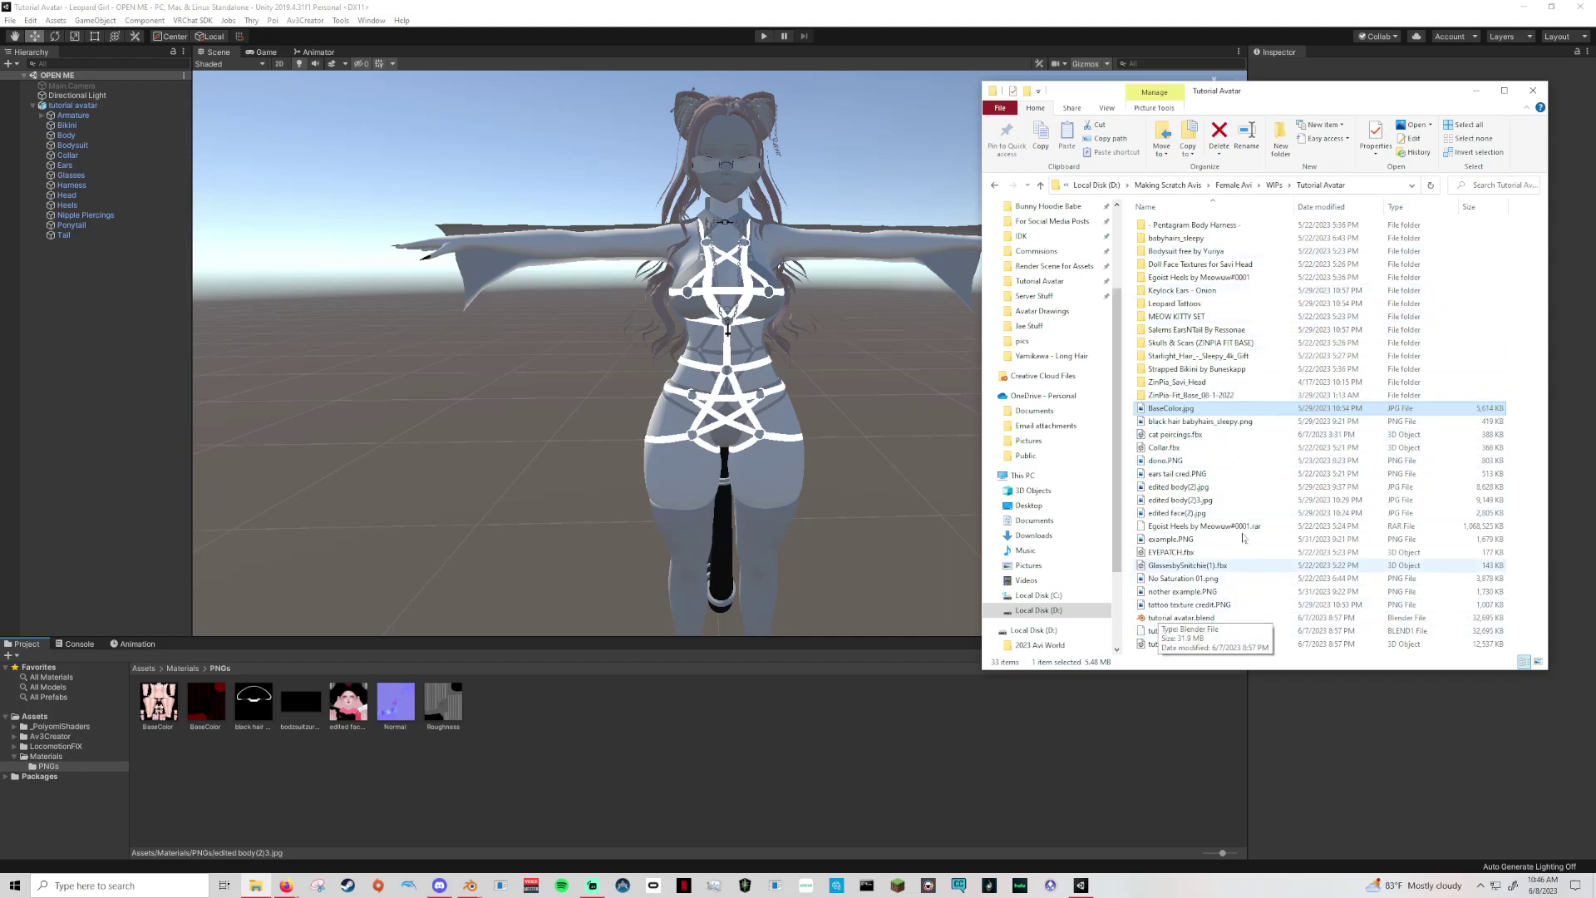
Look through the Black Red textures of the Pentagram Body Harness and the Keylock Ears folder.
double_click(1157, 230)
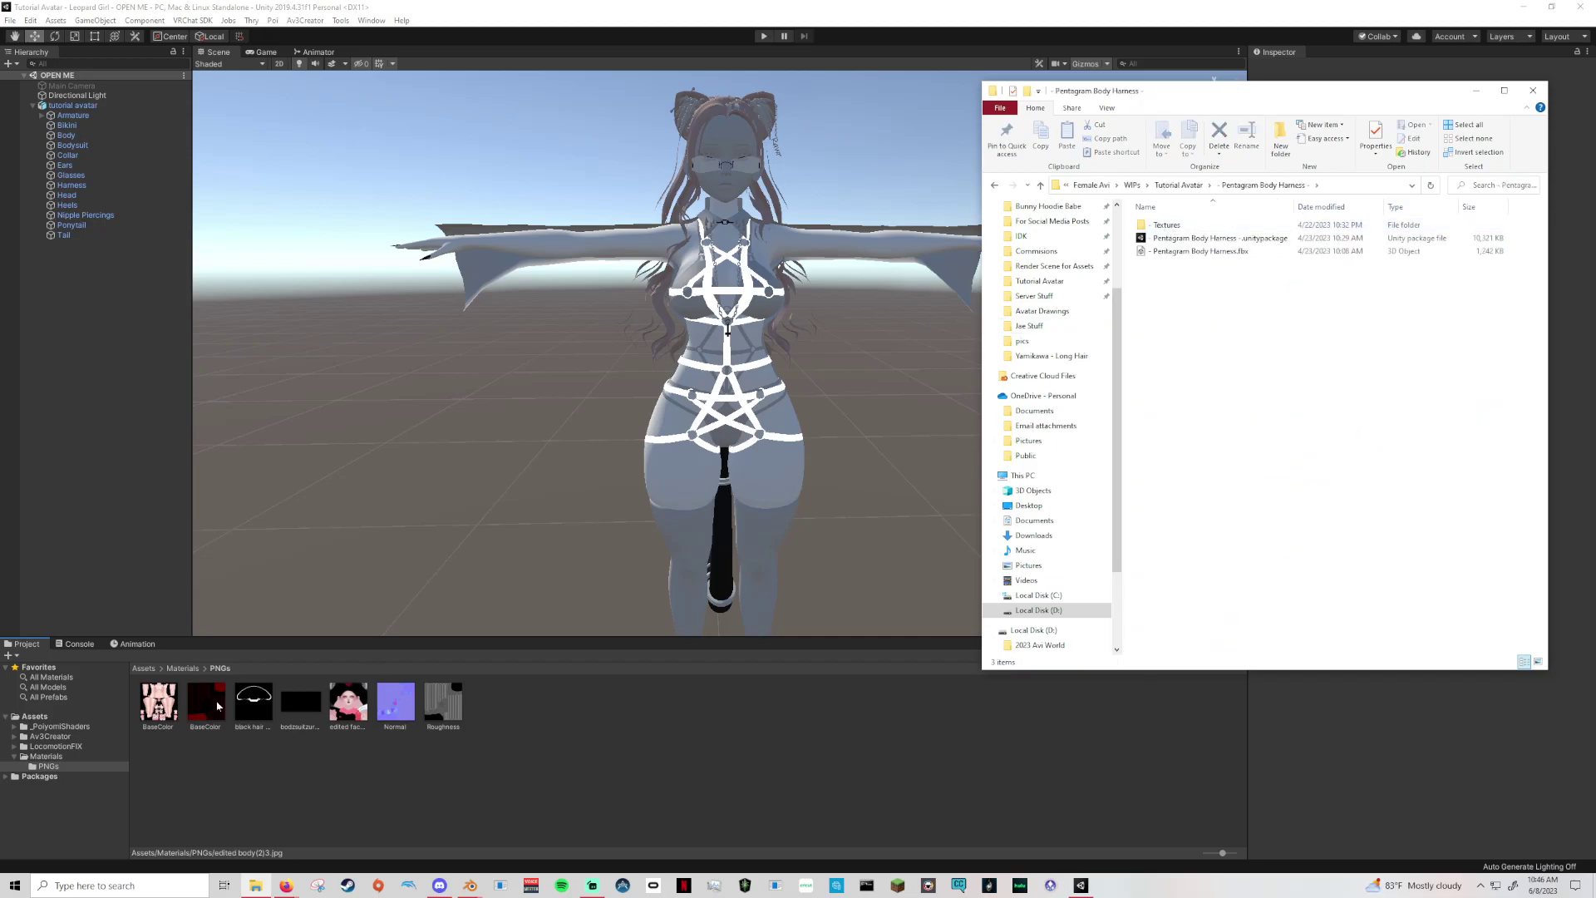
double_click(1168, 228)
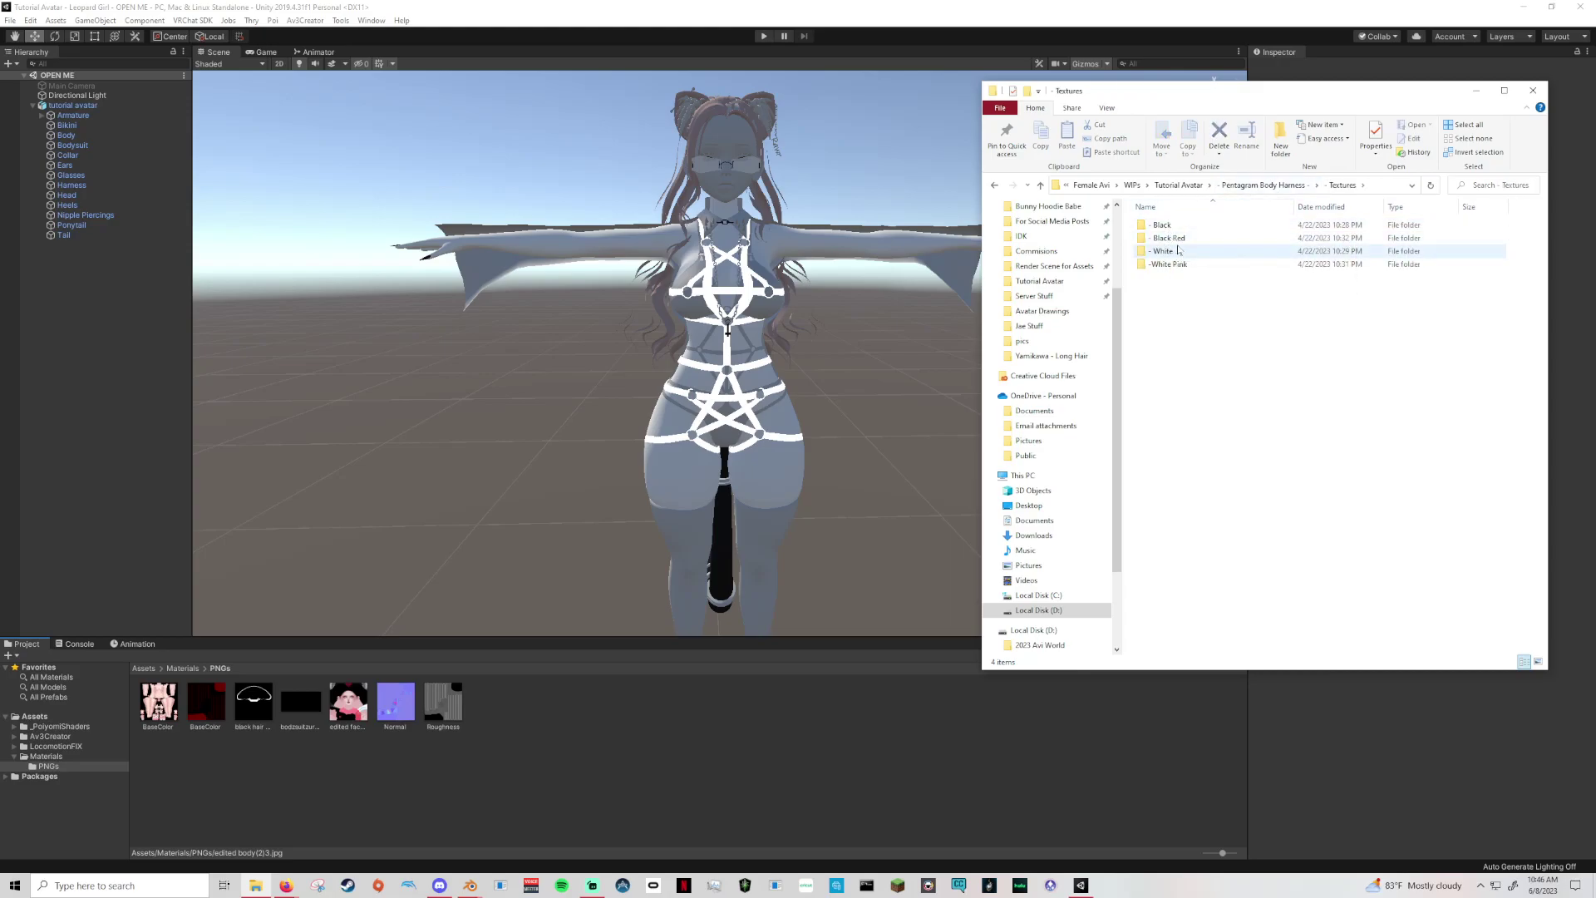
double_click(1169, 237)
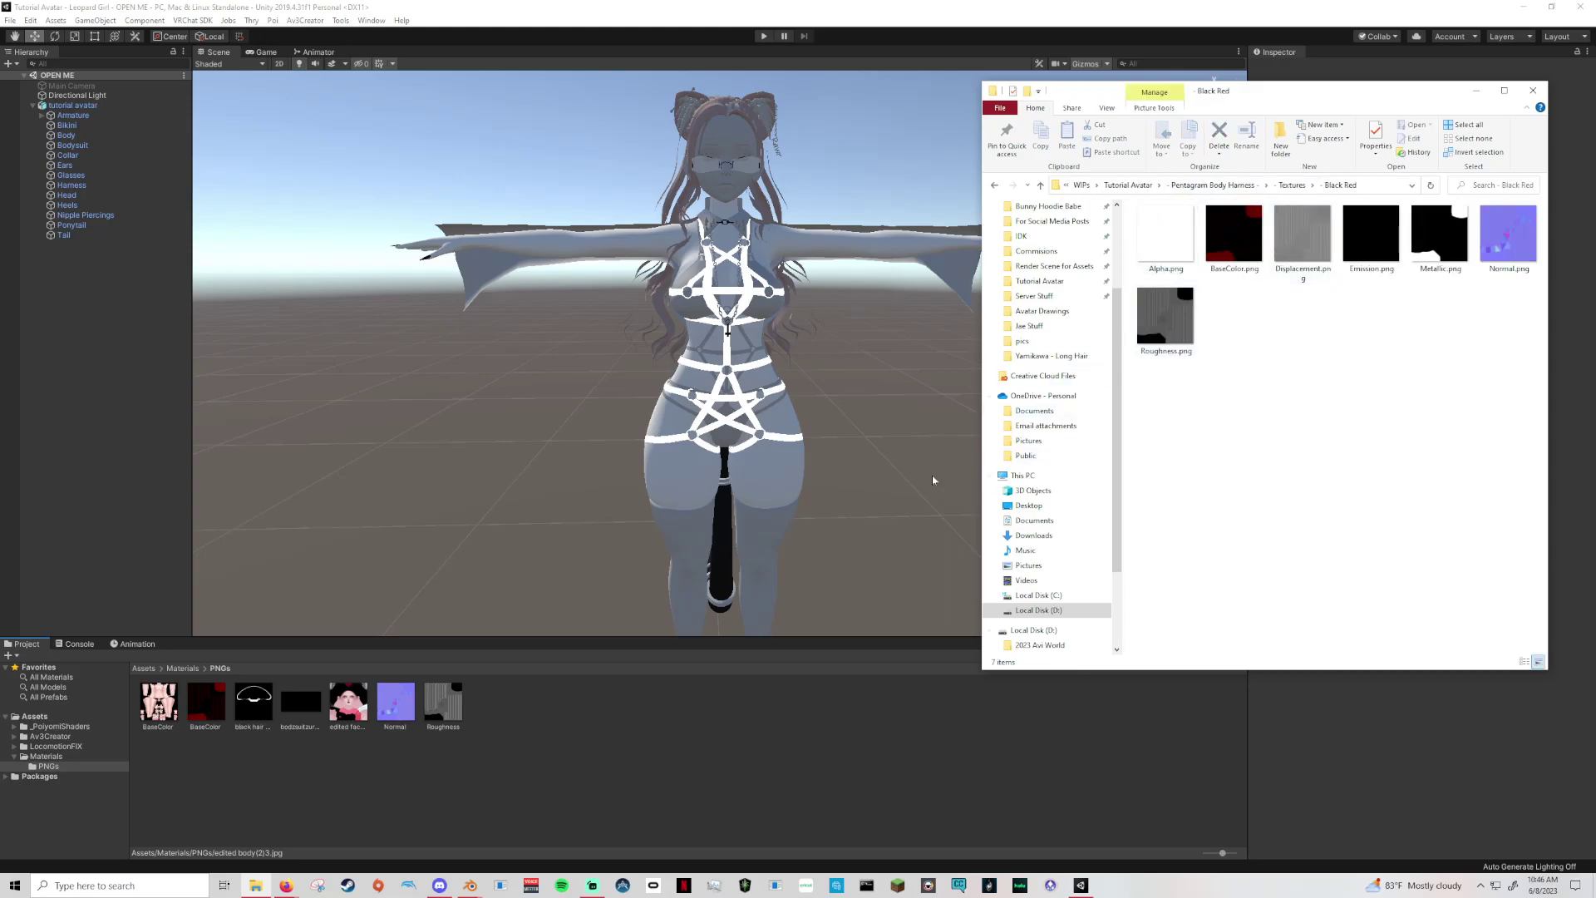
click(1290, 184)
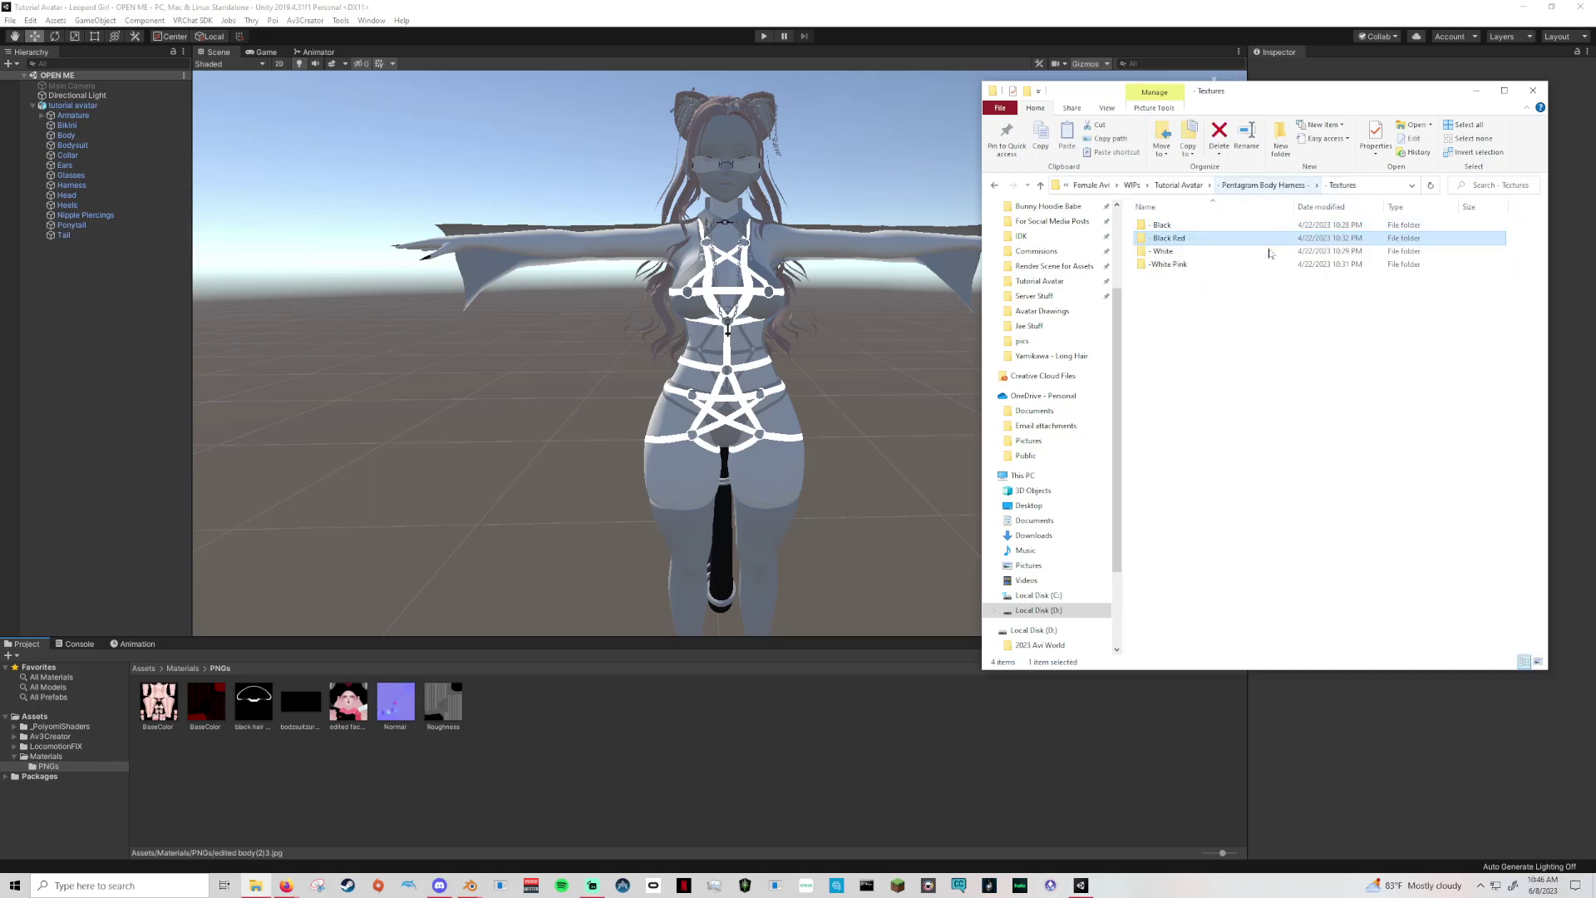
click(1256, 185)
click(1184, 186)
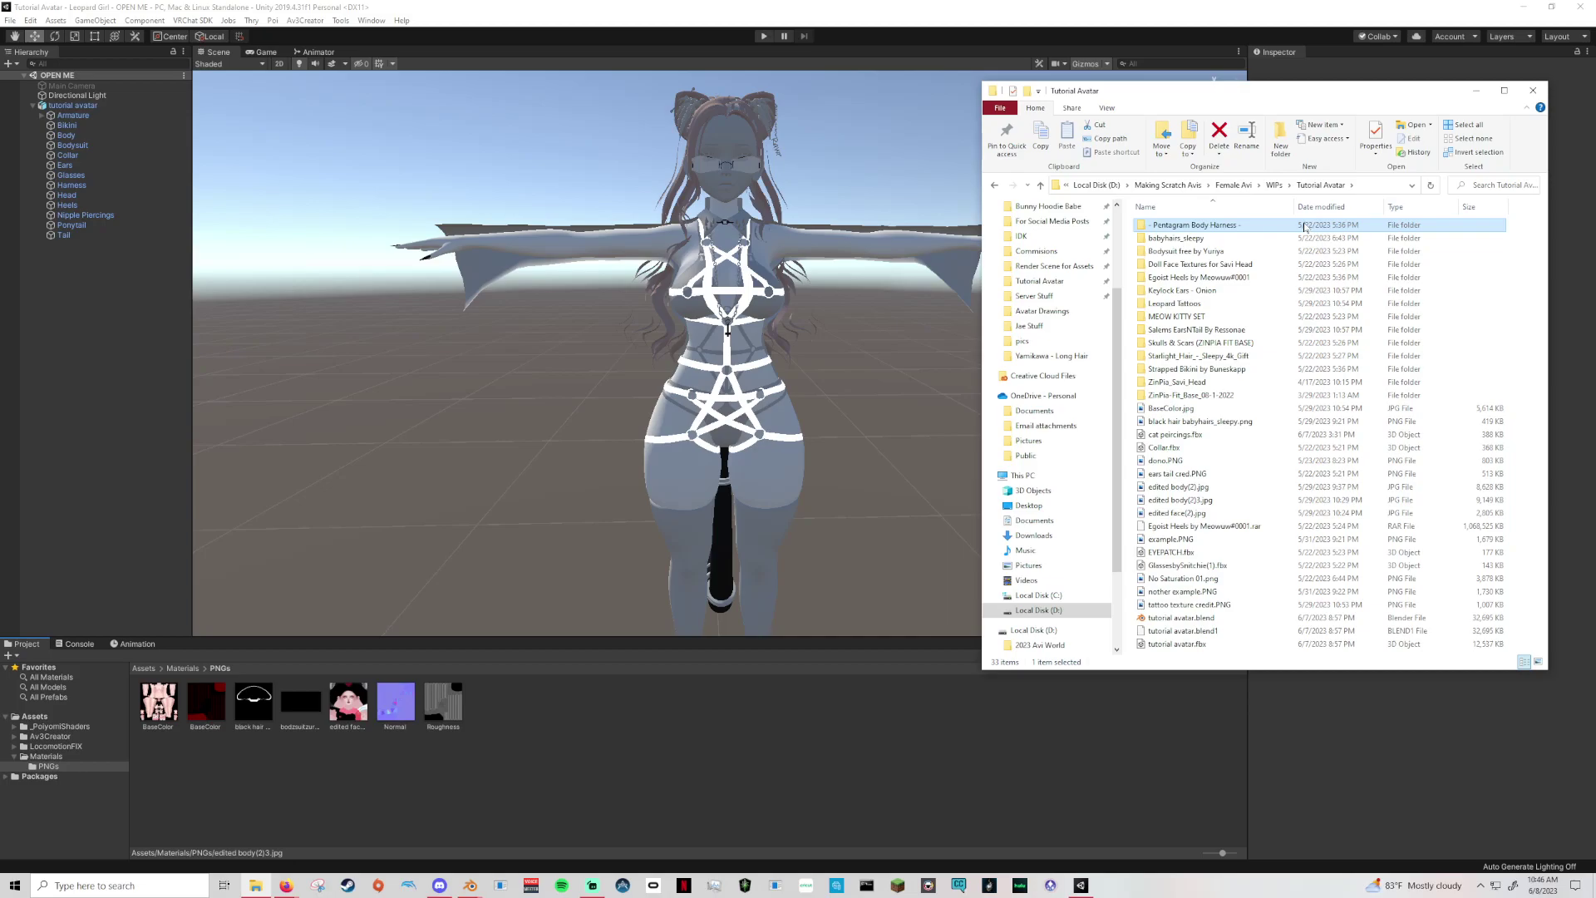
double_click(1161, 292)
click(1272, 185)
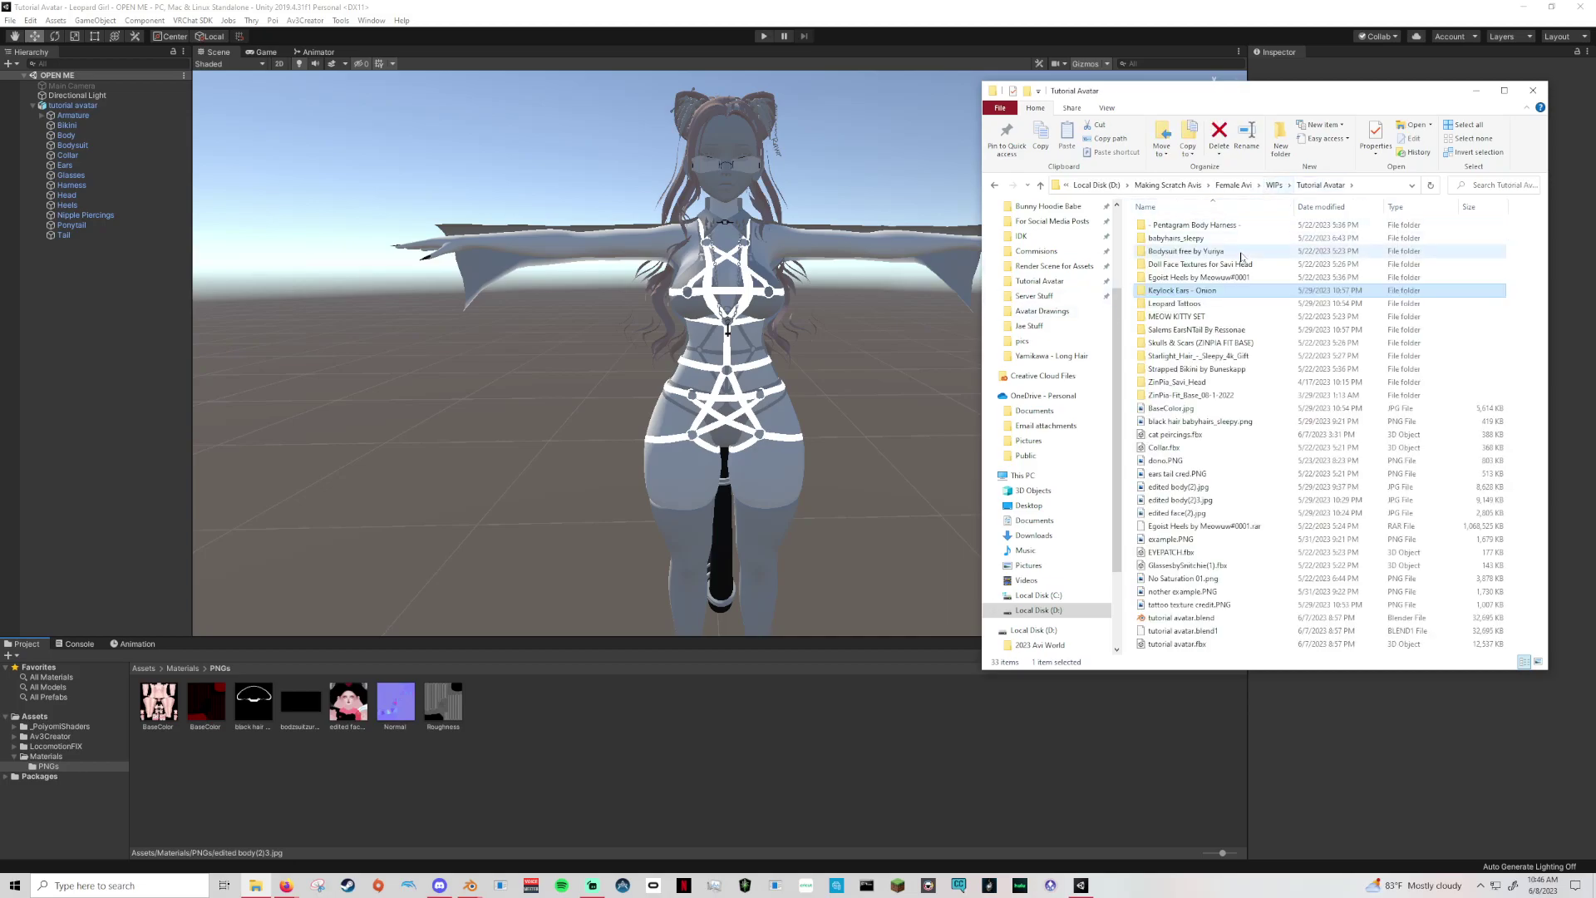
Import the Egoist Heels base color and OpenGL normal textures from the Leopard Black w Red Bottoms folder into PNGs.
double_click(1188, 277)
click(1167, 239)
double_click(1163, 238)
double_click(1180, 226)
double_click(1164, 264)
double_click(1225, 251)
drag(1167, 258, 713, 702)
drag(1321, 468, 1228, 199)
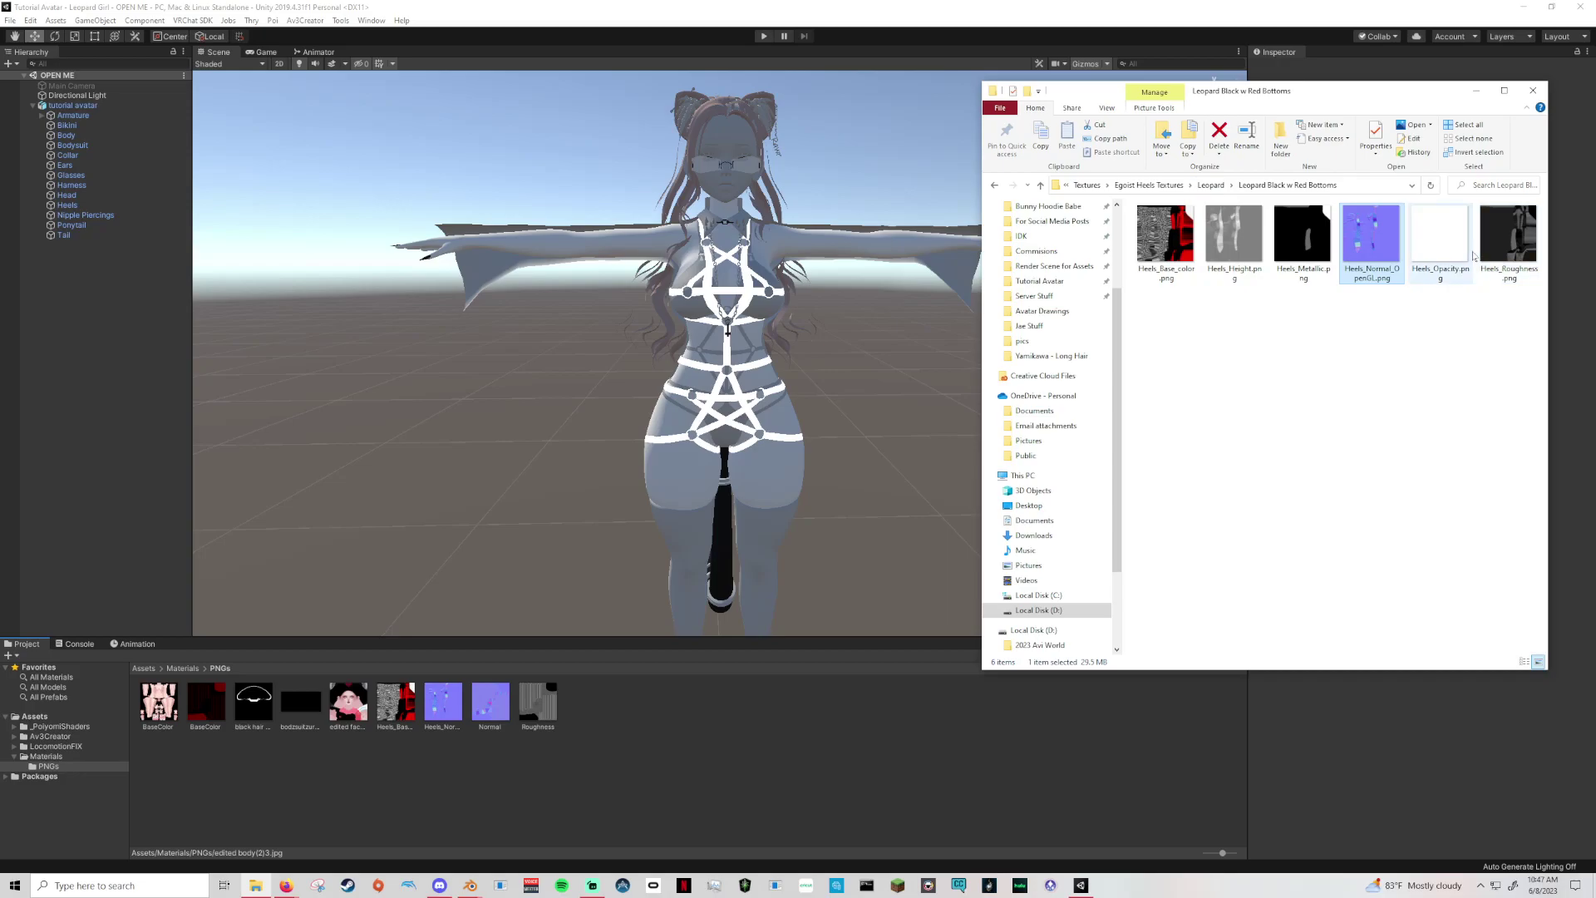
Import Emission.png and Hair_Base_color.png from the Textures folder of the Salems ears and tail asset into PNGs.
click(1210, 185)
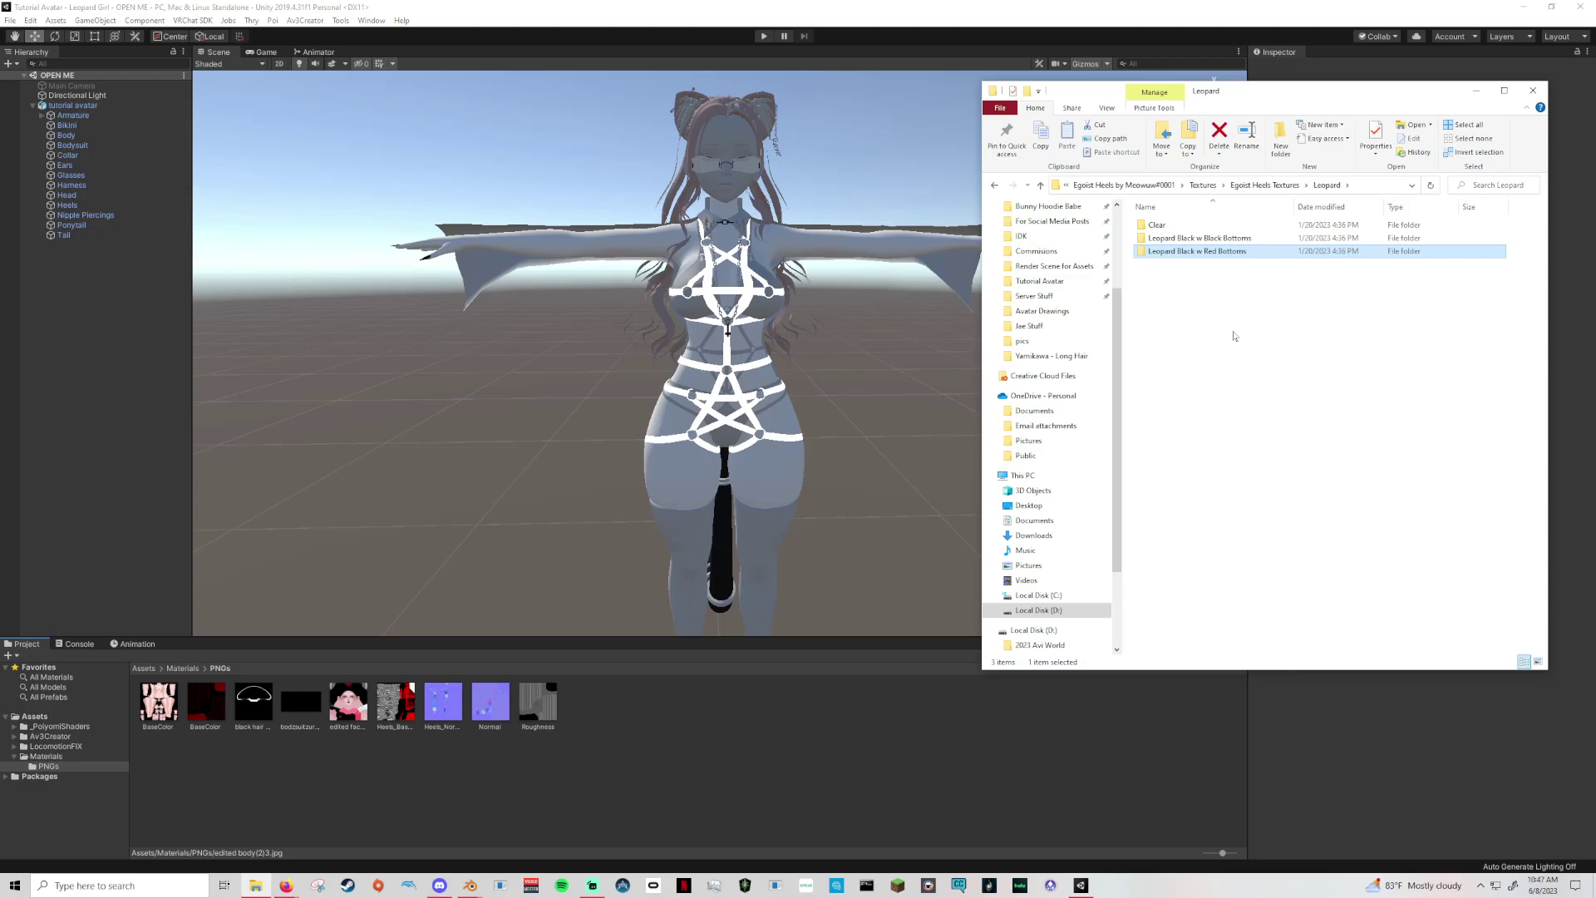
click(1264, 186)
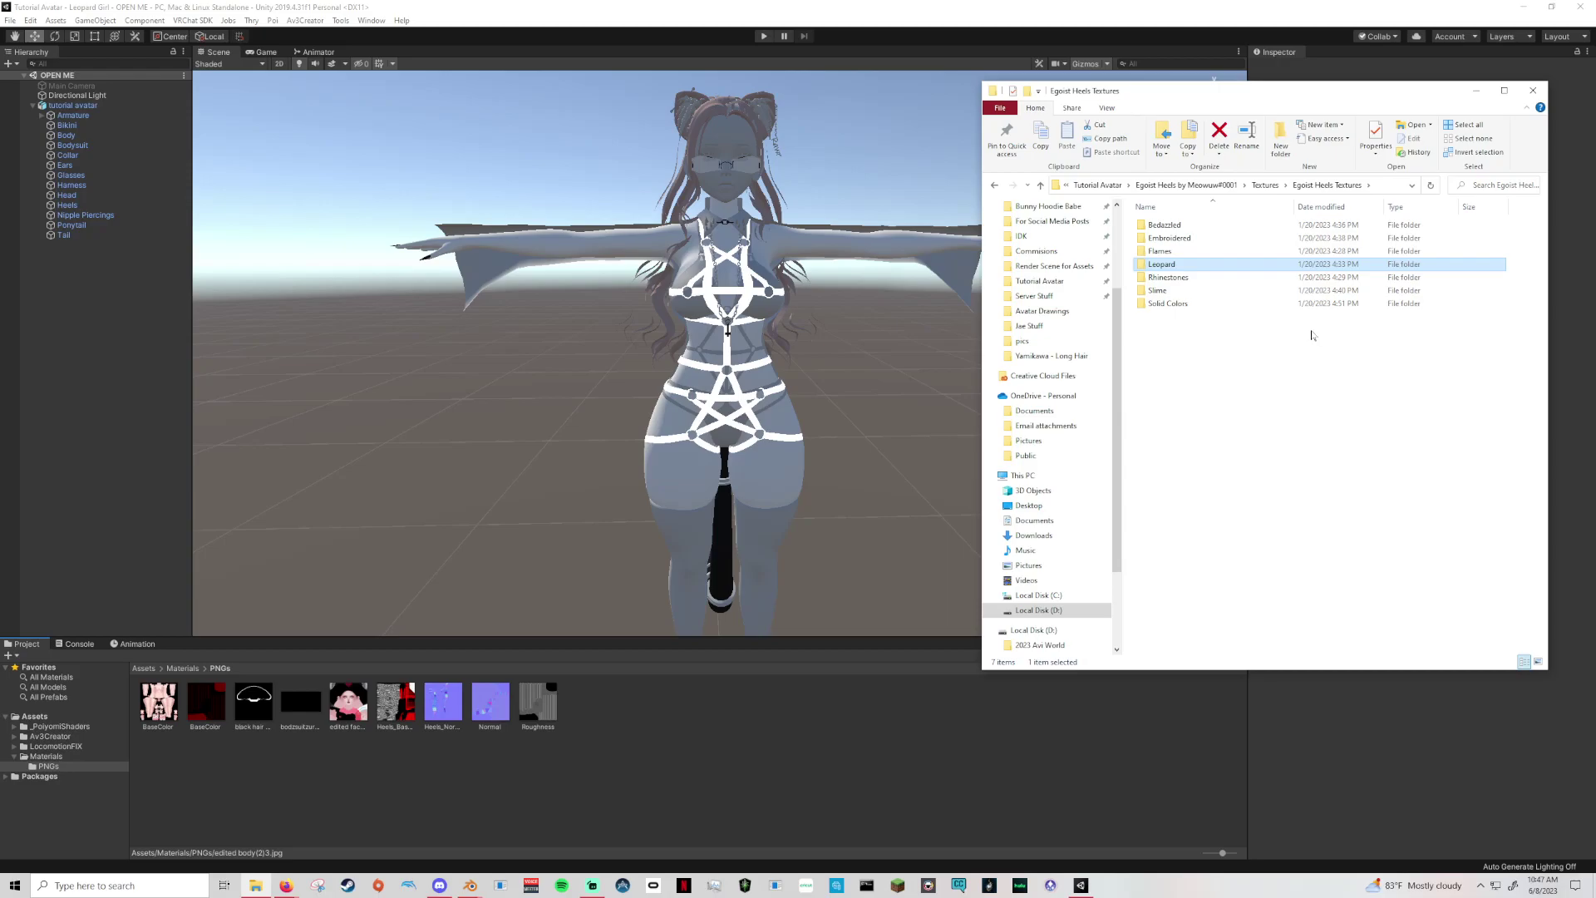
click(1267, 185)
click(1172, 186)
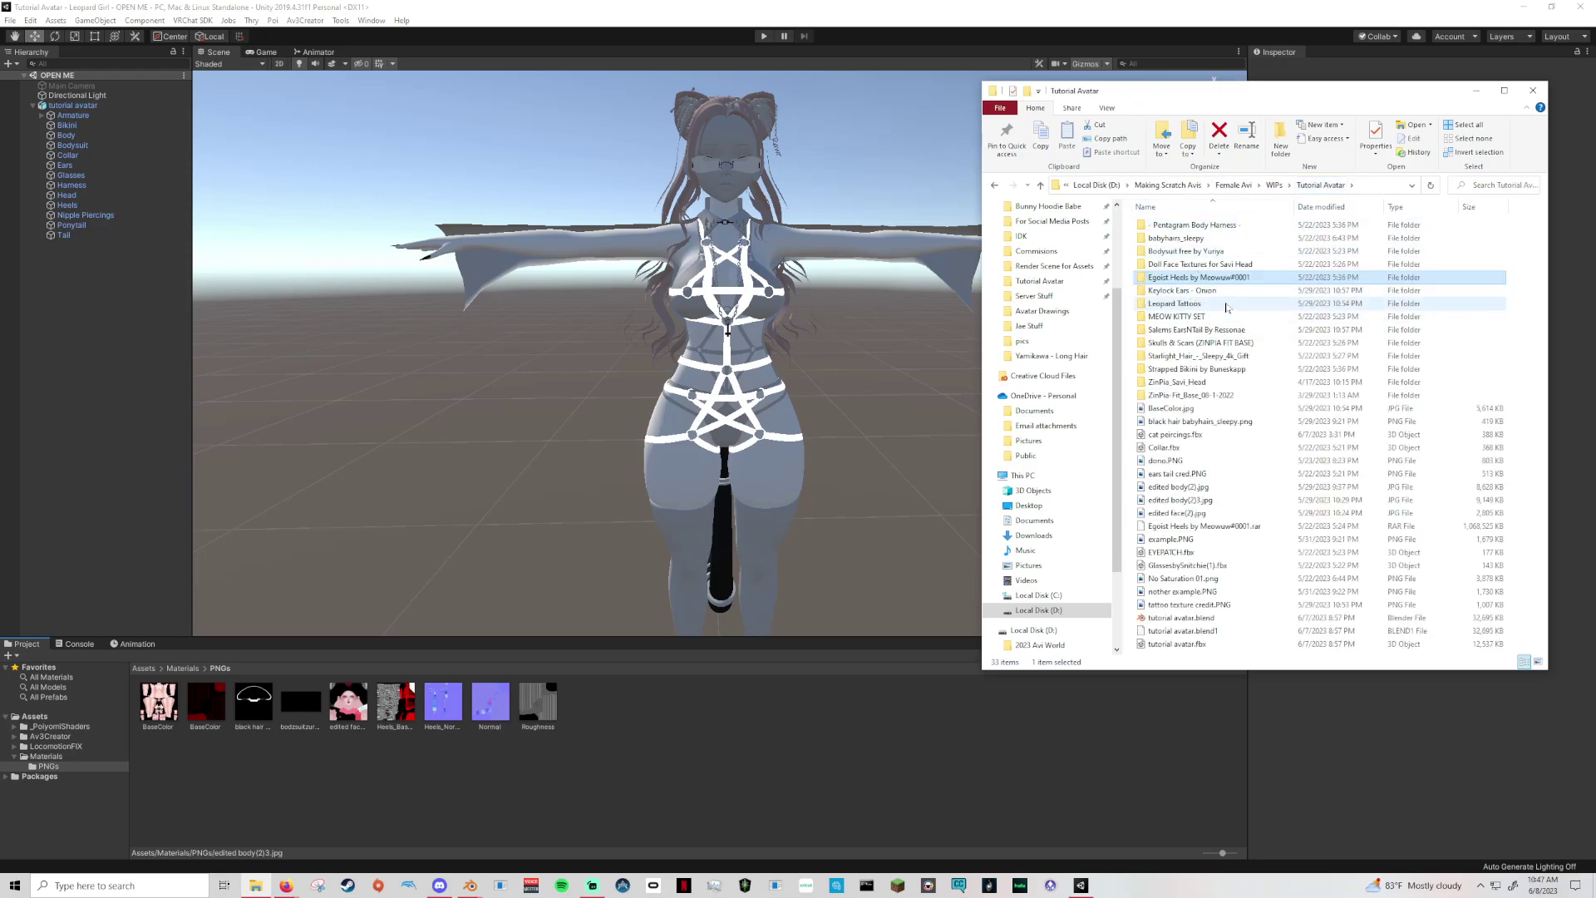
double_click(1305, 332)
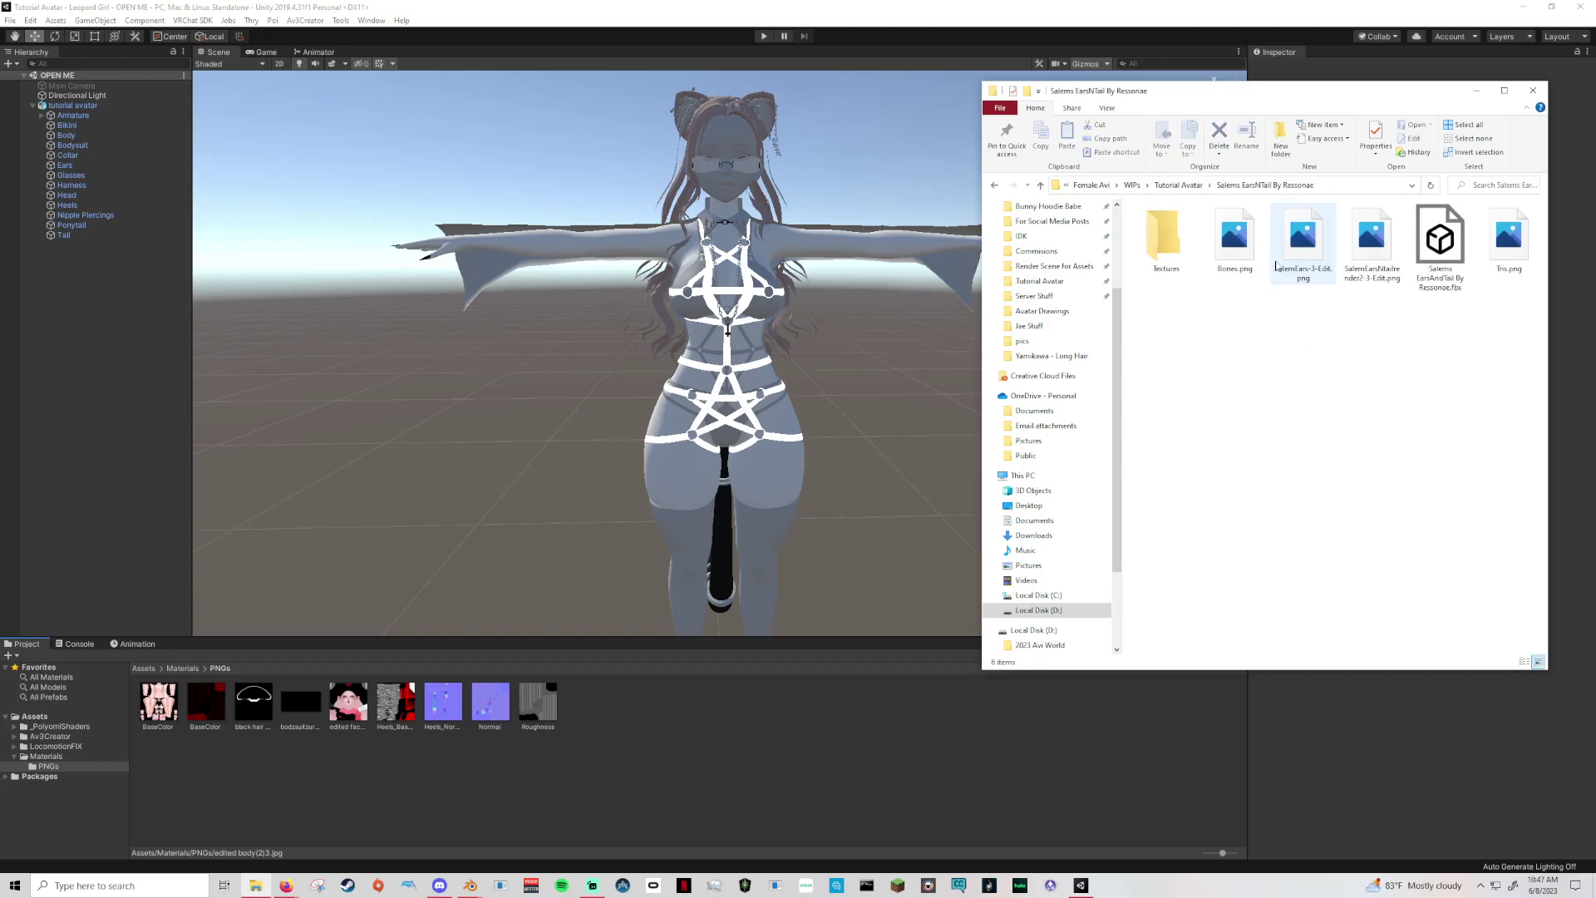
double_click(1163, 237)
drag(1238, 281, 1166, 190)
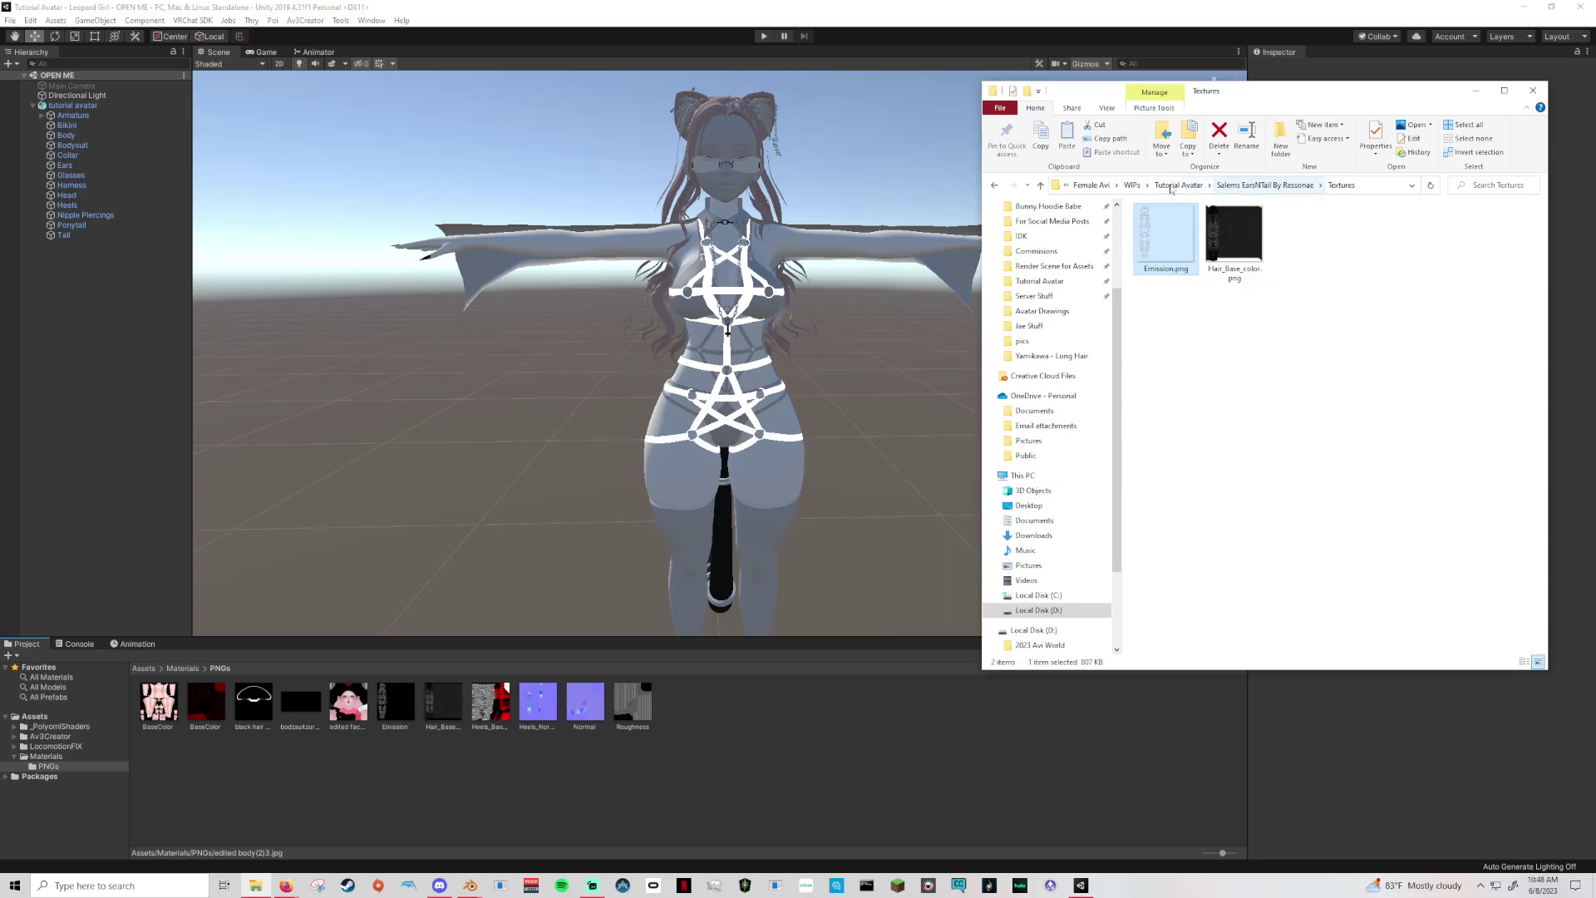
View the Gumroad page of Sivka's Iridescent & Gems Matcap Pack and browse its preview images.
click(1179, 185)
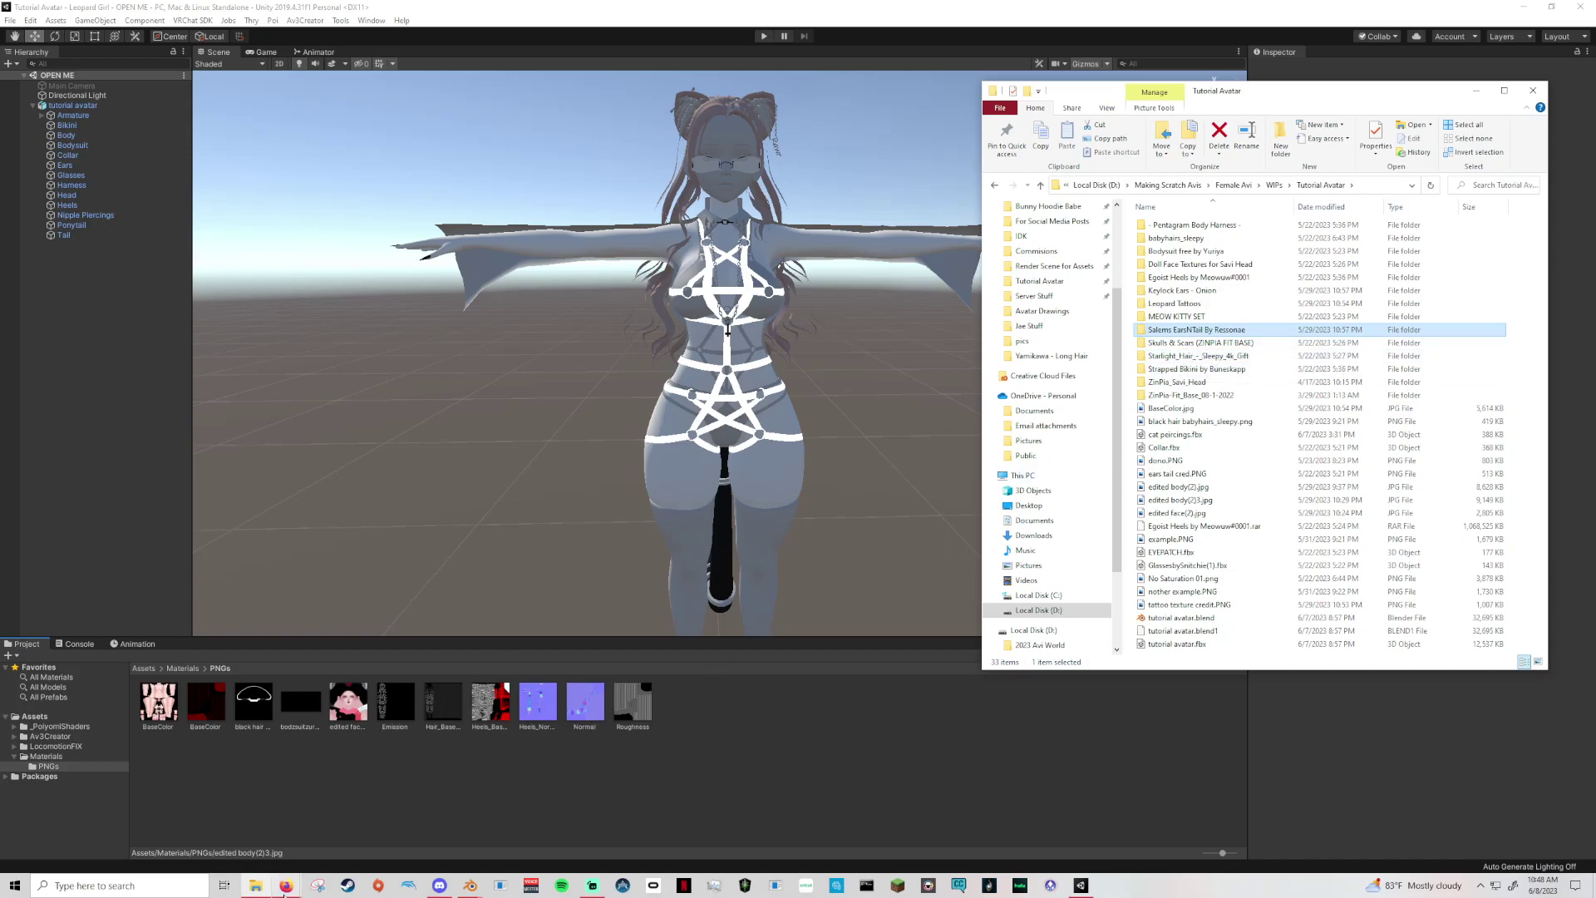
mouse_move(283, 894)
click(162, 831)
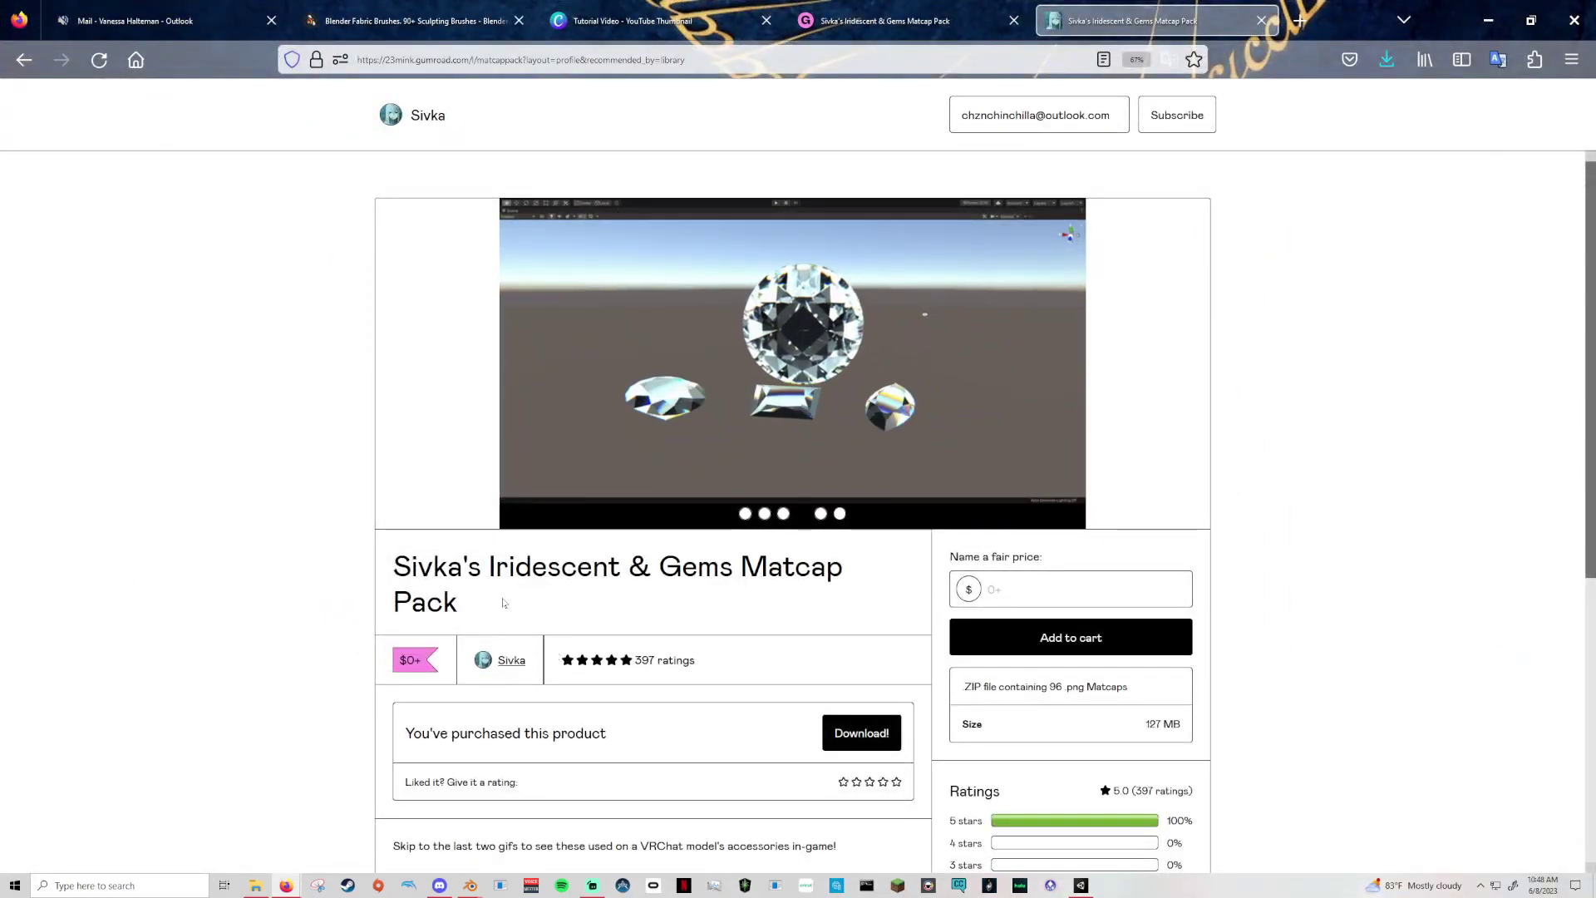
drag(367, 571, 852, 592)
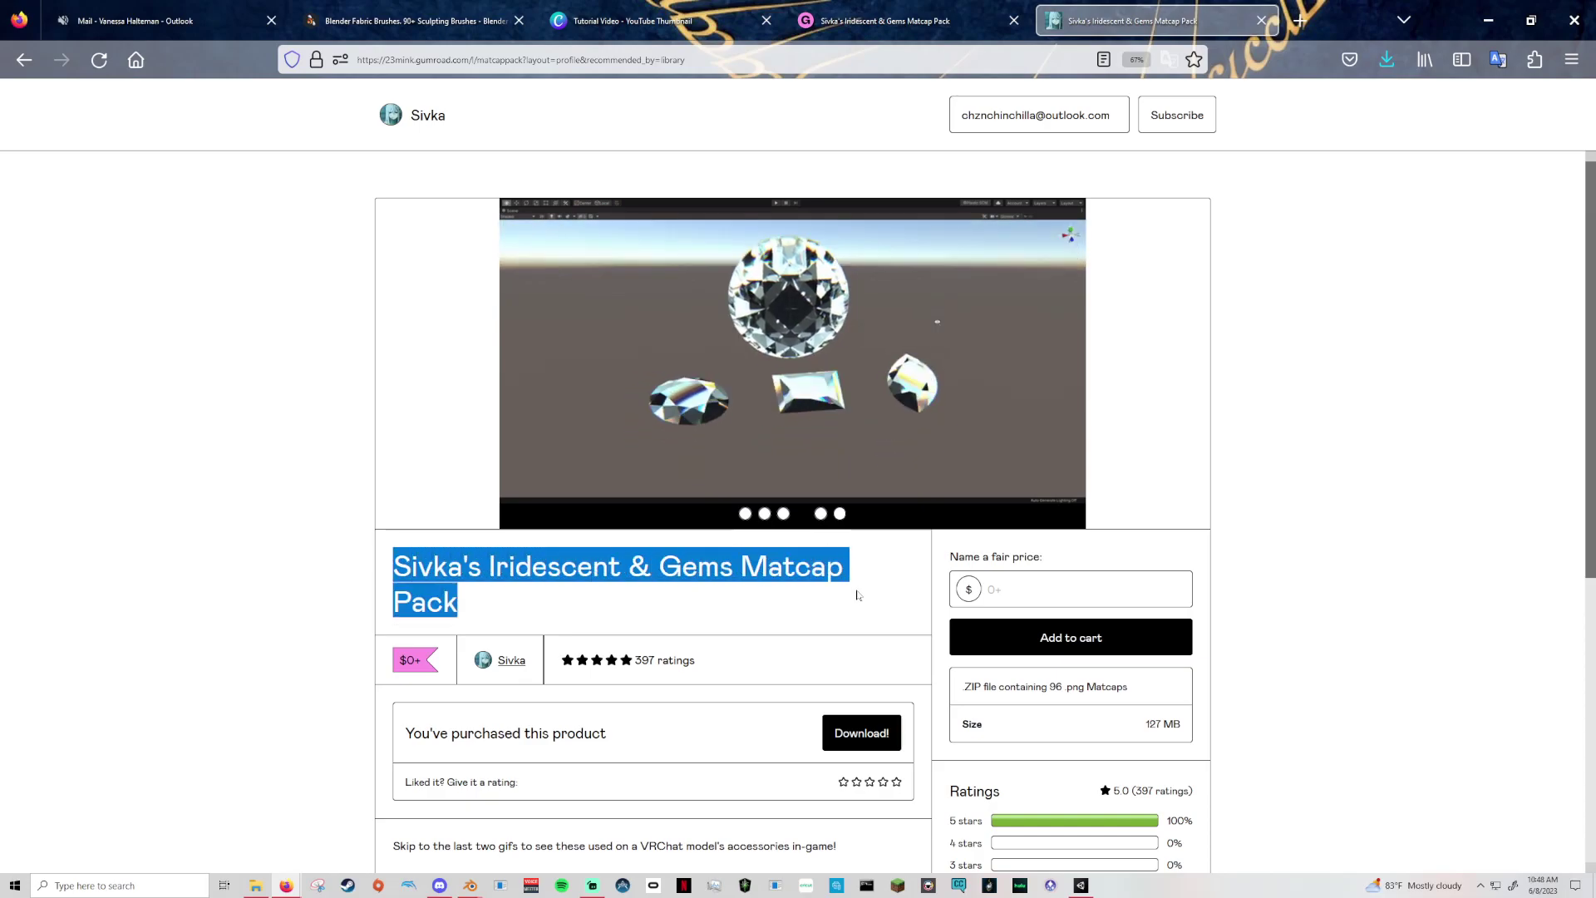
click(397, 364)
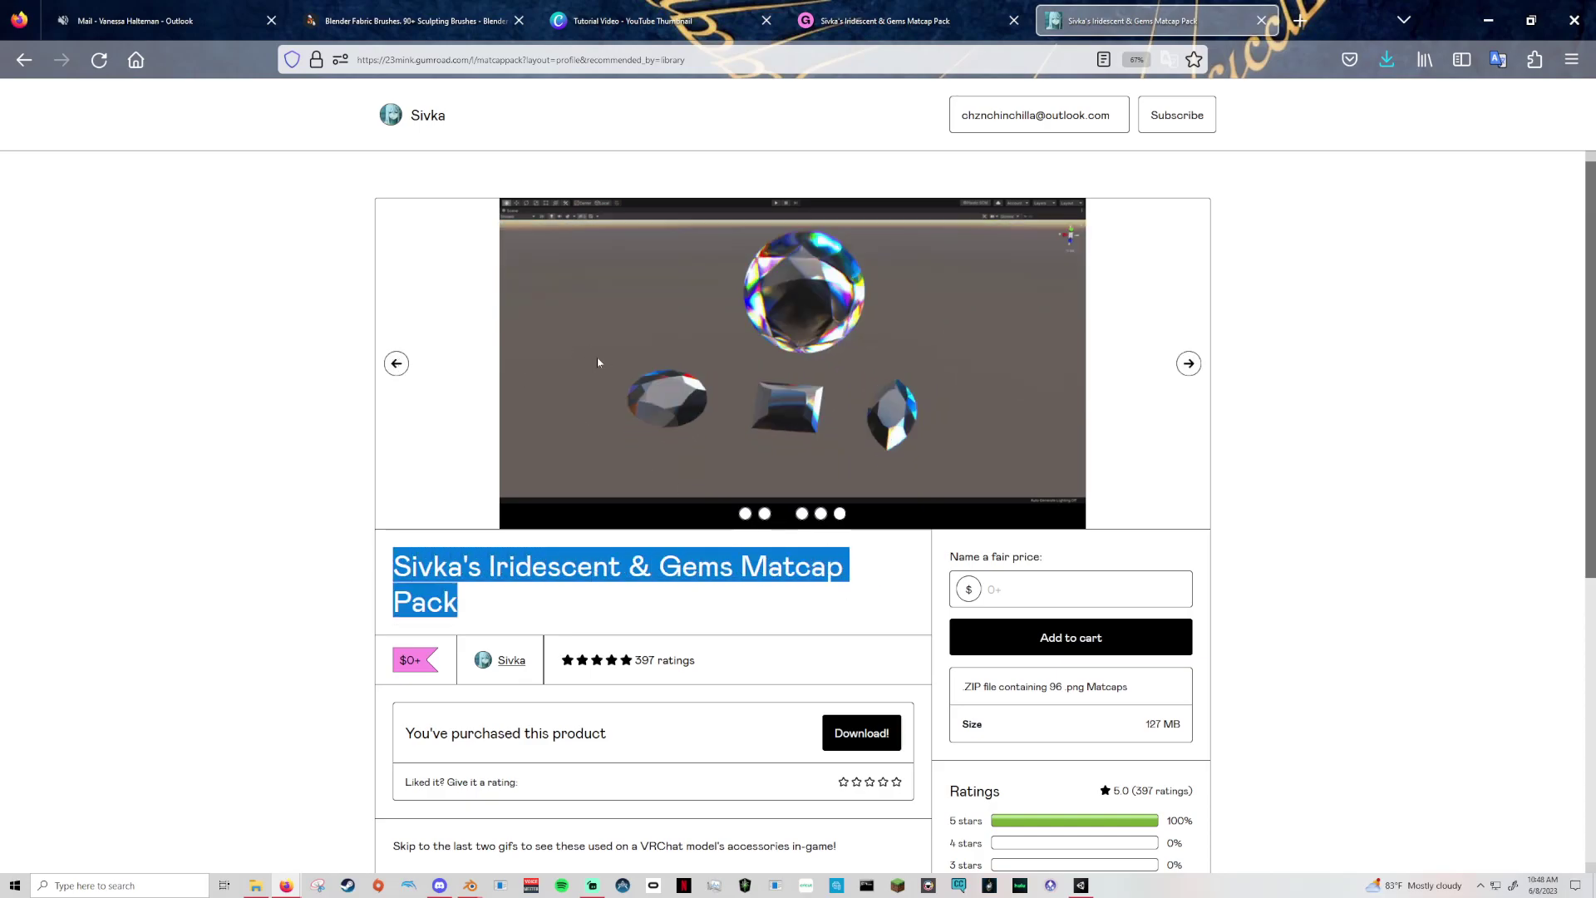
click(396, 363)
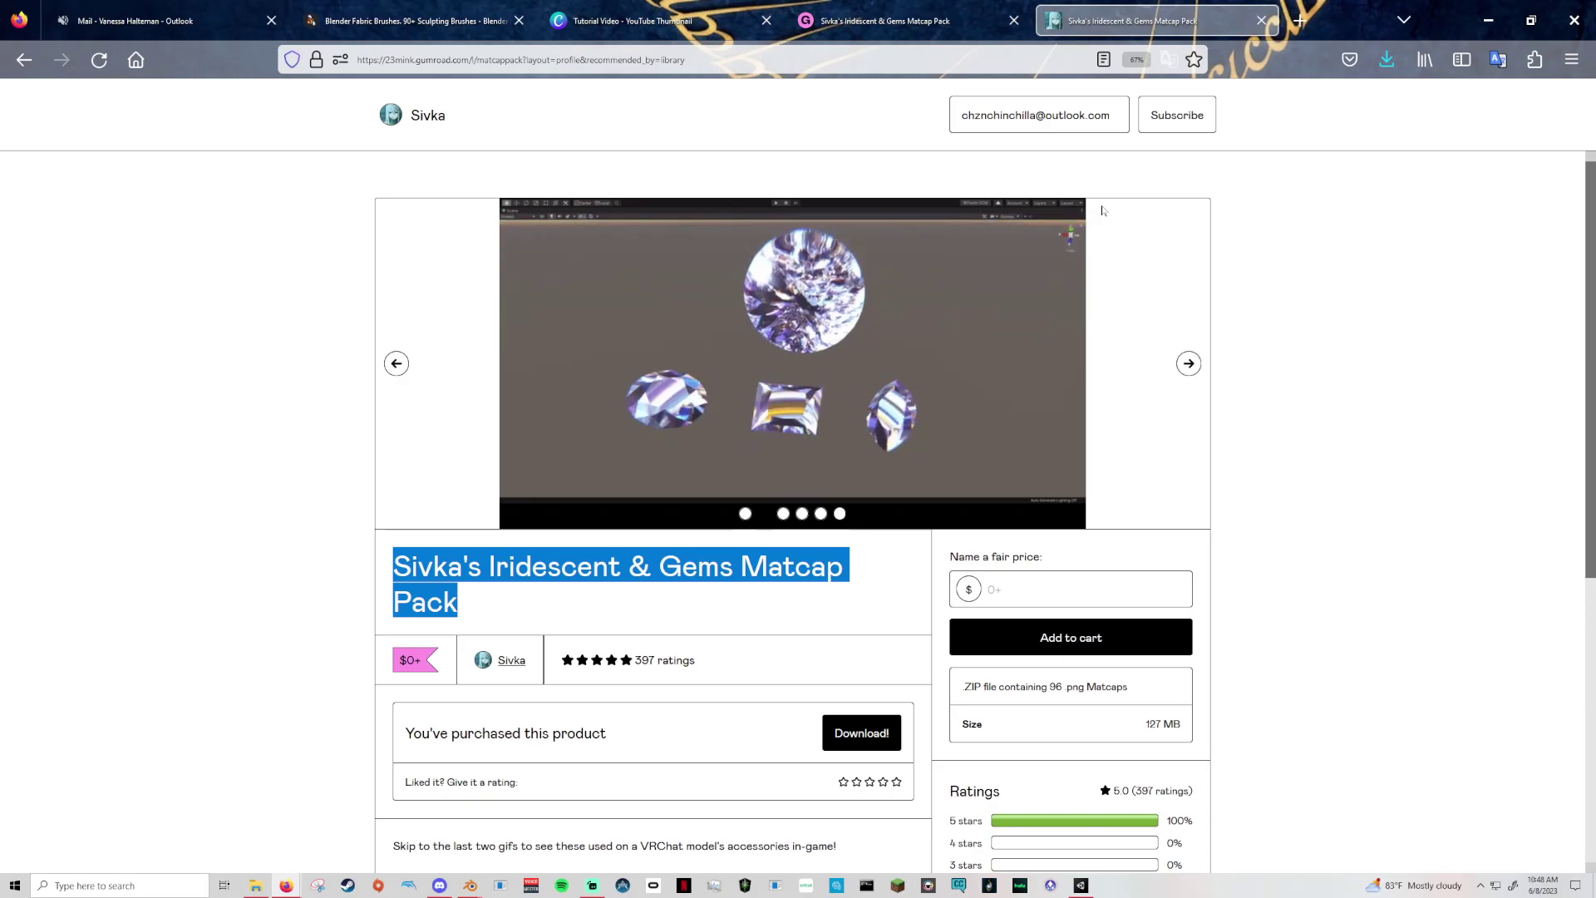
click(1487, 21)
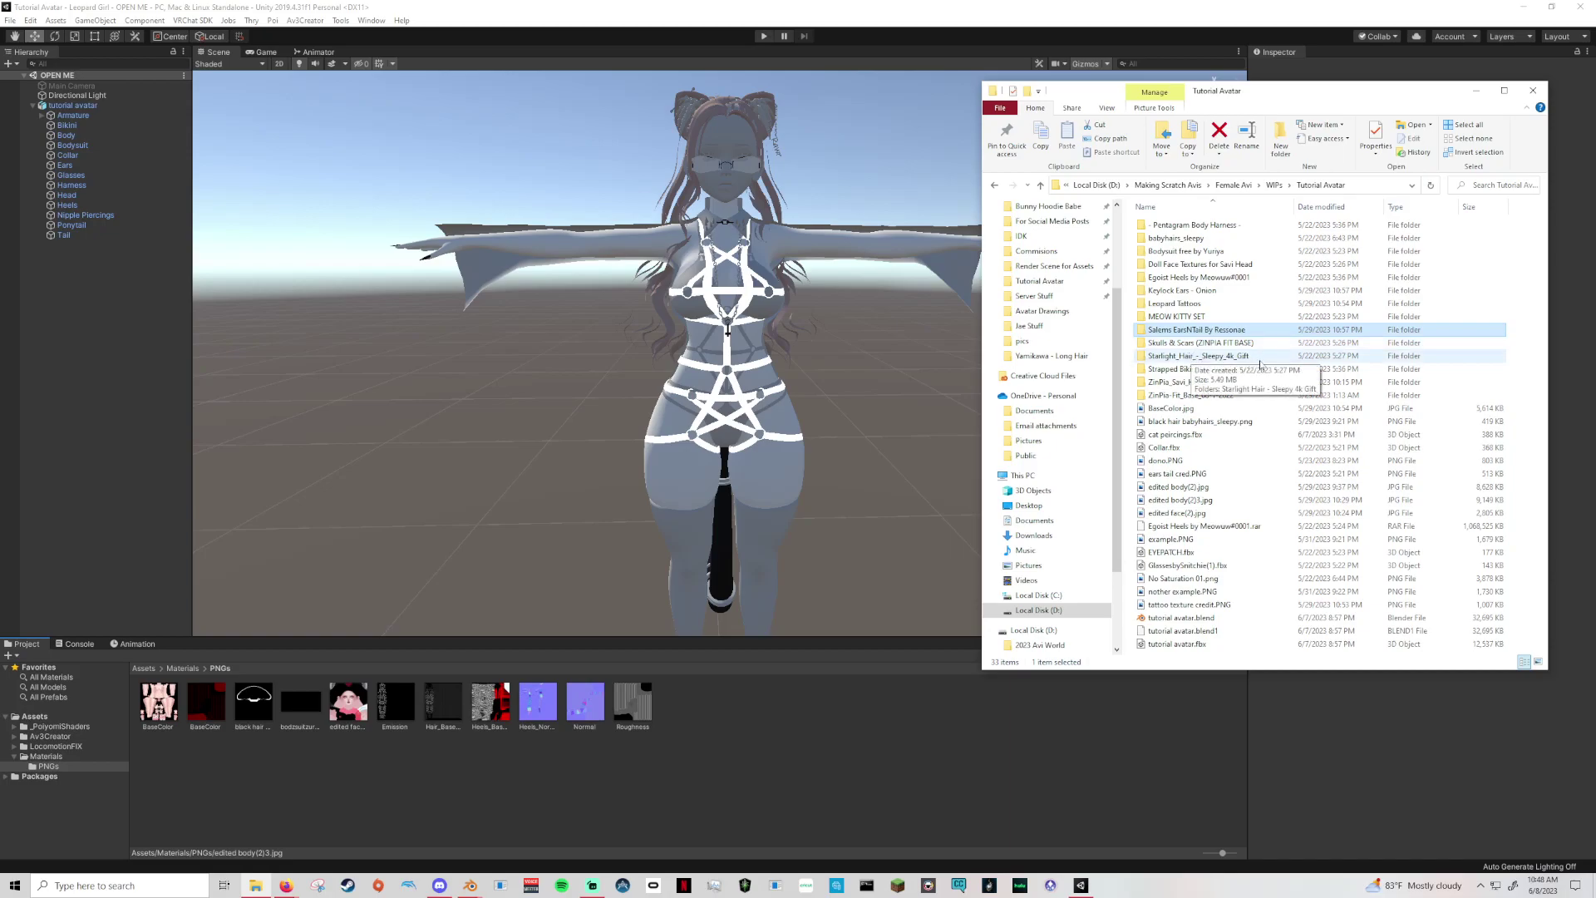
Look through the Starlight Hair folder and the ZinPia Savi Head's Textures folder for usable textures.
double_click(1222, 356)
double_click(1211, 226)
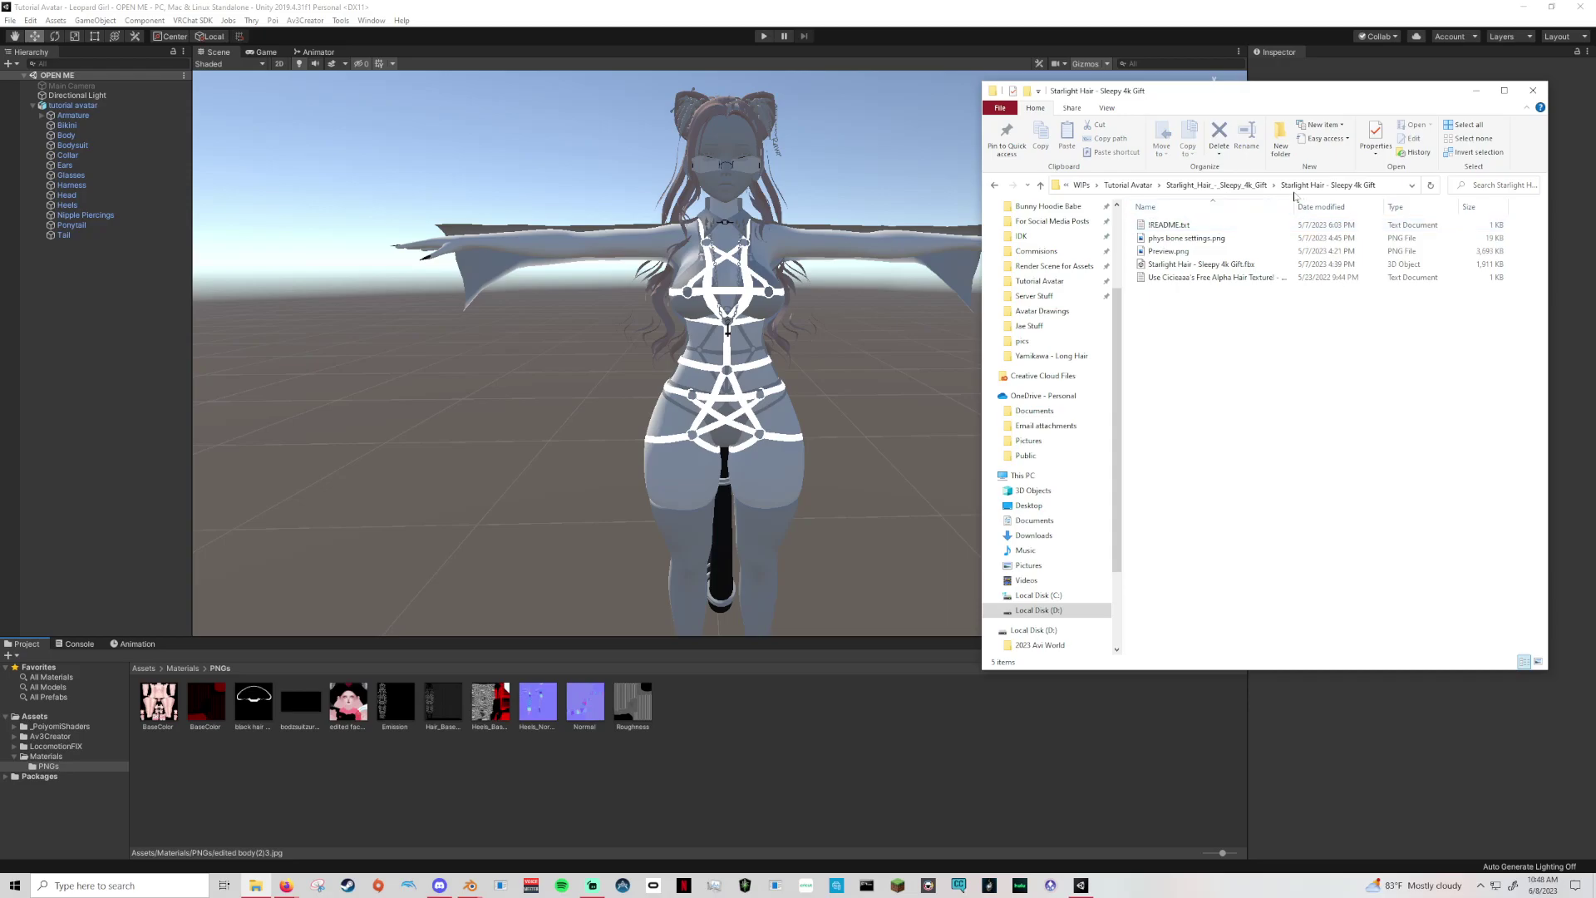
click(1216, 185)
click(1181, 185)
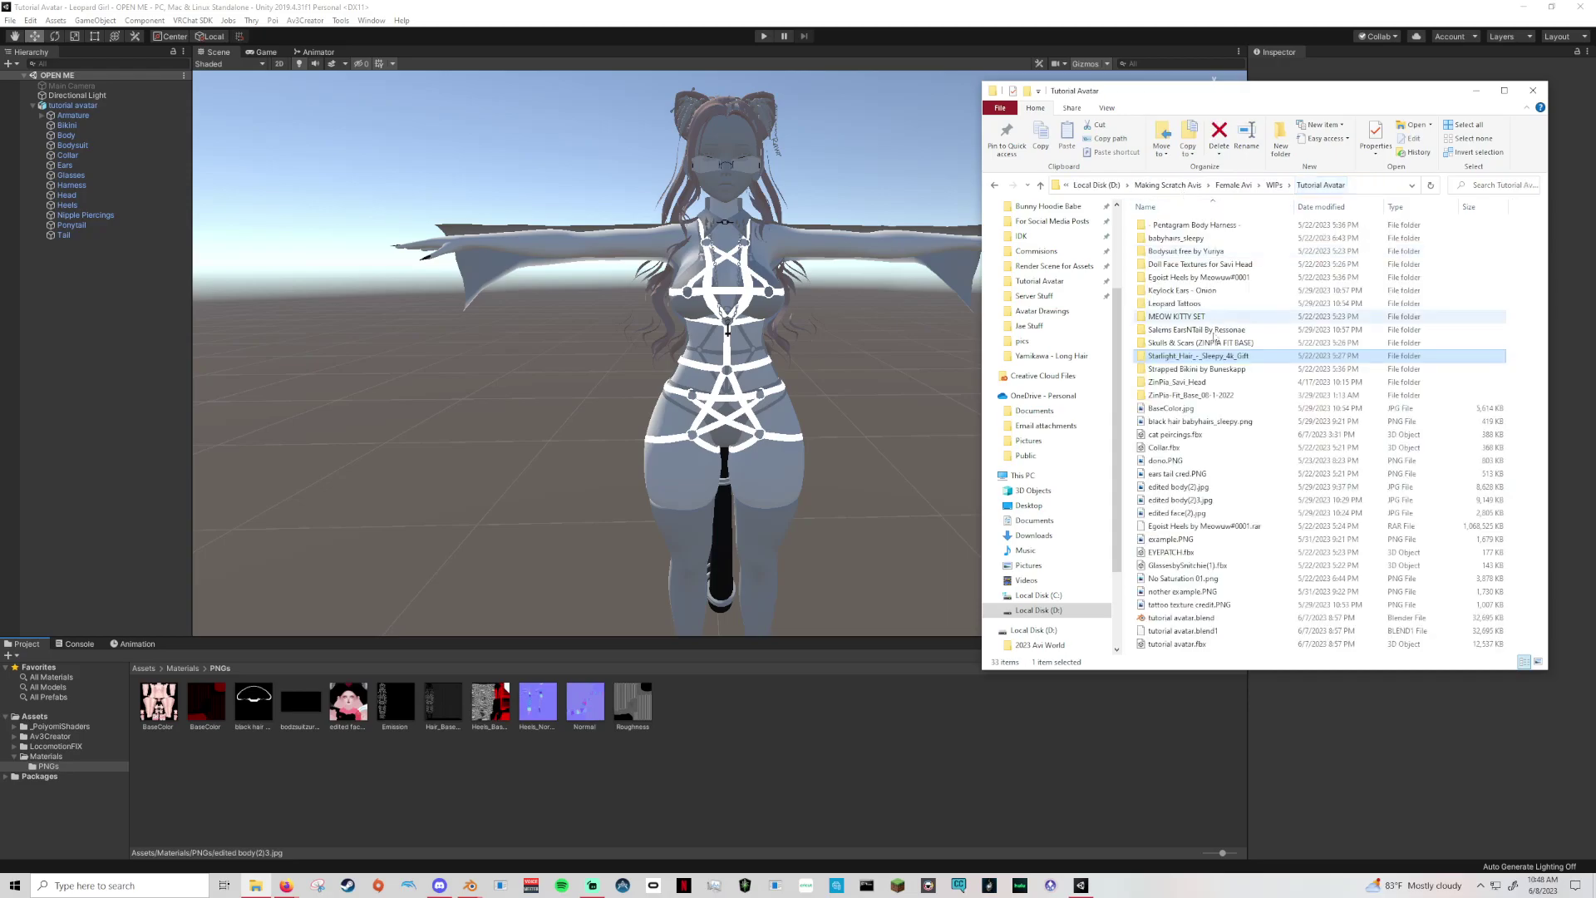
double_click(1176, 381)
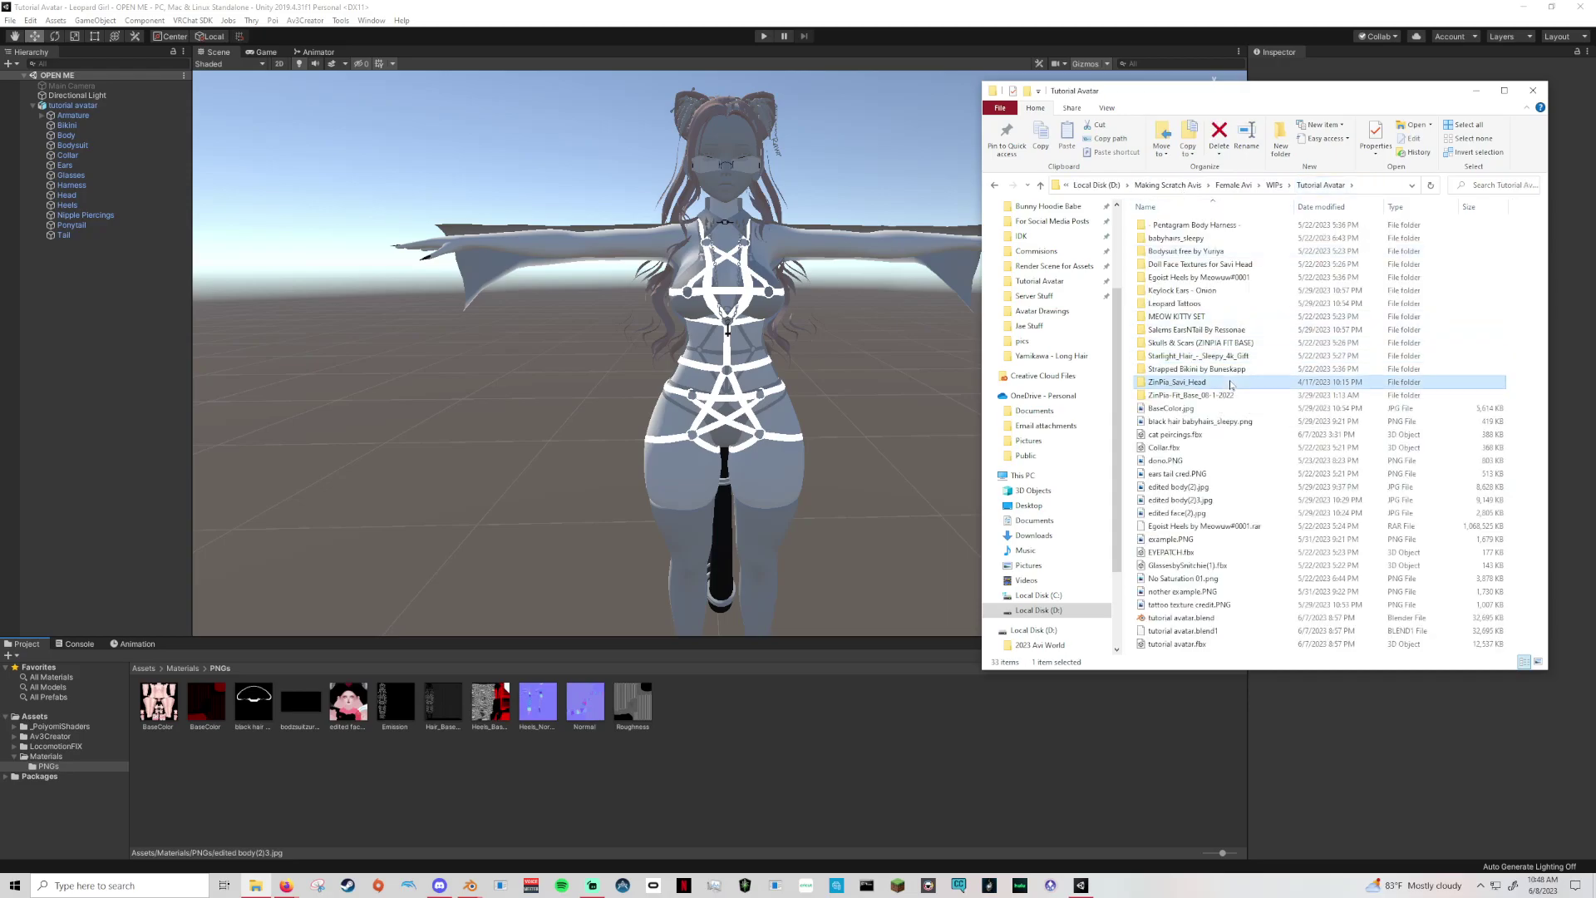
double_click(1178, 225)
double_click(1162, 225)
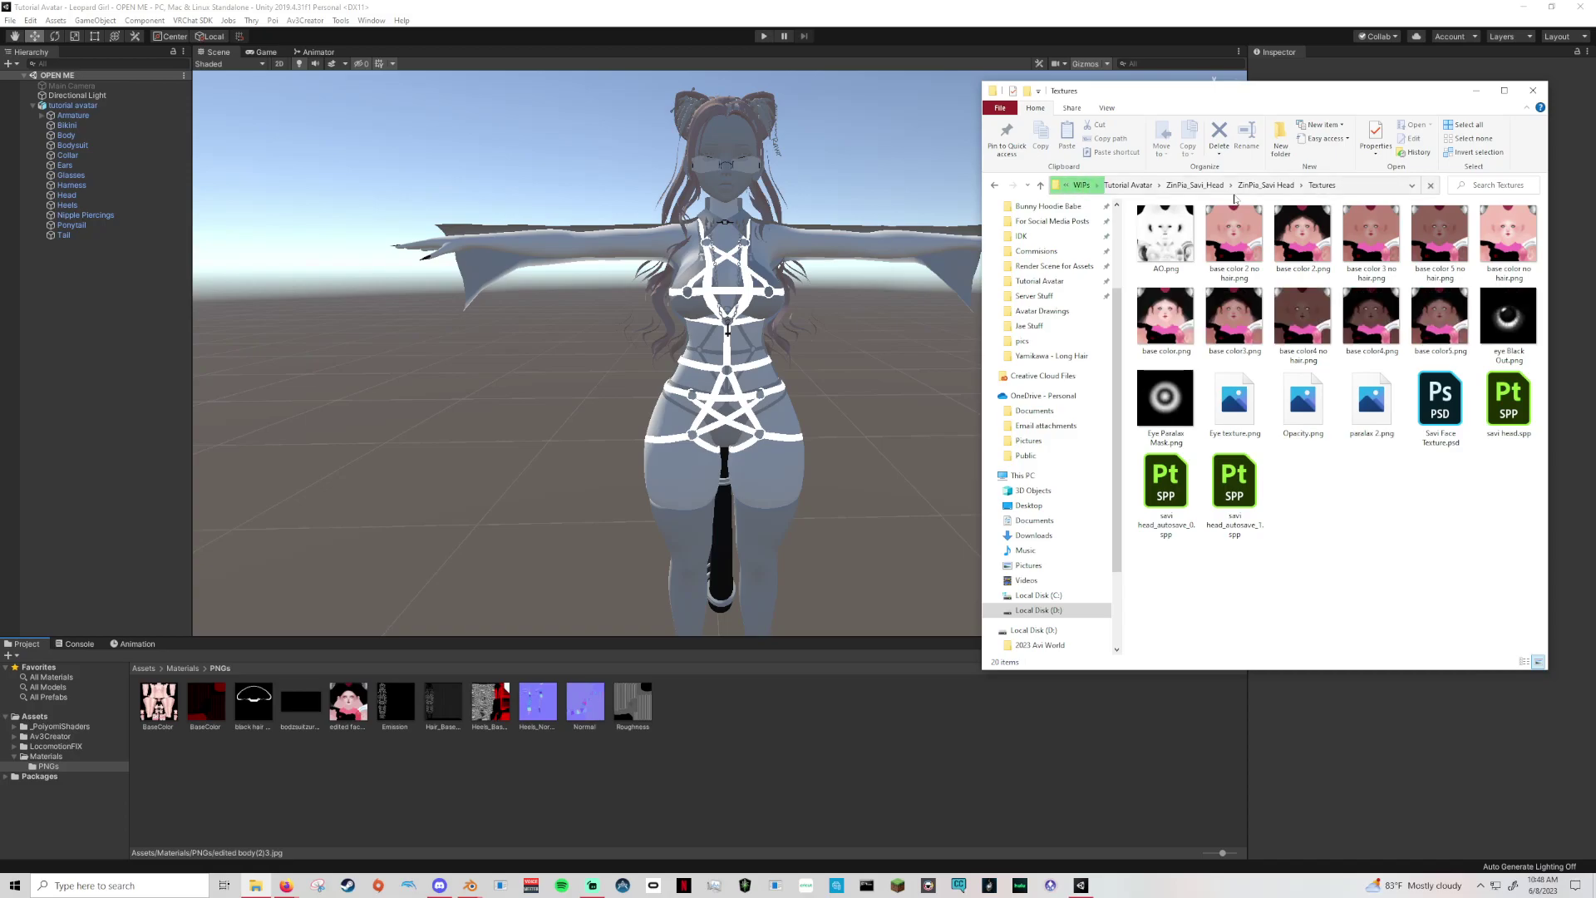
Import No Saturation 01.png from the Tutorial Avatar folder into PNGs and put the file browser away.
click(1151, 185)
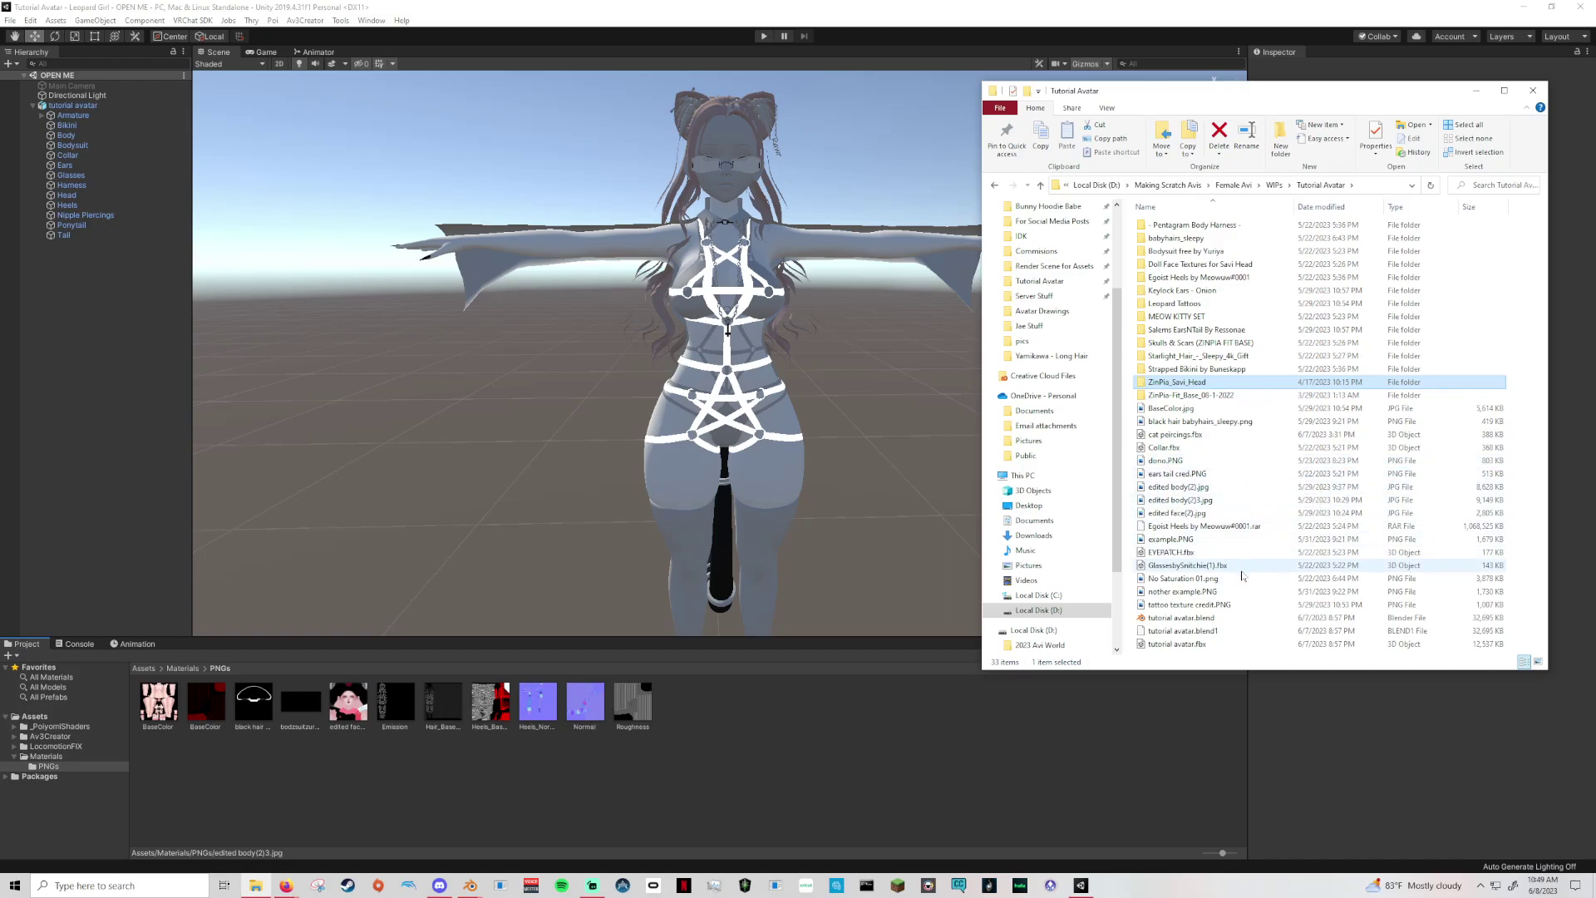
drag(1238, 579, 931, 671)
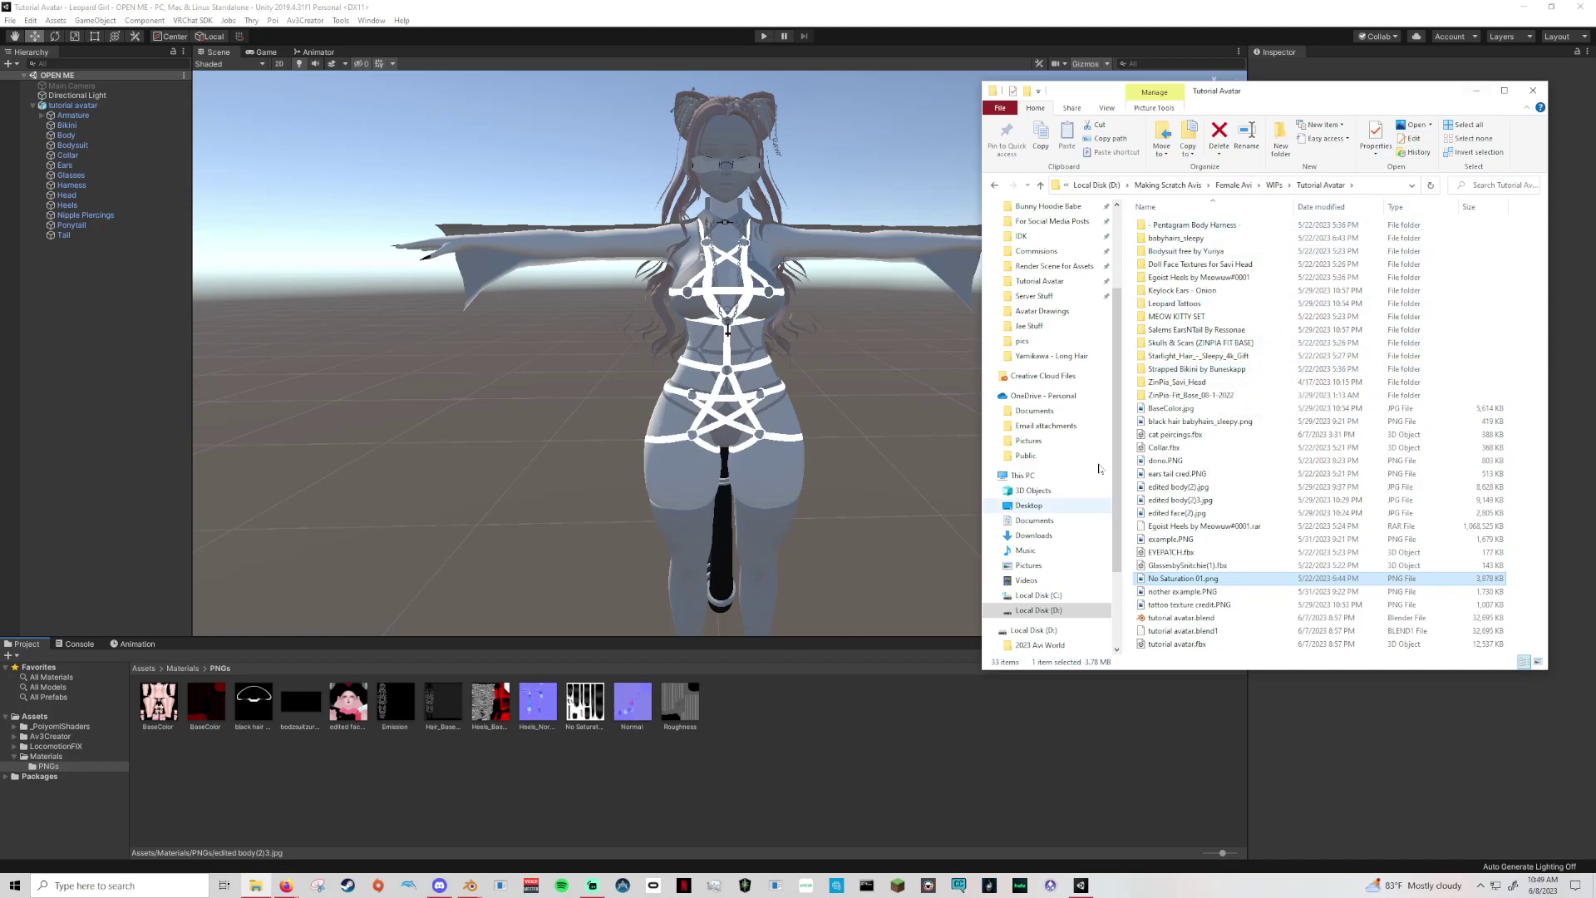
click(1476, 90)
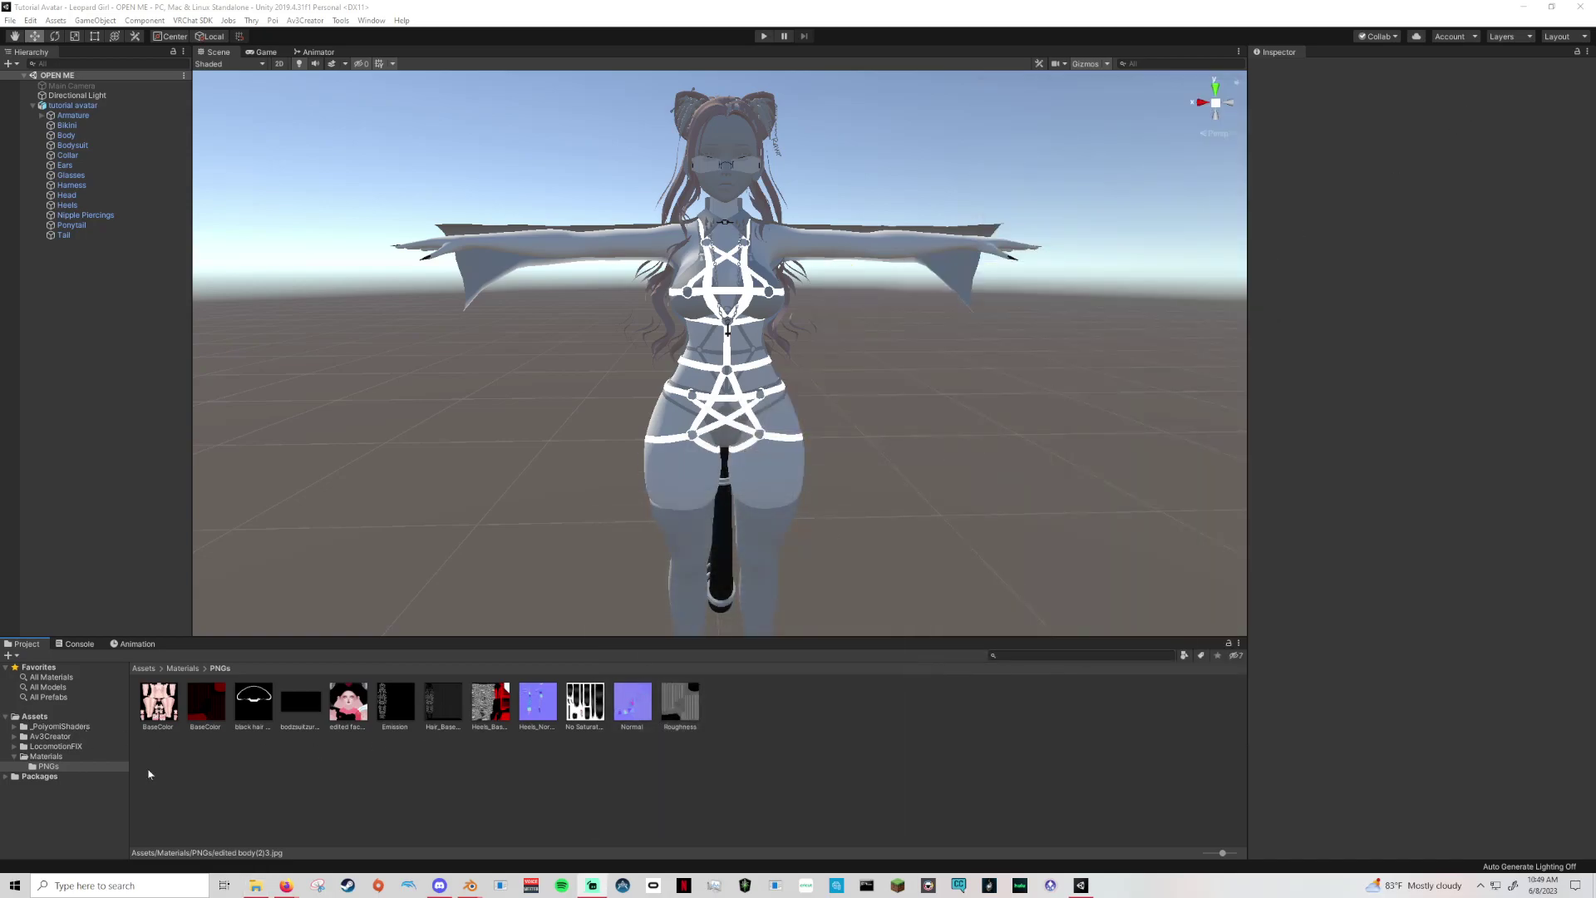
Review the project's folder structure from Assets through Materials to the imported textures in PNGs.
click(34, 716)
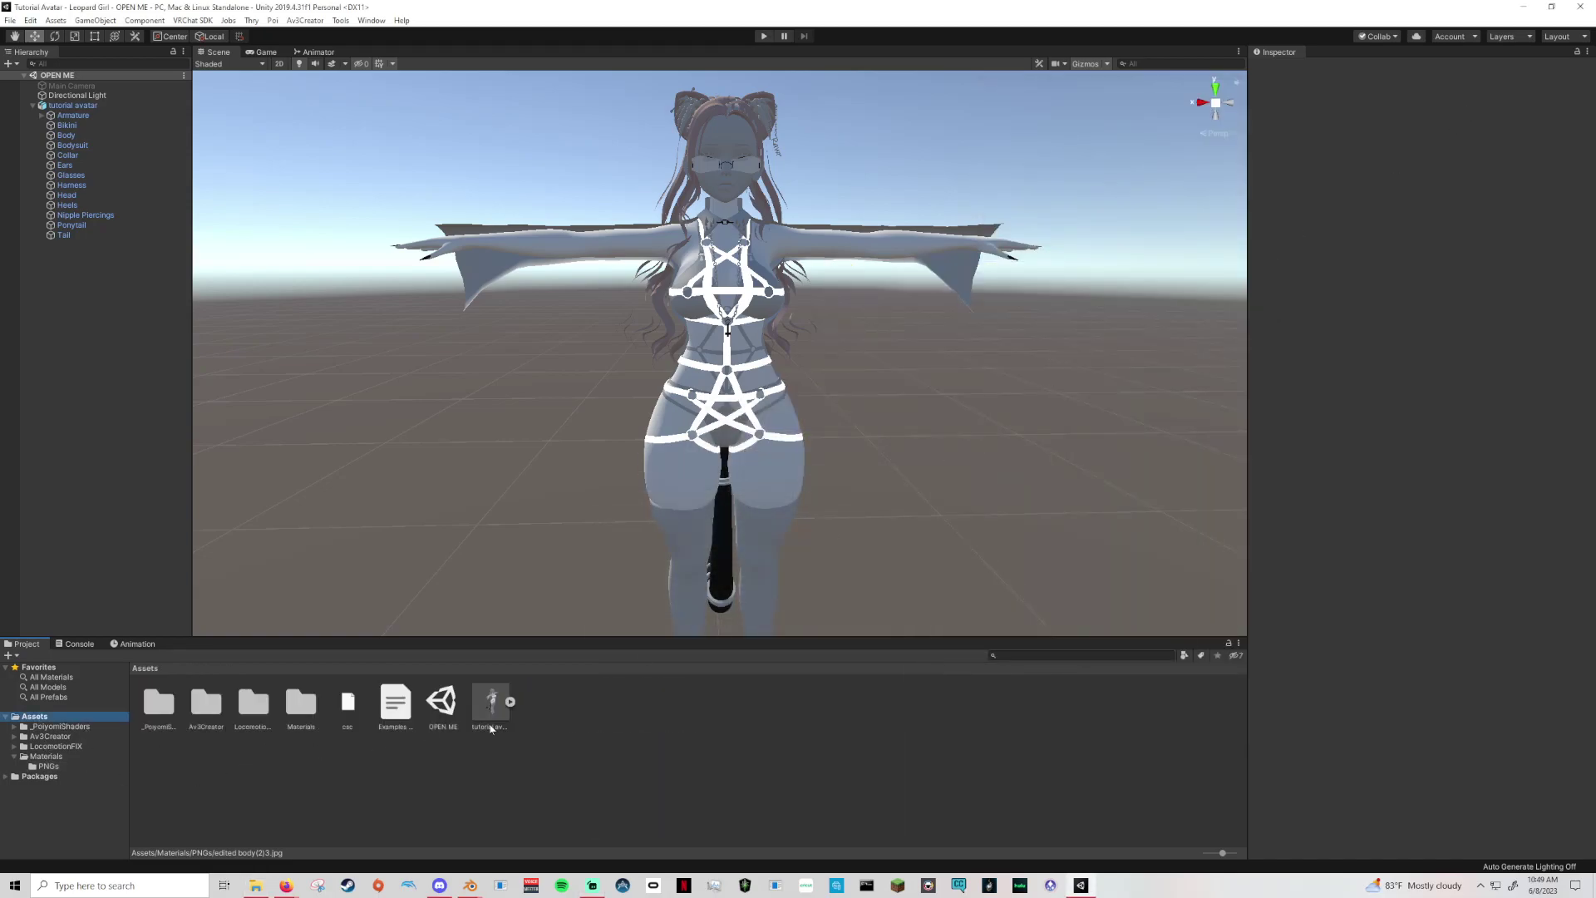
double_click(298, 706)
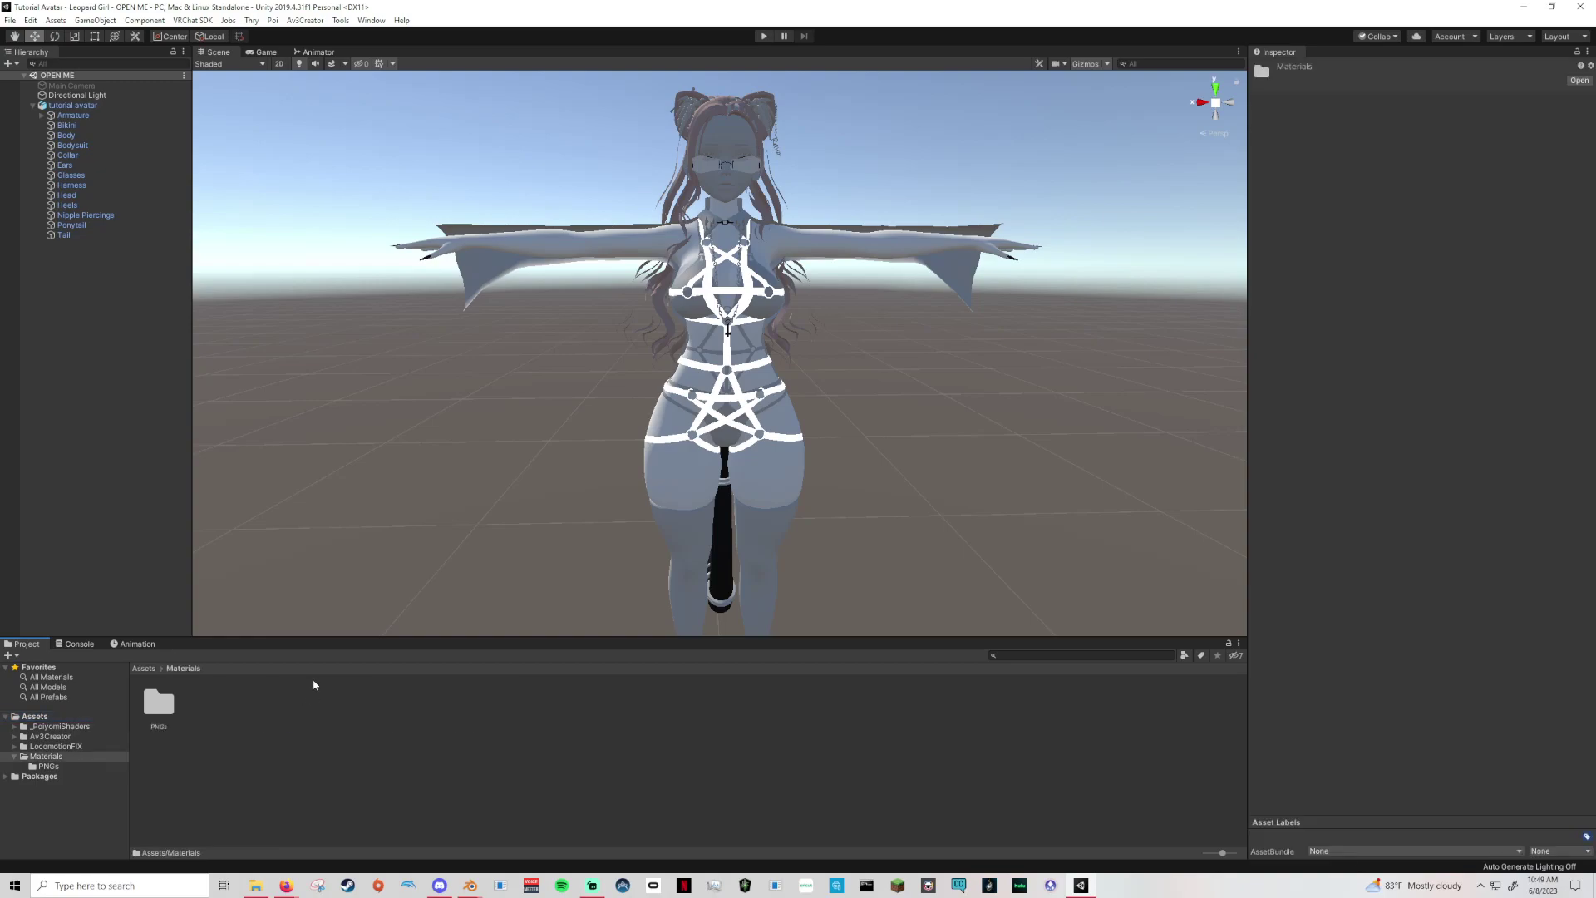
double_click(157, 716)
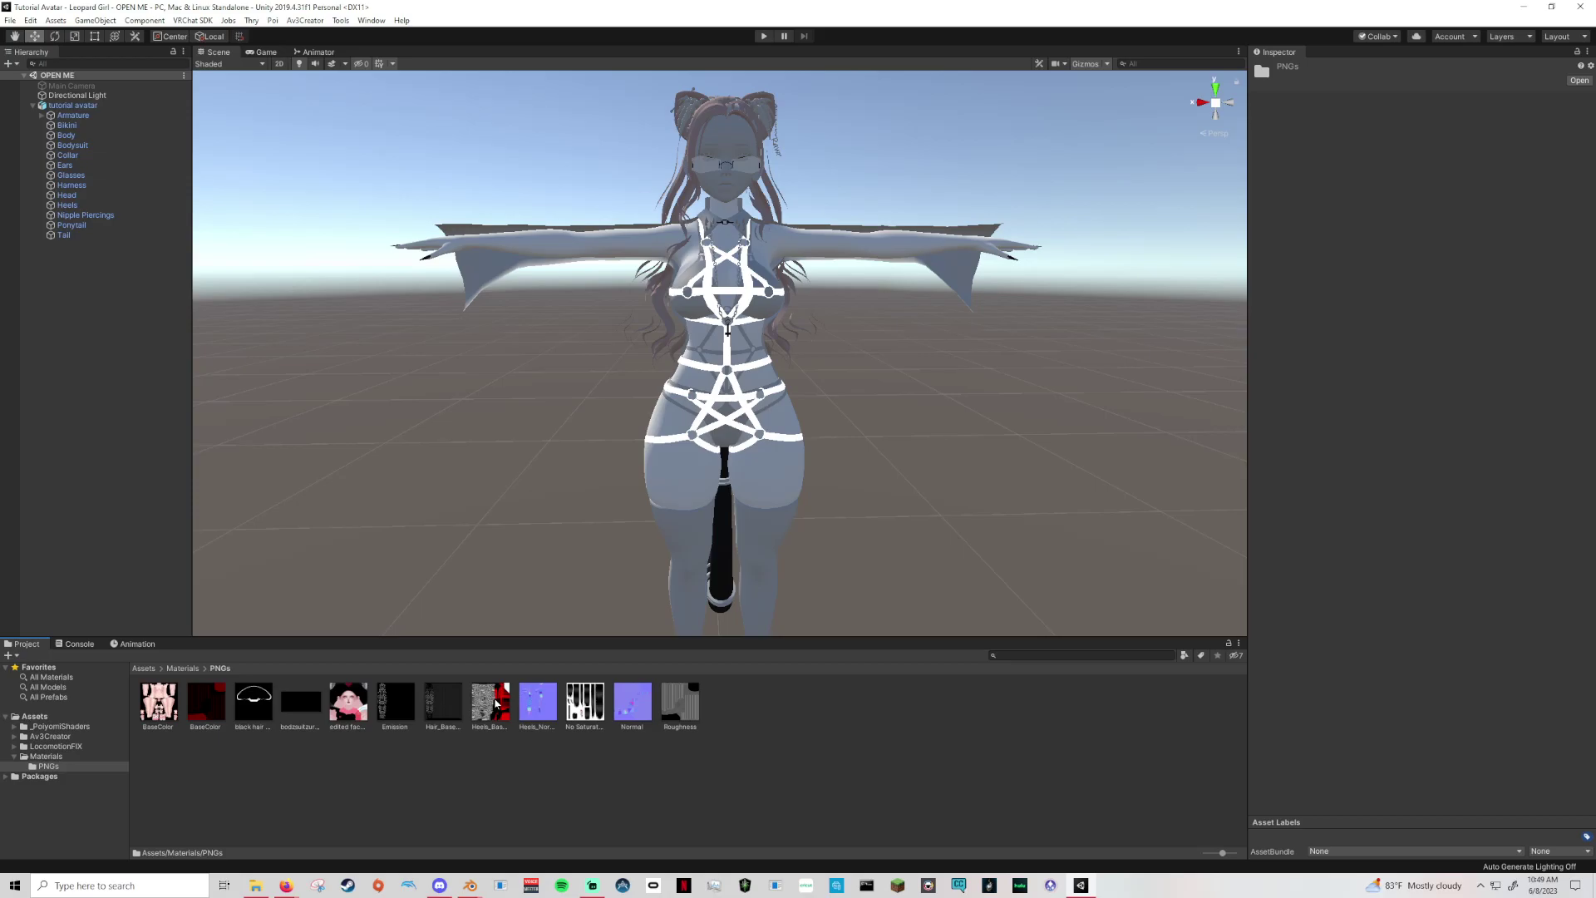
right_click(762, 723)
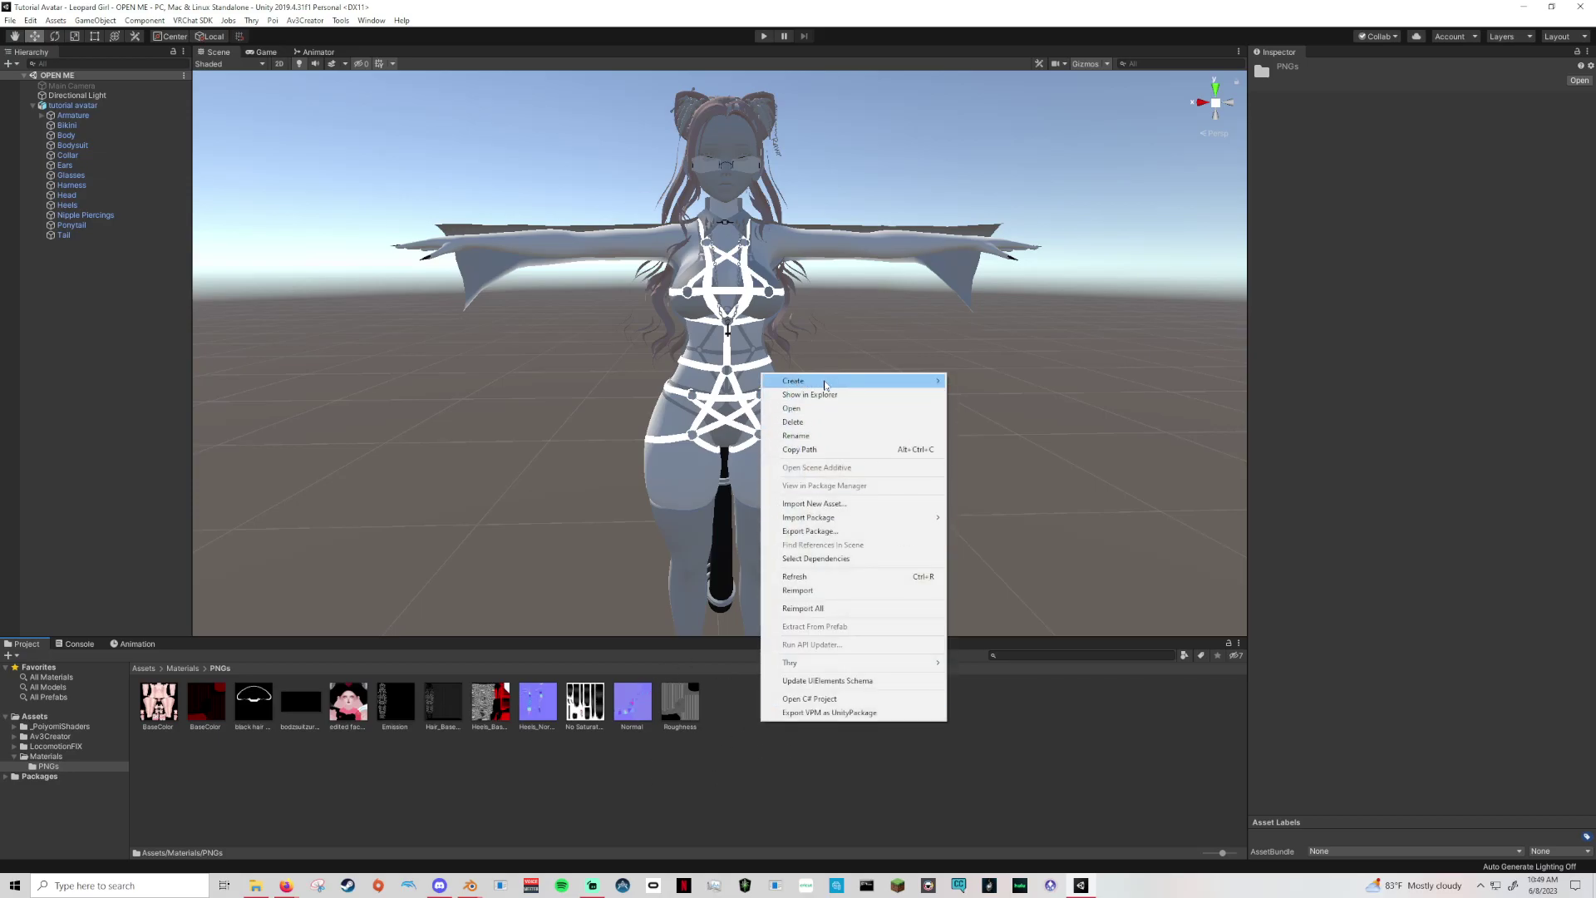
mouse_move(898, 380)
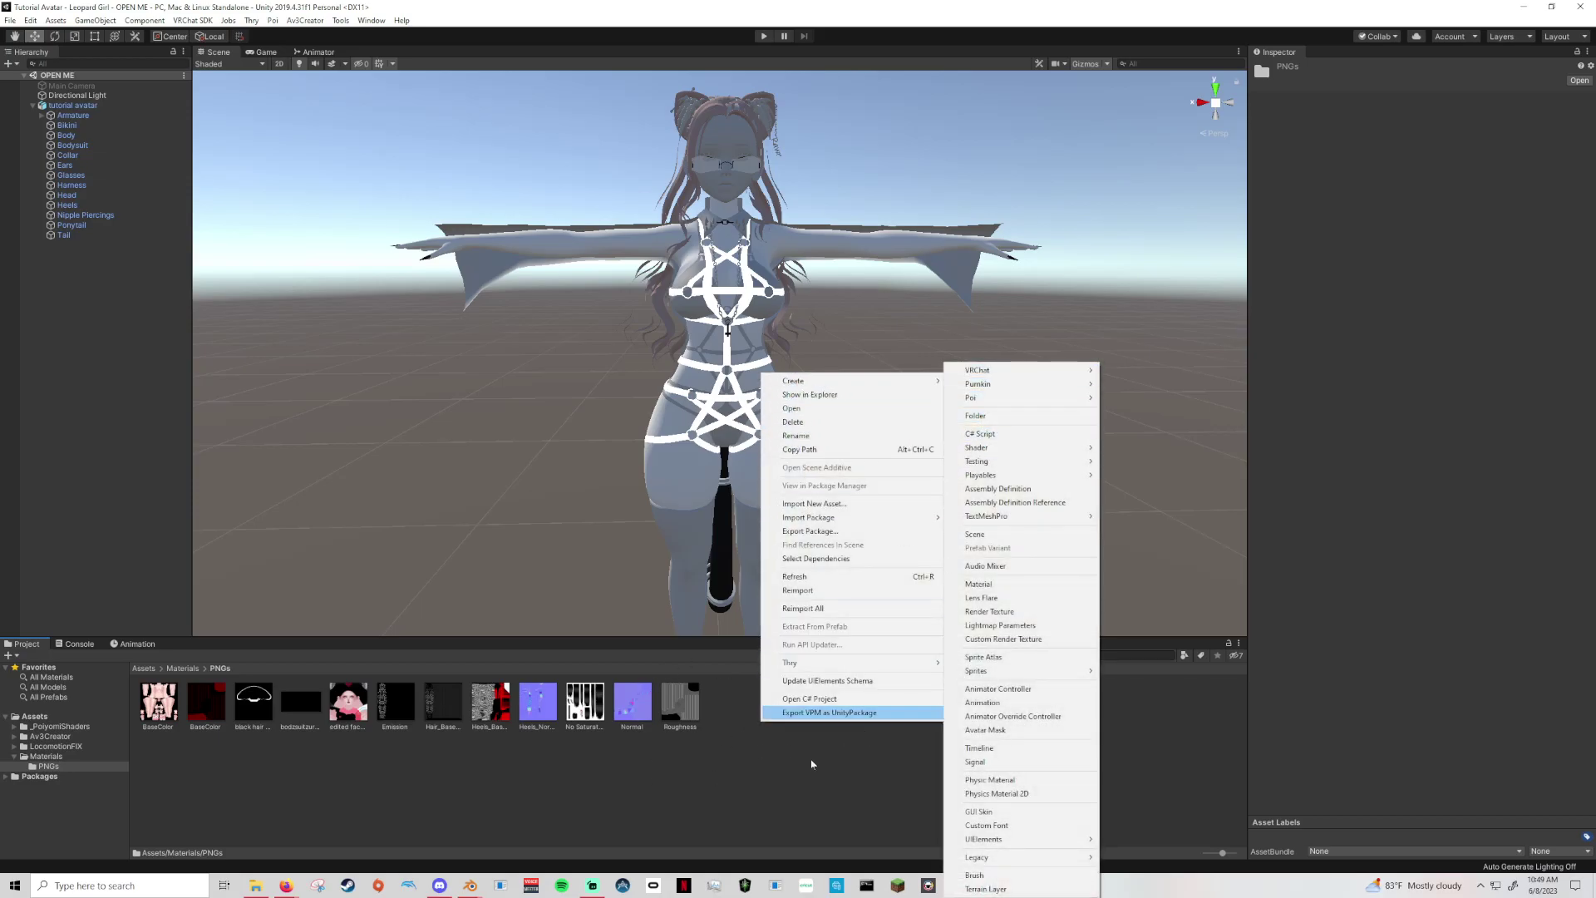
click(699, 765)
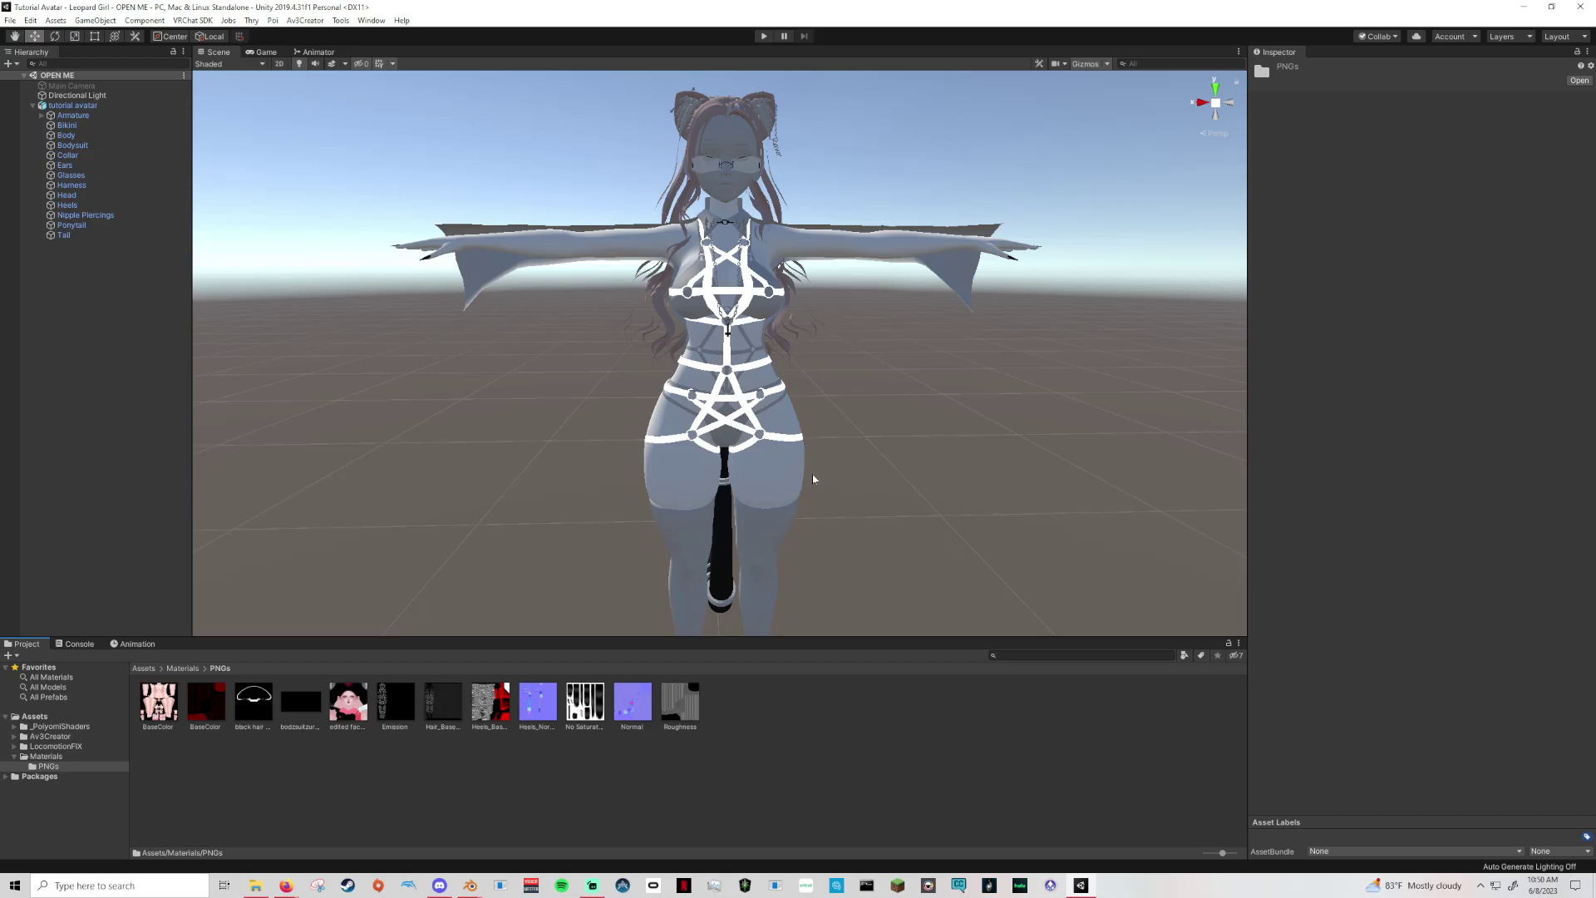
Inspect the Body mesh's Body Skin material, locate its asset in the project, and collapse the material's settings.
click(795, 458)
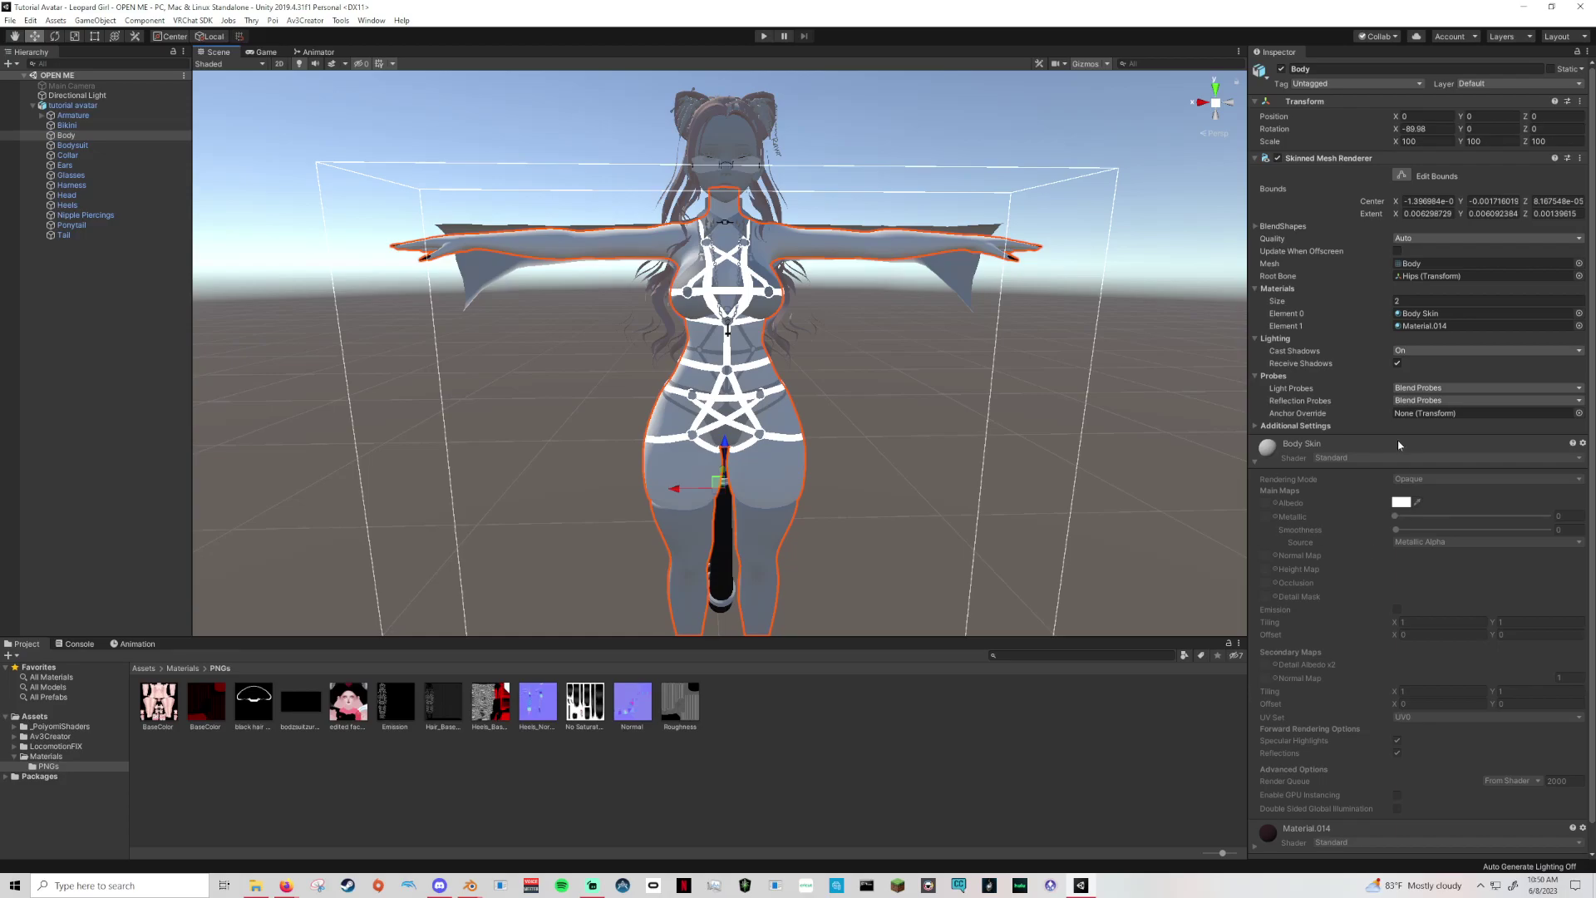
right_click(1338, 450)
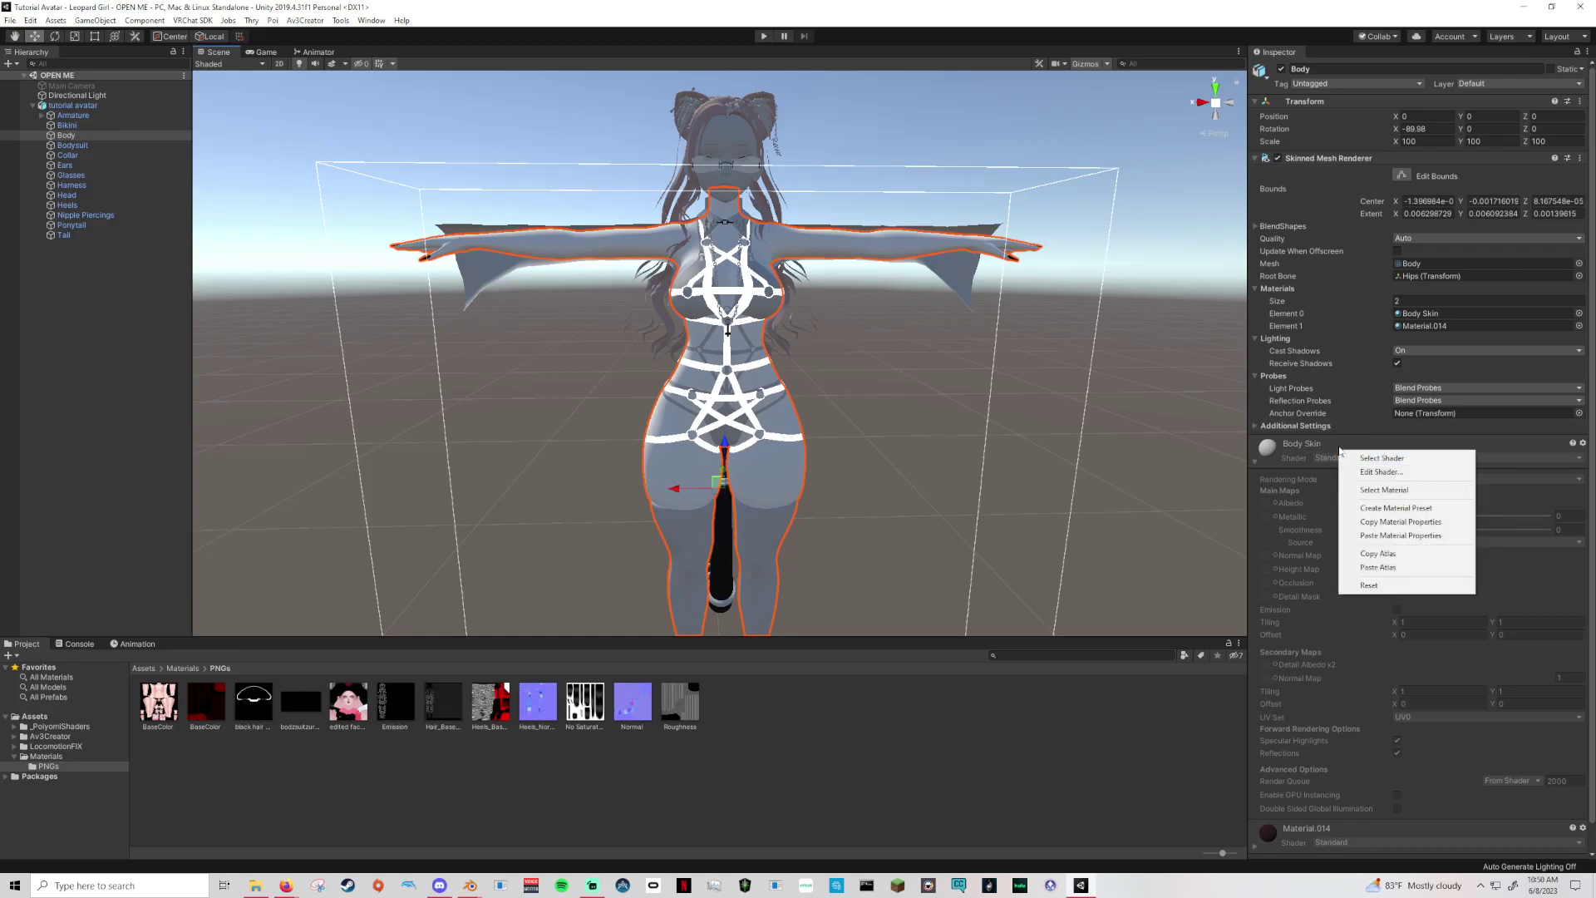
click(1384, 490)
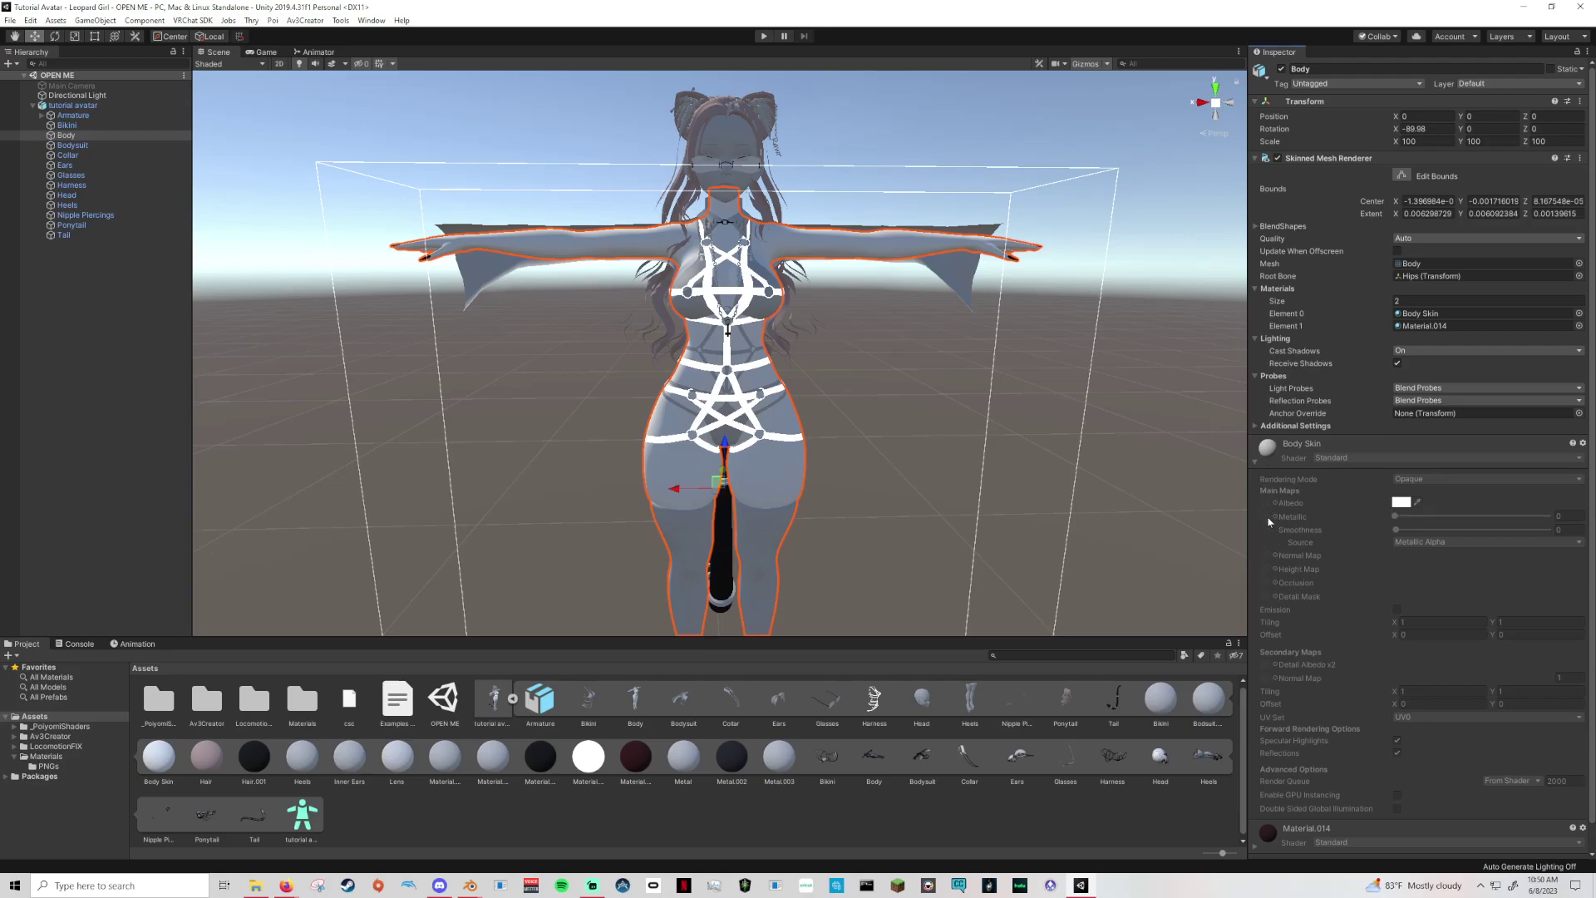
click(1344, 443)
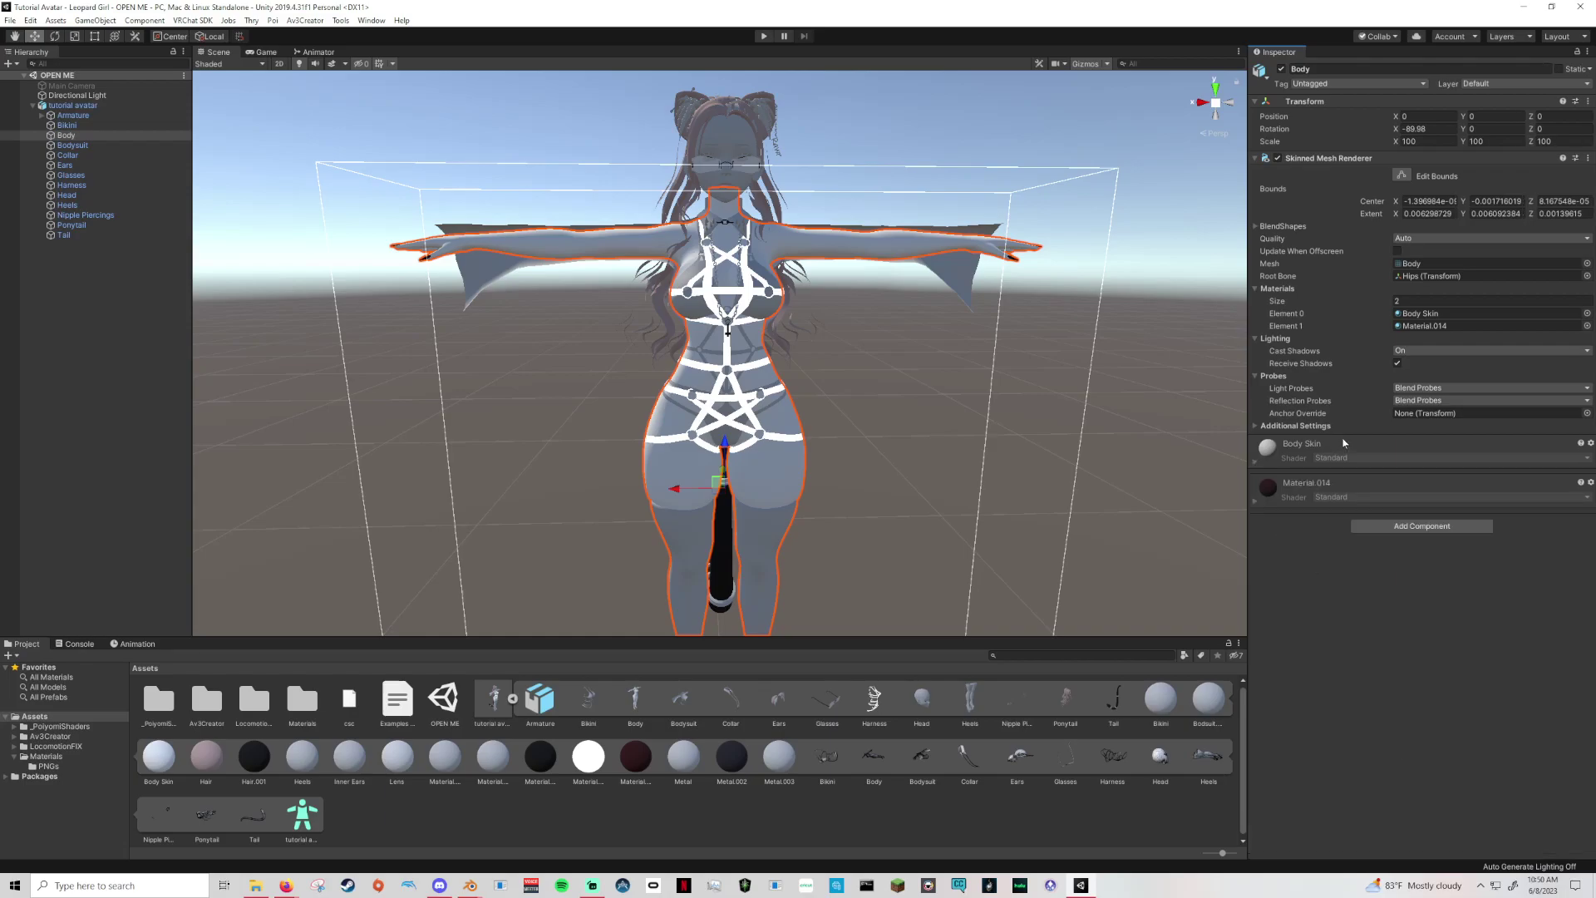
Collapse the tutorial avatar model's contents in Assets and return to the Materials/PNGs folder.
click(511, 701)
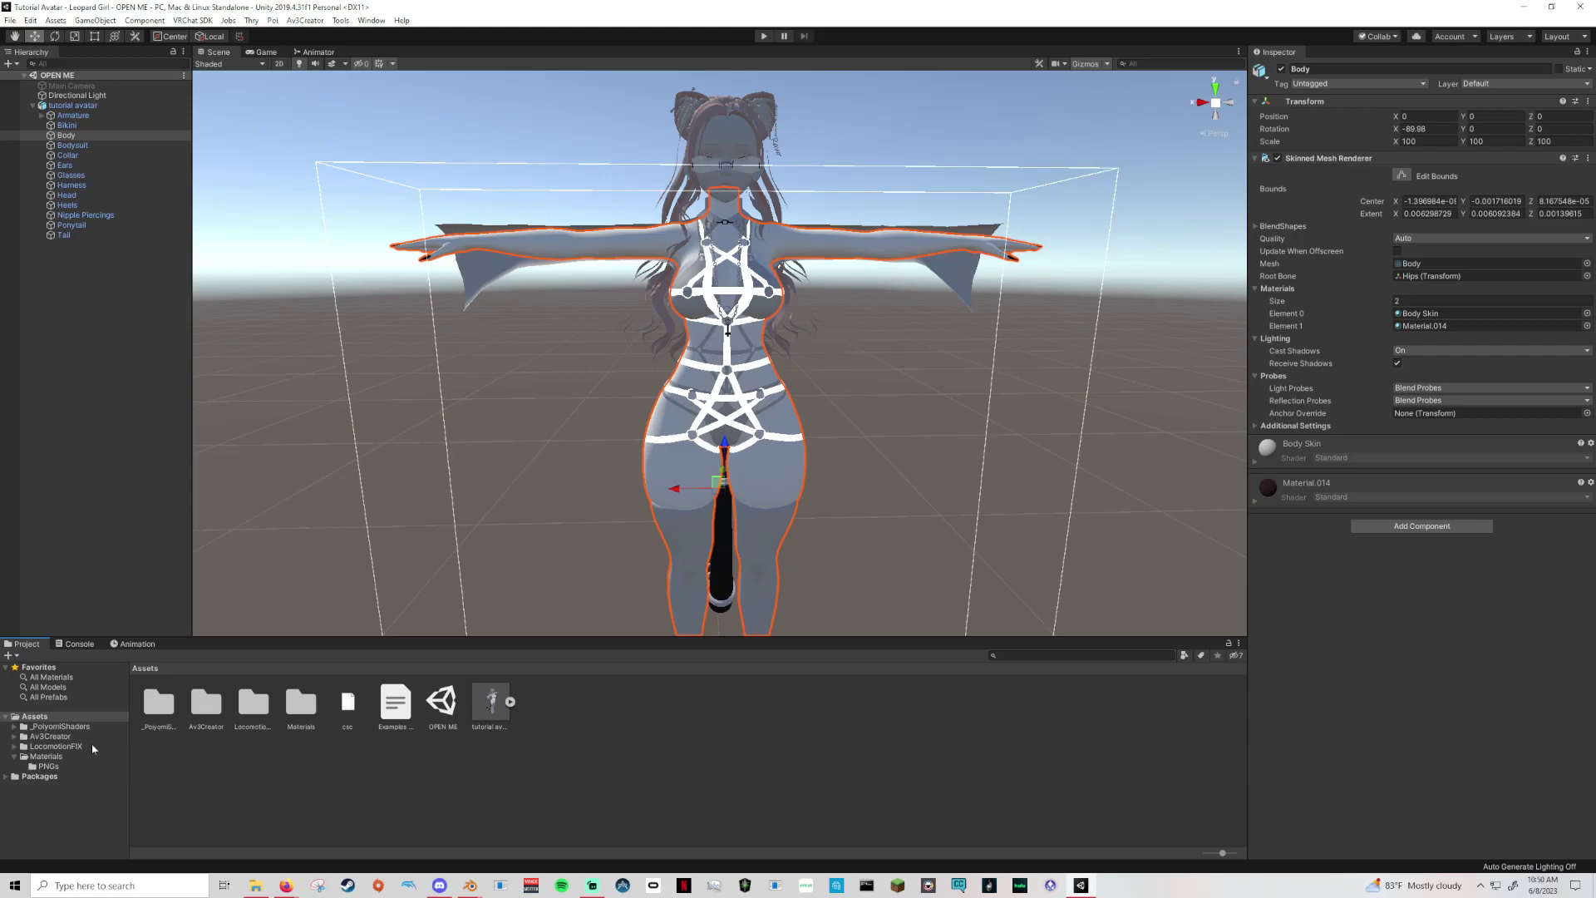
double_click(301, 703)
double_click(160, 703)
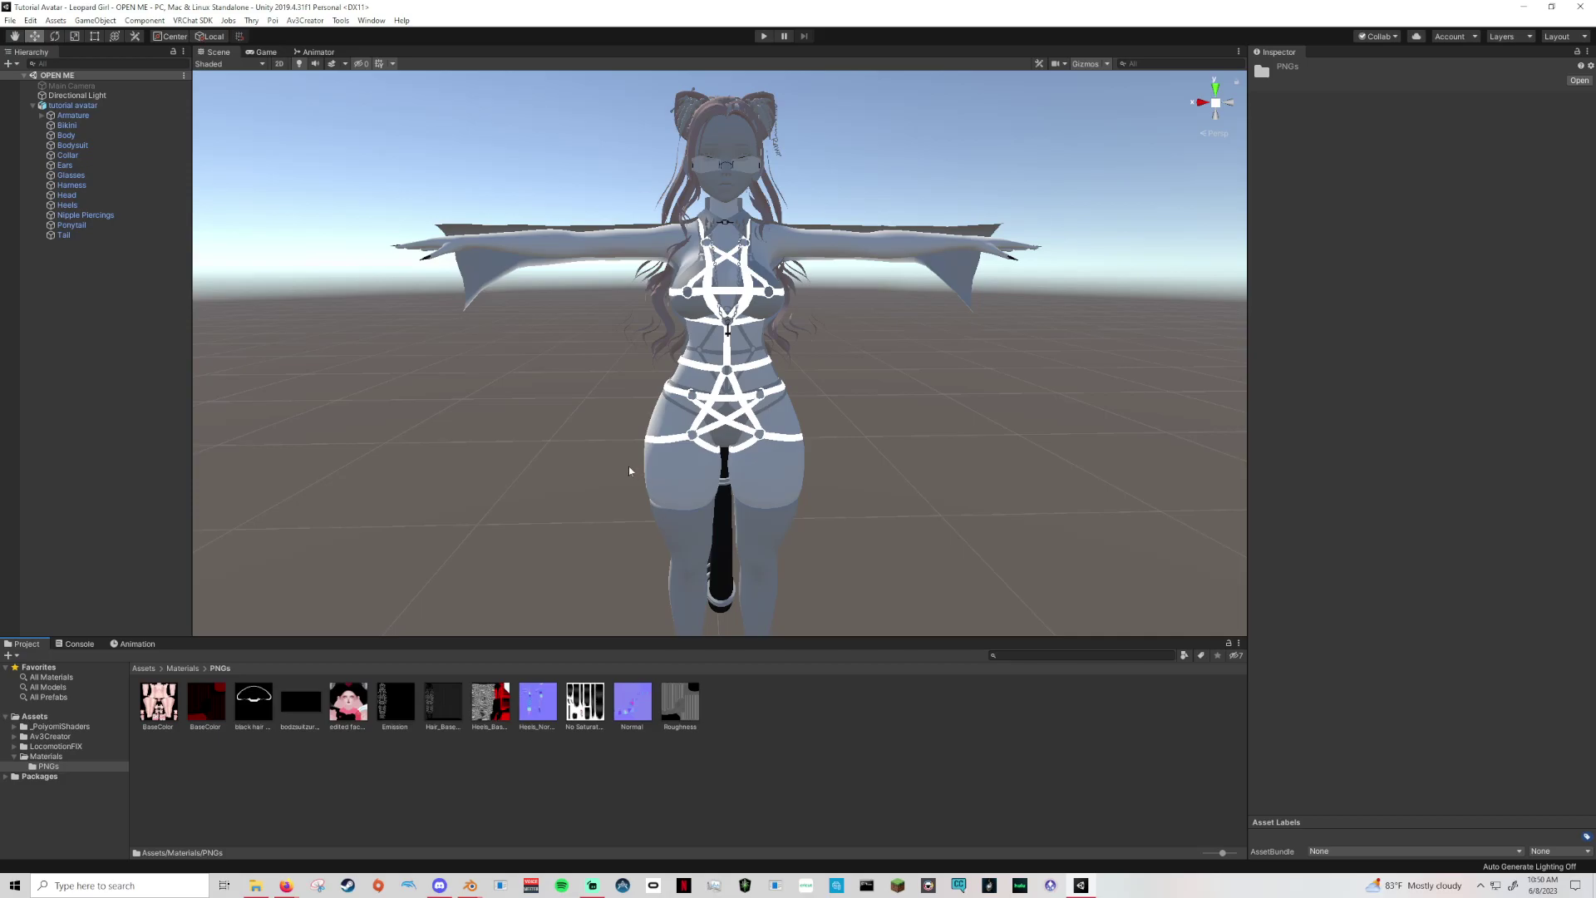
Select the avatar's Bodysuit from its sleeve in the scene and deactivate the object.
middle_drag(488, 467, 780, 449)
scroll(779, 449, up, 2)
alt+drag(779, 449, 491, 543)
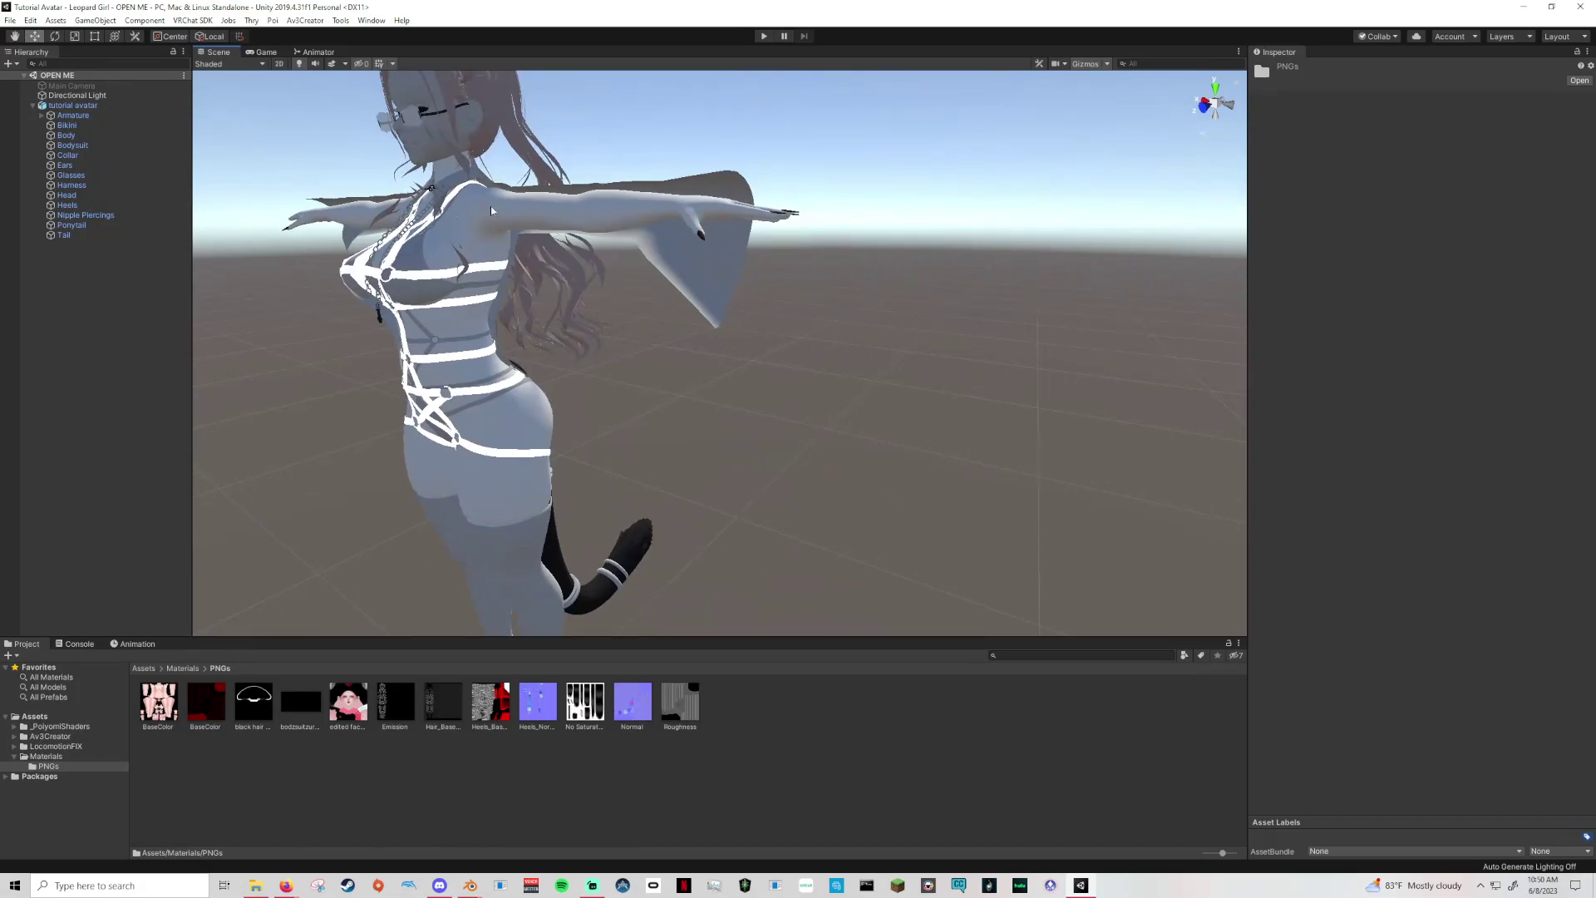
alt+drag(626, 499, 846, 402)
middle_drag(846, 402, 886, 393)
right_drag(886, 392, 1039, 367)
click(695, 296)
click(695, 296)
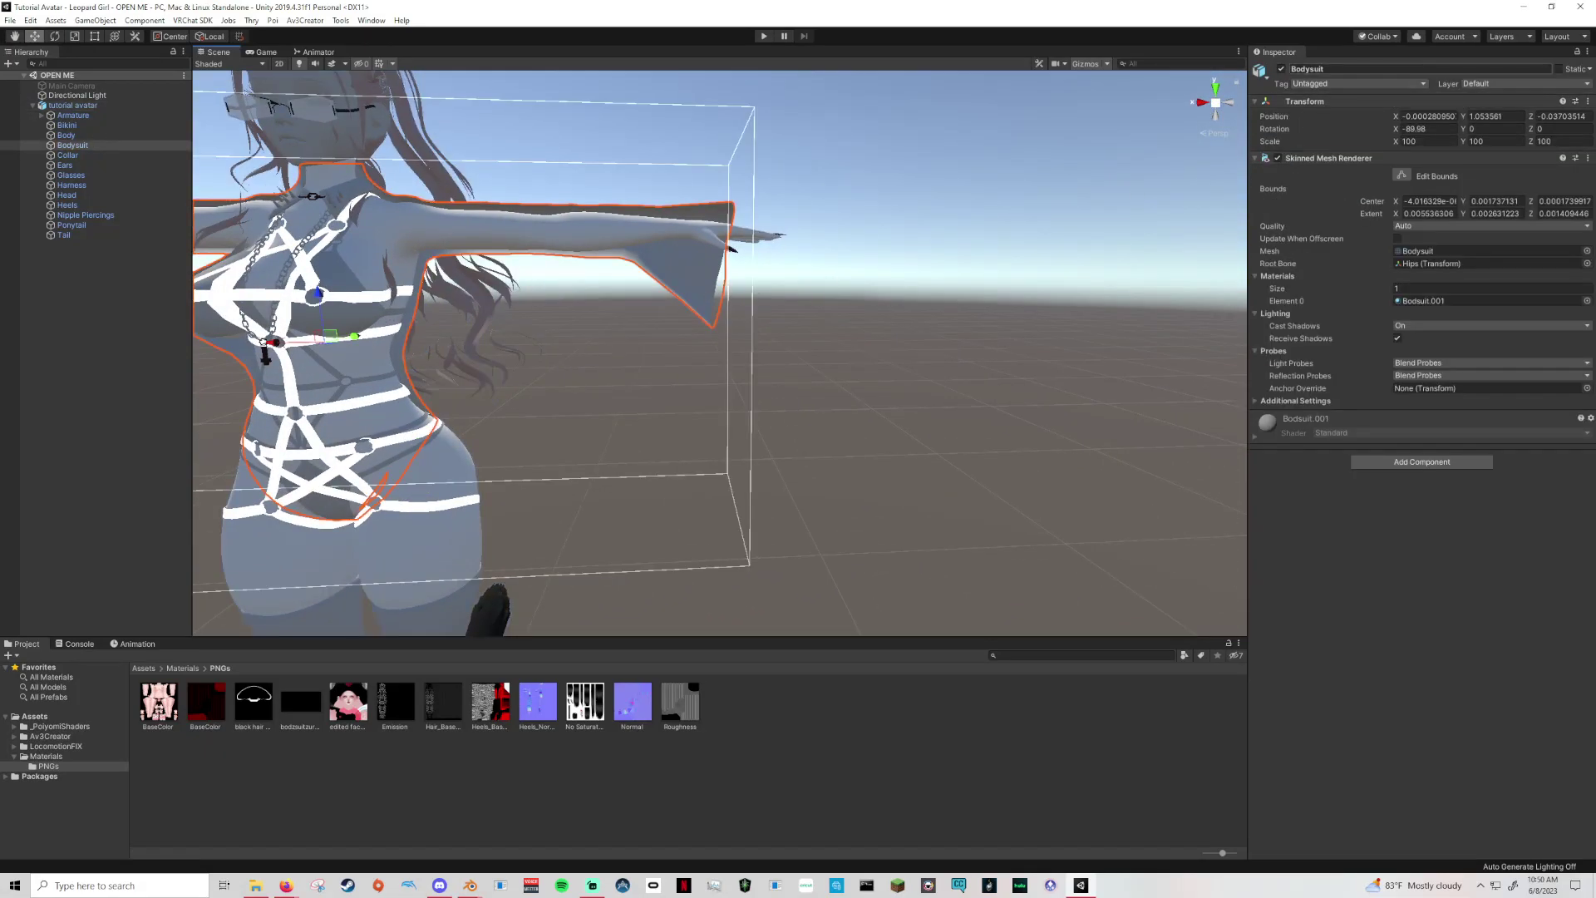
click(1281, 69)
Select the Glasses on the avatar's face and deactivate the object.
alt+drag(581, 274, 776, 260)
click(672, 167)
click(672, 166)
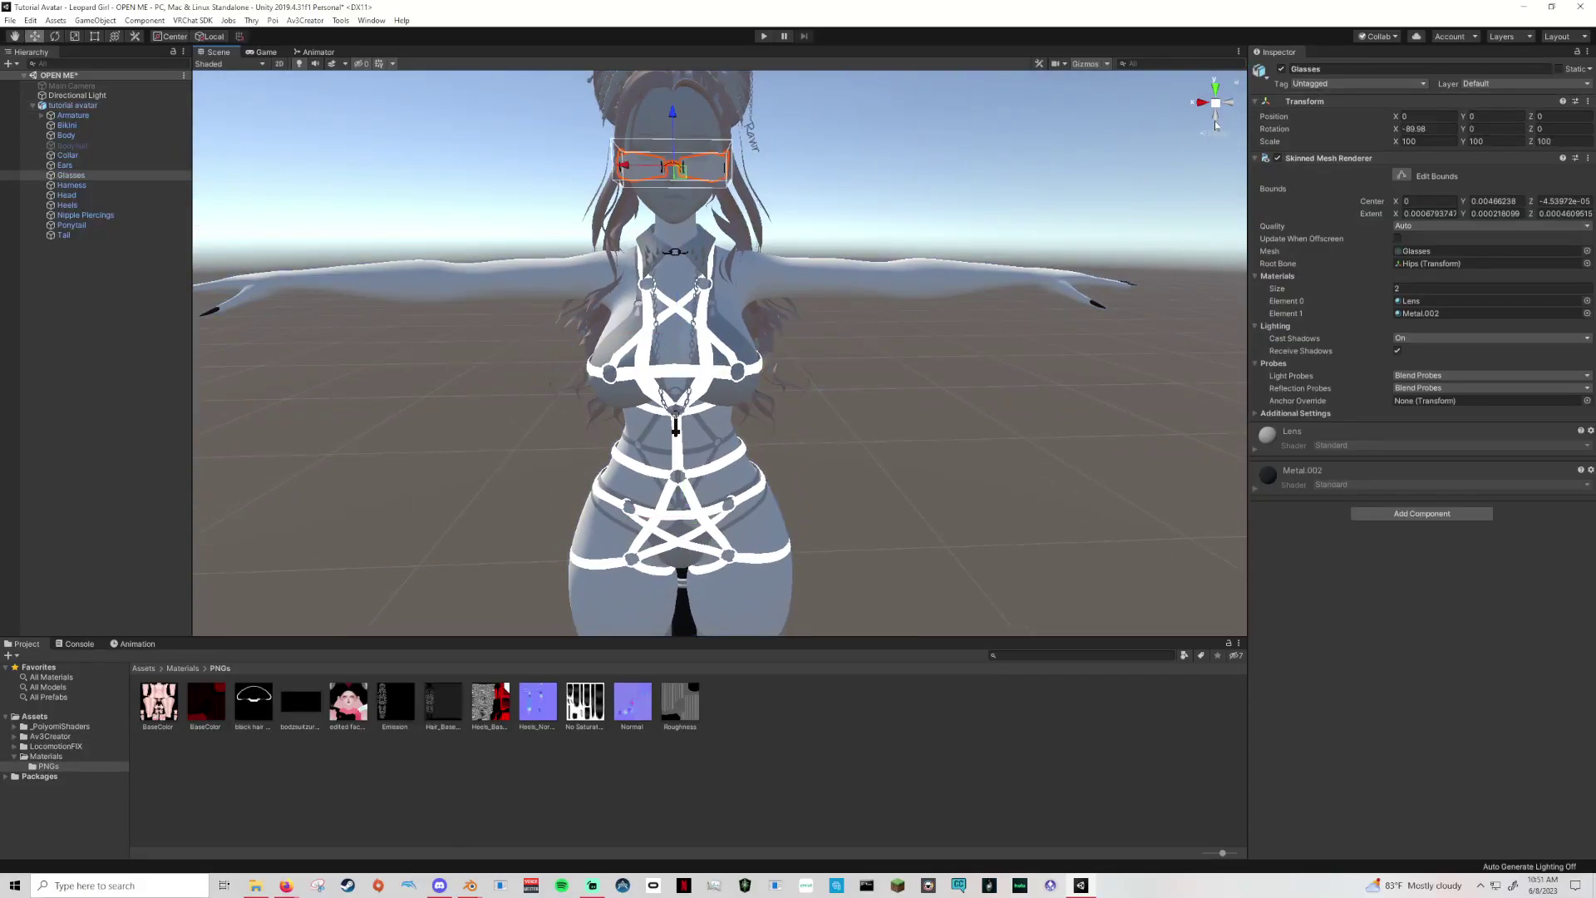
click(1280, 69)
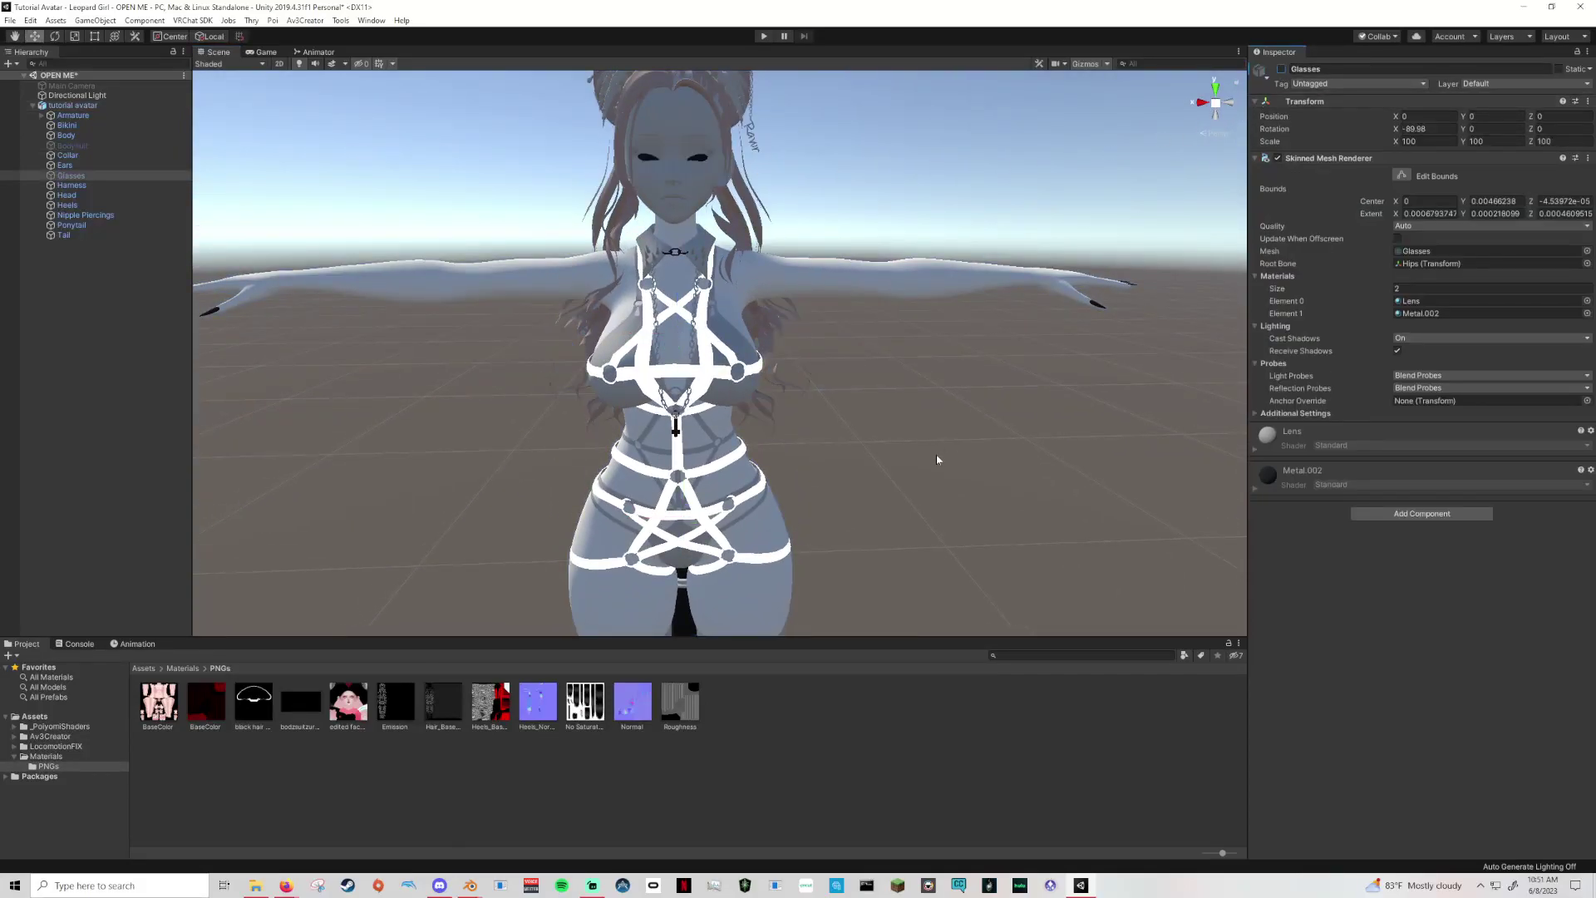
scroll(936, 455, down, 4)
Switch to the tutorial avatar file in Blender and check the eye texture used by the Head's Material.003.
mouse_move(470, 885)
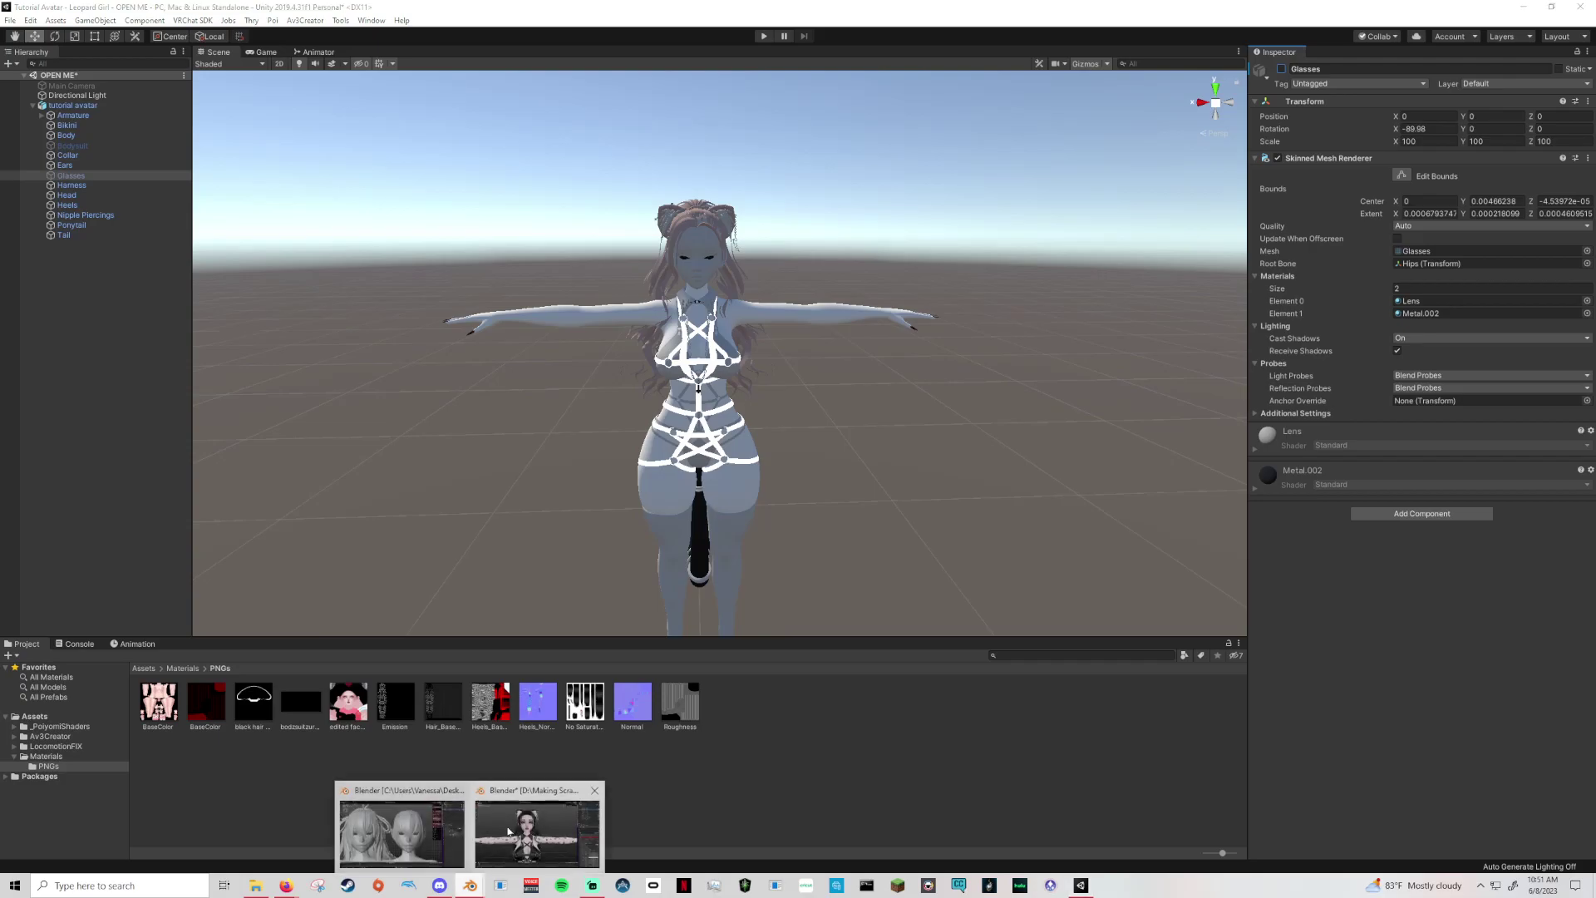
click(508, 831)
click(1399, 364)
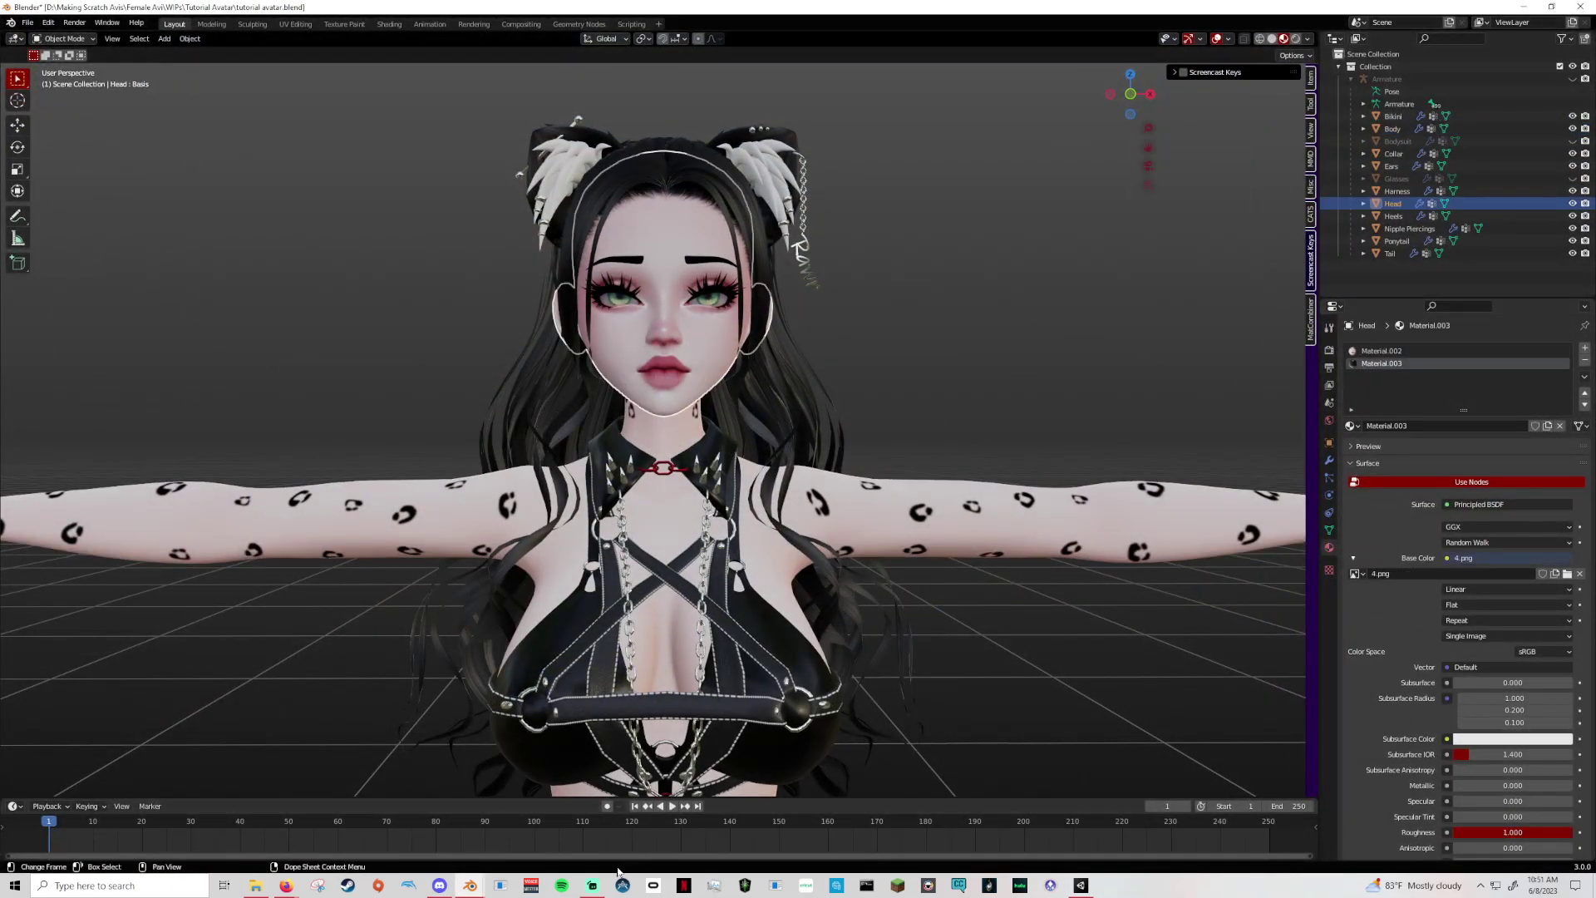
scroll(712, 519, up, 6)
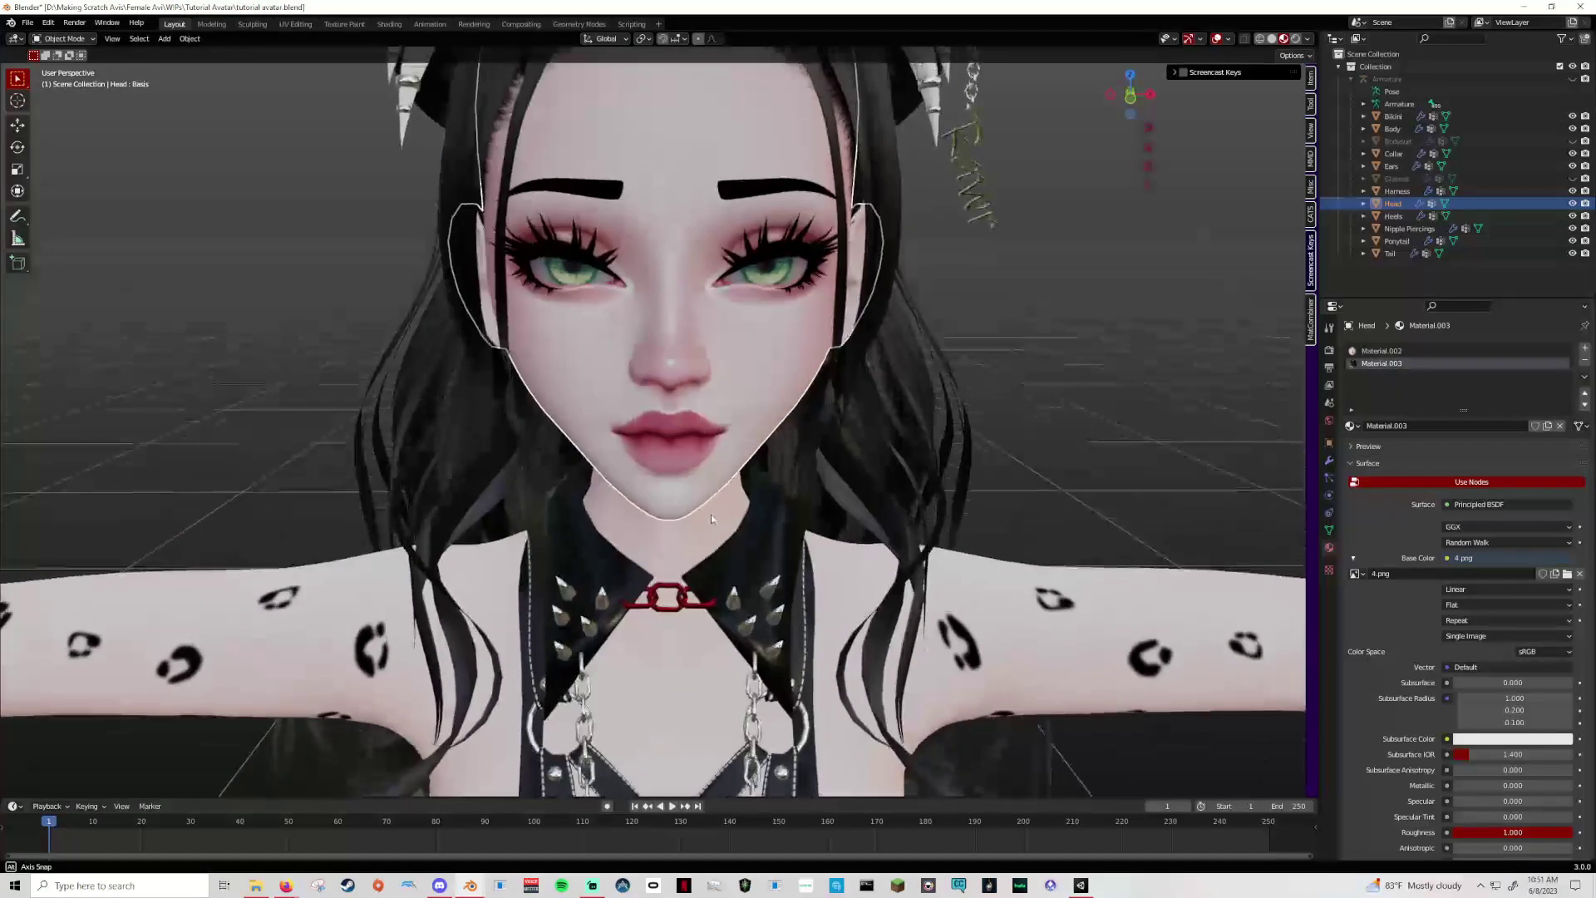
mouse_move(473, 888)
Switch back to Unity and import 4.png and Iris Emission Mask.png from the doll face Eye Textures folder into PNGs.
click(1080, 886)
click(255, 885)
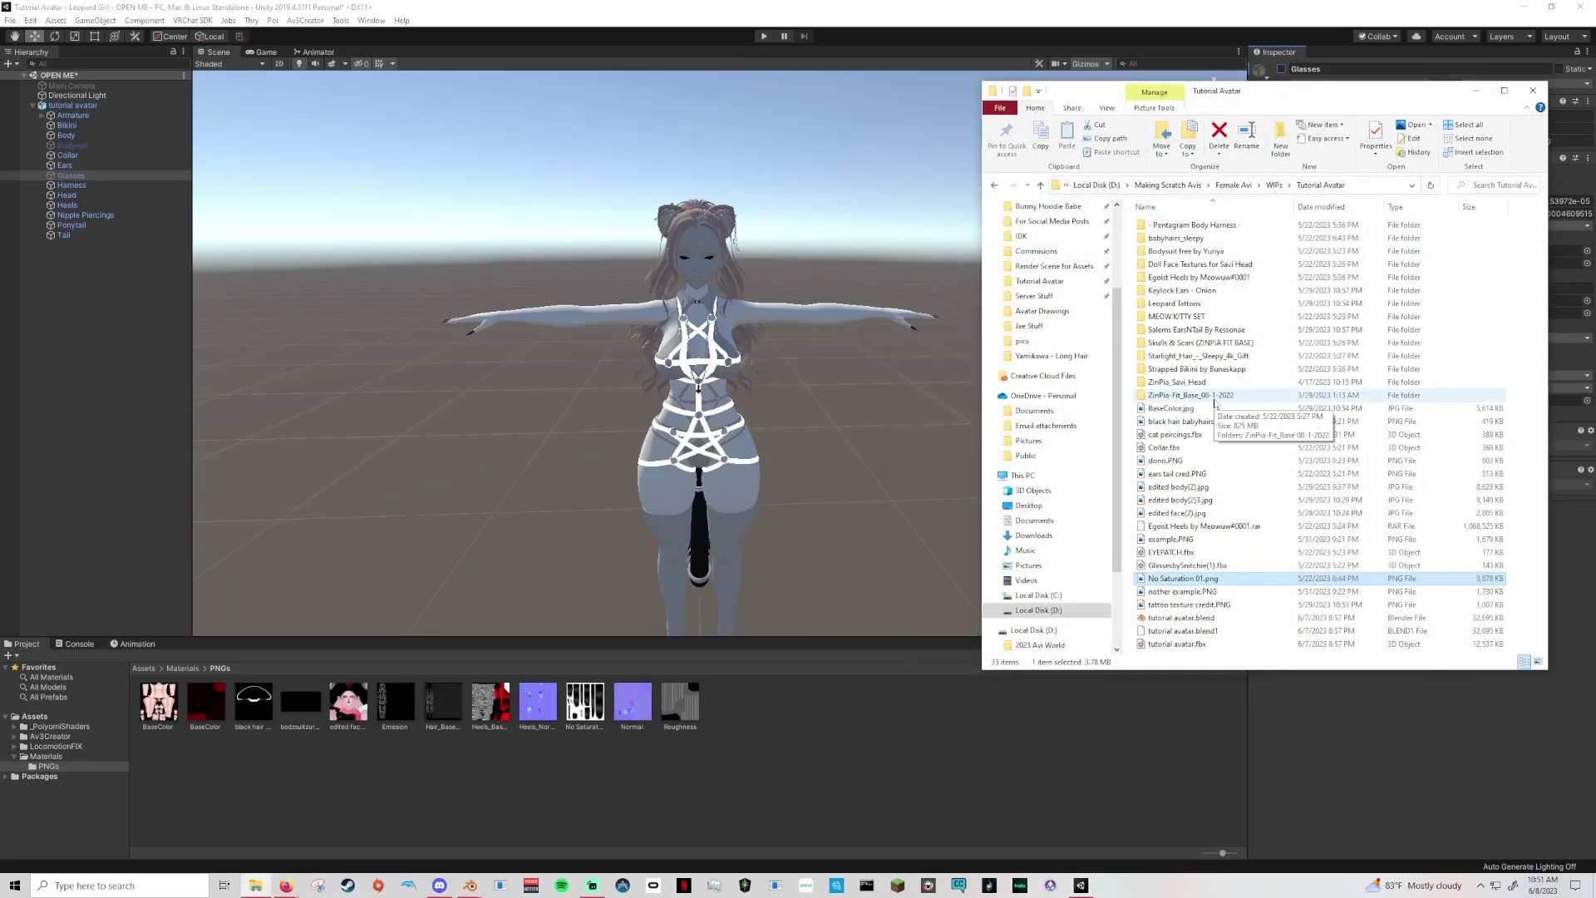
double_click(1239, 264)
double_click(1236, 224)
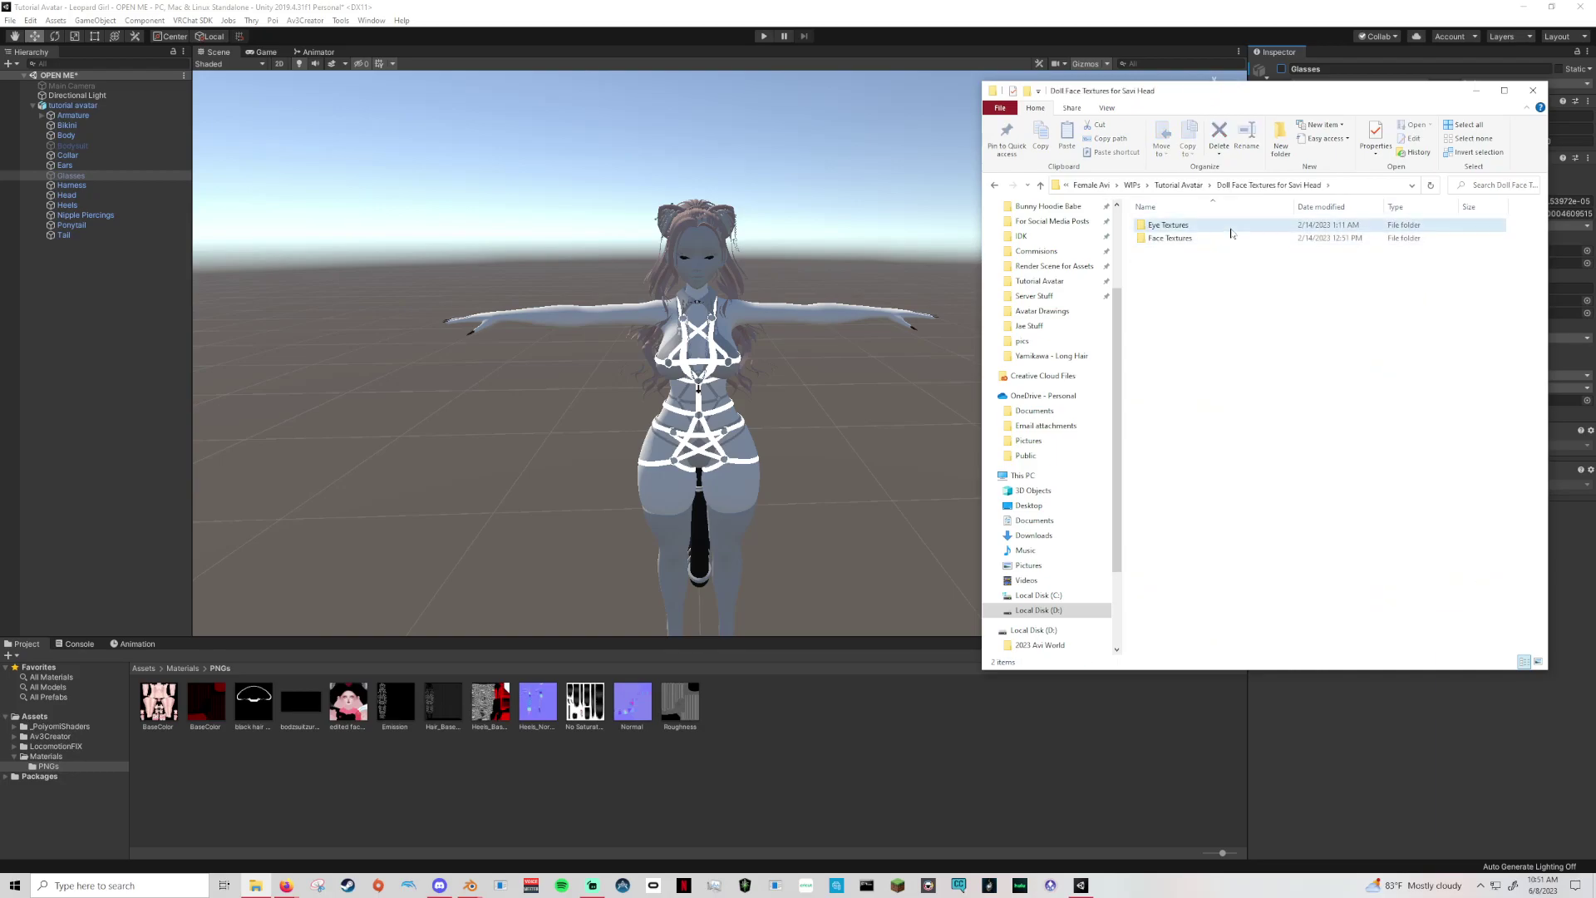
drag(1370, 234, 1281, 372)
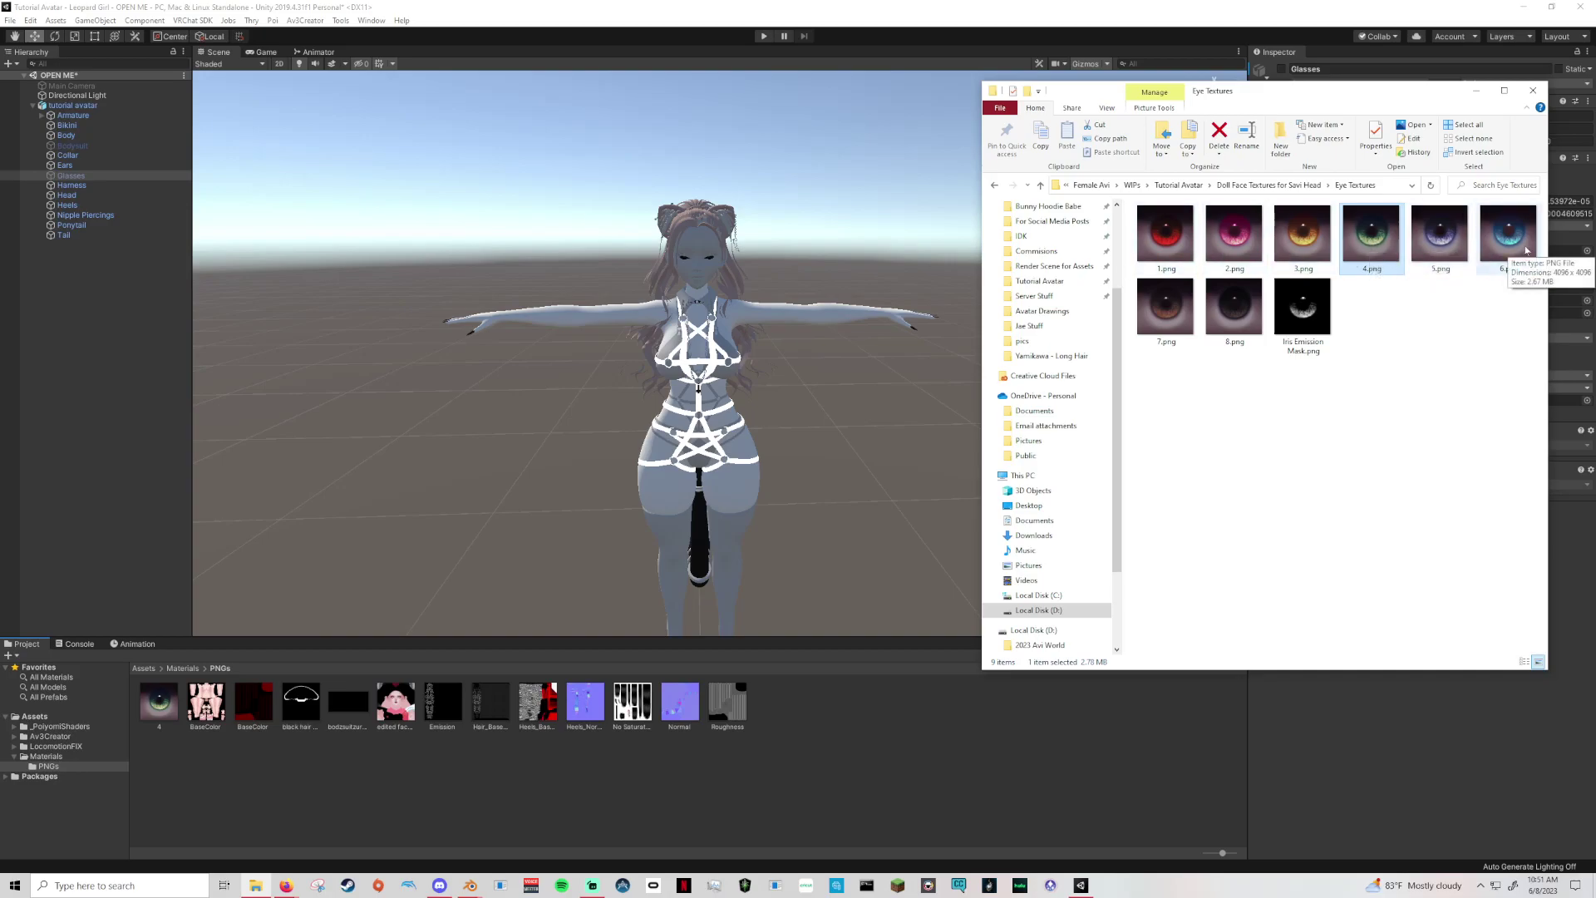
drag(1302, 309, 1361, 241)
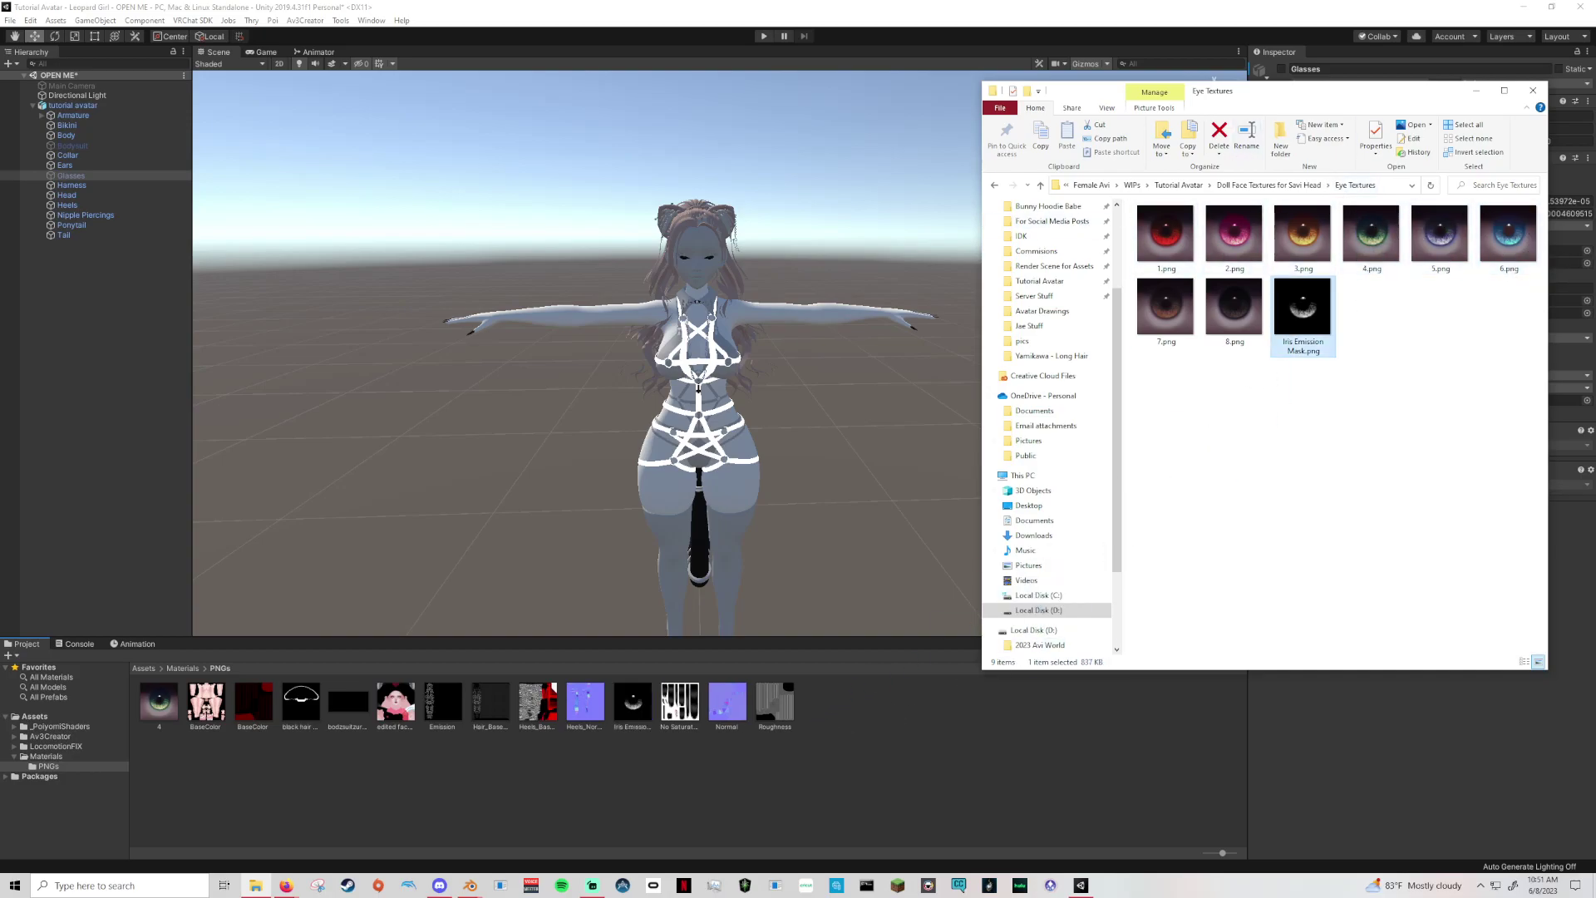
click(1476, 89)
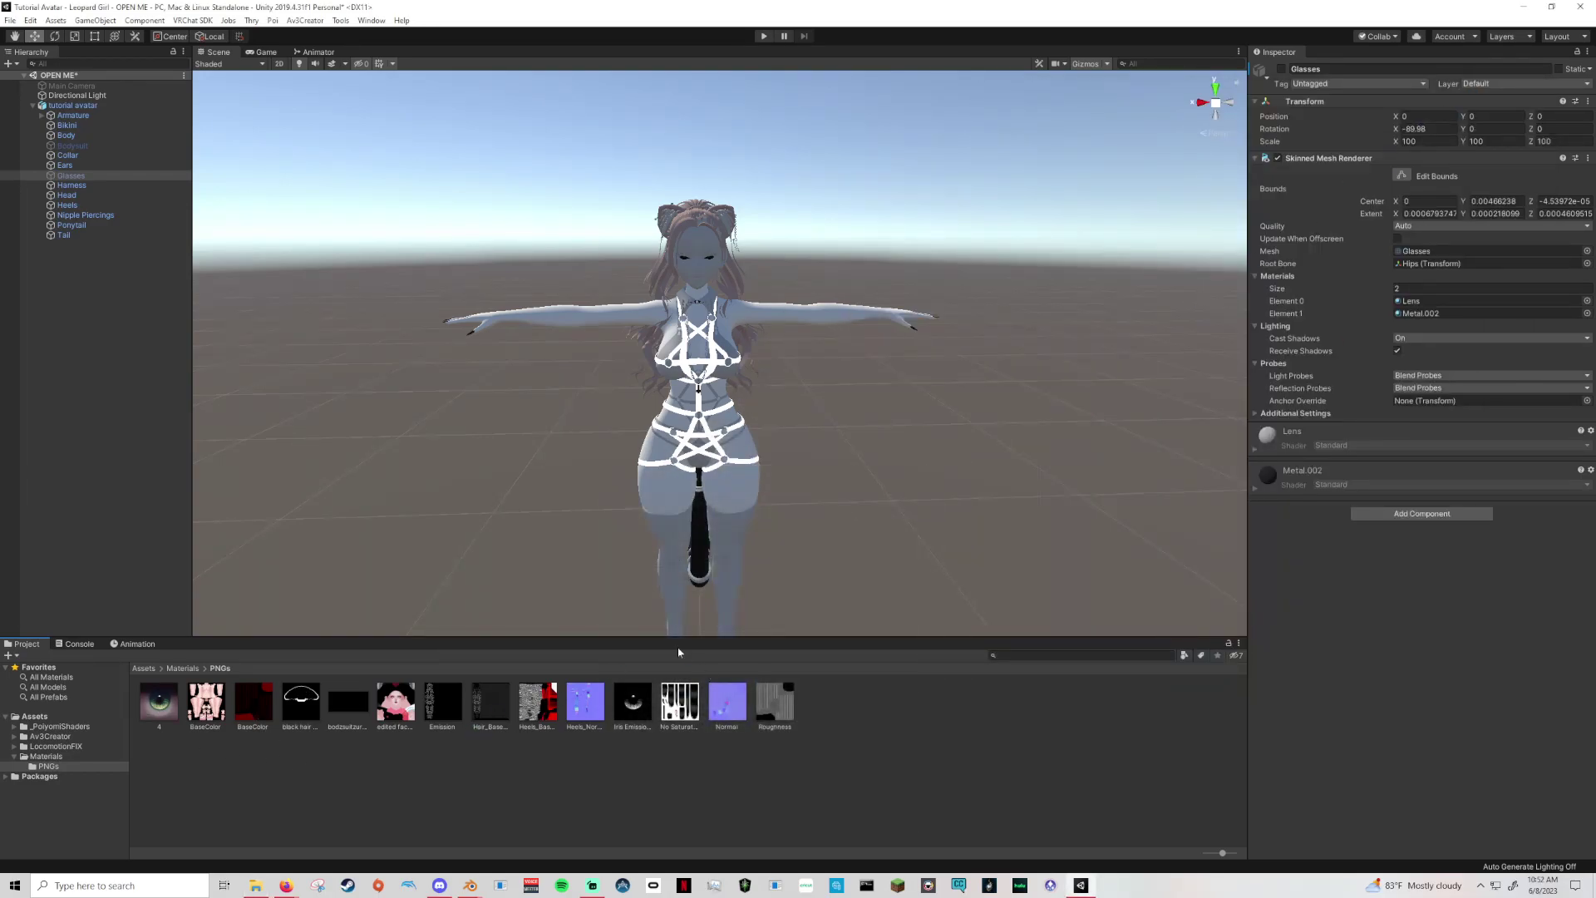
Import studio_small_03_2k_2.hdr from the All Around Useful folder into PNGs.
scroll(778, 461, up, 6)
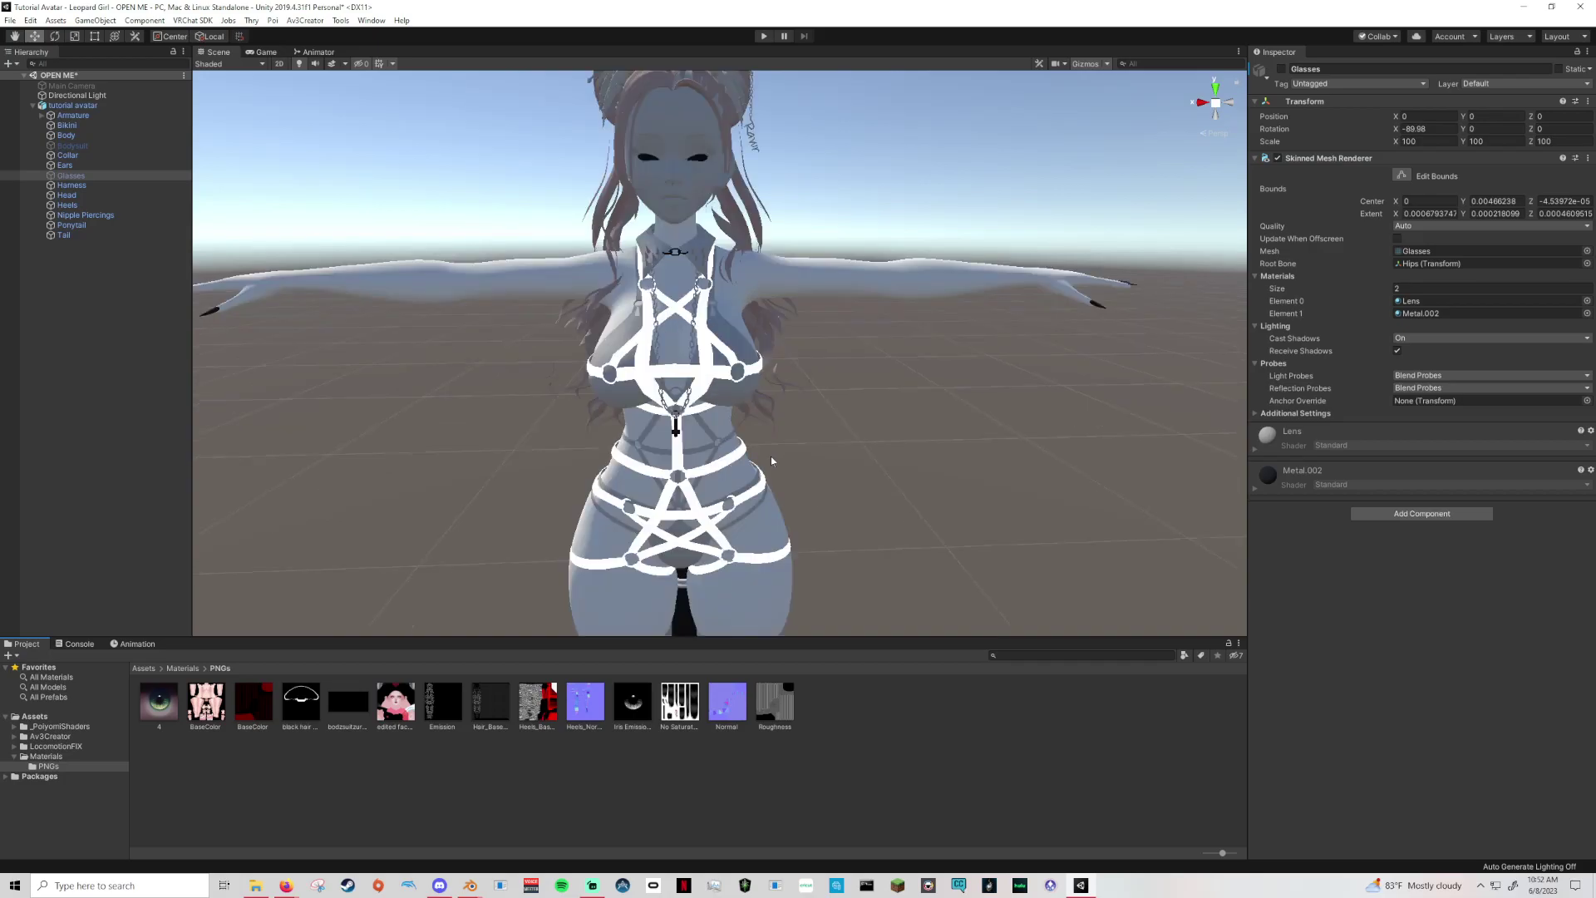
middle_drag(909, 468, 915, 447)
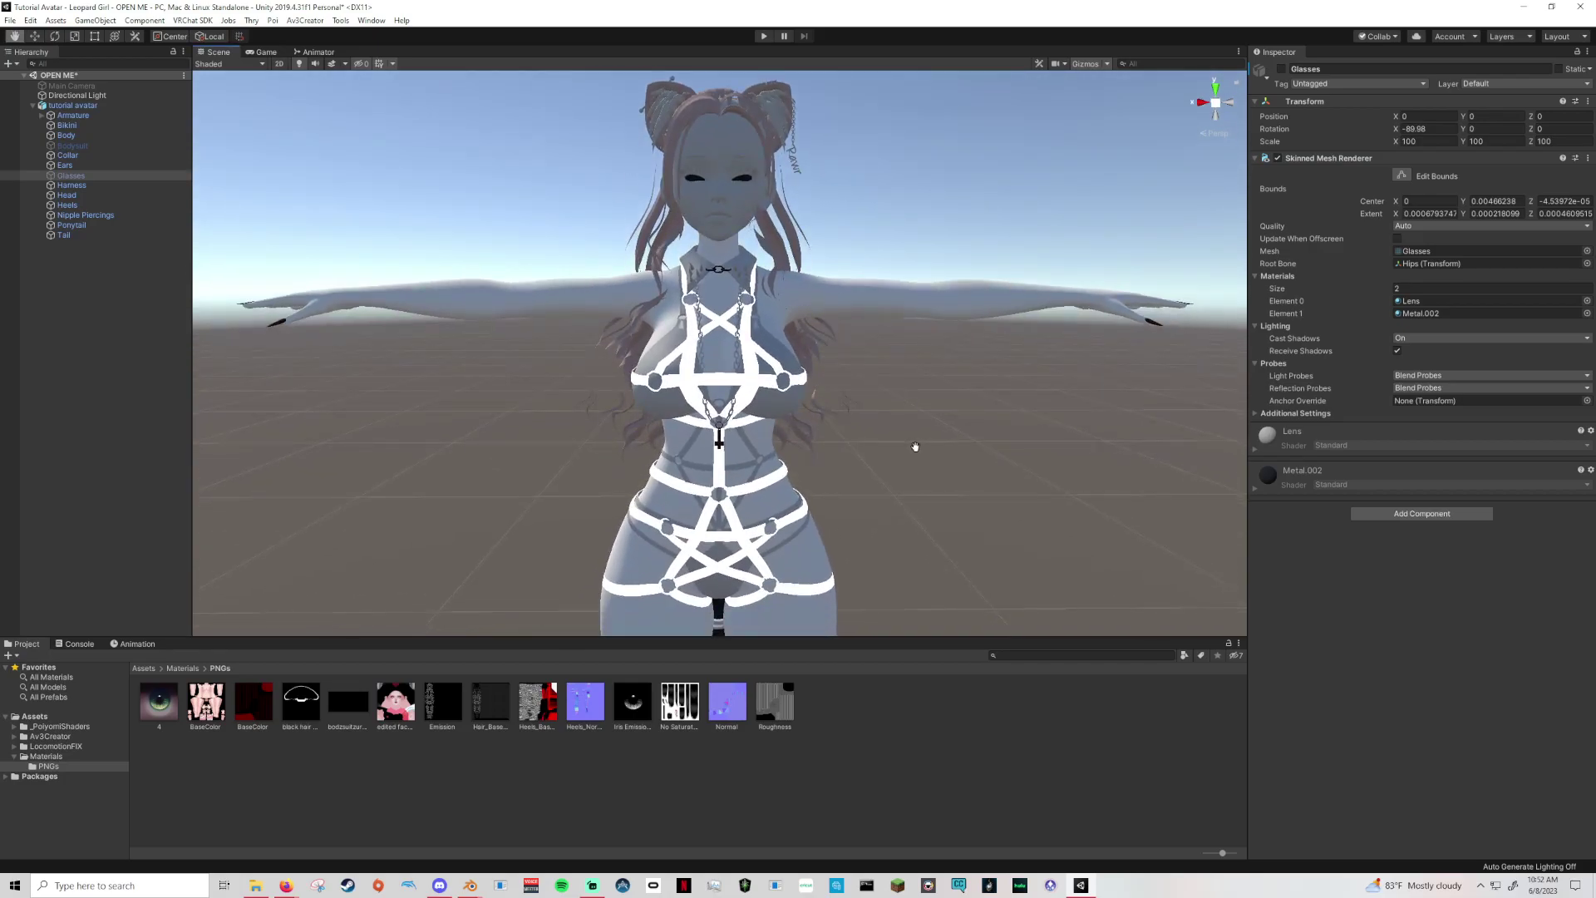
mouse_move(256, 890)
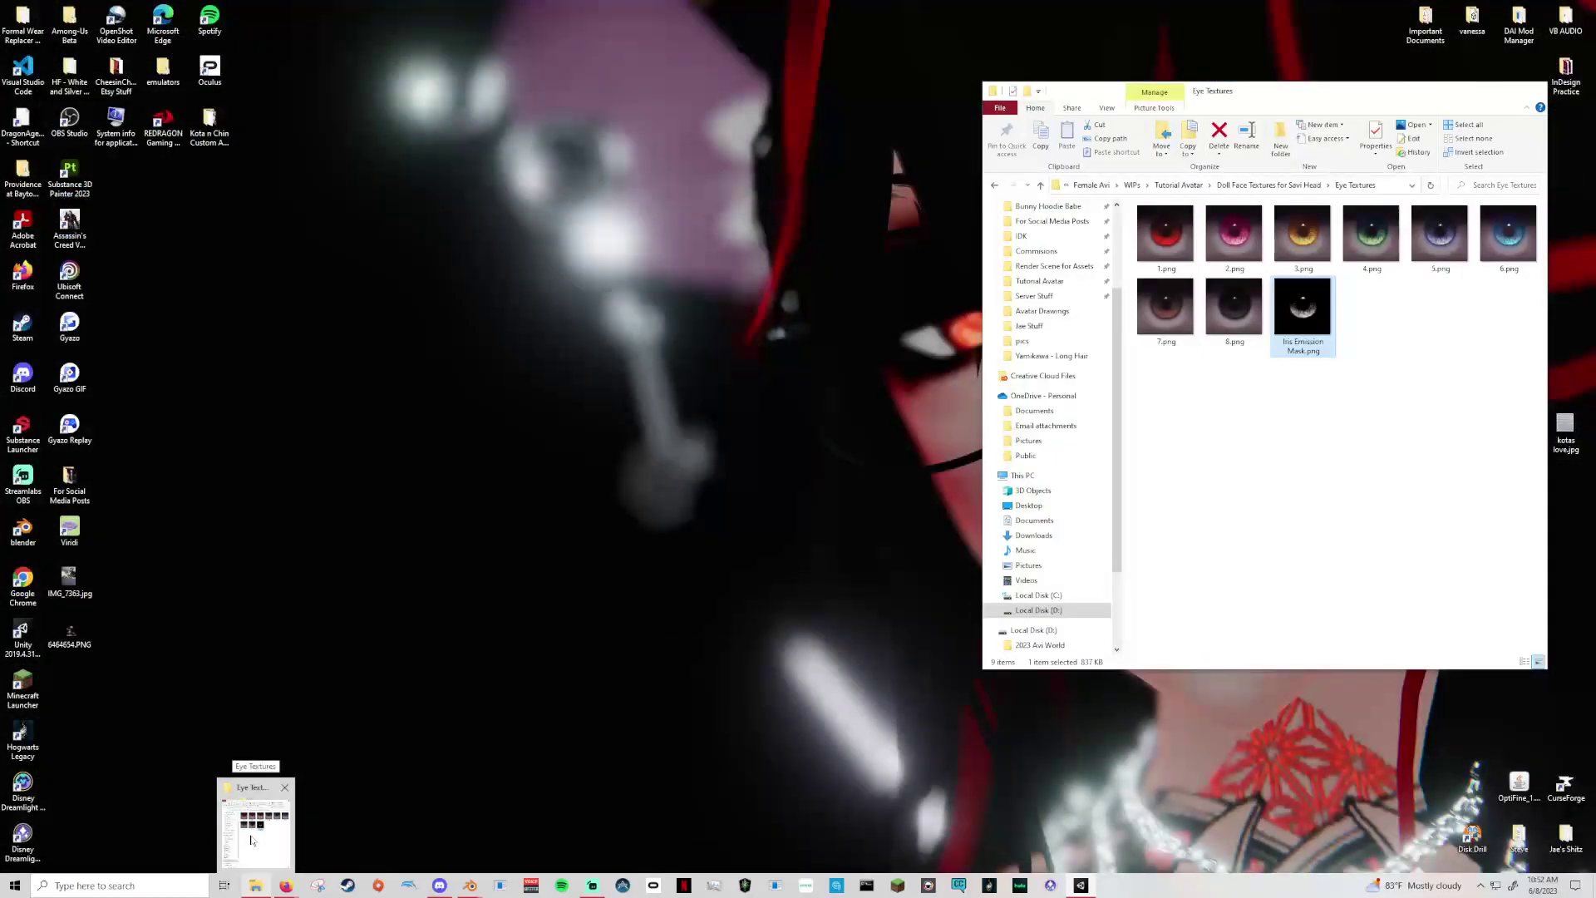
click(256, 827)
click(1091, 184)
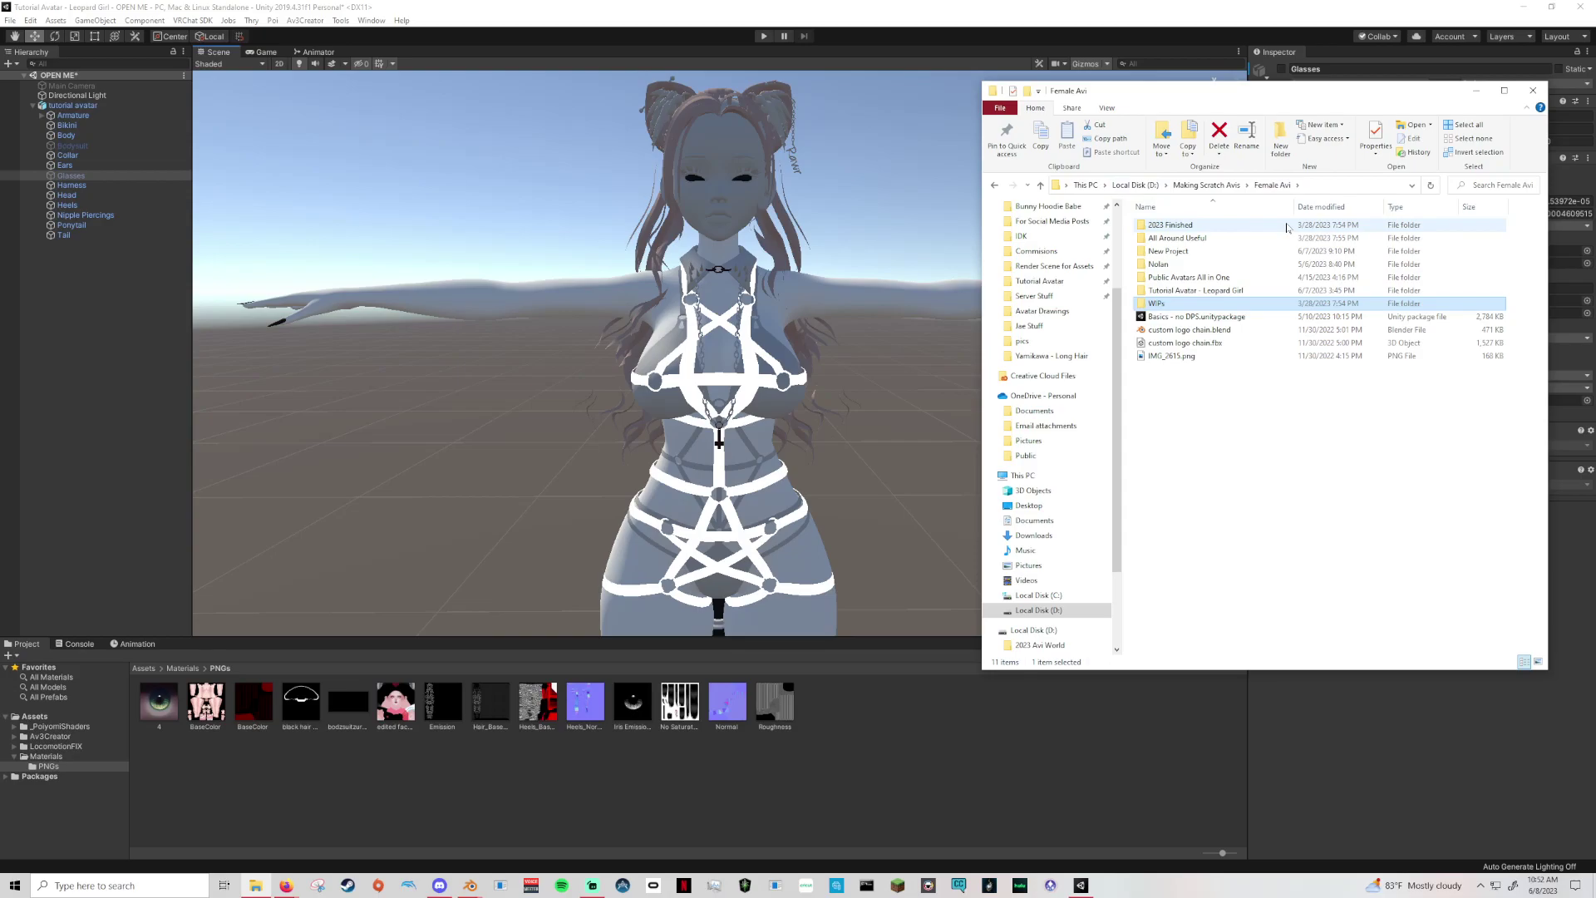
double_click(1272, 238)
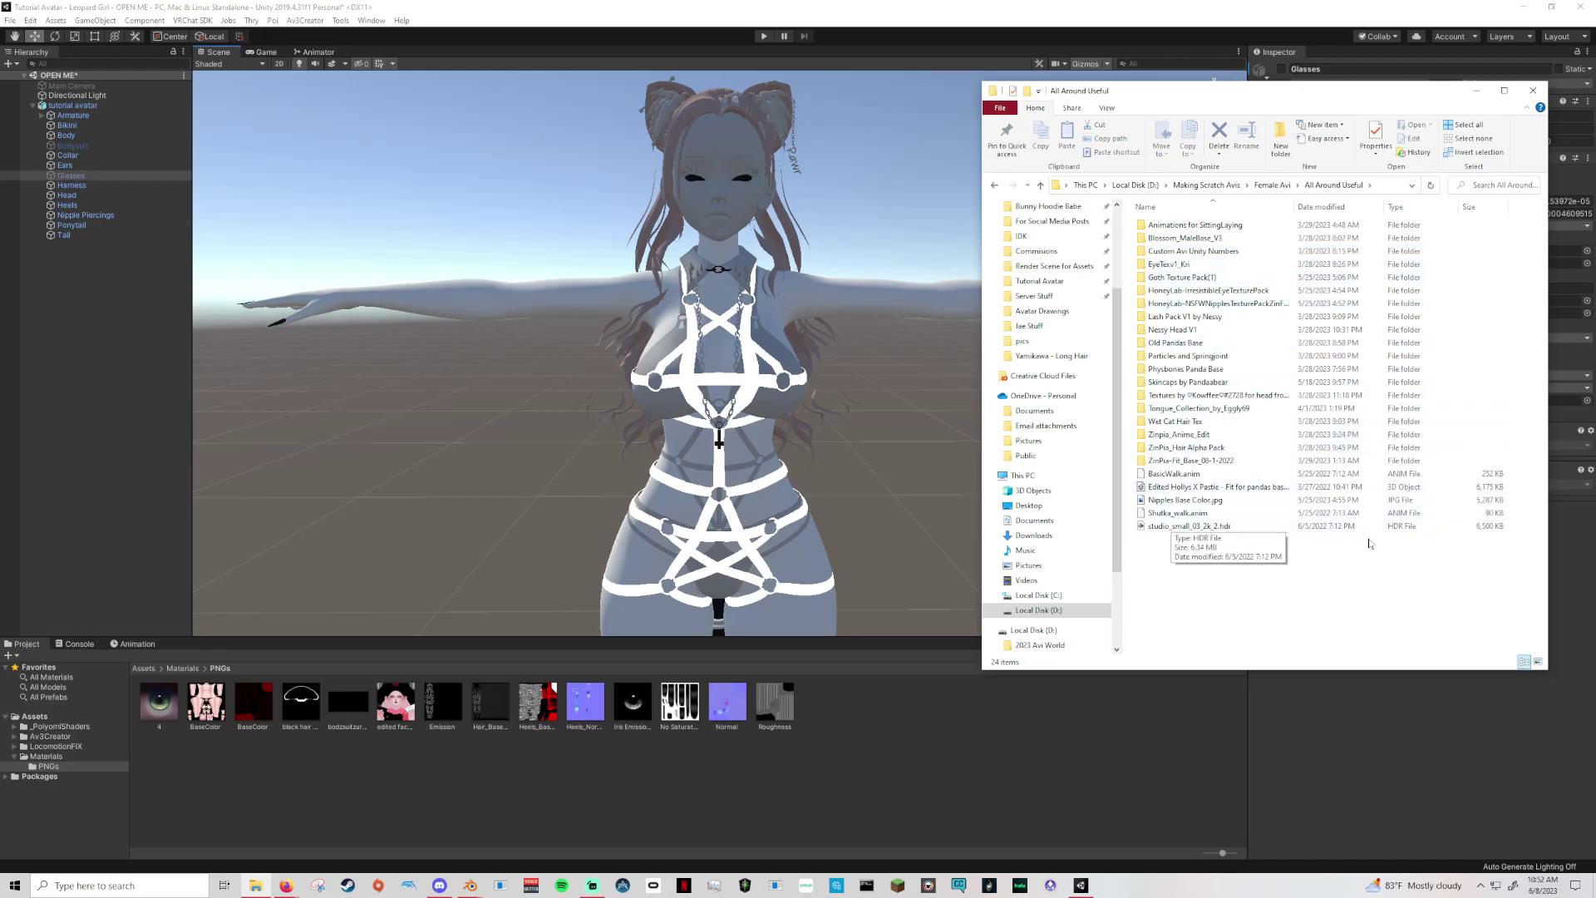
click(1296, 529)
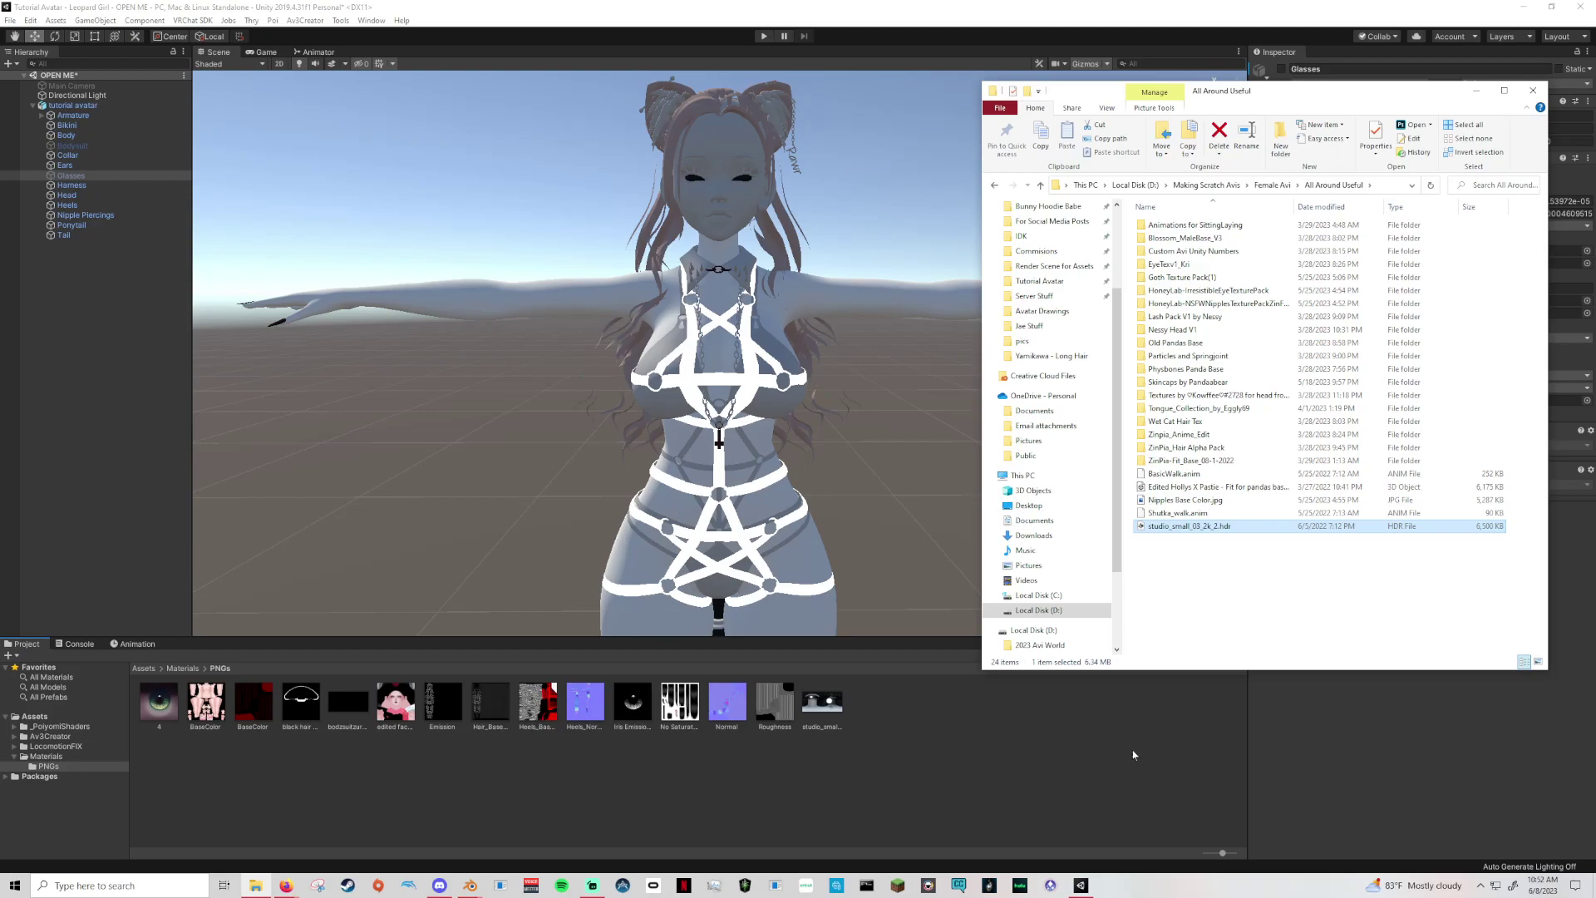
click(882, 718)
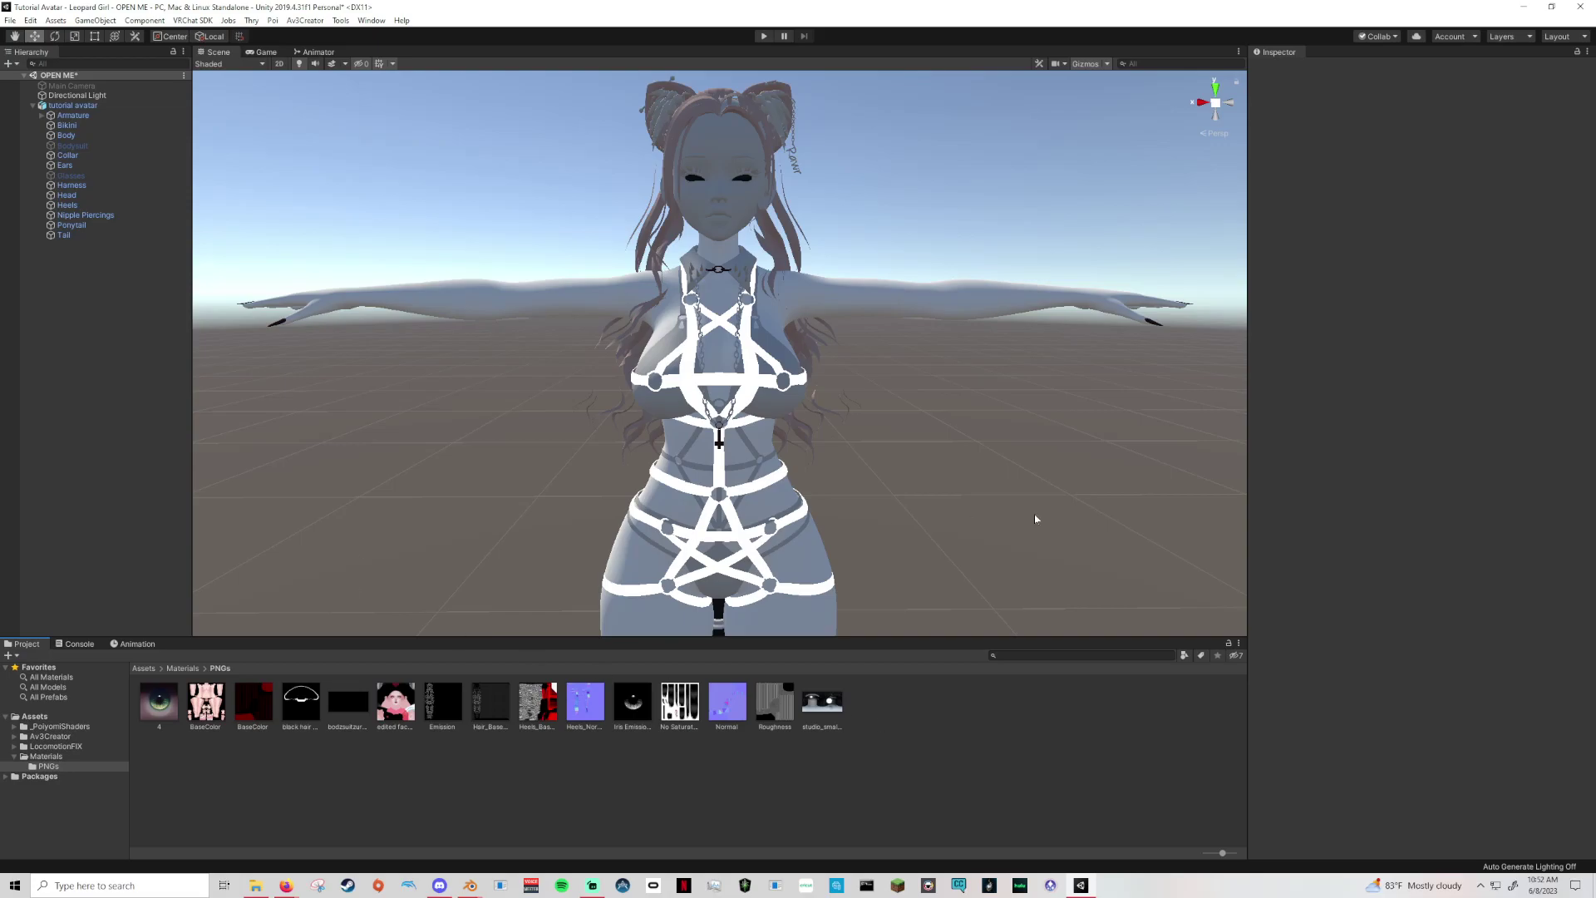
middle_drag(842, 520, 864, 462)
scroll(911, 492, down, 3)
scroll(911, 494, up, 3)
middle_drag(906, 507, 884, 574)
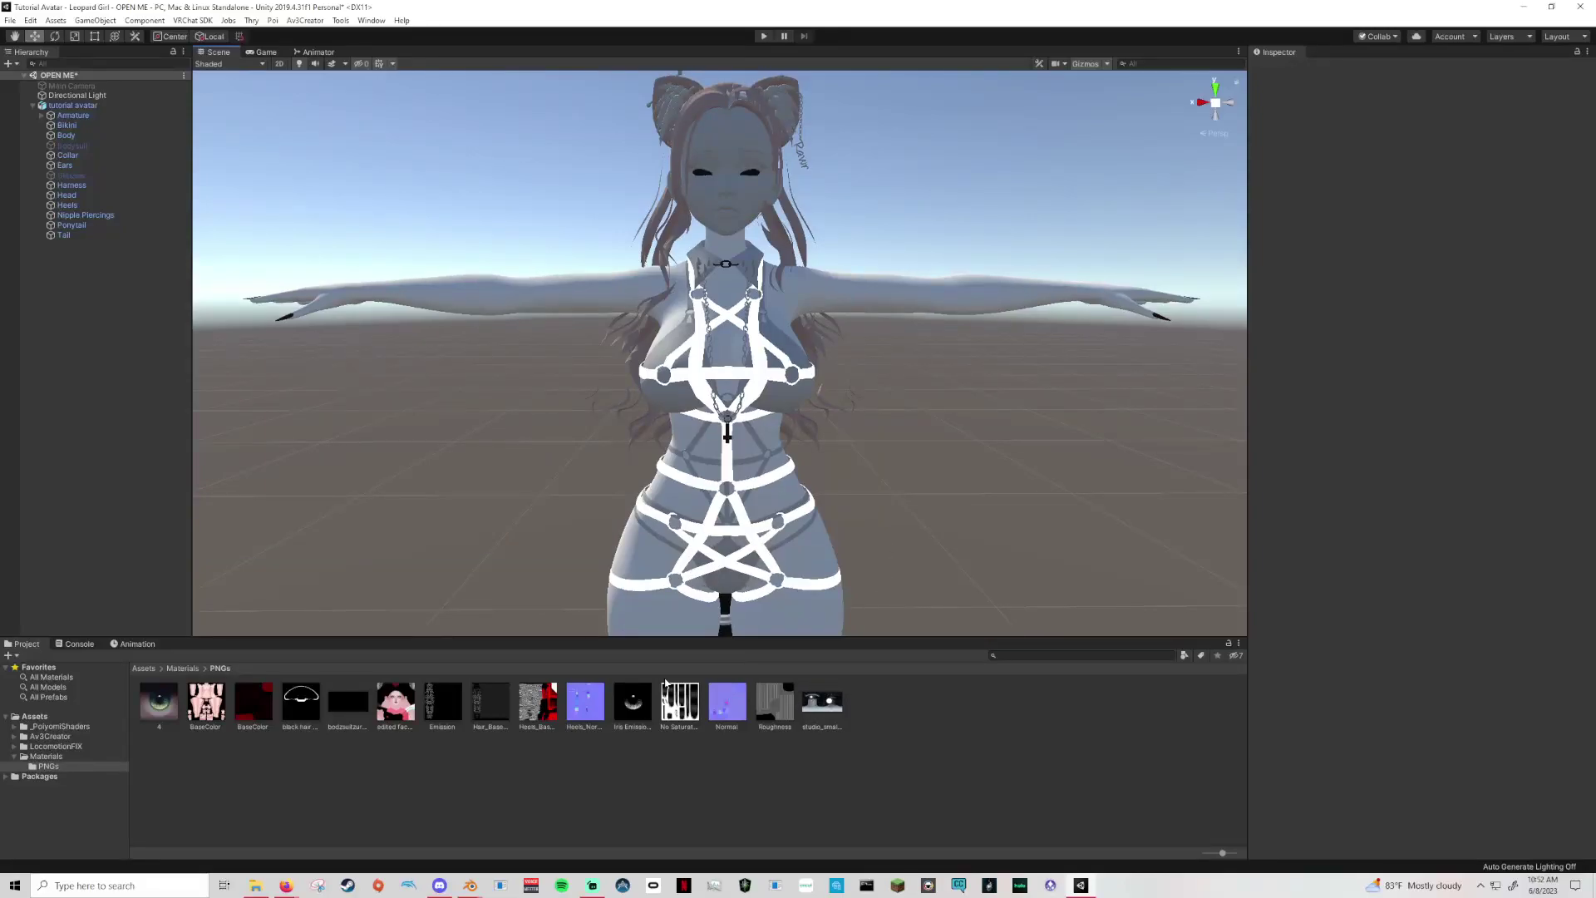
scroll(886, 490, up, 5)
scroll(870, 495, down, 7)
middle_drag(856, 538, 876, 534)
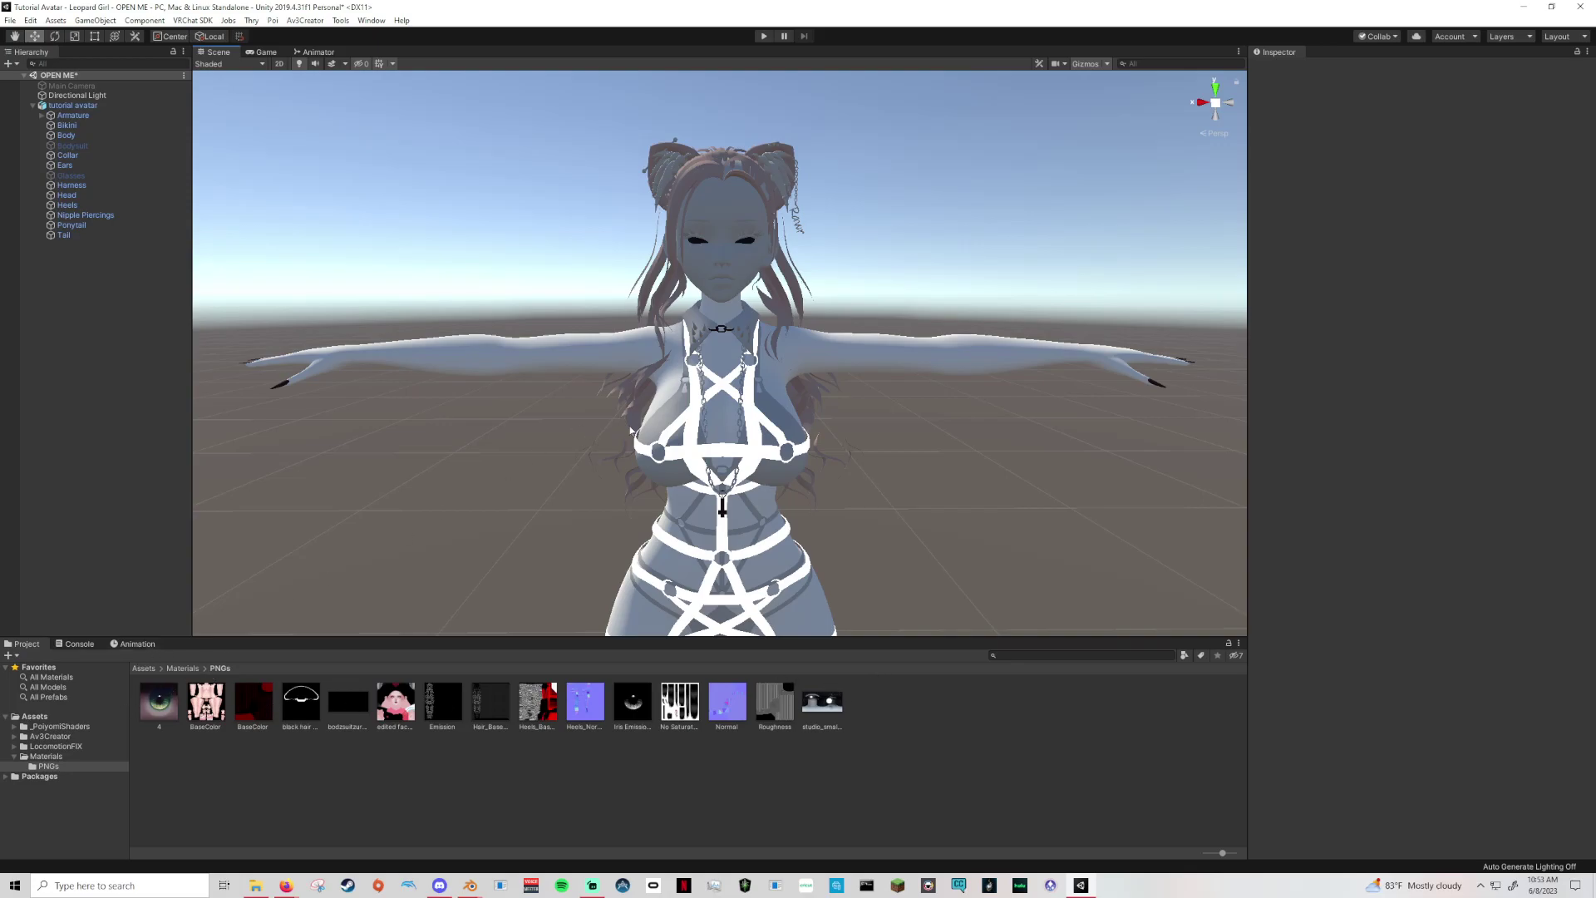
Create a new material named Body in the PNGs folder.
right_click(880, 726)
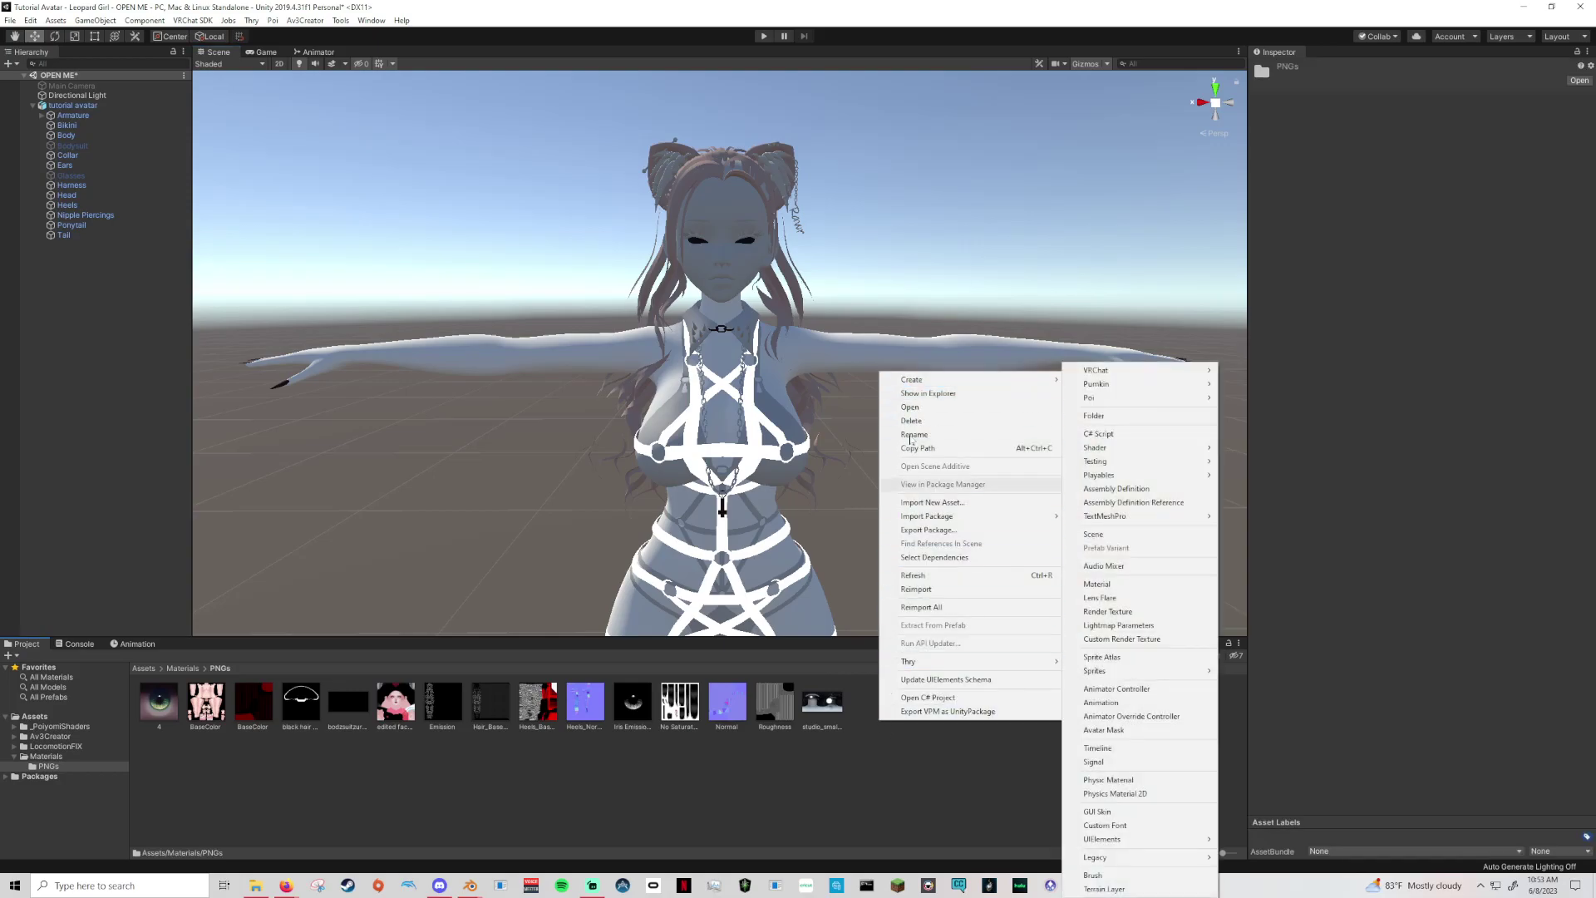
mouse_move(906, 382)
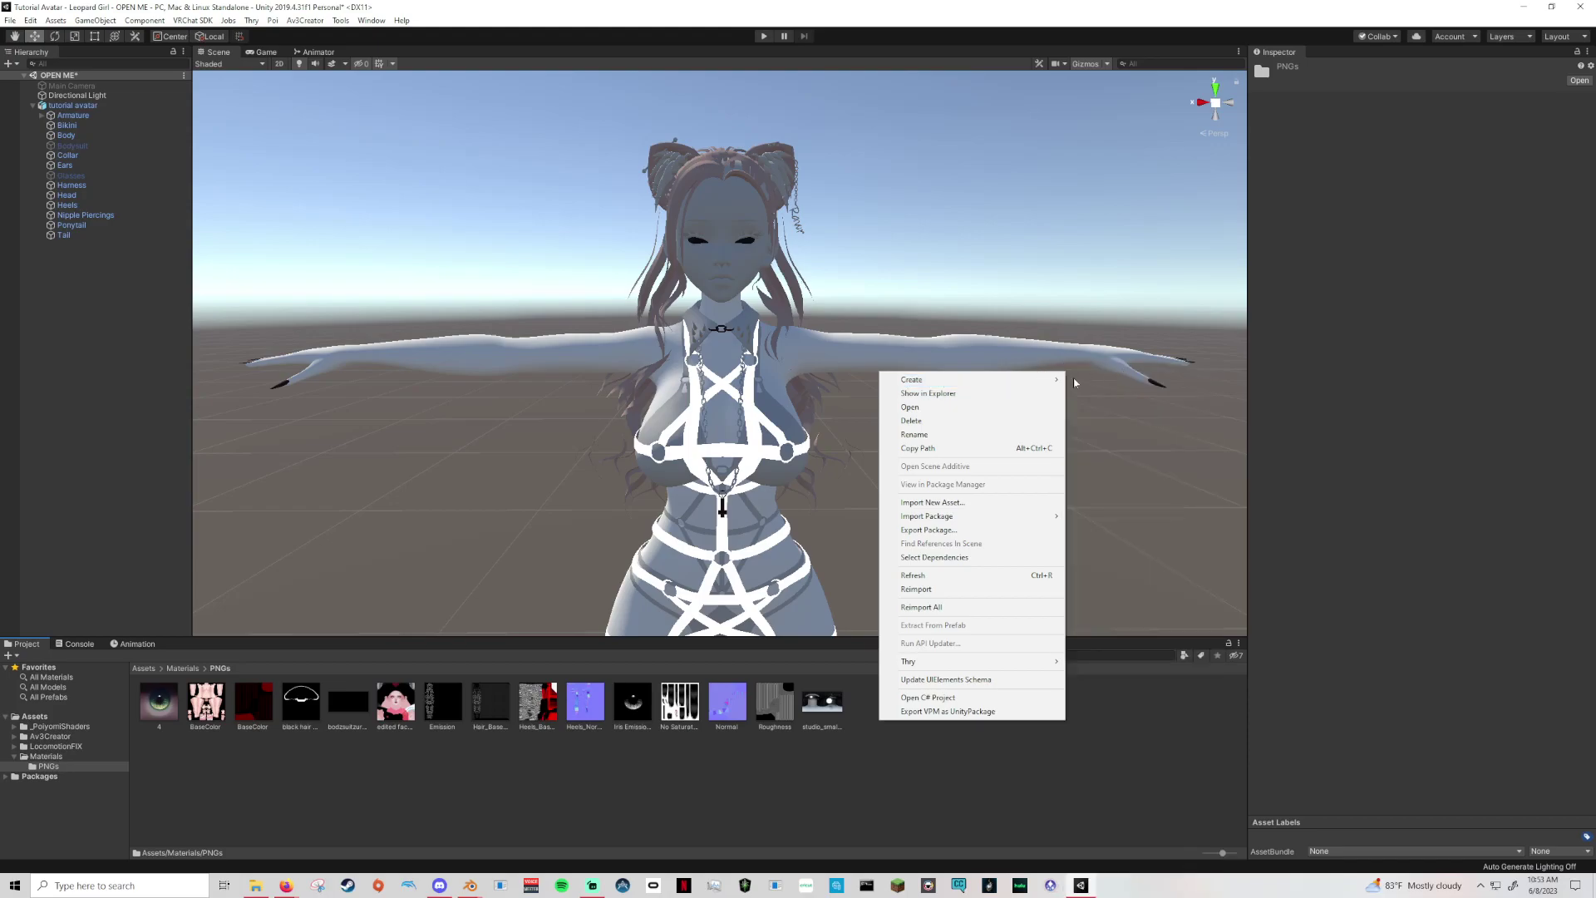
click(1105, 585)
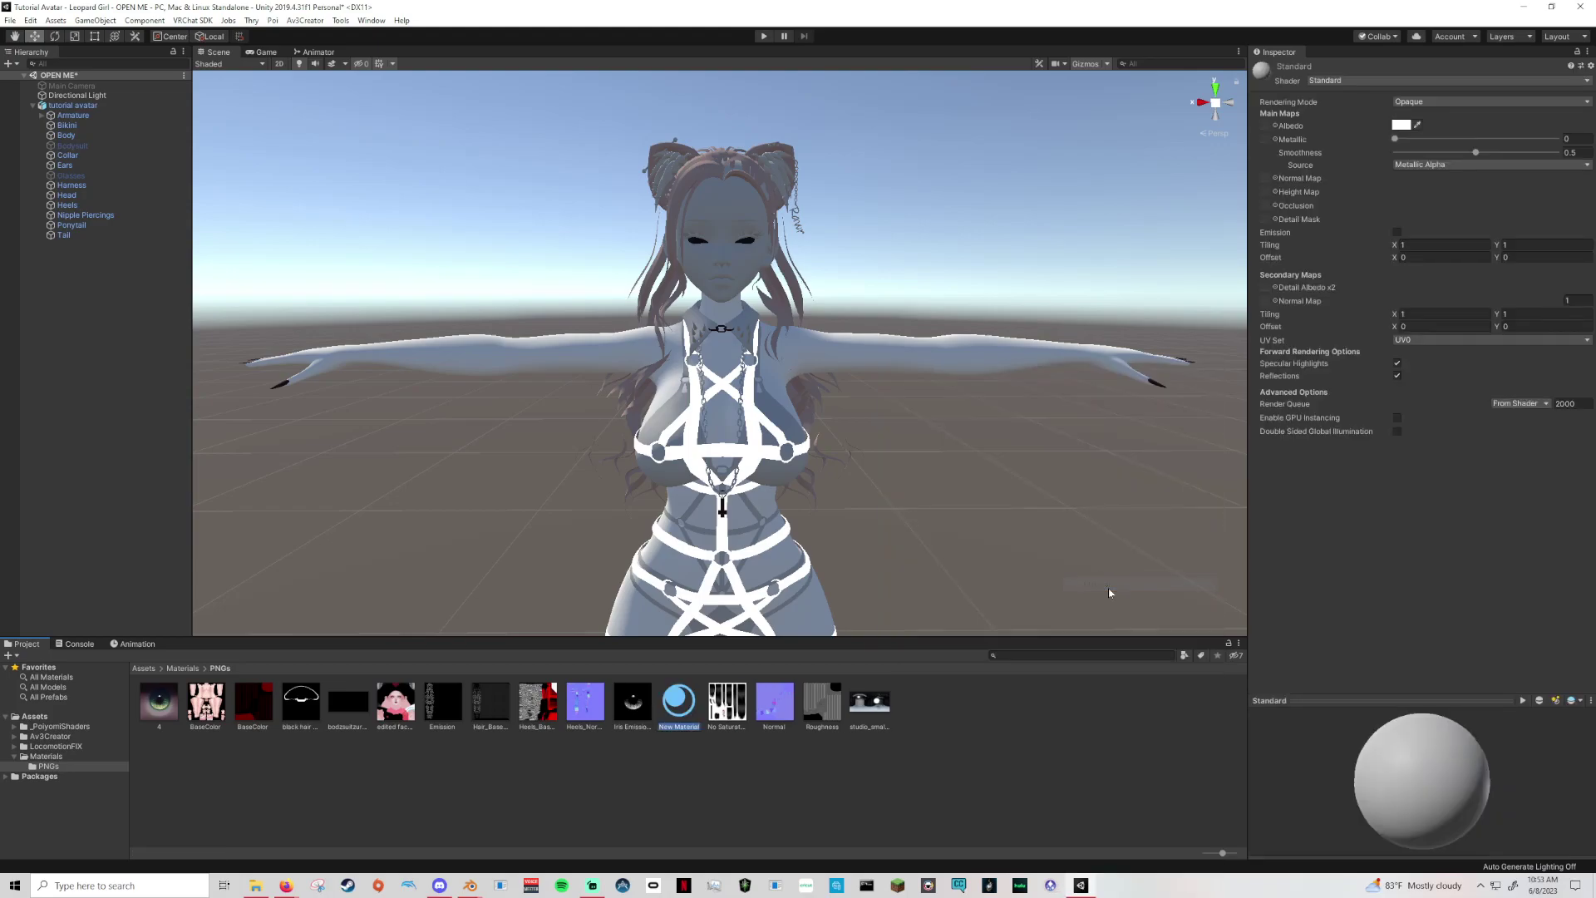
text(Body)
key(Return)
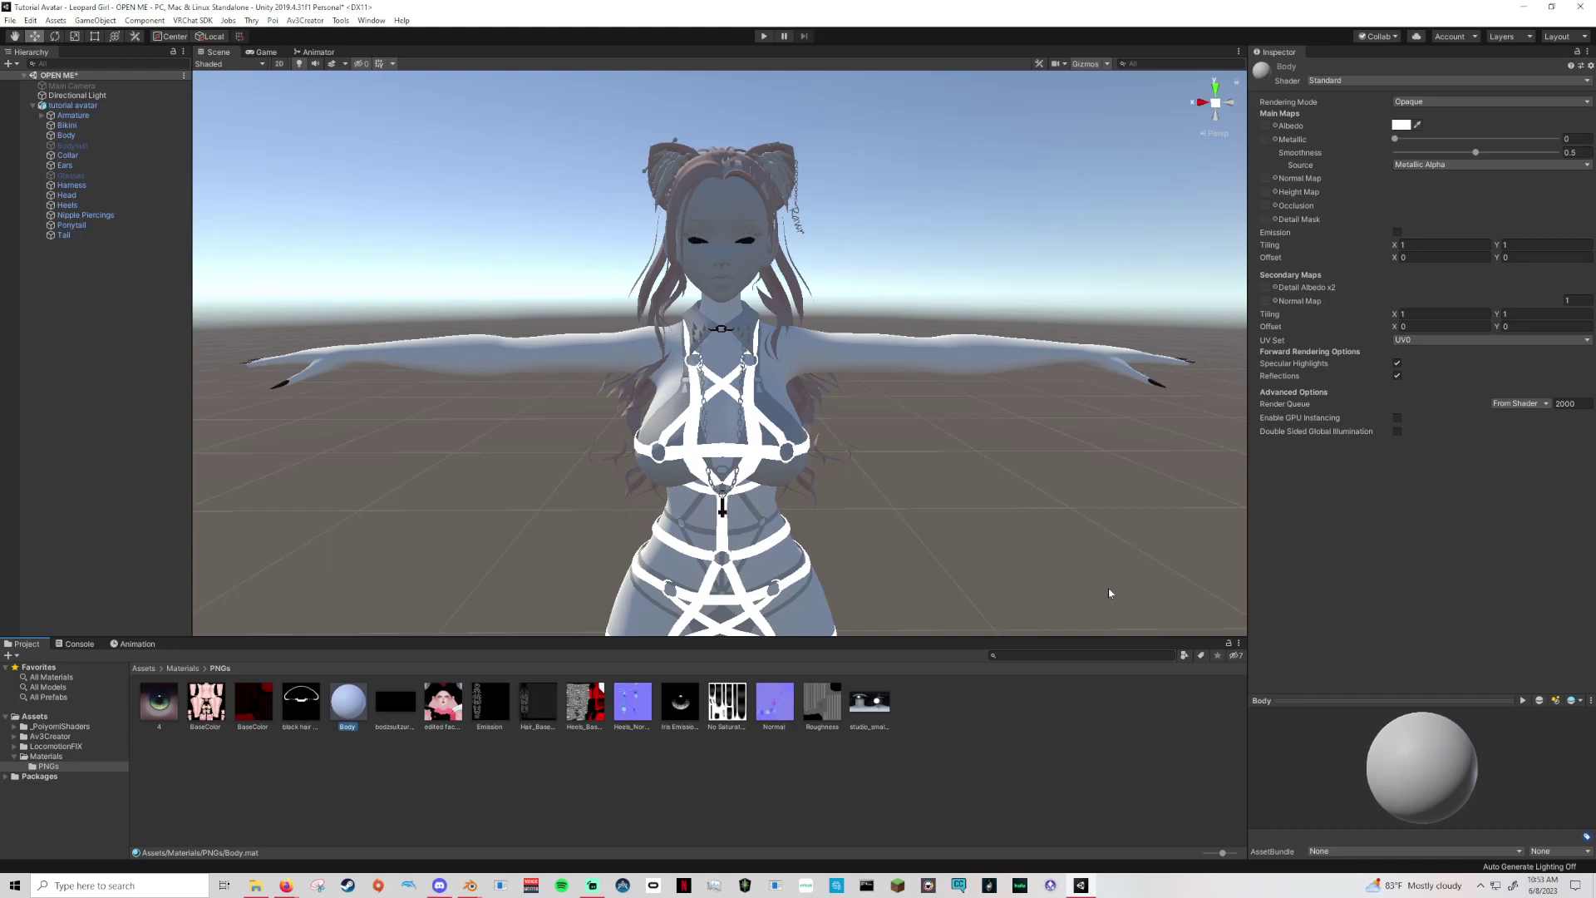
Select the Body material and look over the shaders available for it.
click(930, 374)
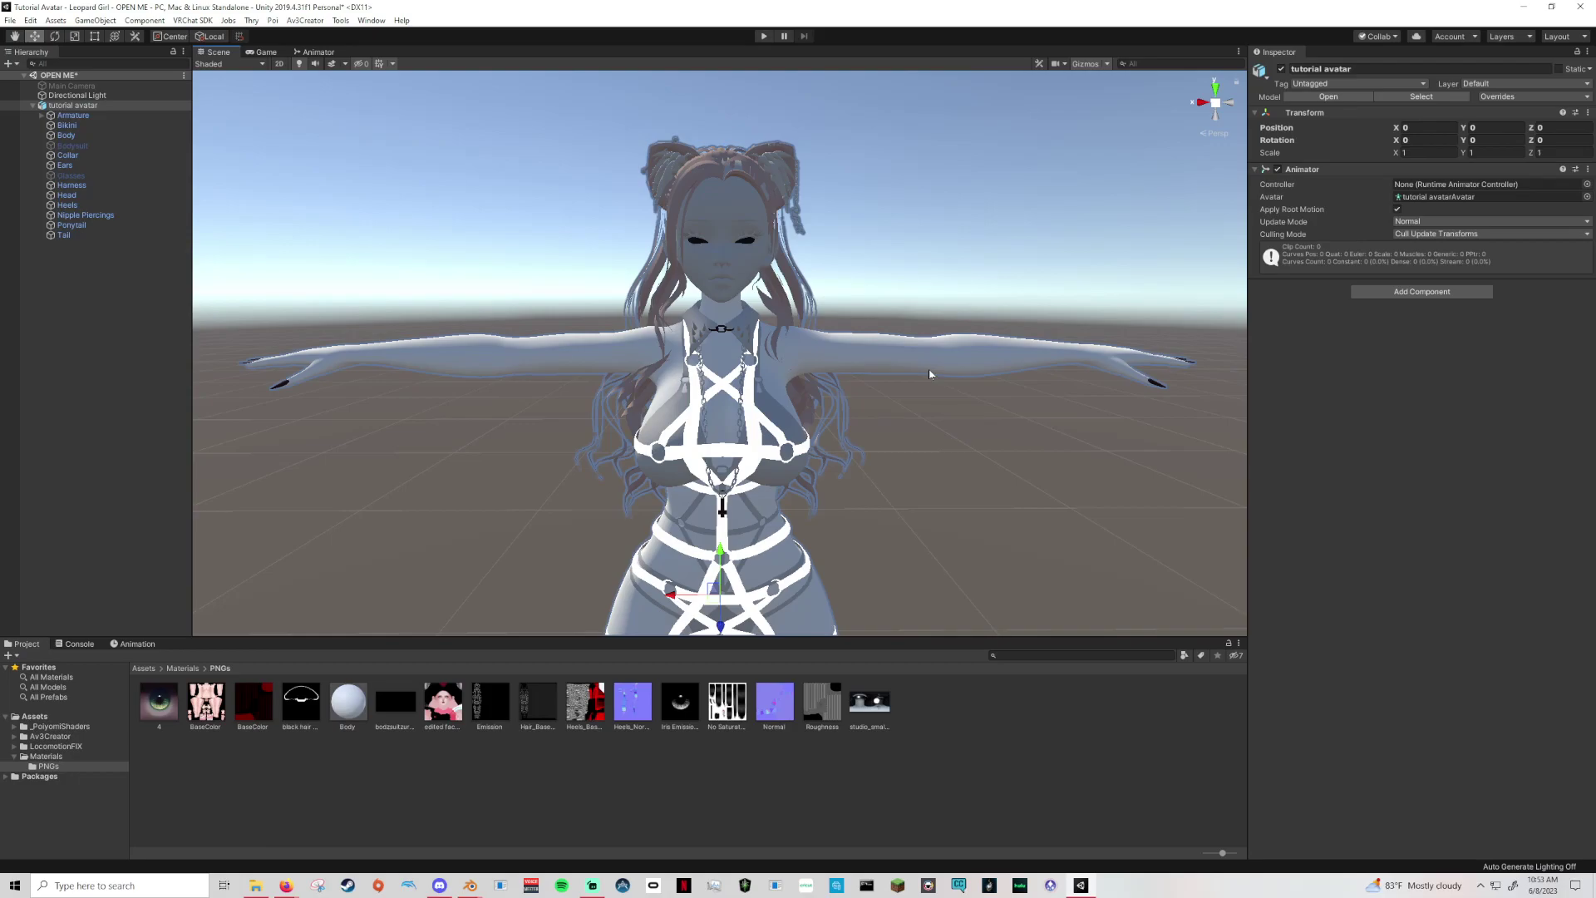
click(347, 702)
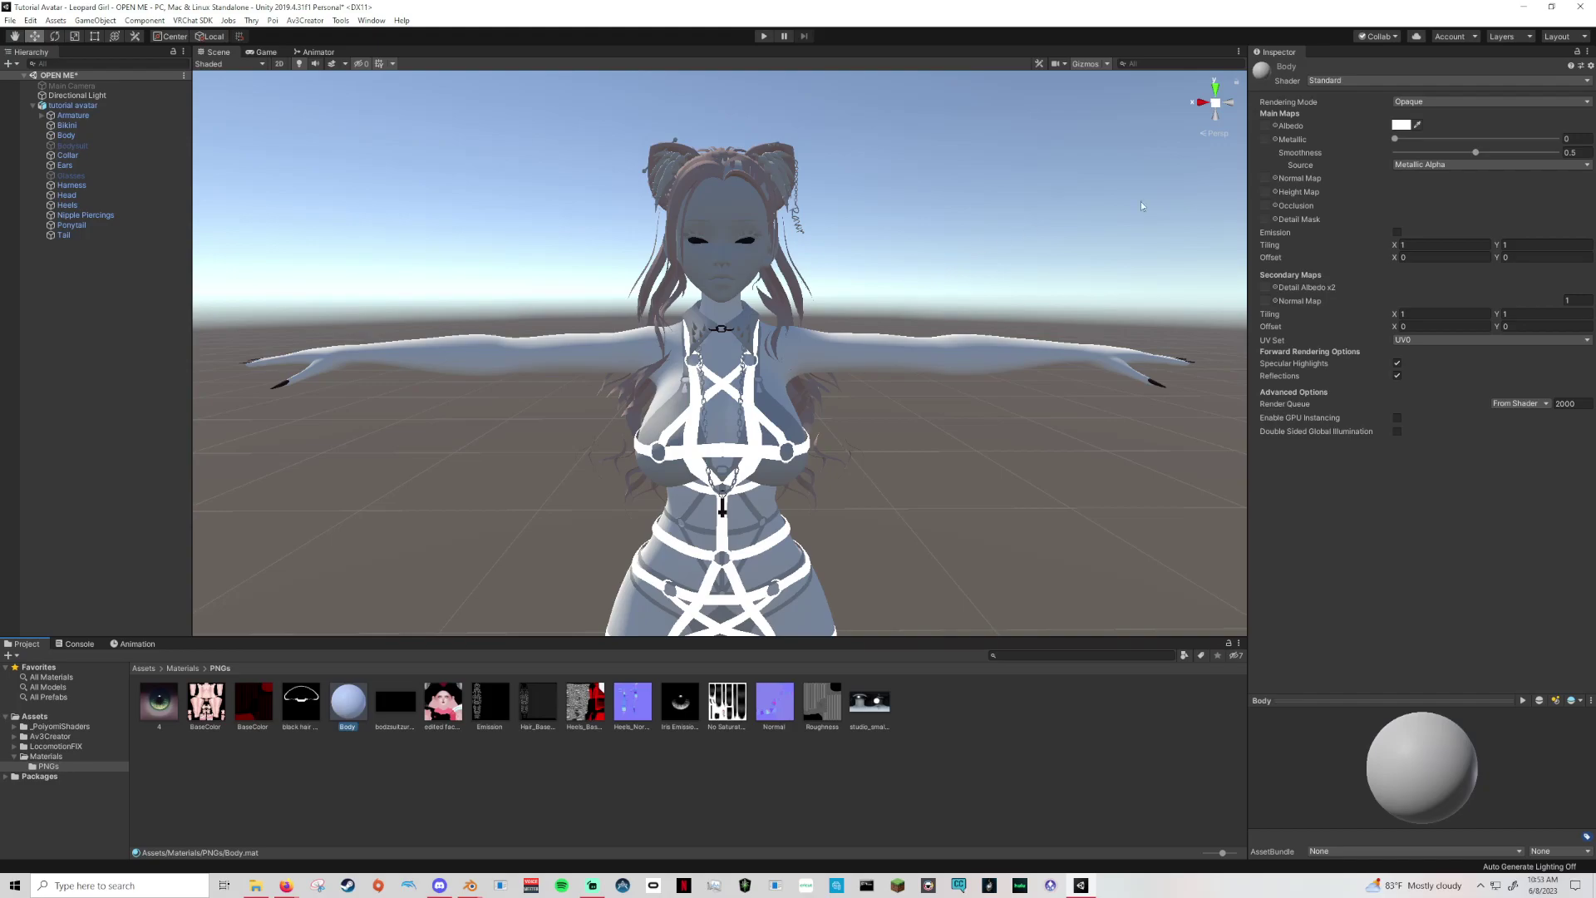
click(1330, 83)
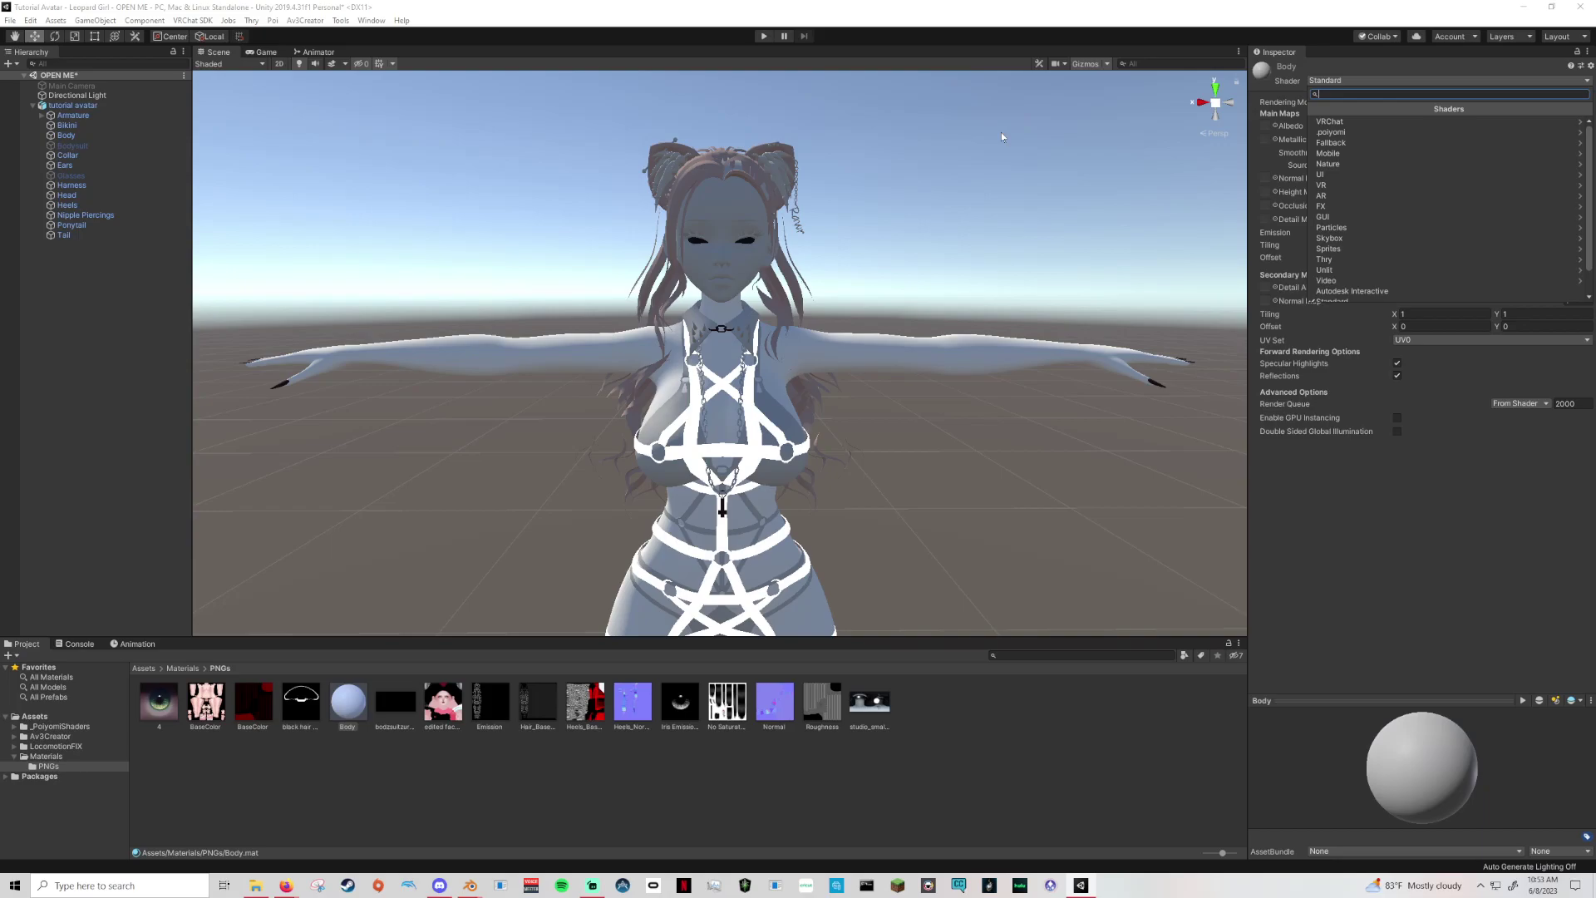
key(Escape)
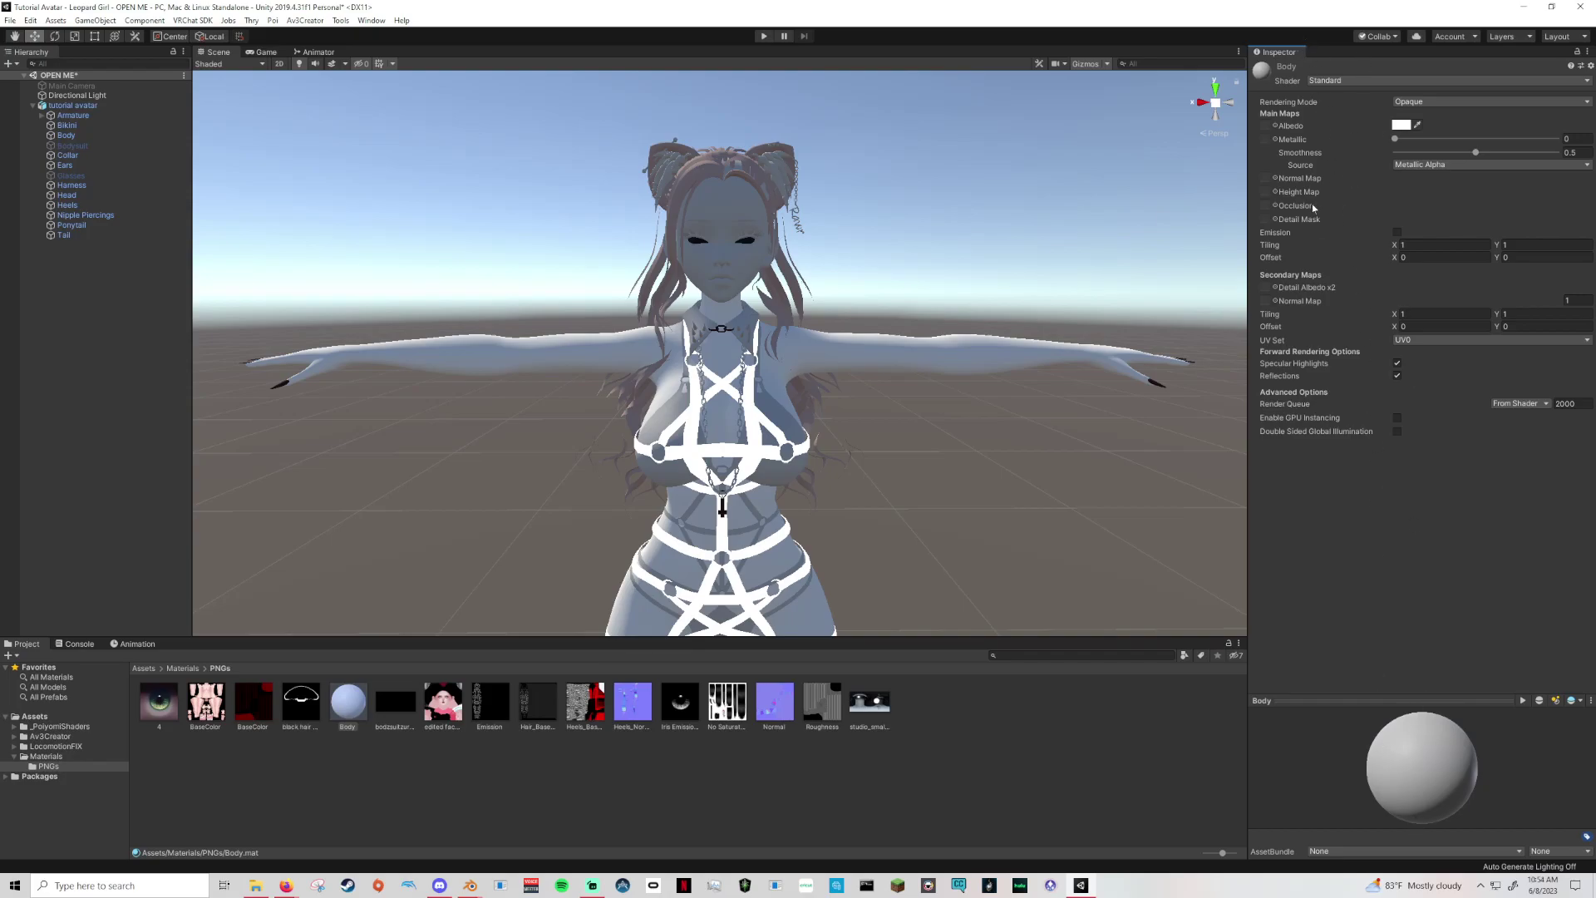
Set the Body material's shader to Poiyomi Toon from the Poiyomi 8.0 category.
click(1332, 81)
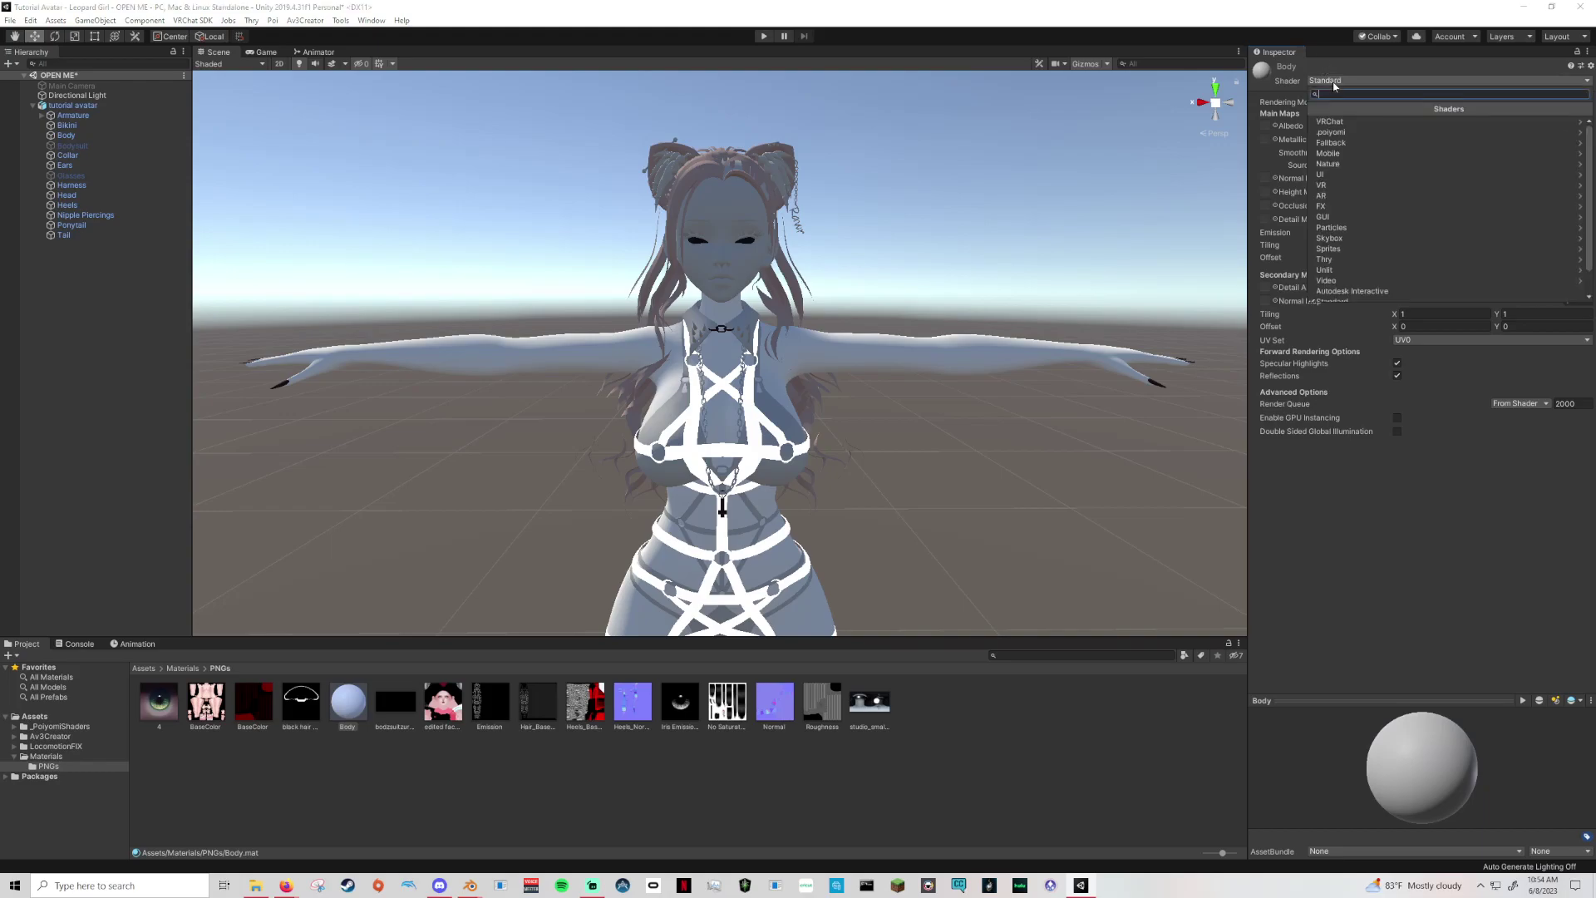
key(Up)
key(Up)
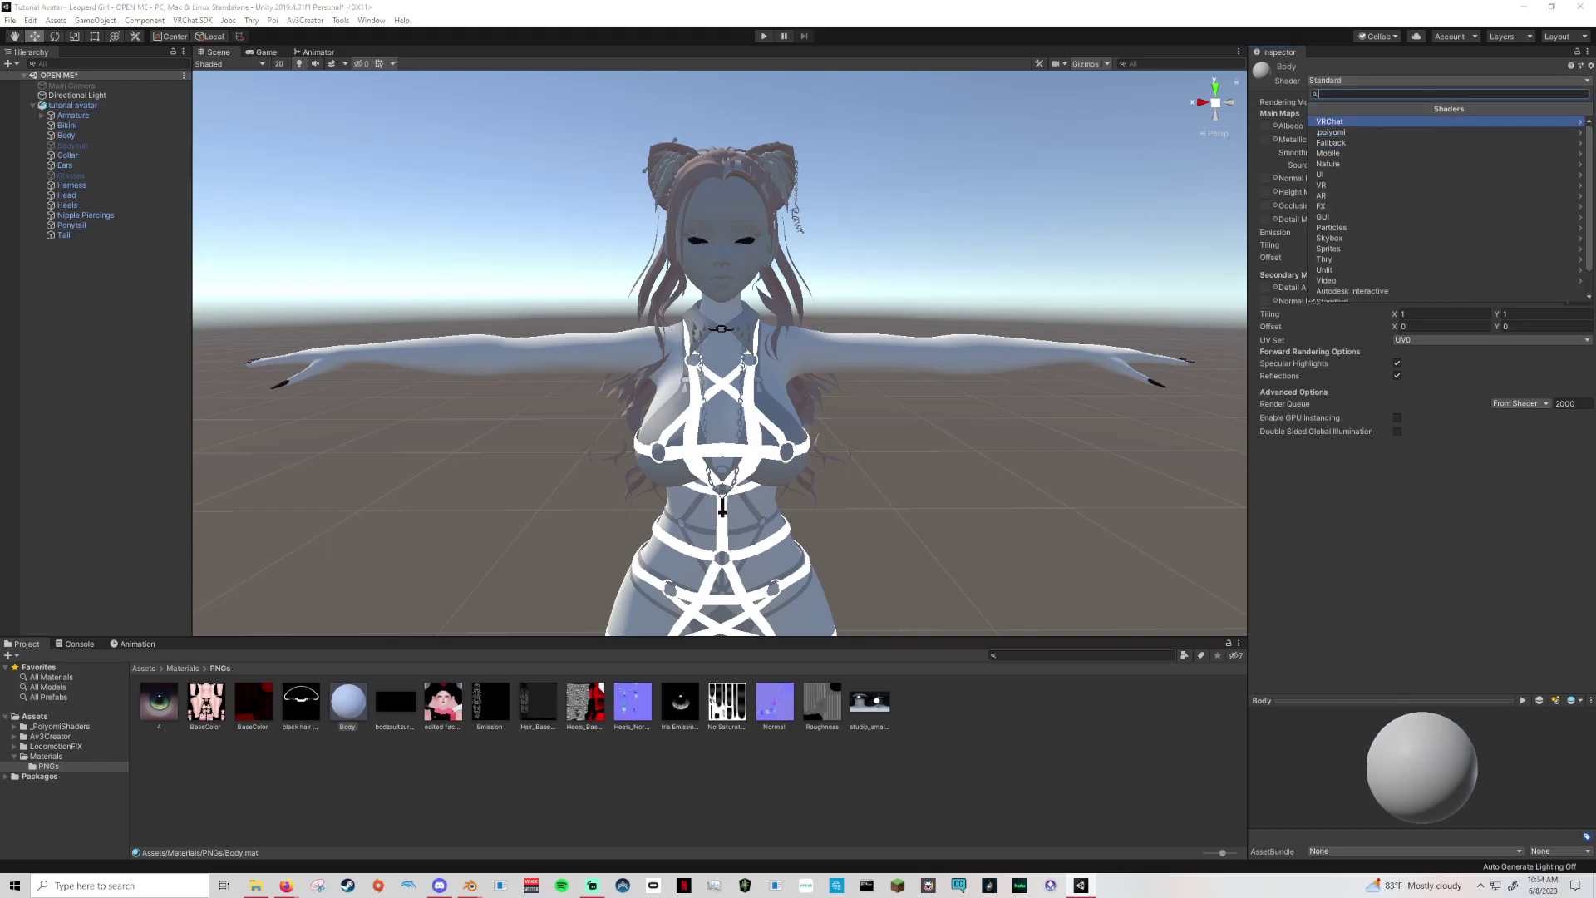
click(1330, 132)
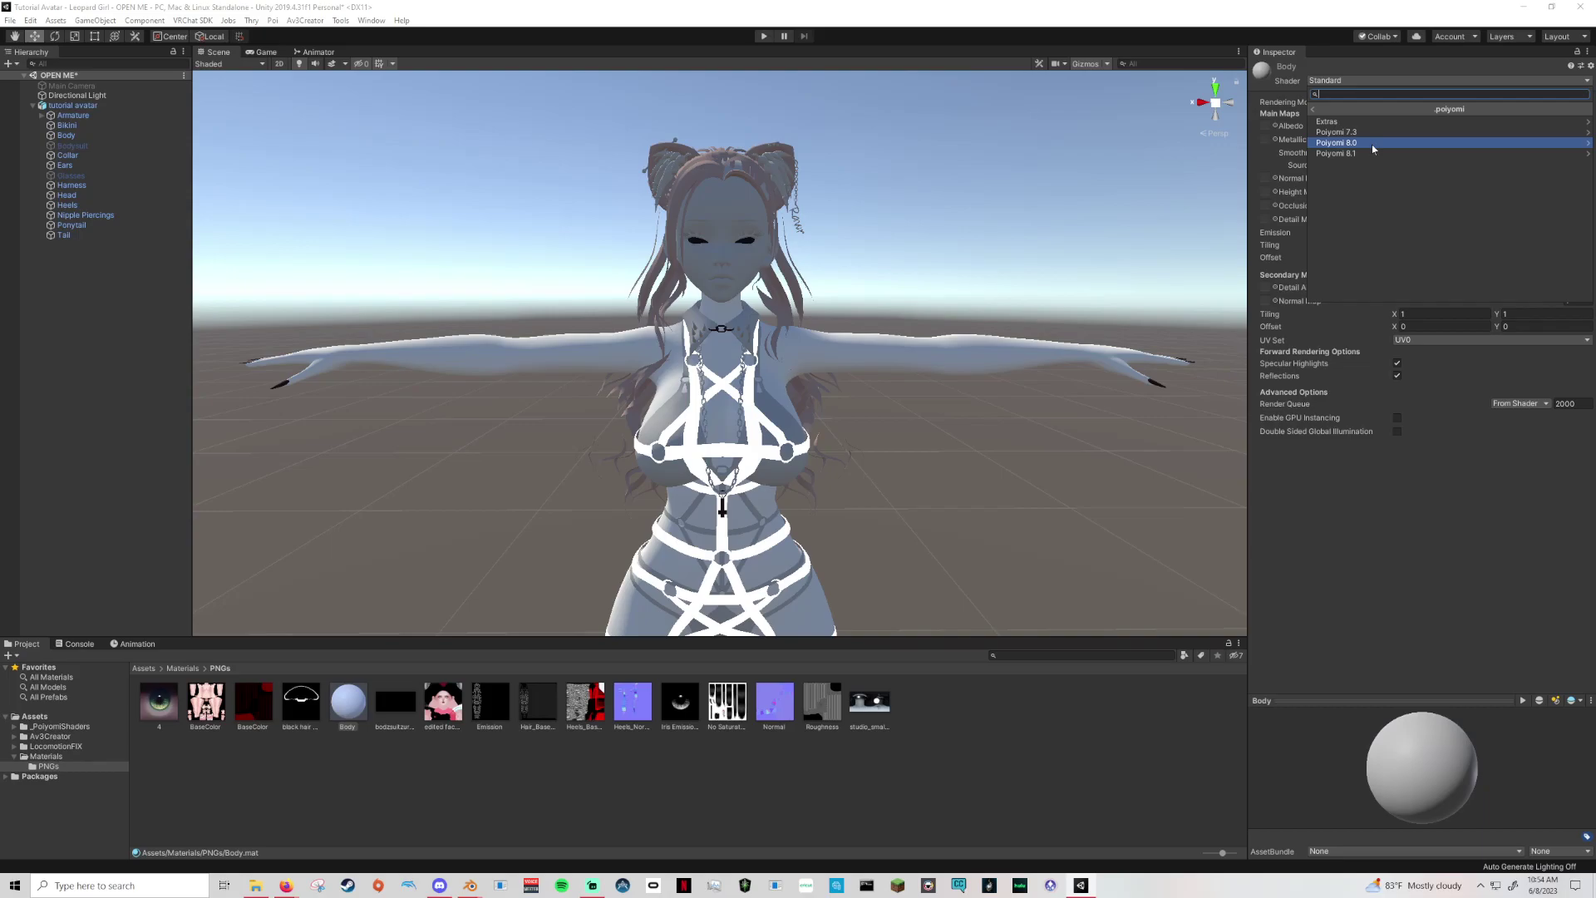
click(1361, 144)
click(1373, 143)
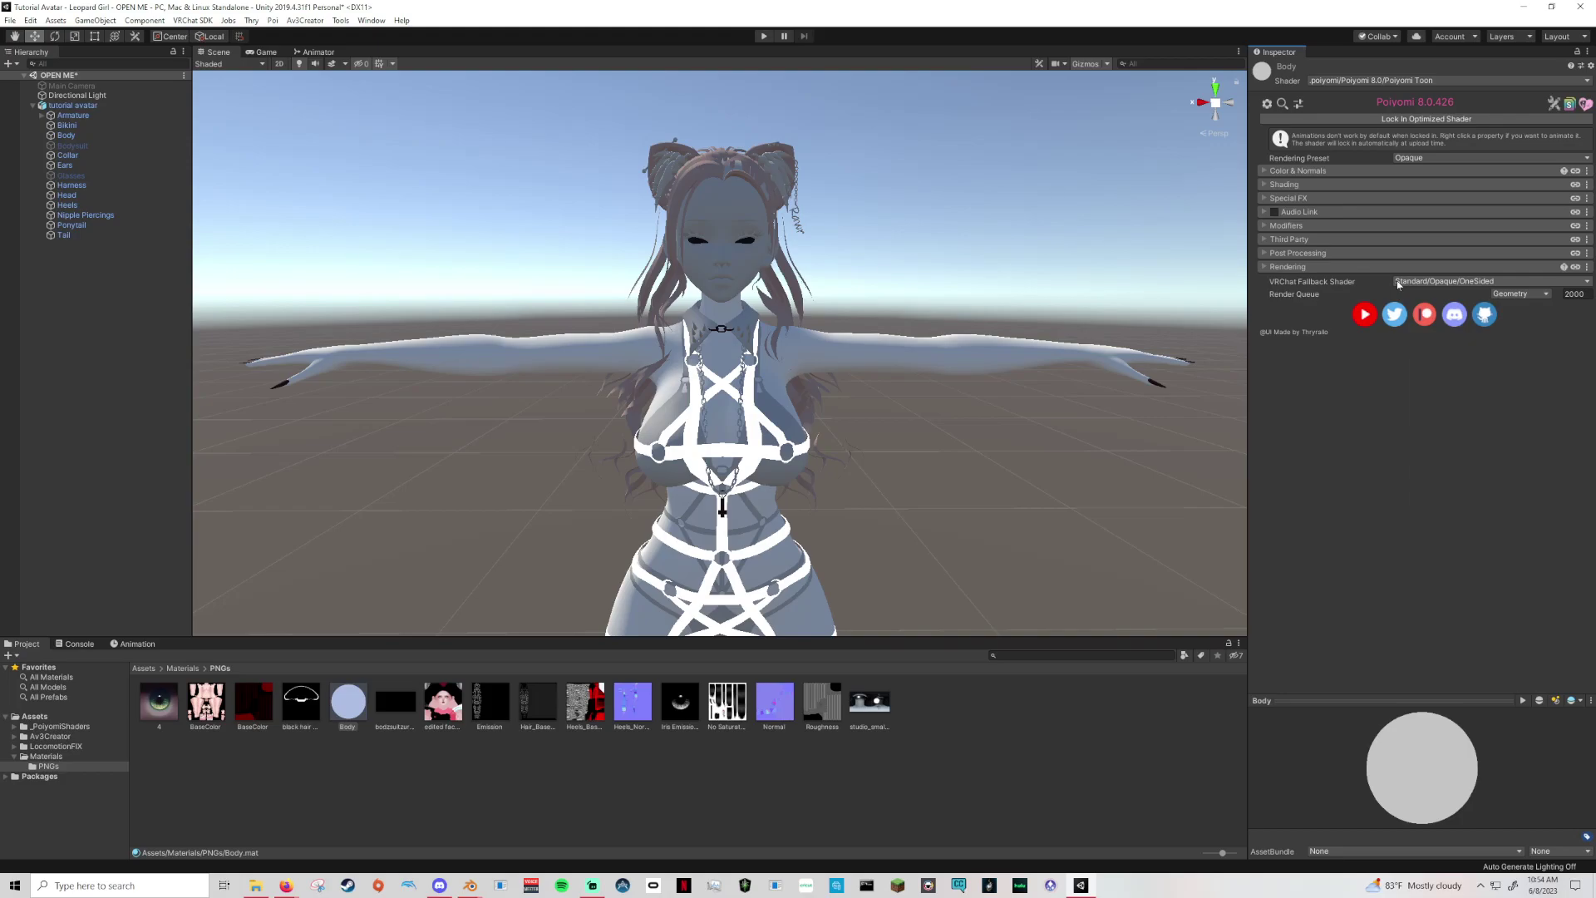
Look through the VRChat and Poiyomi shader categories for the Body material, keeping Poiyomi Toon 8.0 as its shader.
click(1368, 81)
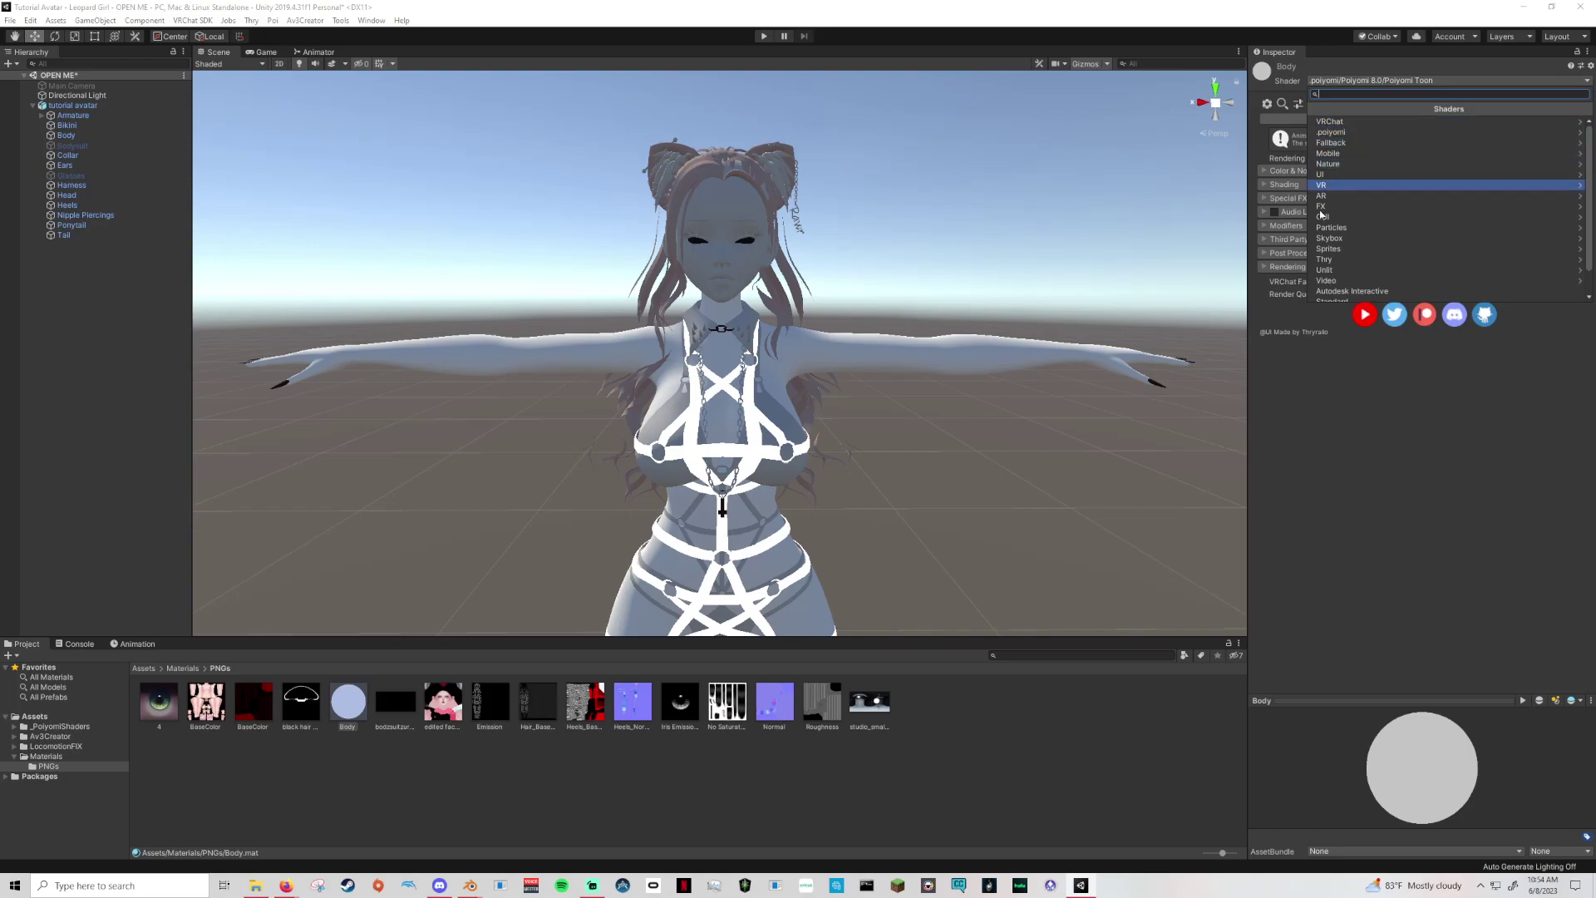
click(1333, 123)
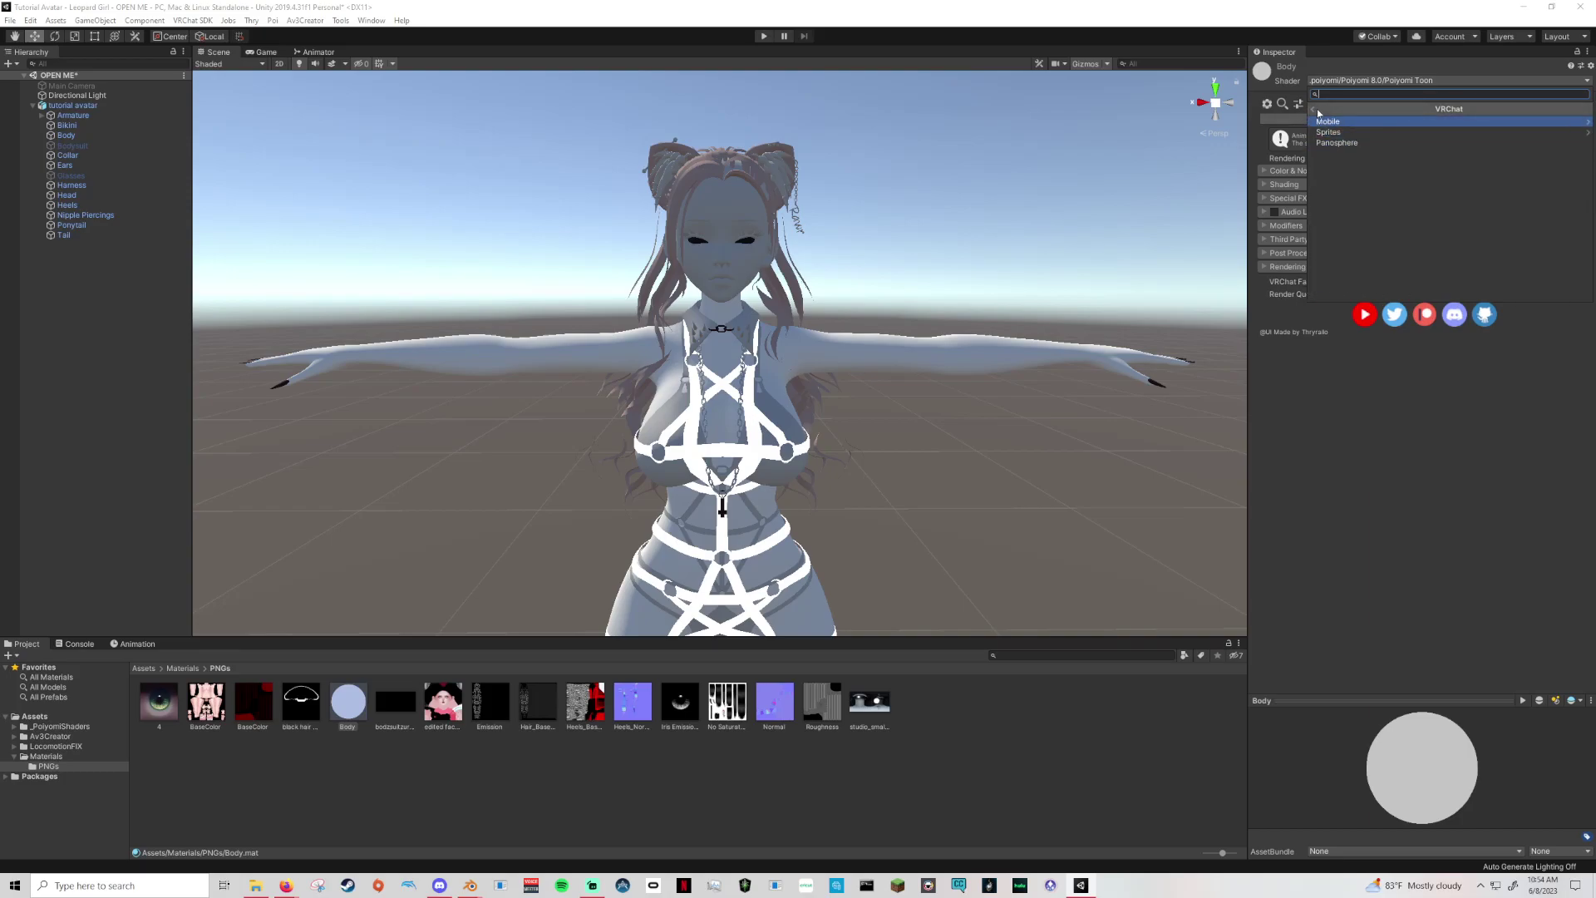
click(1413, 109)
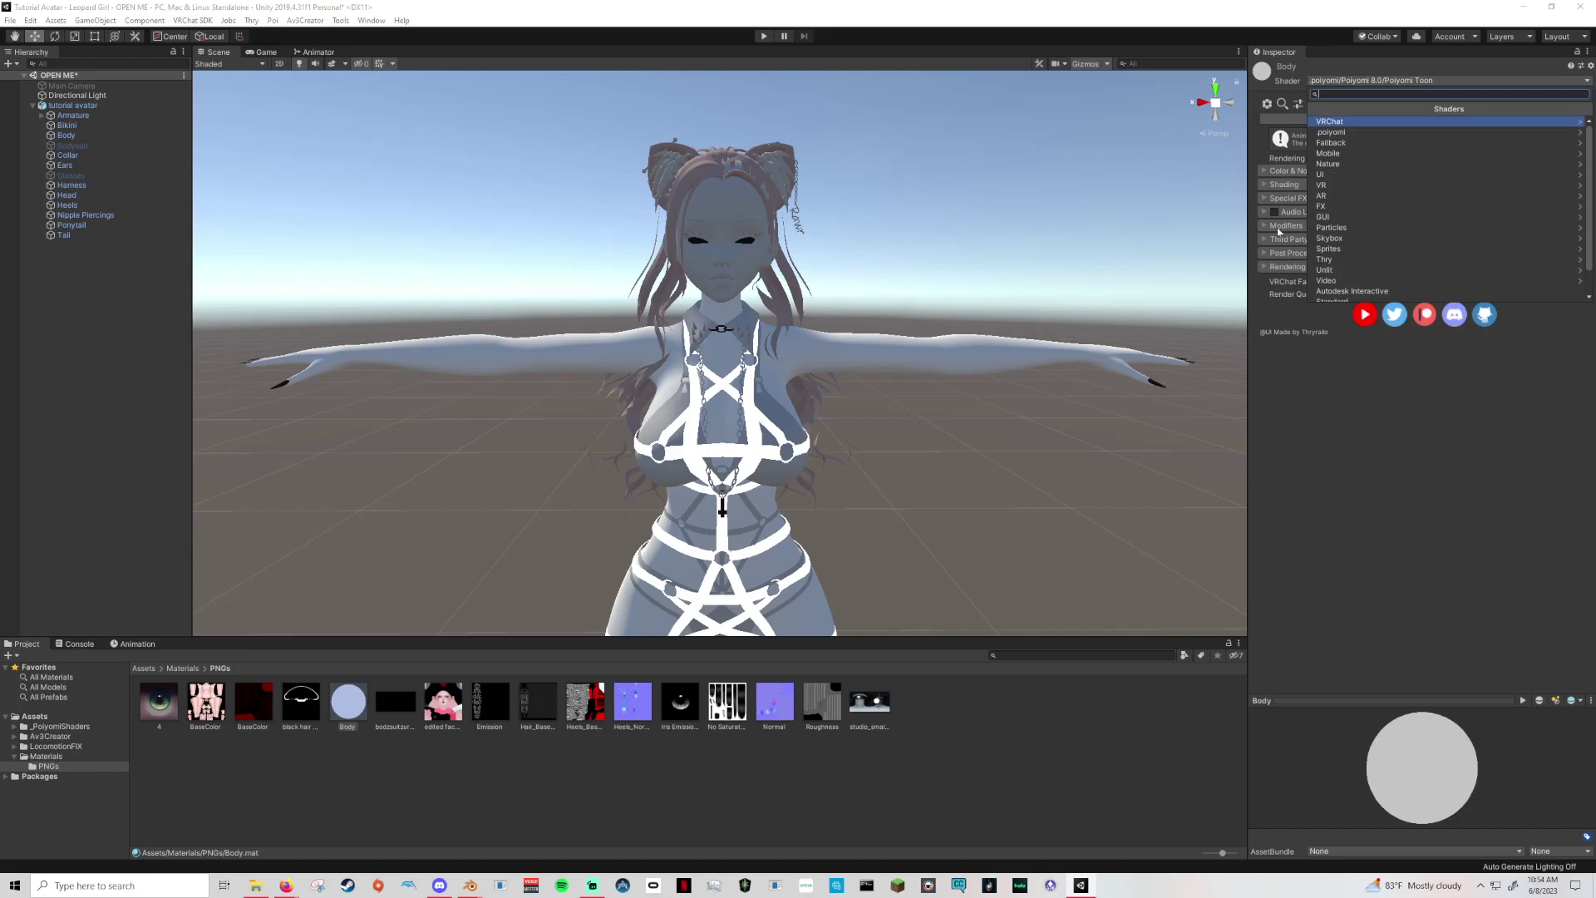
click(1385, 123)
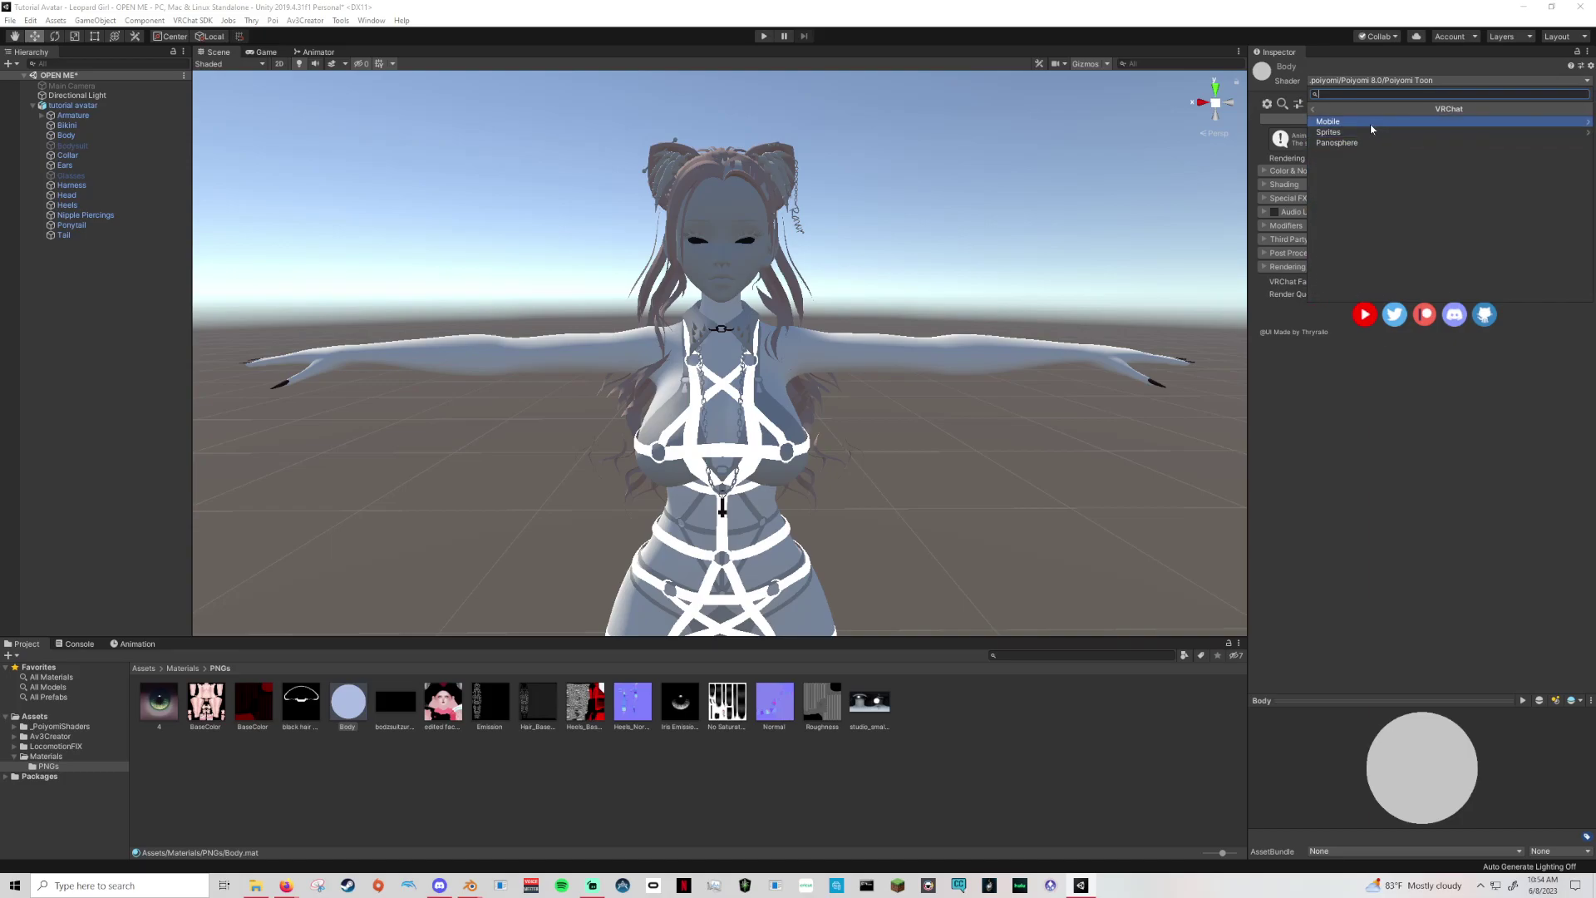
click(1313, 109)
click(1340, 121)
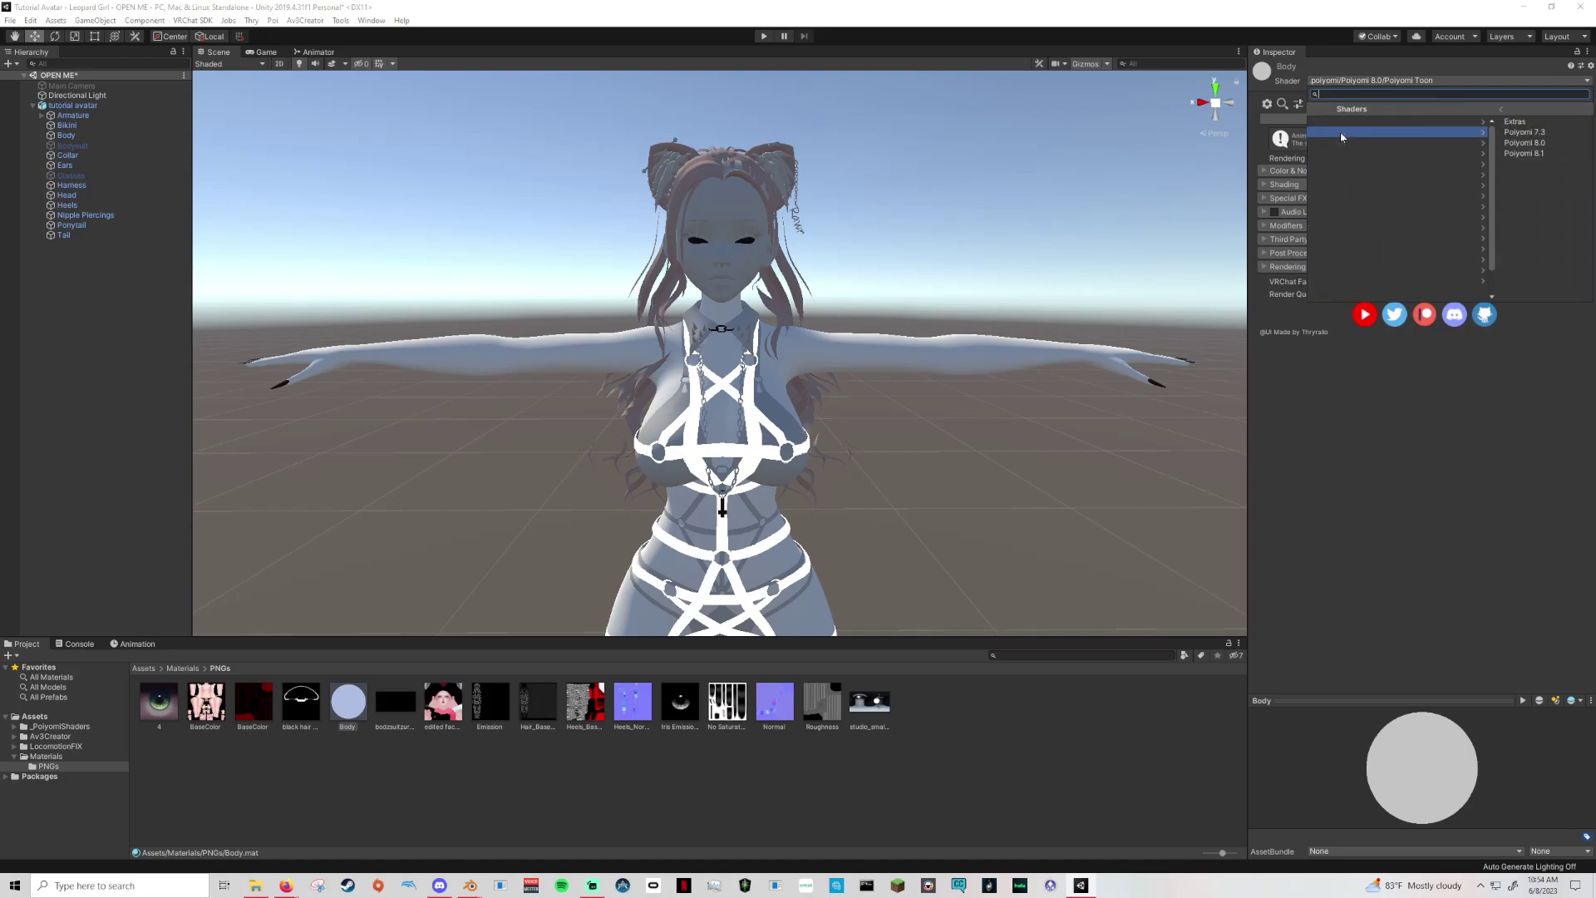
click(1363, 143)
click(1413, 132)
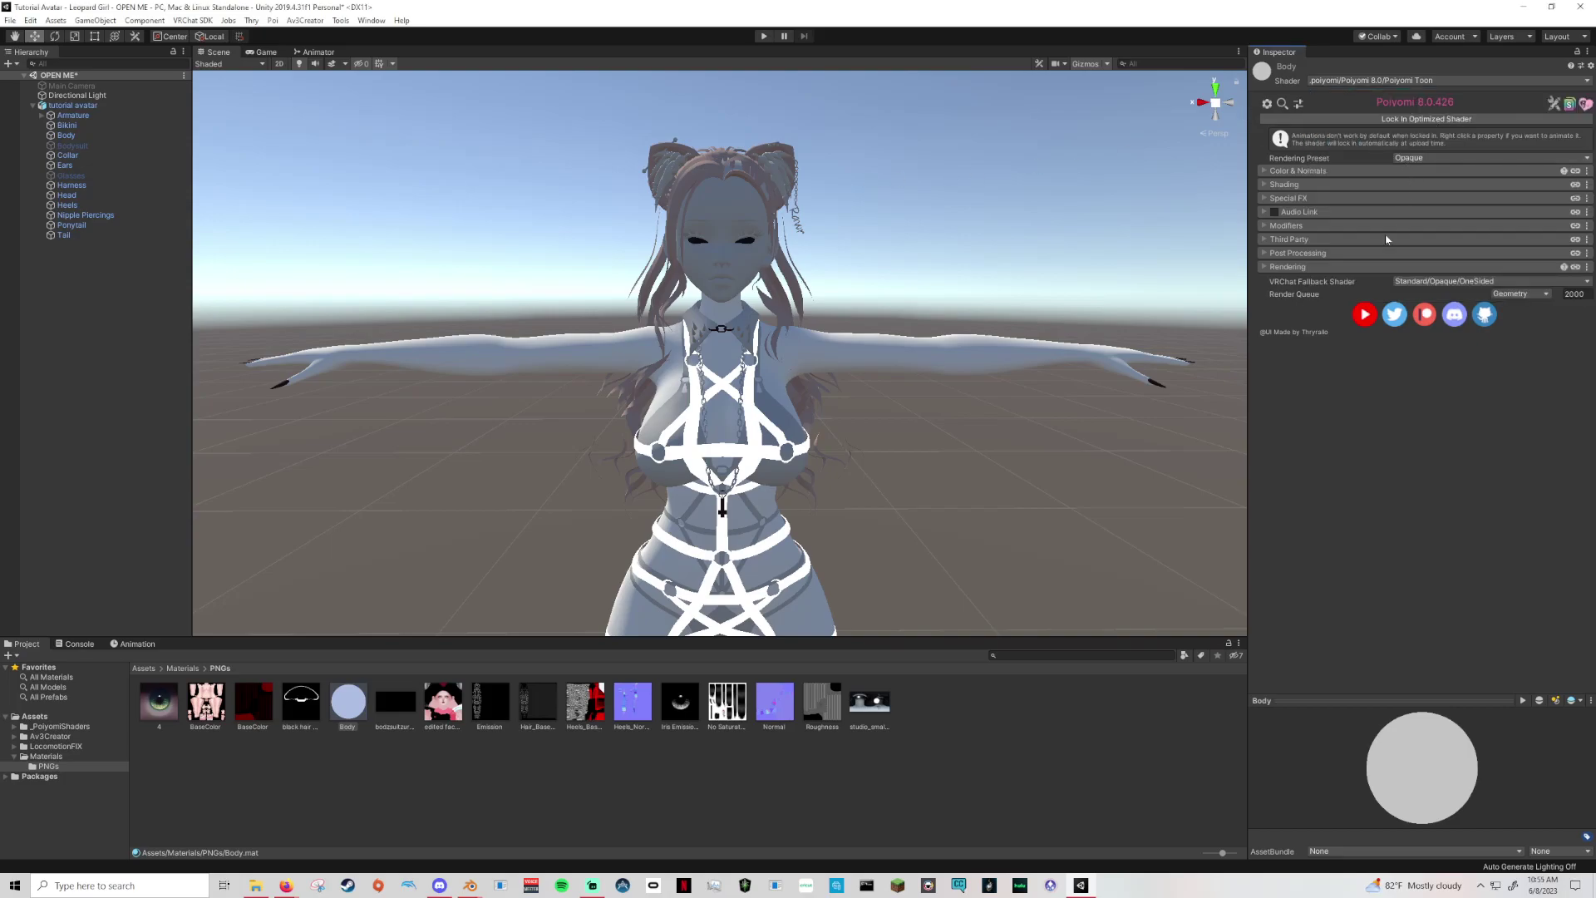
Set Cull to Off in the Body material's rendering settings.
click(1259, 268)
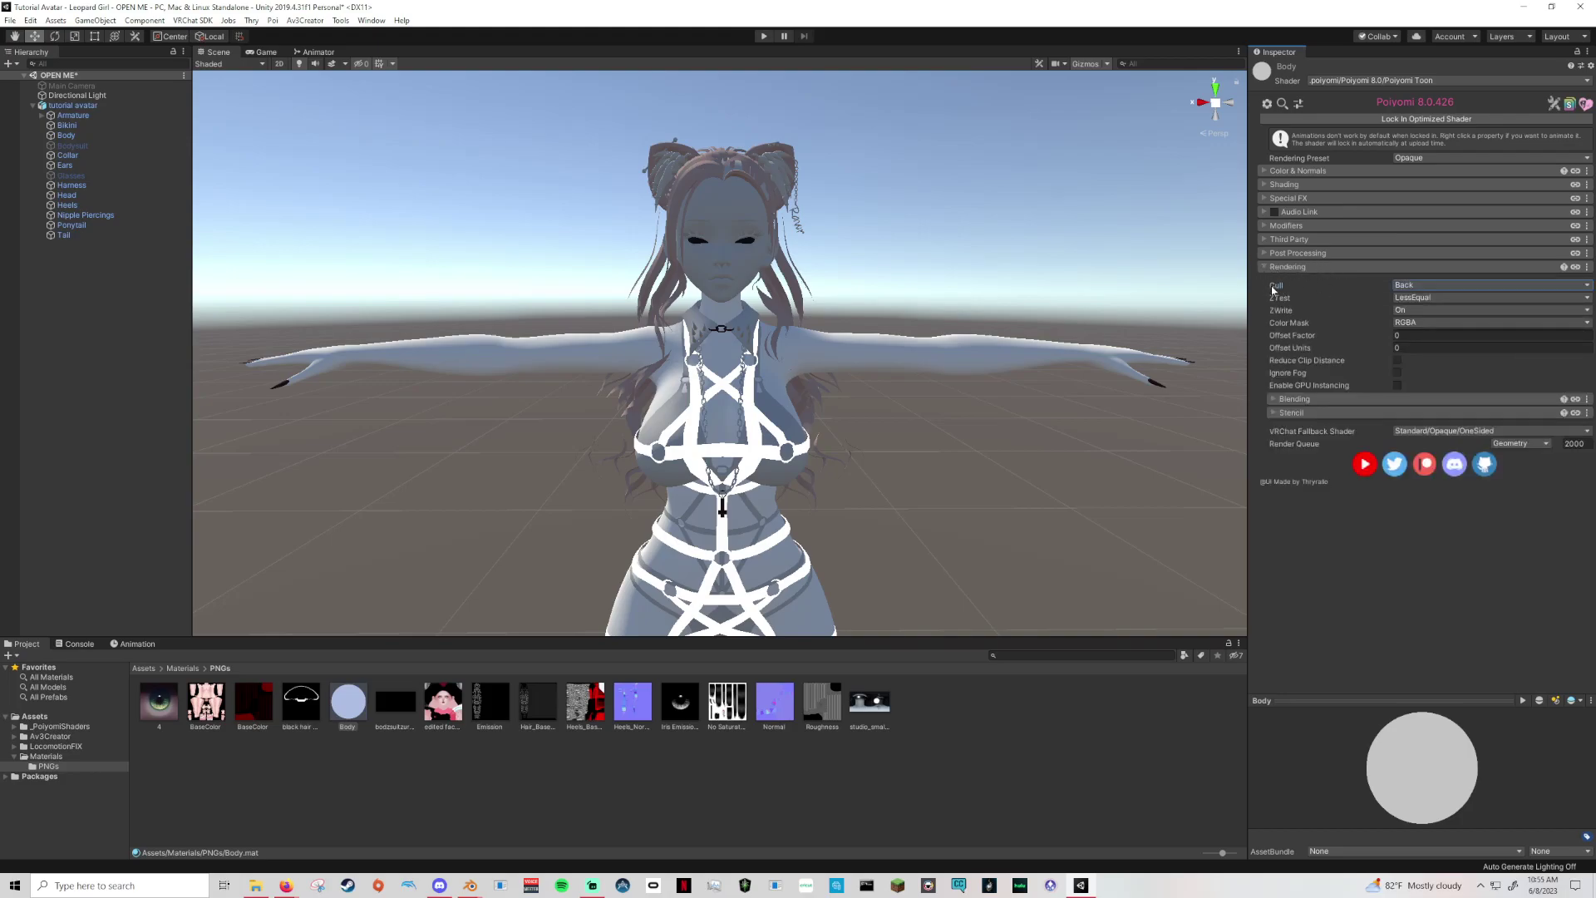
click(1416, 286)
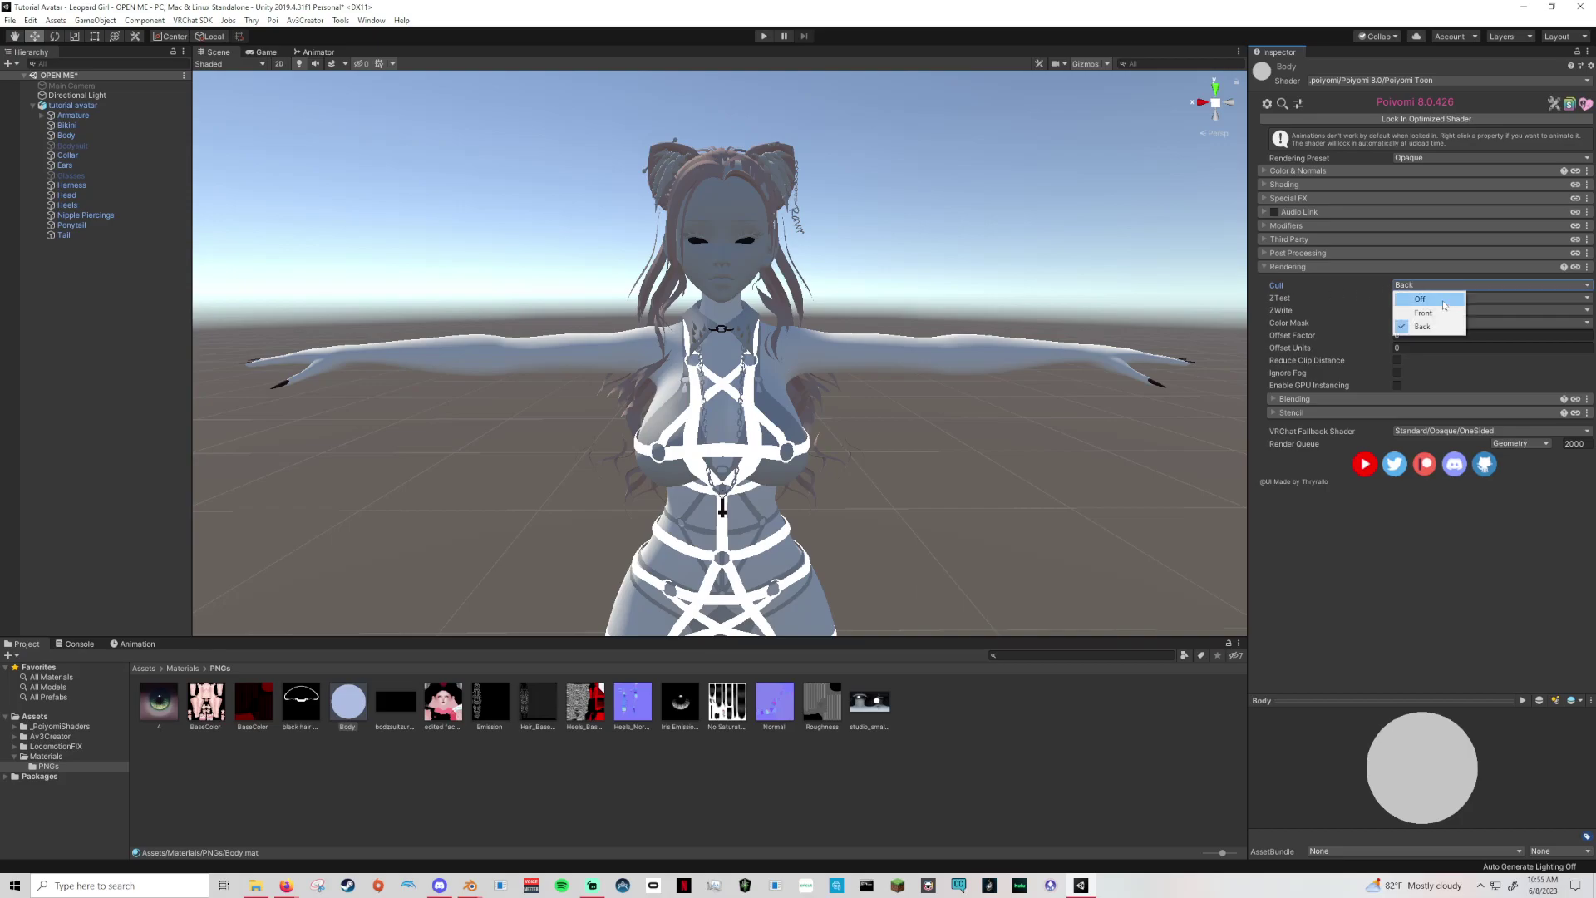
click(1420, 299)
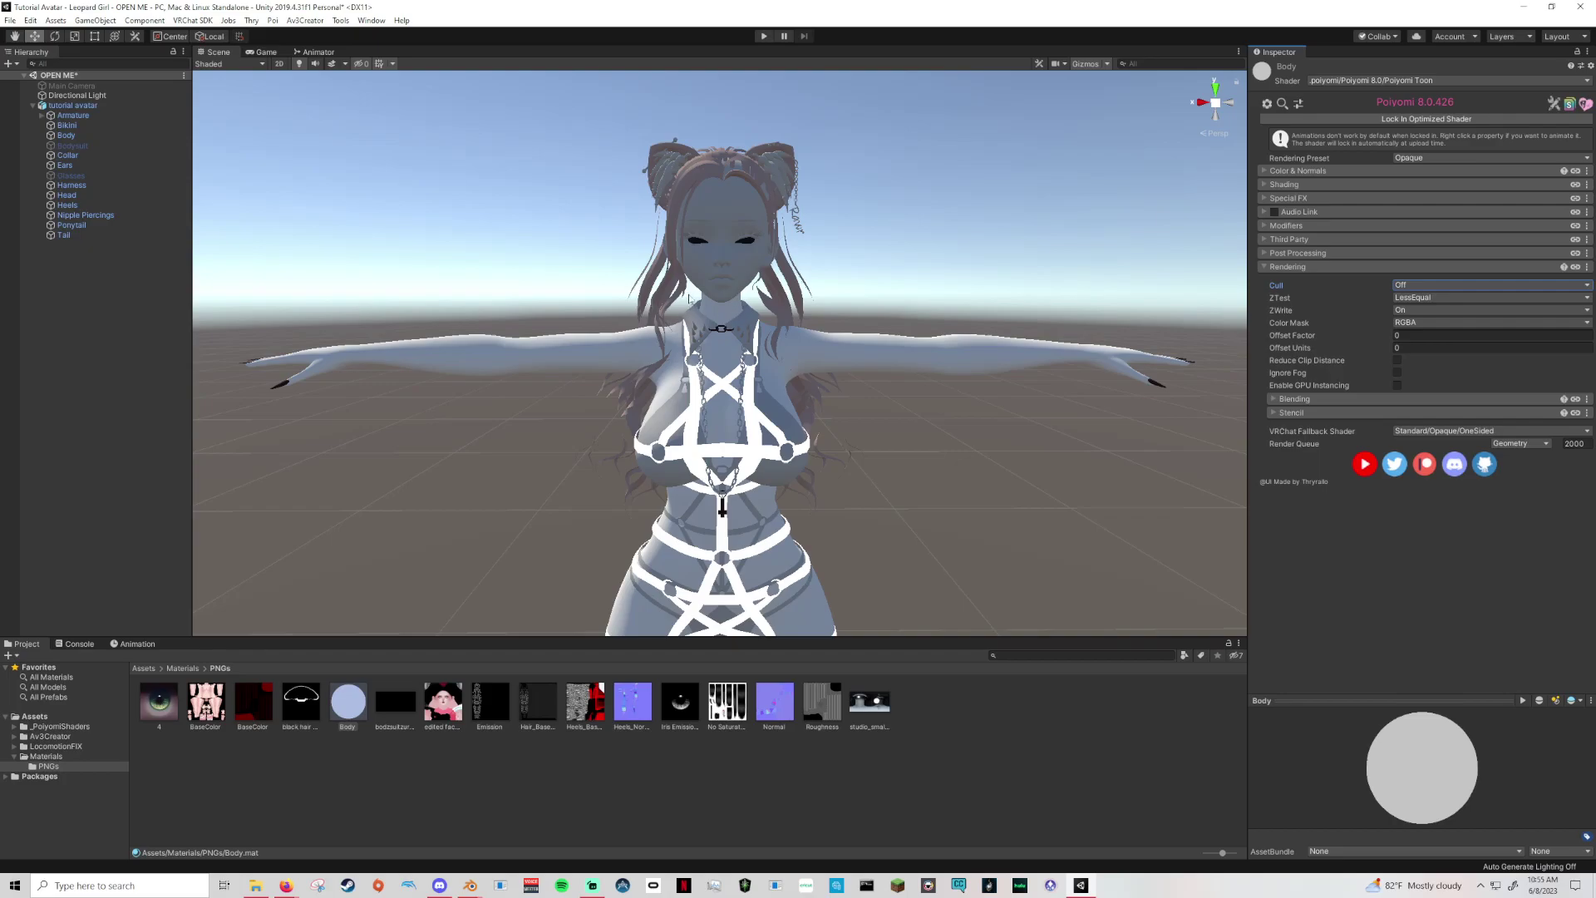
alt+drag(678, 291, 753, 373)
scroll(758, 379, up, 8)
middle_drag(823, 409, 712, 309)
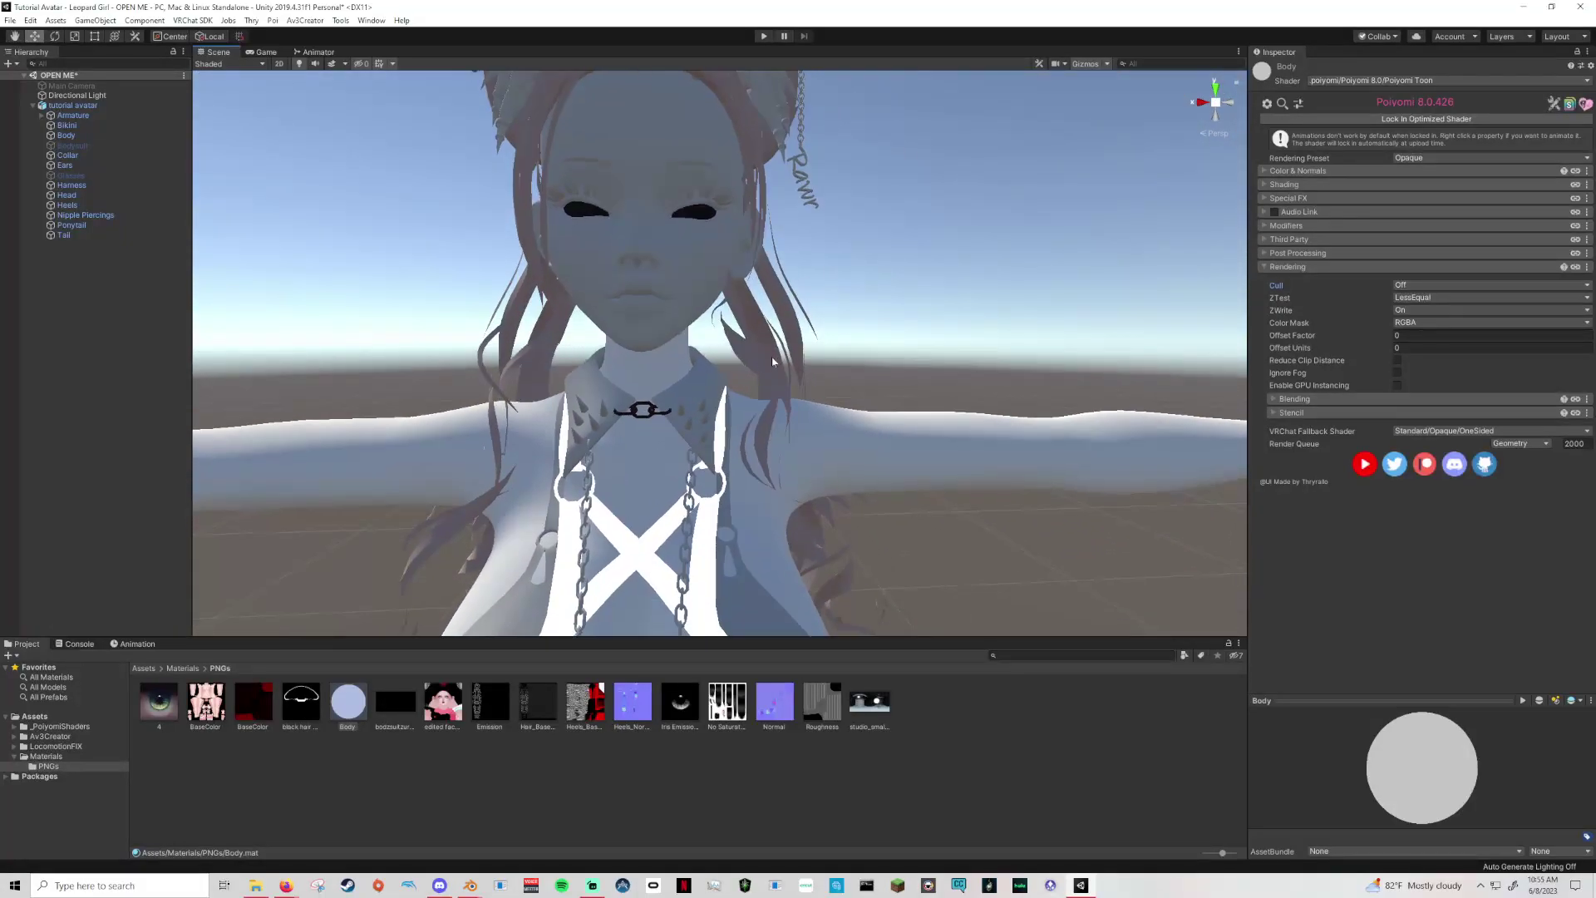
scroll(803, 366, down, 8)
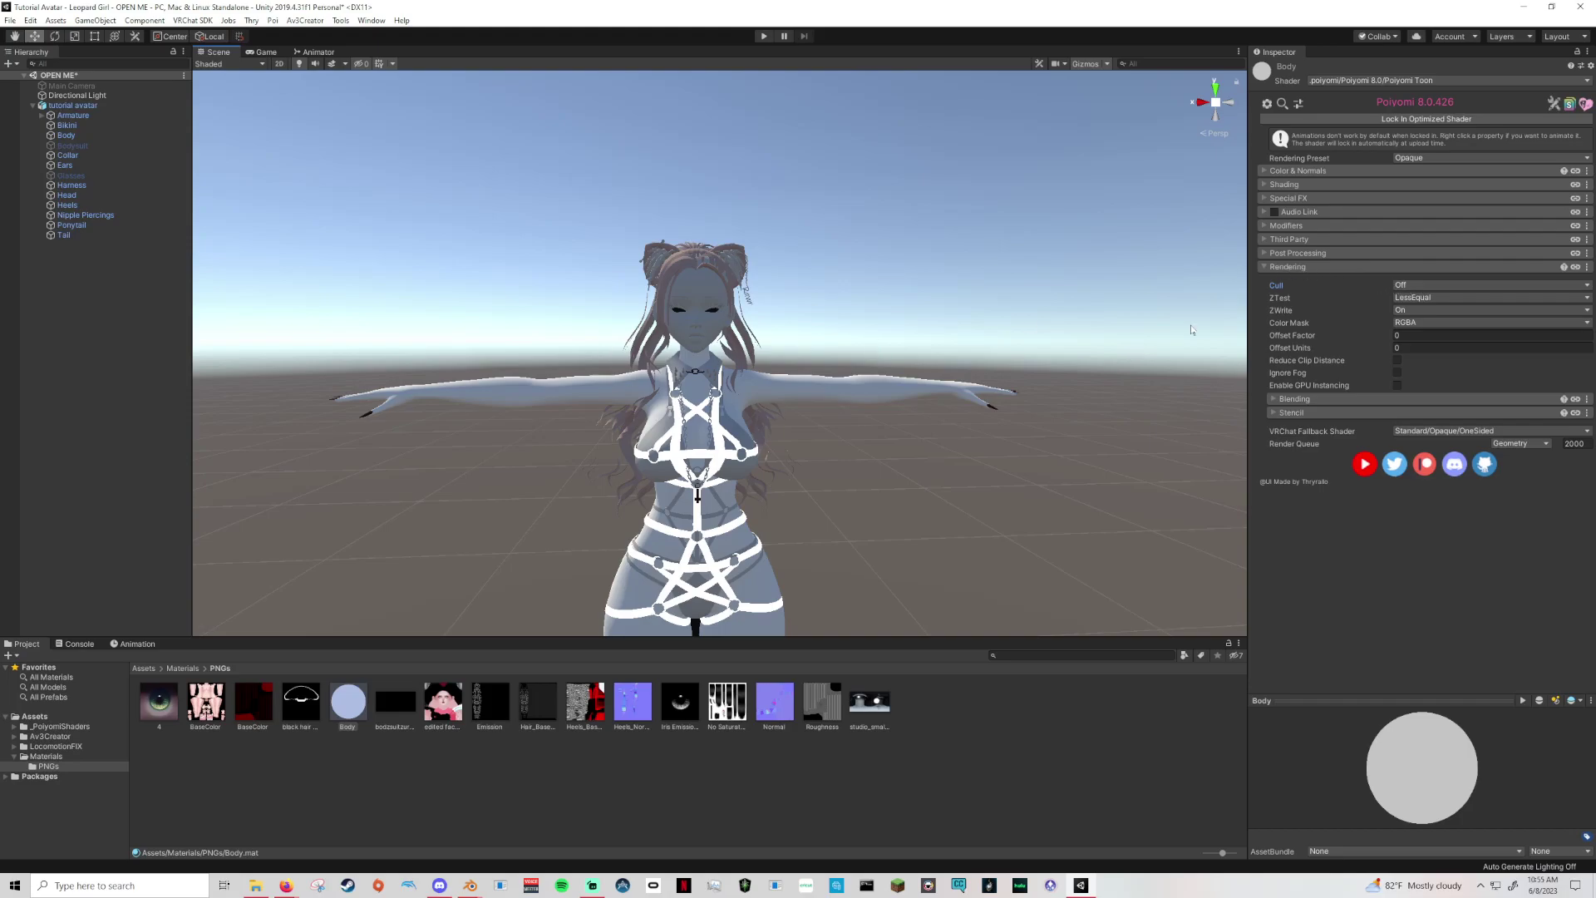
scroll(790, 349, down, 5)
right_drag(689, 369, 748, 341)
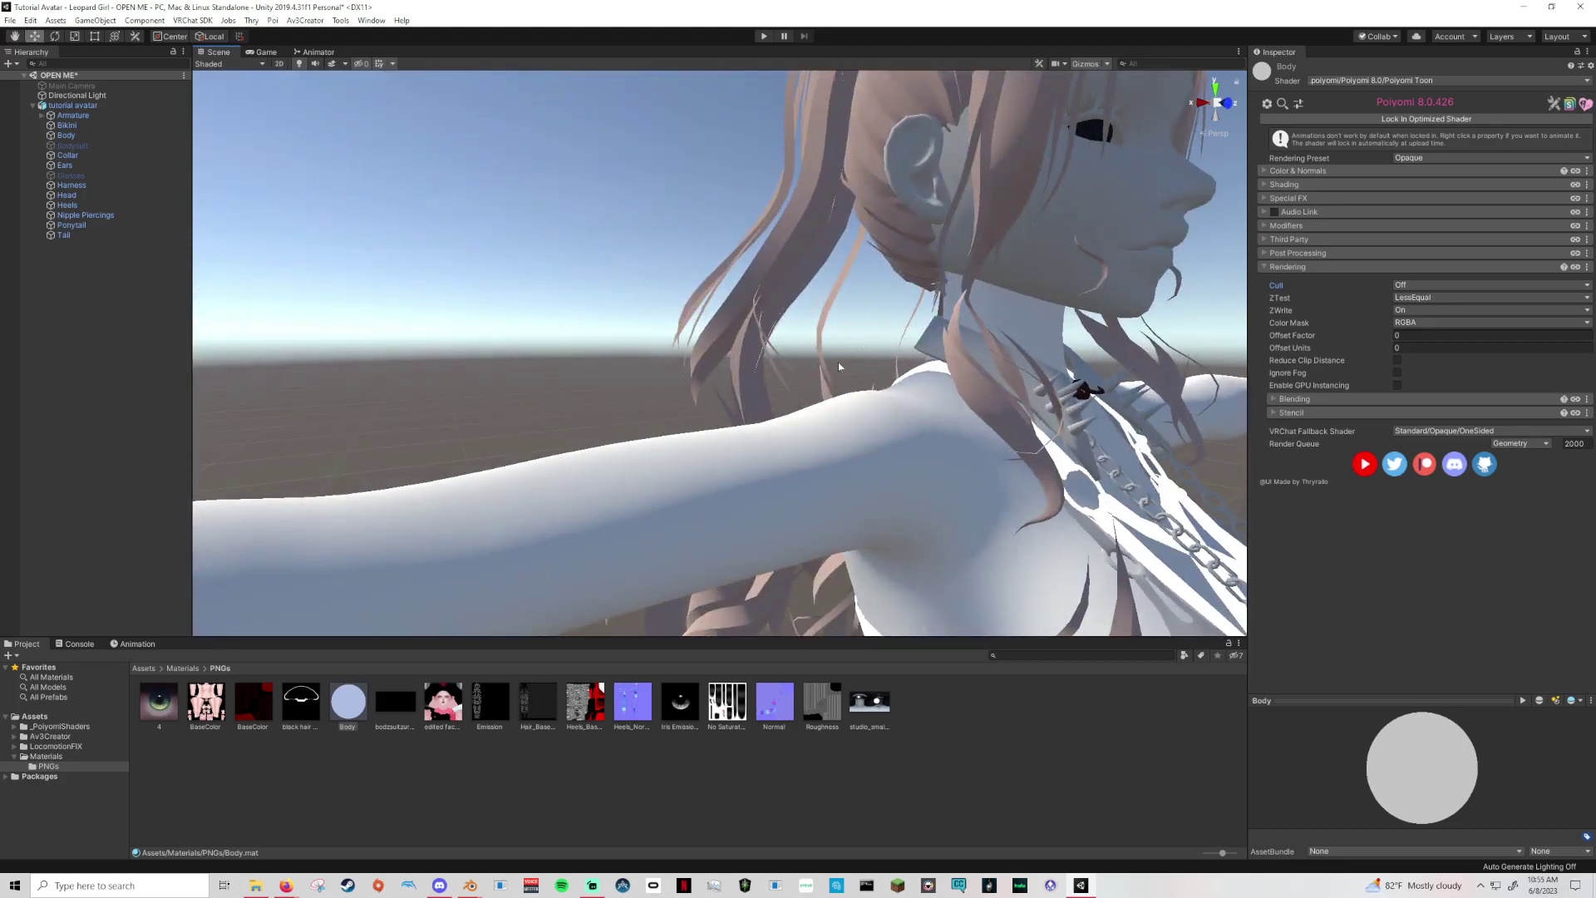
scroll(862, 371, down, 10)
Collapse the Body material's rendering settings and set its Rendering Preset to Cutout.
click(1306, 268)
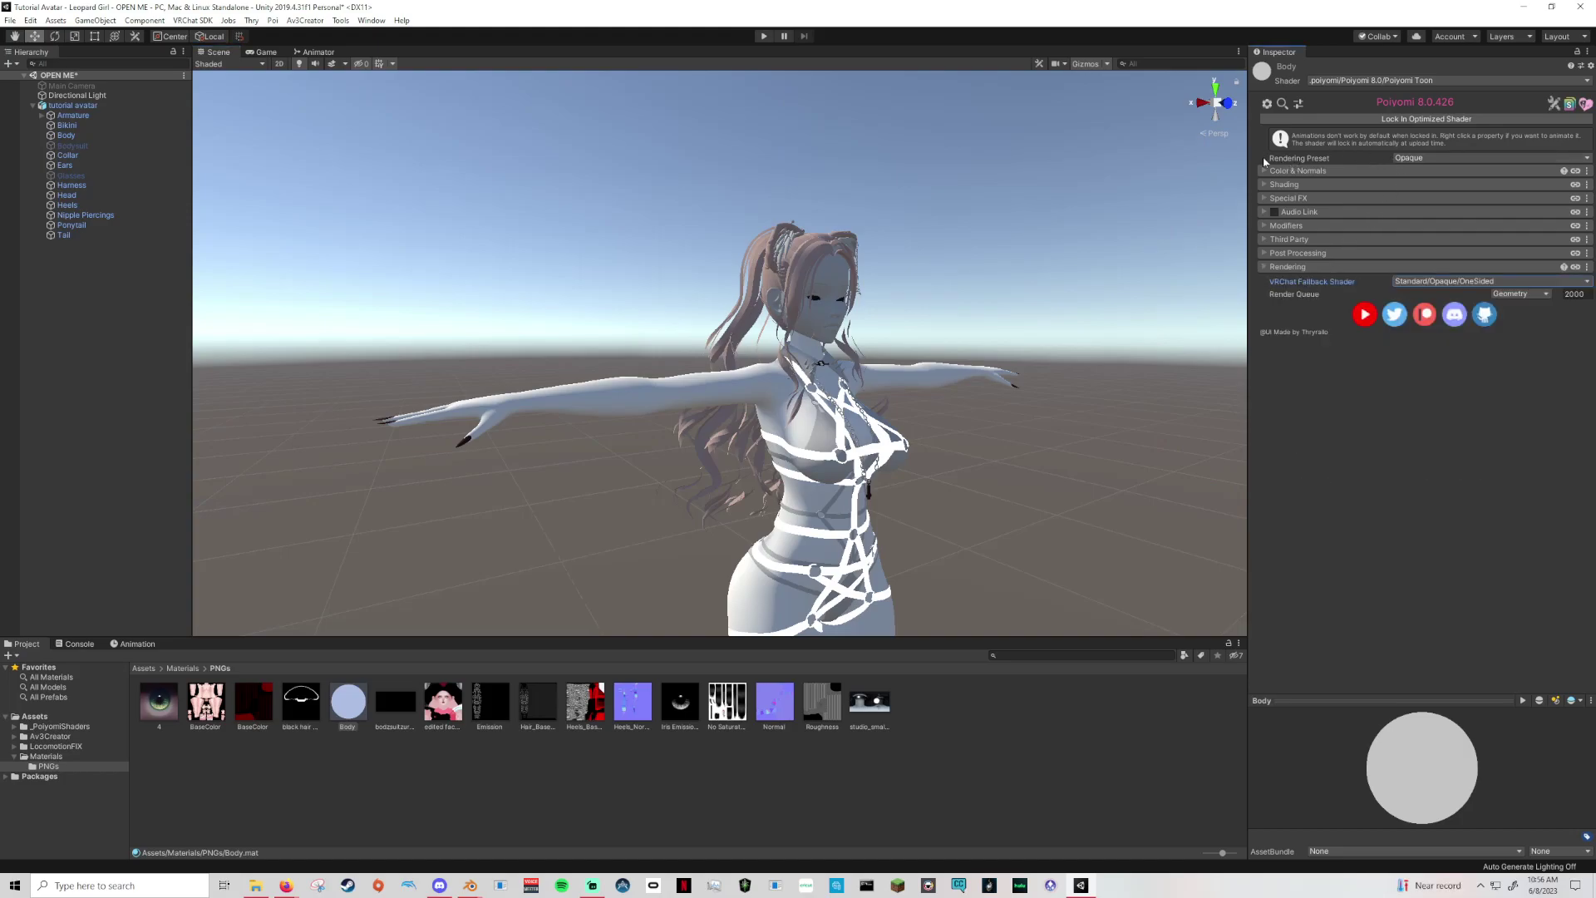
click(1418, 158)
click(1421, 183)
Examine the avatar from the front at several distances and review the available rendering presets, leaving Cutout selected.
right_drag(1042, 309, 860, 361)
middle_drag(861, 361, 926, 371)
scroll(926, 370, down, 6)
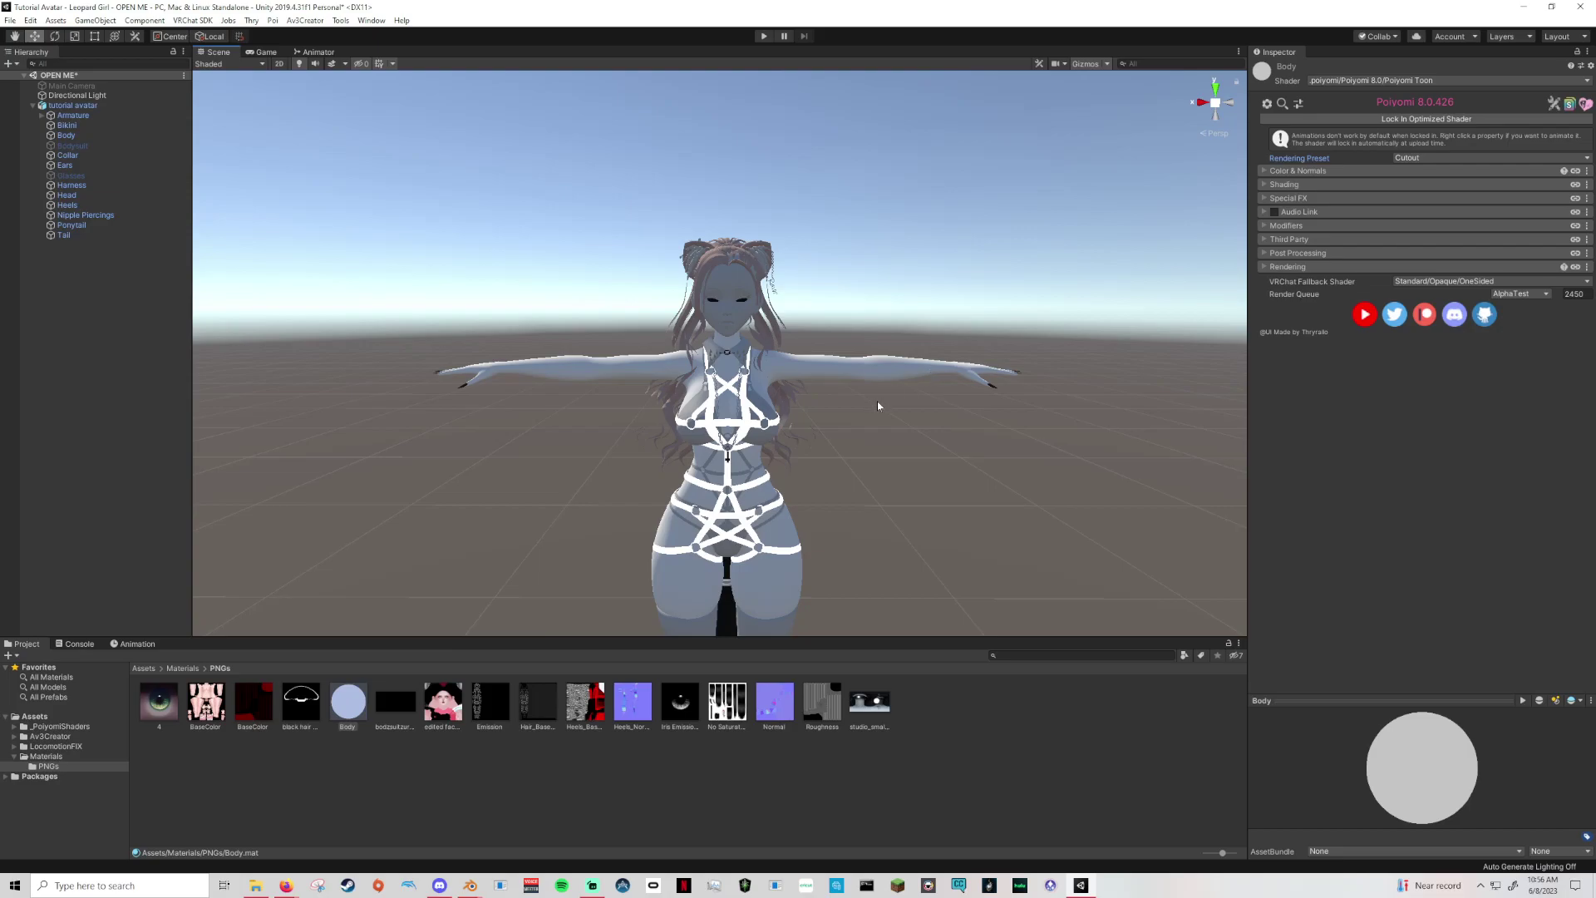
scroll(901, 437, up, 5)
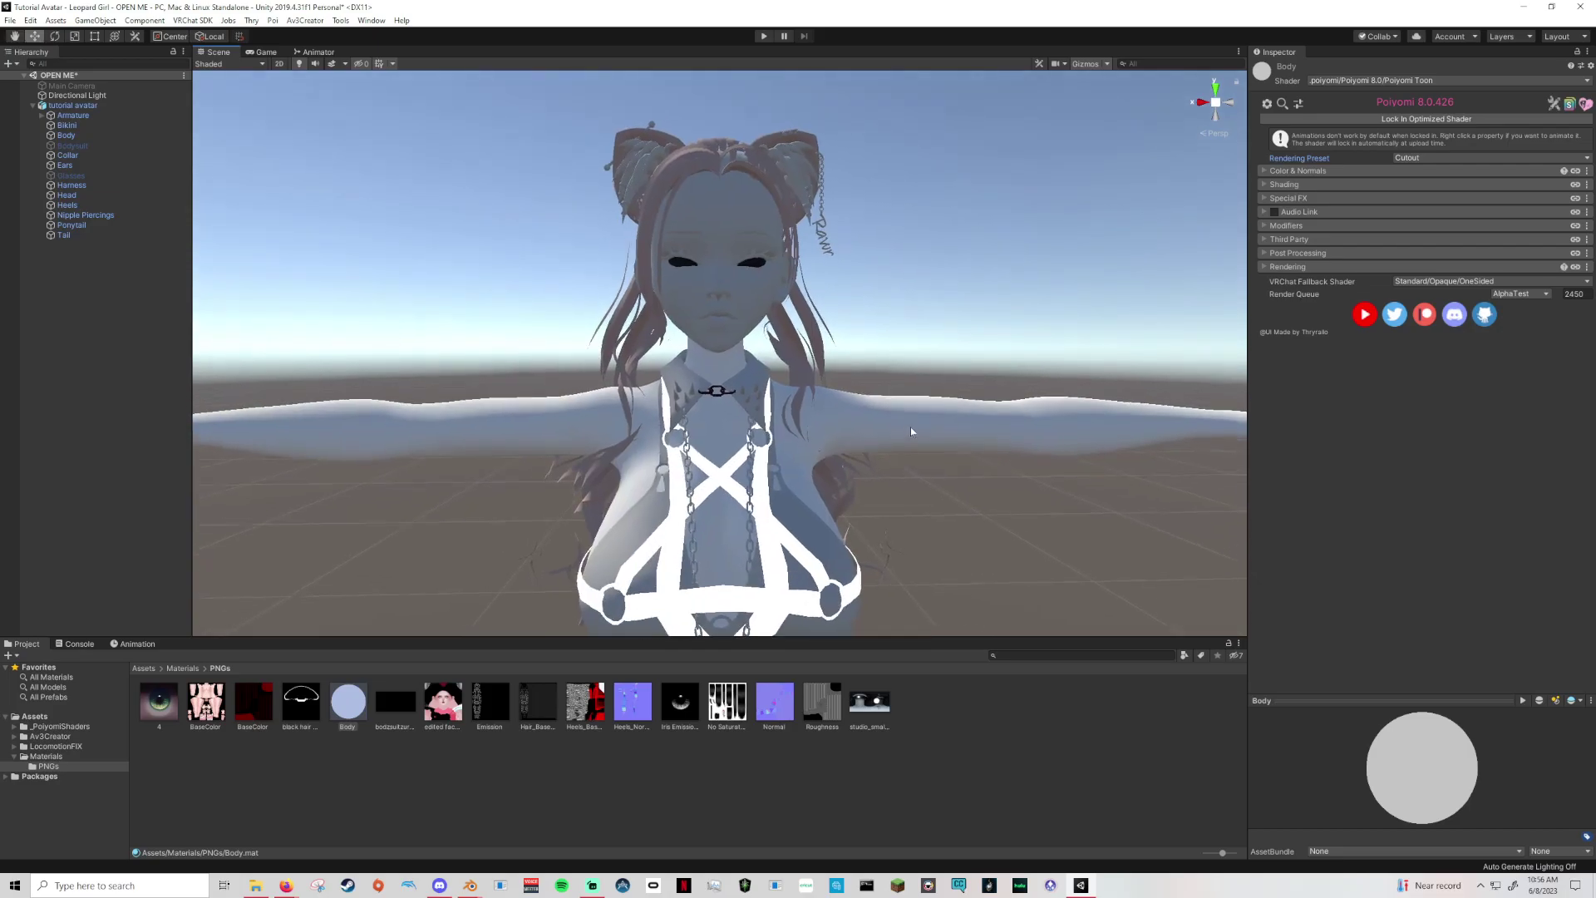
scroll(910, 432, down, 5)
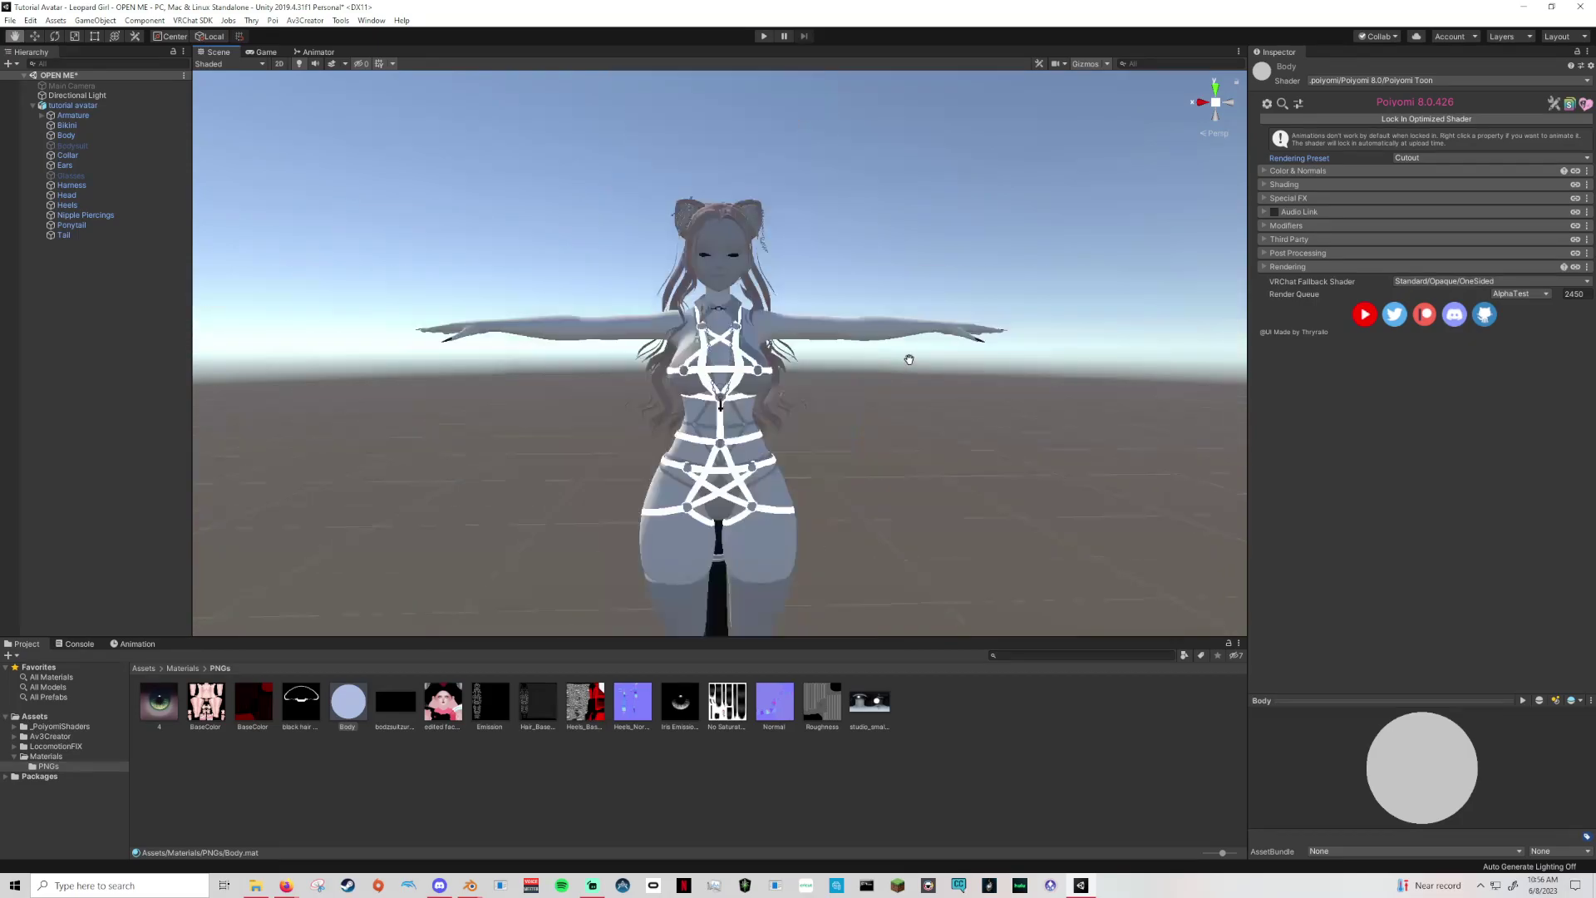
middle_drag(909, 358, 915, 404)
scroll(913, 331, up, 2)
scroll(919, 393, down, 1)
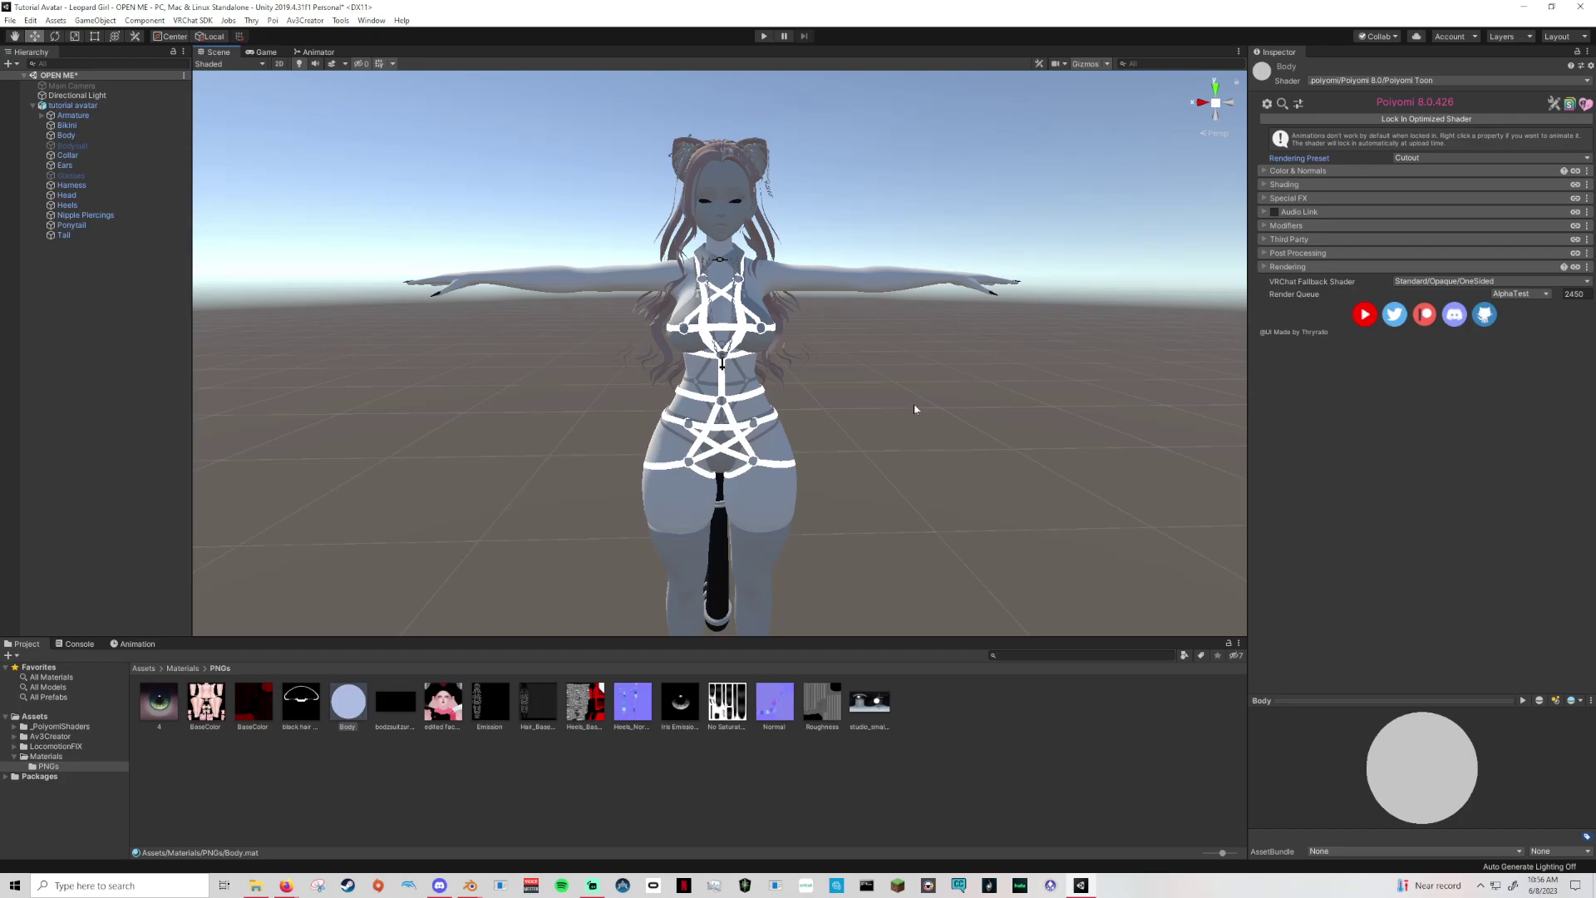
scroll(914, 404, up, 5)
alt+drag(911, 264, 913, 305)
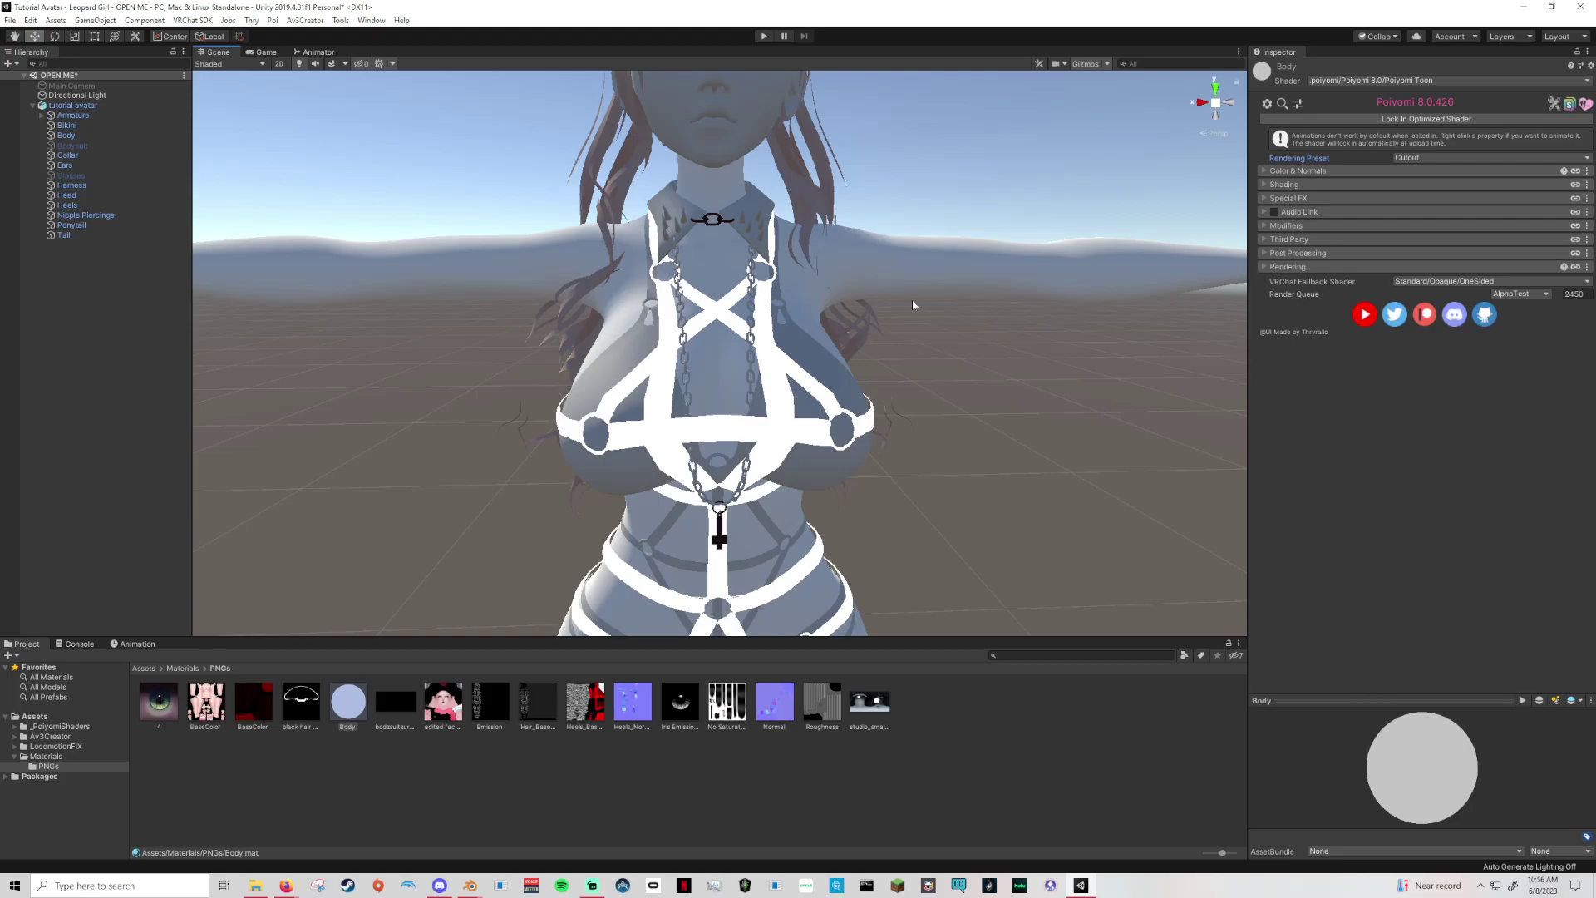
click(1430, 156)
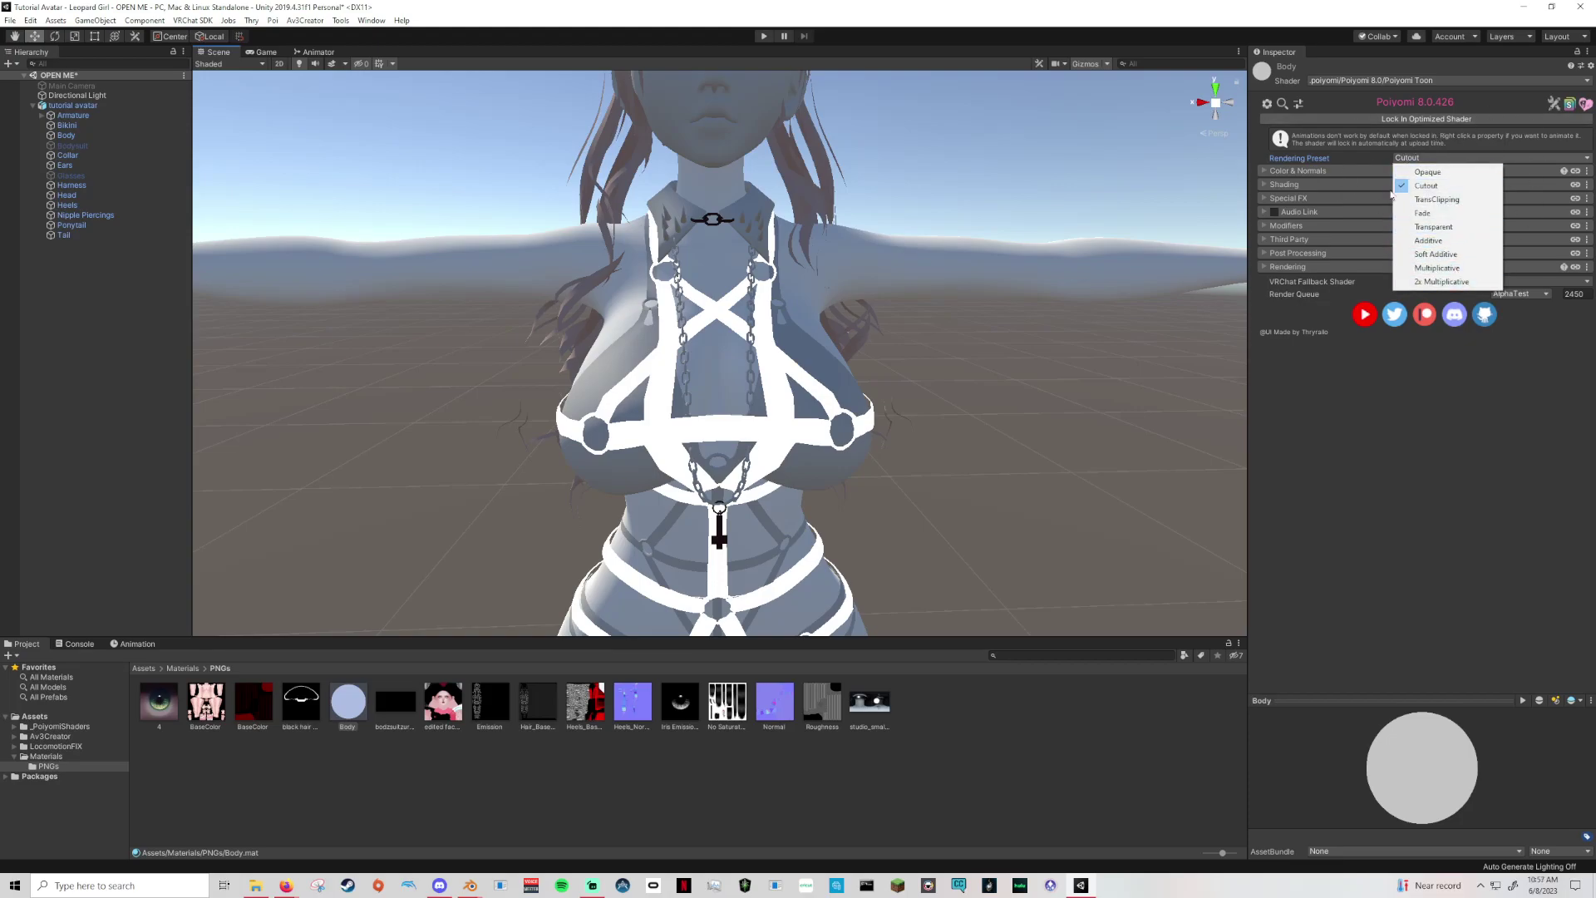
click(1353, 151)
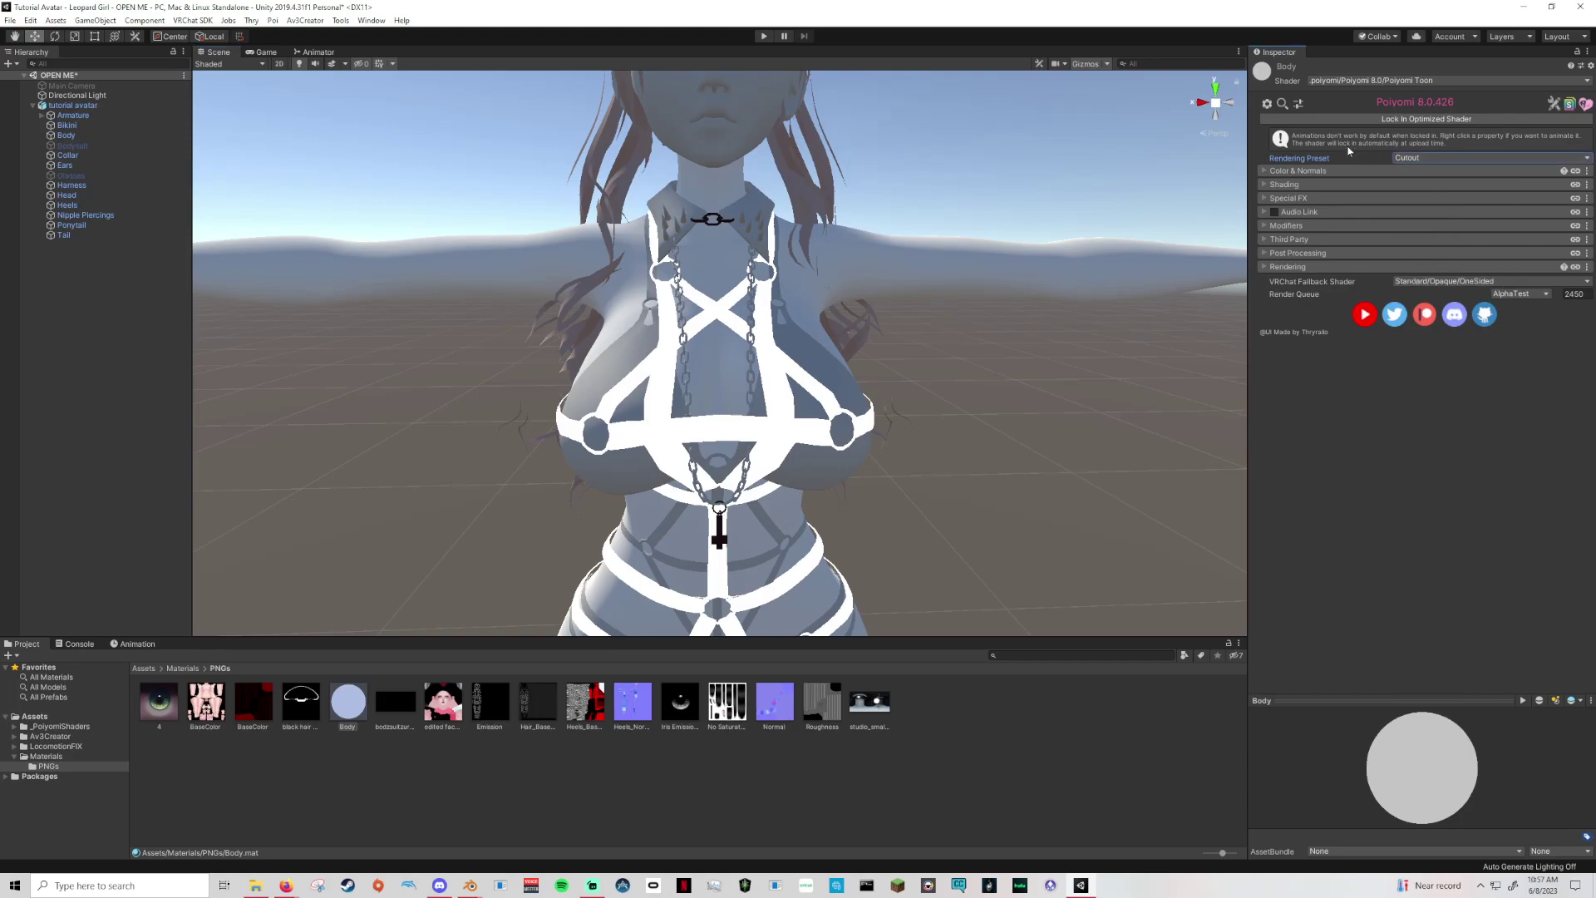
Assign the skin-toned BaseColor image as the Body material's texture and apply the material to the avatar's body mesh.
click(1262, 172)
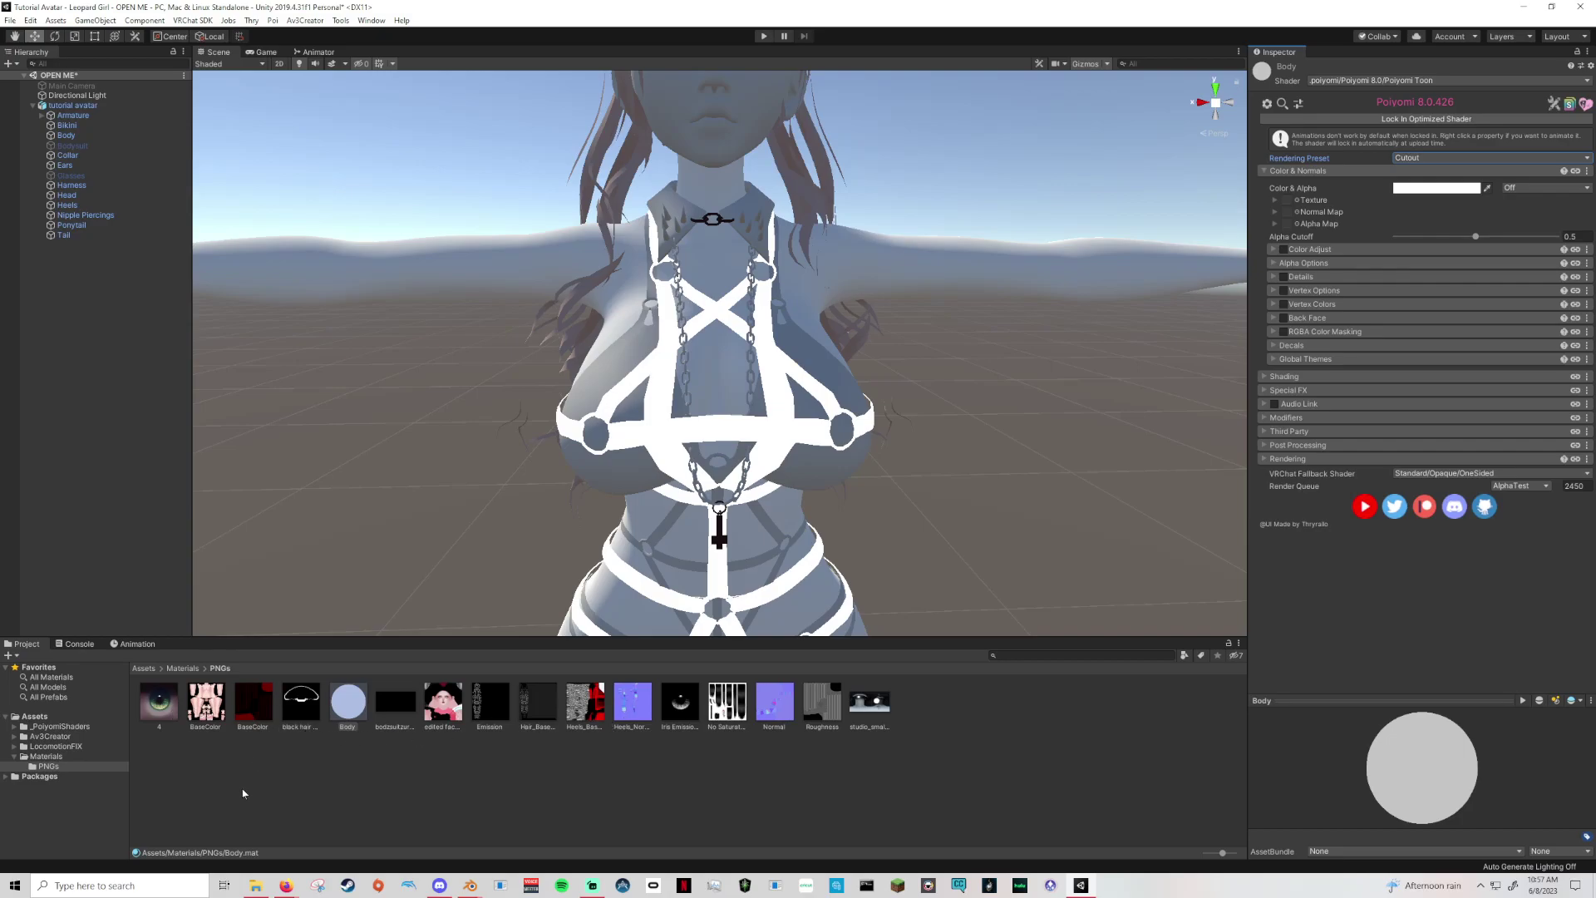
drag(202, 702, 1285, 199)
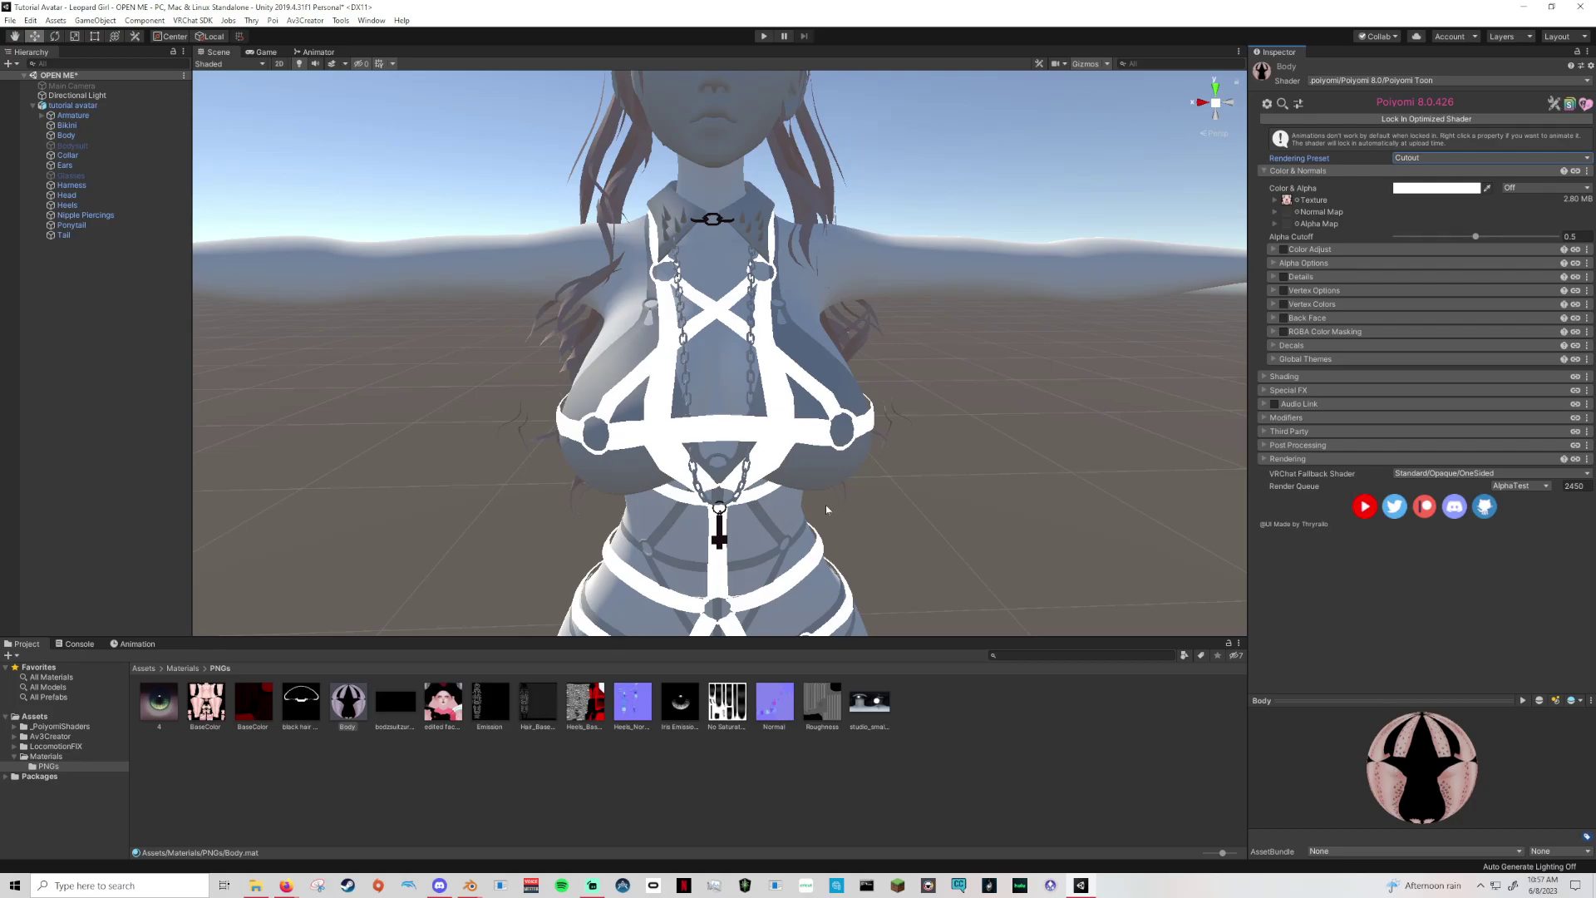
drag(354, 718, 173, 712)
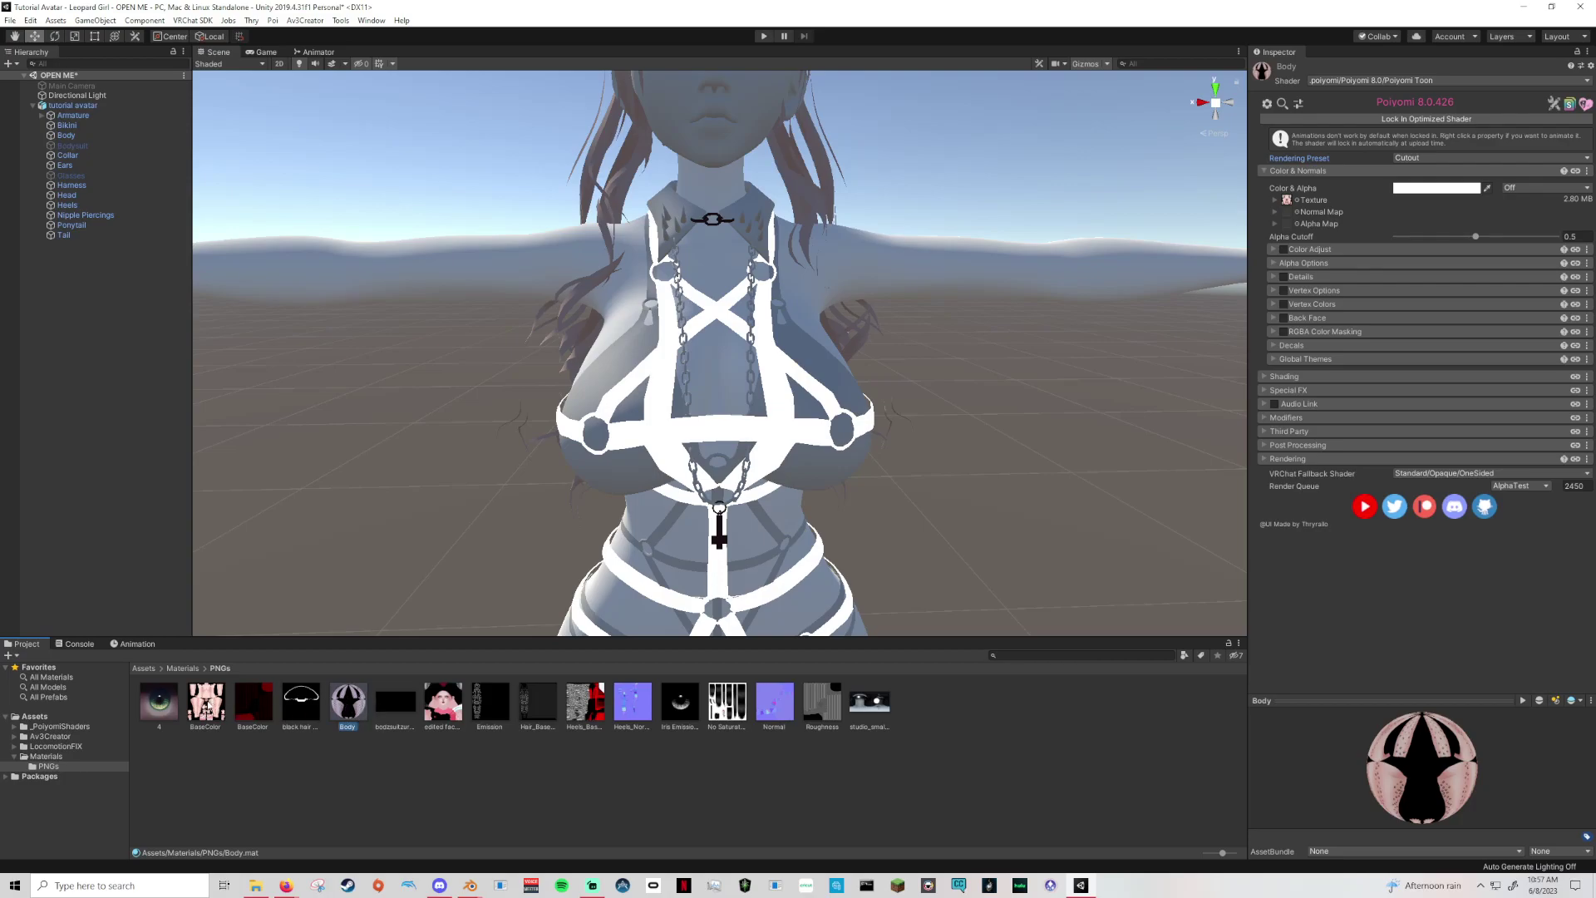
drag(349, 713, 479, 260)
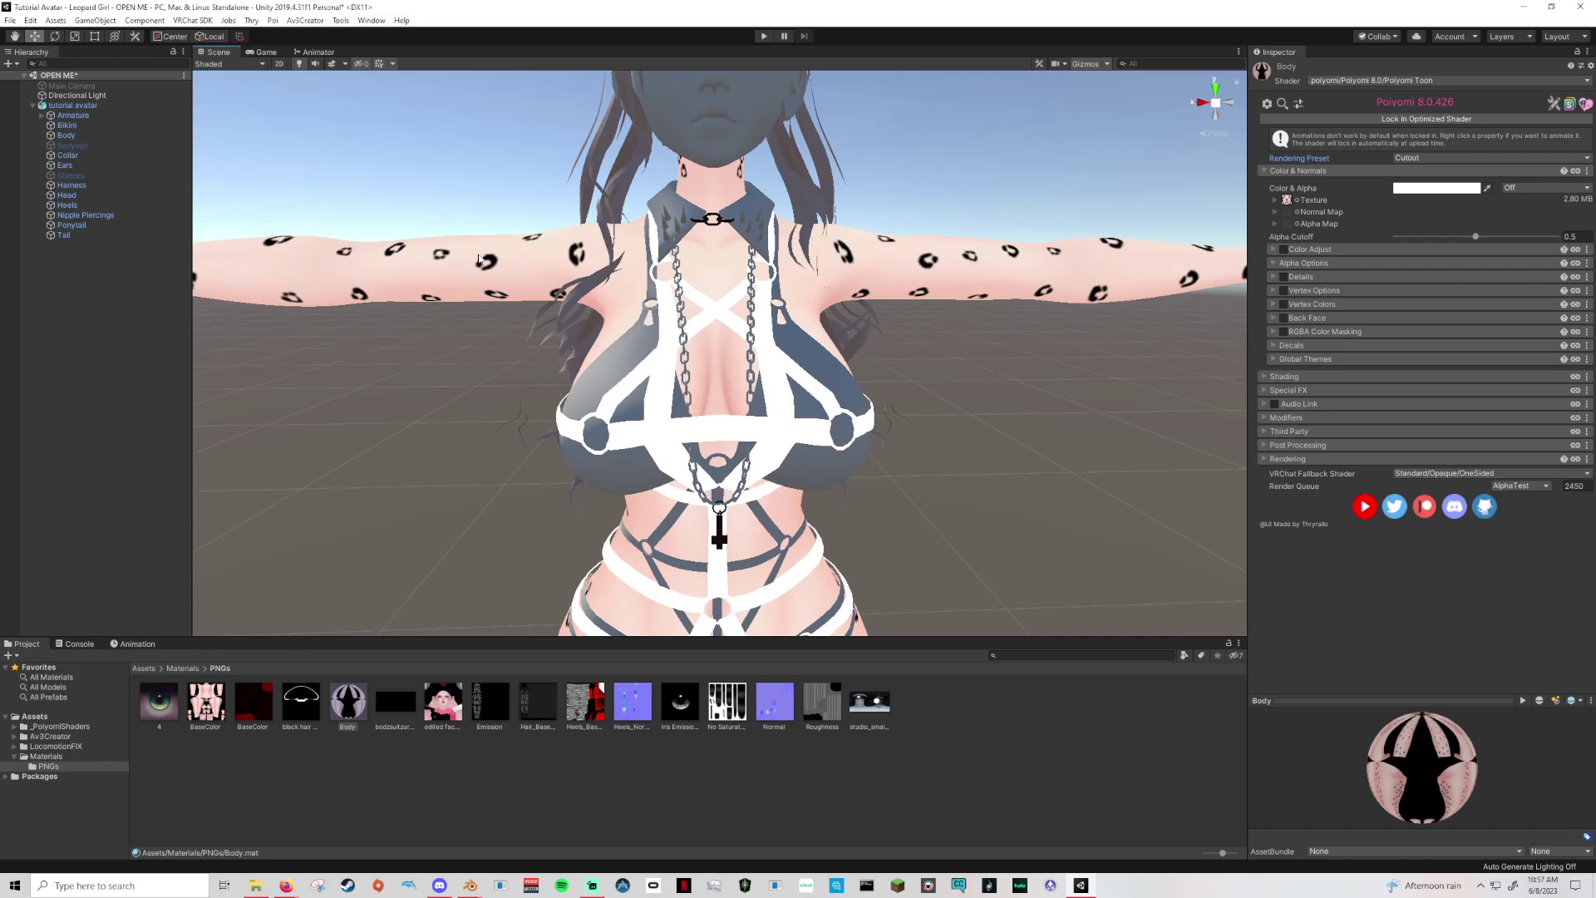
Duplicate the Body material and rename the copy Head.
click(356, 698)
key(ctrl+d)
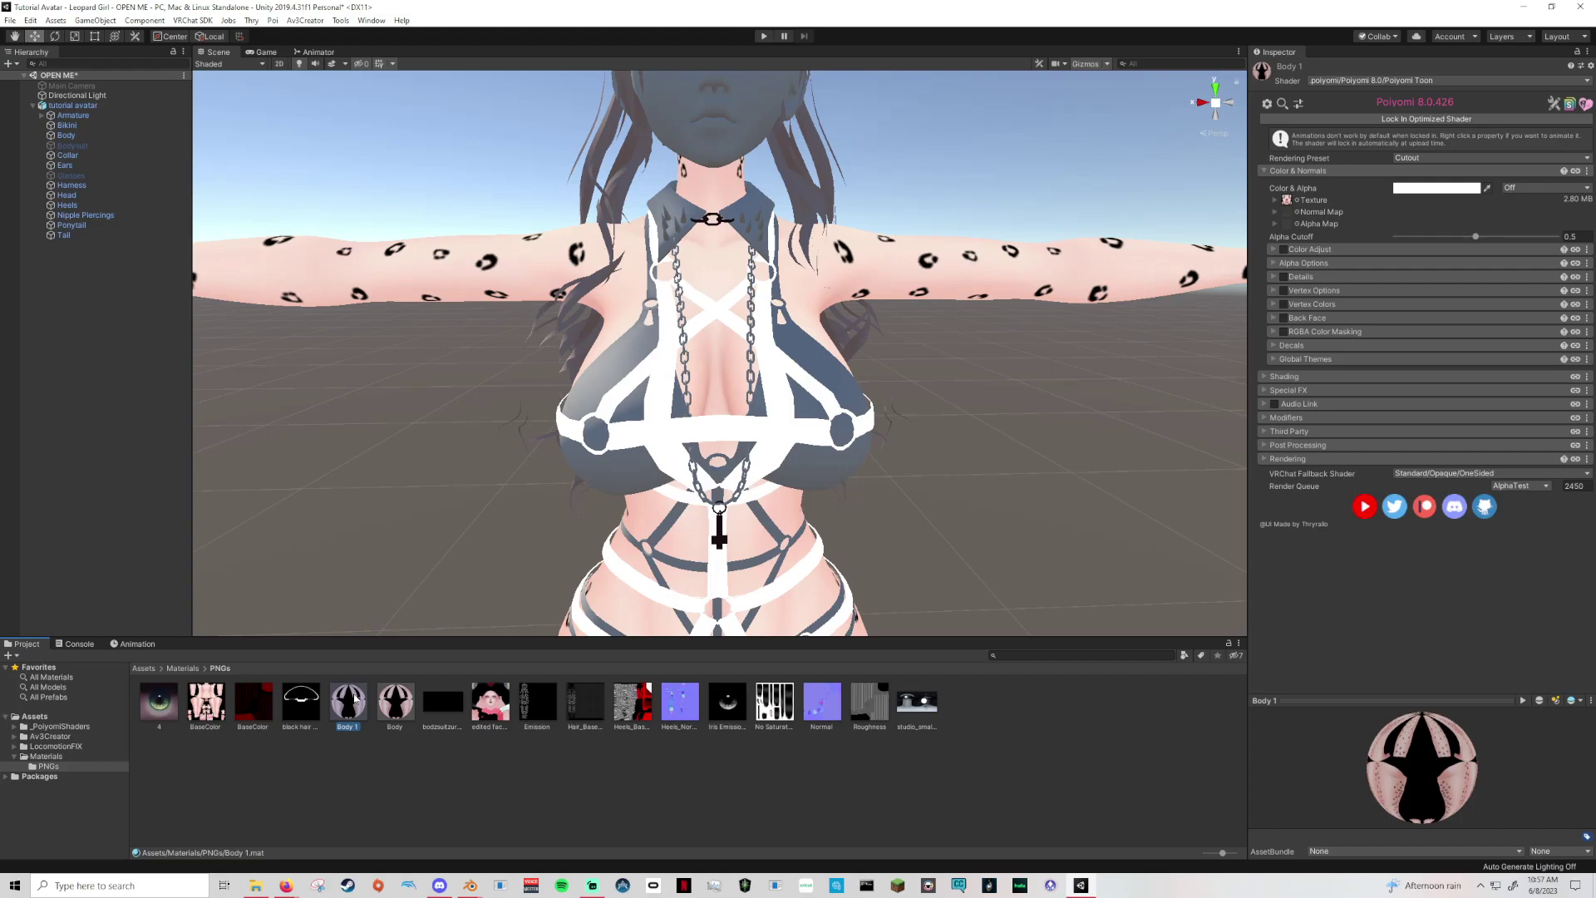
right_click(355, 698)
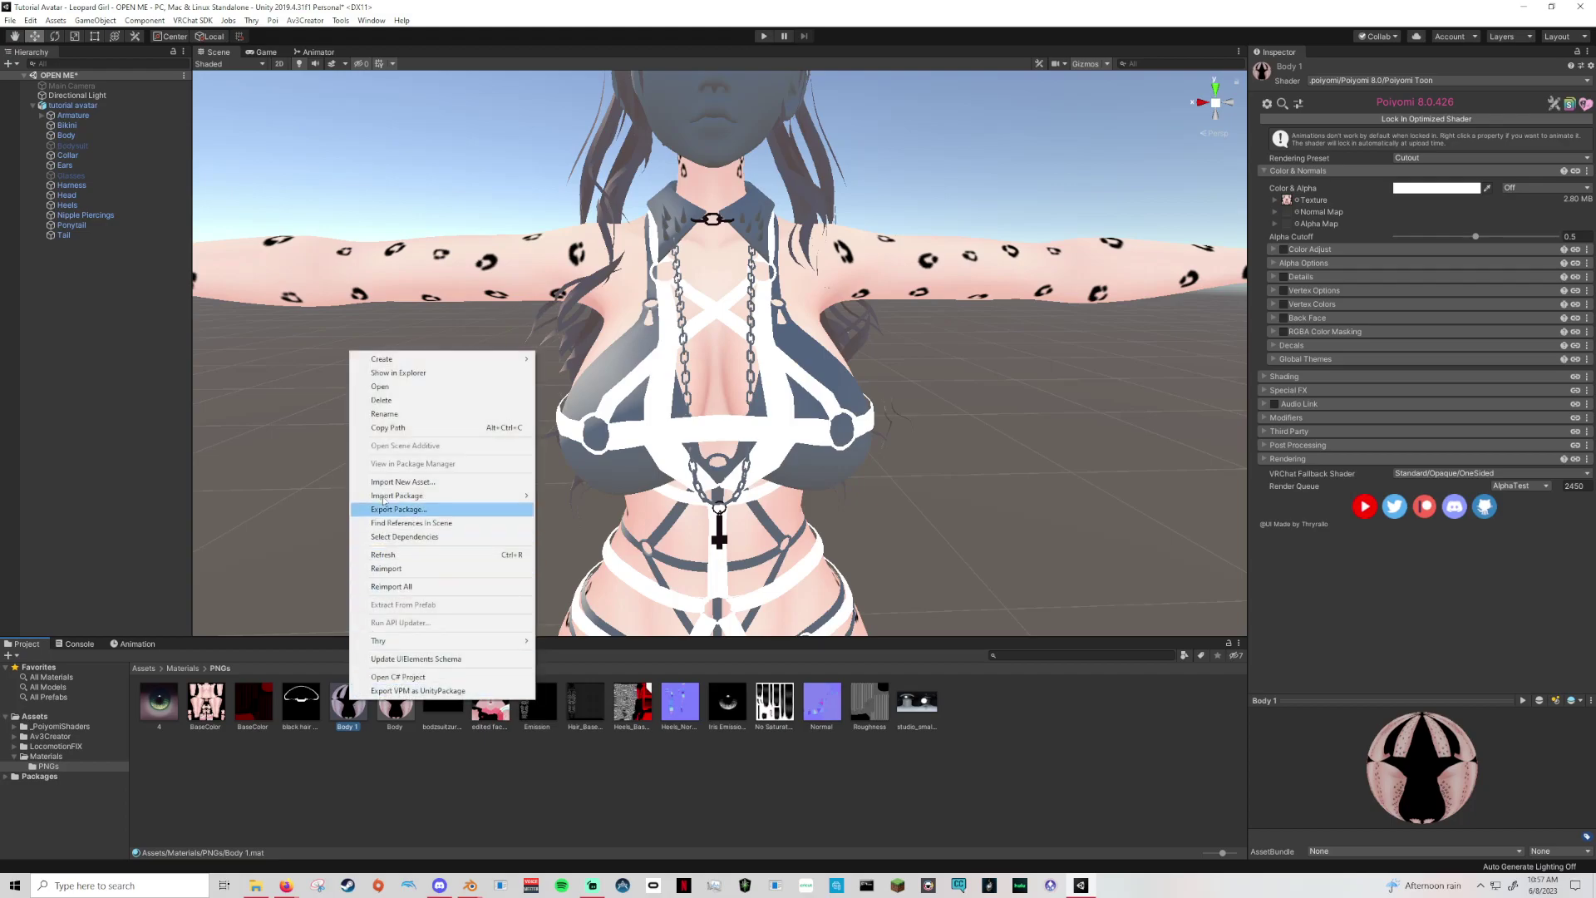
click(393, 420)
text(Head)
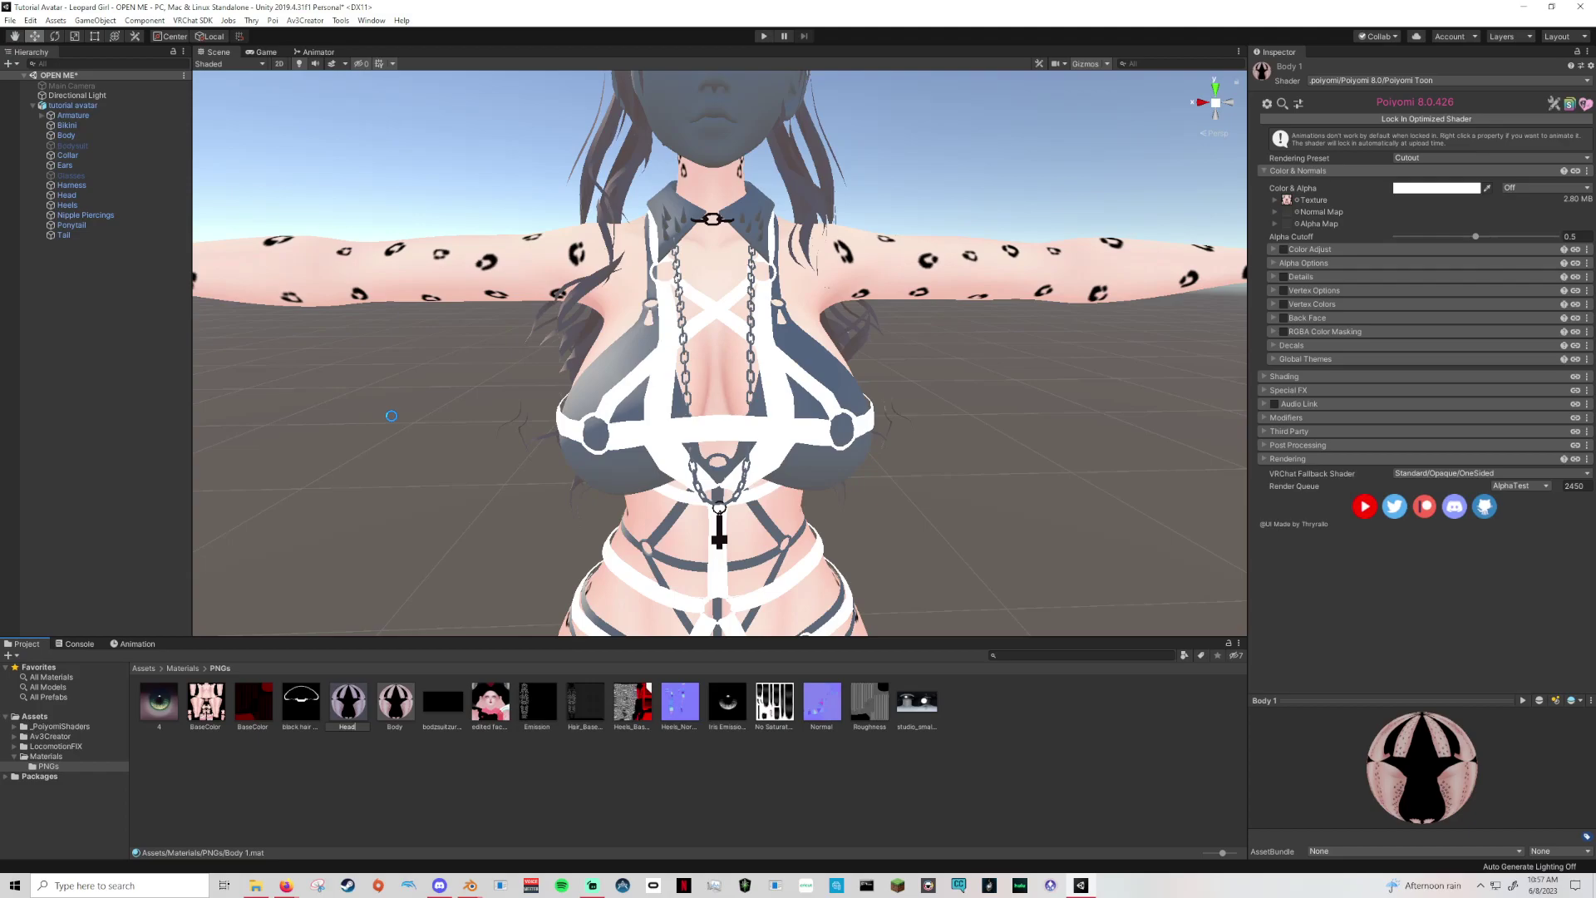
key(Return)
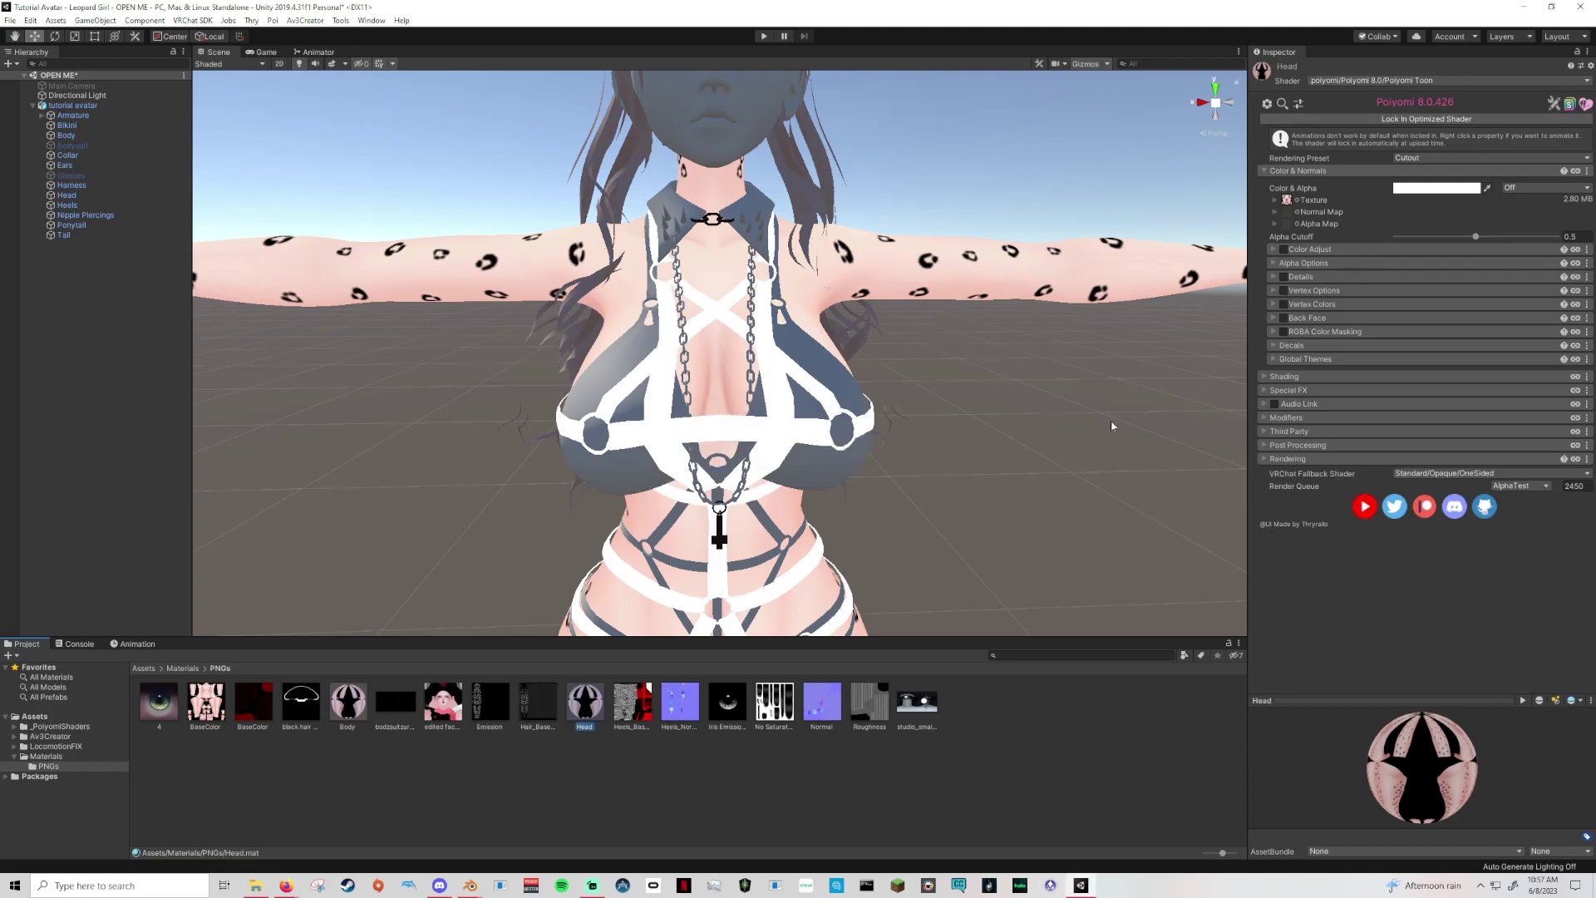
Apply the Head material to the avatar's head and assign the edited face image as its texture.
drag(584, 700, 676, 108)
key(ctrl+z)
drag(443, 704, 1287, 201)
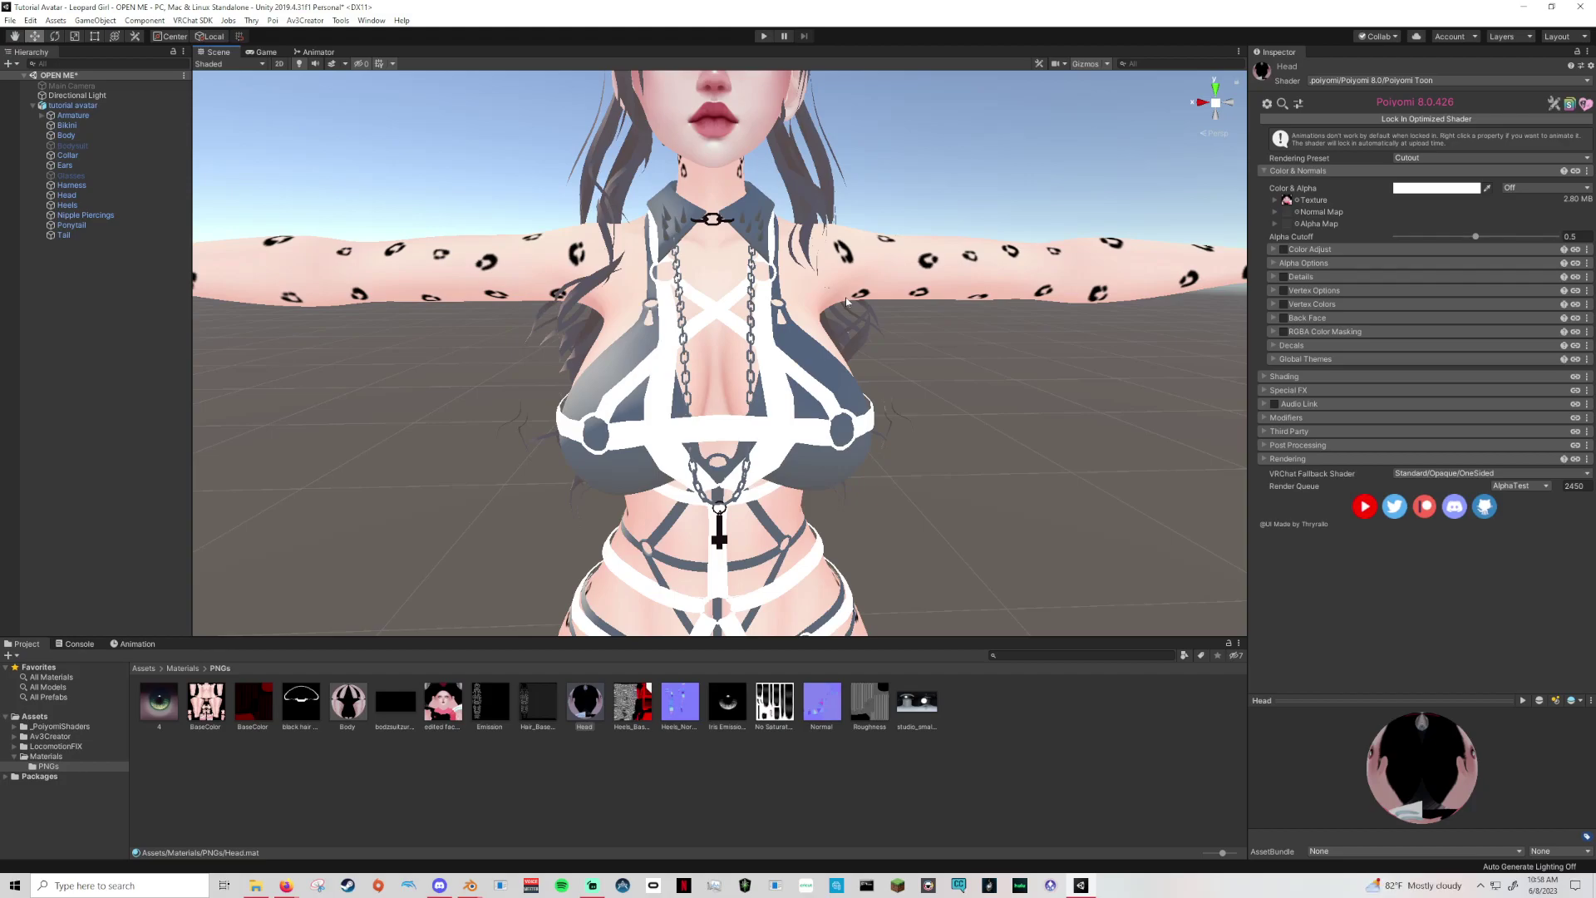
Enable Color Adjust on the Head material and raise its saturation to about 1.28.
click(1296, 249)
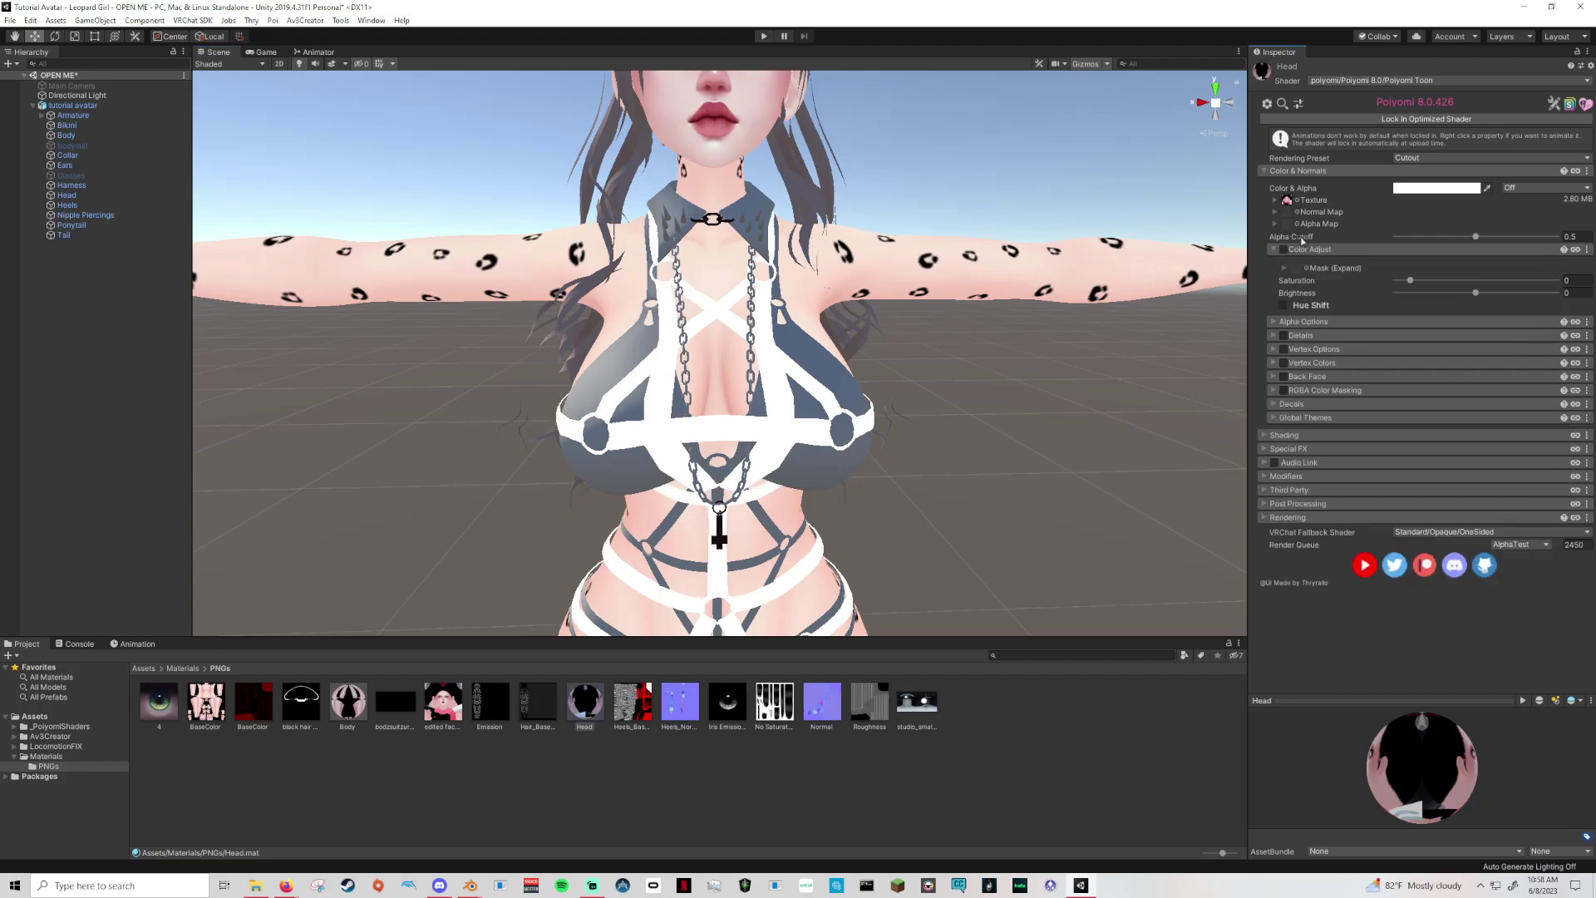
click(1283, 249)
mouse_move(1410, 281)
mouse_down()
mouse_move(1475, 281)
mouse_move(1429, 281)
mouse_up()
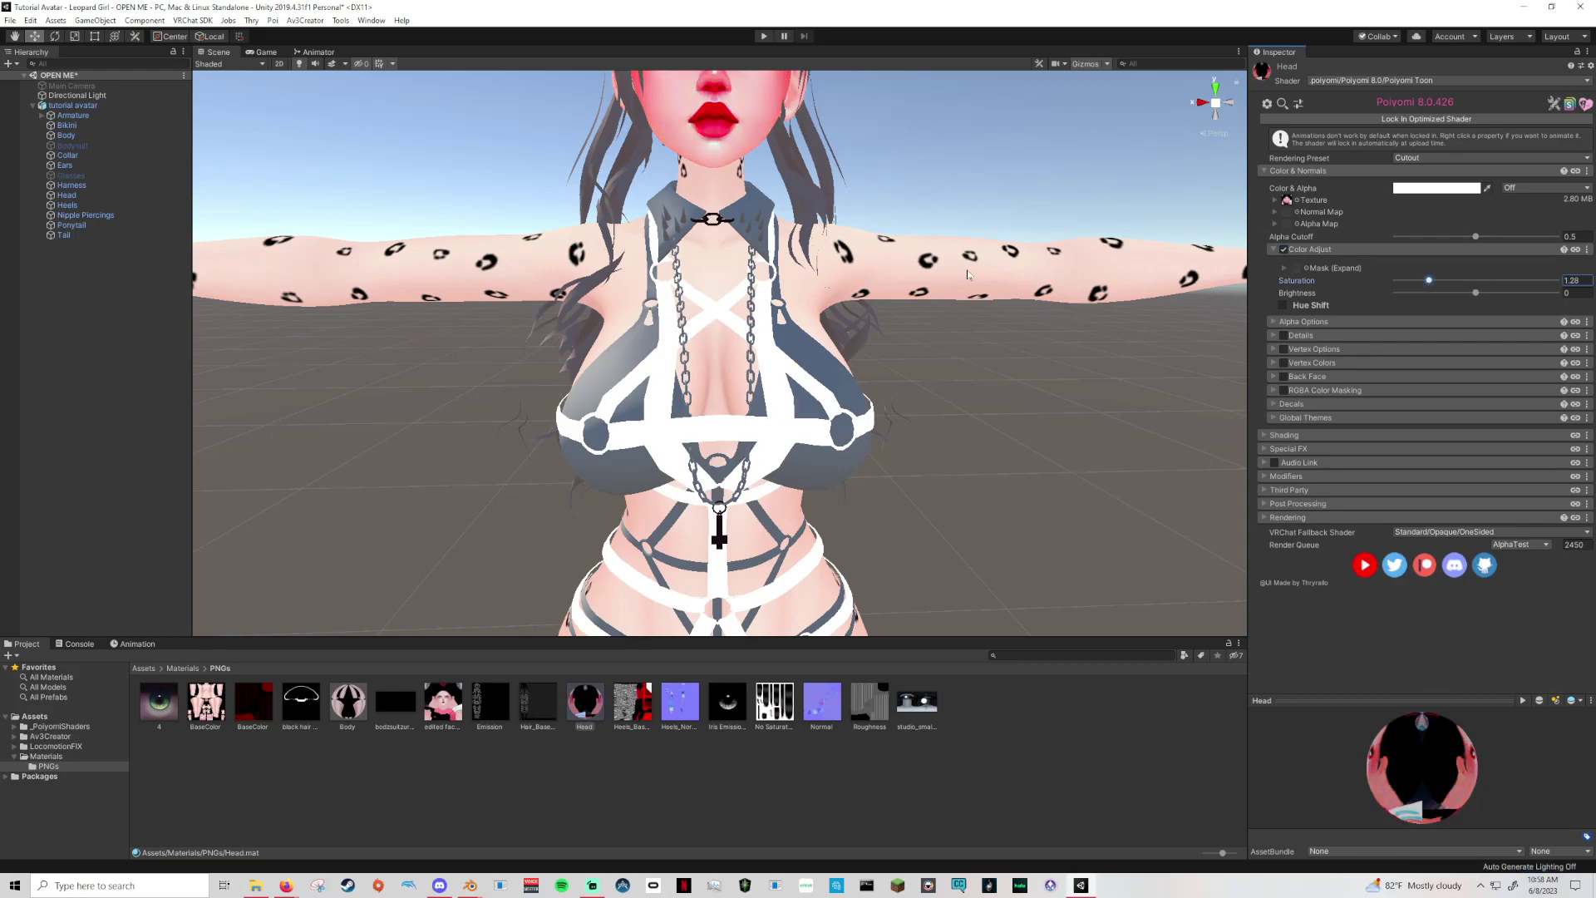
Turn off Color Adjust on the Head material and collapse its settings.
right_drag(735, 225, 712, 259)
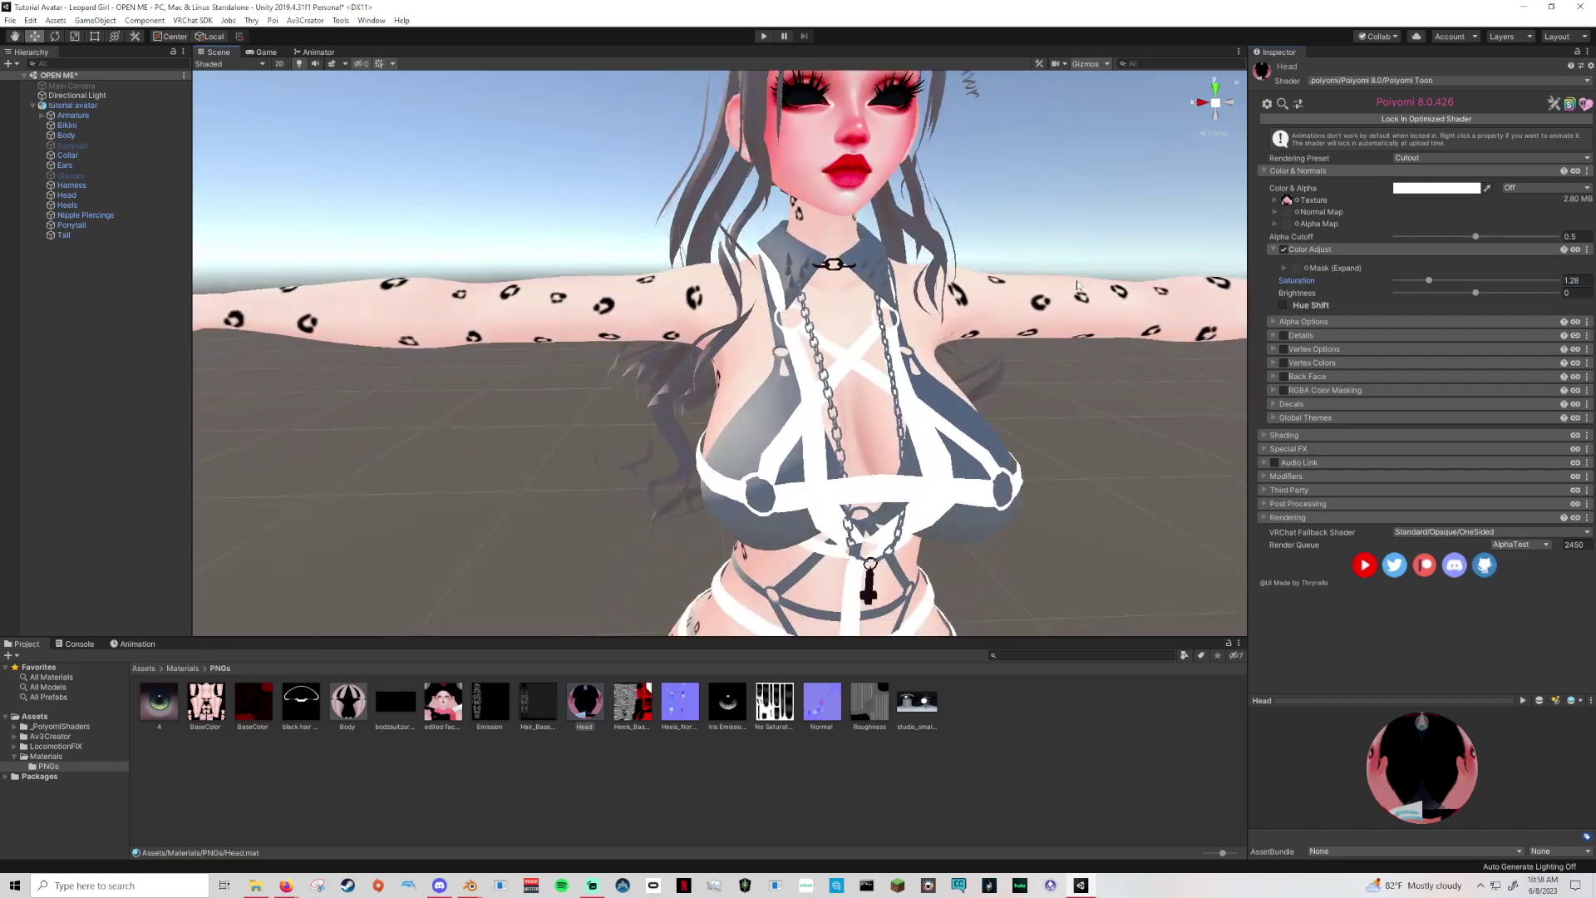
click(1283, 249)
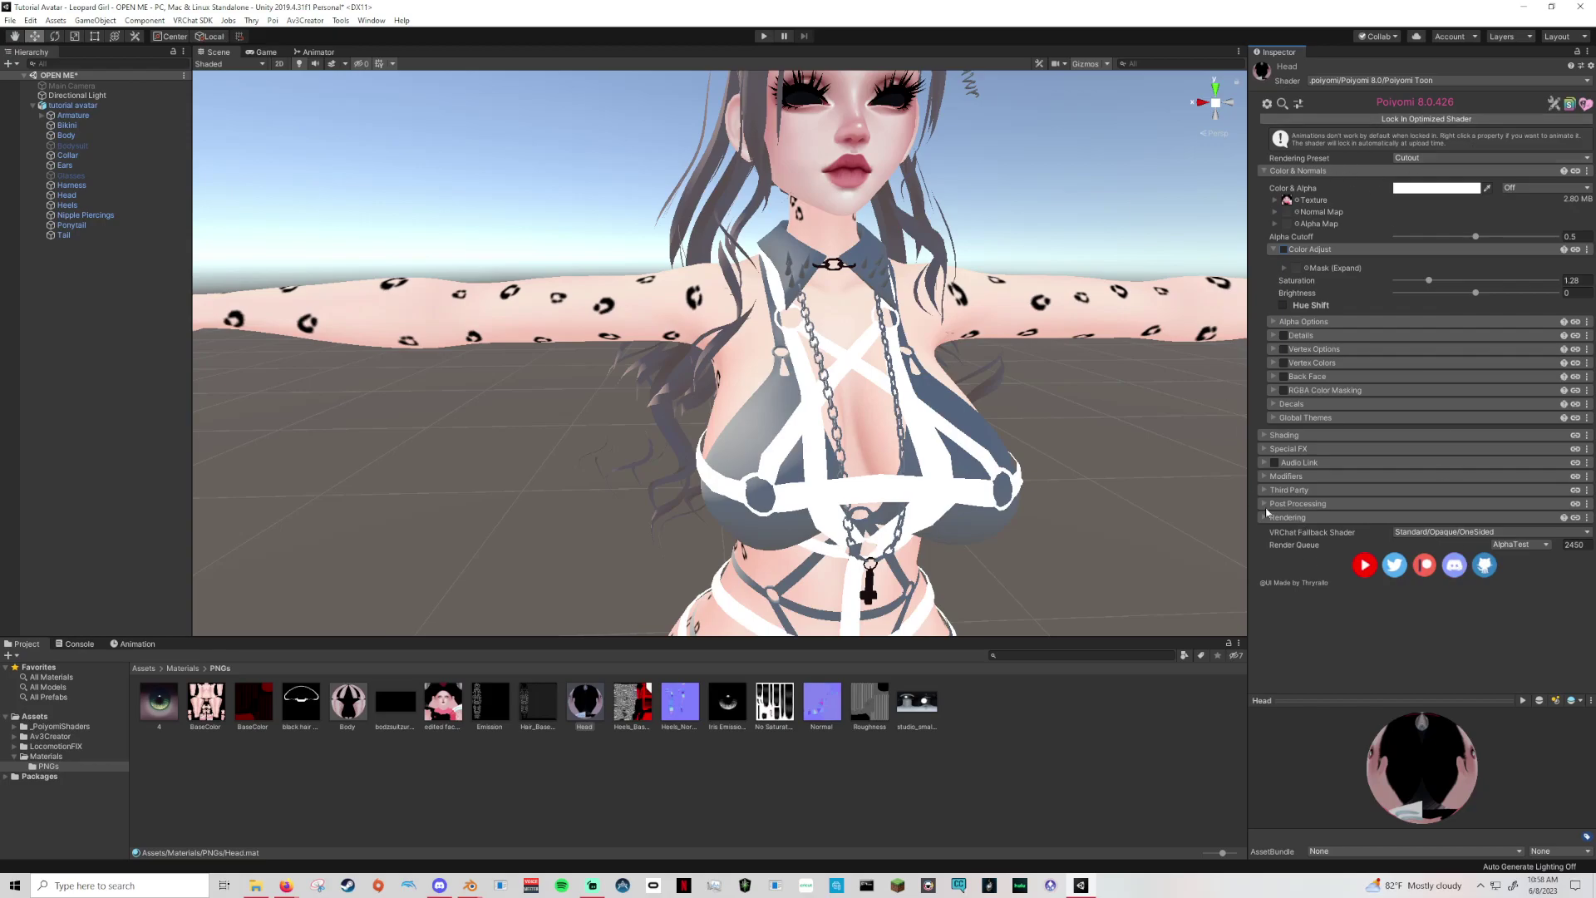
click(1274, 249)
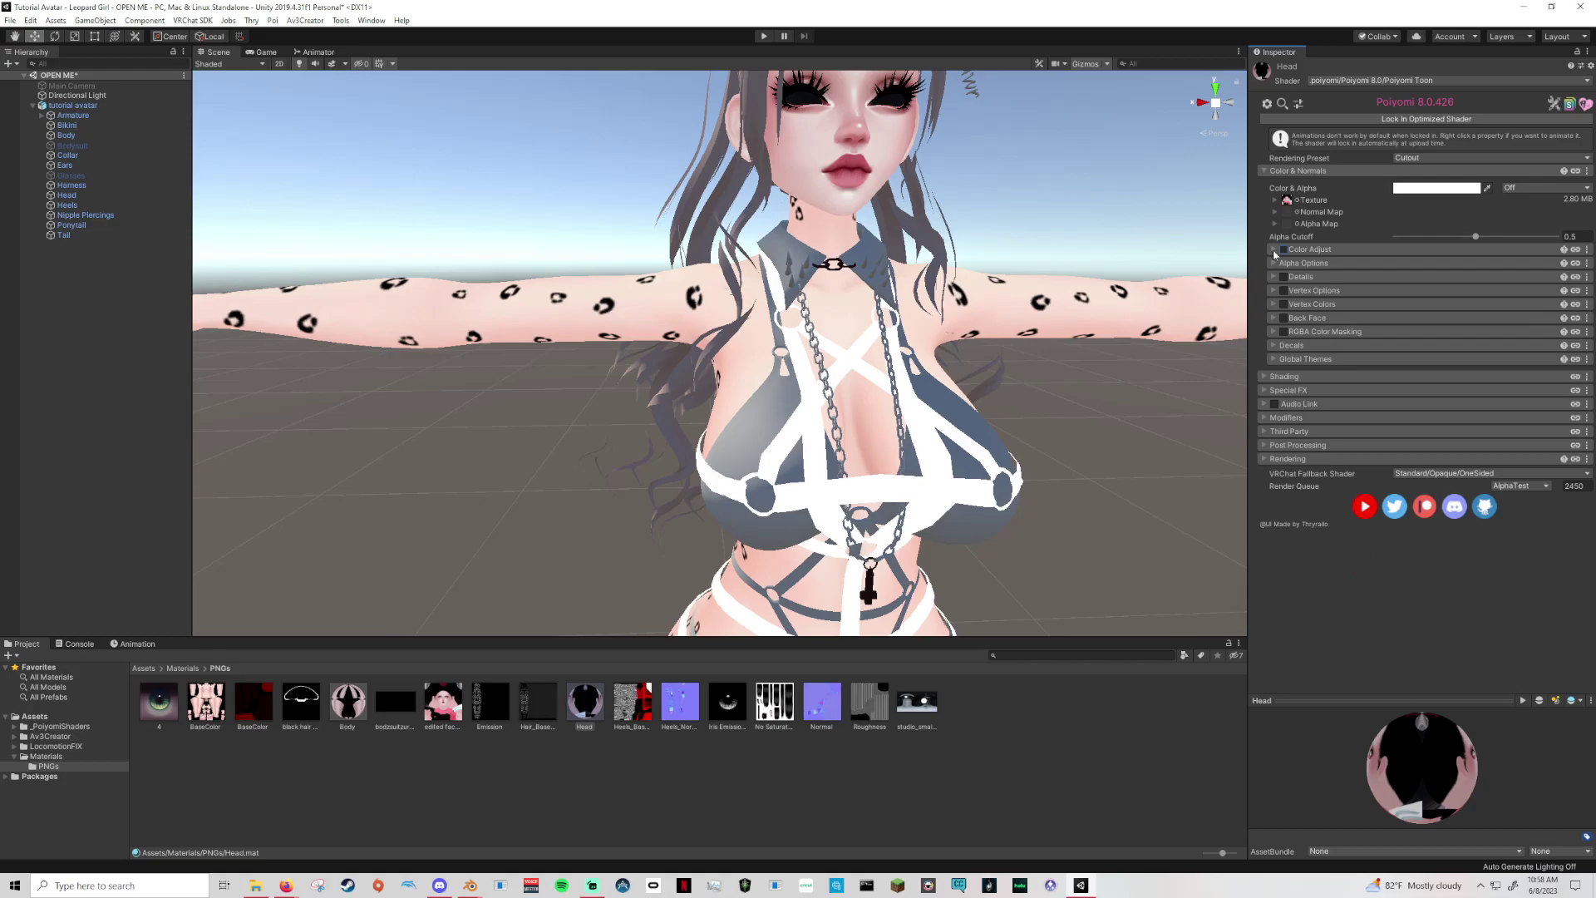
alt+drag(1104, 377, 1039, 398)
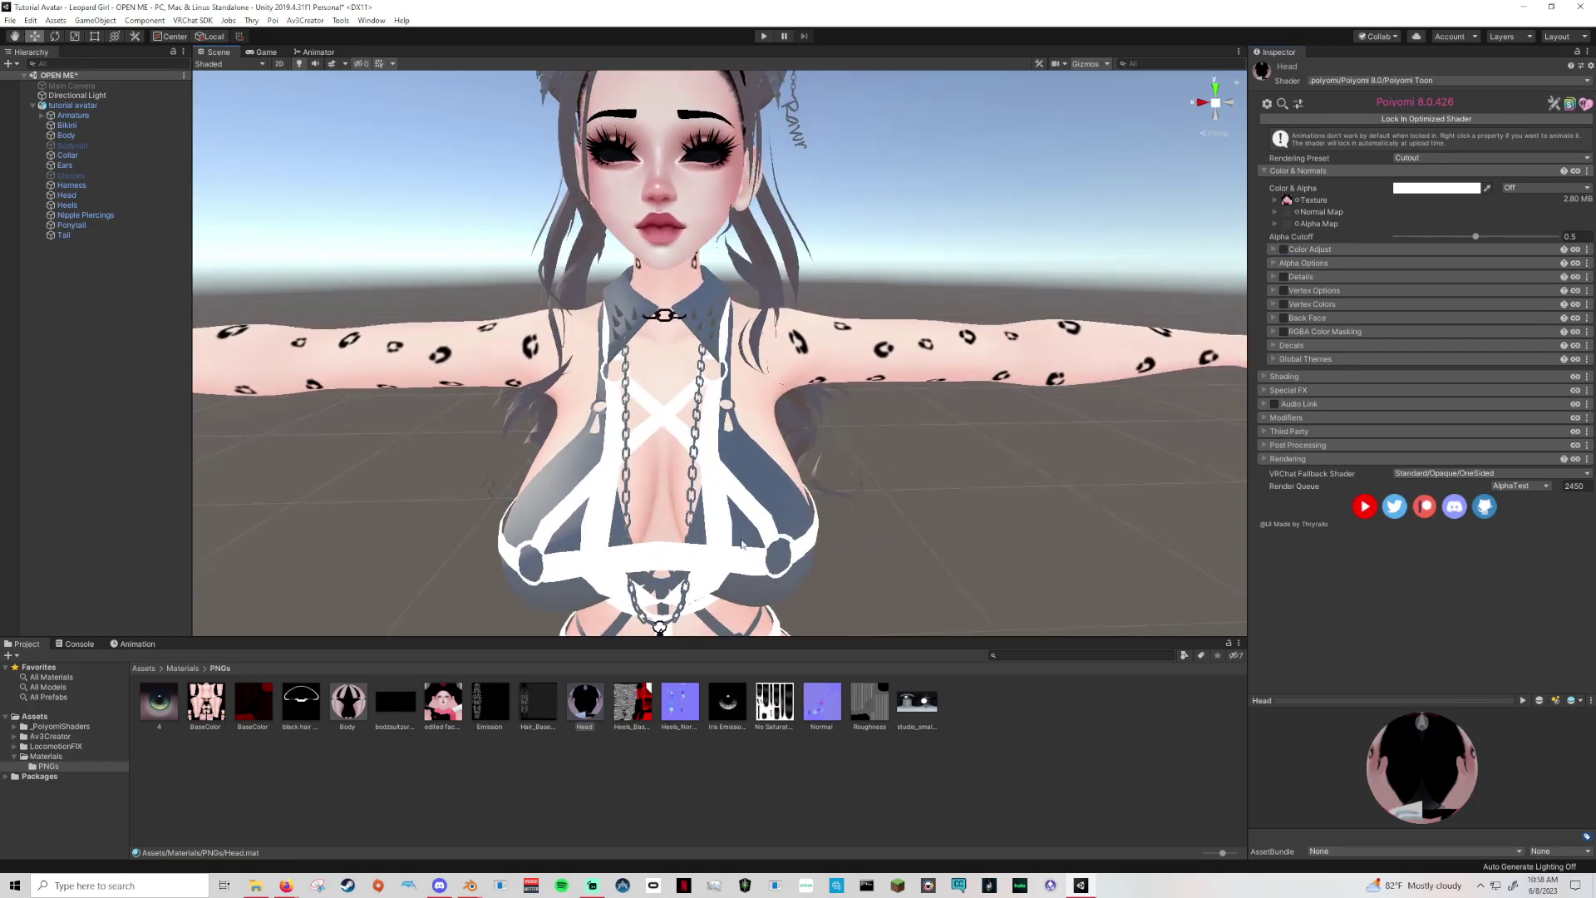
alt+drag(860, 524, 876, 512)
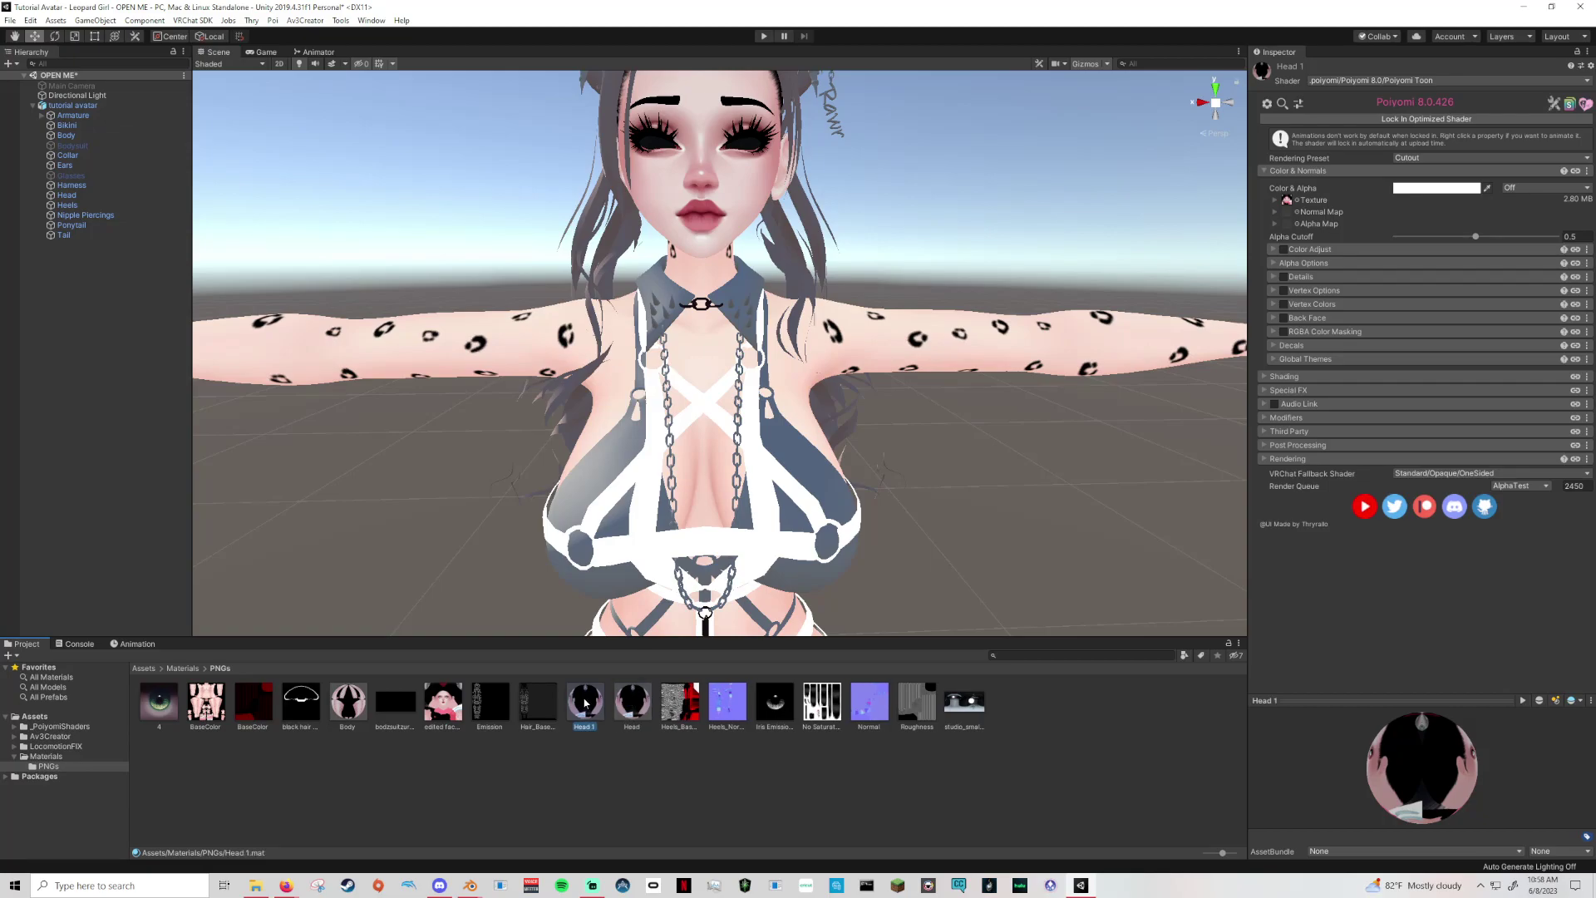
Duplicate the Head material and rename the copy Eye.
right_click(584, 706)
click(625, 411)
text(Eye)
key(Return)
Assign the green iris image 4 as the Eye material's texture and apply the material to the avatar's eyes.
drag(258, 705, 1287, 201)
middle_drag(940, 240, 926, 349)
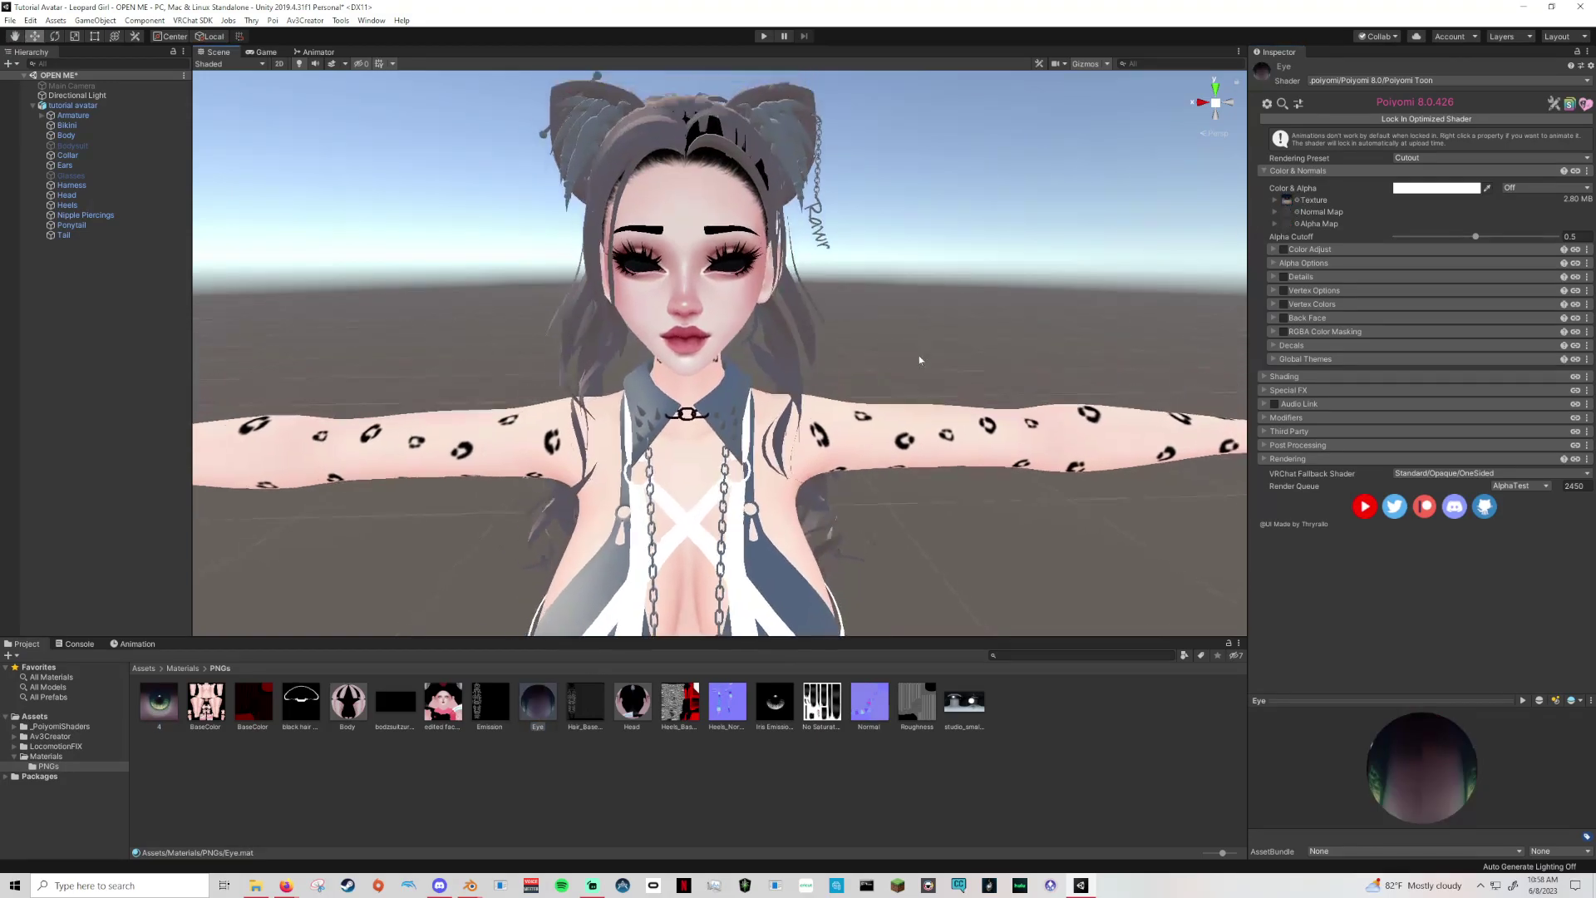
drag(539, 705, 630, 271)
middle_drag(780, 235, 768, 287)
scroll(771, 281, up, 2)
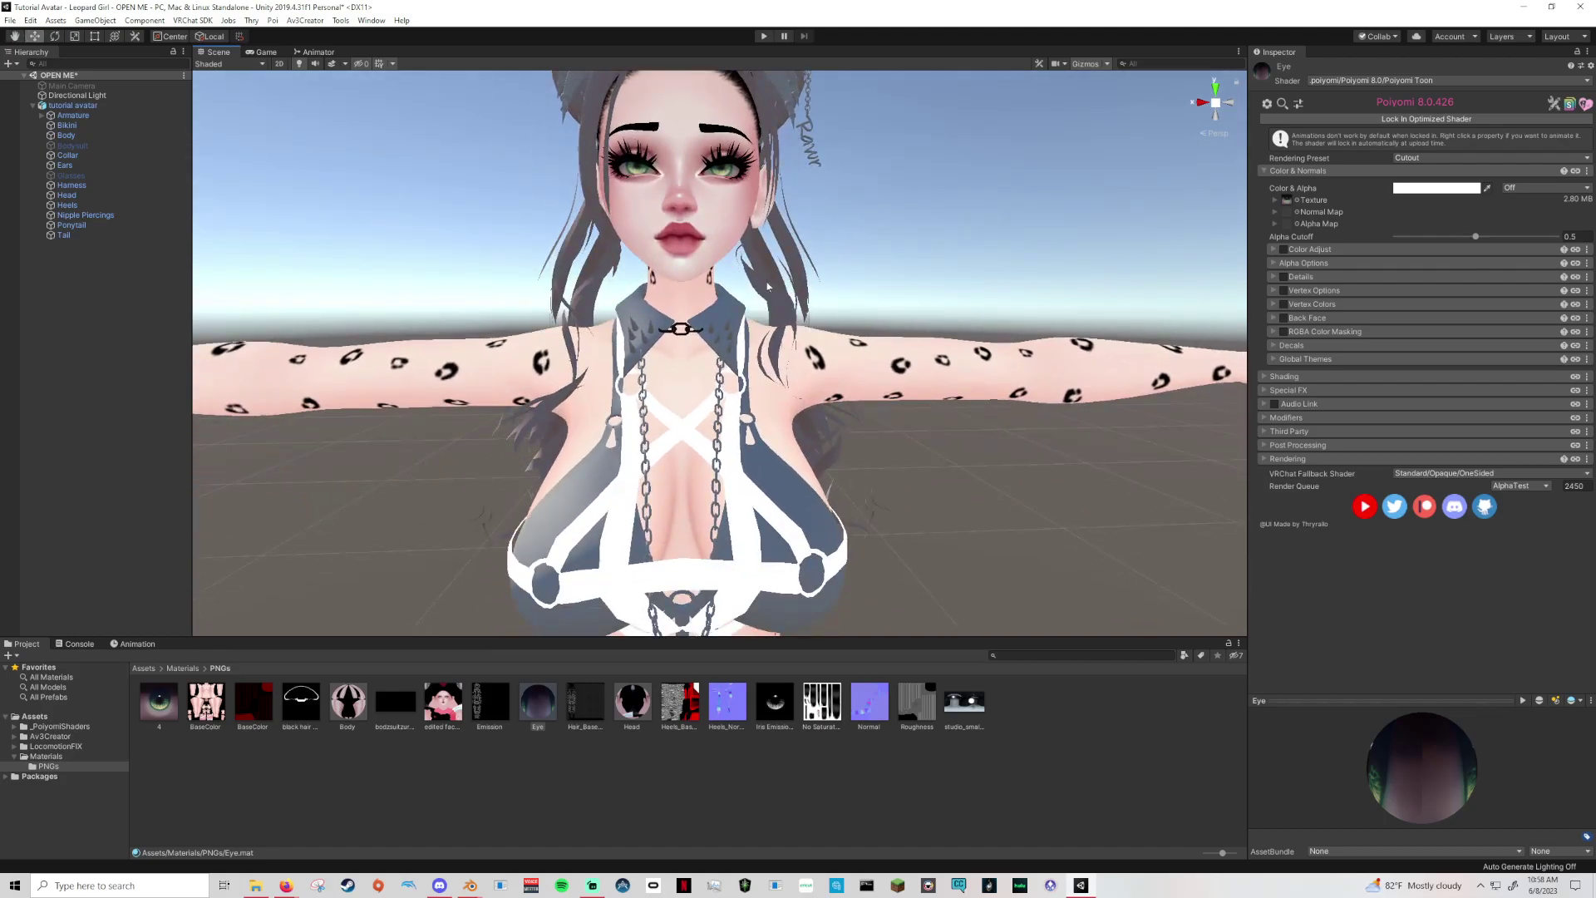
Duplicate the Eye material and rename the copy Hair.
key(ctrl+d)
right_click(544, 702)
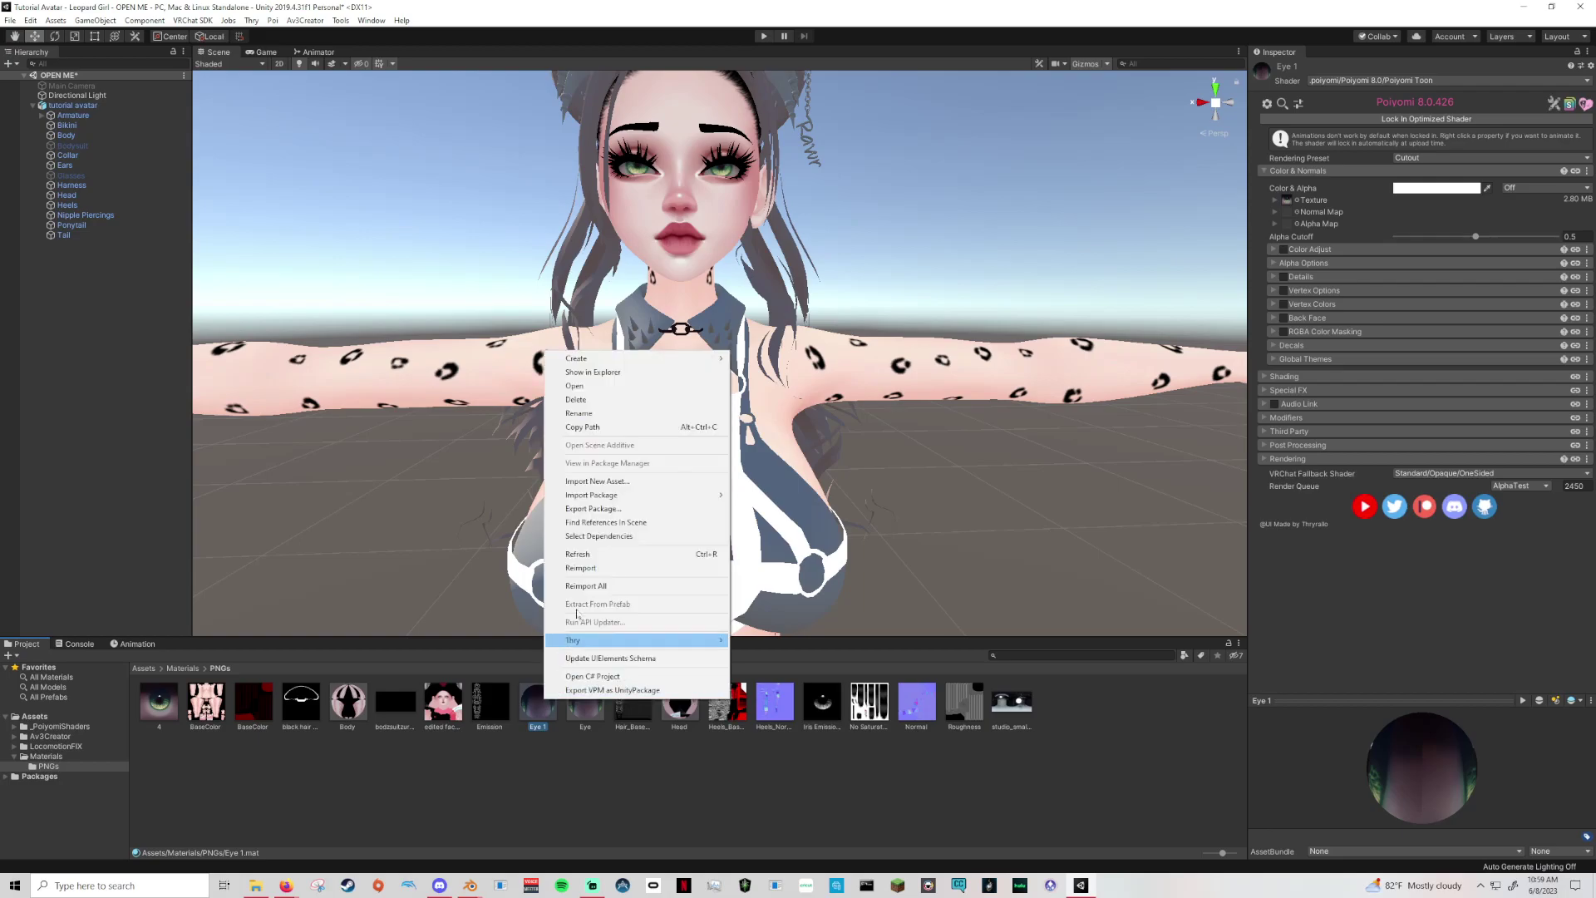
click(578, 413)
text(Hair)
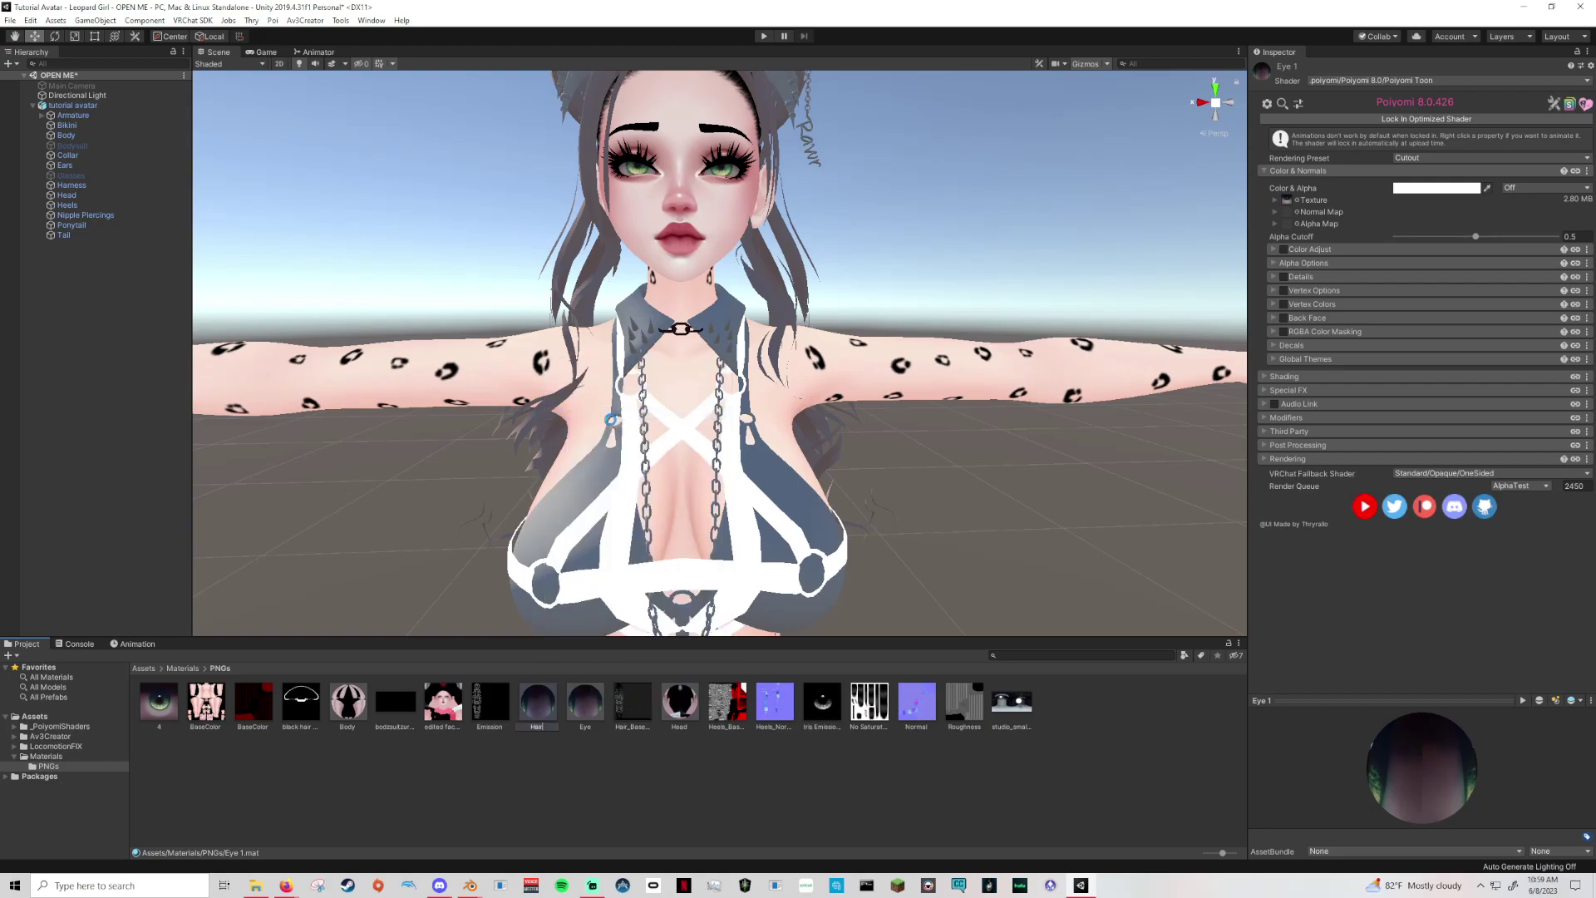
key(Return)
Assign the black-and-white No Saturation image as the Hair material's texture and set its rendering preset to Opaque.
drag(900, 639, 1287, 200)
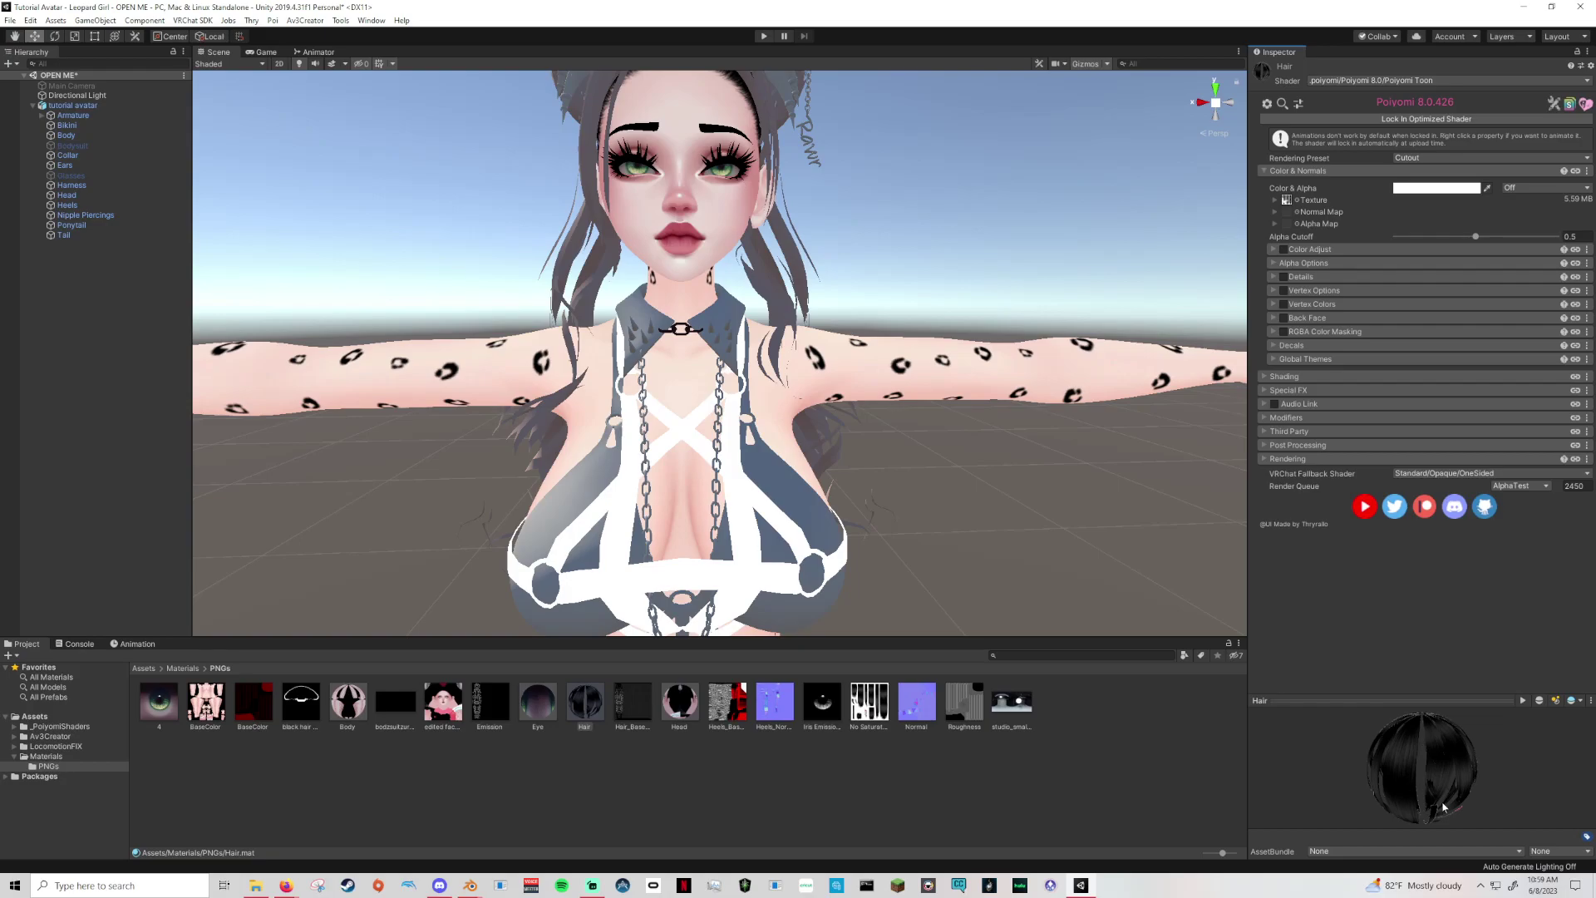
click(1408, 158)
click(1420, 172)
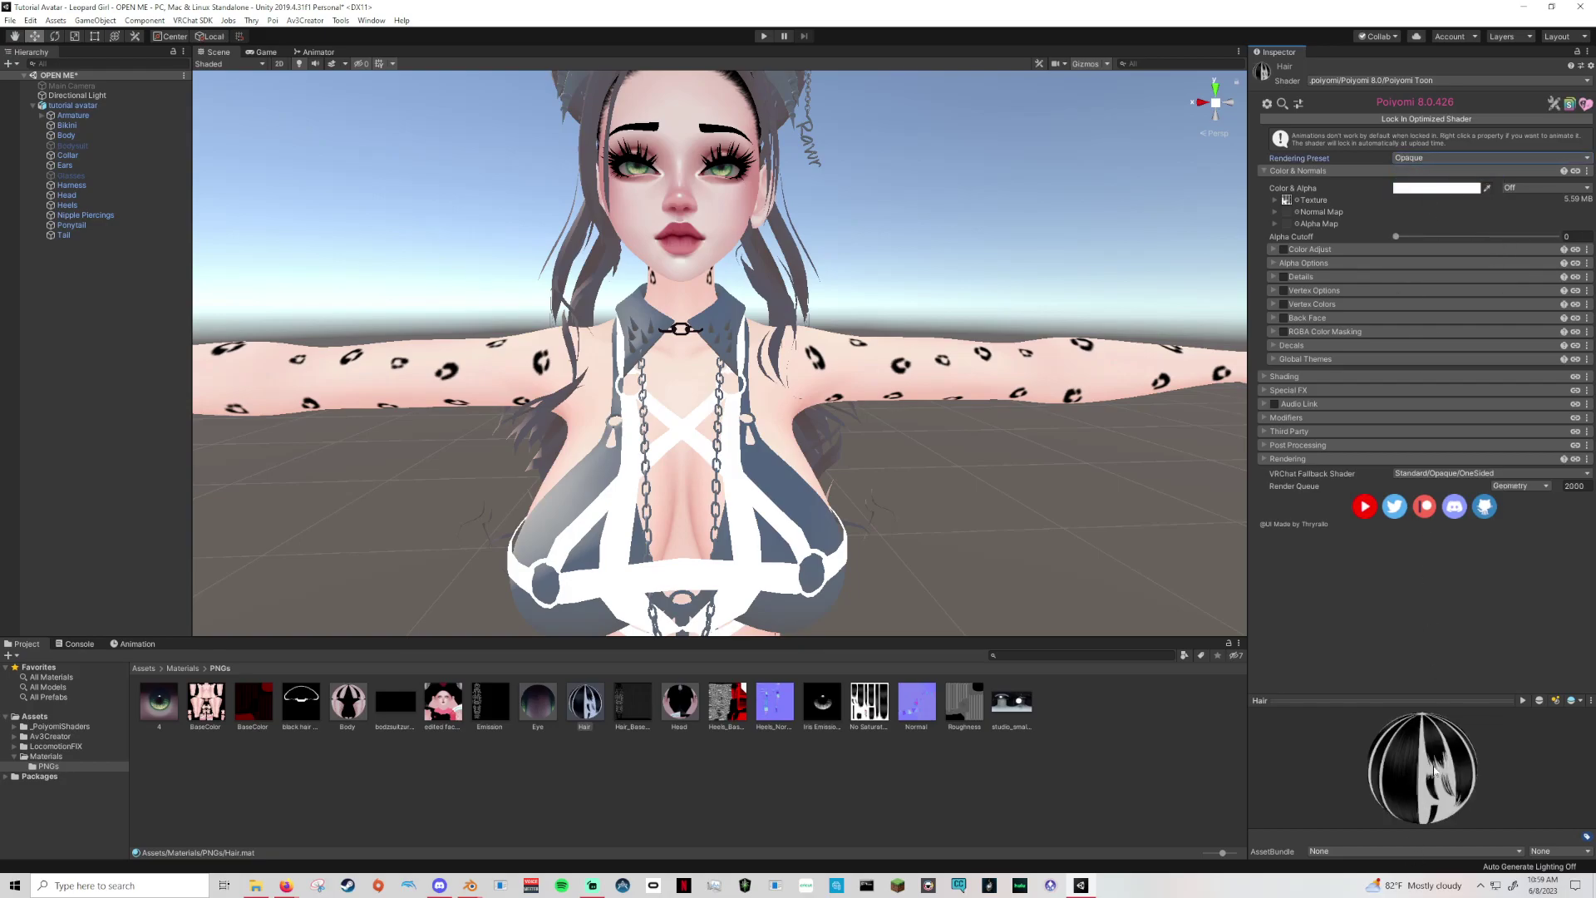
Apply the Hair material to the avatar's hair and inspect the strand ends up close.
drag(585, 703, 813, 268)
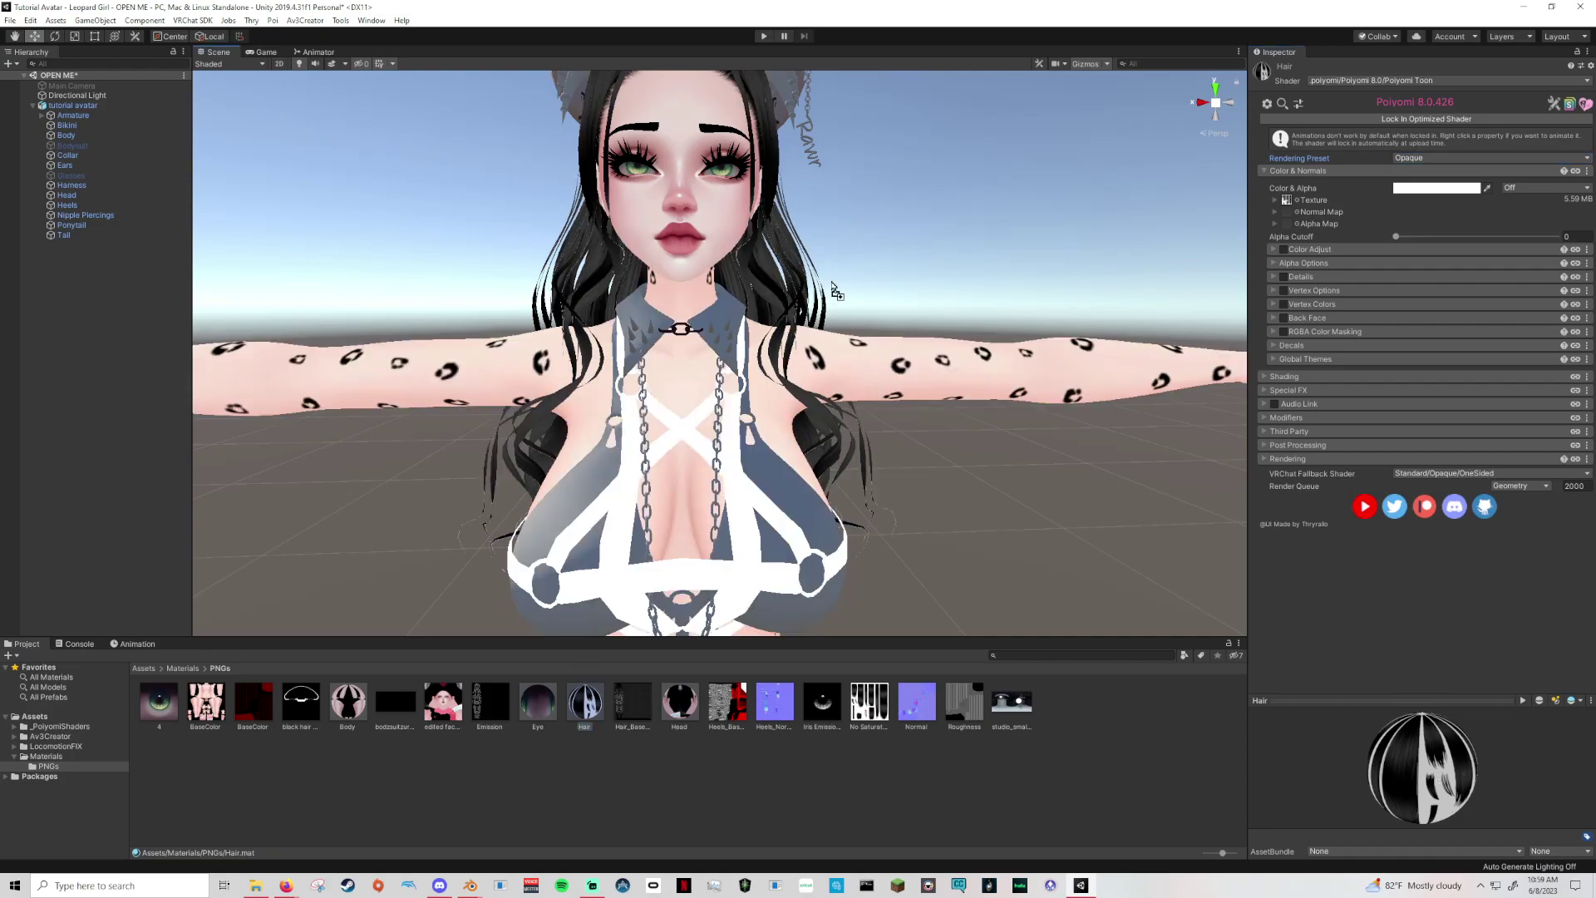
middle_drag(933, 485, 876, 407)
right_drag(876, 407, 748, 445)
middle_drag(1064, 453, 923, 449)
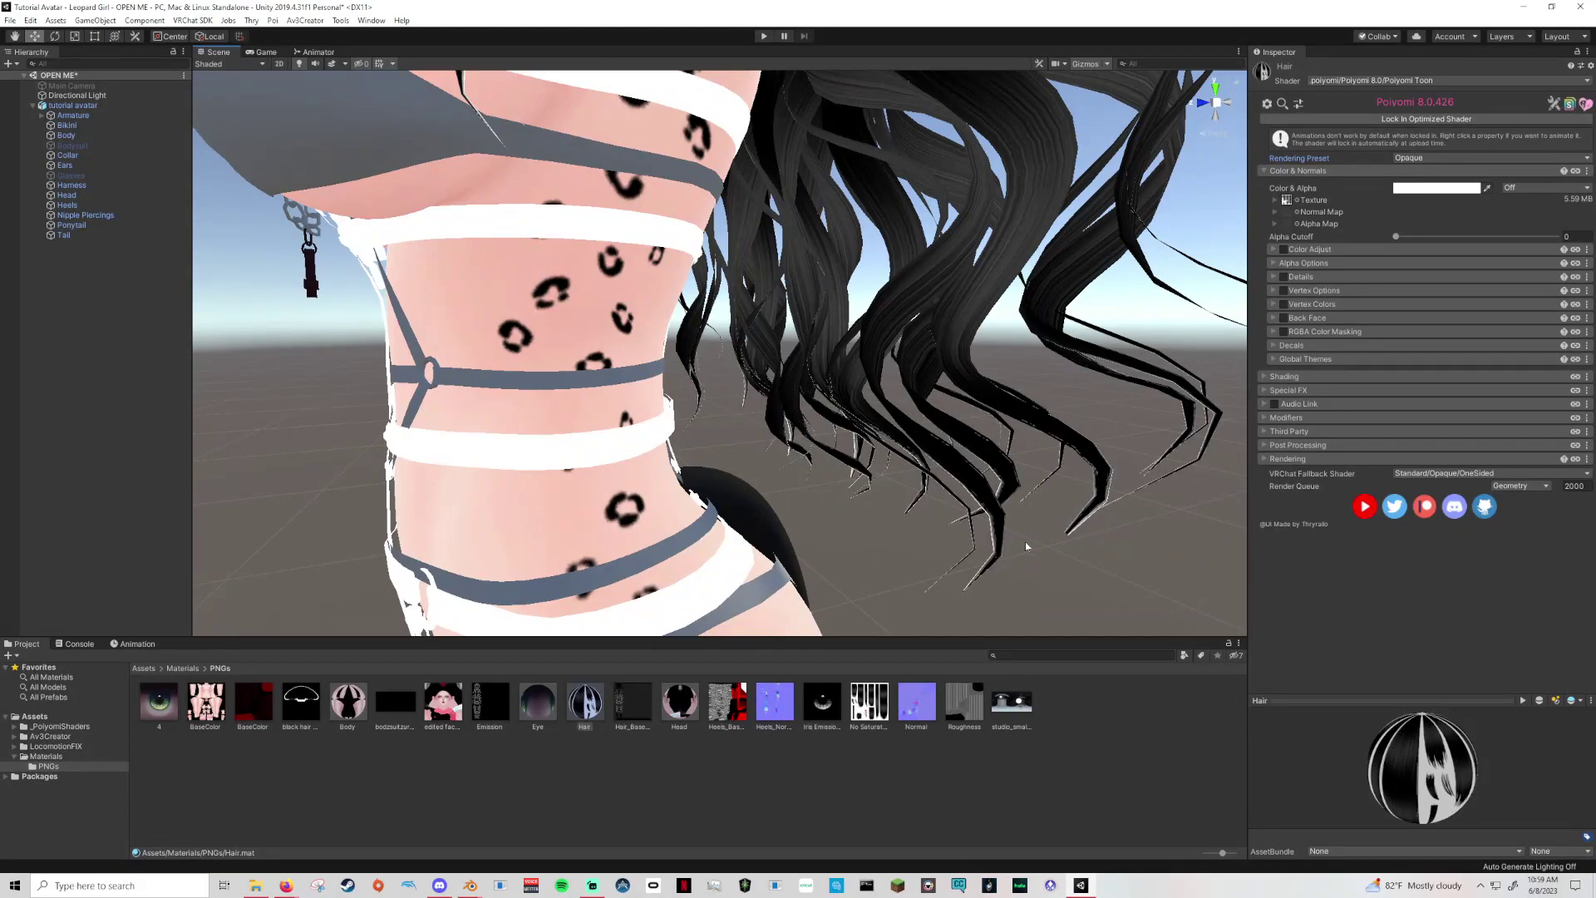
middle_drag(1089, 478, 1067, 479)
scroll(1067, 480, up, 4)
scroll(1067, 477, down, 5)
middle_drag(814, 486, 890, 488)
scroll(890, 488, up, 2)
middle_drag(1072, 492, 979, 488)
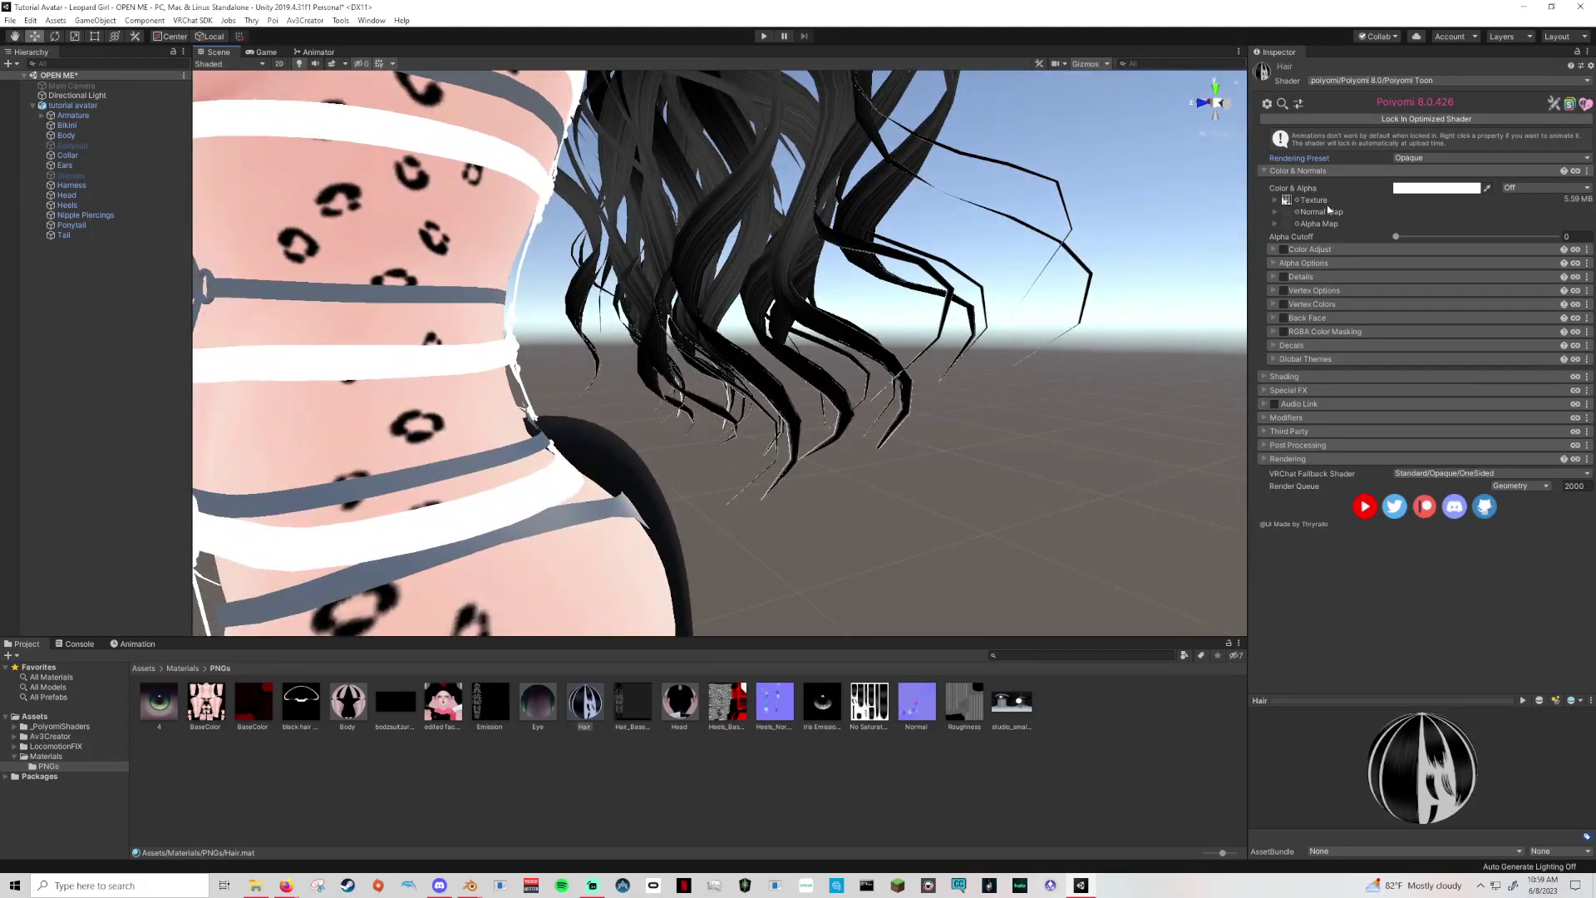
Switch to Blender, select the ponytail and check its material's blend mode and alpha settings.
click(1418, 162)
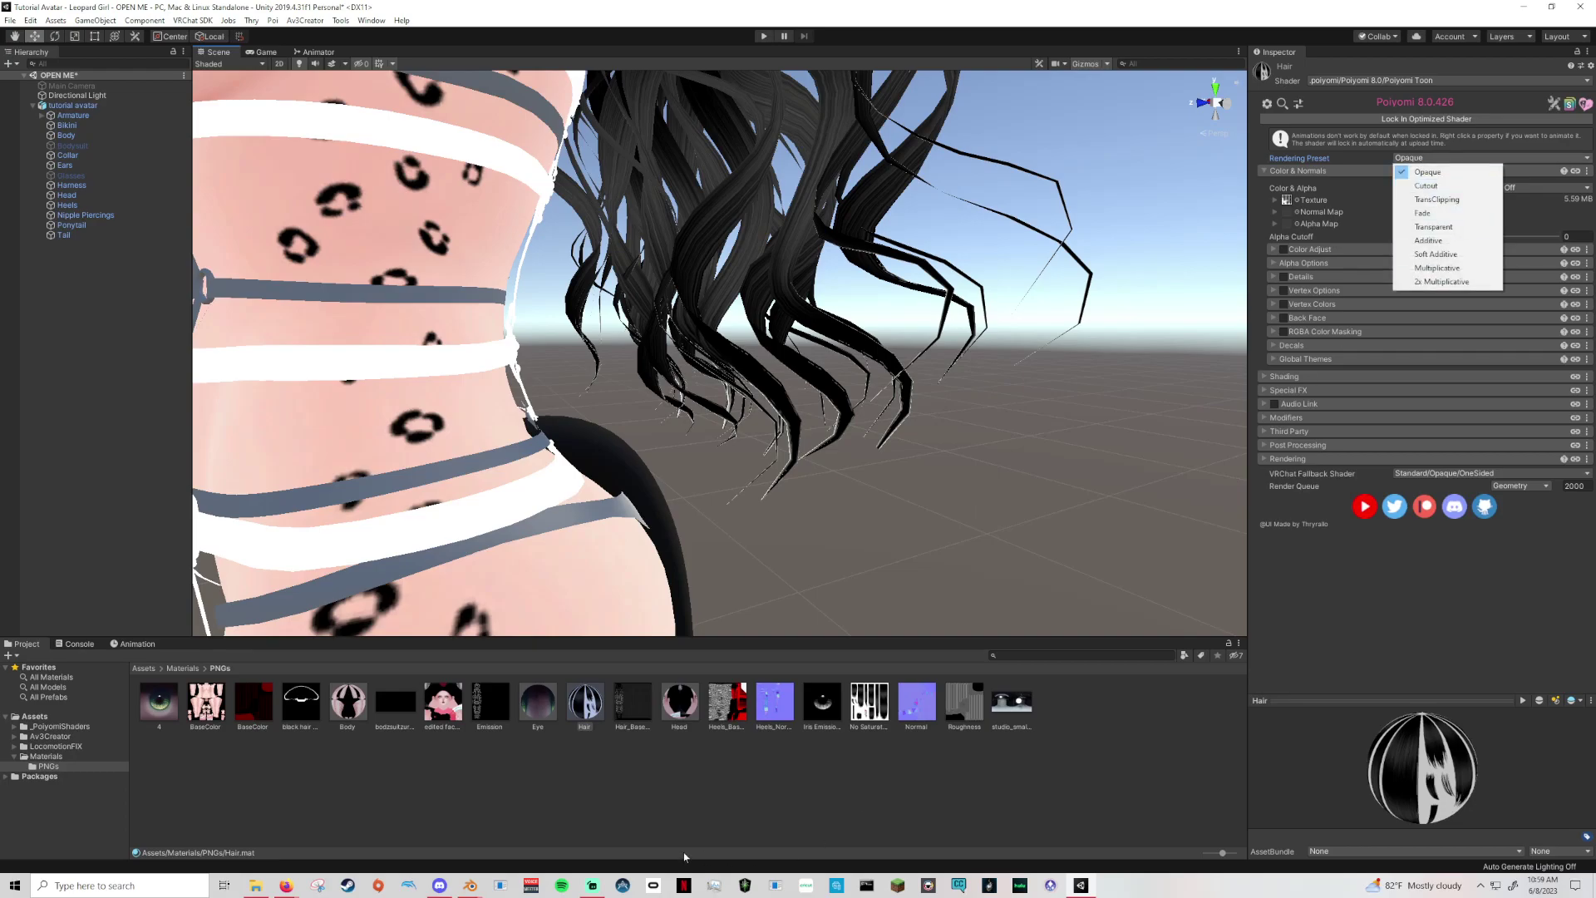
click(532, 823)
scroll(1442, 705, down, 4)
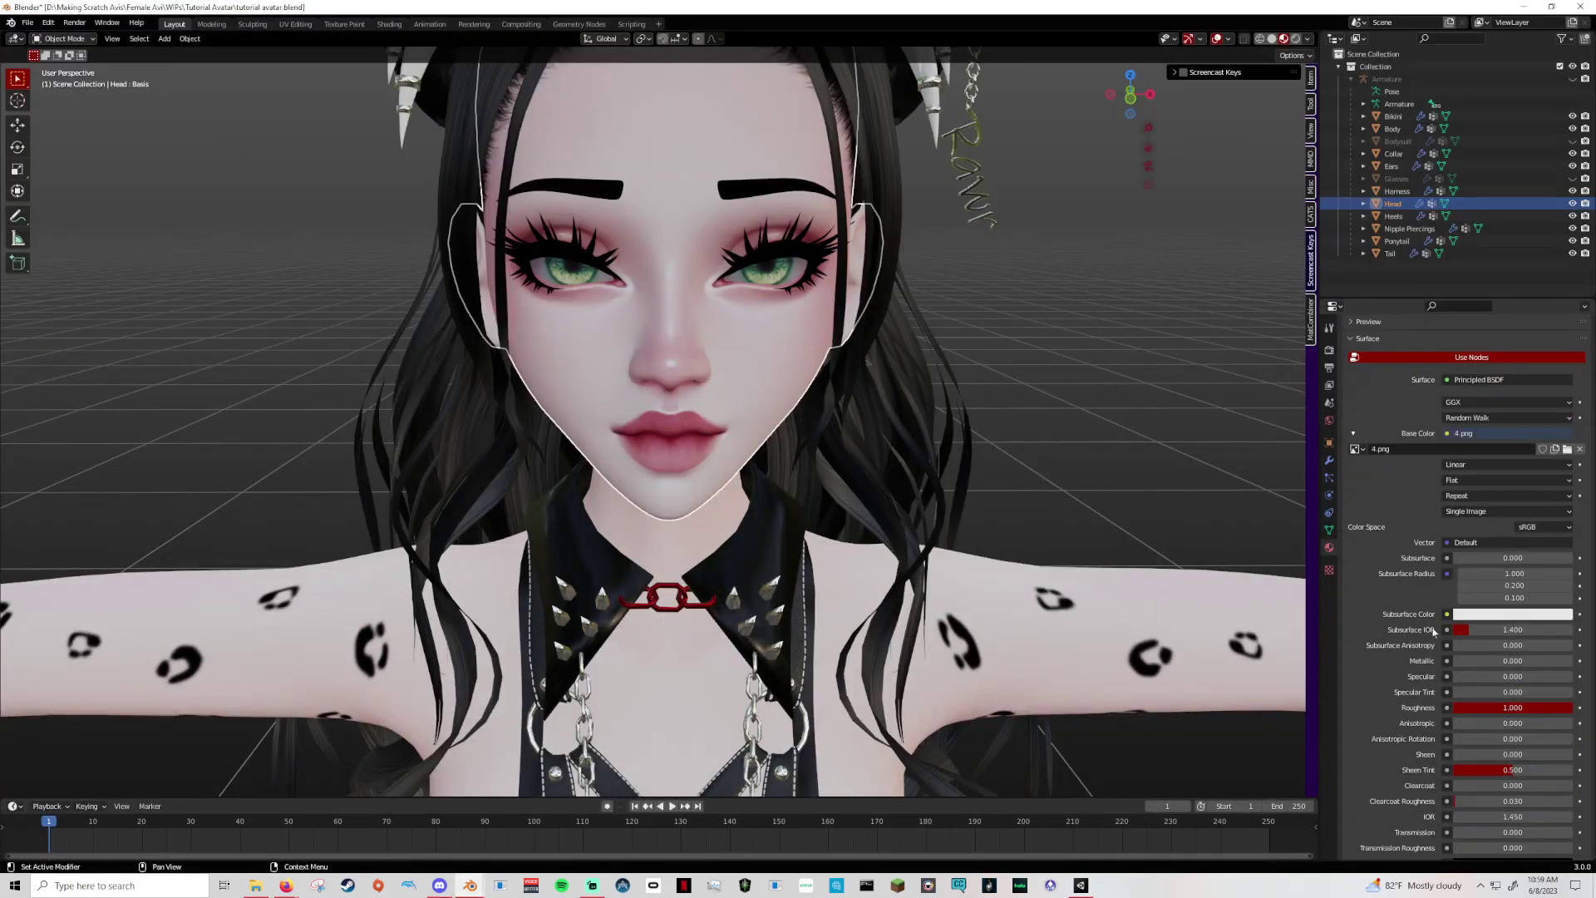
scroll(1442, 705, down, 3)
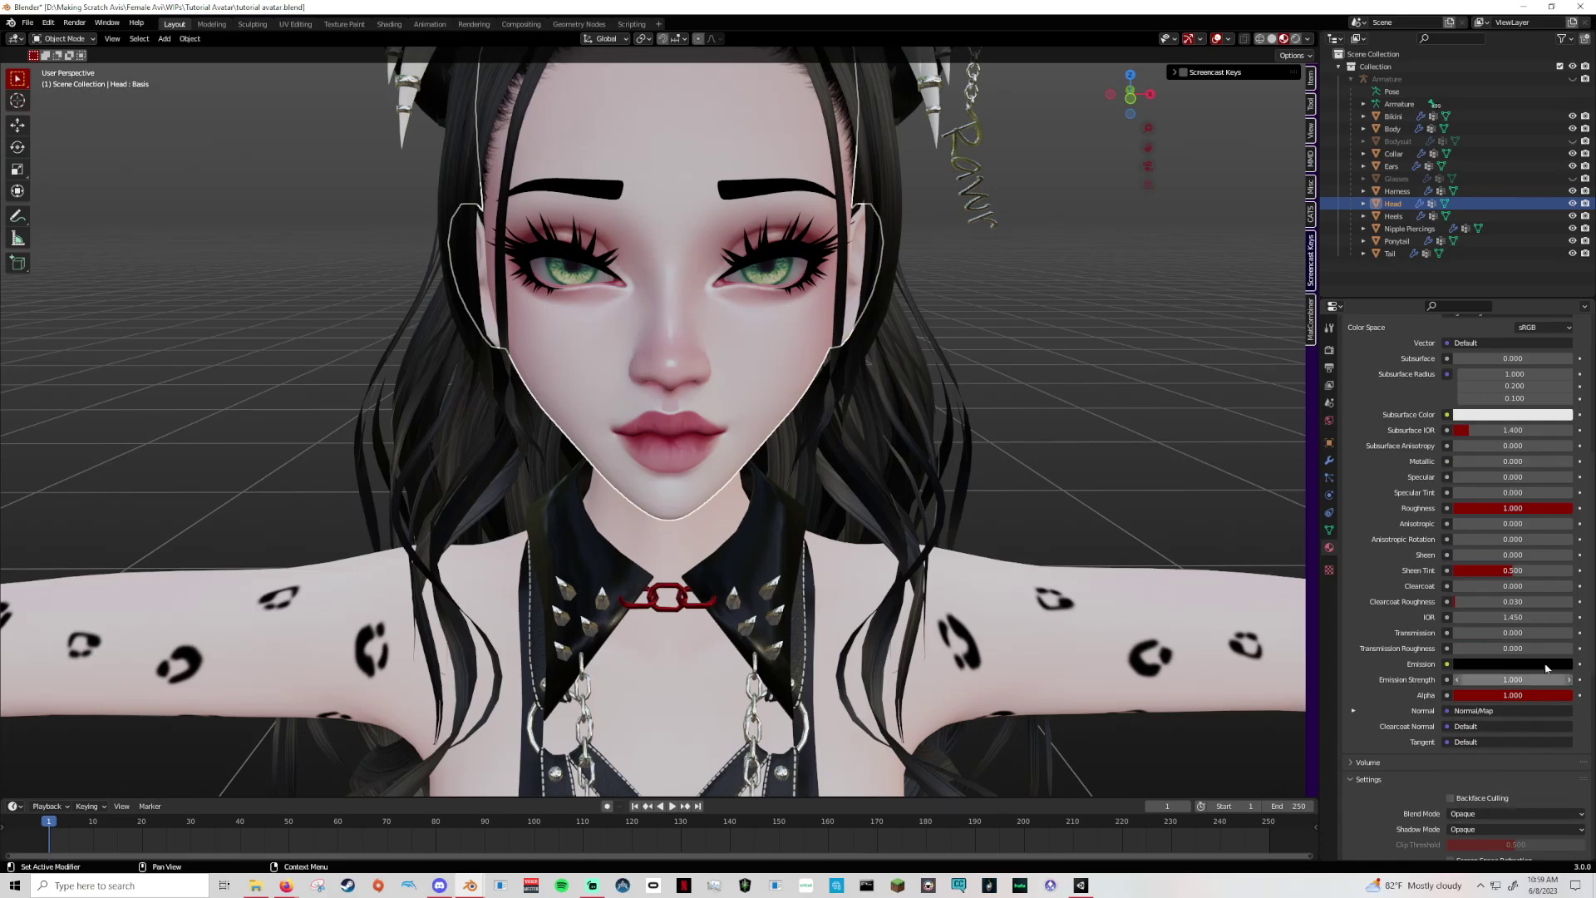
click(908, 479)
click(1510, 814)
click(1479, 784)
middle_drag(1260, 686, 1148, 629)
scroll(1147, 633, down, 4)
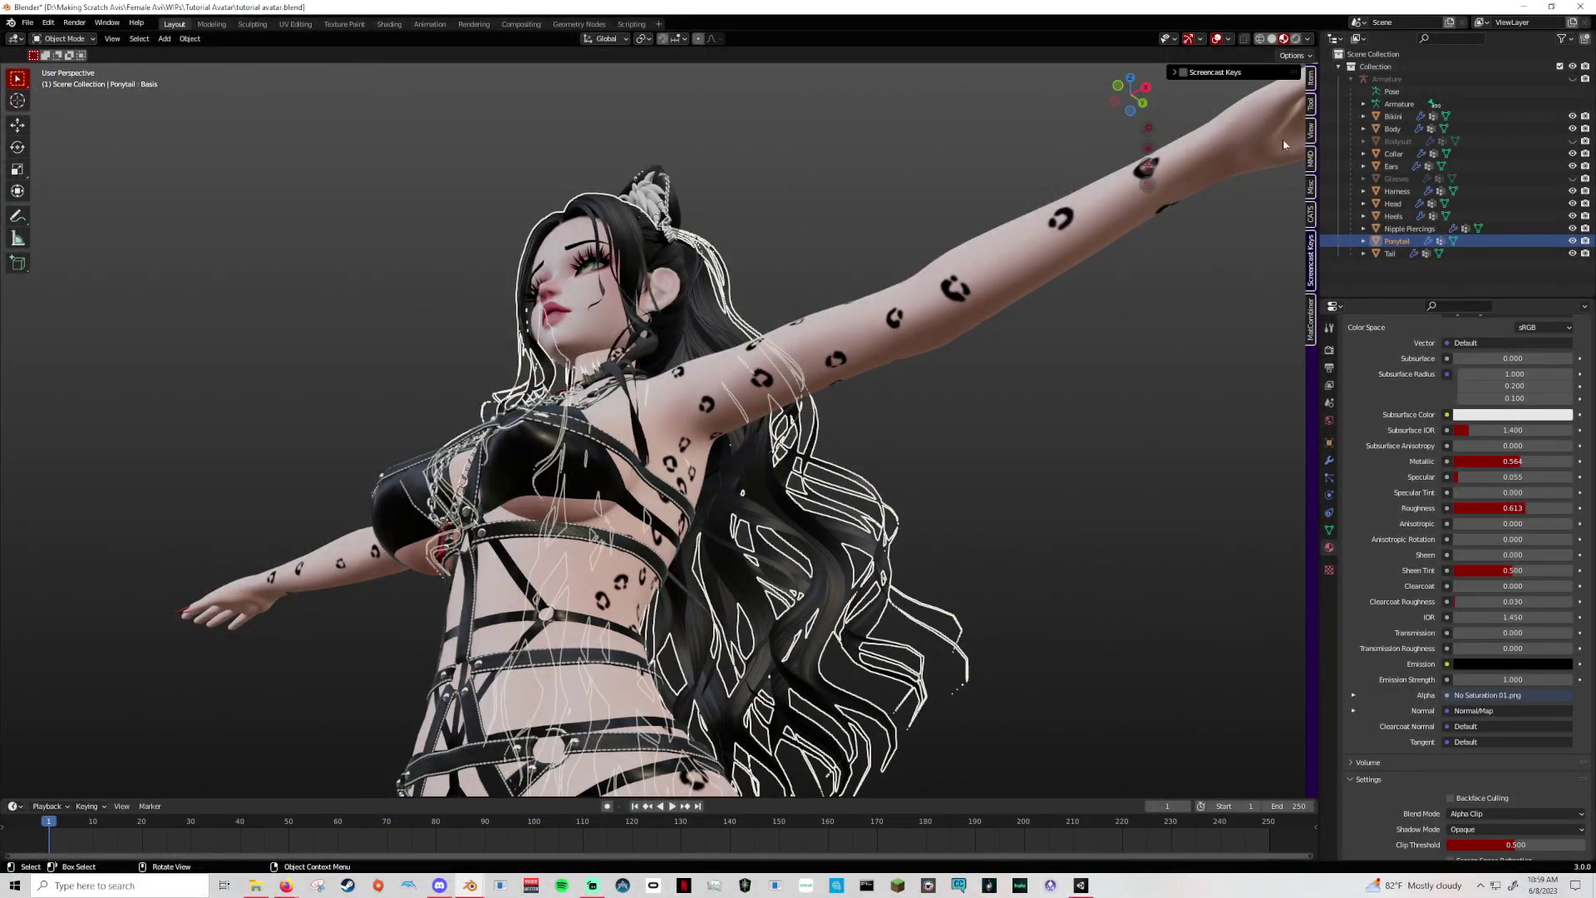
Return to Unity and set the Hair material's rendering preset to Cutout.
click(1524, 7)
click(1420, 156)
click(1420, 181)
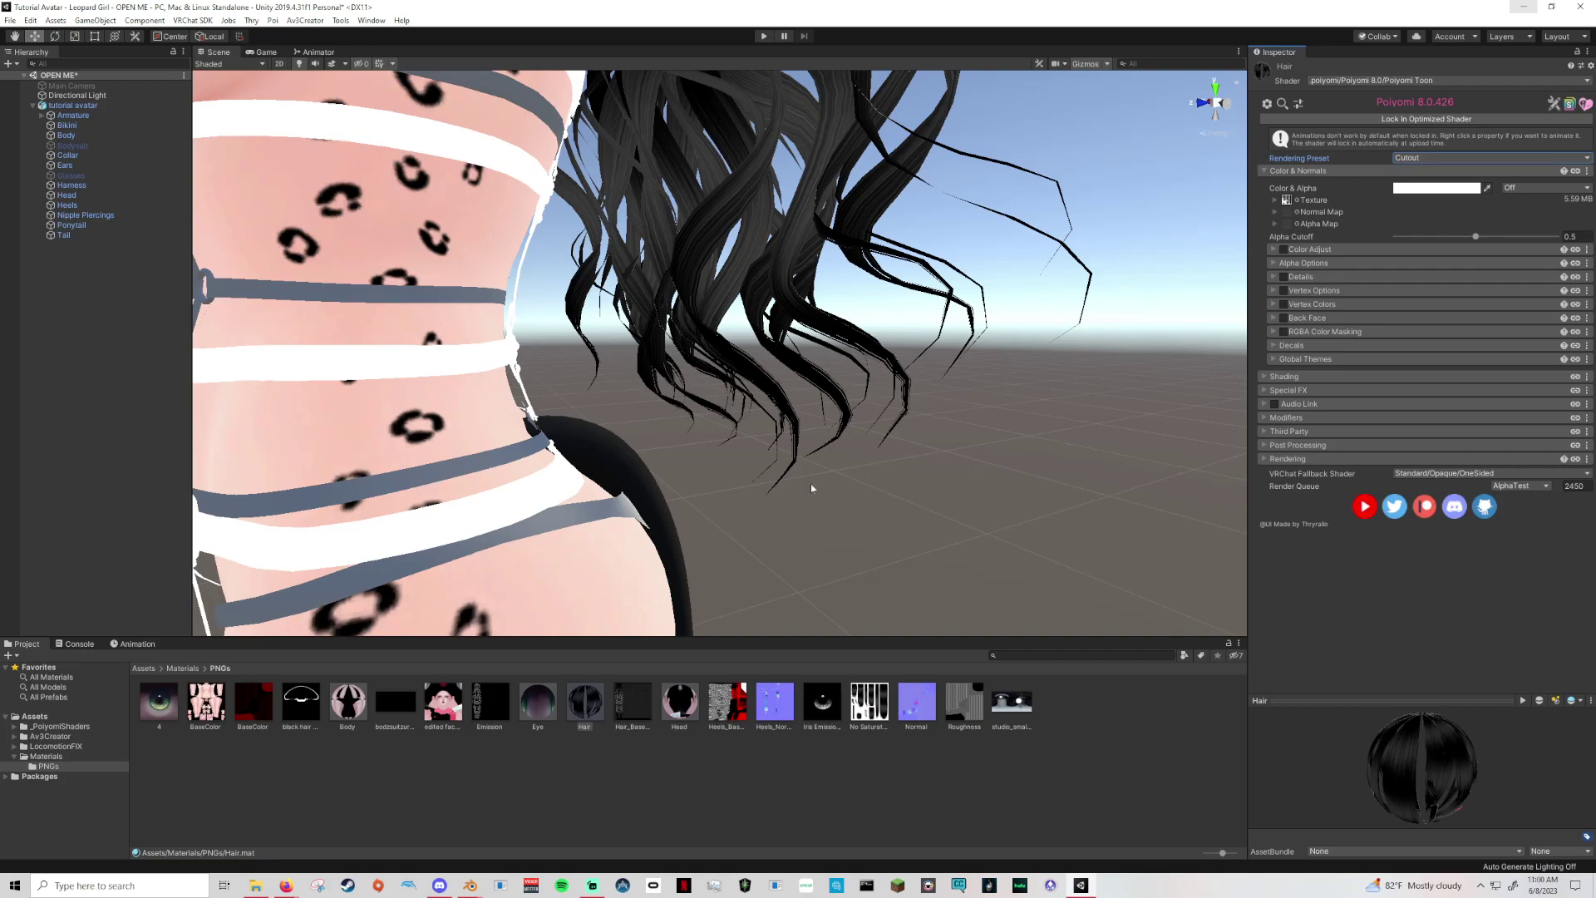
Examine the hair and the skin tone match between face and body from several angles and distances.
scroll(790, 482, down, 6)
alt+drag(784, 482, 1101, 440)
middle_drag(1102, 432, 929, 443)
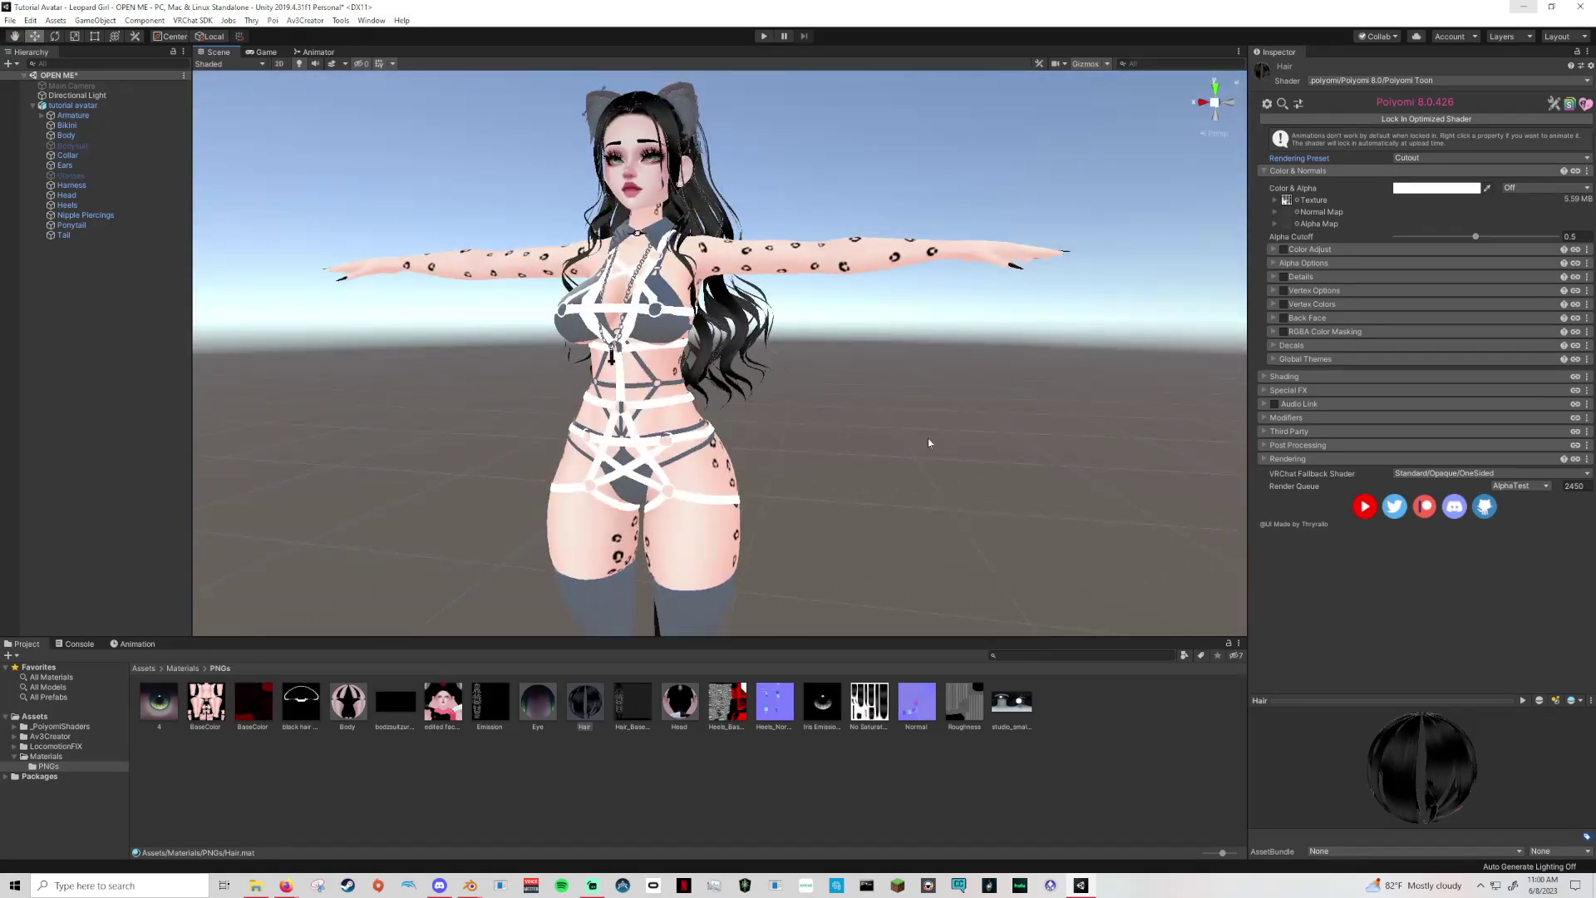
scroll(929, 443, up, 5)
scroll(958, 455, down, 5)
alt+drag(916, 453, 952, 453)
scroll(953, 453, up, 6)
middle_drag(952, 453, 1007, 455)
scroll(1006, 455, down, 8)
mouse_move(939, 449)
alt+mouse_down()
mouse_move(897, 446)
mouse_move(922, 466)
alt+mouse_up()
middle_drag(923, 466, 984, 526)
alt+drag(984, 526, 1080, 483)
scroll(968, 497, up, 6)
scroll(967, 497, down, 6)
scroll(962, 474, up, 4)
right_drag(1079, 484, 948, 465)
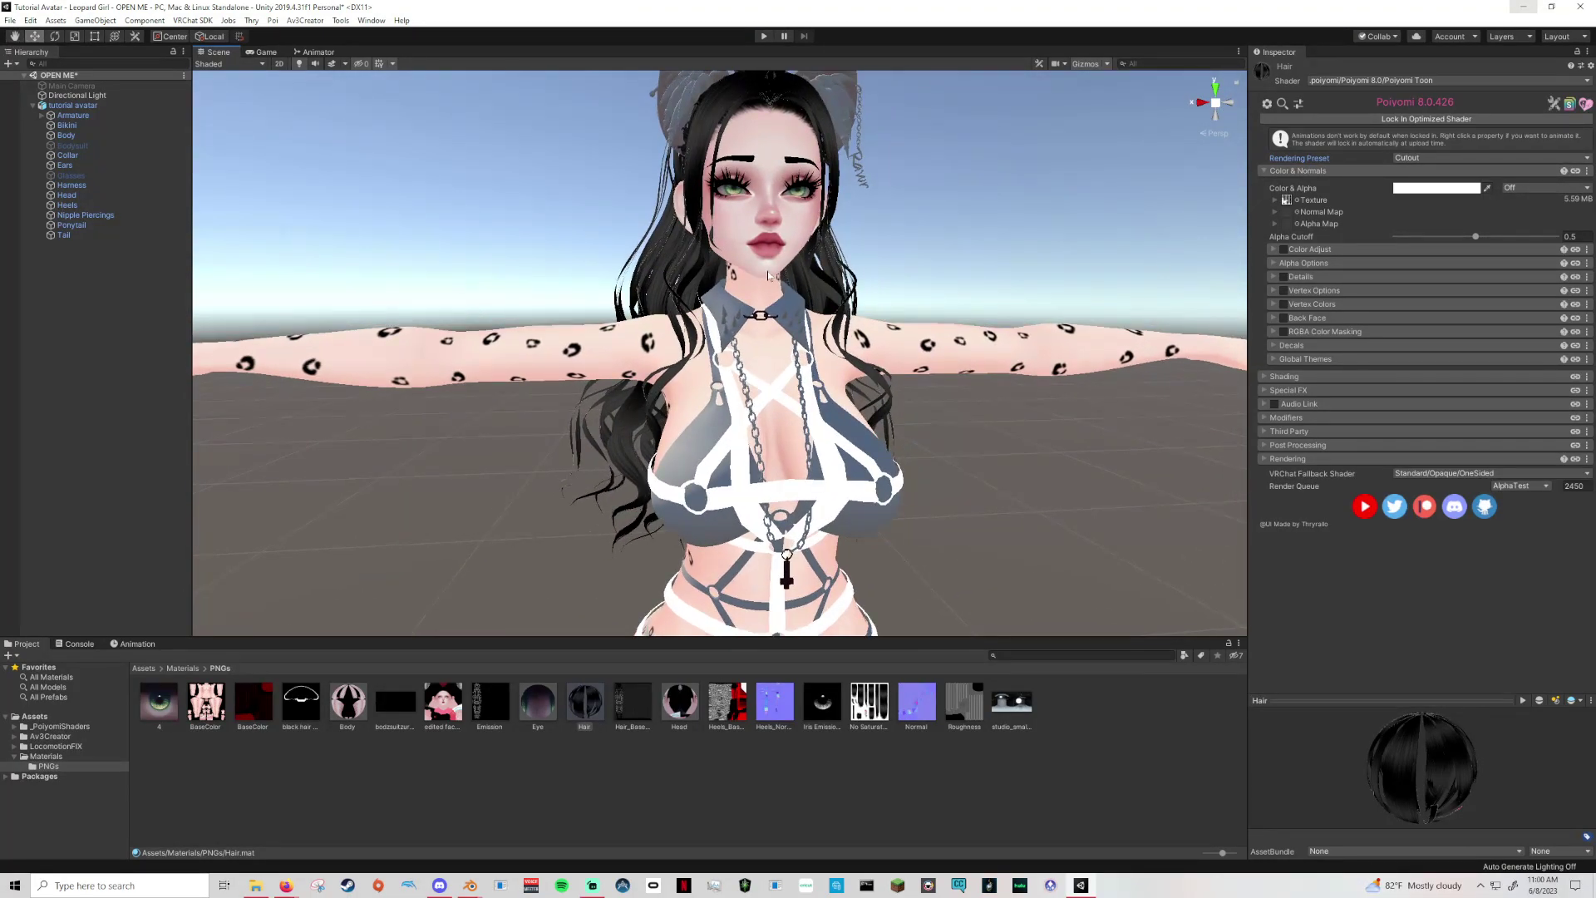
right_drag(632, 349, 782, 333)
middle_drag(665, 307, 864, 277)
mouse_move(864, 276)
right_down()
mouse_move(816, 277)
mouse_move(865, 308)
right_up()
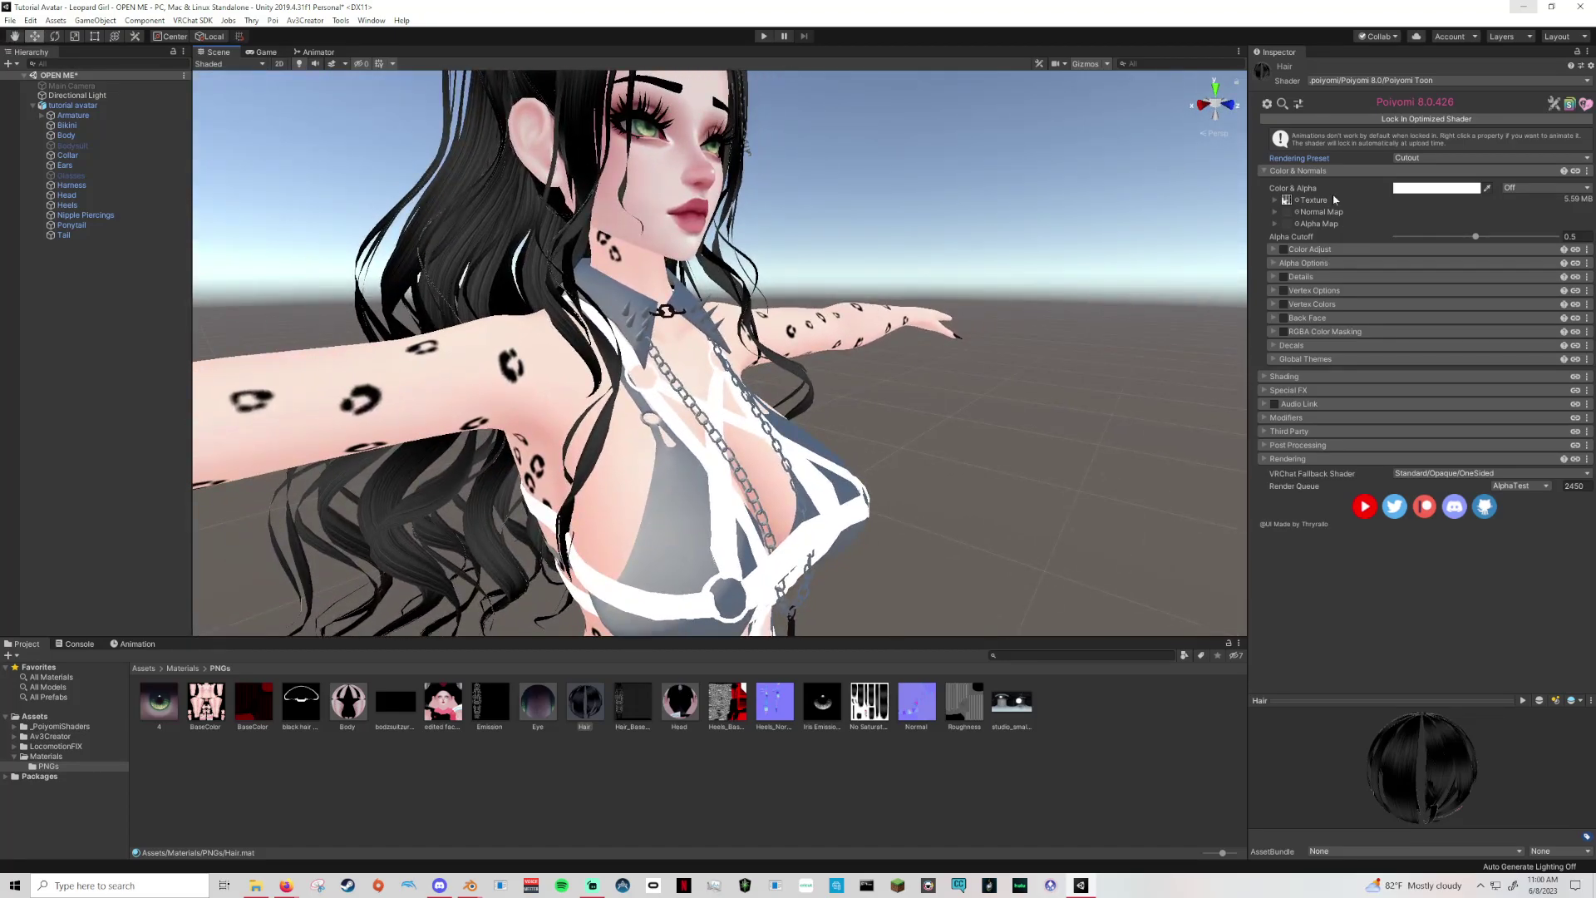
right_drag(635, 266, 806, 295)
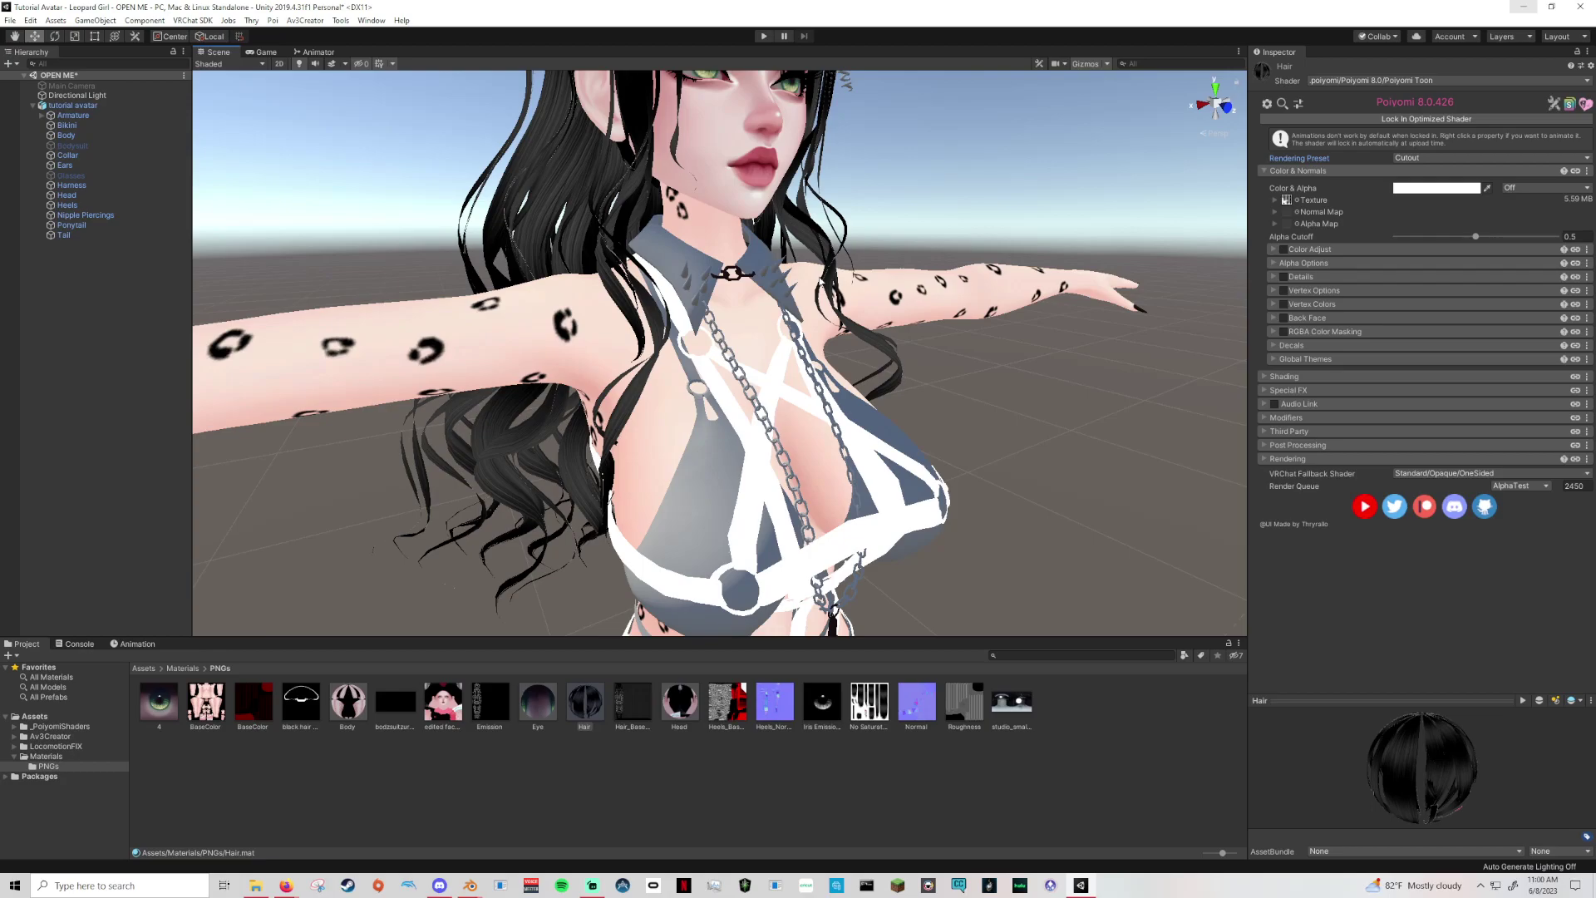
Select the avatar's body, enable Color Adjust on the Body material and expand its settings.
click(710, 243)
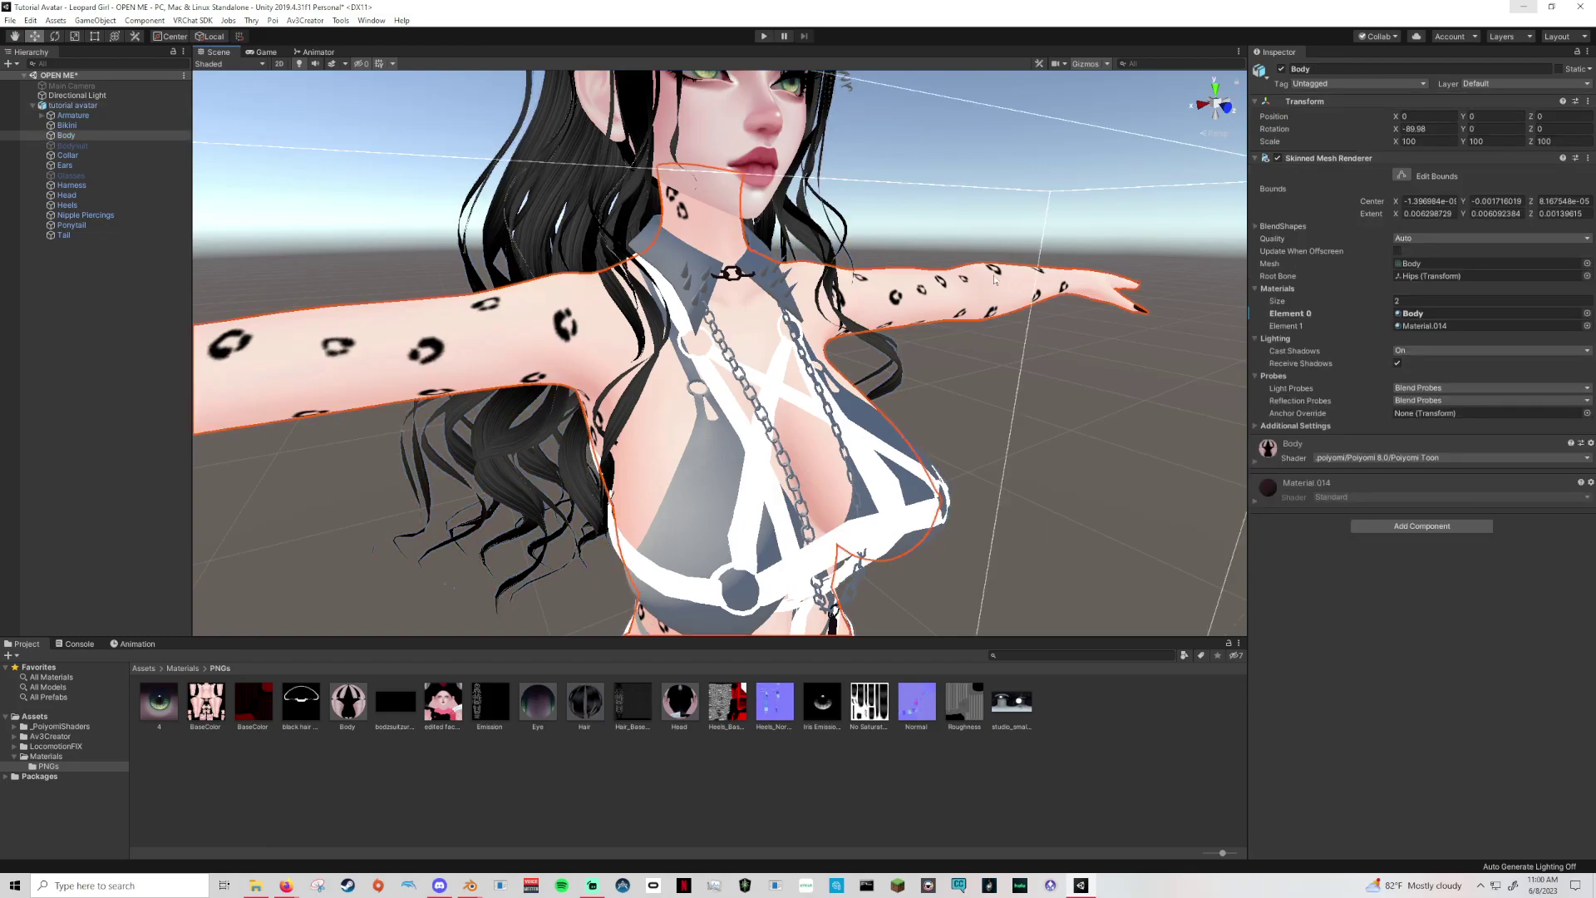
click(1277, 463)
scroll(1357, 408, down, 2)
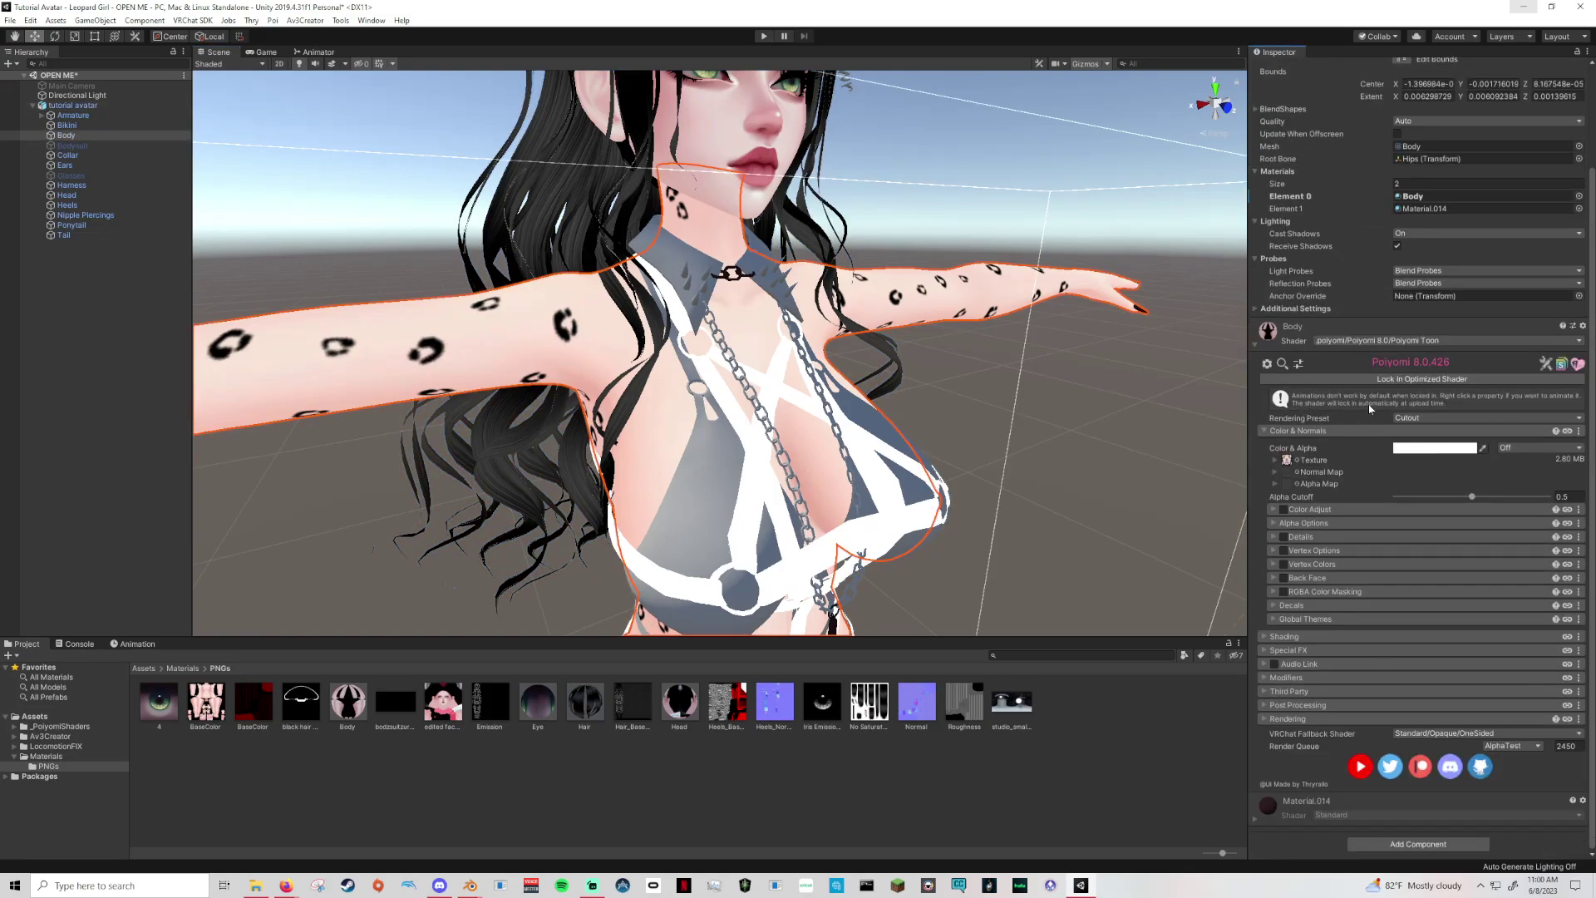
click(1283, 510)
click(1275, 511)
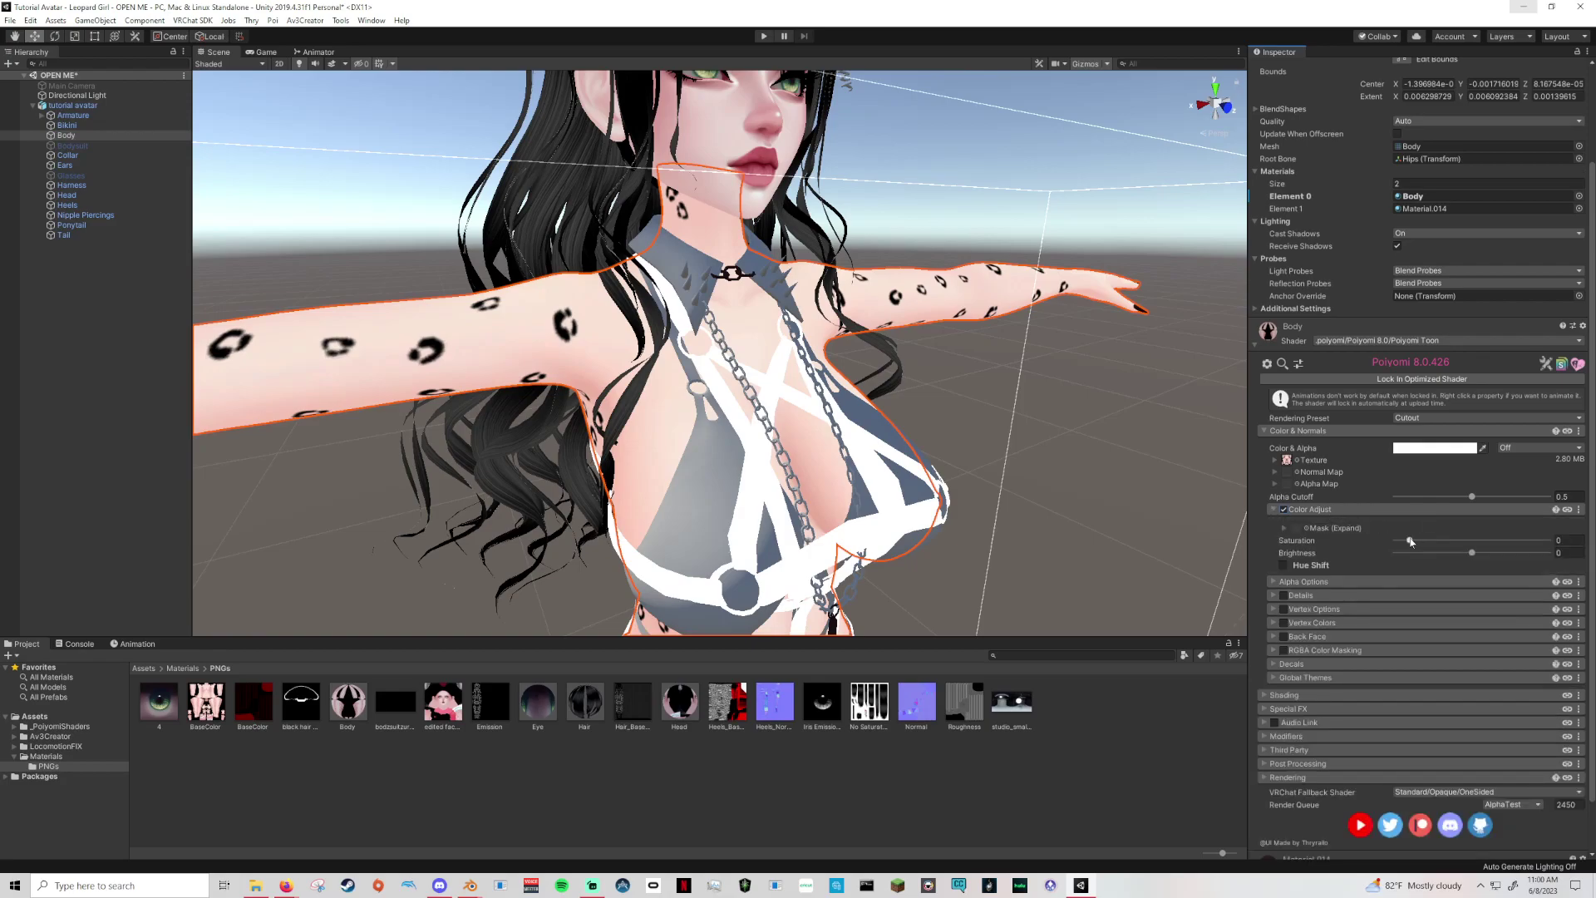
Try a different saturation on the Body material and undo the change.
mouse_move(1411, 541)
mouse_down()
mouse_move(1480, 553)
mouse_move(1409, 540)
mouse_move(1429, 540)
mouse_up()
key(ctrl+z)
key(ctrl+z)
key(ctrl+z)
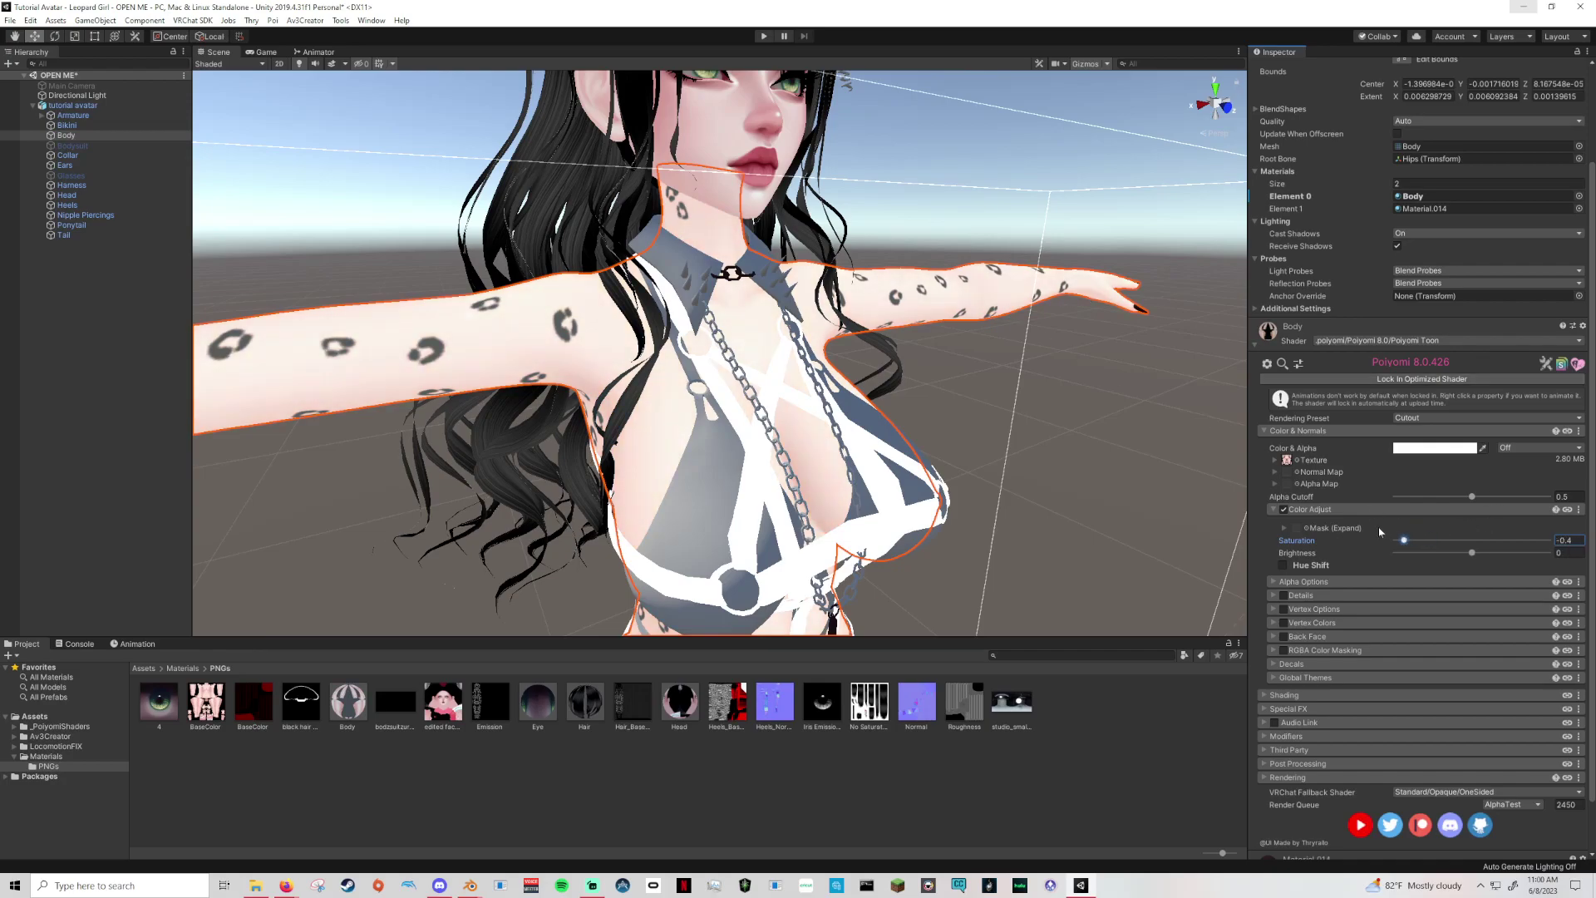
Try Color Adjust on the Head material with a lower brightness, and turn Color Adjust back off.
click(758, 218)
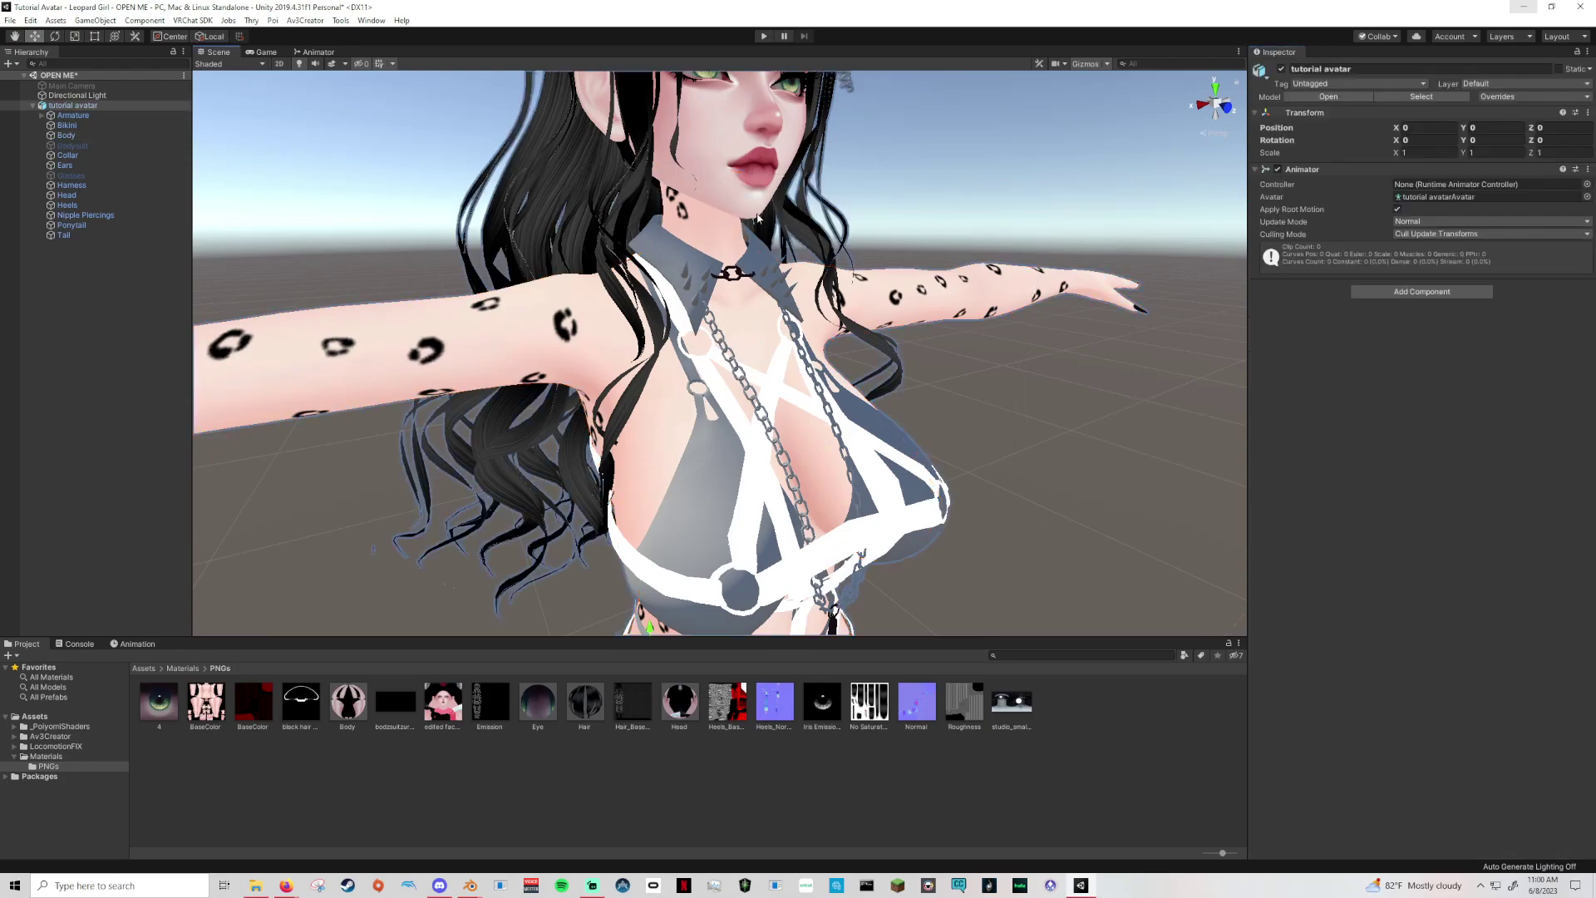
click(1255, 462)
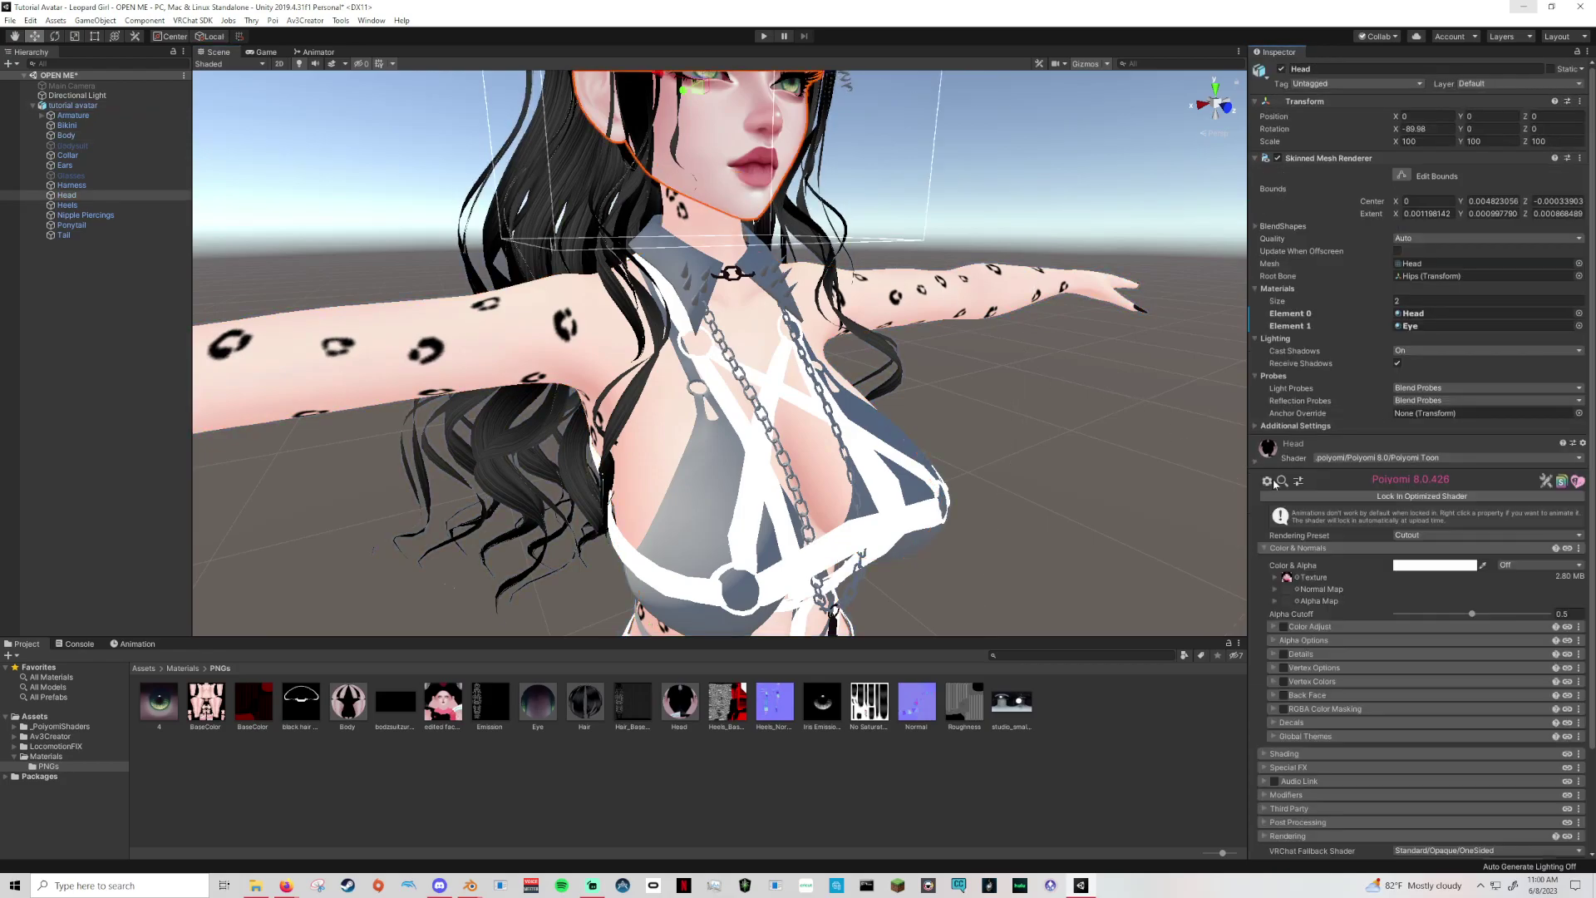
click(1283, 626)
click(1356, 625)
scroll(1396, 615, down, 3)
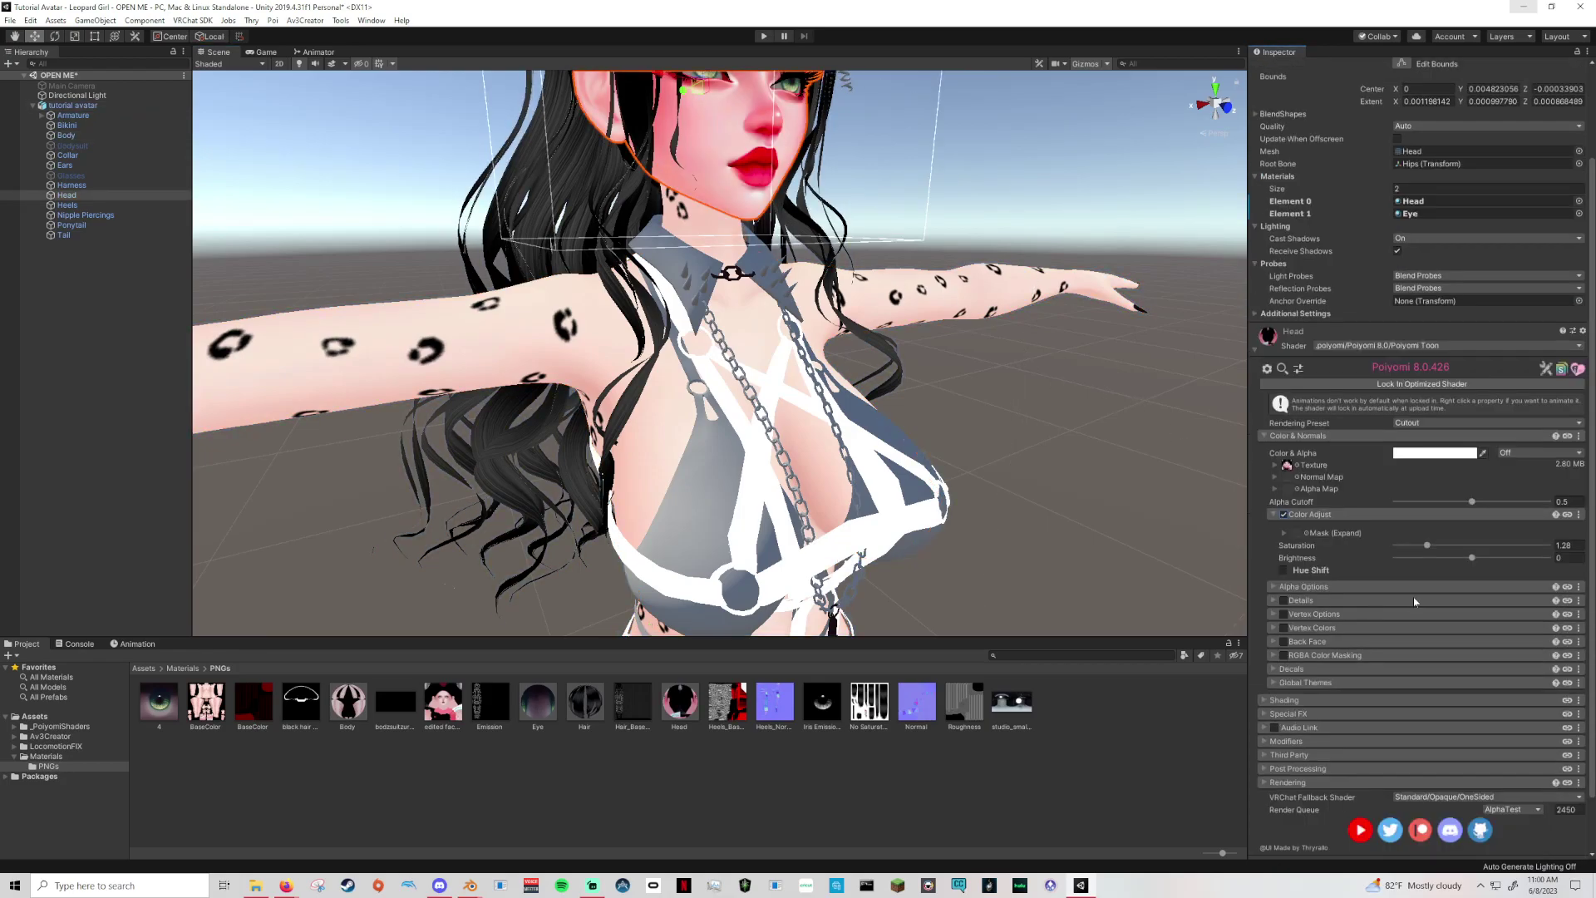
drag(1464, 559, 1414, 552)
click(1284, 515)
Lower the Body material's saturation to about -0.31 and brightness to about -0.047, and compare the skin with the face.
click(979, 308)
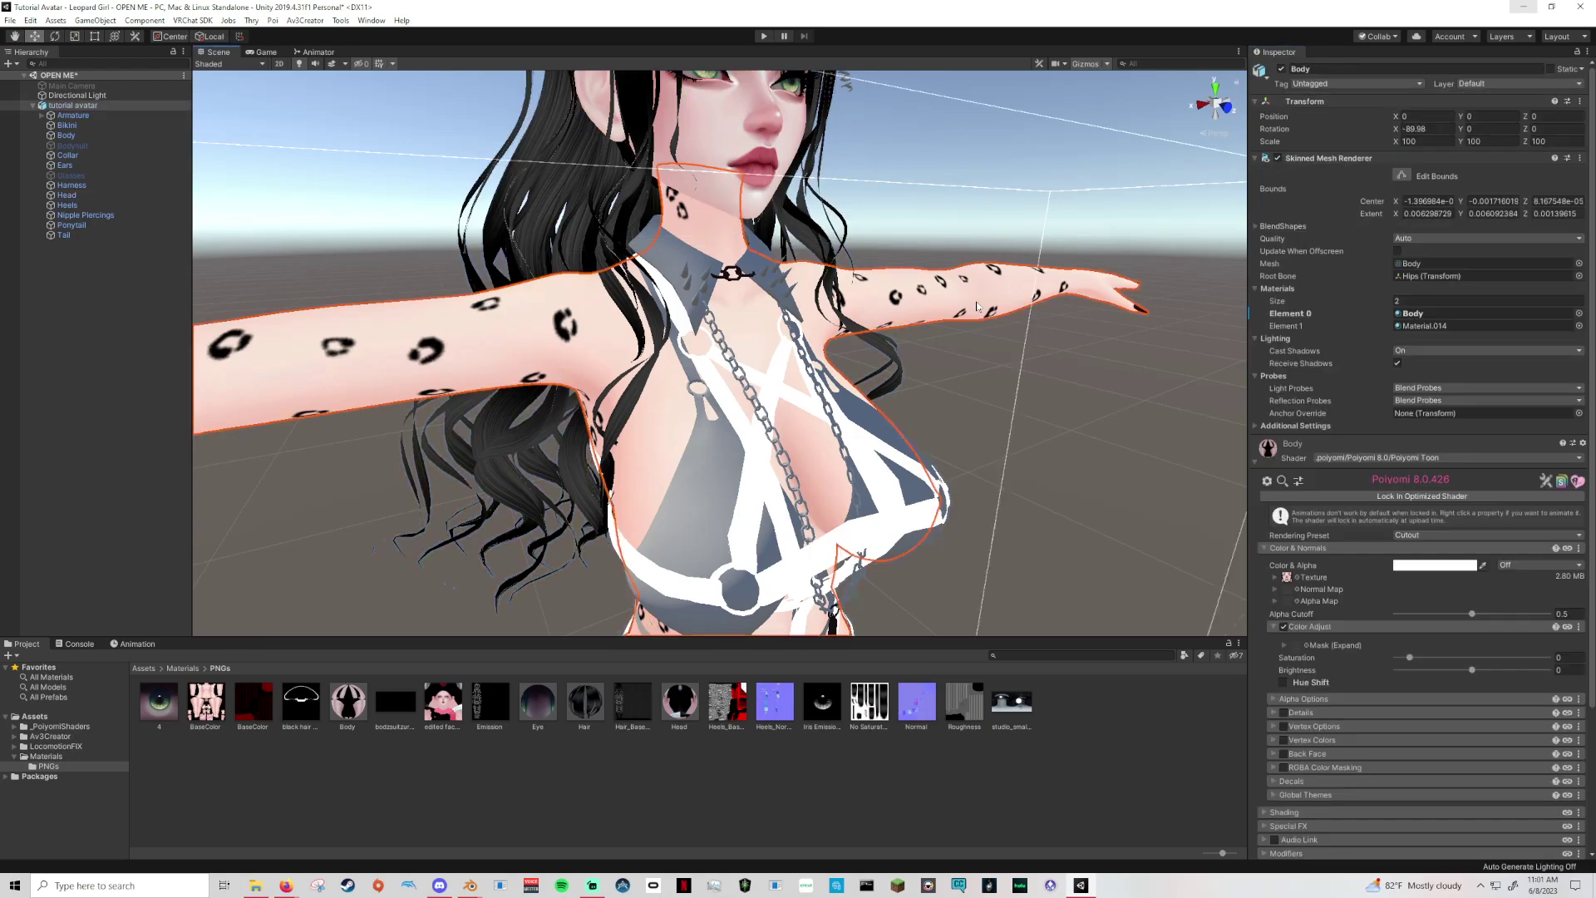
mouse_move(1407, 659)
mouse_down()
mouse_move(1474, 669)
mouse_move(1406, 662)
mouse_up()
click(1104, 539)
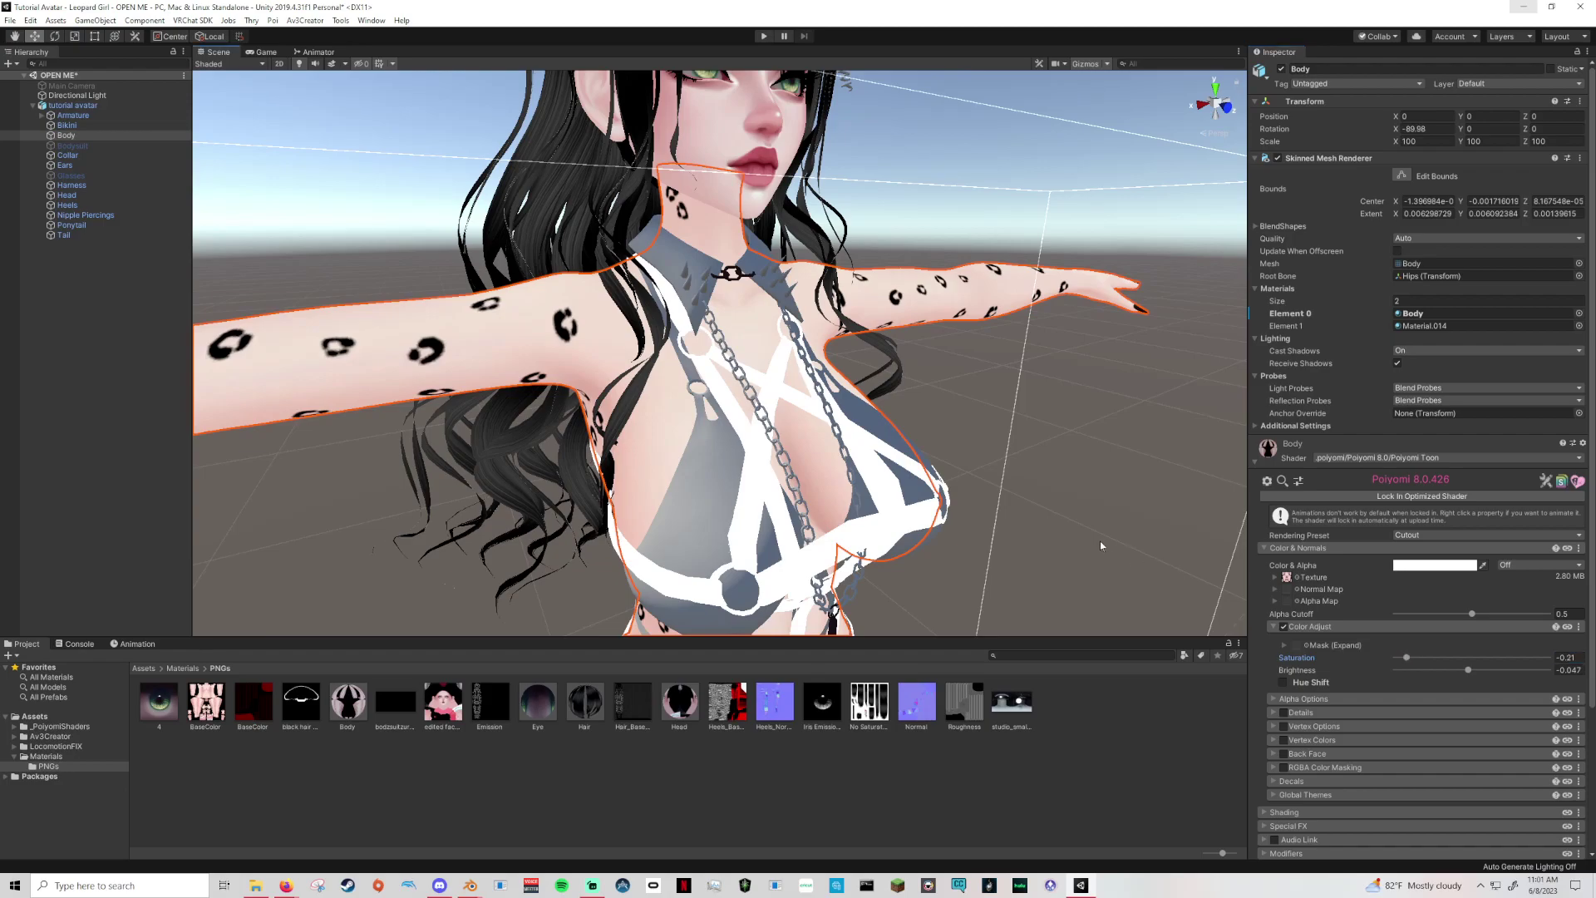
scroll(1073, 544, down, 5)
right_drag(1046, 547, 898, 526)
scroll(898, 526, up, 3)
middle_drag(1022, 566, 840, 503)
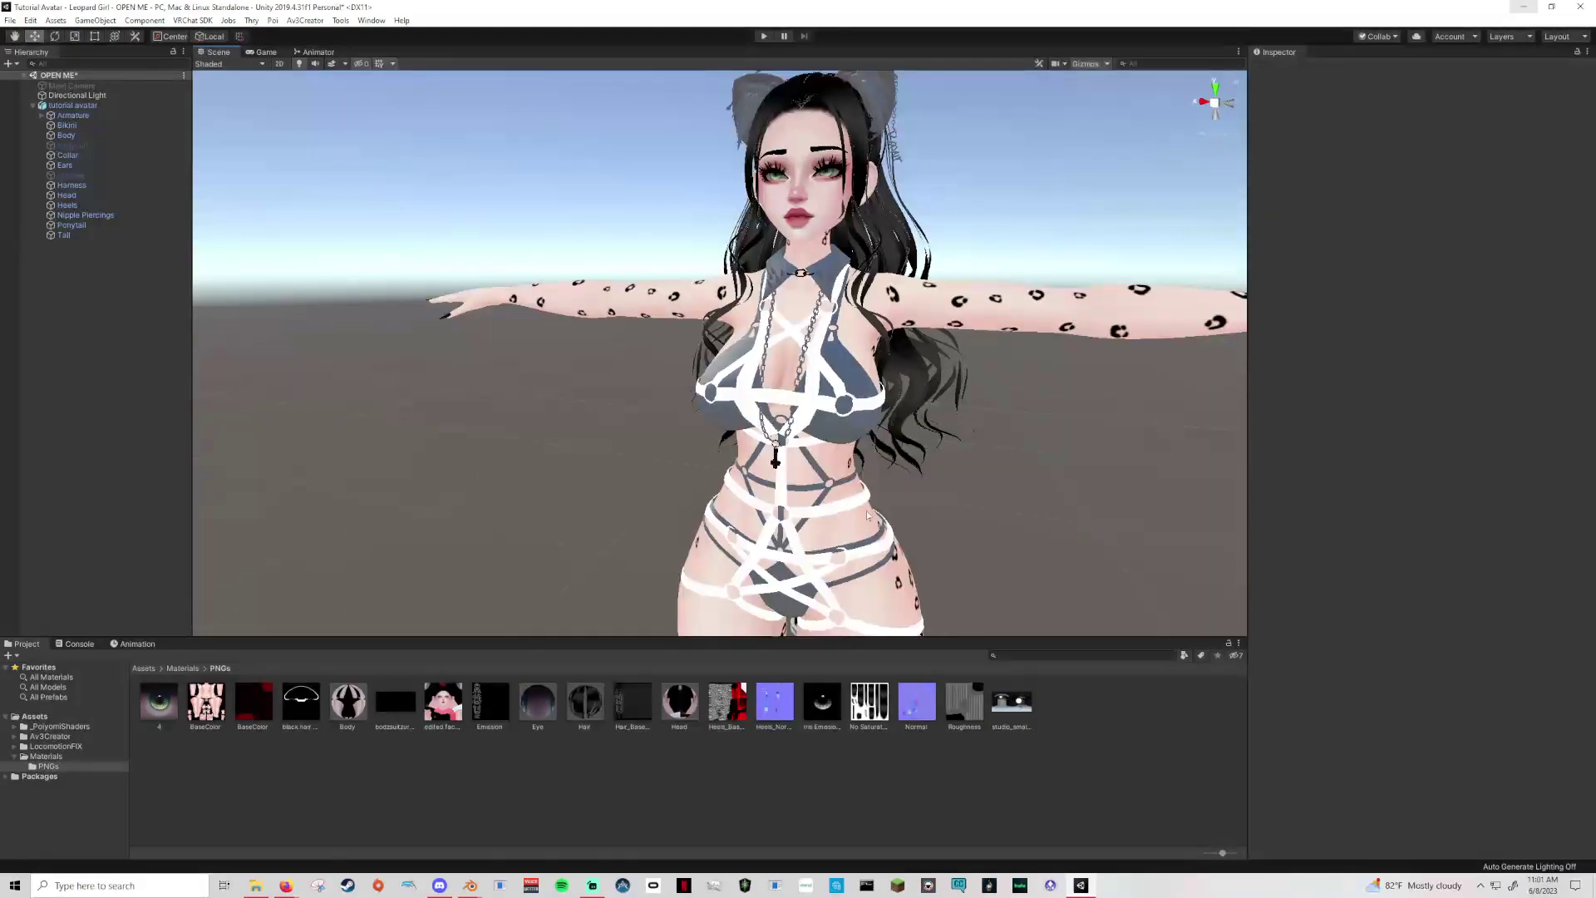
right_drag(883, 517, 987, 531)
middle_drag(987, 531, 1007, 538)
Reselect the body, turn off Color Adjust on the Body material and compare the body and face skin again.
key(ctrl+z)
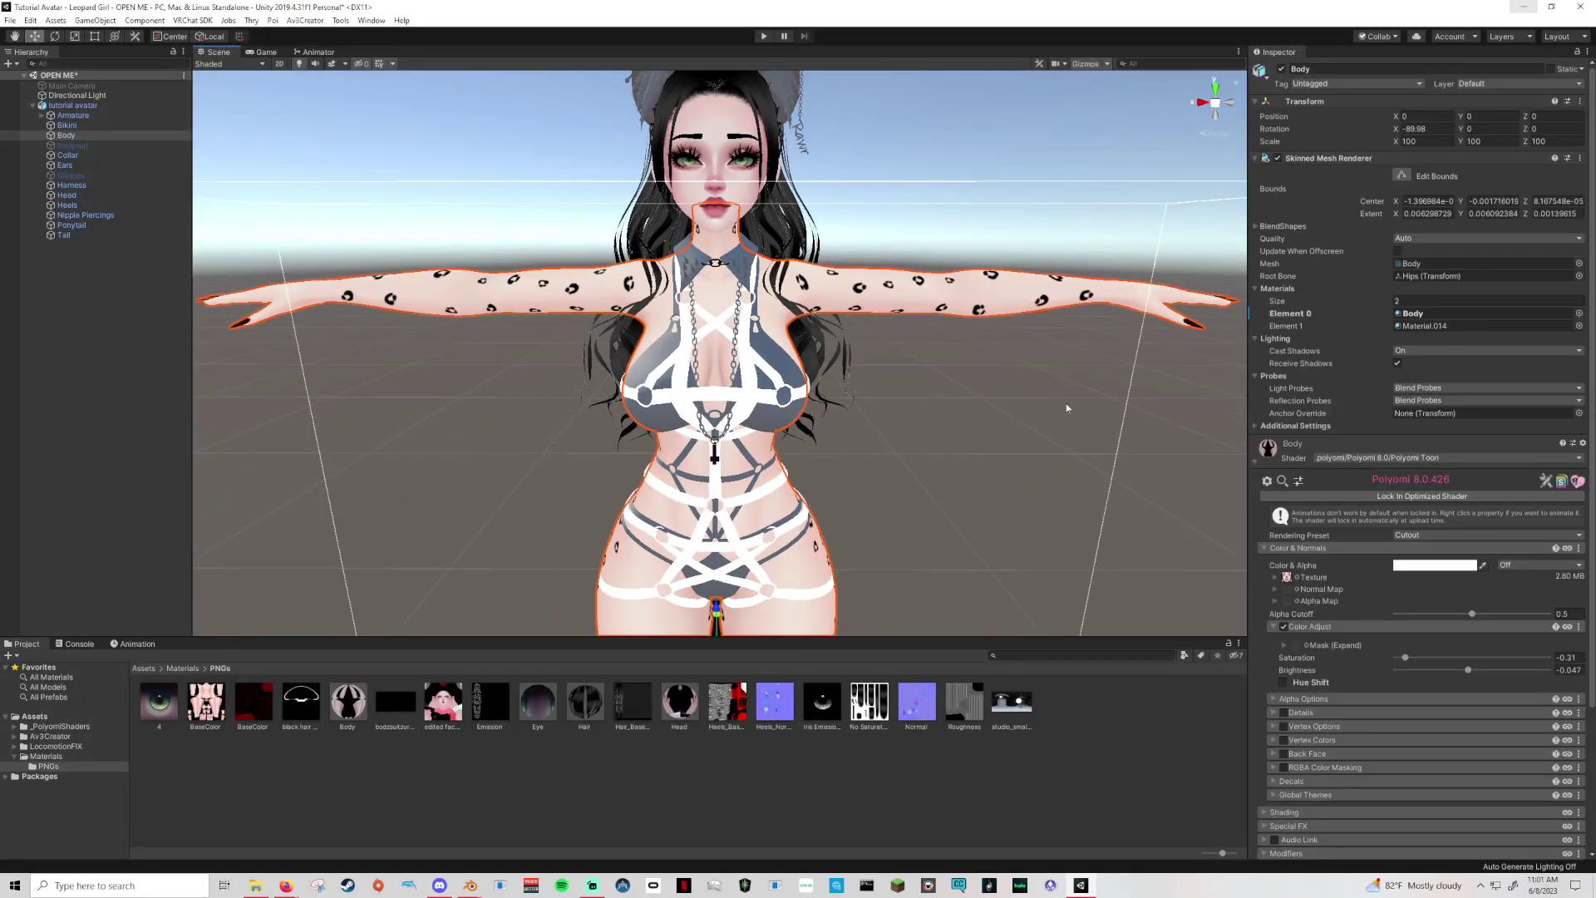
click(1283, 627)
click(1015, 443)
right_drag(914, 495, 980, 509)
middle_drag(979, 509, 1010, 519)
right_drag(1009, 518, 979, 511)
middle_drag(979, 510, 957, 505)
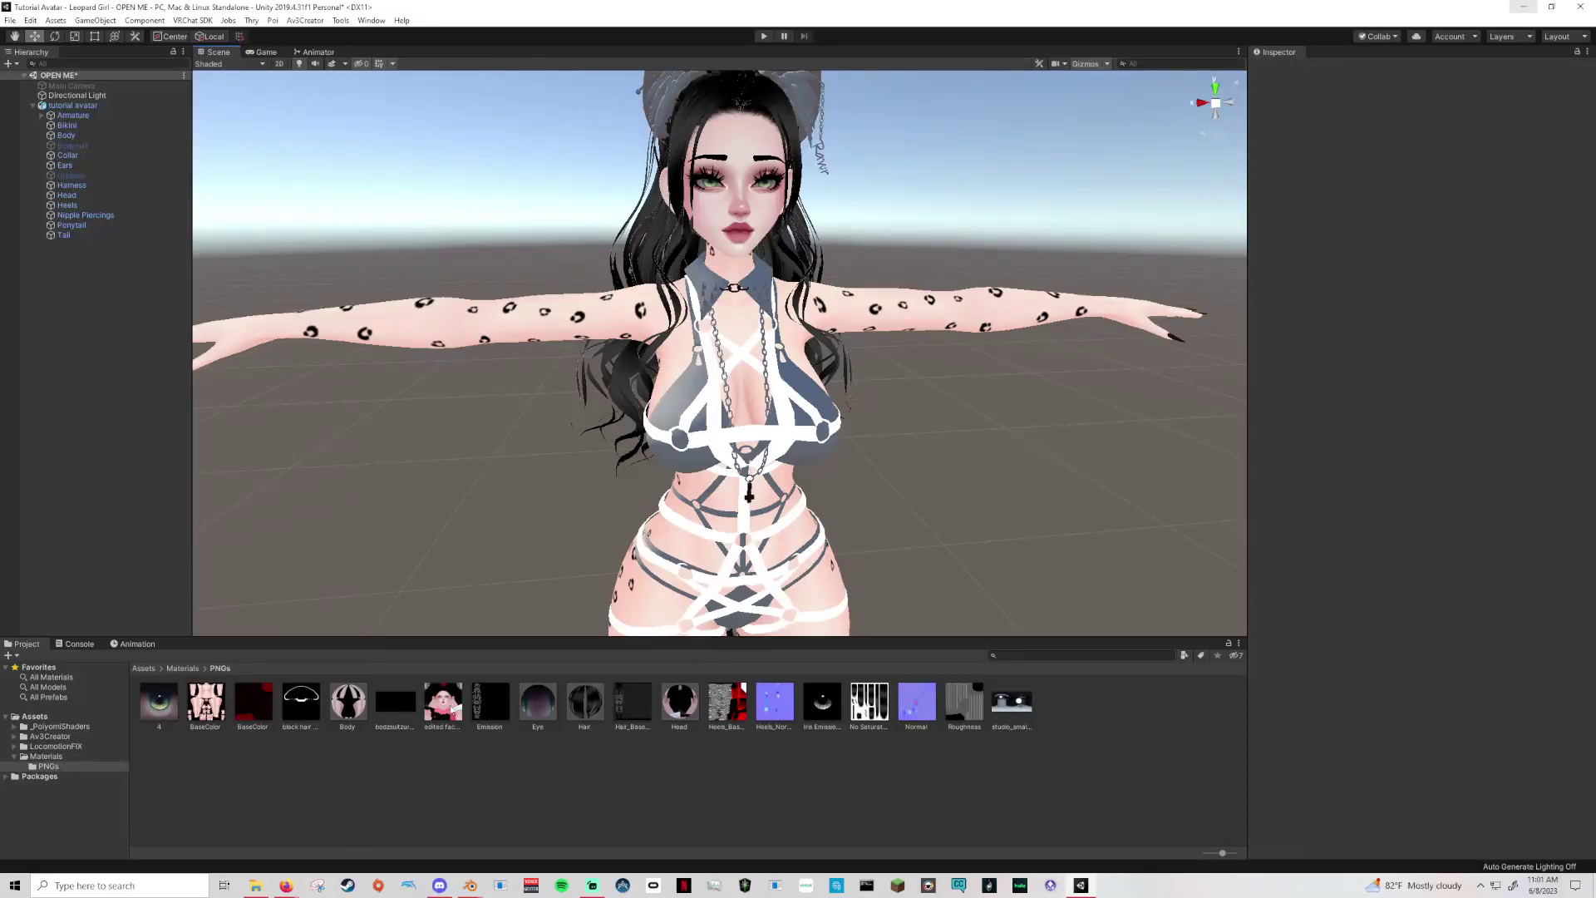
Switch to File Explorer and import base color.png from the Tutorial Avatar's ZinPia_Savi Head Textures folder into the Unity project's PNGs folder.
mouse_move(255, 886)
click(151, 831)
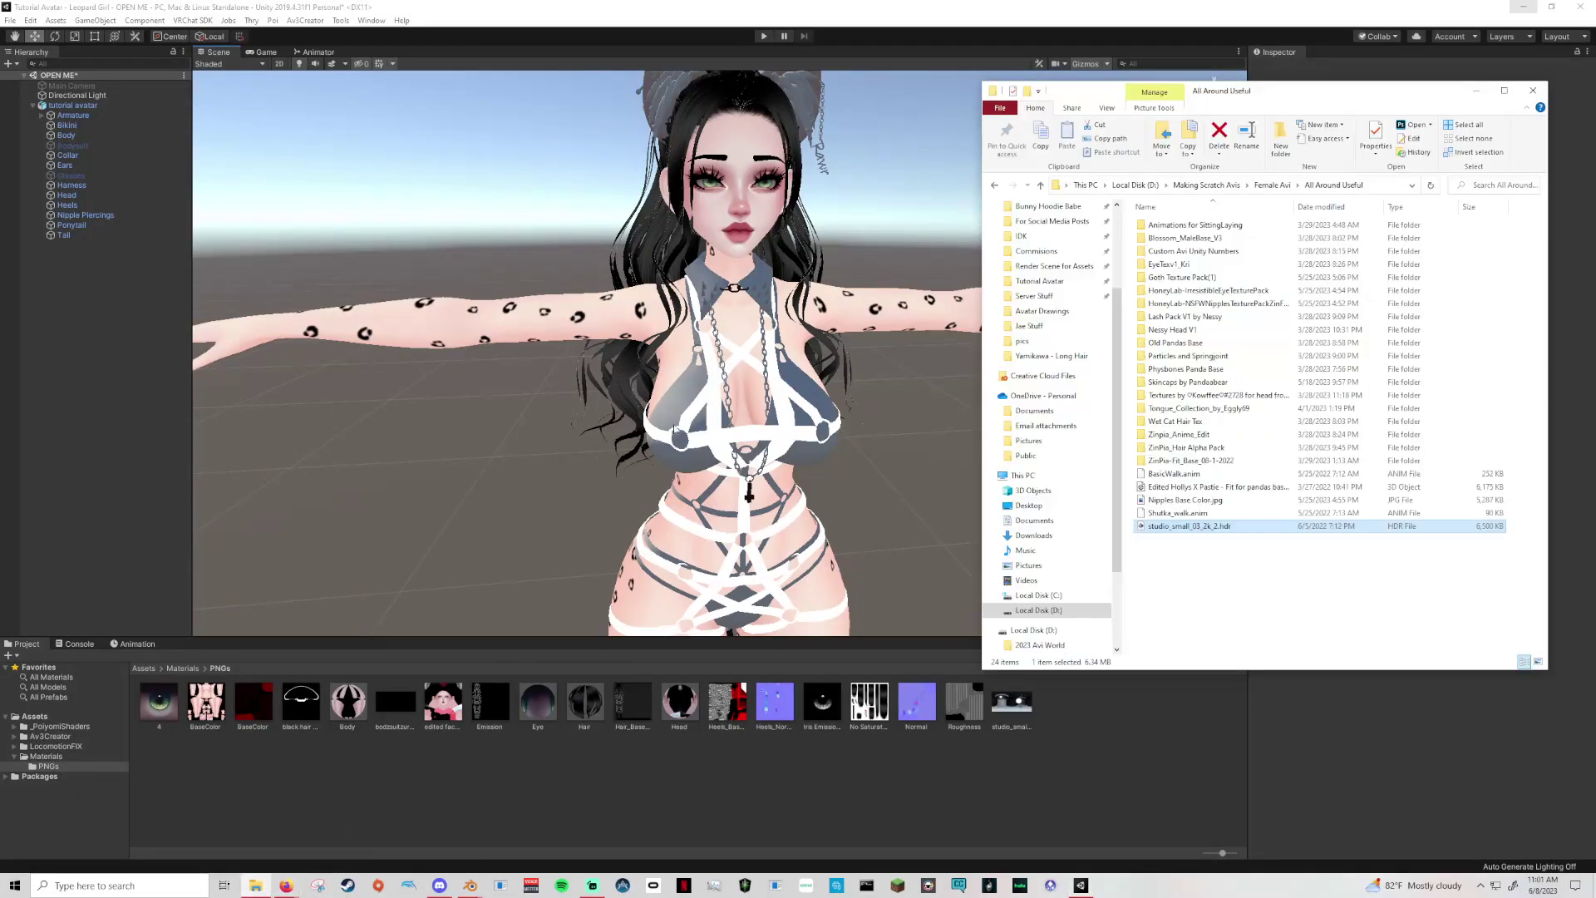
click(255, 885)
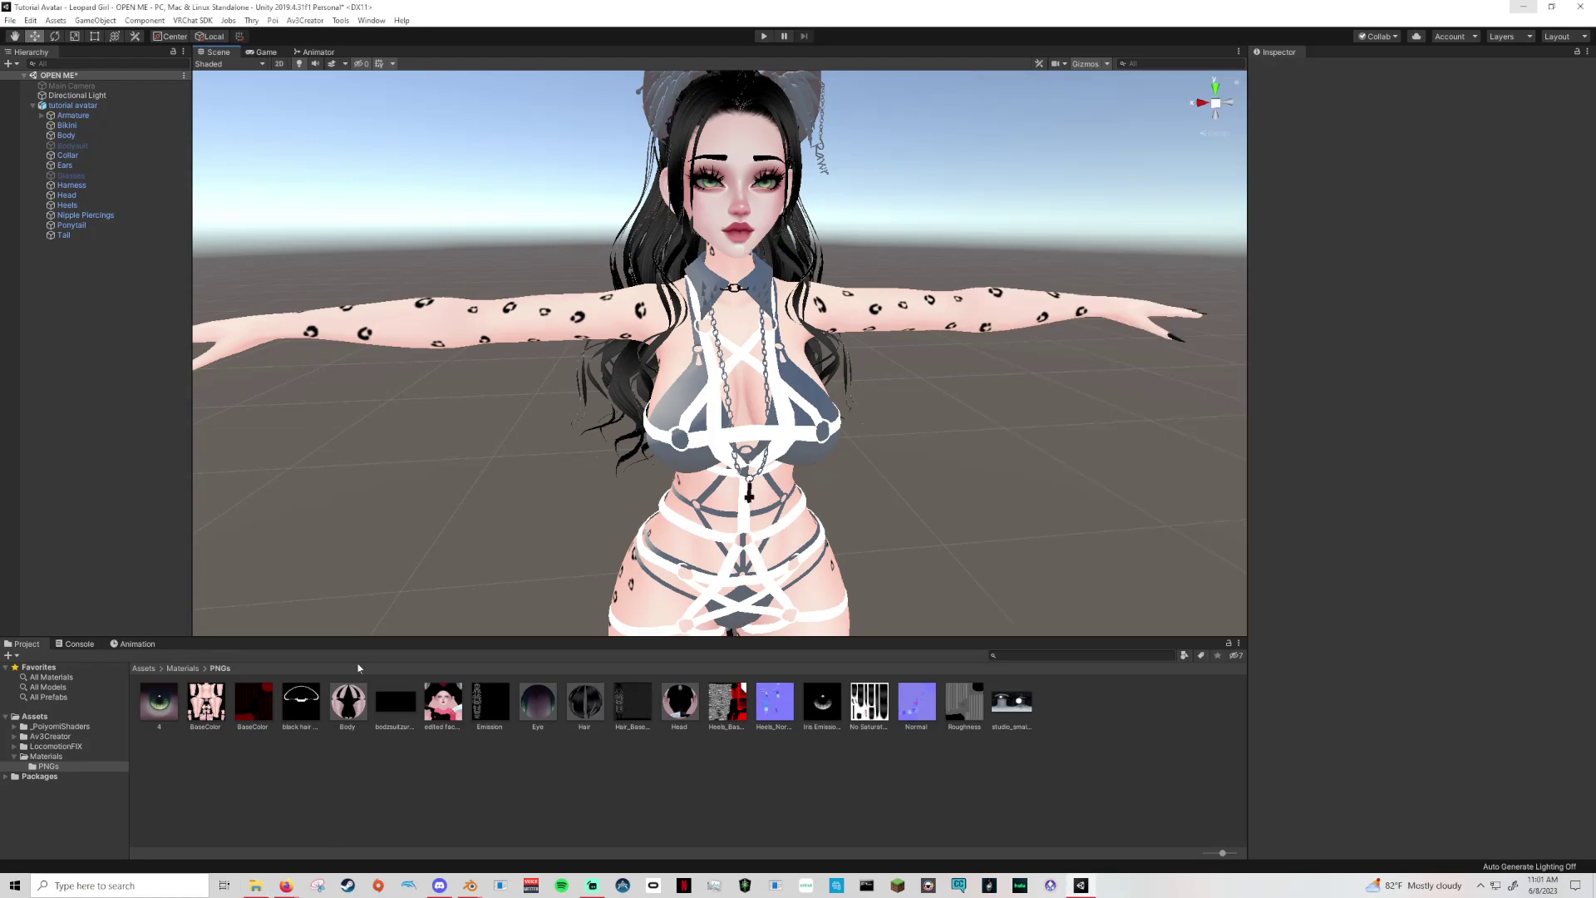
click(256, 885)
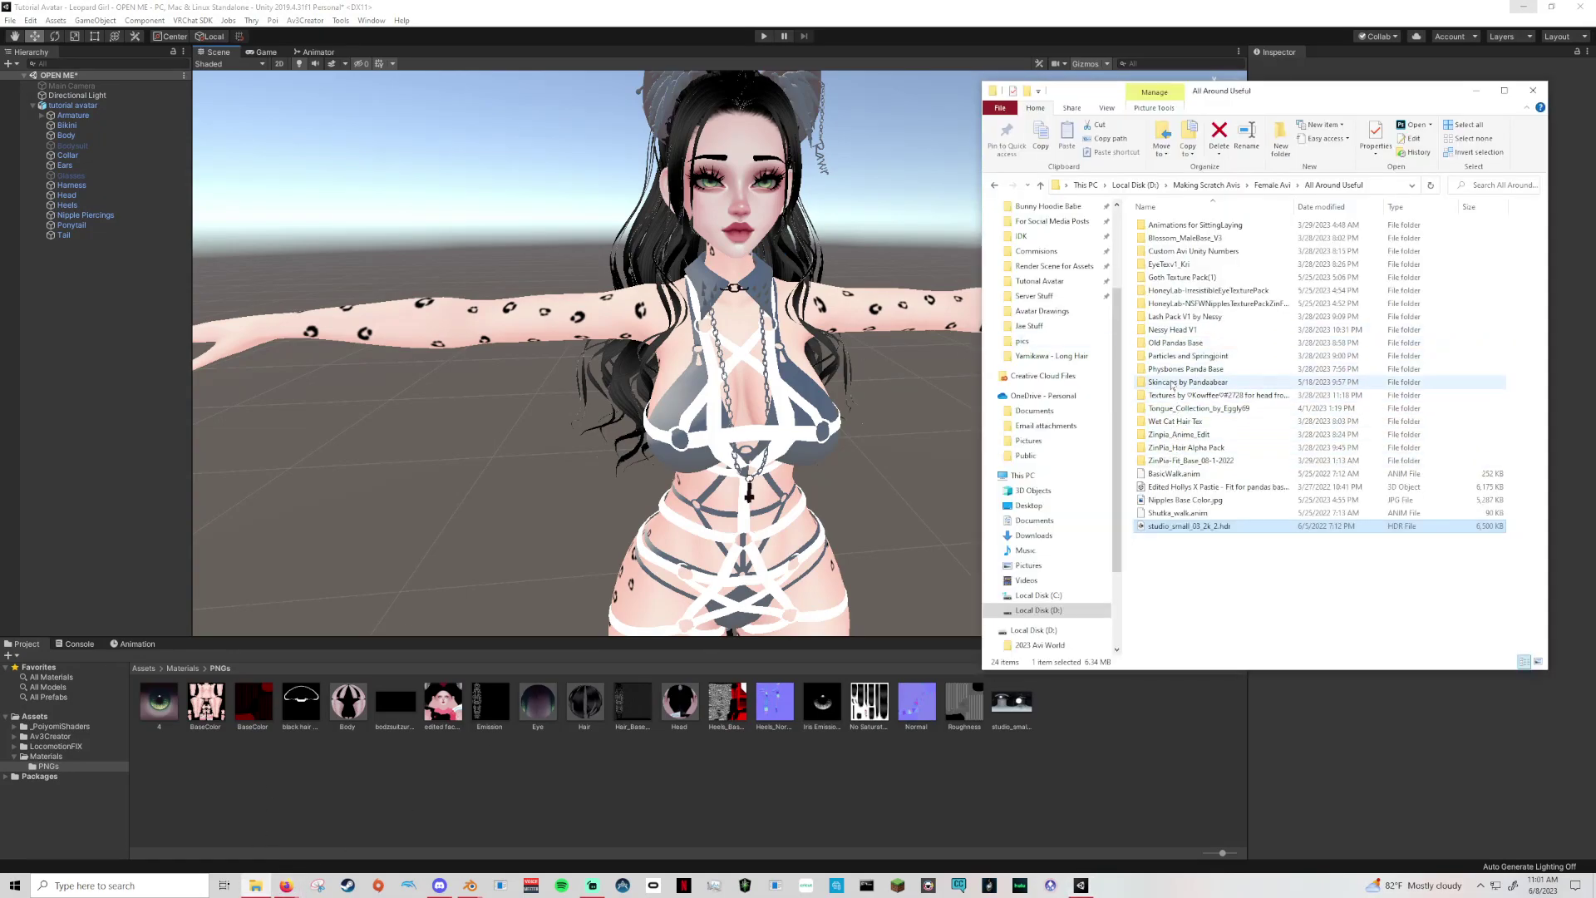
click(1039, 281)
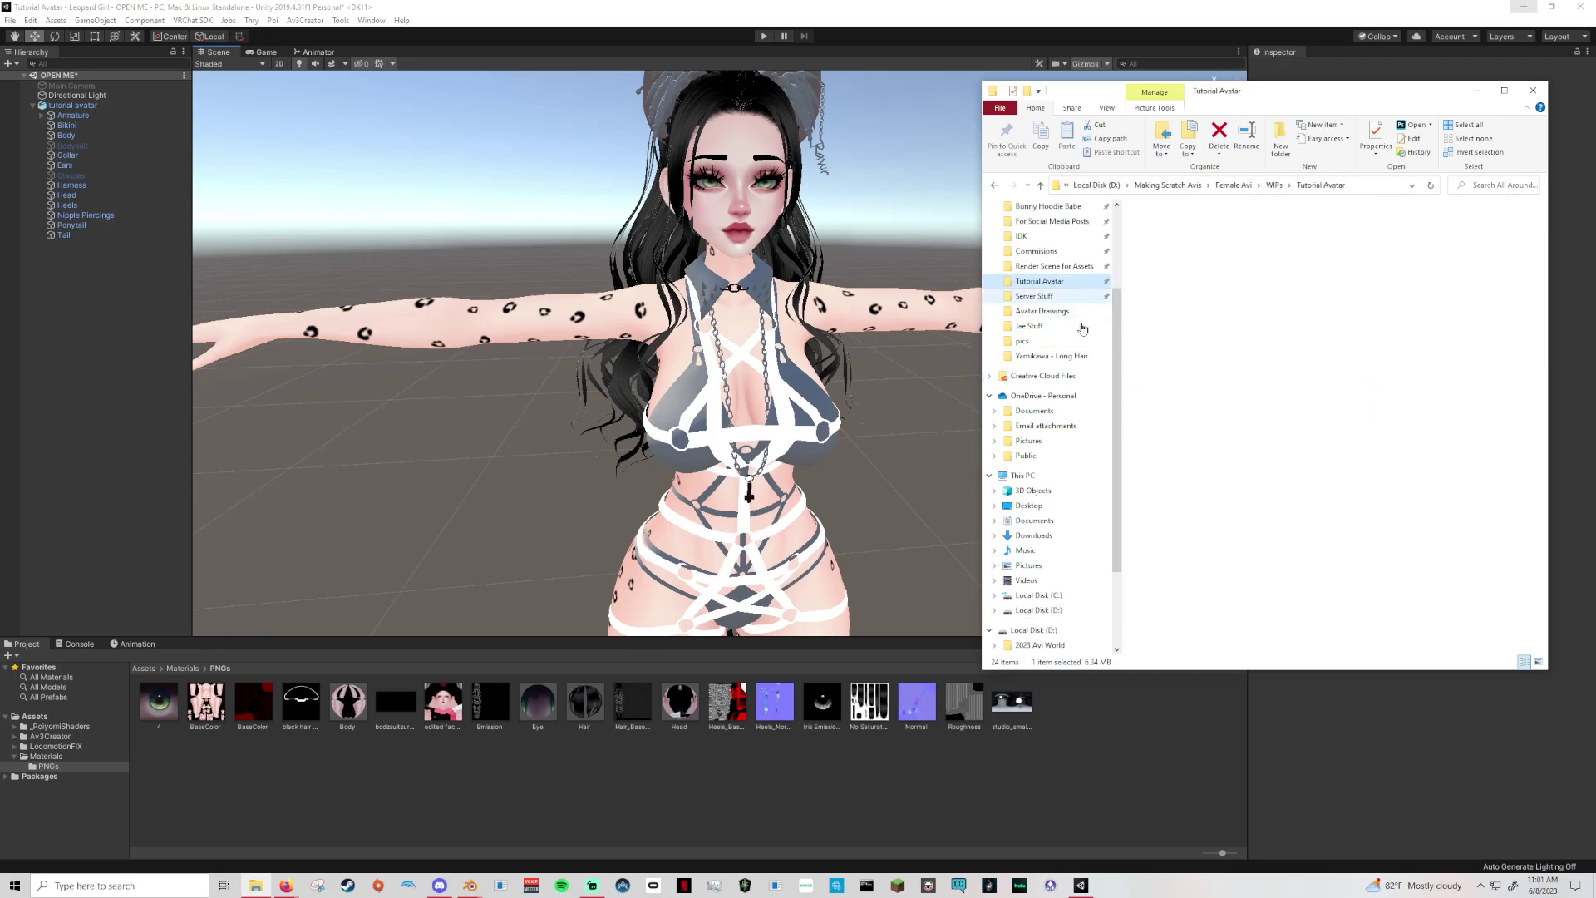
double_click(1177, 382)
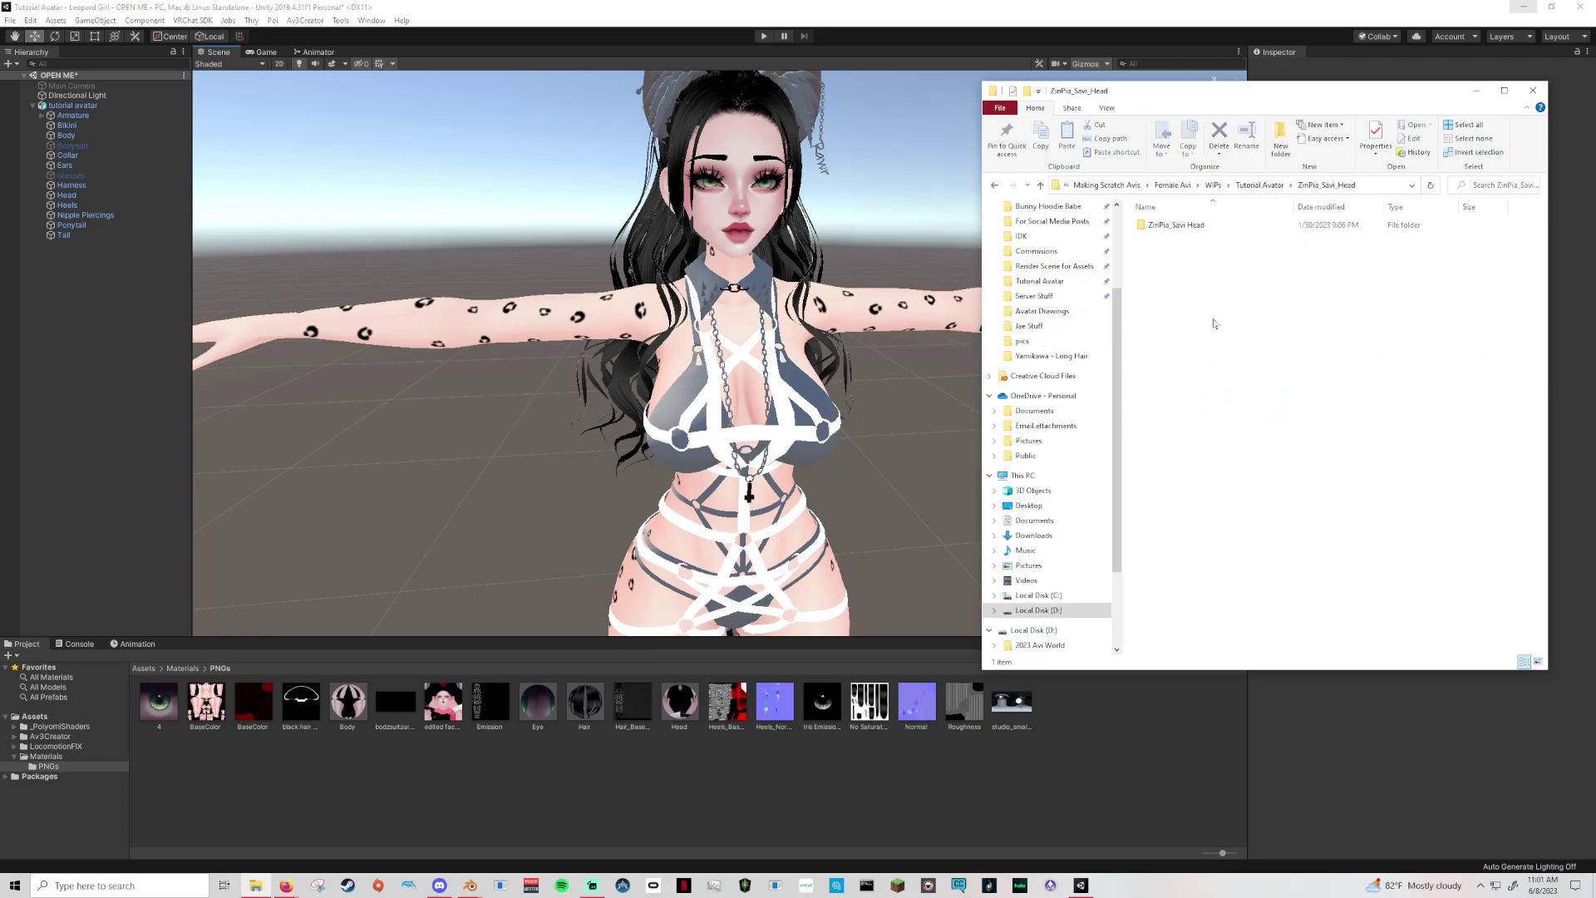
double_click(1162, 224)
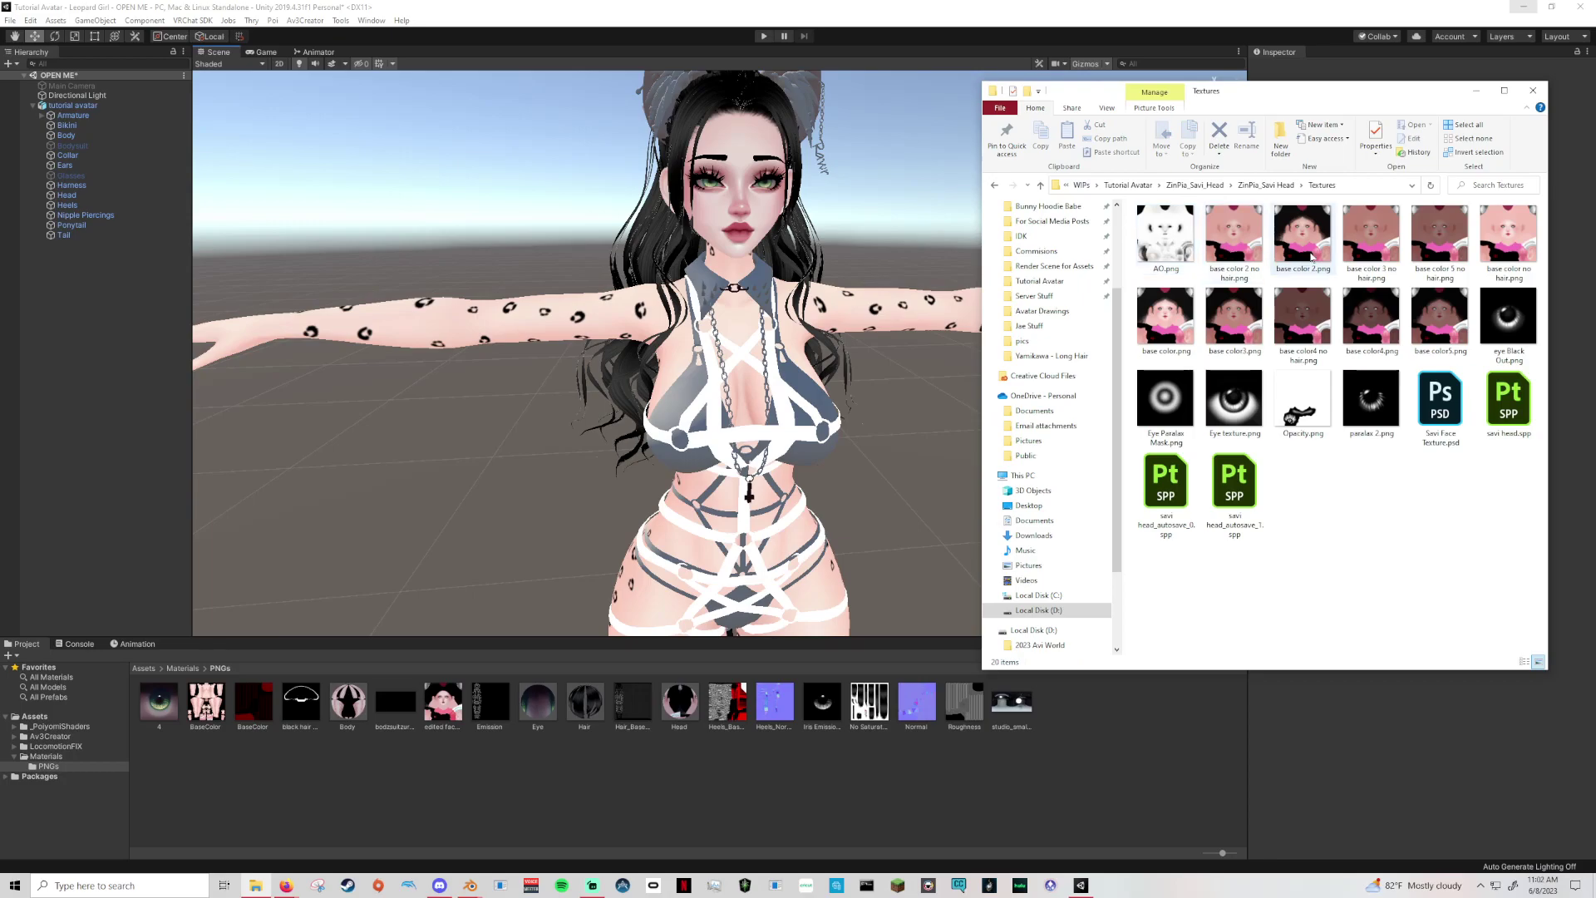
click(1234, 249)
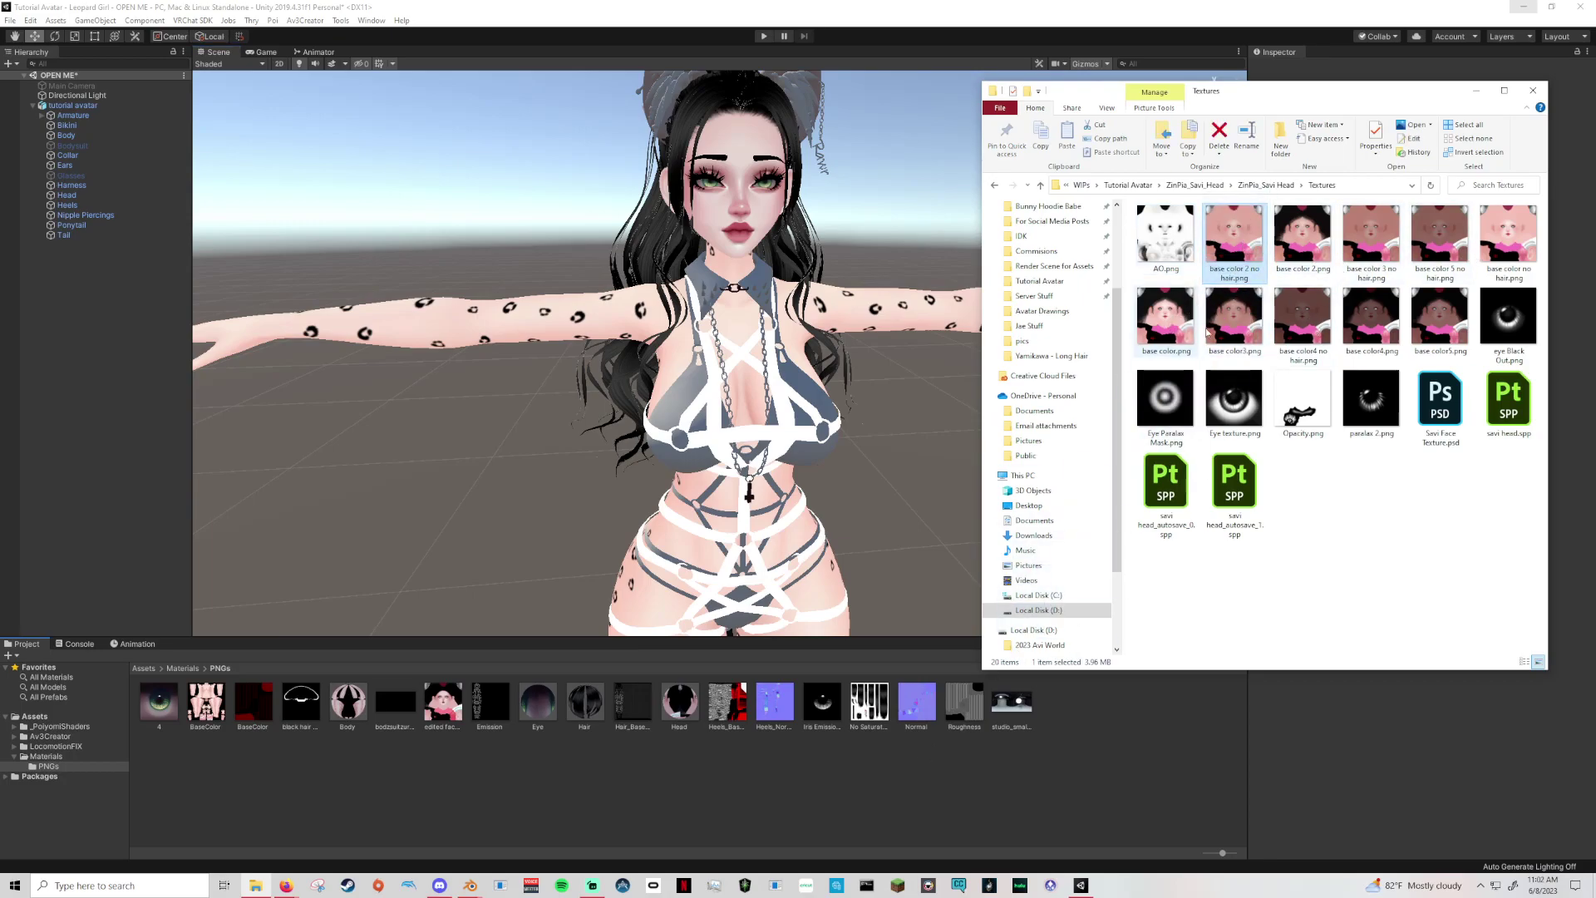
drag(1168, 322, 1126, 707)
drag(1270, 327, 1026, 683)
click(530, 782)
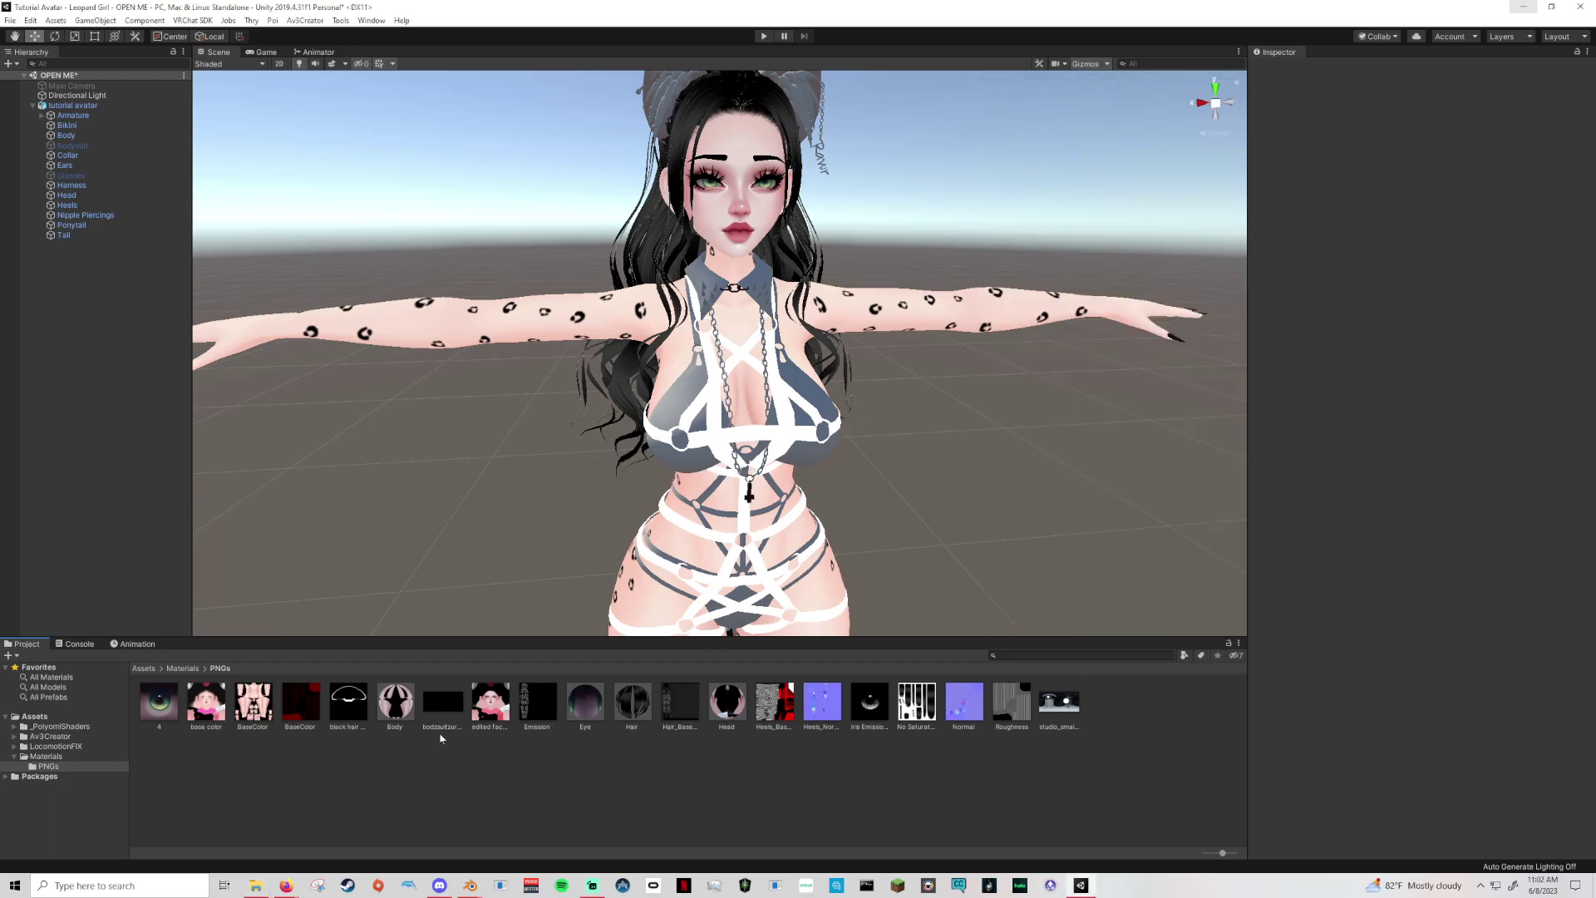
Try the imported base color image as the Head material's texture and compare the face with the body skin.
click(708, 263)
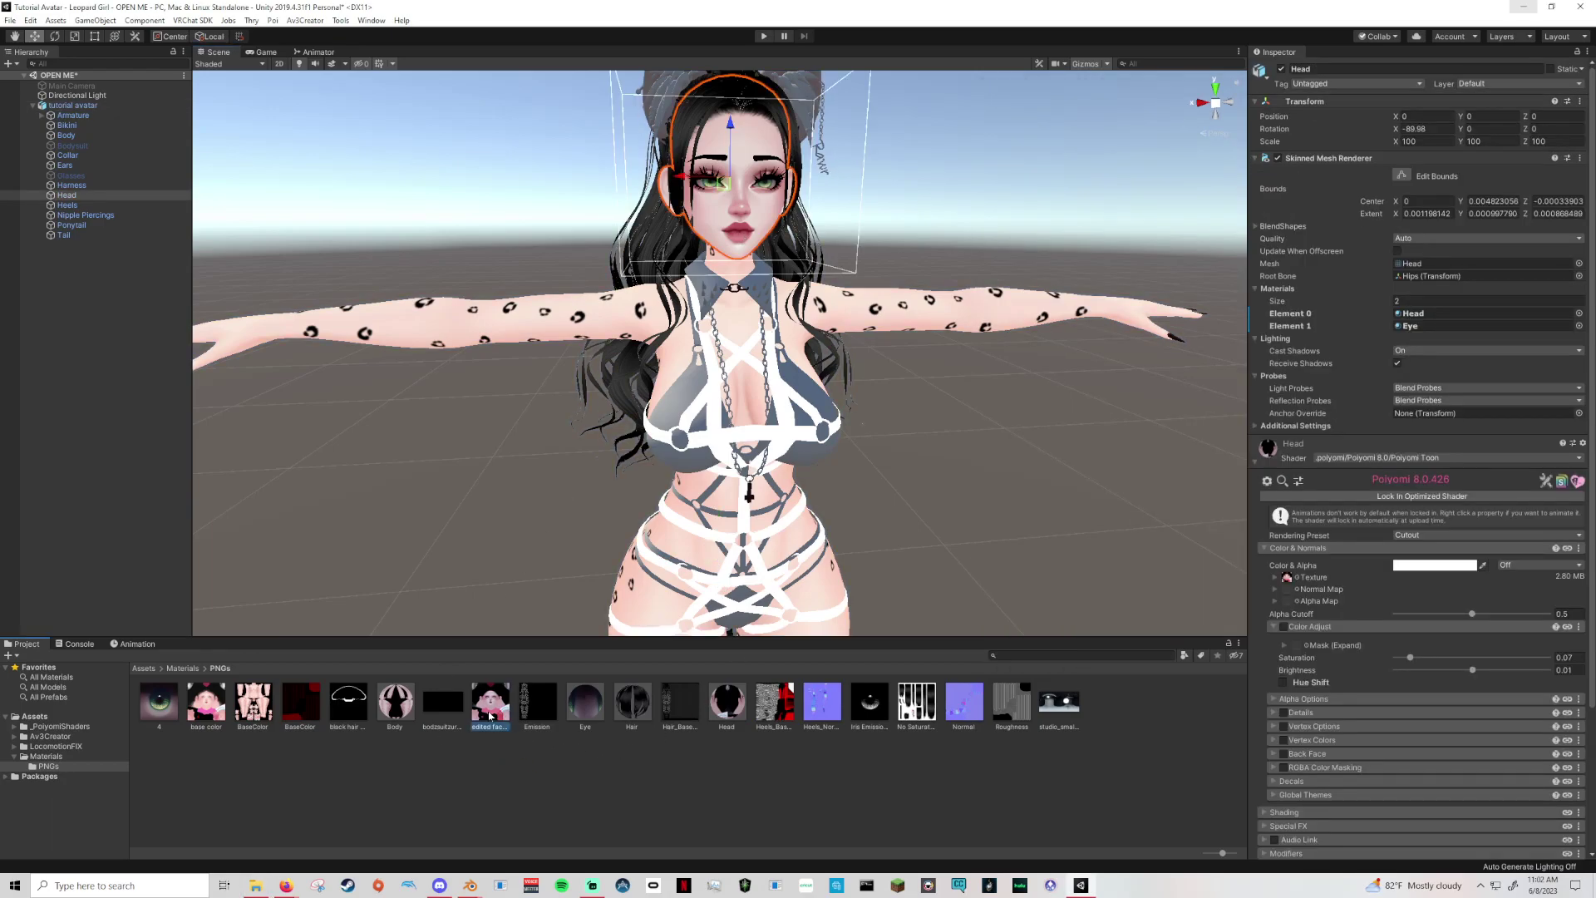
drag(210, 708, 1297, 579)
click(1071, 526)
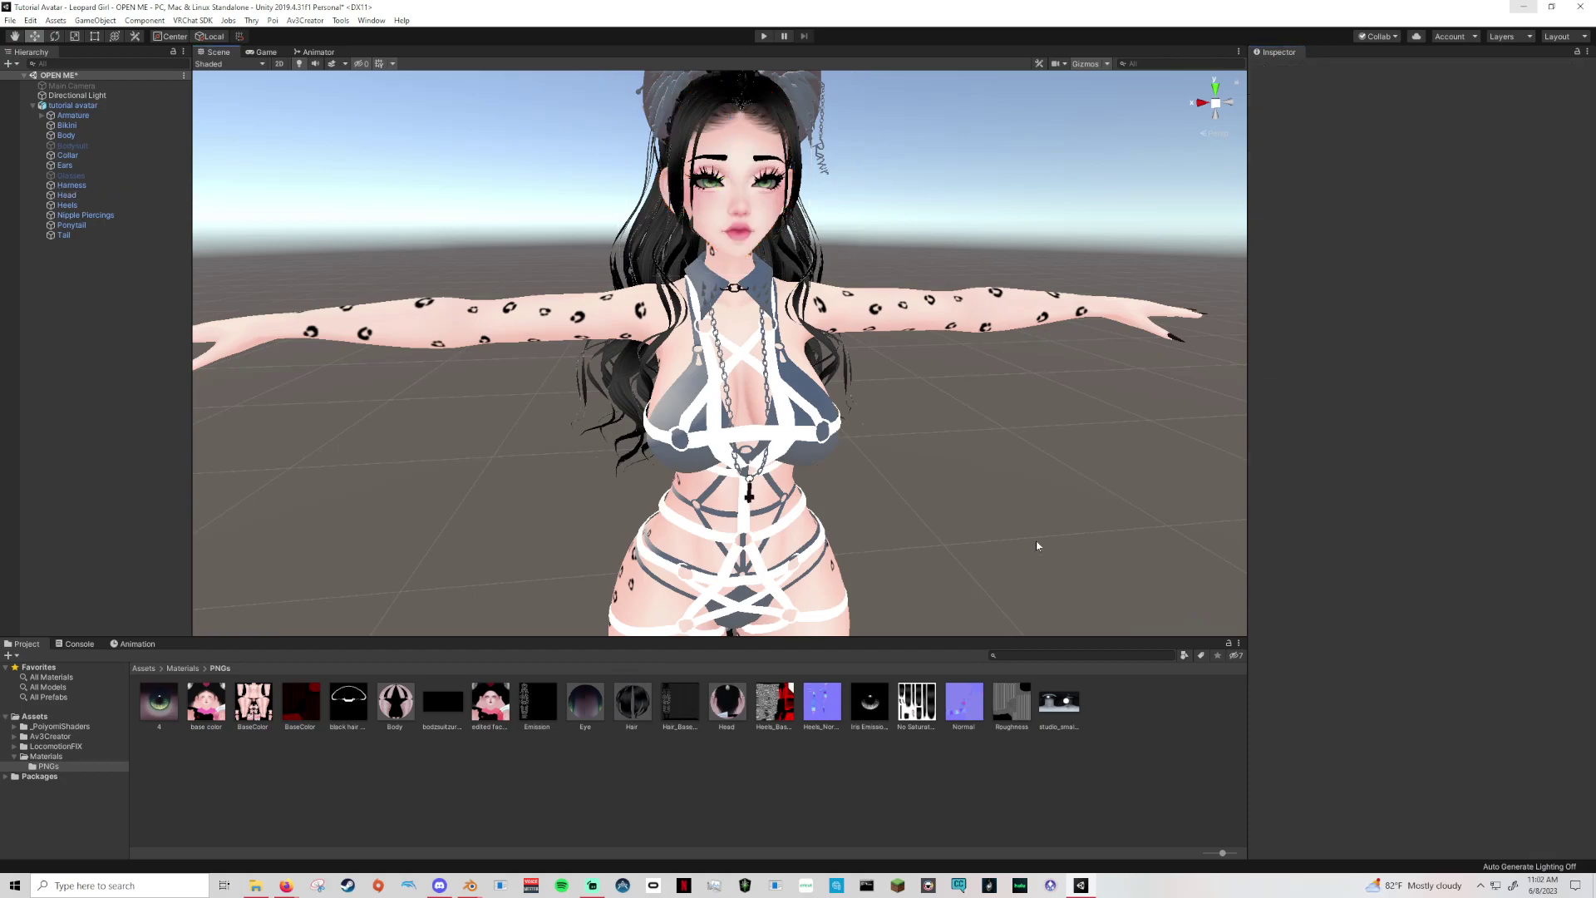
alt+drag(1032, 542, 977, 523)
alt+drag(707, 413, 791, 442)
scroll(855, 407, up, 4)
scroll(690, 407, down, 5)
middle_drag(791, 442, 841, 476)
scroll(838, 479, up, 4)
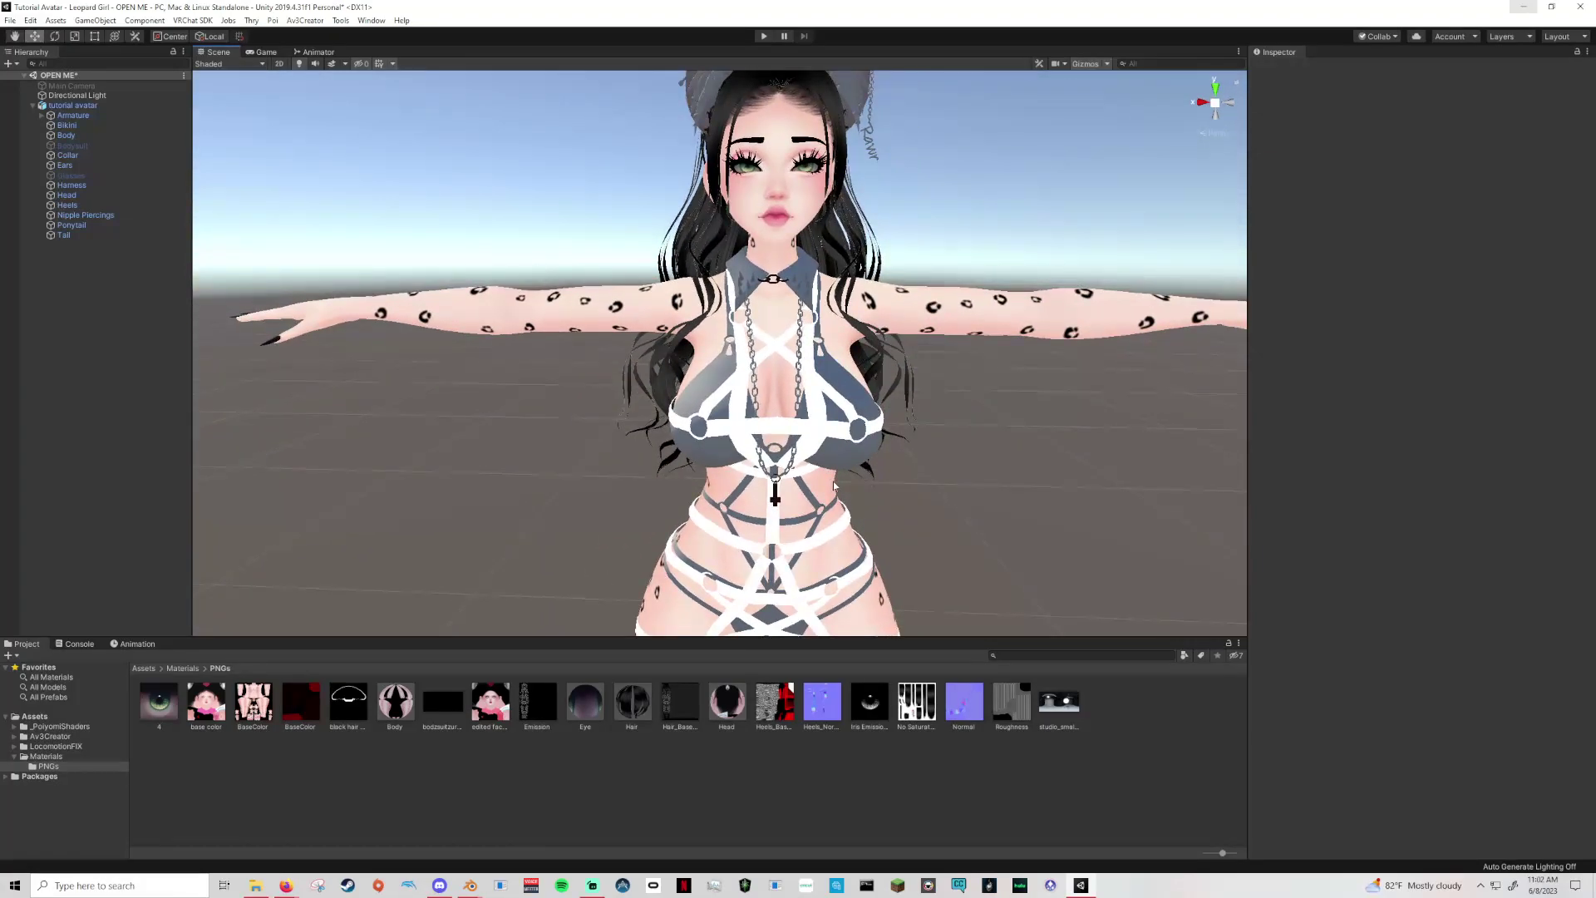
Try Color Adjust on the Body material with saturation about -0.09 and brightness about -0.014, and turn Color Adjust back off.
click(1072, 322)
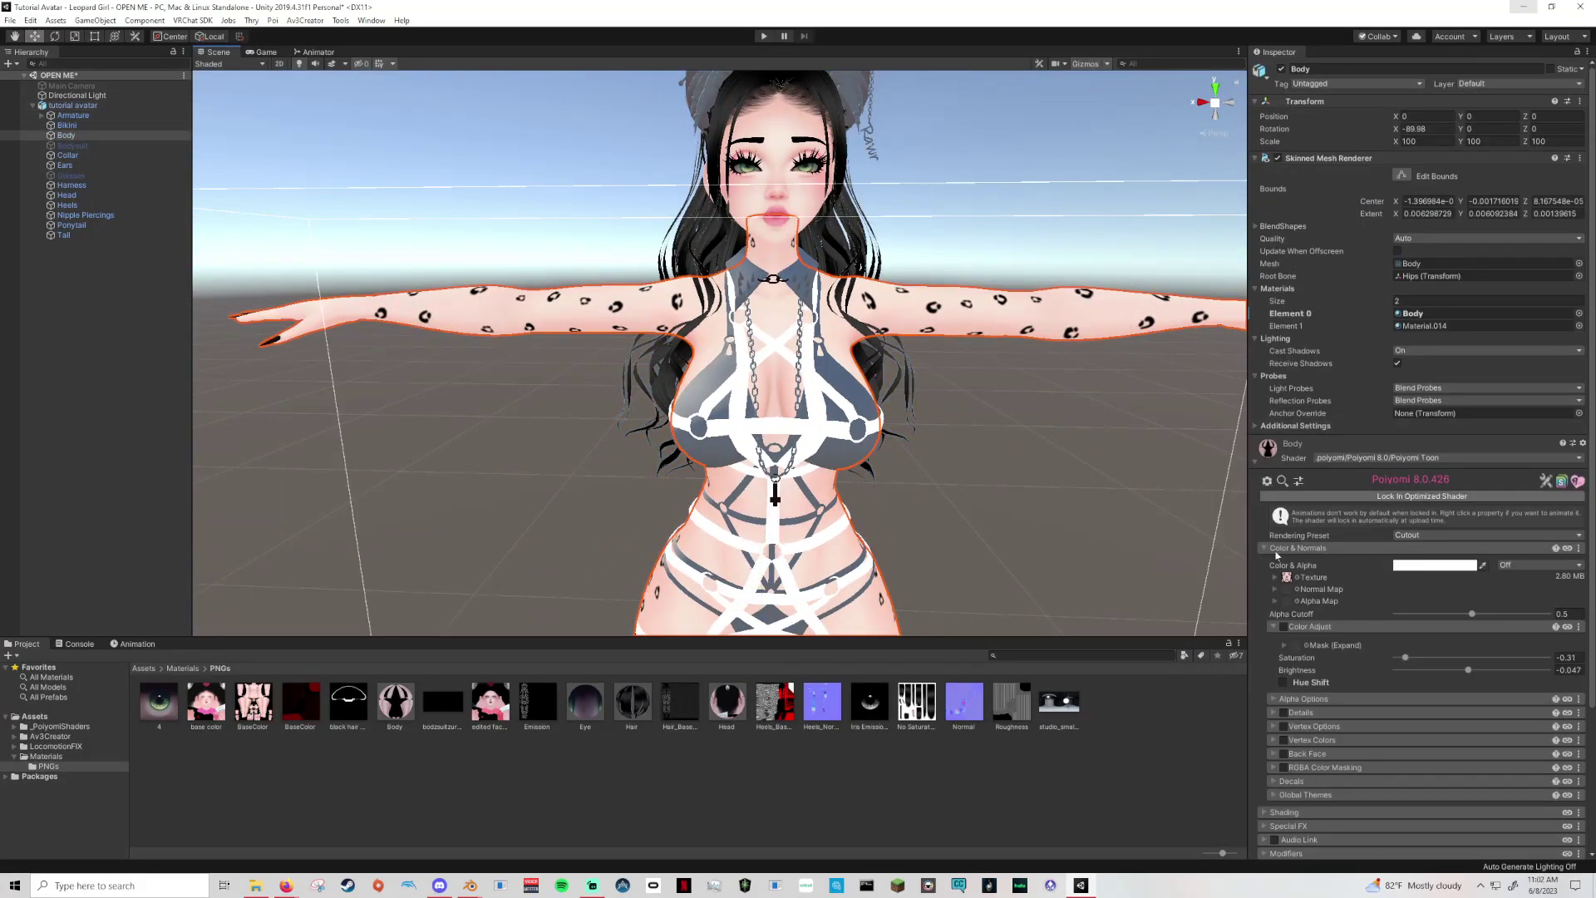
click(1283, 627)
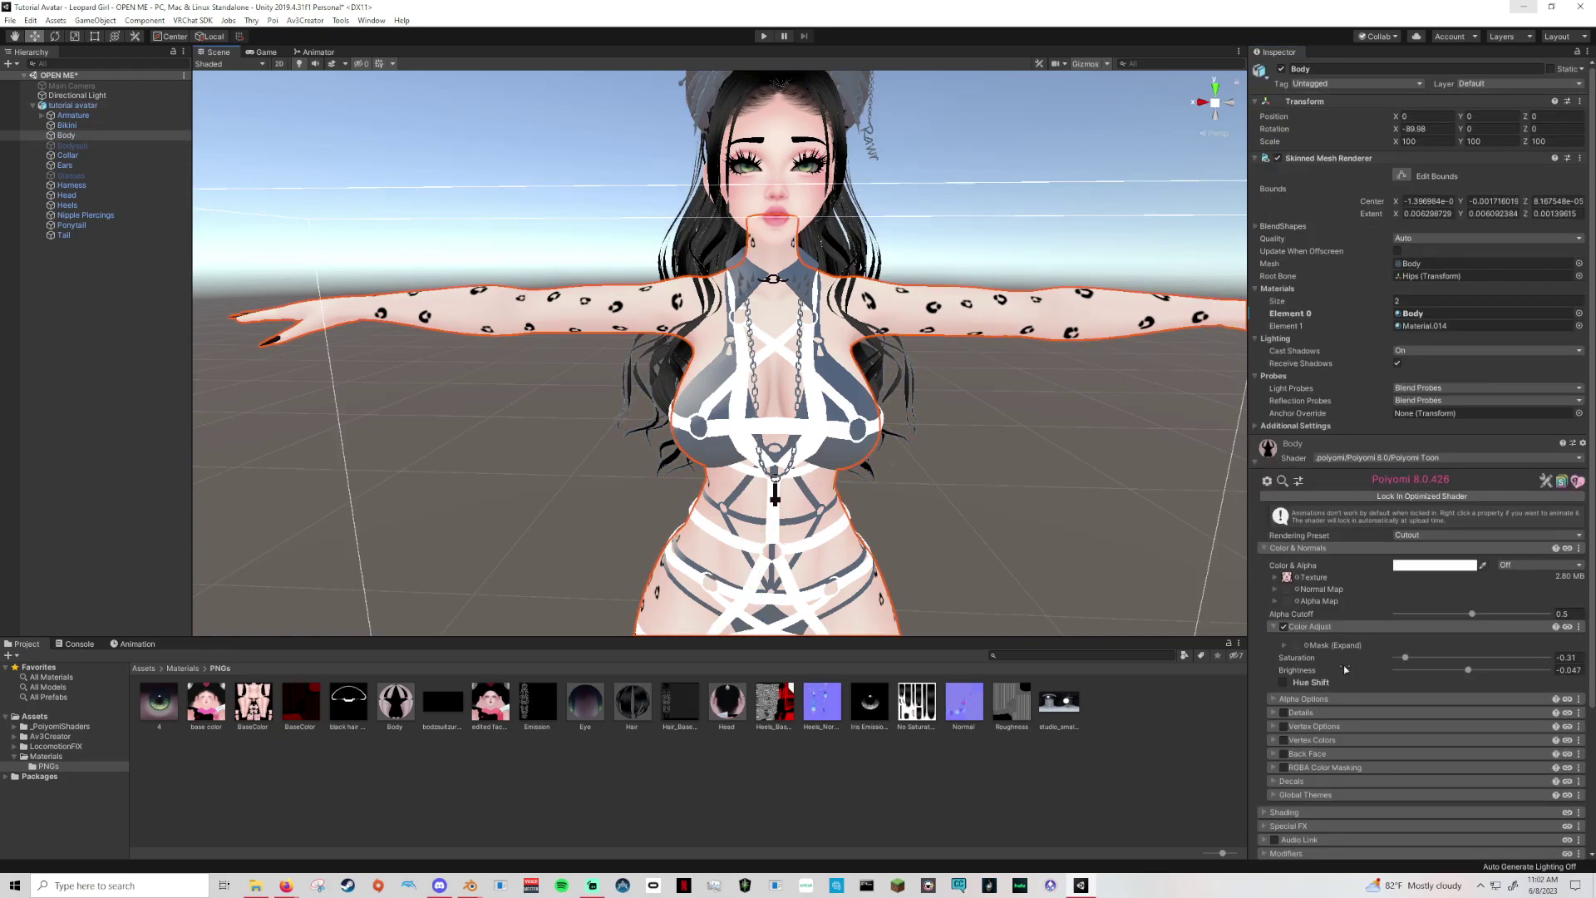
drag(1403, 665, 1410, 660)
drag(1467, 670, 1470, 672)
click(1165, 569)
scroll(1106, 551, down, 5)
middle_drag(998, 424, 990, 490)
alt+drag(963, 464, 934, 499)
click(952, 303)
click(952, 303)
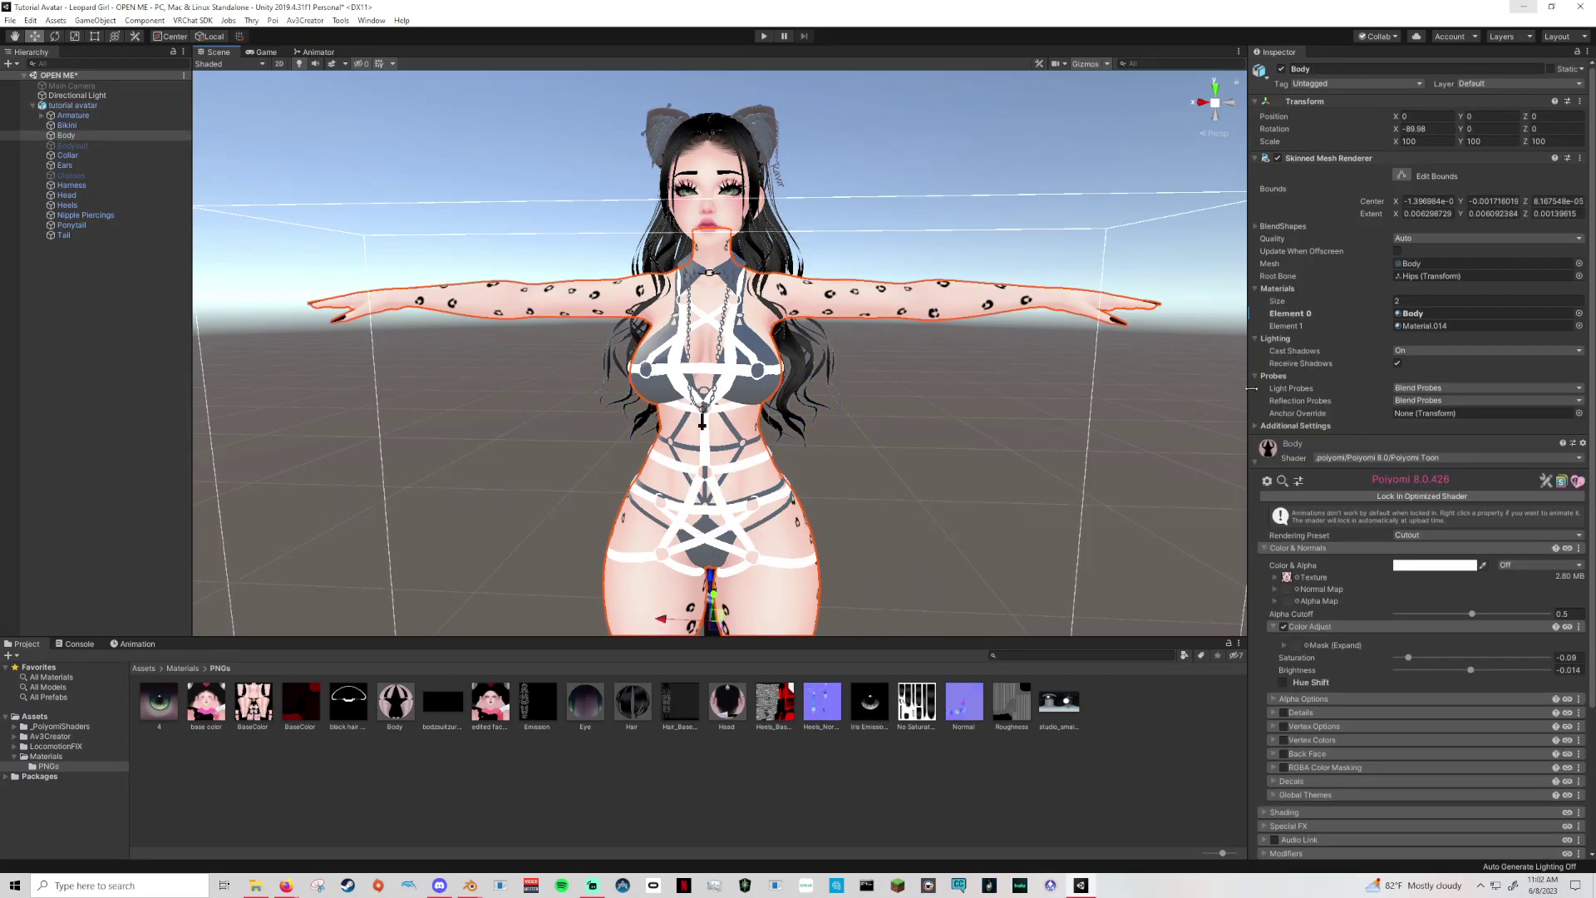
click(1283, 629)
Examine the avatar's neck area up close and from a distance to compare the face and body skin tones.
click(726, 275)
middle_drag(738, 320, 771, 385)
scroll(771, 385, up, 5)
scroll(770, 385, down, 8)
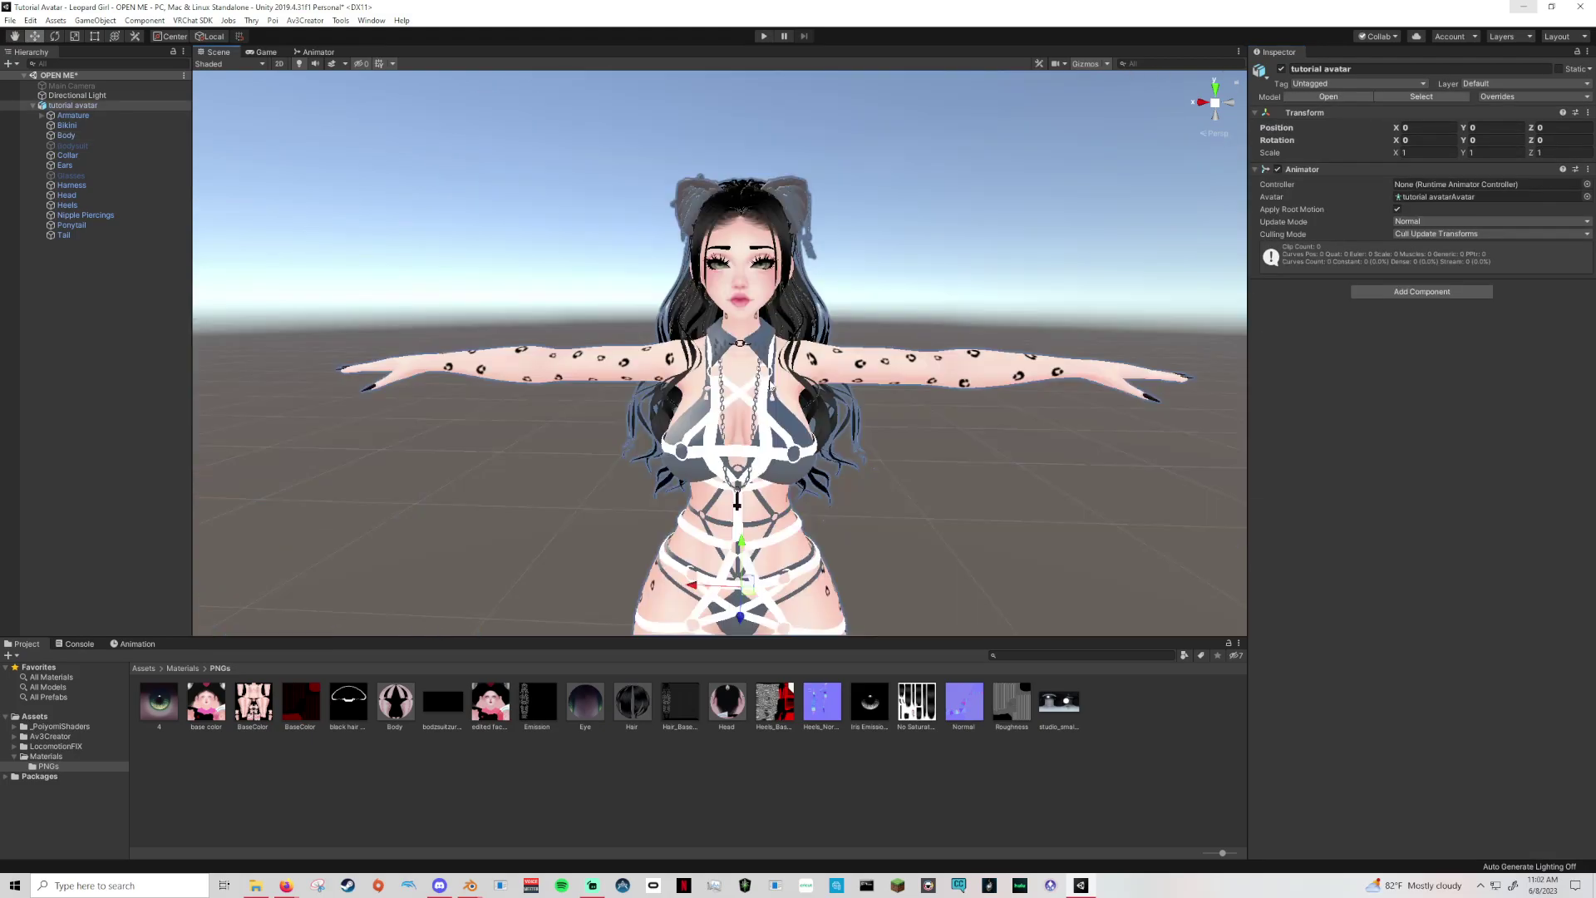
right_drag(669, 341, 766, 413)
middle_drag(765, 413, 989, 490)
right_drag(989, 490, 864, 449)
middle_drag(865, 449, 592, 367)
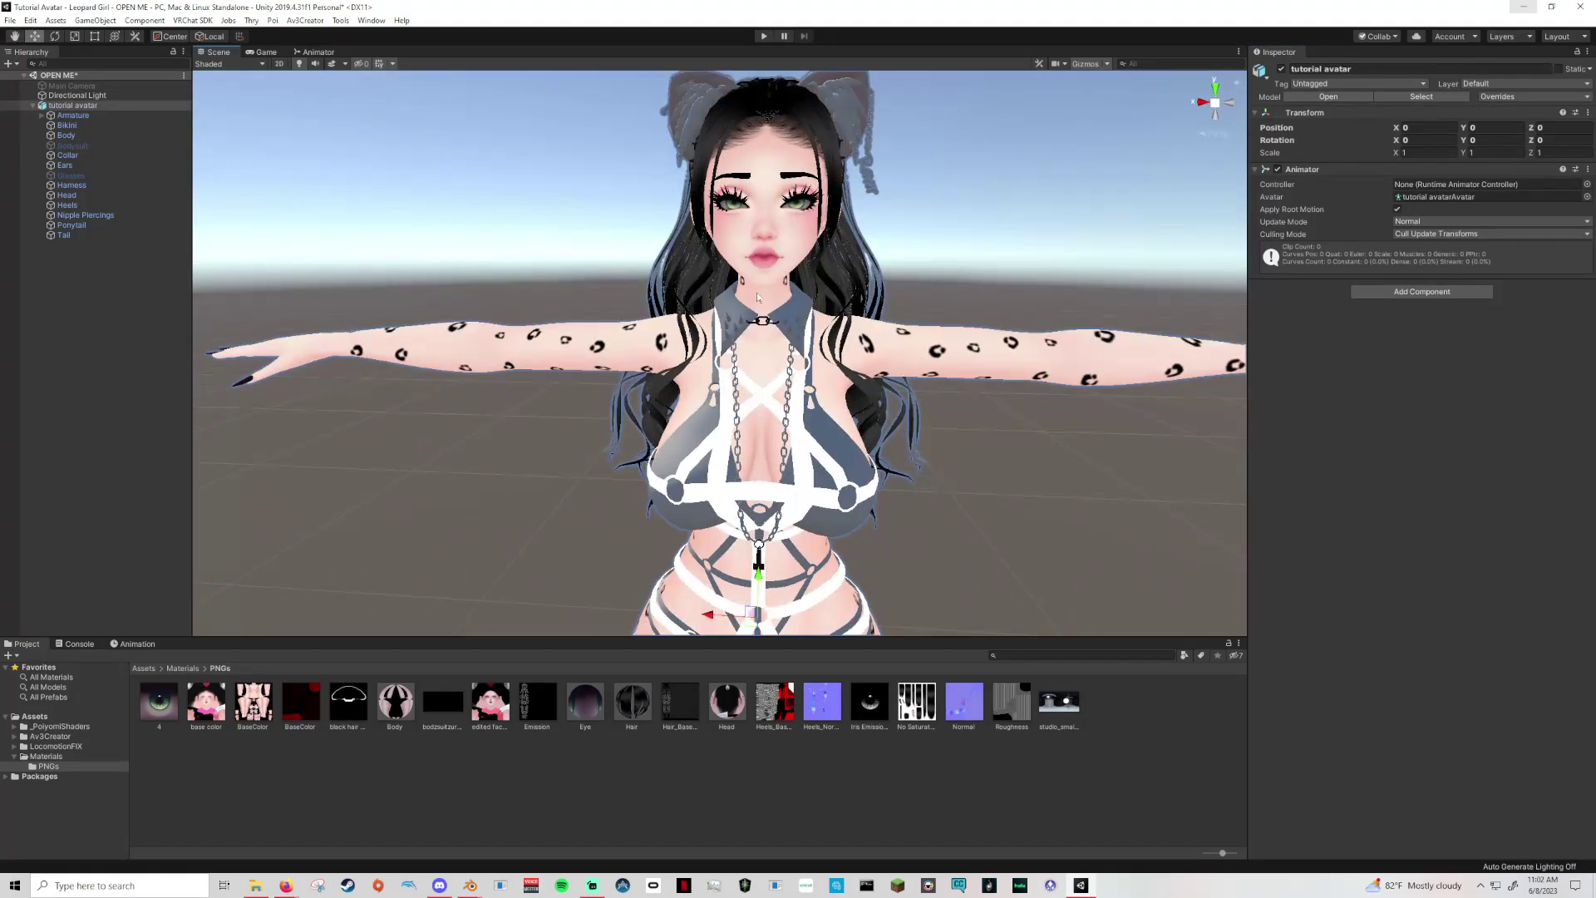
Assign the edited face texture to the Head material again.
click(775, 277)
middle_drag(842, 334, 785, 438)
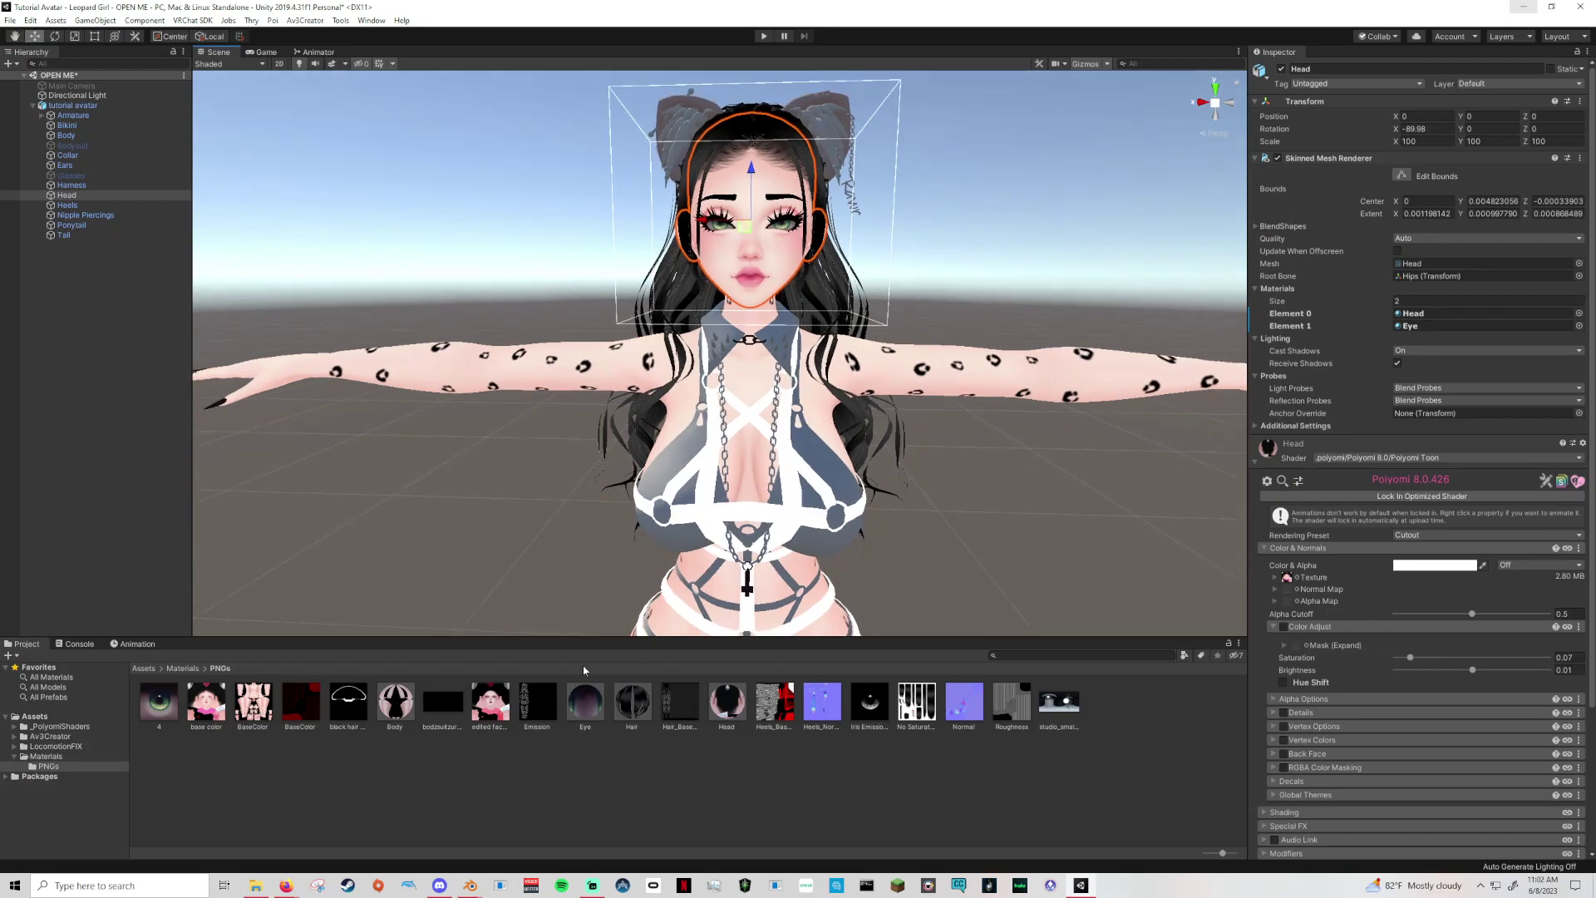
drag(486, 714, 1289, 579)
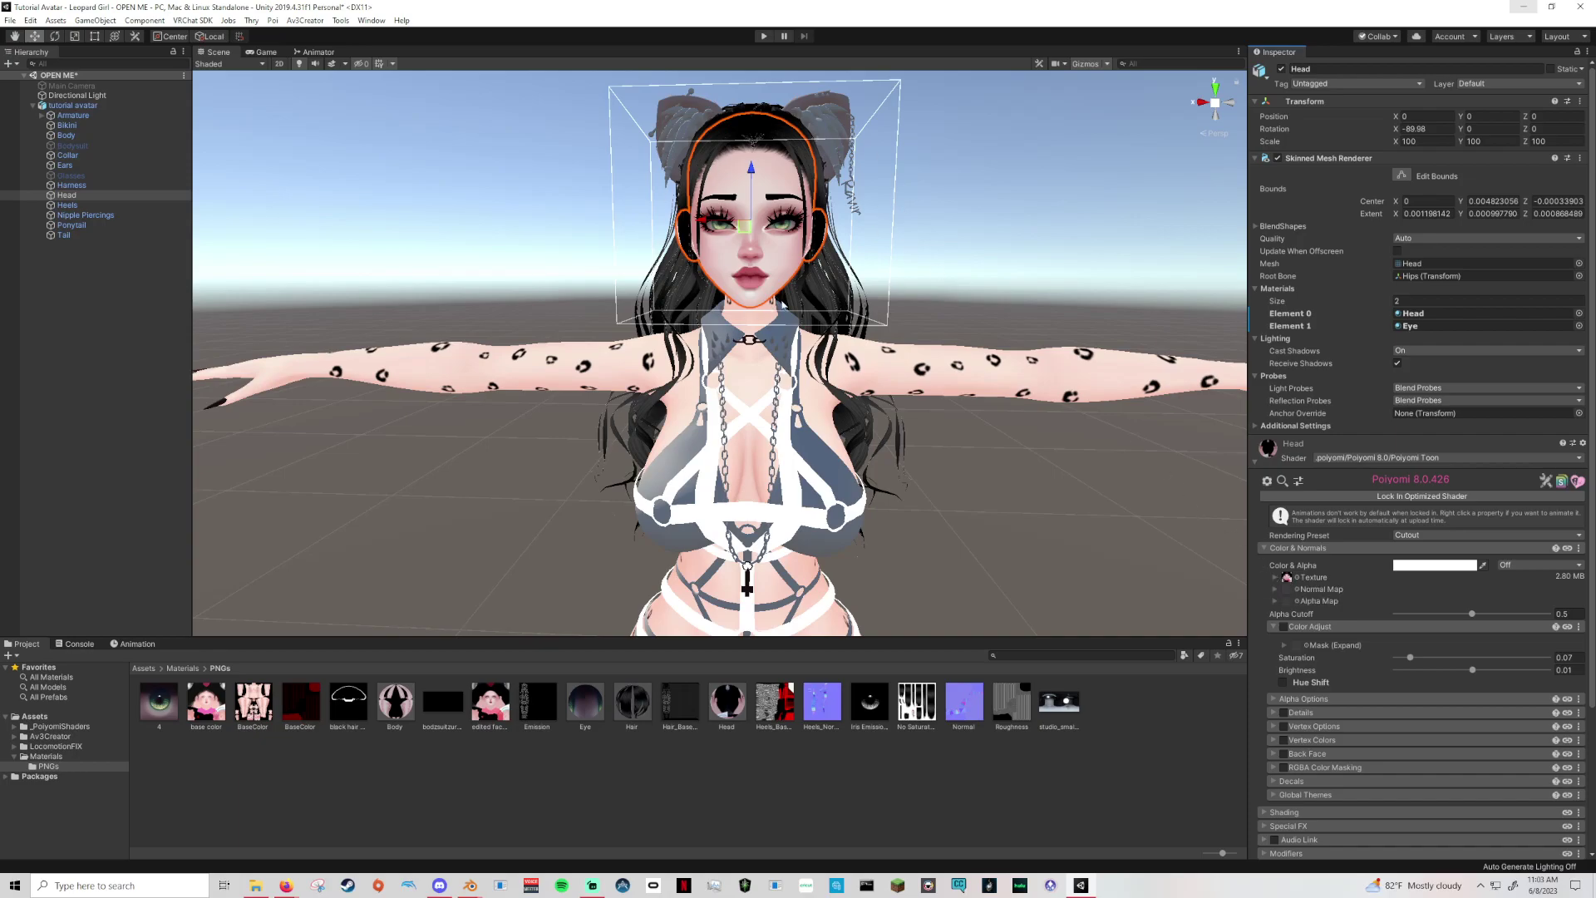
click(916, 762)
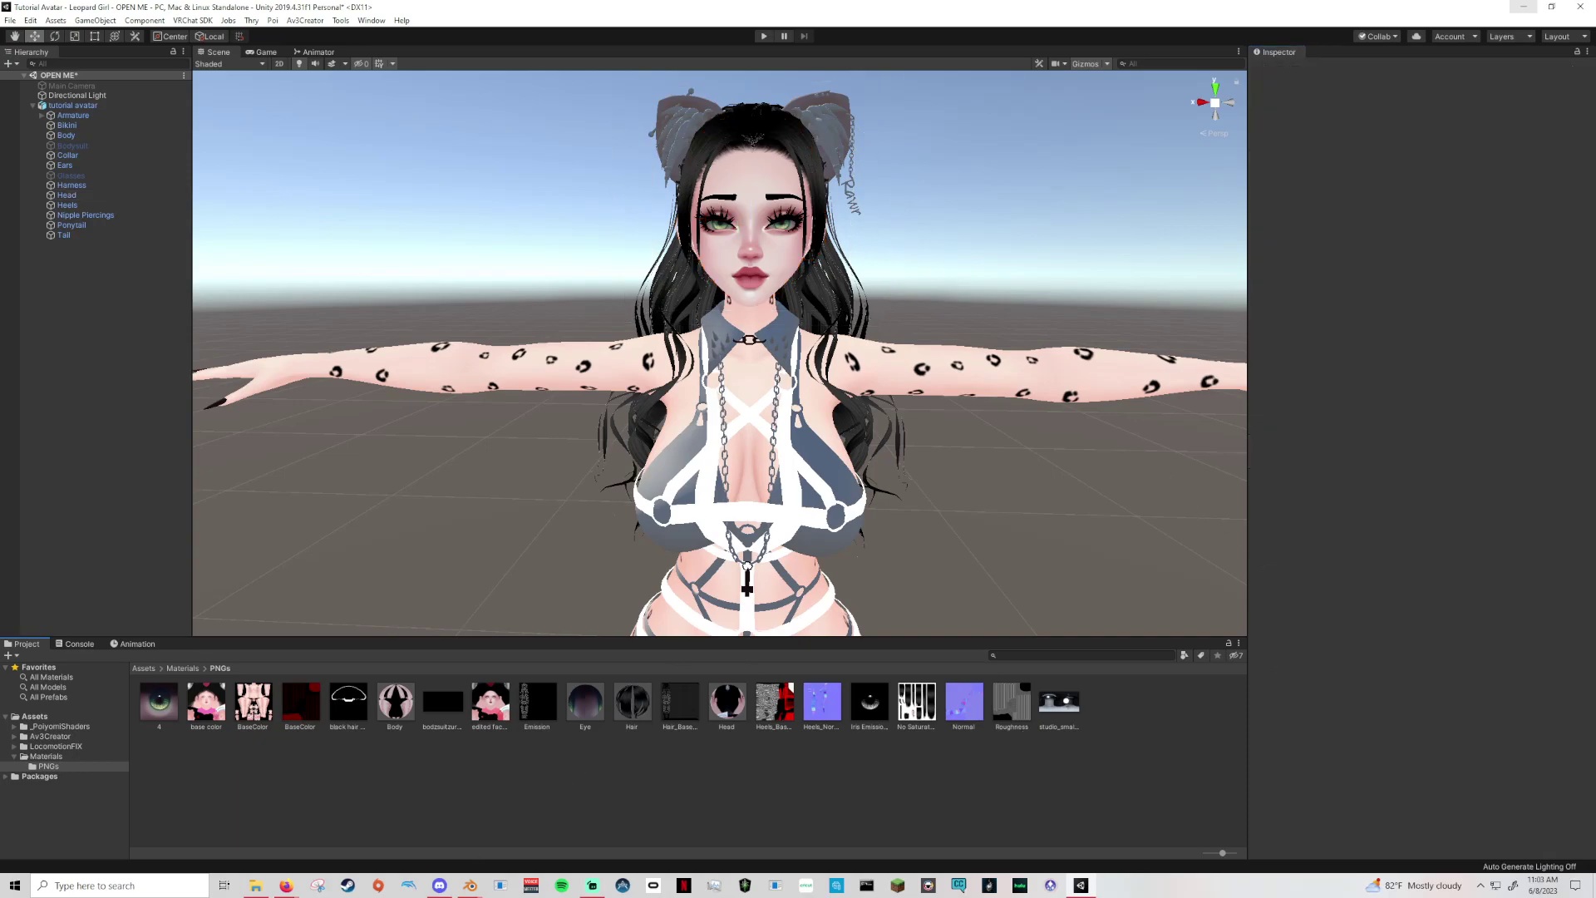
Import _2.png from the Face Textures folder of Doll Face Textures for Savi Head into the Unity project's PNGs folder.
click(256, 886)
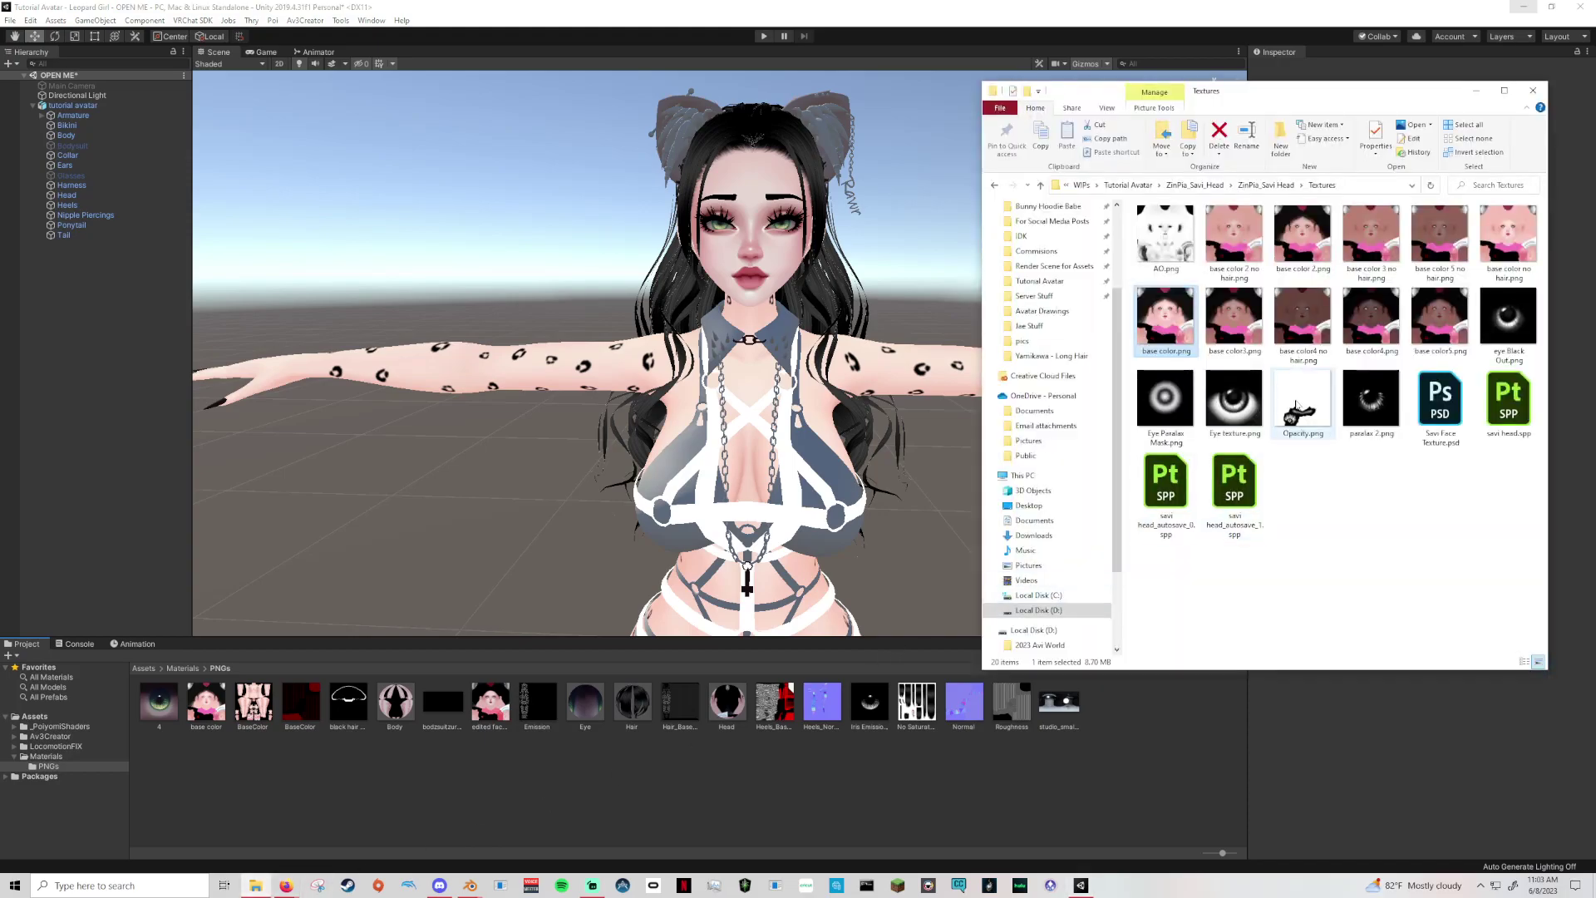
click(1147, 186)
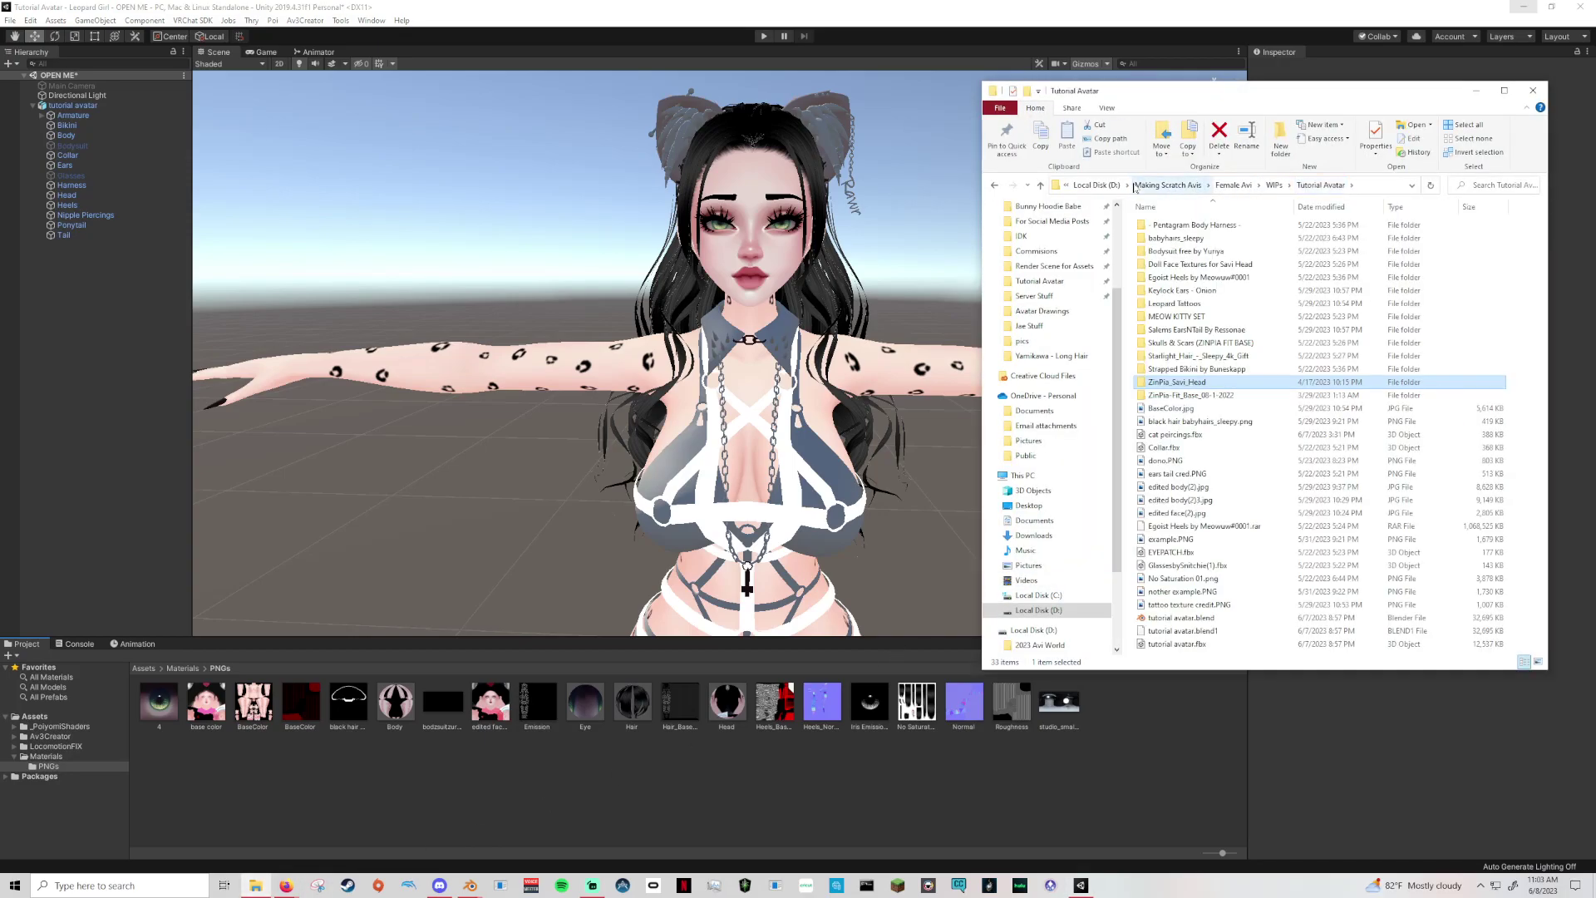
double_click(1184, 264)
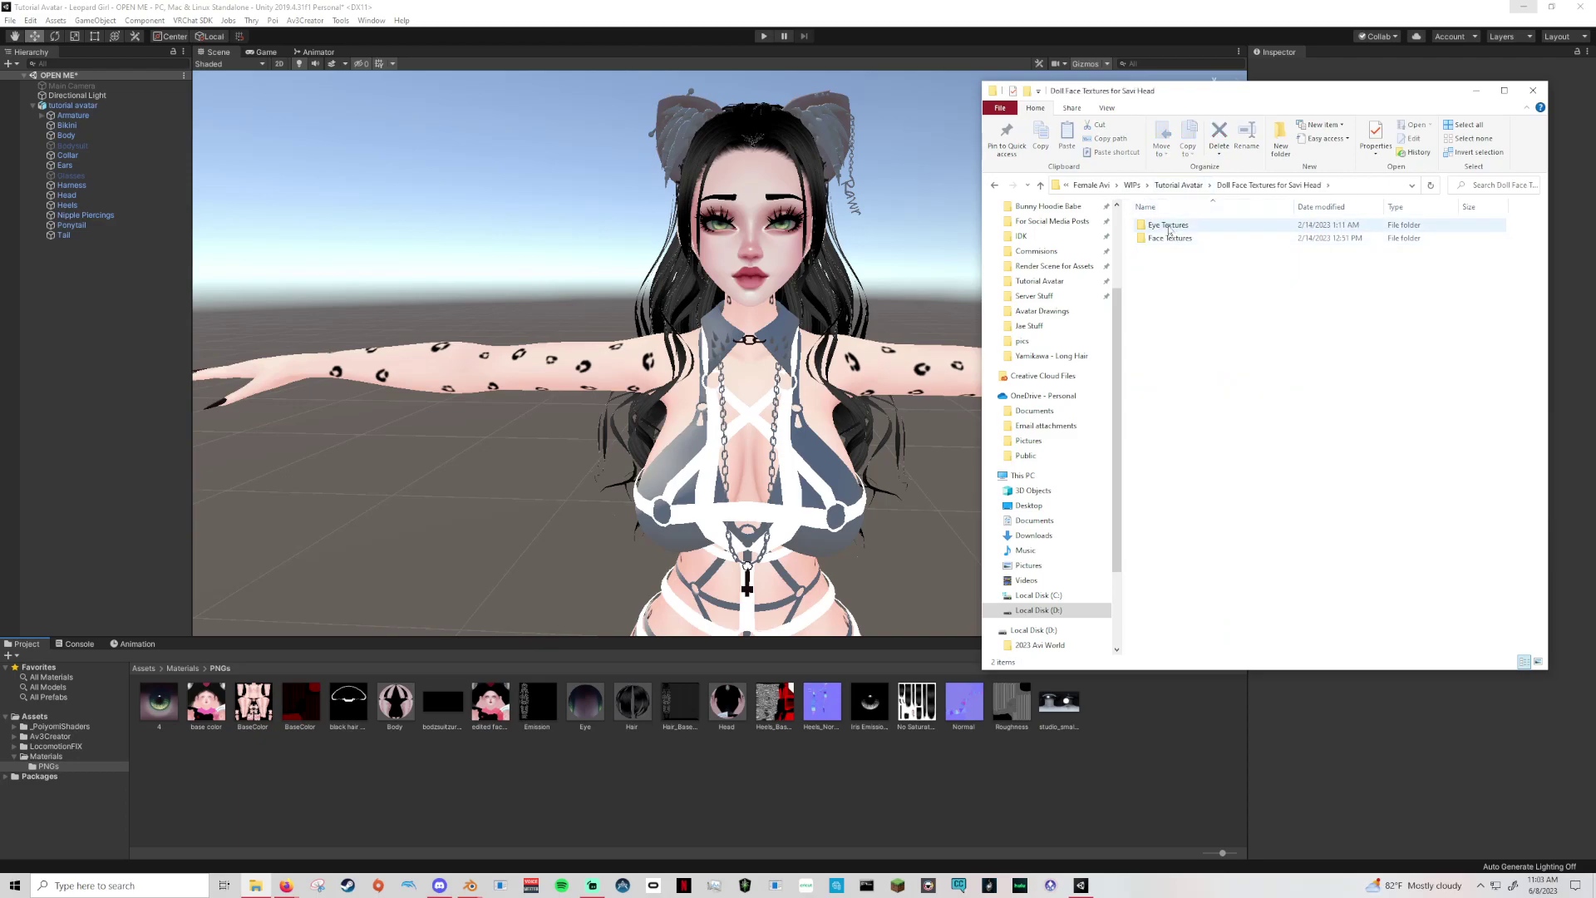
double_click(1169, 231)
click(1272, 185)
double_click(1214, 239)
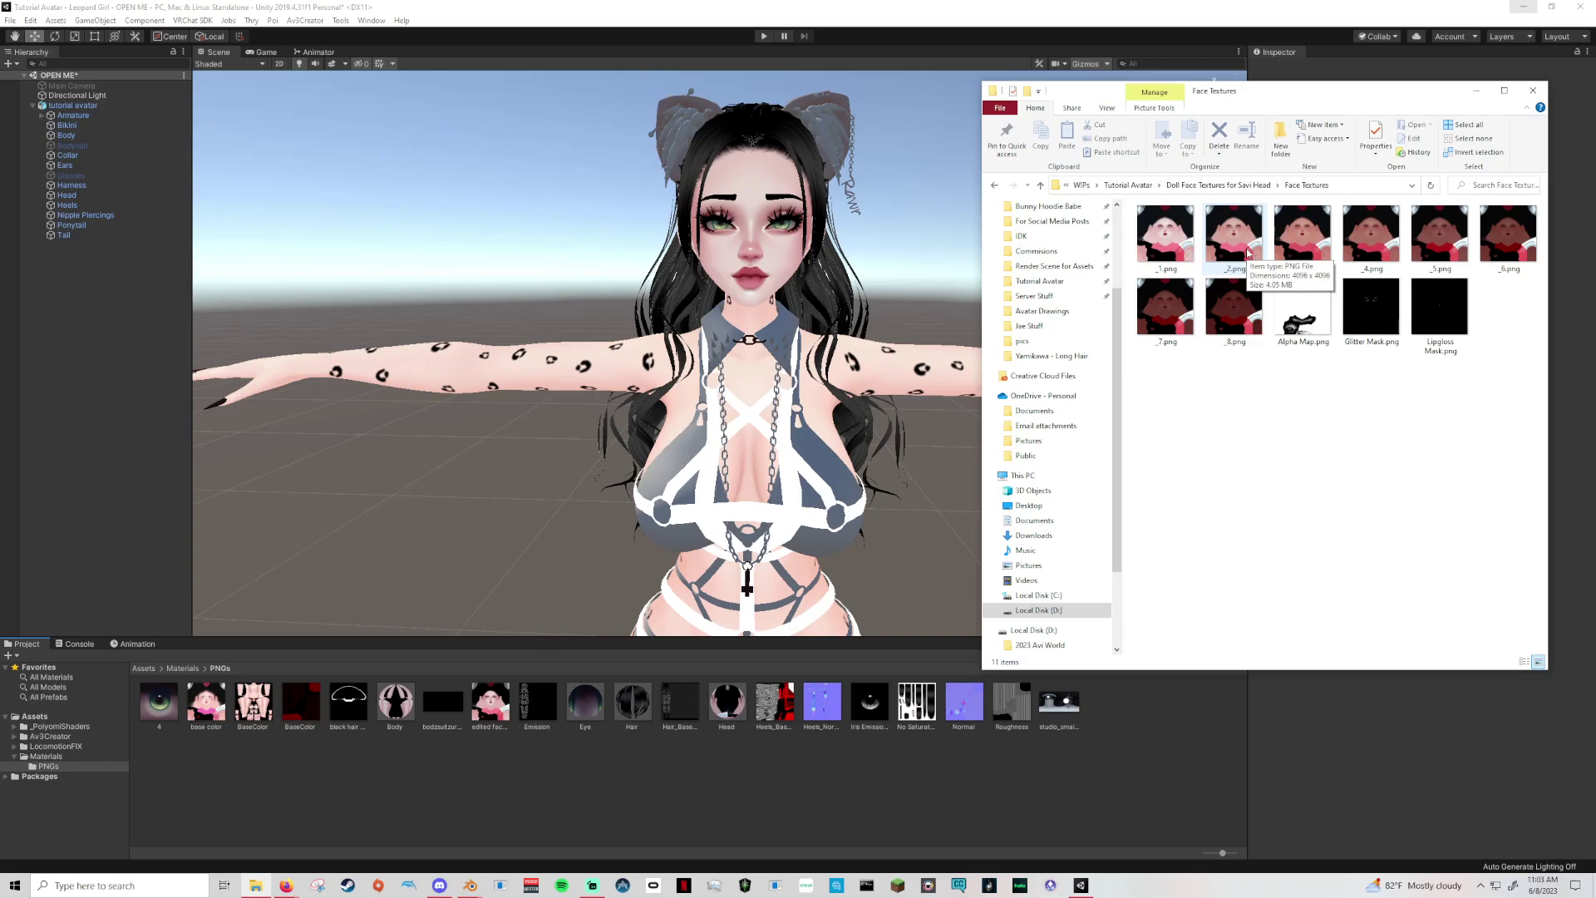
drag(1247, 253, 1034, 771)
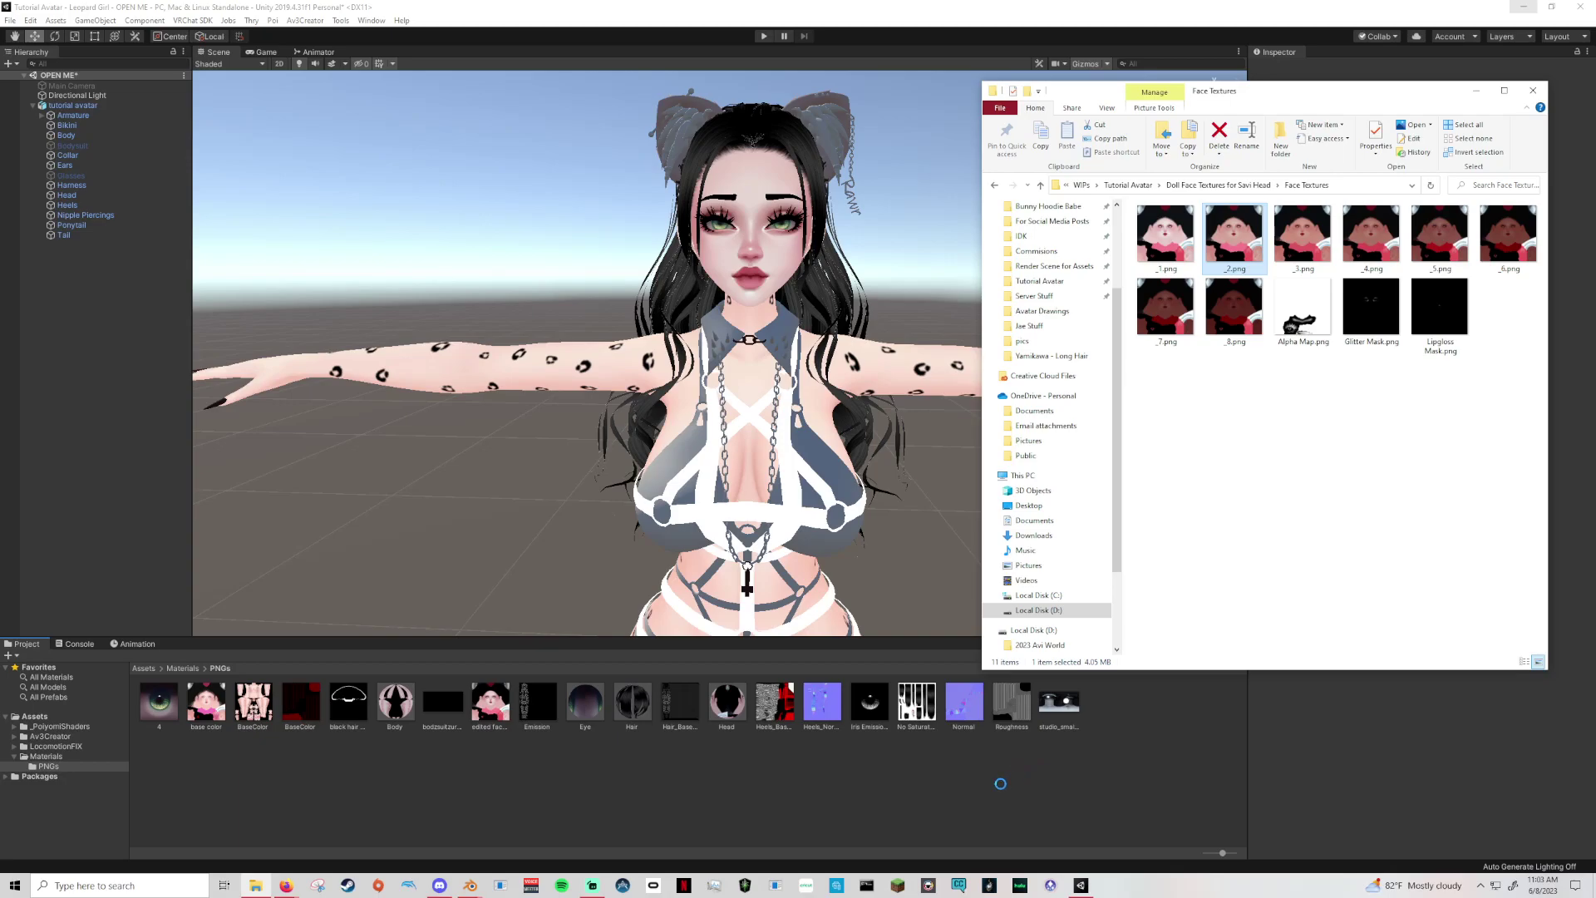
click(642, 777)
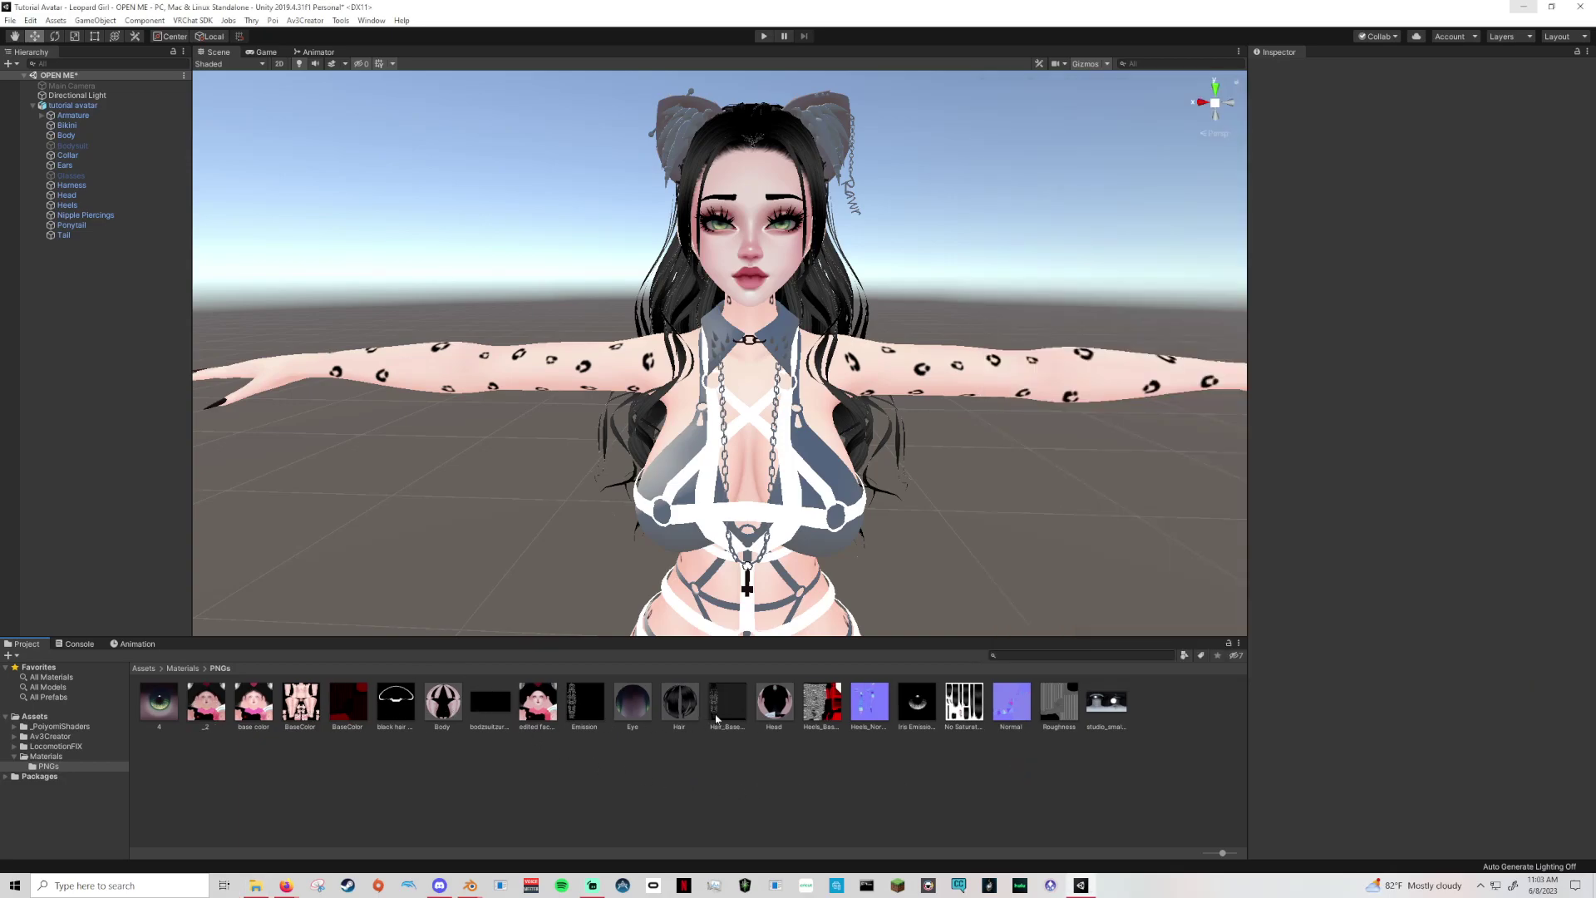
Try the _2 image as the Head material's texture and put the edited face texture back.
click(774, 700)
drag(207, 714, 1285, 204)
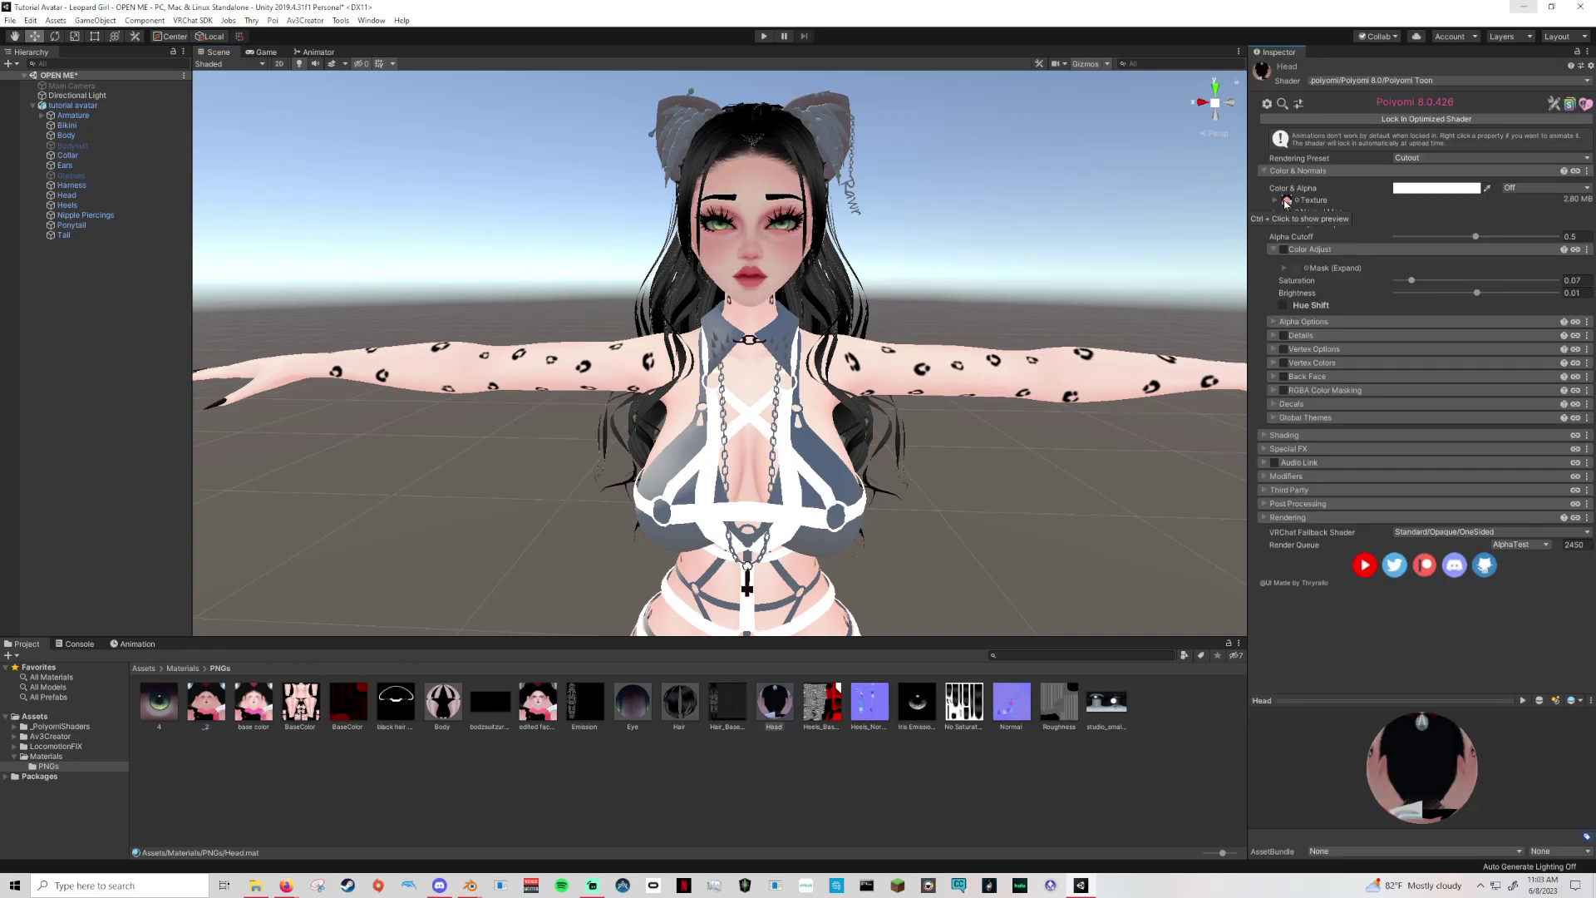
drag(537, 702, 1287, 202)
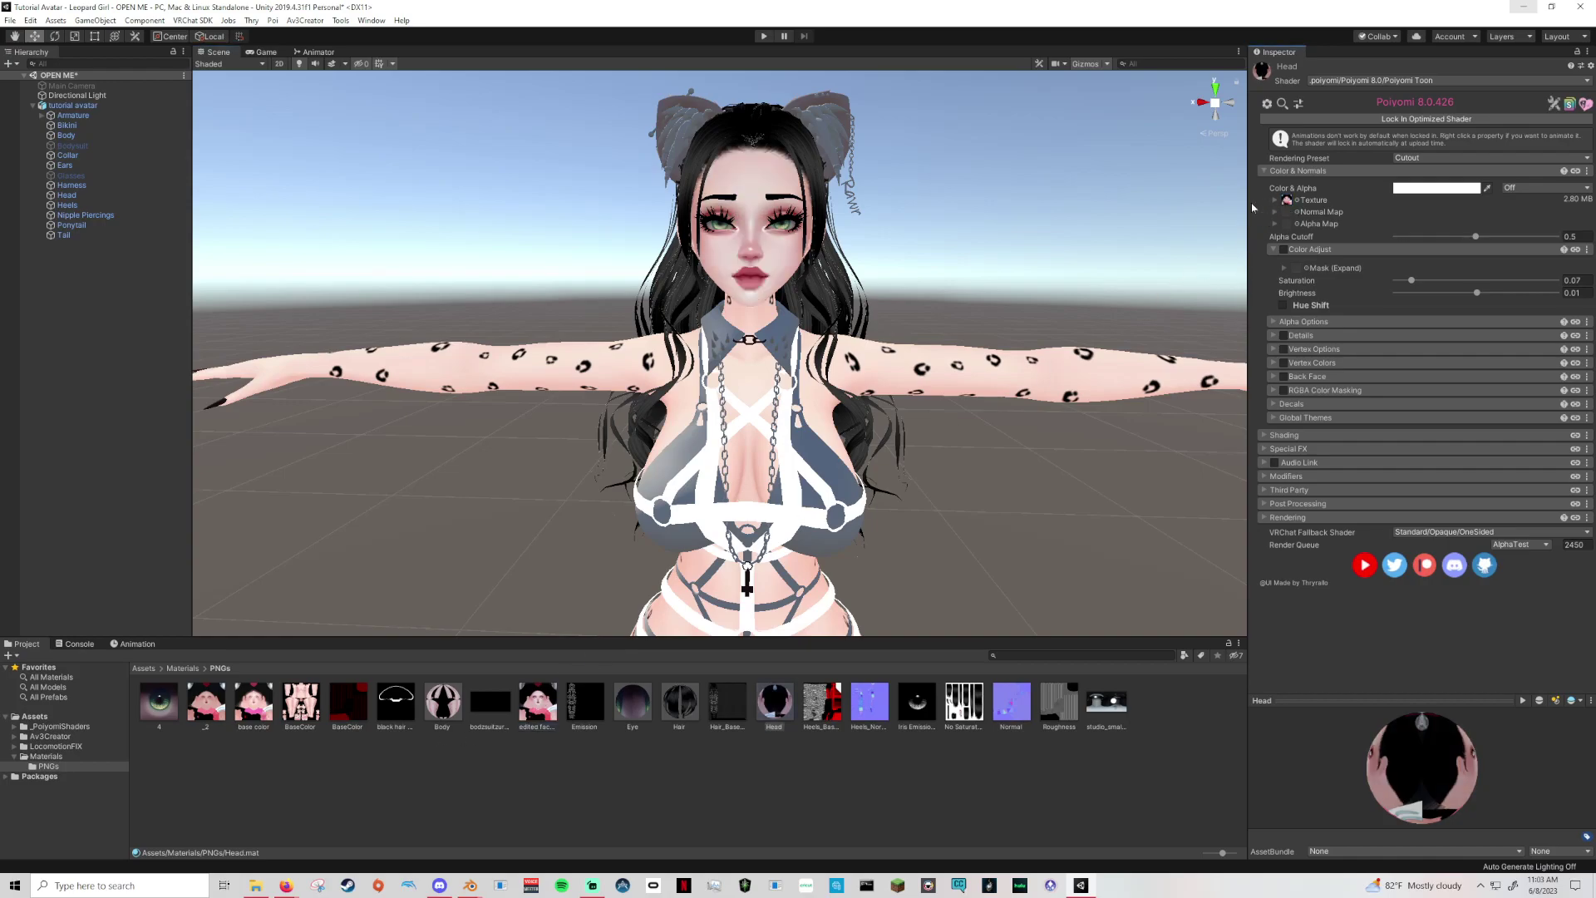
click(1060, 511)
Examine the whole avatar from several distances to compare the edited face with the body skin.
right_drag(684, 584, 724, 572)
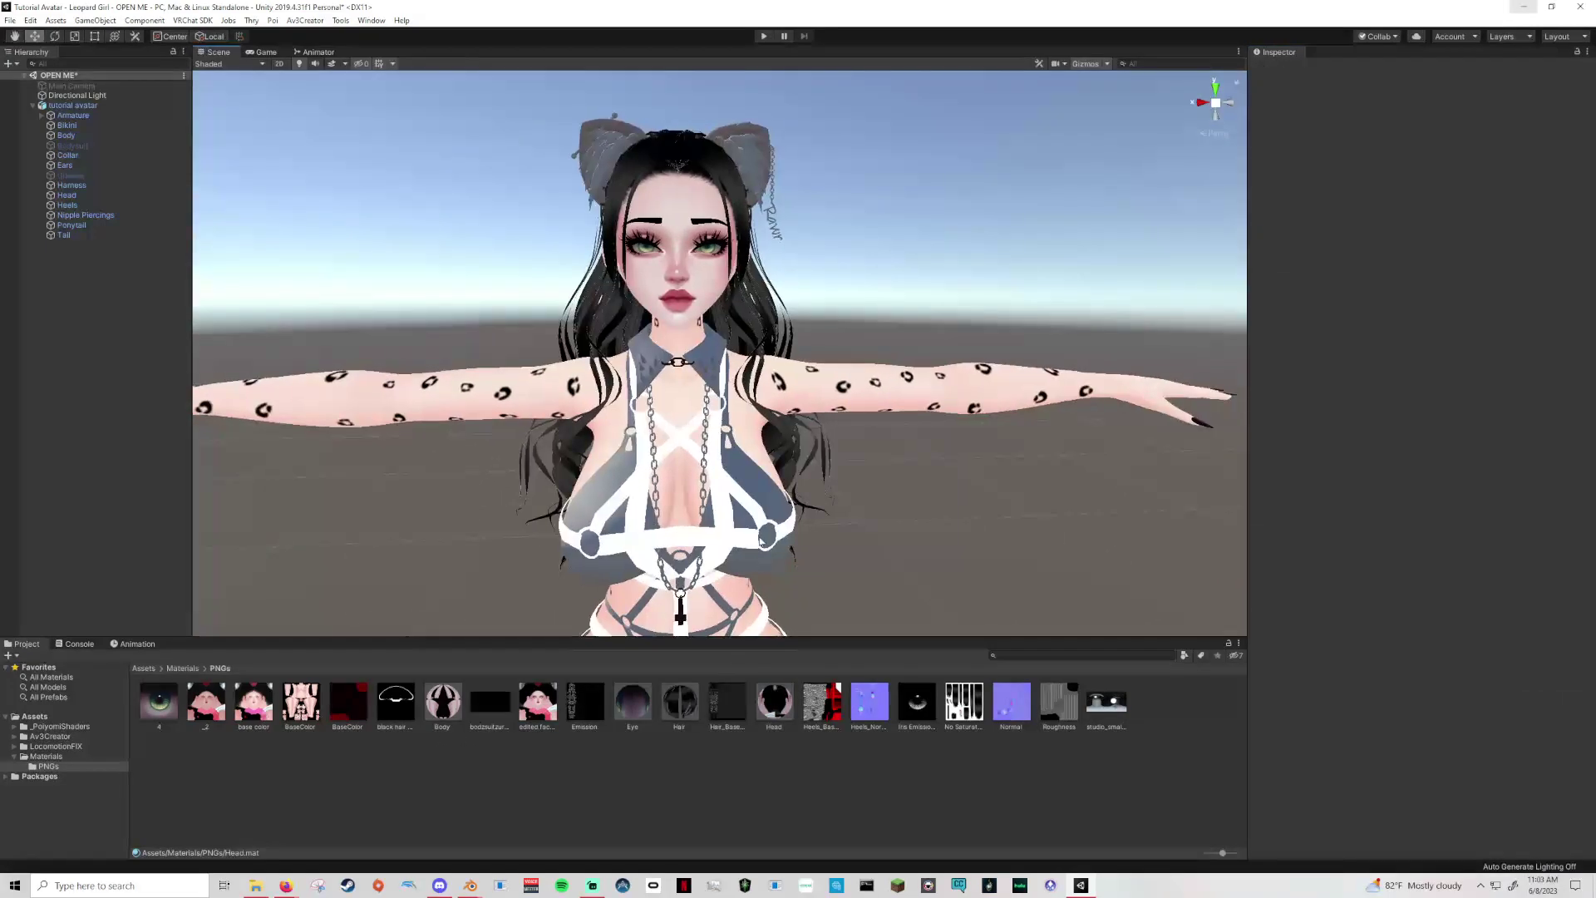
click(659, 306)
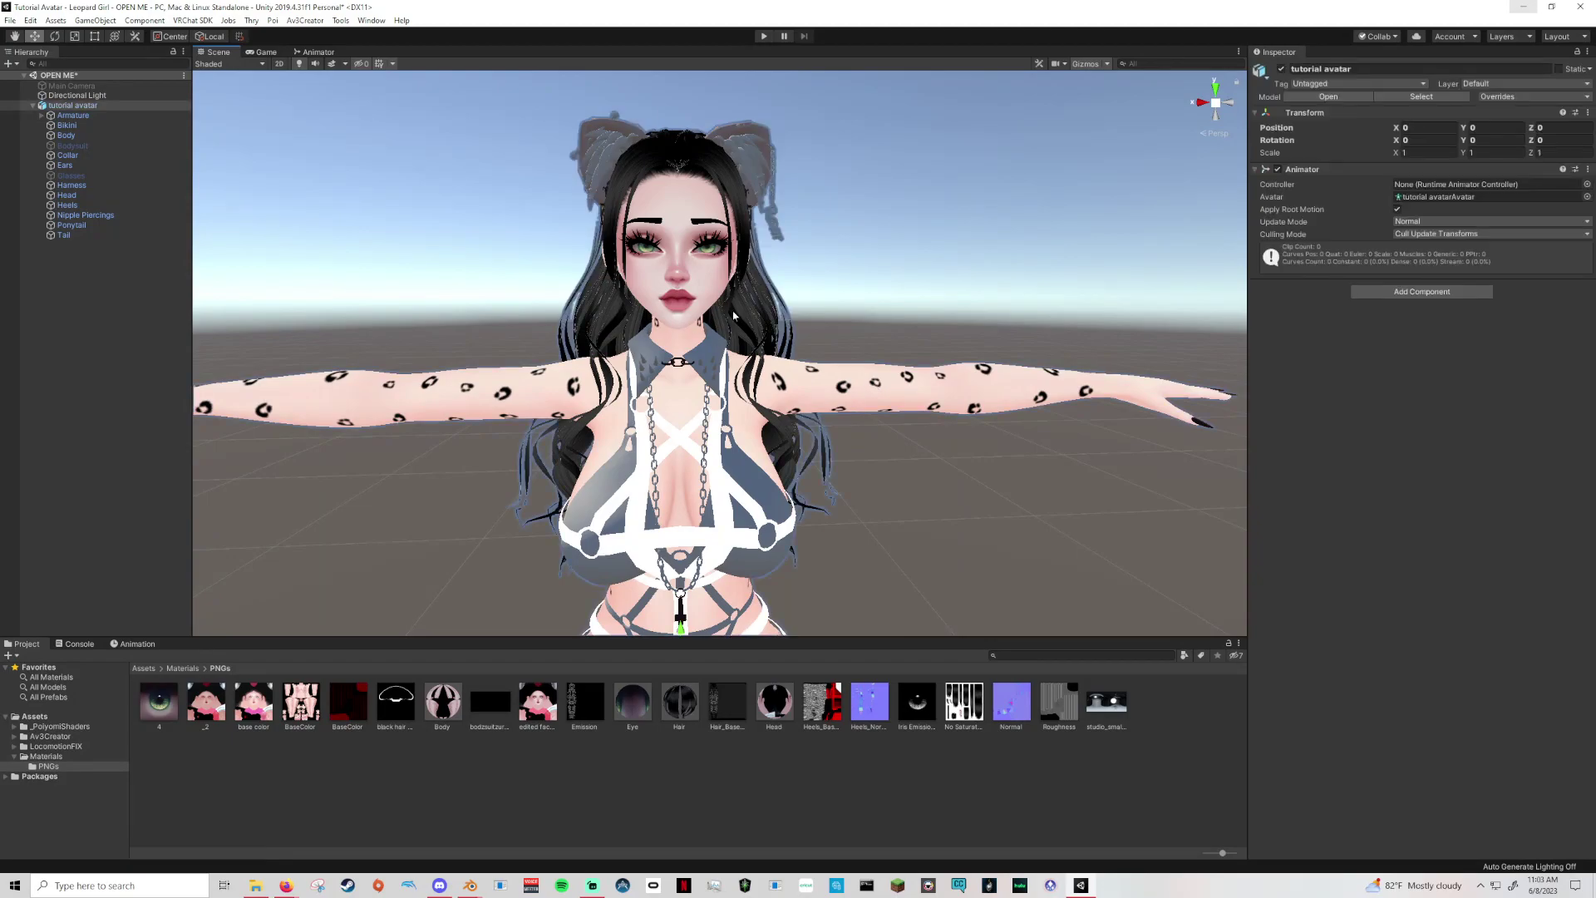
click(900, 277)
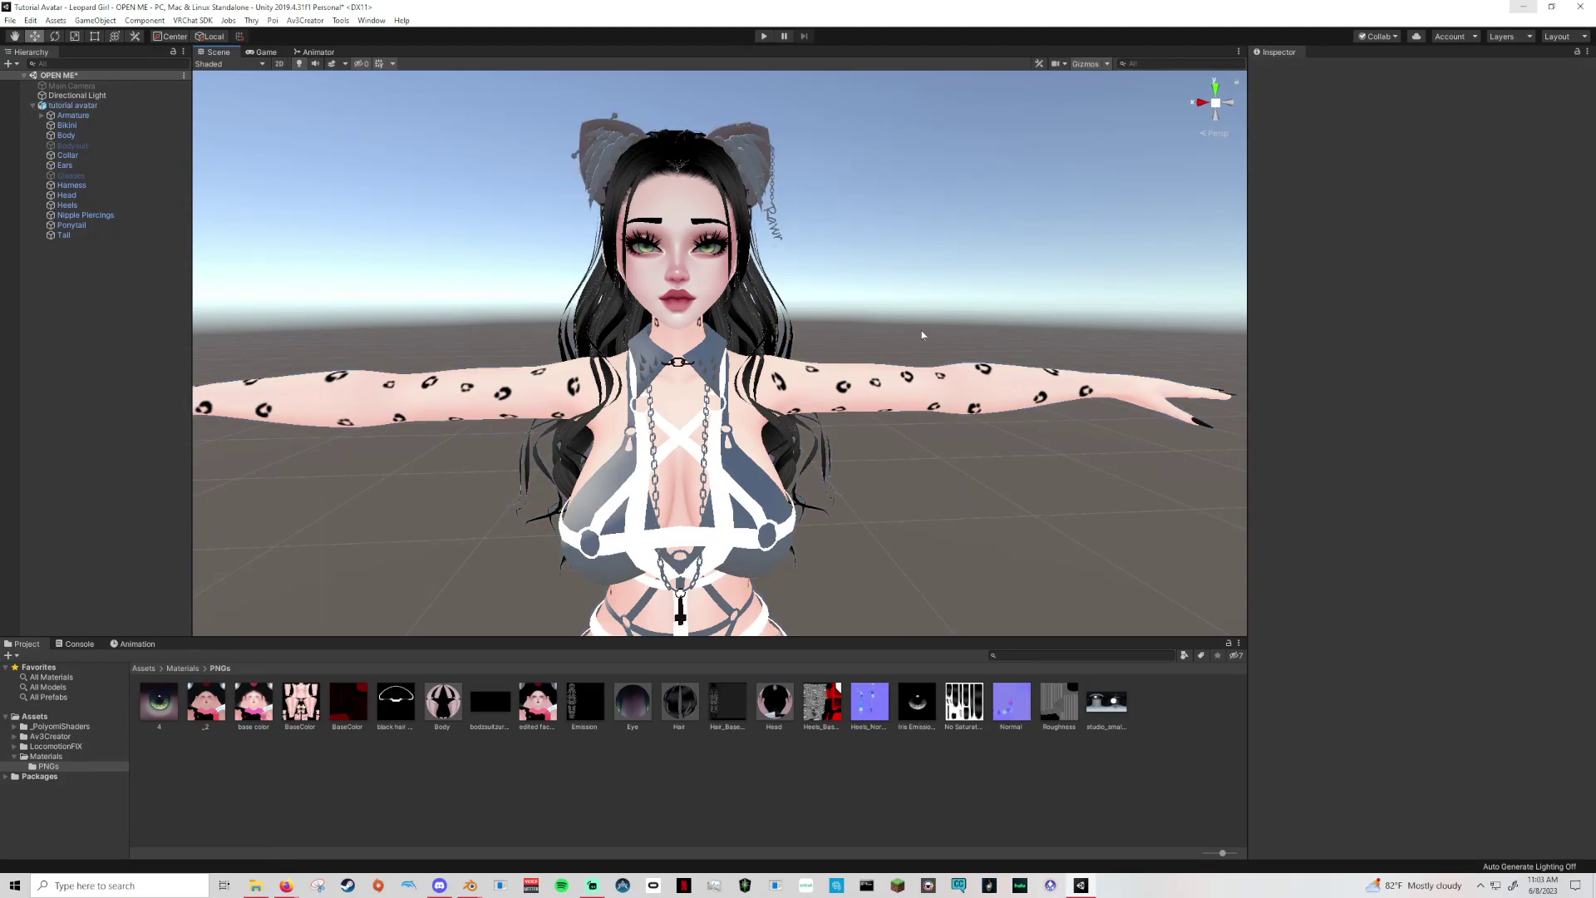
mouse_move(890, 388)
middle_down()
mouse_move(889, 328)
mouse_move(887, 360)
middle_up()
scroll(890, 329, down, 3)
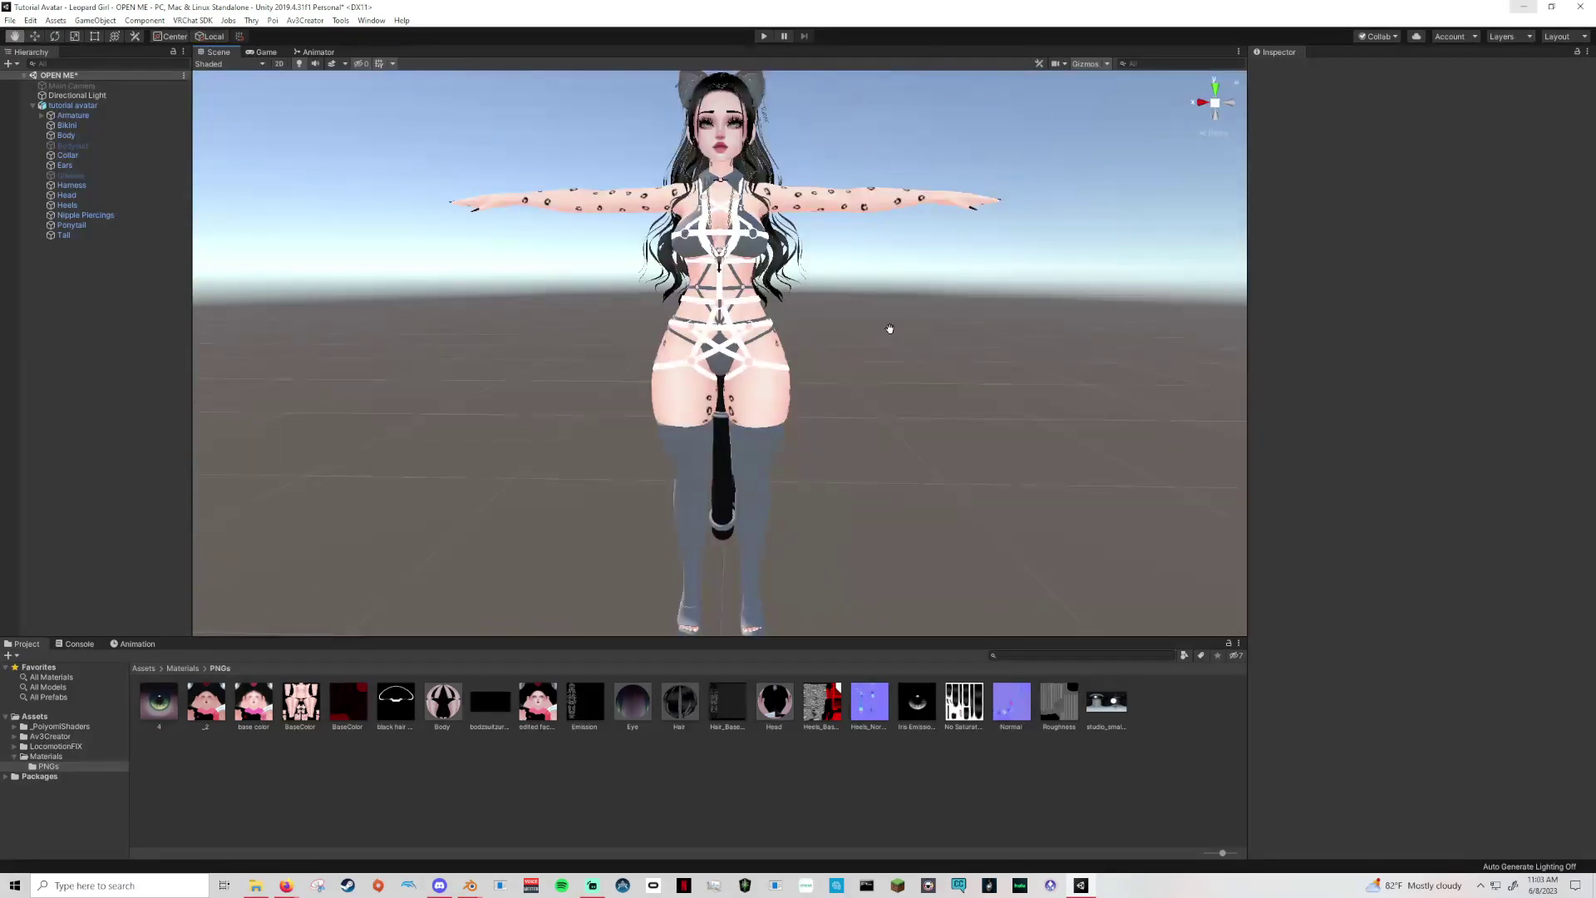
scroll(889, 328, up, 4)
scroll(839, 310, up, 2)
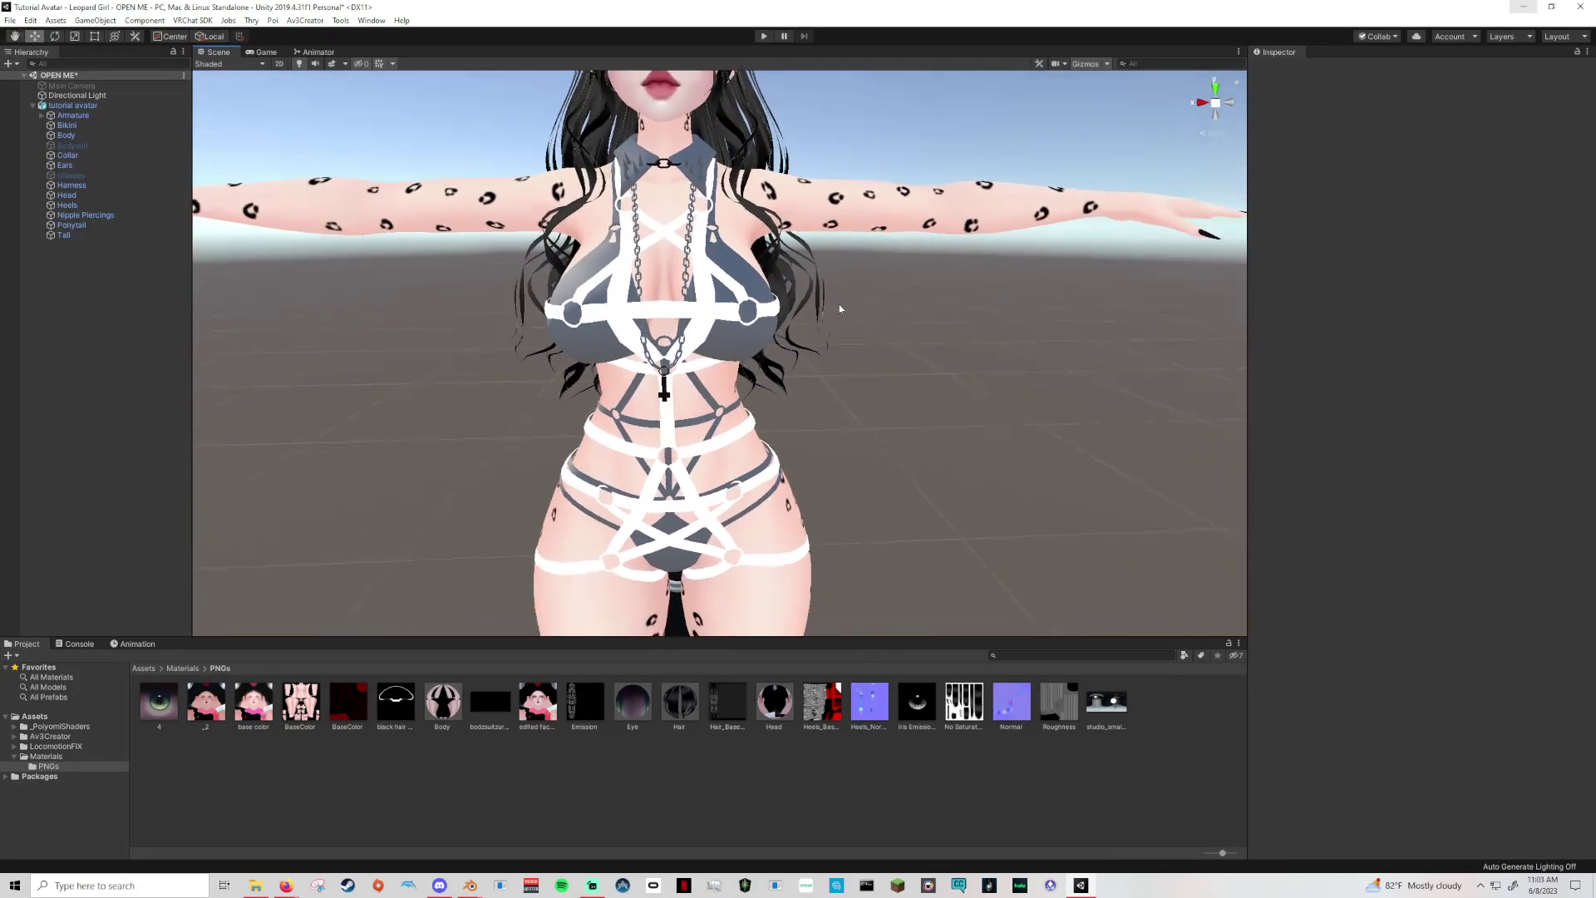
middle_drag(839, 309, 902, 451)
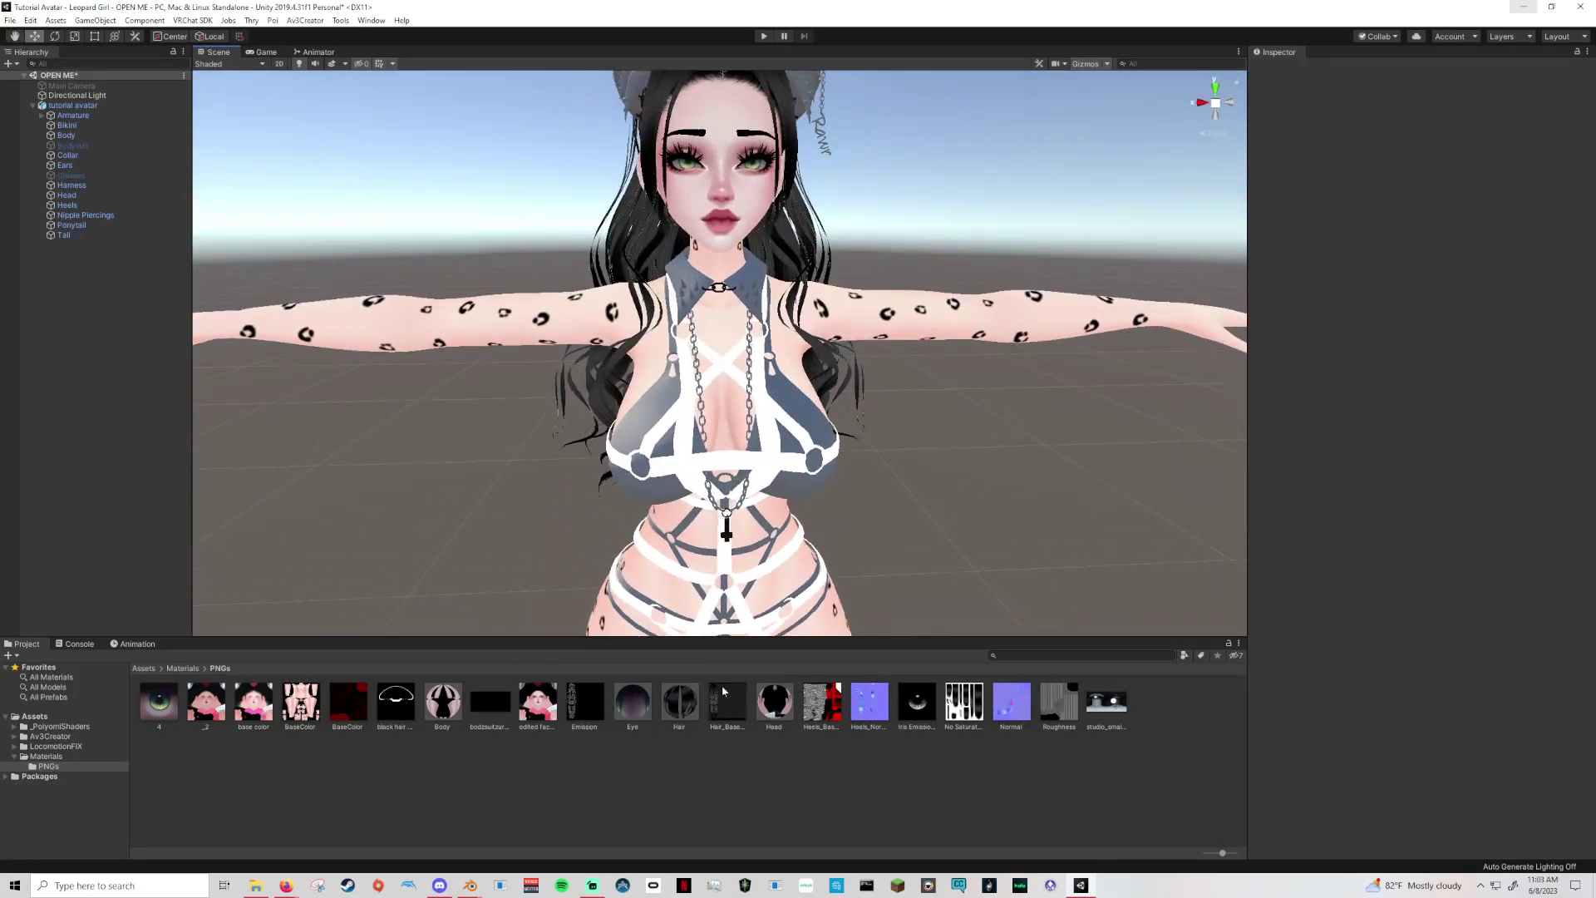
scroll(914, 507, down, 2)
middle_drag(920, 474, 938, 517)
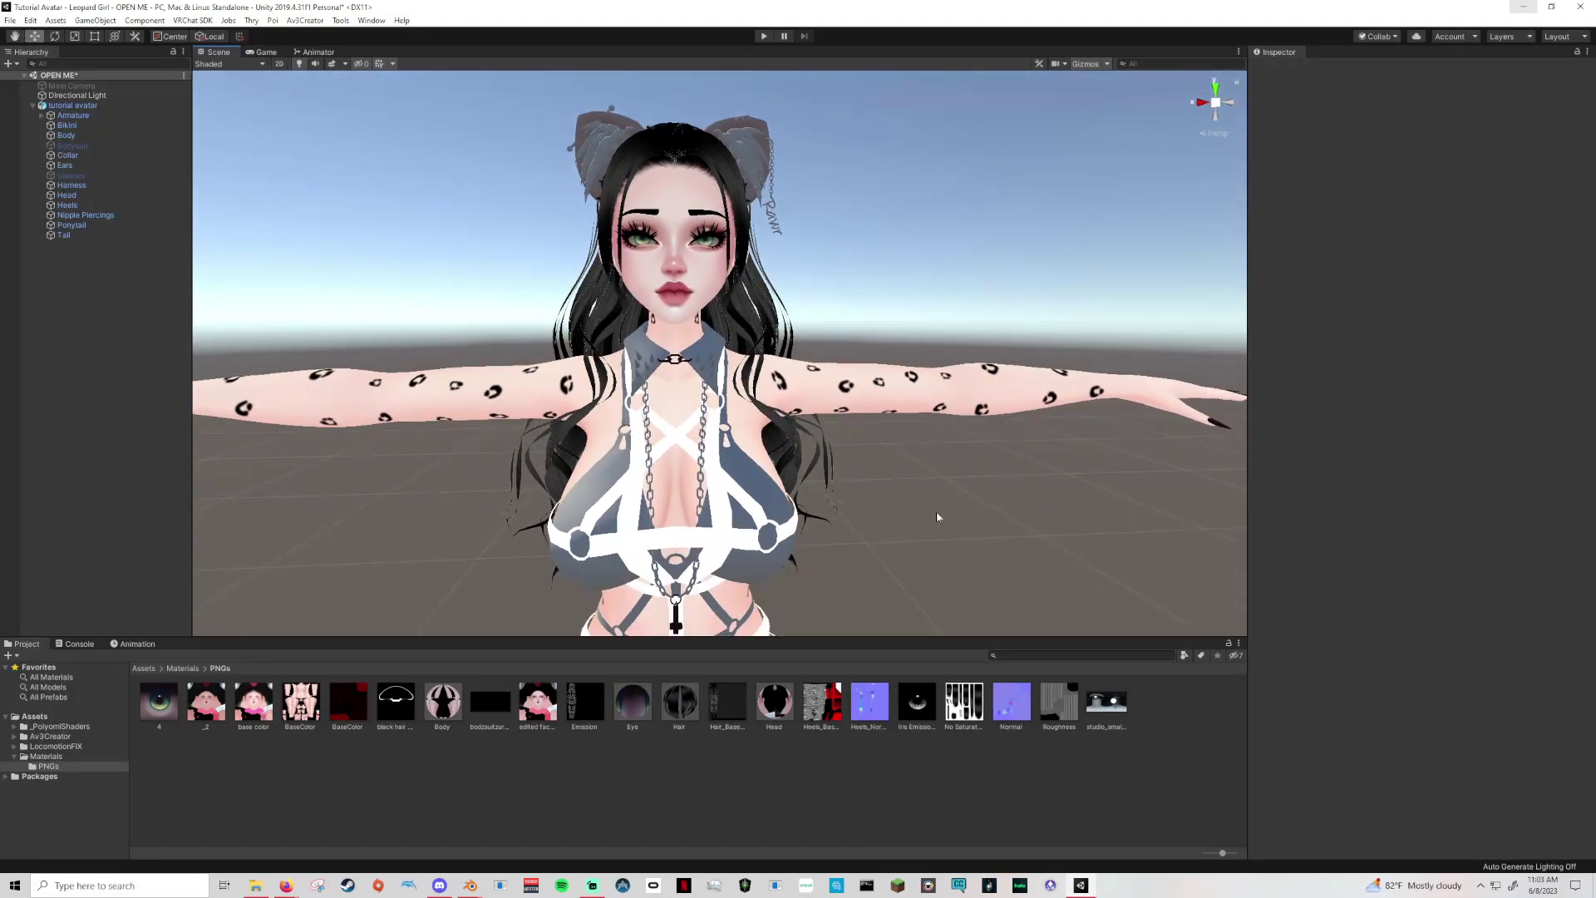
Look for matcap images in the Female Avi folder and its All Around Useful subfolder.
click(632, 703)
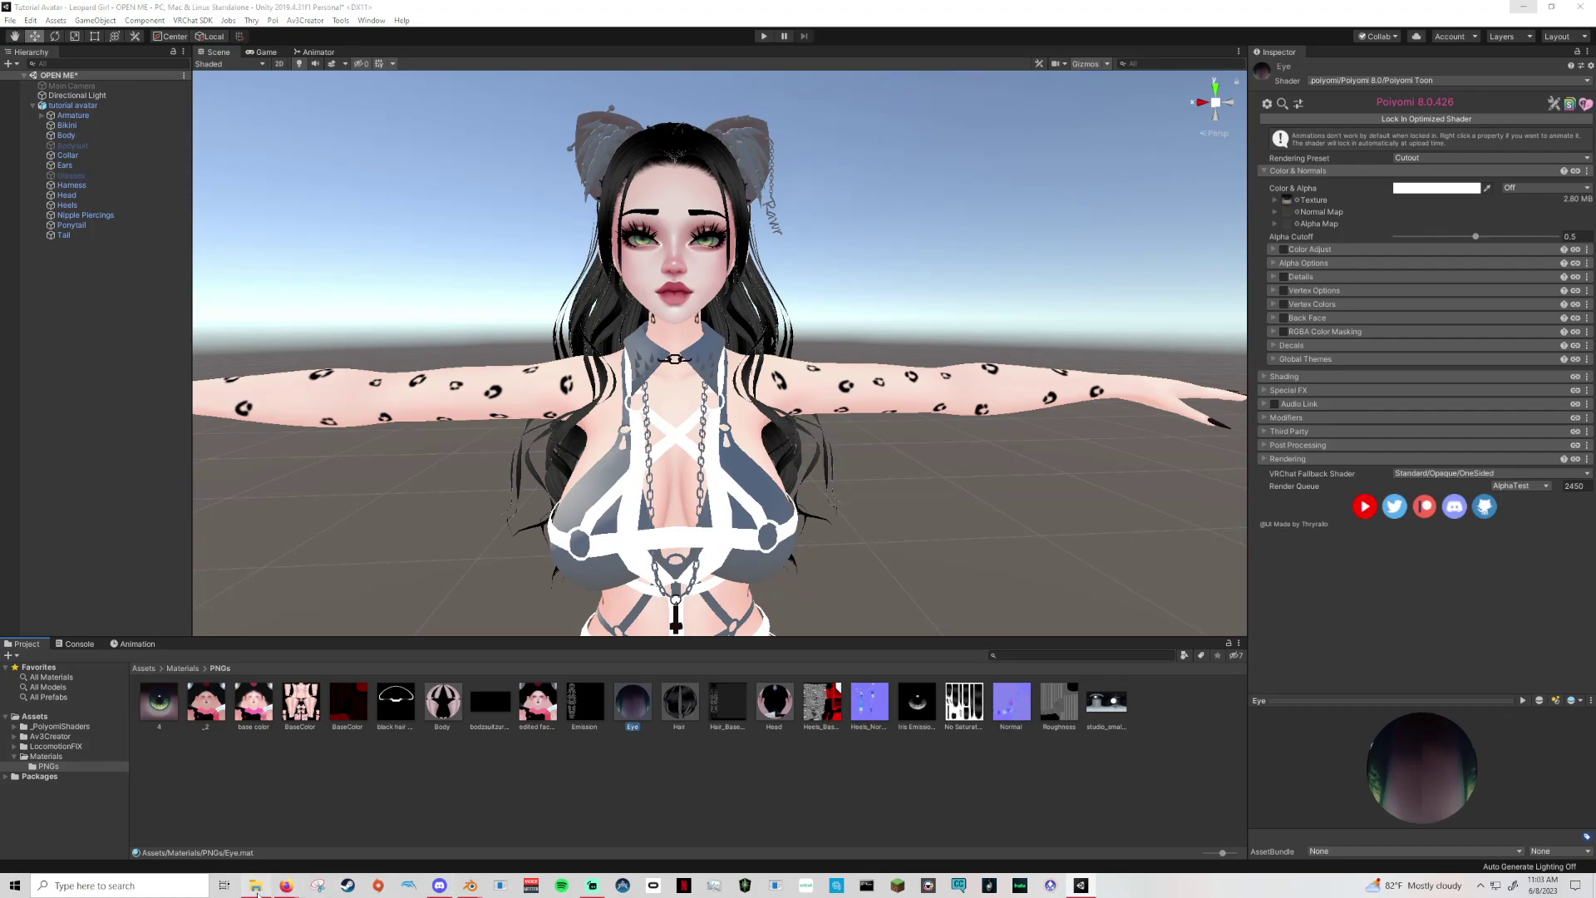
click(255, 885)
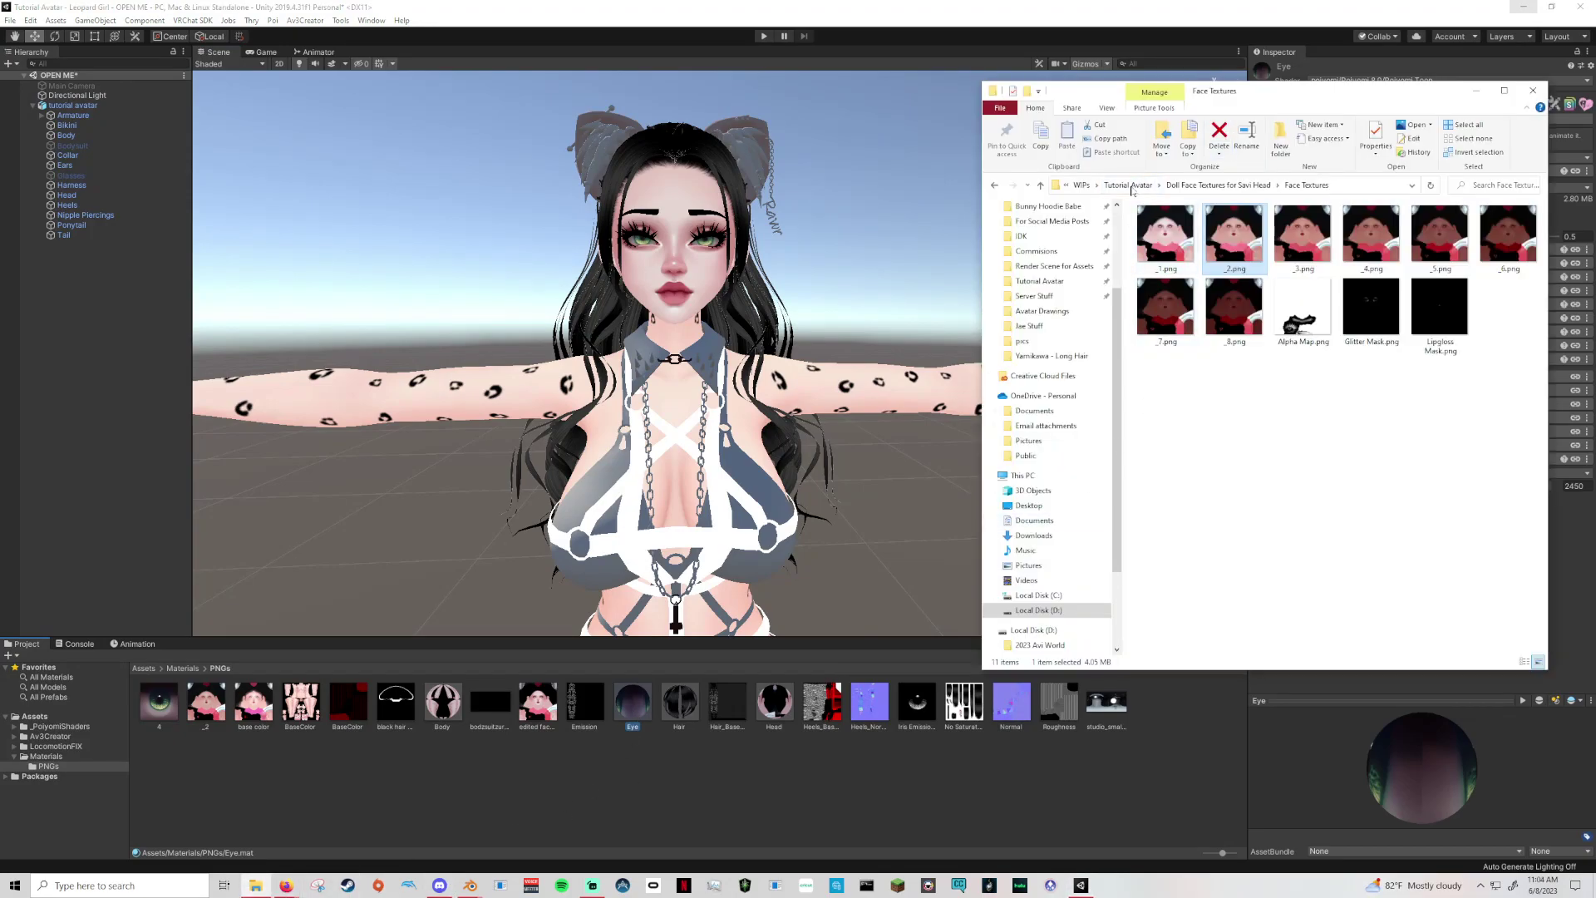
click(1085, 186)
click(1265, 186)
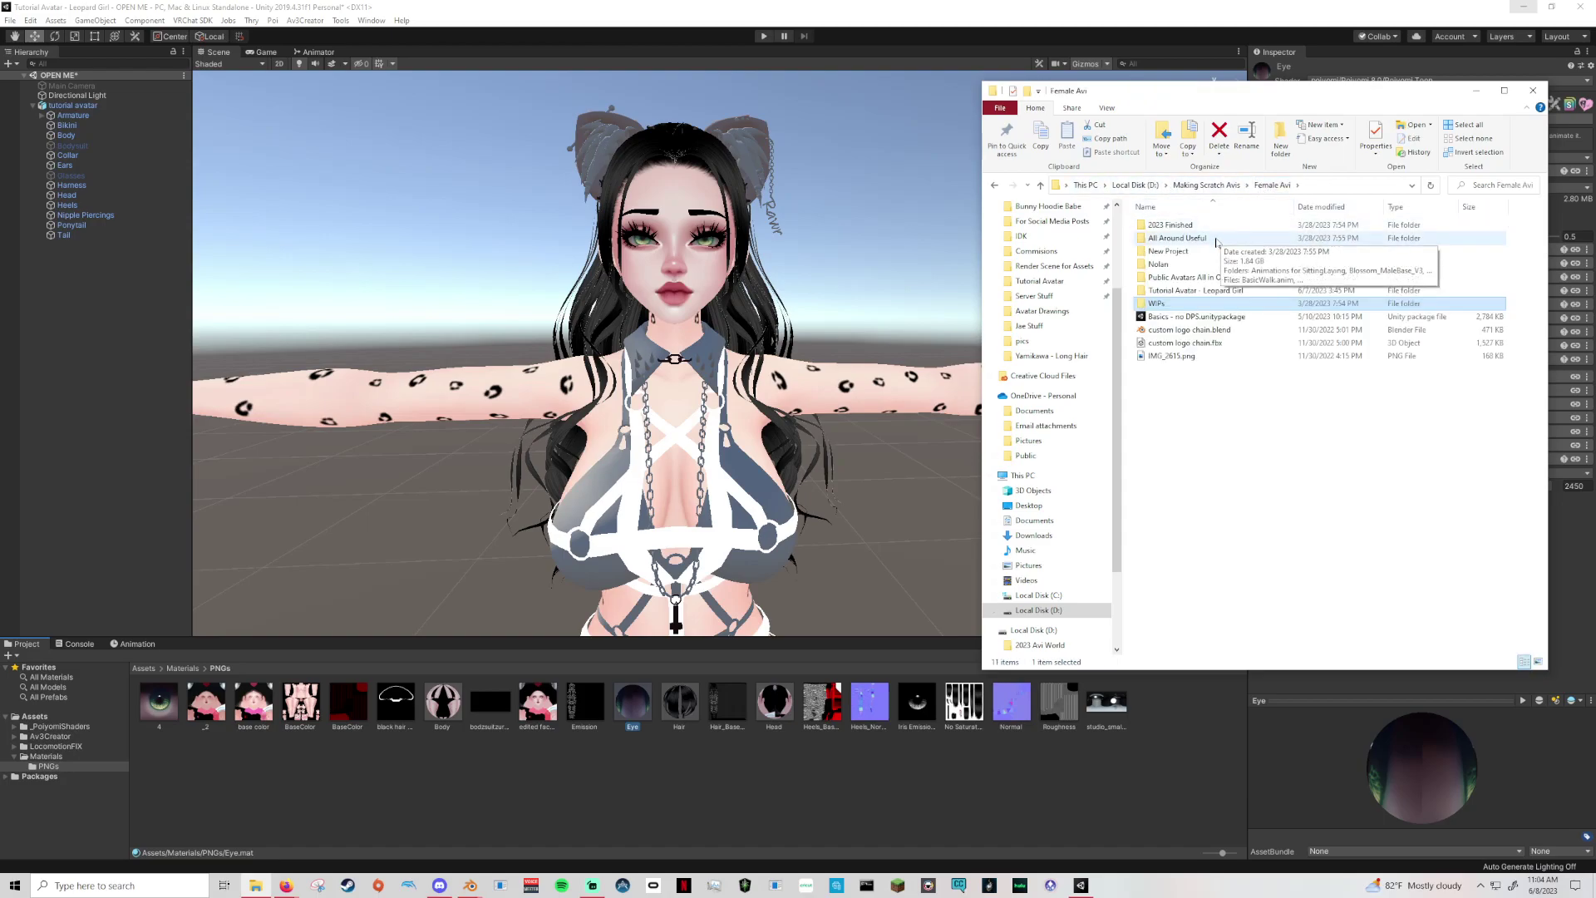
double_click(1216, 240)
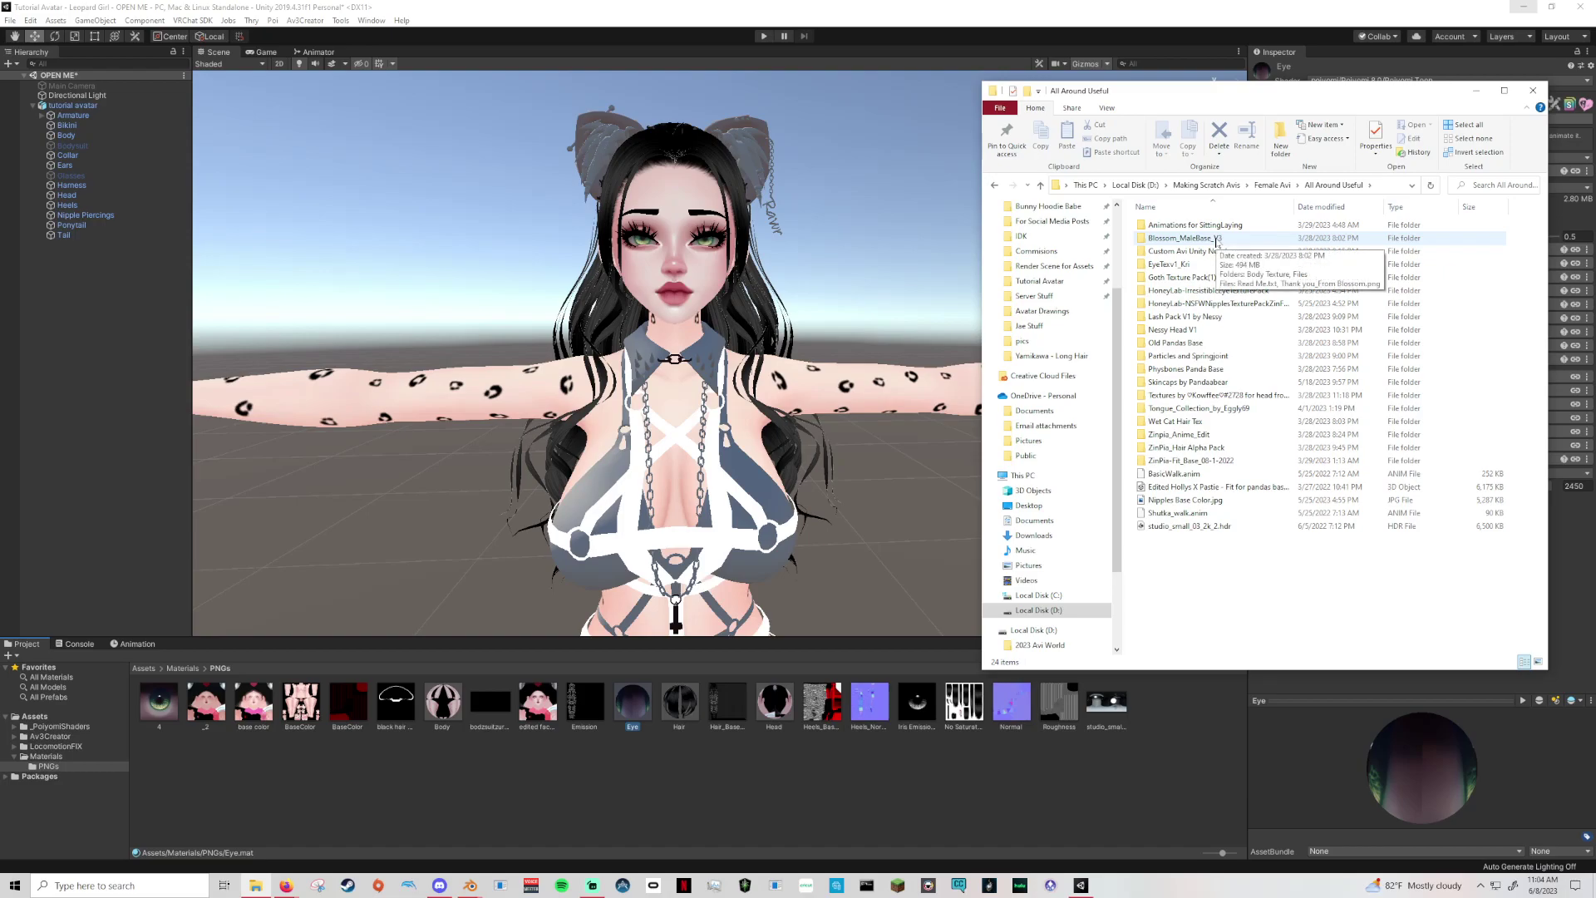
key(alt+Left)
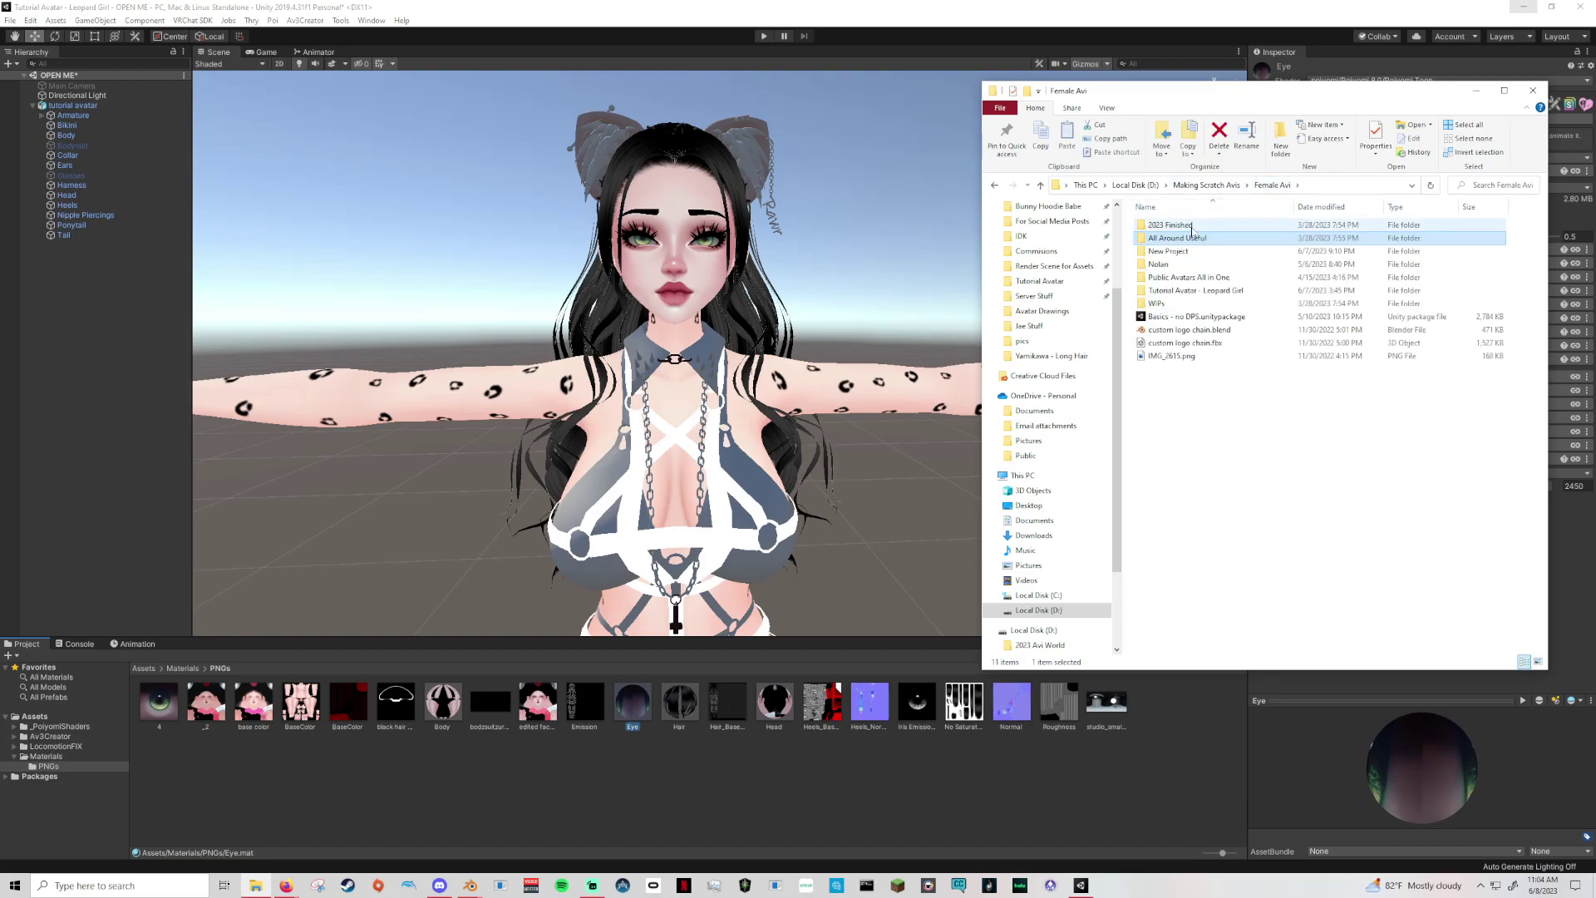
scroll(1043, 571, up, 4)
Import 4.png and 9.png from the Misc folder of Iridescent and Gem Matcaps into the project's PNGs folder.
click(1054, 290)
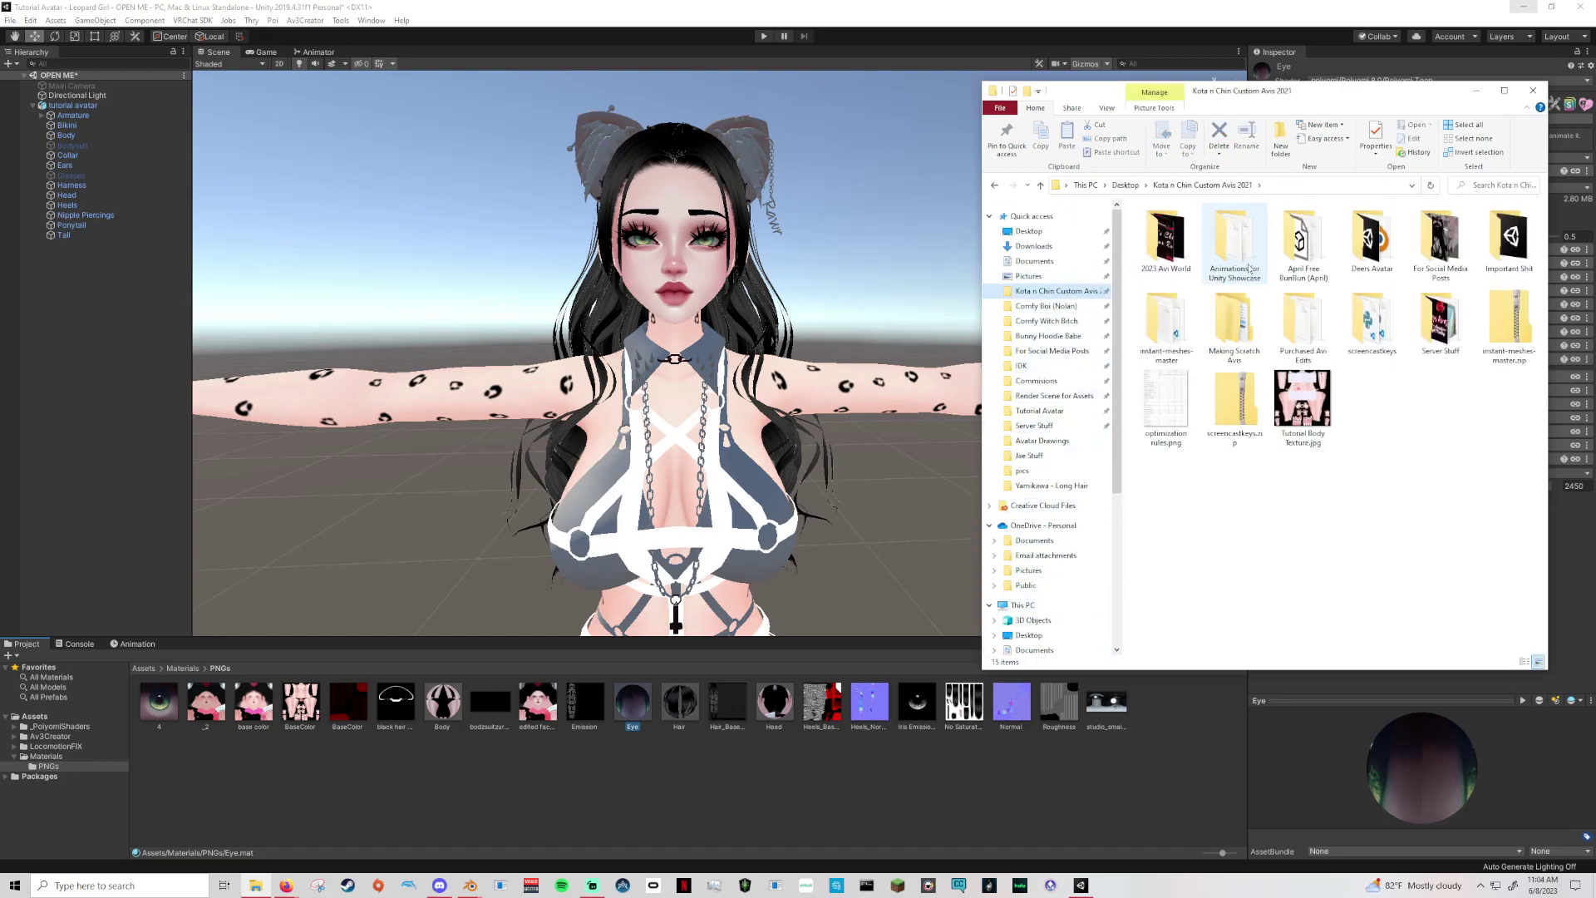
double_click(1511, 241)
double_click(1195, 229)
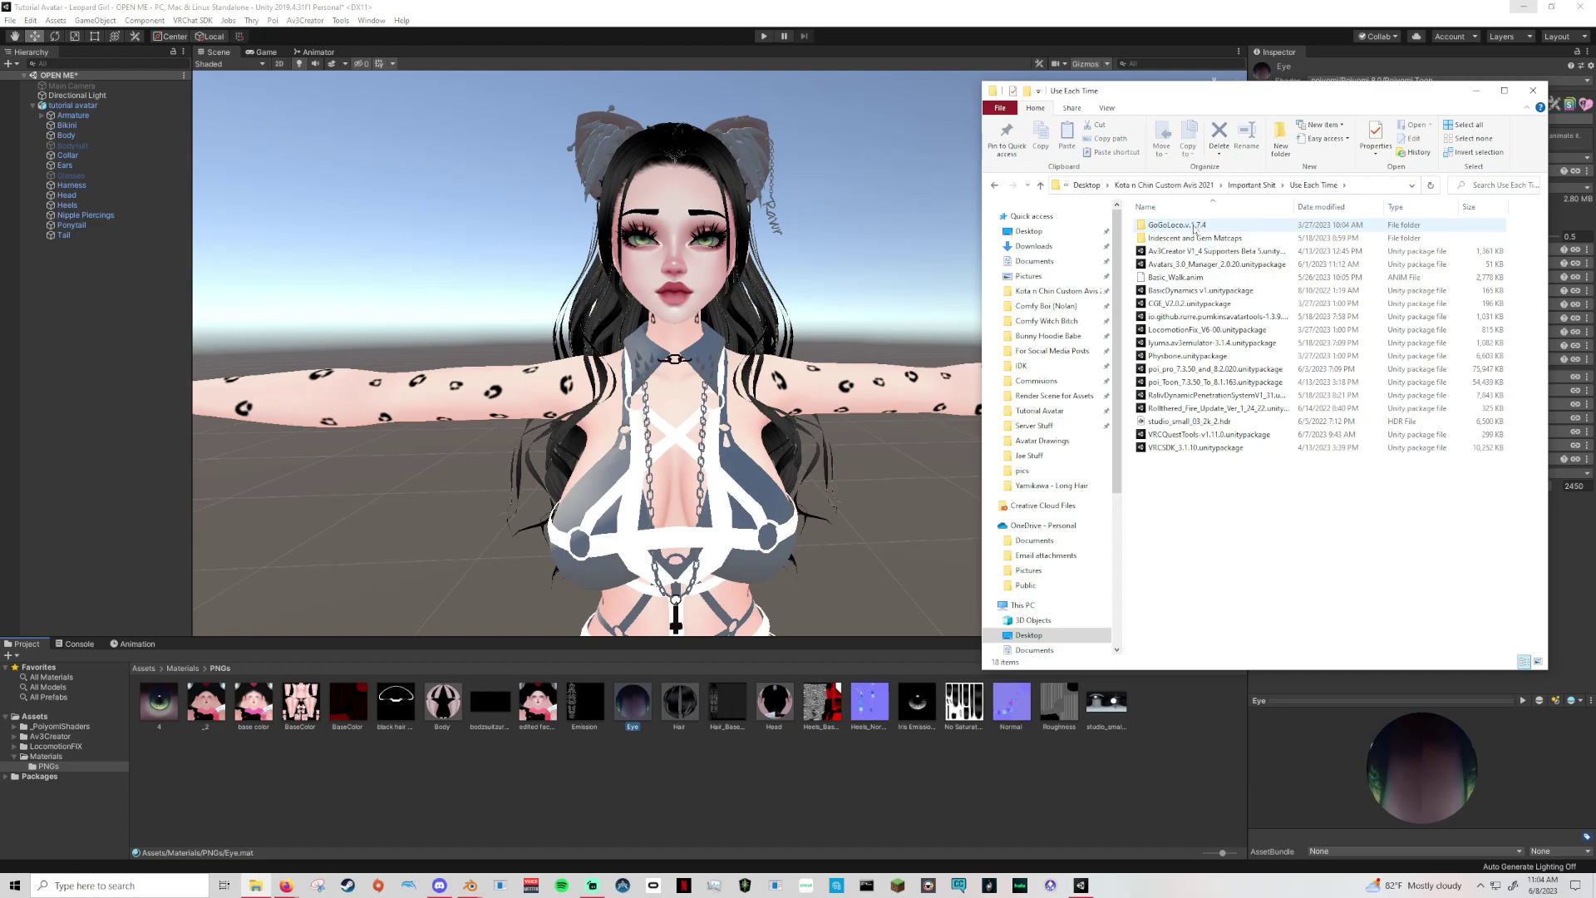
double_click(1203, 237)
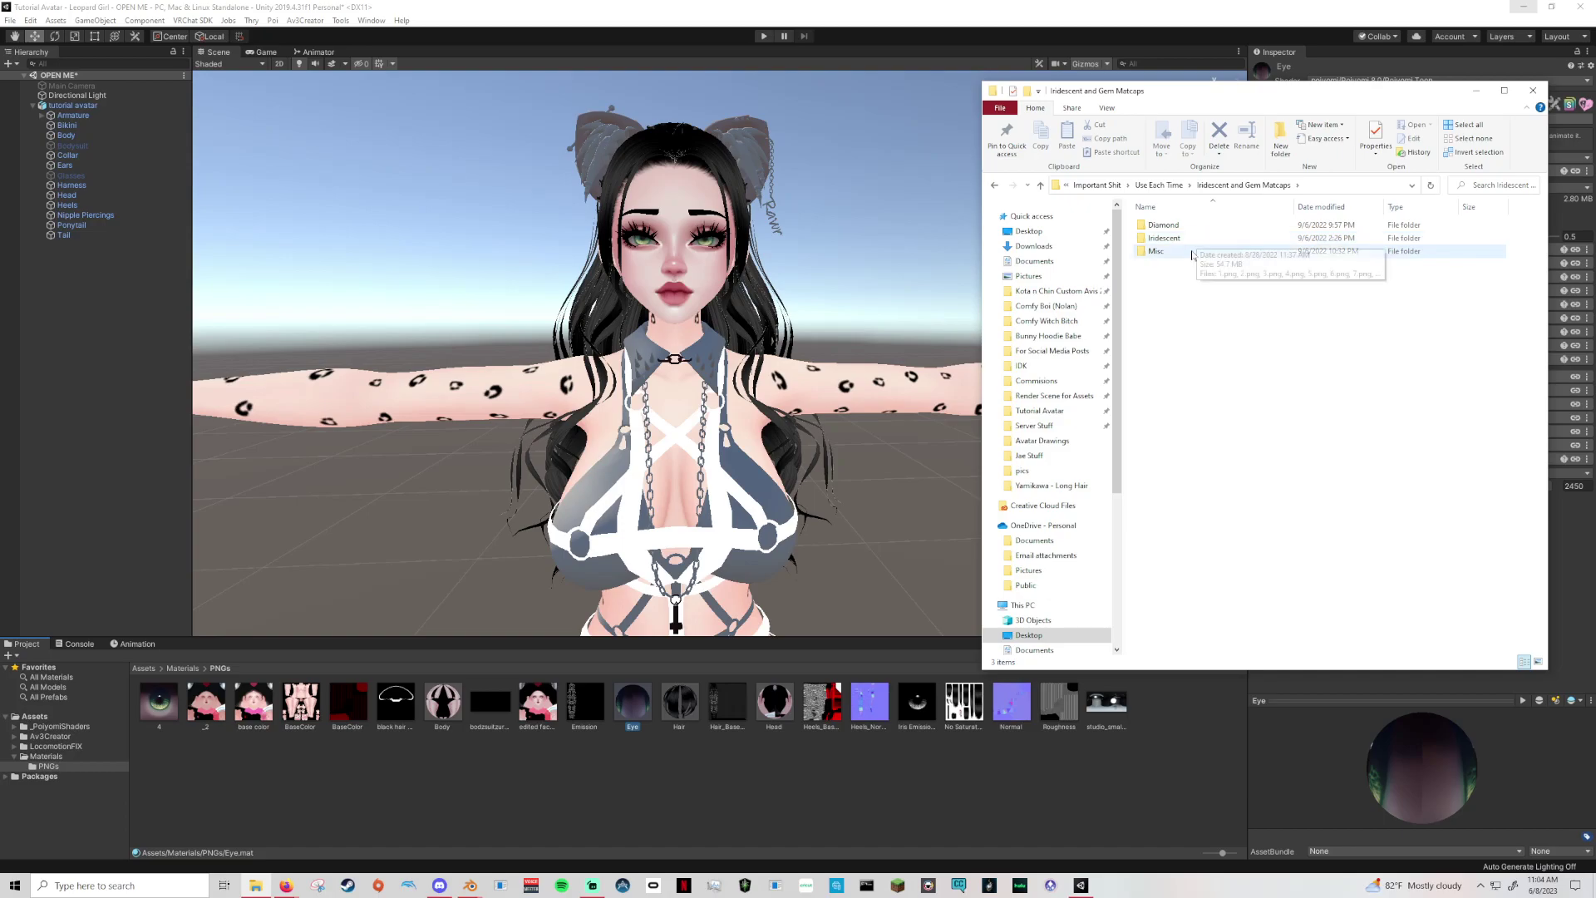
double_click(1197, 251)
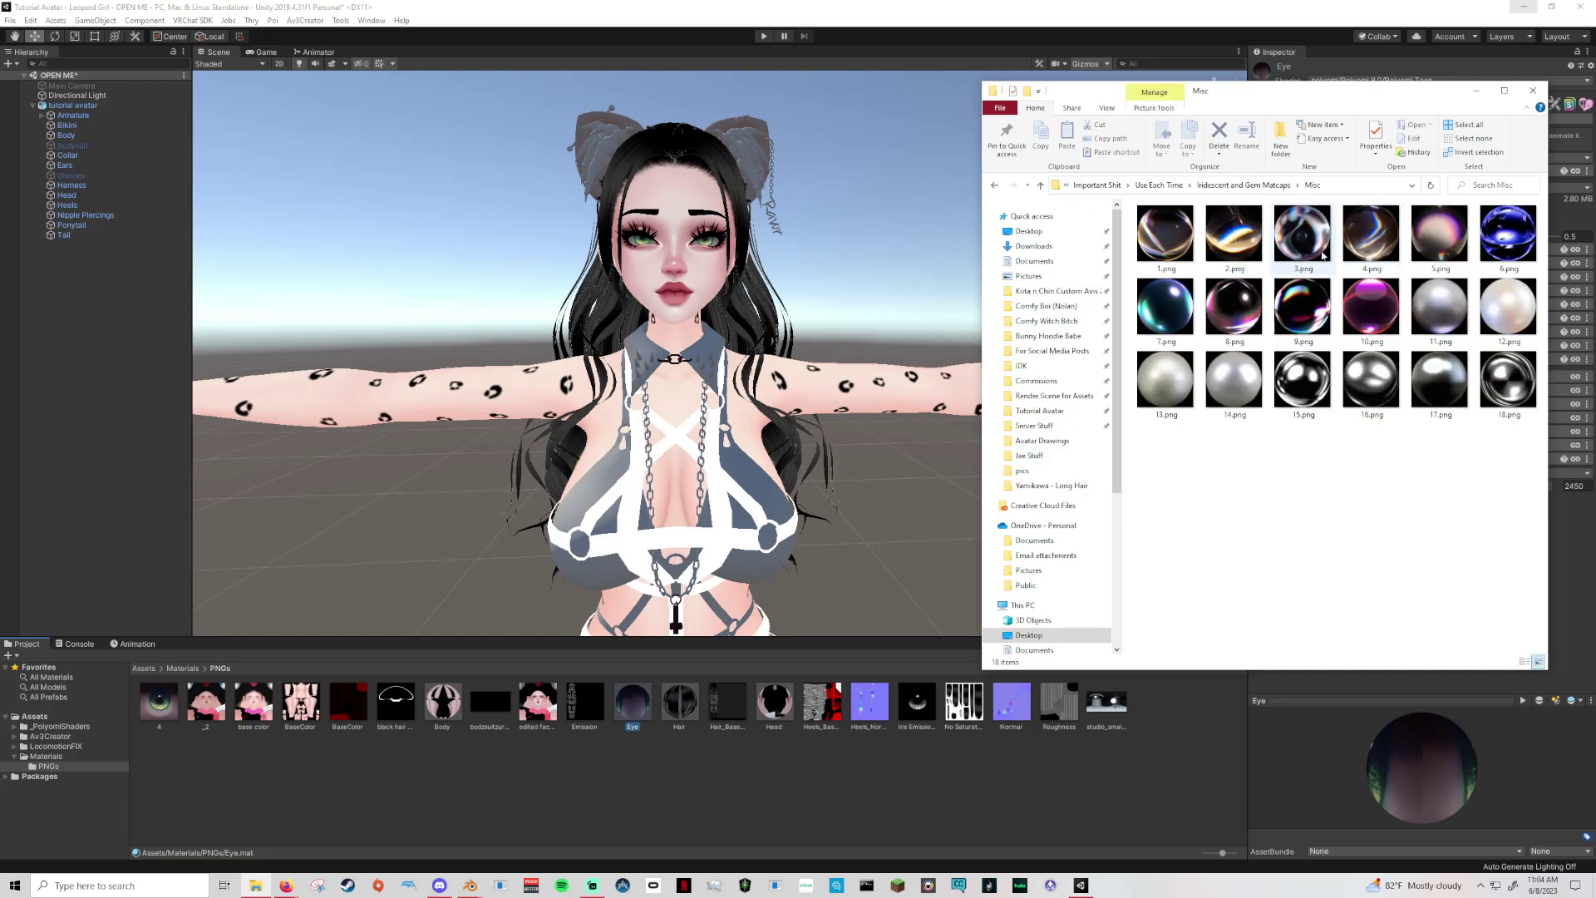
drag(1370, 237, 1167, 775)
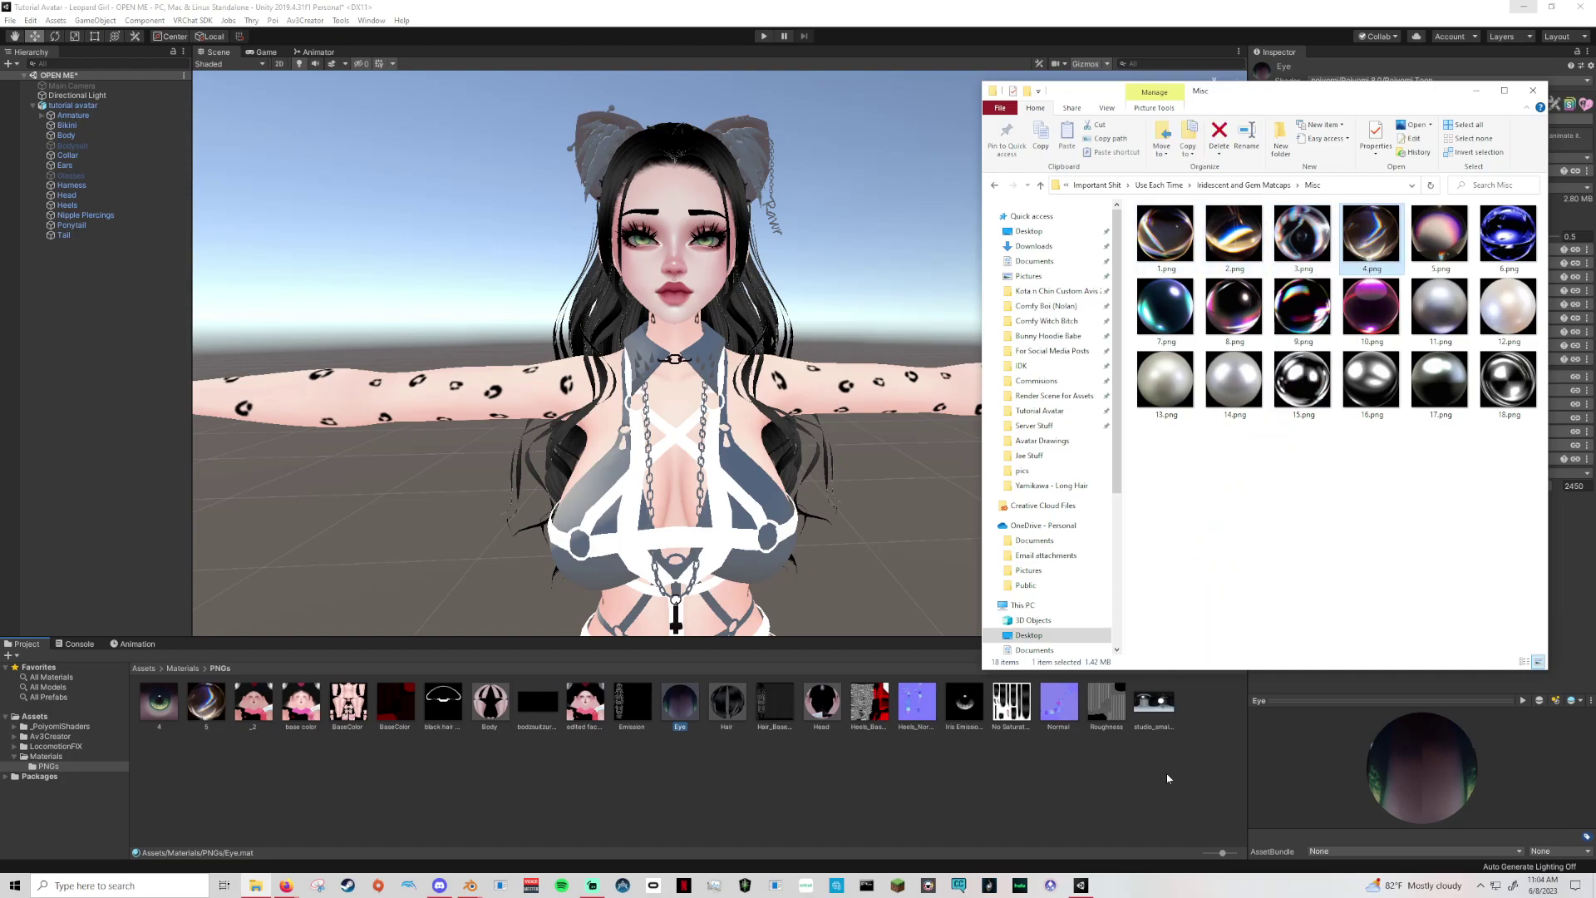
drag(1302, 309, 960, 801)
click(848, 784)
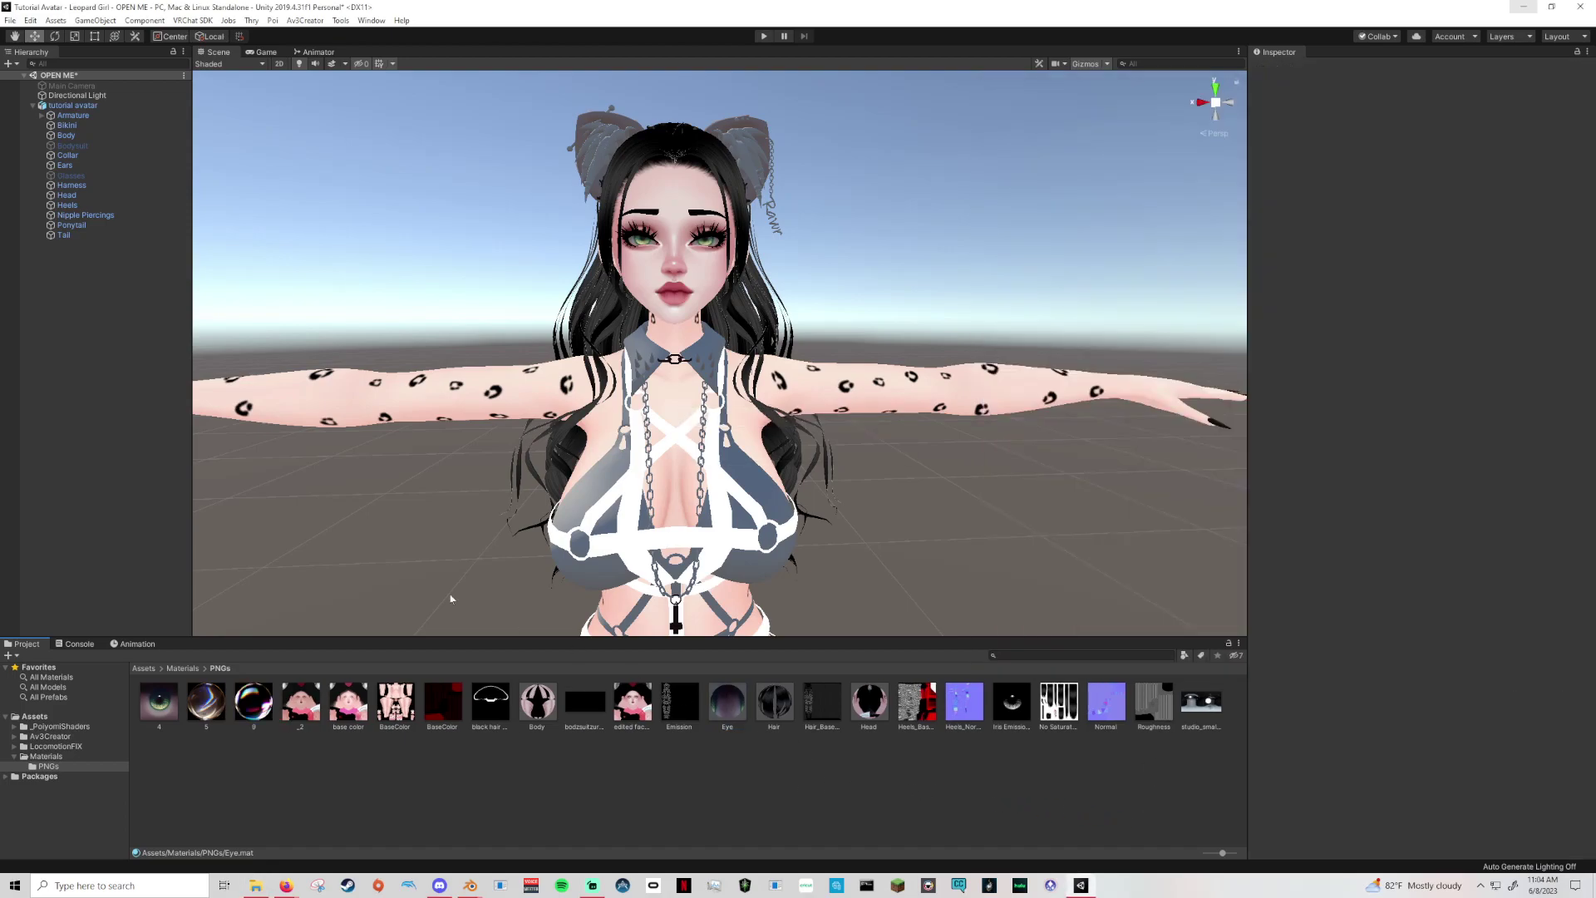
Duplicate the Hair material and rename the copy Glasses.
click(775, 703)
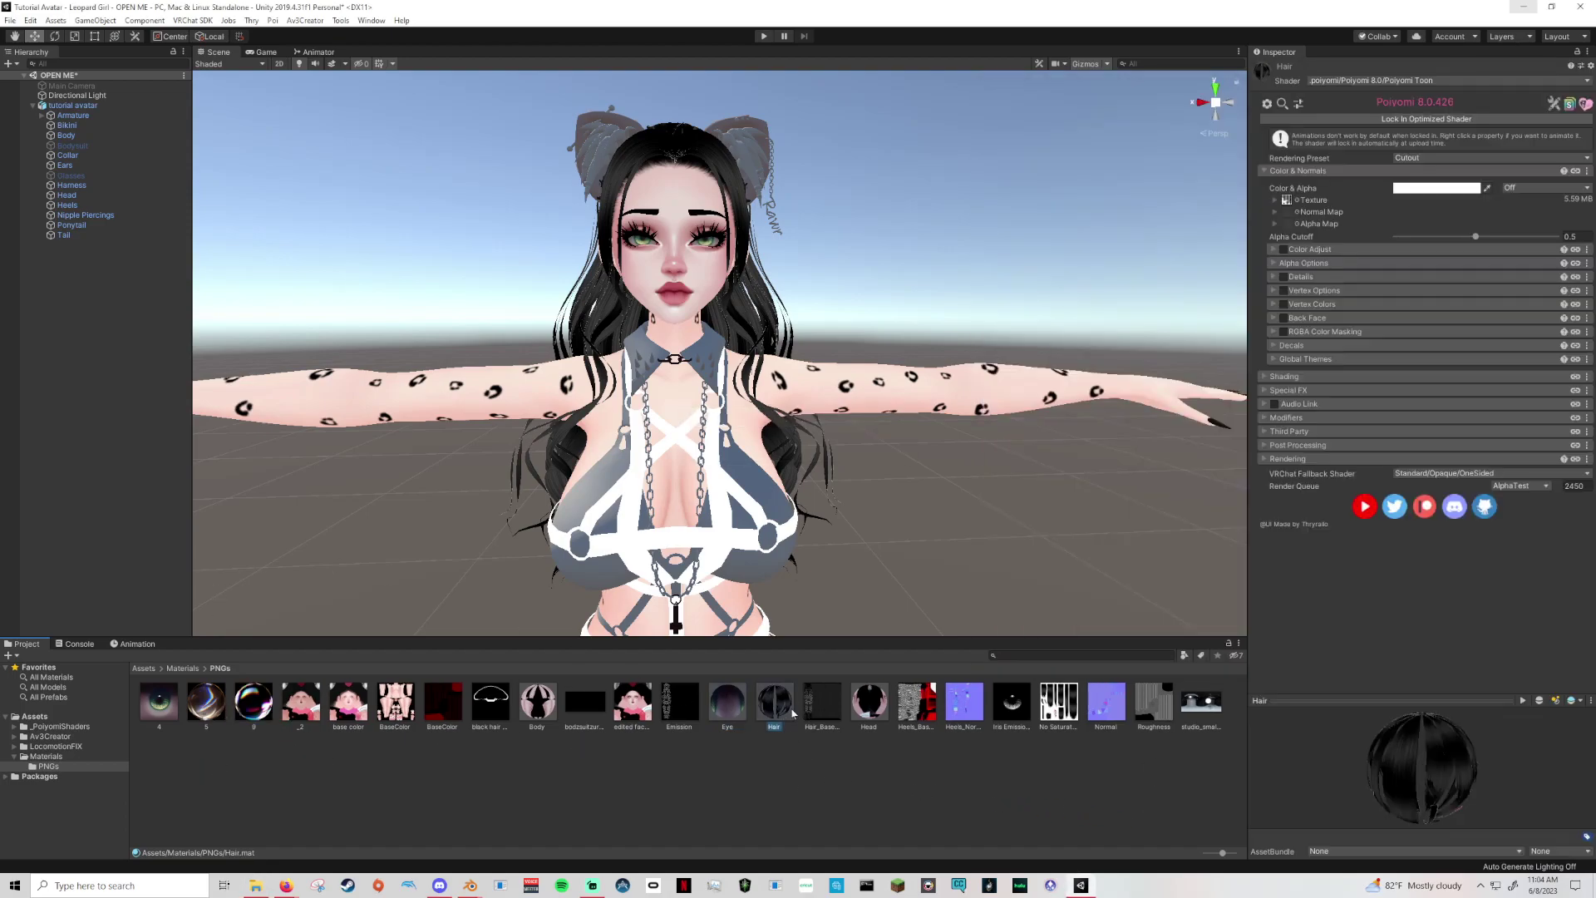
key(ctrl+d)
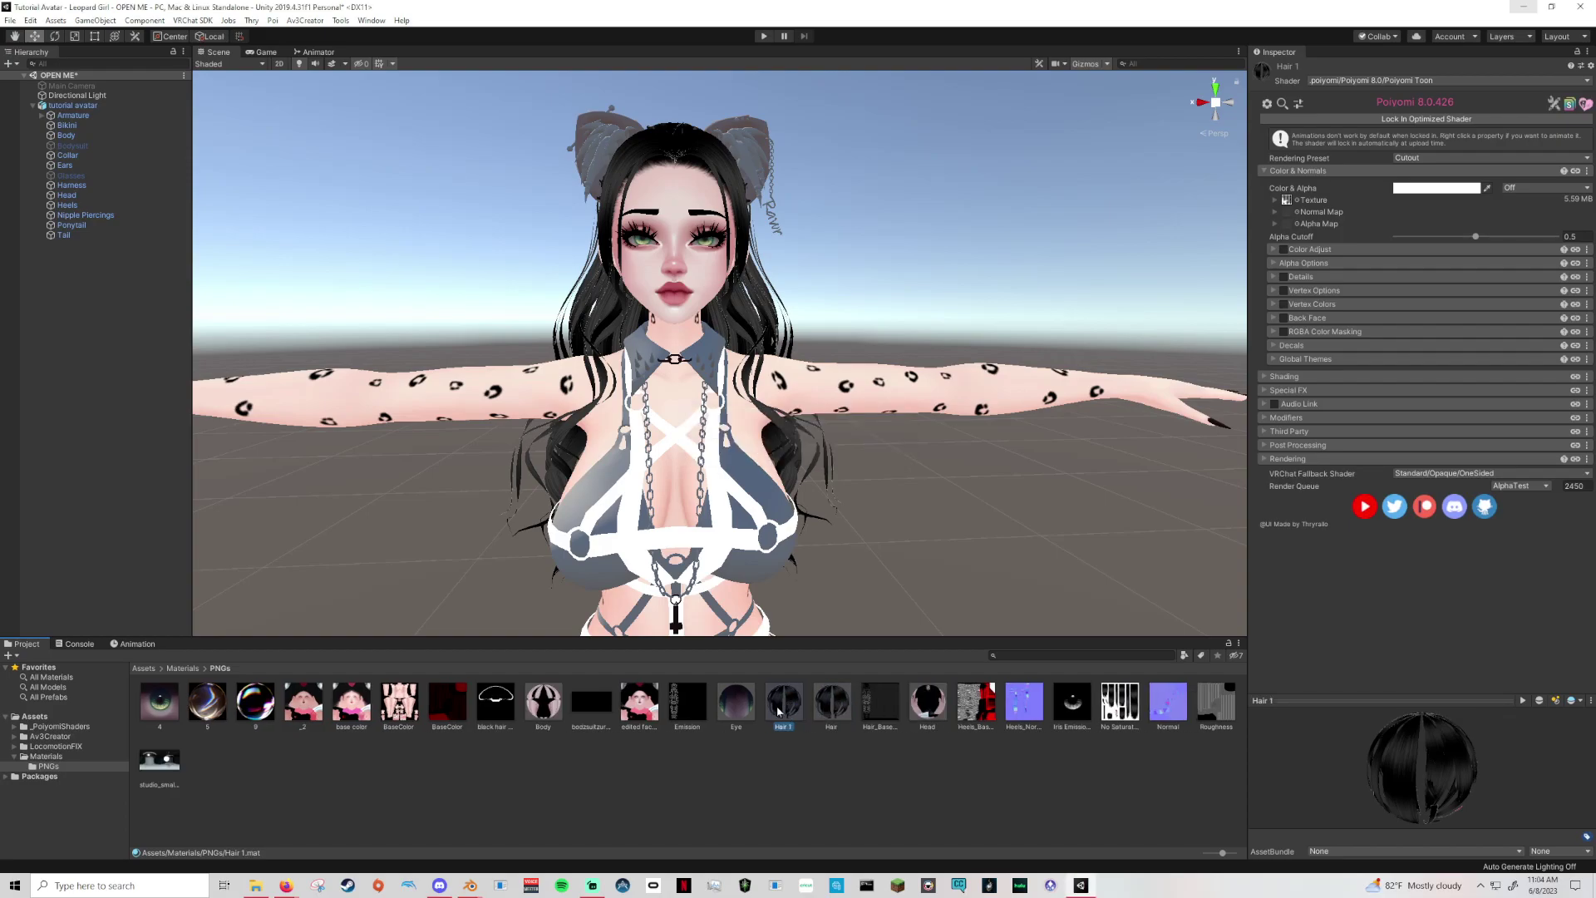
right_click(781, 704)
click(814, 424)
text(Glasses)
key(Return)
Activate the avatar's Glasses object and apply the Glasses material to its lenses.
click(71, 176)
click(1281, 69)
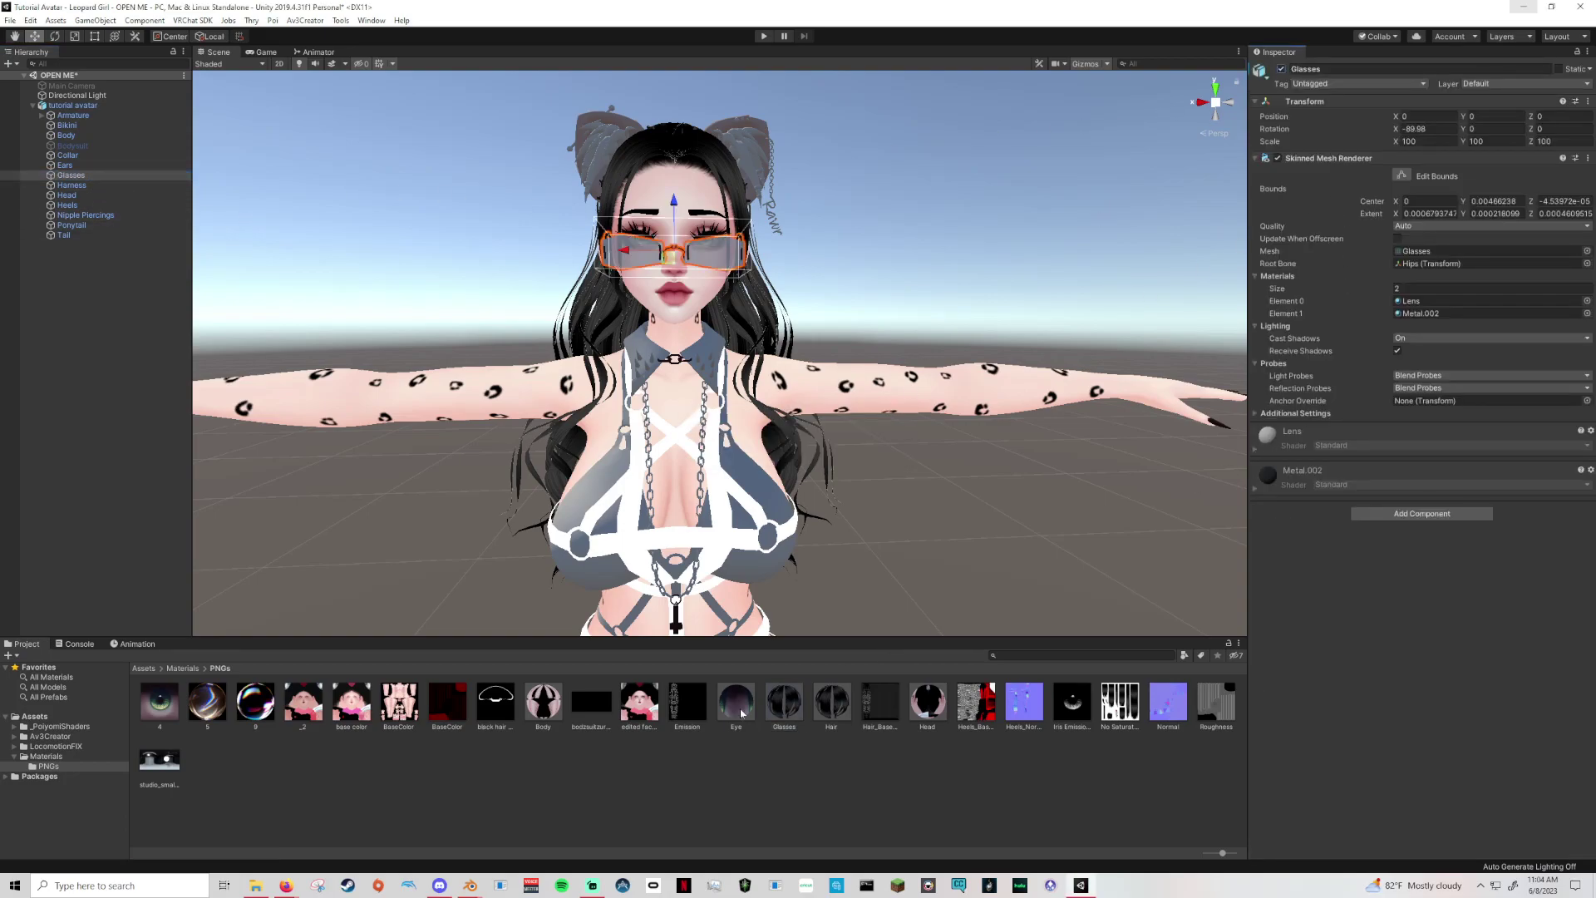
drag(778, 707, 701, 258)
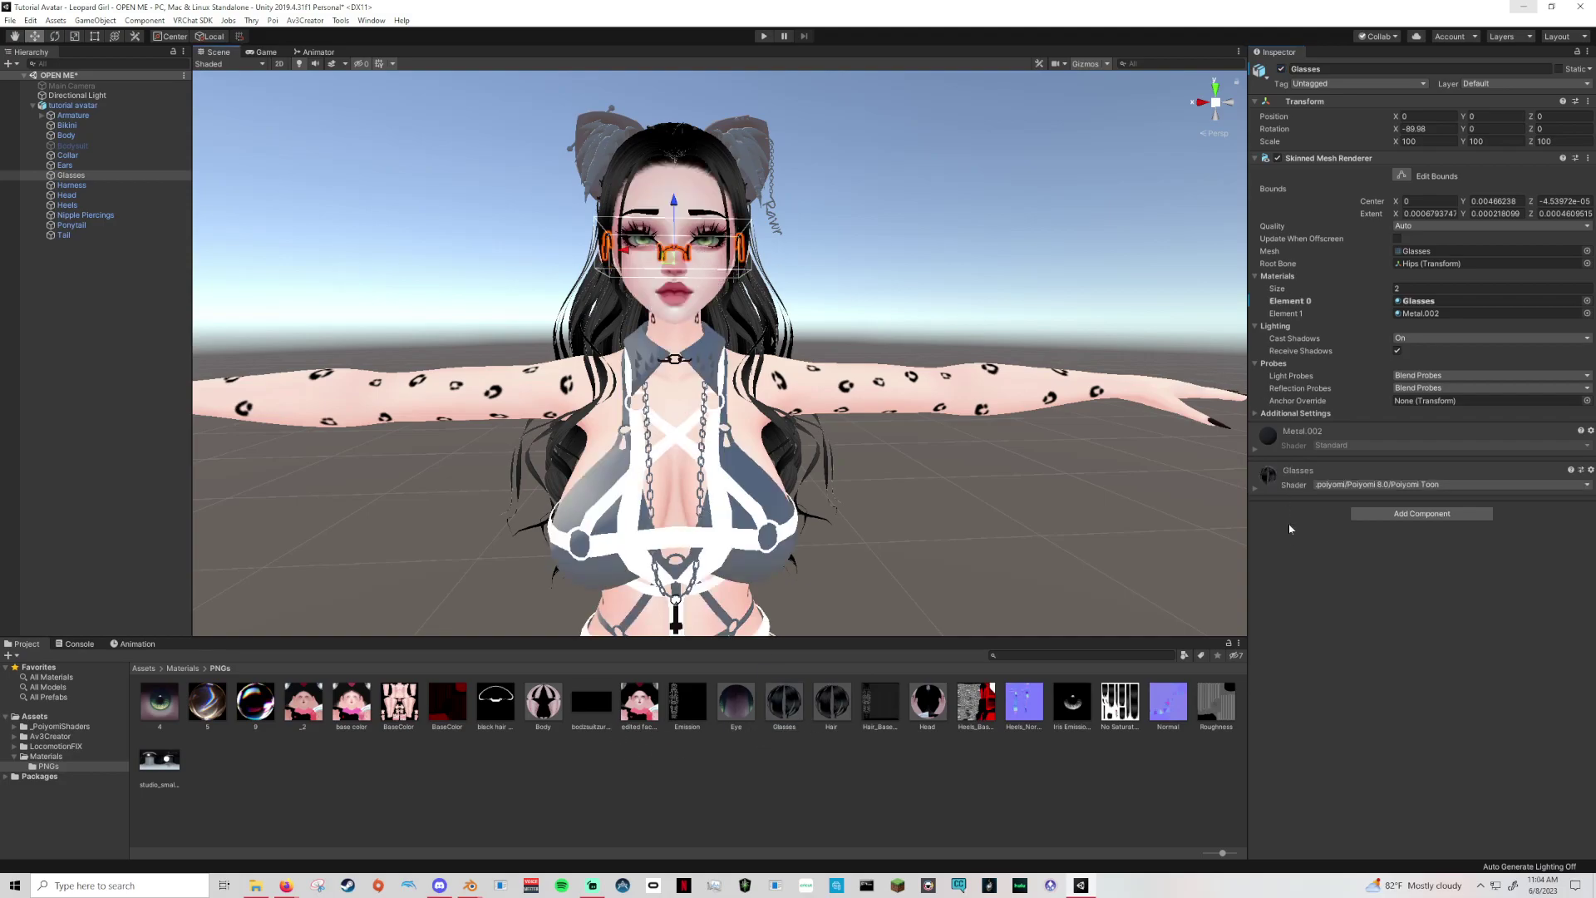
Set the Glasses material's rendering preset to Transparent and clear its main texture to None.
click(1257, 492)
click(1438, 562)
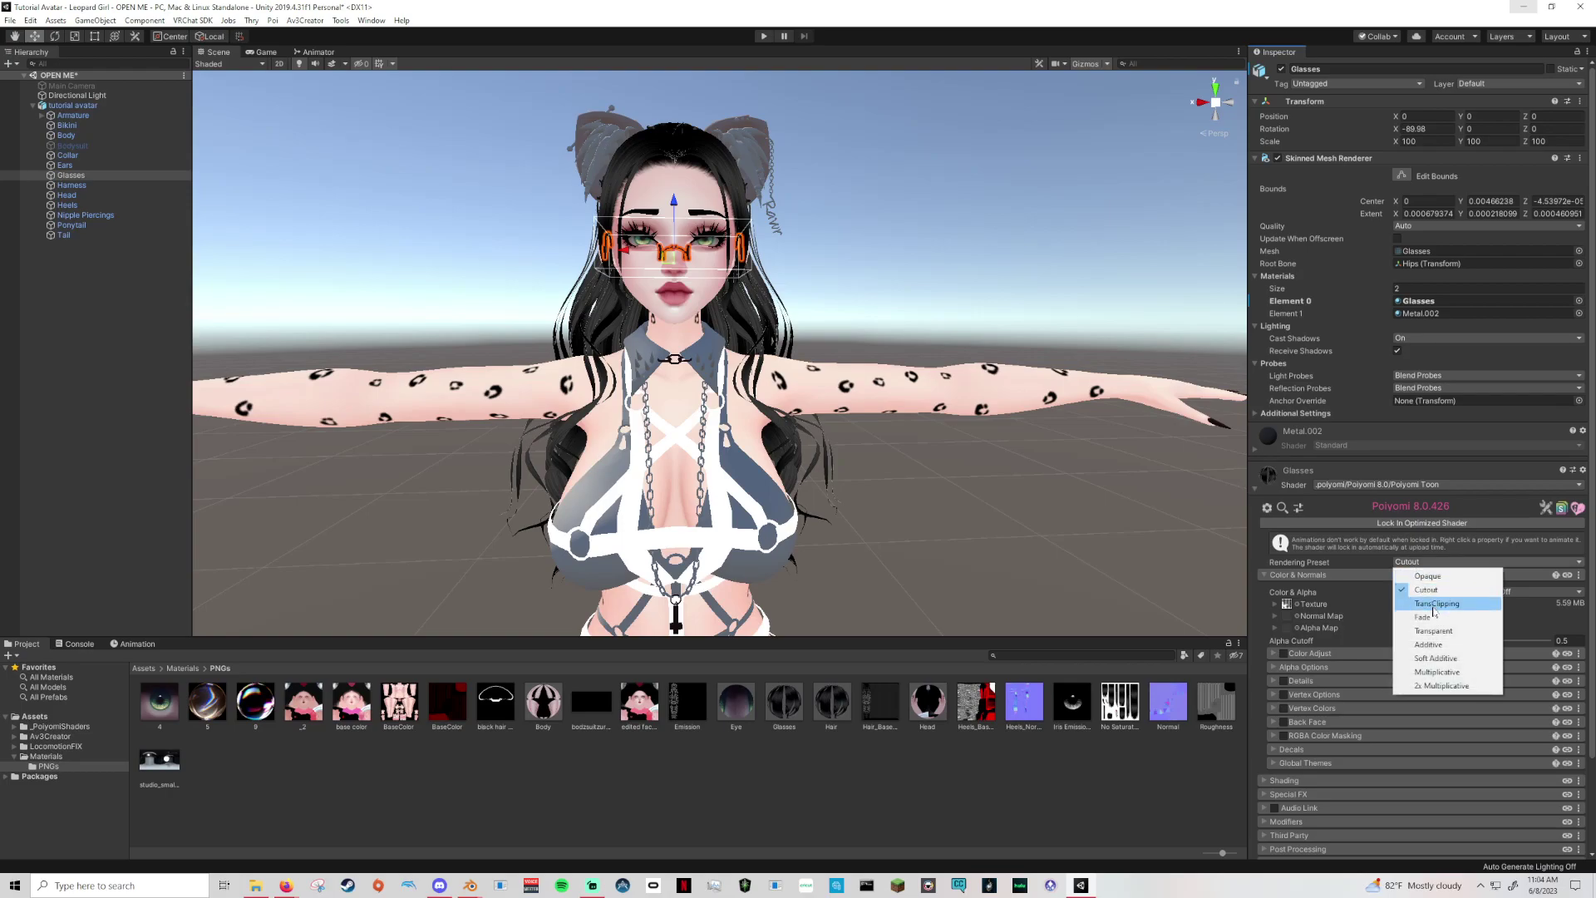
click(1438, 632)
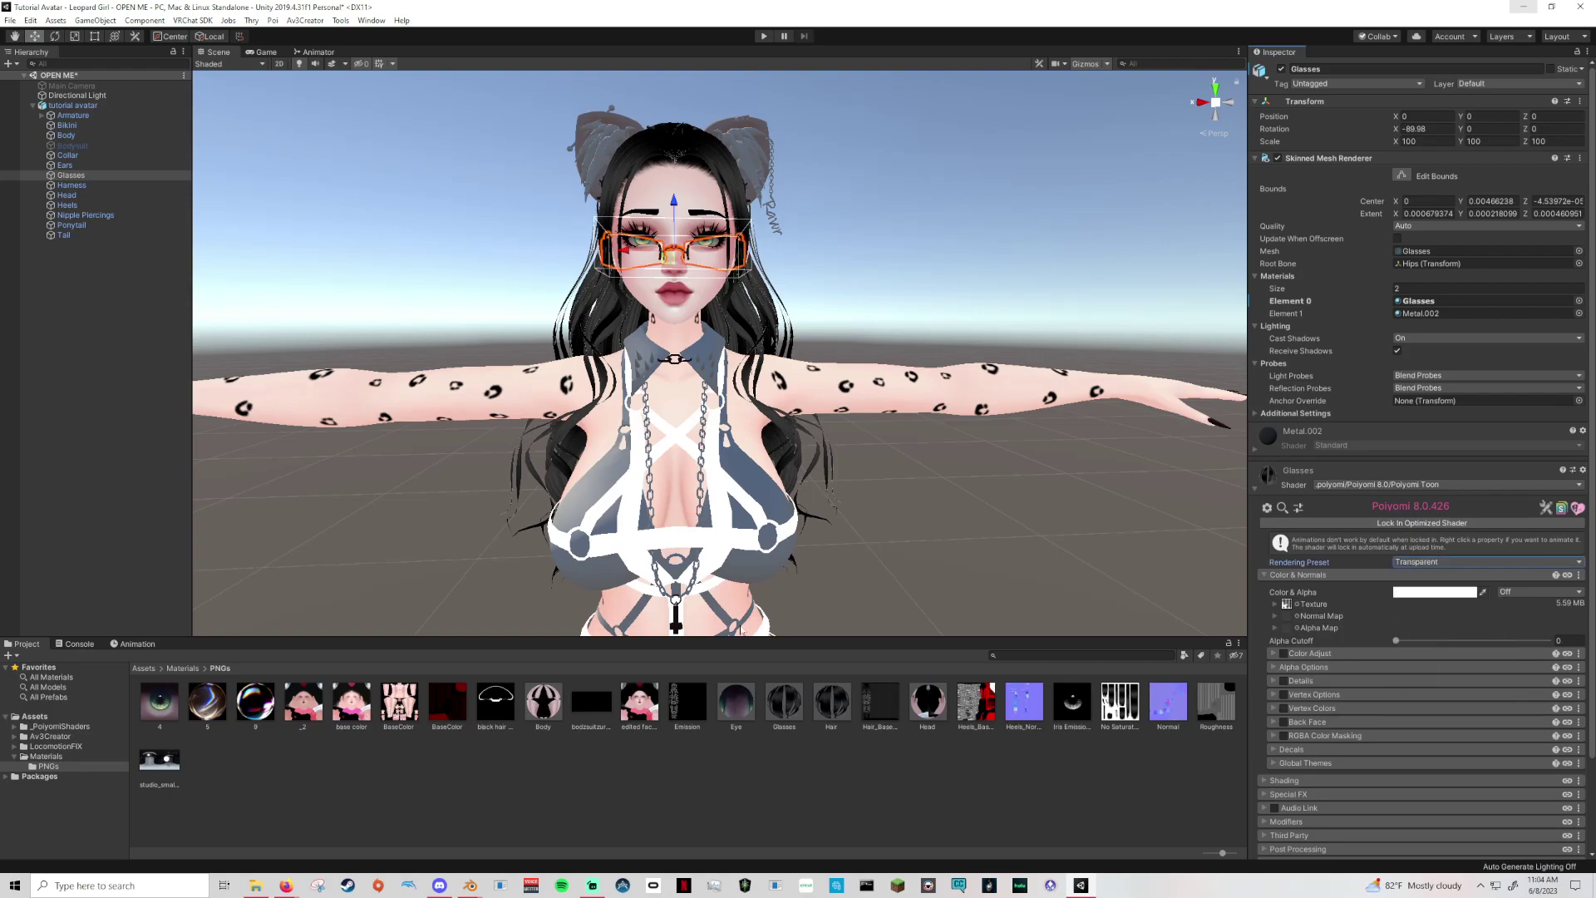
click(1297, 606)
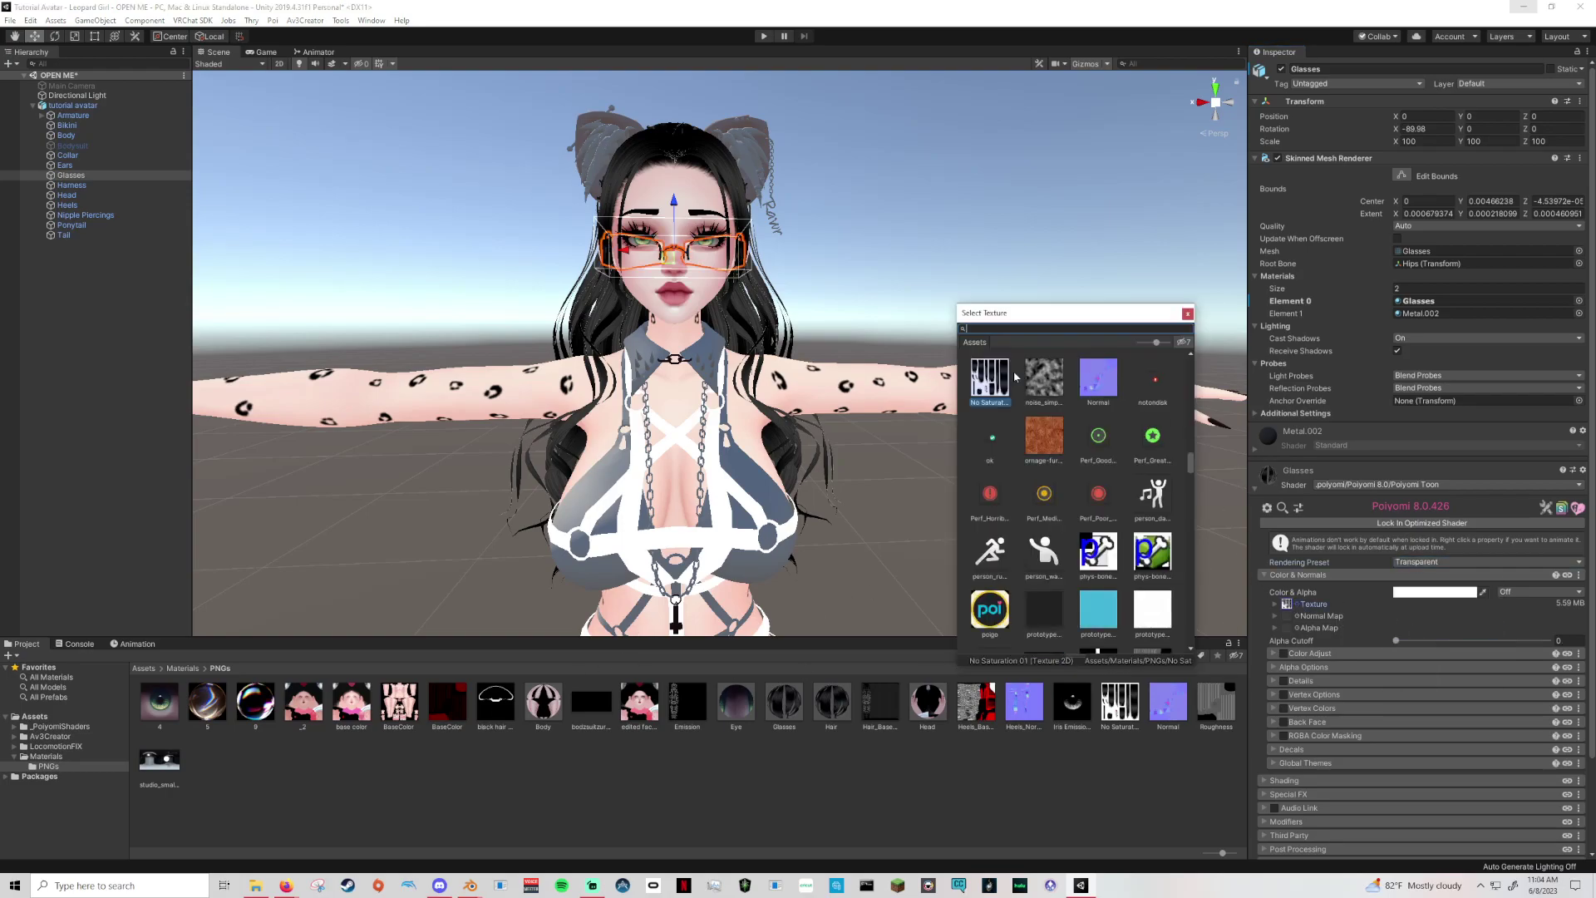
click(990, 378)
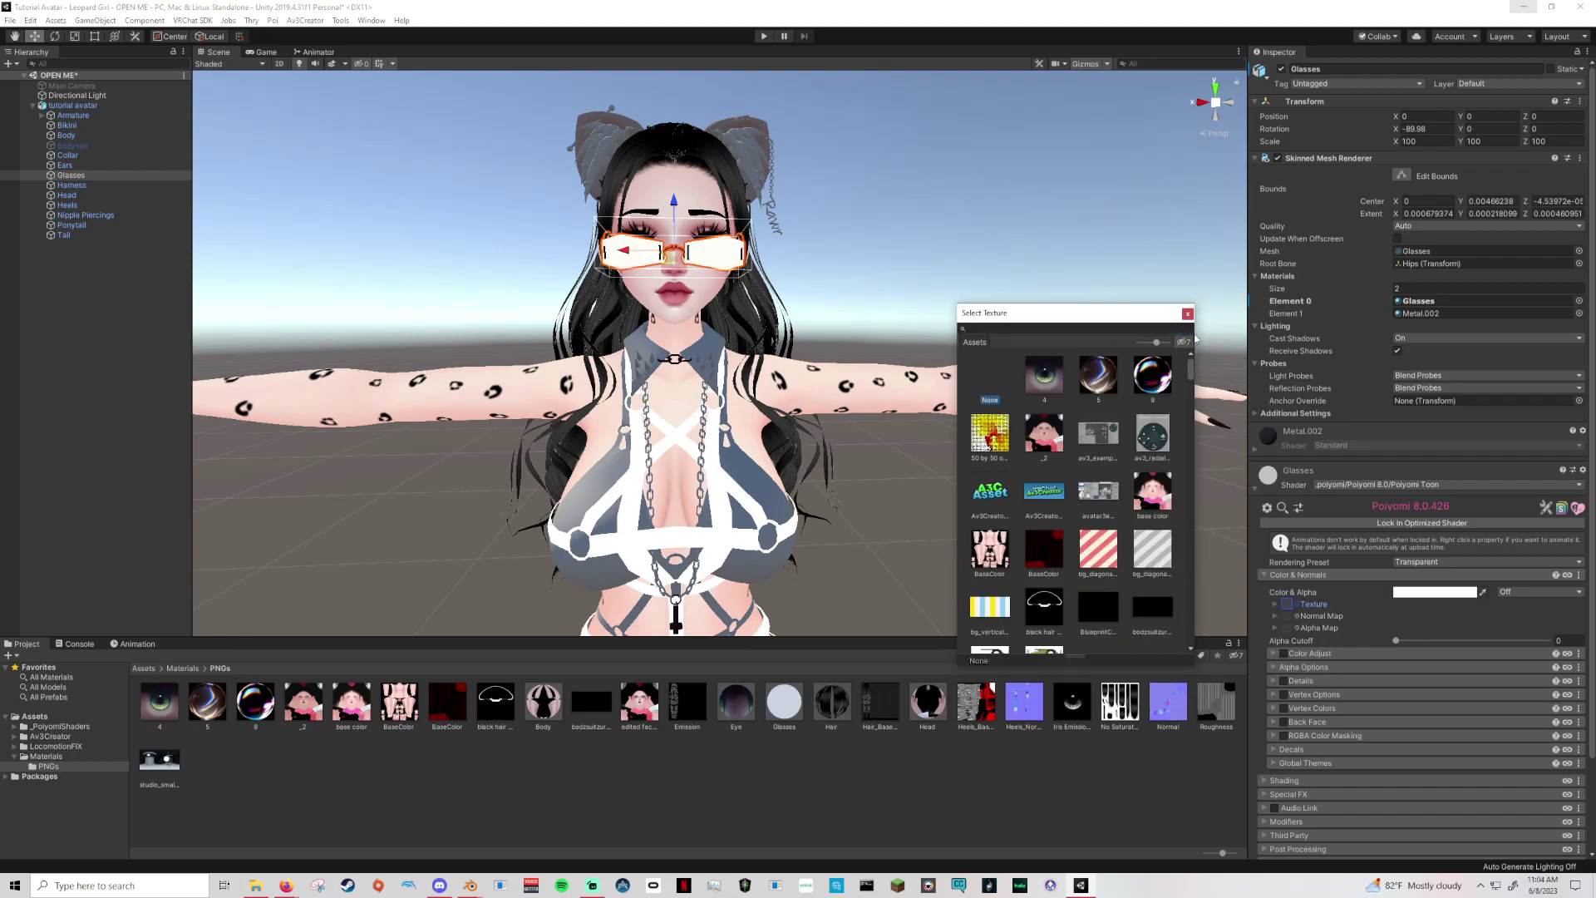
click(1187, 313)
Enable Matcap 0 on the Glasses material and assign the imported gold-and-blue swirl image after trying image 9.
scroll(1311, 617, down, 3)
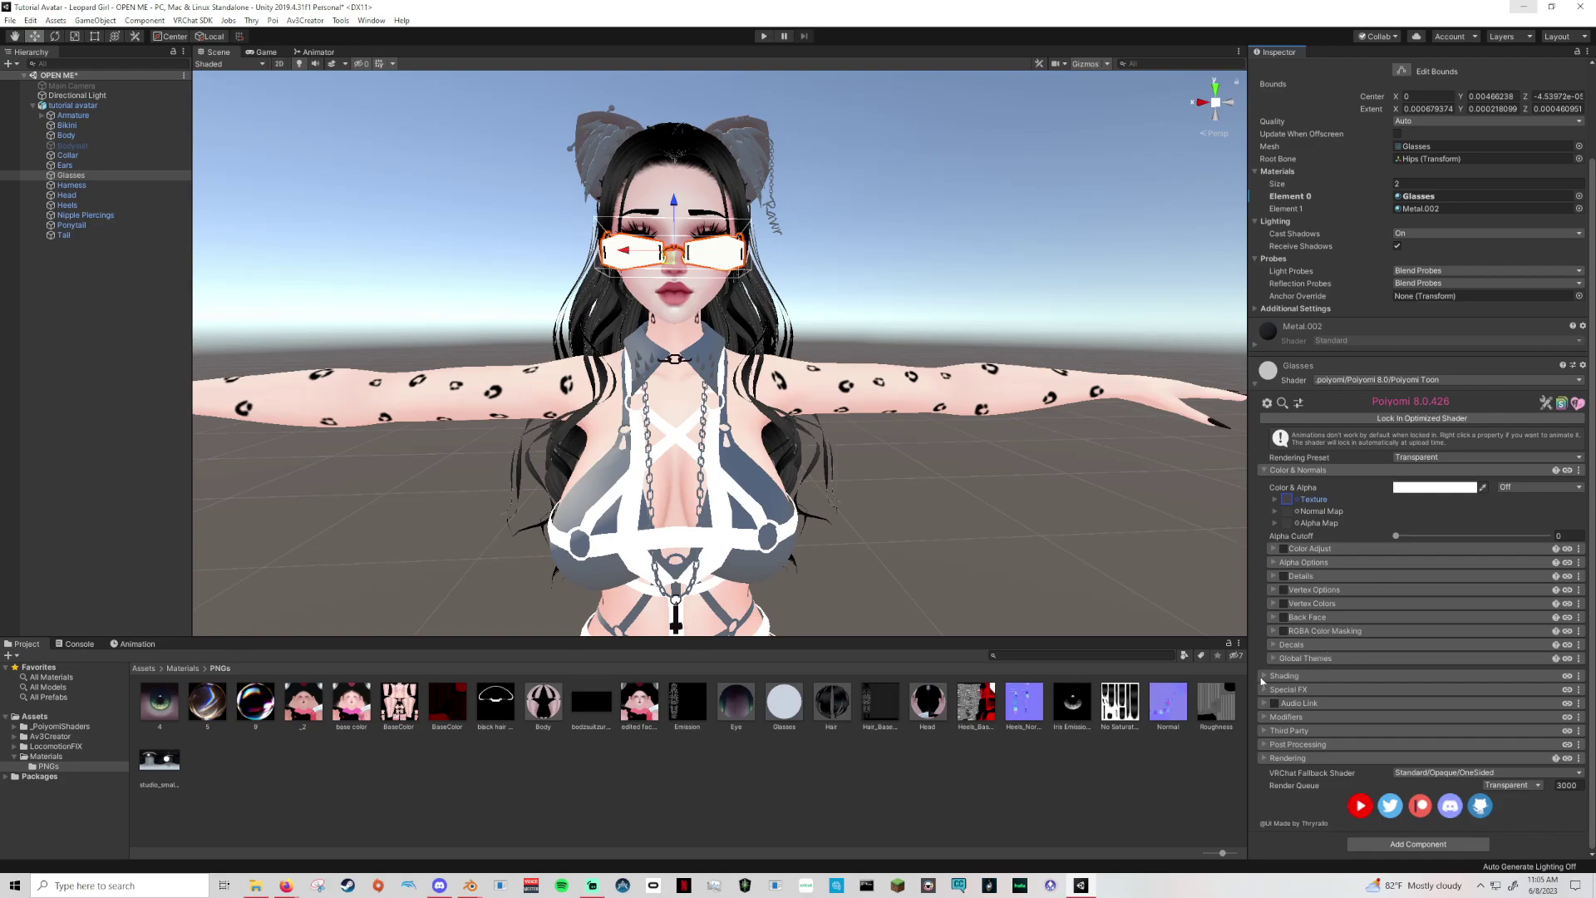
click(1268, 471)
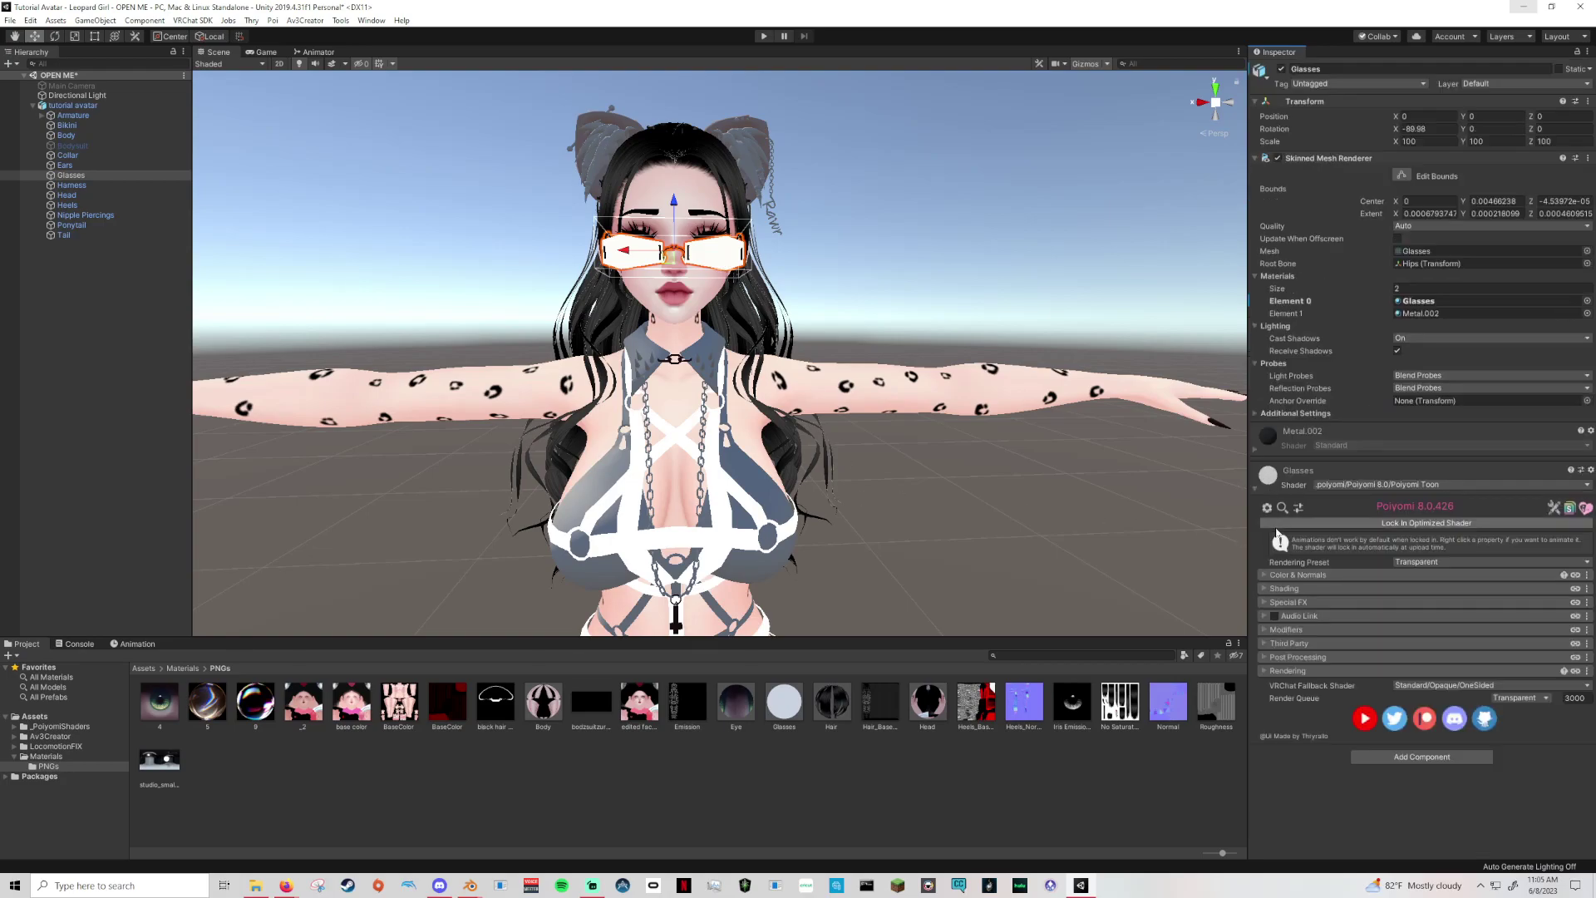
click(1262, 589)
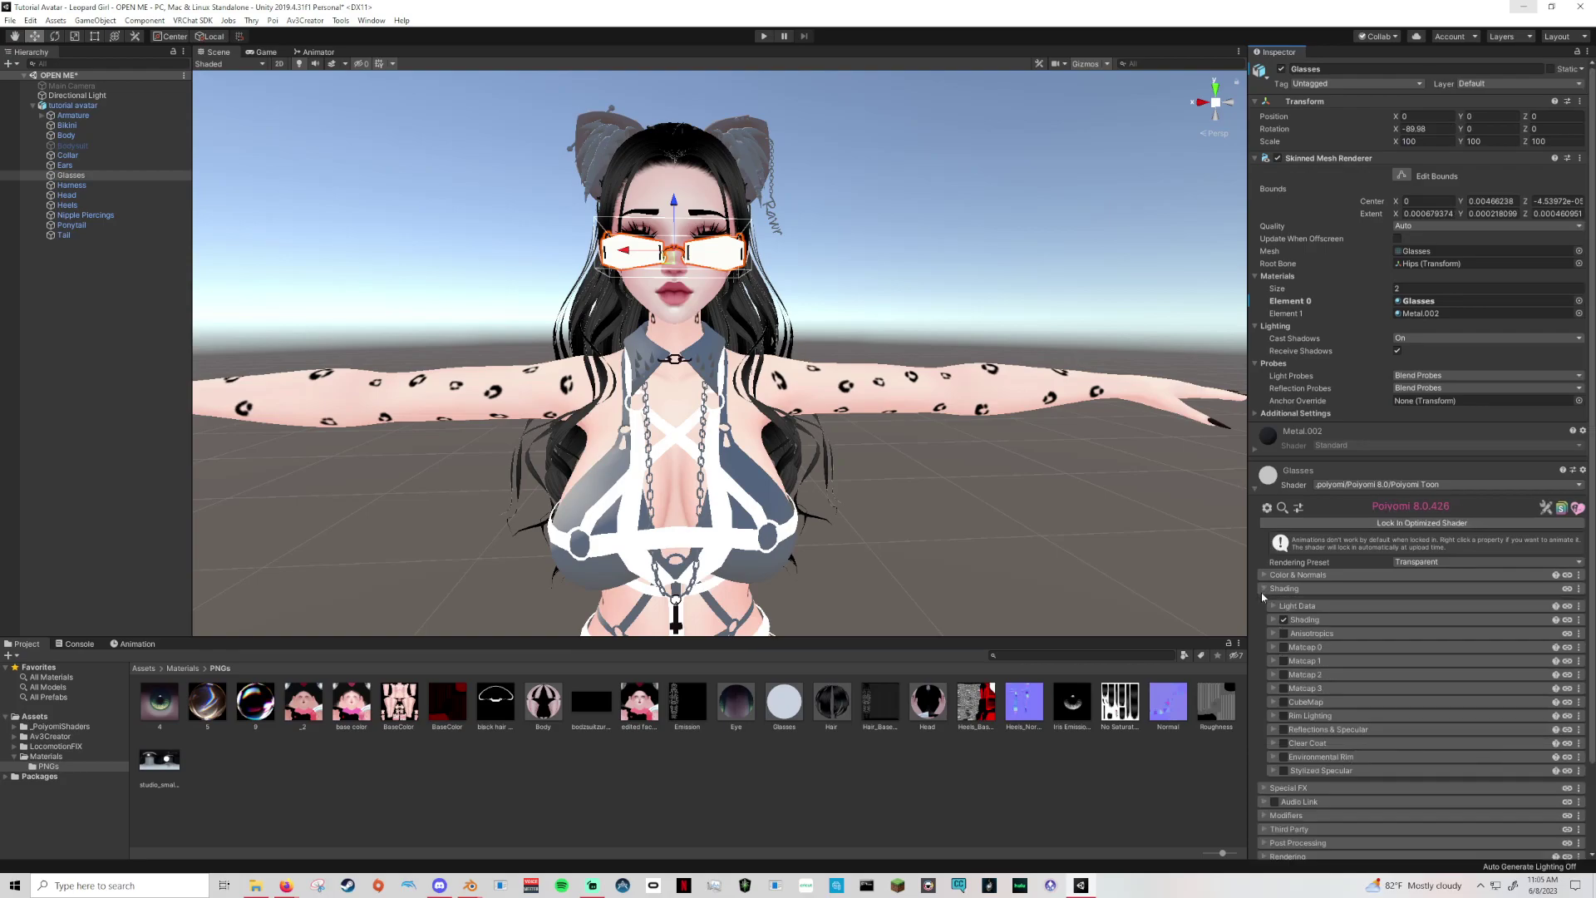
click(1283, 648)
click(1294, 651)
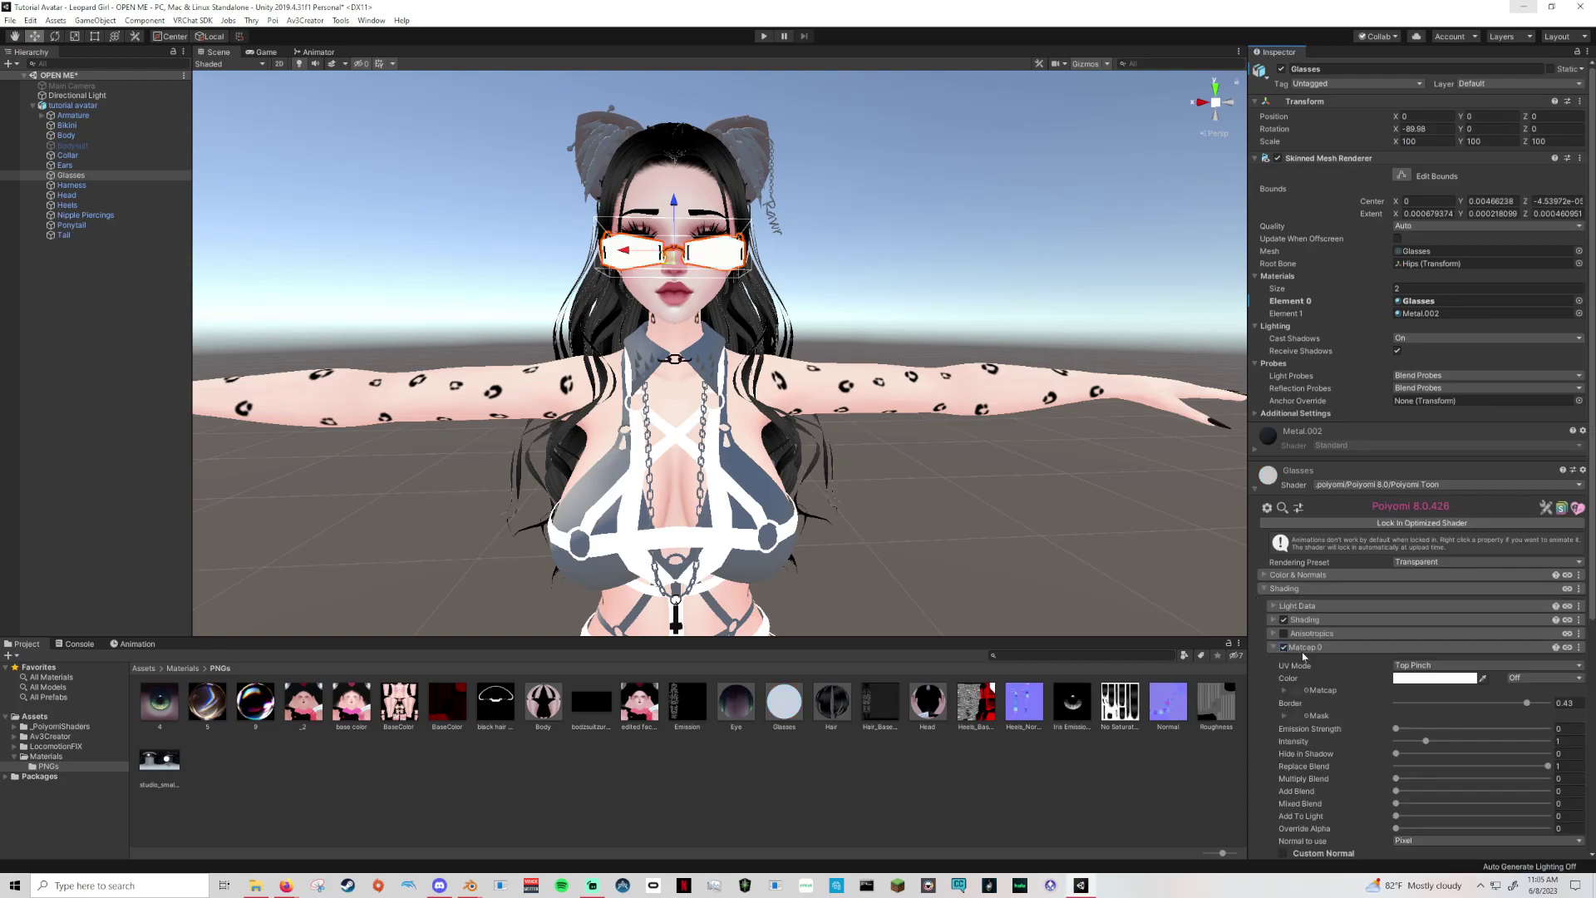
drag(249, 712, 1296, 694)
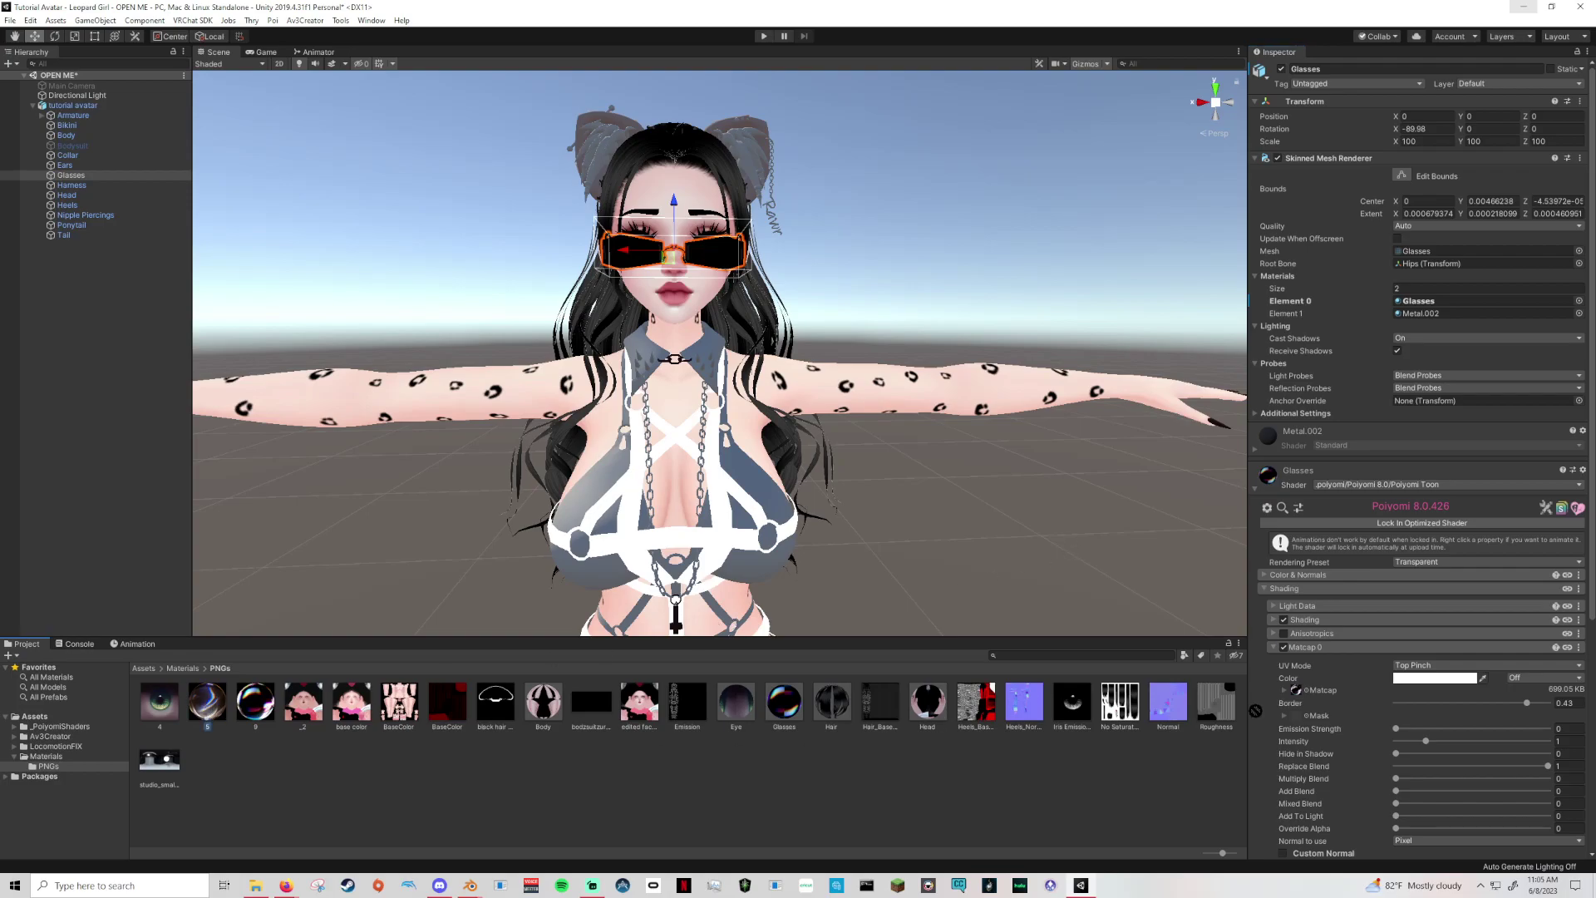
drag(1297, 693, 1296, 693)
Examine the matcap reflection on the glasses lenses from different angles and up close.
right_drag(1011, 467, 794, 465)
middle_drag(1164, 507, 743, 466)
alt+drag(742, 467, 1008, 482)
middle_drag(765, 478, 1015, 481)
scroll(1006, 478, down, 10)
mouse_move(1005, 478)
alt+mouse_down()
mouse_move(1101, 455)
mouse_move(1022, 471)
alt+mouse_up()
key(f)
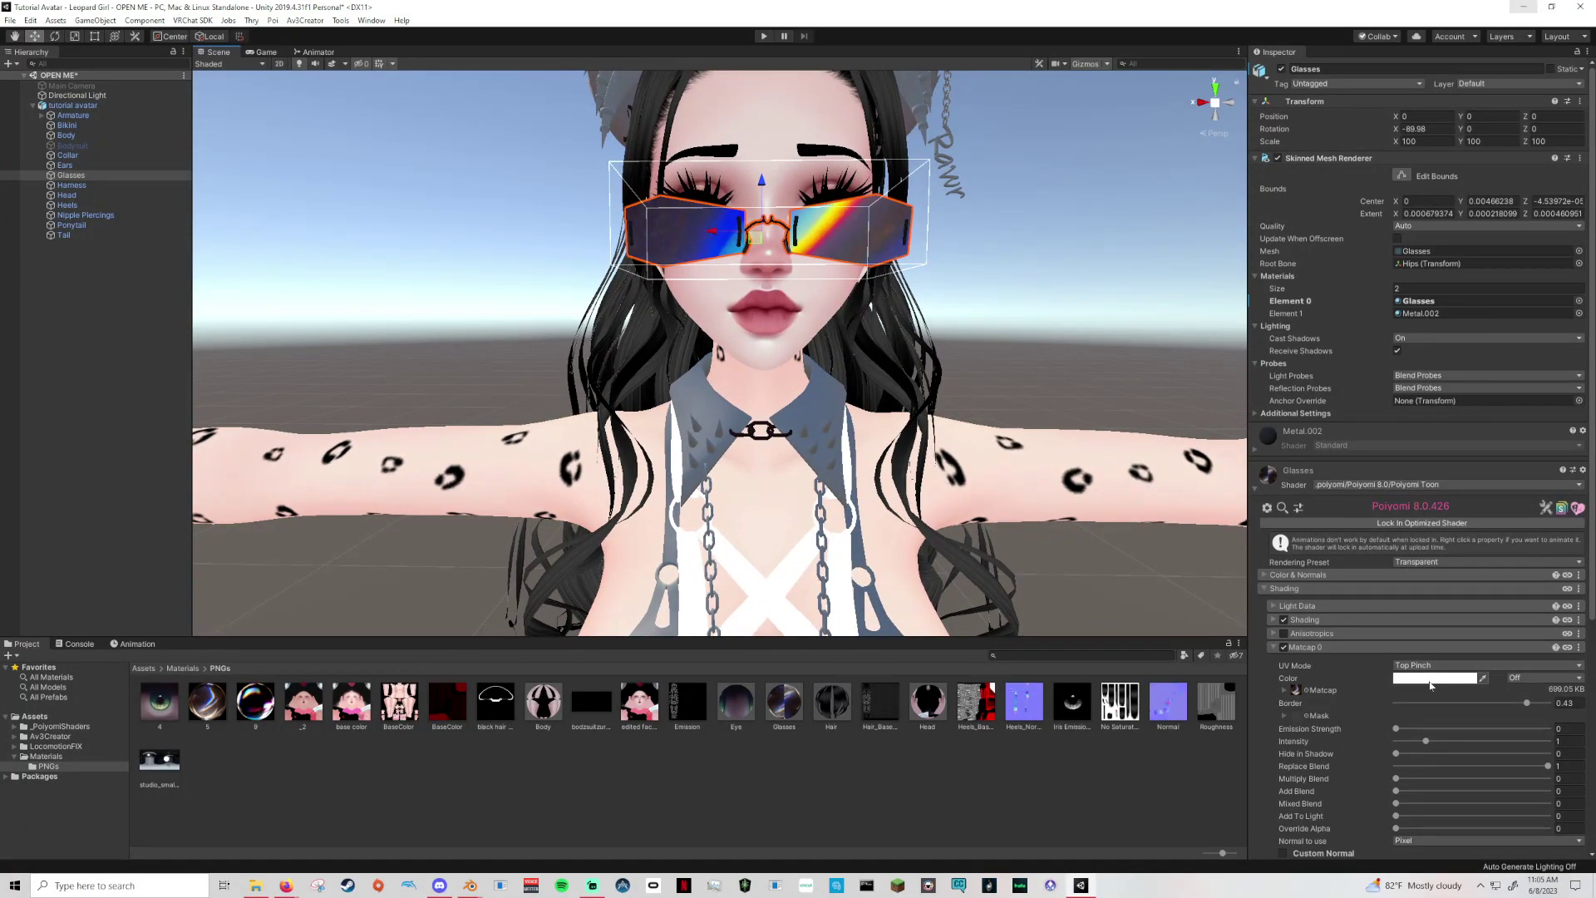
Try a lower alpha on the matcap color, and set the Glasses material's main color alpha to 141 instead.
click(1446, 678)
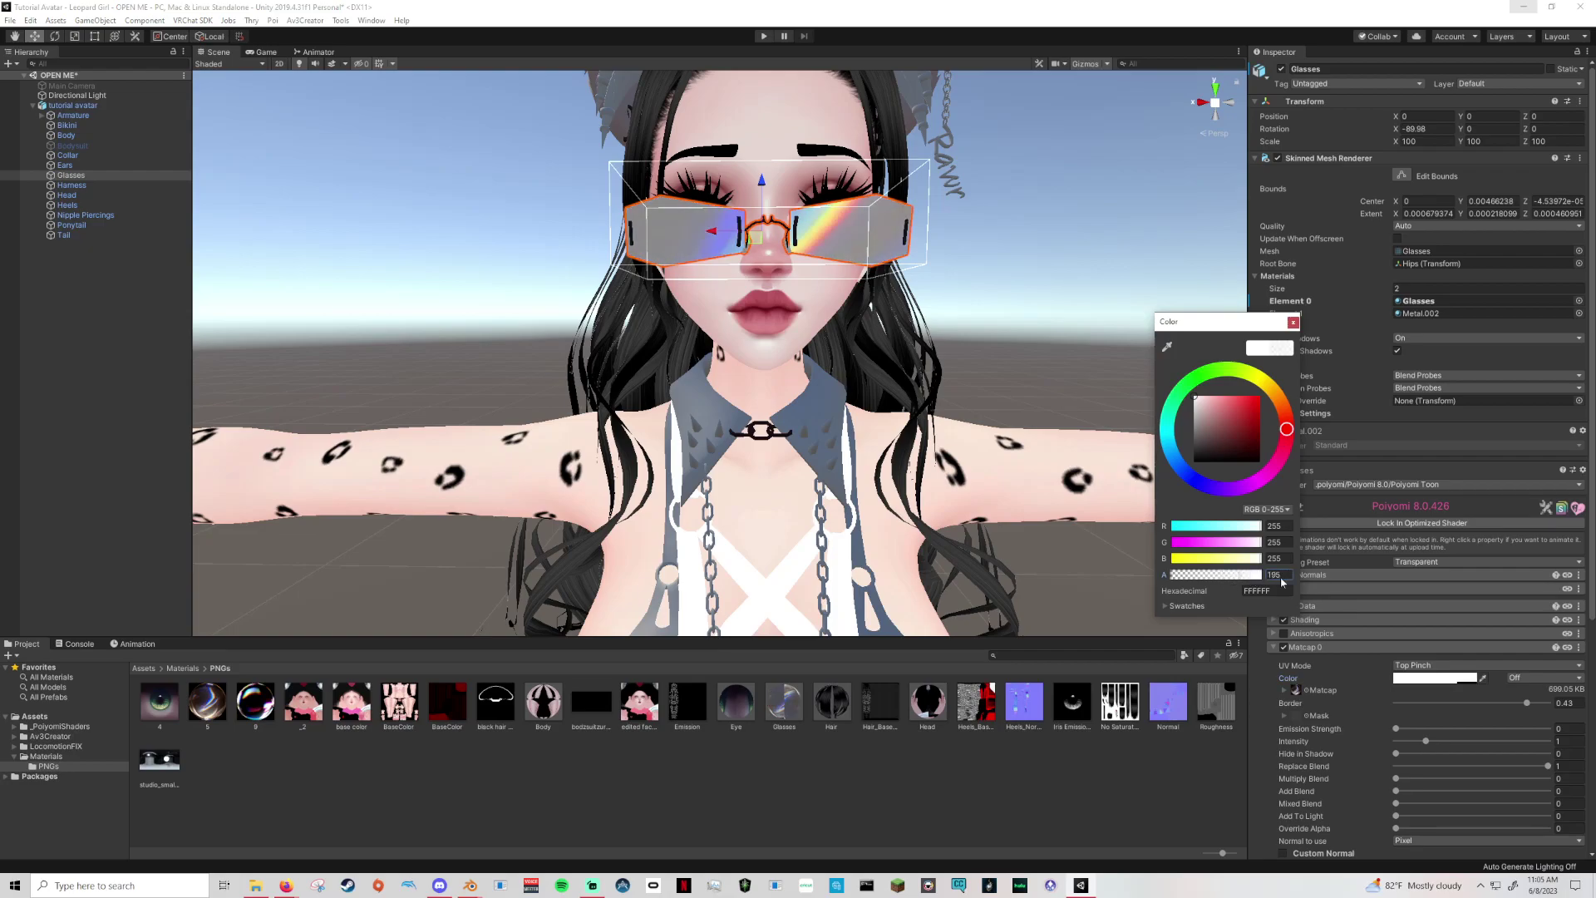
click(1293, 321)
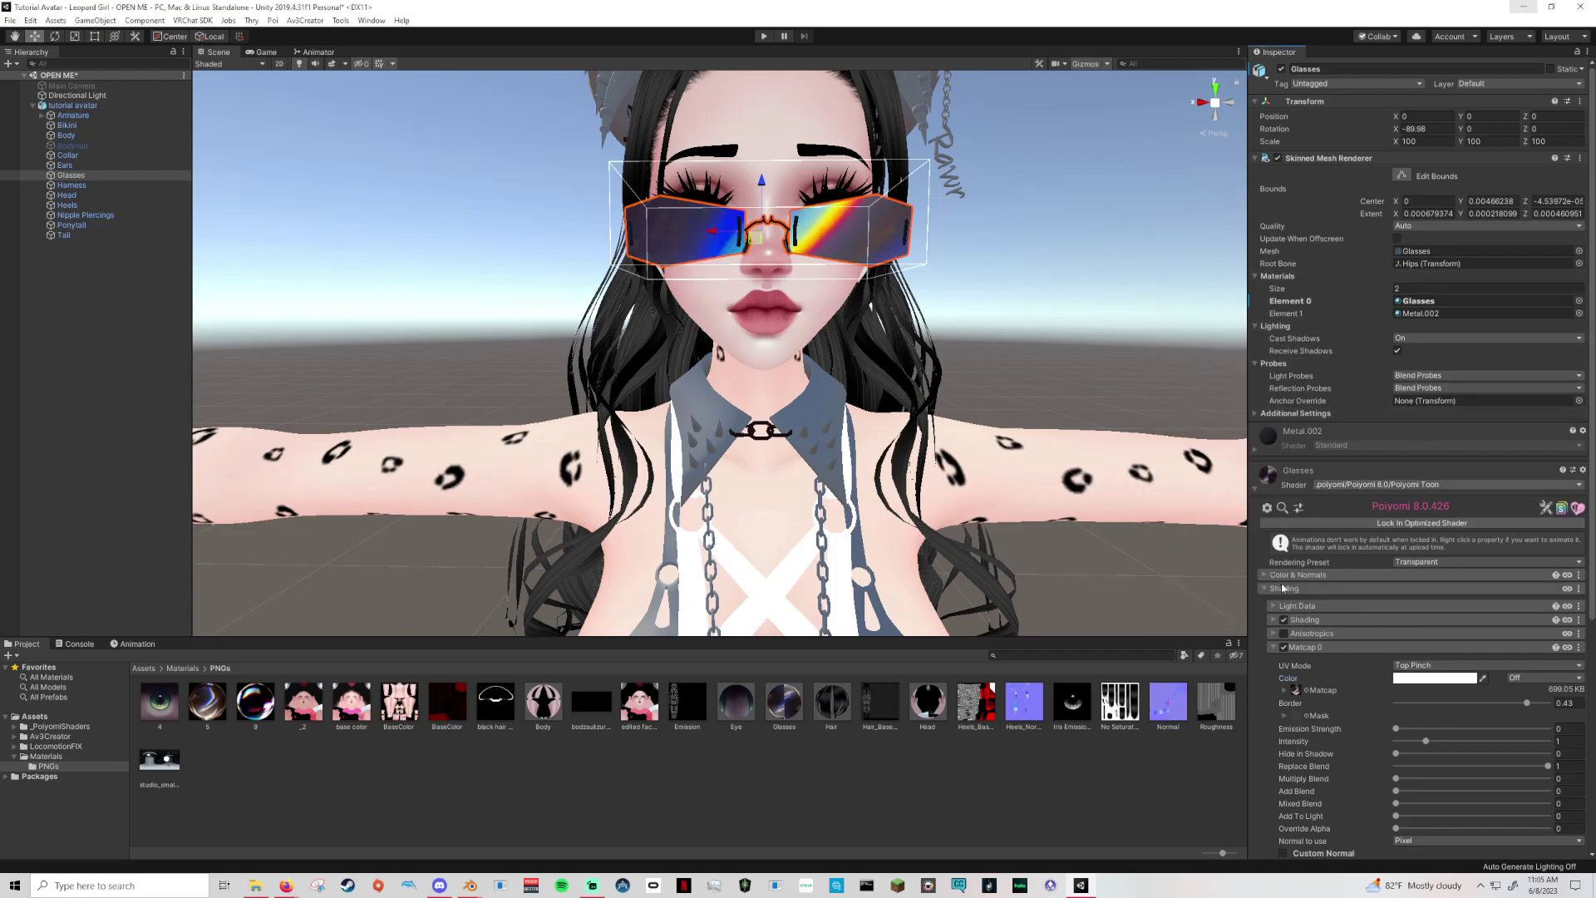
click(1330, 574)
click(1424, 593)
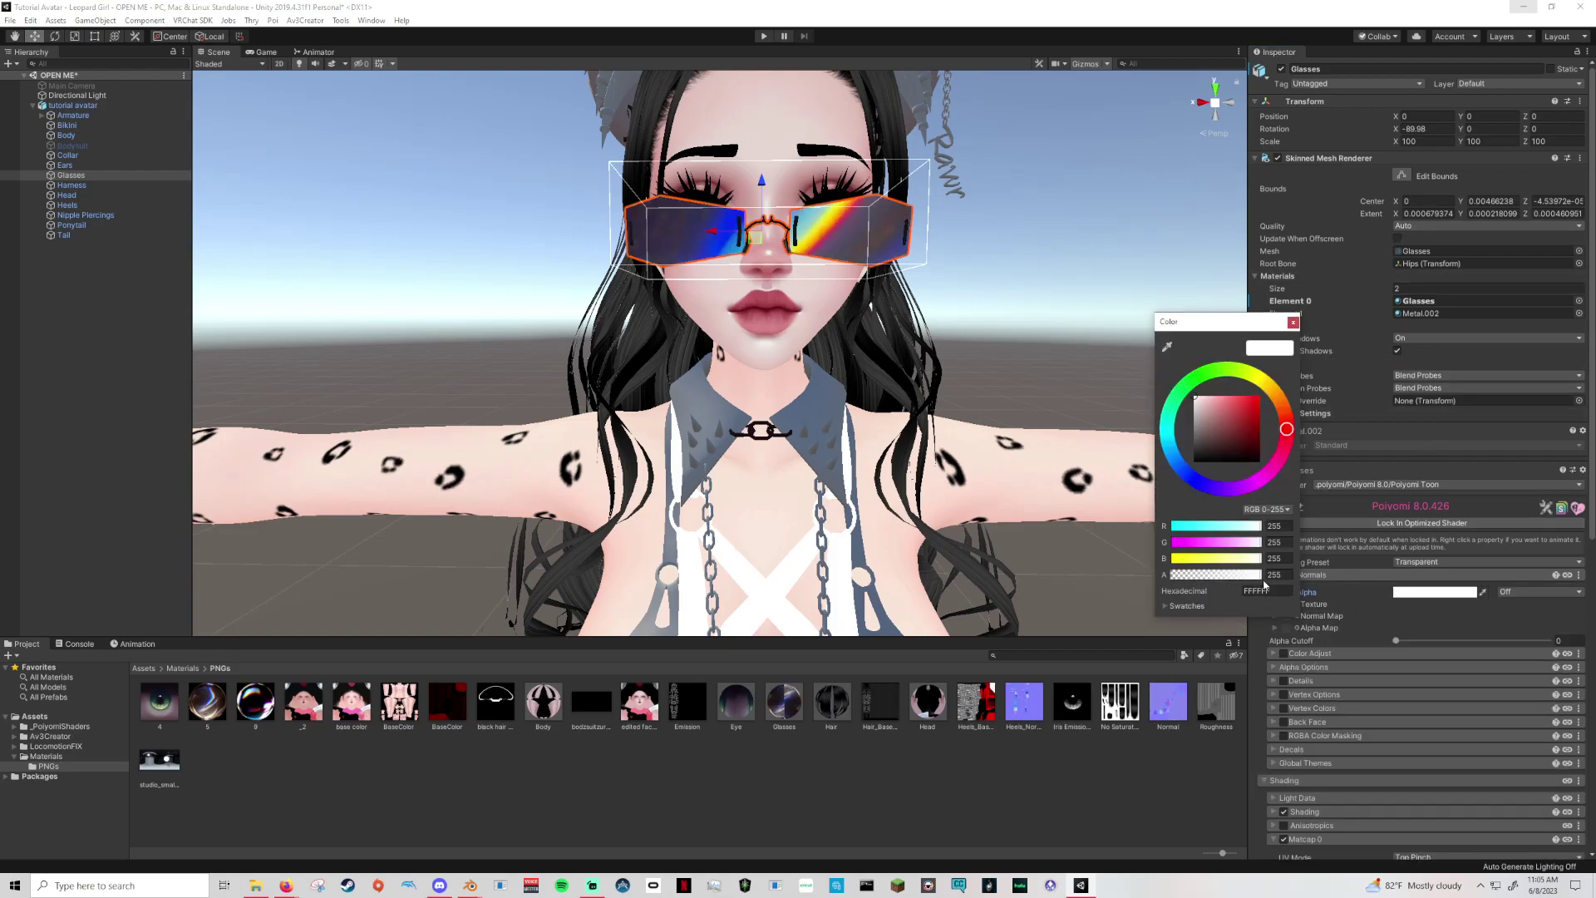
drag(1246, 576, 1232, 576)
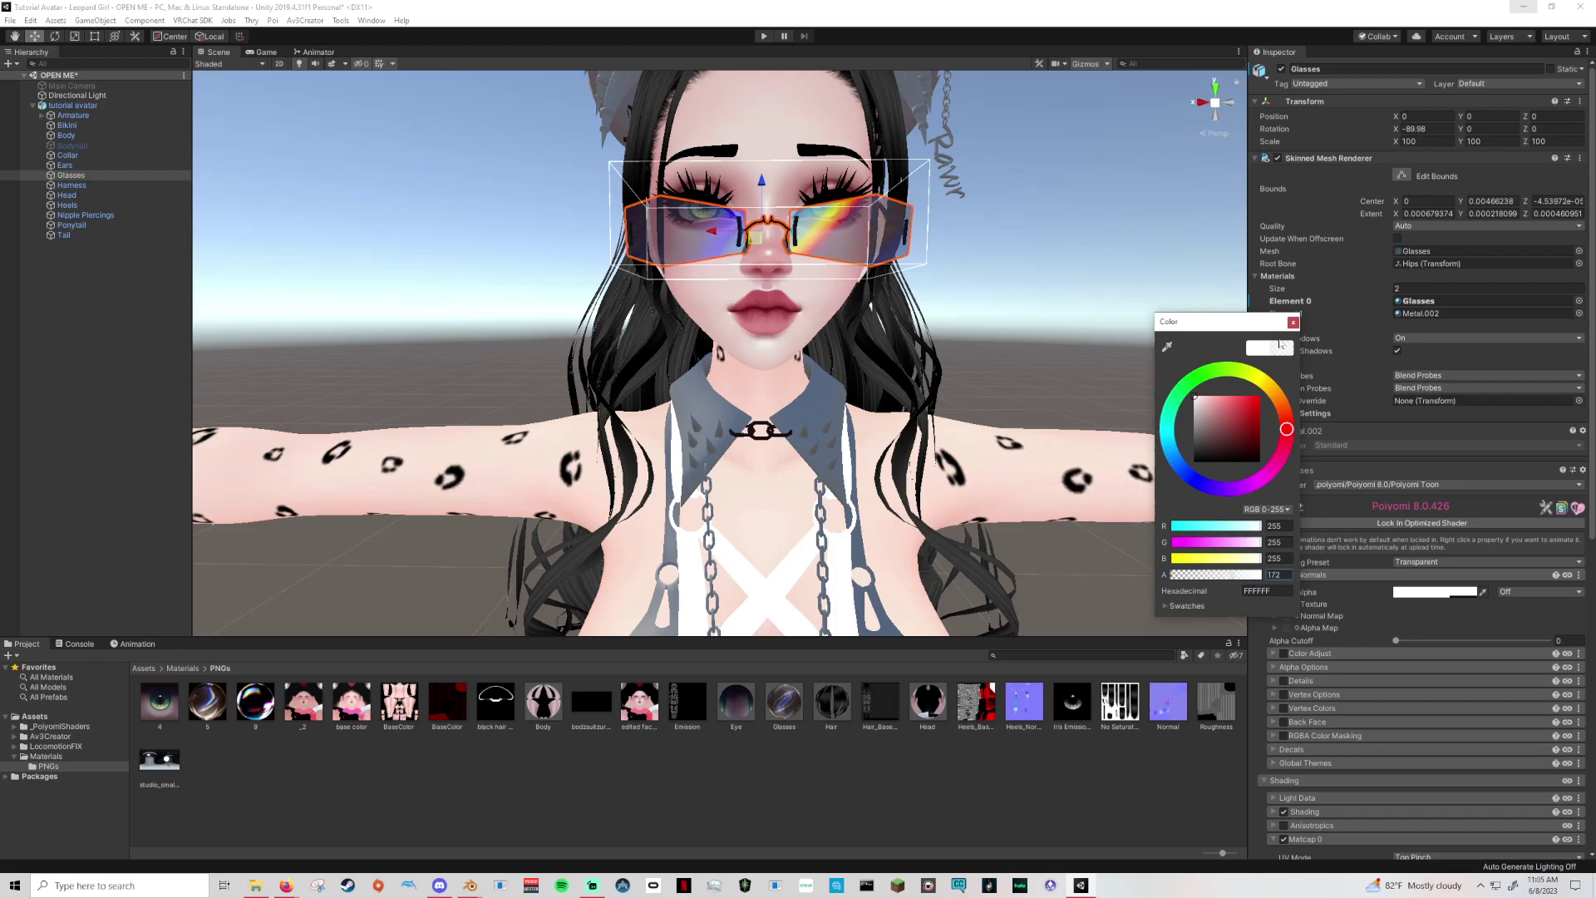
click(1293, 322)
click(1419, 593)
drag(1172, 576, 1224, 569)
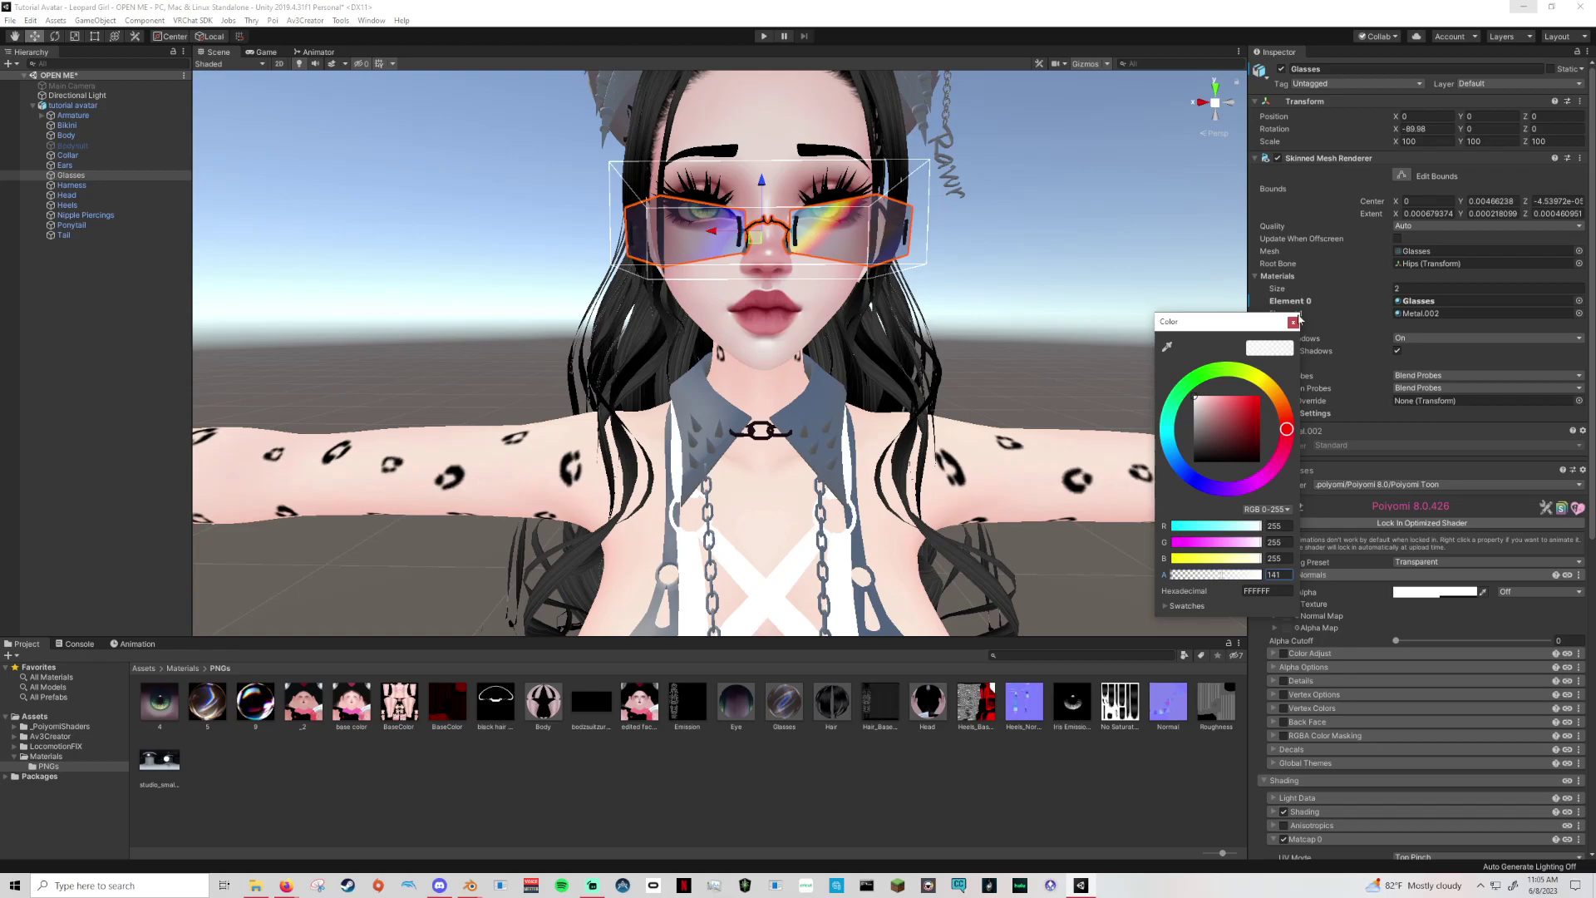
click(1294, 322)
Turn off Matcap 0 on the Glasses material and set its main color to black (000000).
middle_drag(1176, 445, 1047, 535)
alt+drag(1047, 535, 1024, 499)
alt+drag(1053, 472, 1093, 509)
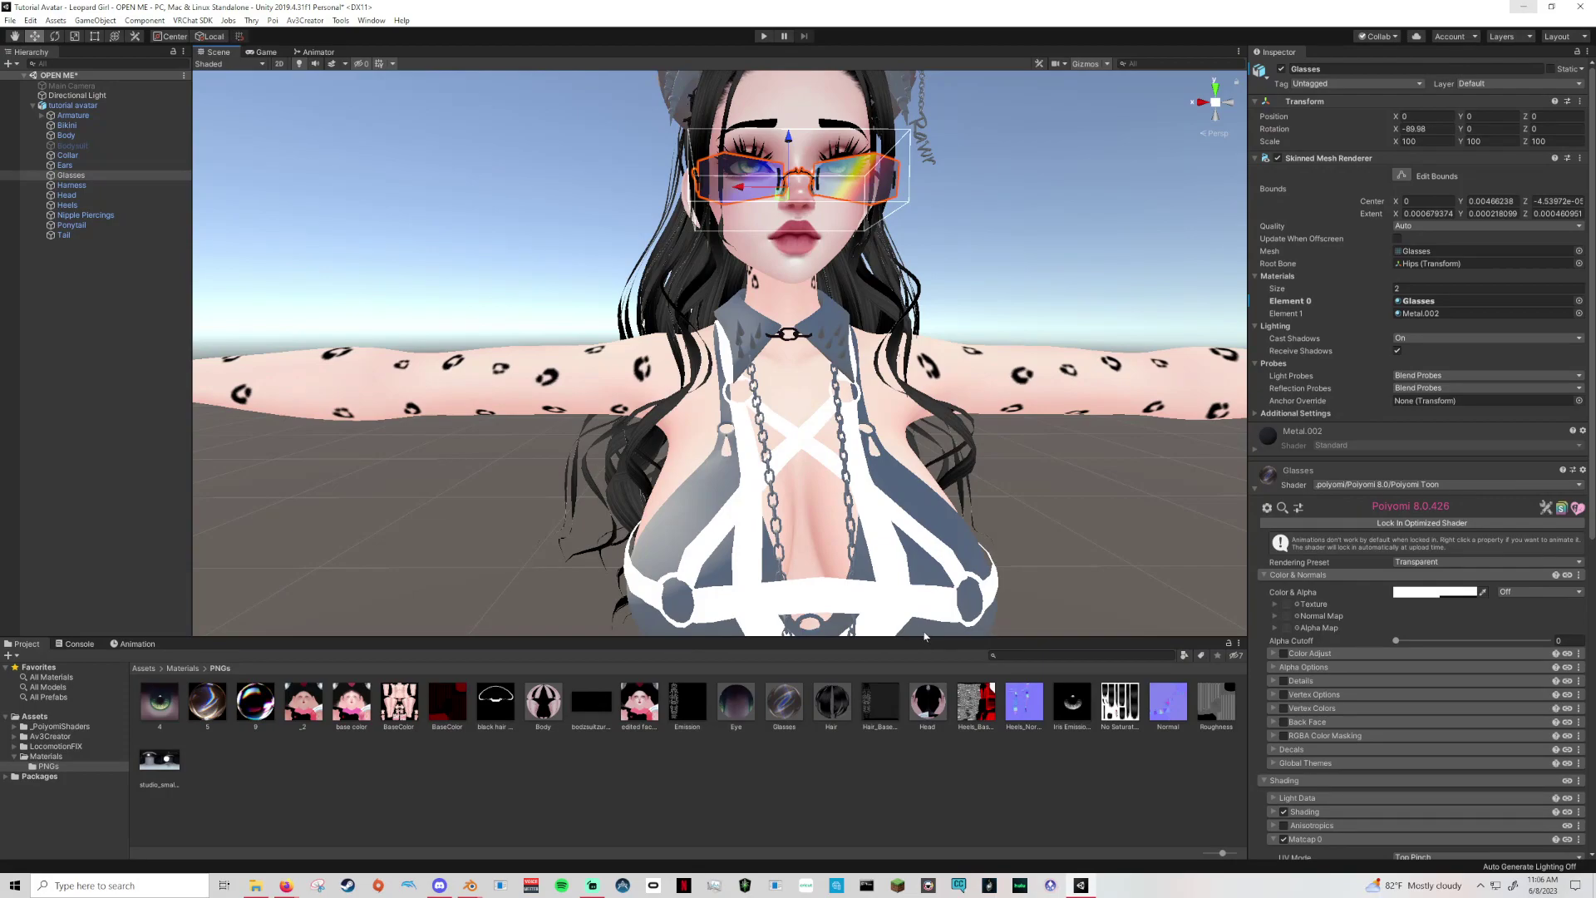
alt+drag(900, 539, 892, 566)
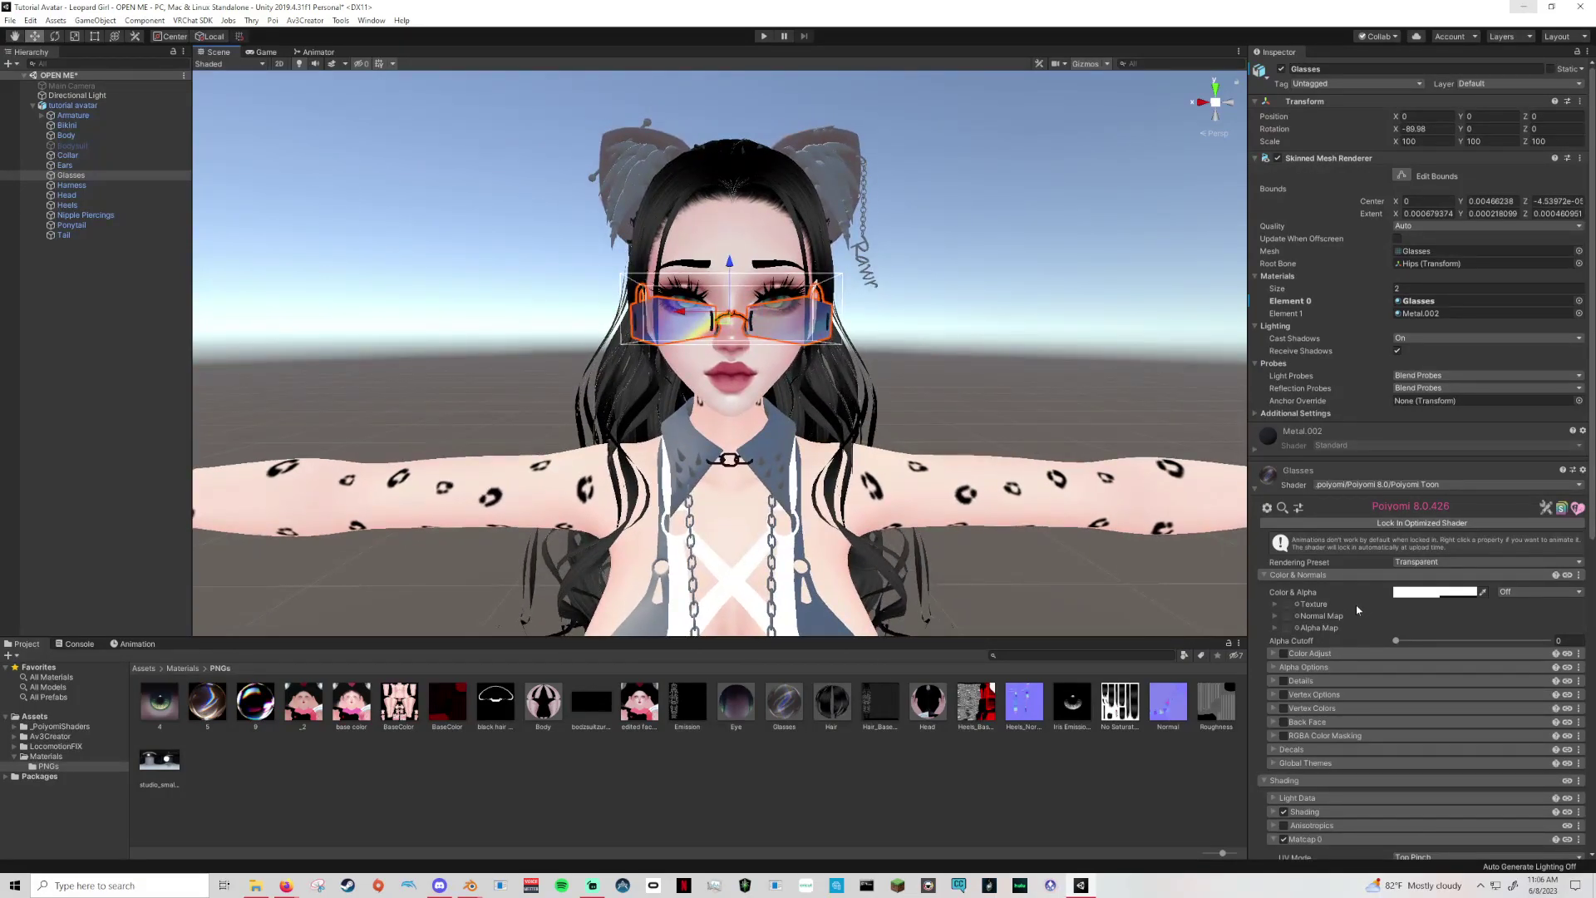
scroll(1338, 657, down, 3)
click(1283, 726)
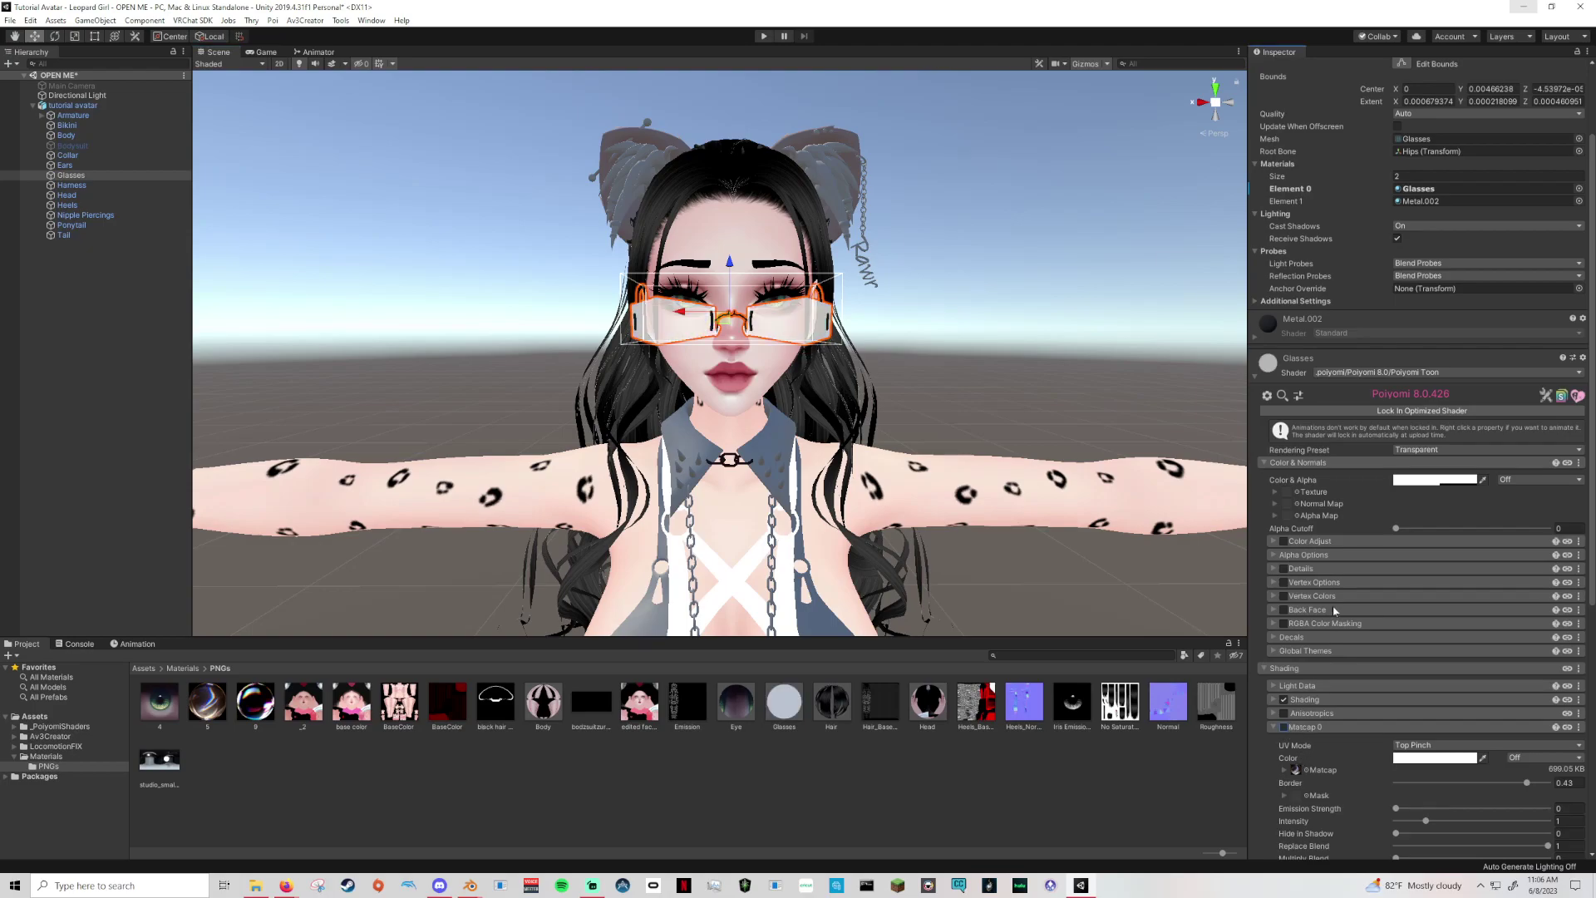
click(1422, 481)
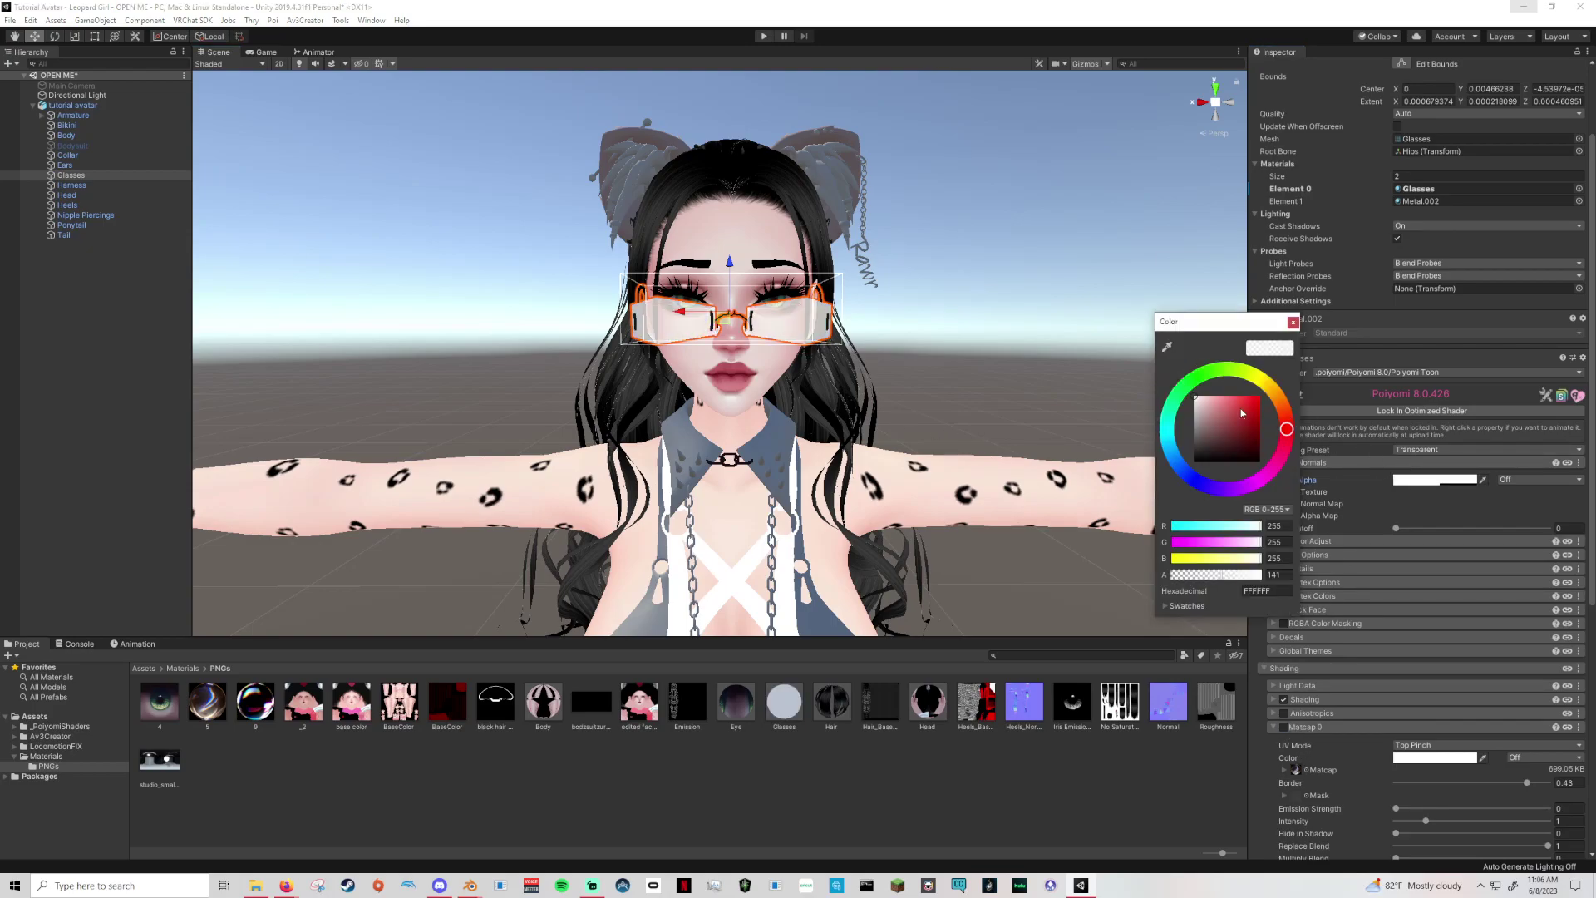
drag(1197, 415, 1177, 478)
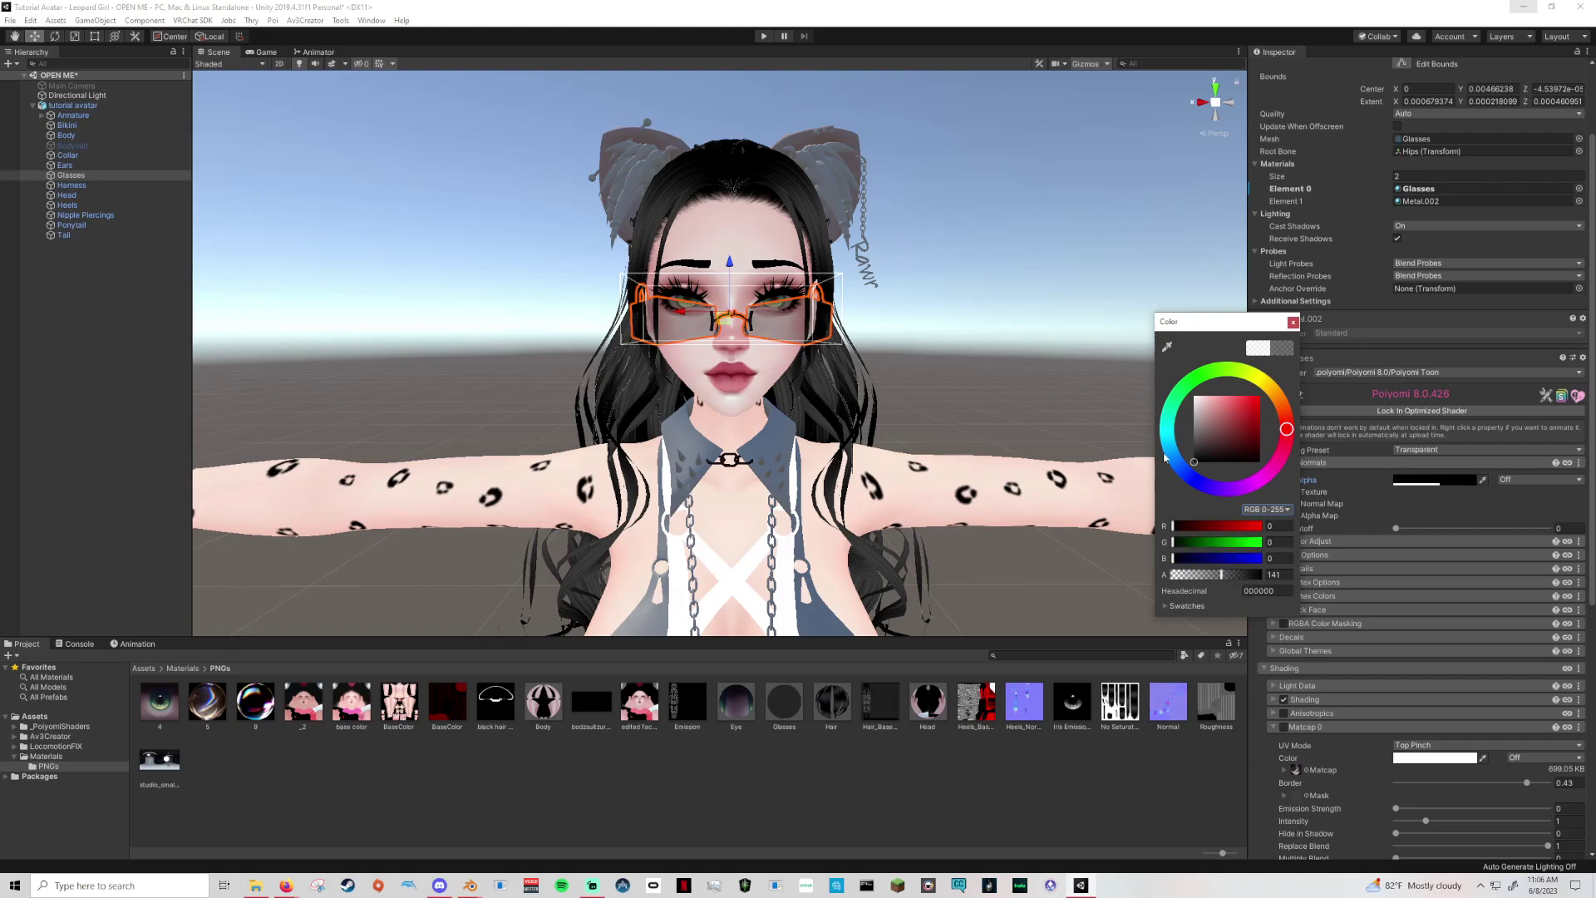
Raise the alpha of the Glasses material's black main color slightly and turn Matcap 0 back on.
click(1292, 322)
middle_drag(946, 401, 1054, 389)
click(1434, 480)
drag(1226, 574, 1240, 575)
click(1293, 322)
click(1116, 434)
mouse_move(1116, 435)
middle_down()
mouse_move(1100, 432)
mouse_move(1146, 431)
middle_up()
click(800, 702)
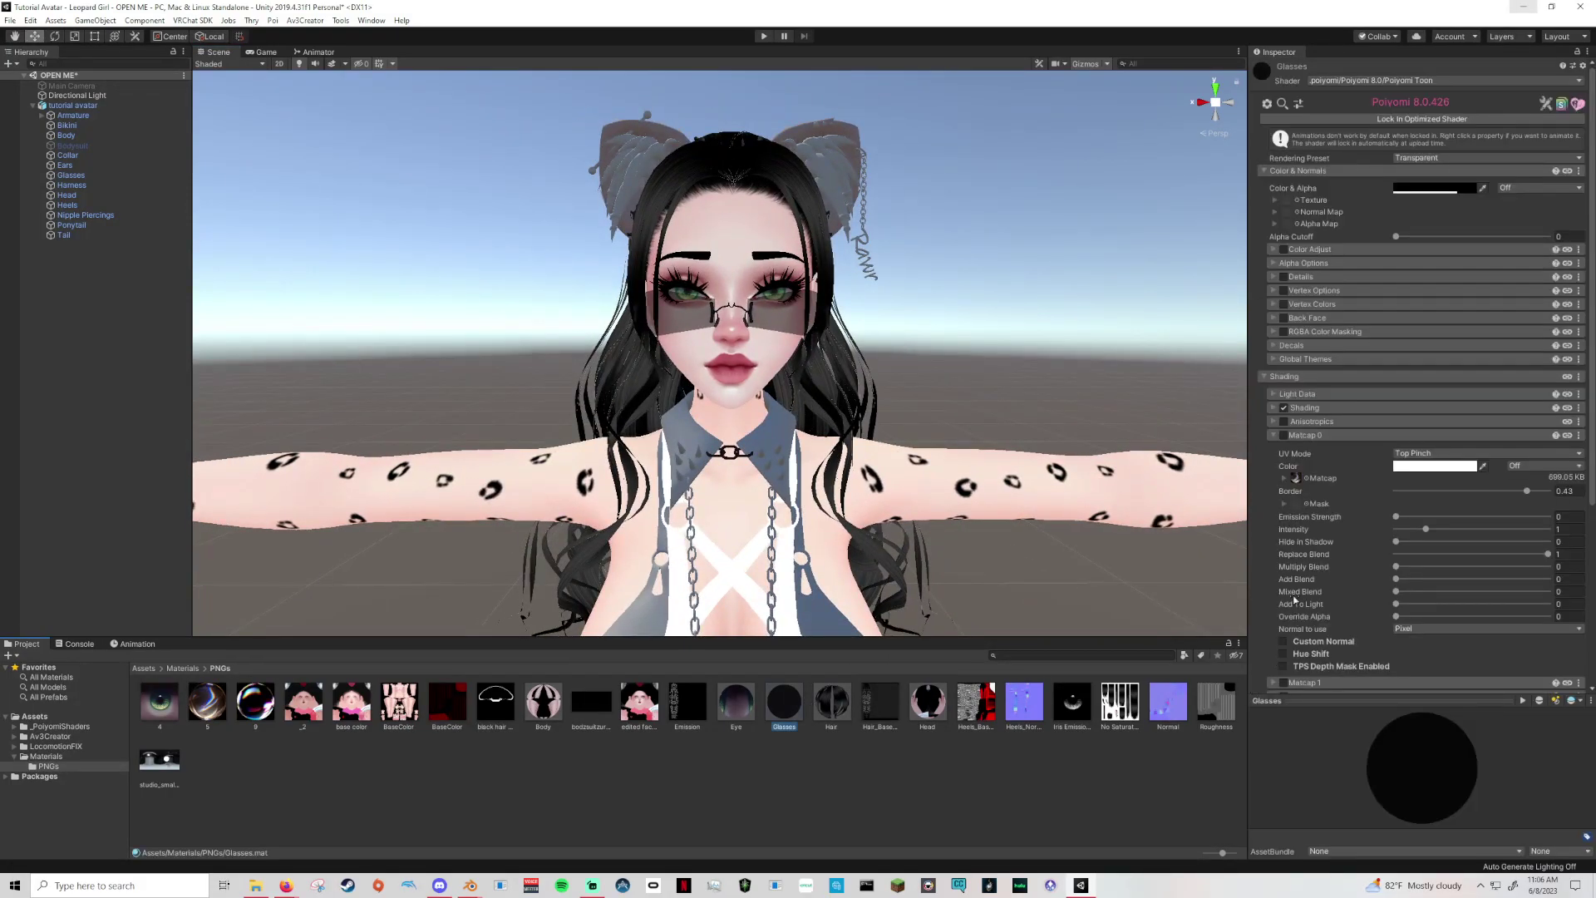
click(1284, 435)
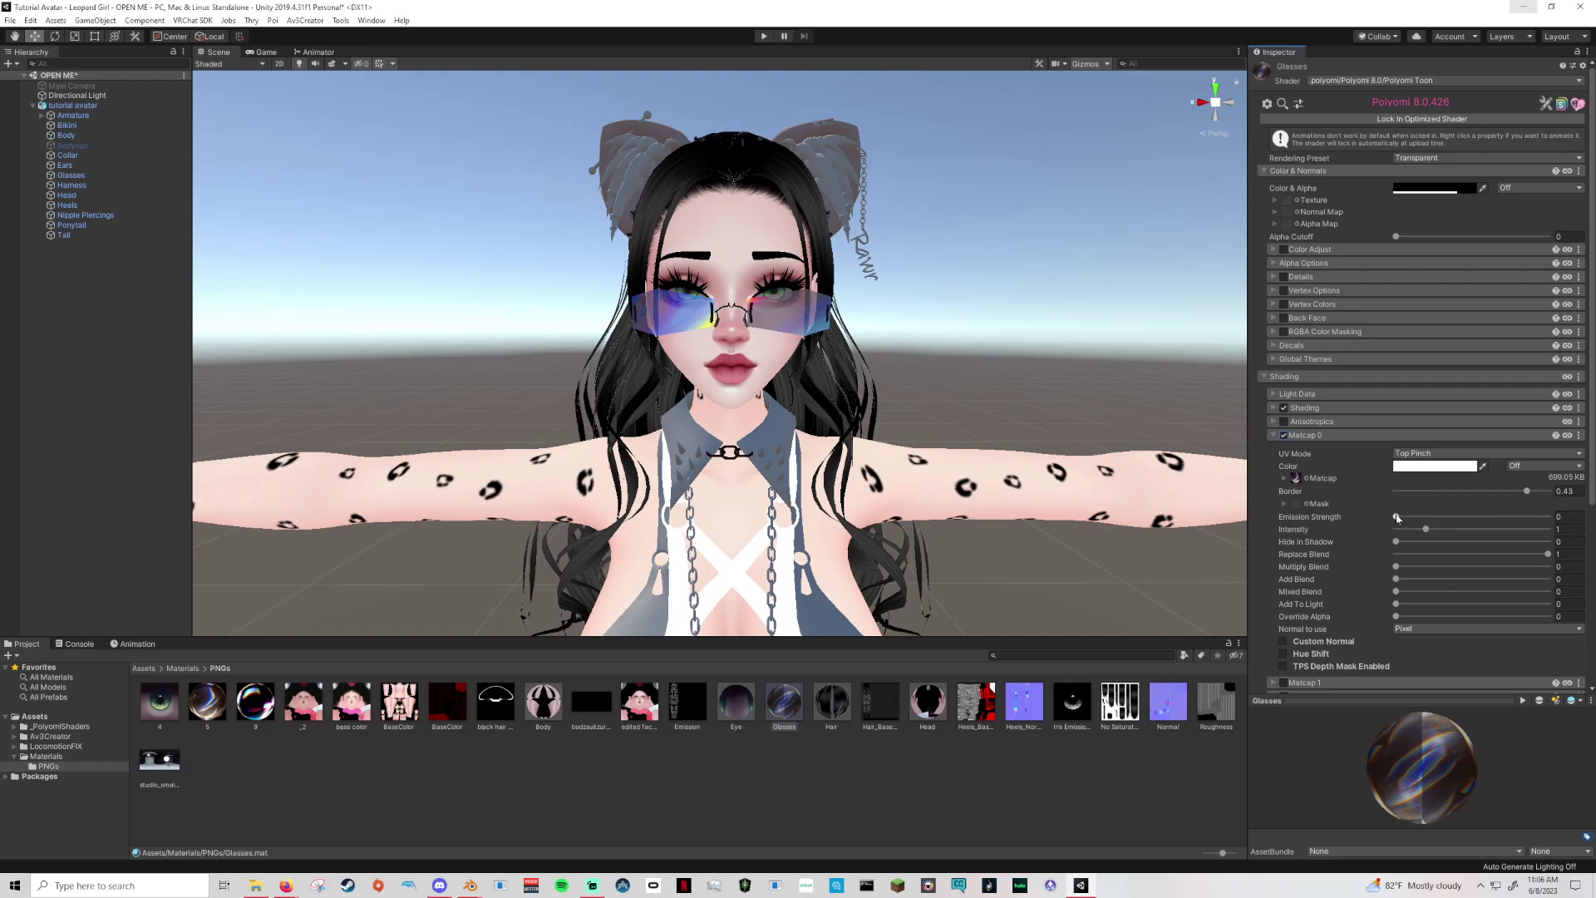
Try an emission strength of 1.8, an intensity of 2.3 and a lower replace blend on the Glasses Matcap 0, undoing each change.
drag(1397, 517, 1410, 517)
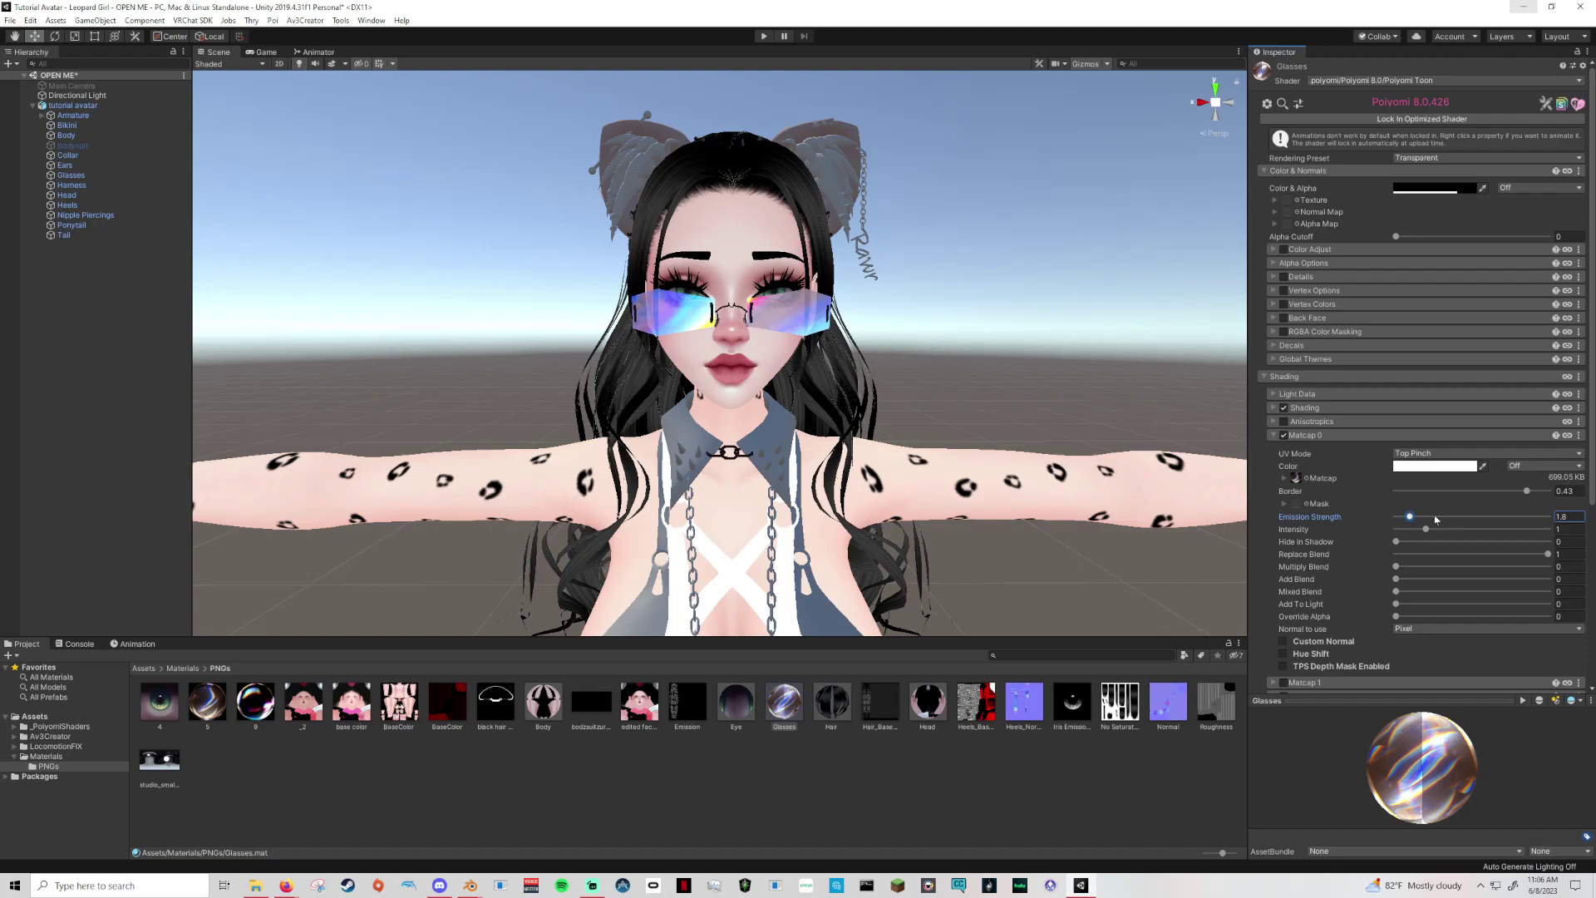
key(ctrl+z)
mouse_move(1426, 529)
mouse_down()
mouse_move(1413, 529)
mouse_move(1446, 530)
mouse_move(1431, 529)
mouse_up()
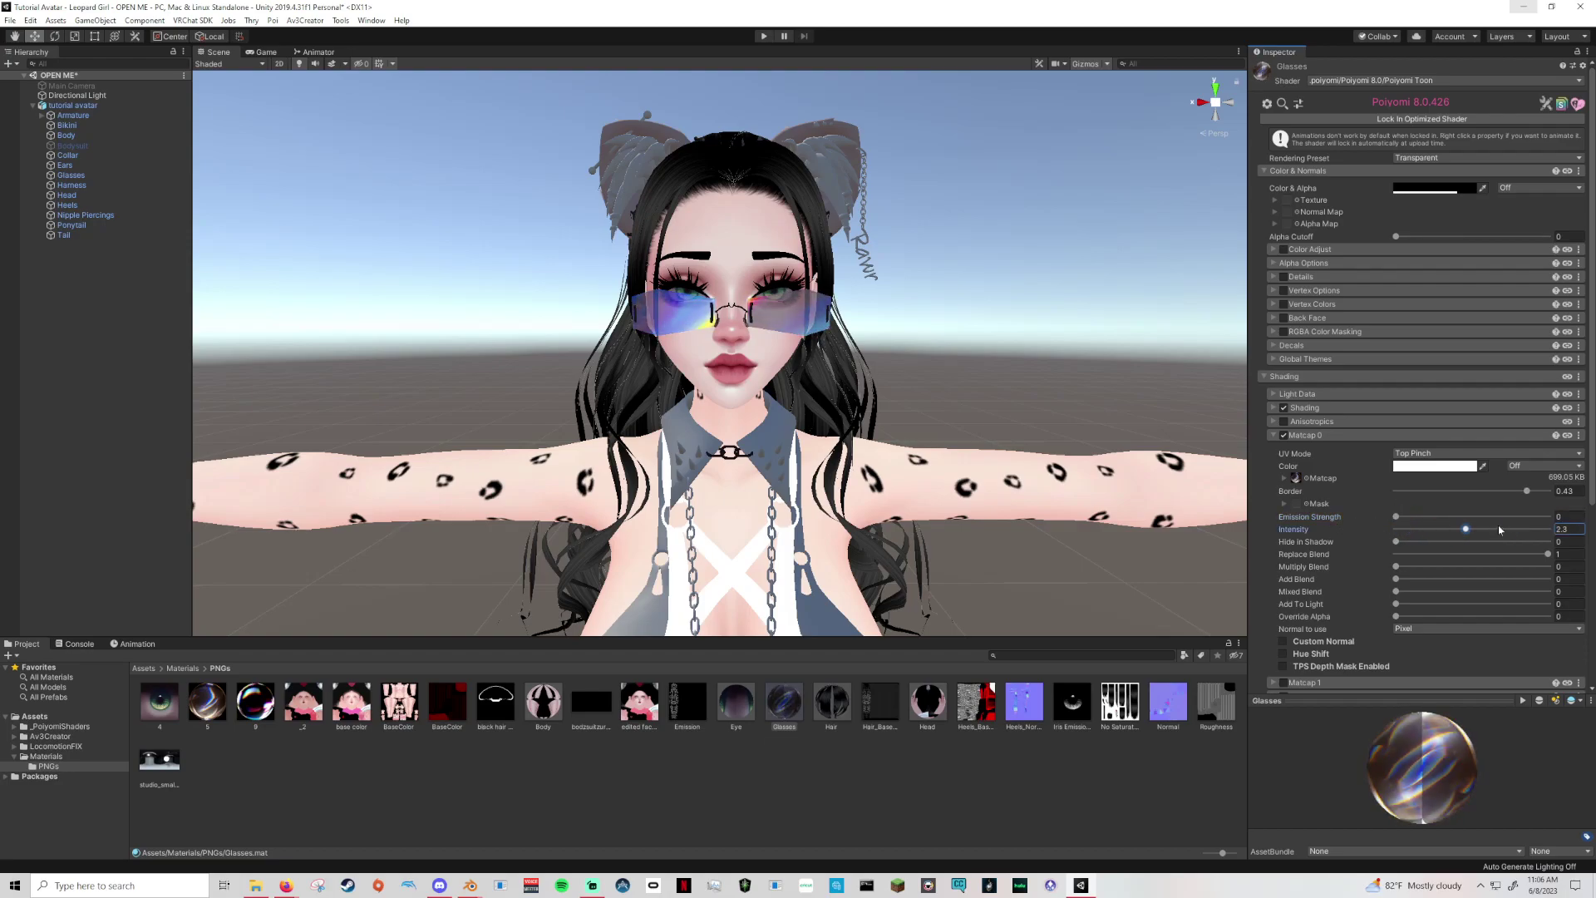
key(ctrl+z)
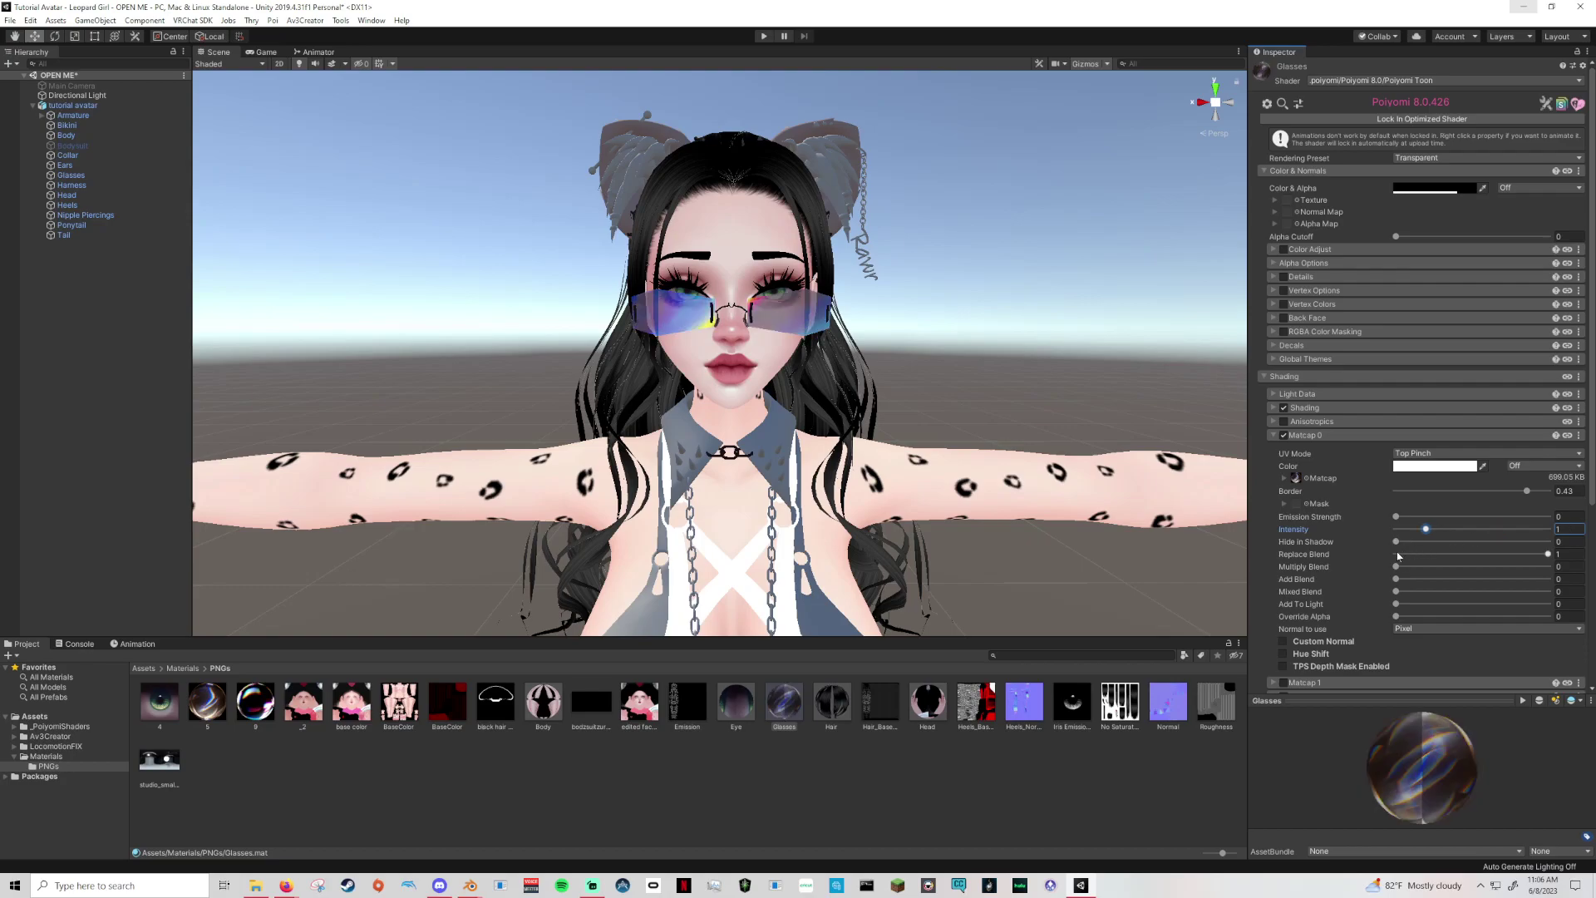
mouse_move(1547, 556)
mouse_down()
mouse_move(1409, 555)
mouse_move(1541, 555)
mouse_up()
key(ctrl+z)
mouse_move(1395, 567)
mouse_down()
mouse_move(1548, 569)
mouse_move(1395, 579)
mouse_up()
Try very low and very high borders on the Glasses Matcap 0 and go back to 0.302.
mouse_move(1525, 493)
mouse_down()
mouse_move(1383, 496)
mouse_move(1426, 497)
mouse_move(1400, 498)
mouse_up()
mouse_move(1106, 510)
middle_down()
mouse_move(1136, 497)
mouse_move(1094, 501)
mouse_move(1114, 506)
middle_up()
drag(1439, 498, 1548, 491)
middle_drag(1109, 484, 1203, 491)
key(ctrl+z)
key(ctrl+z)
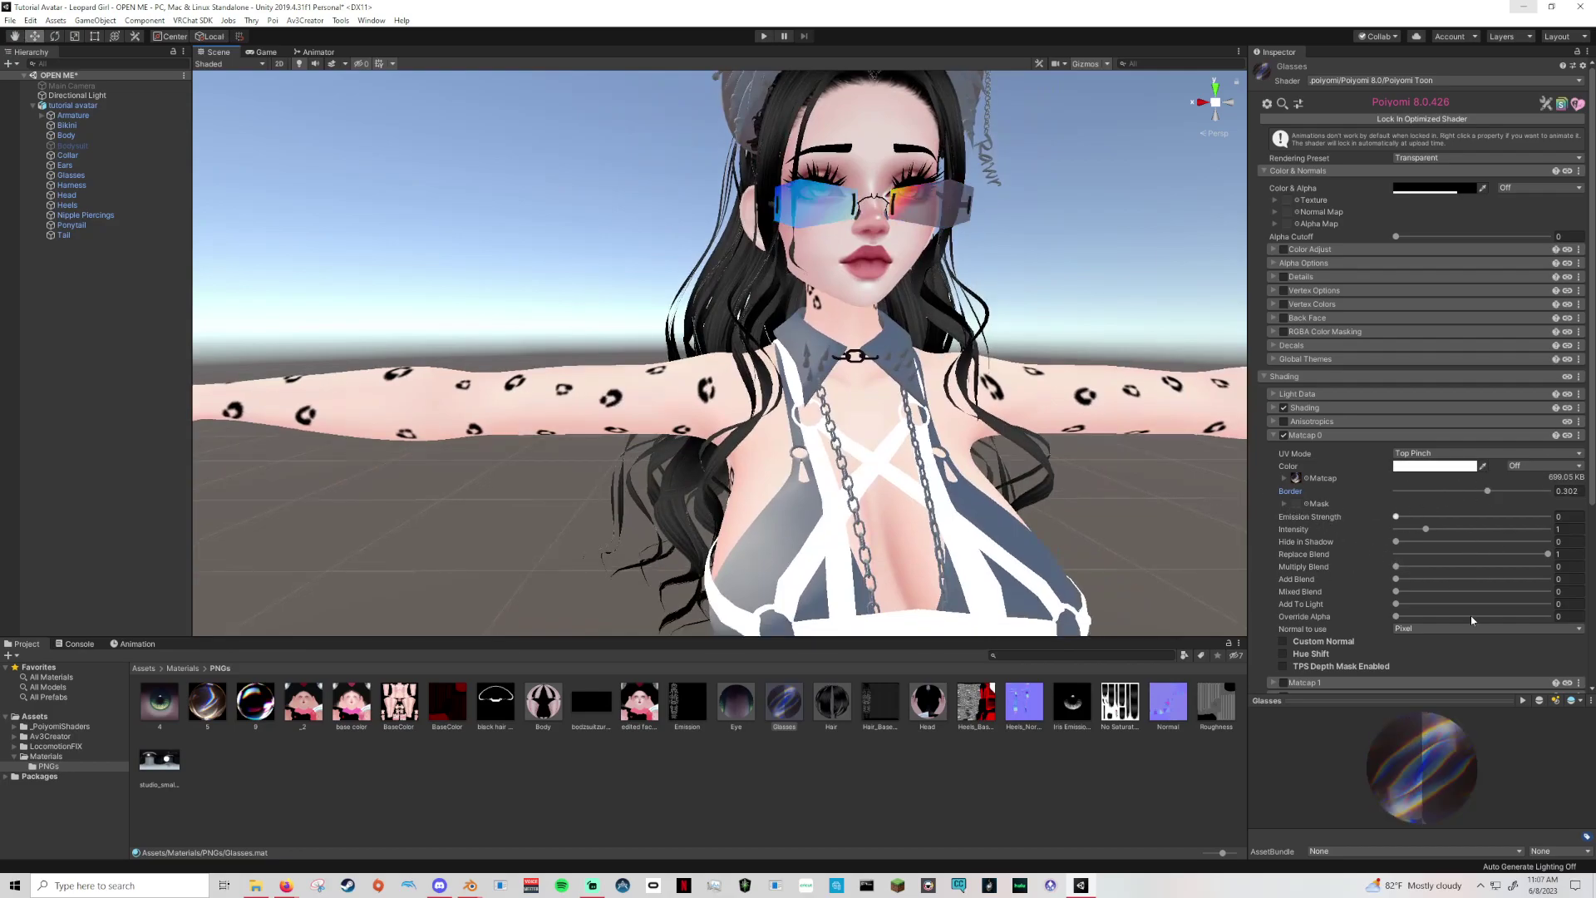
alt+drag(1099, 497, 1182, 513)
Set the Glasses Matcap 0 emission strength to 0.33 and its intensity to 0.18.
drag(1424, 530, 1401, 532)
middle_drag(1094, 552, 1125, 559)
drag(1399, 517, 1400, 519)
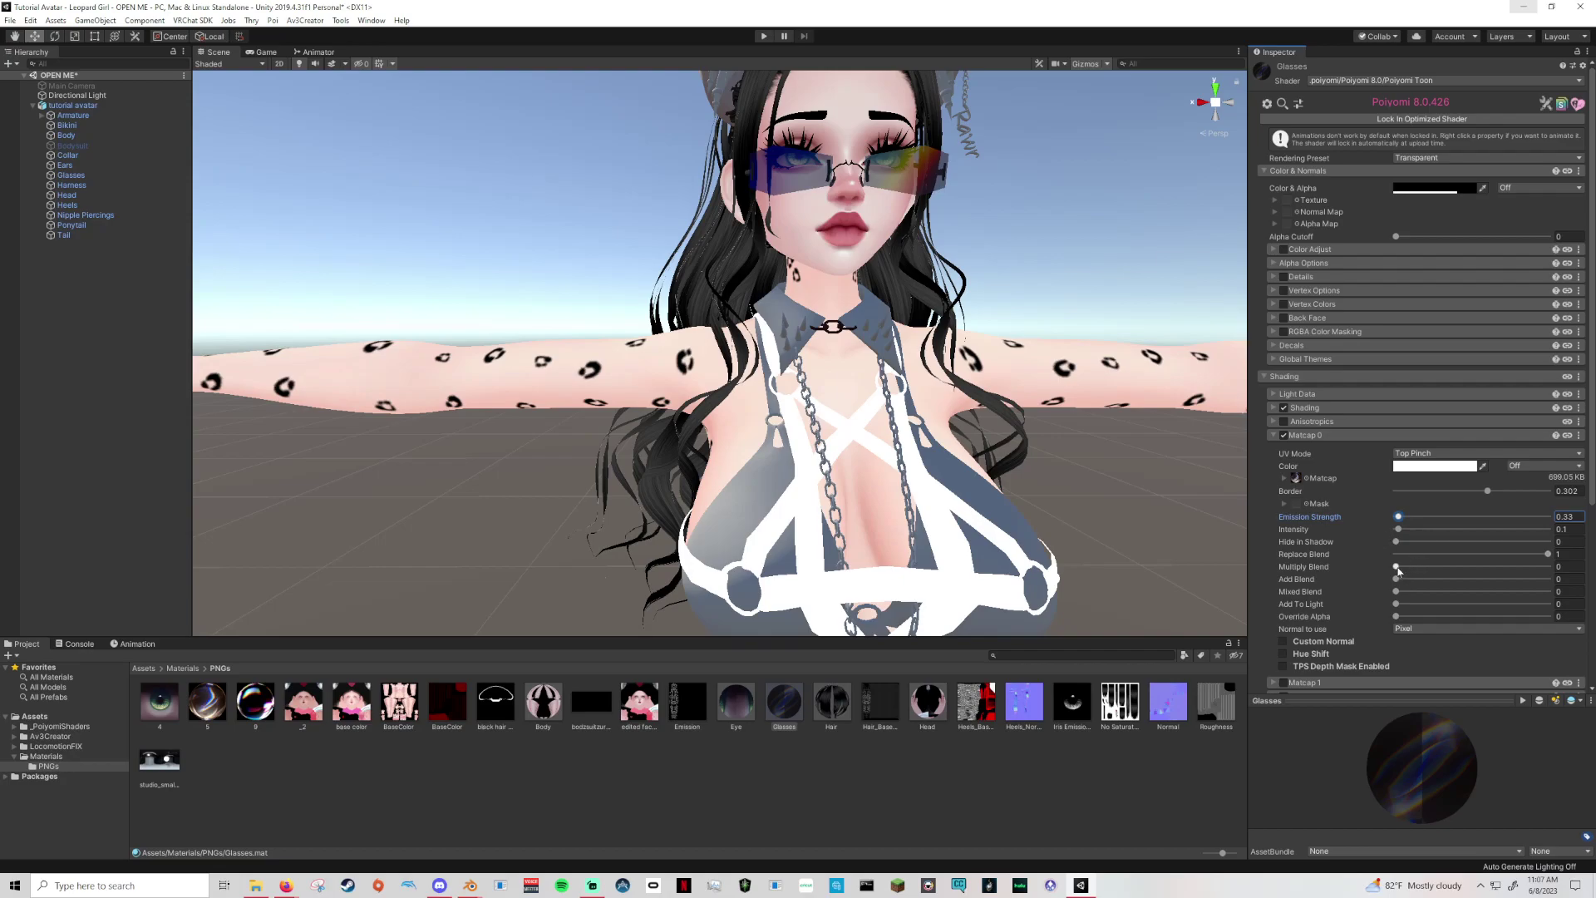
drag(1396, 580, 1297, 574)
drag(1400, 529, 1403, 531)
click(1119, 521)
middle_drag(1119, 521, 1129, 539)
scroll(1129, 539, down, 5)
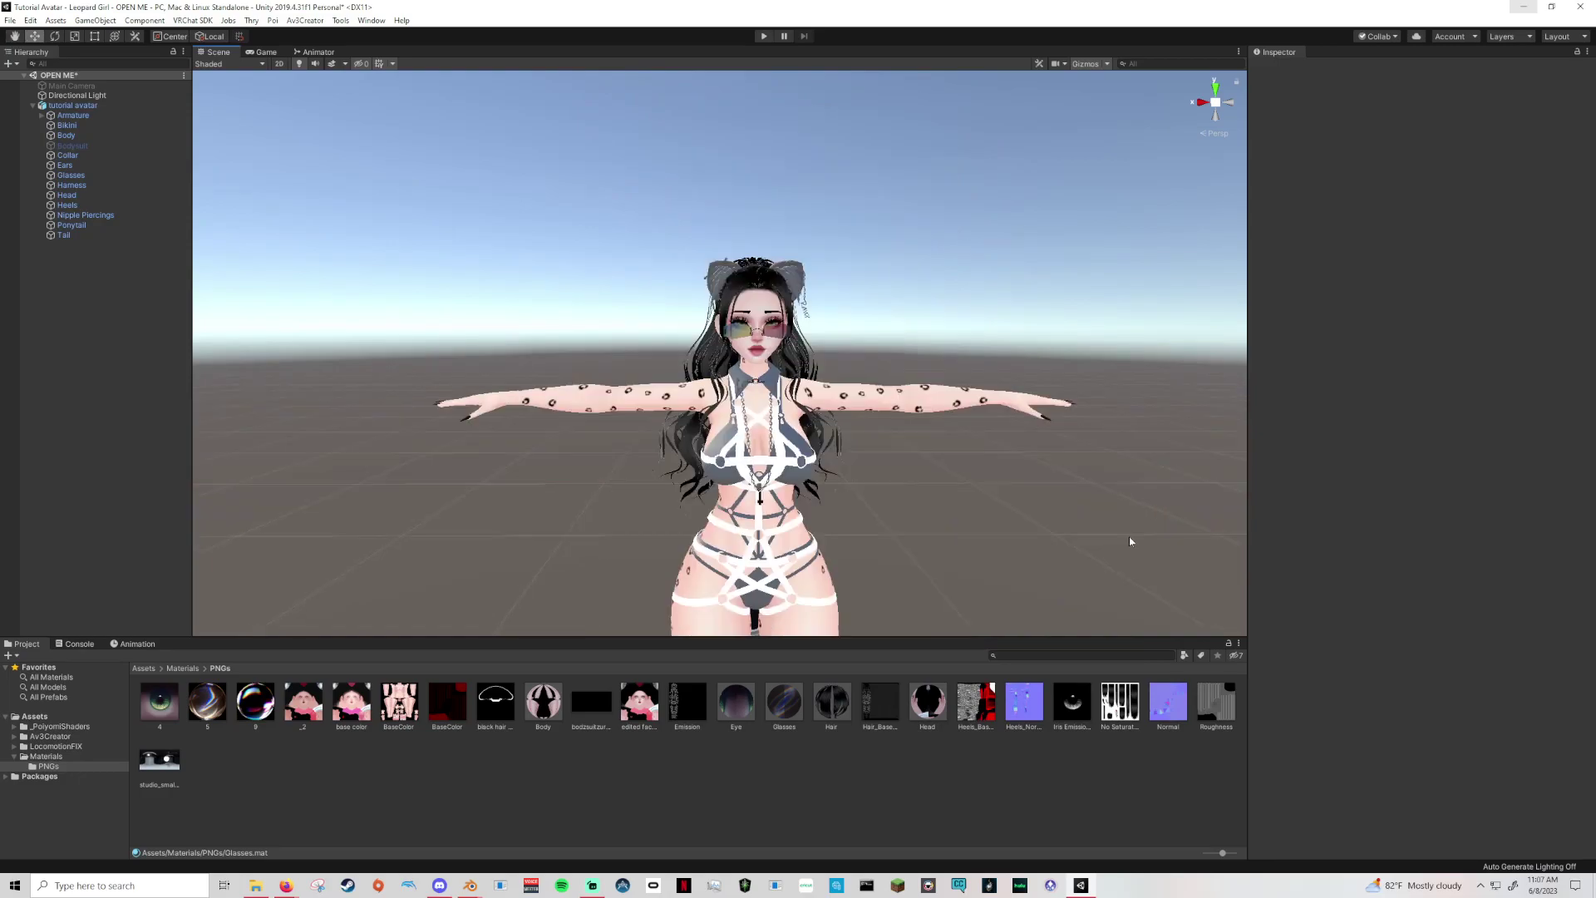
Set the Glasses Matcap 0 border to 0.313, checking the lenses from several angles, and collapse the section.
scroll(1129, 538, up, 5)
click(784, 703)
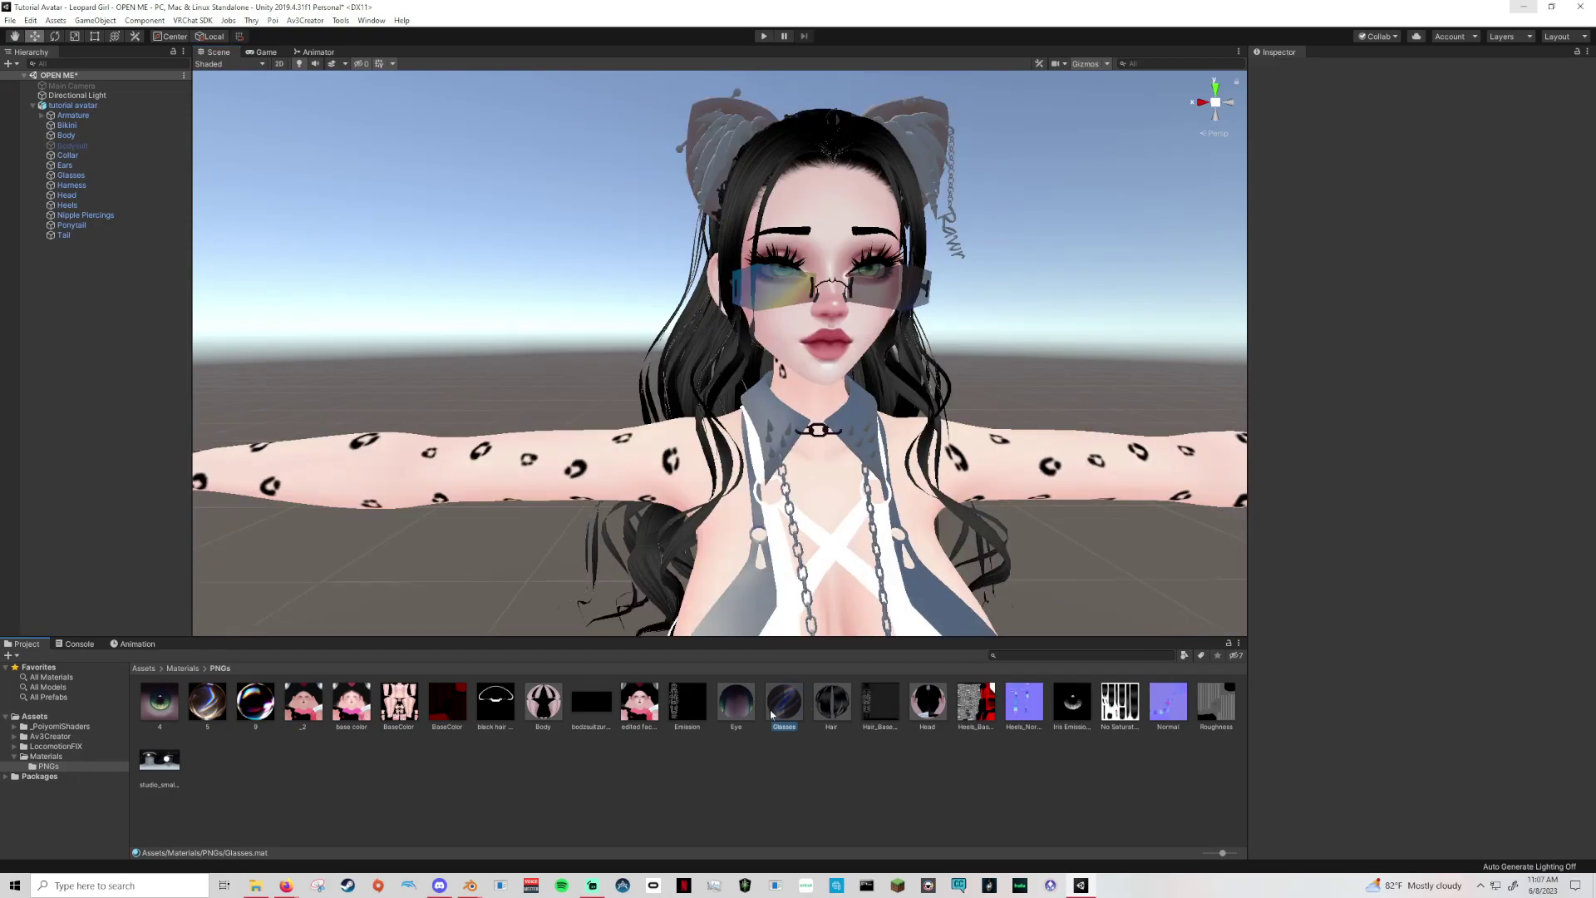
mouse_move(1487, 491)
mouse_down()
mouse_move(1523, 493)
mouse_move(1469, 503)
mouse_up()
middle_drag(1158, 559, 1157, 562)
right_drag(1157, 561, 1082, 564)
mouse_move(1082, 564)
middle_down()
mouse_move(1069, 558)
mouse_move(1090, 565)
middle_up()
drag(1468, 491, 1491, 491)
middle_drag(1105, 522, 1030, 469)
scroll(1109, 517, down, 10)
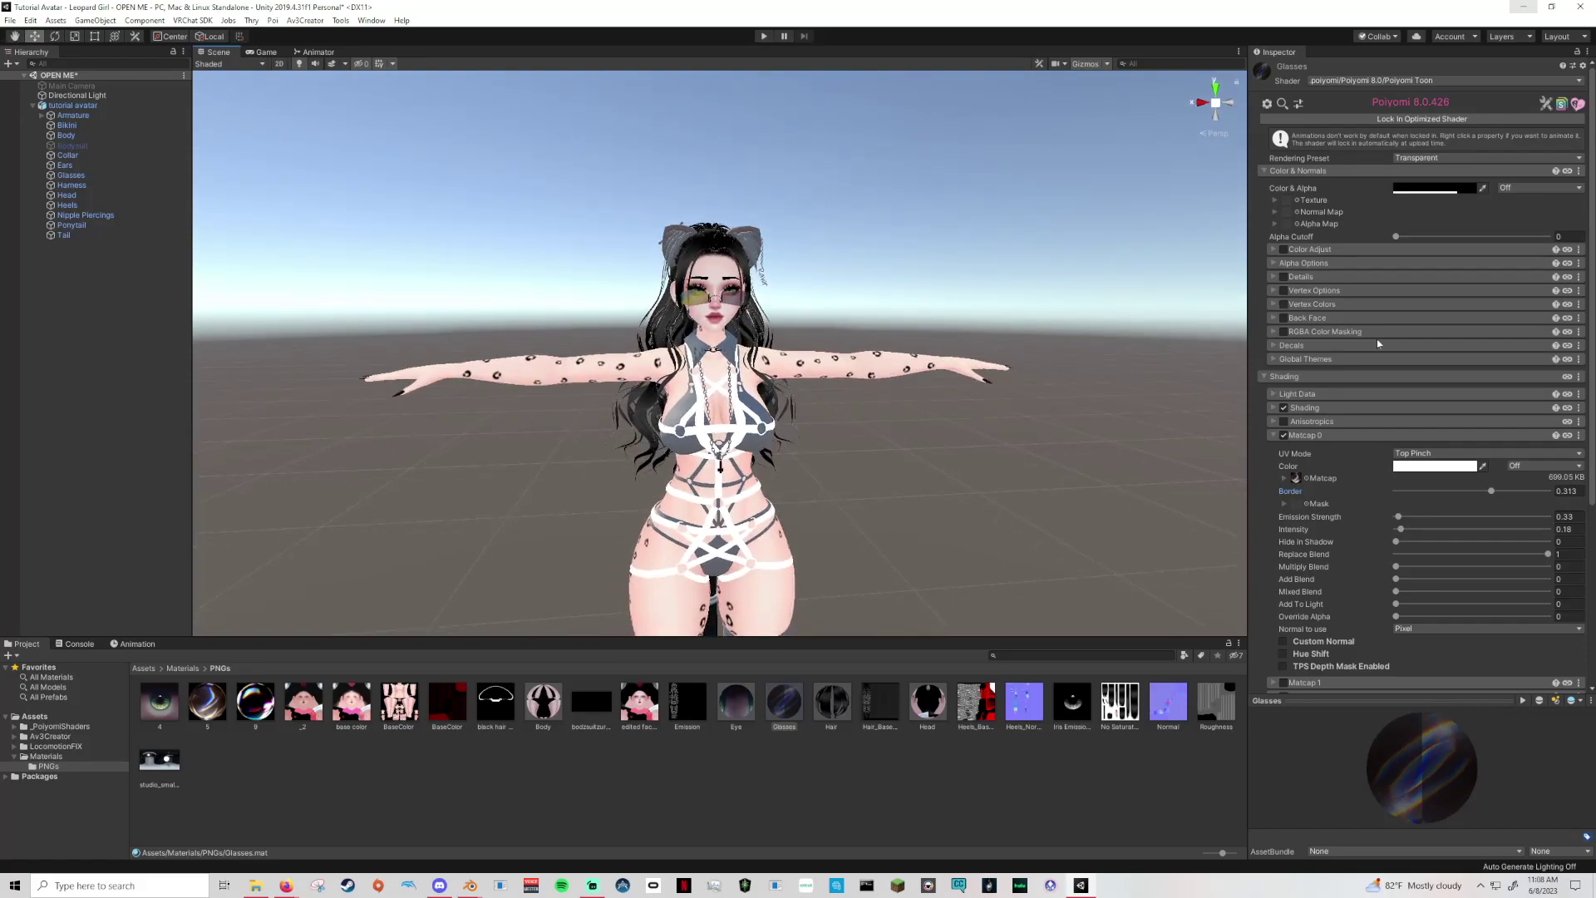
click(1278, 436)
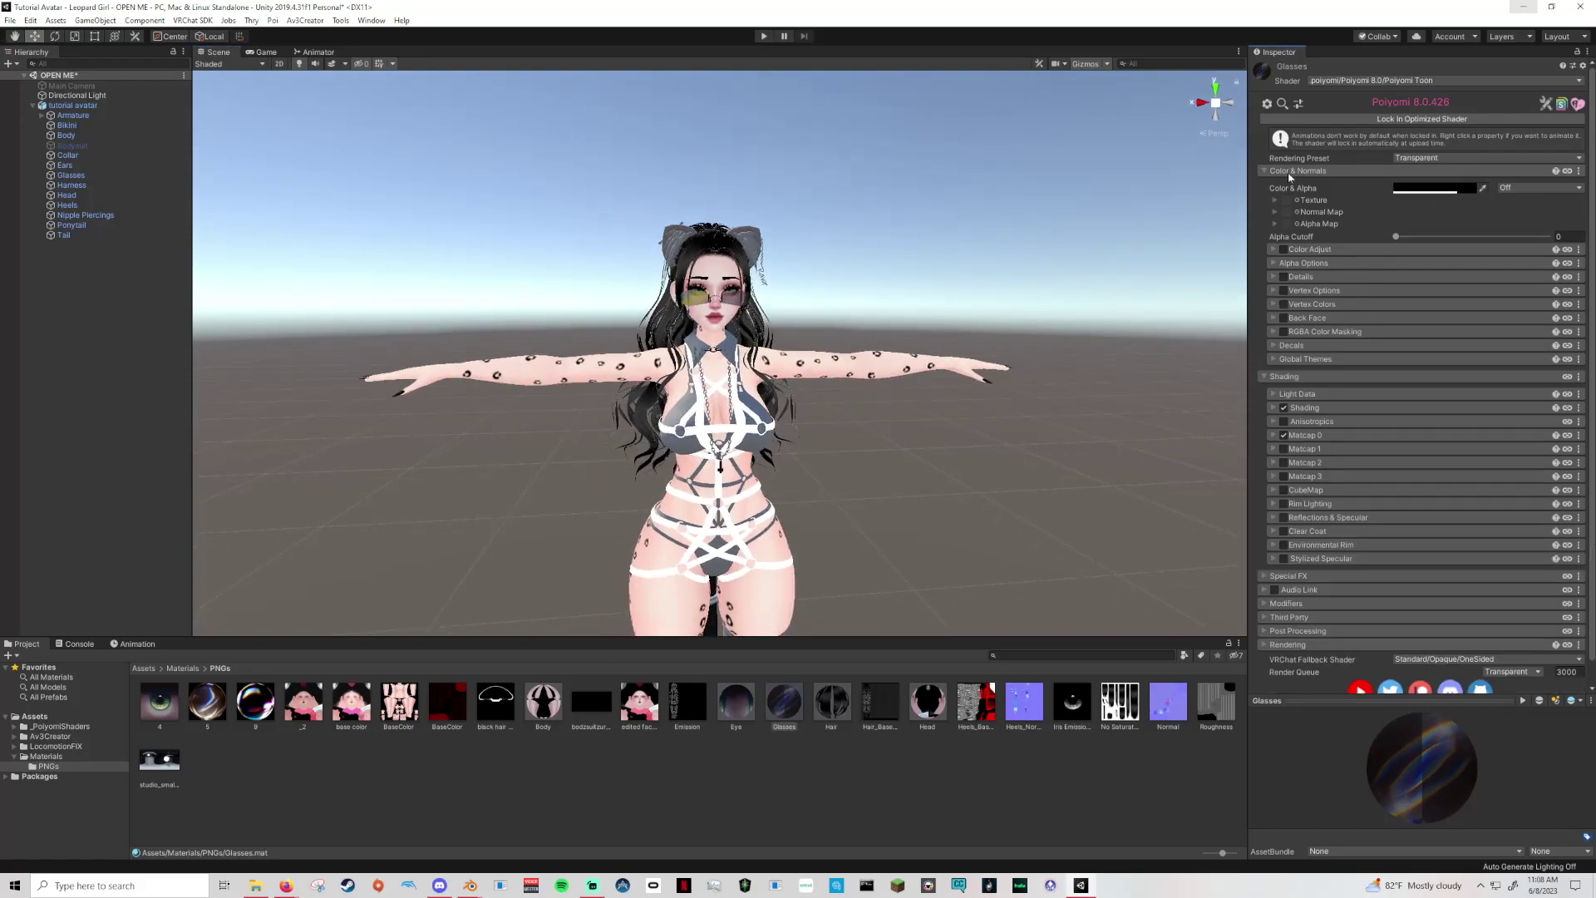
Duplicate the Glasses material and rename the copy as Leather.
click(781, 703)
key(ctrl+d)
right_click(782, 703)
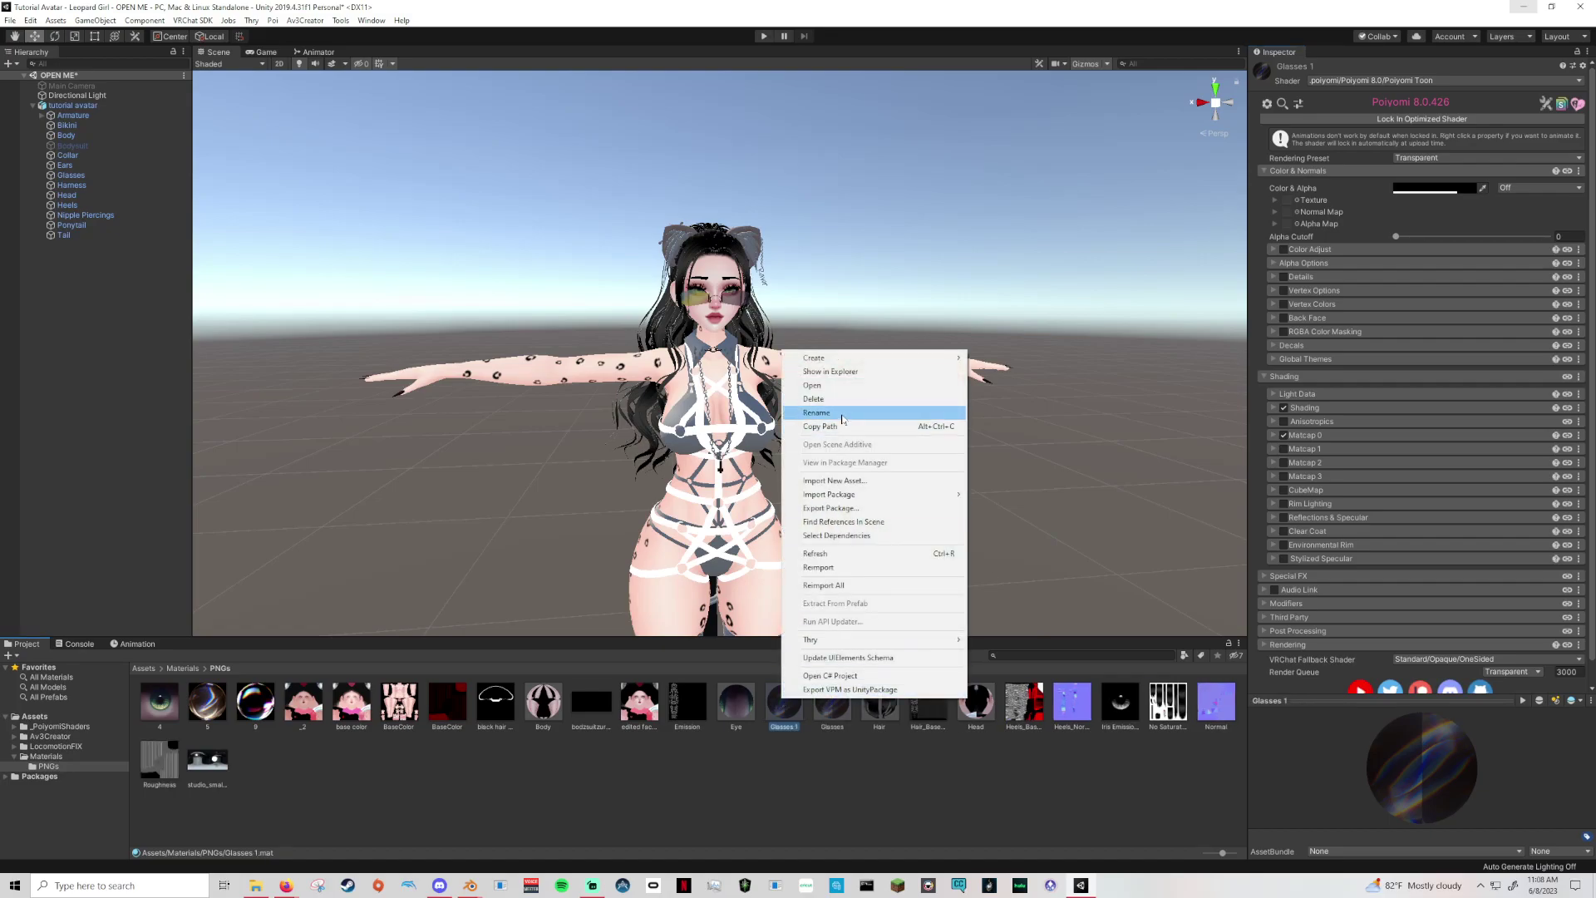
click(842, 414)
text(Leather)
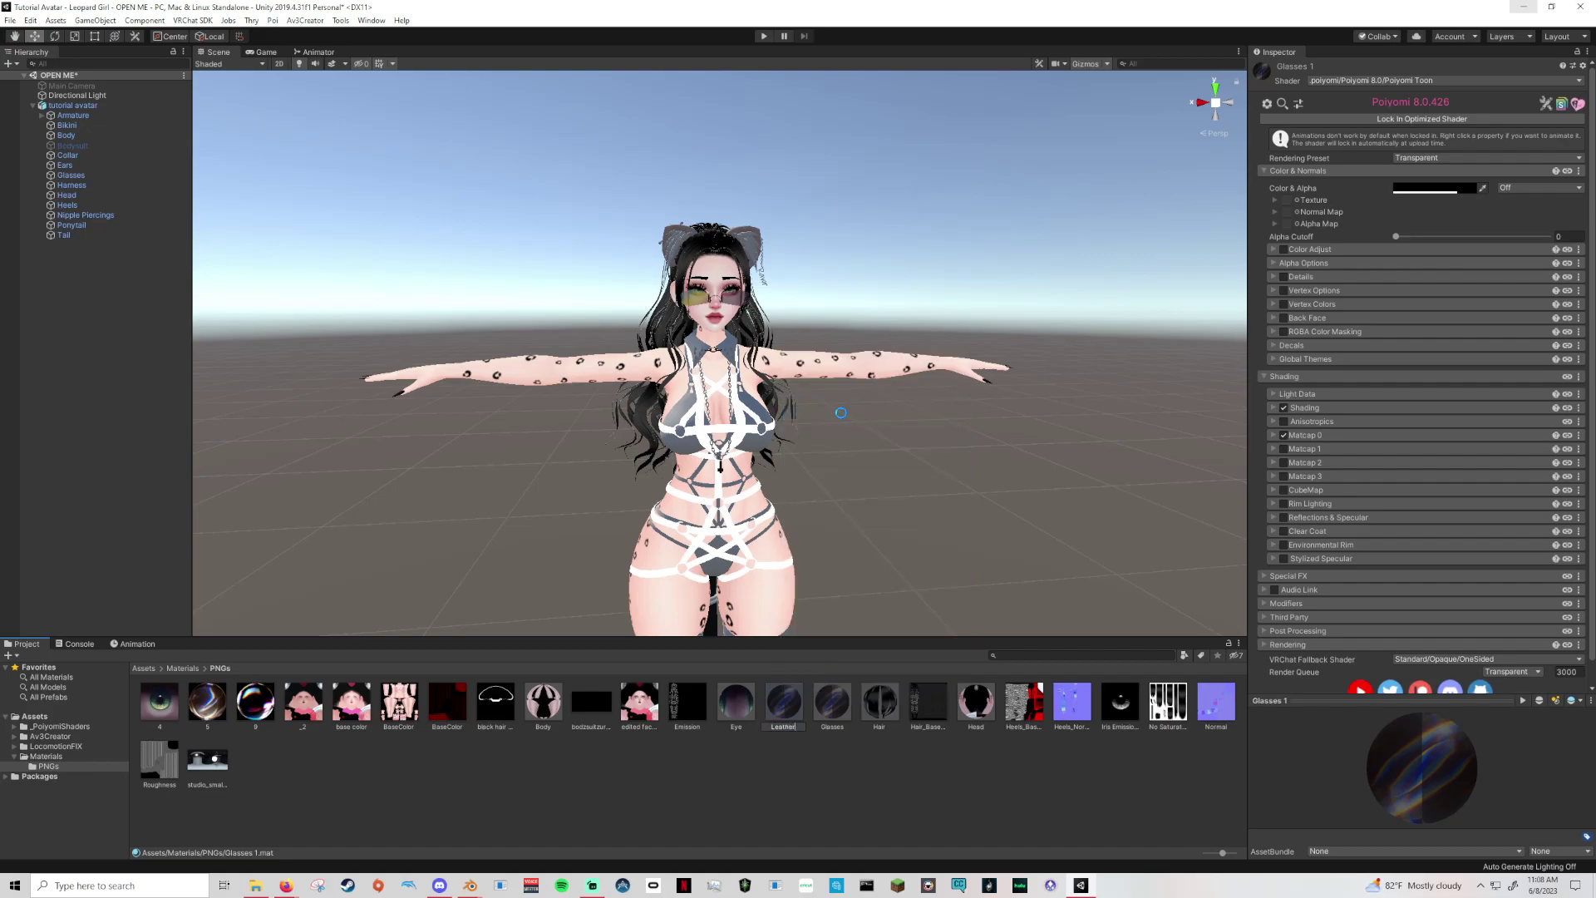
key(Return)
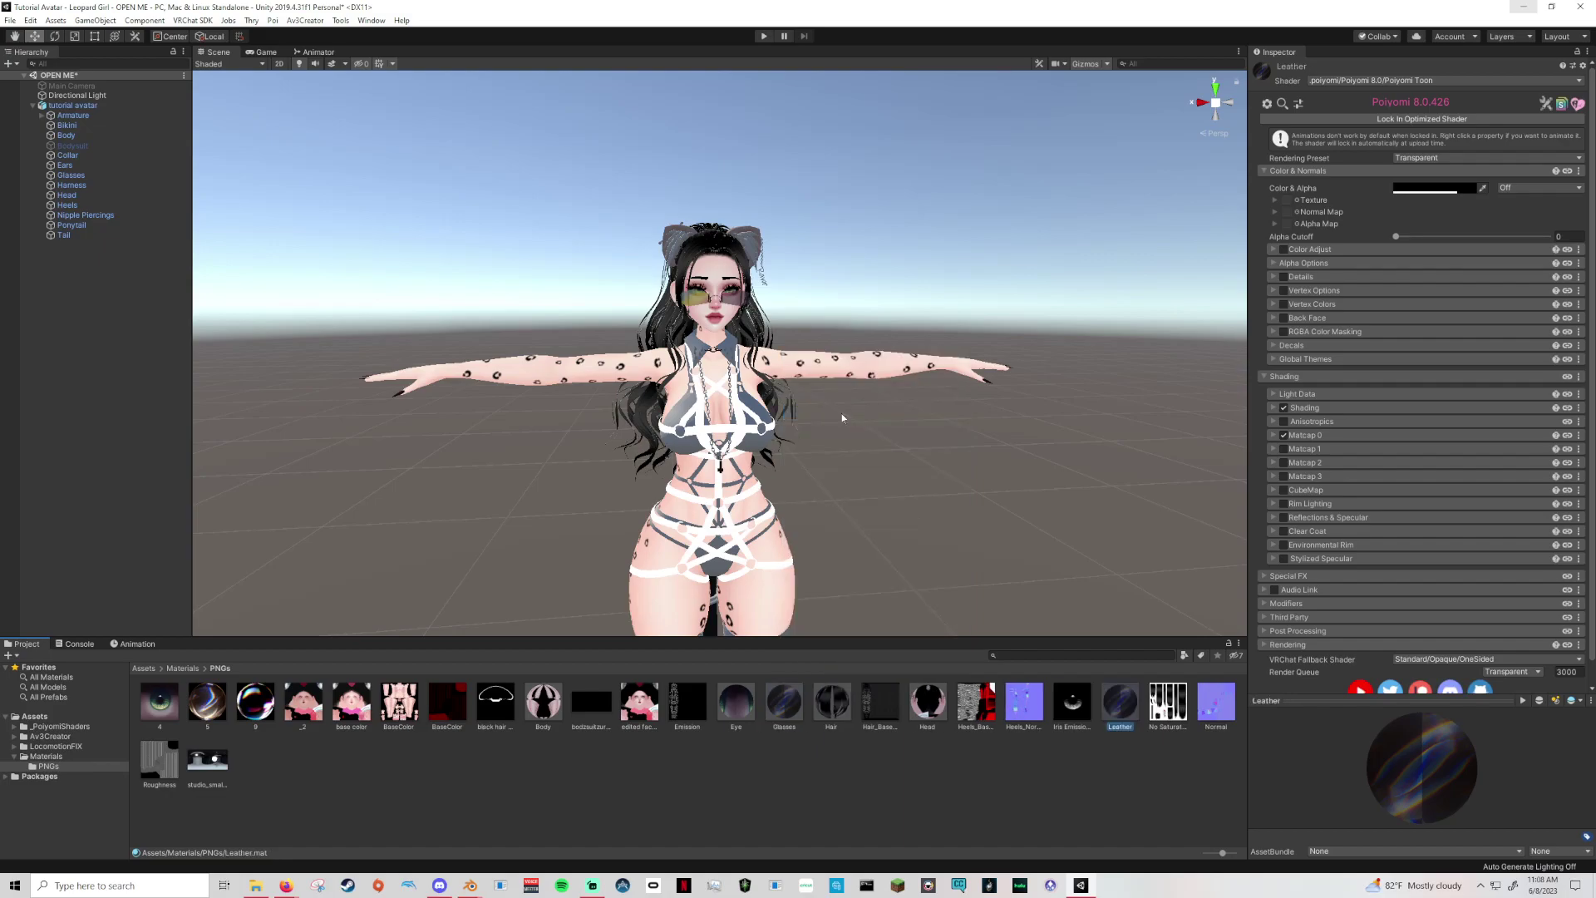
Set the copied Leather material's main color alpha to 255 and its rendering preset to Cutout.
click(1418, 191)
drag(1246, 580, 1365, 453)
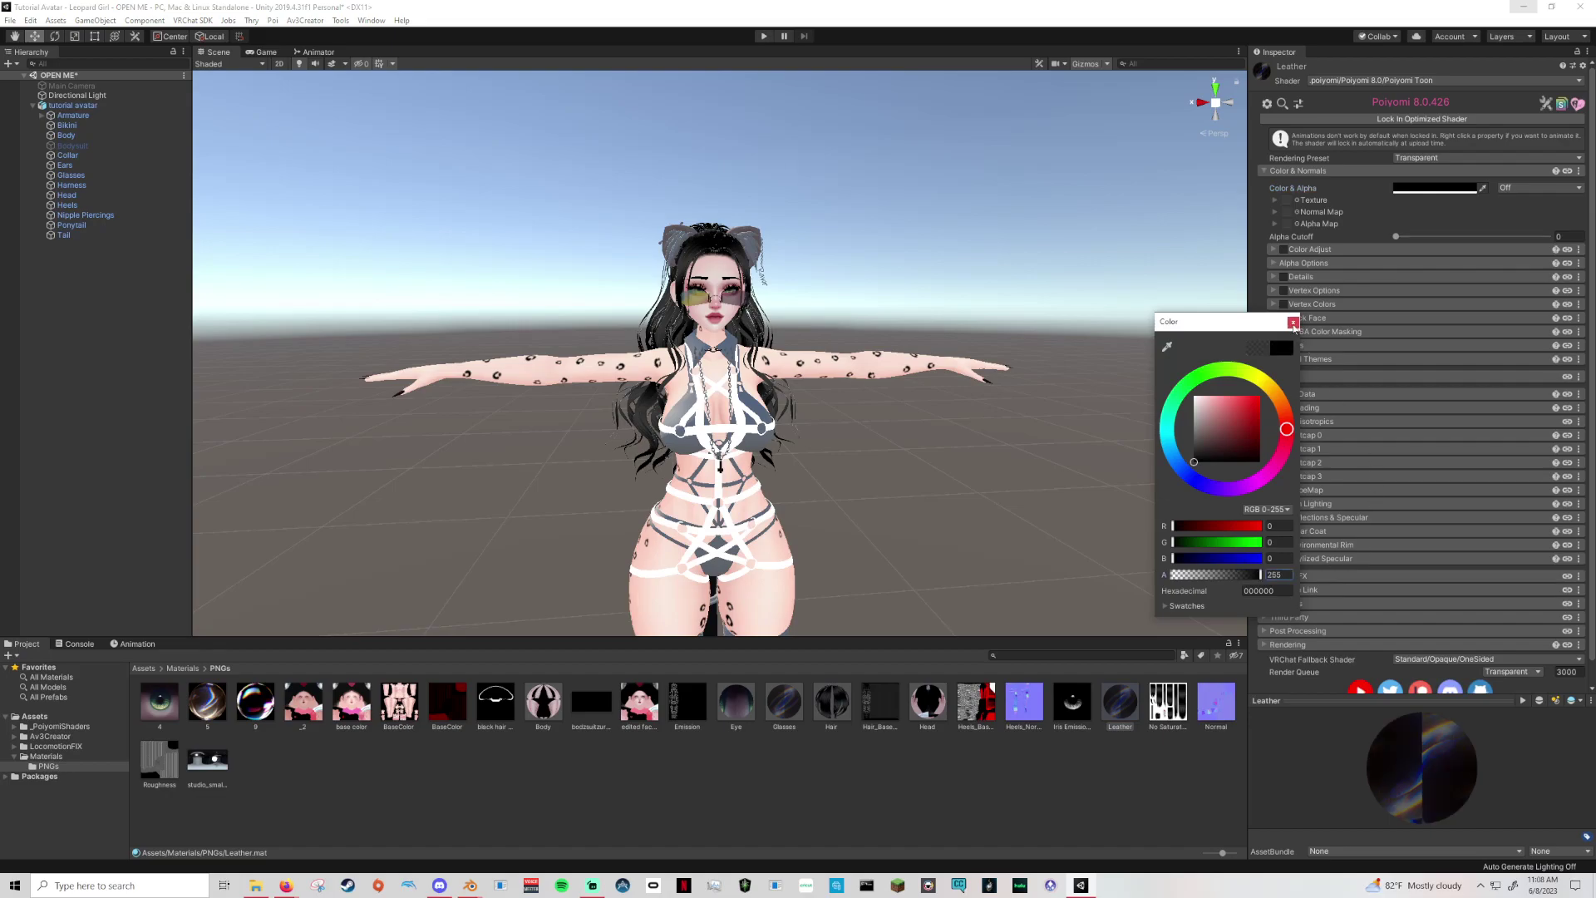
click(1293, 322)
click(1446, 158)
click(1442, 182)
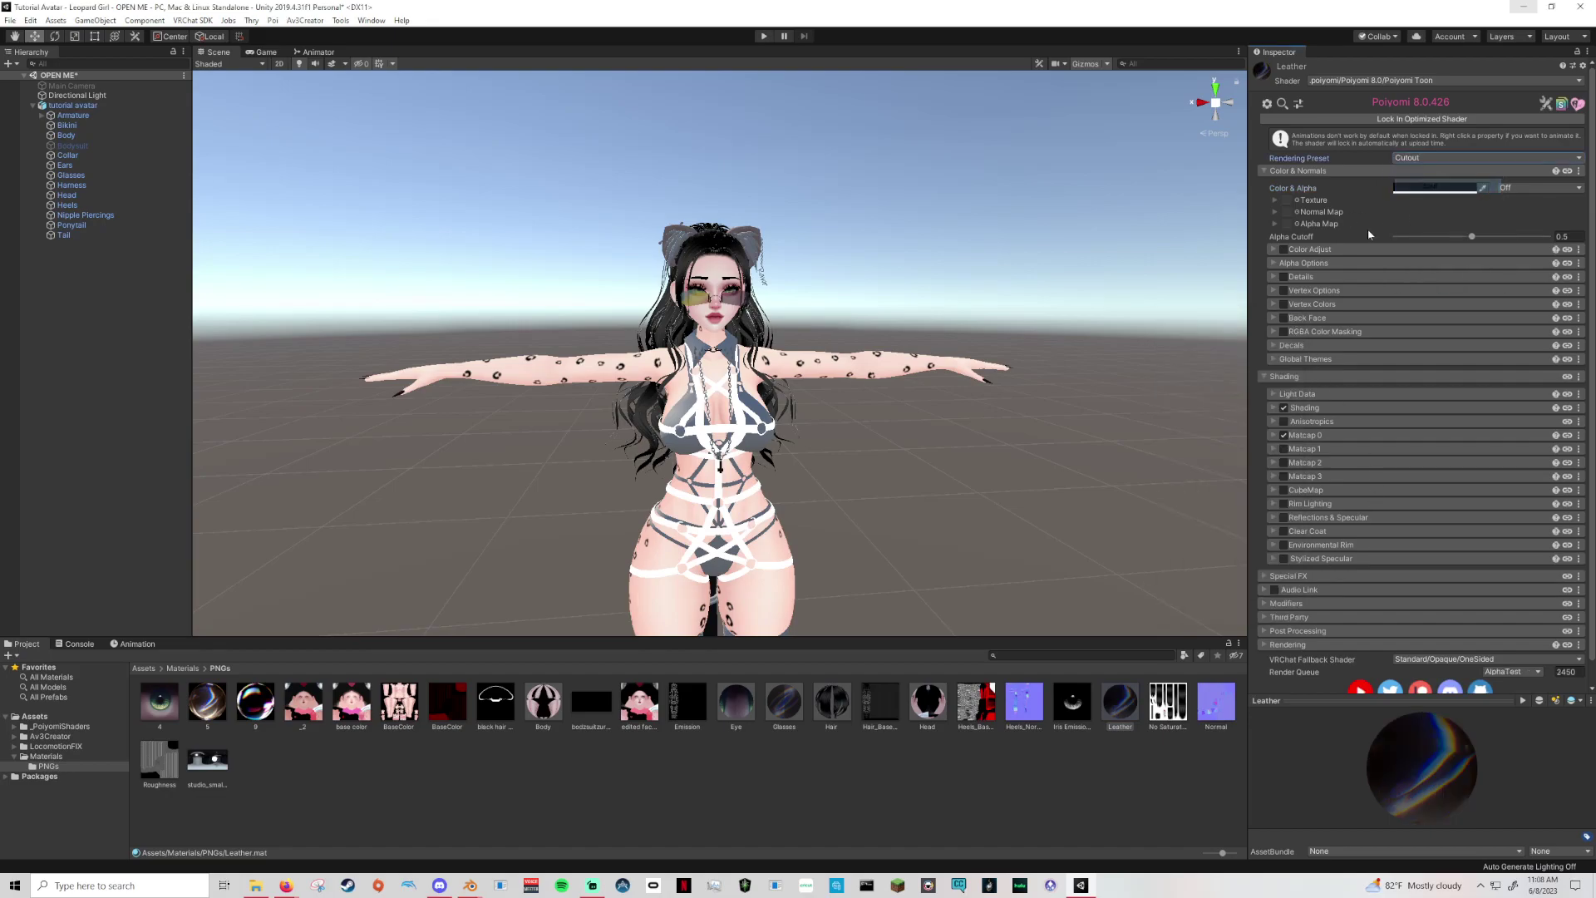
Search the textures for matcap and assign the dark gray T_Matcap_MC (12) to the copied Leather material's Matcap 0.
click(1284, 435)
click(1272, 435)
click(1306, 482)
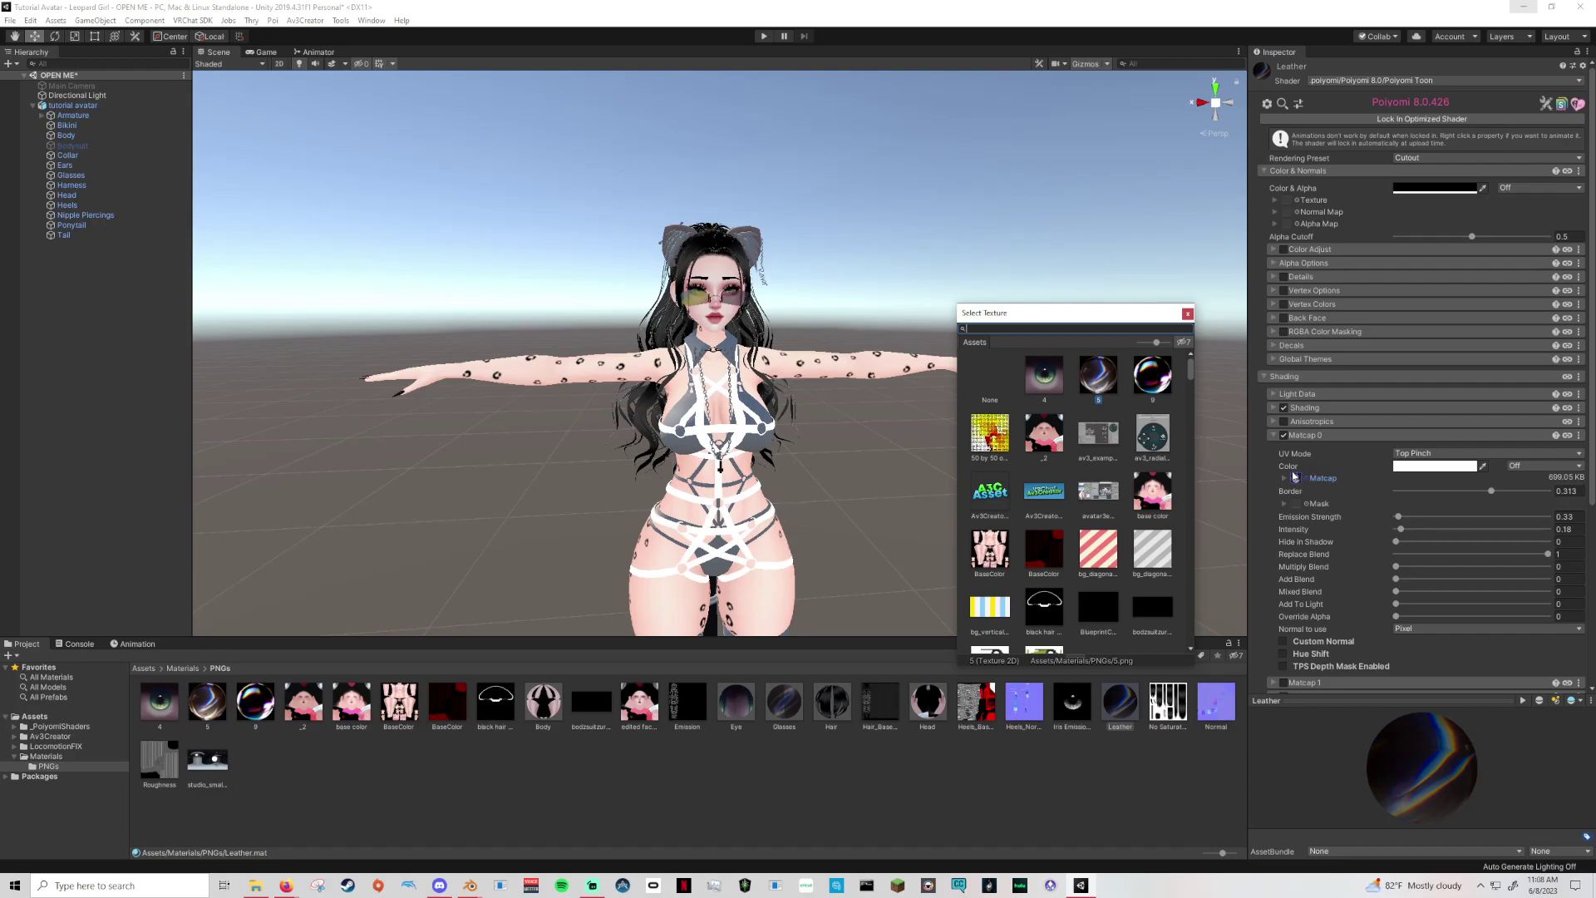
text(m)
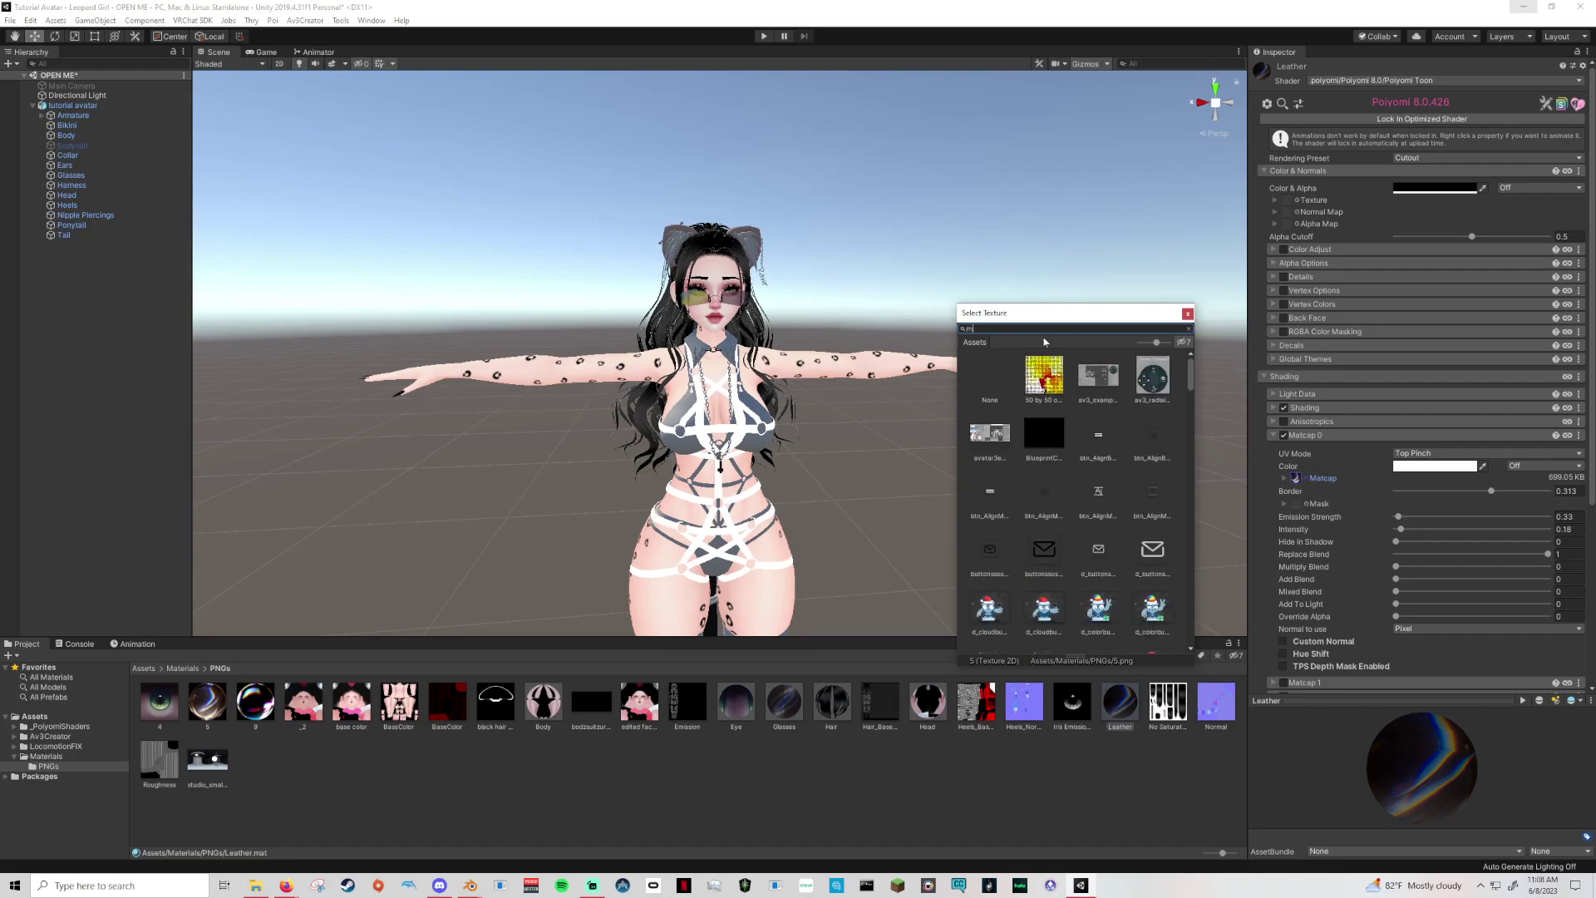
text(atcap)
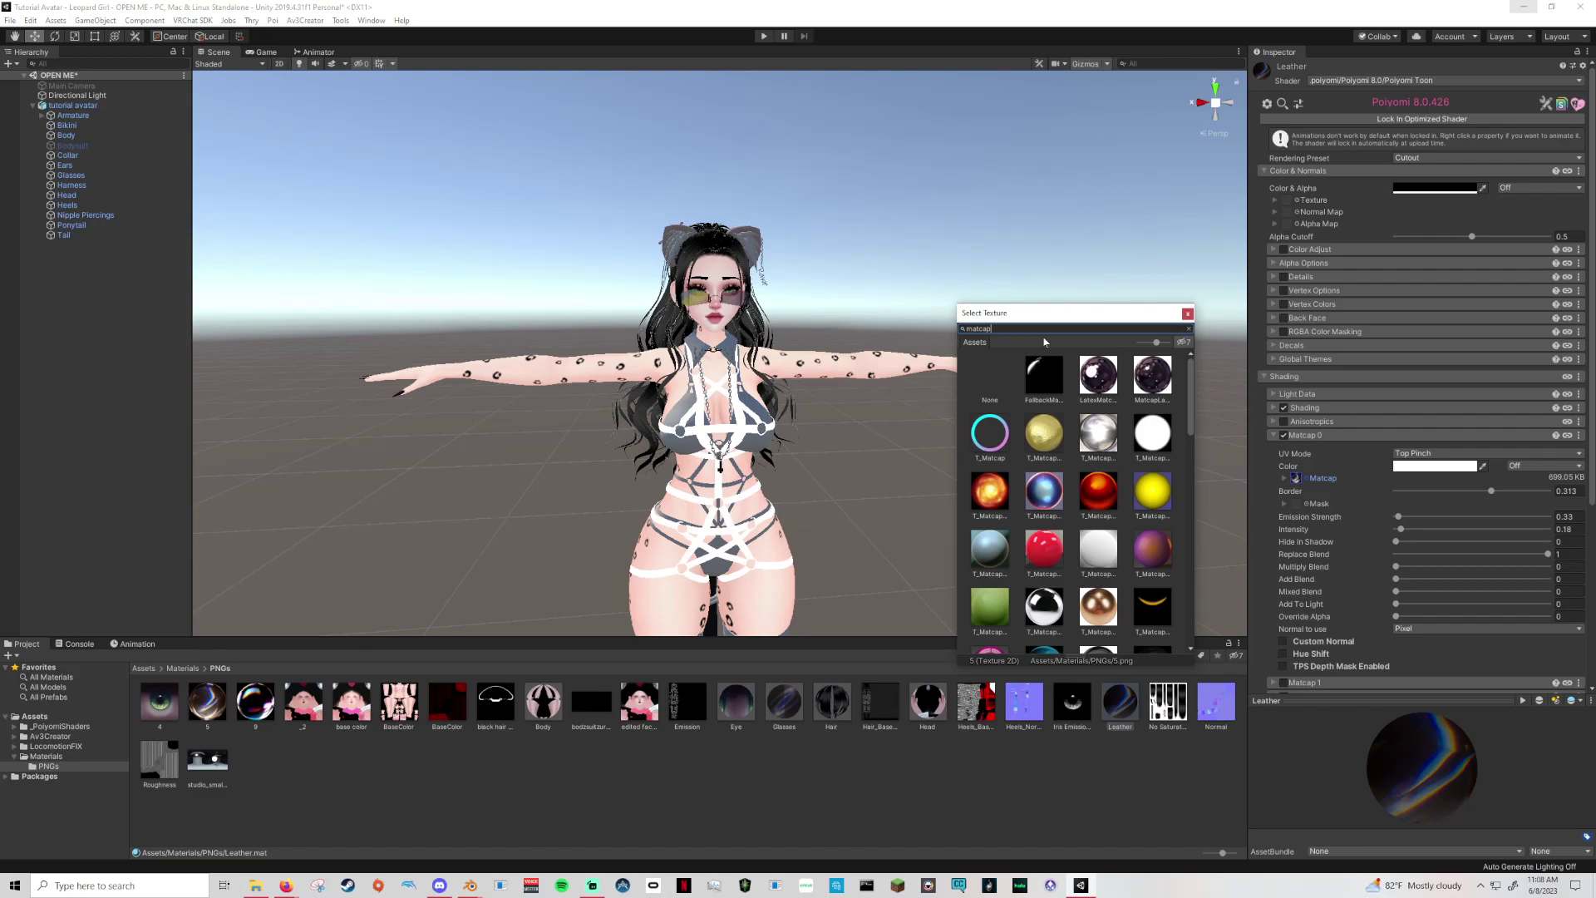
scroll(1068, 486, down, 3)
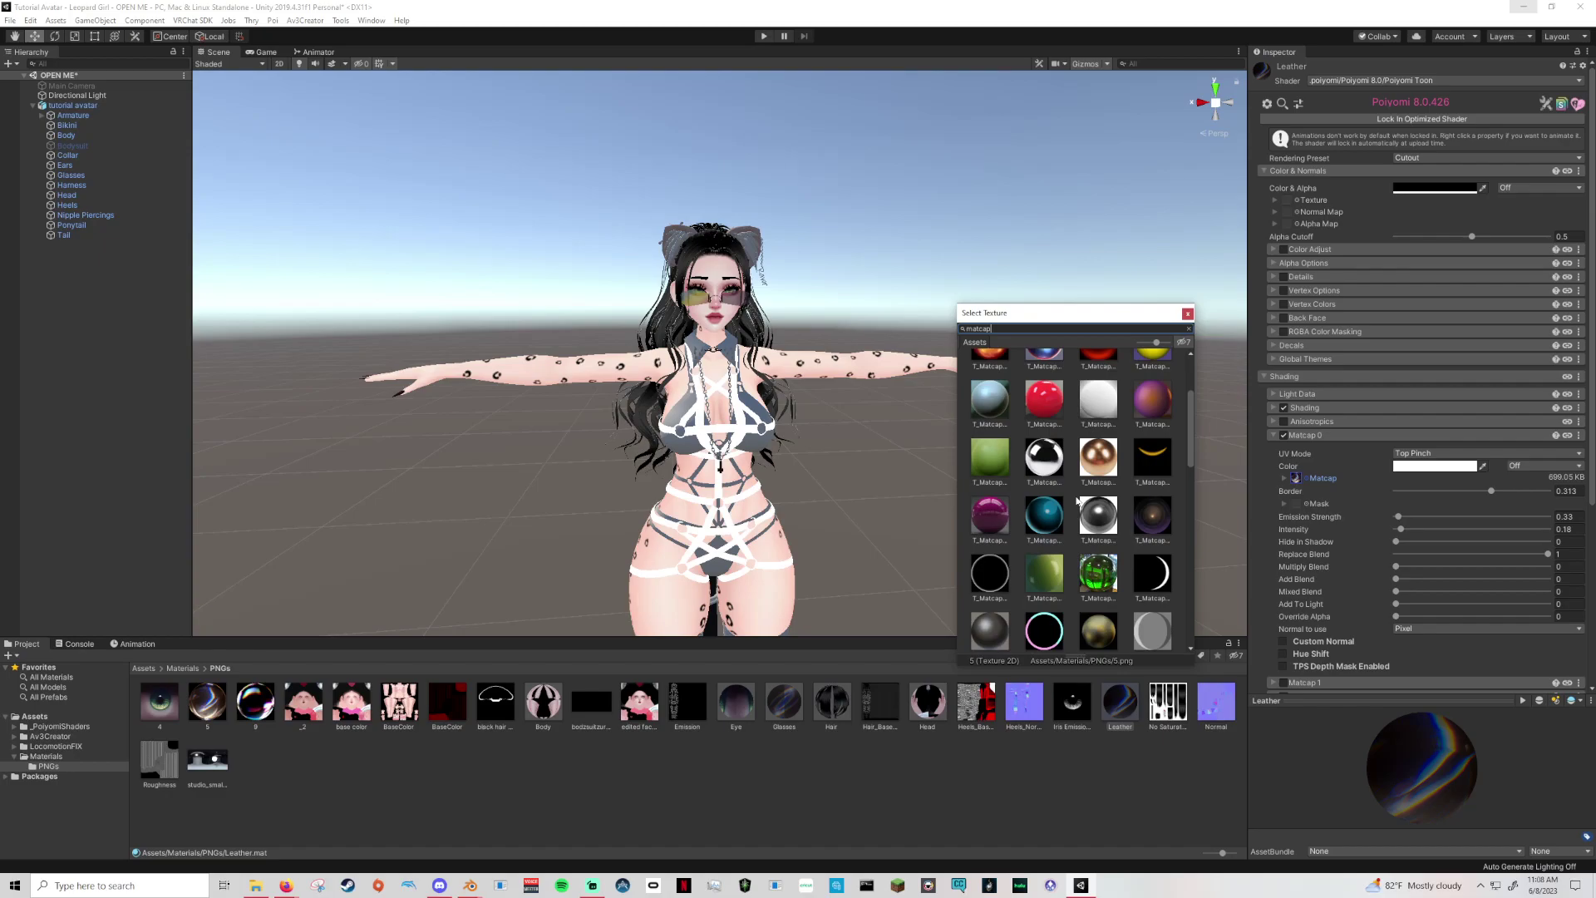
scroll(1077, 504, down, 1)
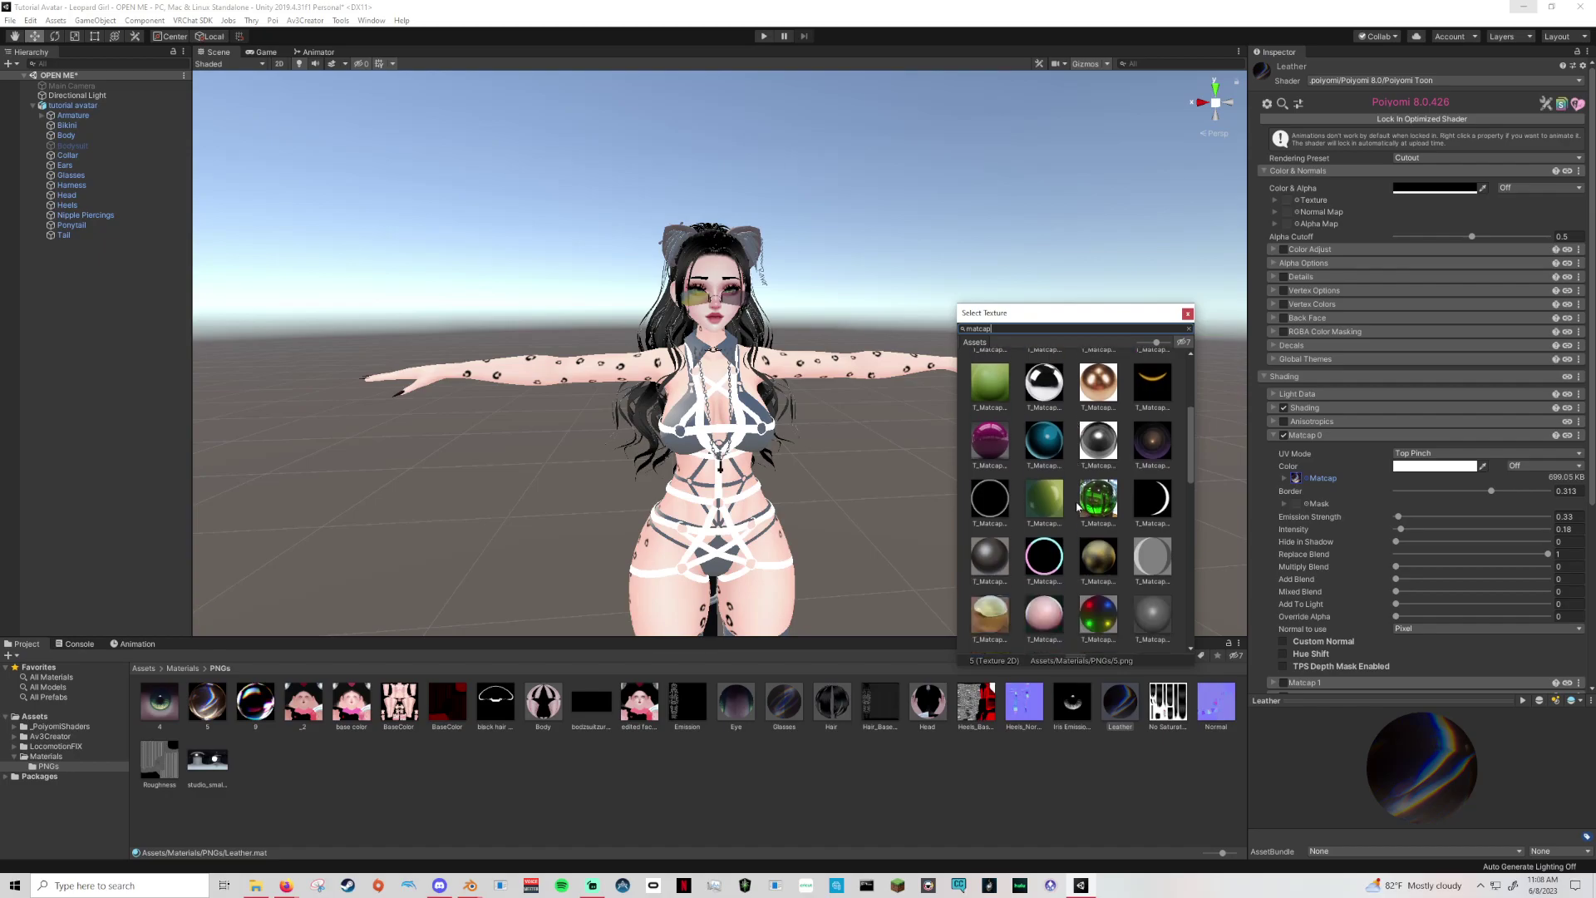
scroll(1078, 504, down, 1)
click(989, 520)
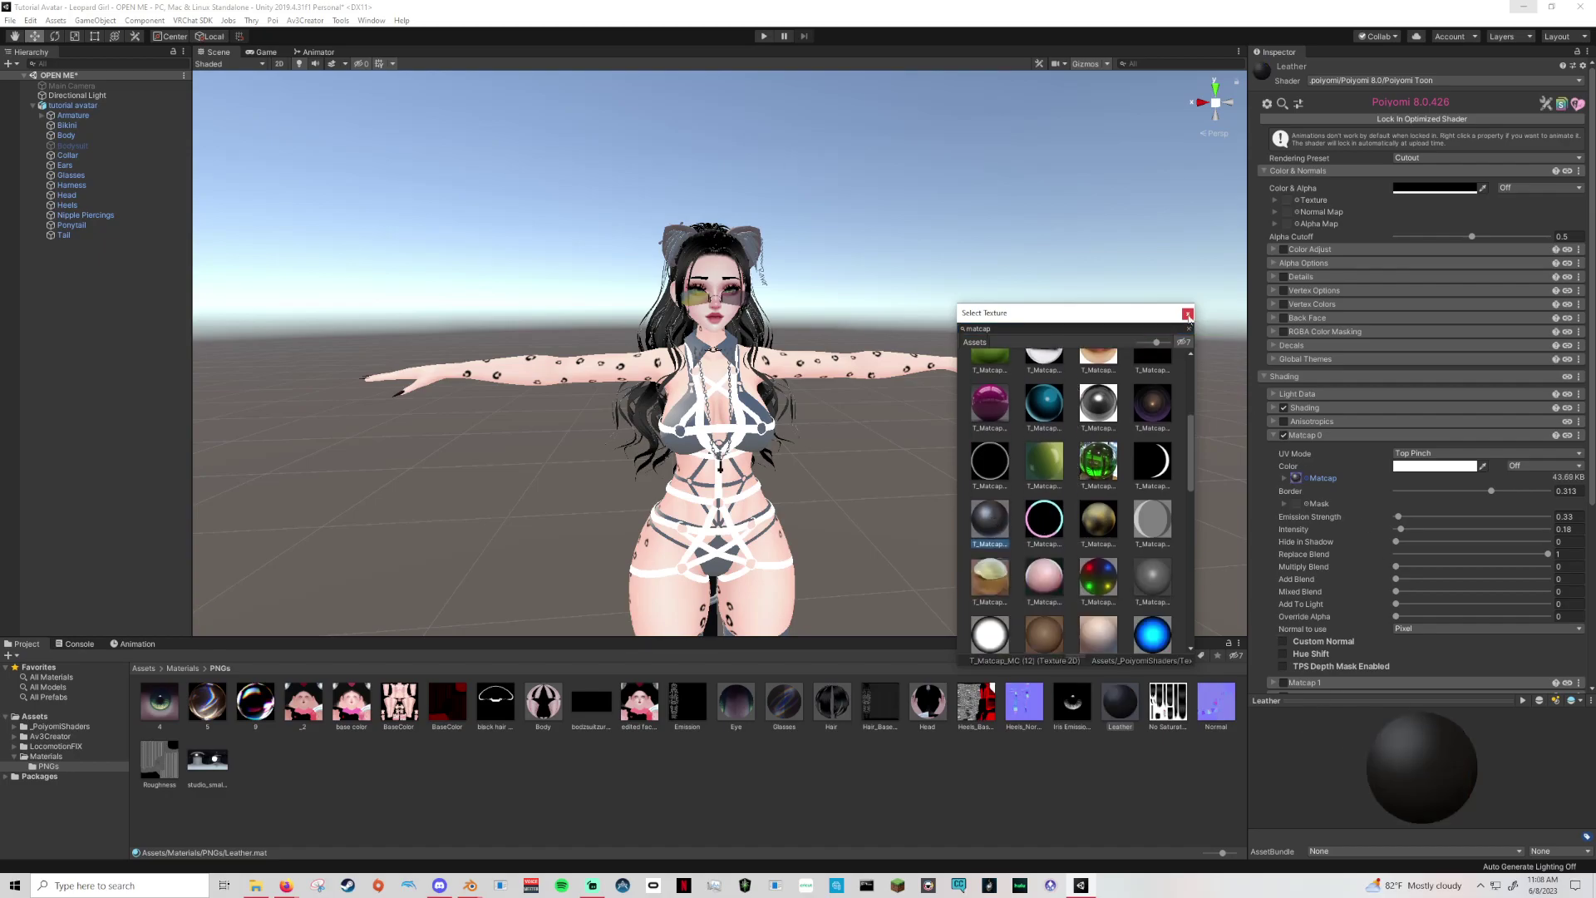
click(1188, 314)
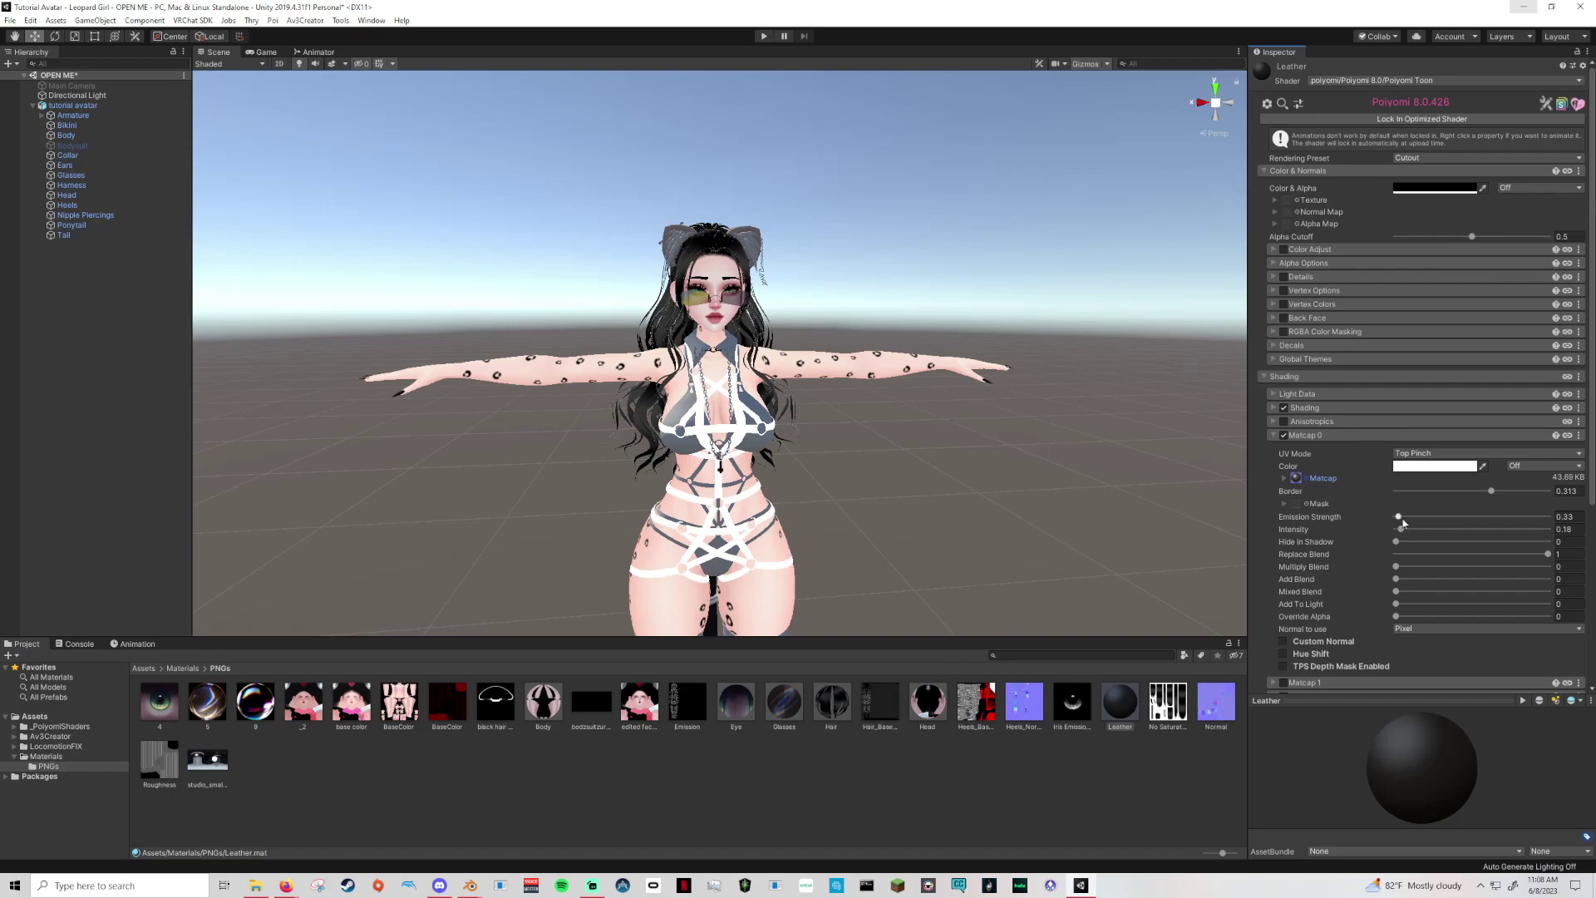
Delete the Leather material that was copied from Glasses.
click(1116, 718)
key(Delete)
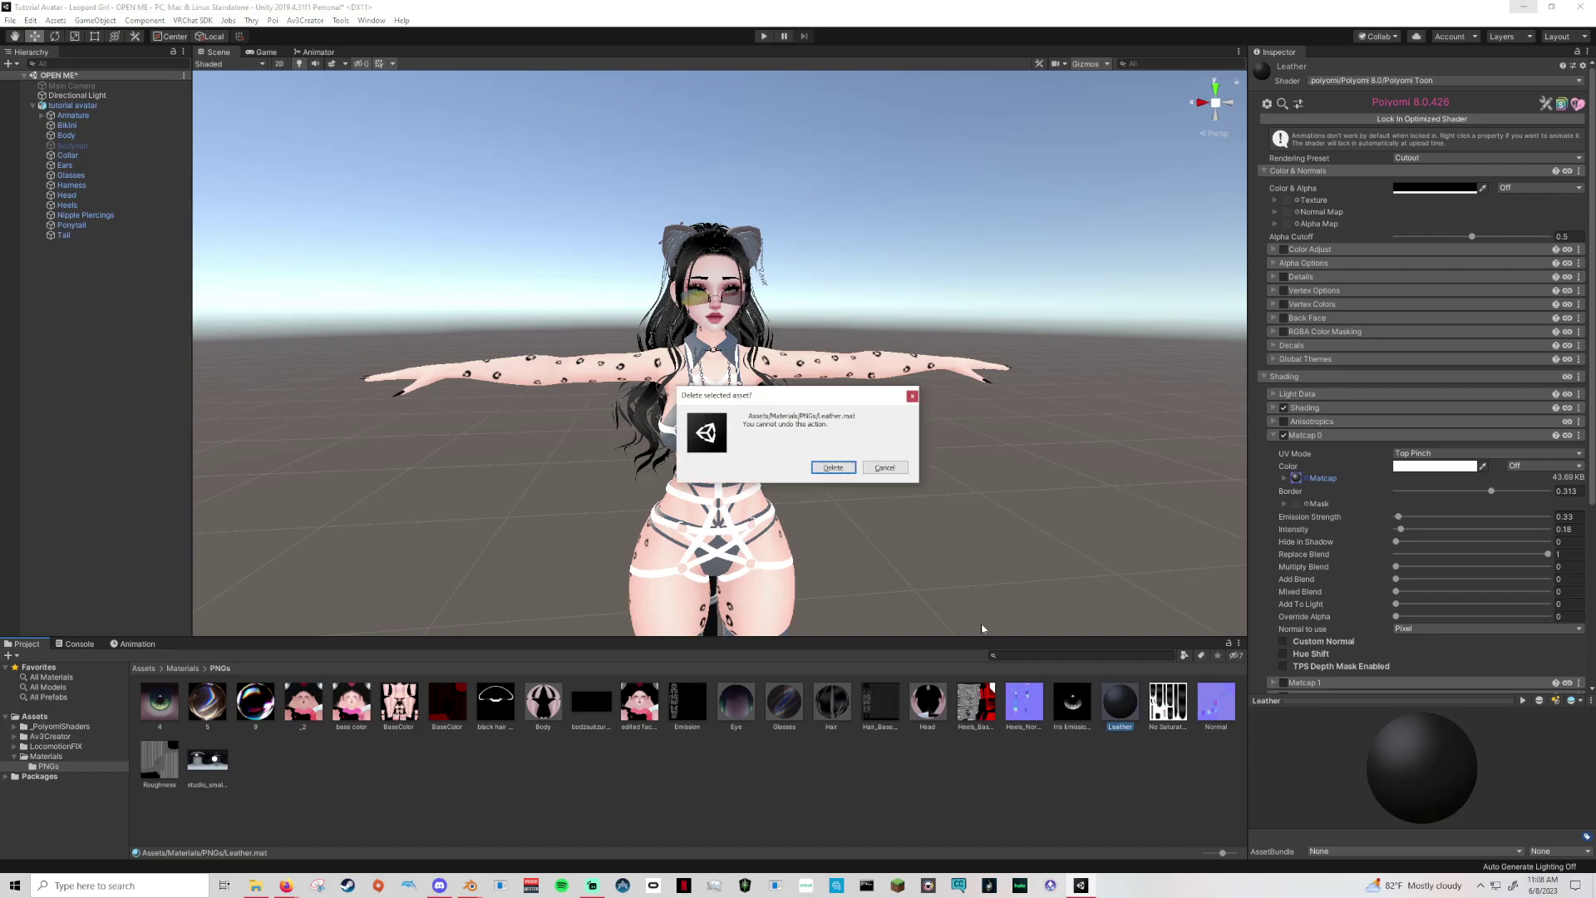
click(833, 470)
Create a new material named Leather in the PNGs folder.
right_click(978, 798)
mouse_move(1023, 459)
click(1200, 584)
text(Leather)
key(Return)
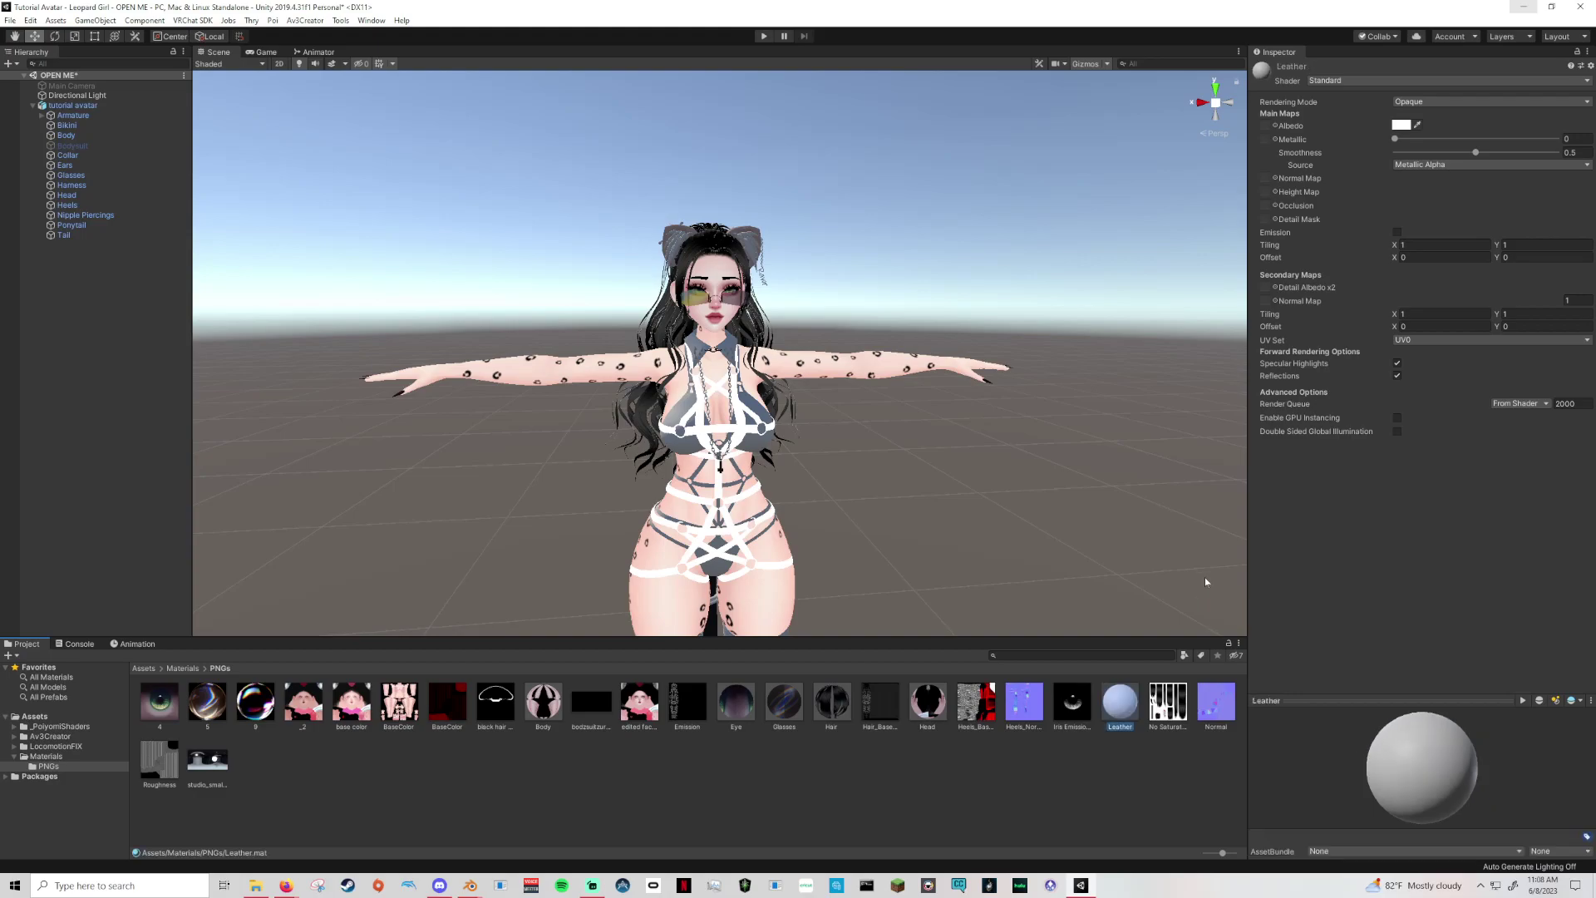
Assign the Polyomi 8.0 Polyomi Outline Early shader to the new Leather material, and lock and unlock its optimized shader.
click(1355, 80)
click(1380, 137)
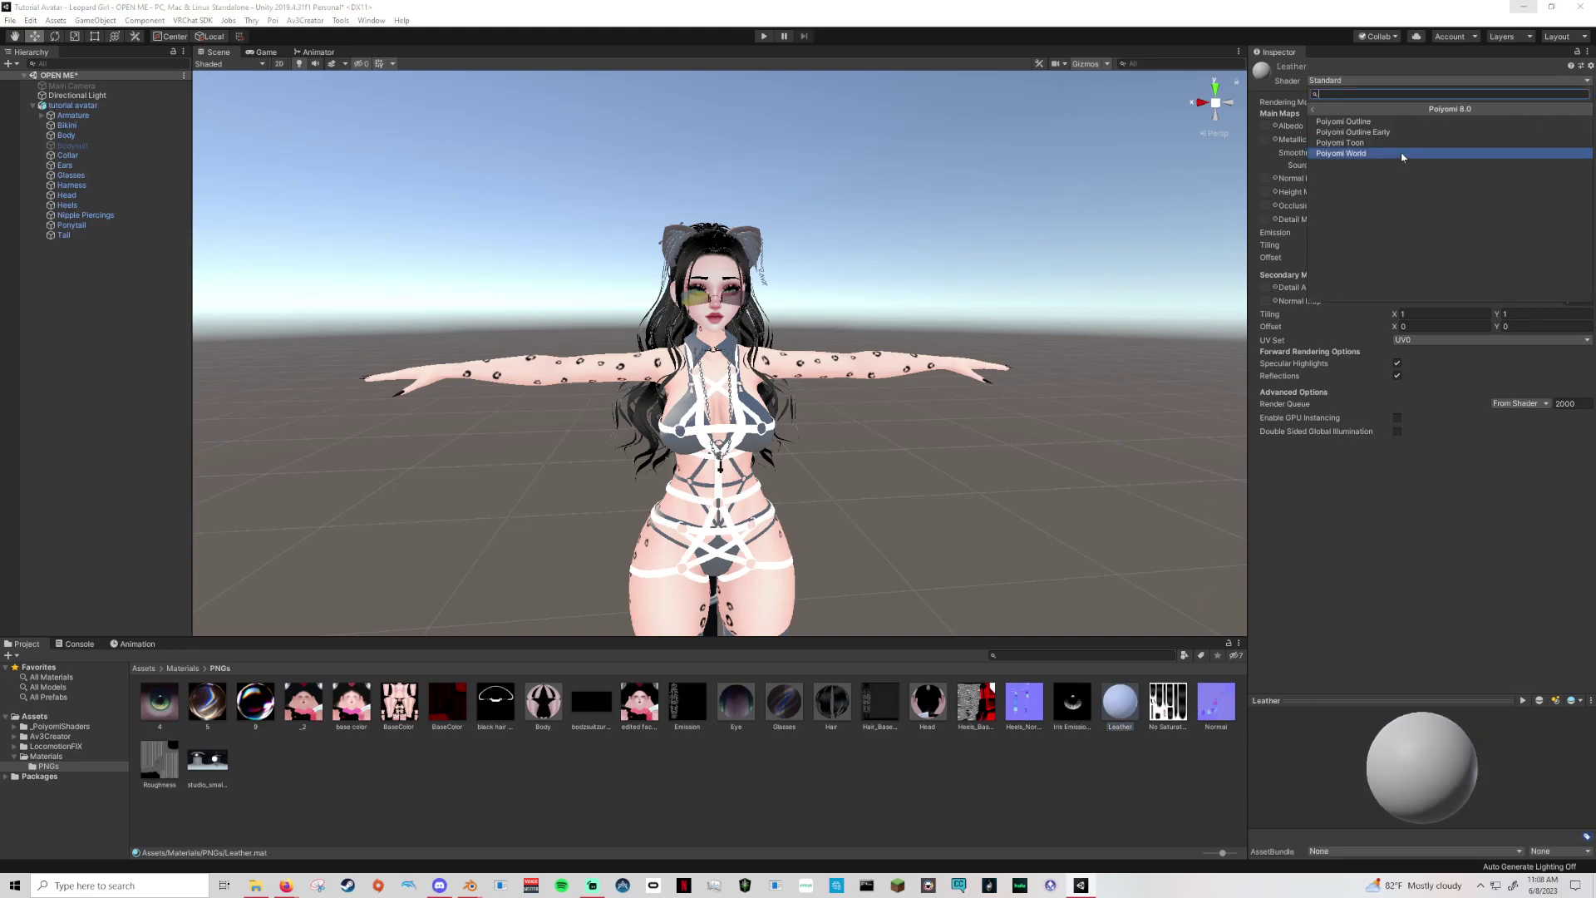
click(1376, 131)
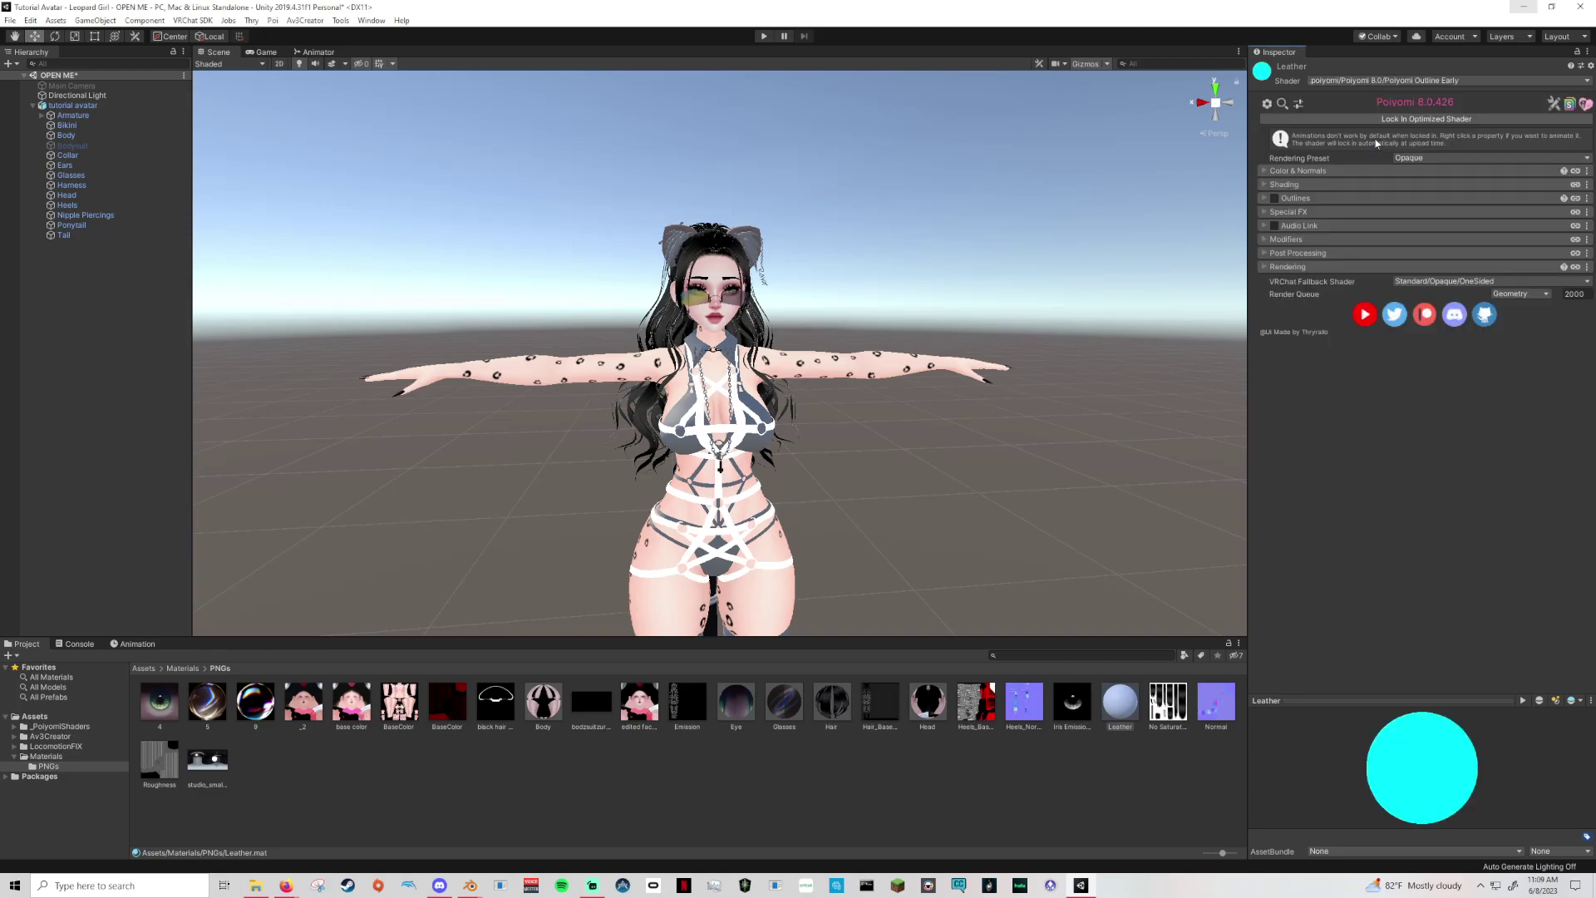
click(1379, 119)
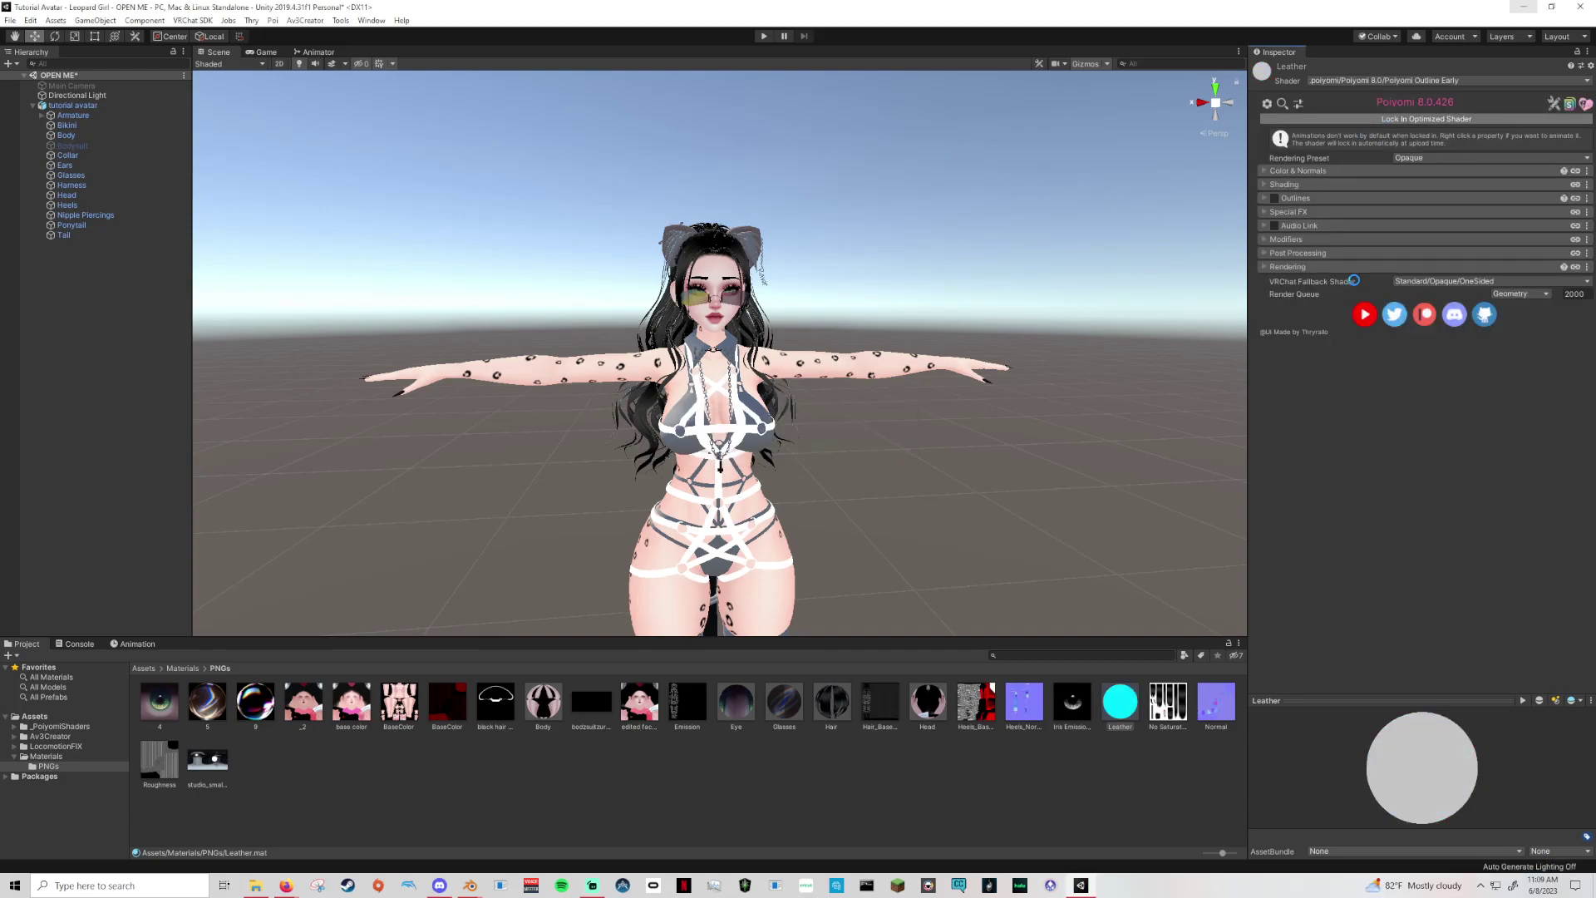
click(1404, 117)
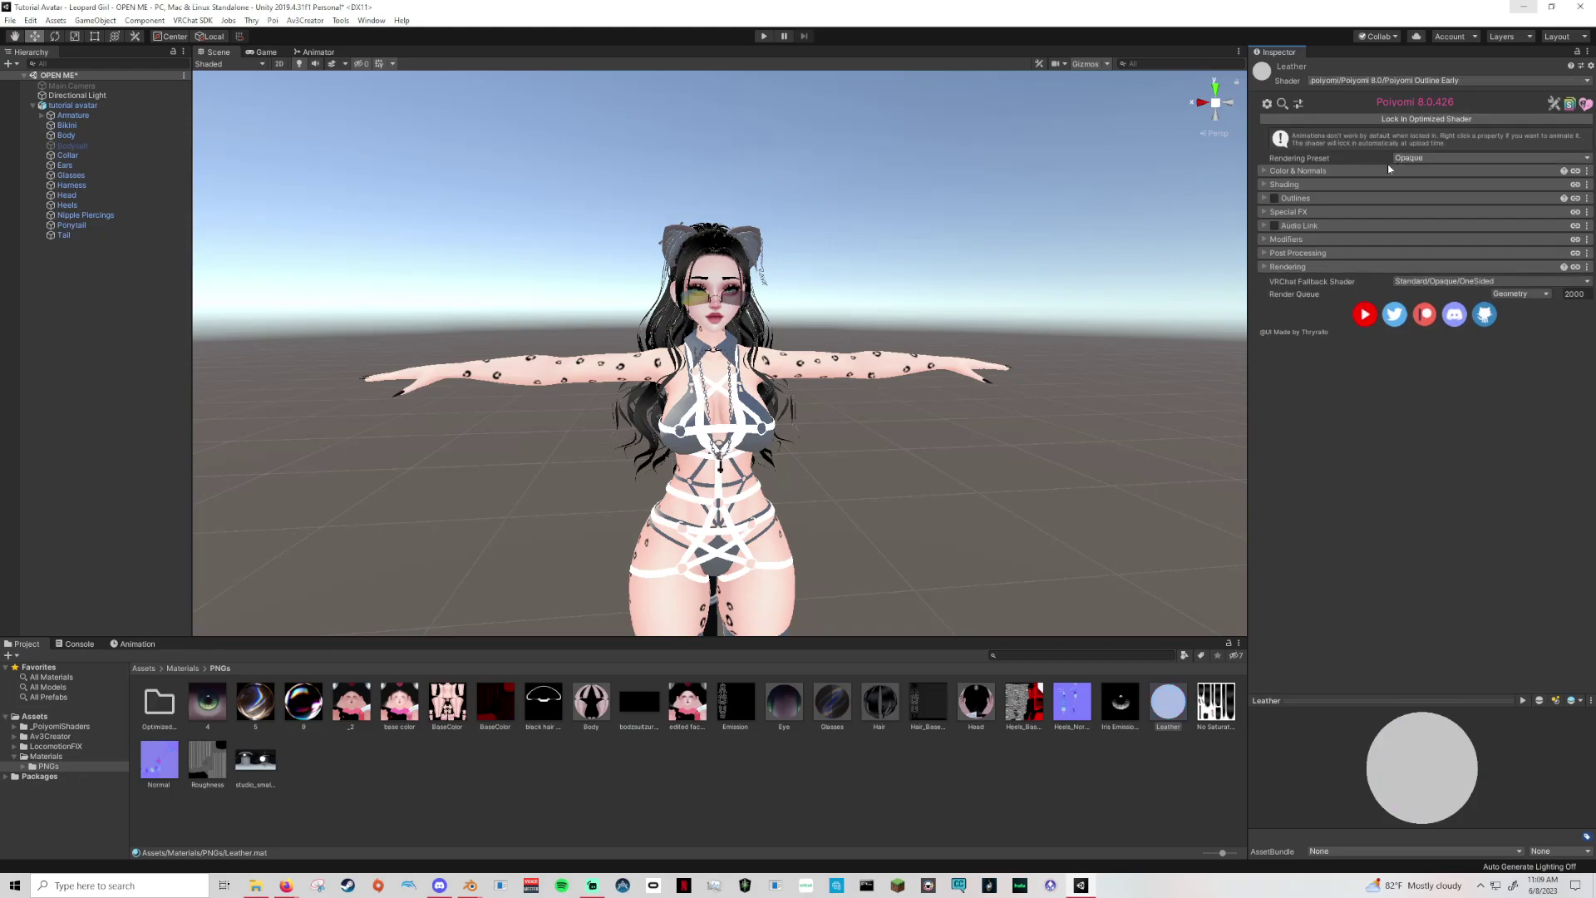
Enable Matcap 0 in the Leather material's shading settings and set its rendering preset to Cutout.
click(1270, 186)
click(1278, 243)
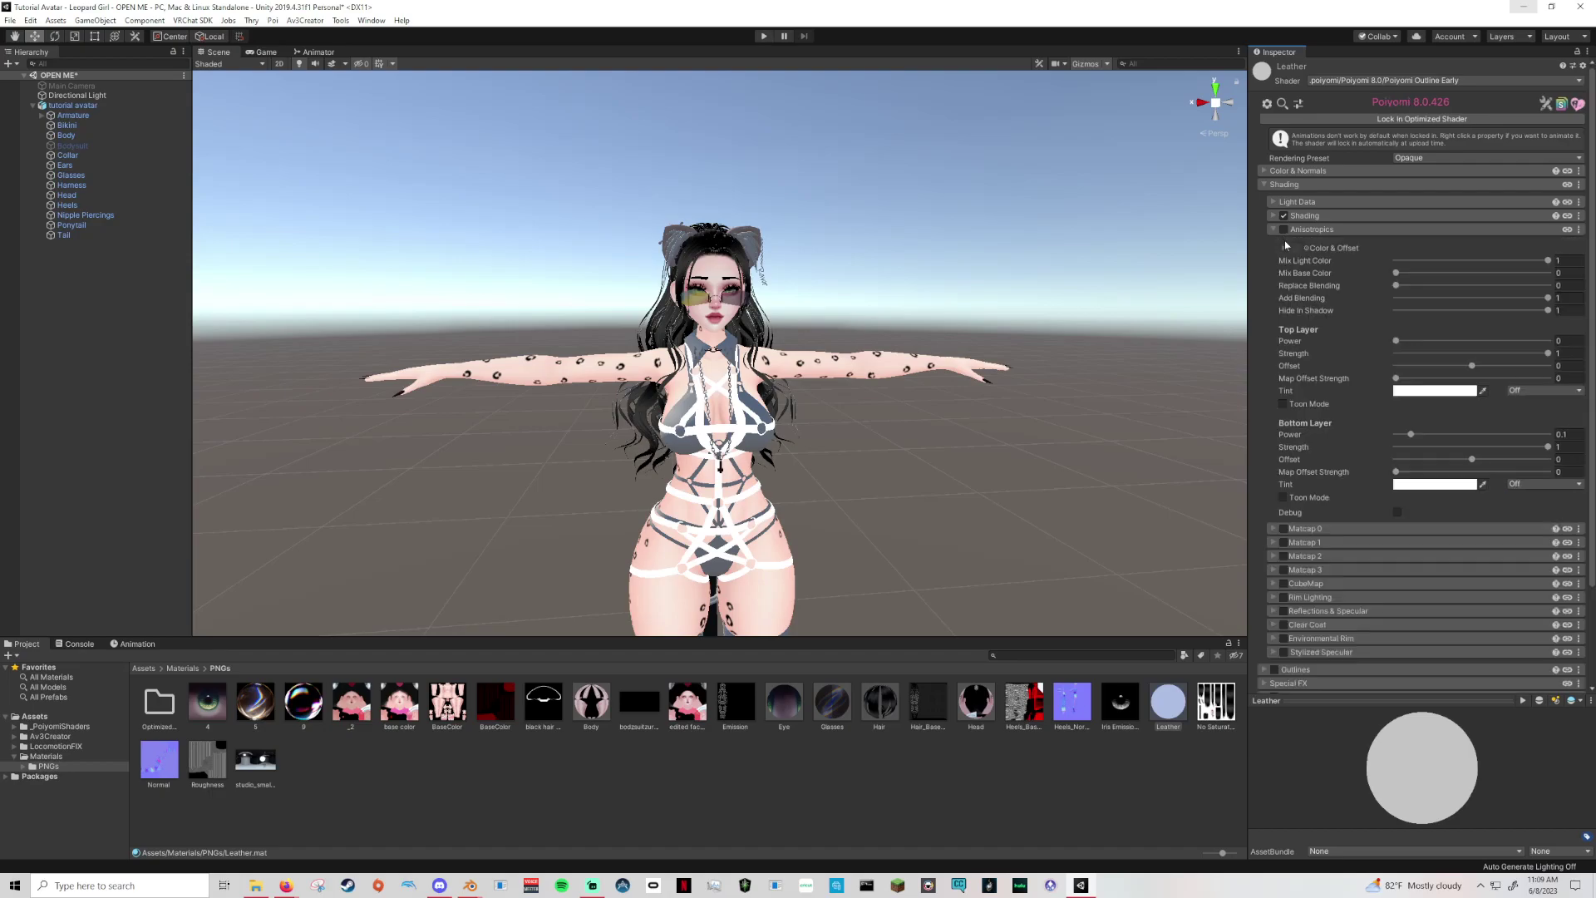
click(1277, 241)
click(1283, 243)
click(1430, 157)
click(1421, 184)
Set the UV mode of the Leather material's Matcap 0 to Top Pinch.
click(1308, 454)
click(1428, 472)
click(1416, 484)
click(1390, 452)
click(1271, 245)
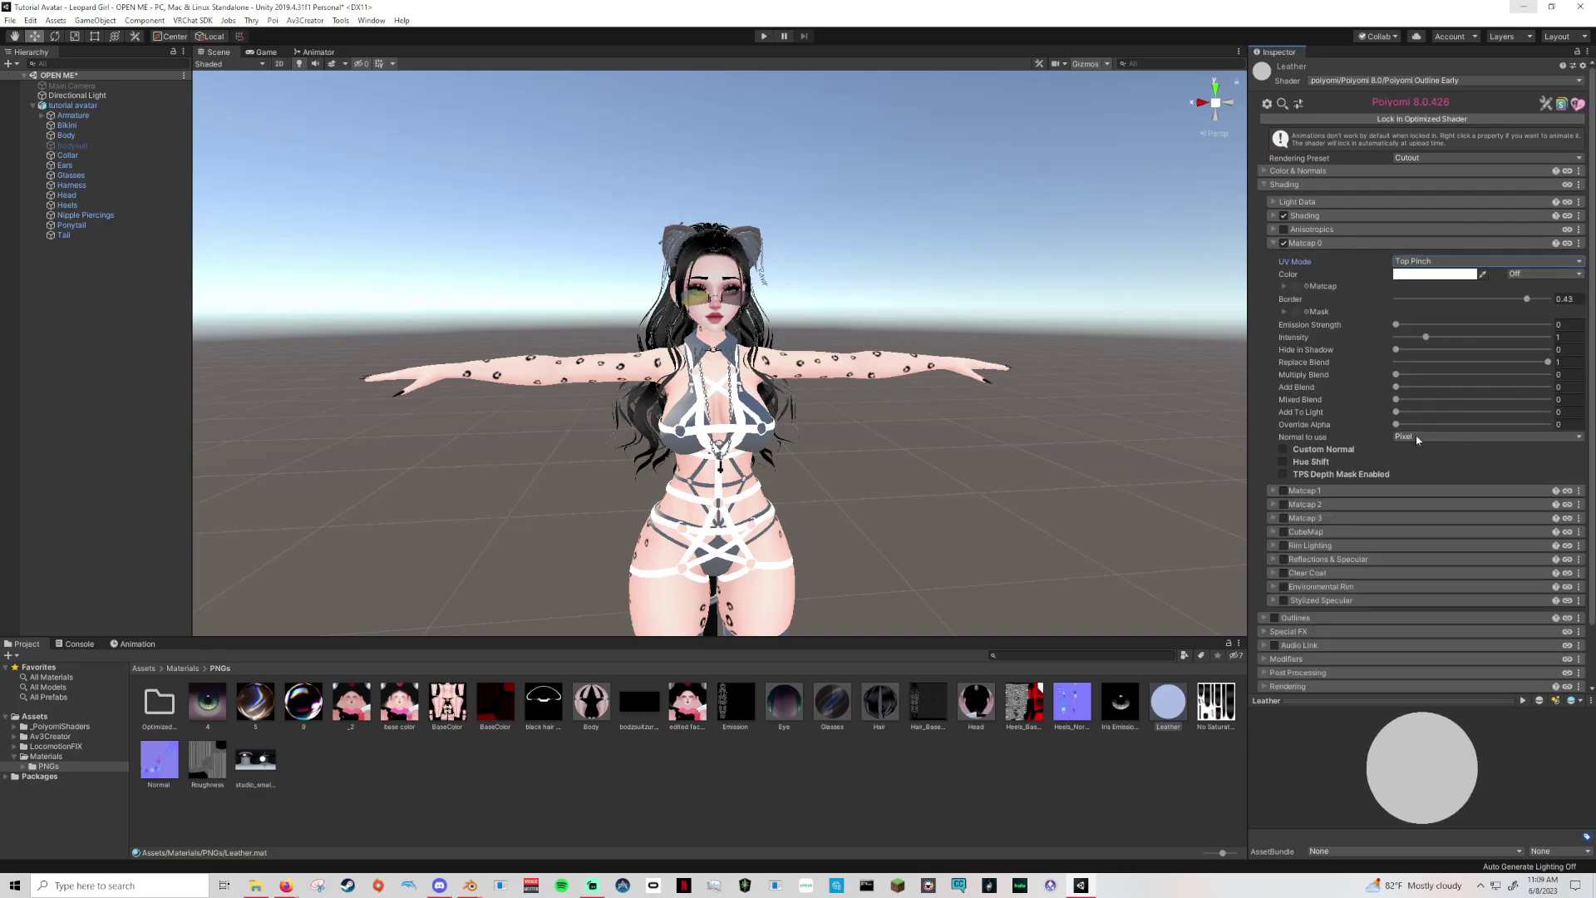
Search the textures for matcap and assign the dark metallic T_Matcap_MC (18) to the Leather material's Matcap 0.
click(1295, 287)
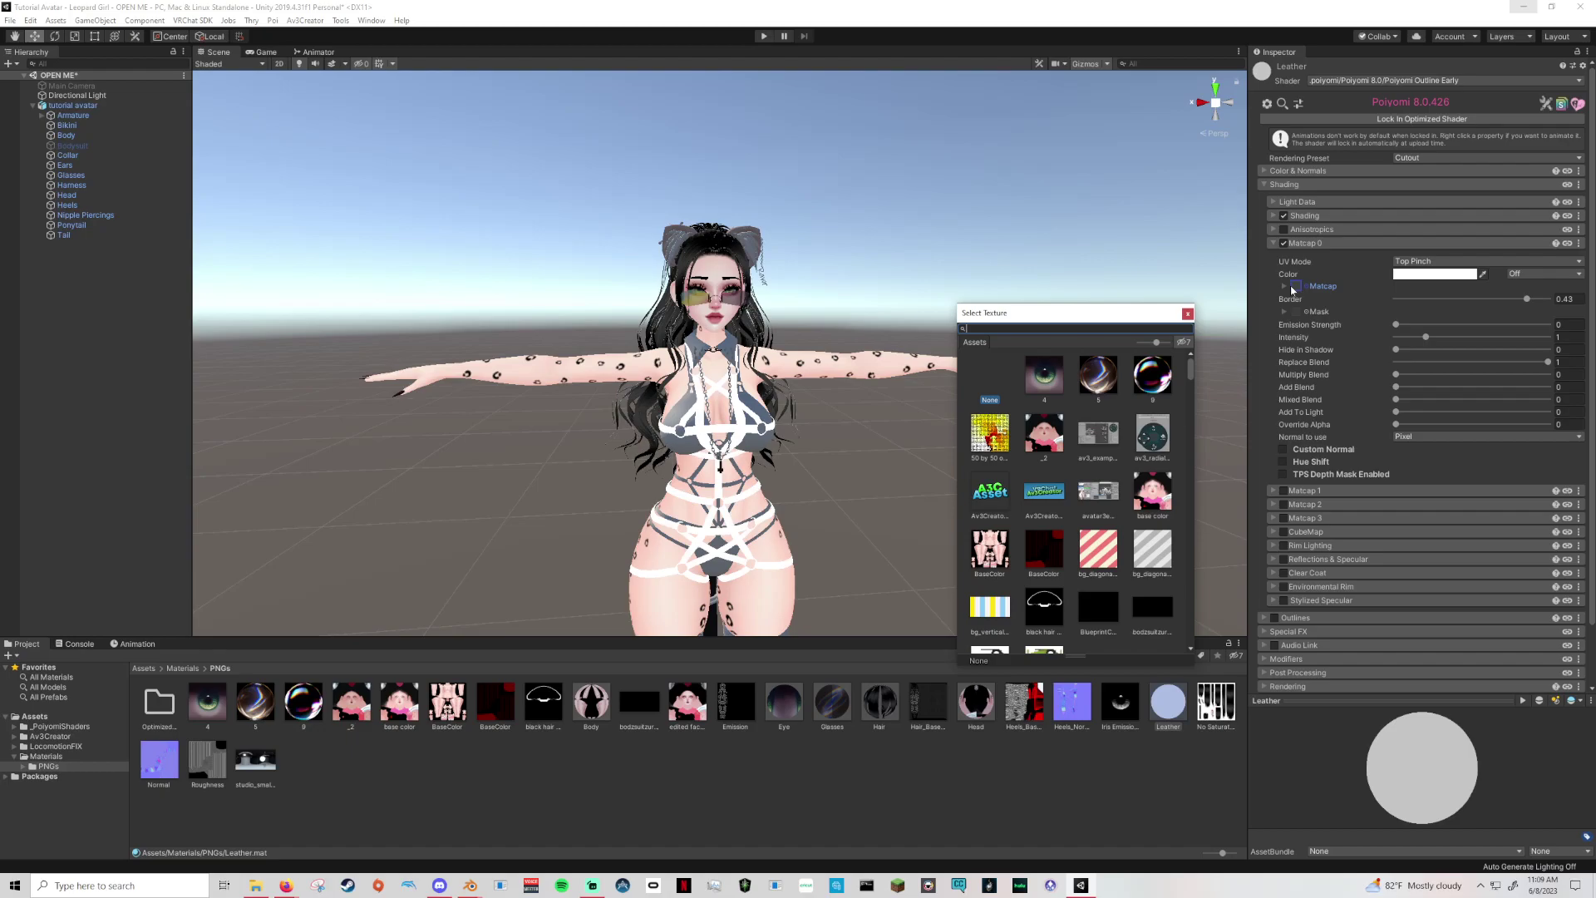
text(matca)
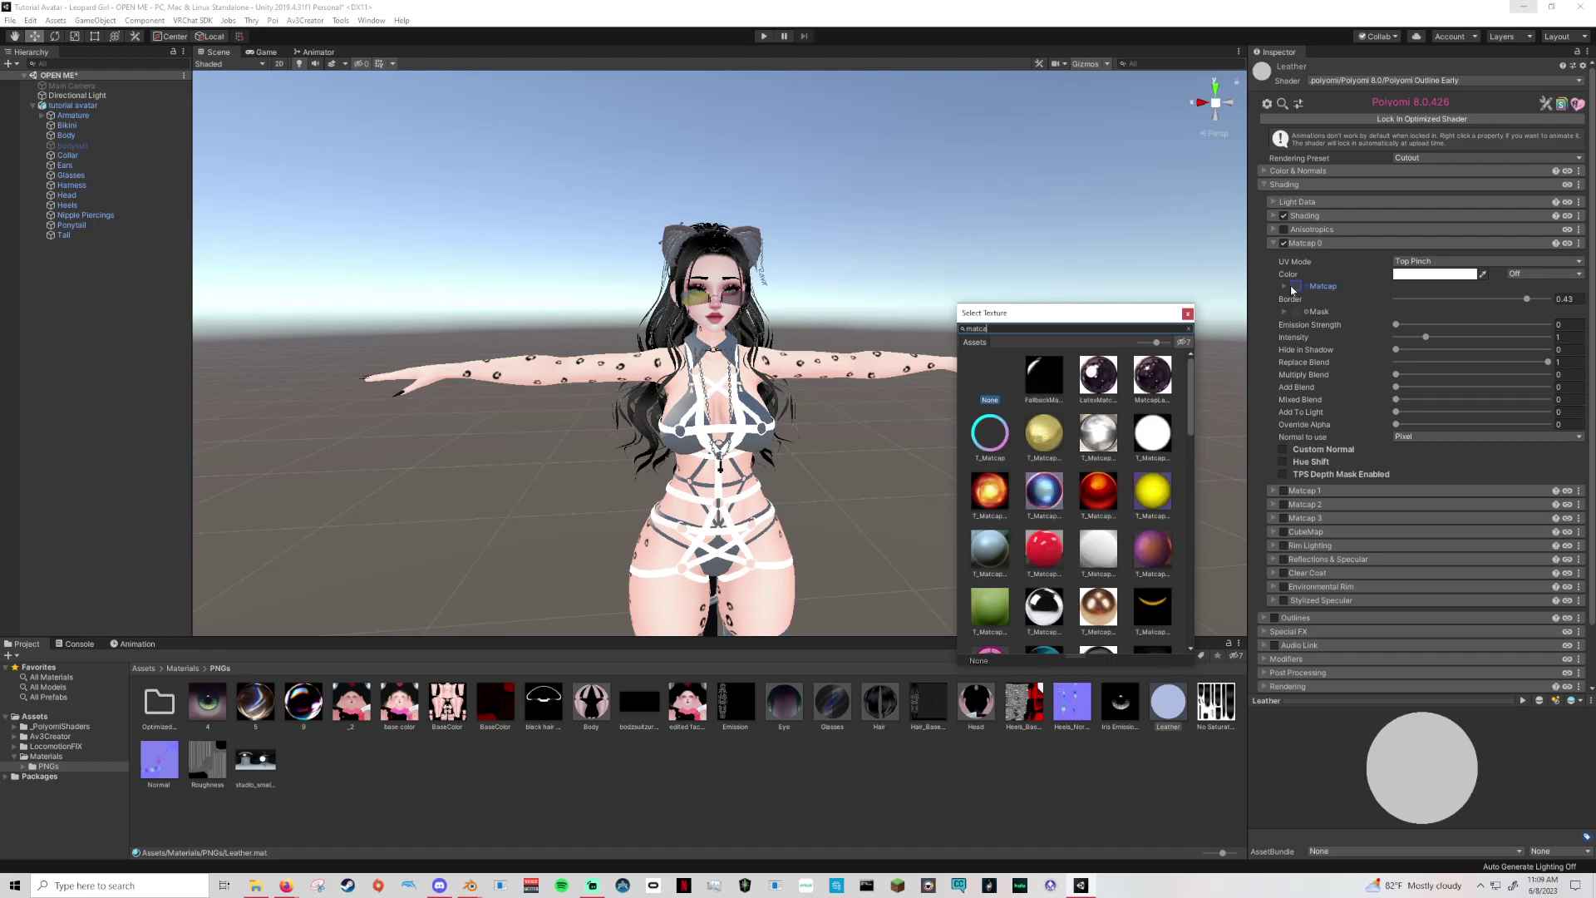
key(Escape)
click(1310, 289)
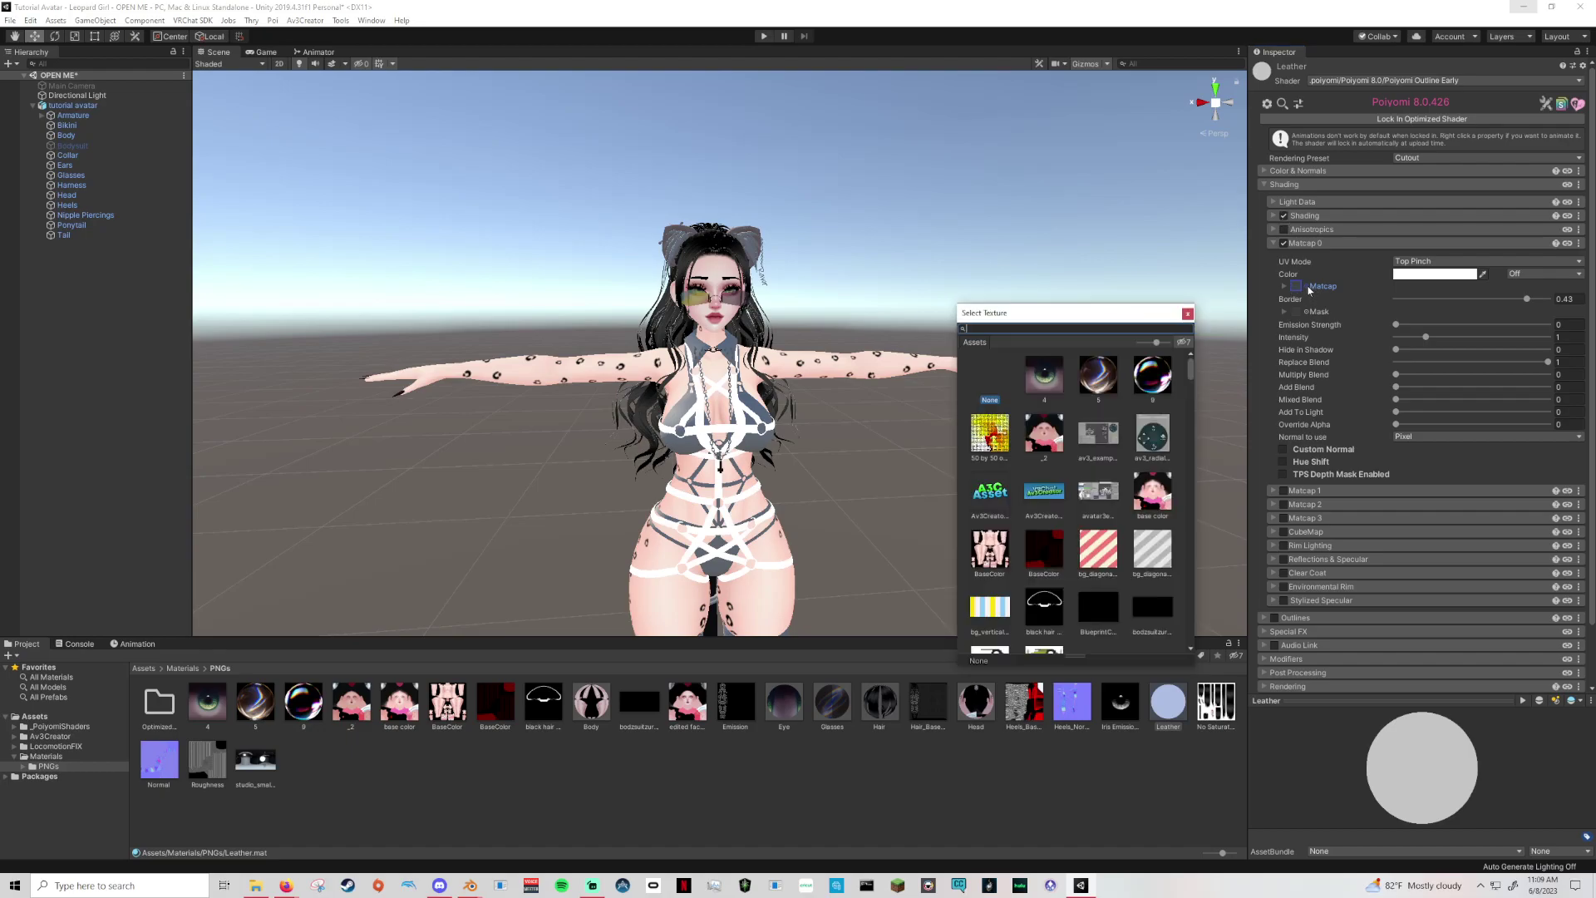
text(matcap)
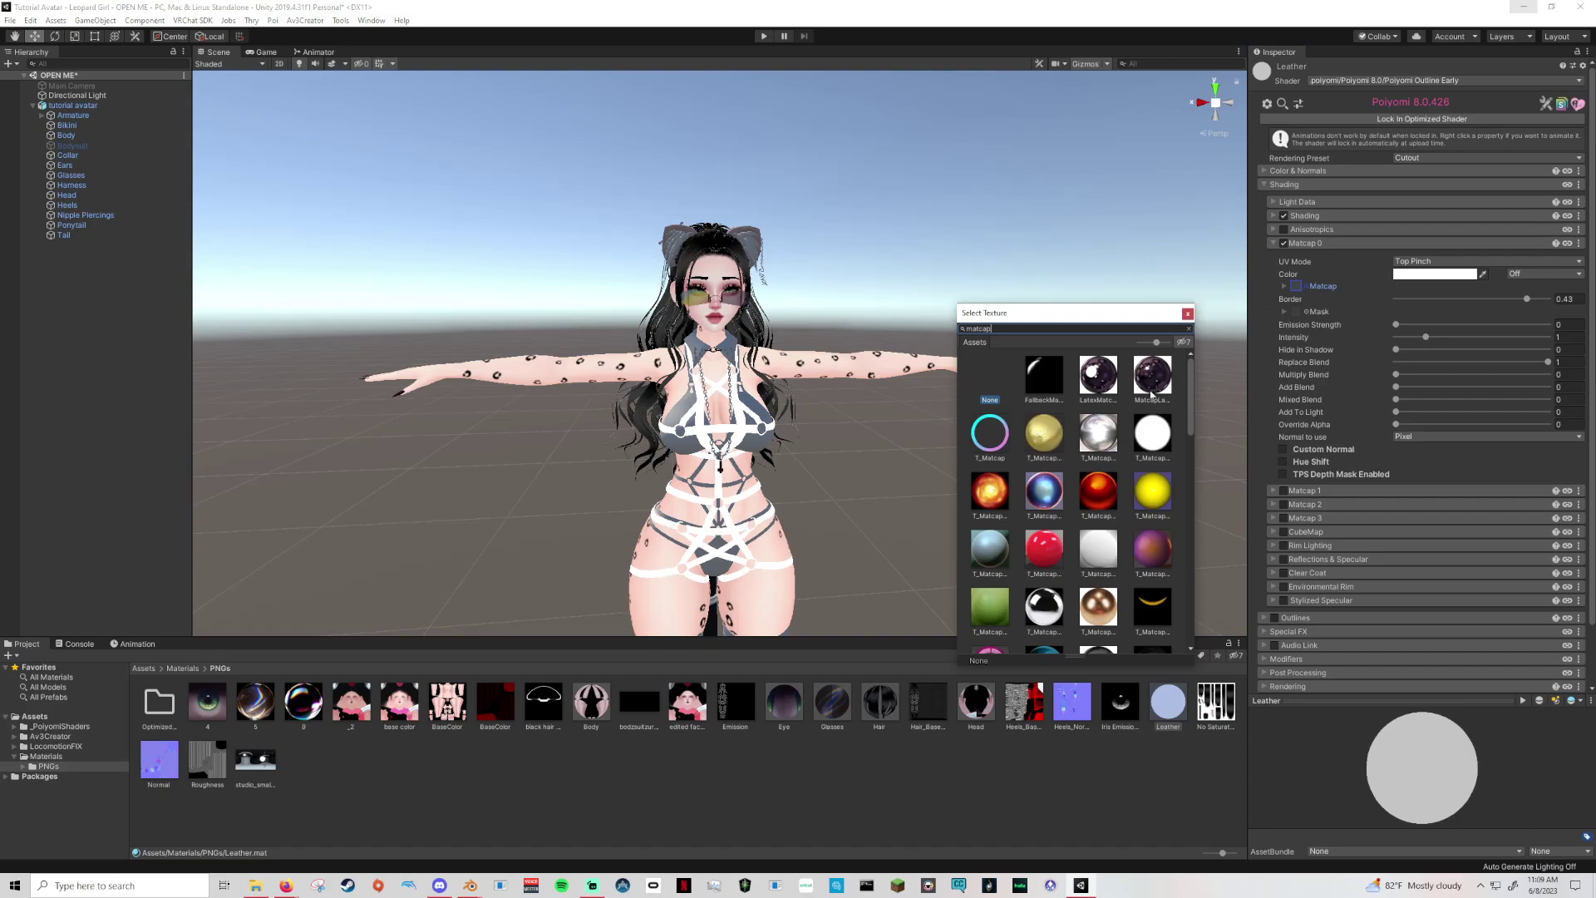
scroll(1107, 454, down, 5)
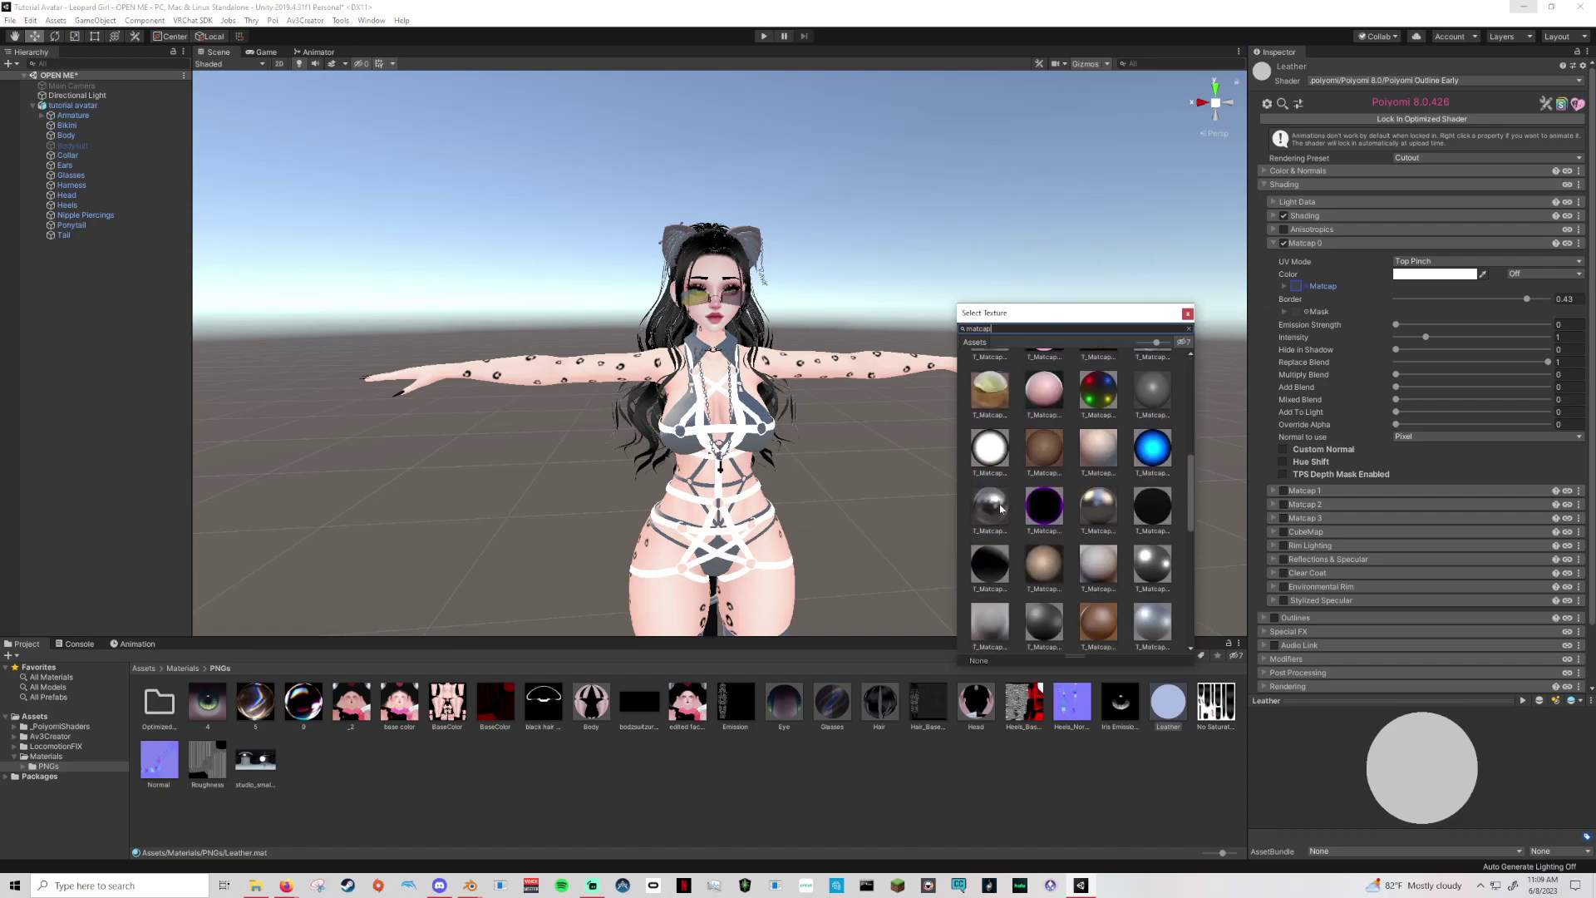
click(992, 506)
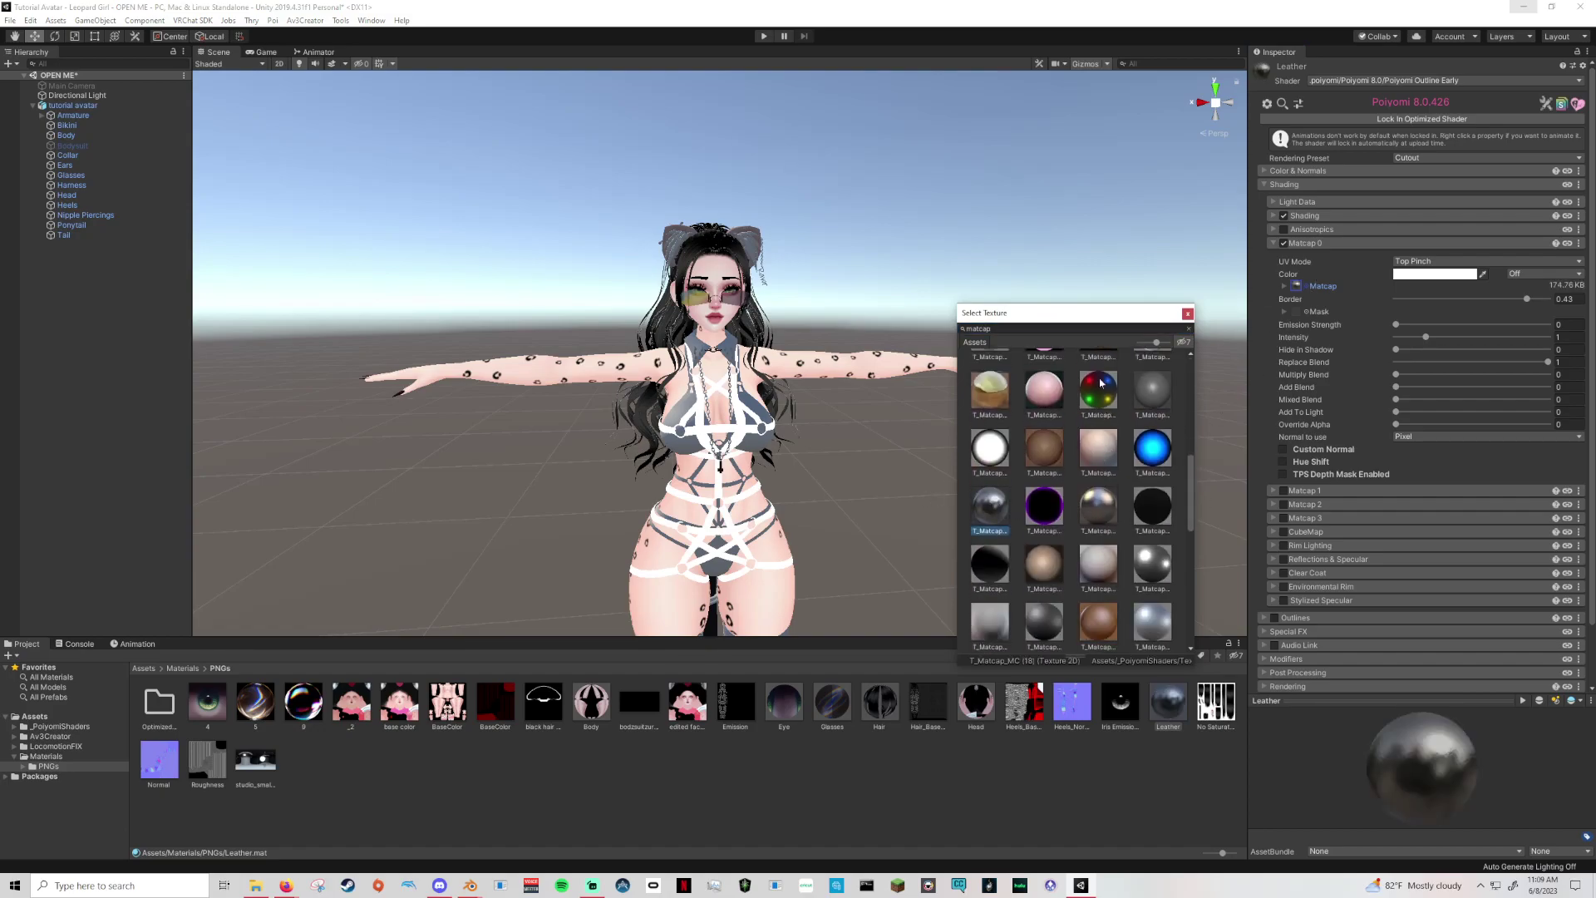
click(1187, 314)
Apply the Leather material to the avatar's collar in the scene.
scroll(960, 451, up, 5)
alt+drag(960, 451, 788, 535)
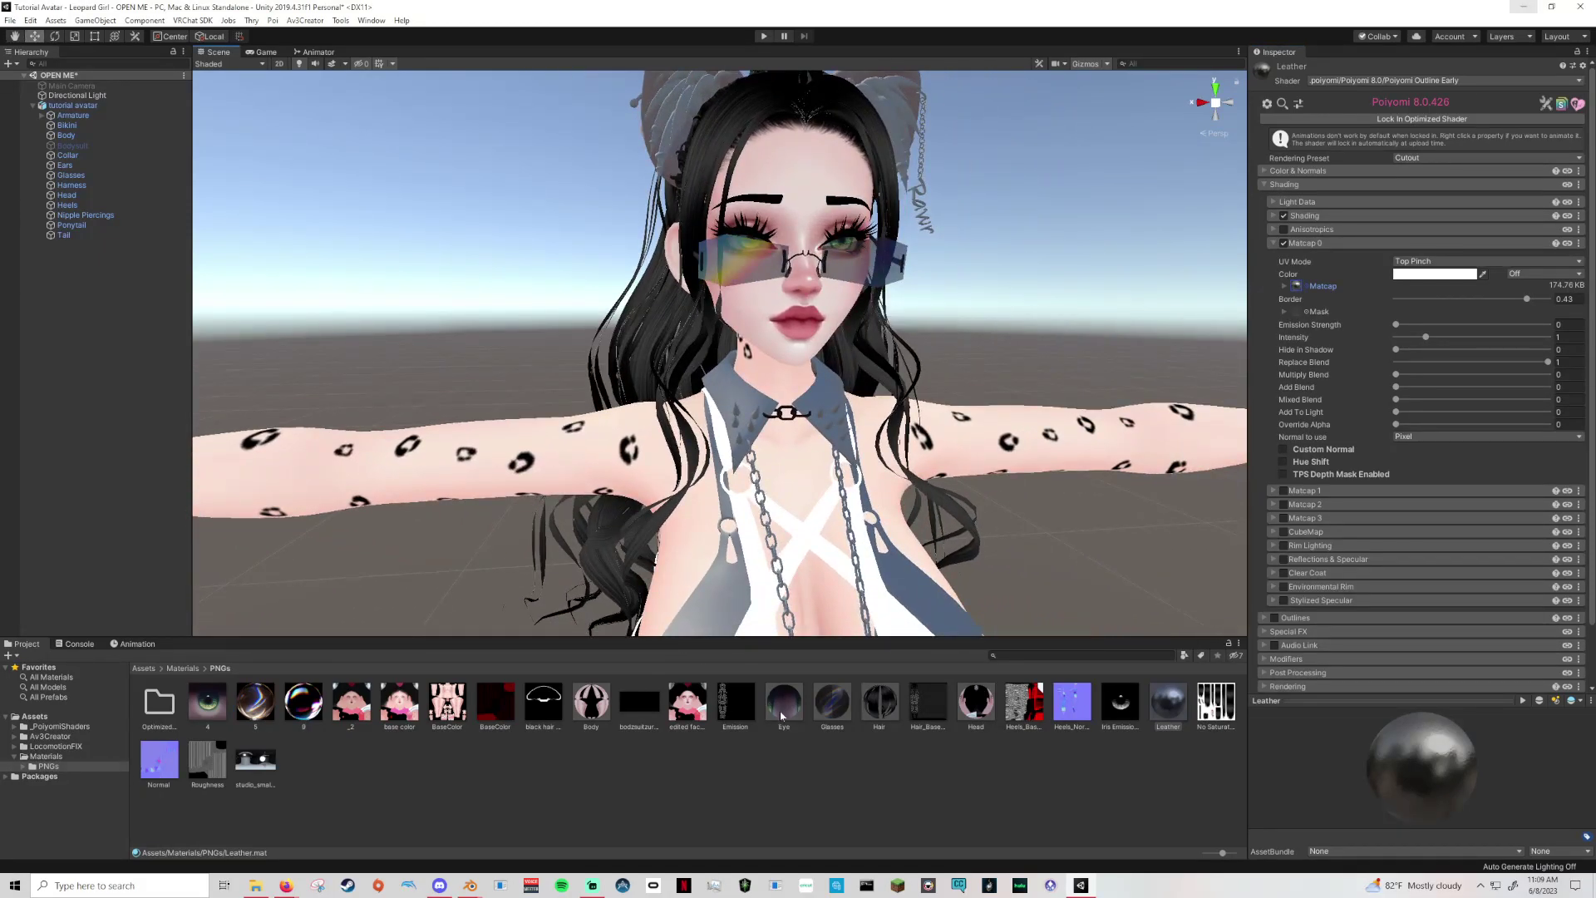
drag(1168, 703, 1022, 560)
drag(1169, 699, 1089, 711)
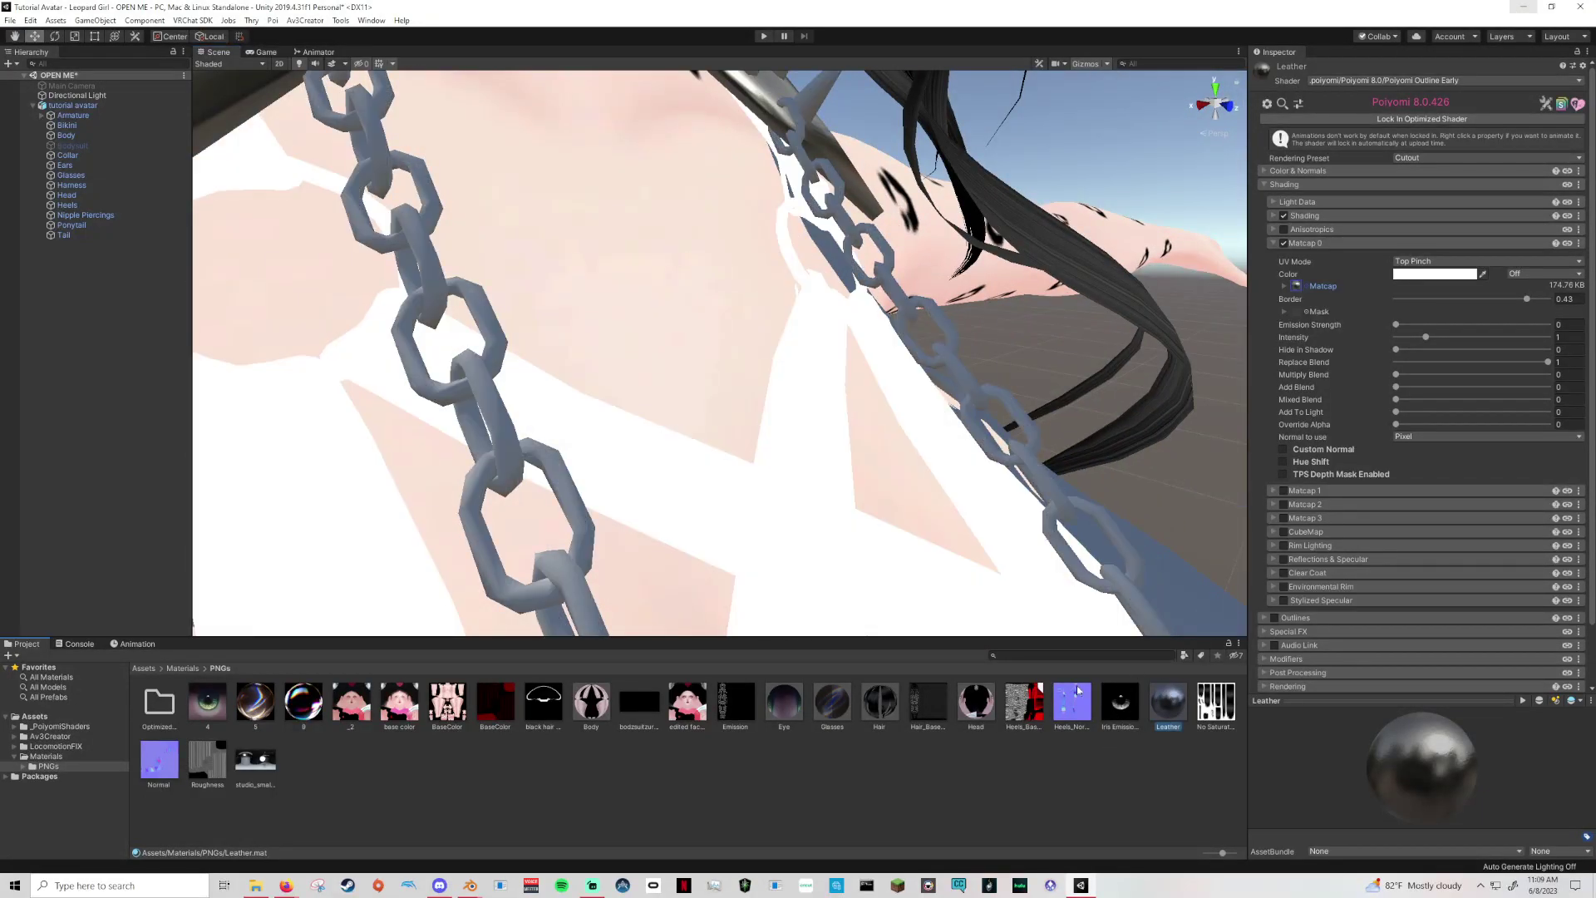
scroll(767, 521, down, 10)
alt+drag(731, 499, 766, 521)
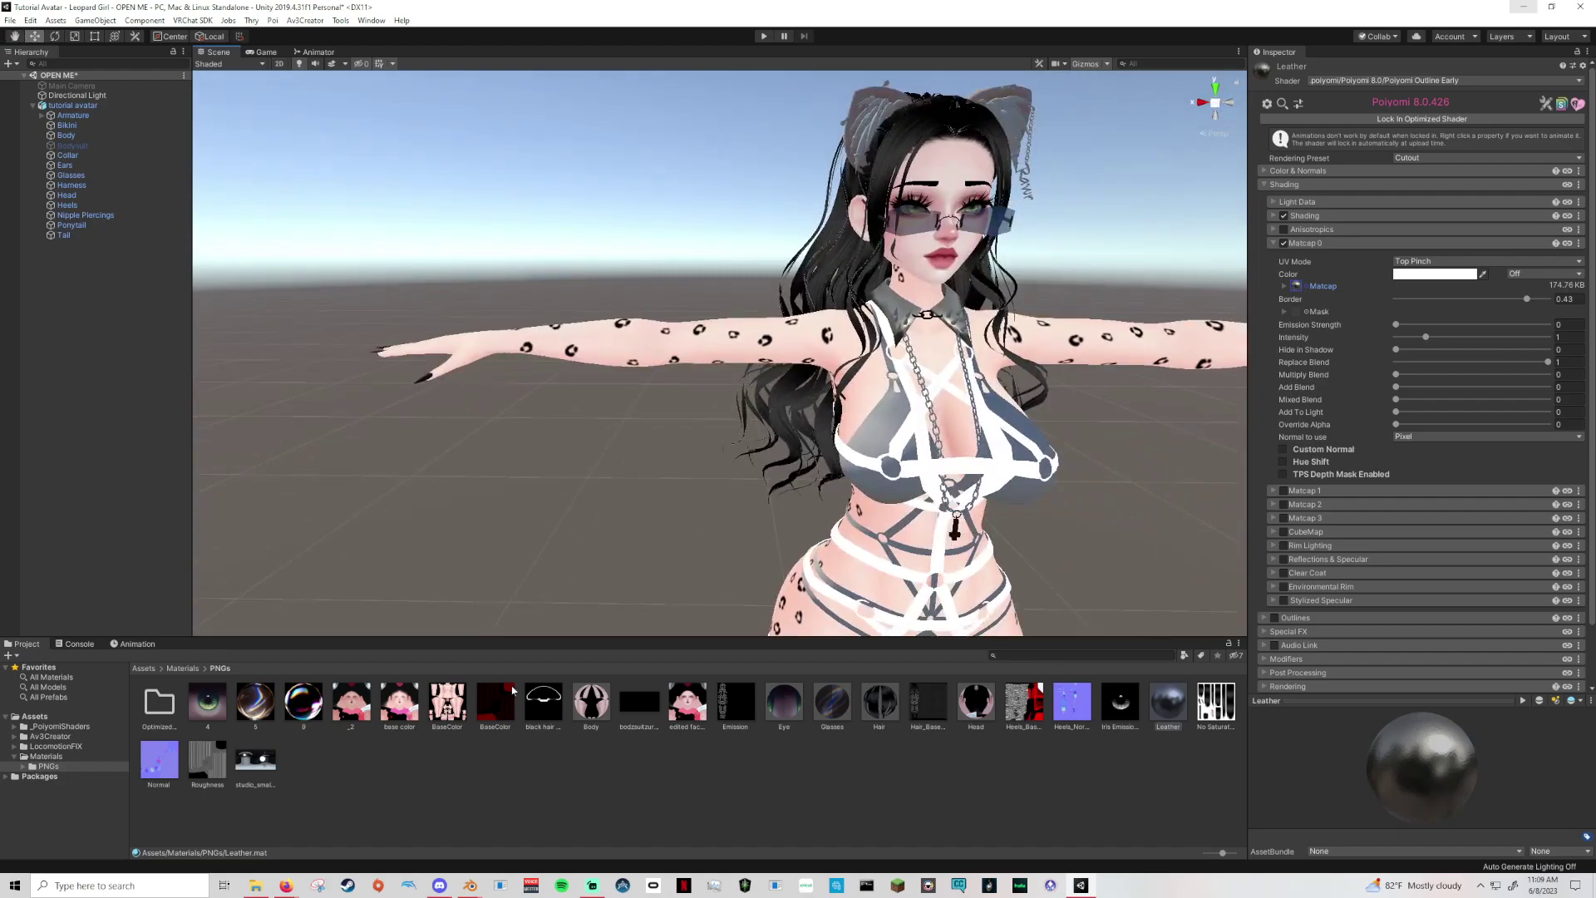
Switch to Firefox, replace the matcap pack page with the ChznChinAvatars Payhip store, and browse its avatar listings.
mouse_move(286, 885)
click(287, 827)
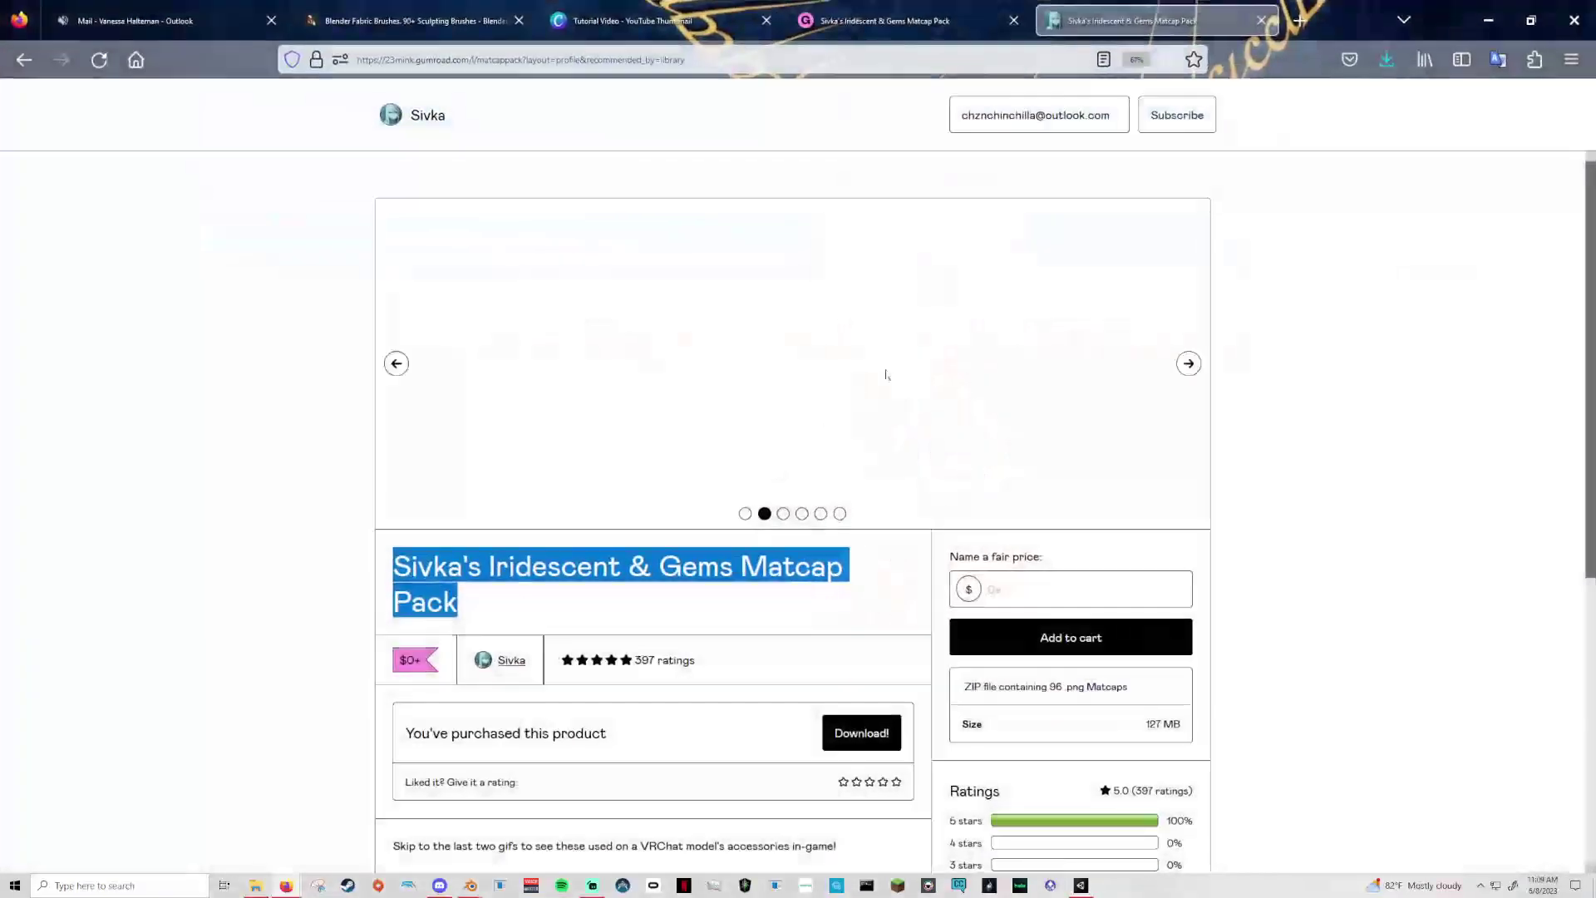
click(1260, 20)
click(1054, 21)
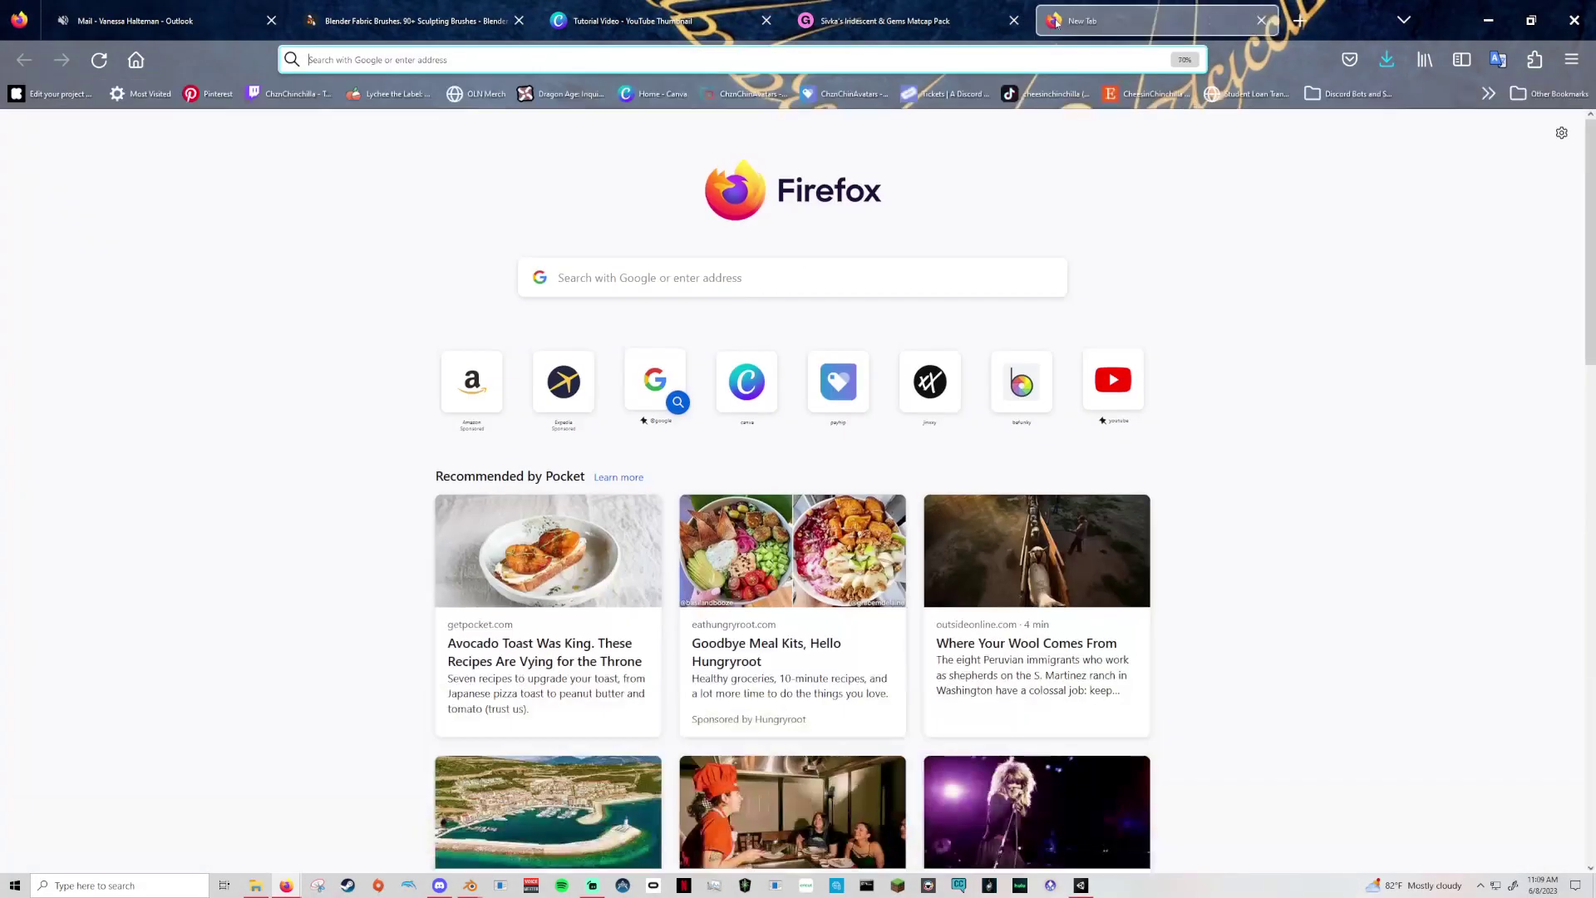
click(843, 93)
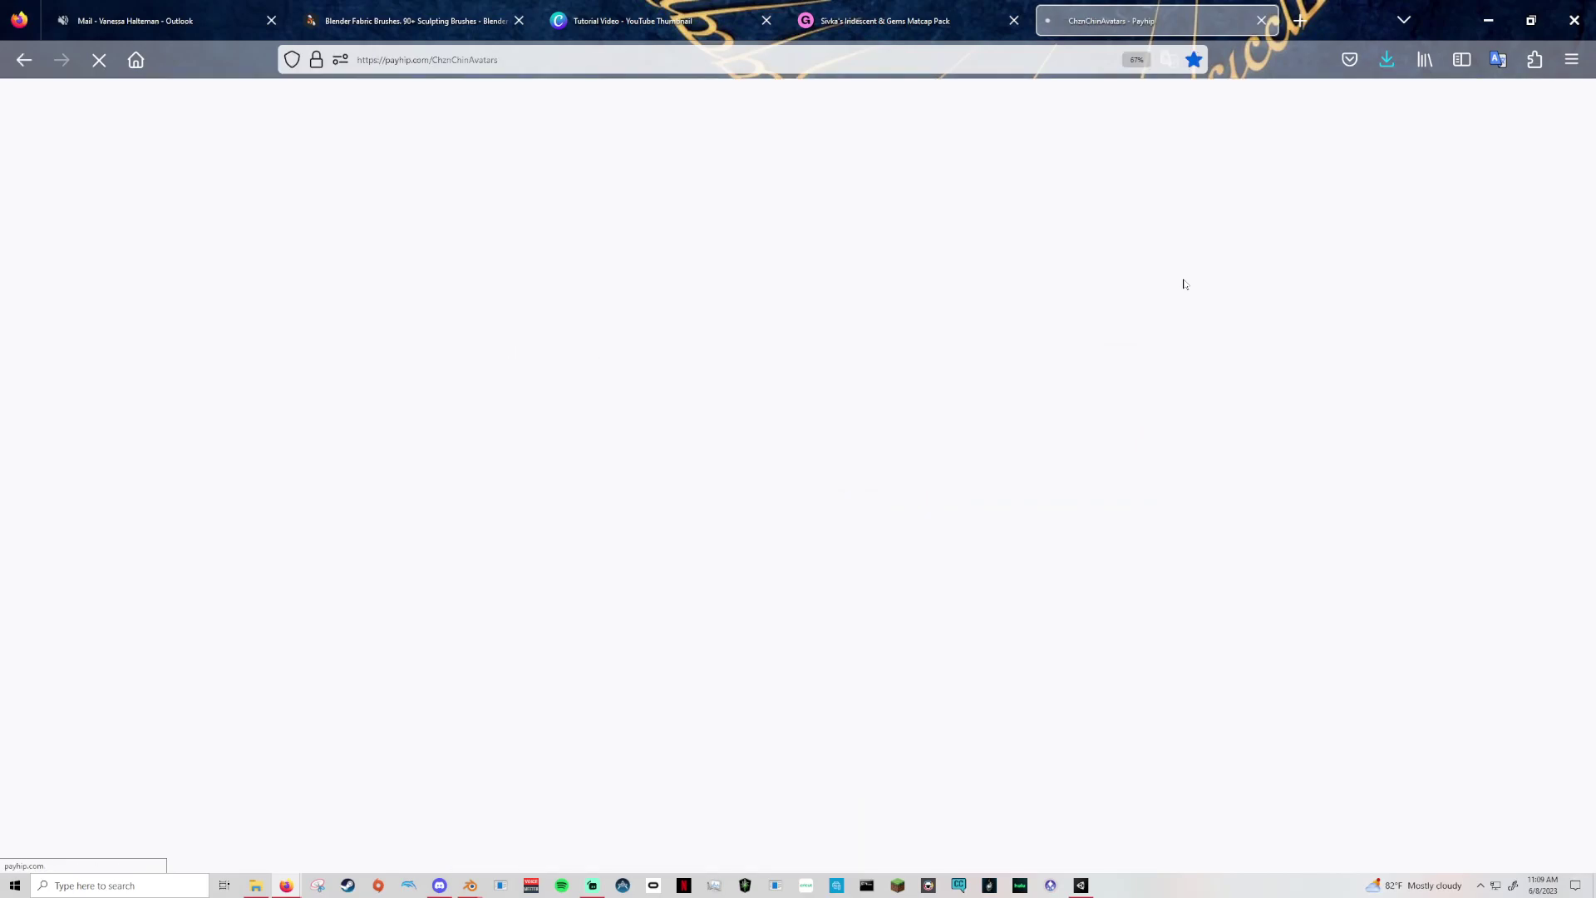
scroll(1175, 463, down, 6)
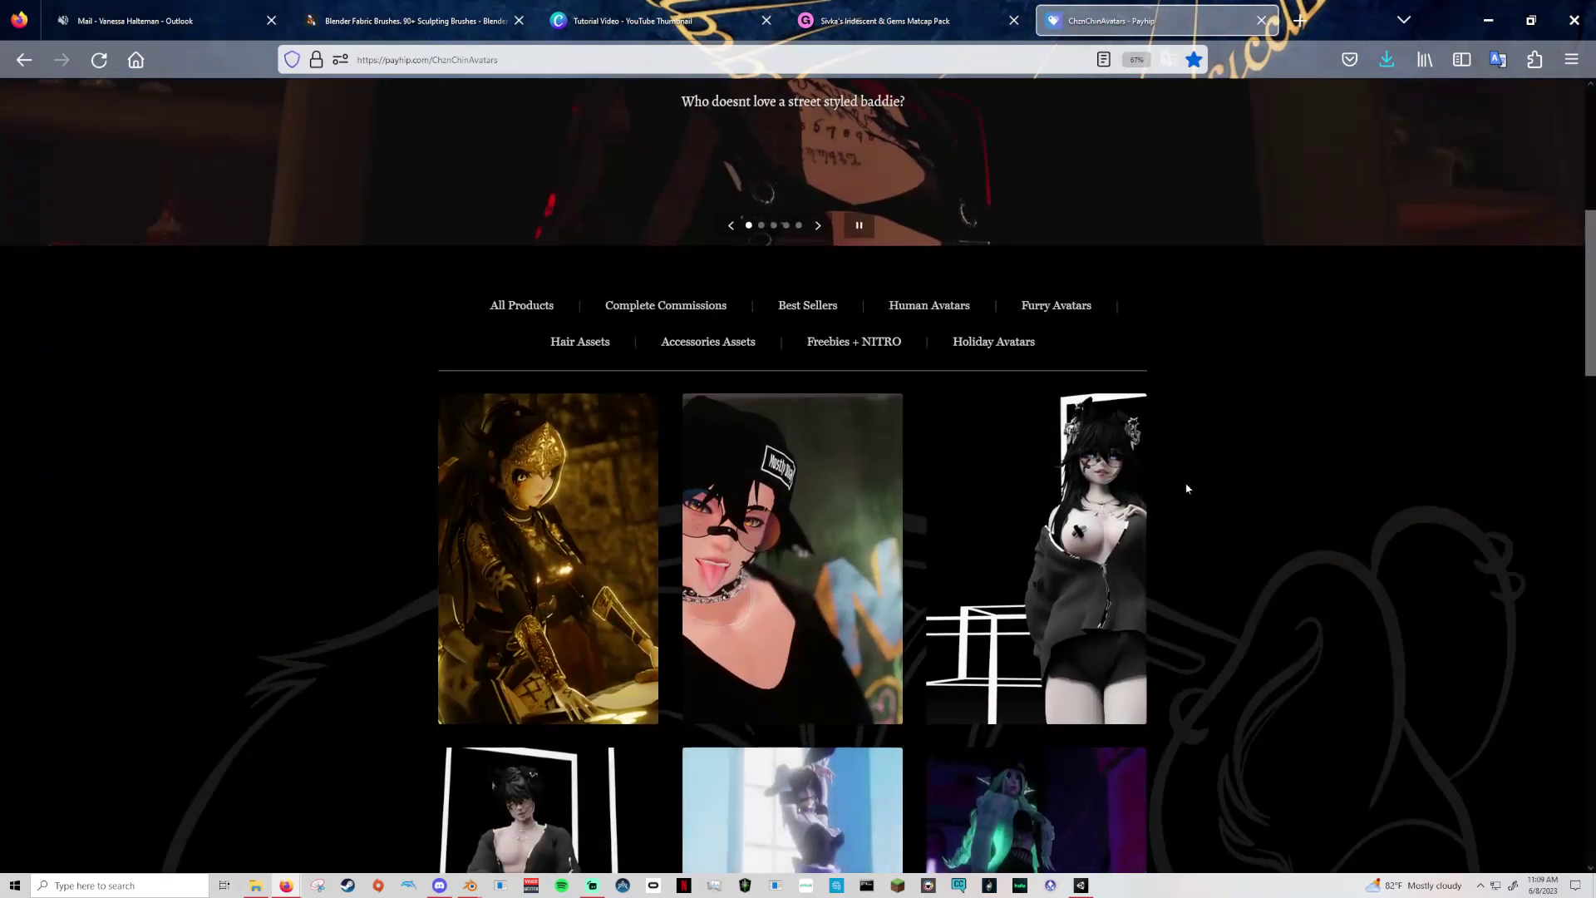
scroll(1187, 491, down, 5)
scroll(1186, 510, down, 2)
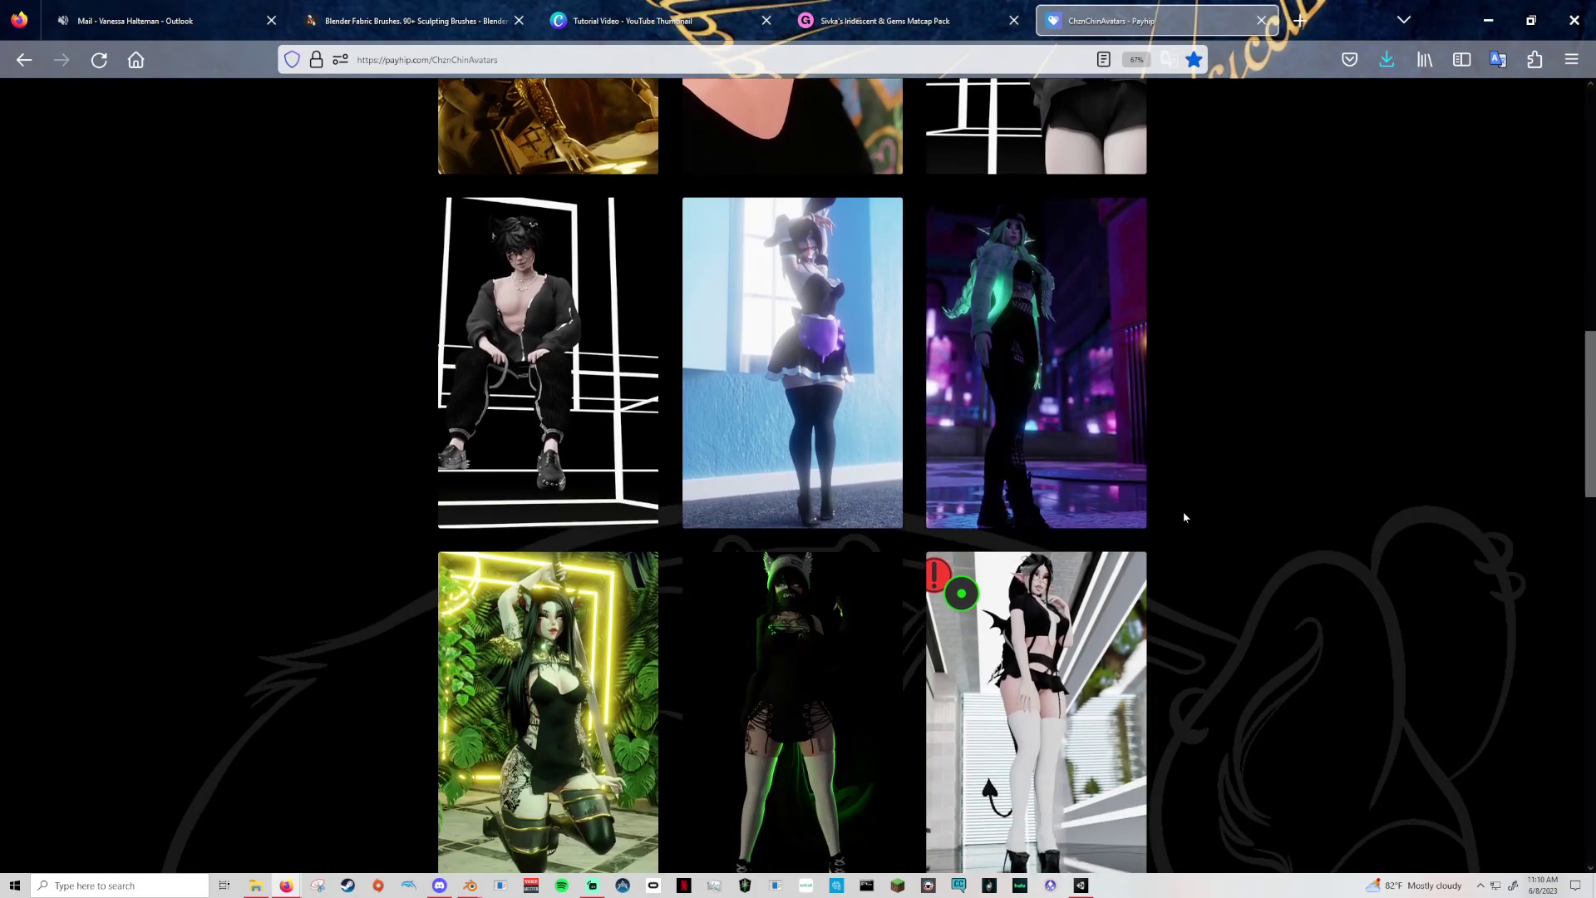
Look through the Kuno Samurai Kitty Babe product page, enlarge the glowing-lights photo as a reference, and return to Unity.
click(547, 698)
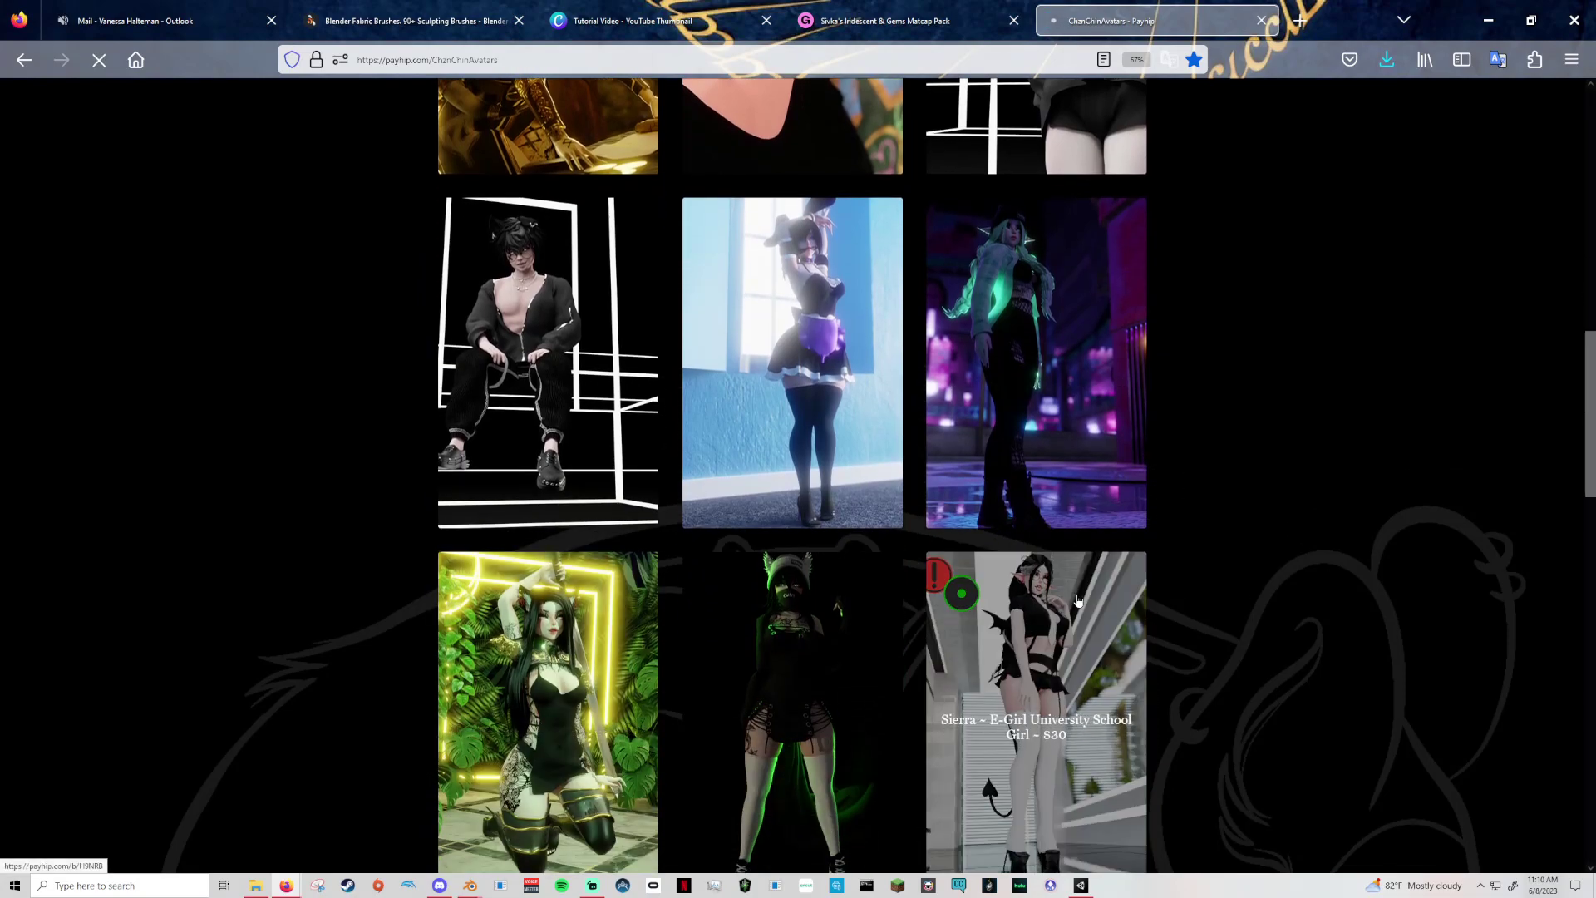
scroll(834, 674, down, 5)
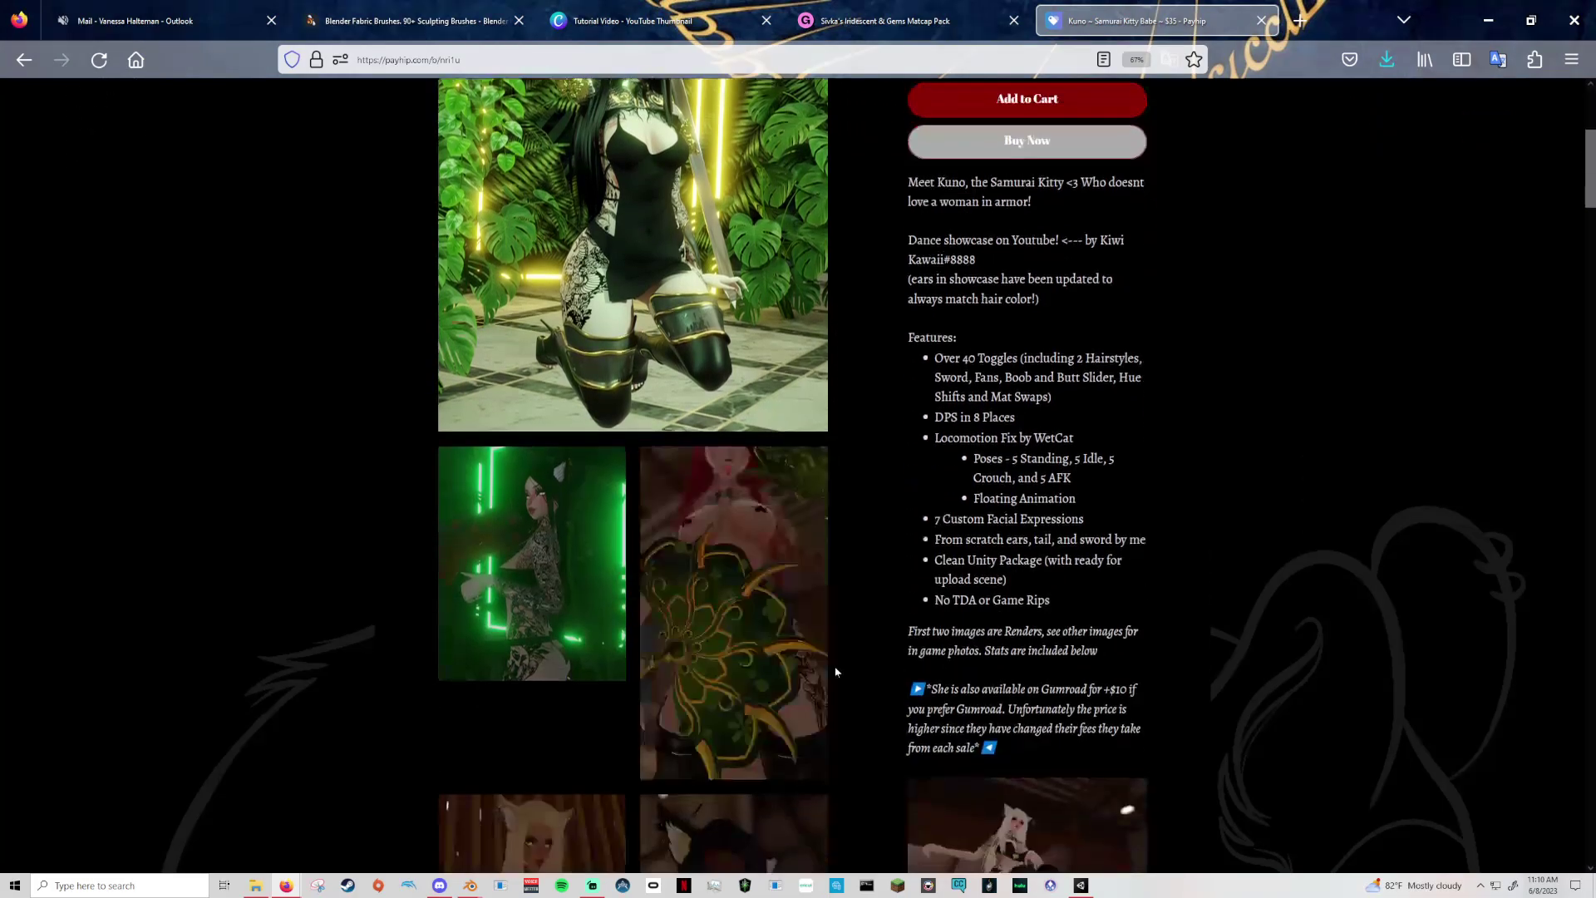
scroll(835, 671, down, 3)
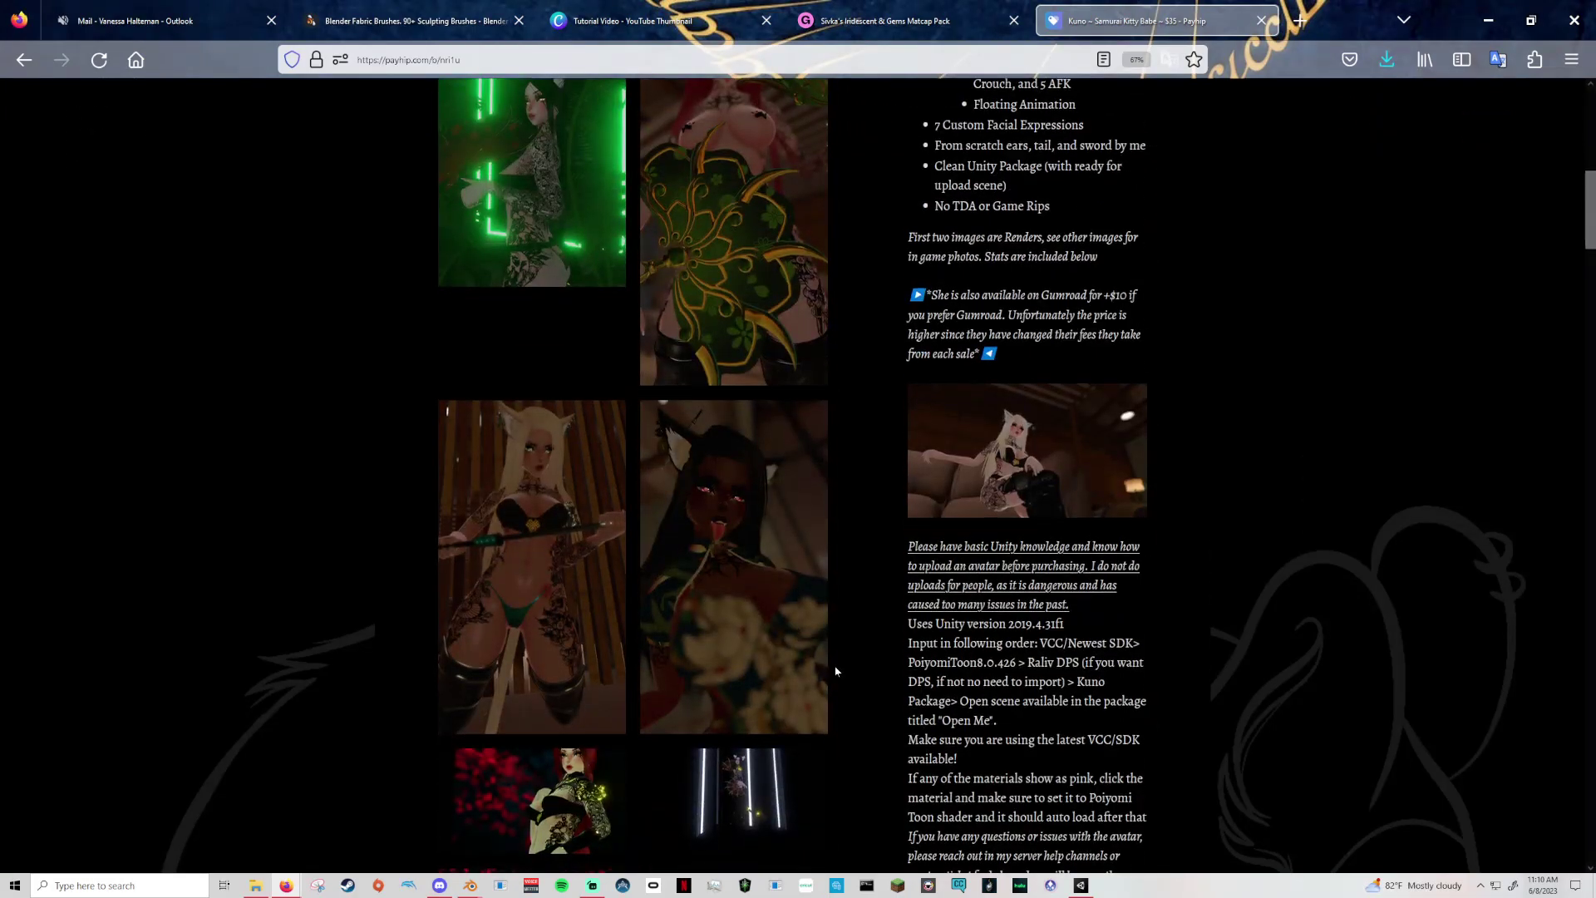
scroll(836, 671, down, 3)
click(754, 572)
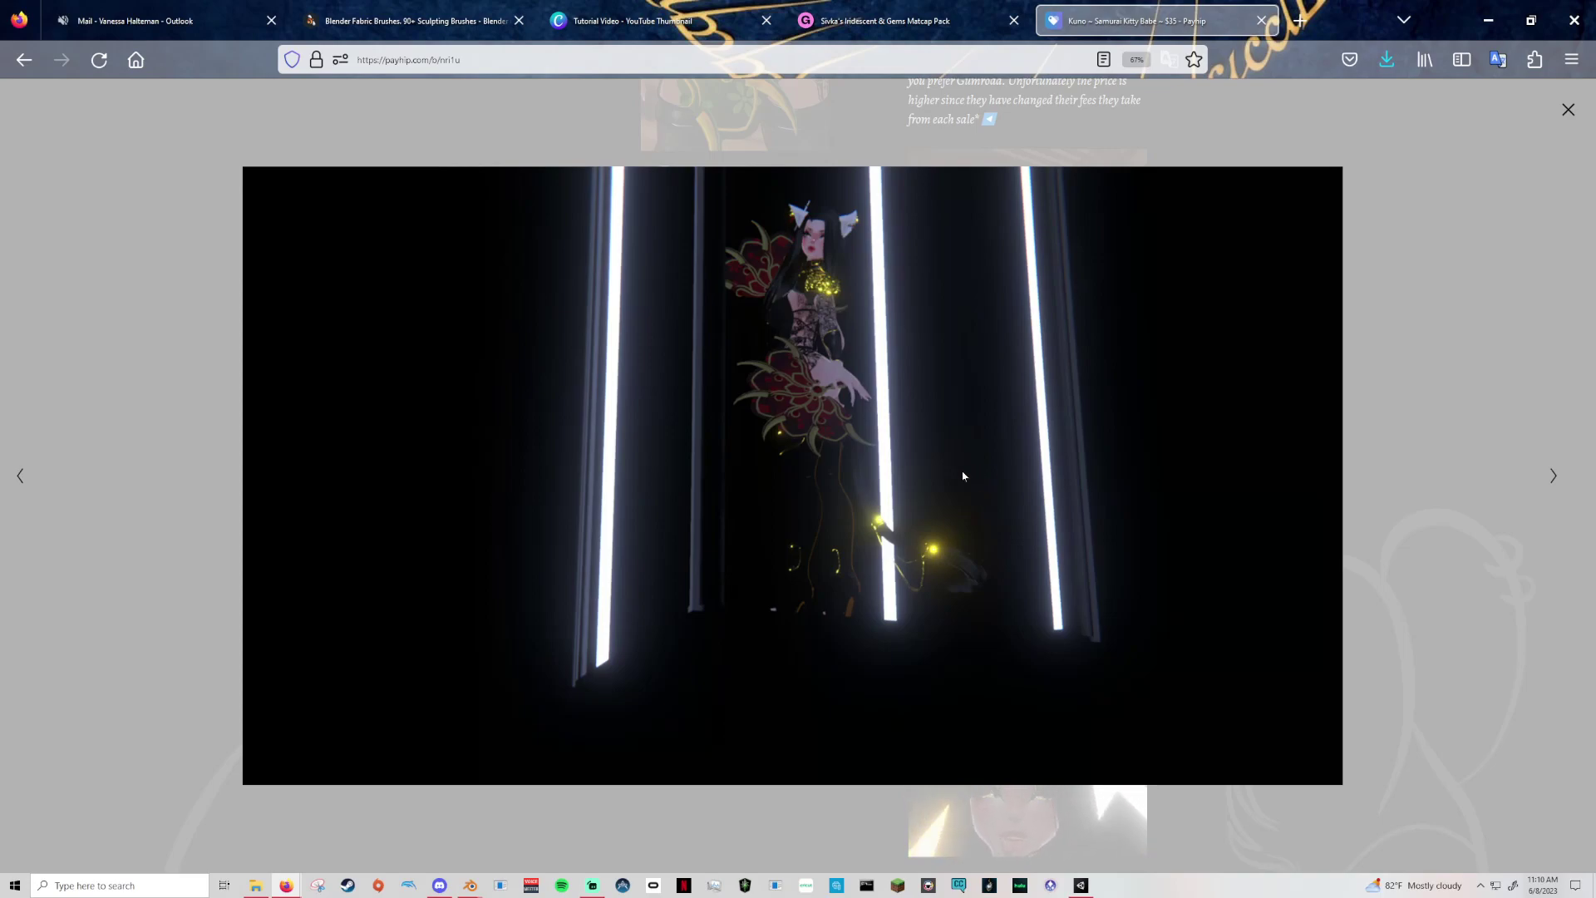
click(1488, 20)
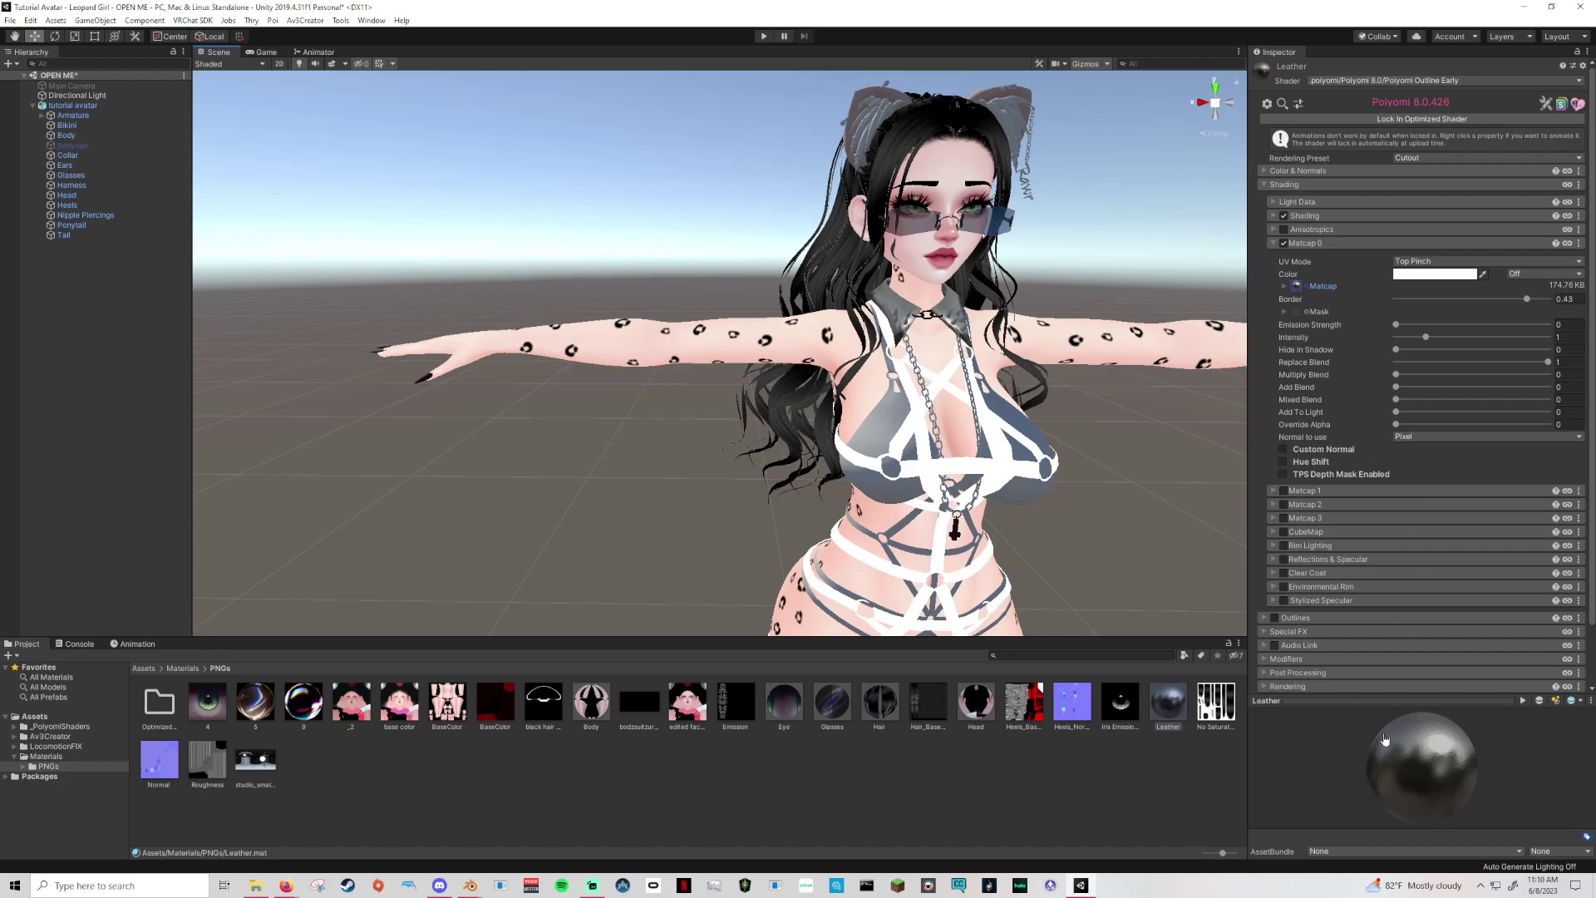
Examine the leather collar and the bikini and harness on the avatar from several angles.
right_drag(1036, 407, 874, 457)
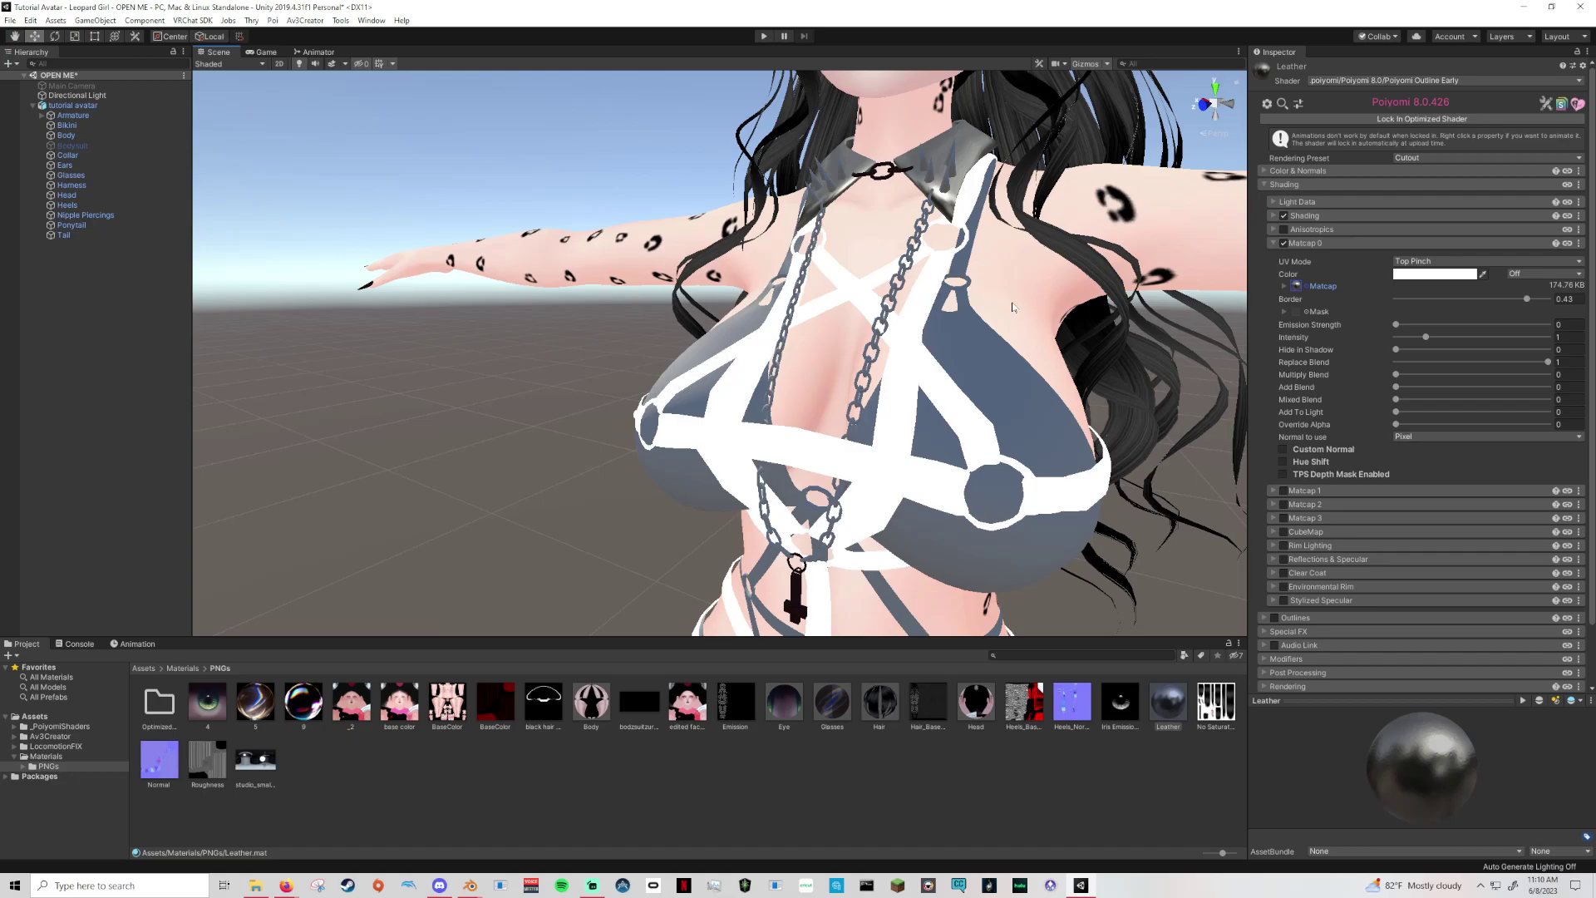
right_drag(1012, 306, 840, 374)
middle_drag(981, 343, 825, 401)
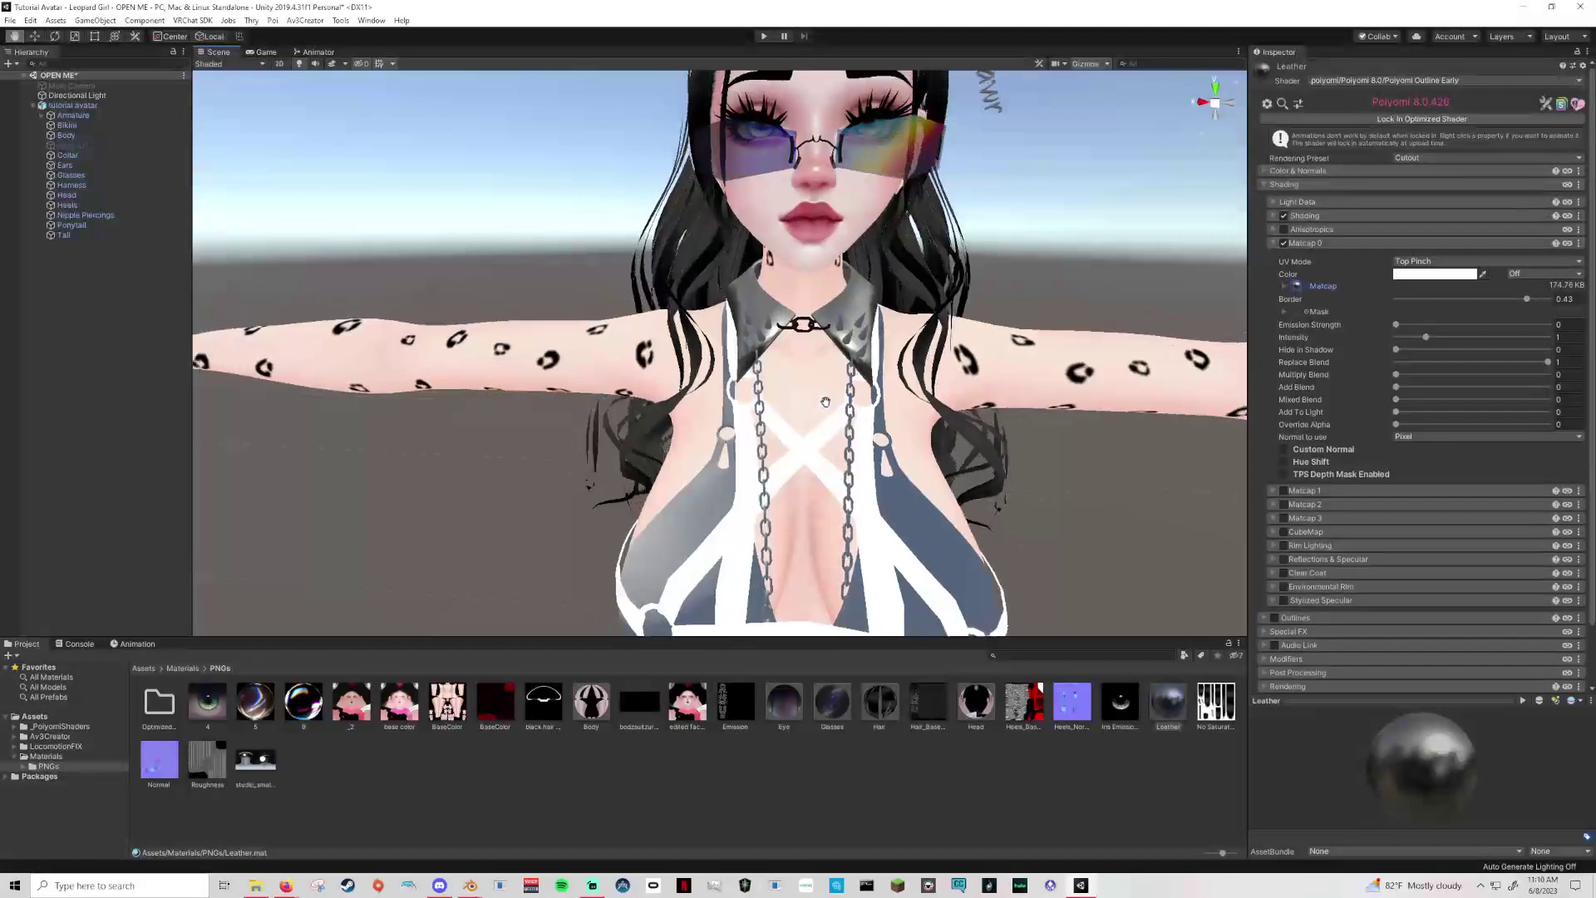
scroll(825, 400, down, 3)
scroll(827, 397, up, 4)
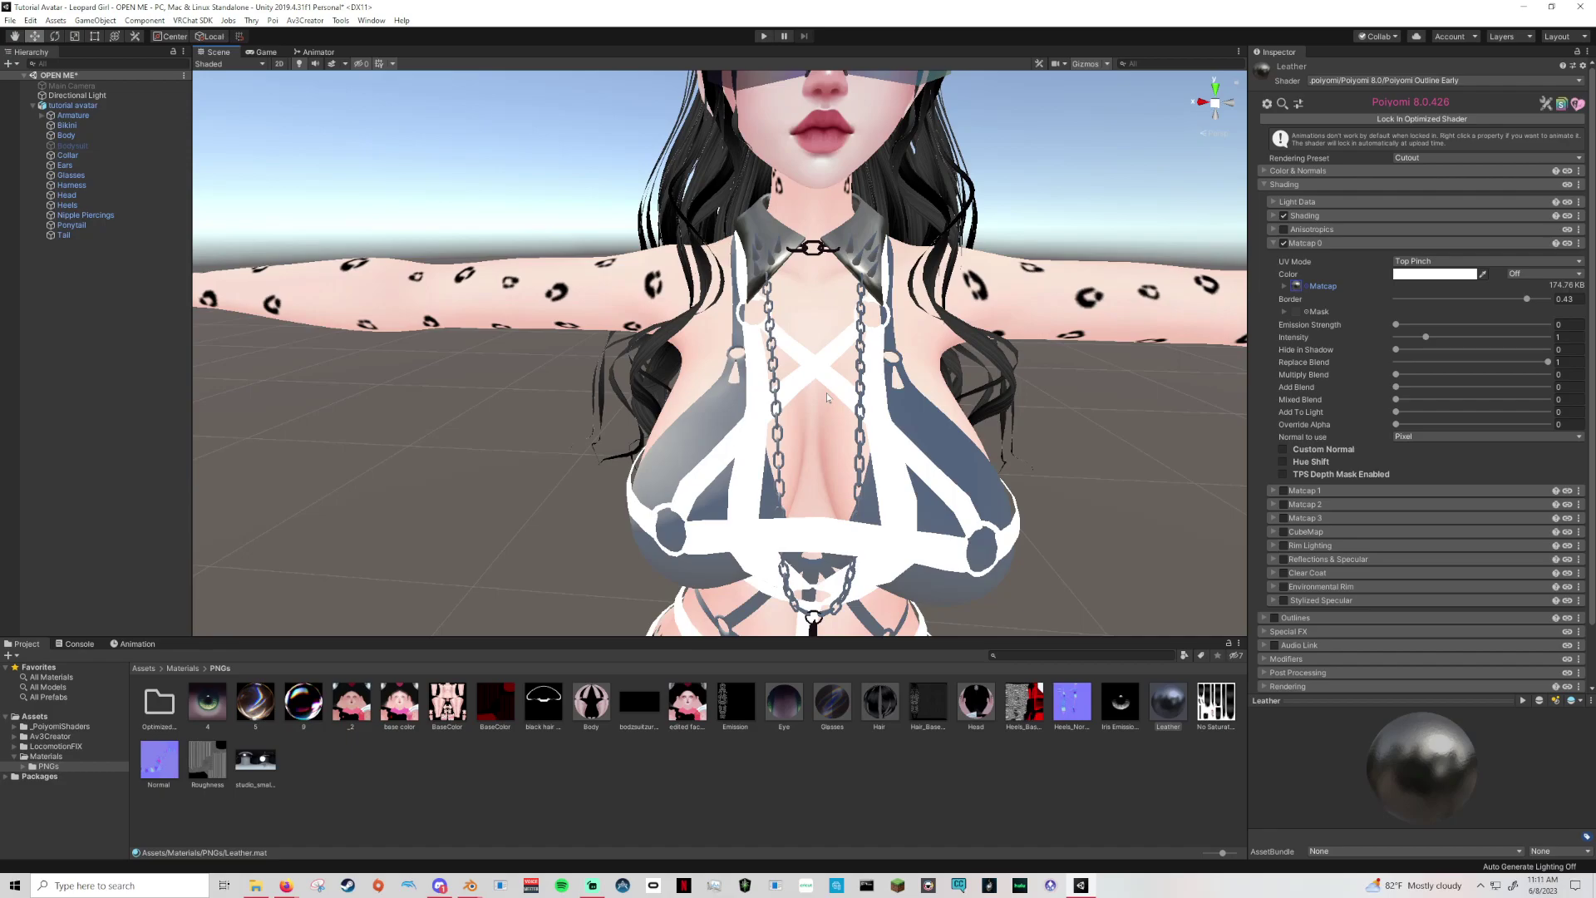
middle_drag(805, 355, 1062, 470)
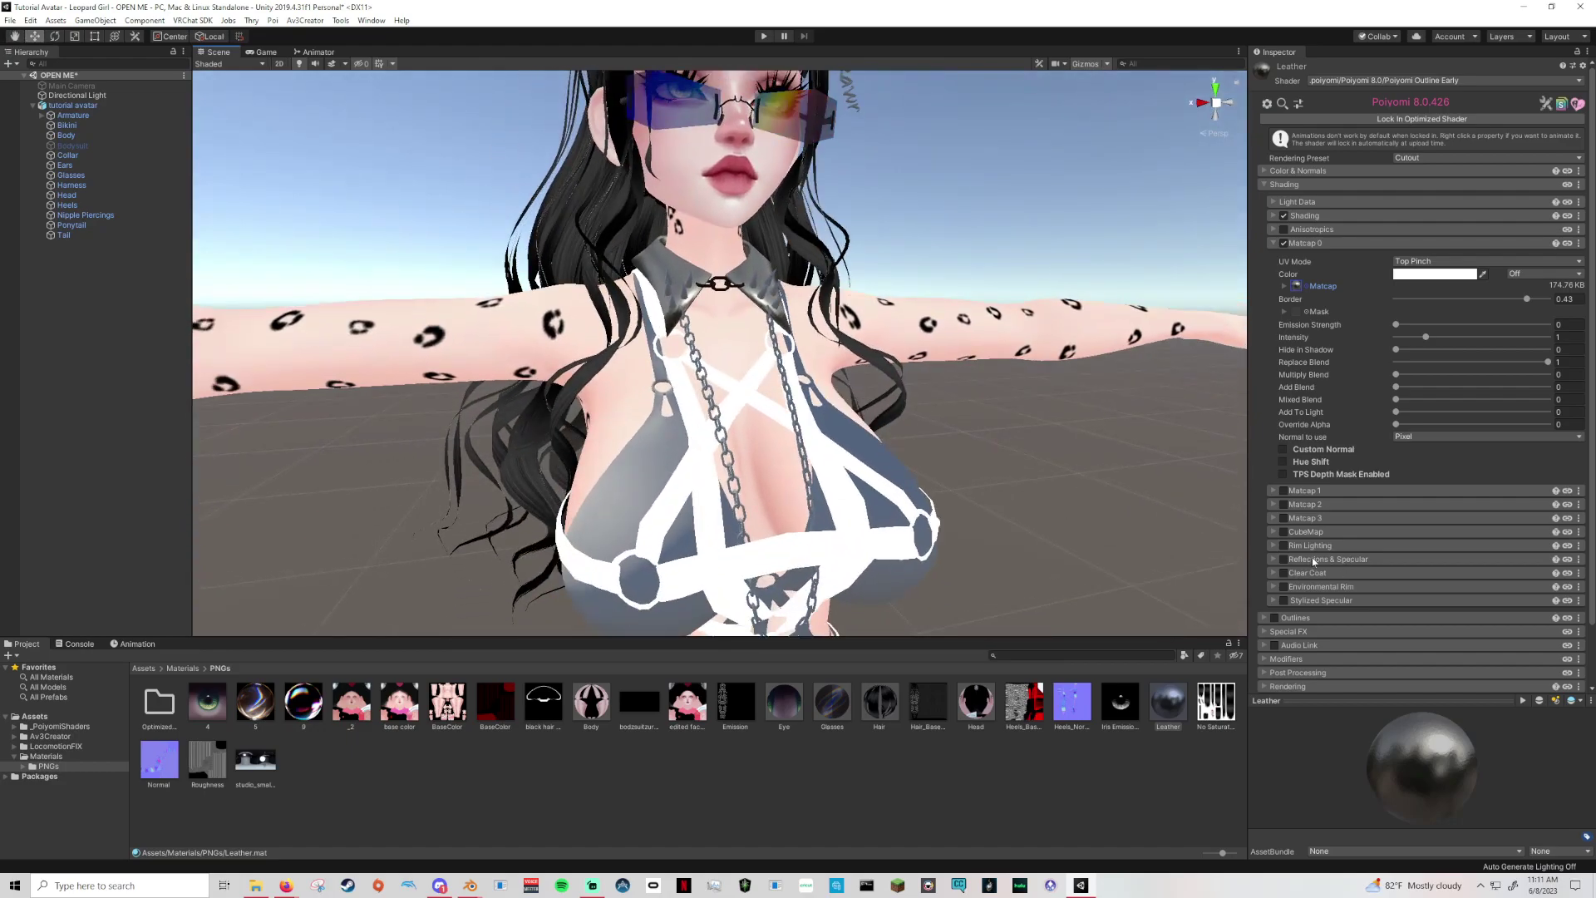
alt+drag(1153, 468, 968, 453)
Try T_Matcap_MC (20) on the Leather material's Matcap 0 and settle on T_Matcap_MC (25) as its texture.
click(1308, 287)
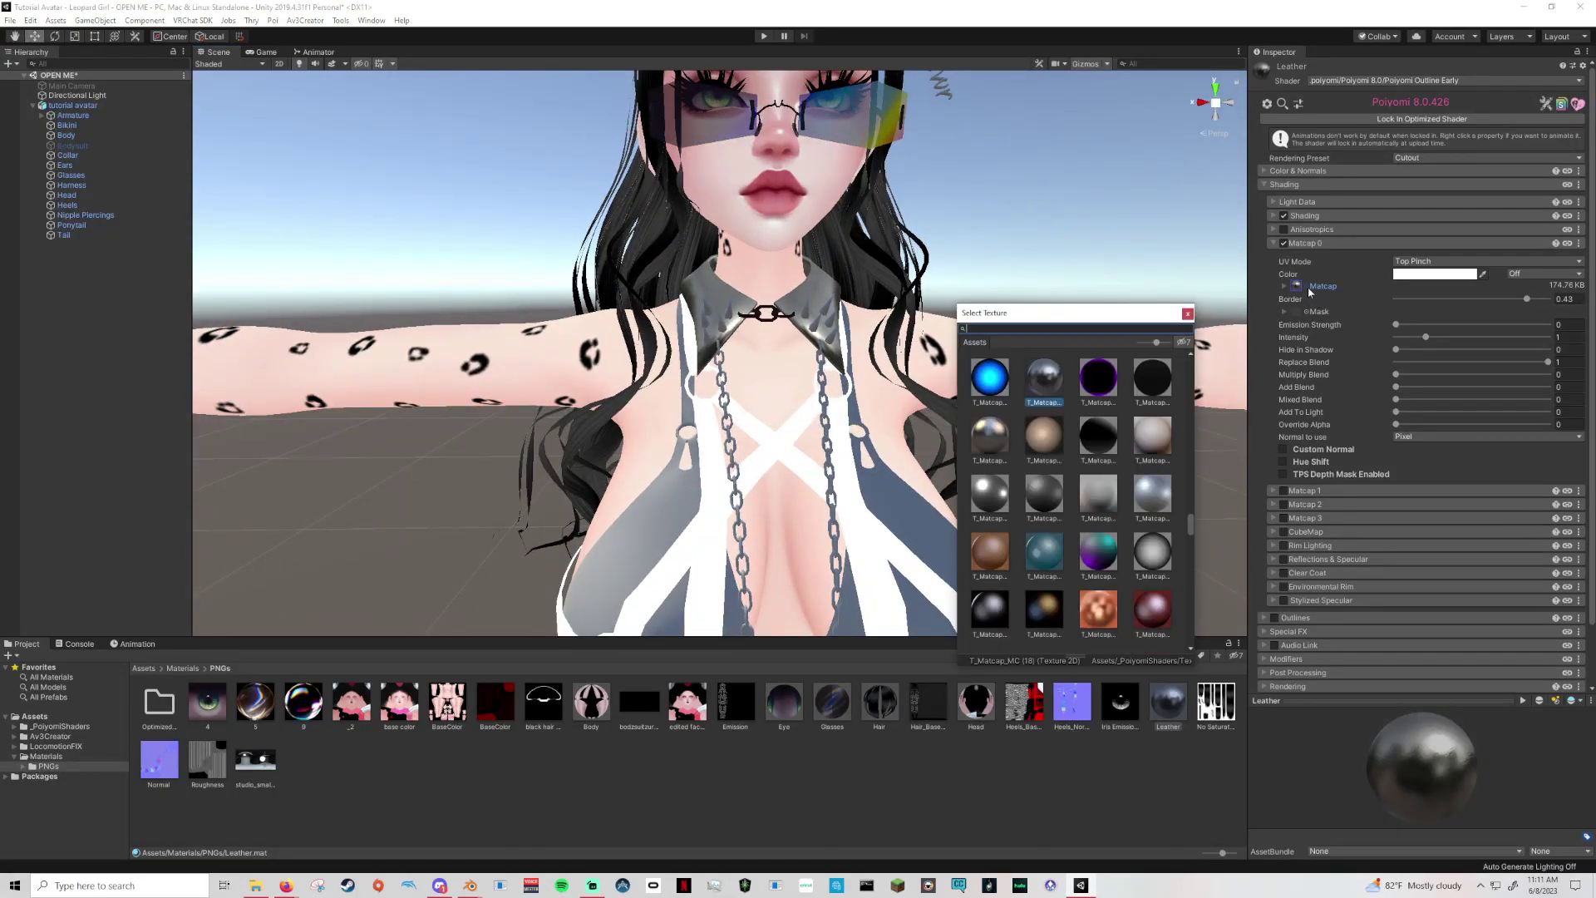
scroll(1087, 497, down, 1)
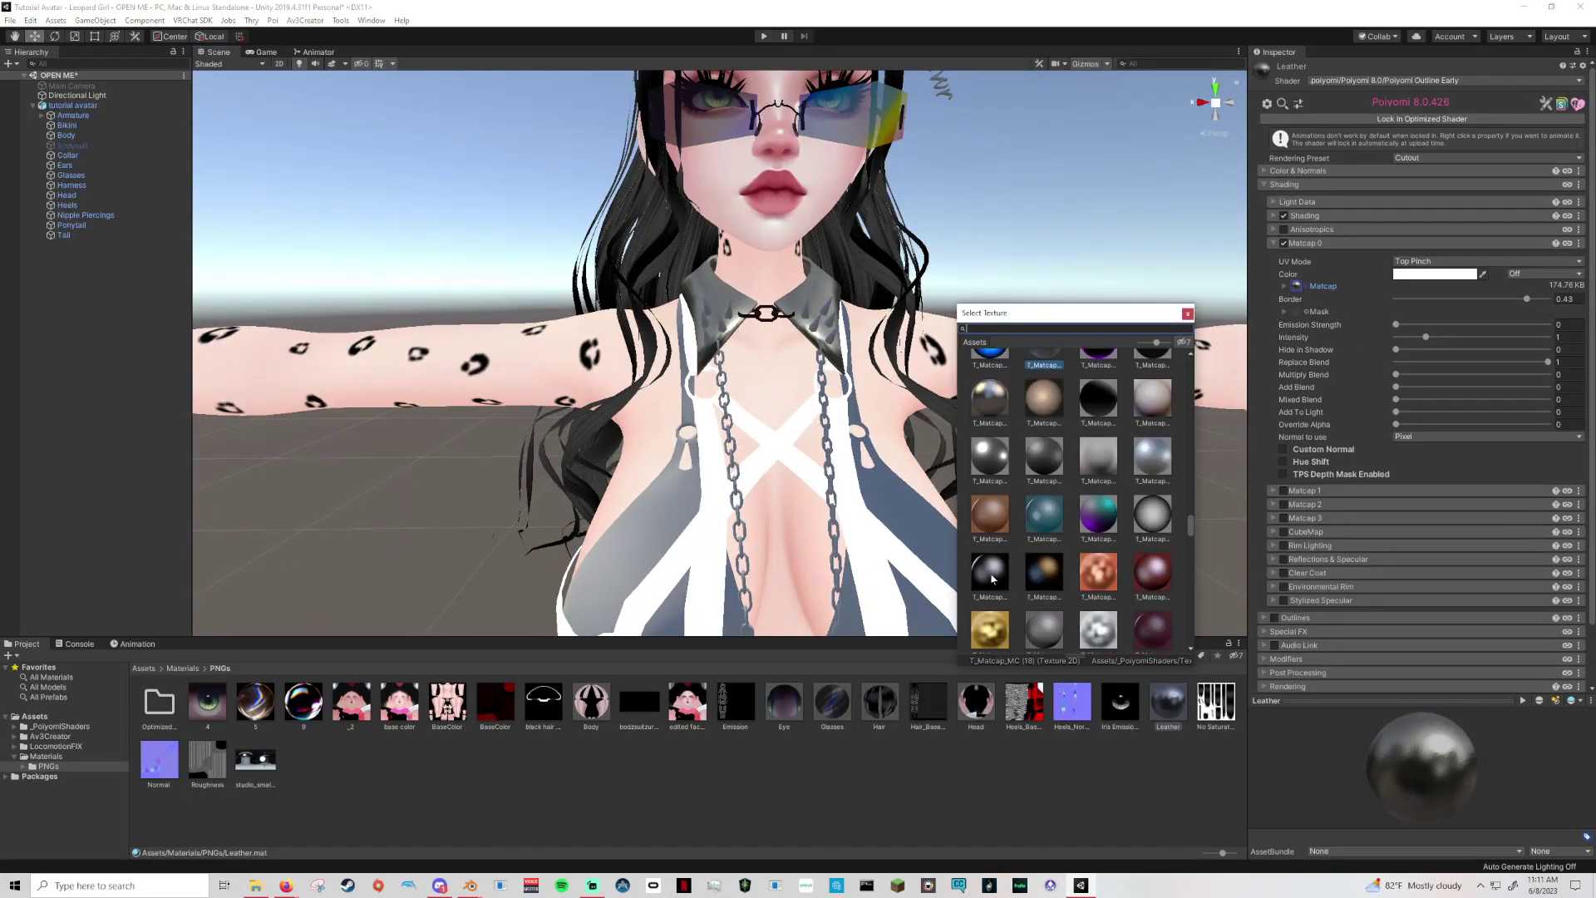
click(991, 579)
click(1098, 399)
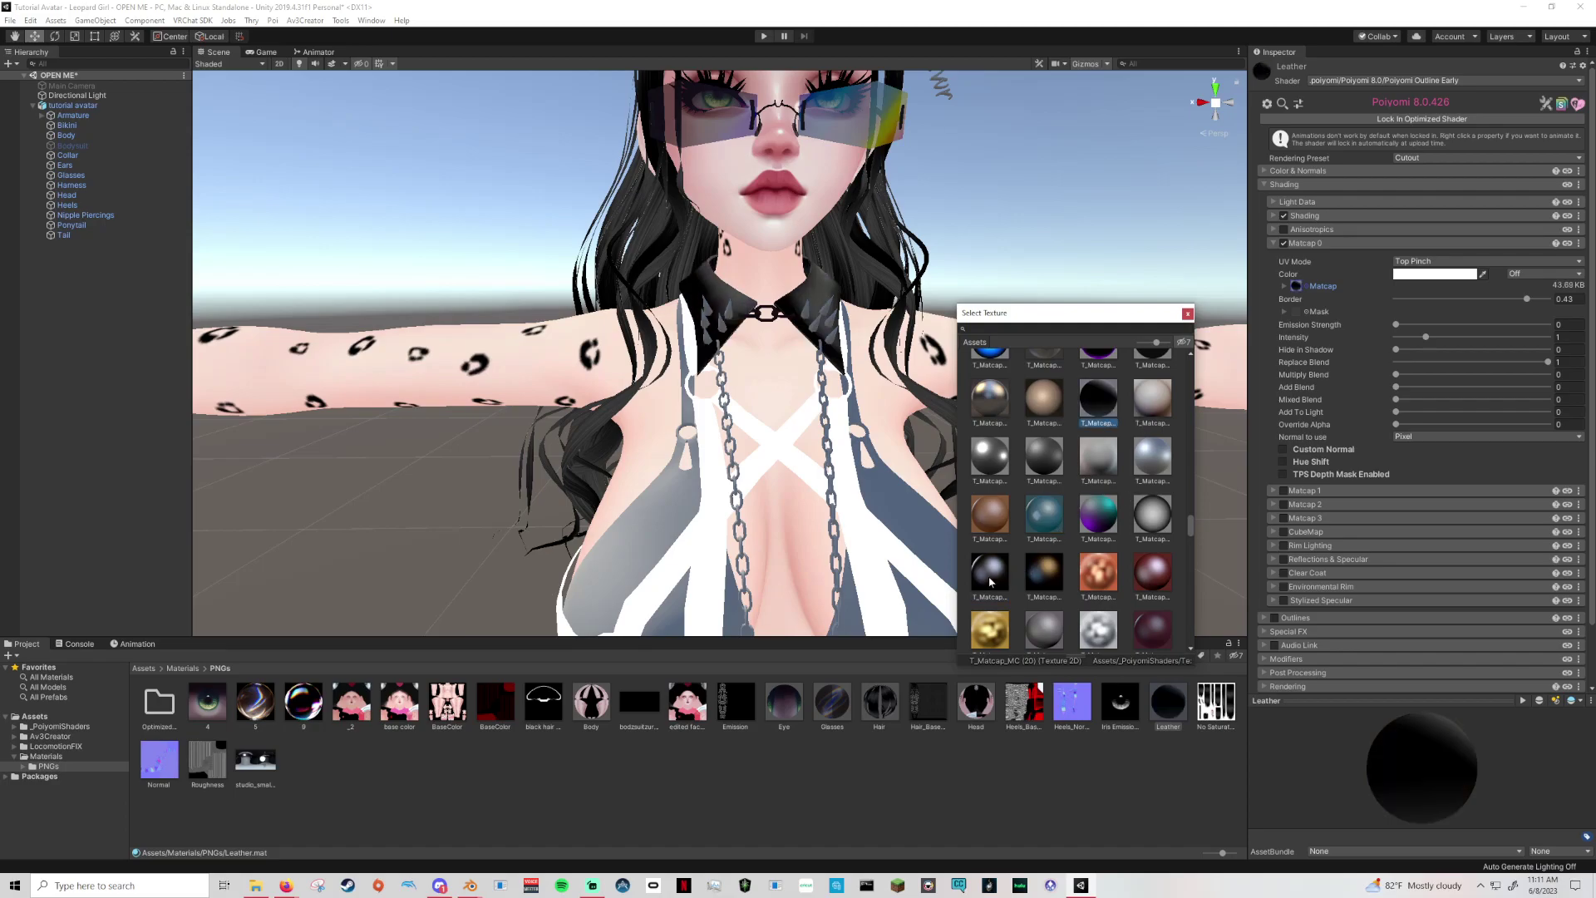
click(990, 582)
Try chrome, bronze, teal, bright blue and plain black matcap textures on the Leather material's Matcap 0.
scroll(1052, 461, down, 5)
scroll(1085, 482, up, 1)
click(1099, 444)
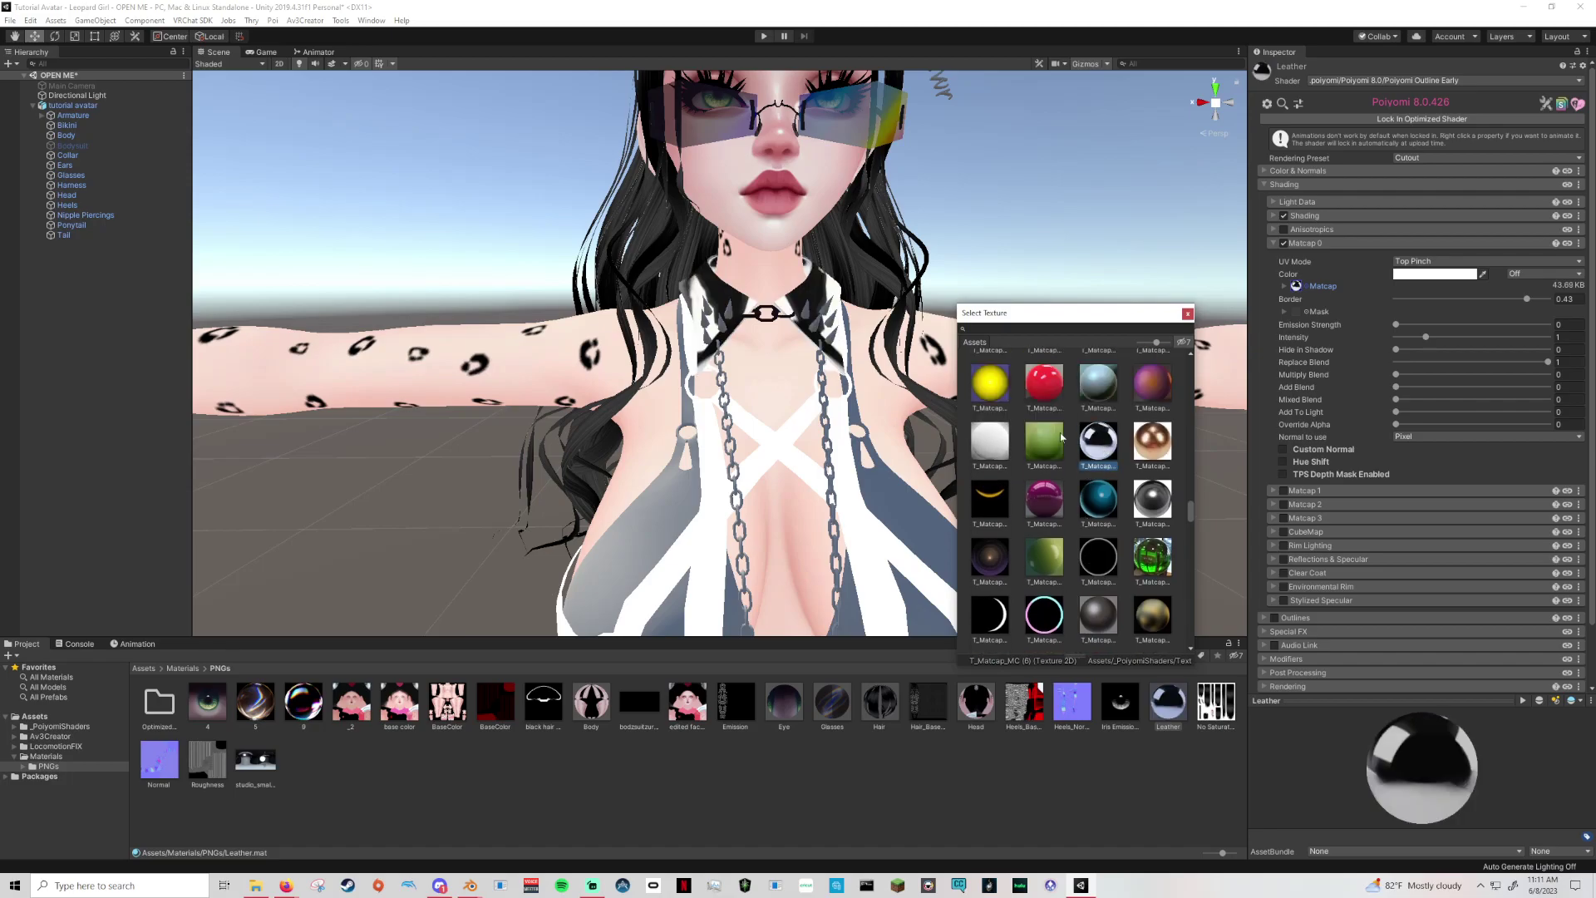
click(1160, 451)
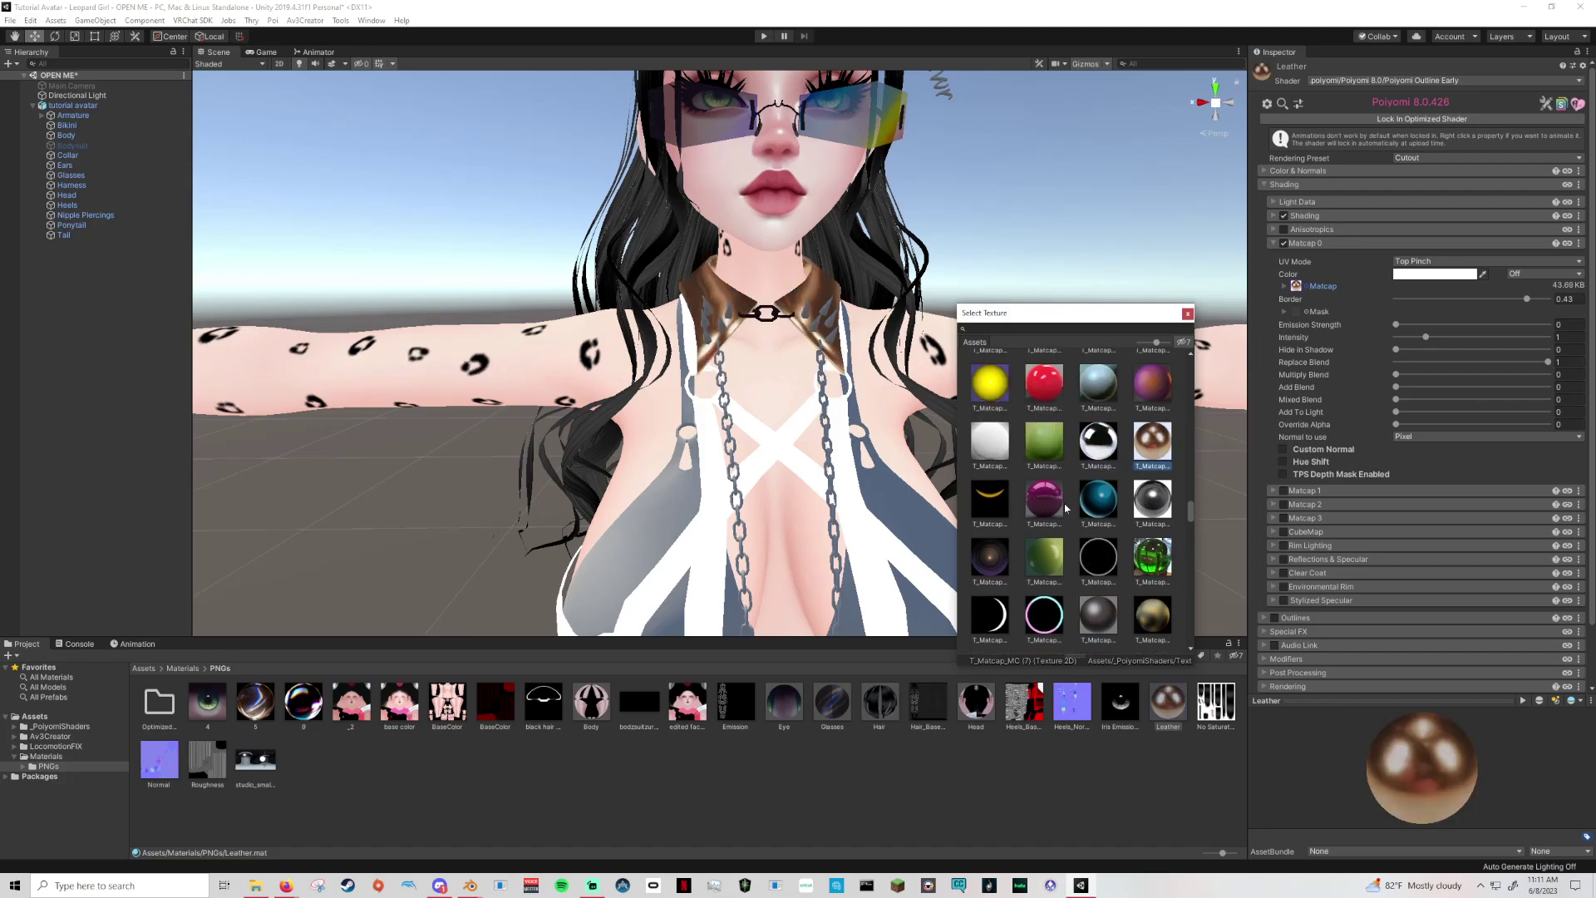
click(1097, 500)
scroll(1092, 537, down, 1)
scroll(1092, 537, down, 2)
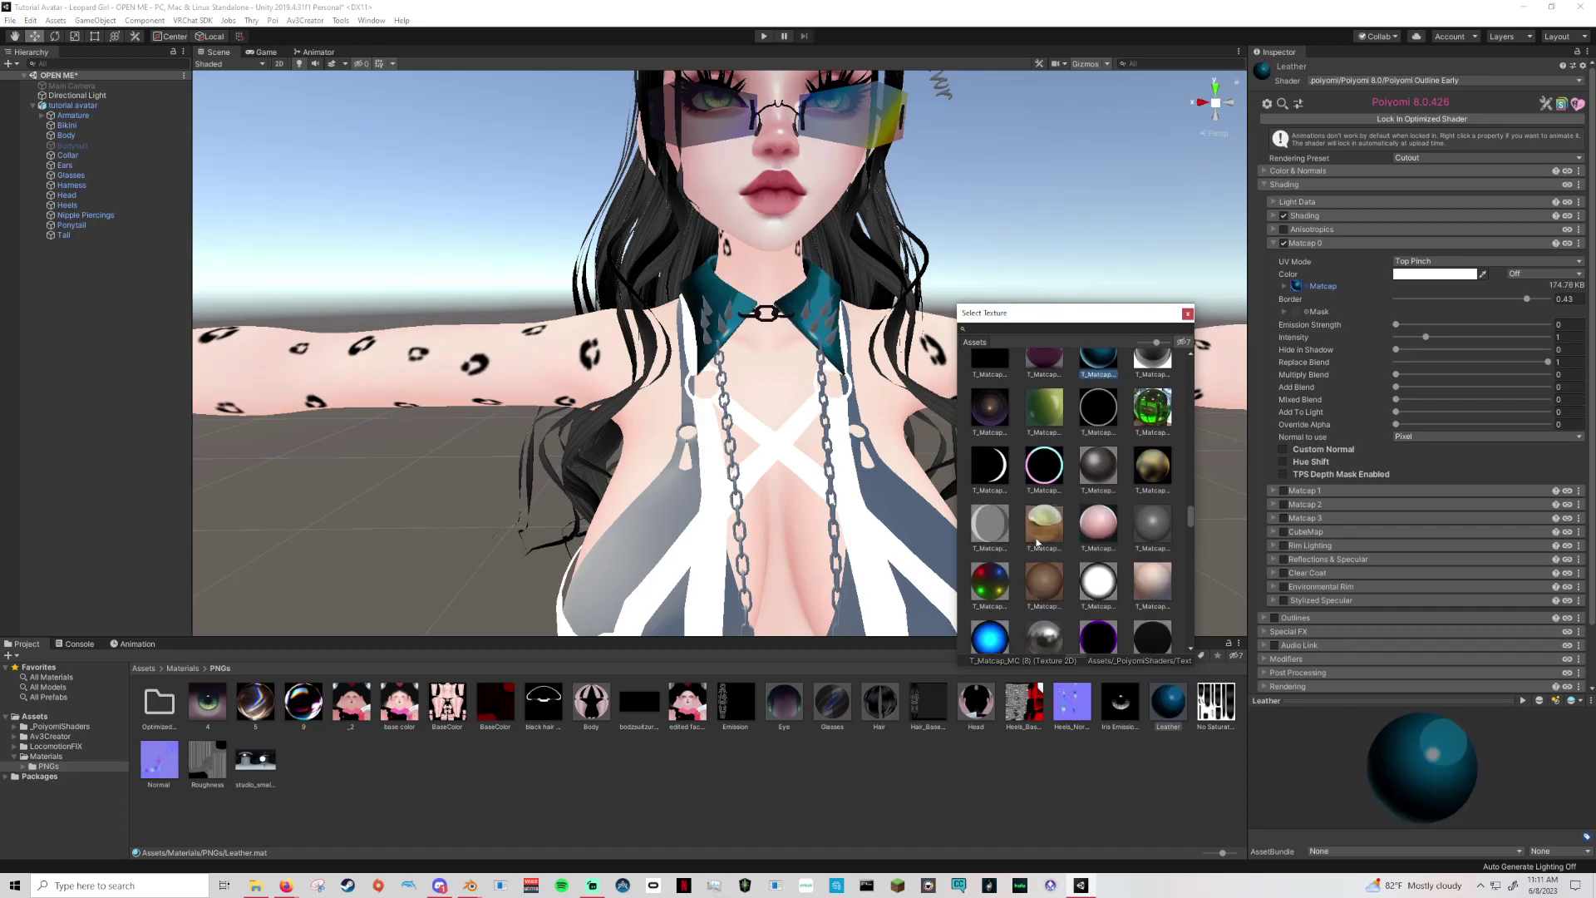
scroll(1092, 537, down, 1)
click(989, 565)
scroll(1098, 569, down, 1)
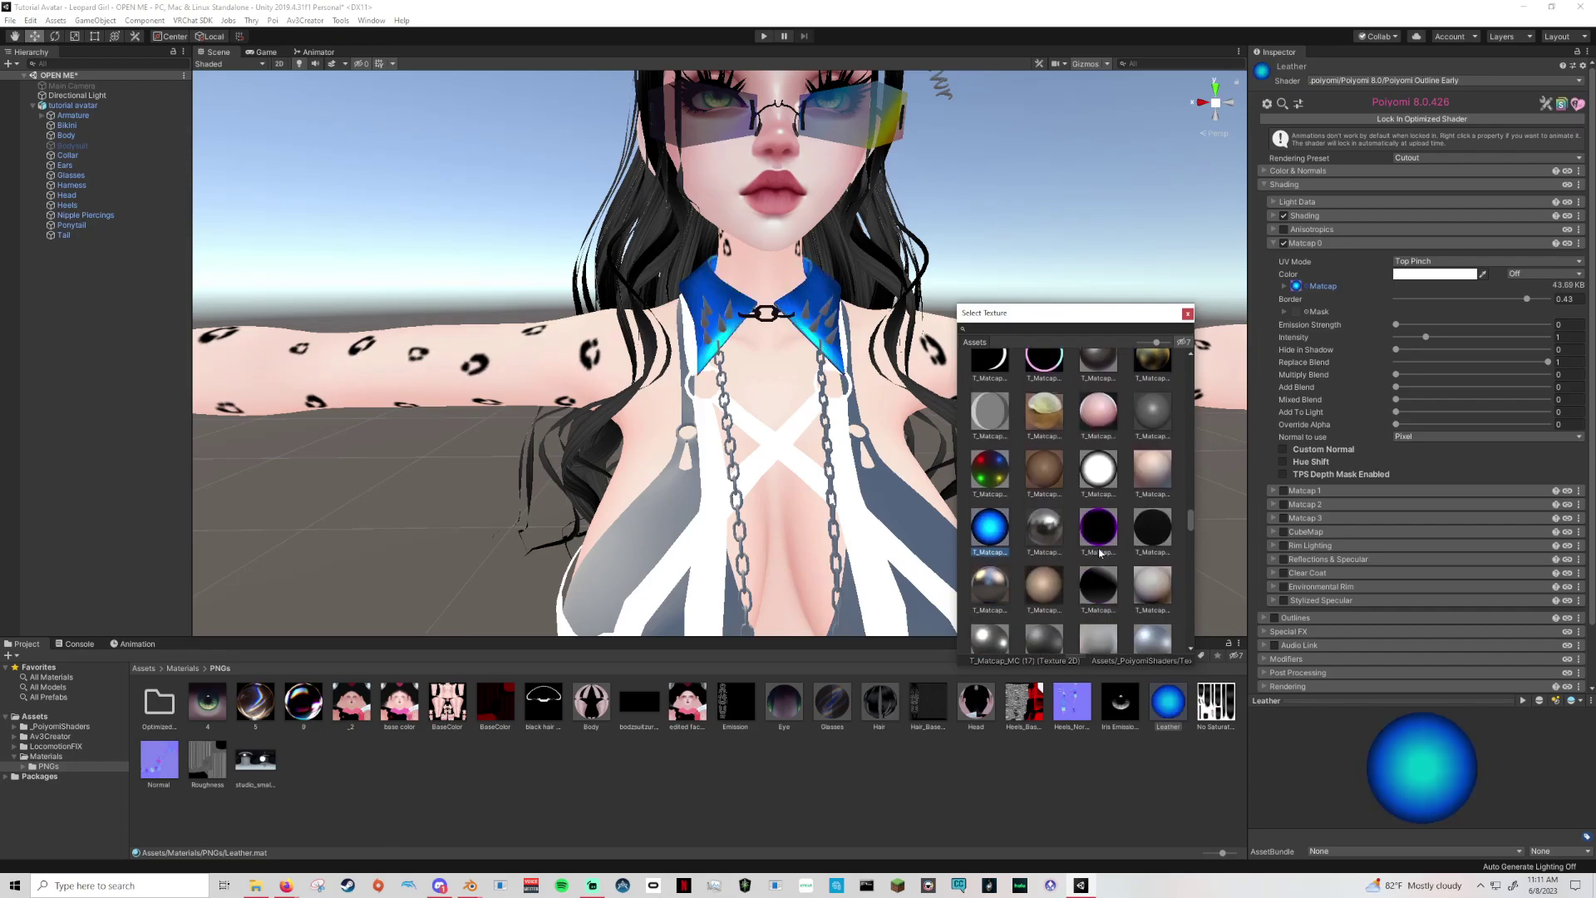
click(1099, 577)
scroll(1098, 581, down, 3)
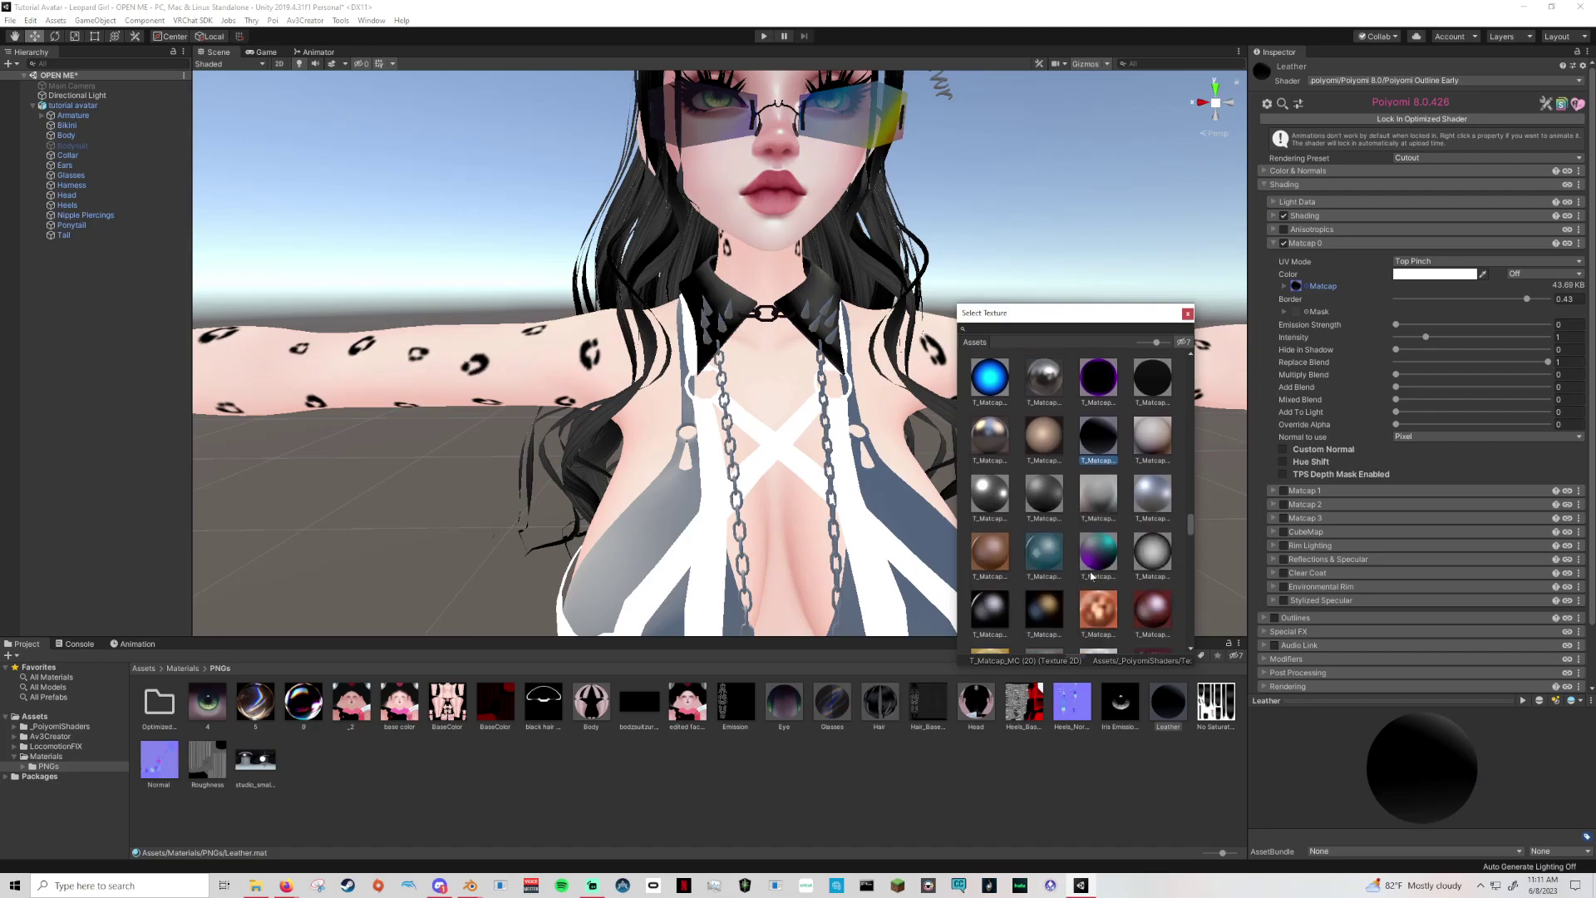
Assign the soft black T_Matcap_MC (25) texture to the Leather material's Matcap 0 and close the texture picker.
click(993, 606)
scroll(1138, 544, down, 8)
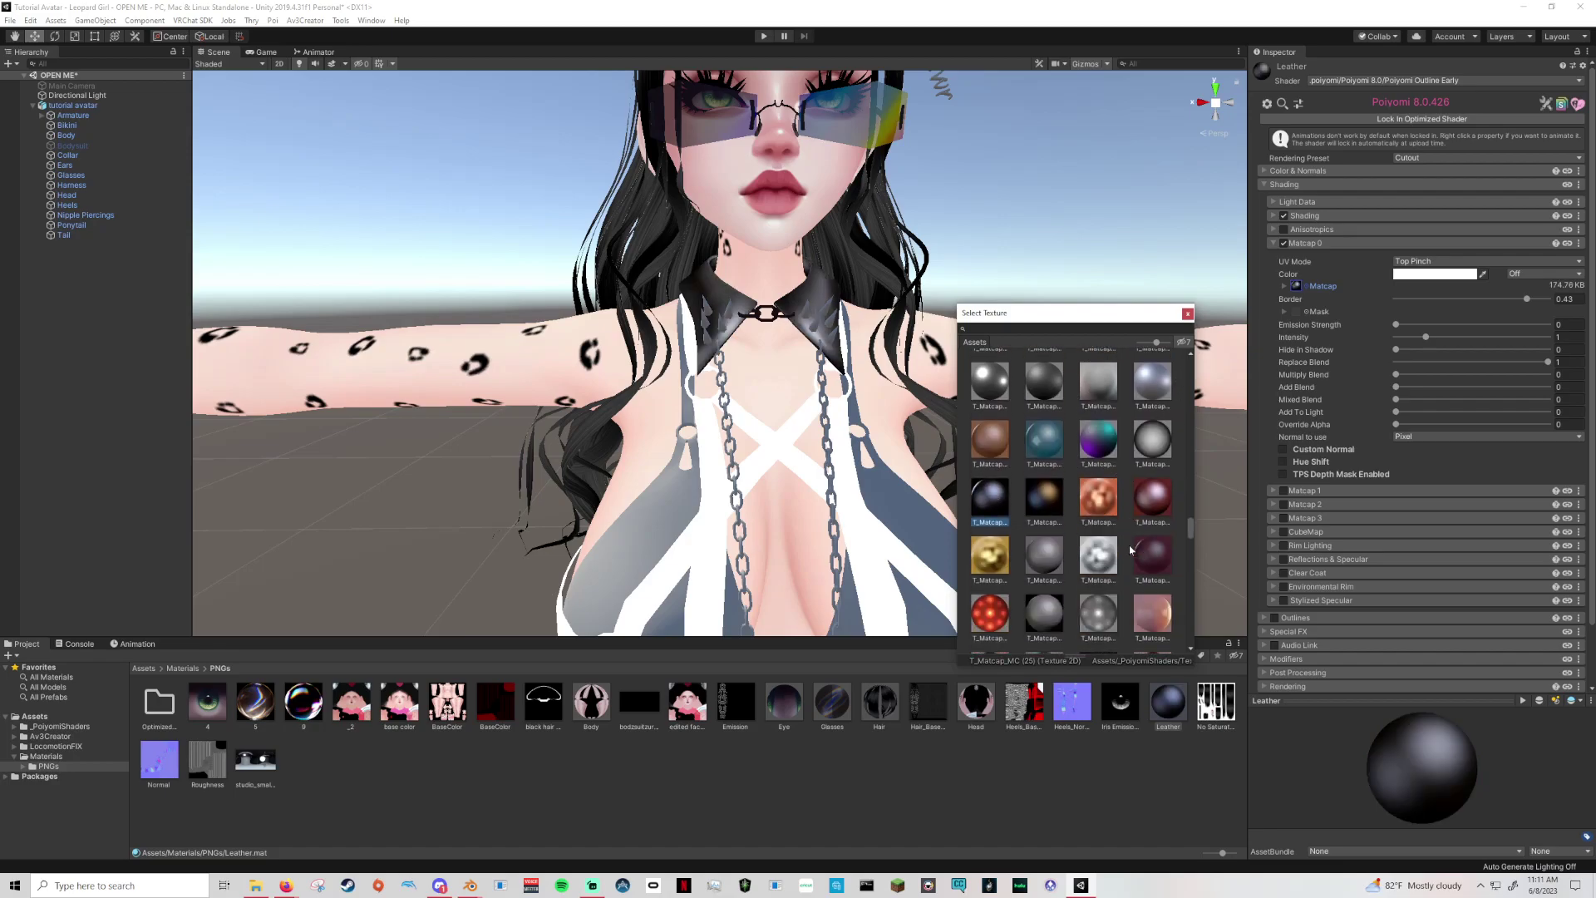
scroll(1152, 521, up, 5)
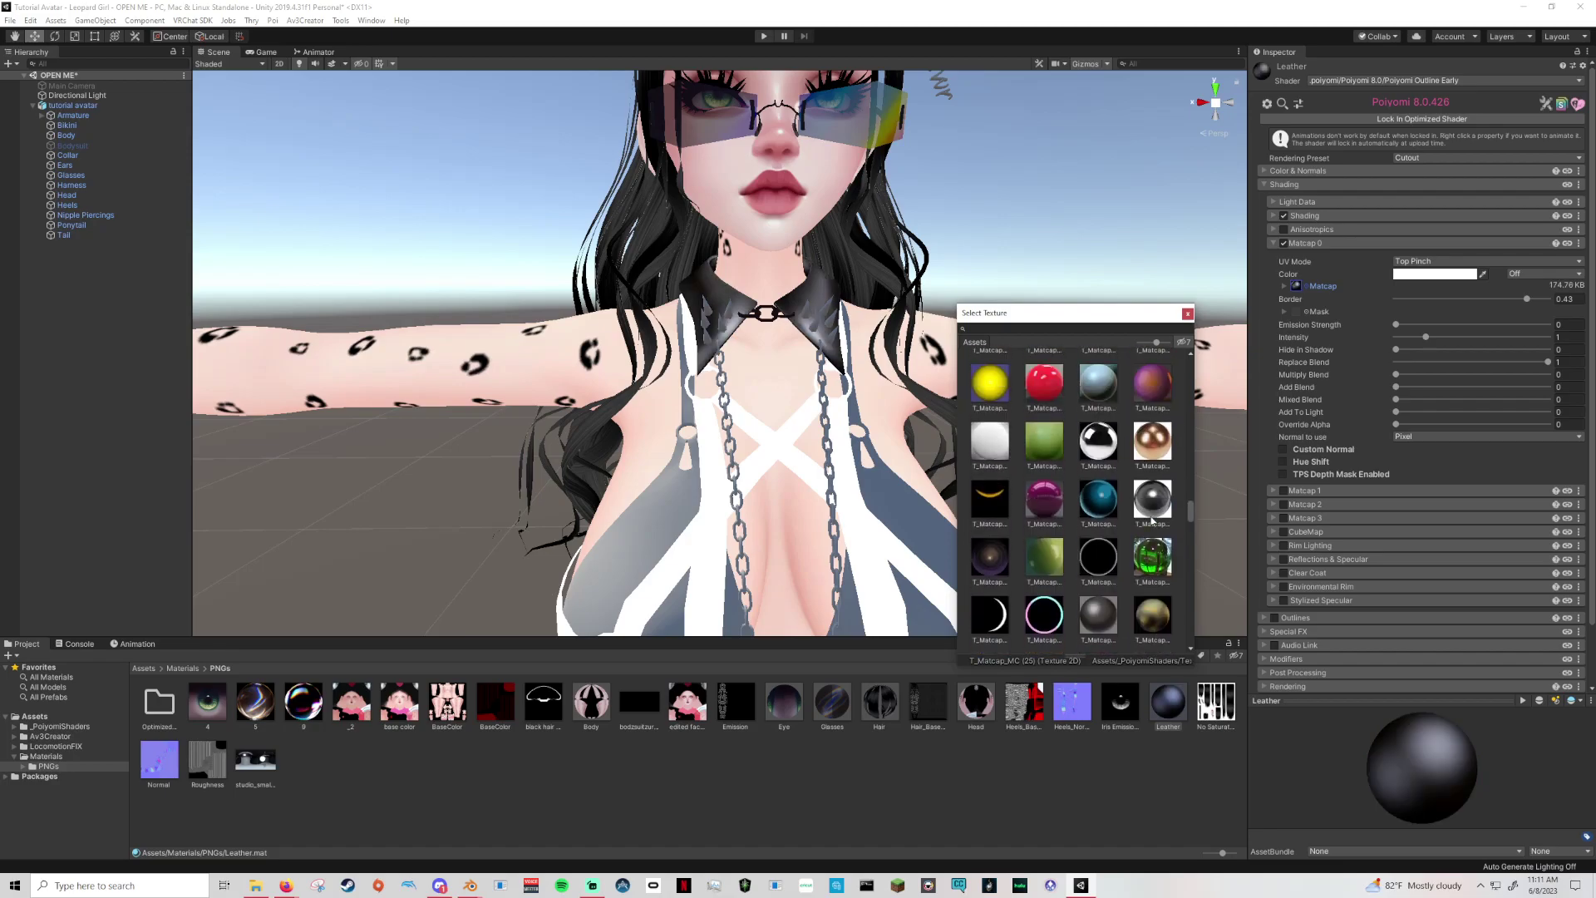
click(1404, 330)
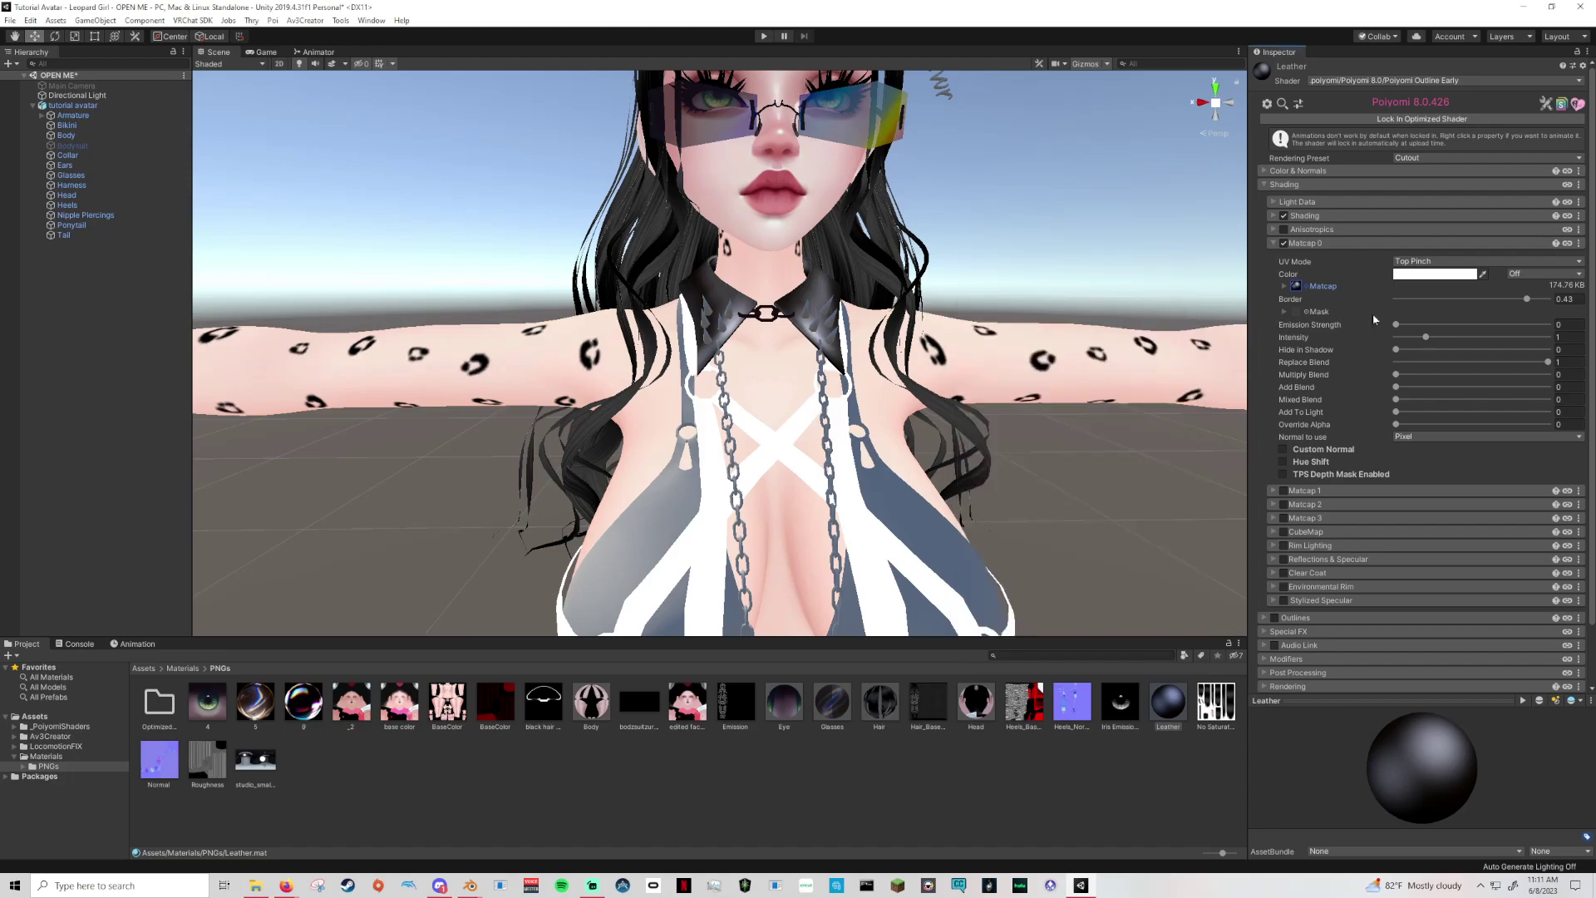
drag(1425, 337, 1424, 342)
Disable the Directional Light object and view the avatar's upper body under the darker lighting.
click(67, 95)
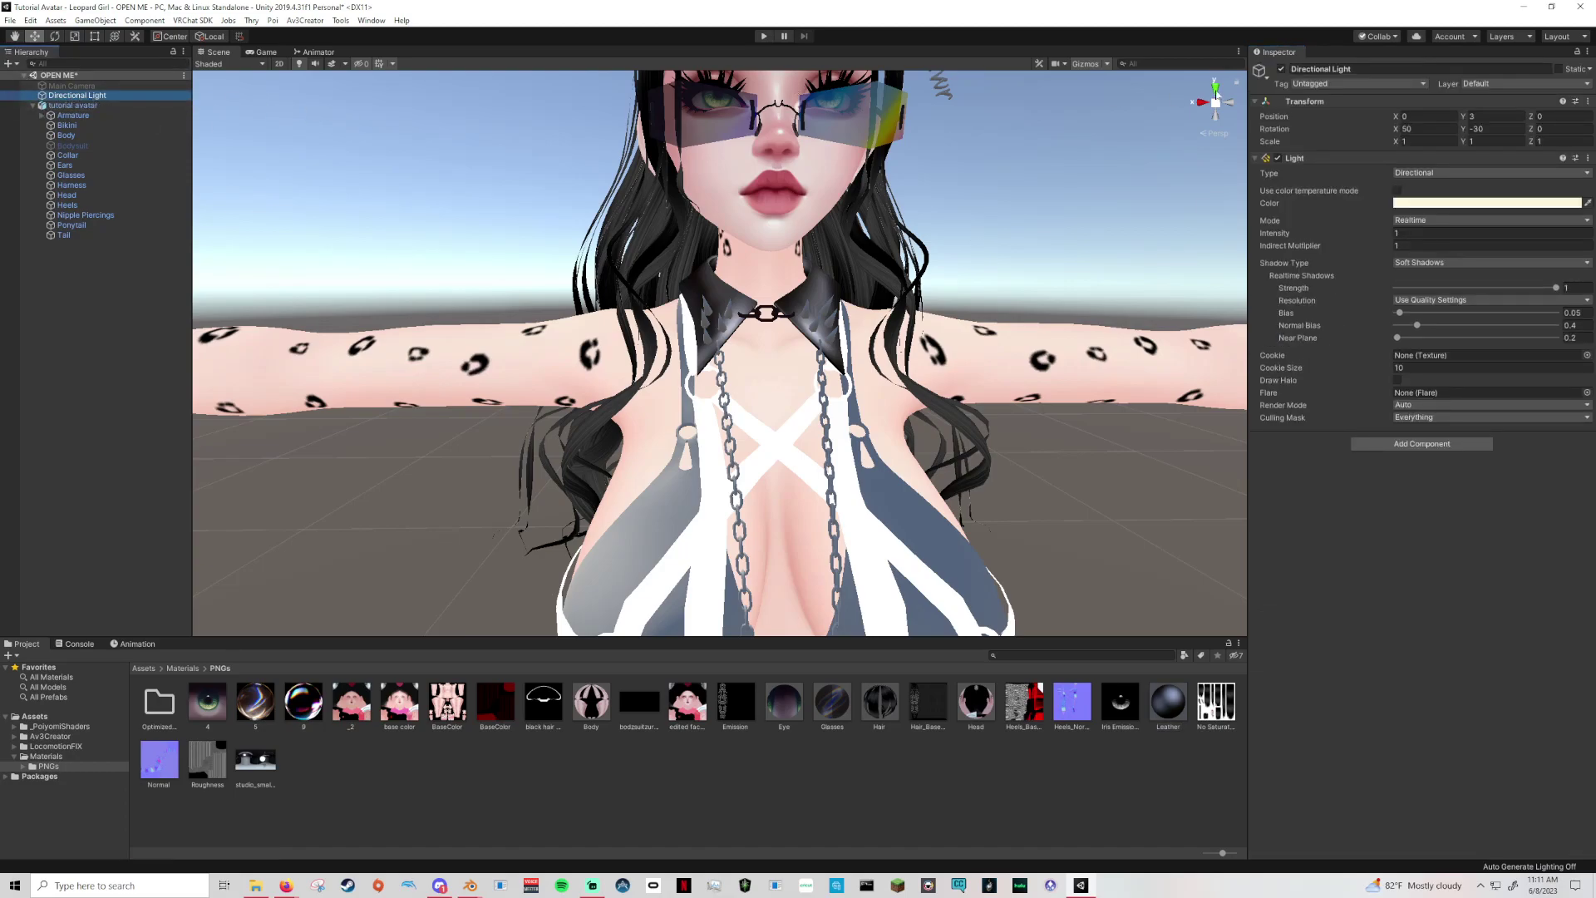
click(1281, 69)
right_drag(932, 272, 981, 290)
middle_drag(981, 290, 962, 287)
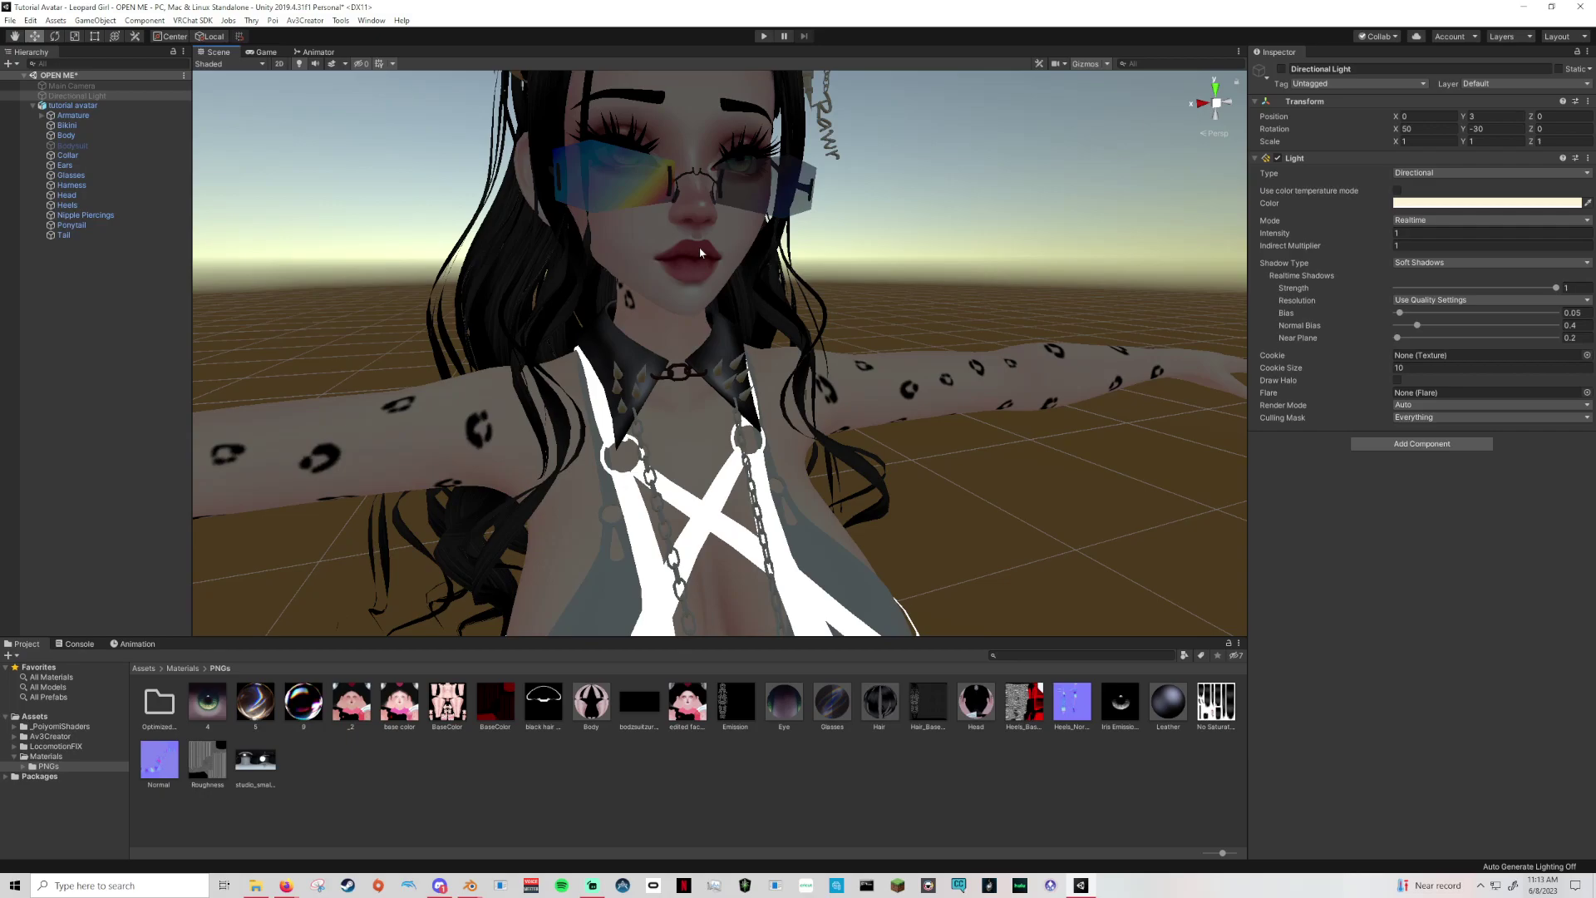
middle_drag(794, 213, 918, 252)
Set the Matcap 0 emission strength on the Glasses material to about 0.49.
click(929, 238)
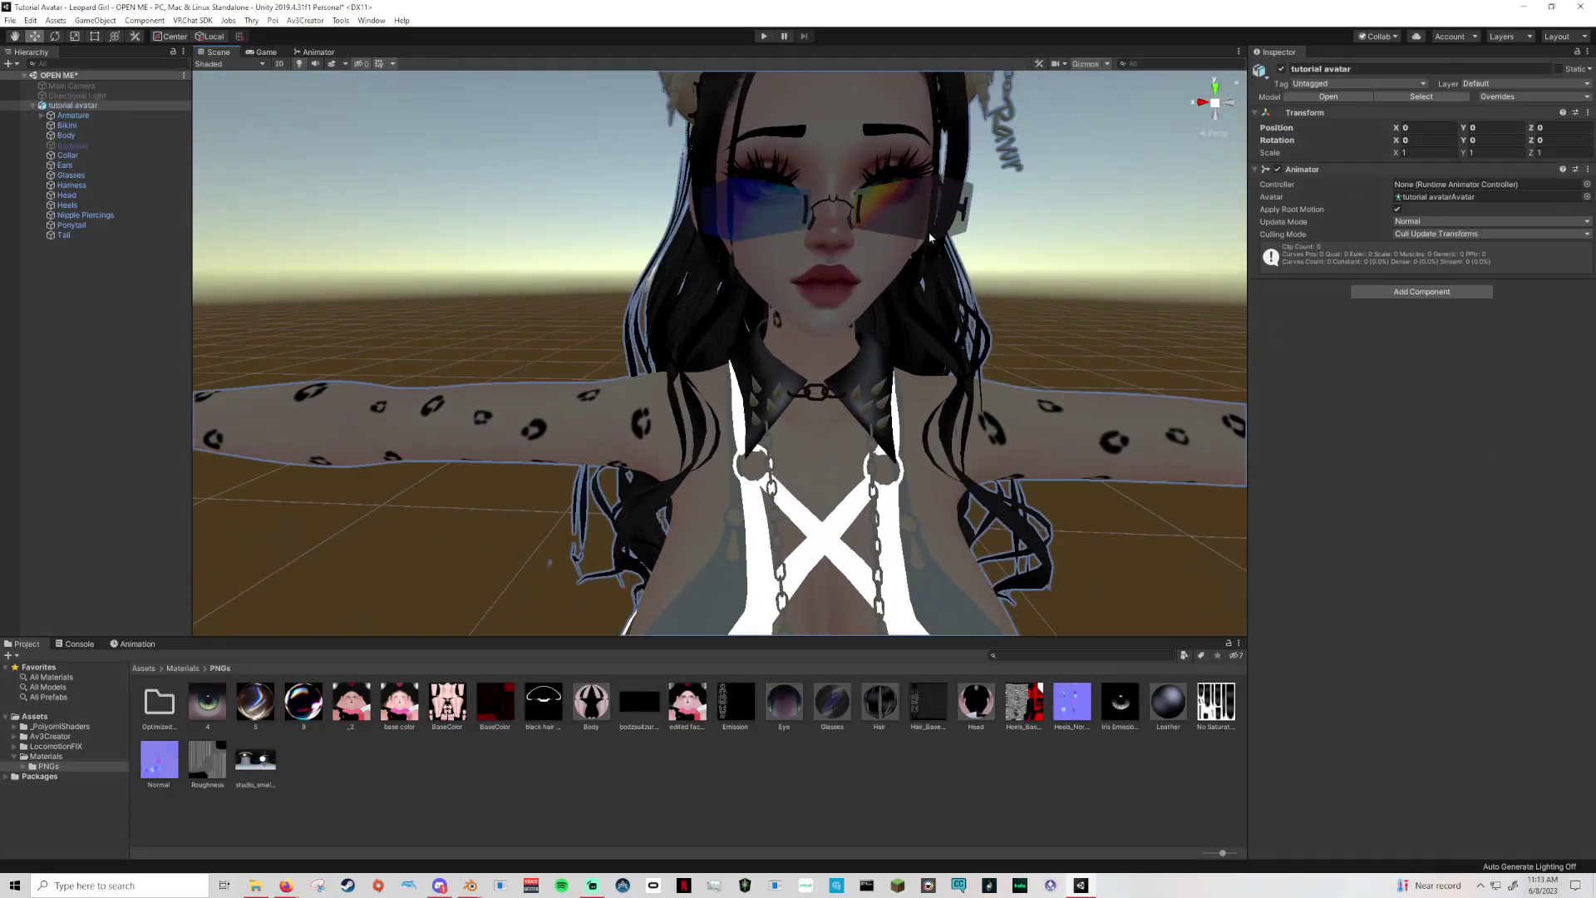
click(929, 239)
scroll(1306, 670, down, 10)
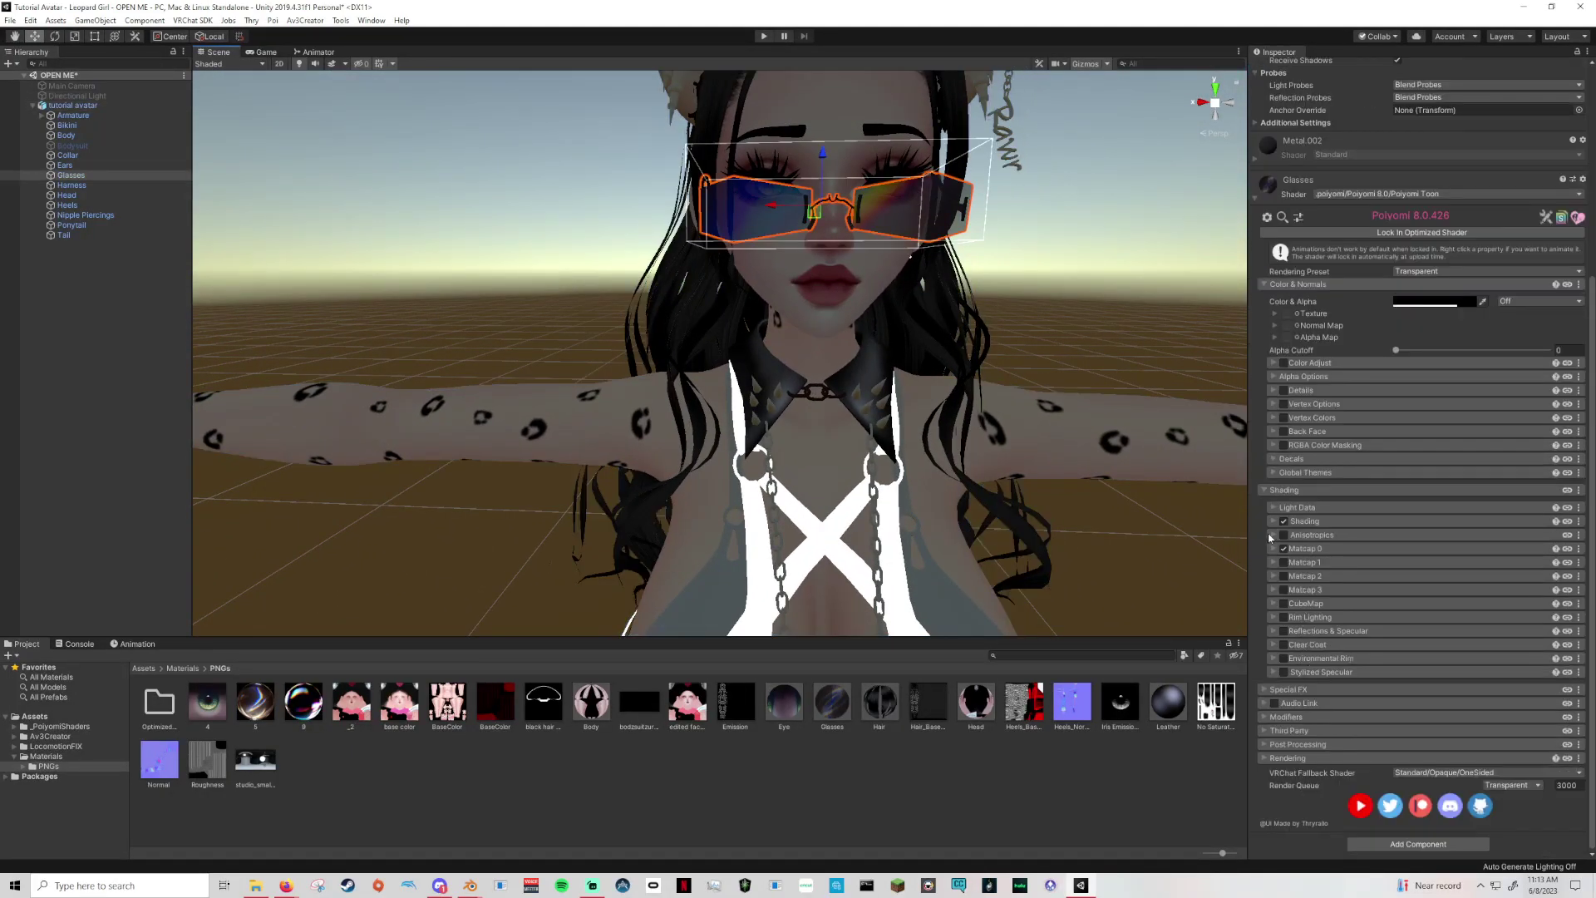
click(1313, 549)
click(1403, 630)
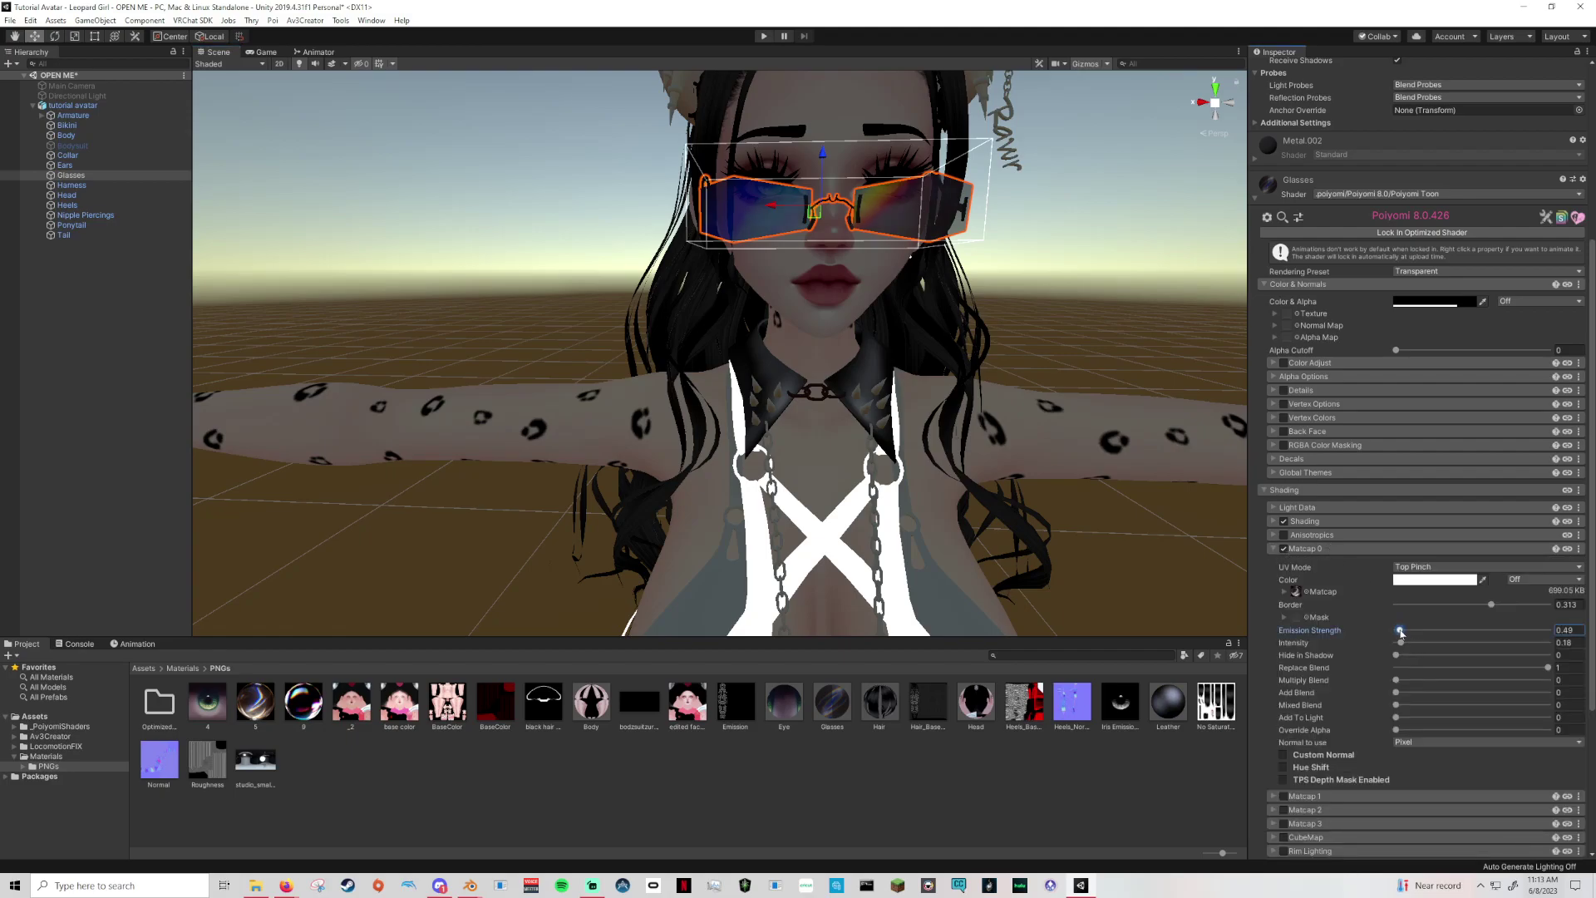
Set the Matcap 0 emission strength to 0.57 and intensity to 0.59 on the collar's Leather material.
click(1147, 606)
alt+drag(1147, 606, 872, 495)
click(781, 392)
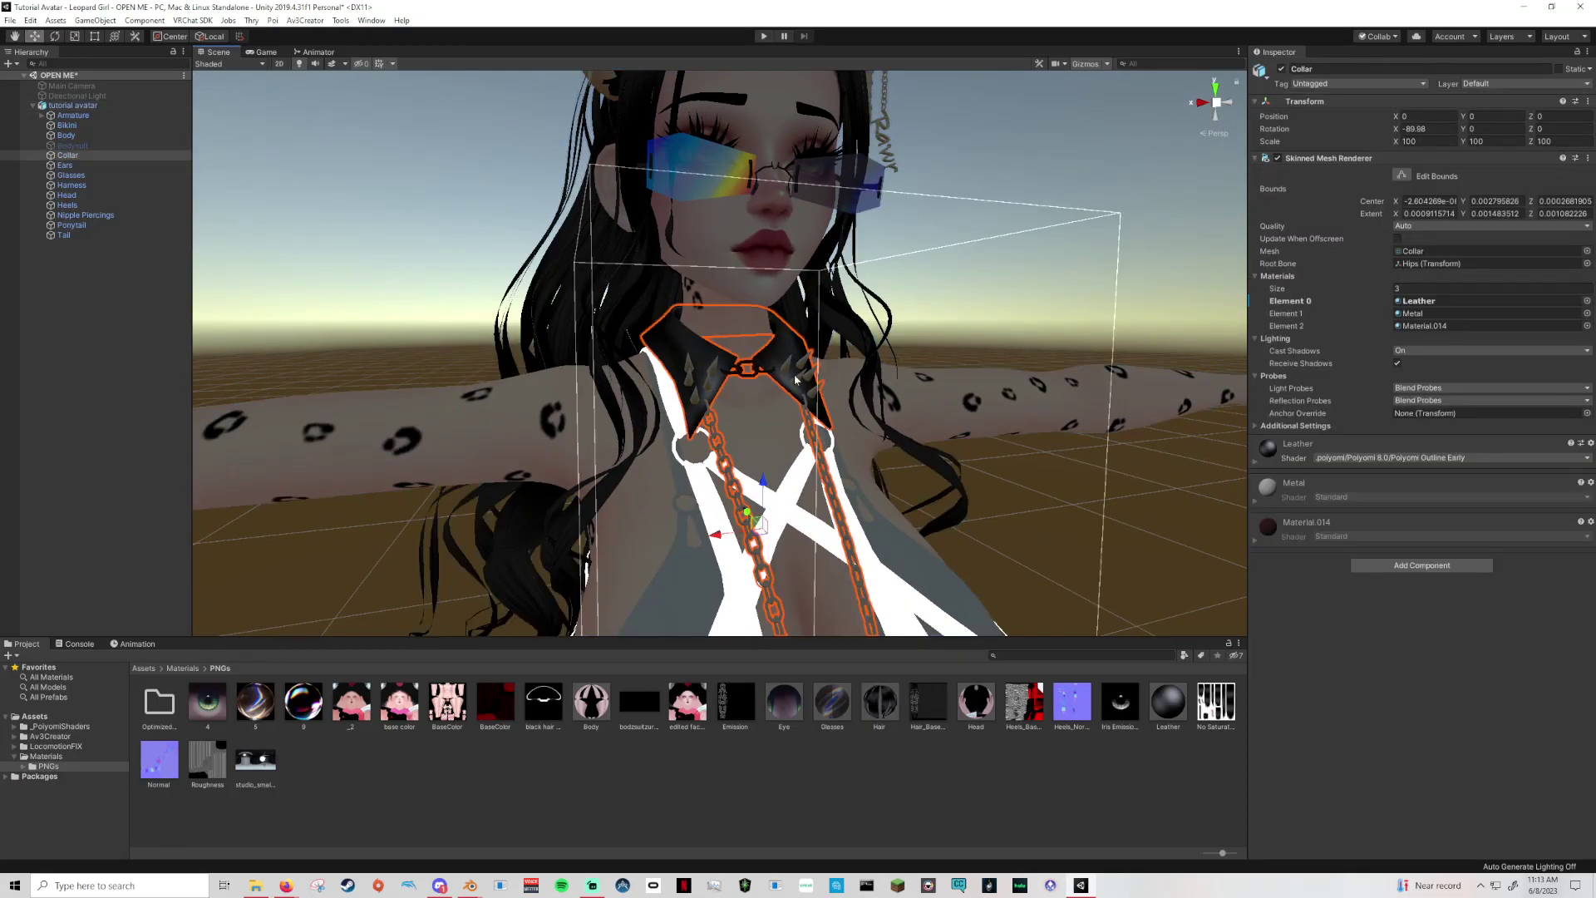
click(1264, 464)
scroll(1322, 620, down, 5)
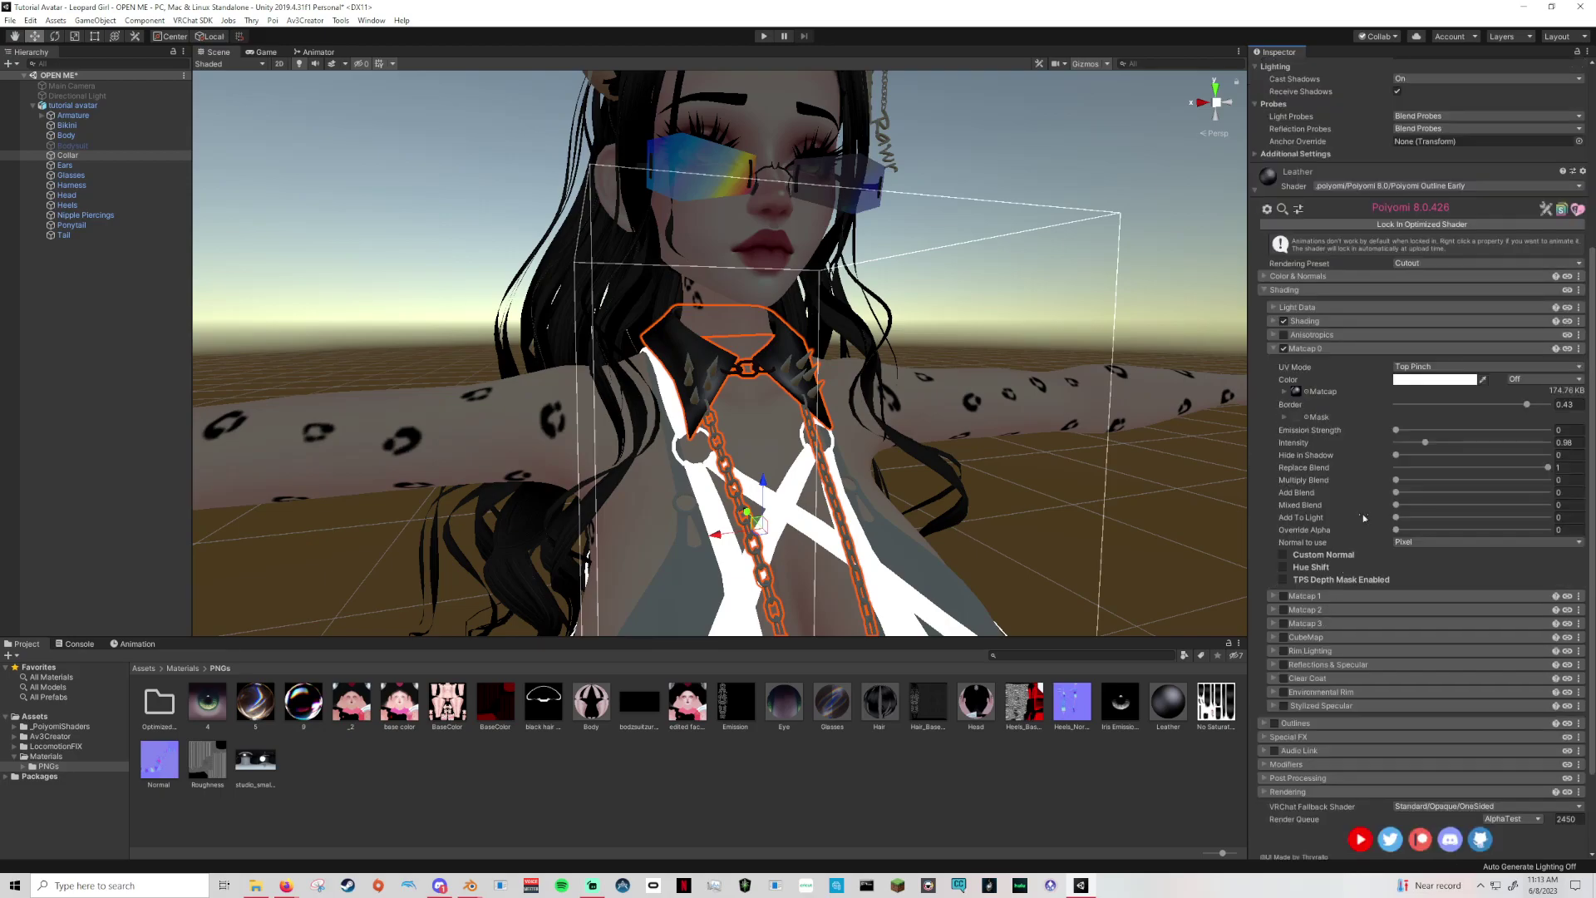
drag(1395, 429, 1547, 430)
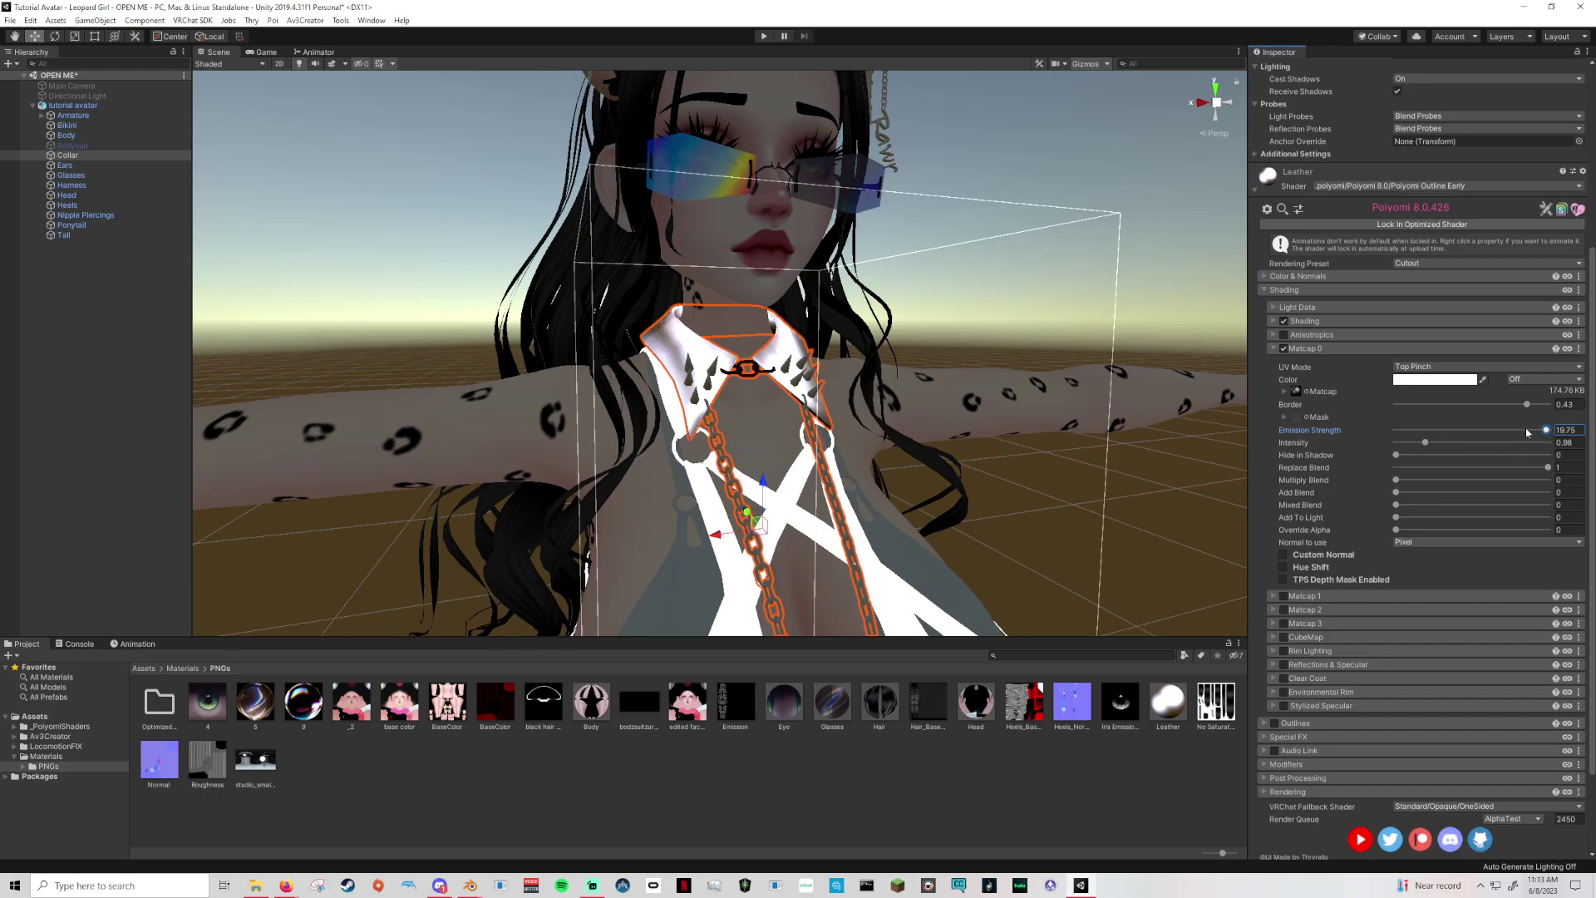
drag(1418, 432, 1401, 431)
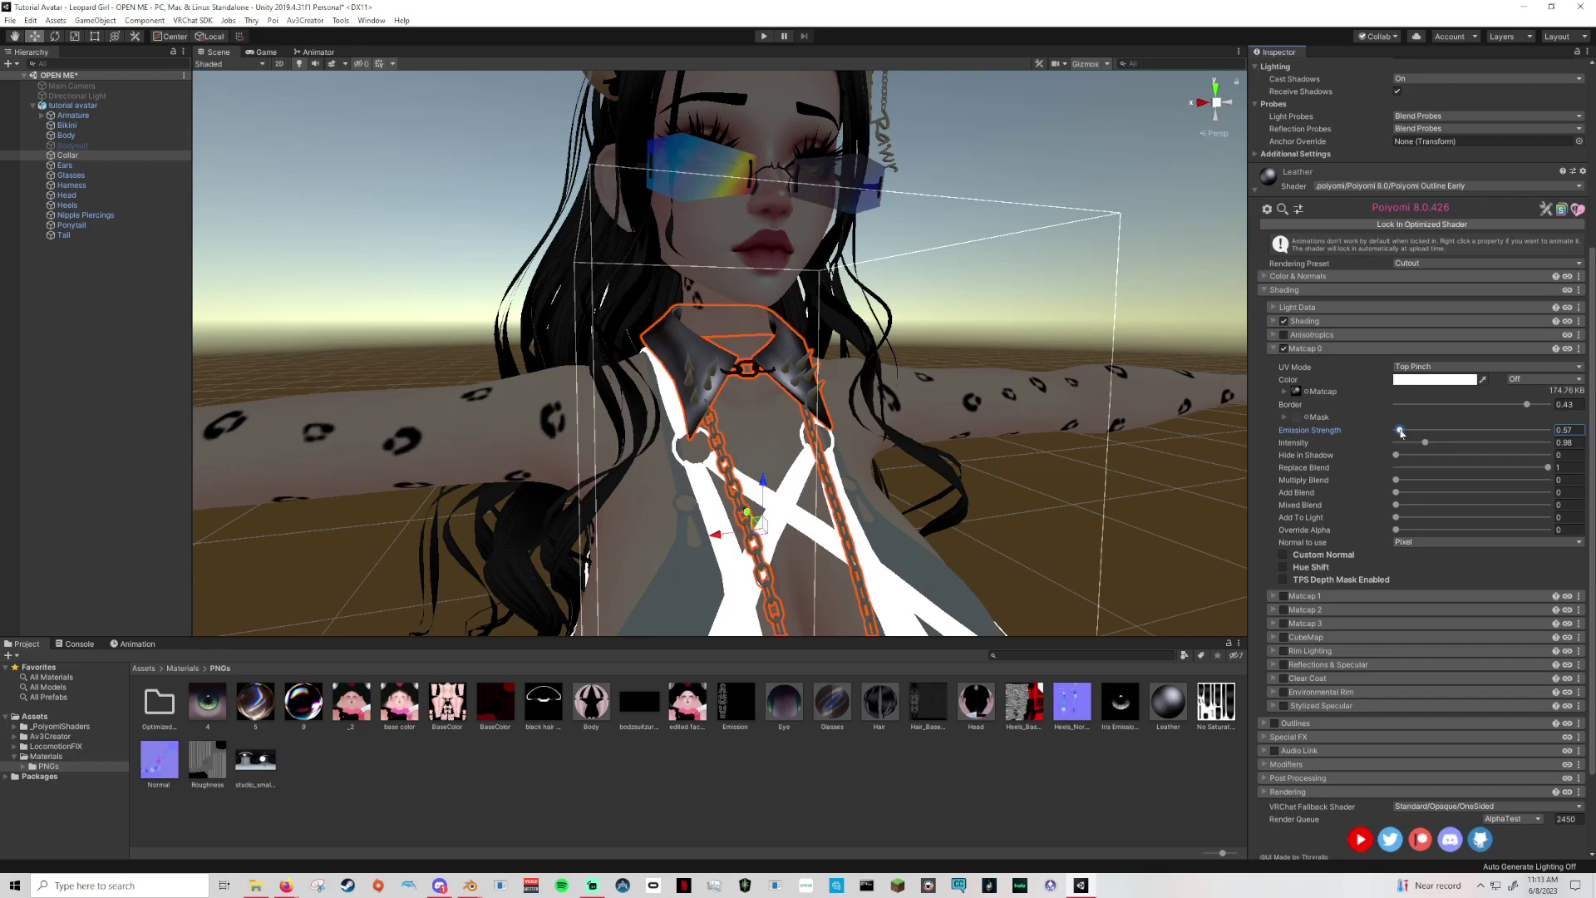
mouse_move(1425, 442)
mouse_down()
mouse_move(1561, 436)
mouse_move(1377, 443)
mouse_move(1413, 443)
mouse_up()
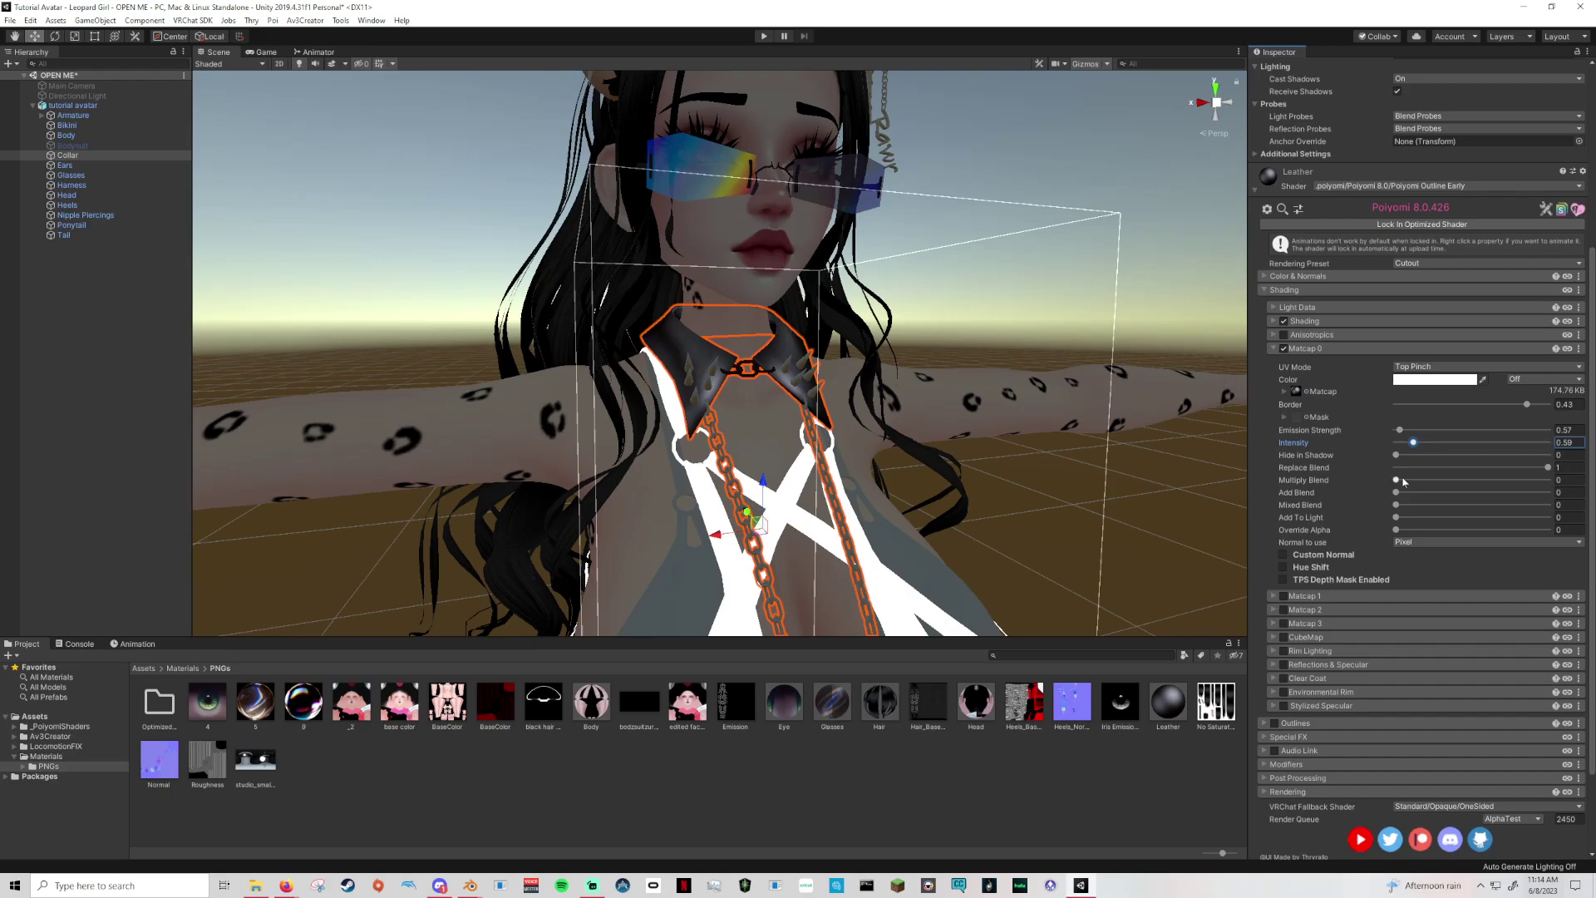
Try the T_Matcap_MC (20) texture on the Leather material's Matcap 0 with an emission strength of 0.41.
click(1305, 394)
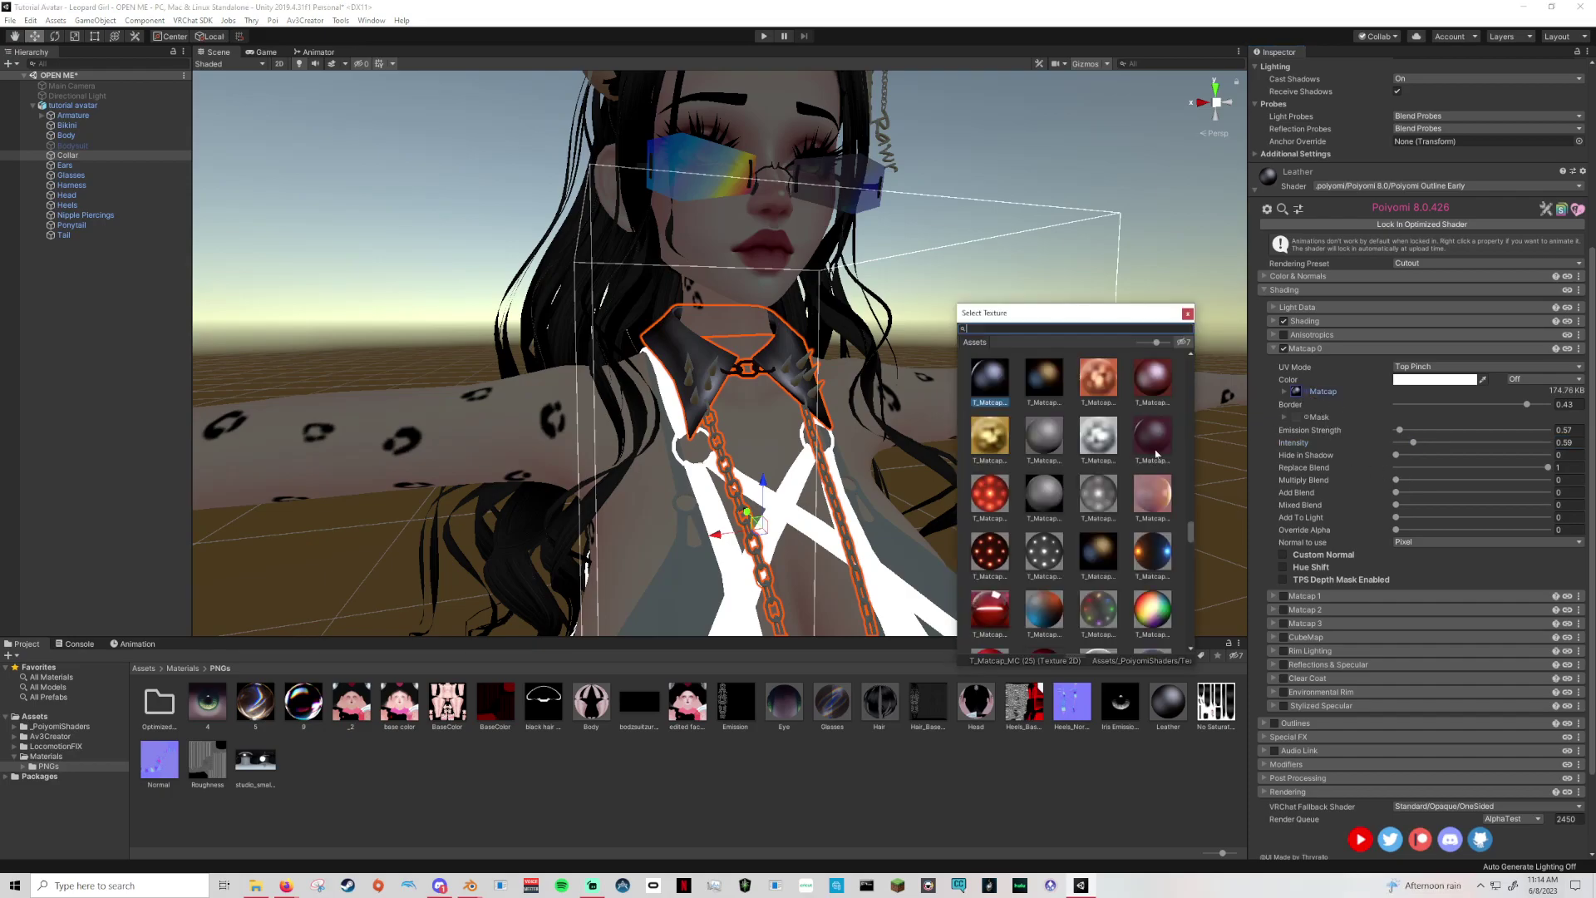
scroll(1121, 564, up, 3)
click(1095, 432)
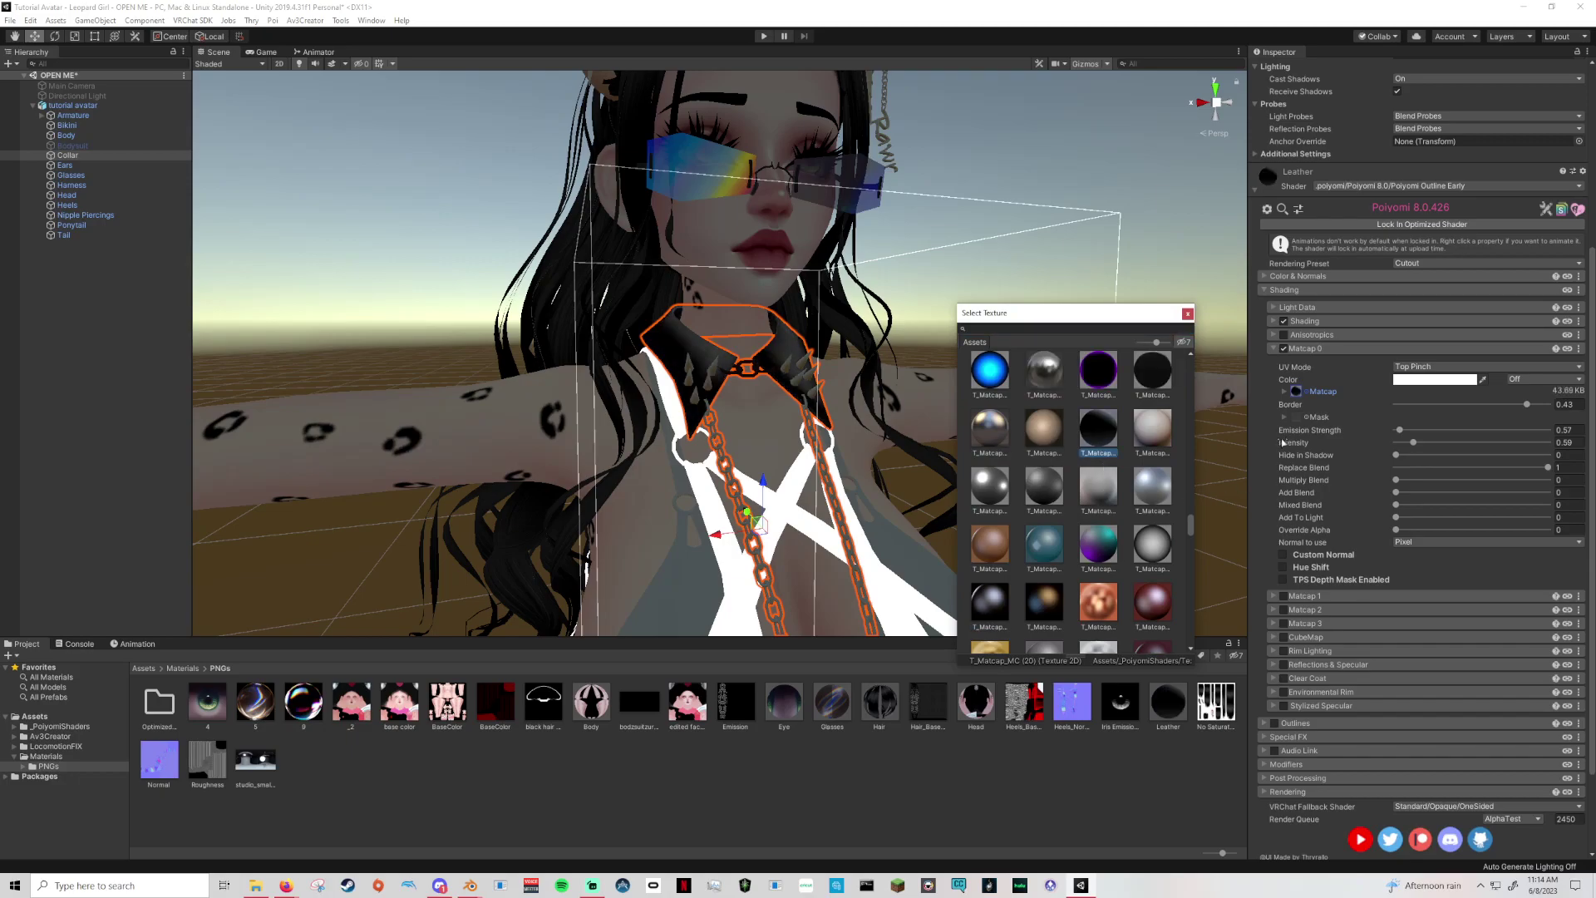
click(1187, 313)
mouse_move(1401, 429)
mouse_down()
mouse_move(1418, 430)
mouse_move(1402, 428)
mouse_up()
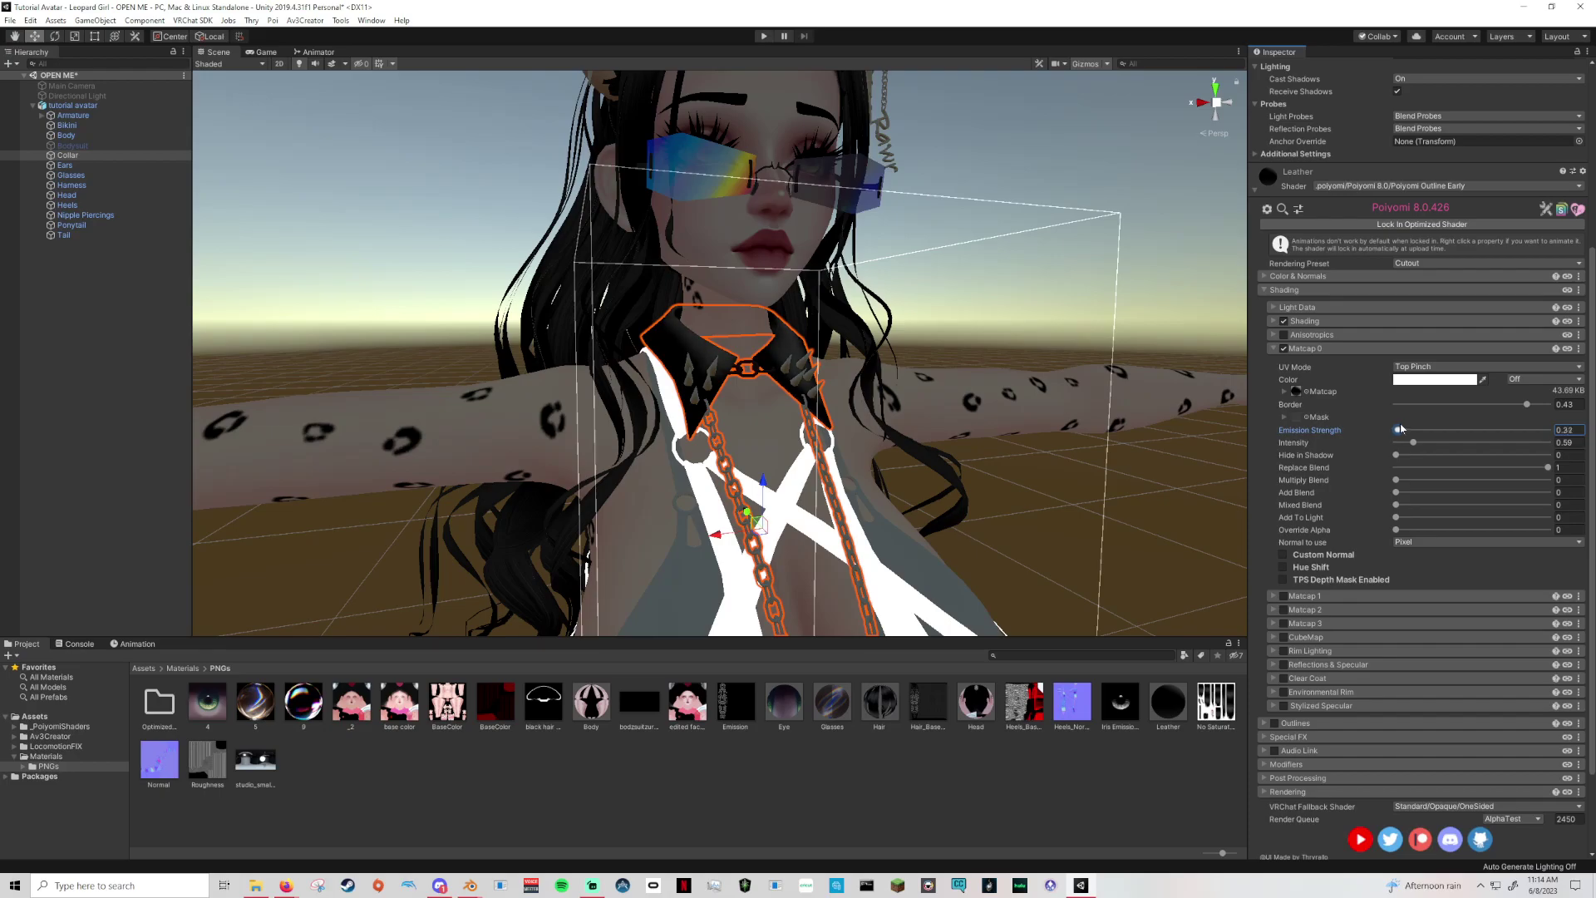
Re-enable the Directional Light and set the Leather material's Matcap 0 intensity to 0.88.
click(87, 97)
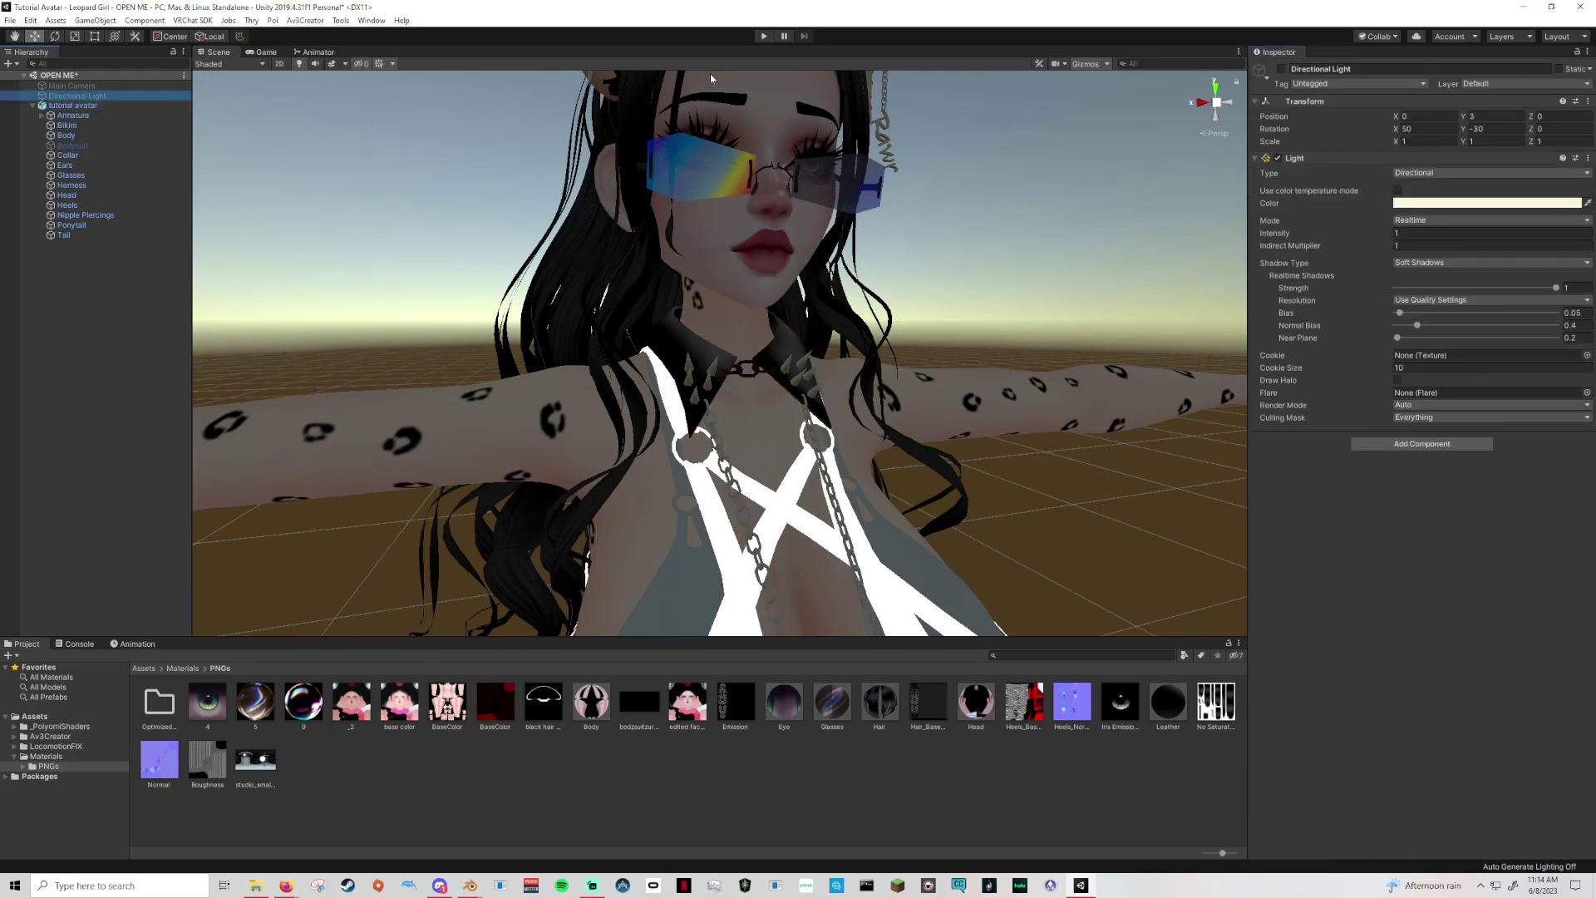
click(1281, 69)
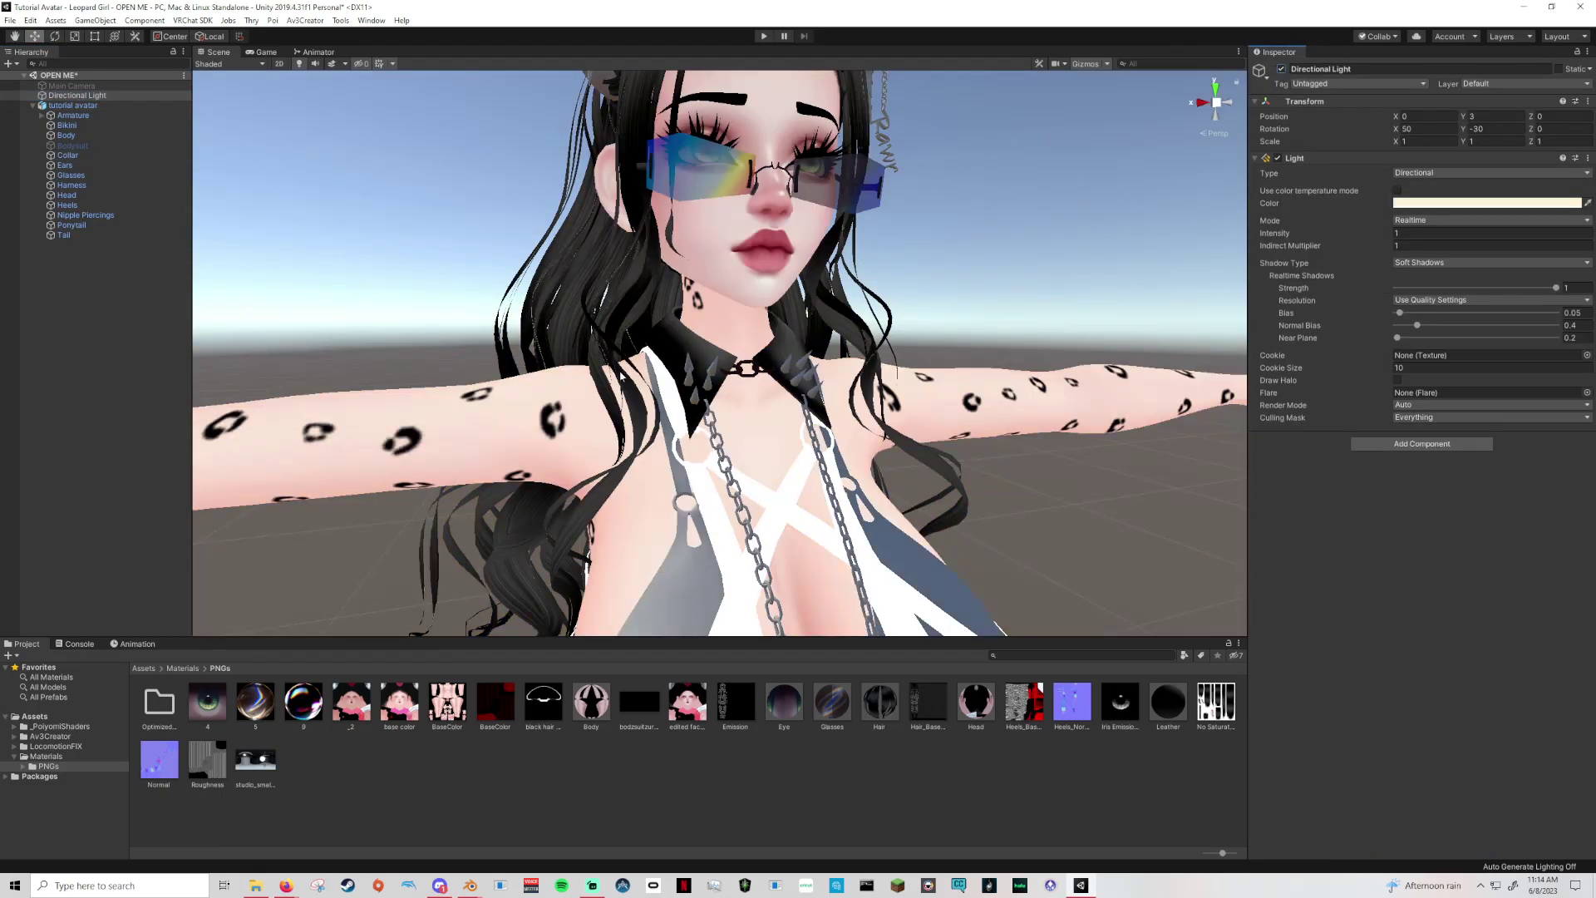
click(1168, 702)
mouse_move(1413, 337)
mouse_down()
mouse_move(1456, 339)
mouse_move(1424, 344)
mouse_up()
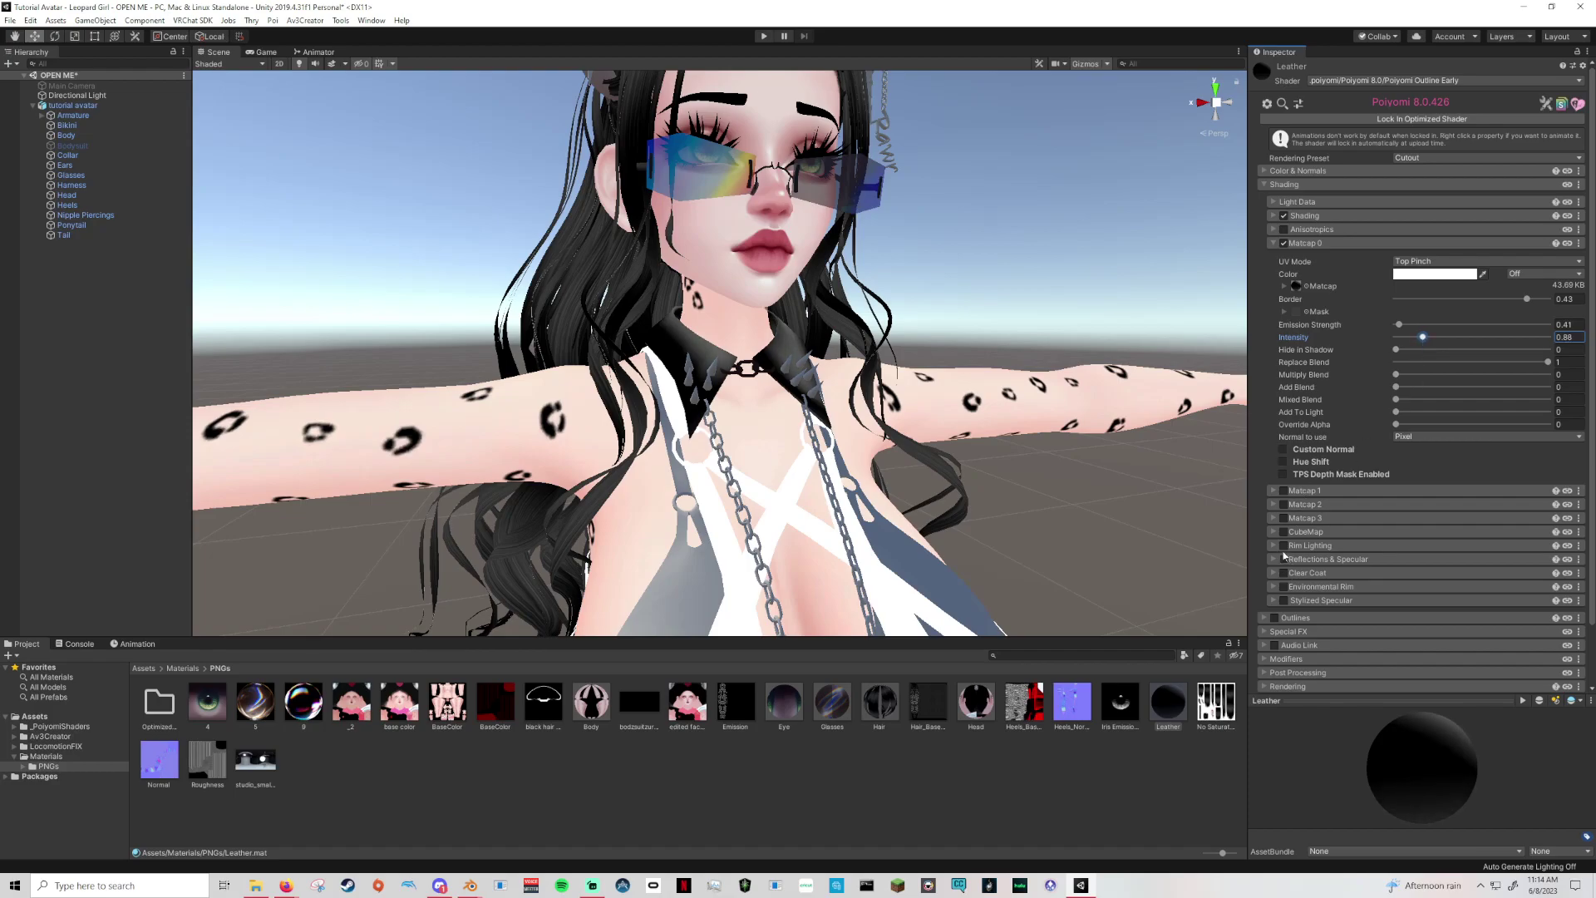
Enable Rim Lighting on the Leather material and invert it.
click(1283, 546)
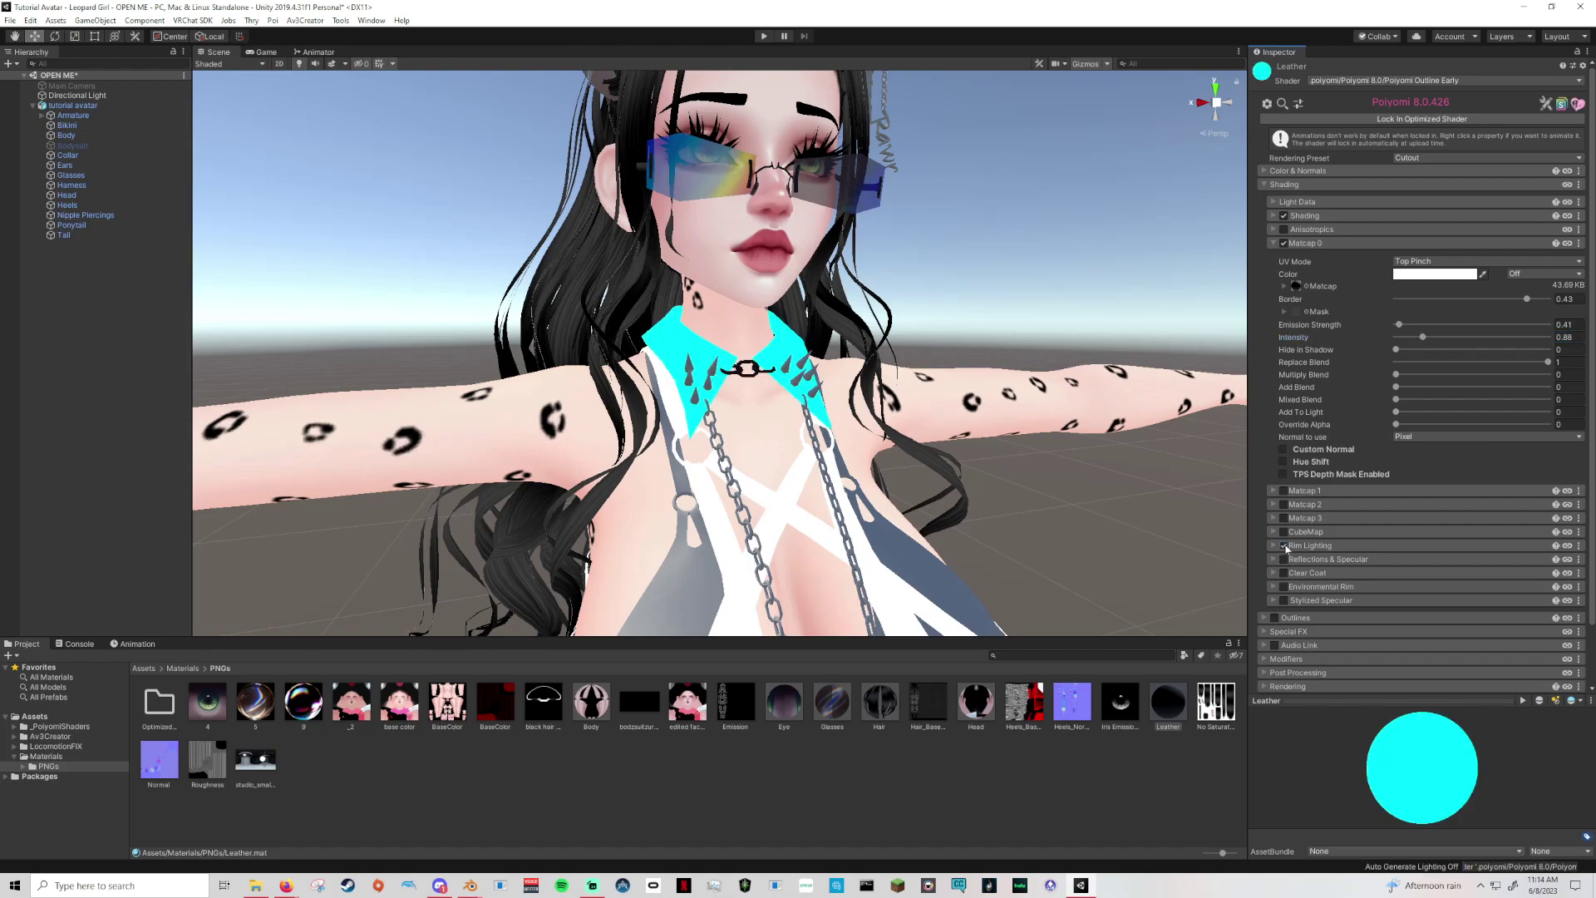
click(1272, 547)
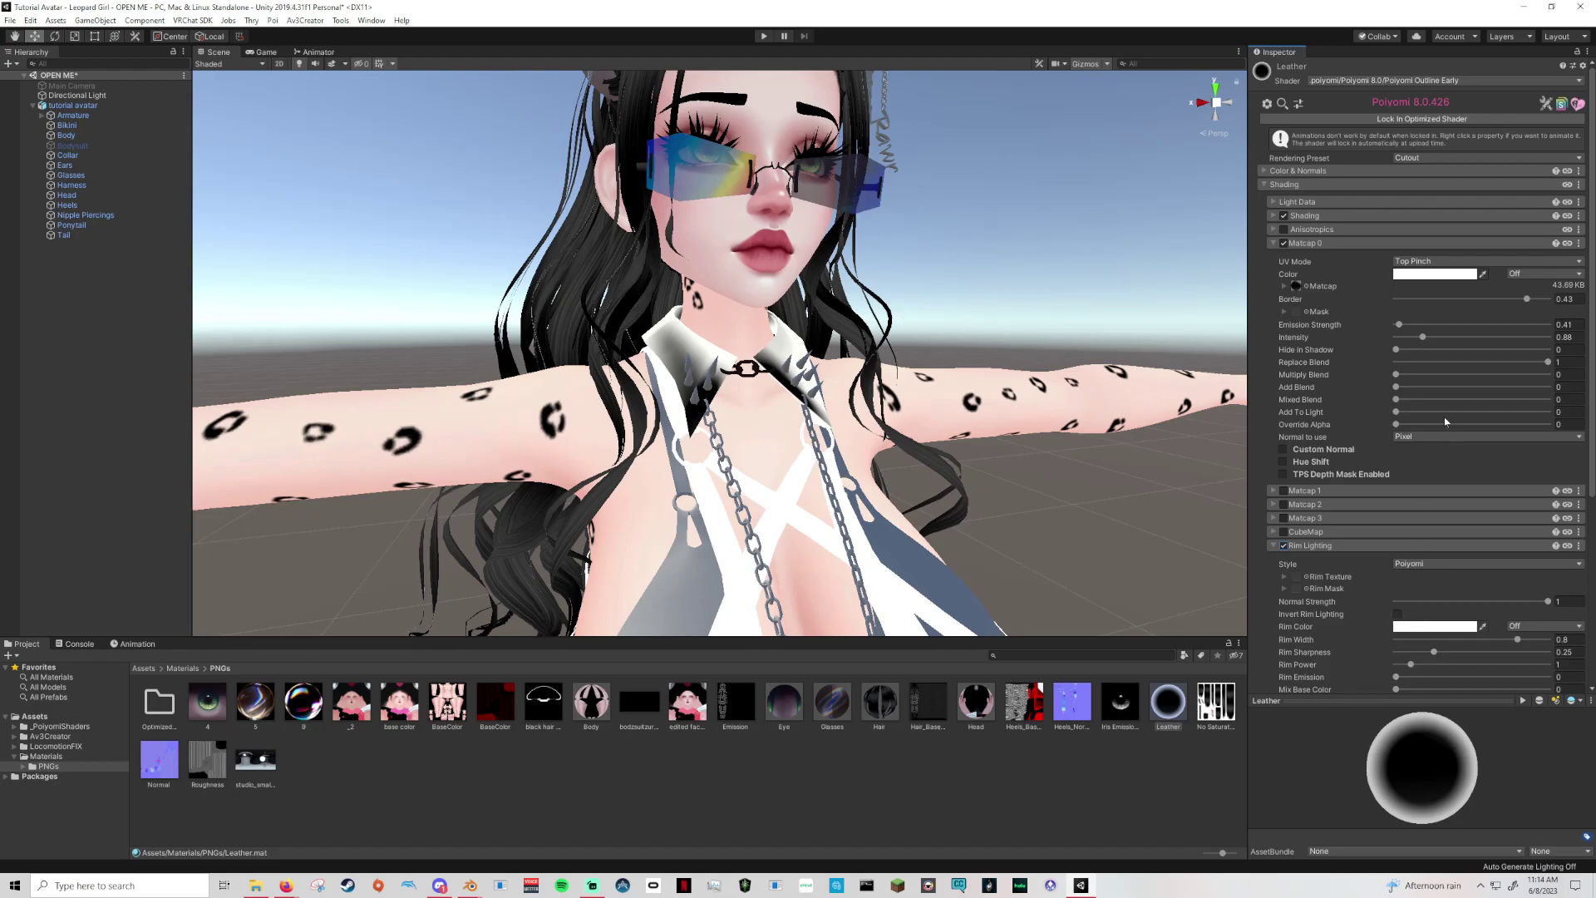
scroll(1330, 513, down, 5)
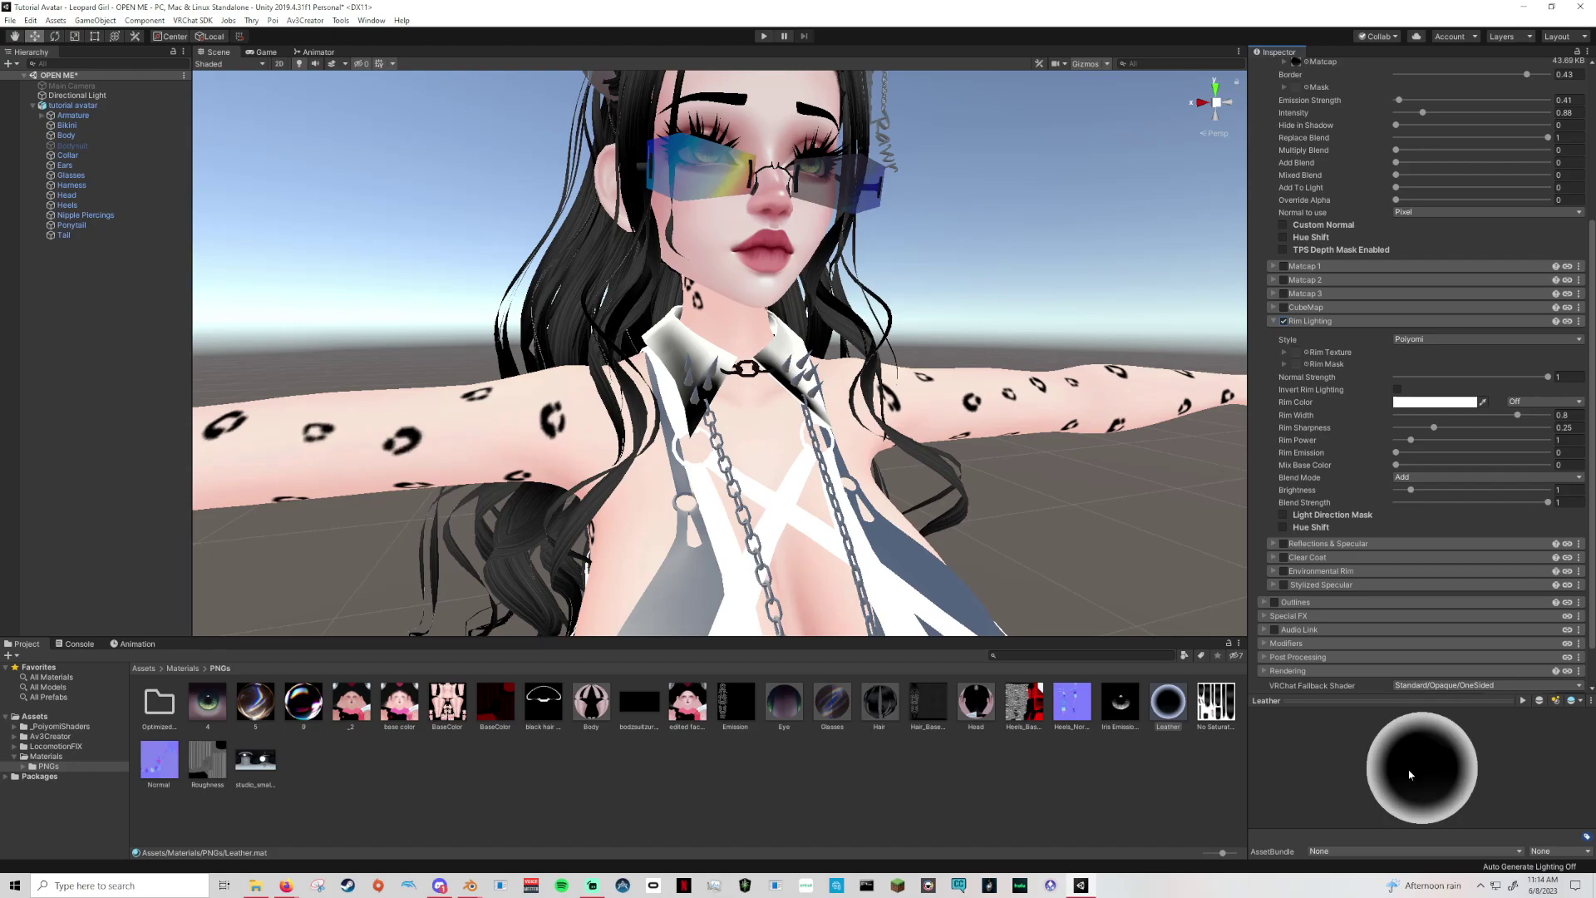
click(1398, 390)
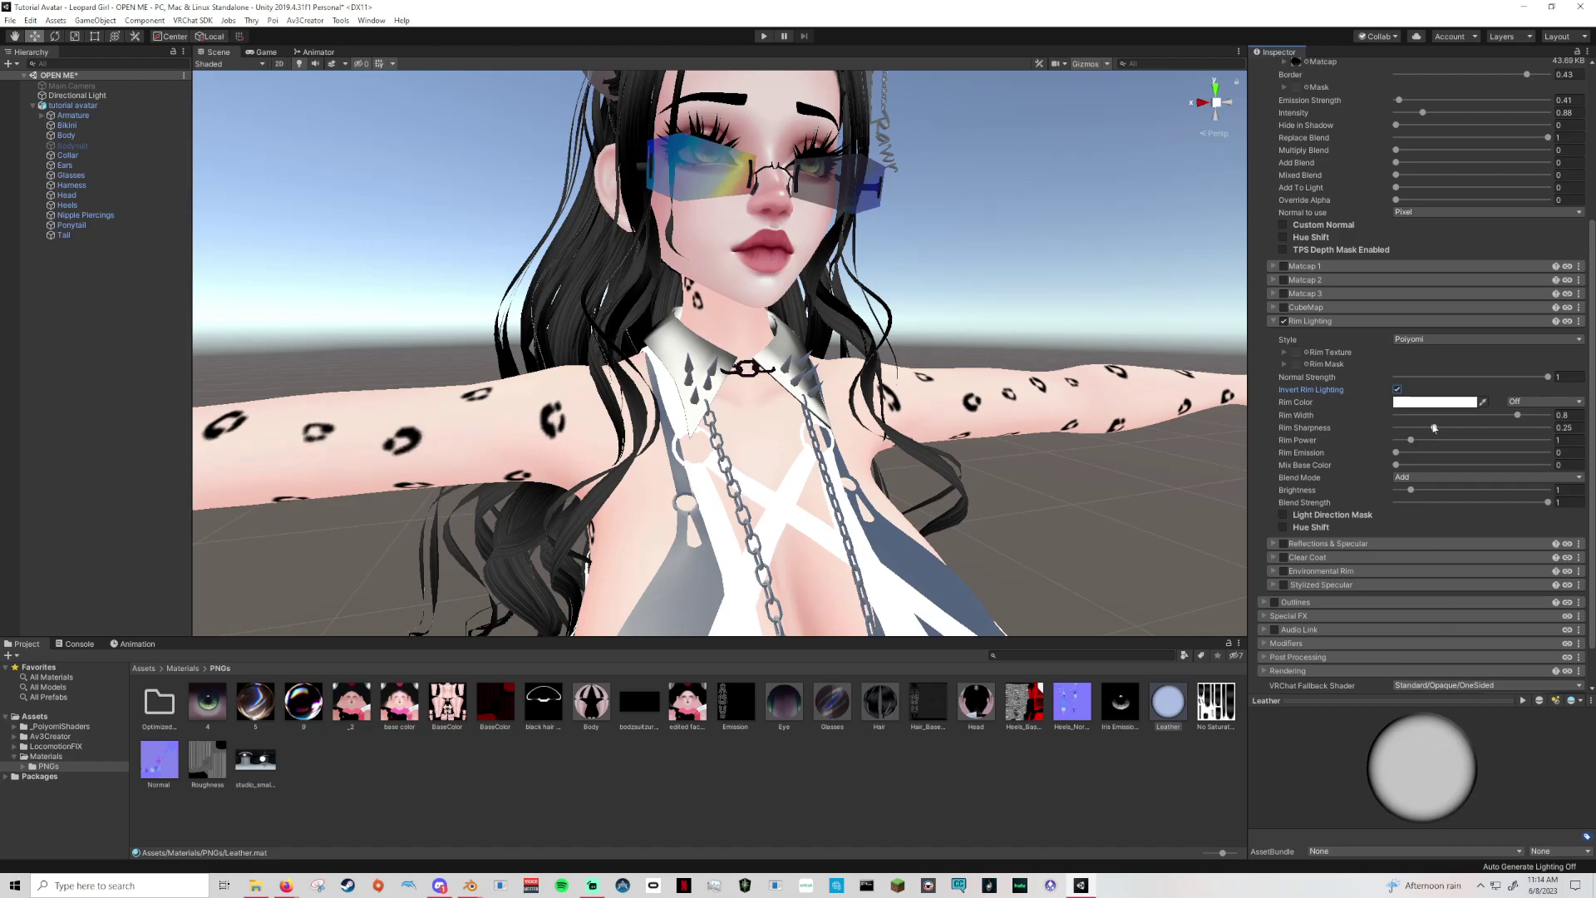
Set the Leather rim lighting to width 0.067, sharpness 0, power 1.08 and mix base color 0.431.
drag(1515, 417, 1405, 416)
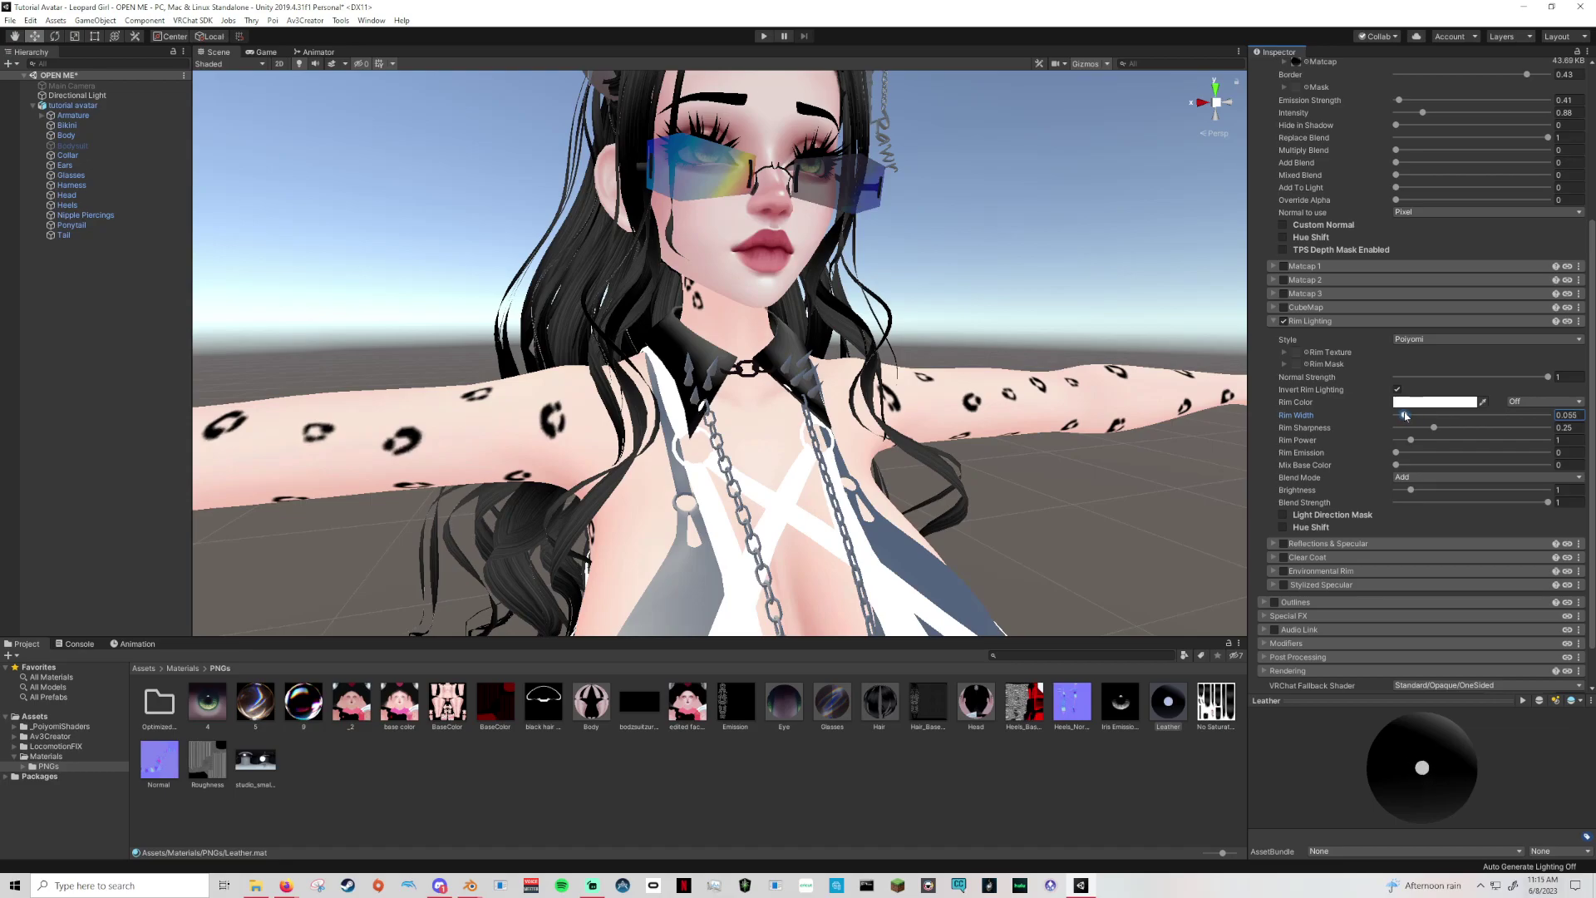
drag(1434, 428, 1373, 457)
drag(1397, 466, 1461, 466)
drag(1405, 415, 1408, 419)
Examine the rim-lit leather collar on the avatar from several angles and distances.
alt+drag(996, 449, 1023, 481)
scroll(1036, 470, down, 5)
scroll(1023, 481, up, 6)
middle_drag(1023, 488, 1063, 504)
alt+drag(1063, 504, 1054, 503)
middle_drag(1054, 503, 1055, 508)
alt+drag(1055, 508, 964, 384)
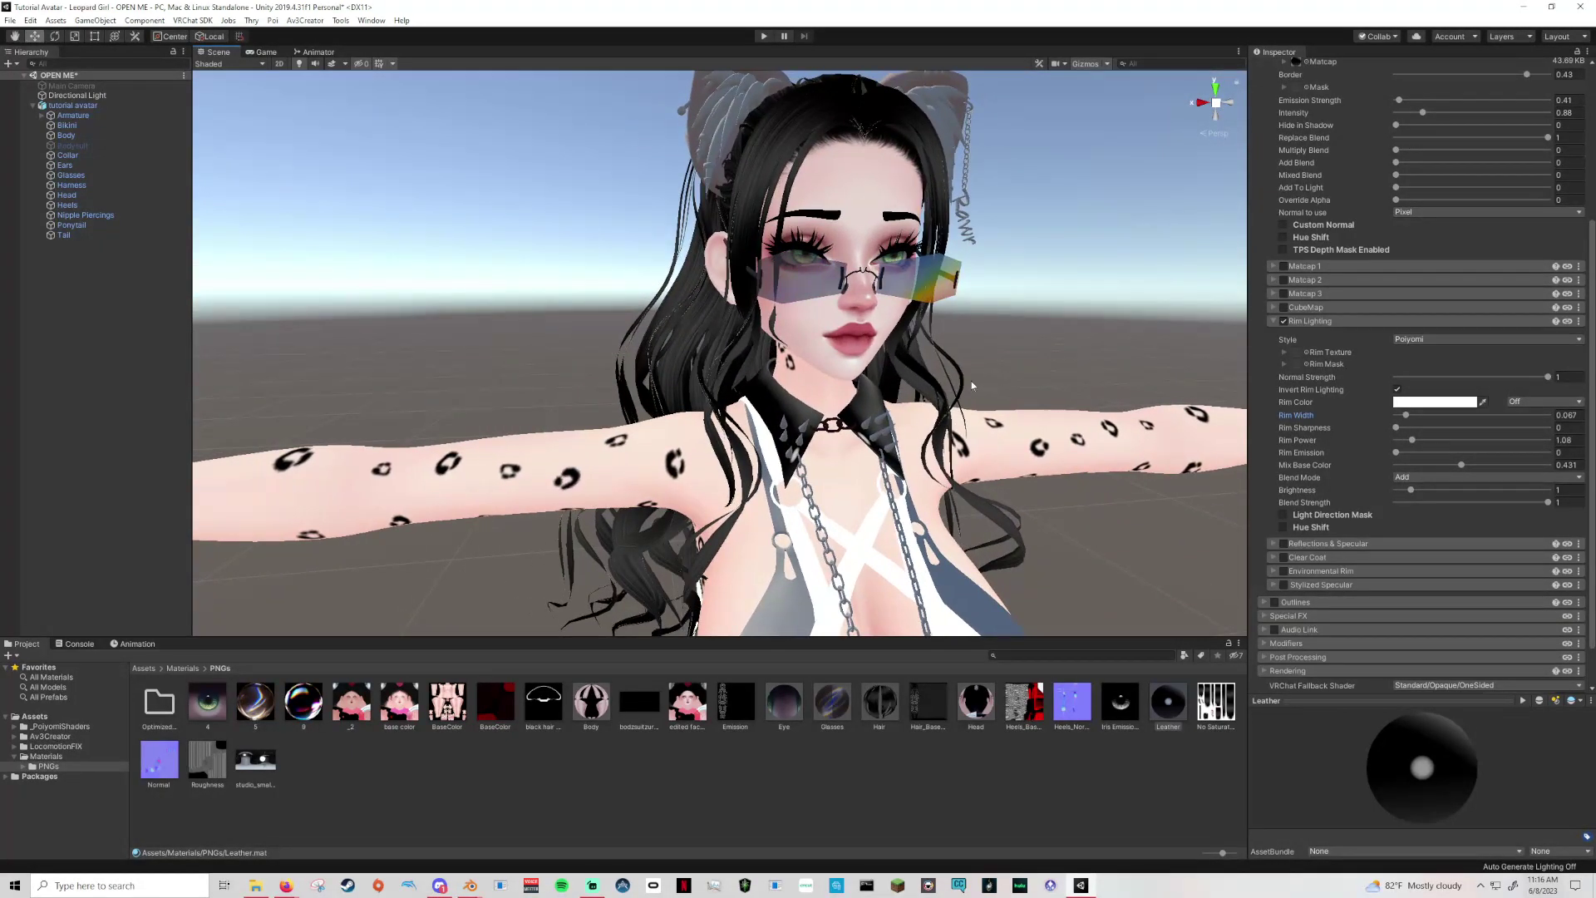
Disable the Directional Light and view the leather collar up close in the dark.
click(83, 96)
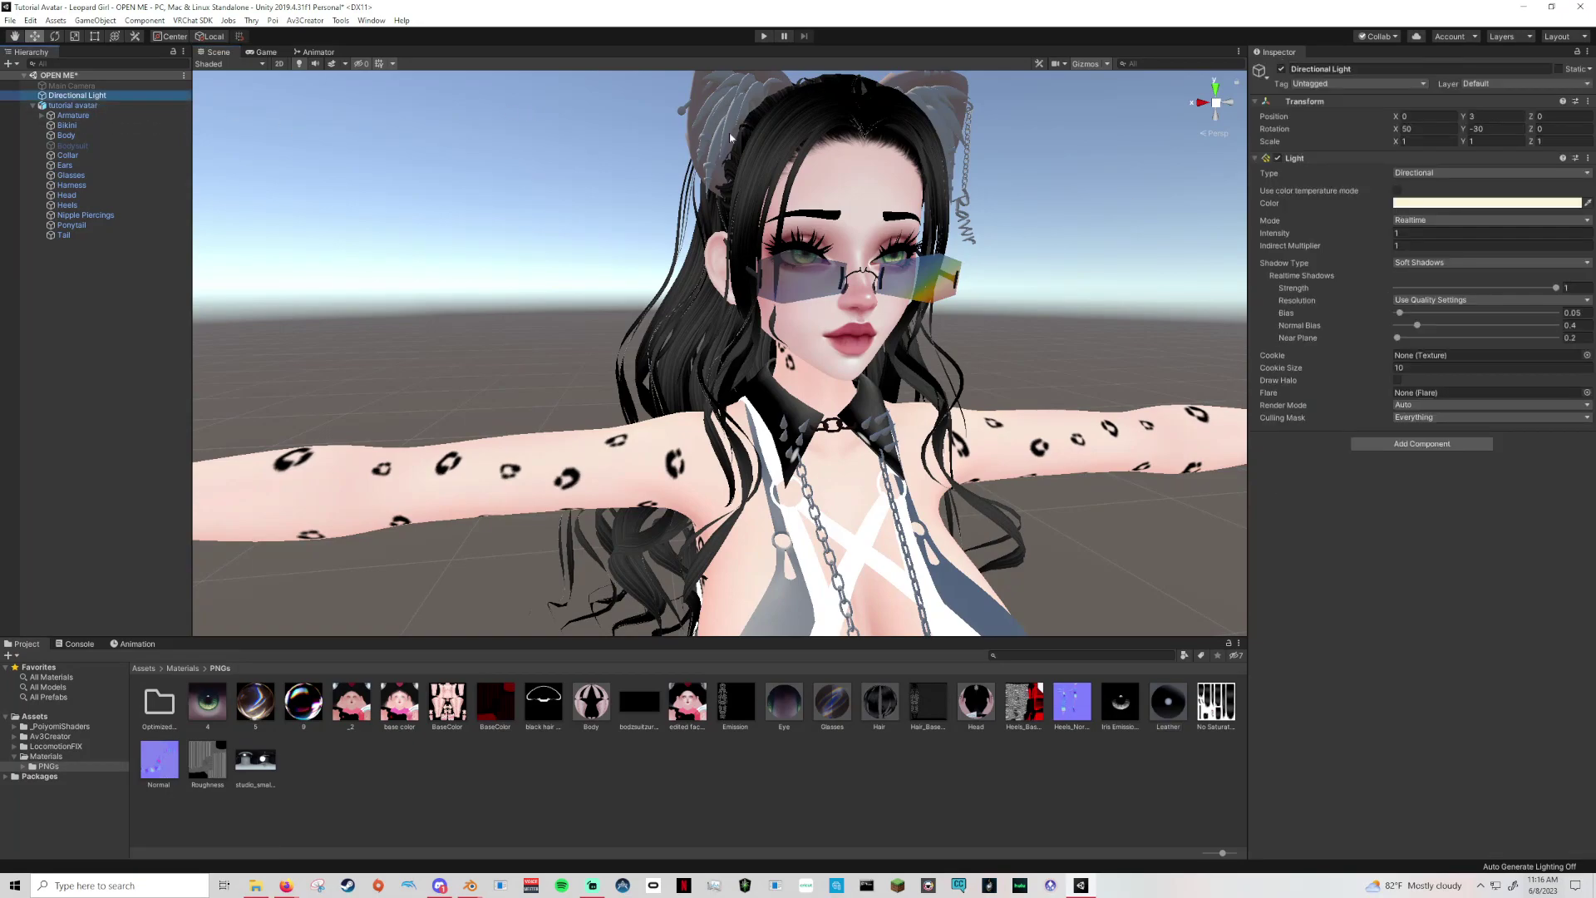
click(1281, 69)
alt+drag(1049, 336, 940, 305)
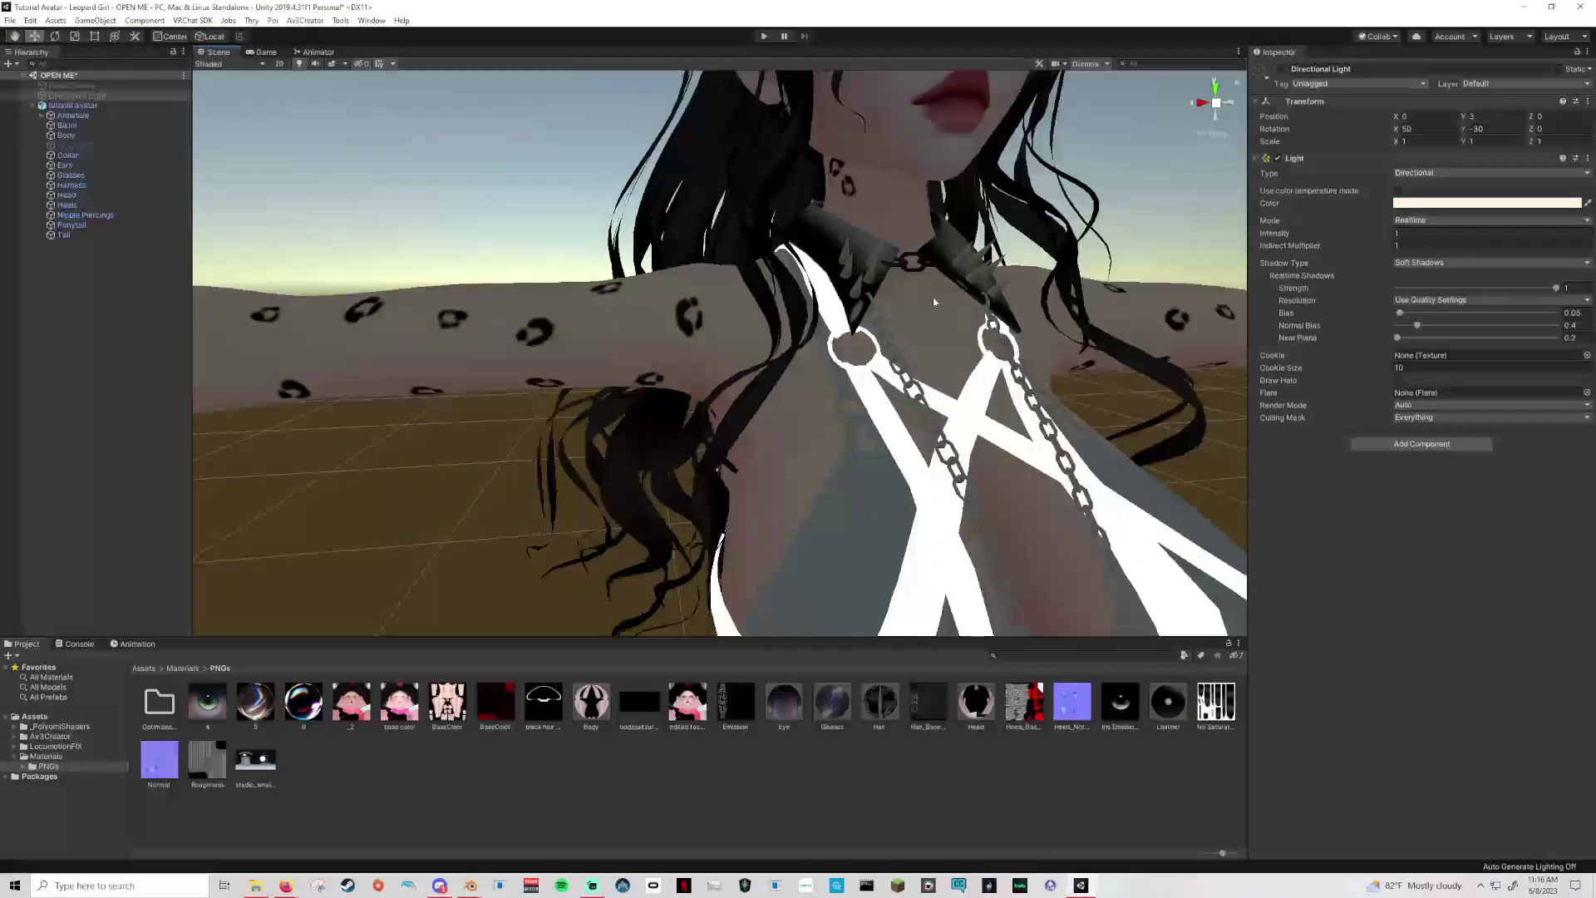
Set the rim emission on the collar's Leather material to 0.77.
click(867, 243)
click(867, 243)
scroll(1347, 618, down, 9)
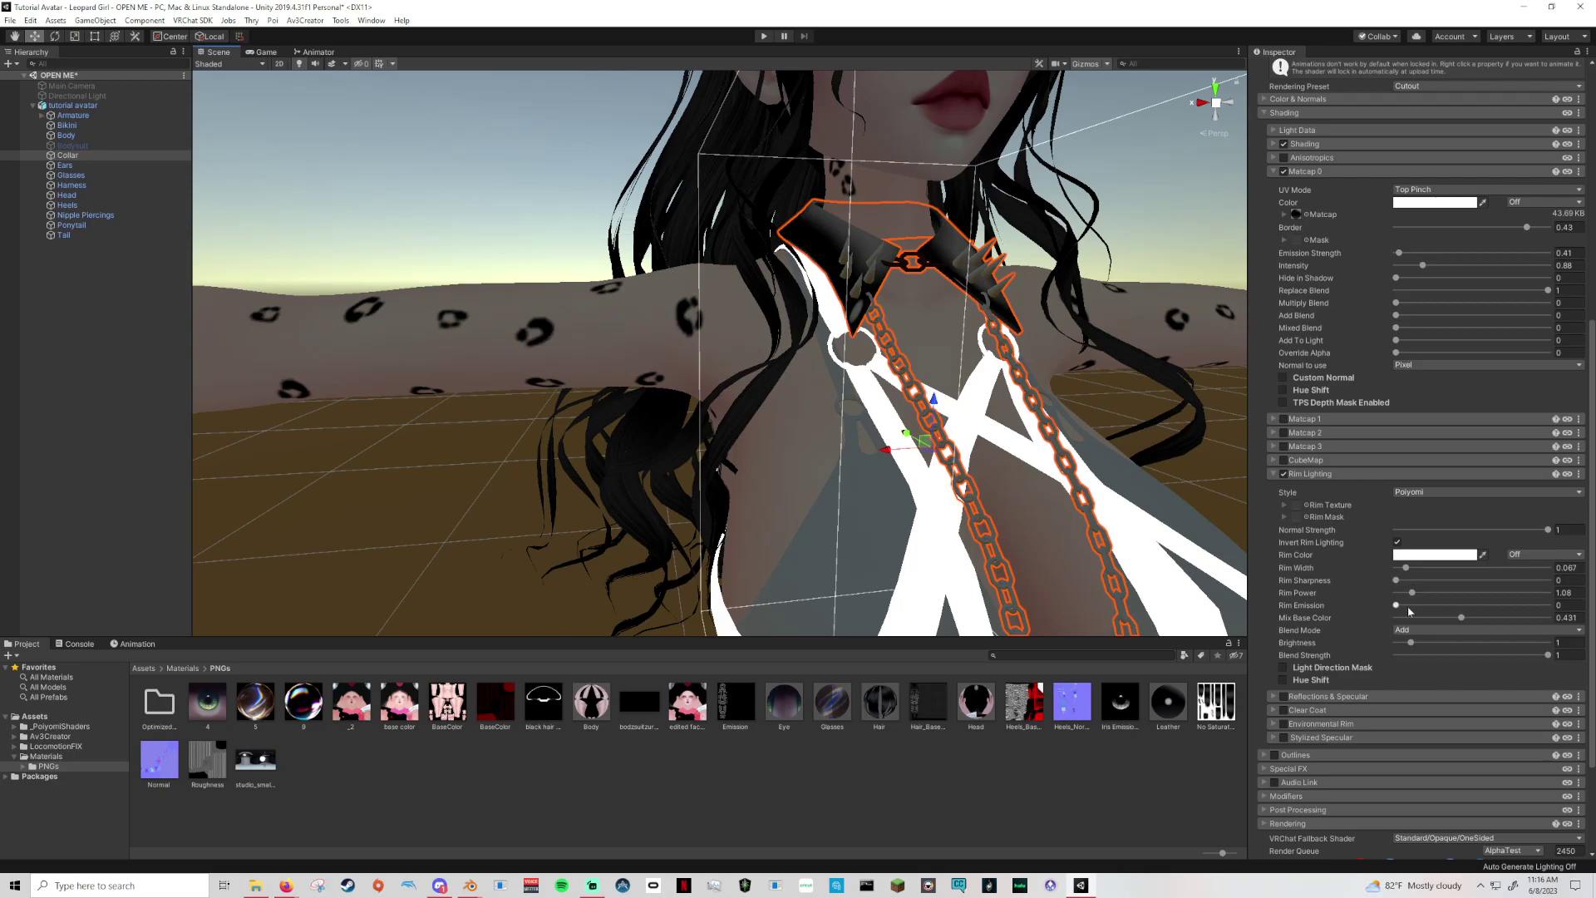
drag(1400, 607, 1404, 609)
middle_drag(1183, 532, 1132, 546)
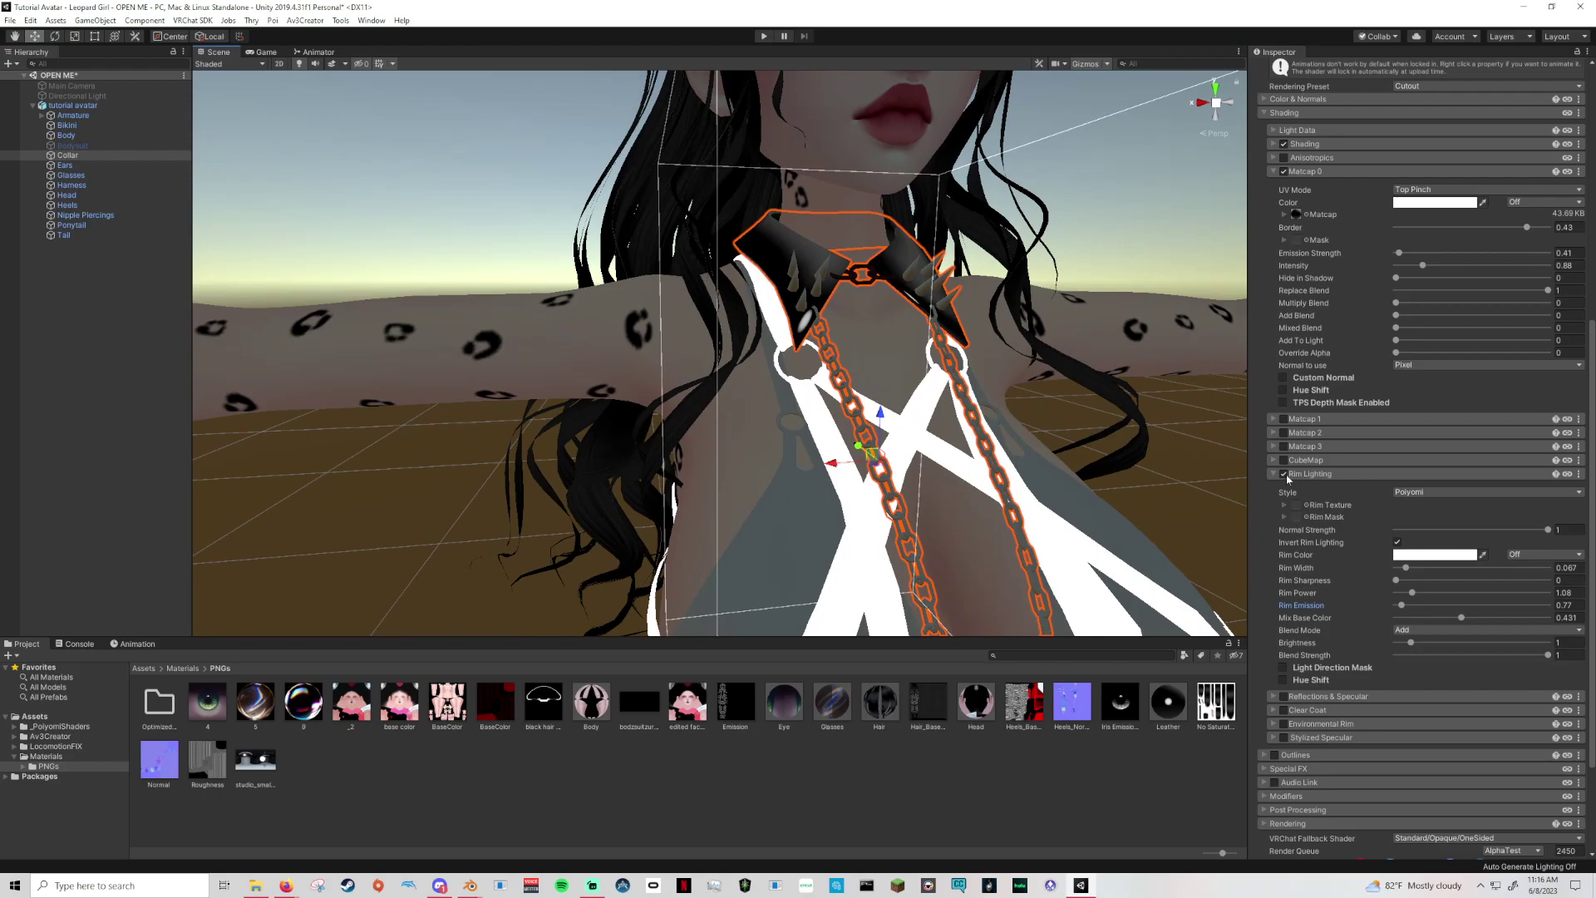
Set the Leather material's Matcap 0 emission strength to 0.65 and intensity to 1.17, leaving Add Blend at 0.
click(1400, 254)
drag(1396, 315, 1306, 337)
drag(1420, 265, 1432, 270)
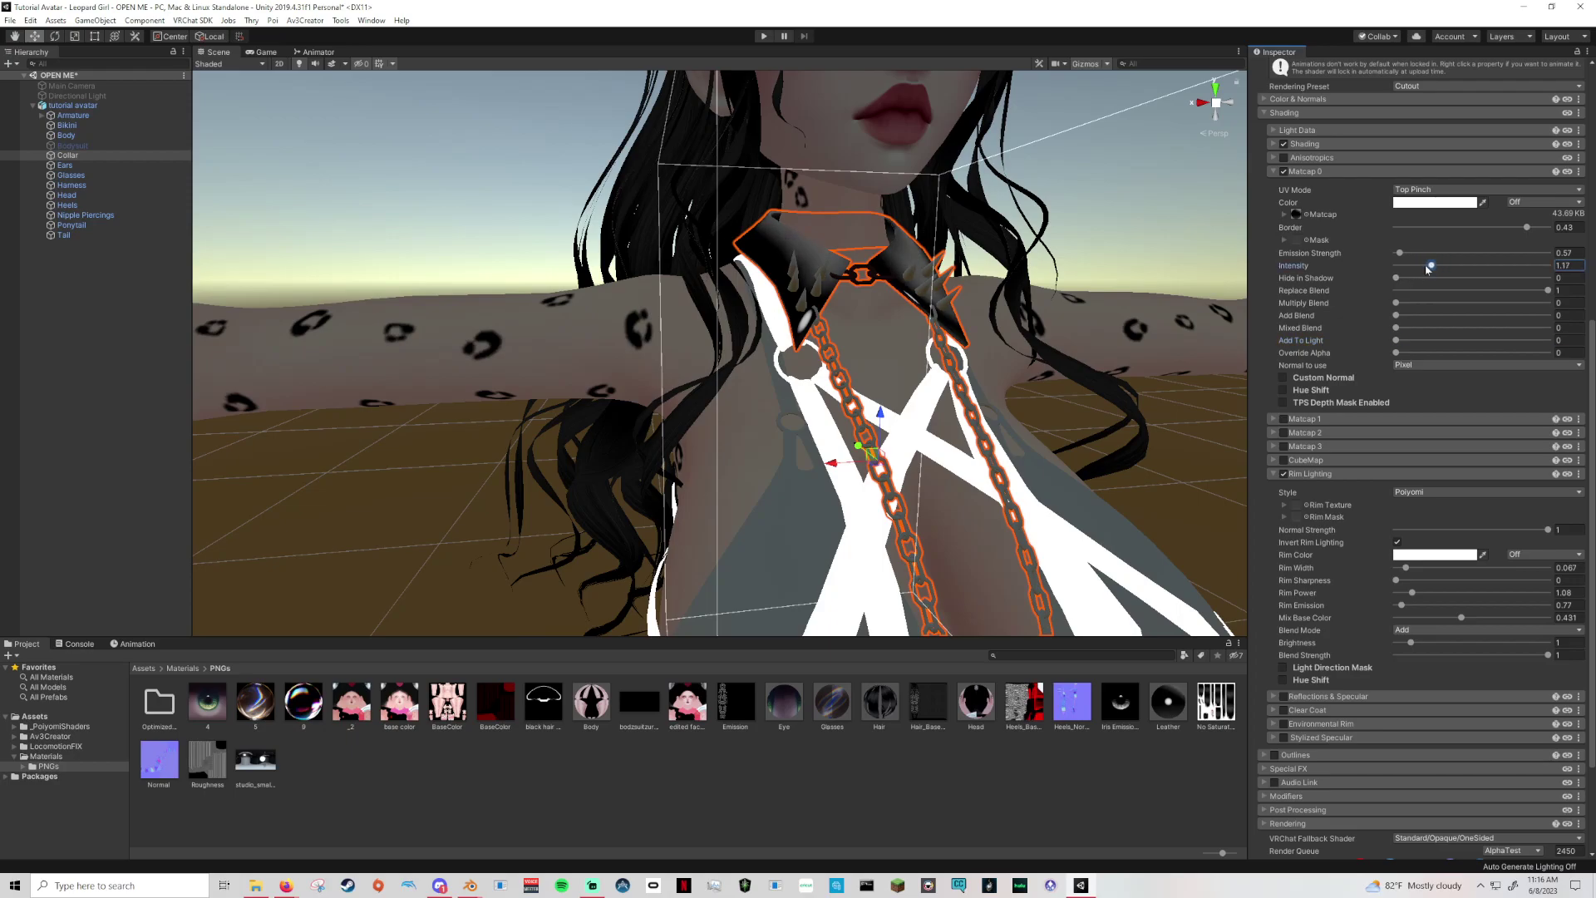
click(1400, 253)
Assign T_Matcap_MC (25) to the Leather material's Matcap 0 and tint its color grey 767676.
click(1303, 214)
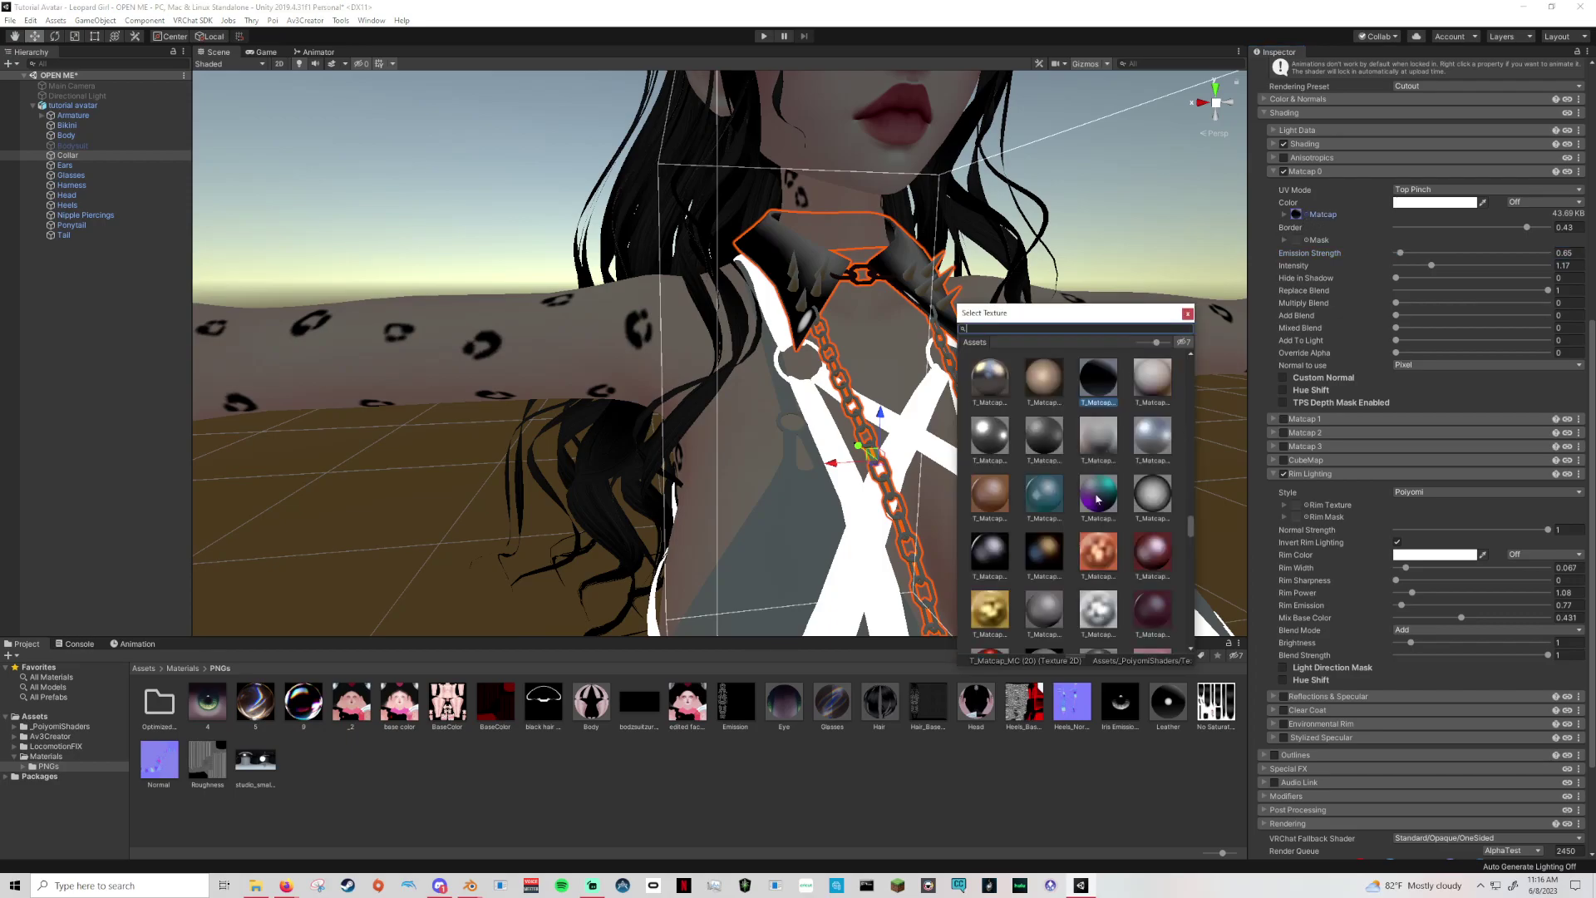
click(994, 566)
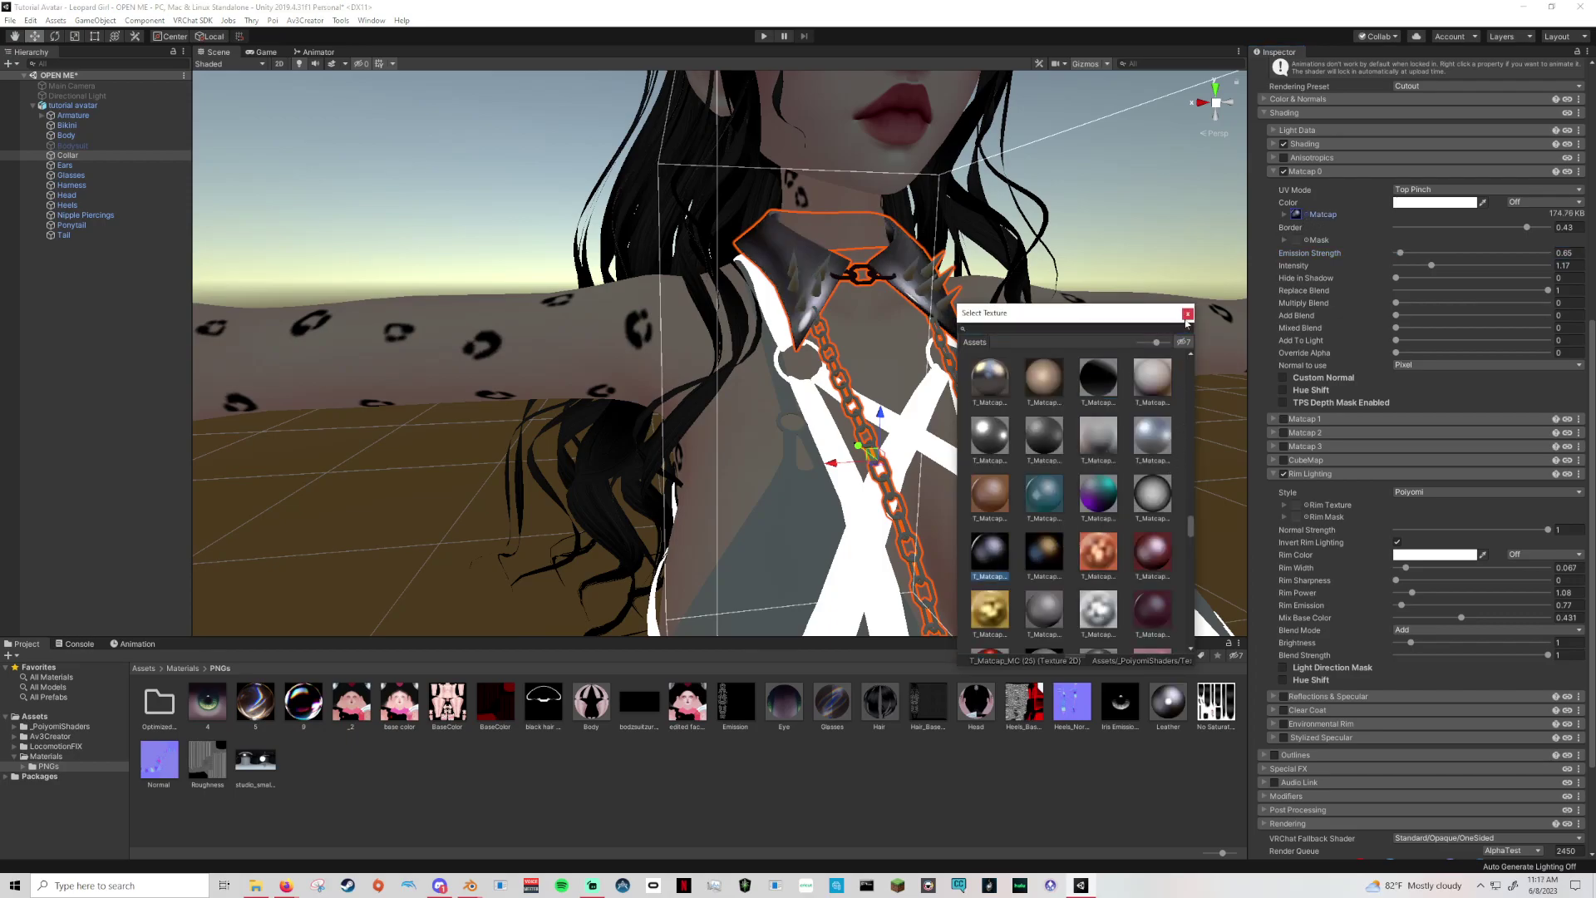
click(1187, 316)
click(1447, 202)
drag(1197, 422, 1180, 431)
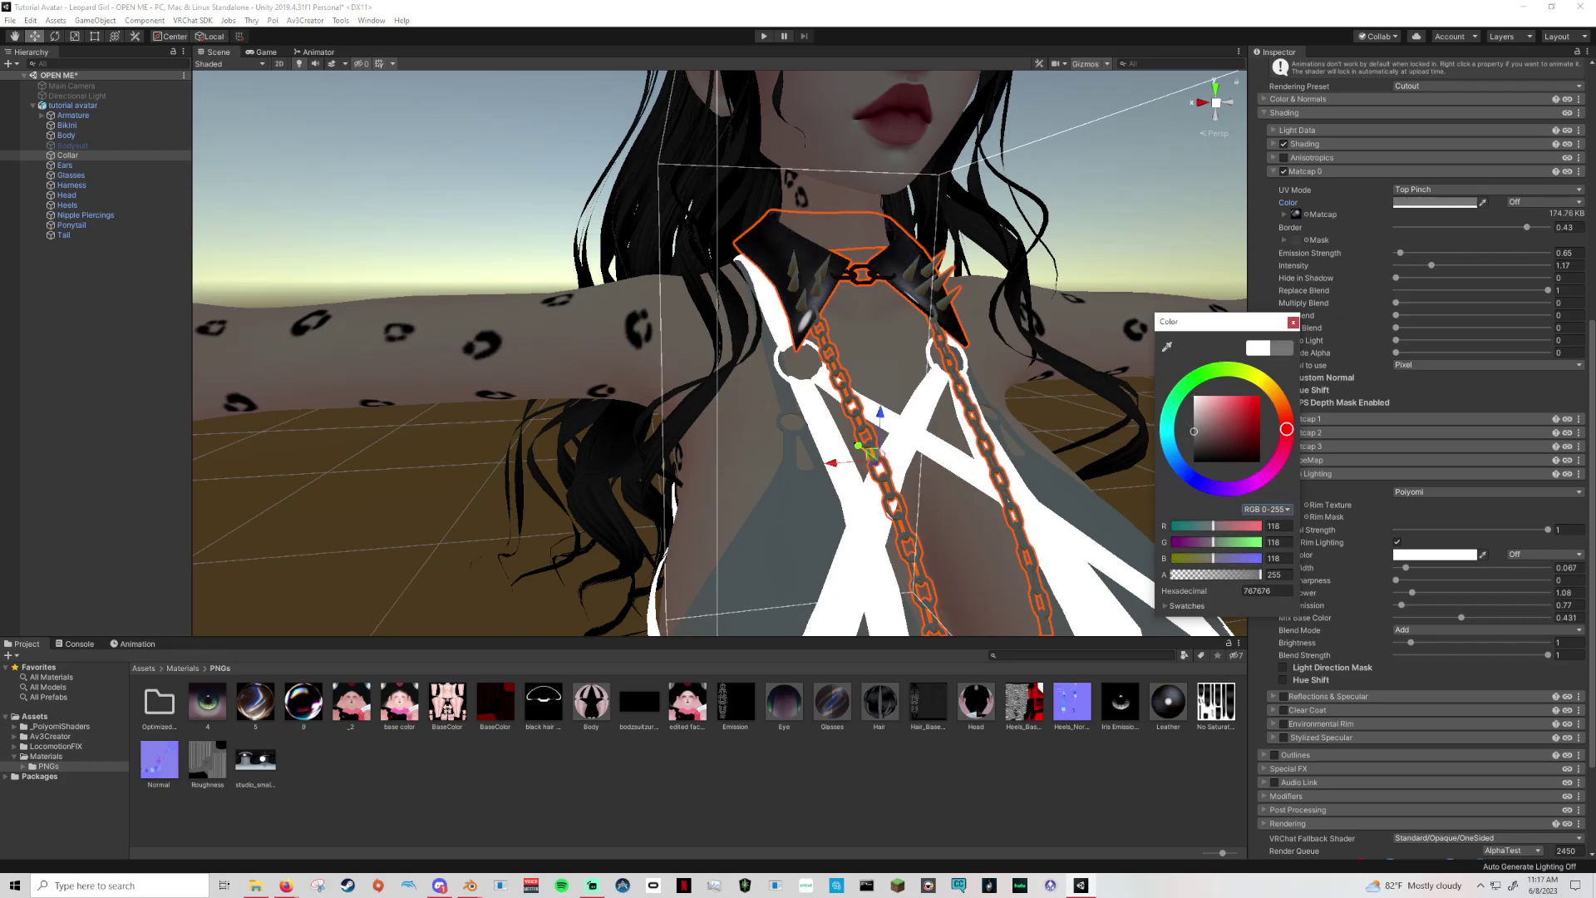
click(1293, 323)
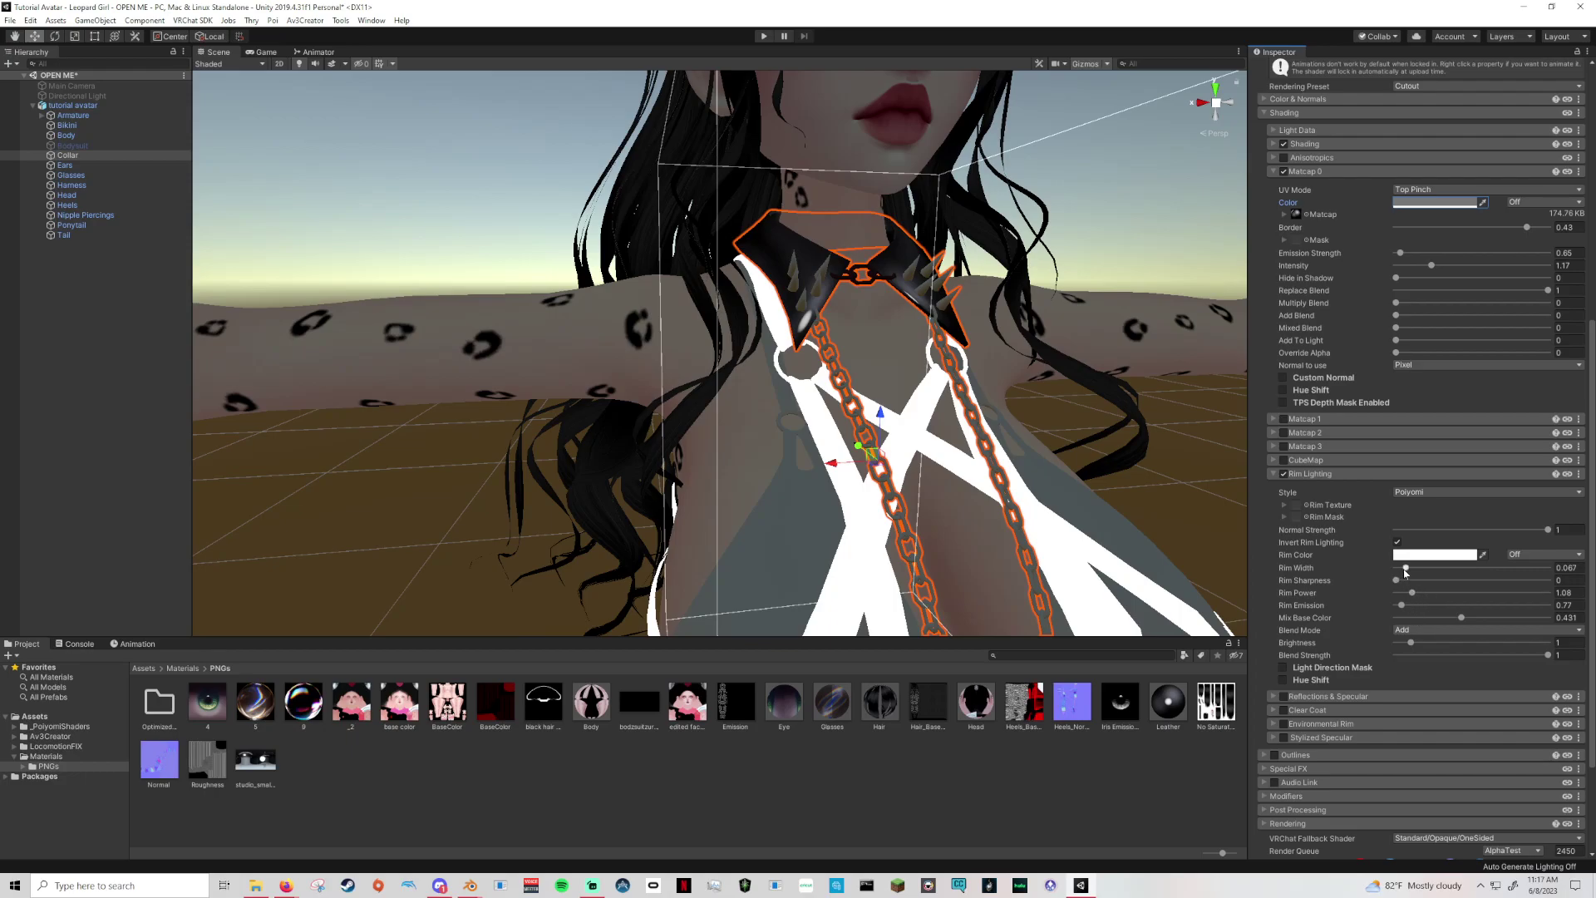
Set the Leather material's rim width to 0.051, rim power to 1.2 and mix base color to 0.66.
drag(1405, 570, 1404, 571)
drag(1411, 592, 1490, 611)
Apply the Leather material to the avatar's bikini.
right_drag(1190, 494, 1009, 500)
scroll(967, 515, down, 3)
drag(1118, 705, 1122, 511)
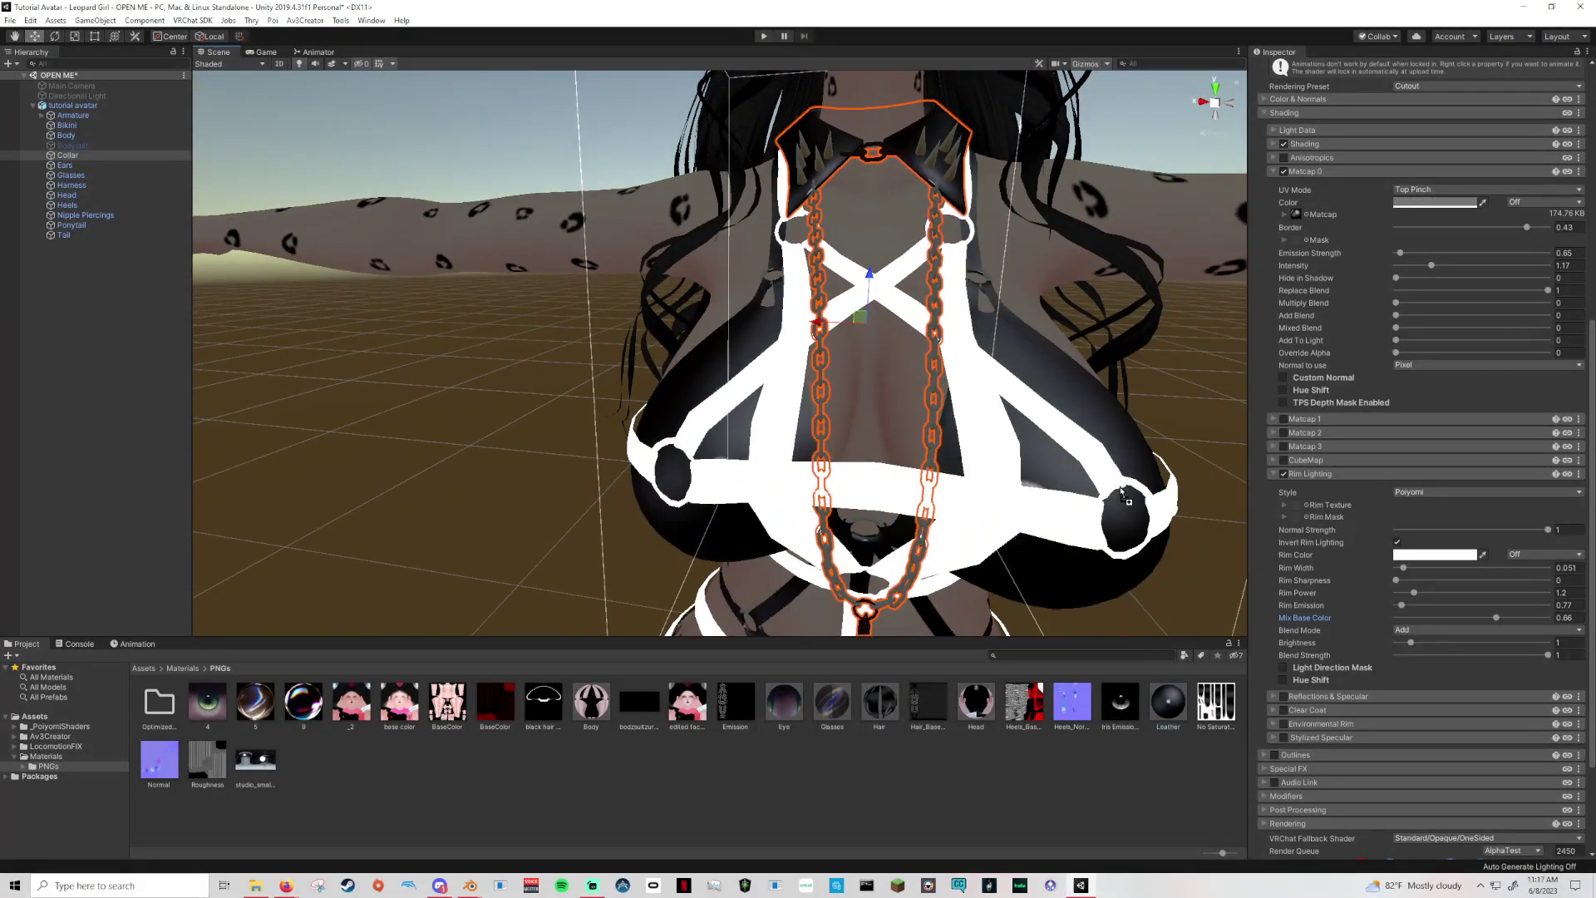
Select the white Harness object on the avatar and hide it to expose the bikini.
right_drag(1112, 433, 898, 497)
right_drag(858, 301, 914, 462)
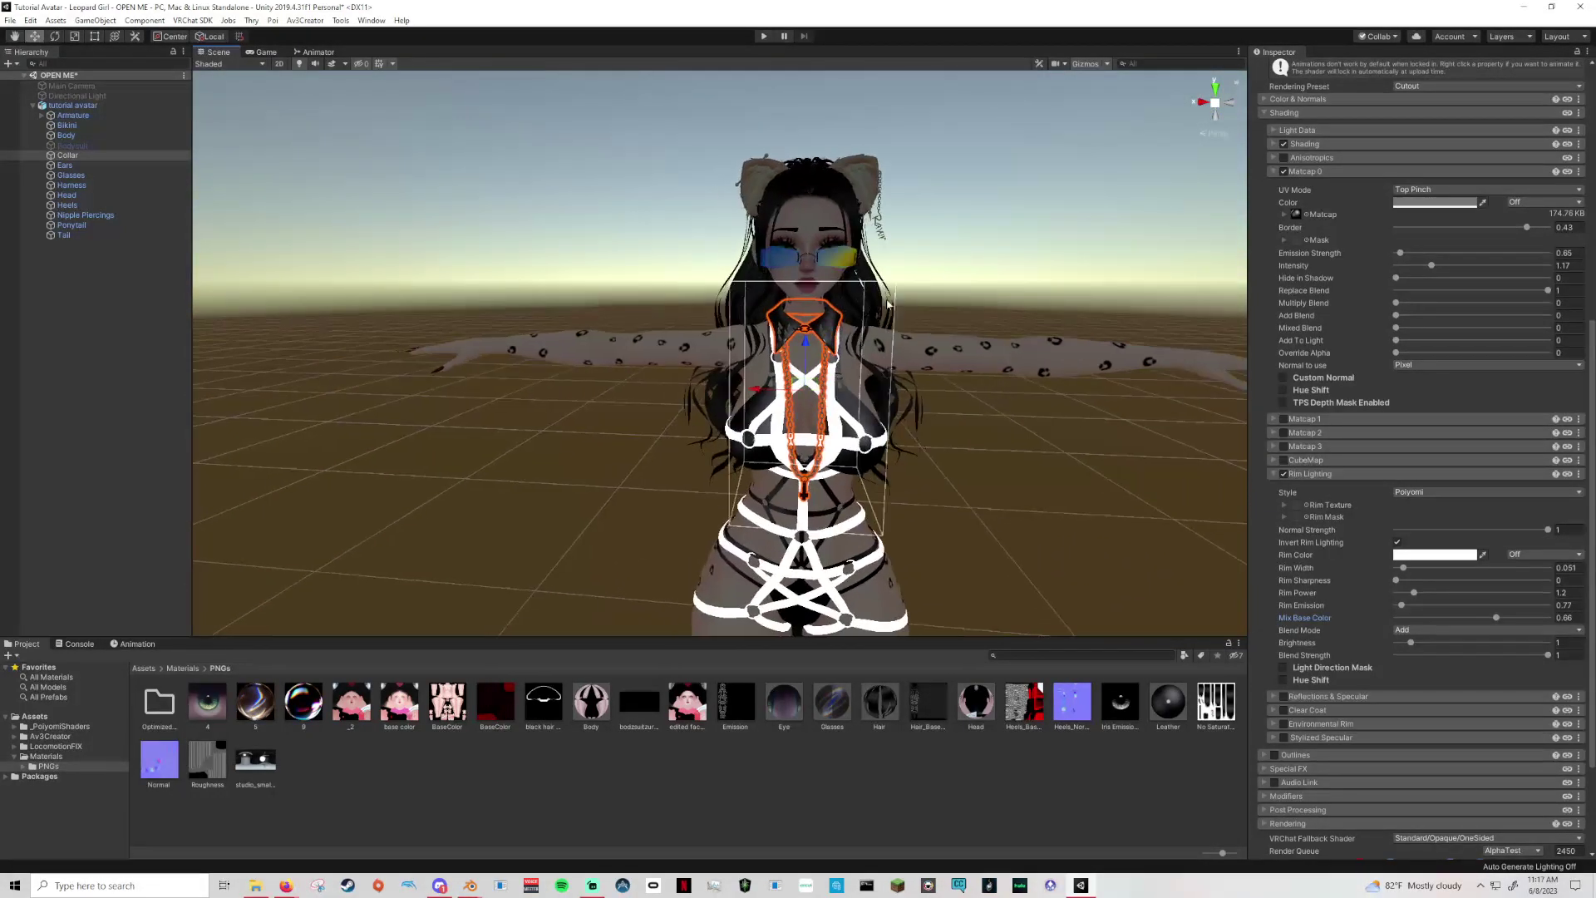
click(915, 463)
scroll(921, 460, up, 3)
click(921, 460)
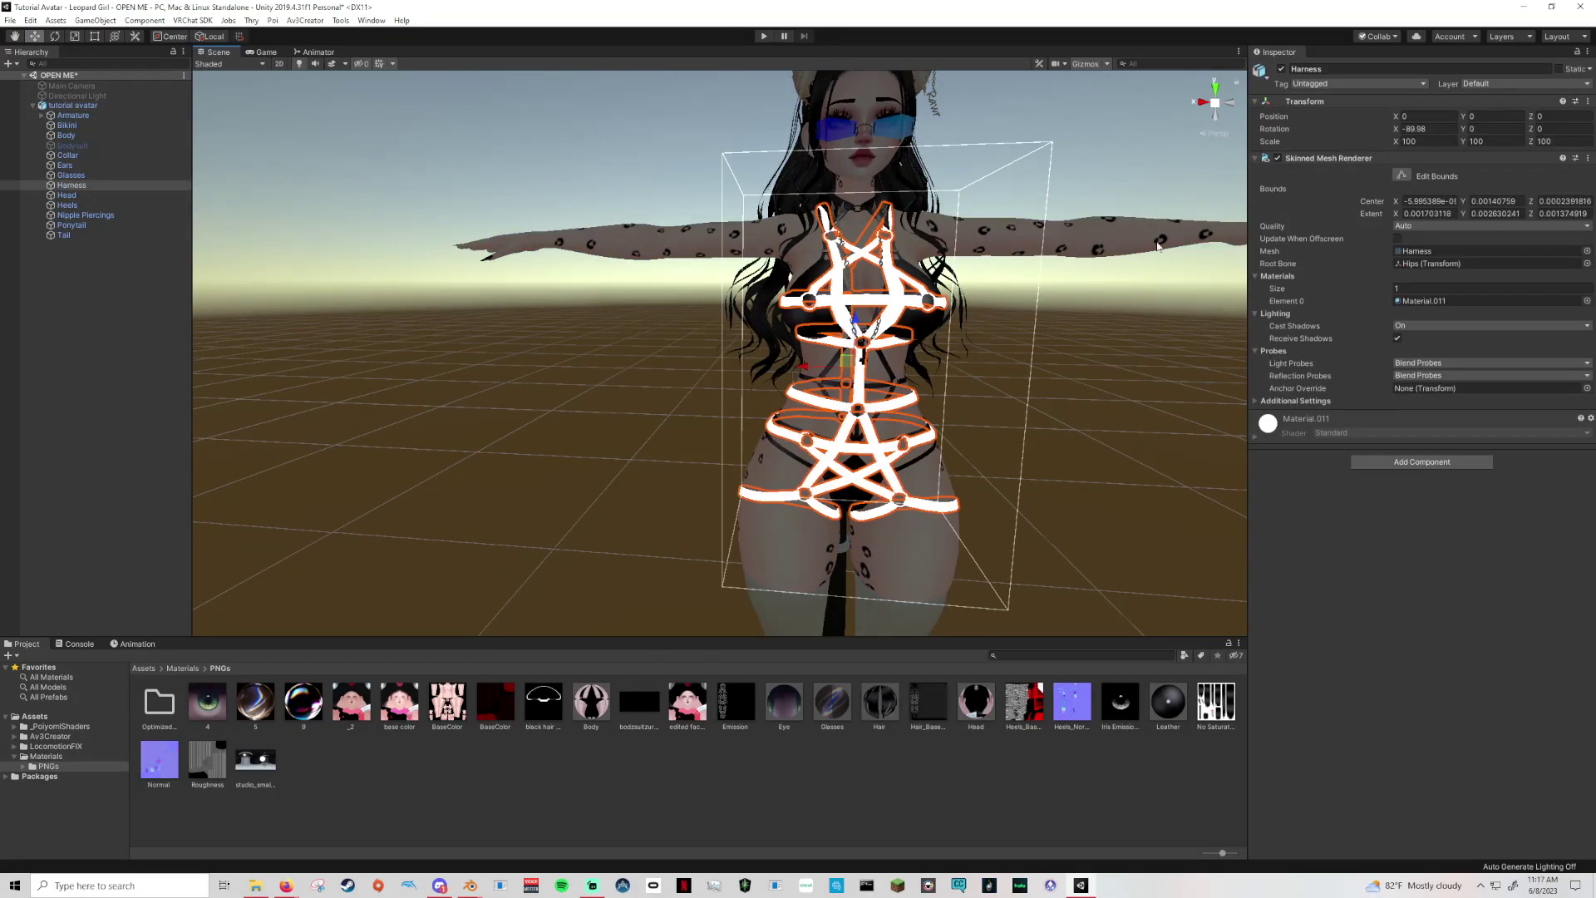
click(1281, 69)
scroll(990, 362, up, 3)
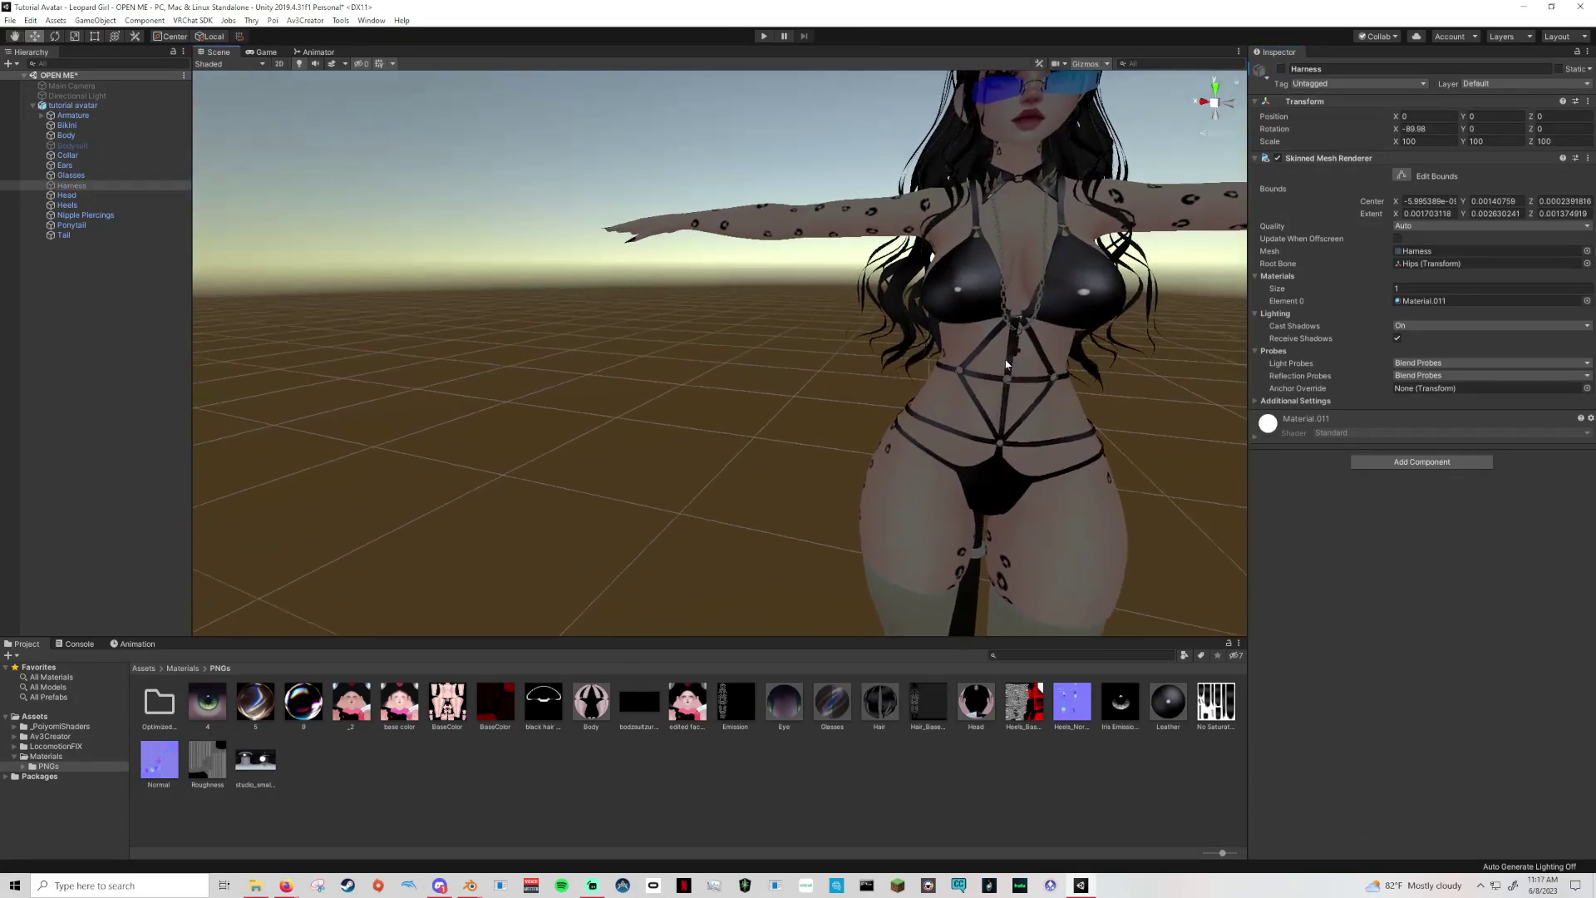
Select the Leather material and set its rim width to 0.628.
right_drag(990, 361, 895, 239)
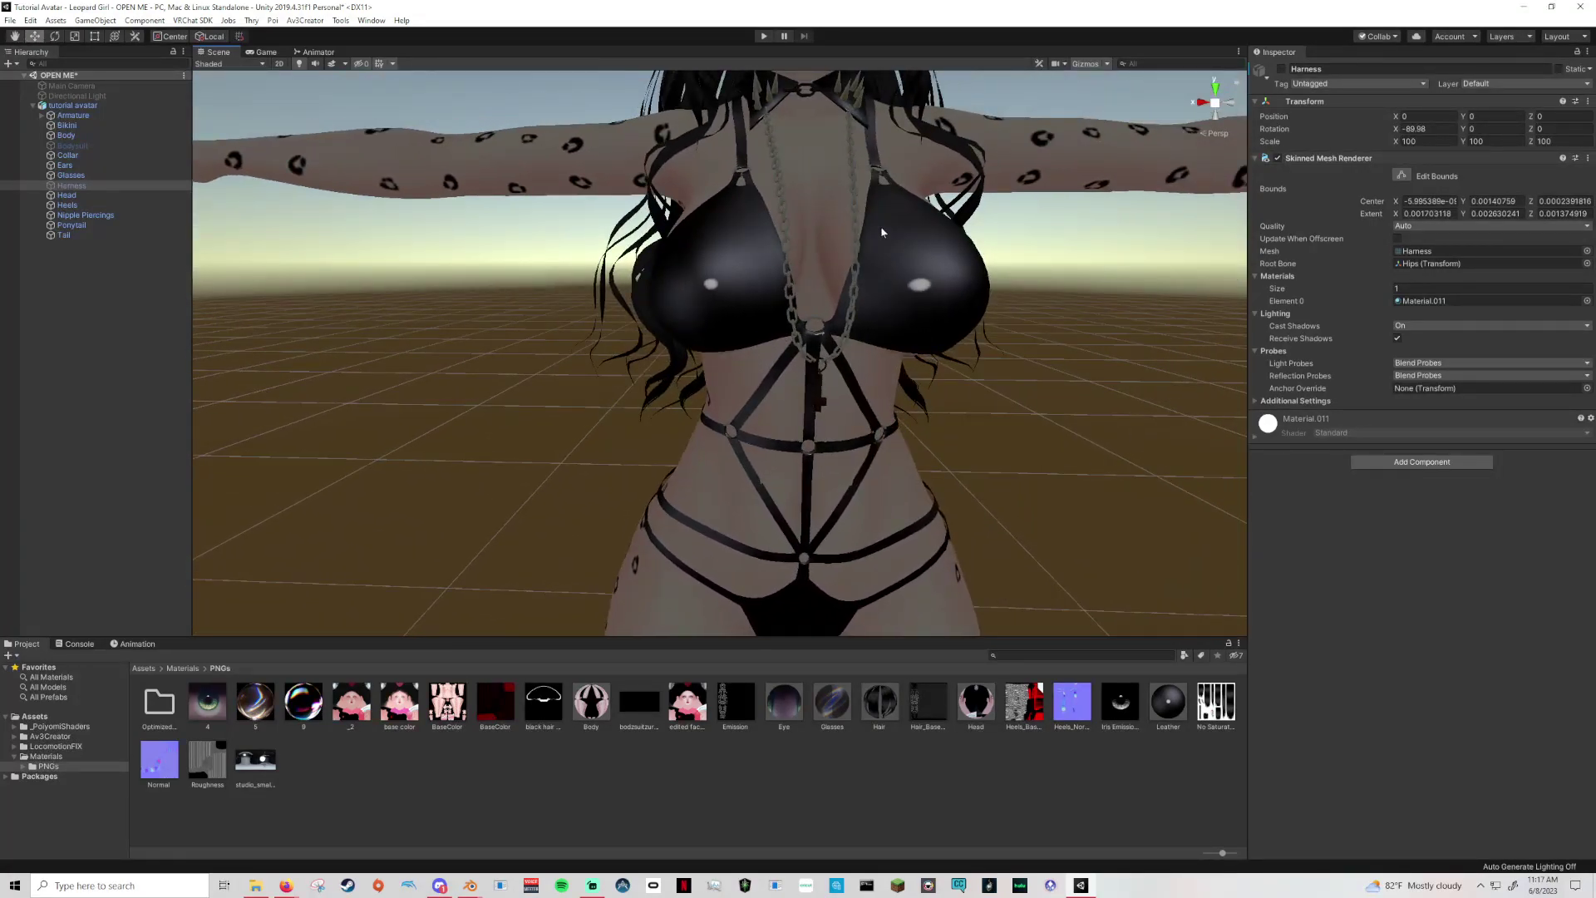
right_drag(680, 306, 973, 304)
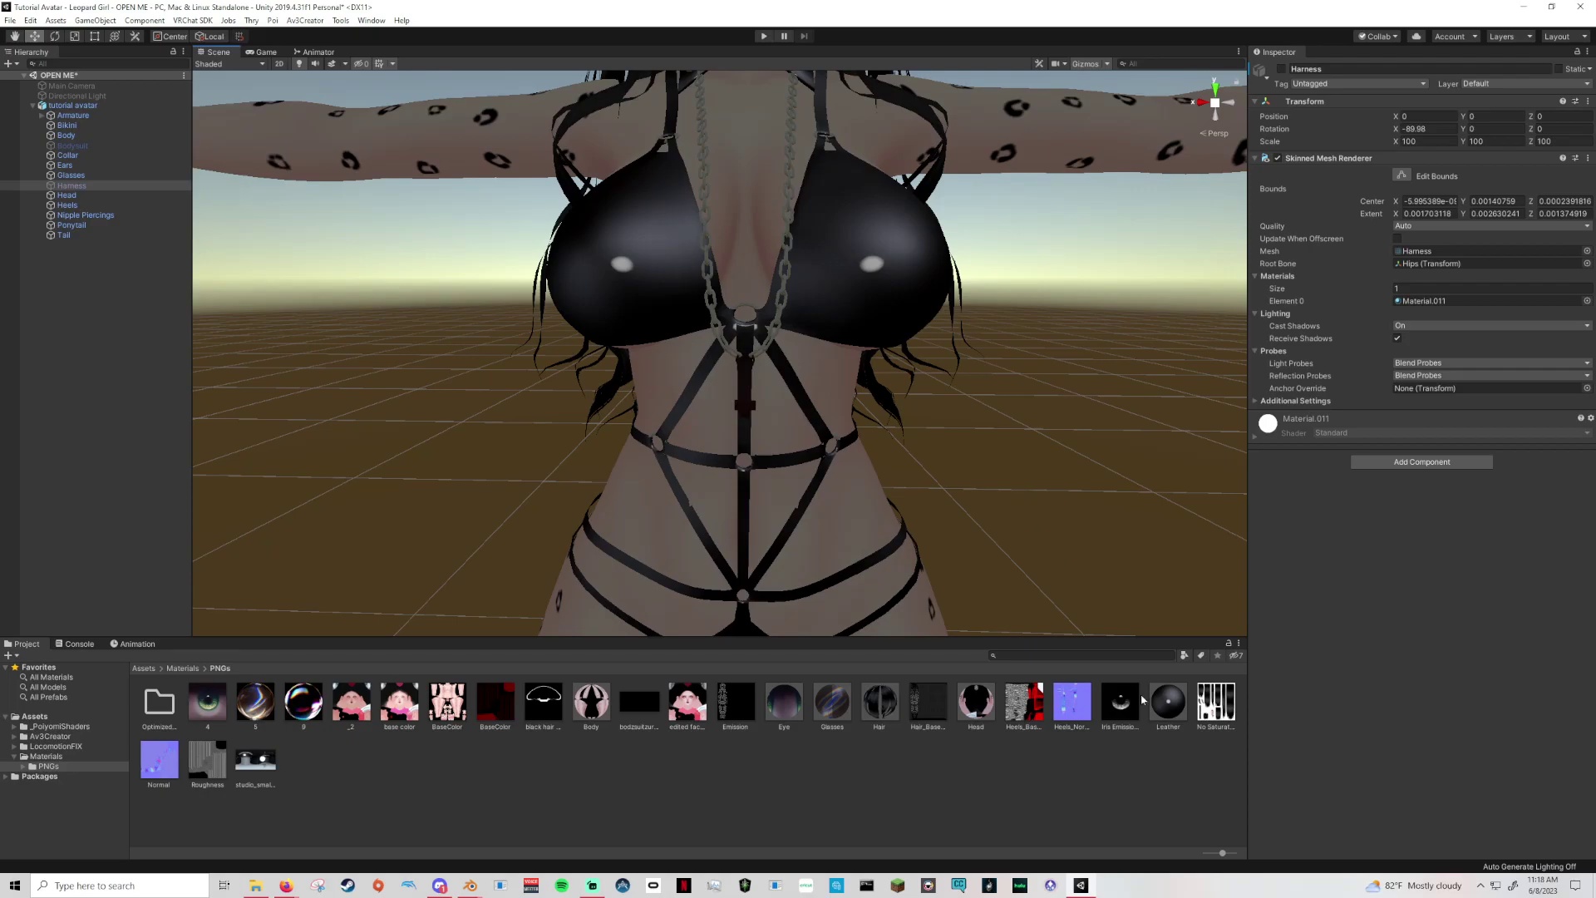
click(1168, 703)
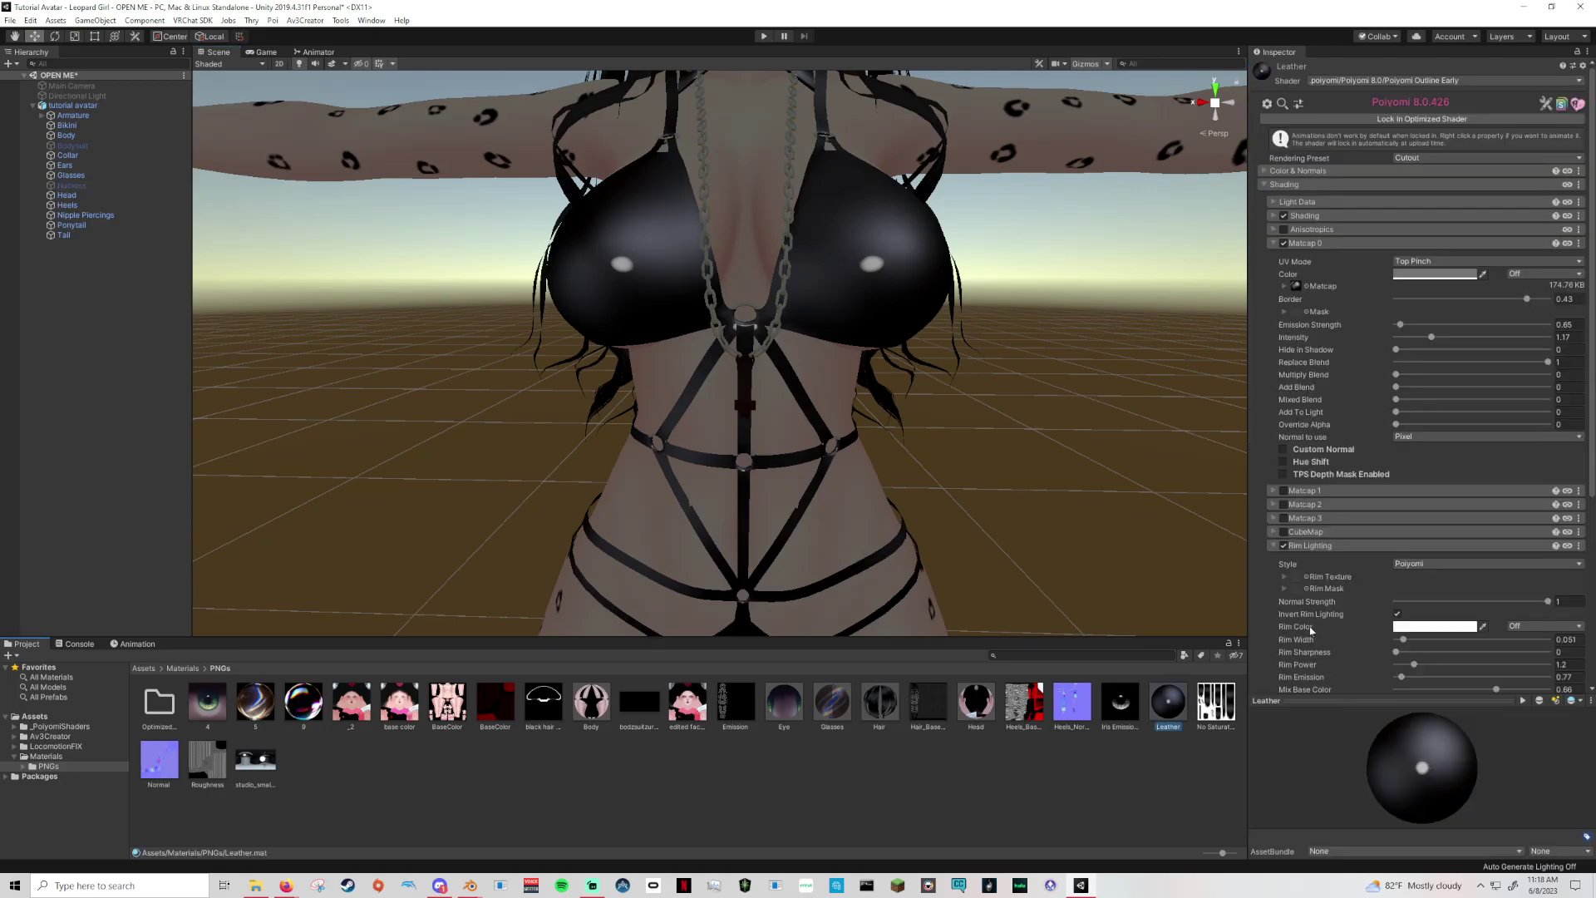
click(1284, 545)
click(1285, 545)
scroll(1368, 595, down, 3)
drag(1403, 527, 1494, 527)
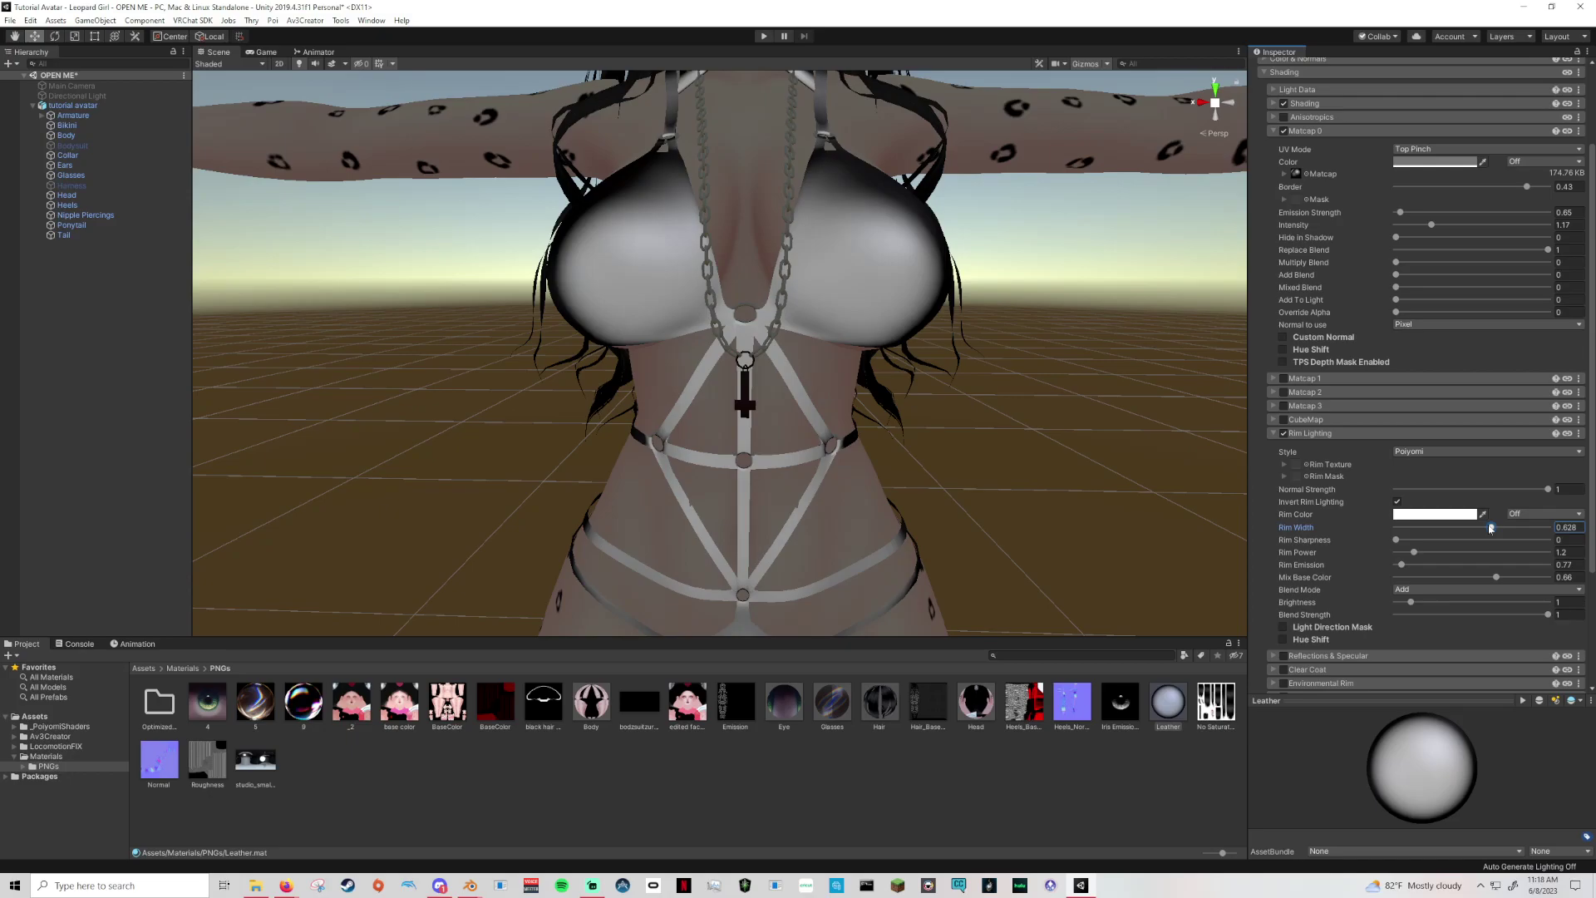
Select the avatar's Body and enable Rim Lighting in its material's shading settings.
middle_drag(1032, 416, 1033, 427)
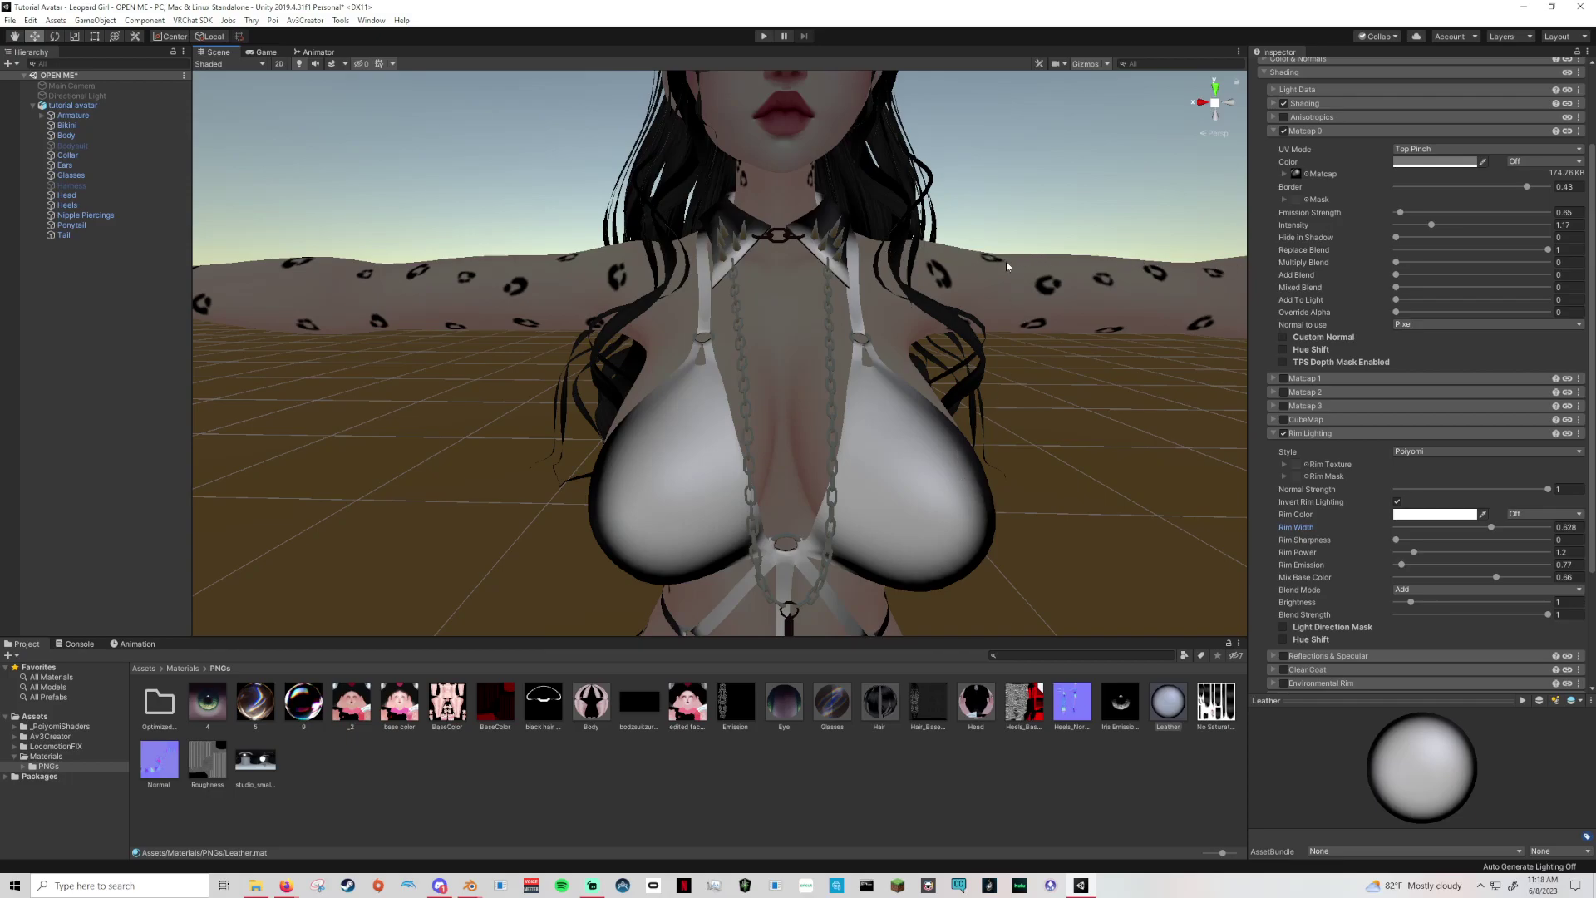
click(1081, 332)
click(1158, 278)
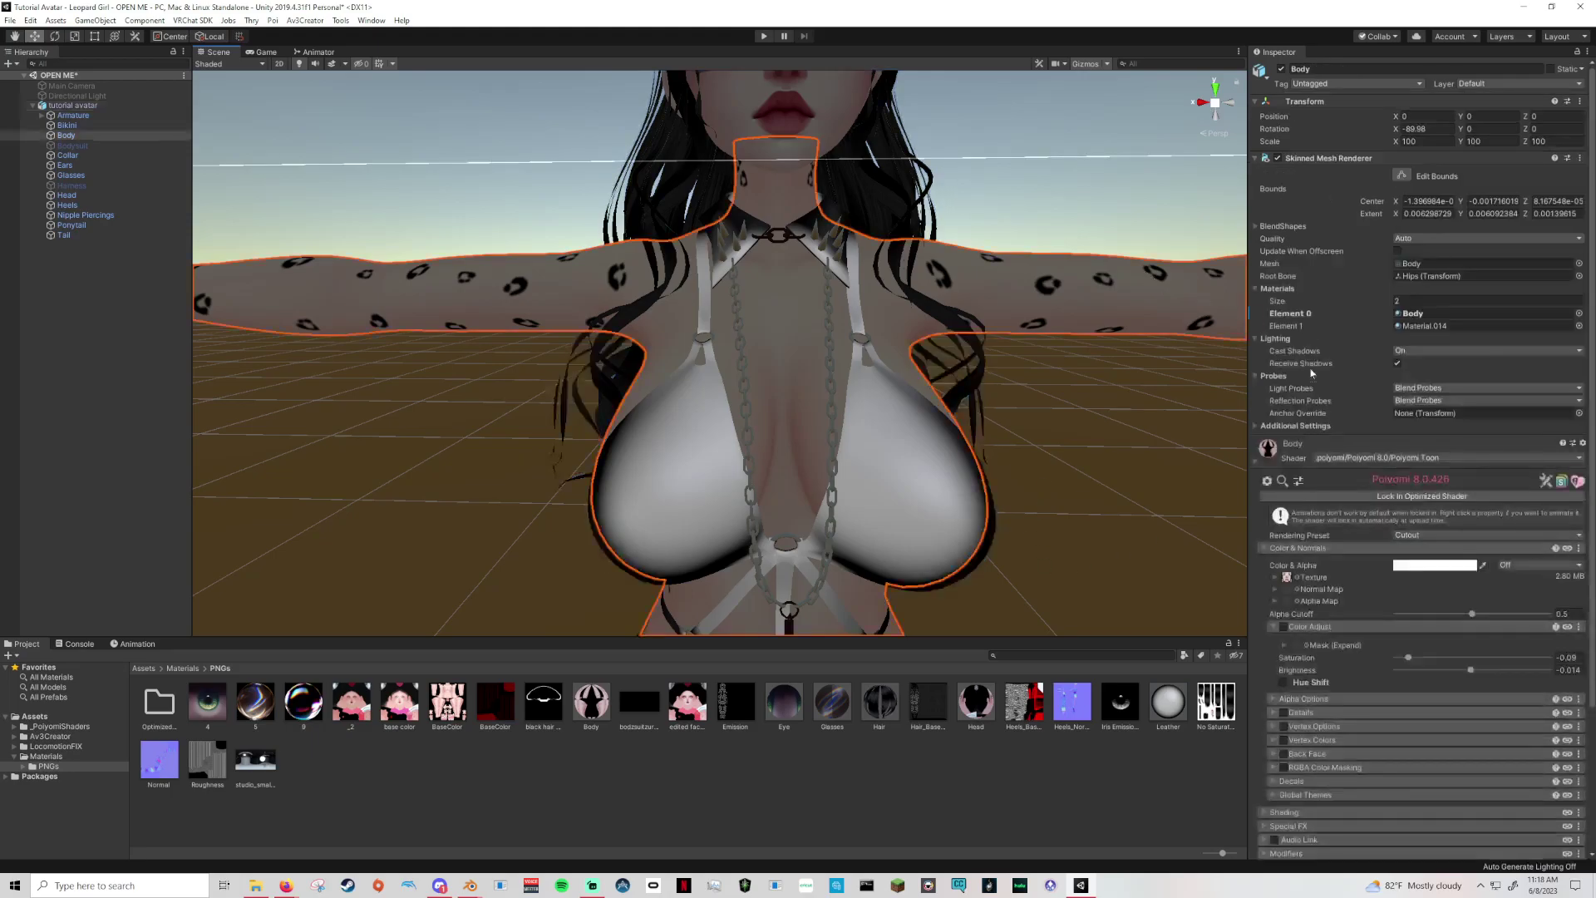
scroll(1294, 623, down, 4)
click(1276, 637)
click(1279, 638)
click(1282, 640)
scroll(1289, 645, down, 4)
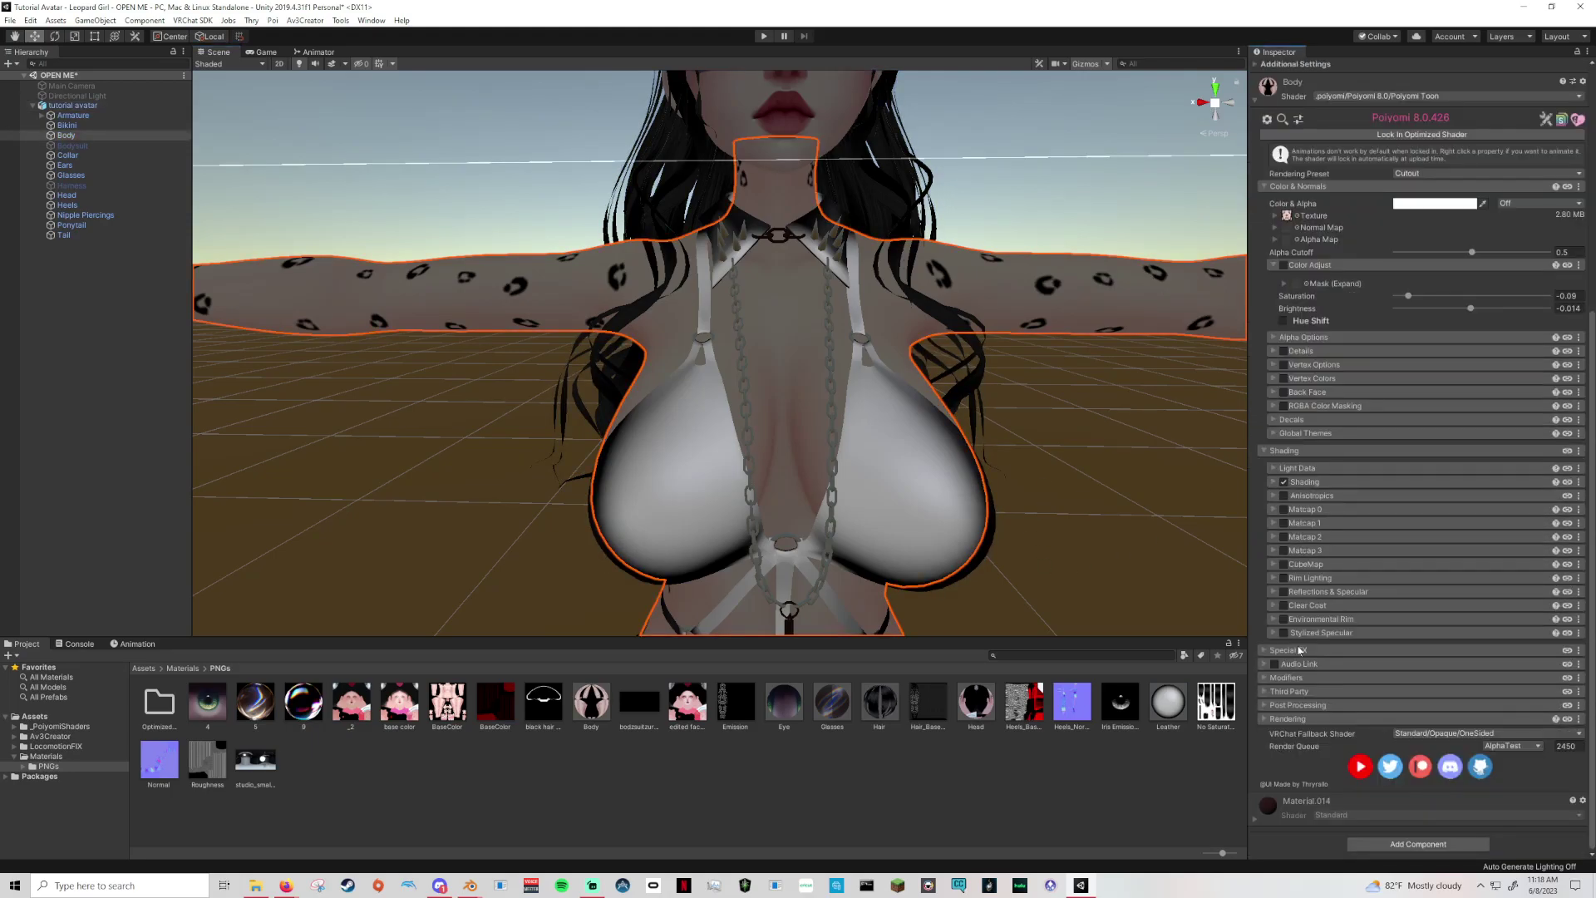
click(1283, 577)
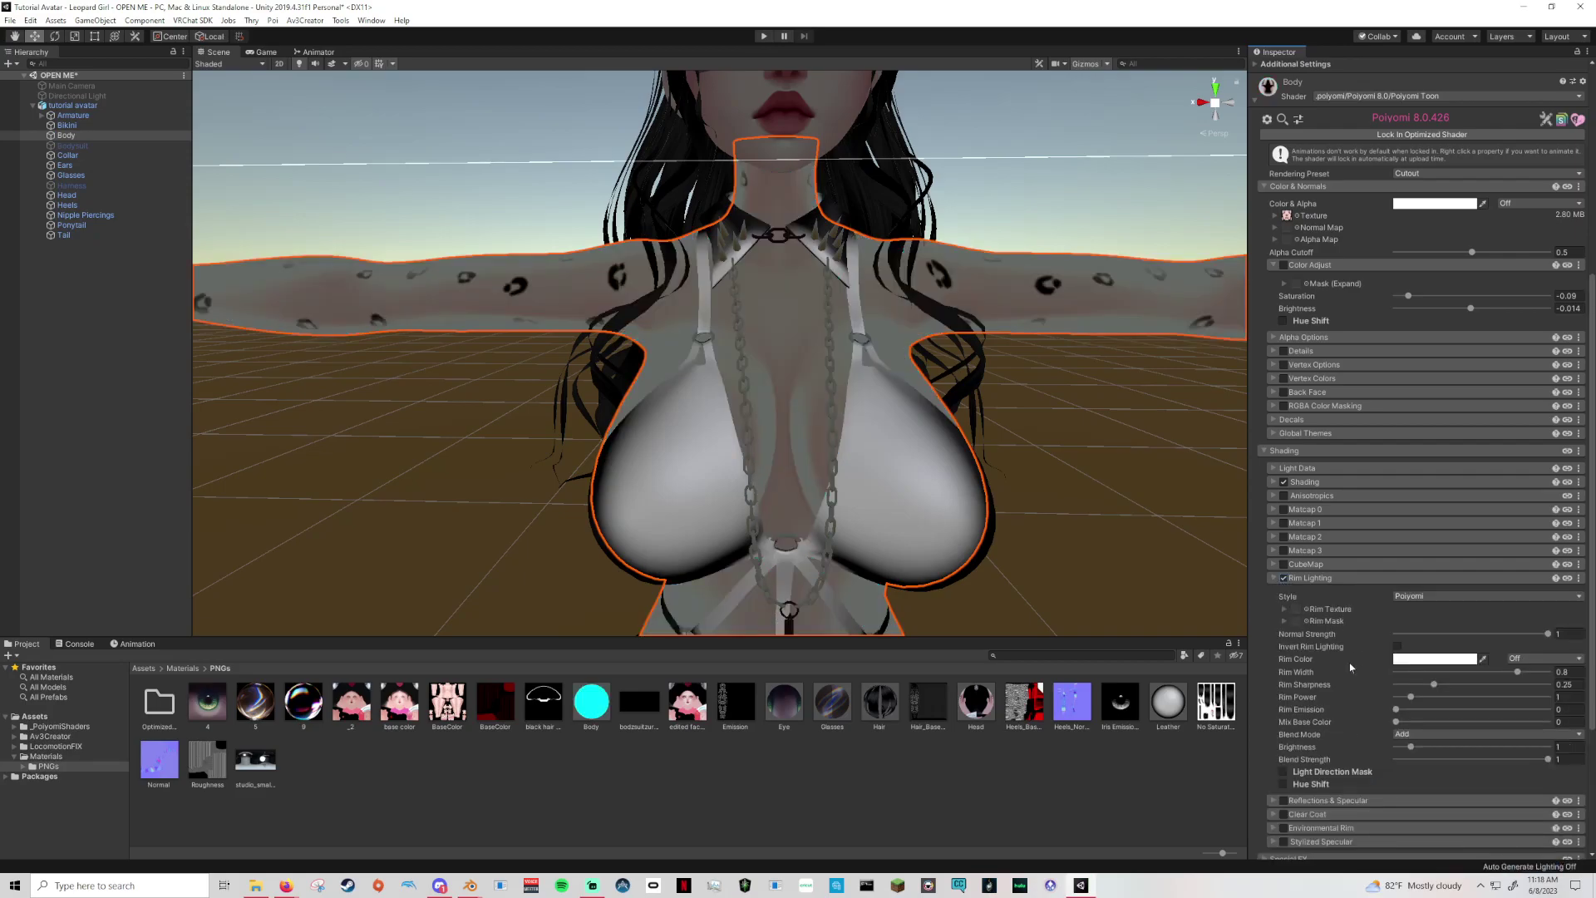
Invert the Body material's rim lighting and set its rim color to red FF0000.
click(1397, 647)
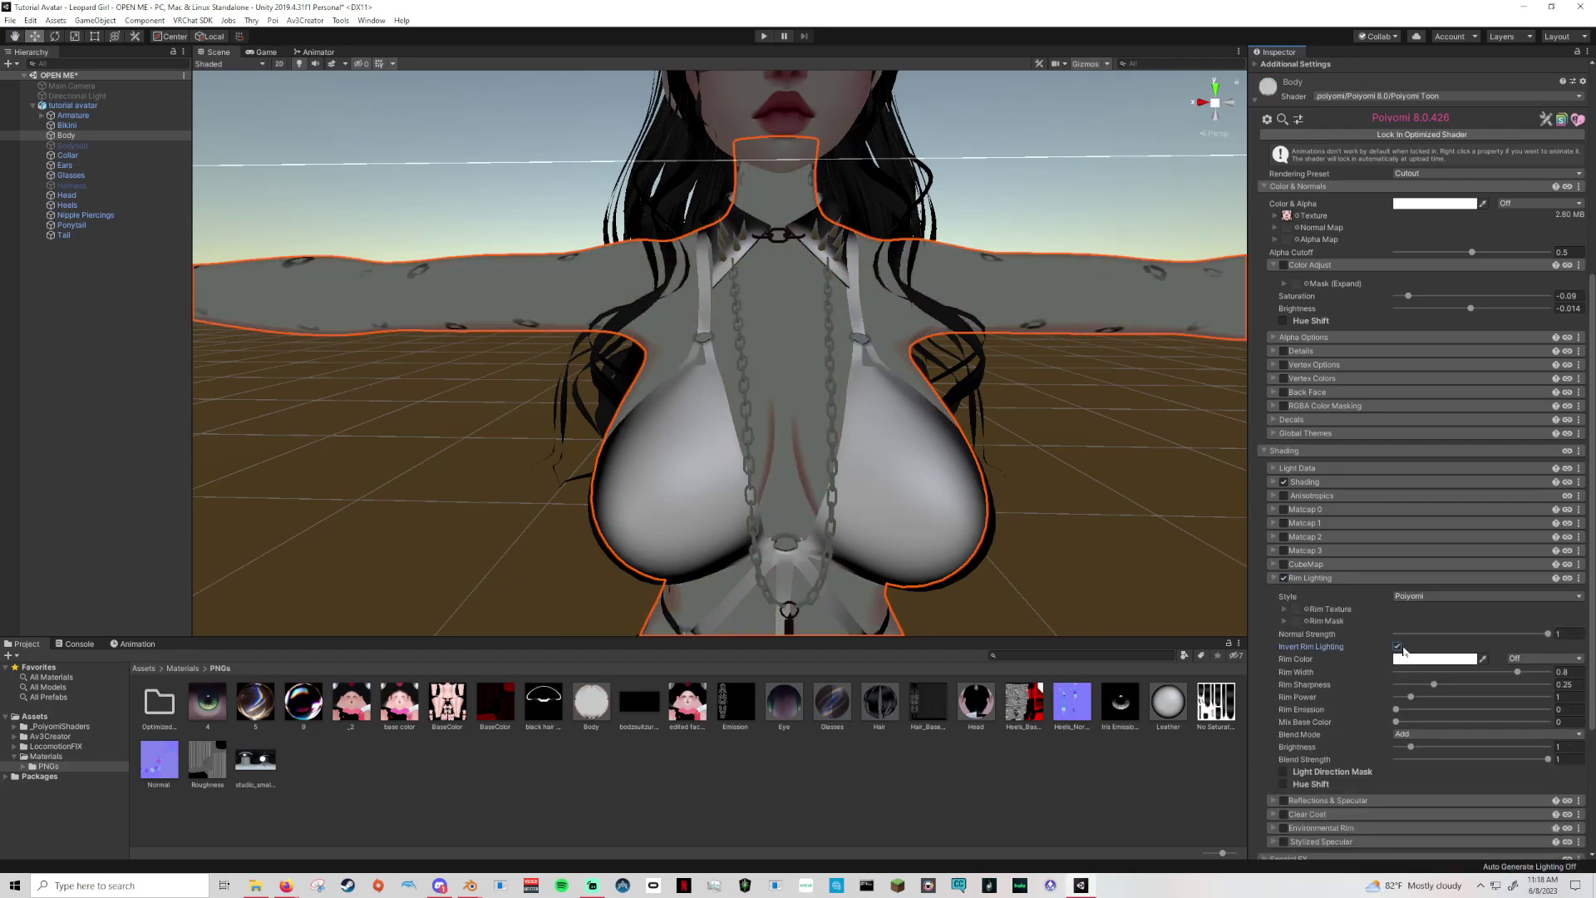
click(1417, 659)
drag(1247, 405, 1307, 358)
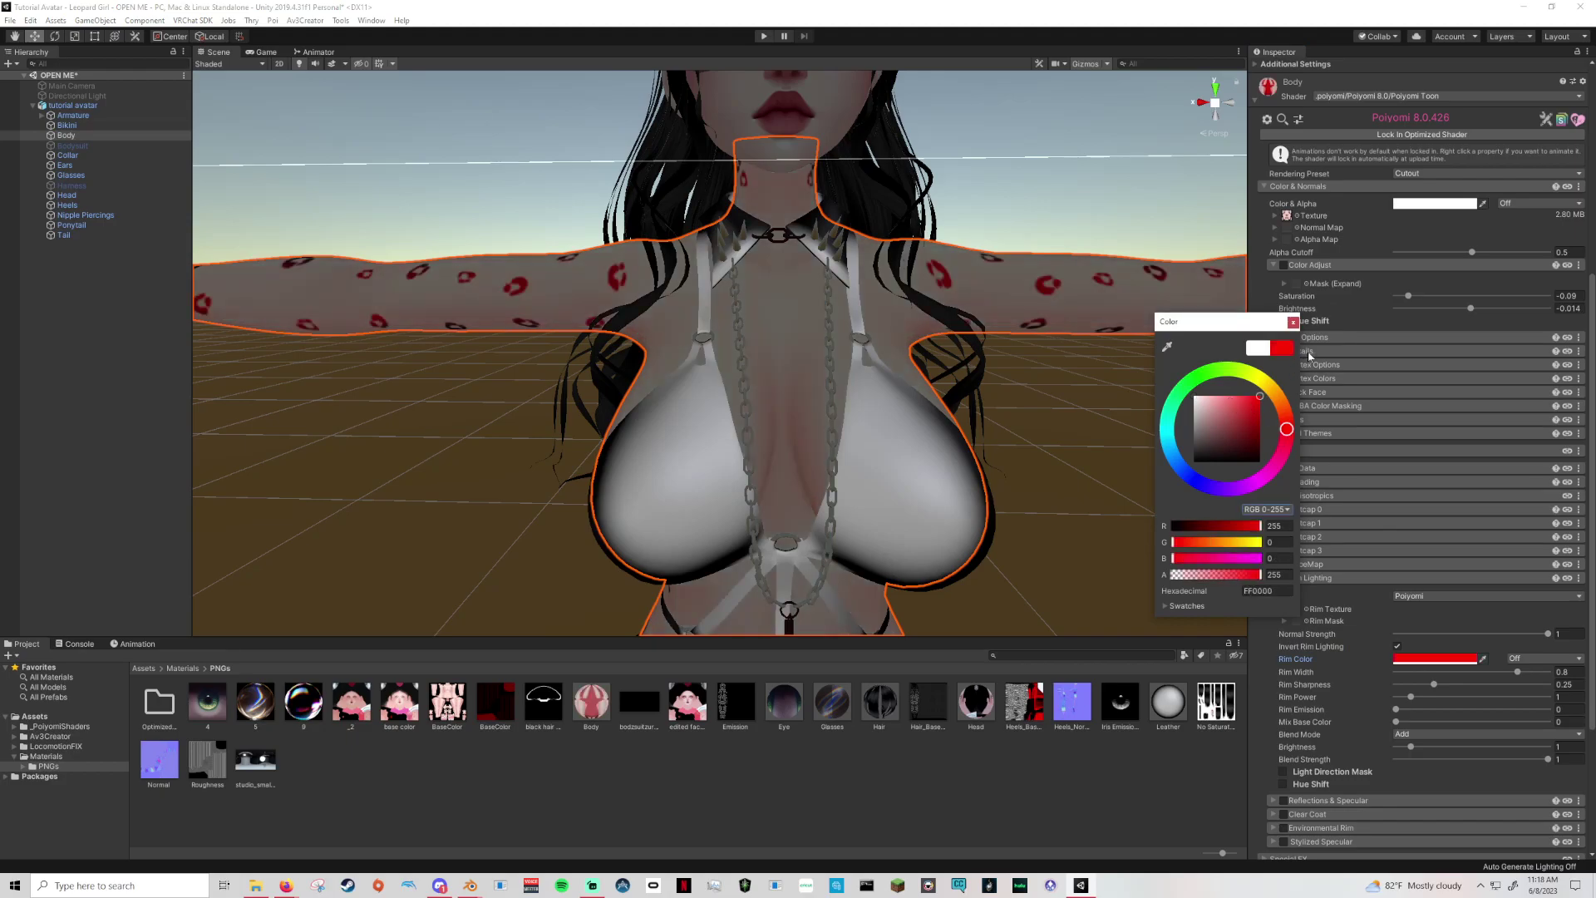
click(1292, 323)
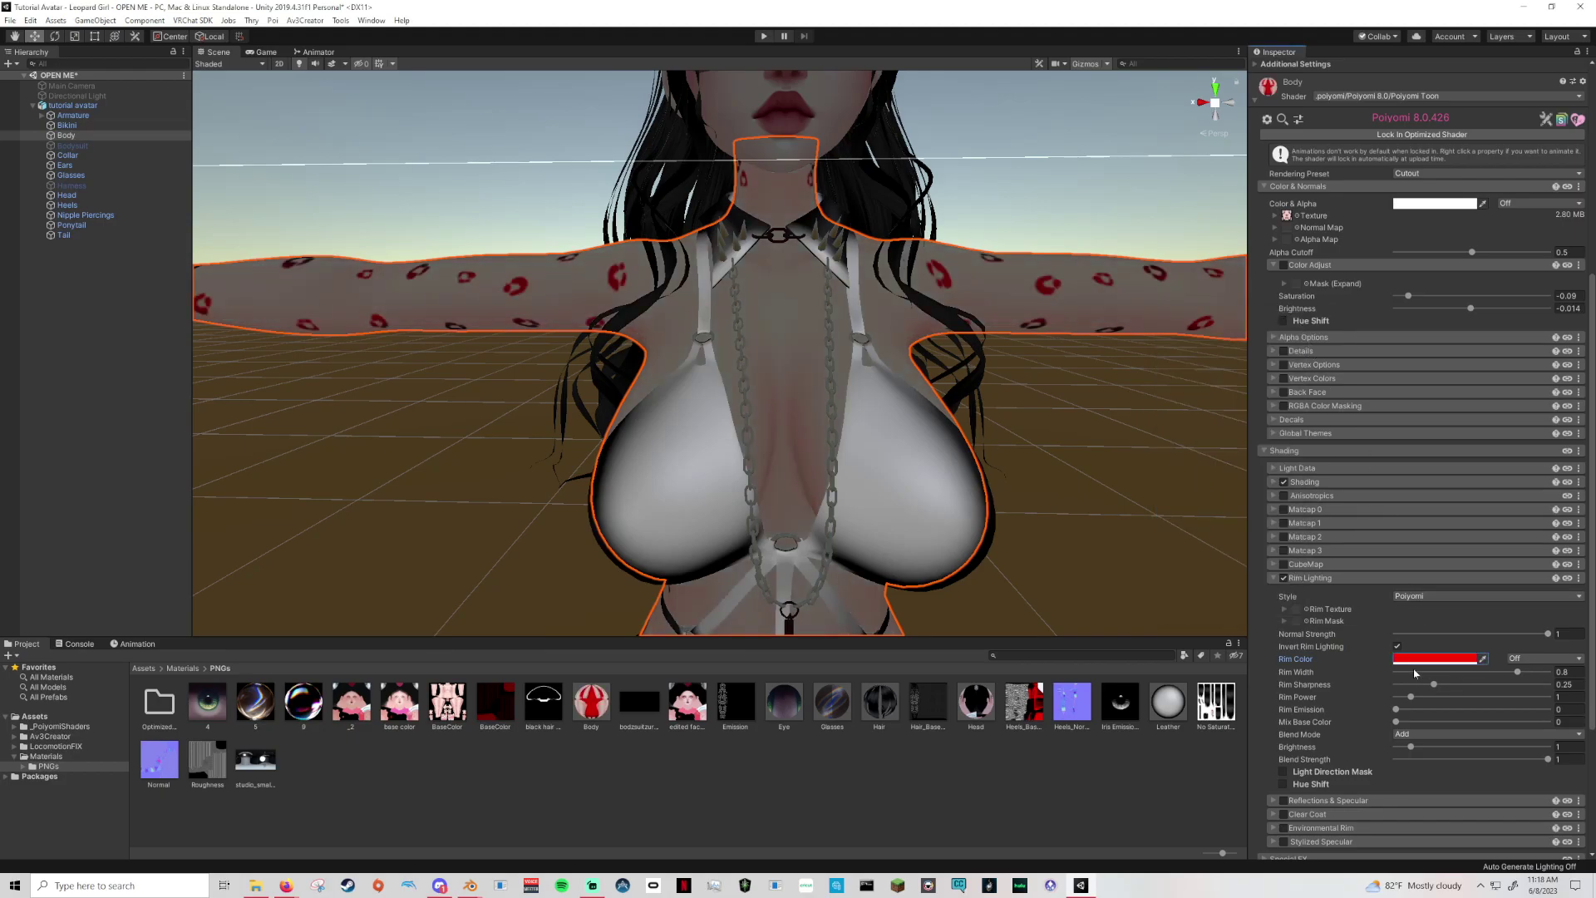
Turn off the Body's inverted rim lighting and set rim width to 0.959, sharpness to 0.172 and emission to 0.12.
click(1398, 646)
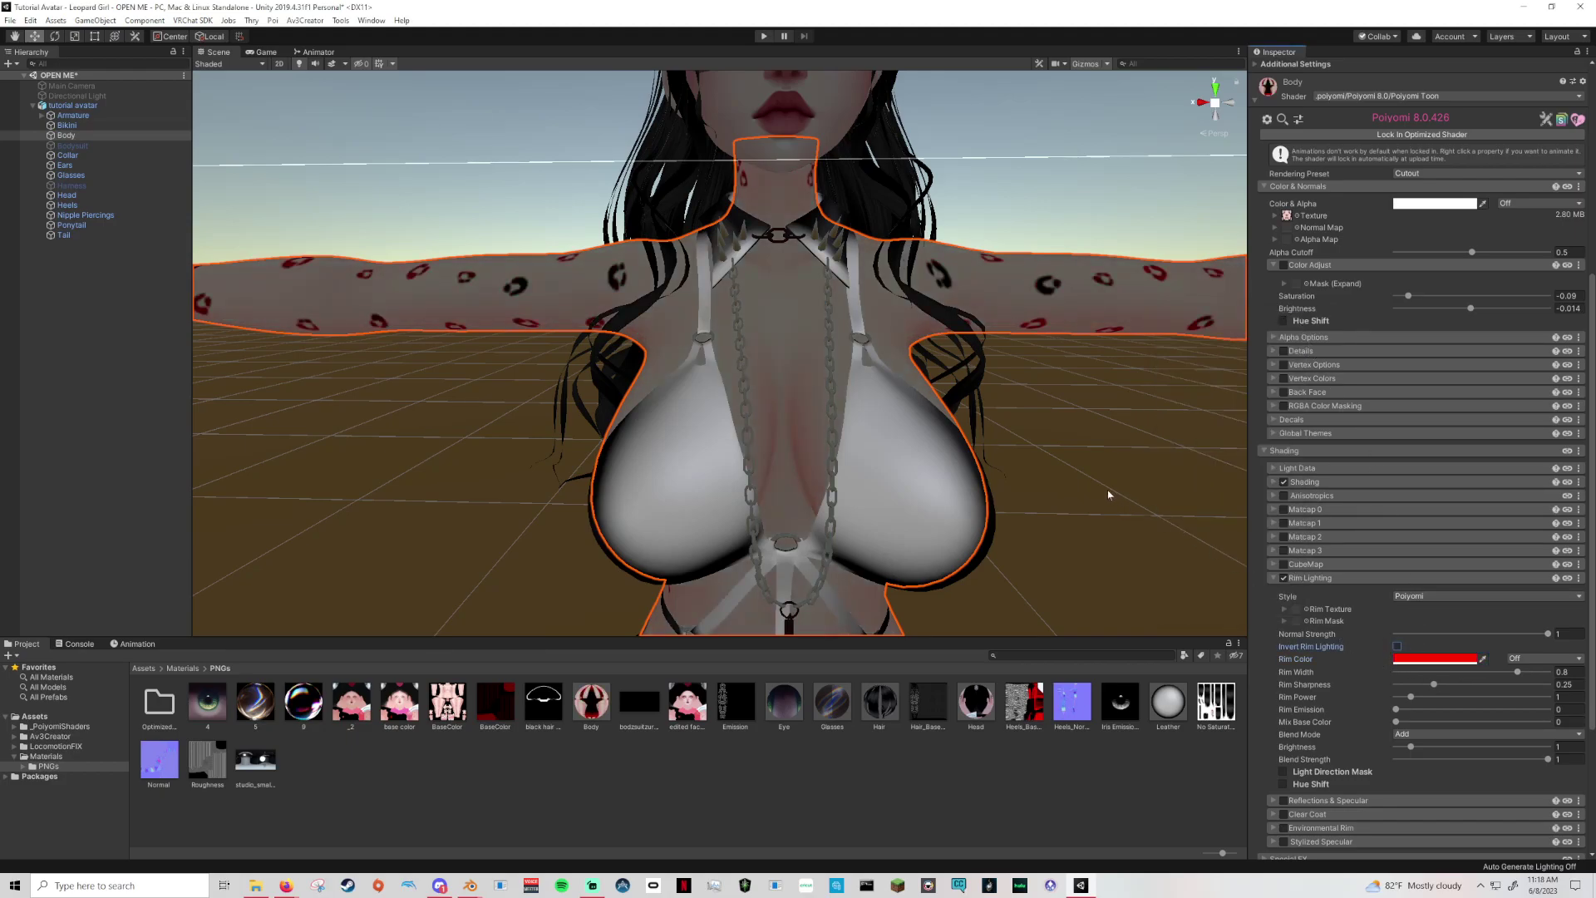
alt+drag(1108, 494, 1115, 488)
mouse_move(1515, 674)
mouse_down()
mouse_move(1466, 674)
mouse_move(1544, 678)
mouse_up()
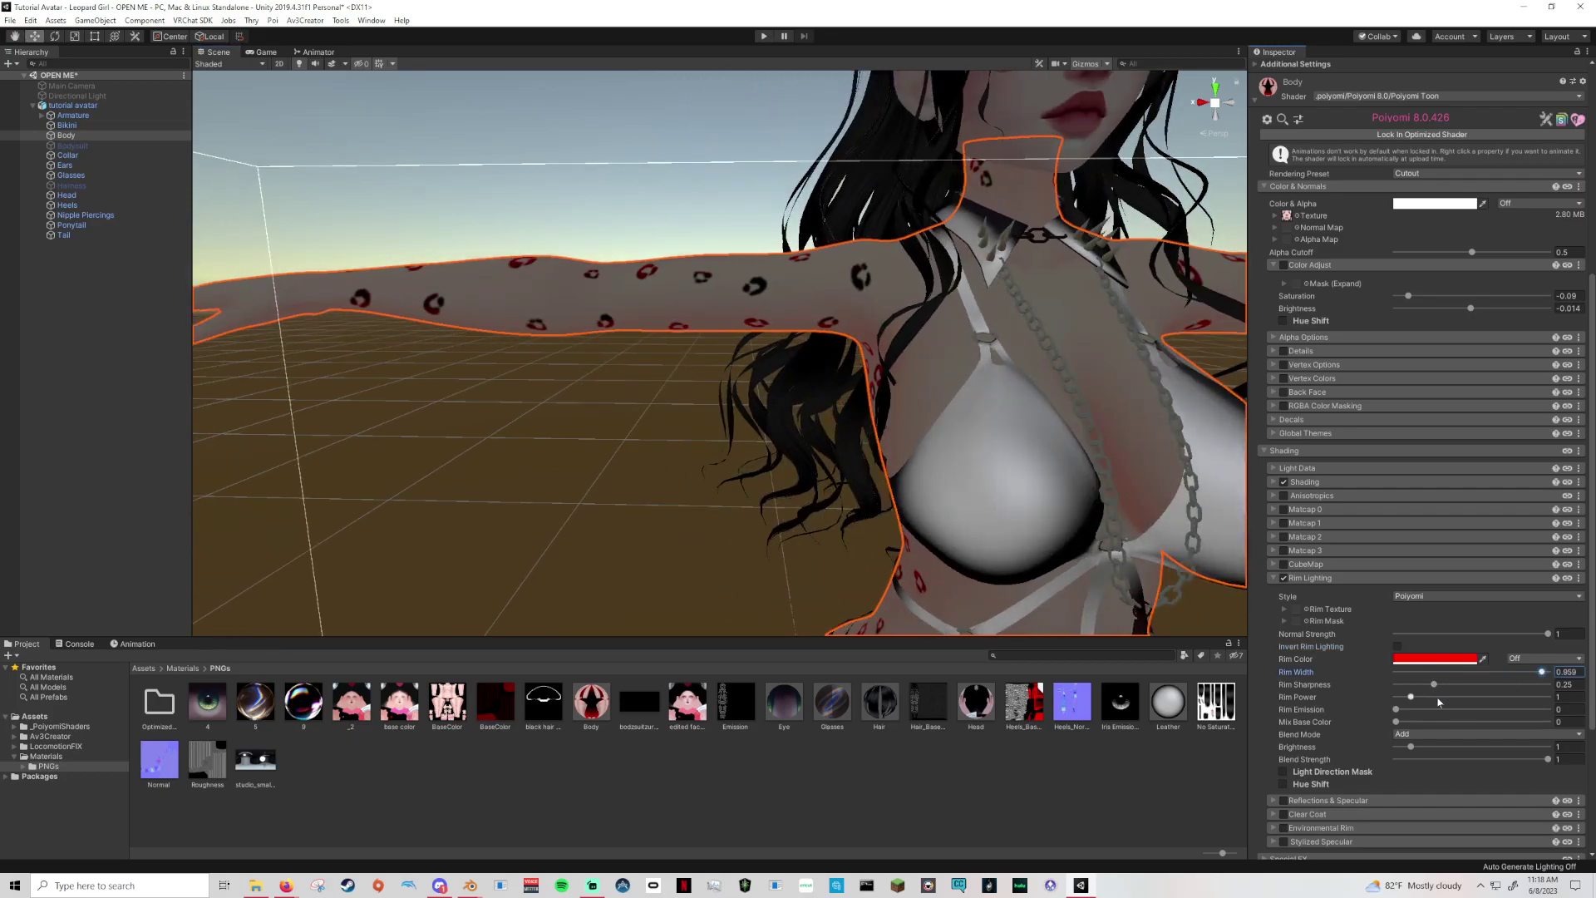
drag(1435, 685, 1397, 712)
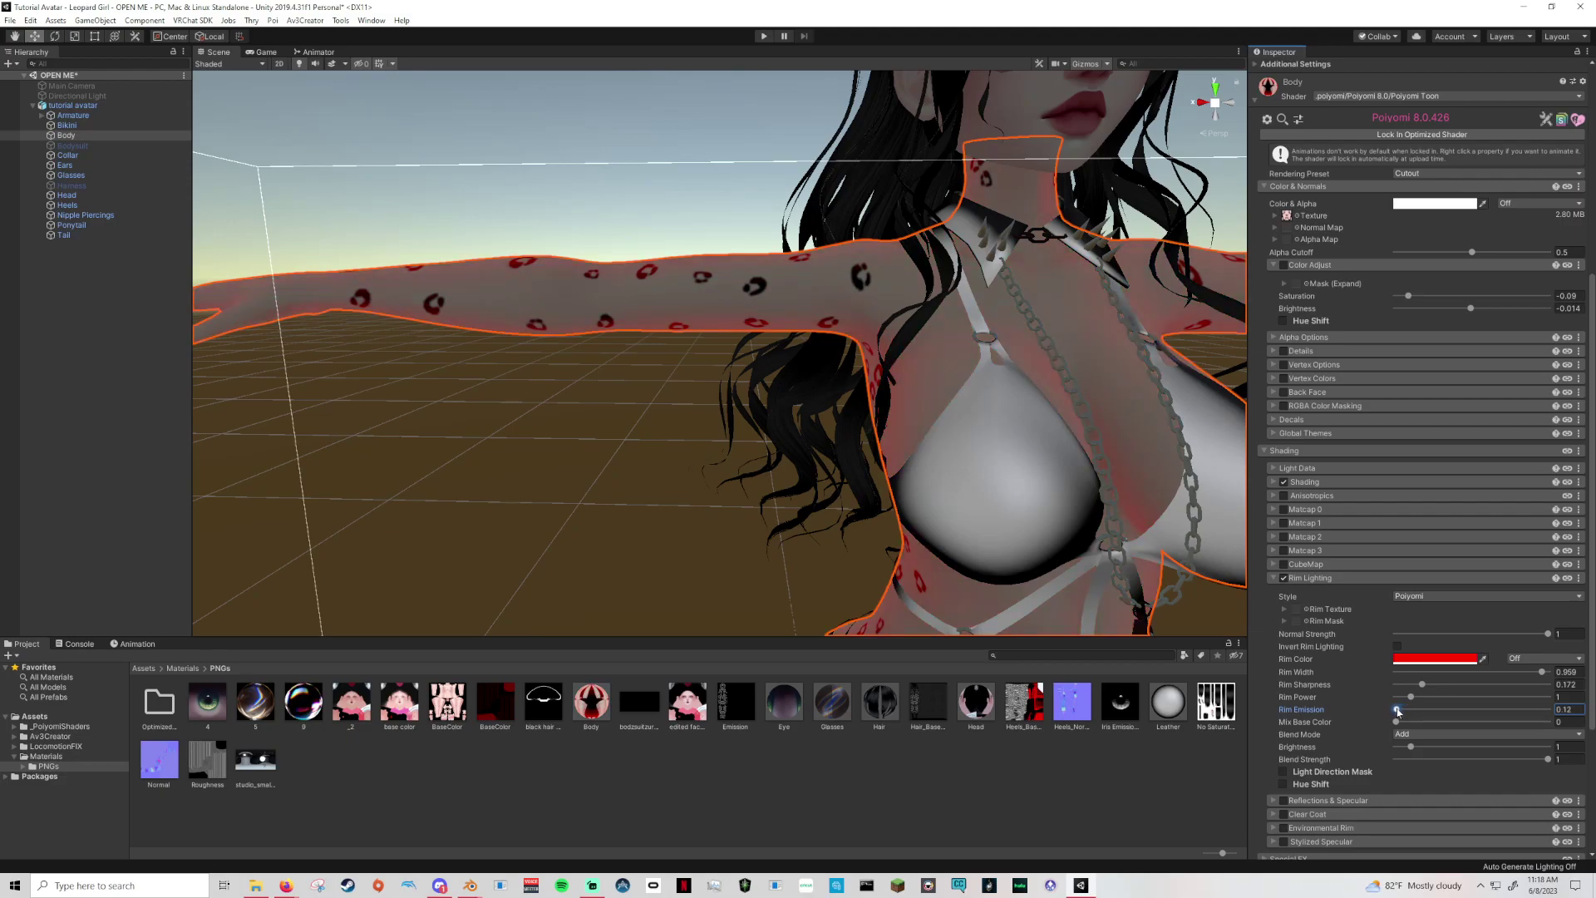
Set the Body material's rim sharpness to 0.26 and its rim width to 0.382.
scroll(862, 533, down, 4)
alt+drag(848, 527, 1130, 582)
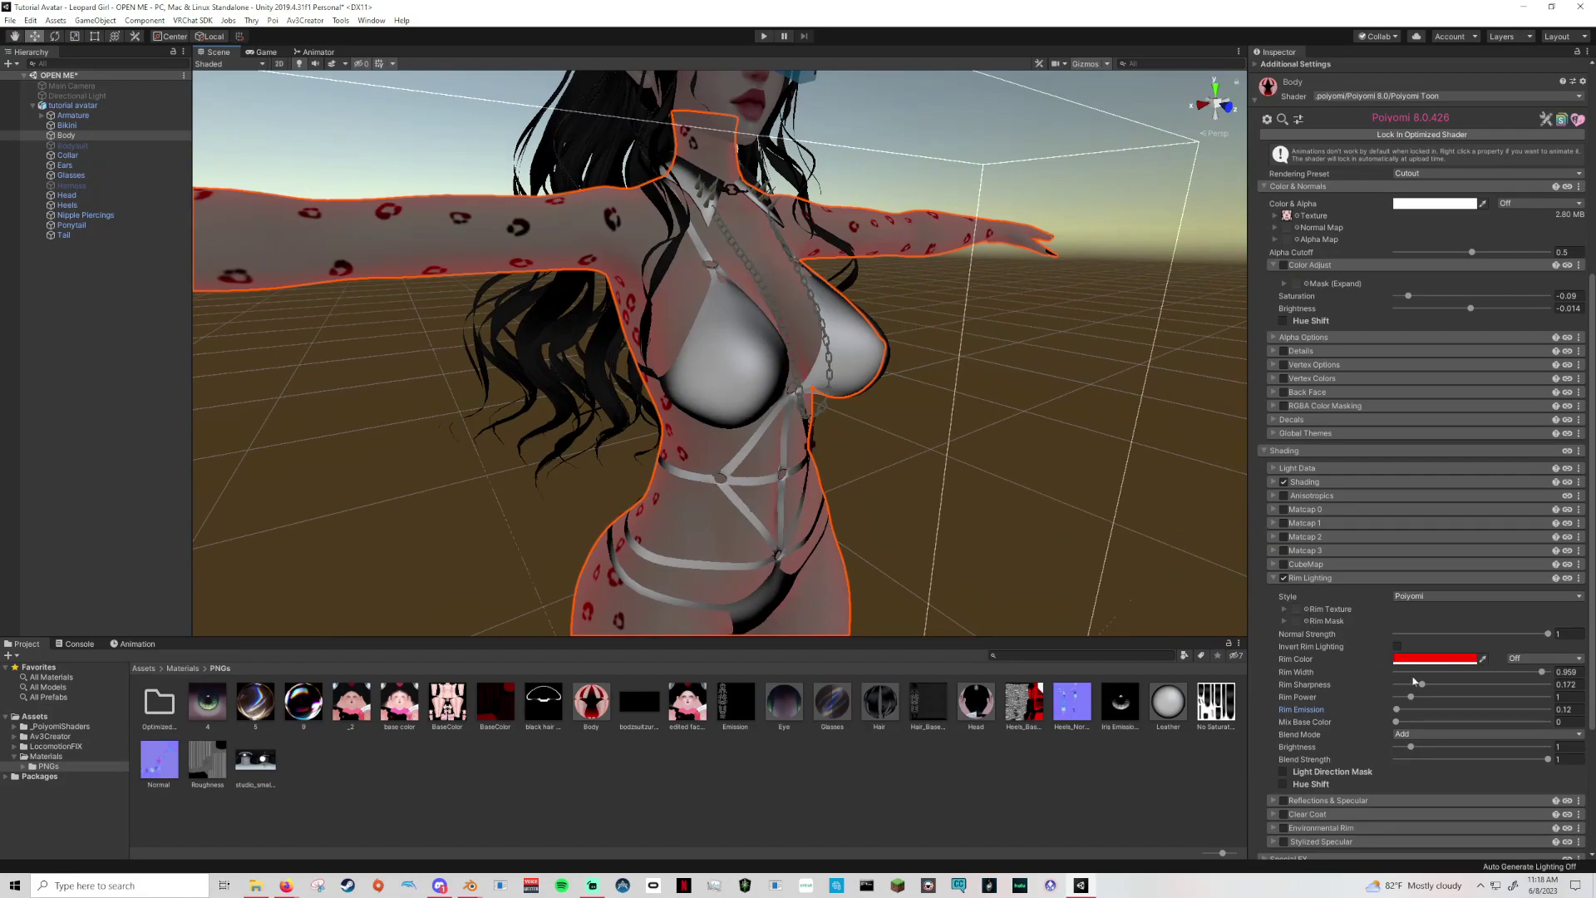
mouse_move(1420, 684)
mouse_down()
mouse_move(1375, 688)
mouse_move(1434, 684)
mouse_up()
drag(1543, 672, 1455, 675)
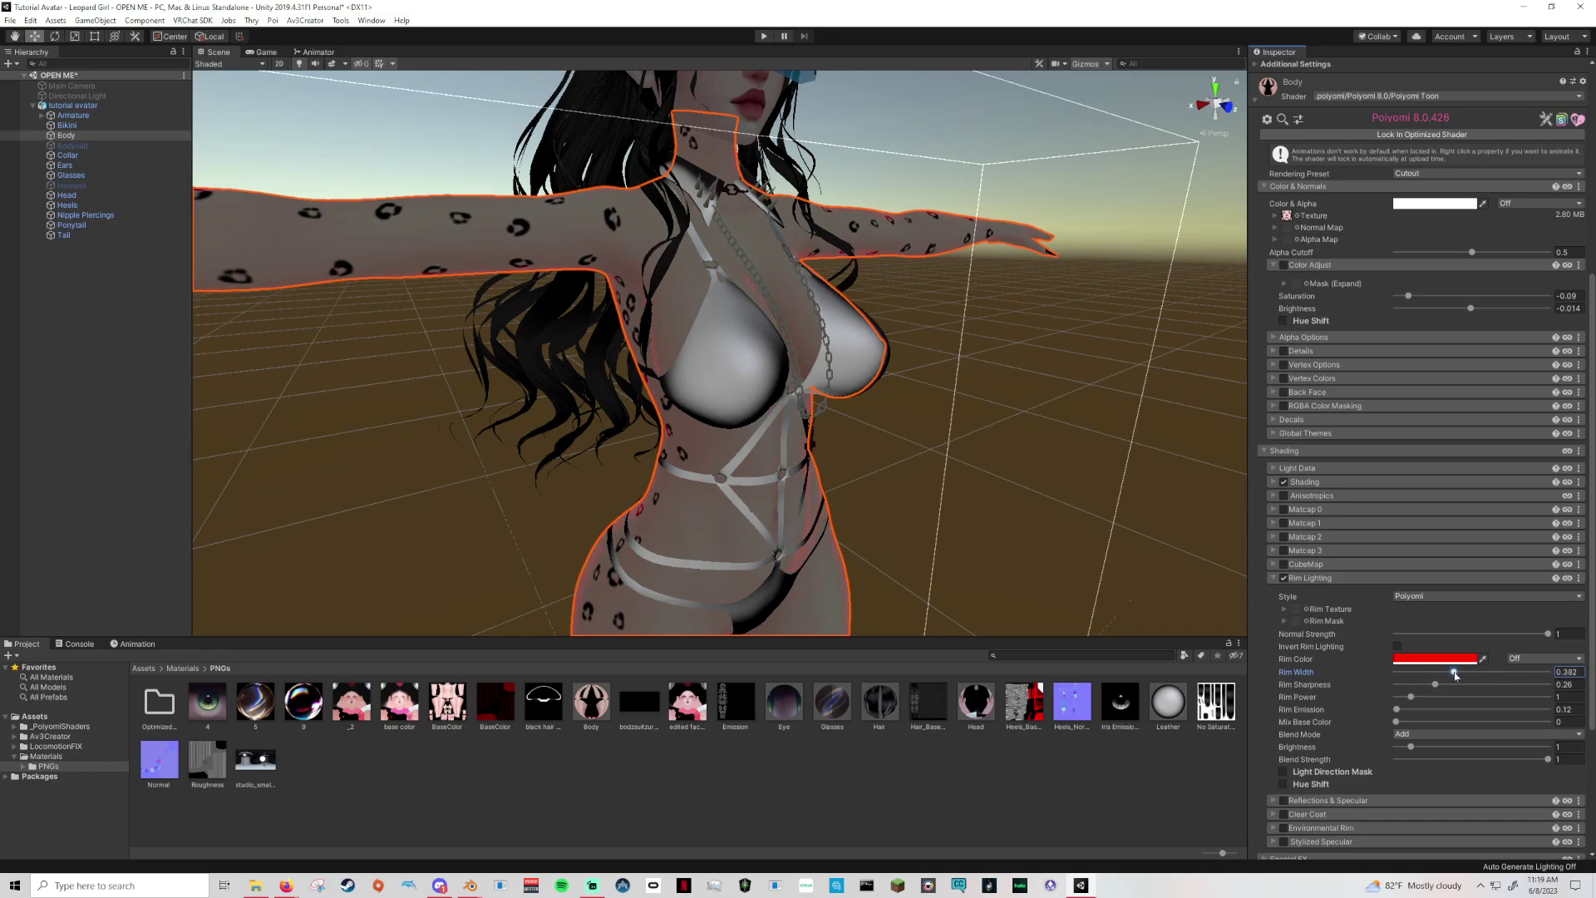
Invert the Body material's rim lighting with mix base color 1 and a pale peach rim color.
click(1398, 647)
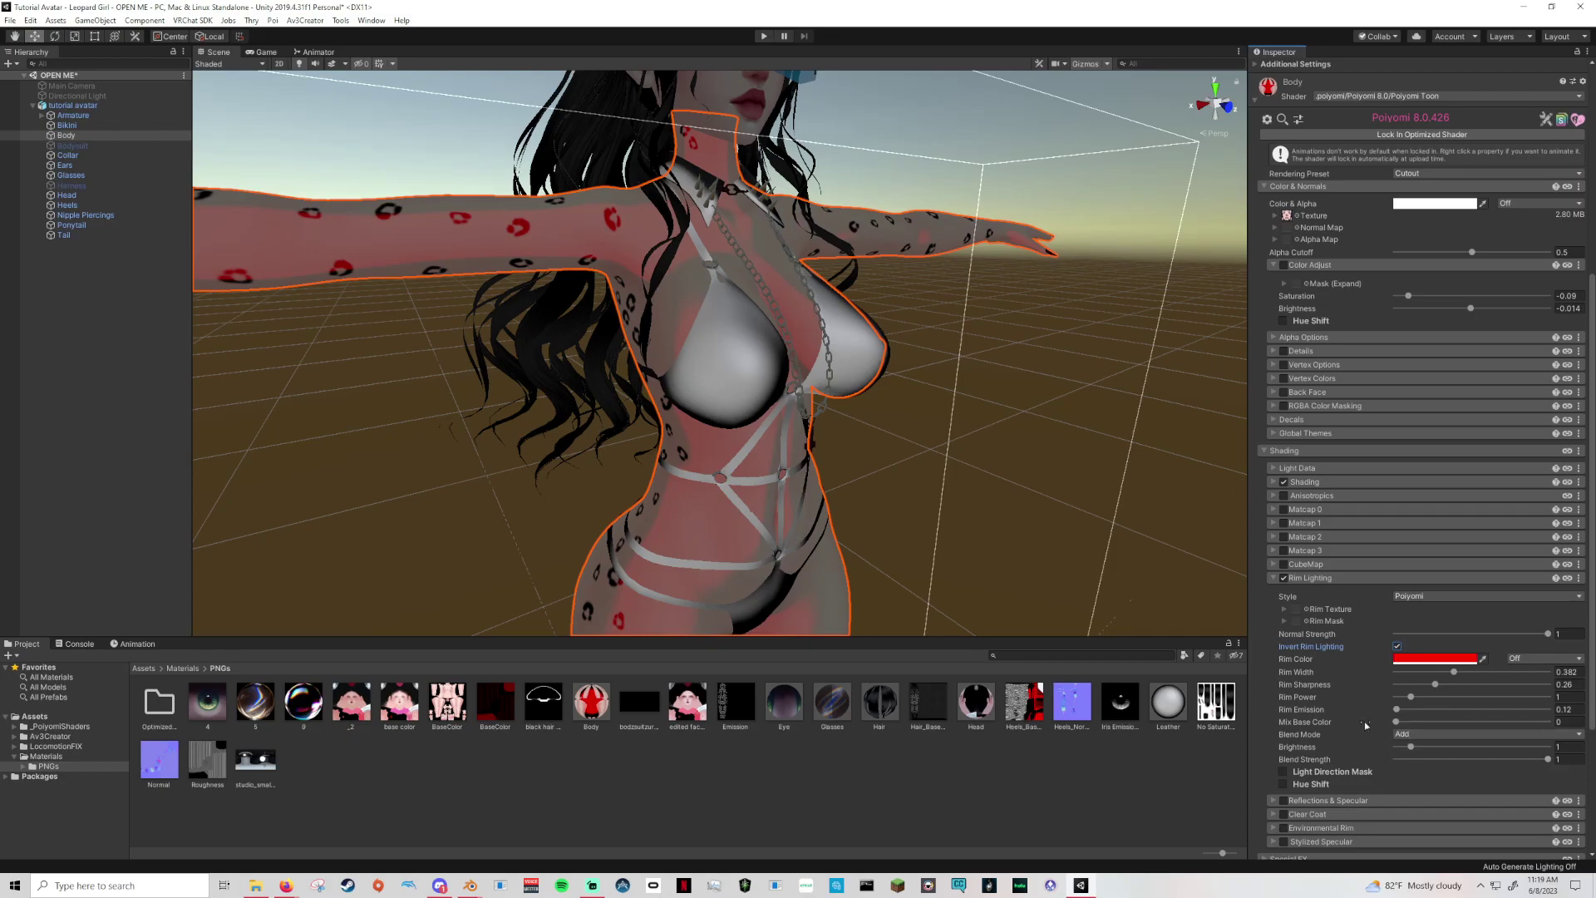
drag(1400, 721, 1553, 721)
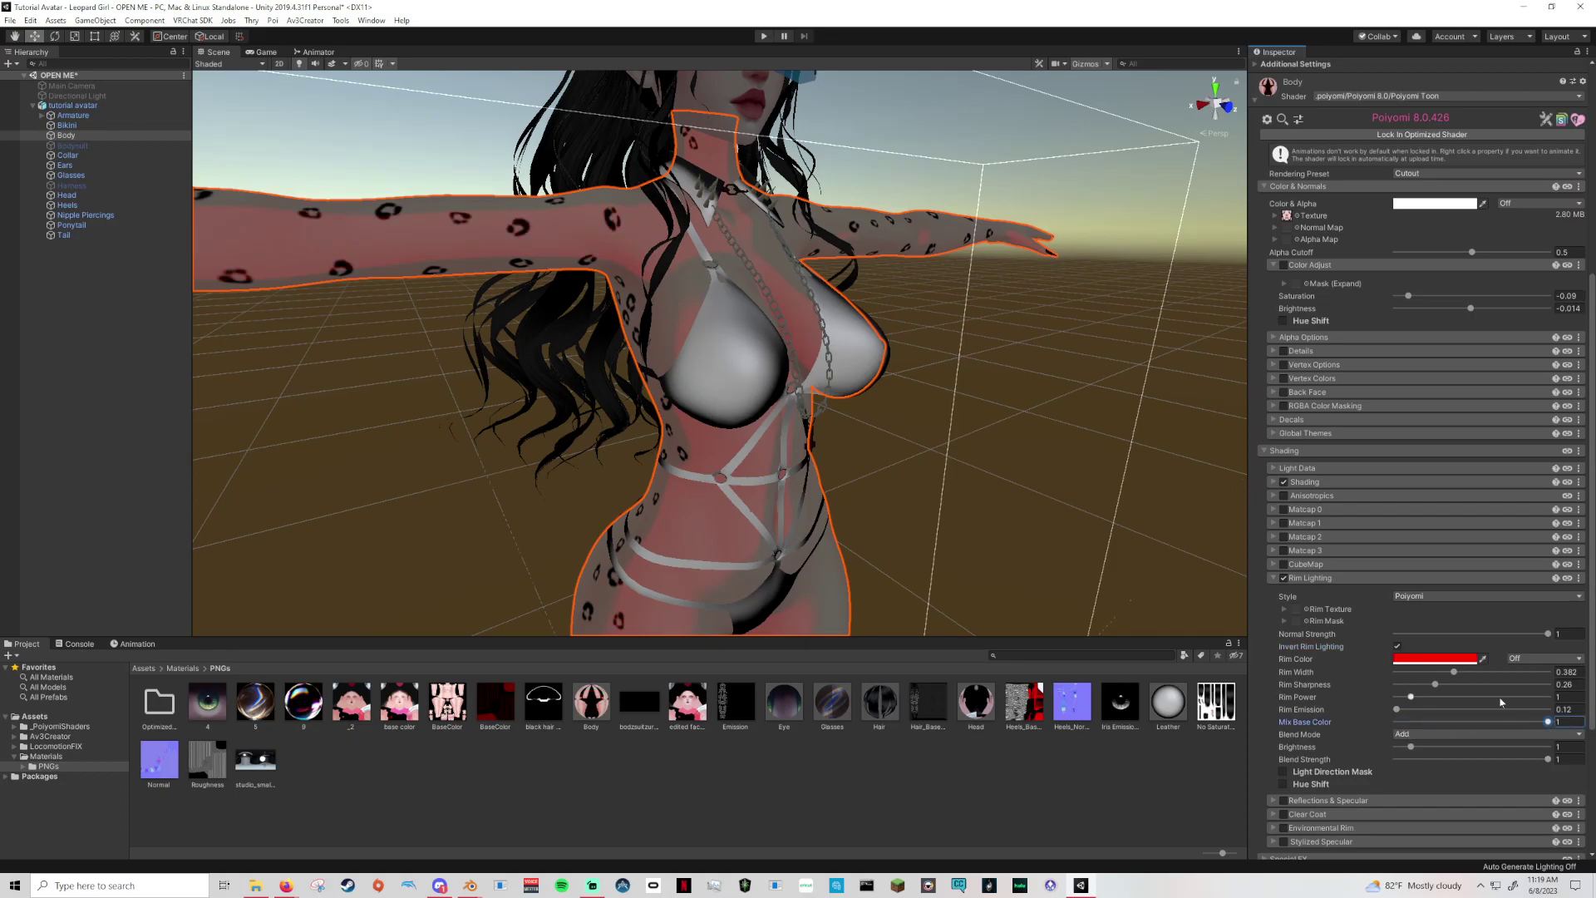
click(1435, 658)
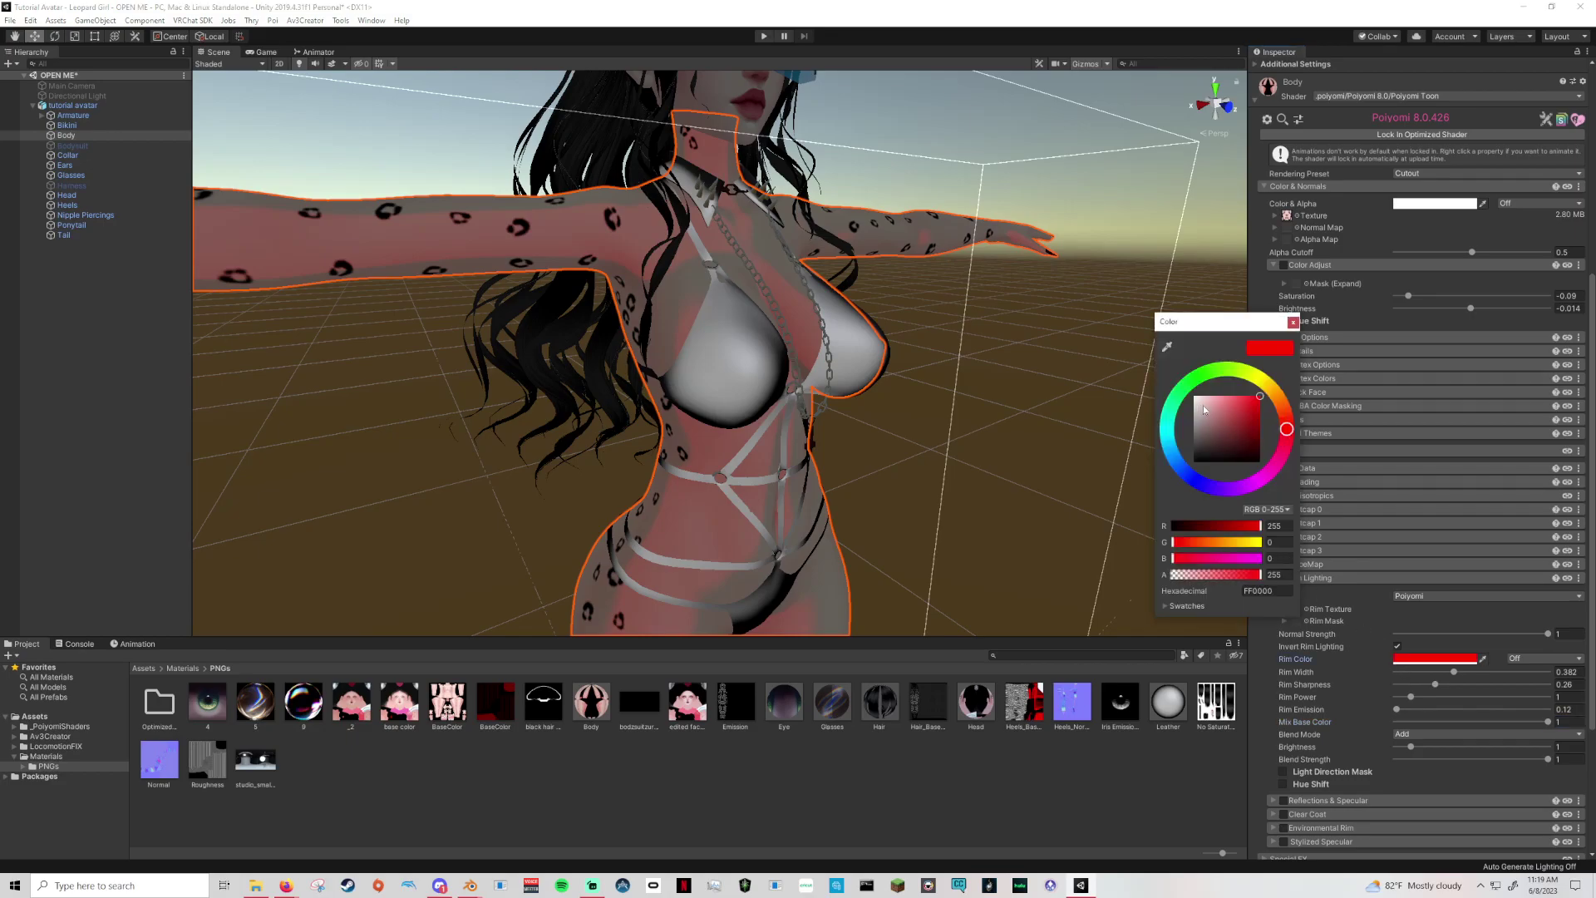
click(1205, 404)
click(1284, 408)
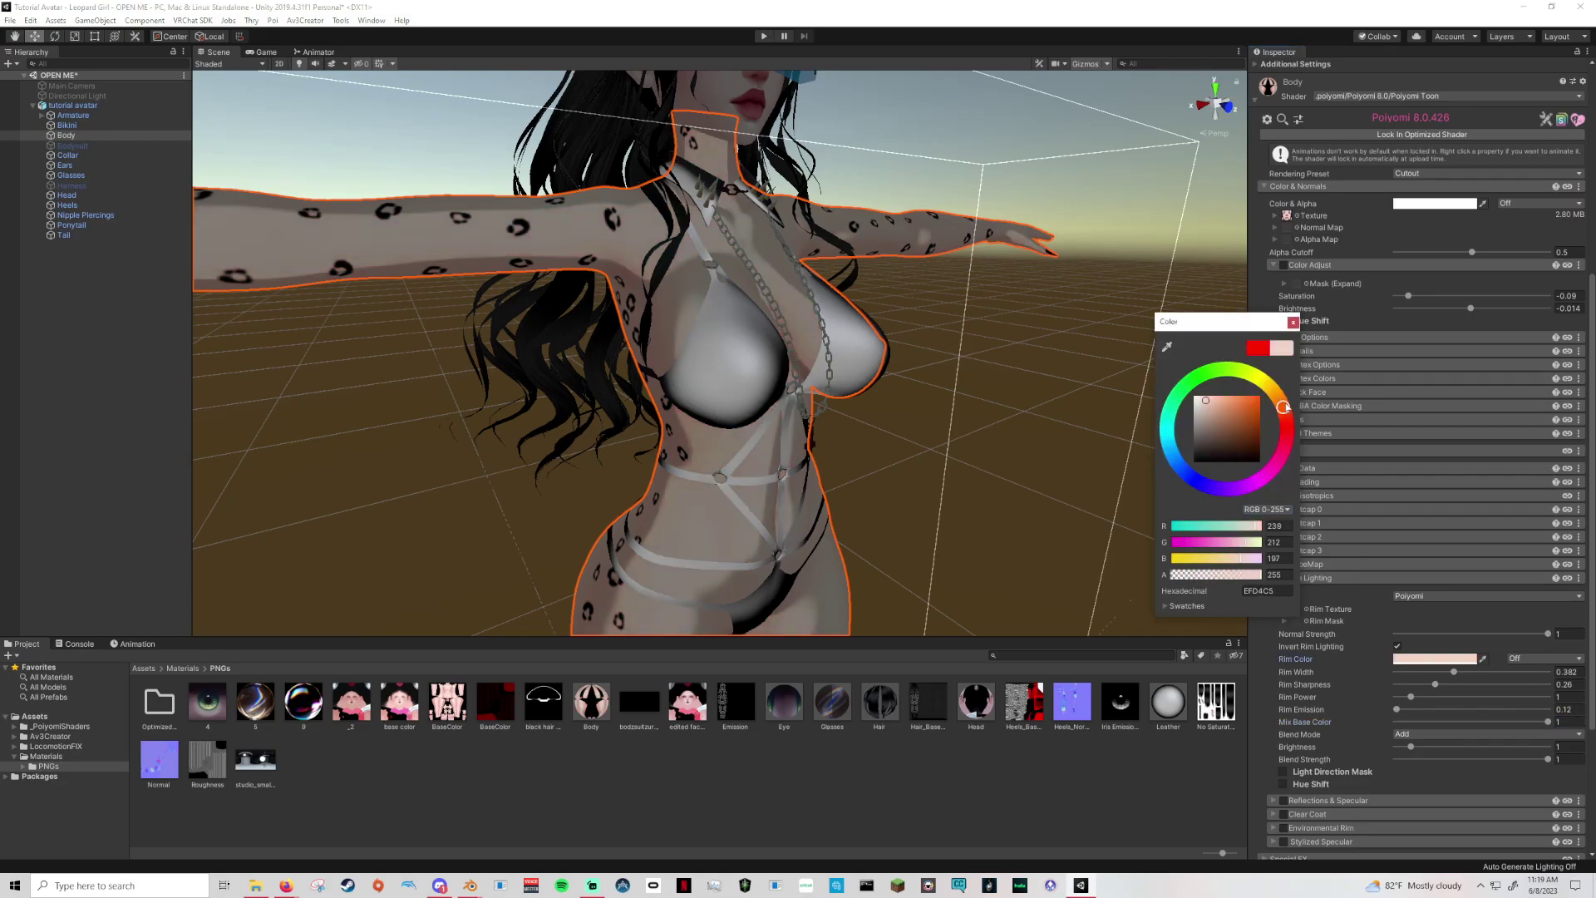
click(1209, 401)
drag(1209, 401, 1204, 399)
Set the Body material's rim width to 0.083, sharpness to 0, power to 0.8 and emission to 0.2.
drag(1447, 673, 1403, 671)
drag(1402, 671, 1398, 712)
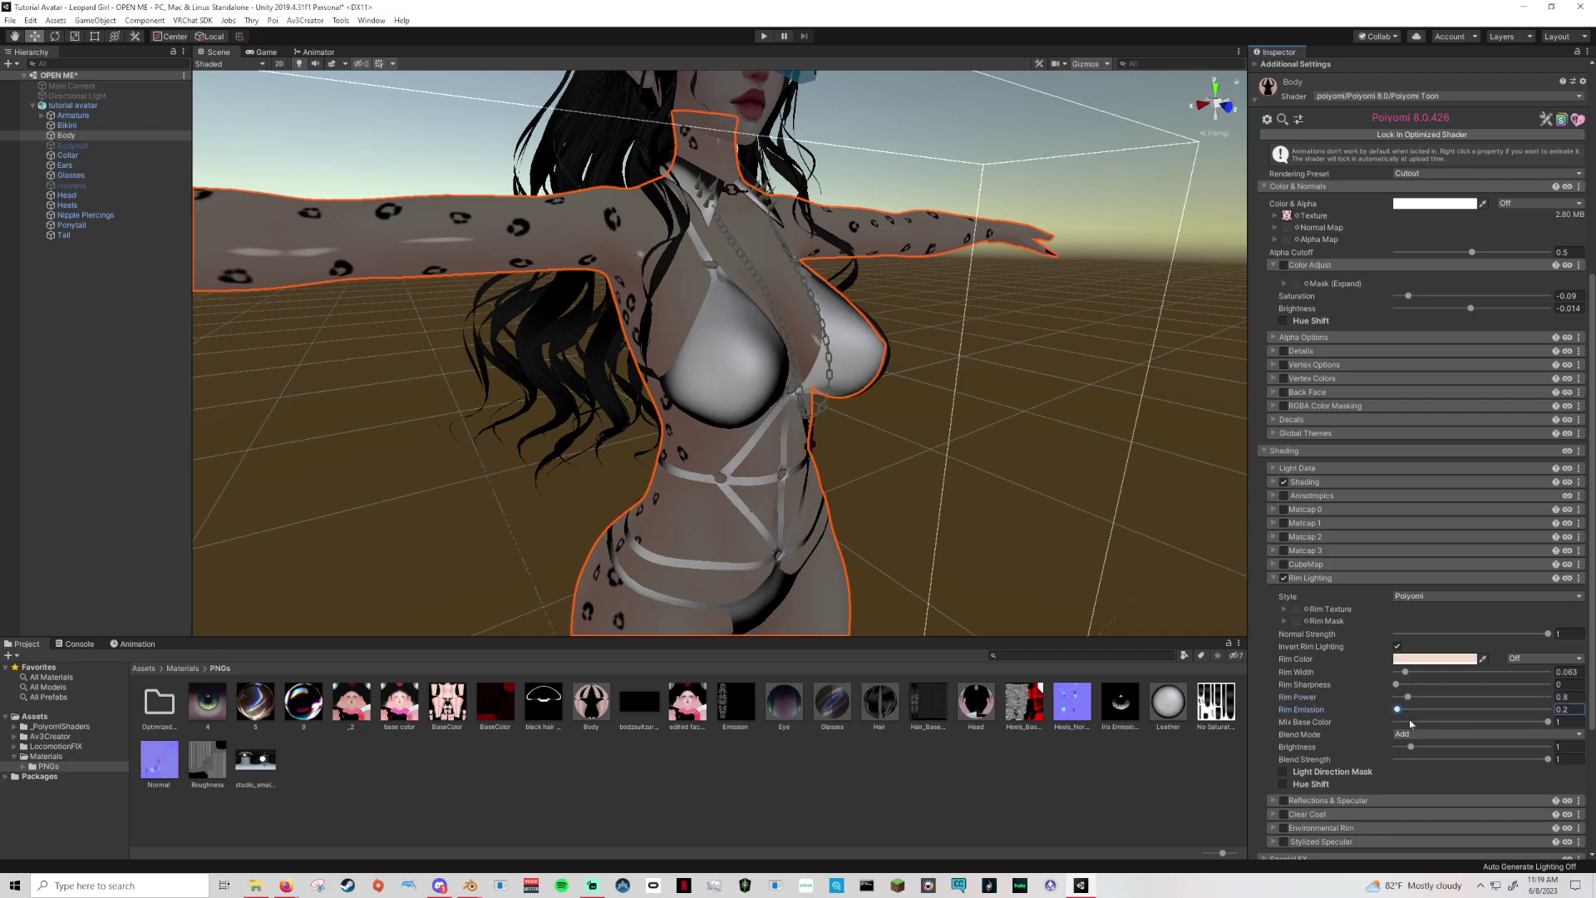
Compare the Body's rim blend modes, choose Replace and set the rim brightness to 0.92.
click(1444, 733)
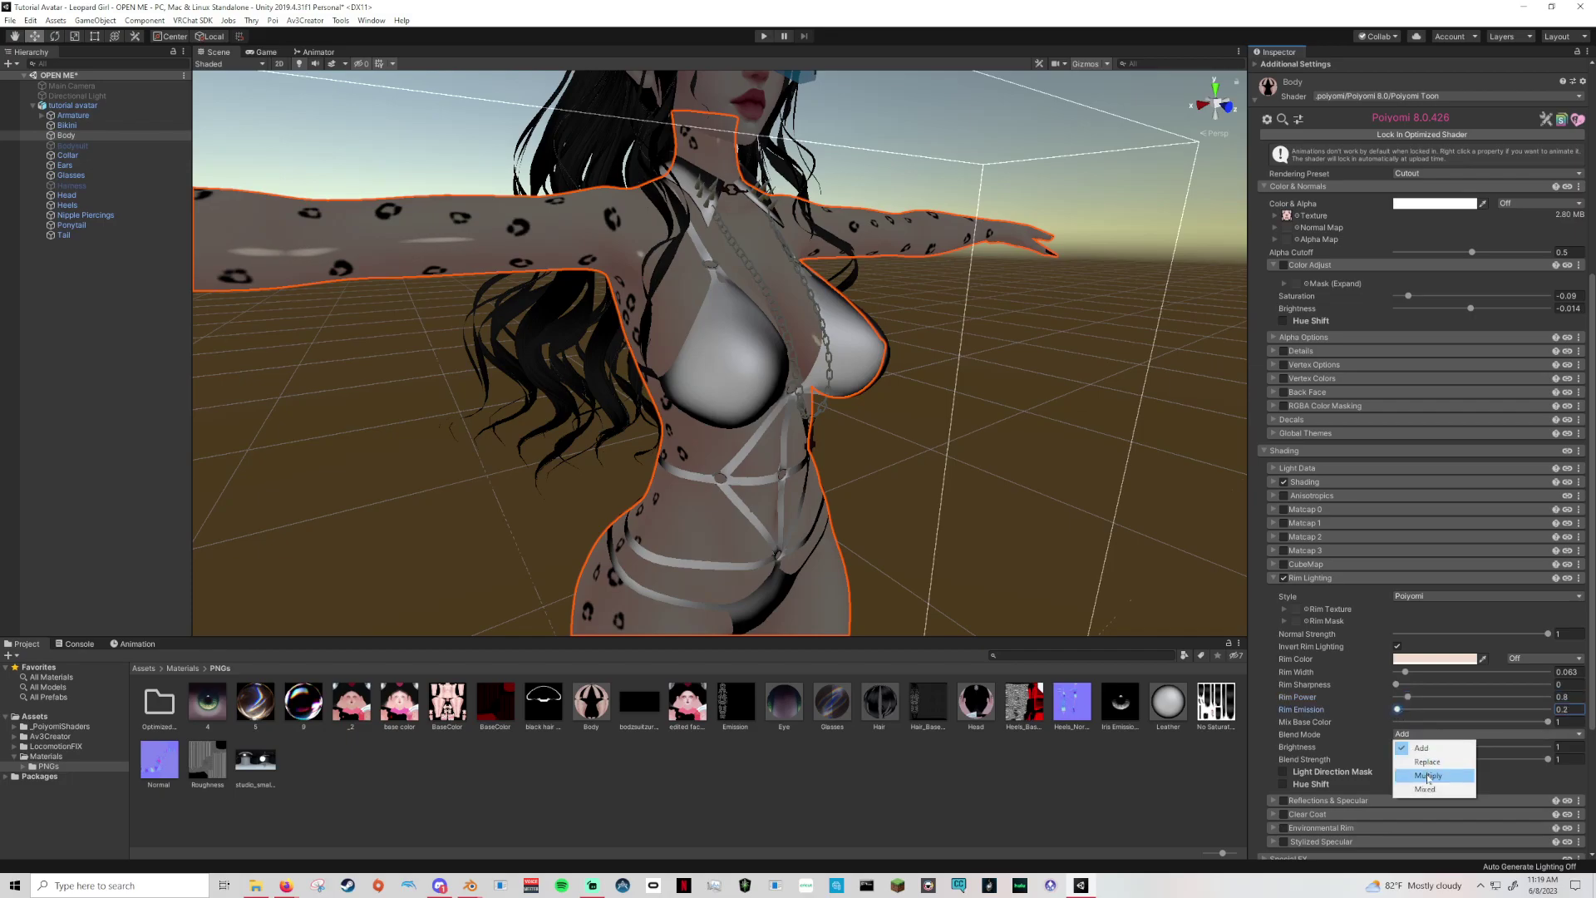
click(1428, 764)
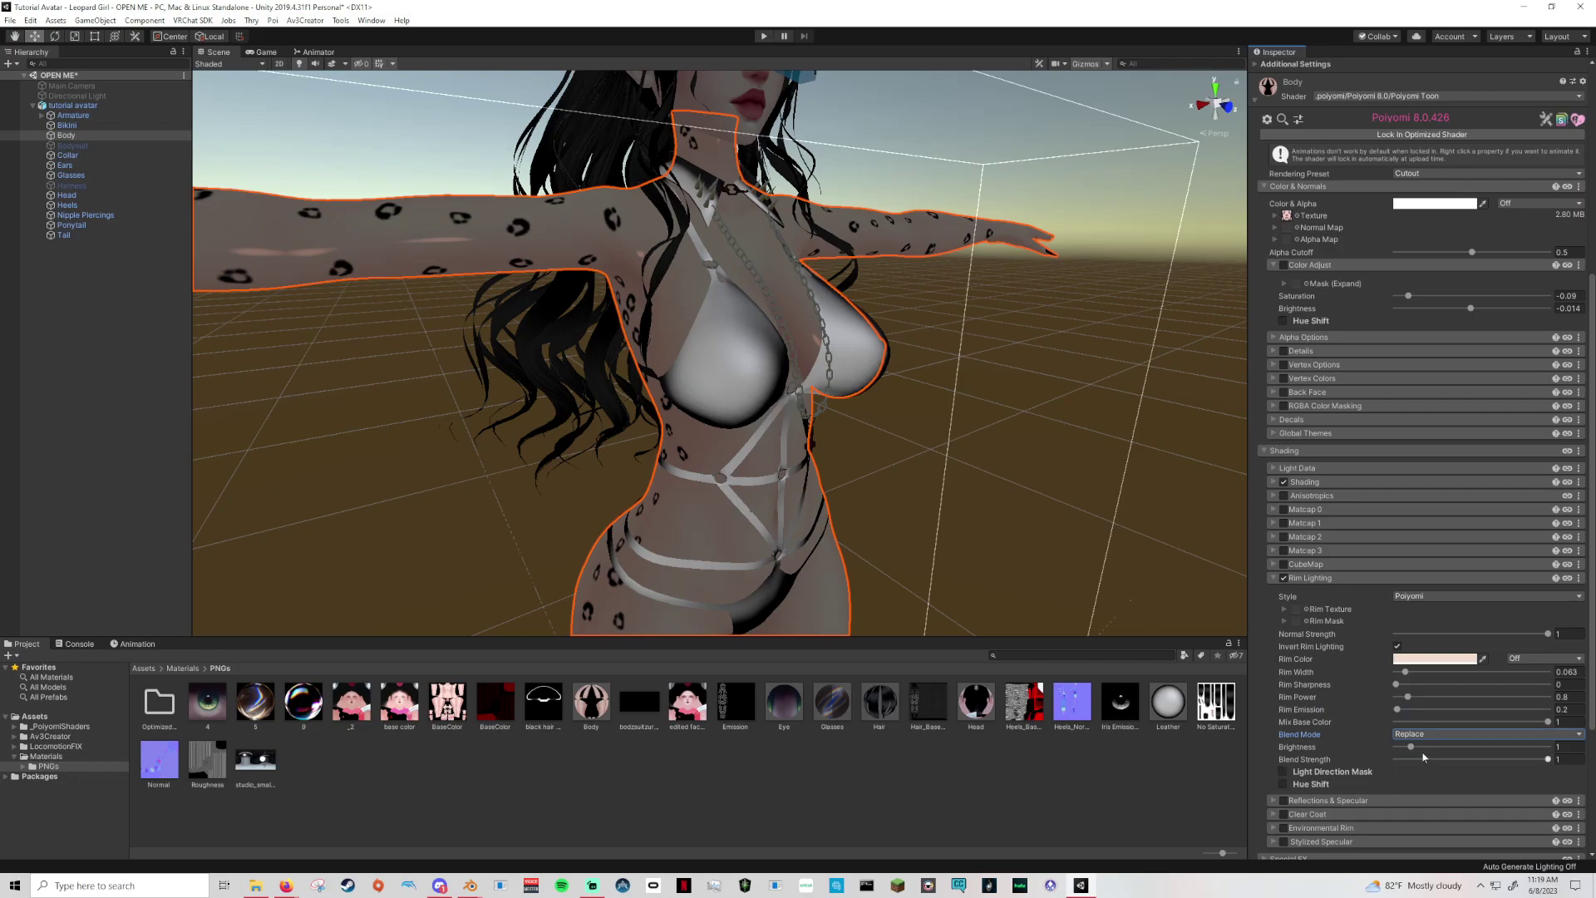
click(1423, 734)
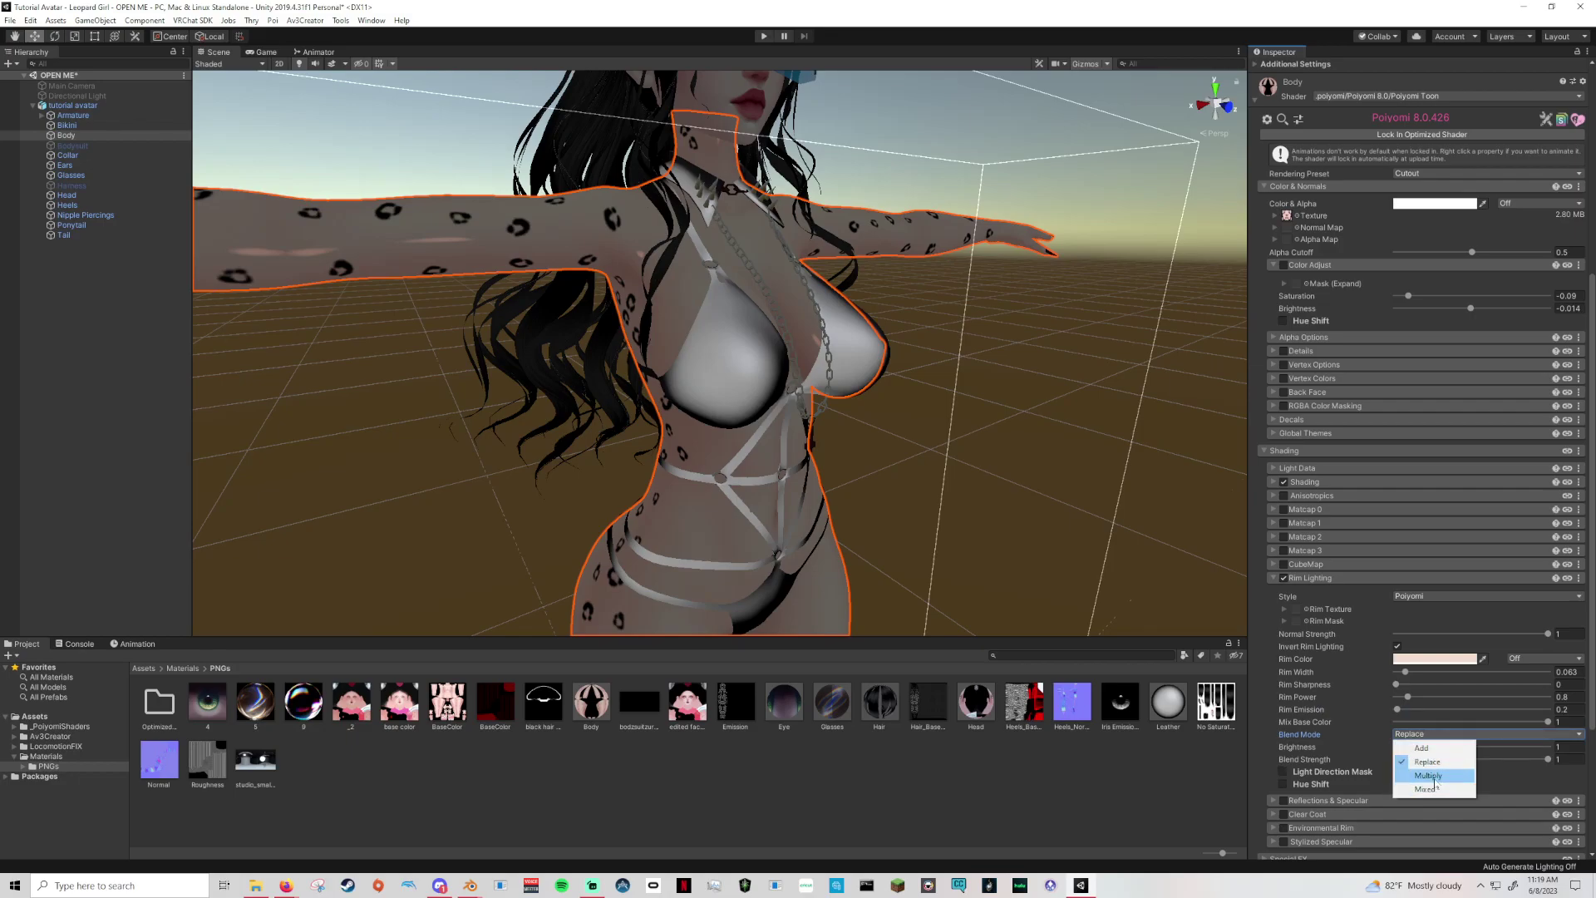
click(1430, 774)
click(1409, 736)
click(1425, 788)
click(1411, 735)
click(1426, 761)
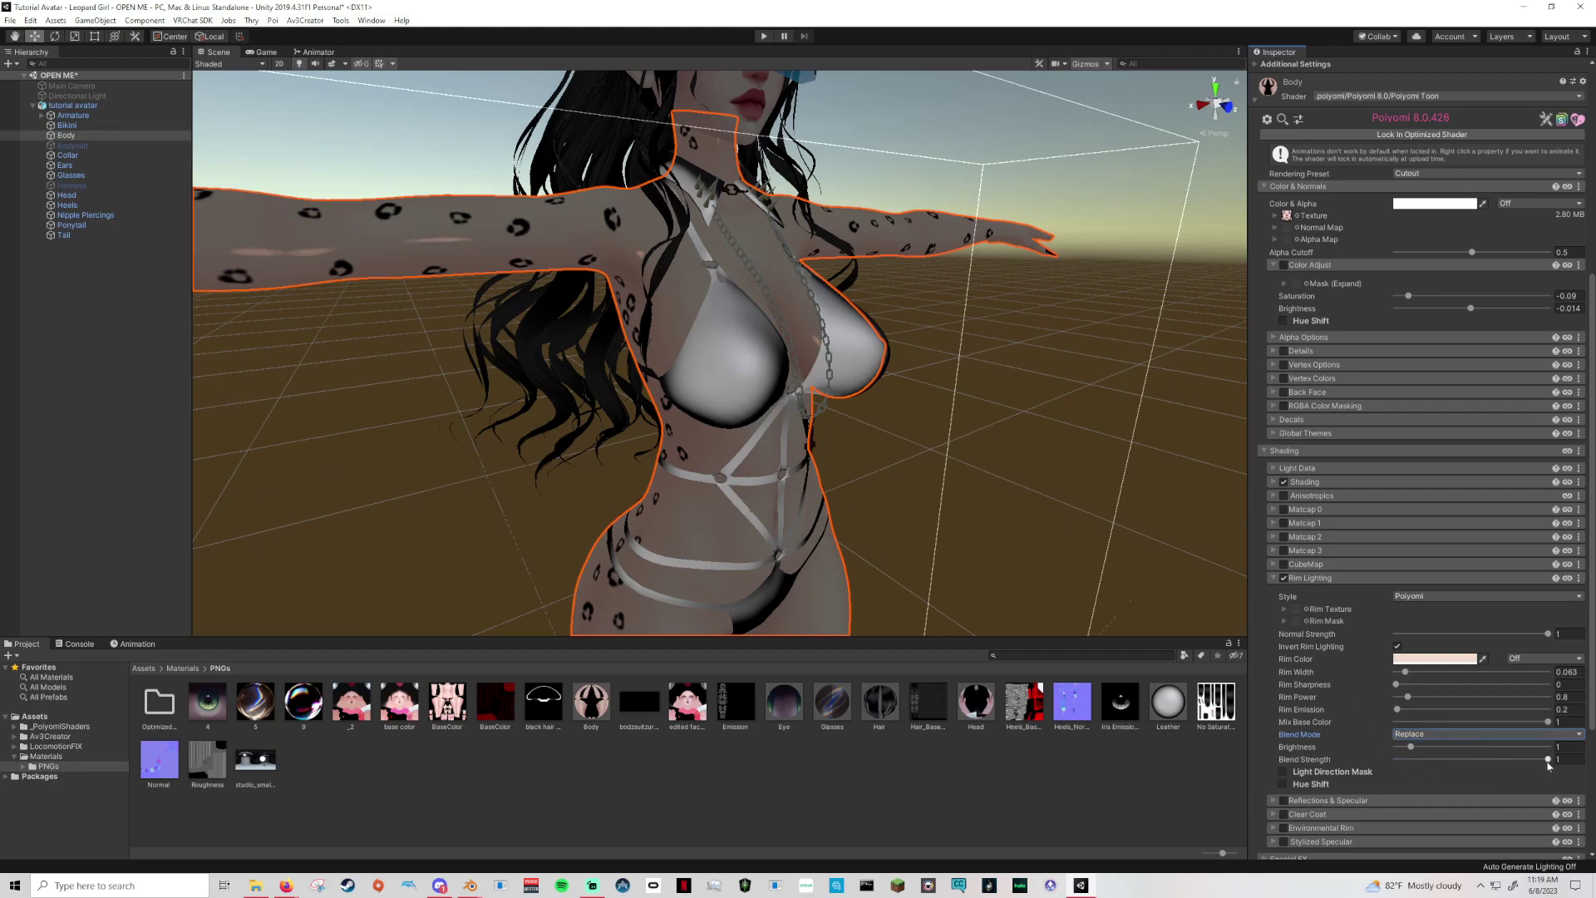
click(1413, 748)
drag(1411, 746, 1409, 748)
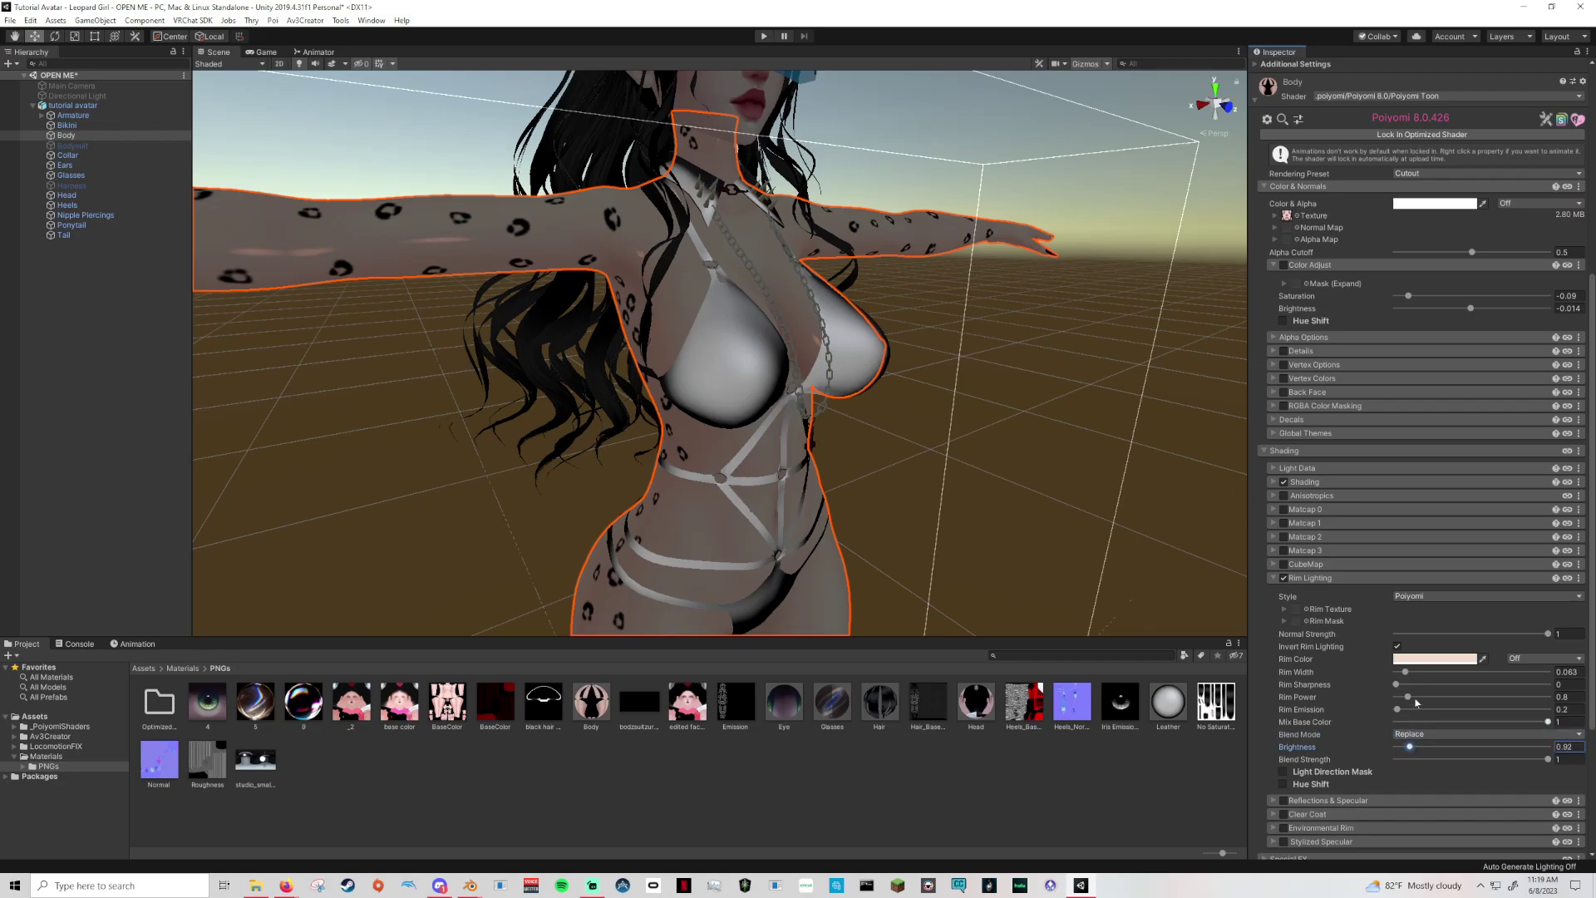
Examine the Body's rim lighting on the torso and arms from several angles.
alt+drag(636, 504, 837, 516)
middle_drag(997, 516, 889, 511)
alt+drag(889, 512, 620, 502)
middle_drag(773, 615, 756, 515)
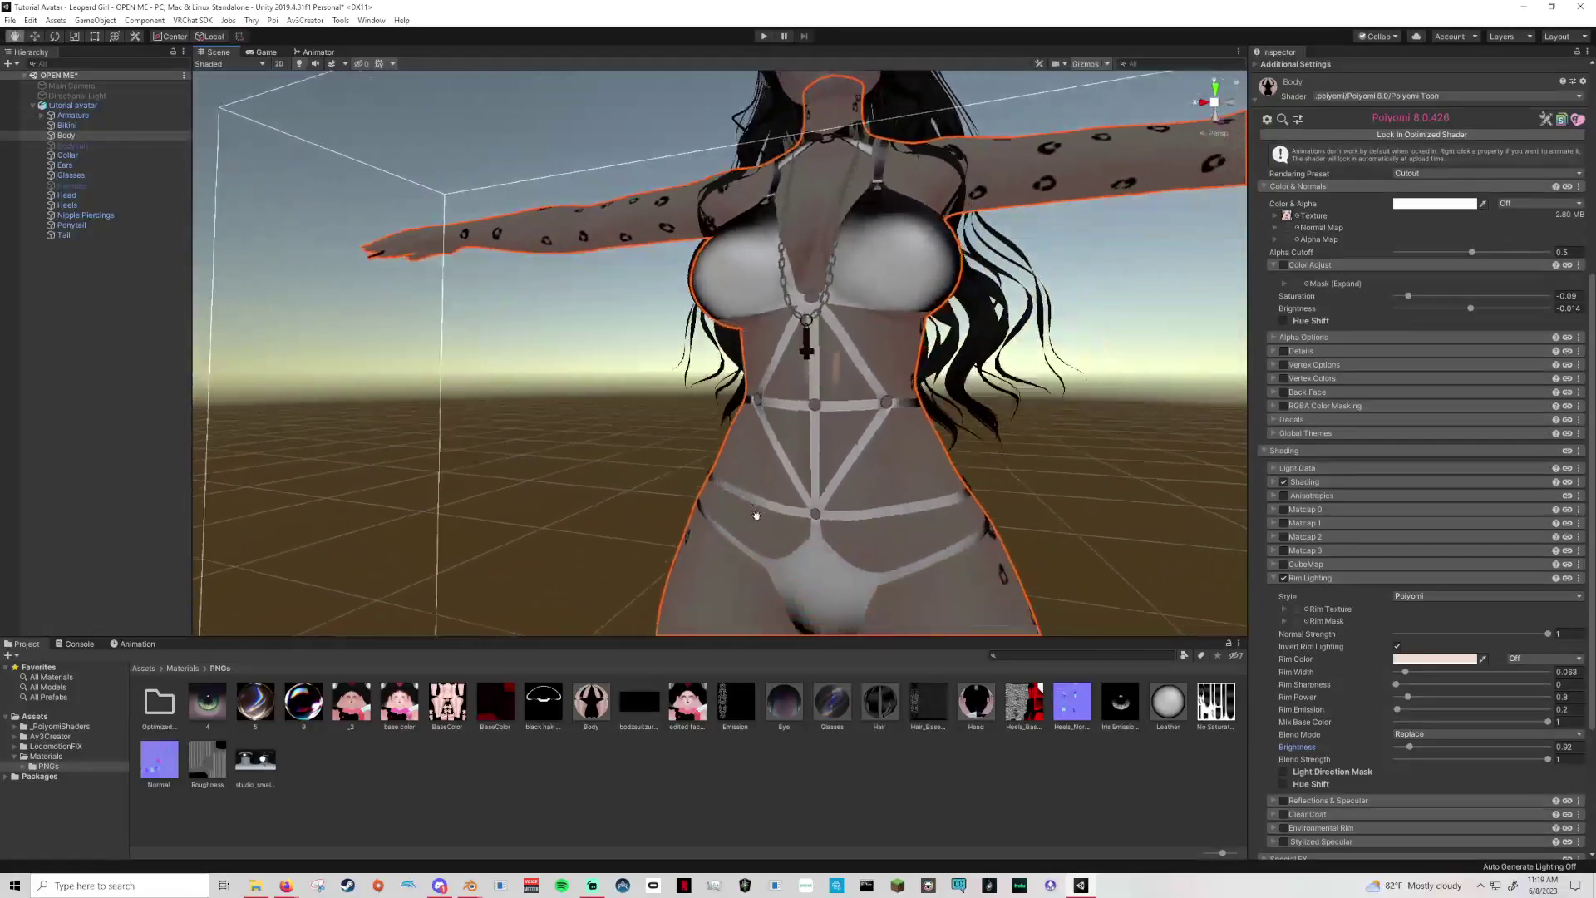
alt+drag(756, 515, 912, 531)
middle_drag(912, 531, 964, 582)
alt+drag(964, 582, 905, 509)
middle_drag(905, 510, 927, 532)
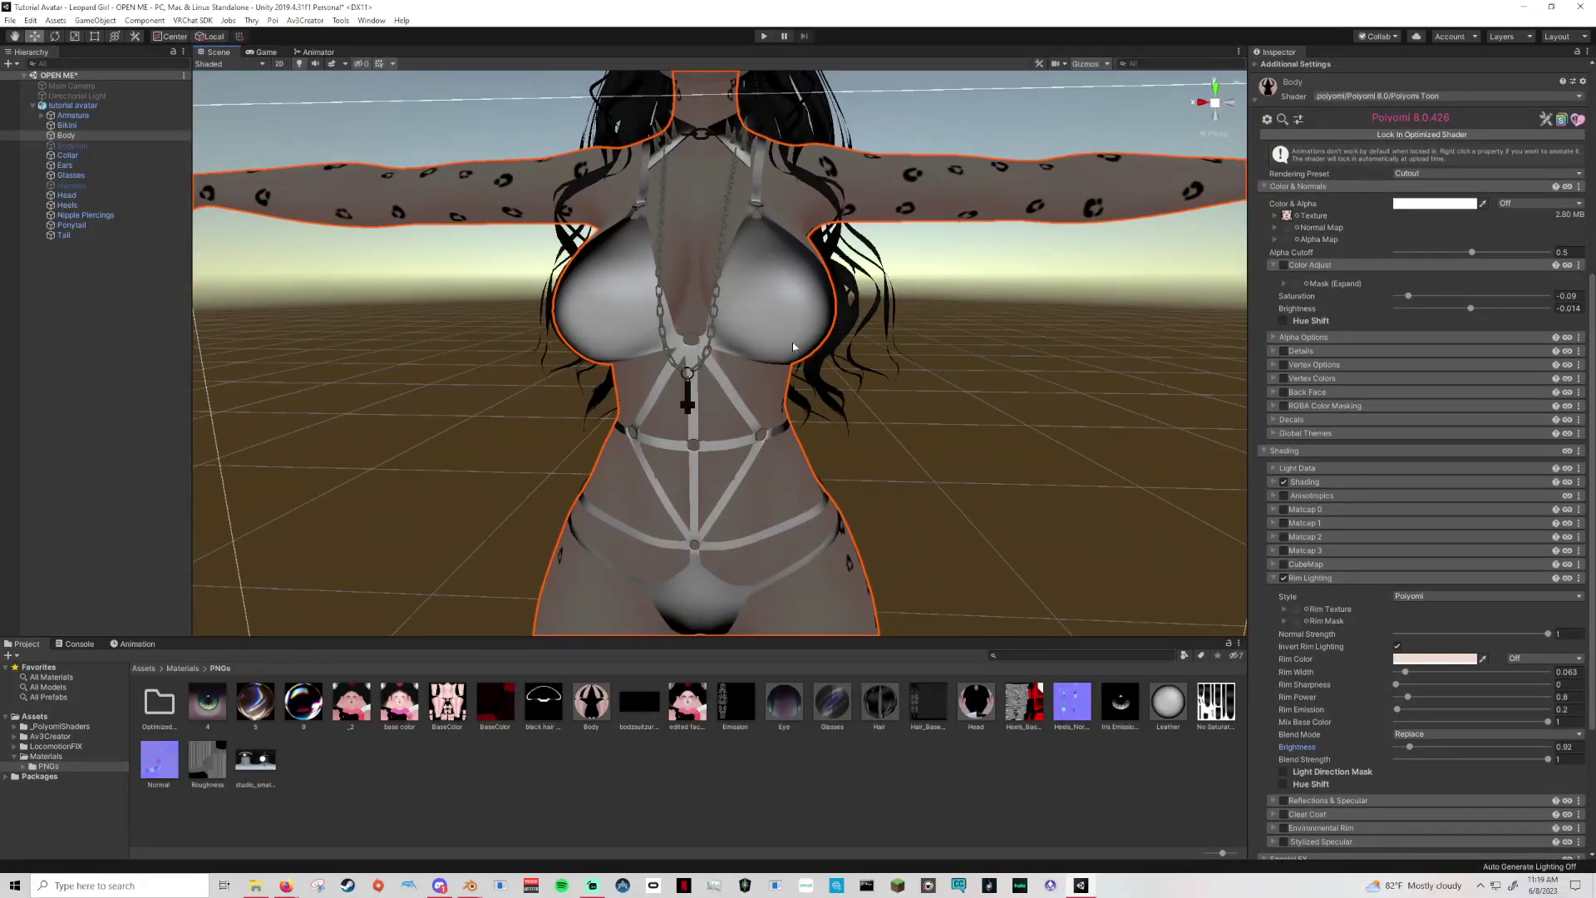
Disable Rim Lighting on the bikini's Leather material.
click(792, 345)
scroll(1338, 680, down, 8)
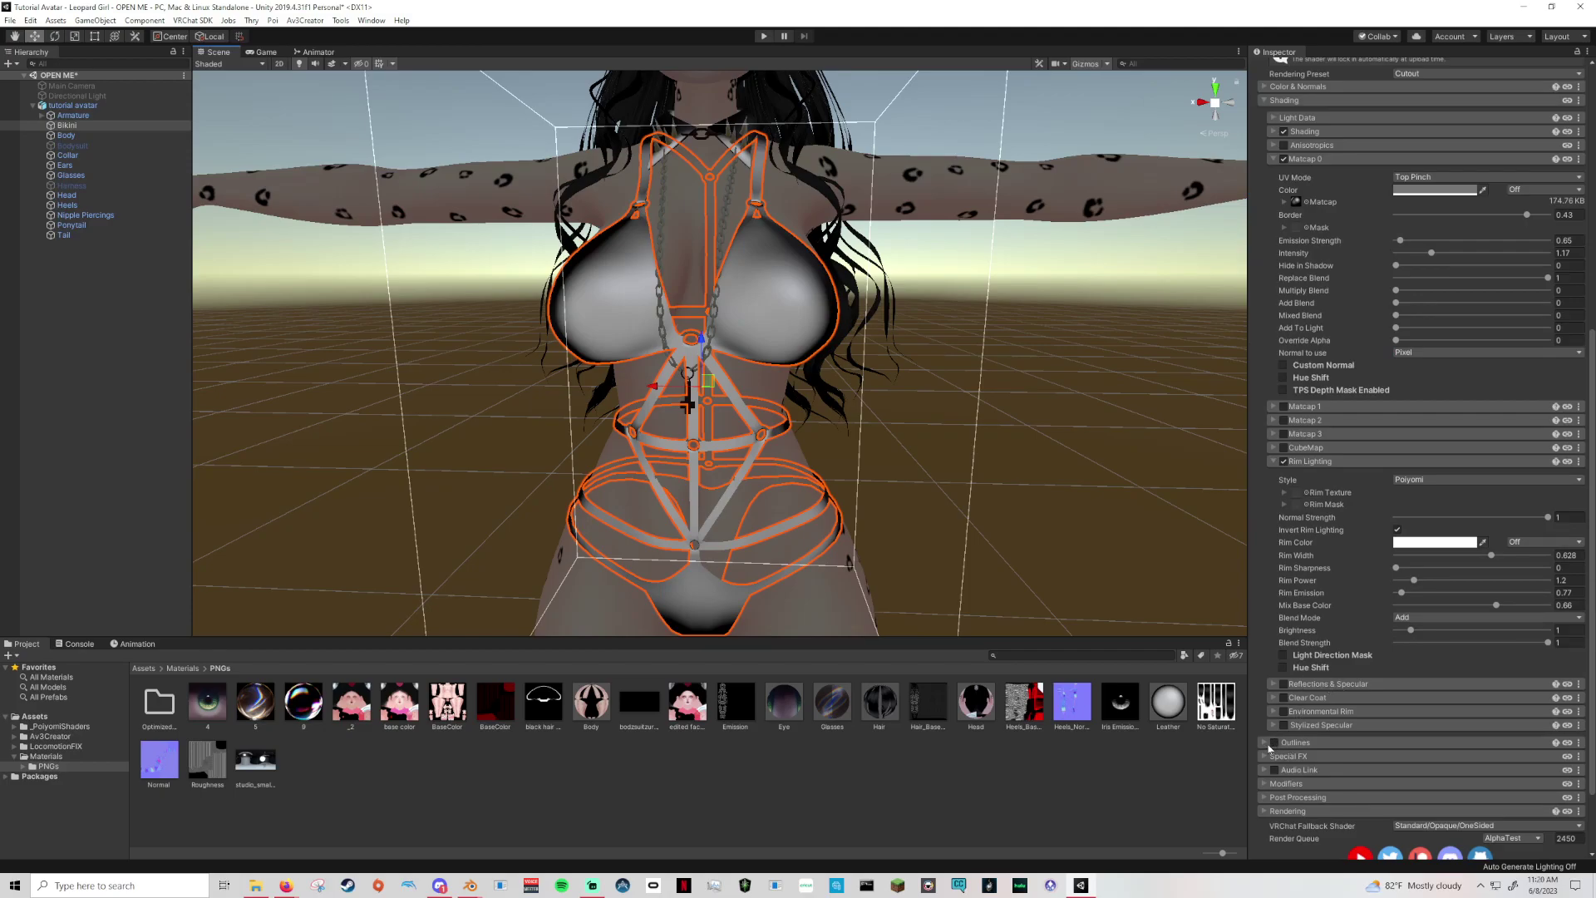
click(1283, 462)
right_drag(1089, 539, 951, 485)
click(1107, 516)
click(907, 624)
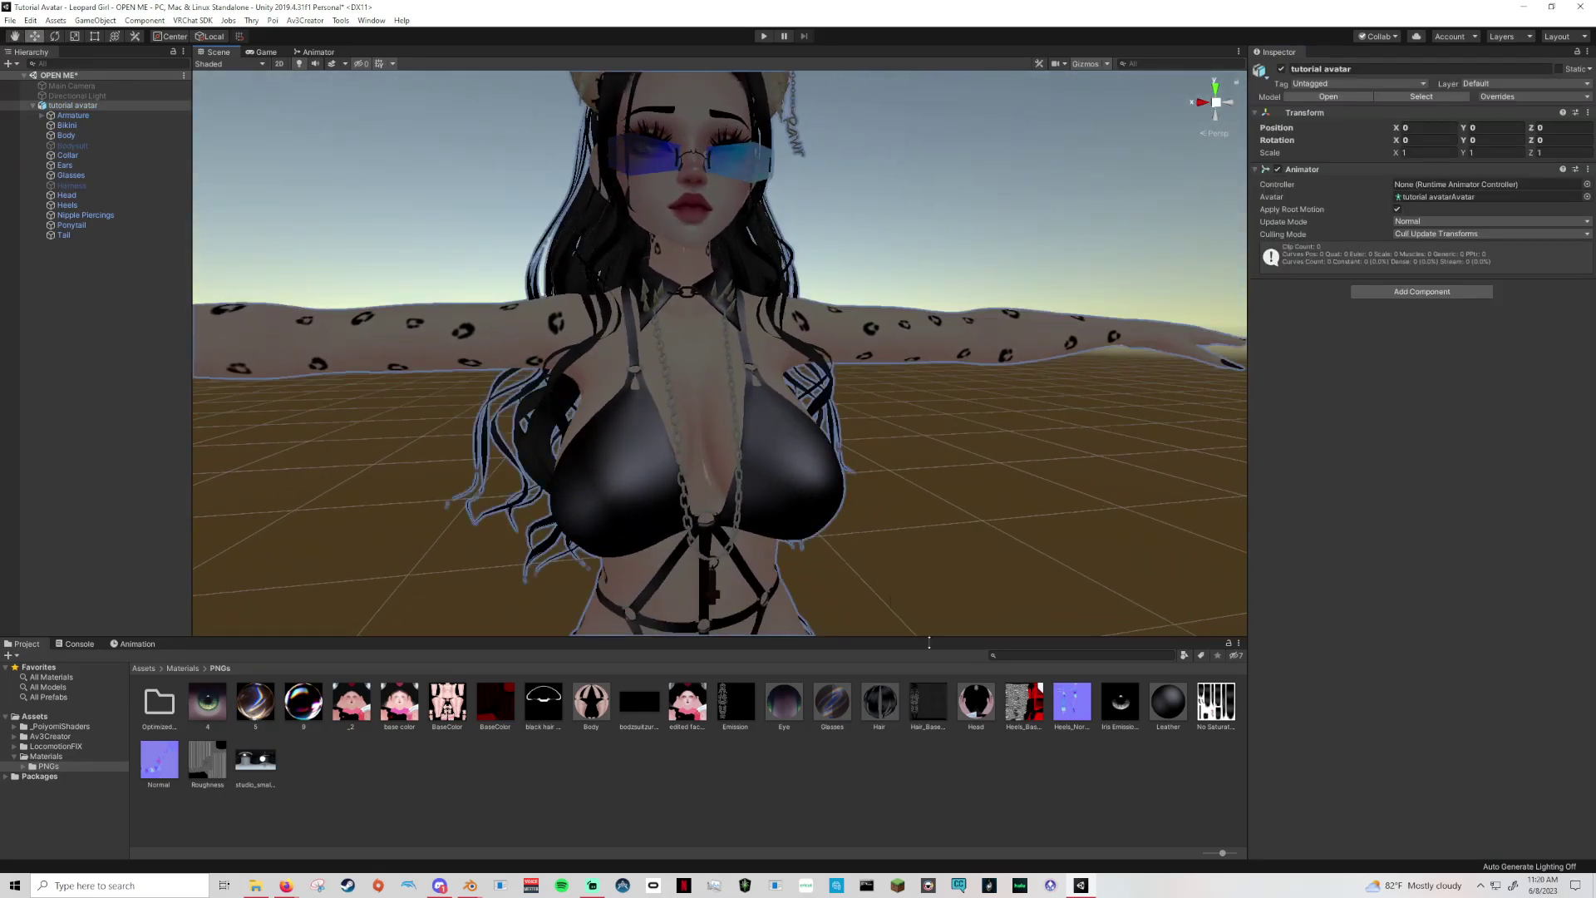
Adjust the Matcap 0 emission strength of the Leather material.
click(1168, 702)
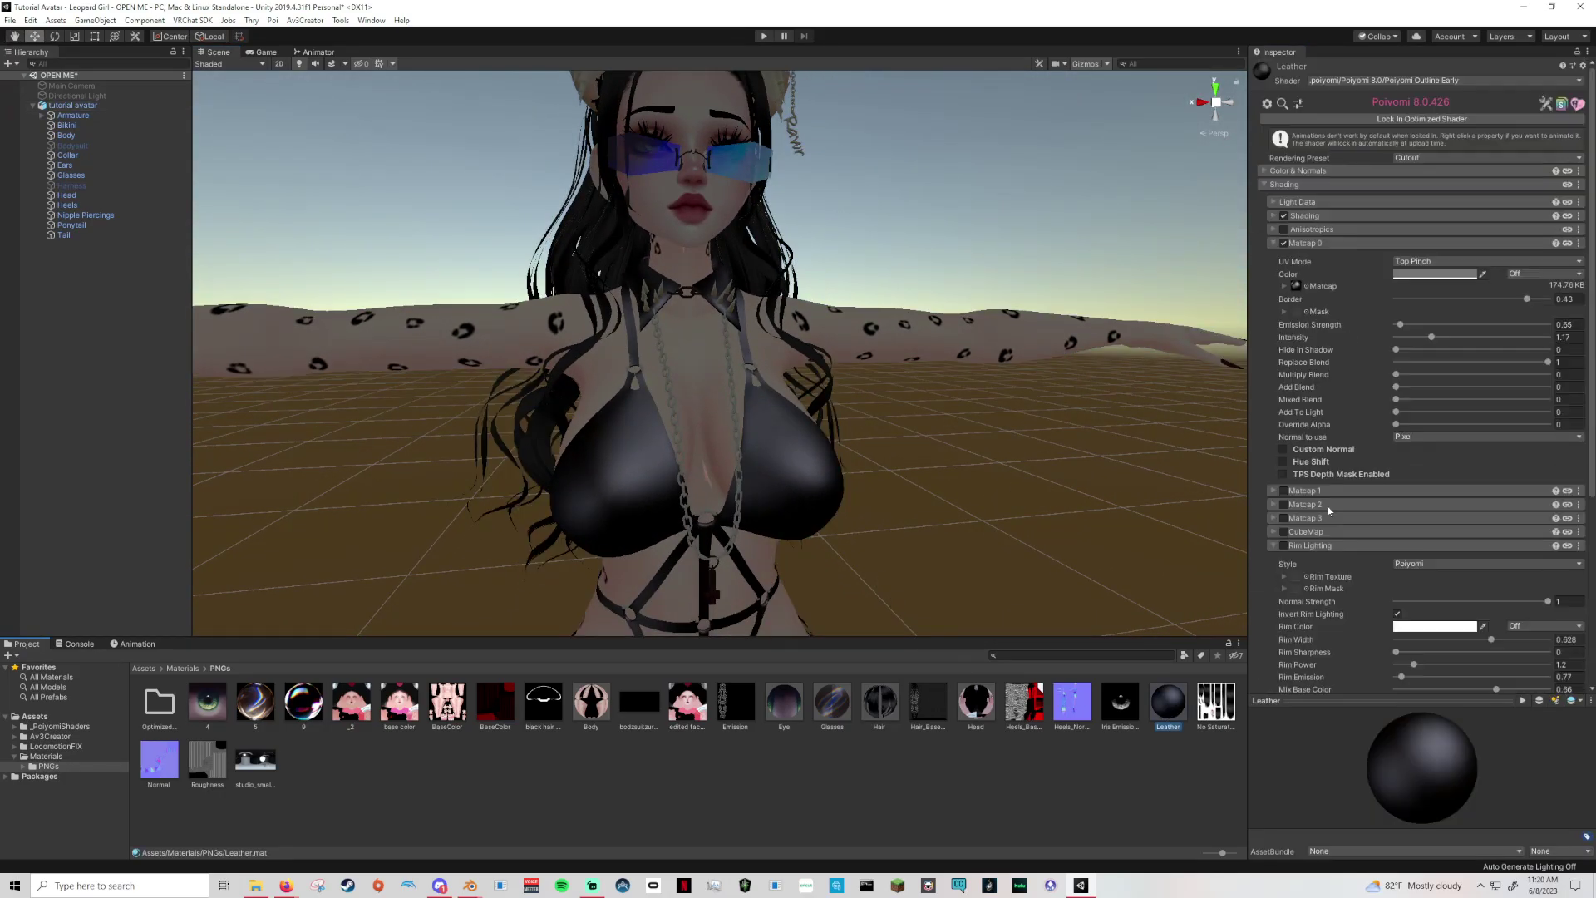
click(1277, 547)
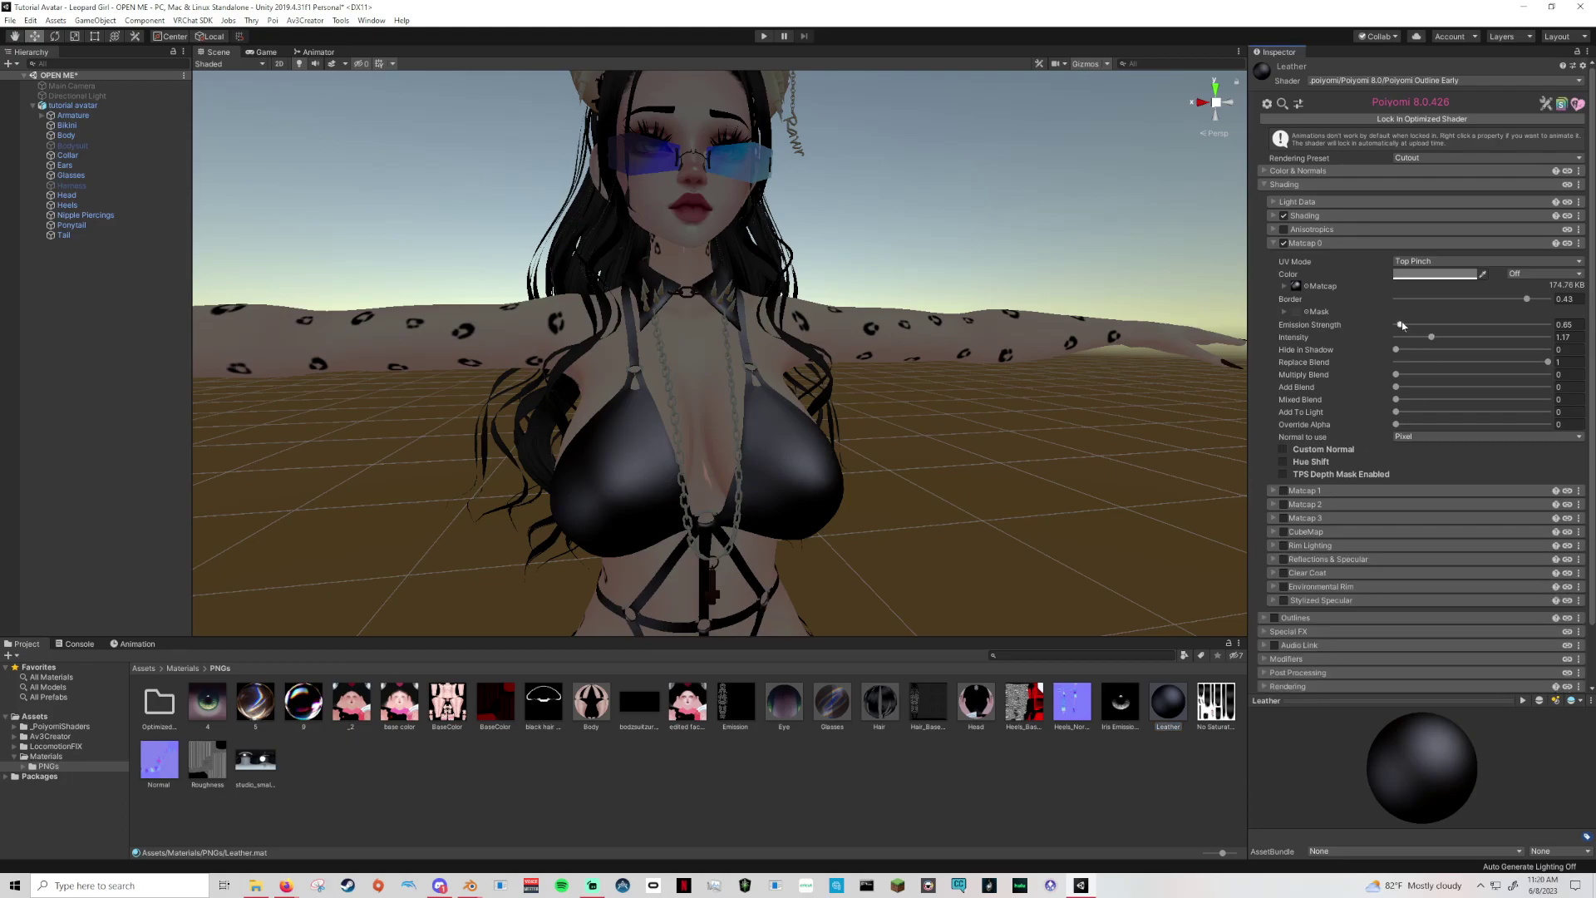
mouse_move(1401, 325)
mouse_down()
mouse_move(1590, 350)
mouse_move(1372, 364)
mouse_move(1505, 379)
mouse_move(1279, 454)
mouse_up()
scroll(826, 430, down, 3)
scroll(884, 424, up, 5)
Enable the scene's Directional Light and check the avatar's materials under it.
middle_drag(826, 430, 872, 377)
click(77, 95)
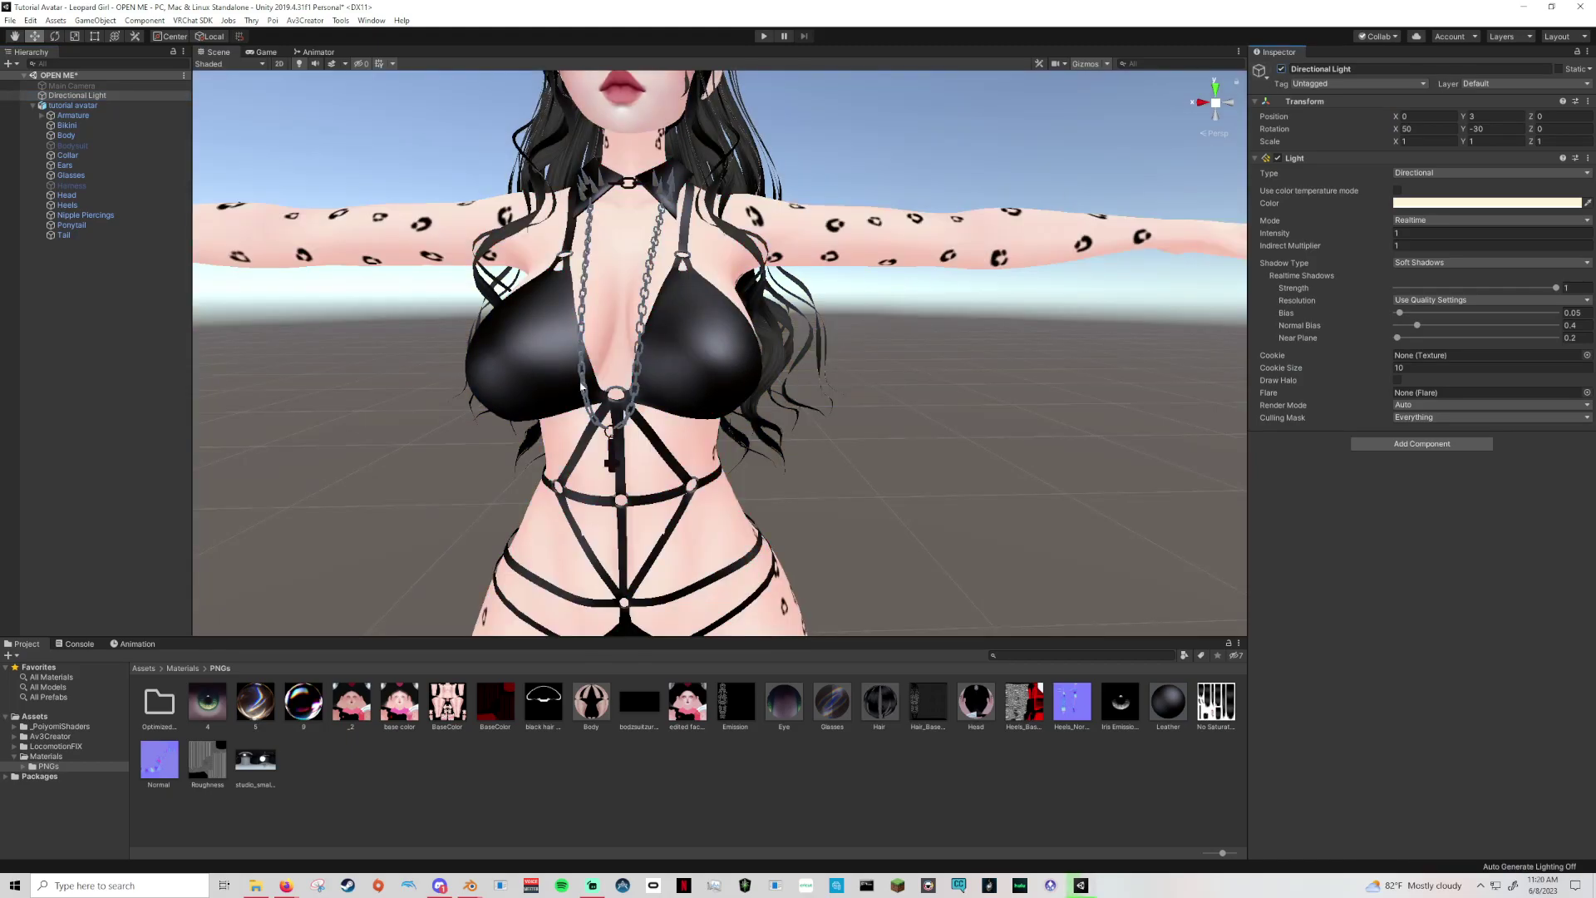
middle_drag(916, 357, 956, 367)
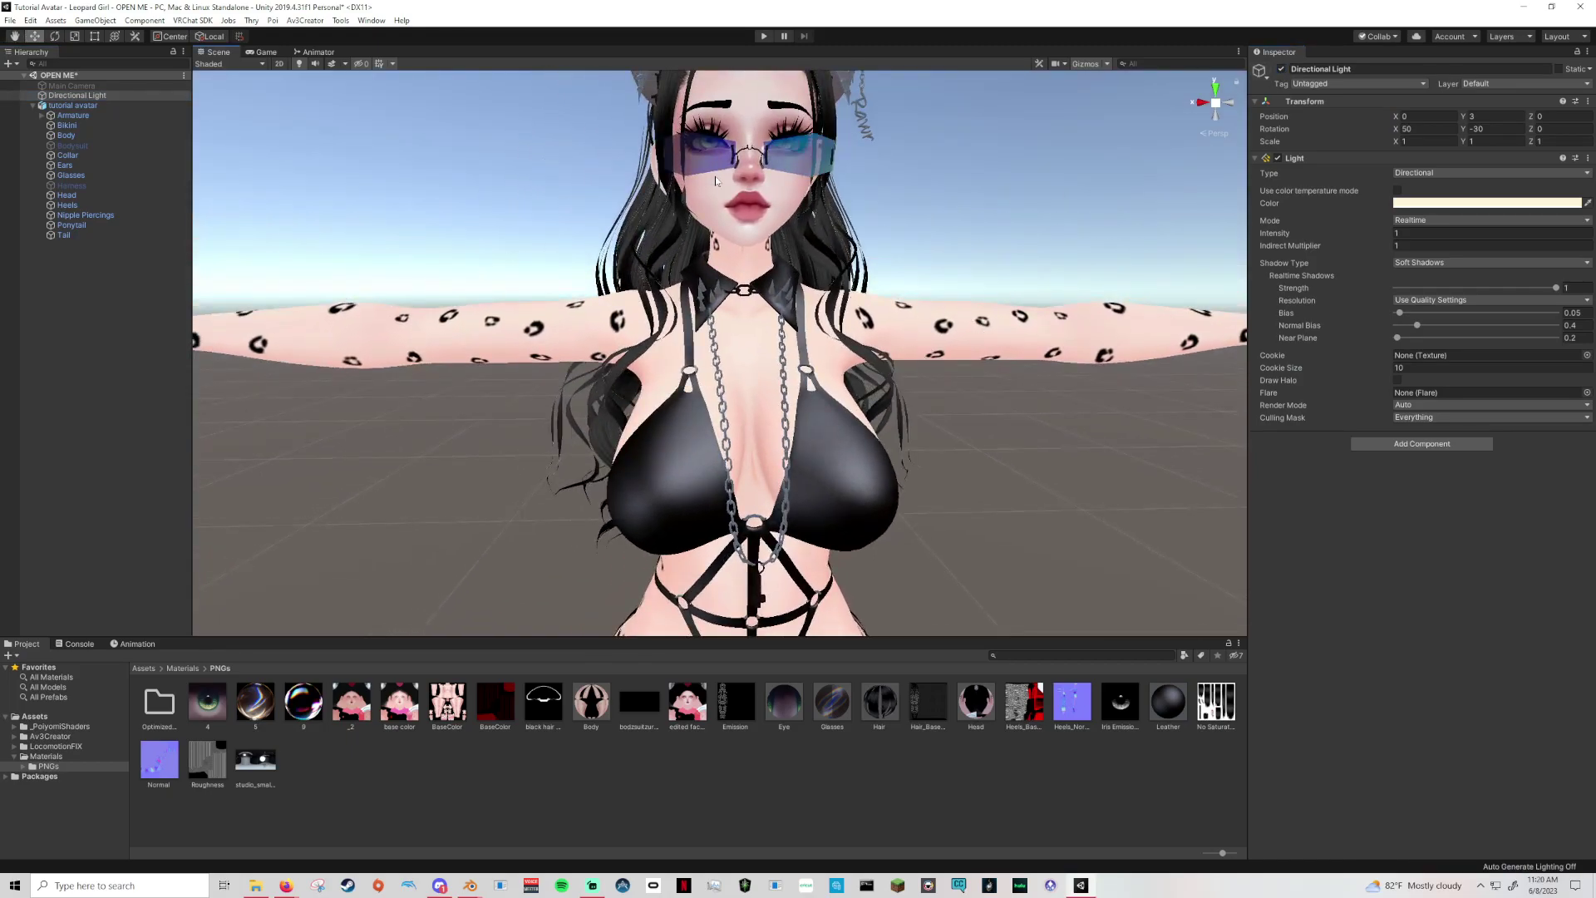
middle_drag(990, 353, 995, 327)
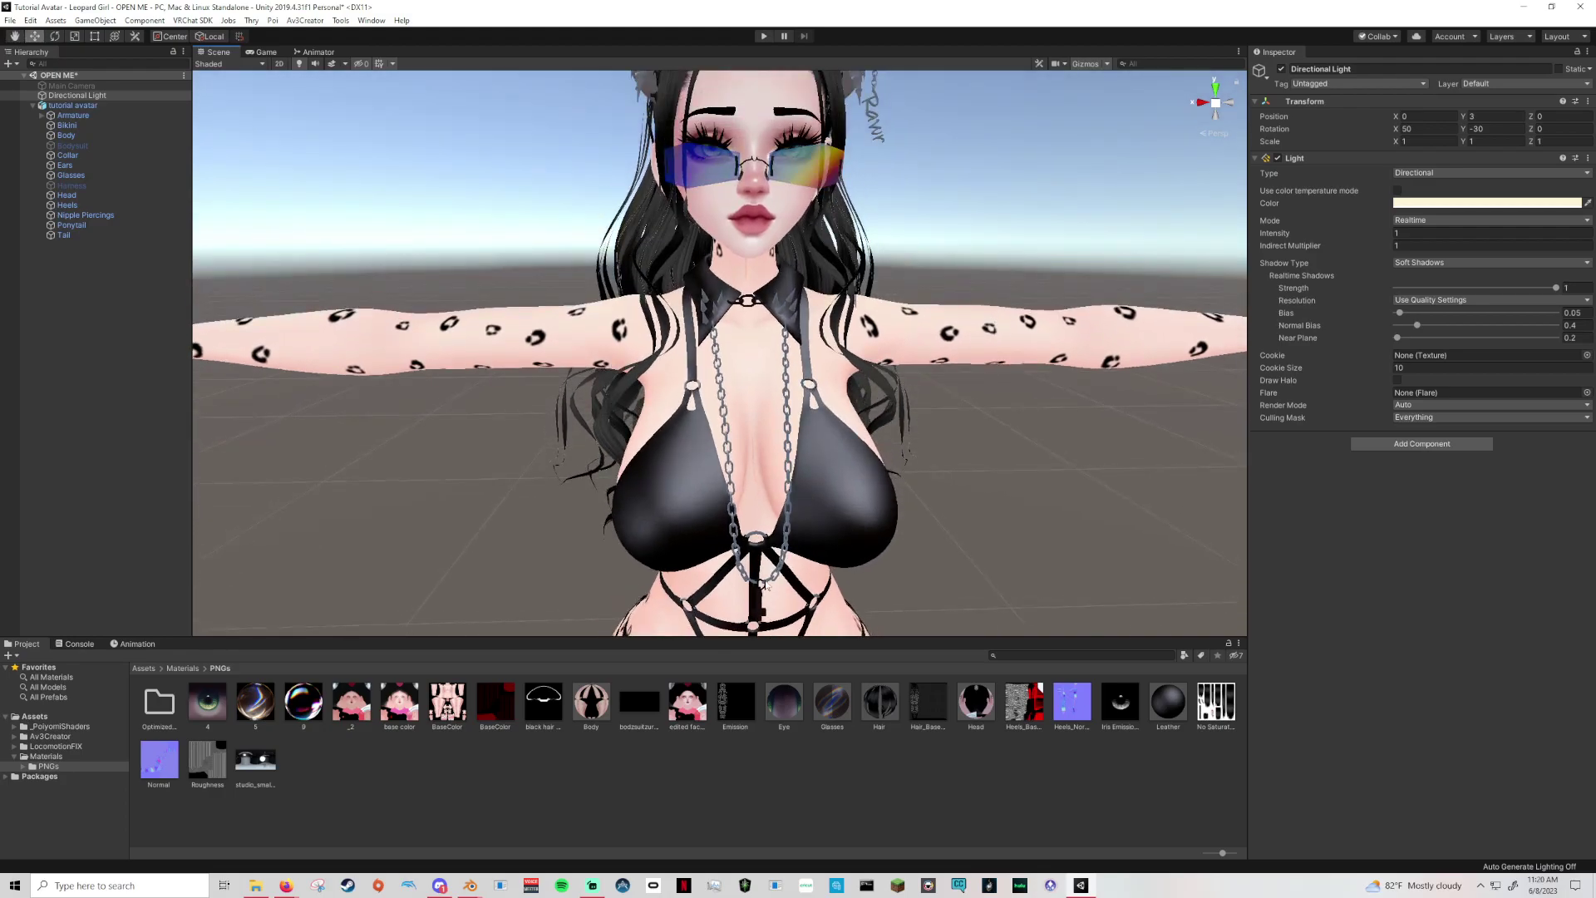
Open the texture type choices in the import settings of the studio_small_03_2k_2 texture.
click(255, 759)
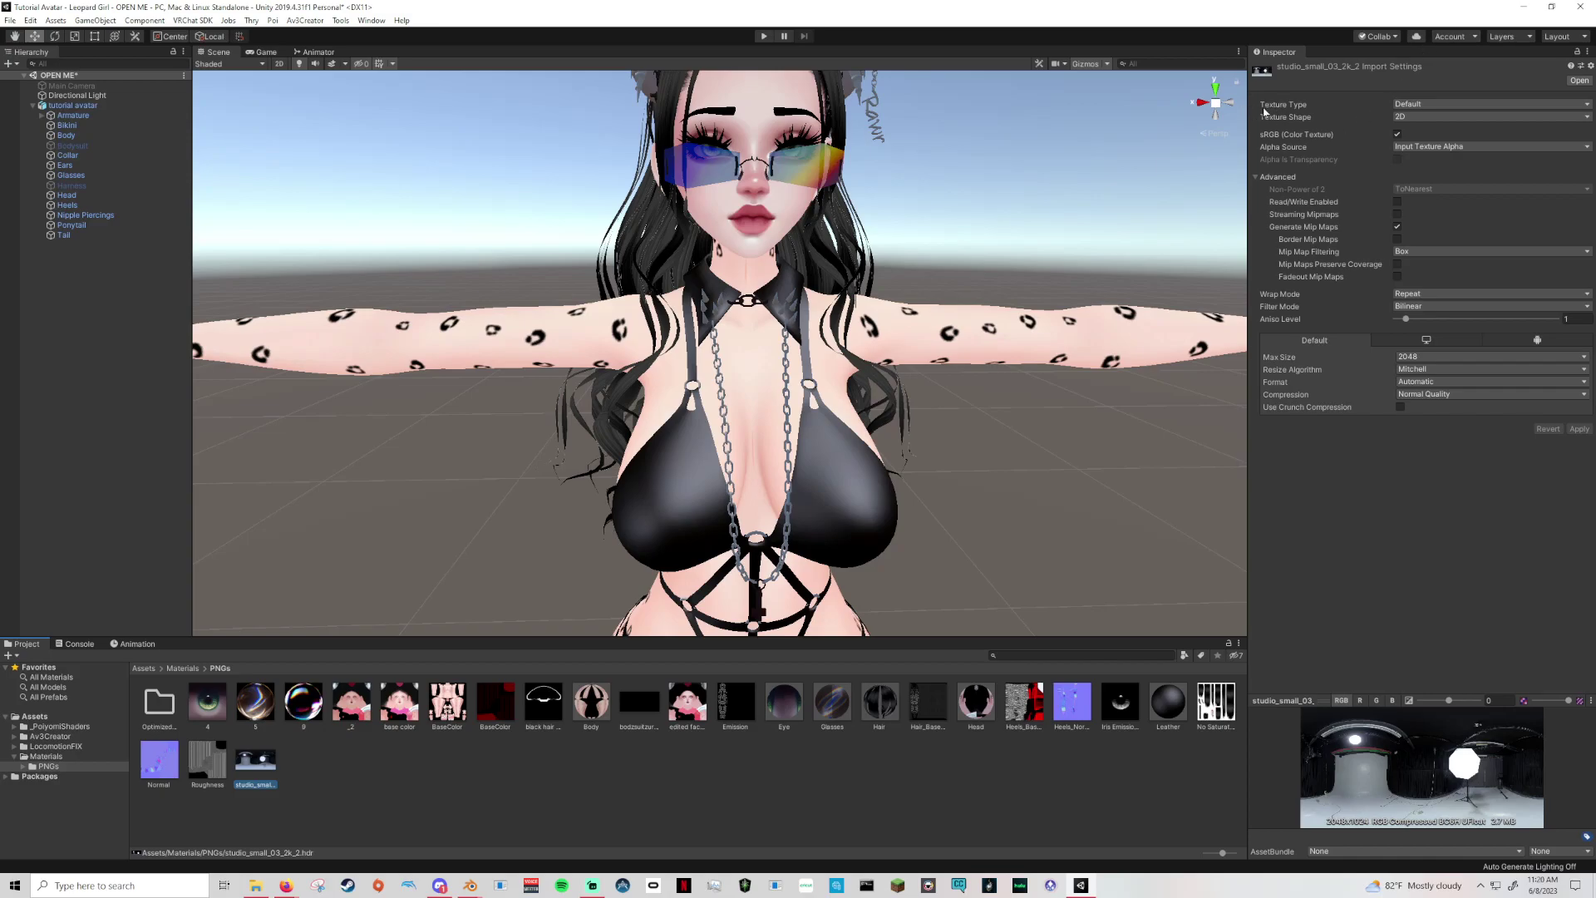
click(1455, 104)
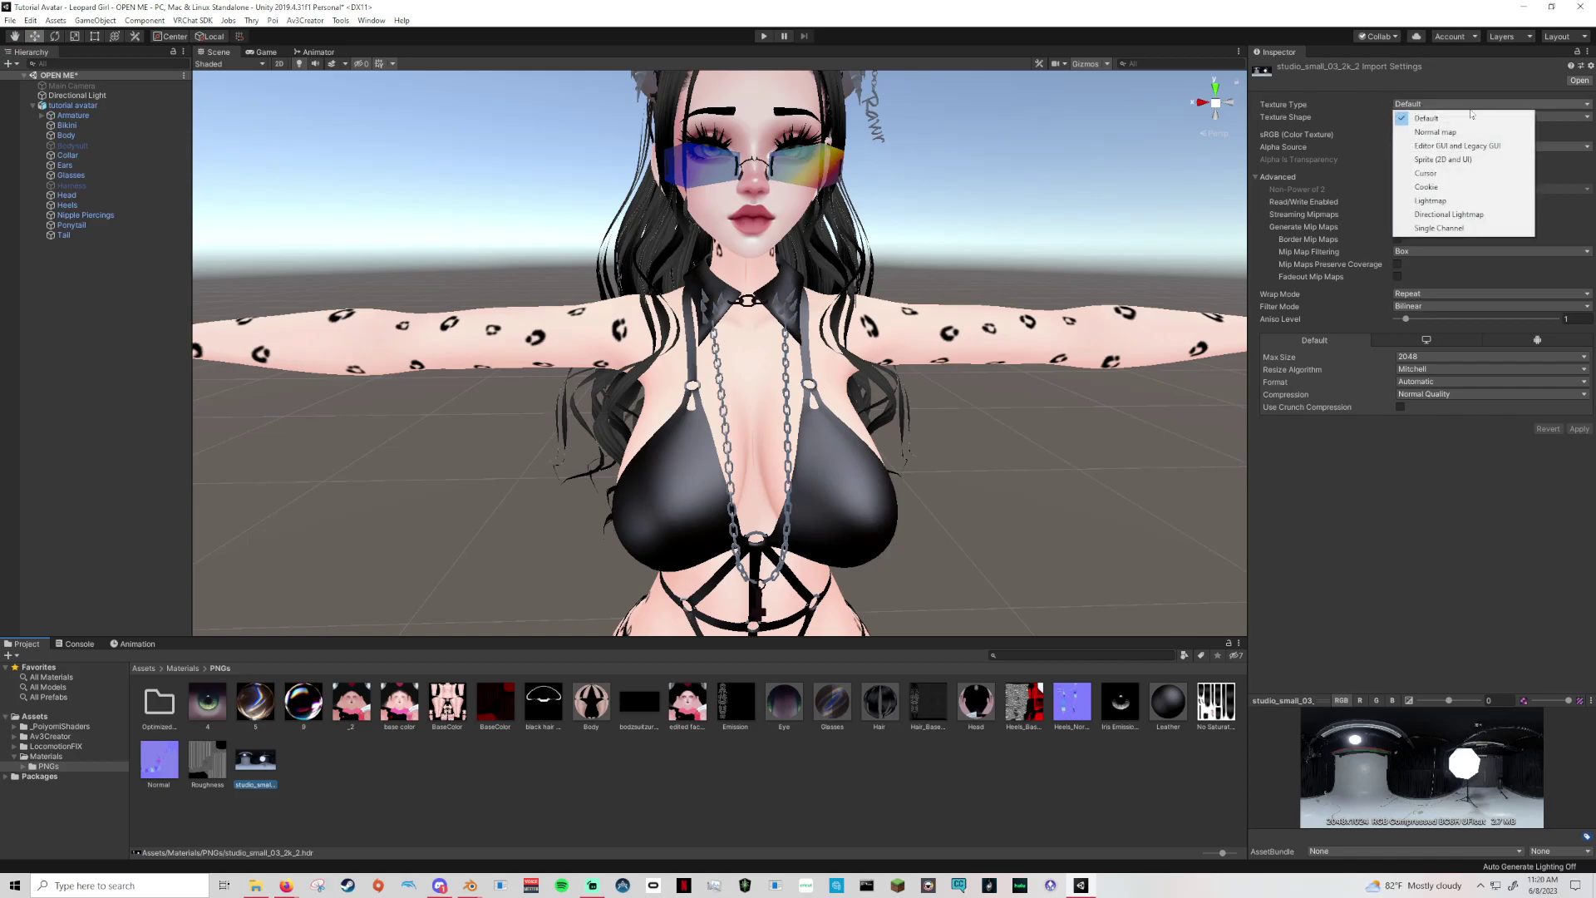
Set the studio_small_03_2k_2 texture's shape to Cube and apply the import settings.
click(1345, 116)
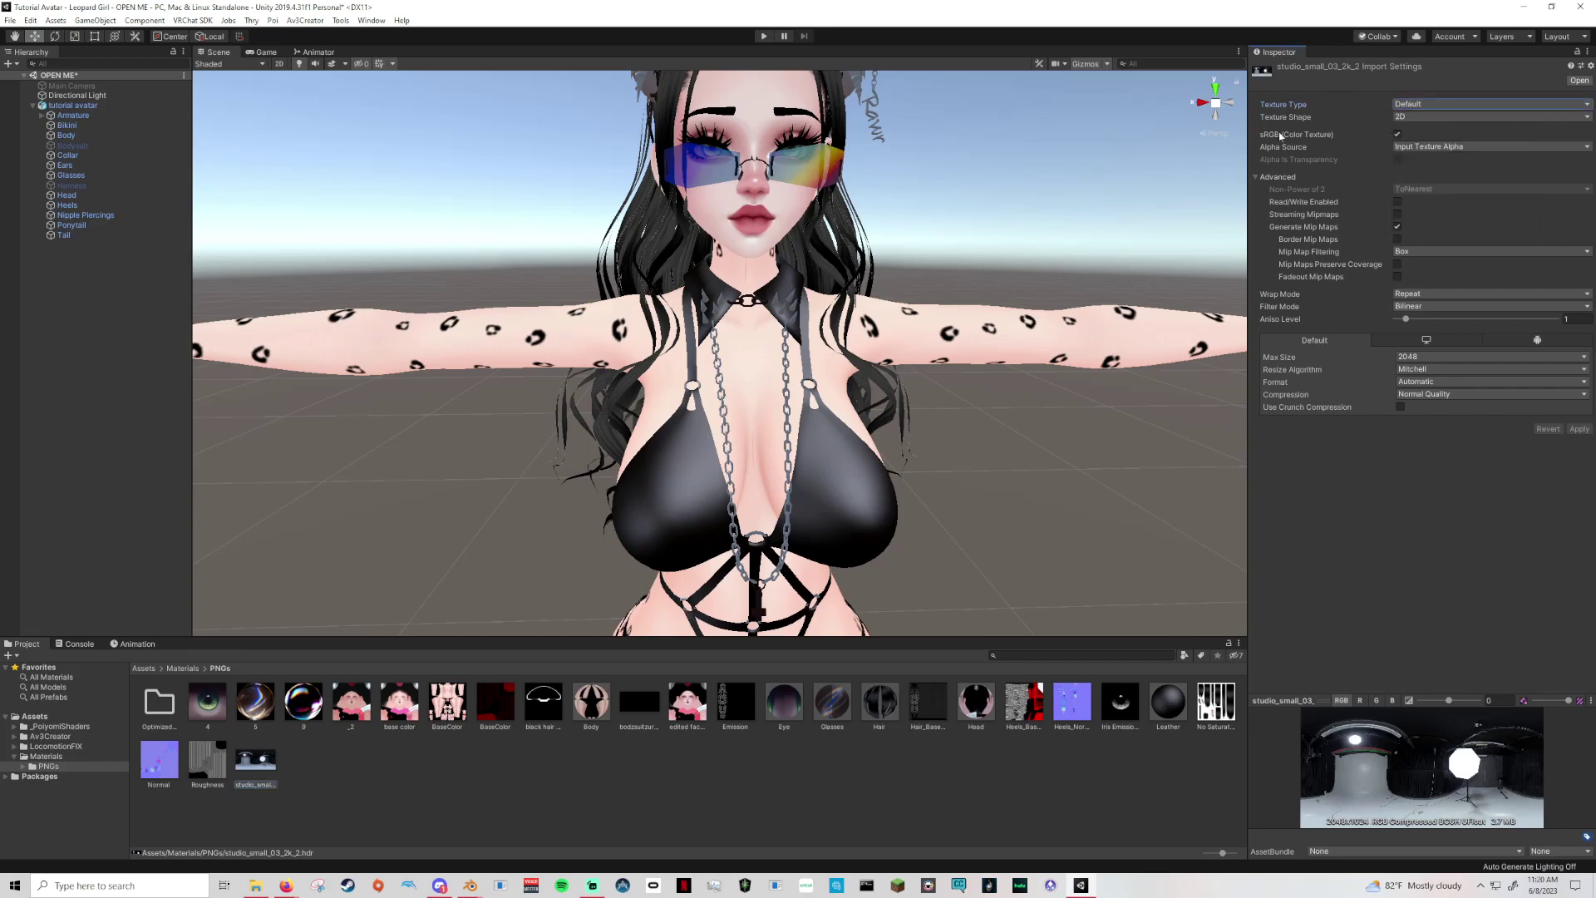
click(1427, 116)
click(1428, 132)
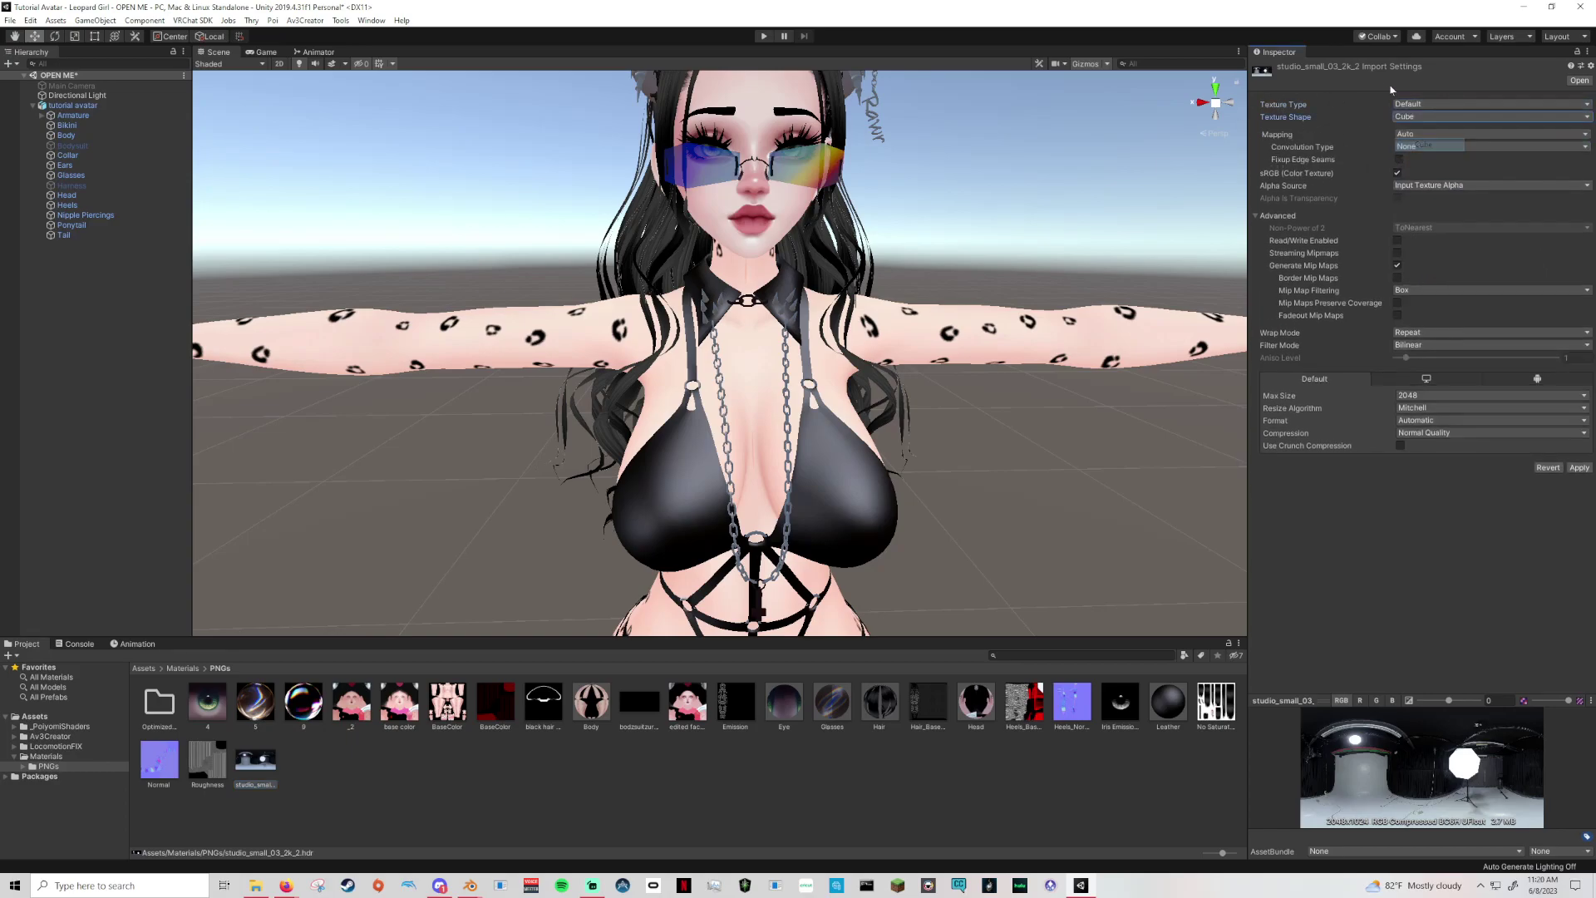
click(1565, 471)
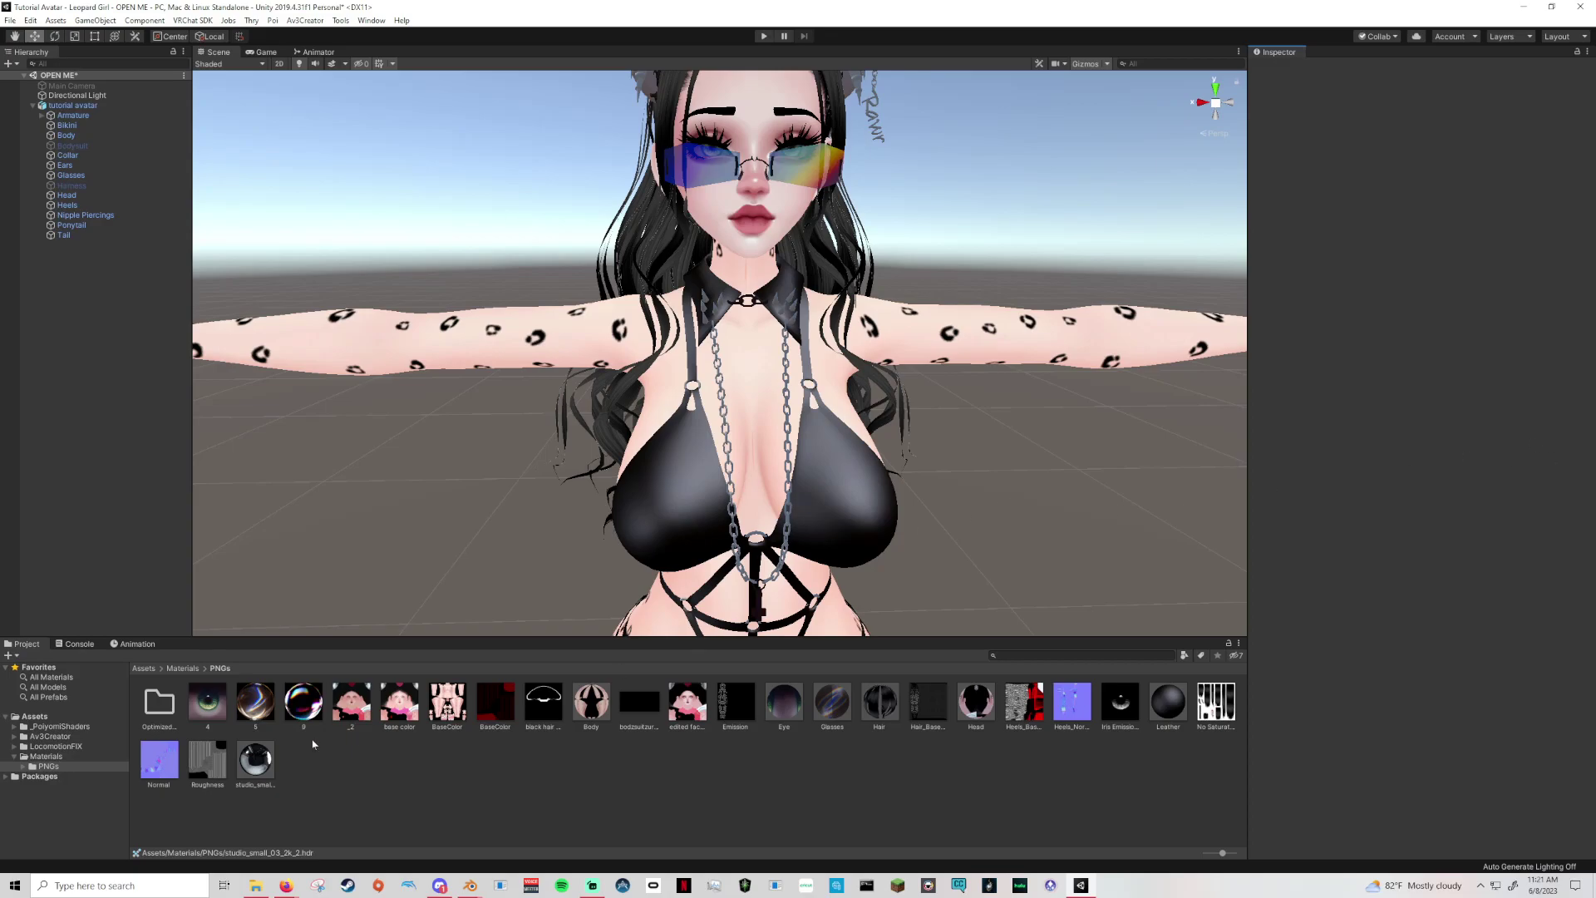
drag(257, 766, 339, 820)
Duplicate the Leather material and rename the copy Metal.
click(1164, 713)
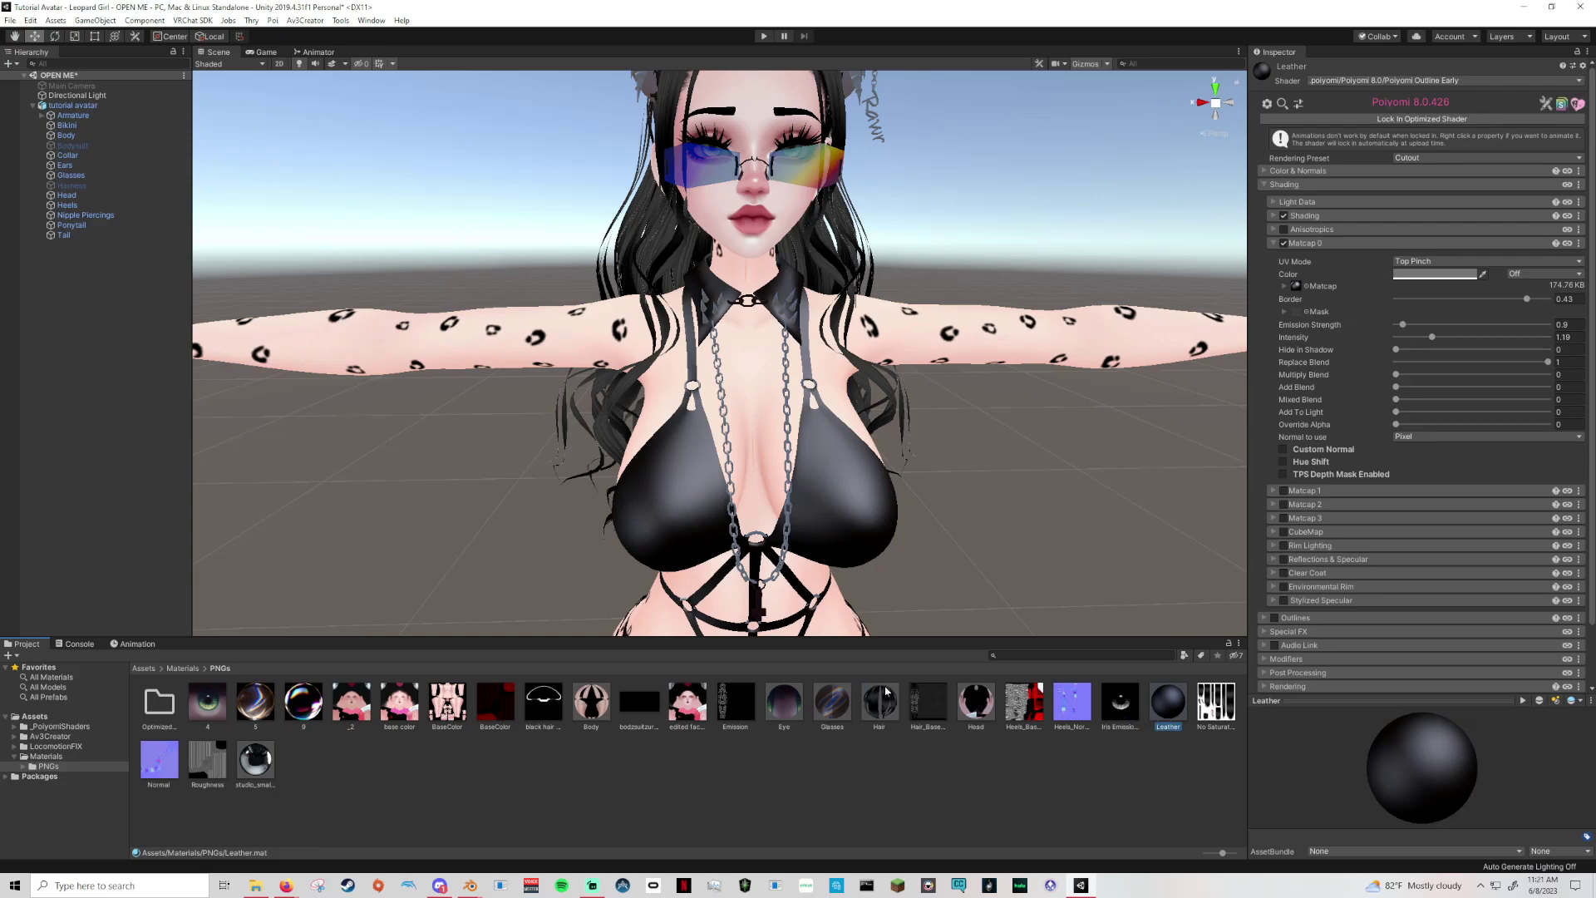
key(ctrl+d)
right_click(1168, 708)
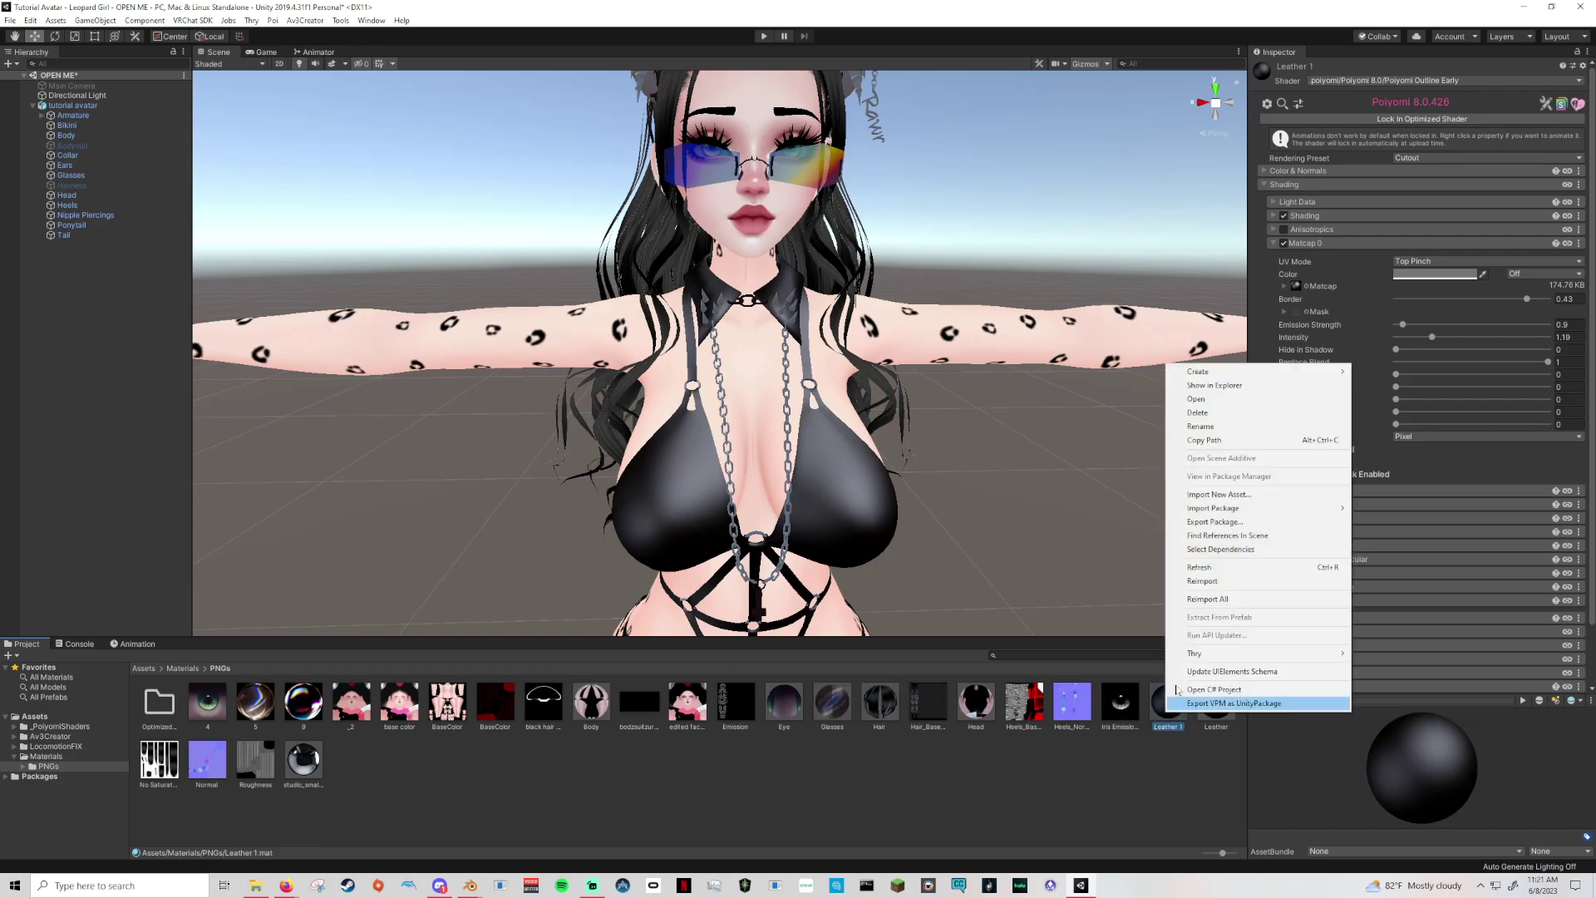
click(1199, 426)
text(Metal)
key(Return)
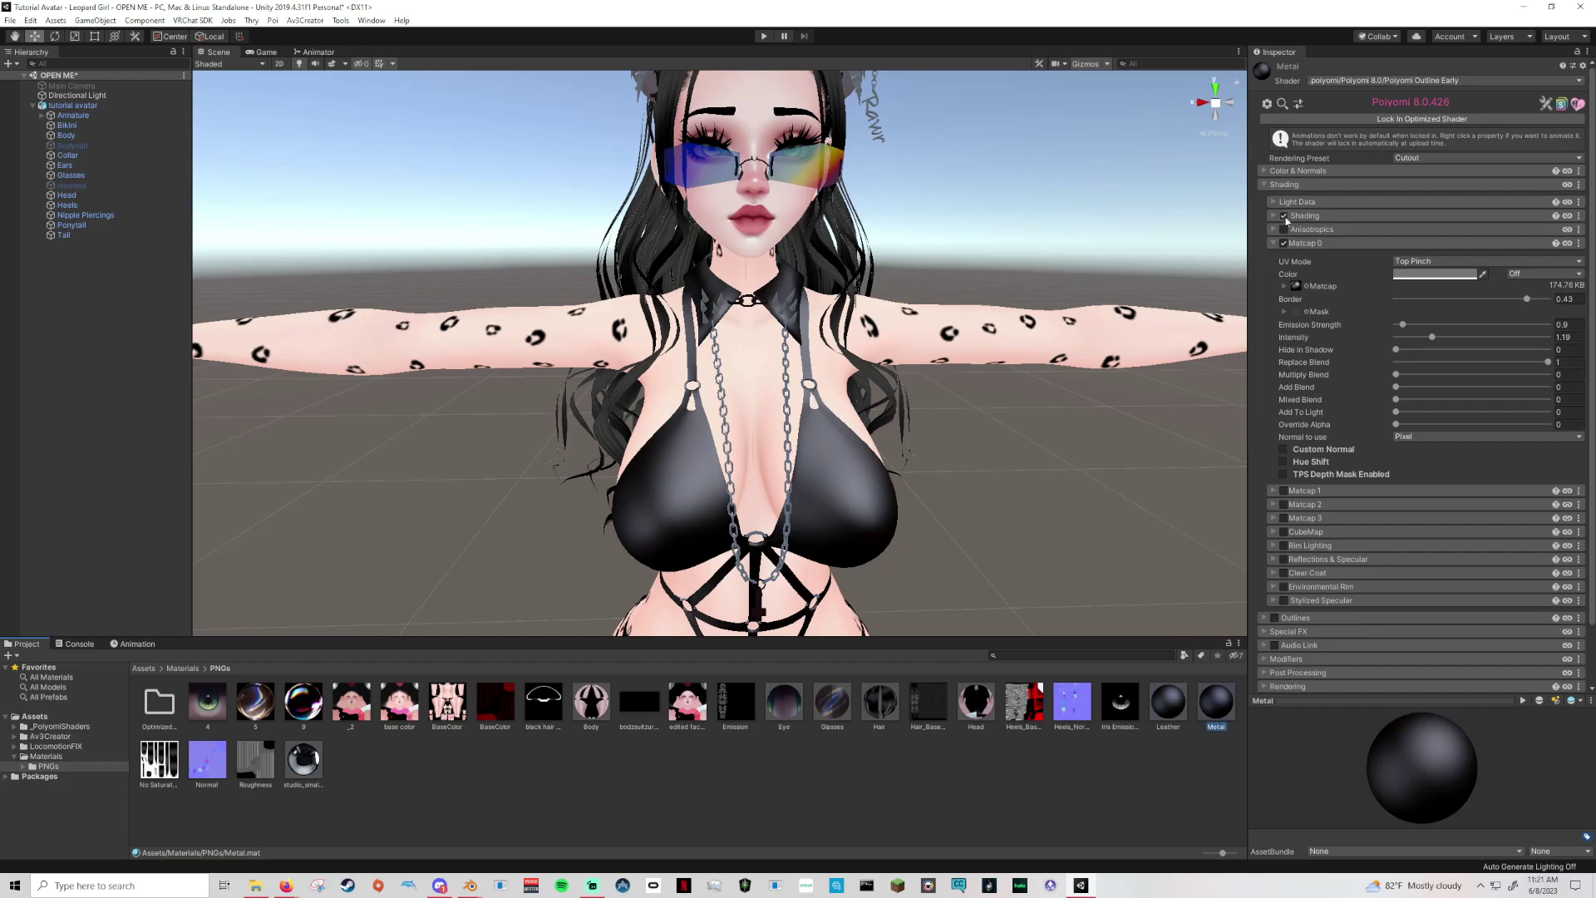
Disable Matcap 0 on the Metal material, enable CubeMap and assign the studio_small cube texture to it.
click(1283, 243)
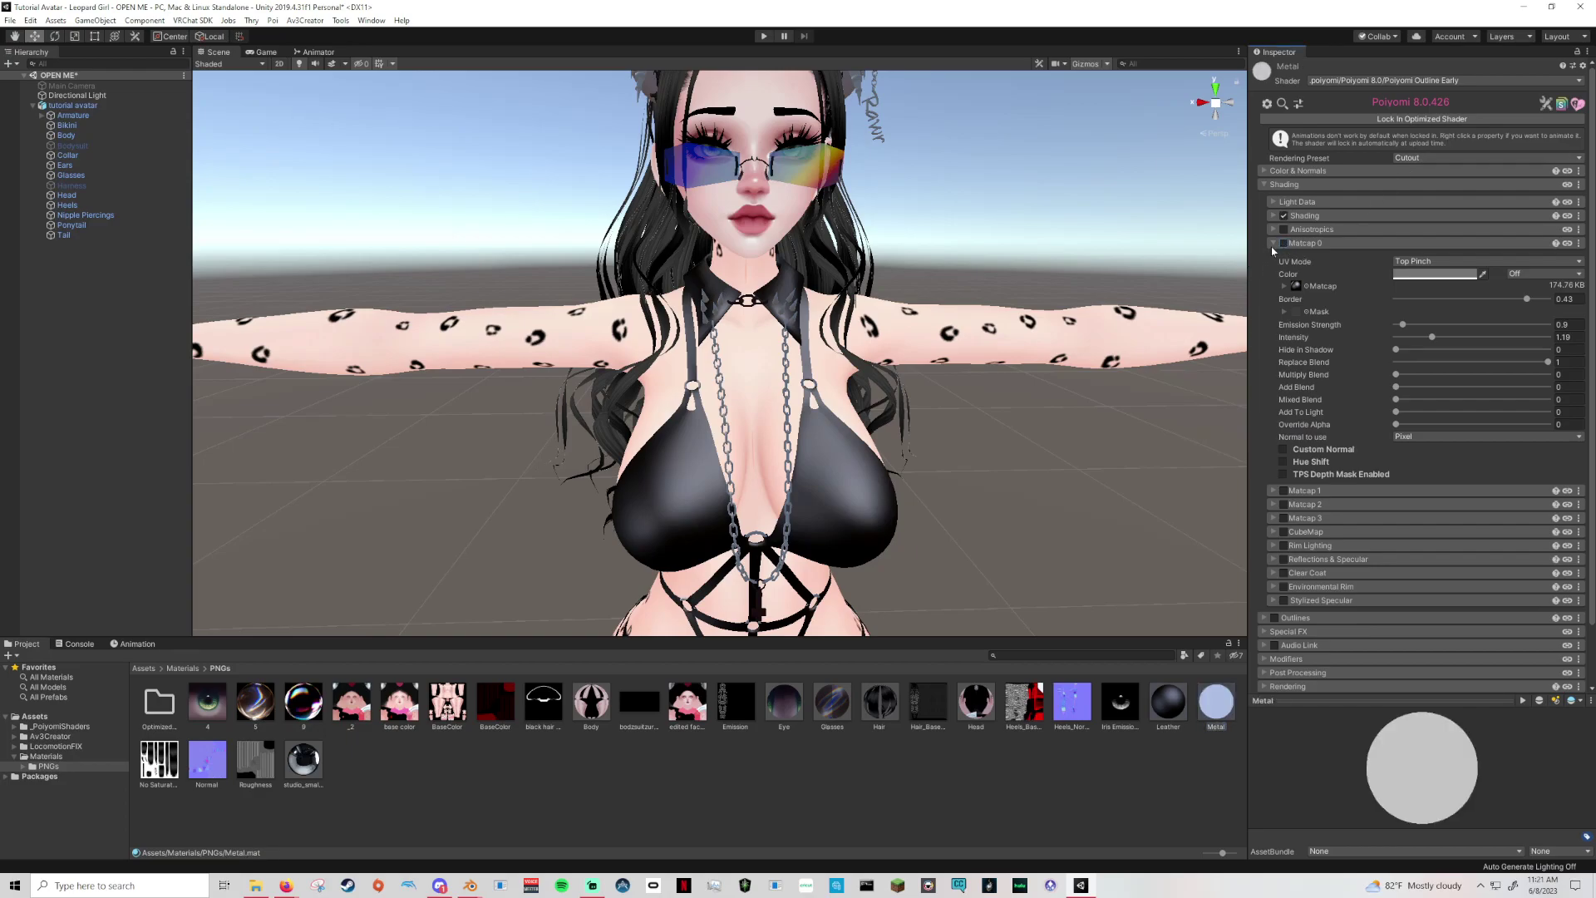
click(1274, 243)
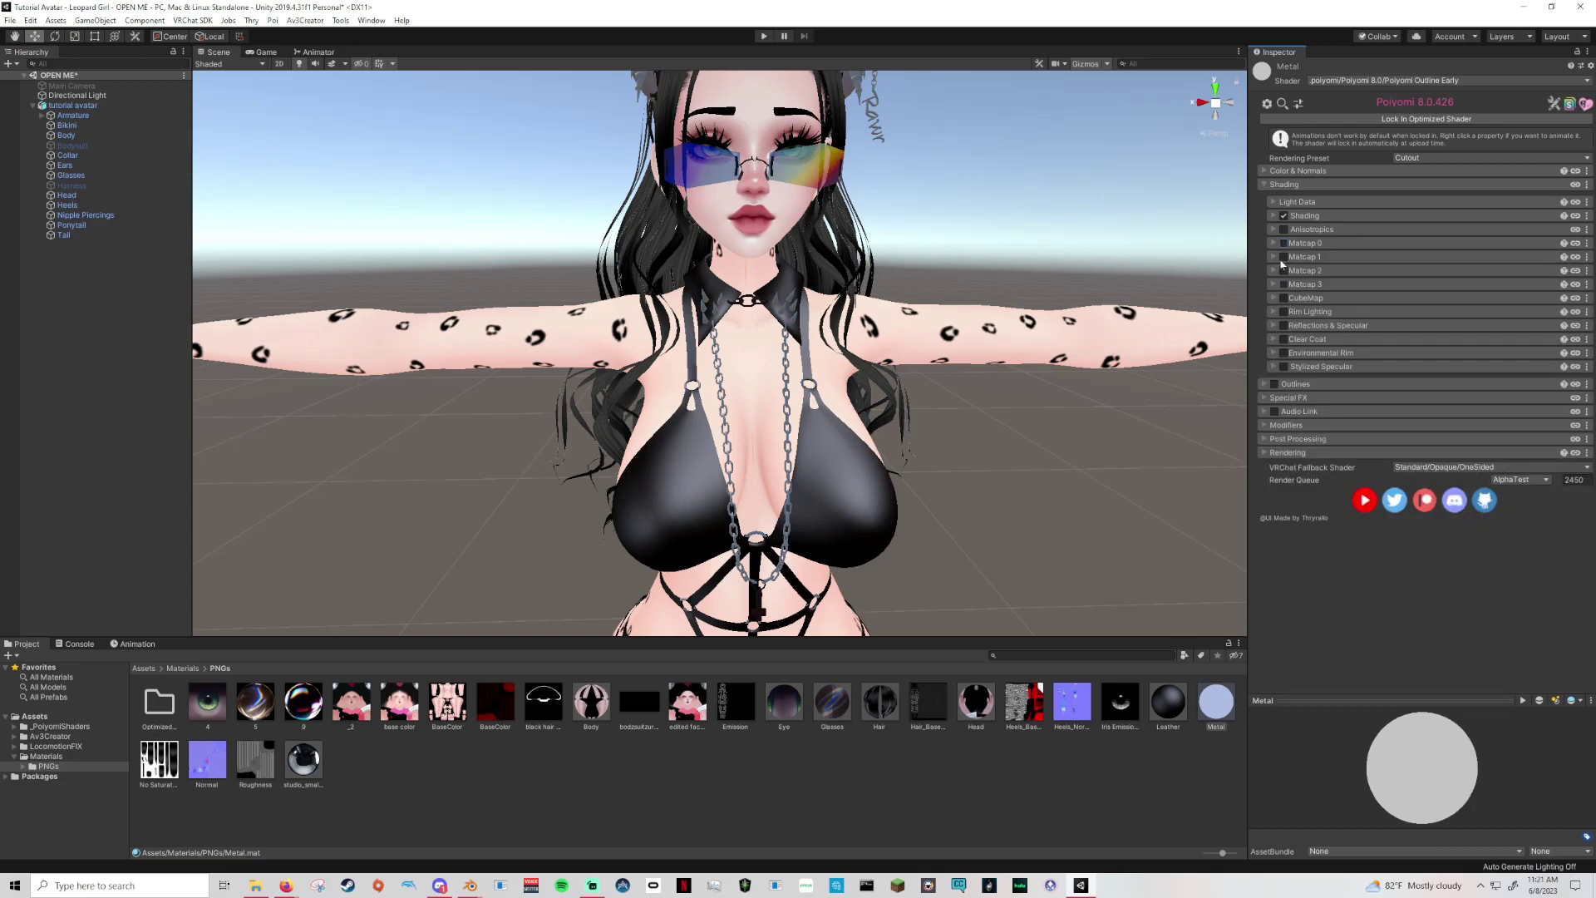
click(1284, 298)
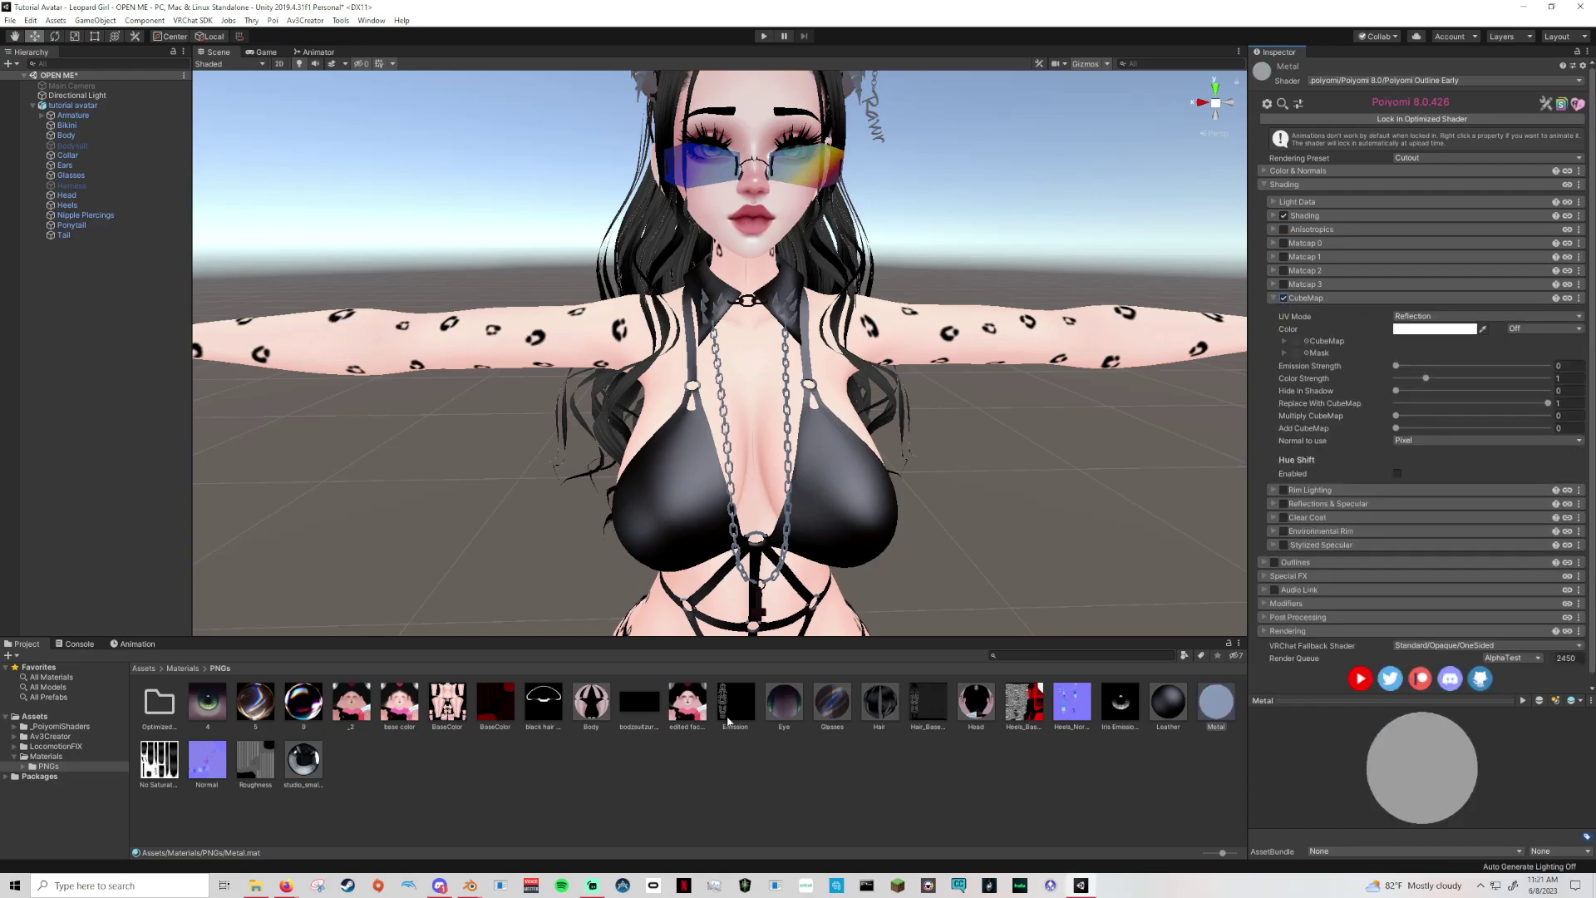
drag(314, 765, 1341, 338)
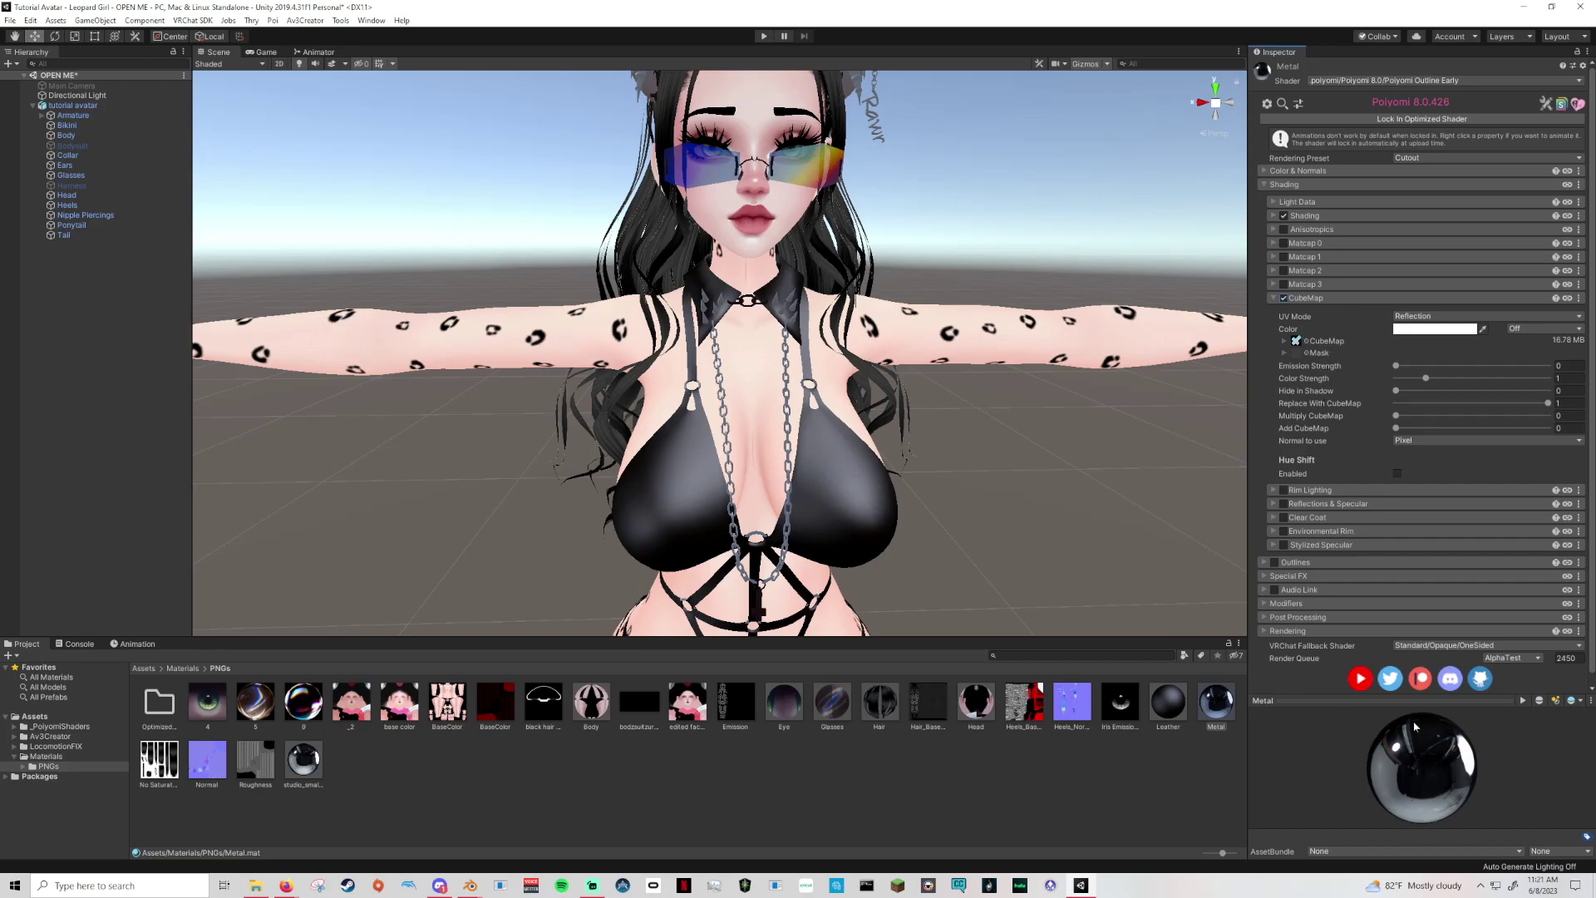
Apply the Metal material to the chain hanging over the avatar's chest and inspect it from several angles.
drag(1220, 705, 795, 446)
right_drag(872, 482, 1040, 499)
middle_drag(773, 540, 940, 466)
right_drag(940, 485, 891, 493)
middle_drag(892, 492, 960, 607)
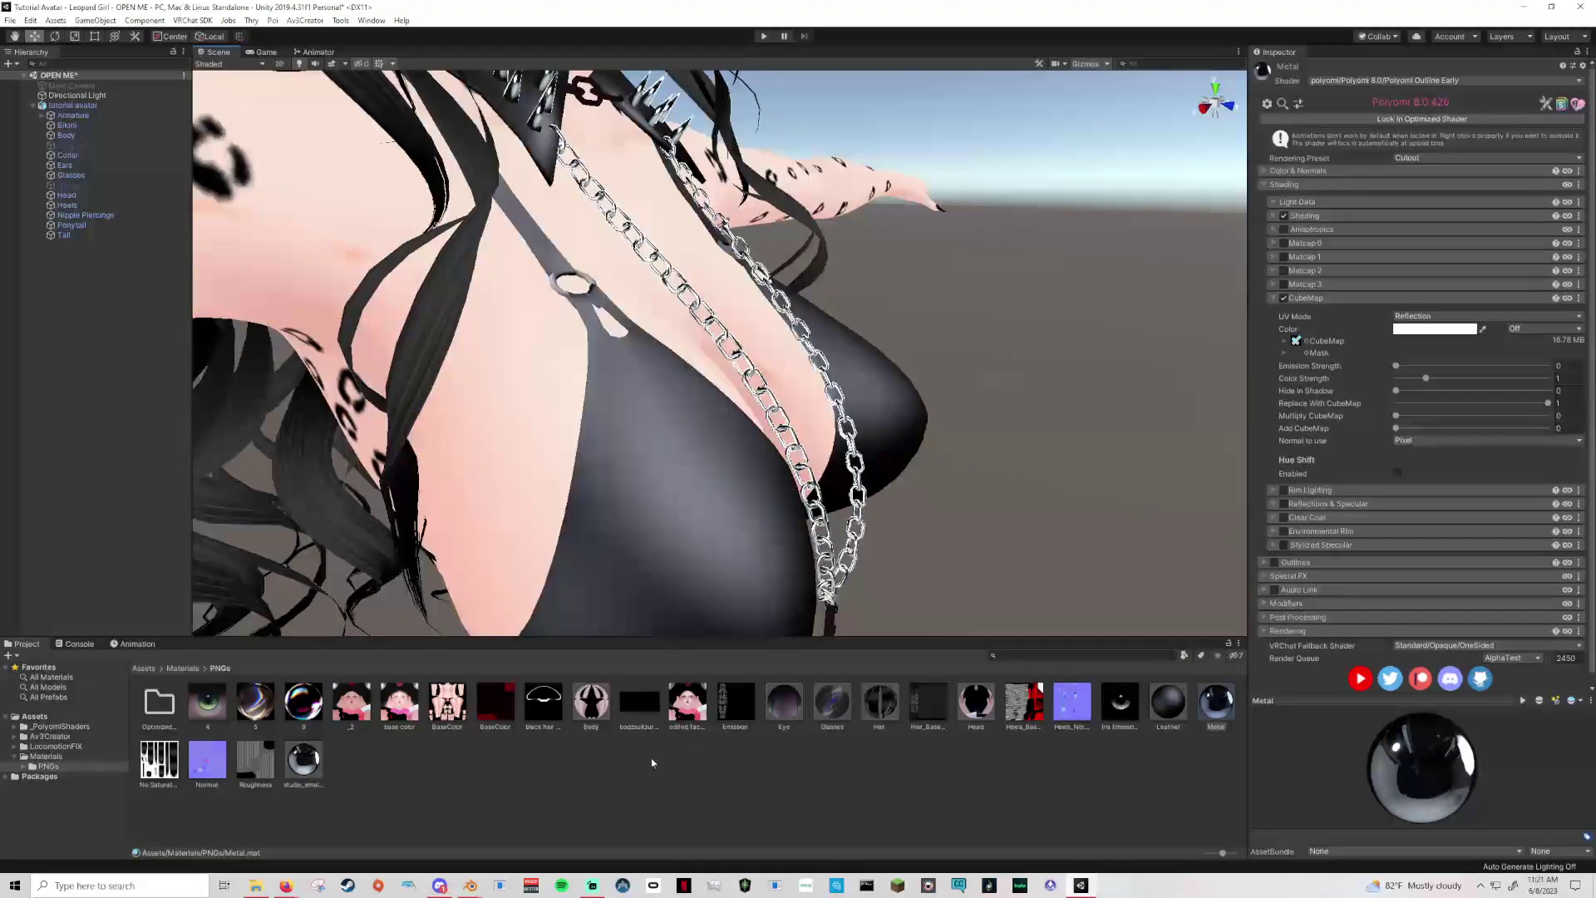
Switch to Firefox and look through the preview images and description of the Kuno avatar's Payhip page, then return to Unity.
mouse_move(287, 888)
click(152, 823)
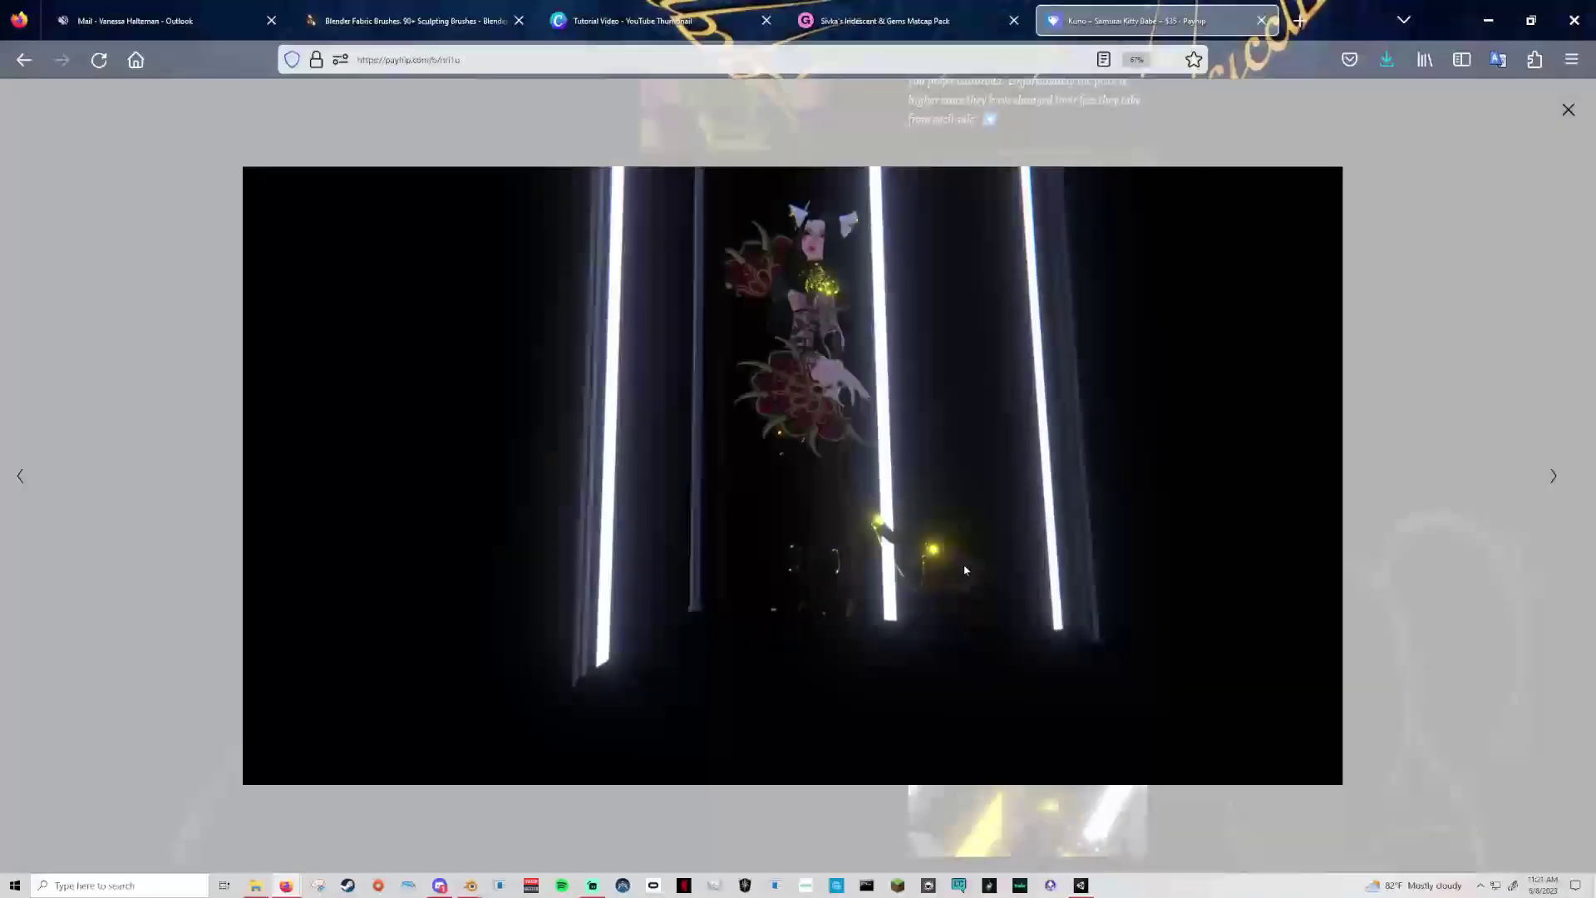
click(947, 740)
scroll(1082, 446, down, 5)
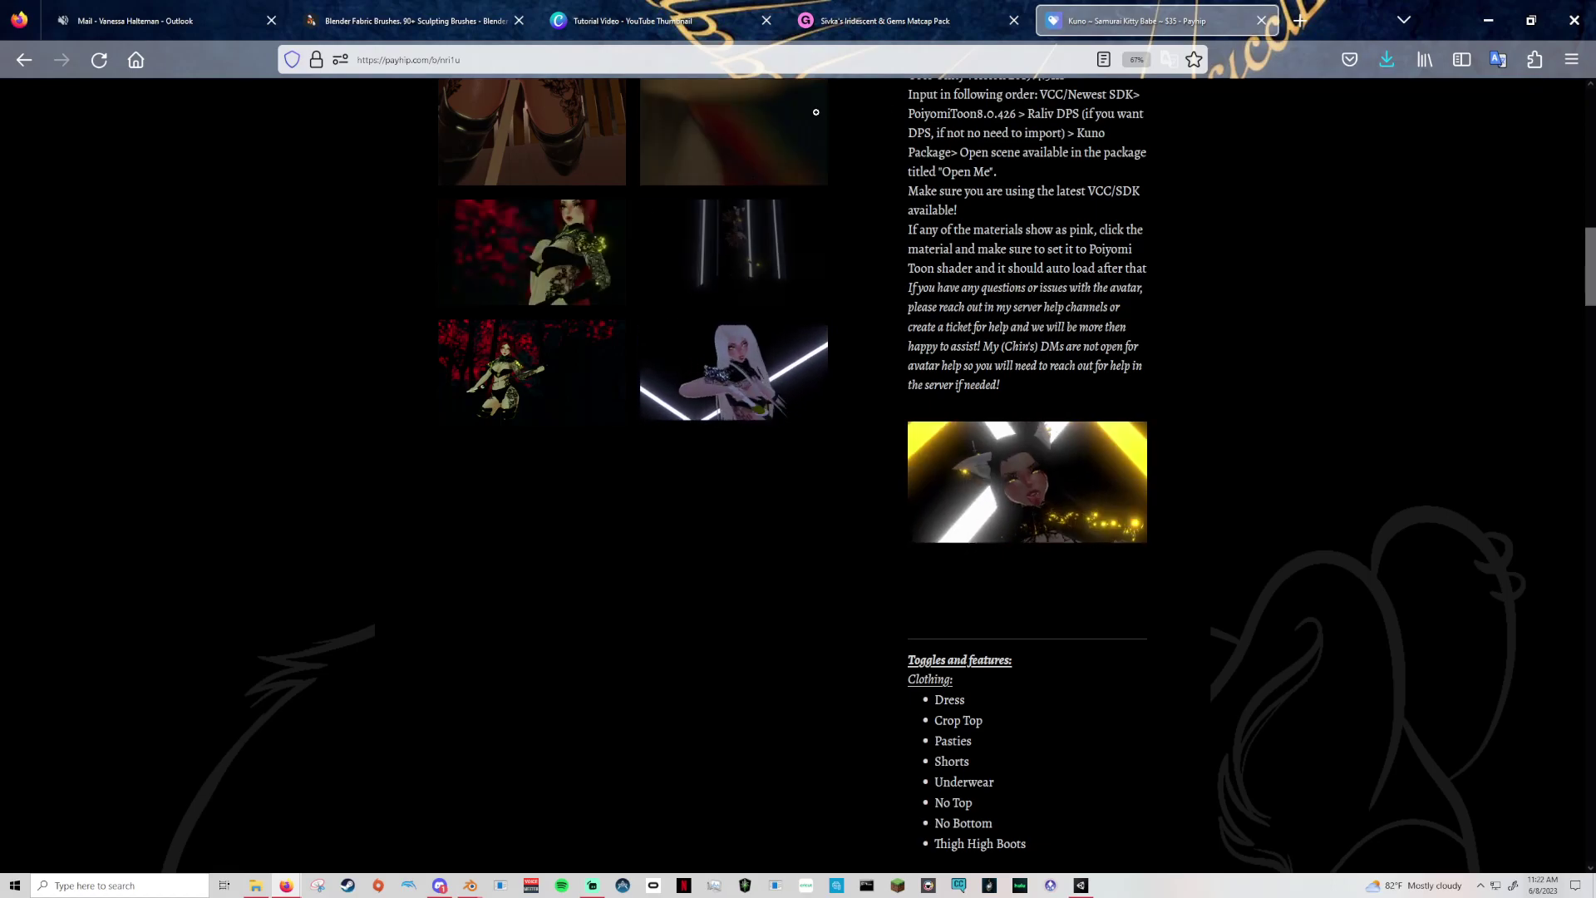
click(1483, 8)
Select the avatar's Body mesh and set its Rim Lighting blend mode to Add.
right_drag(1129, 422, 1004, 460)
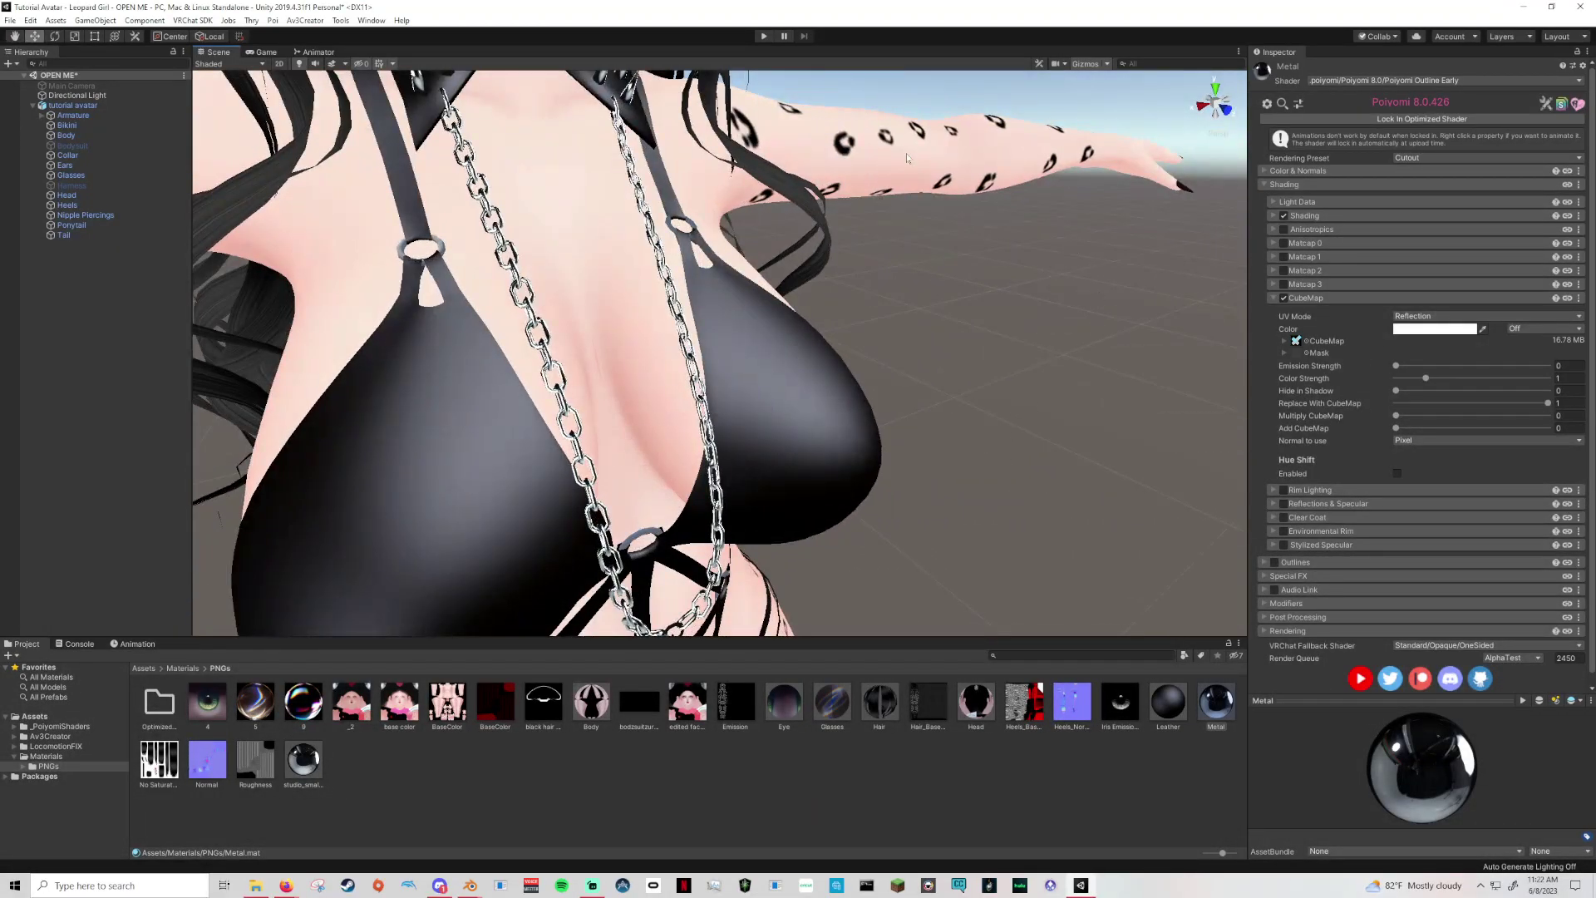
right_drag(1140, 422, 1089, 432)
middle_drag(1089, 431, 1087, 411)
alt+drag(1087, 411, 1063, 383)
click(894, 467)
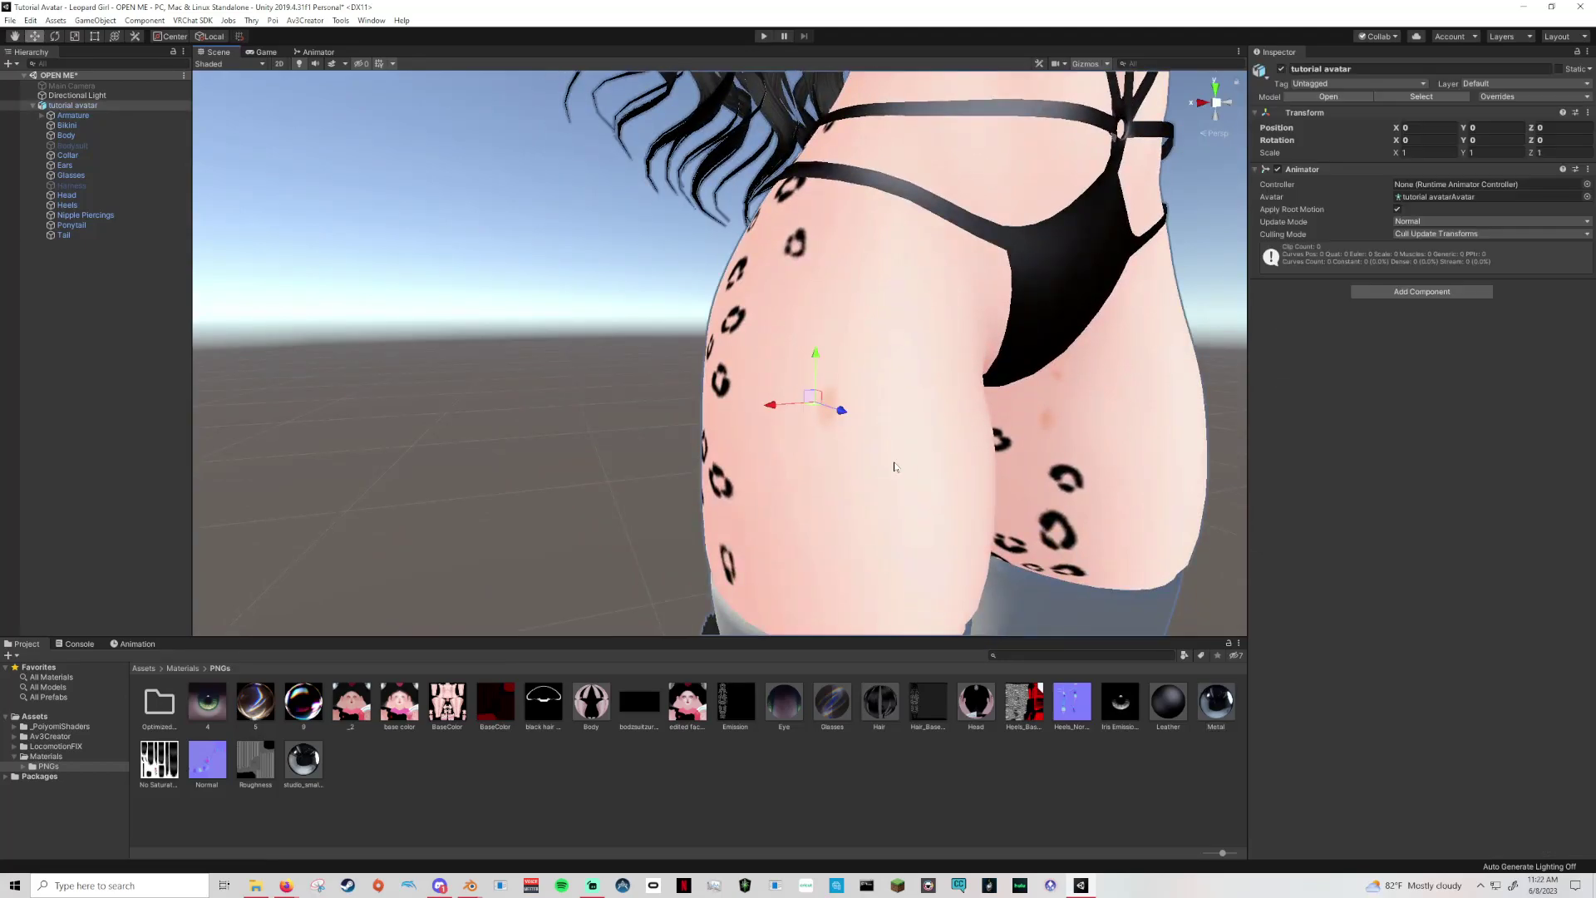
click(906, 465)
scroll(1337, 668, down, 10)
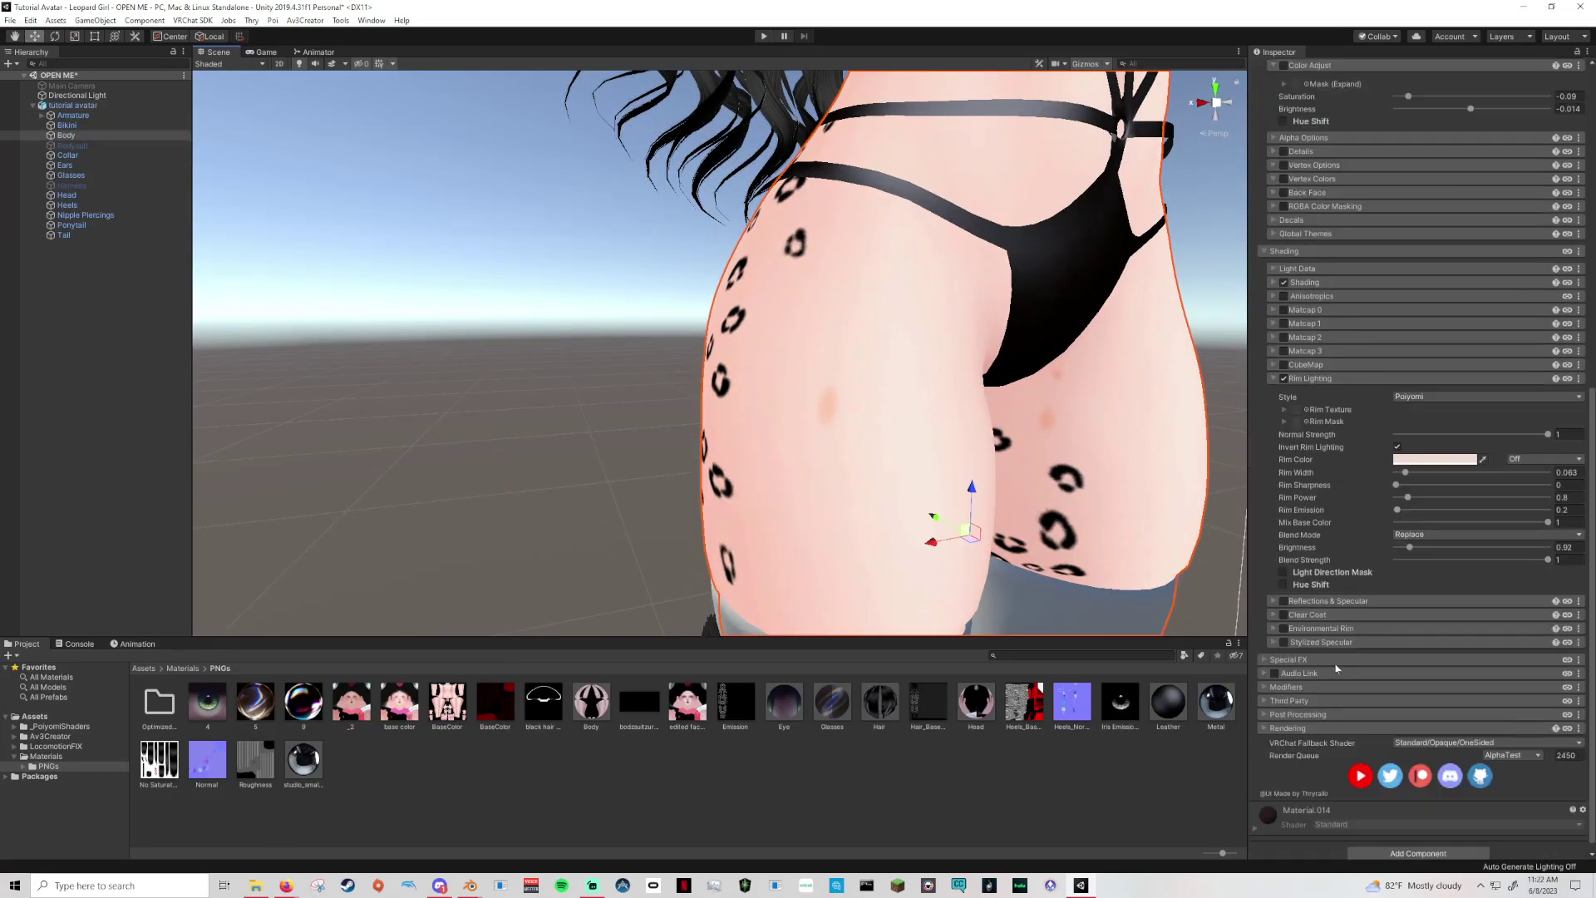
click(1432, 536)
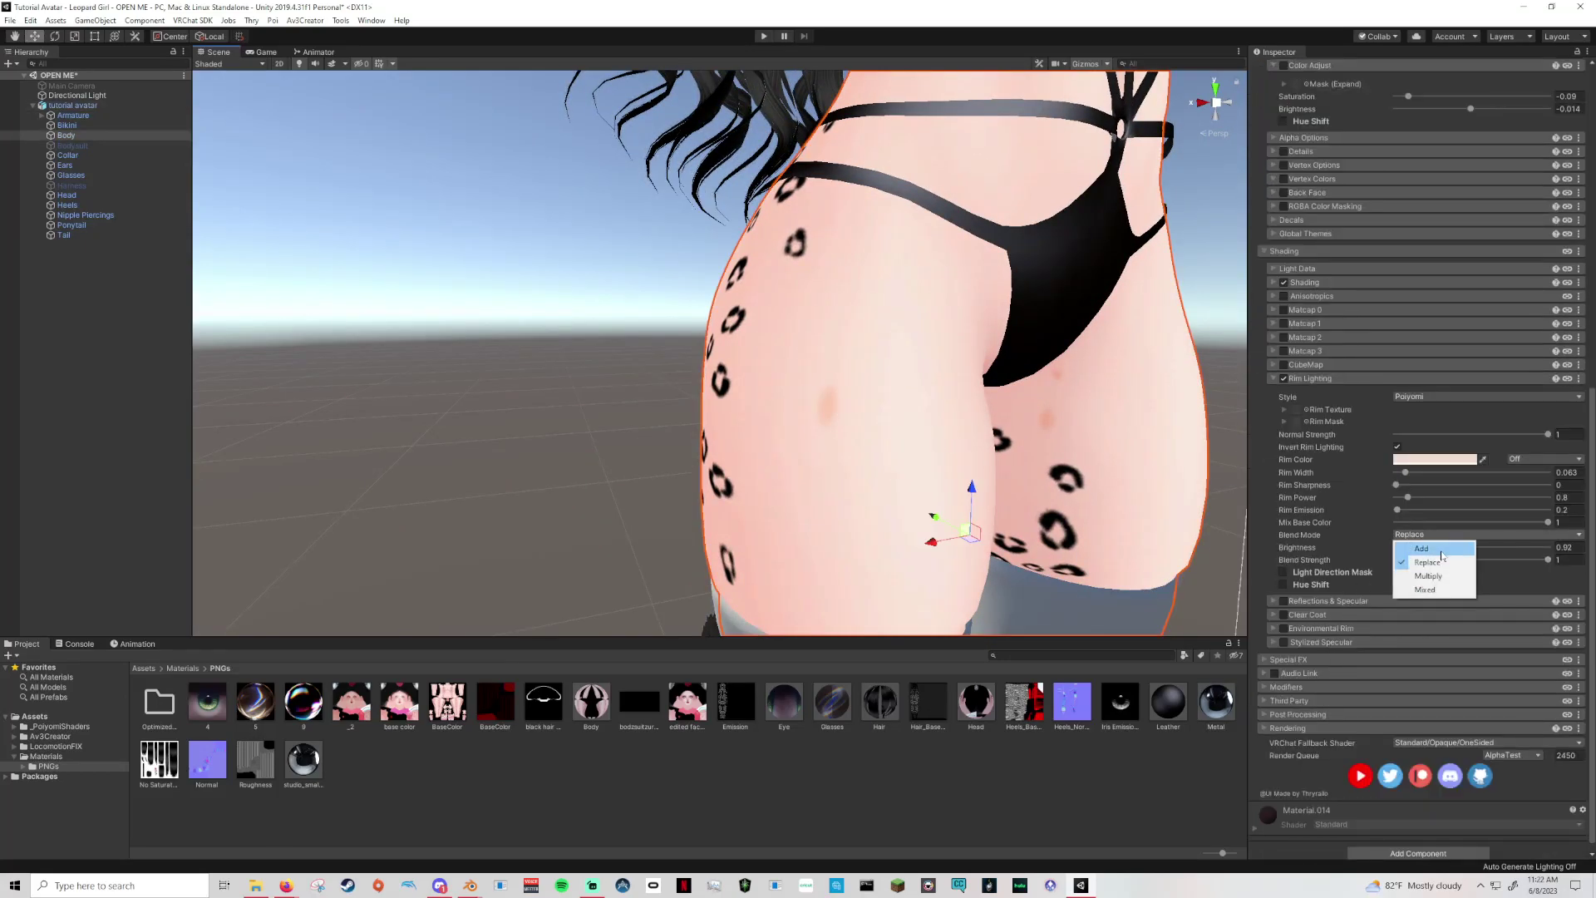
click(1428, 559)
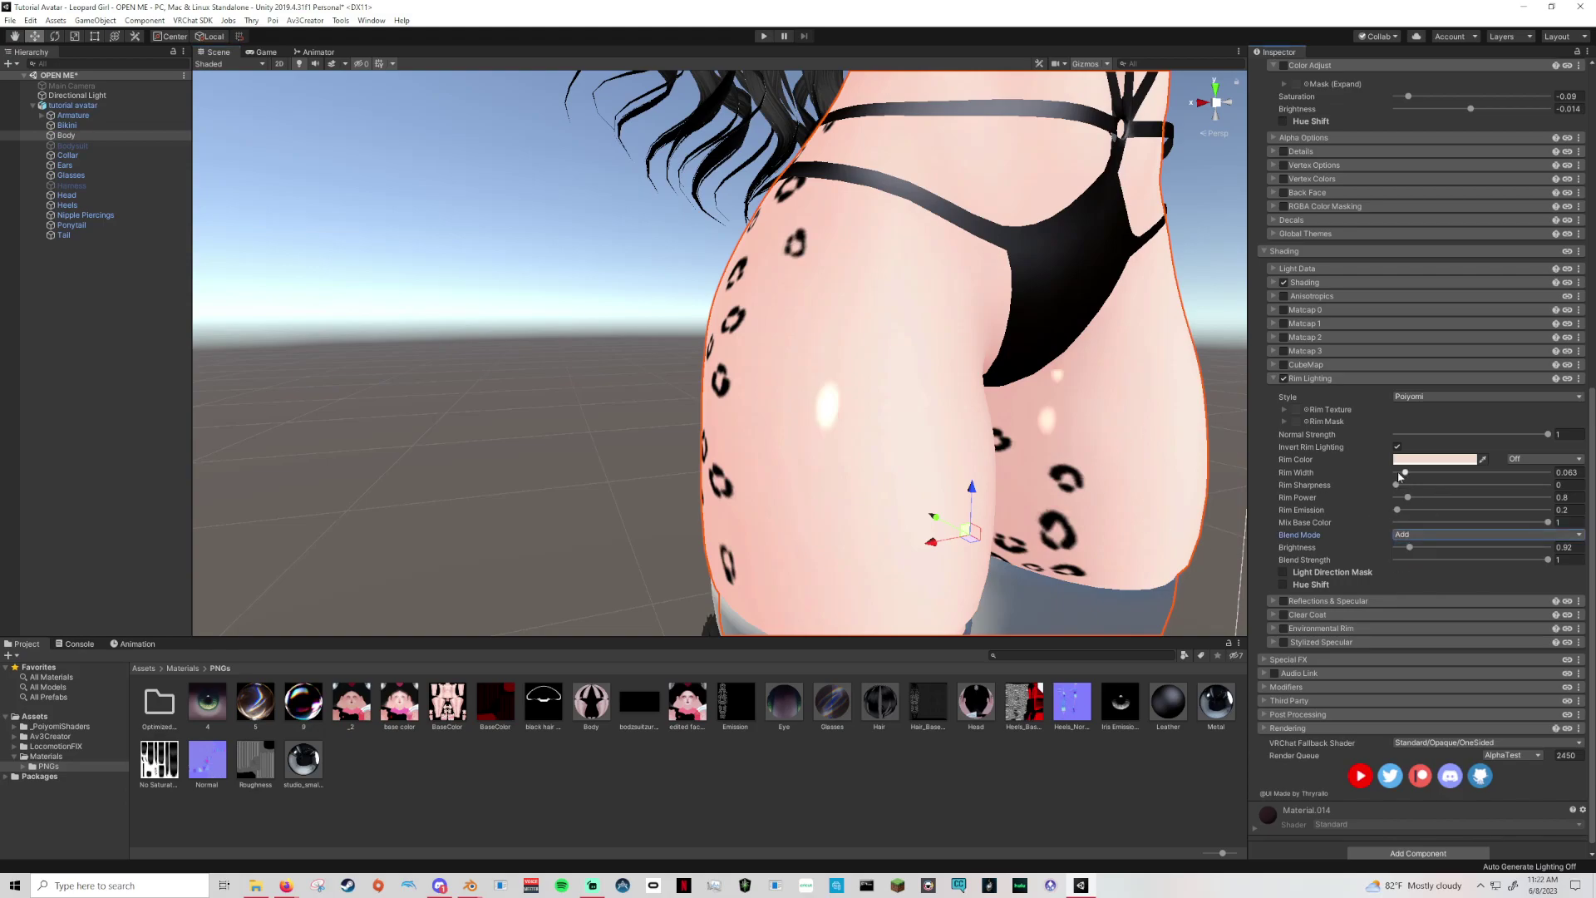
Set the body's Rim Power to 0.76 and Rim Width to 0.075, and lower the rim light's Brightness.
drag(1409, 498, 1409, 480)
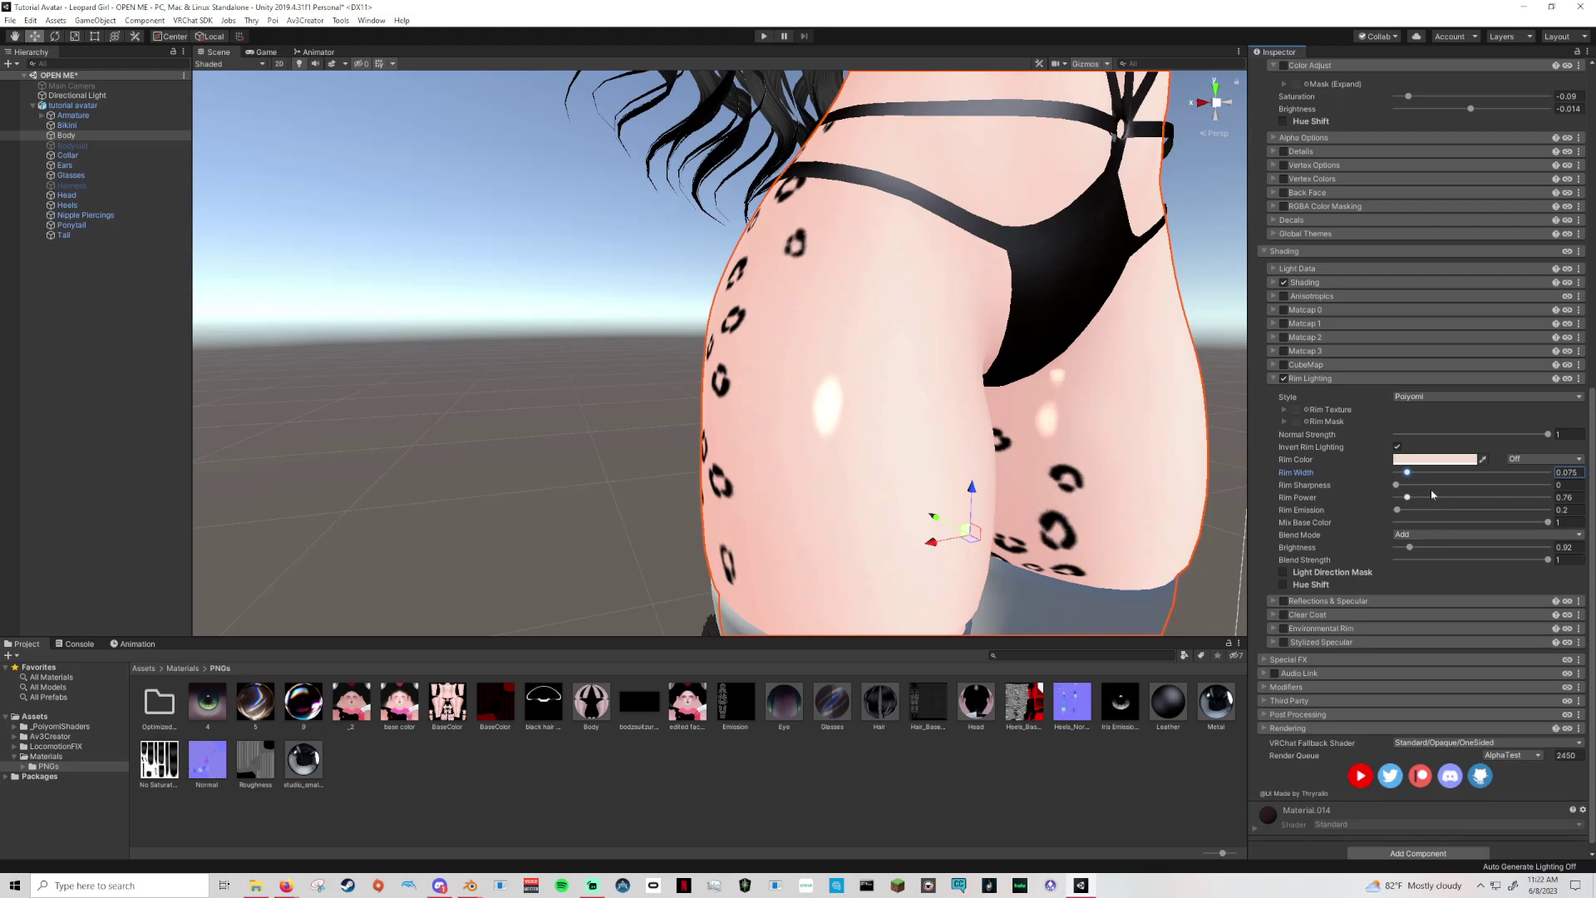
click(1433, 459)
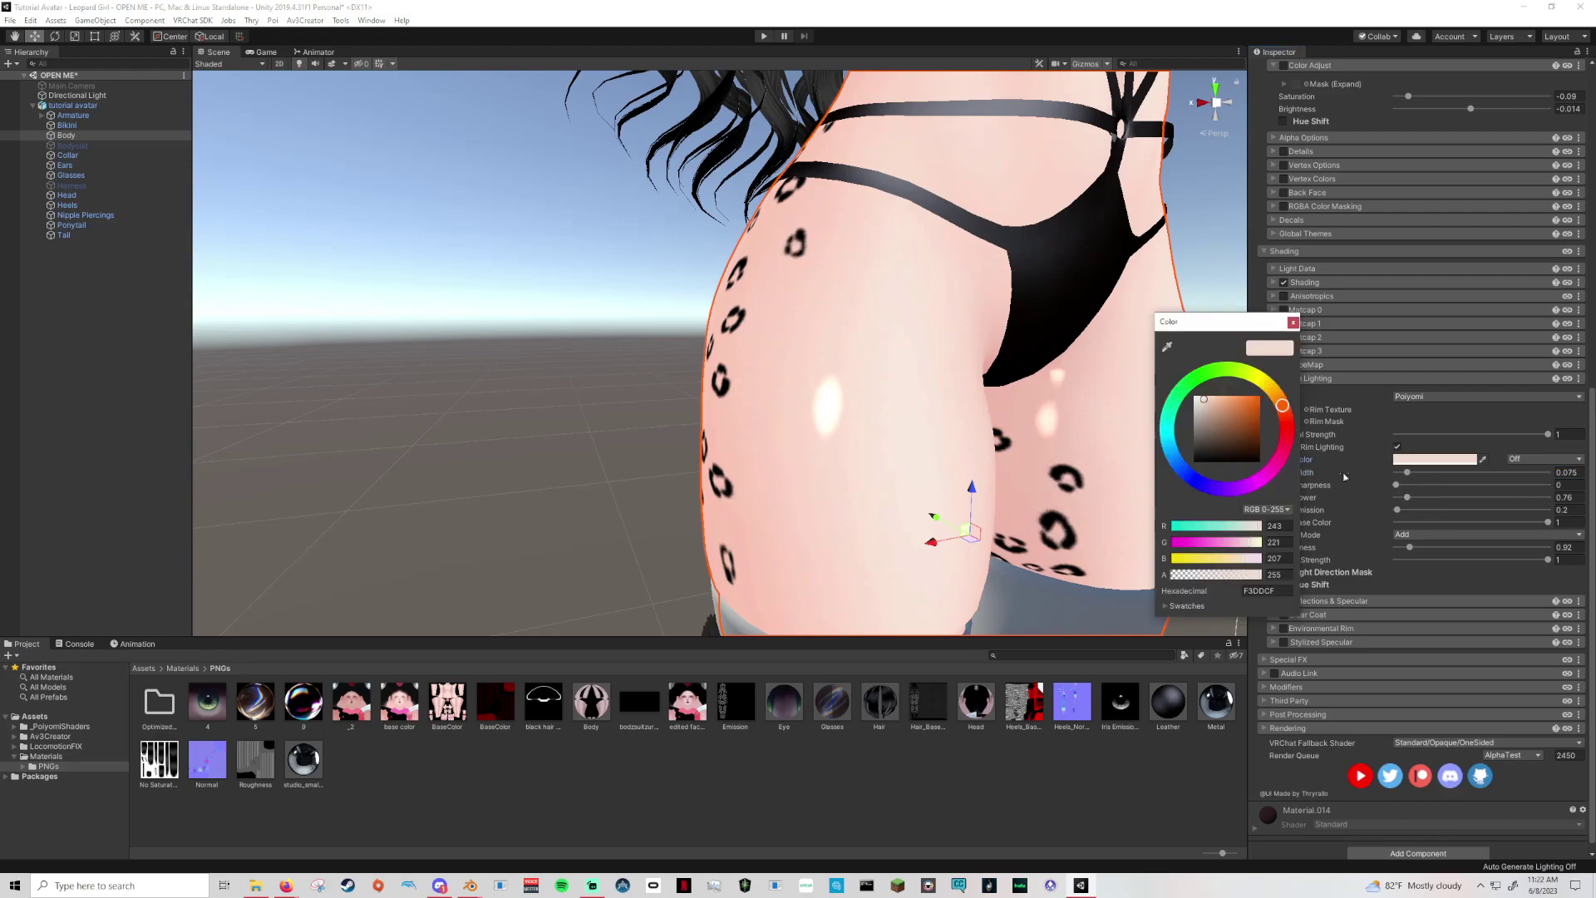
click(1407, 548)
drag(1409, 548, 1400, 549)
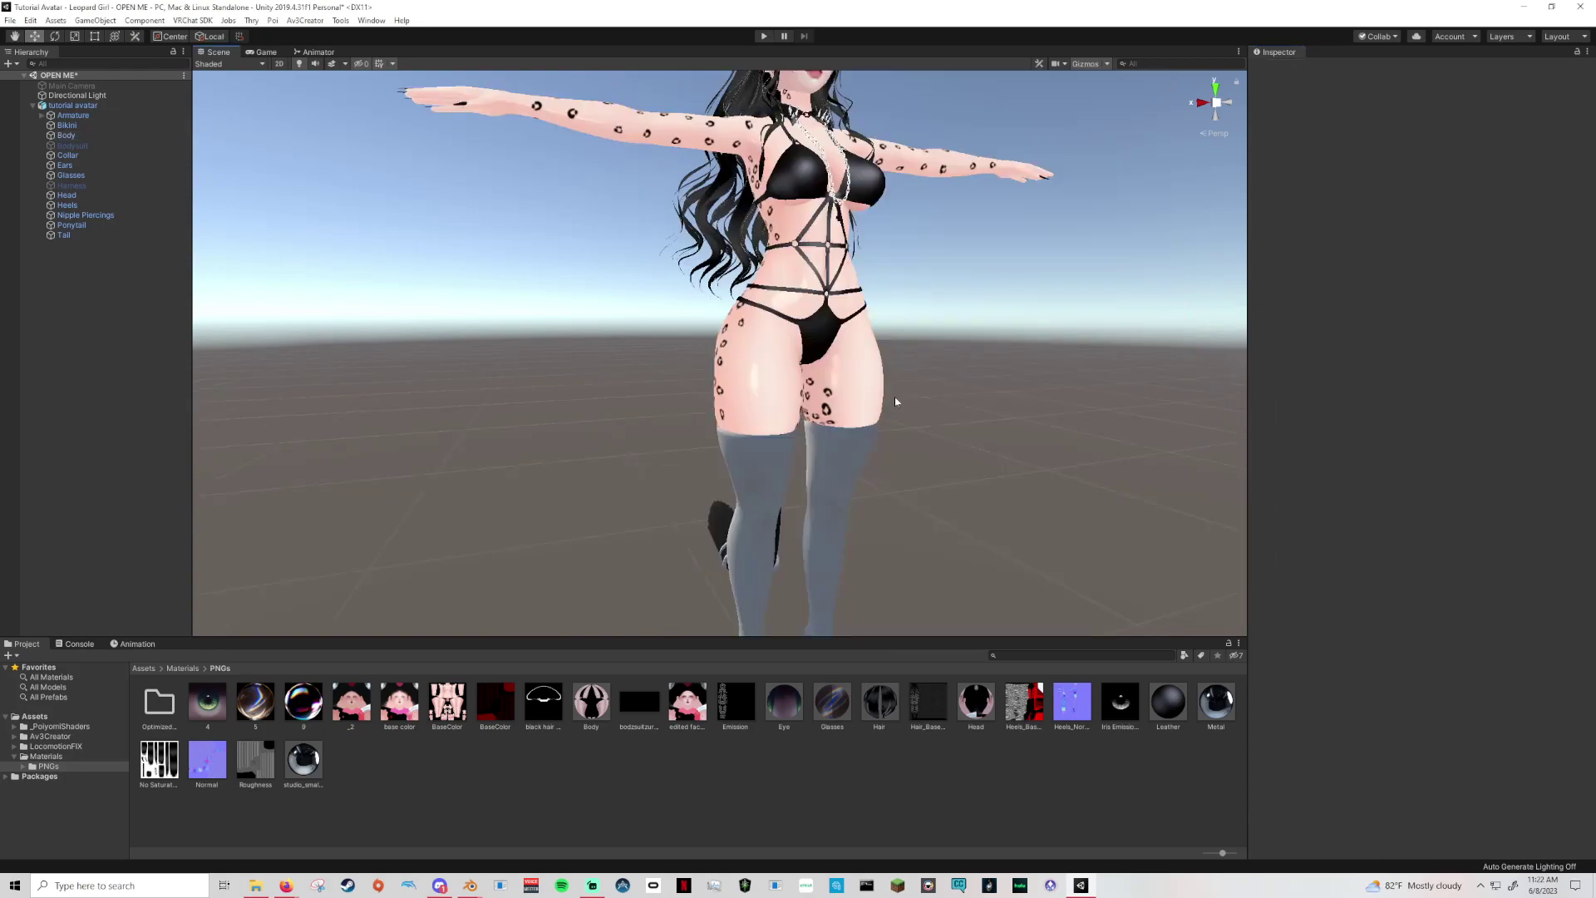
Try a CubeMap Emission Strength of 0.77 and a Color Strength of 0.13 on the Metal material.
scroll(873, 423, up, 10)
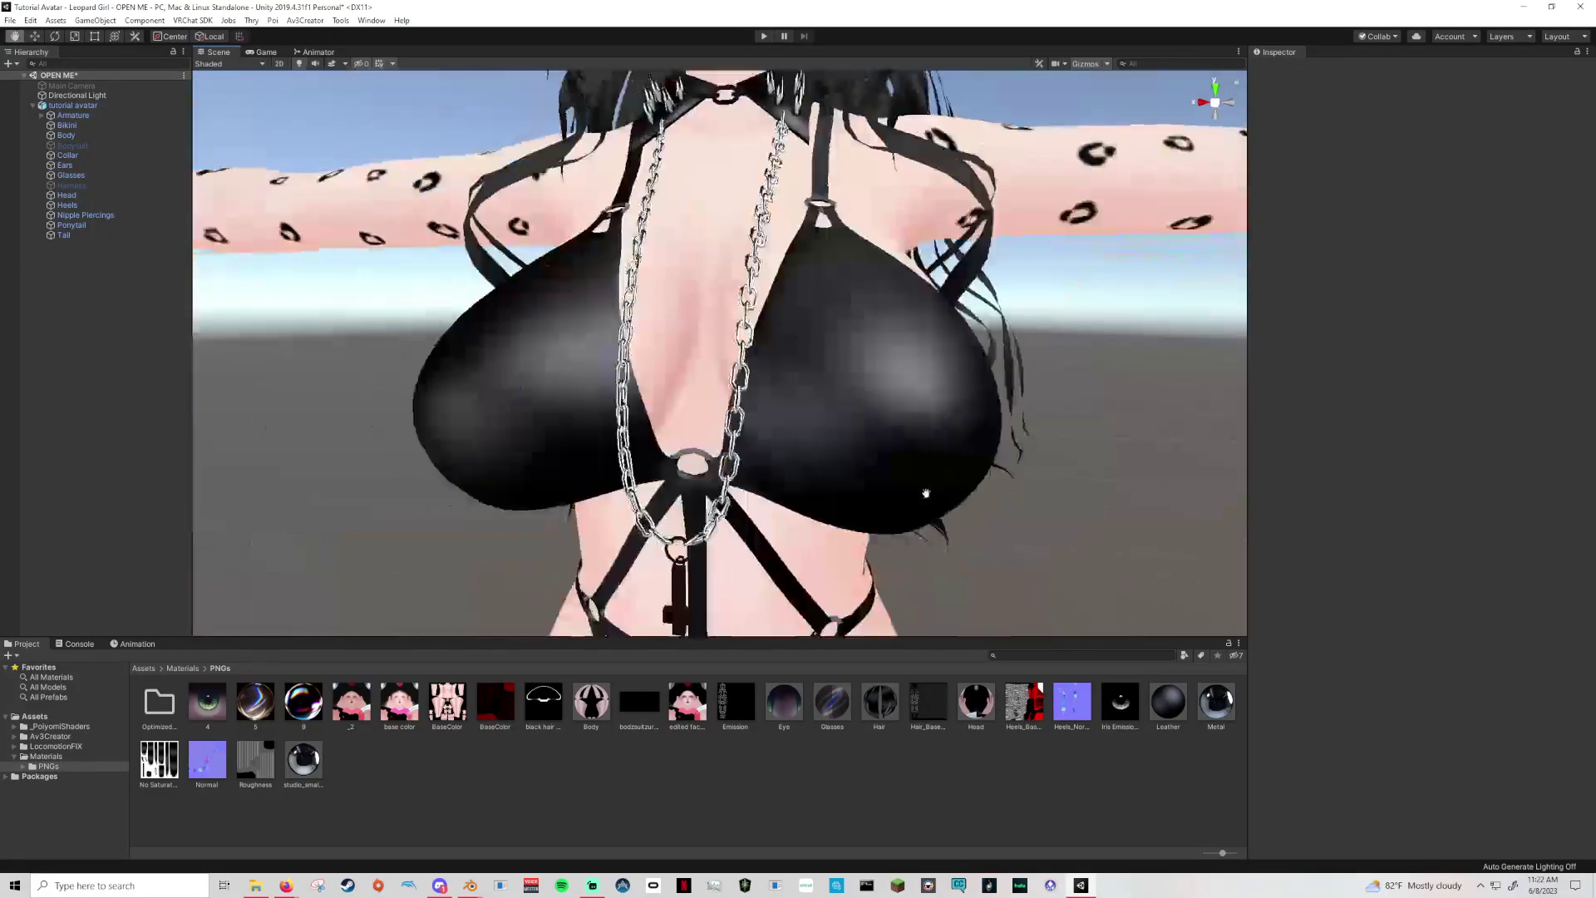
middle_drag(926, 494, 1051, 493)
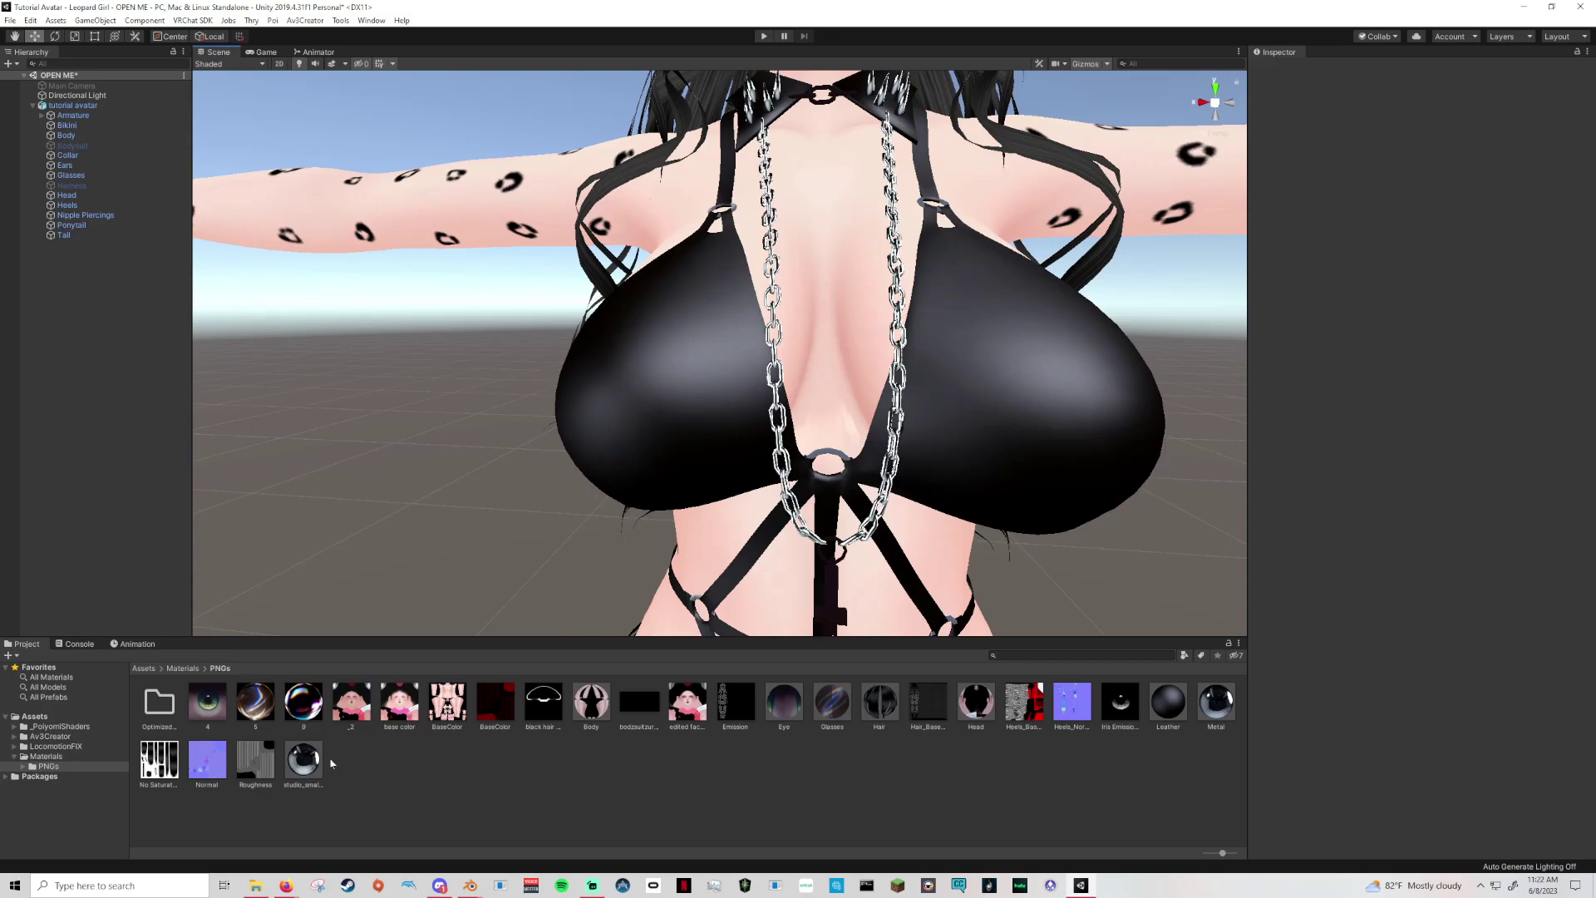
click(1212, 706)
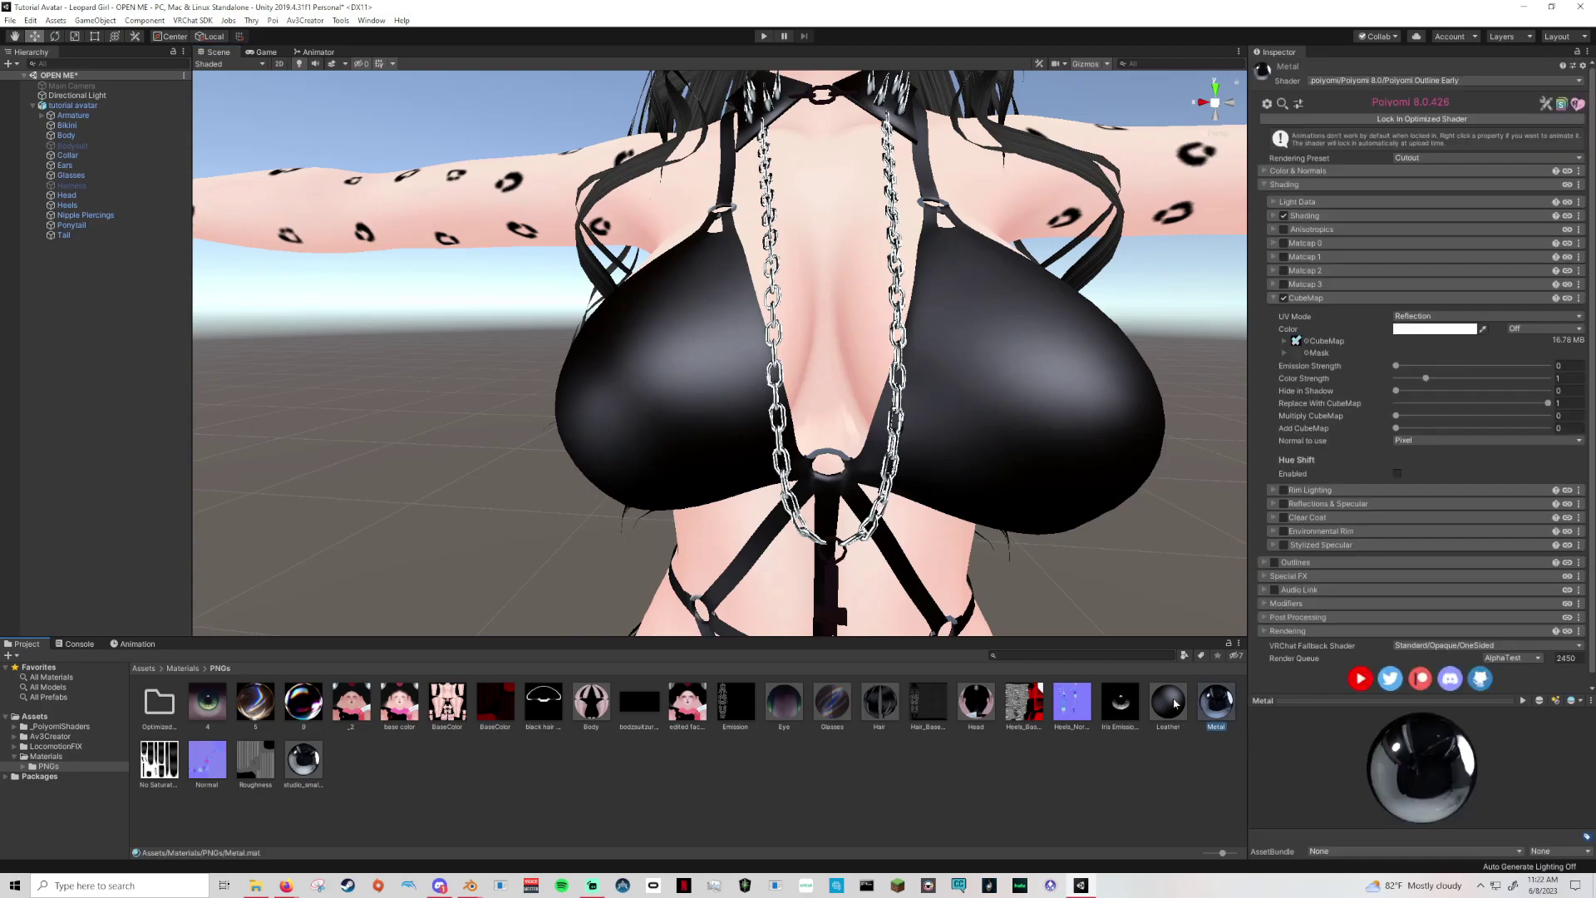
click(1395, 365)
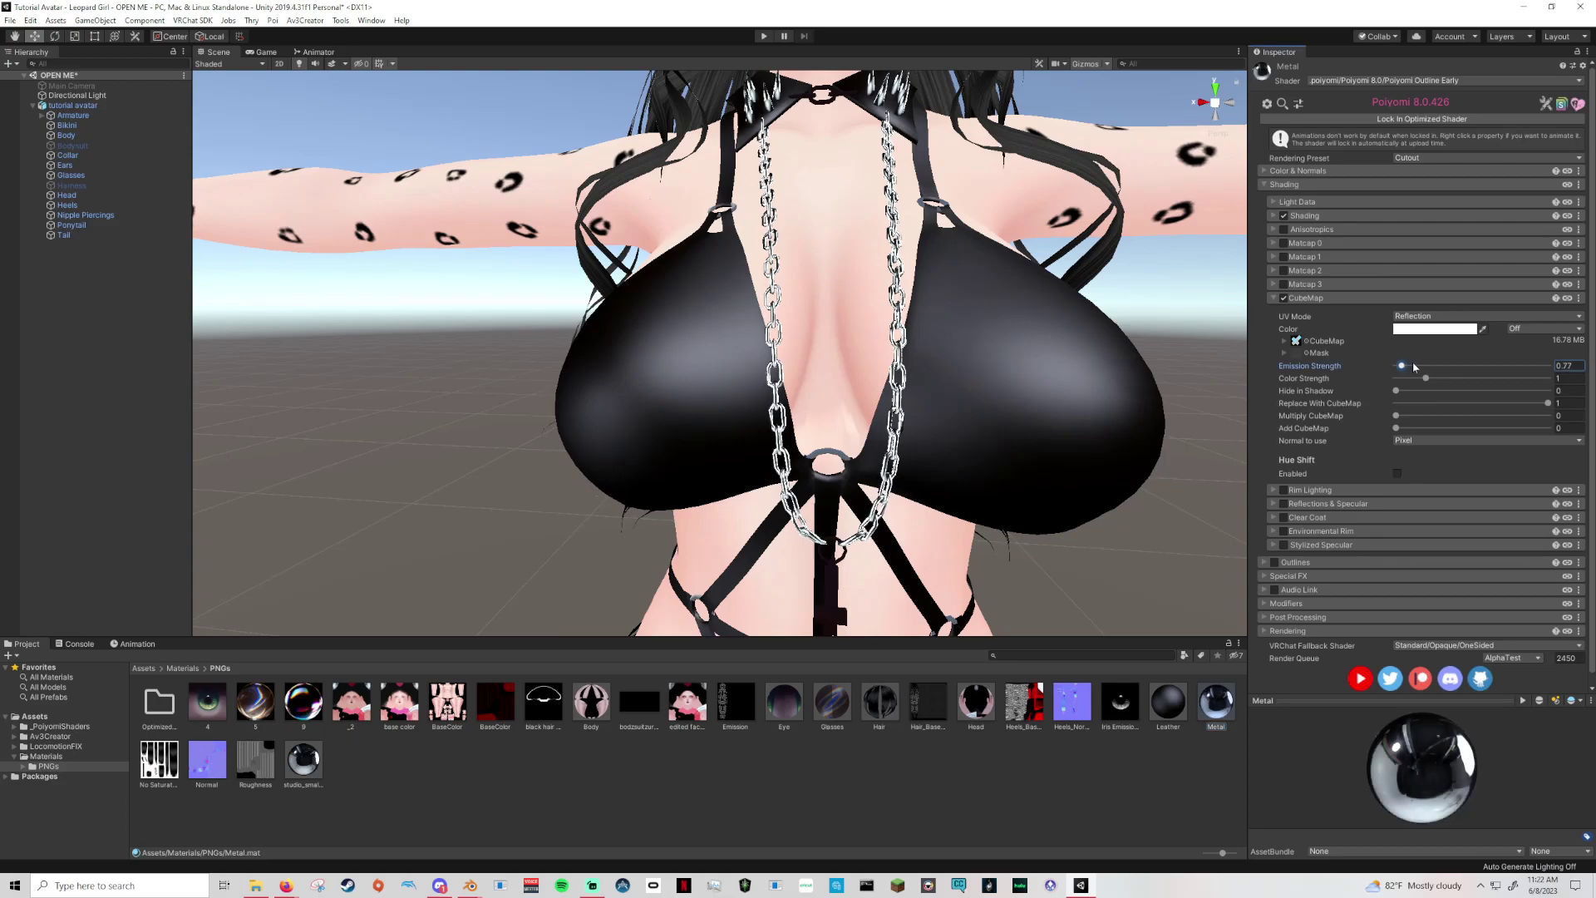
drag(1453, 380, 1400, 379)
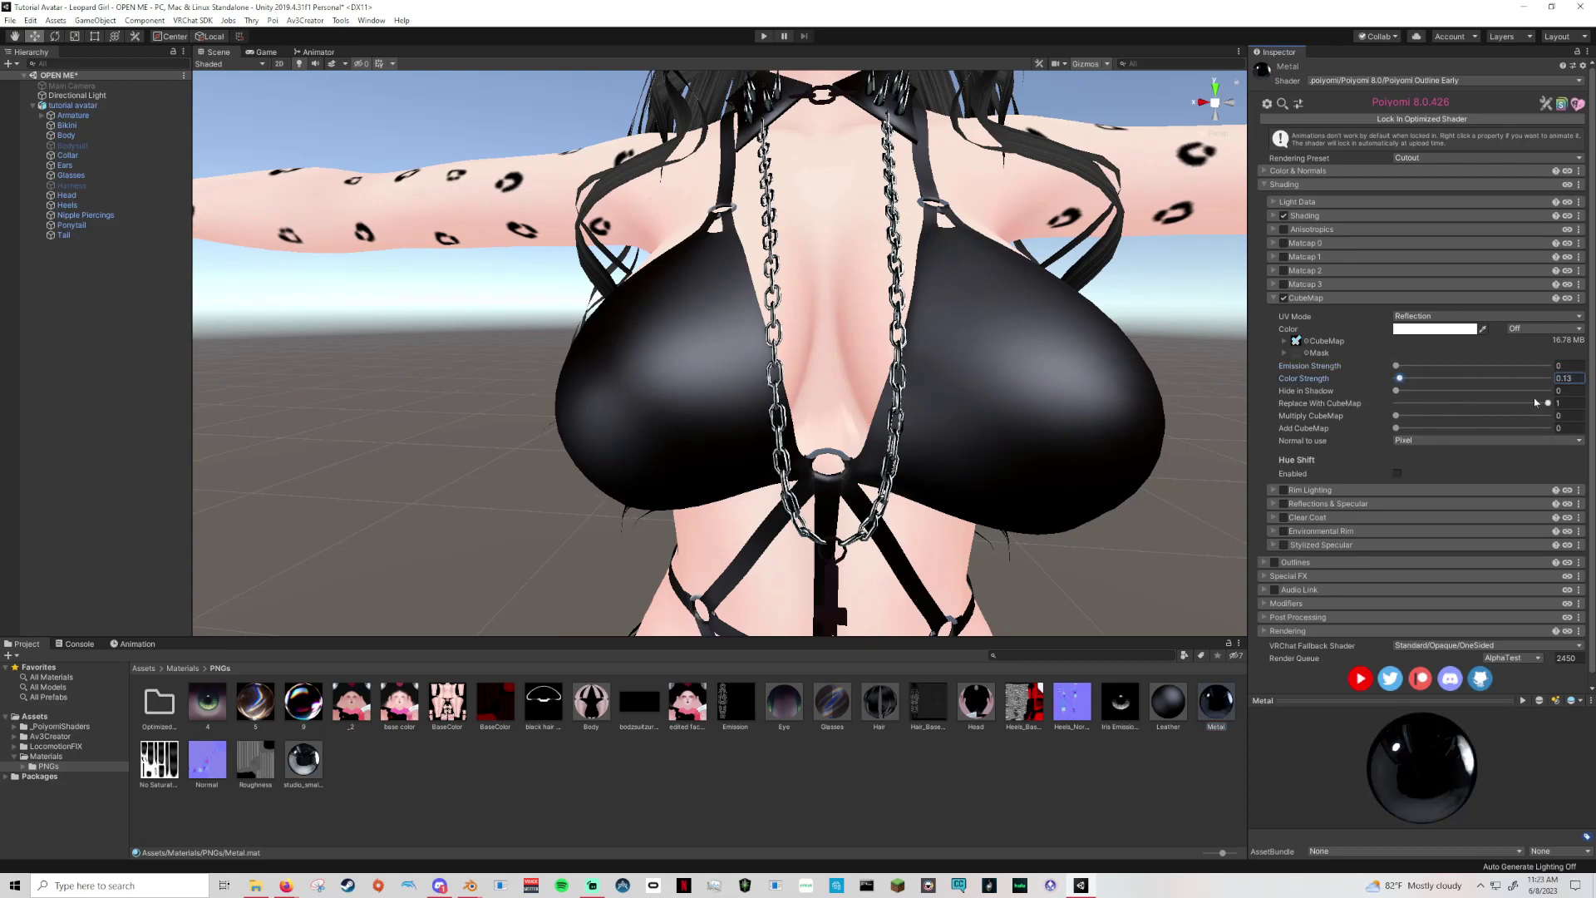
text(1)
key(ctrl+z)
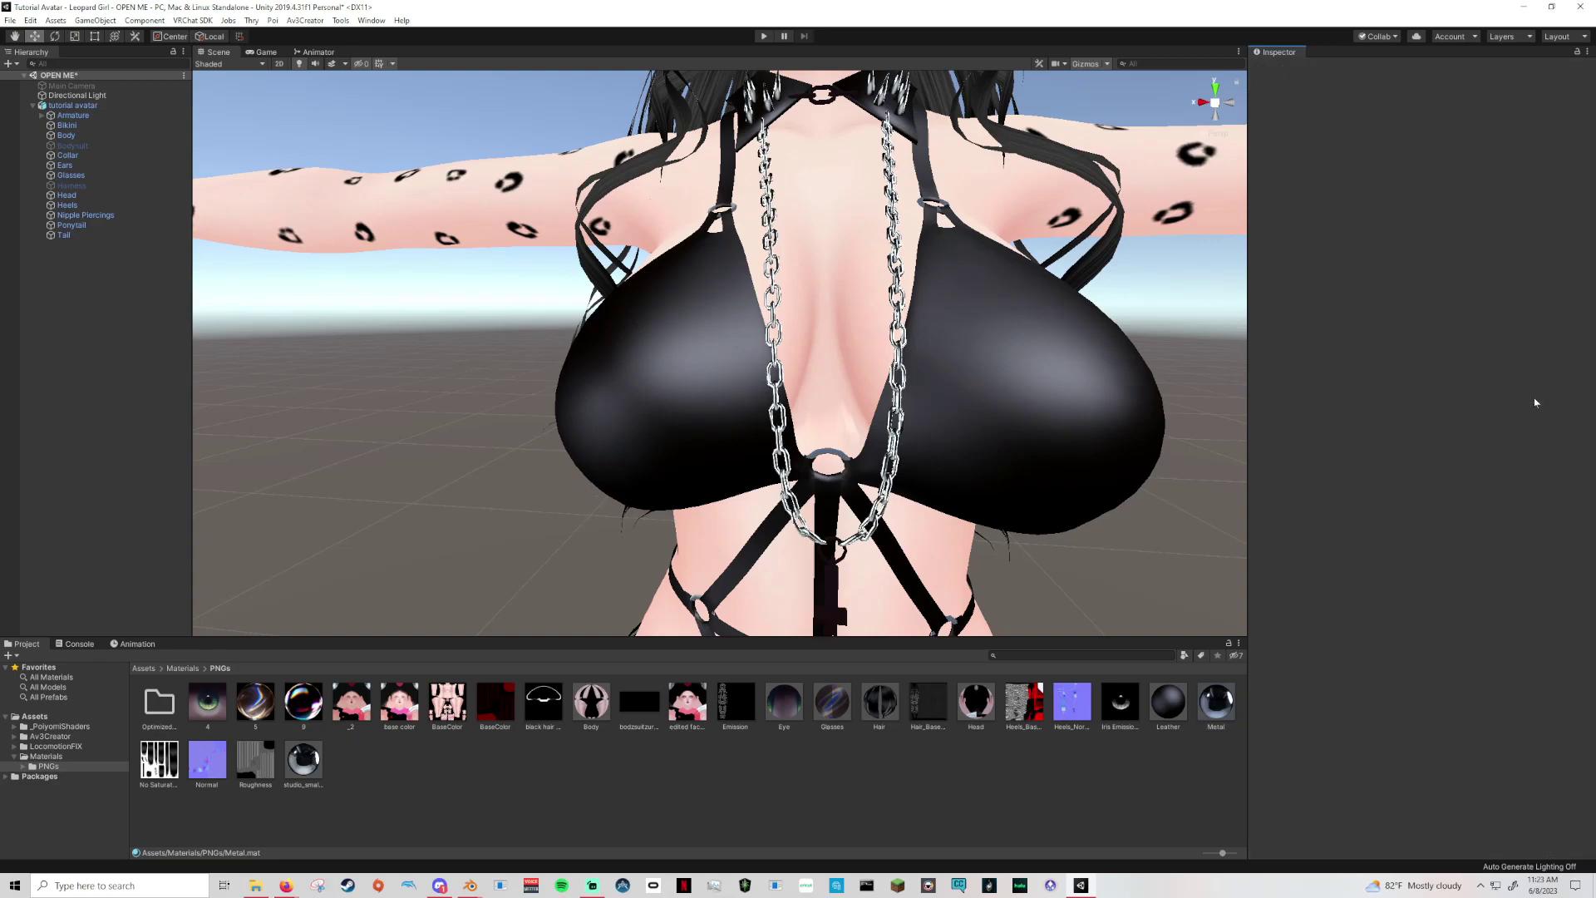
Apply the Metal material to the bikini's strap rings and the Leather material to the glasses frame.
middle_drag(1194, 397, 1059, 540)
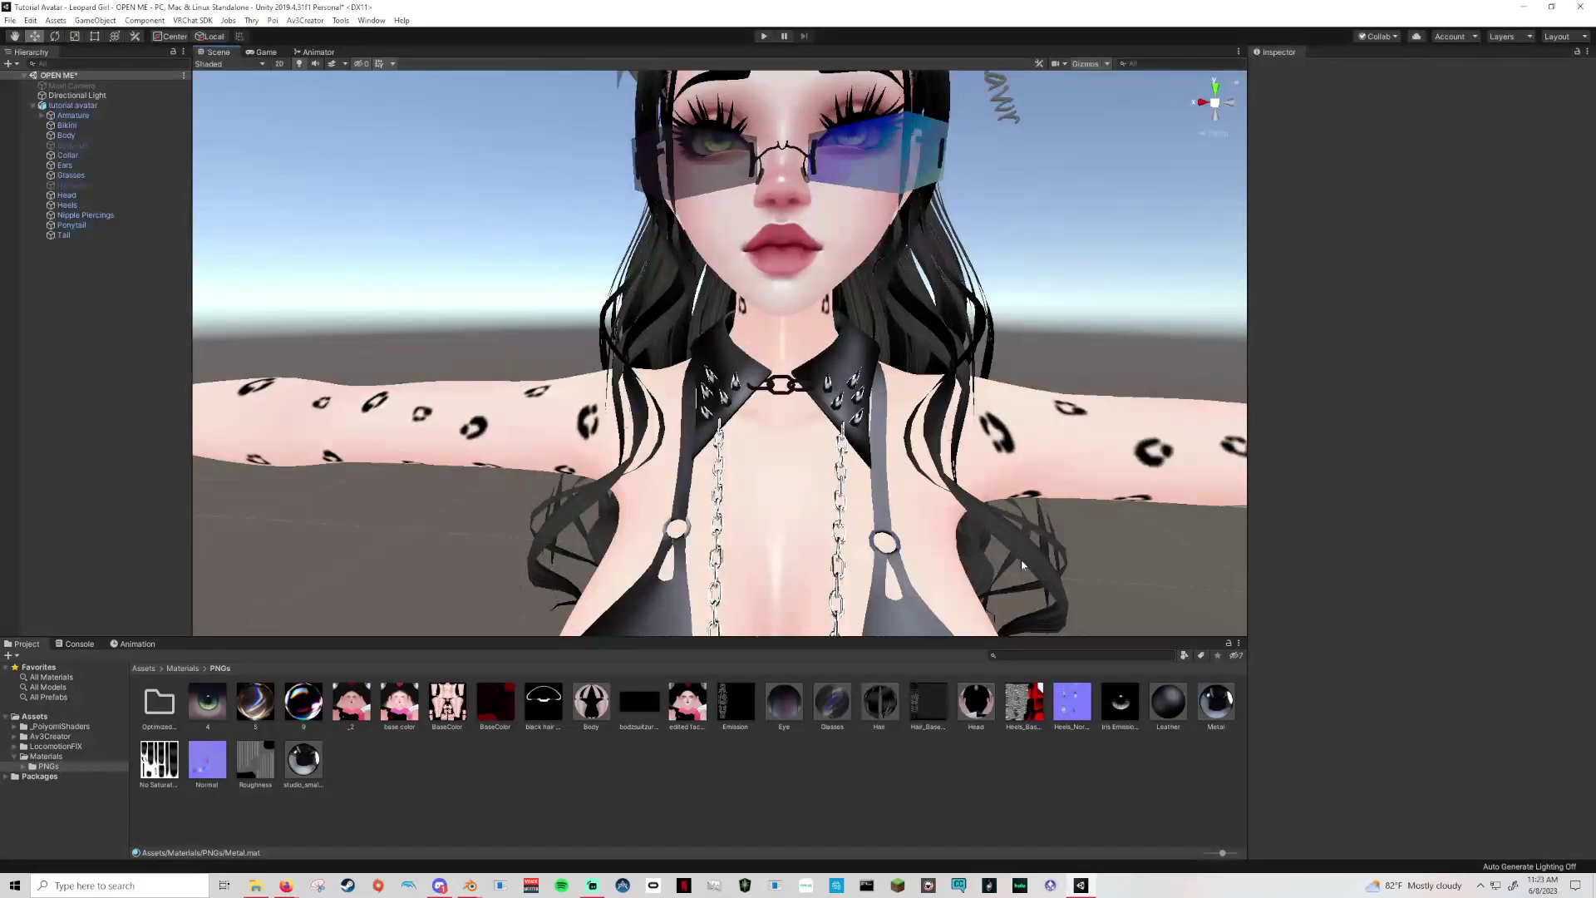
drag(1215, 703, 899, 546)
middle_drag(964, 539, 980, 715)
drag(1214, 707, 834, 391)
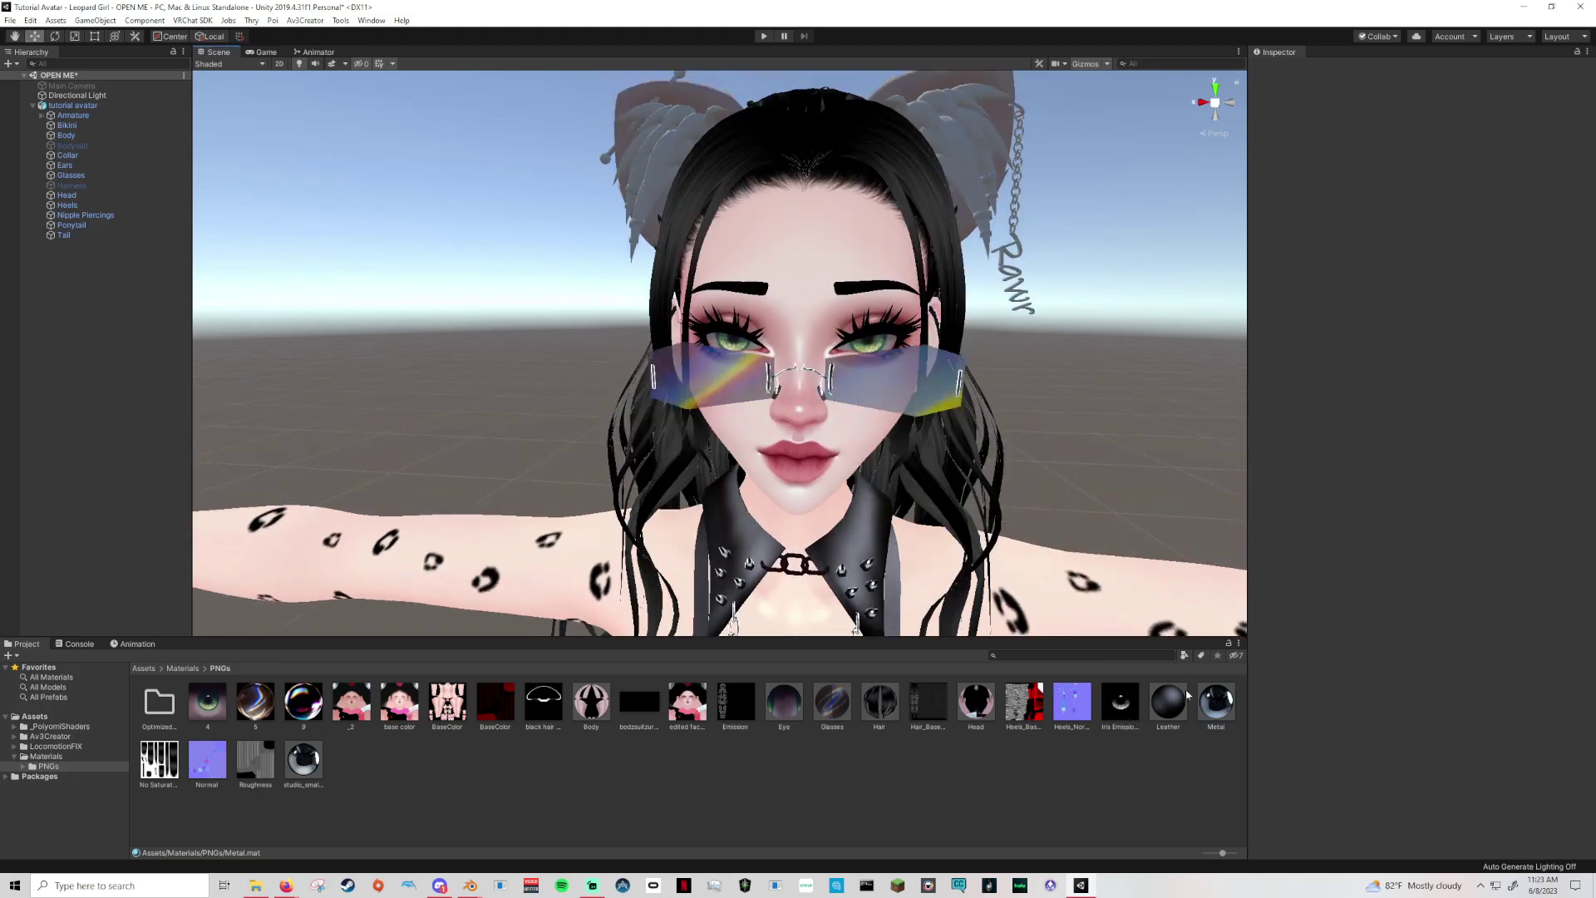
drag(1173, 701, 830, 392)
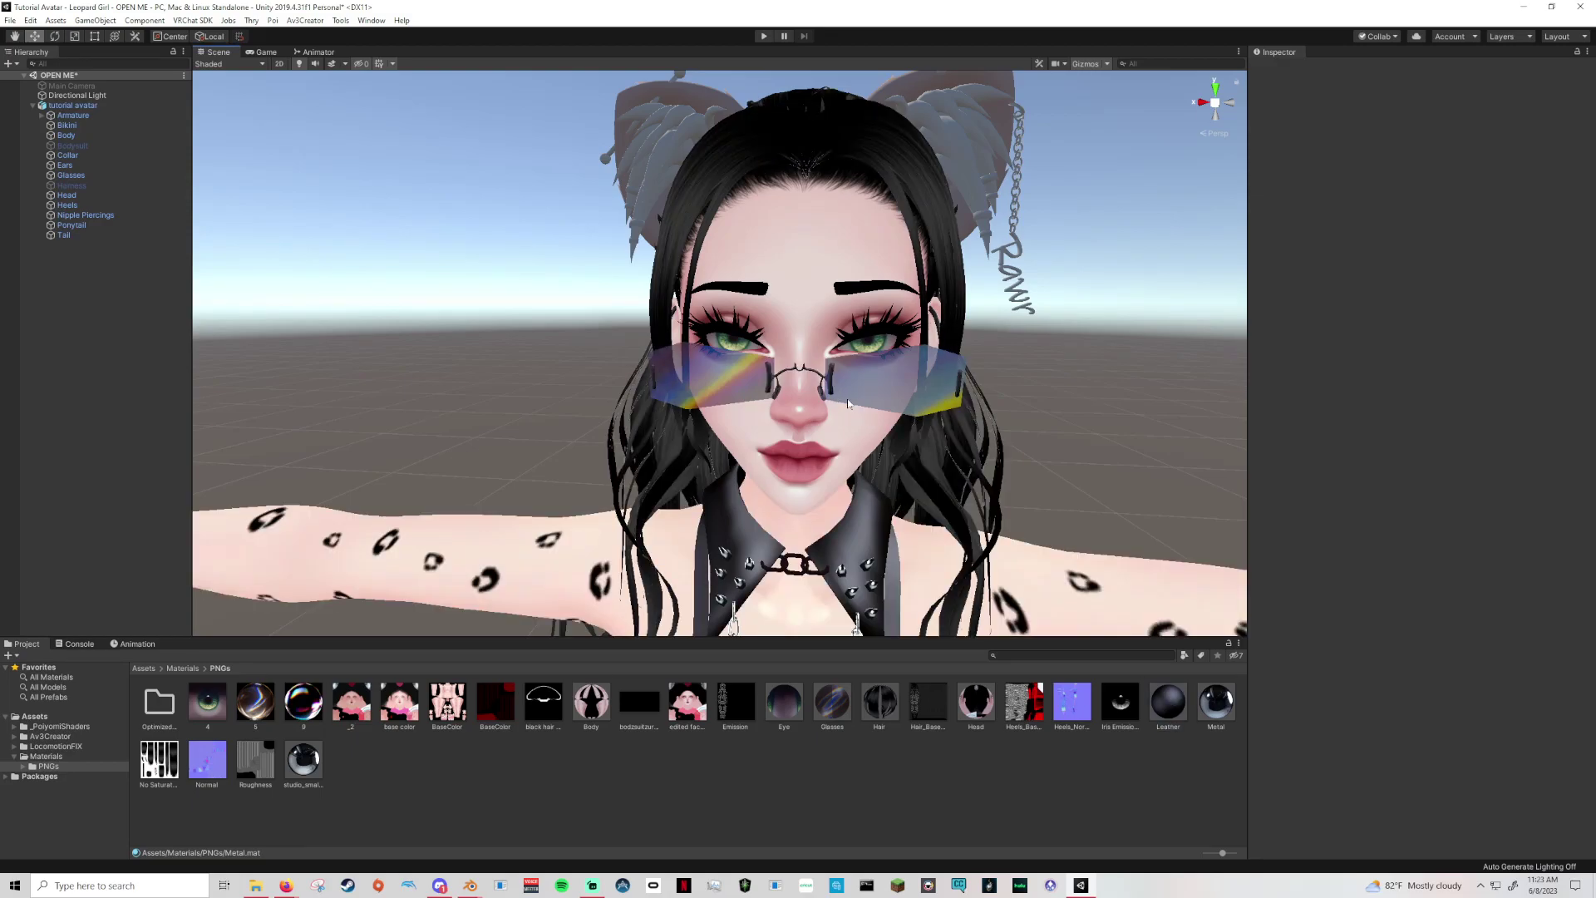
Duplicate the Leather material and rename the copy Flat Black.
click(1177, 707)
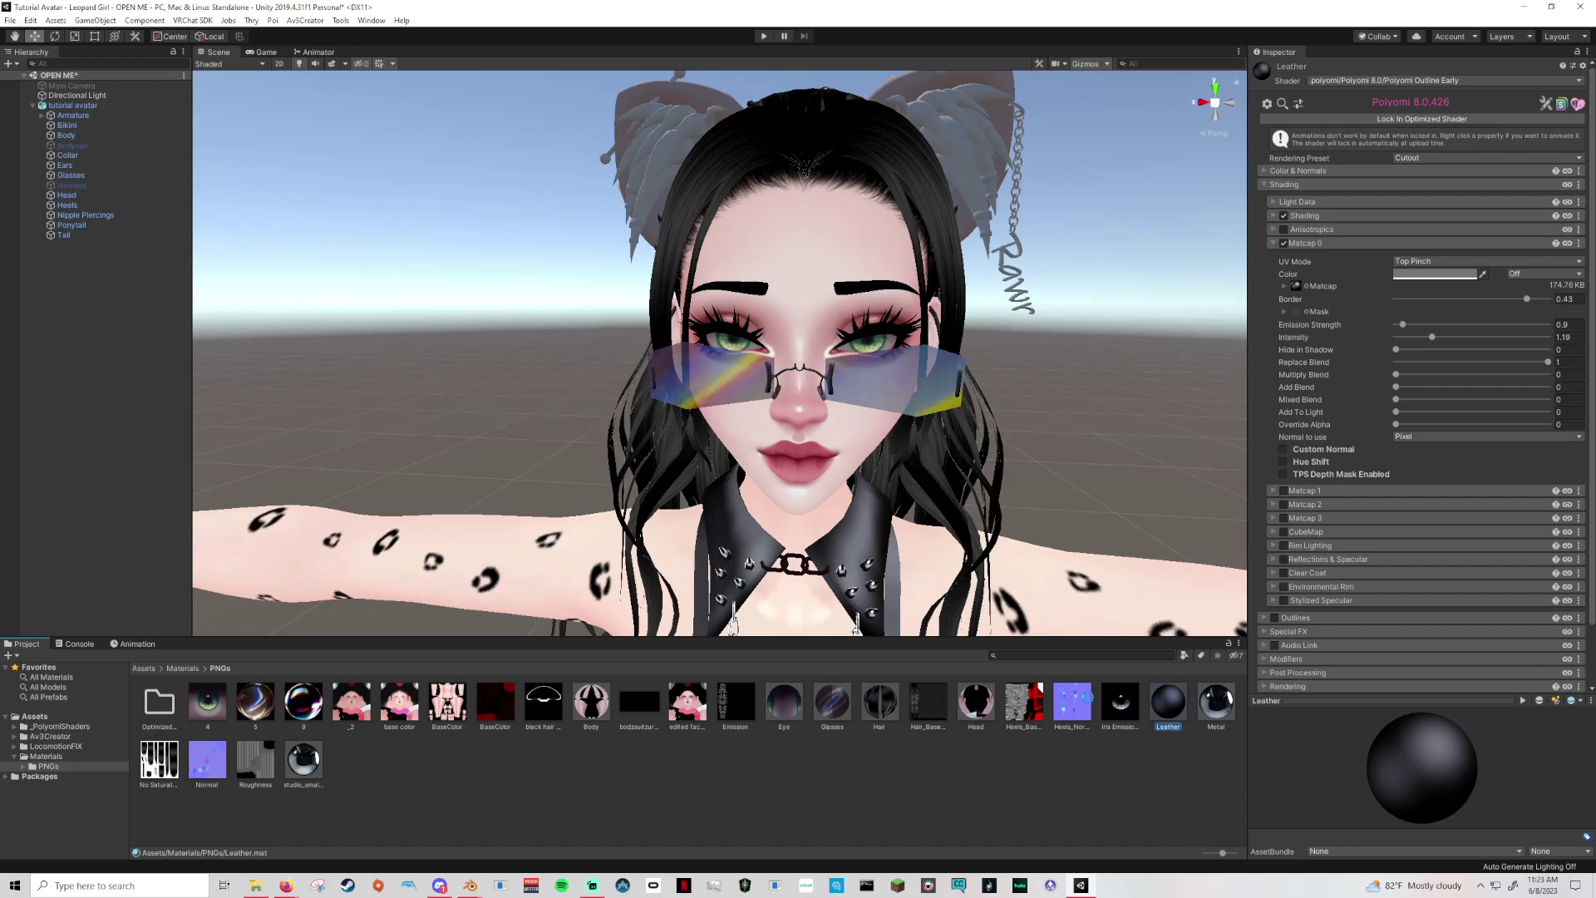
key(ctrl+d)
right_click(1187, 717)
click(1215, 427)
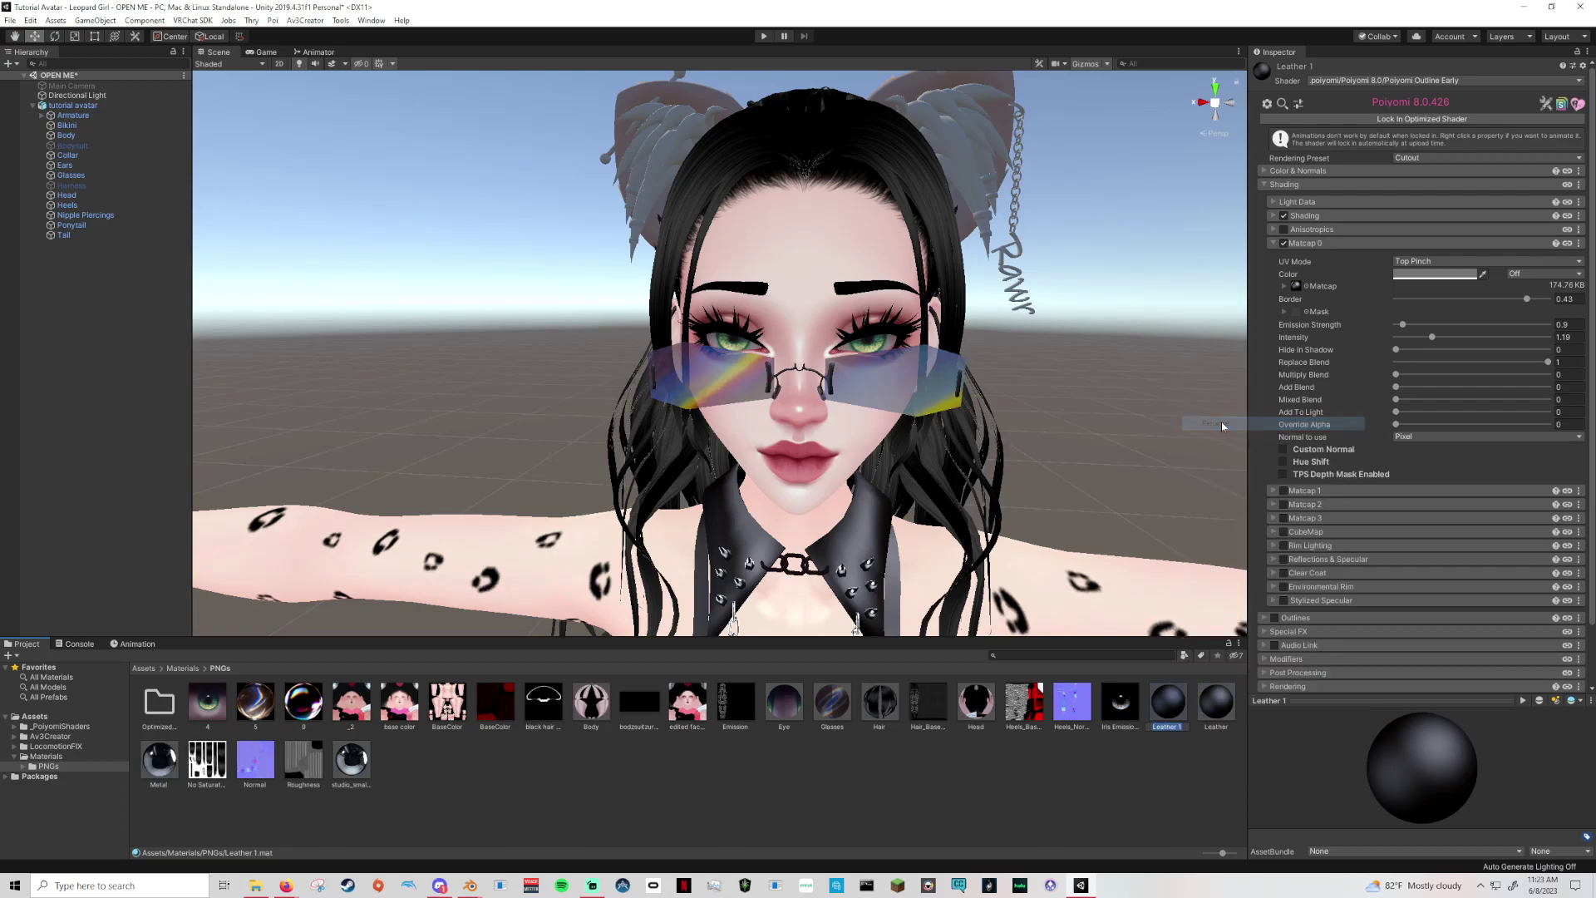
text(FlatBla)
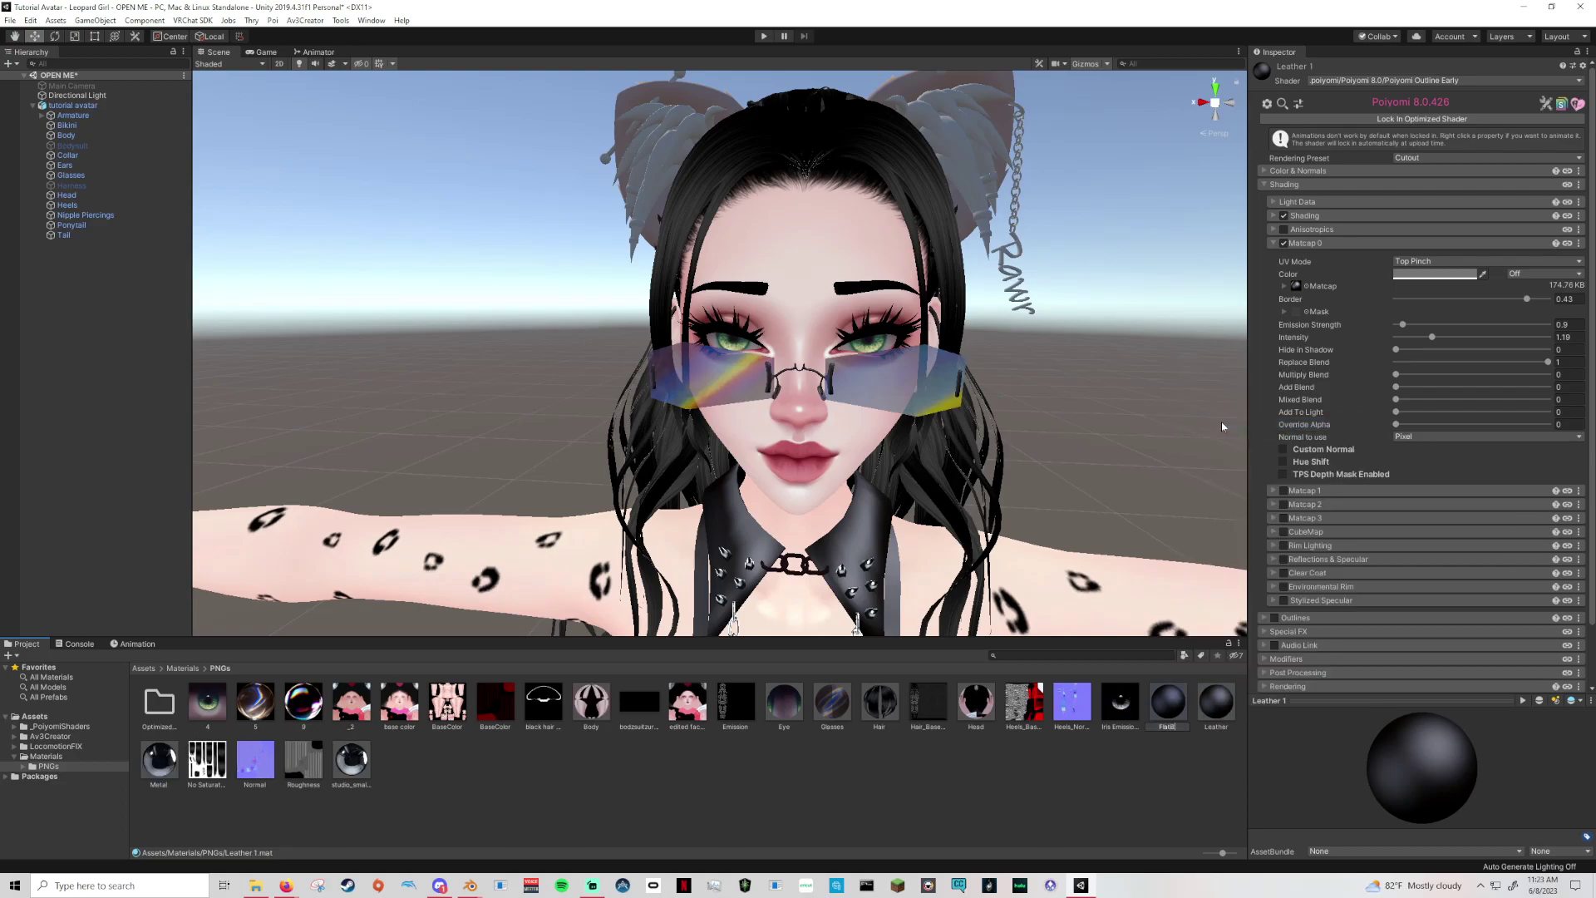
key(BackSpace)
key(BackSpace)
key(BackSpace)
text(Black)
key(Return)
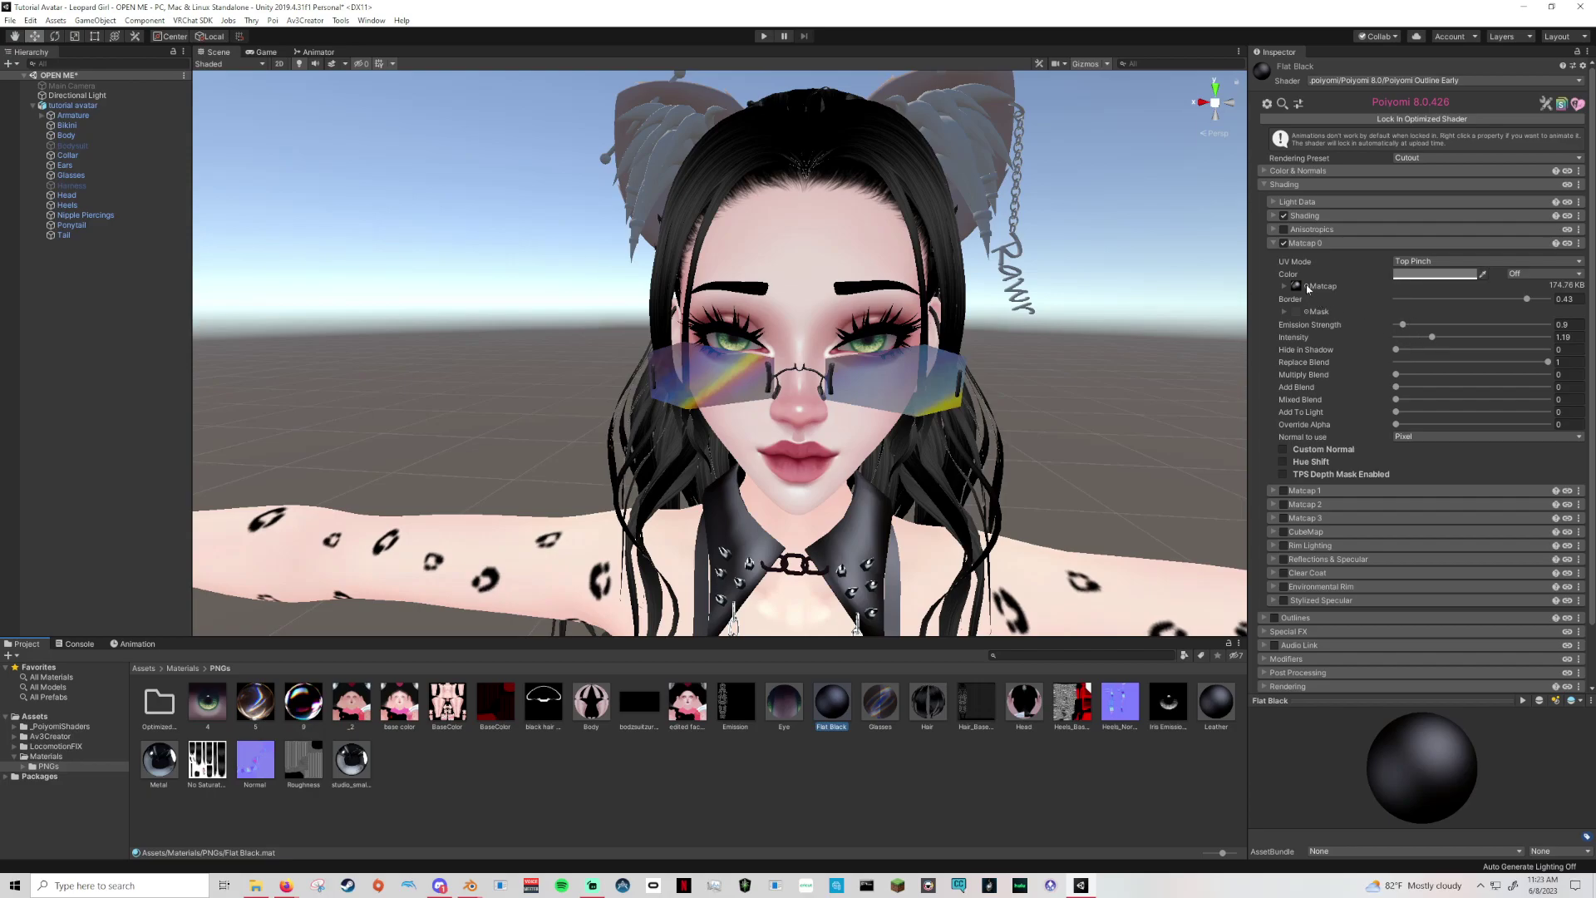
Replace the Flat Black material's Matcap 0 texture with a darker, nearly black matcap.
click(1307, 286)
scroll(1118, 511, up, 5)
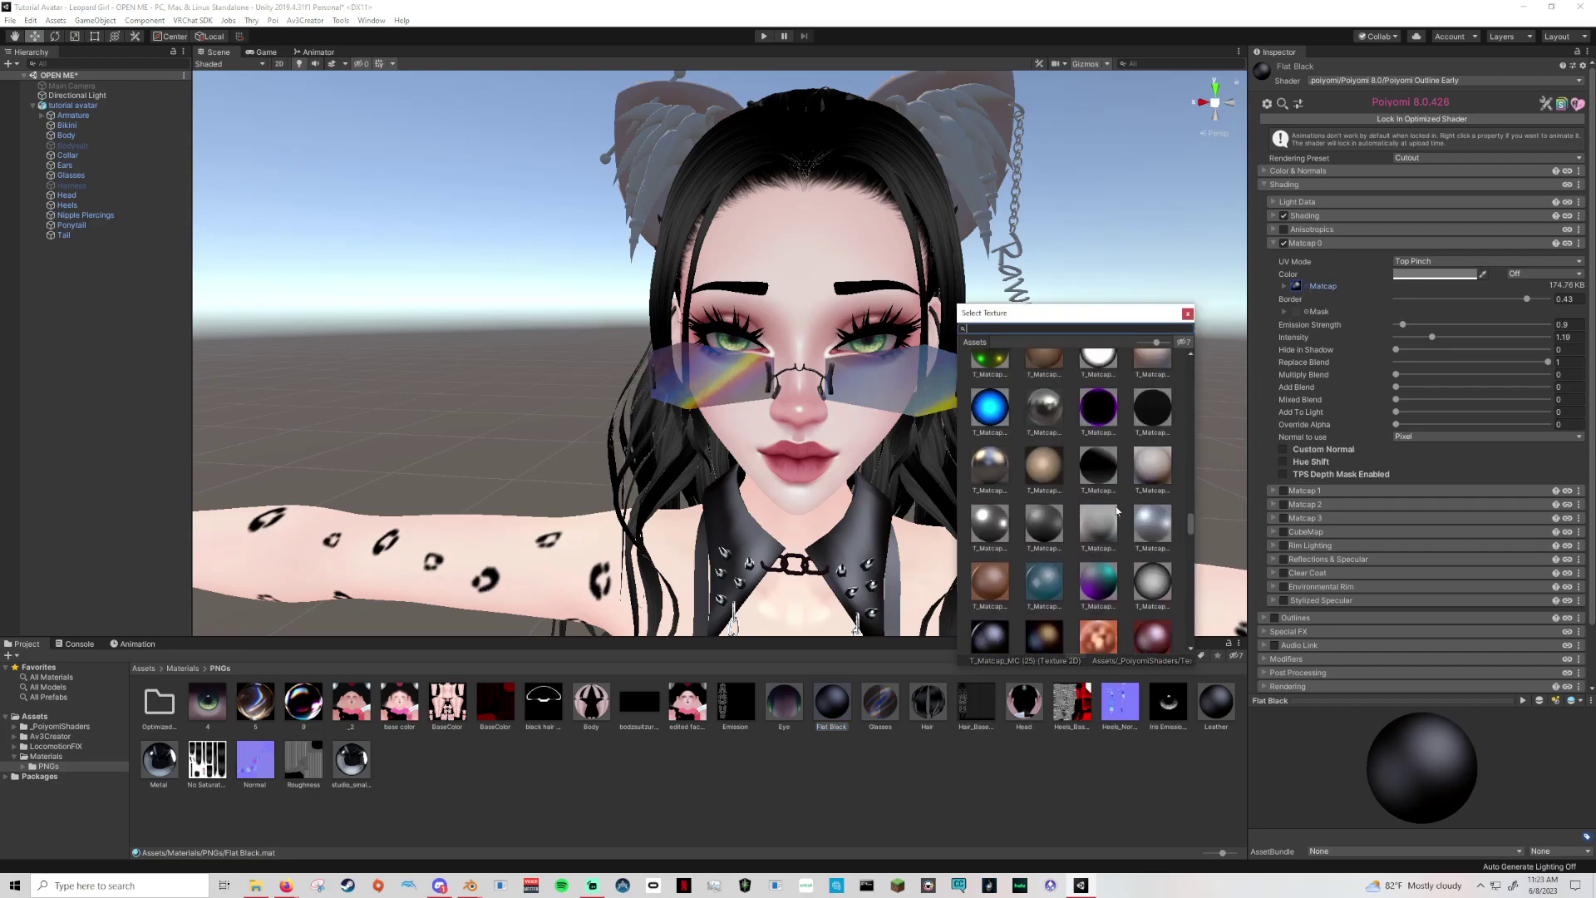
click(1106, 487)
click(1187, 314)
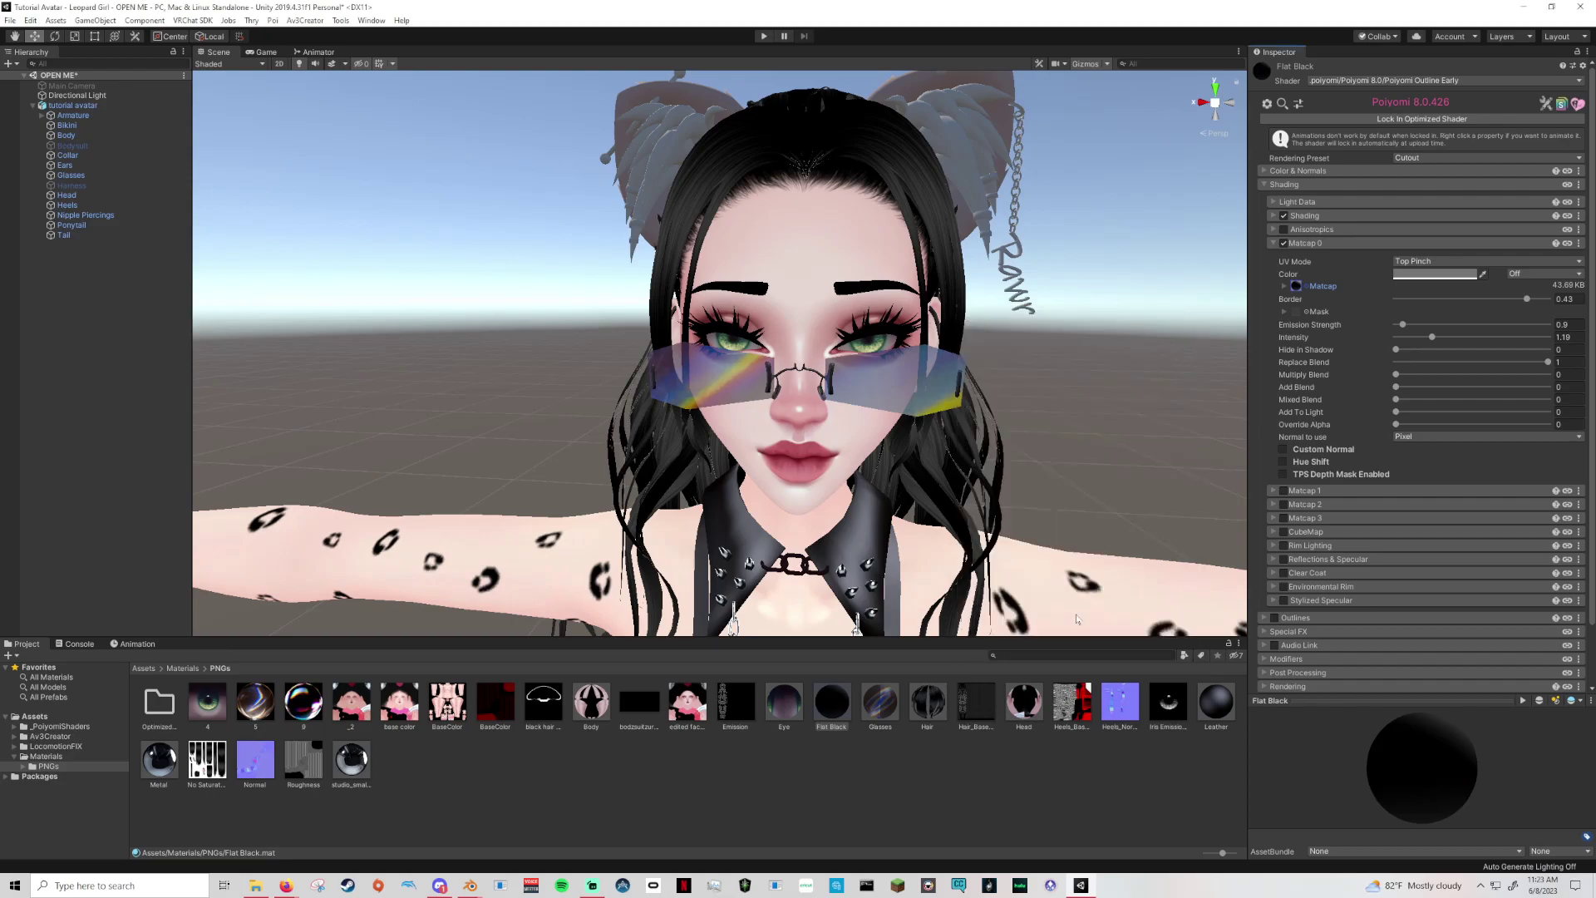
Apply the Flat Black material to the glasses frame and the Metal material to the ear piercings and hanging chain.
drag(831, 702, 842, 408)
alt+drag(842, 407, 1070, 573)
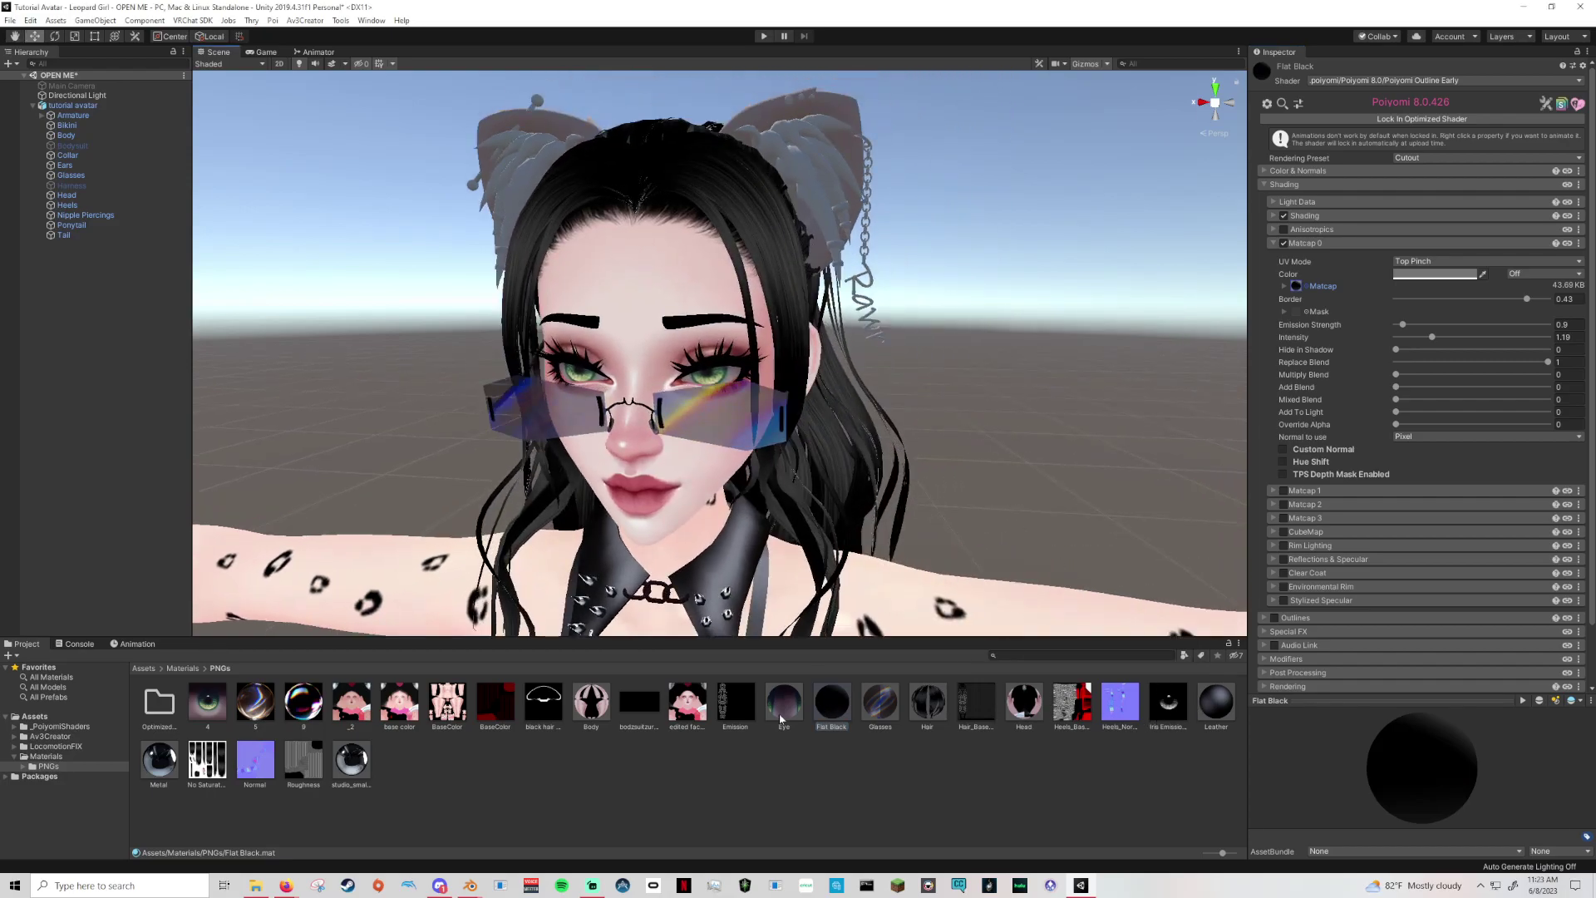
drag(156, 761, 877, 321)
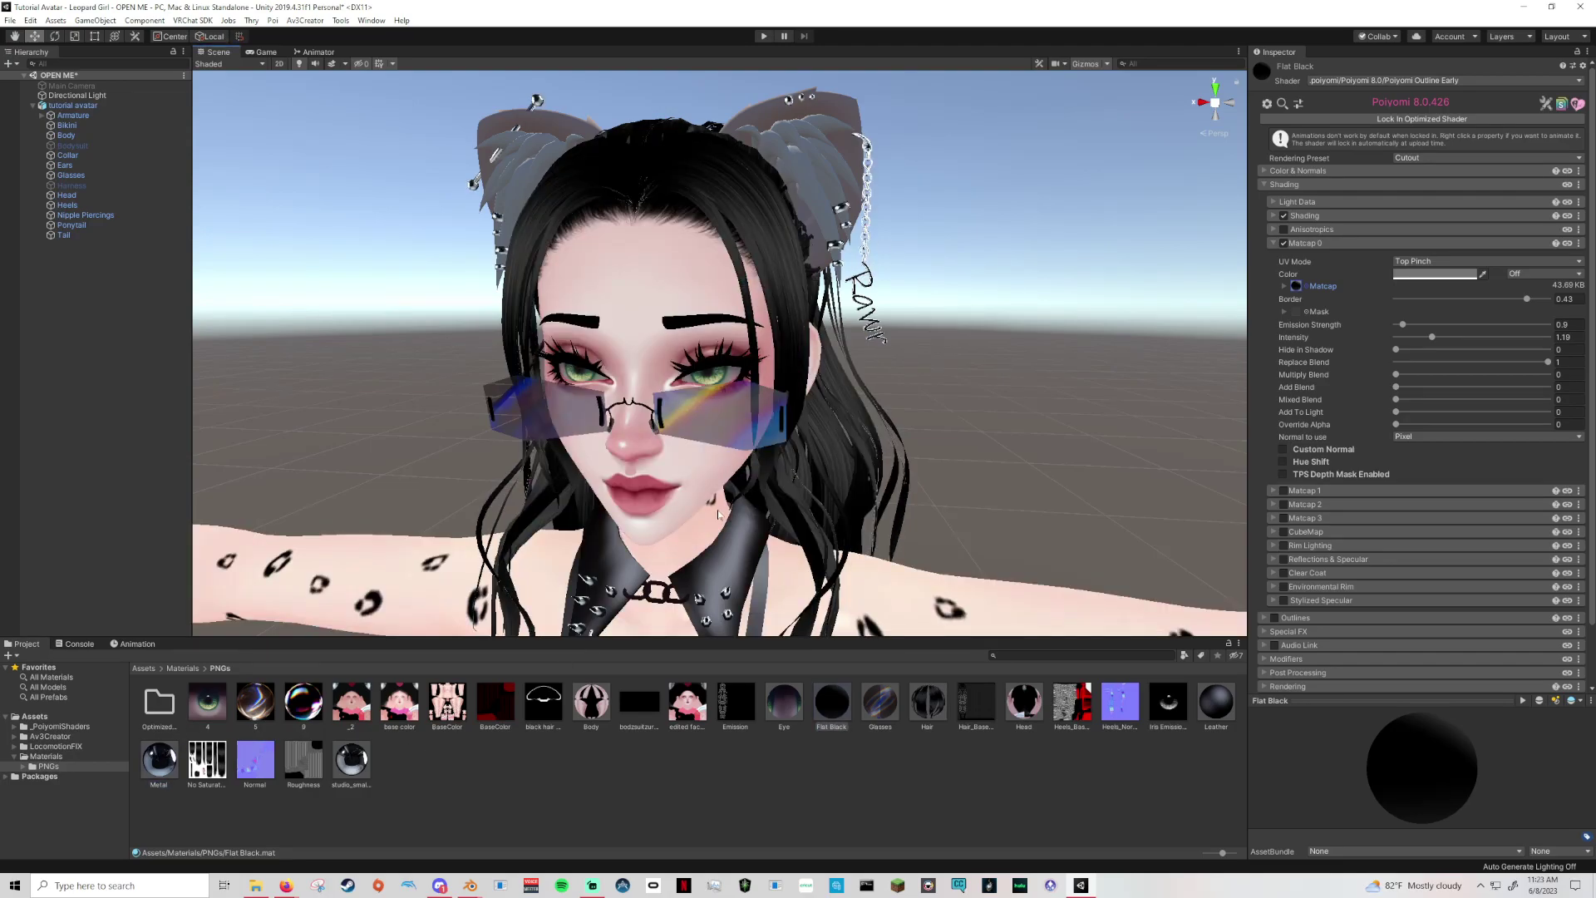
Apply the Flat Black material to the avatar's fingernails.
scroll(715, 523, down, 8)
right_drag(710, 538, 792, 484)
middle_drag(791, 484, 806, 474)
right_drag(806, 474, 734, 582)
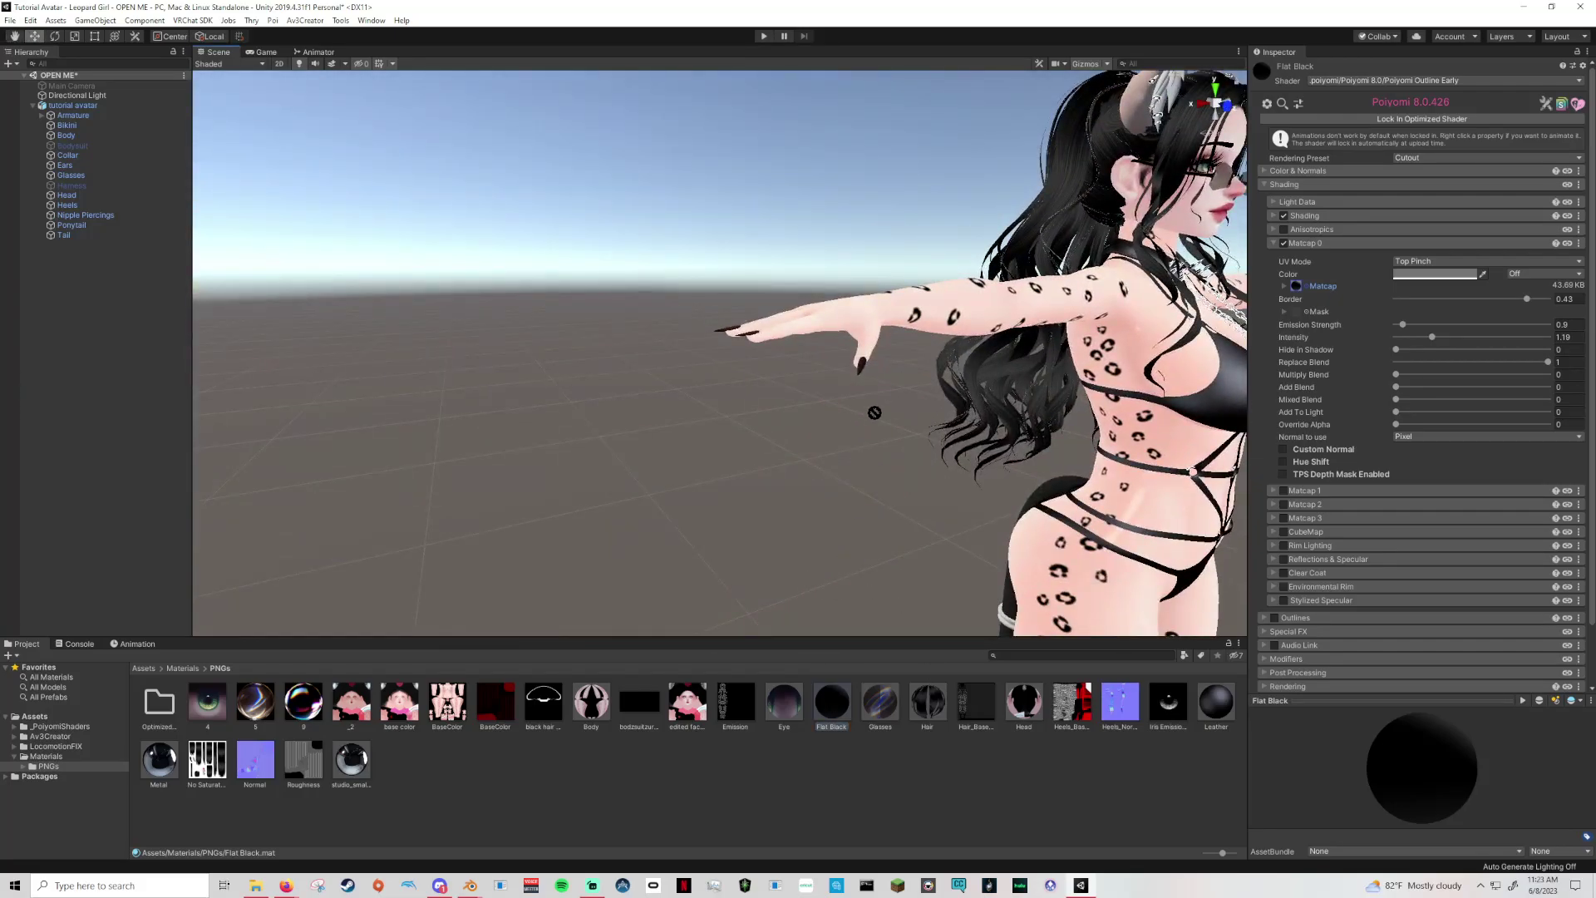
right_drag(868, 372, 972, 541)
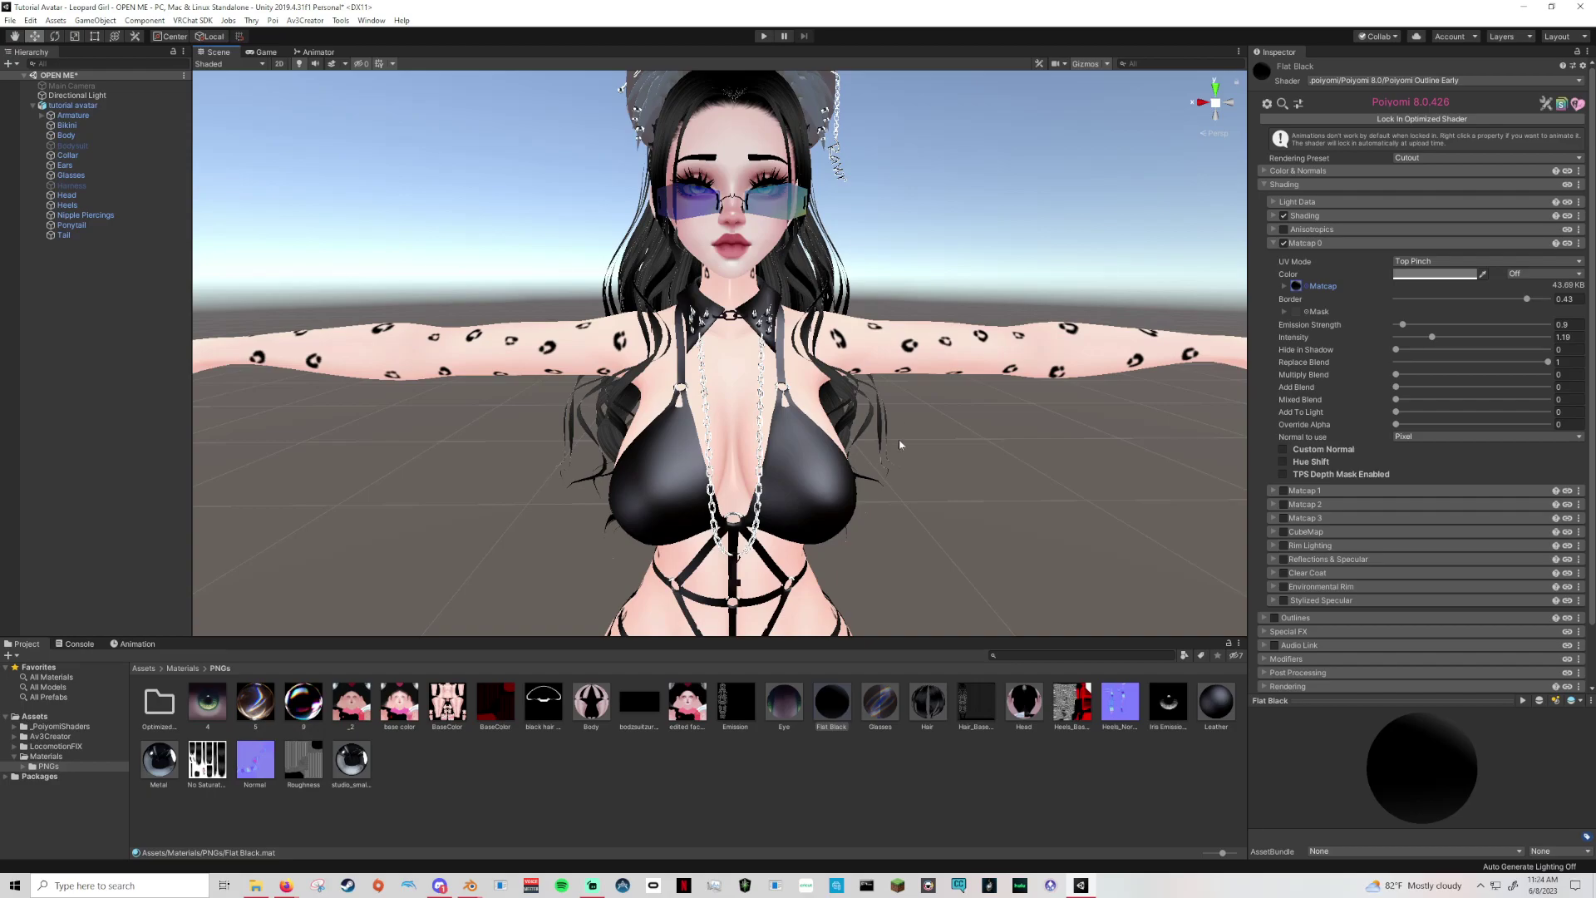
Compare the body's skin with the Body material's Color Adjust switched on and off.
right_drag(924, 451, 930, 359)
click(1110, 368)
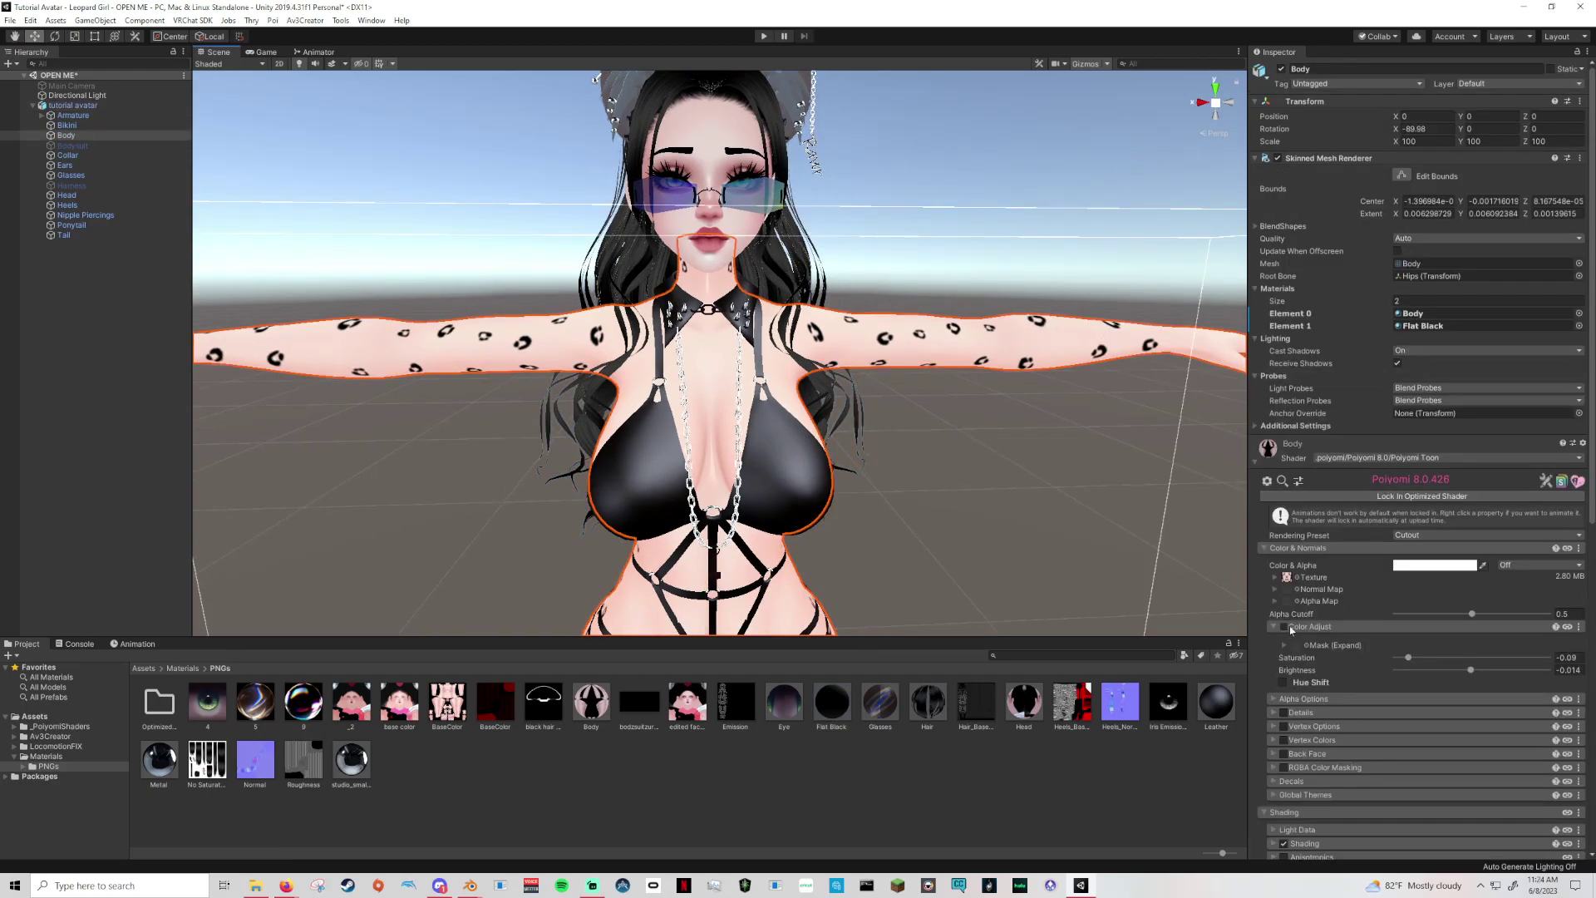
click(1284, 627)
click(1284, 627)
right_drag(1017, 433, 990, 438)
click(1072, 182)
middle_drag(1037, 442, 1036, 443)
right_drag(655, 274, 766, 242)
scroll(699, 276, down, 3)
middle_drag(766, 242, 625, 279)
scroll(625, 279, up, 5)
middle_drag(802, 218, 673, 270)
right_drag(674, 270, 502, 246)
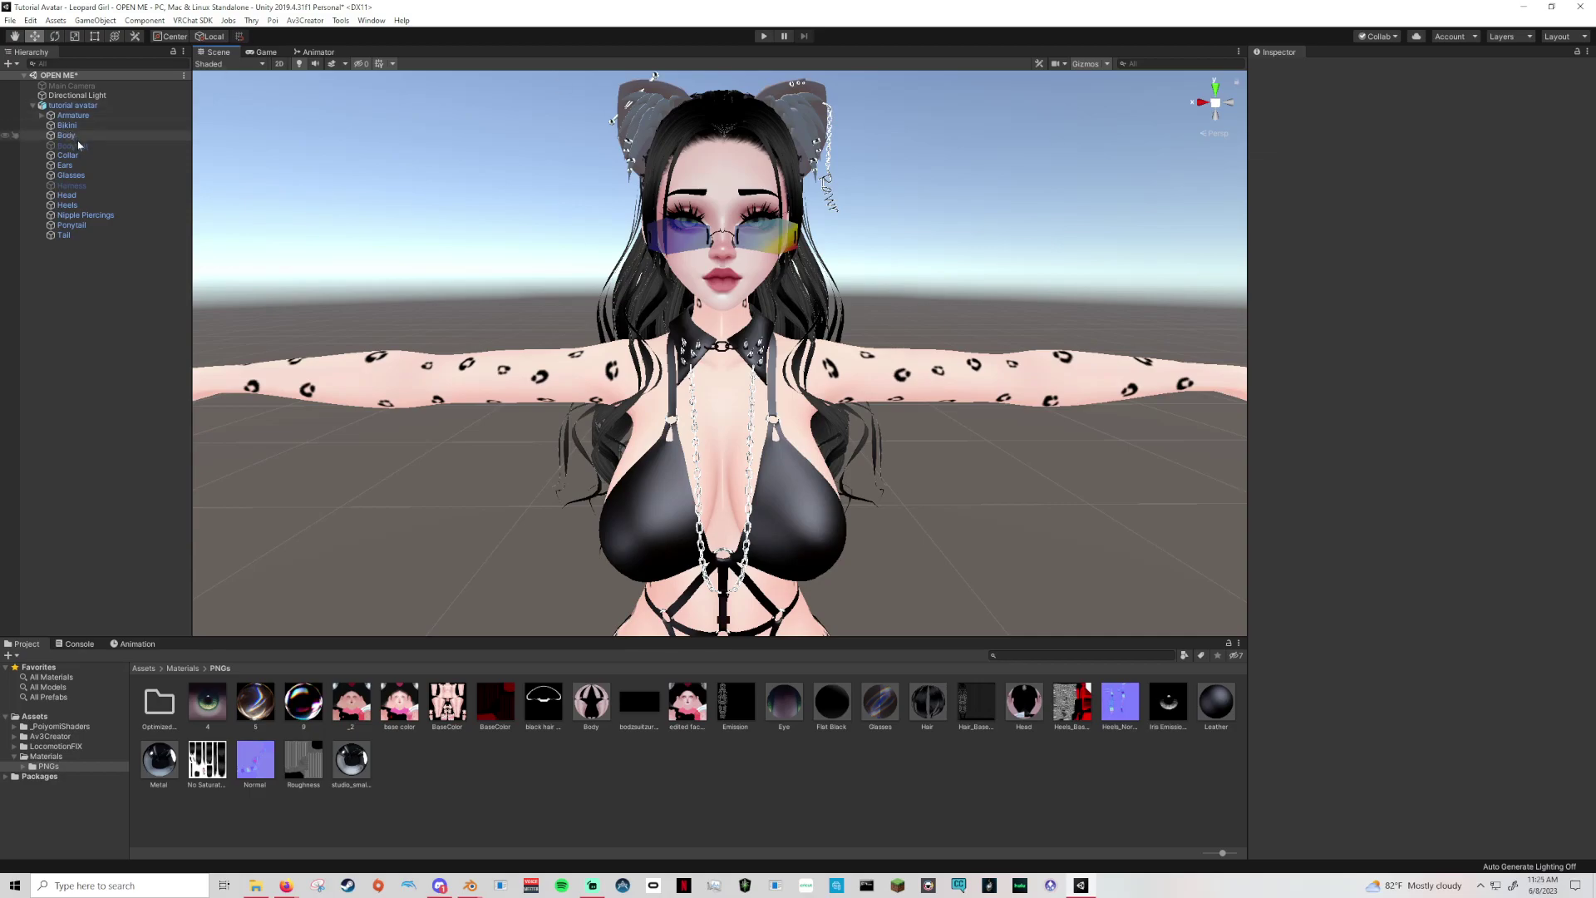
Expand the avatar's armature through Hips and Spine down to the child bones of Chest.
click(41, 115)
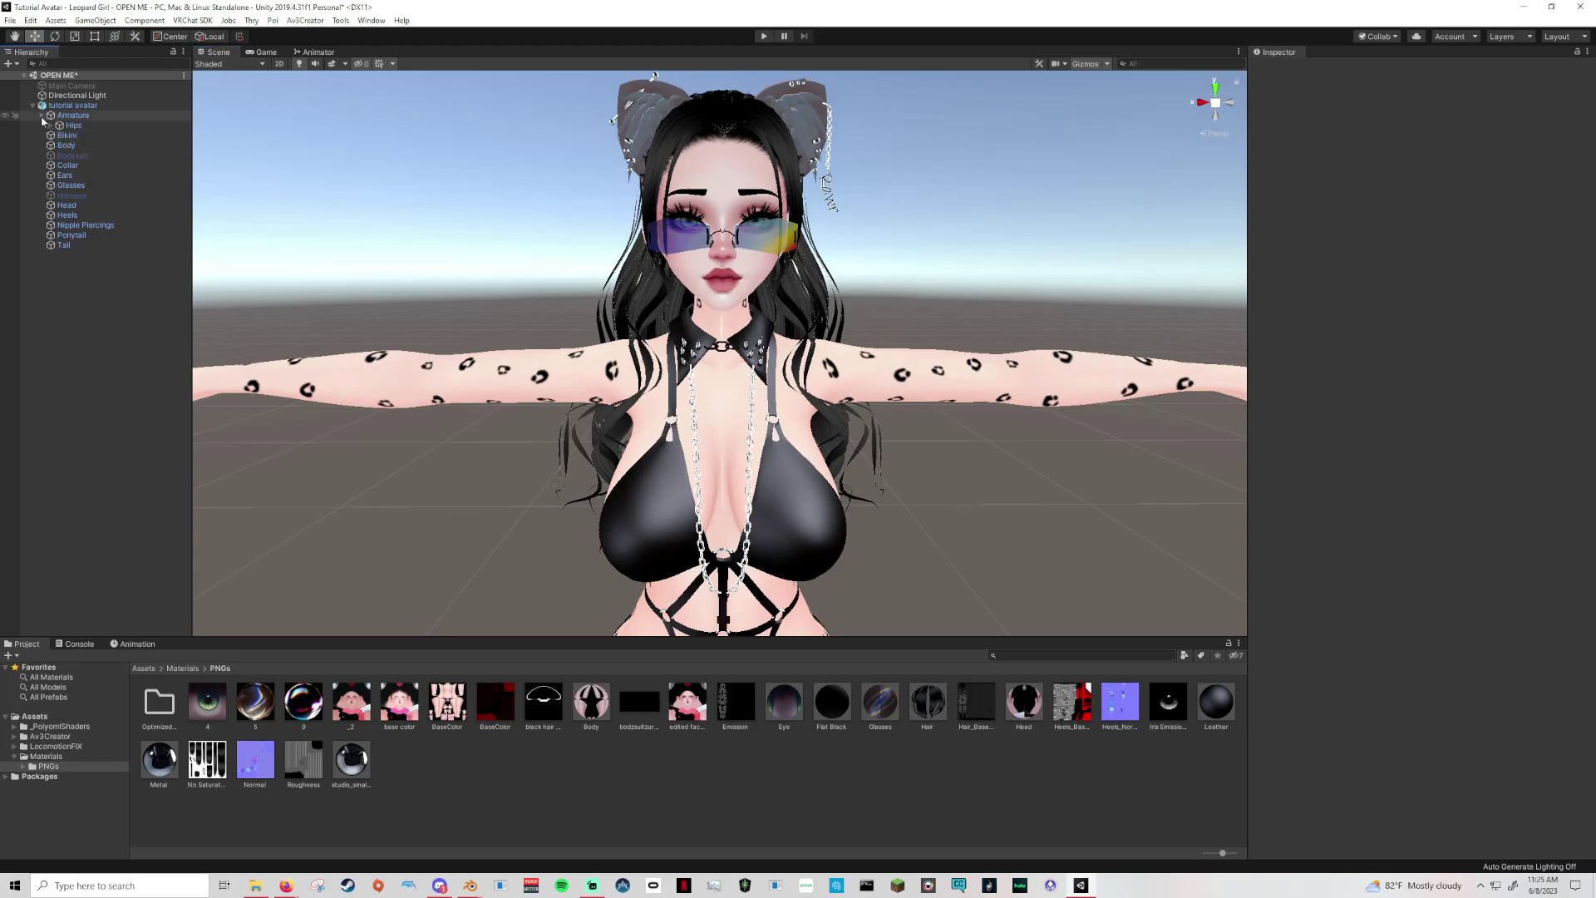
click(52, 125)
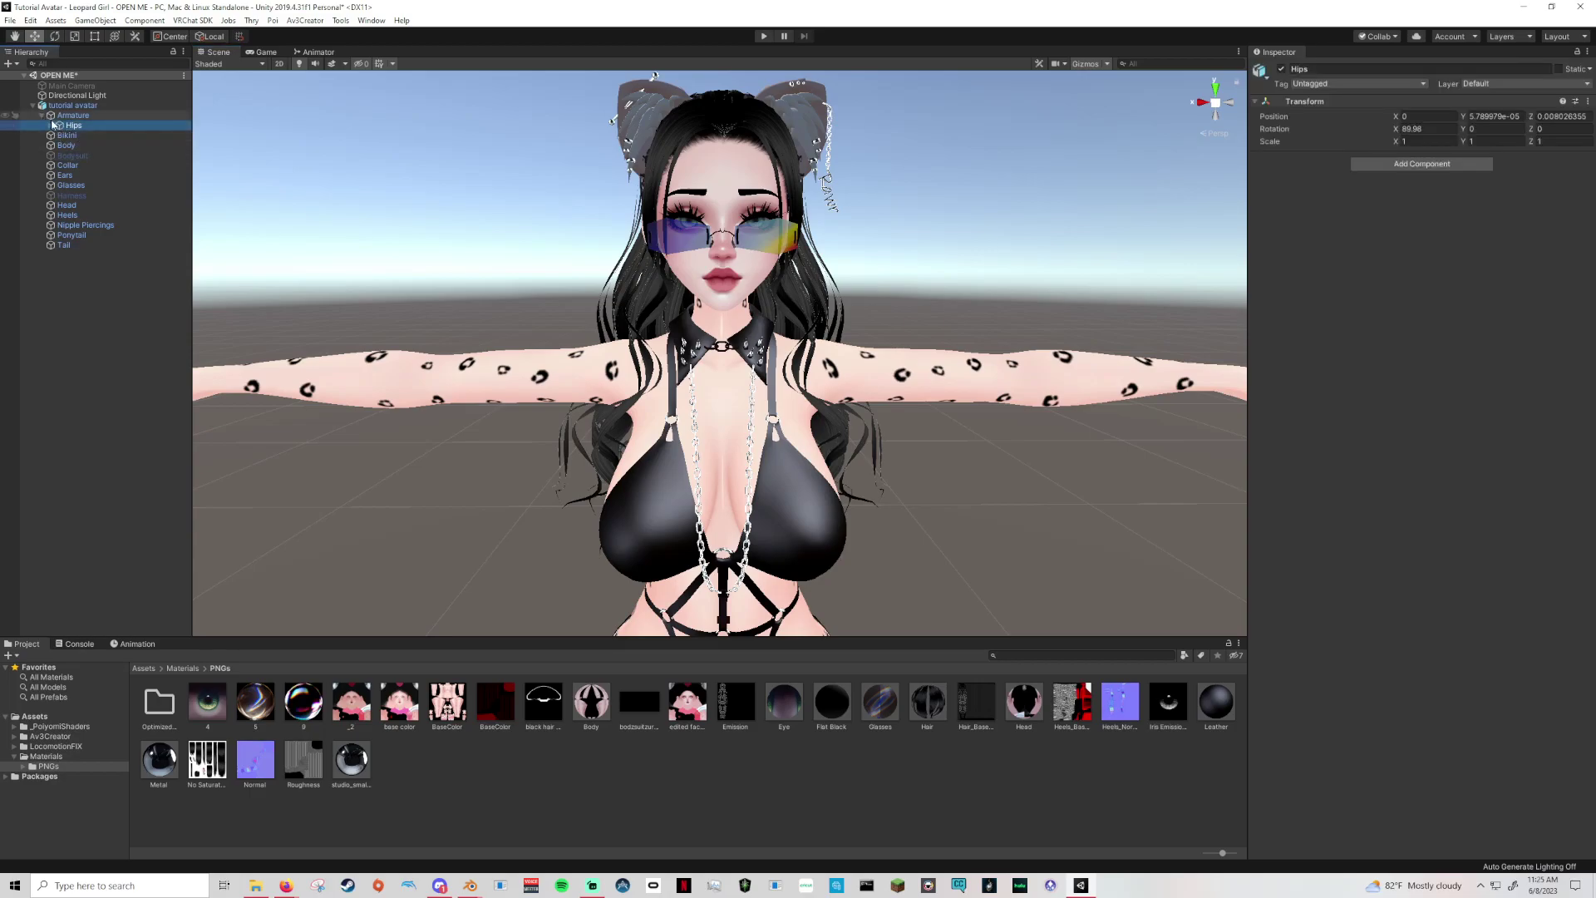
click(51, 125)
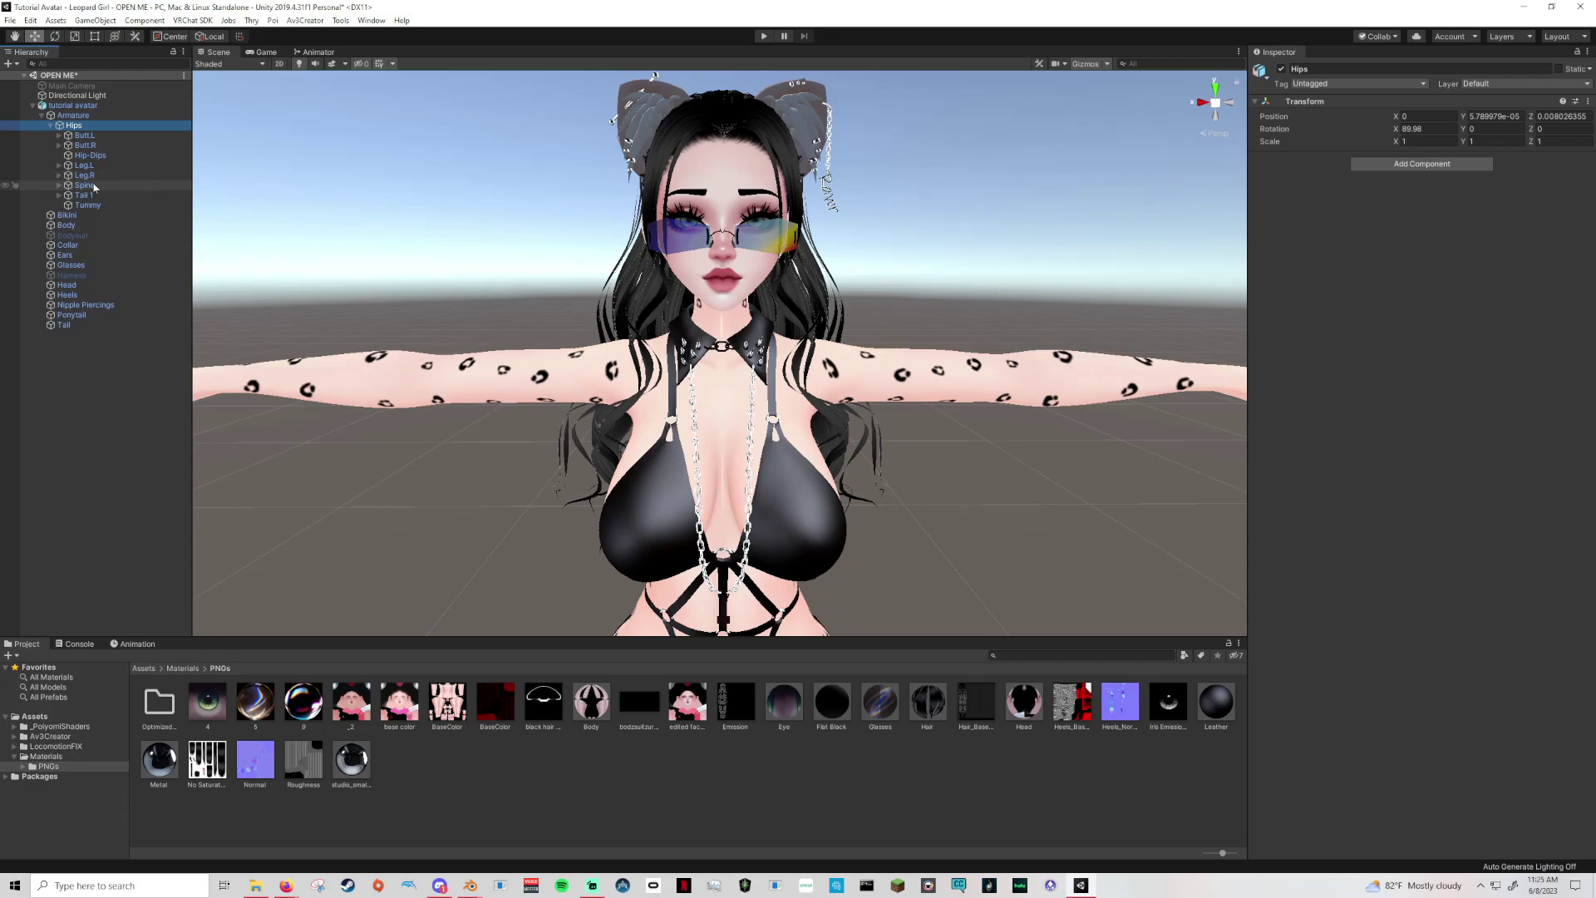
click(67, 145)
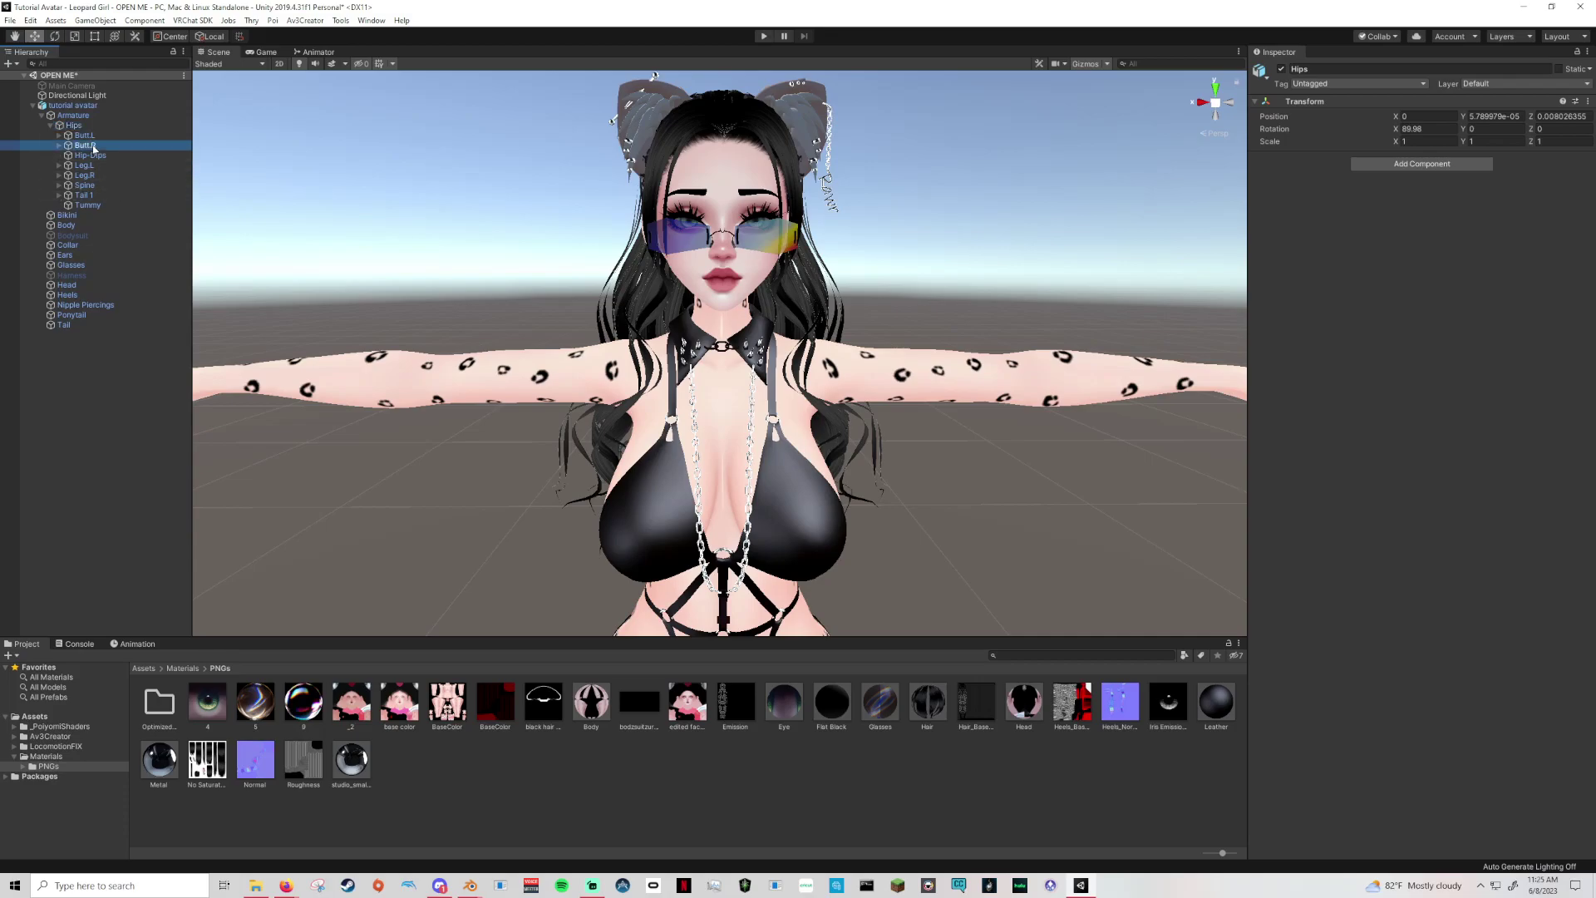
click(59, 185)
click(67, 195)
Add a VRC Phys Bone component to the Boob.L and Boob.R bones together.
click(103, 205)
shift+click(104, 216)
click(138, 206)
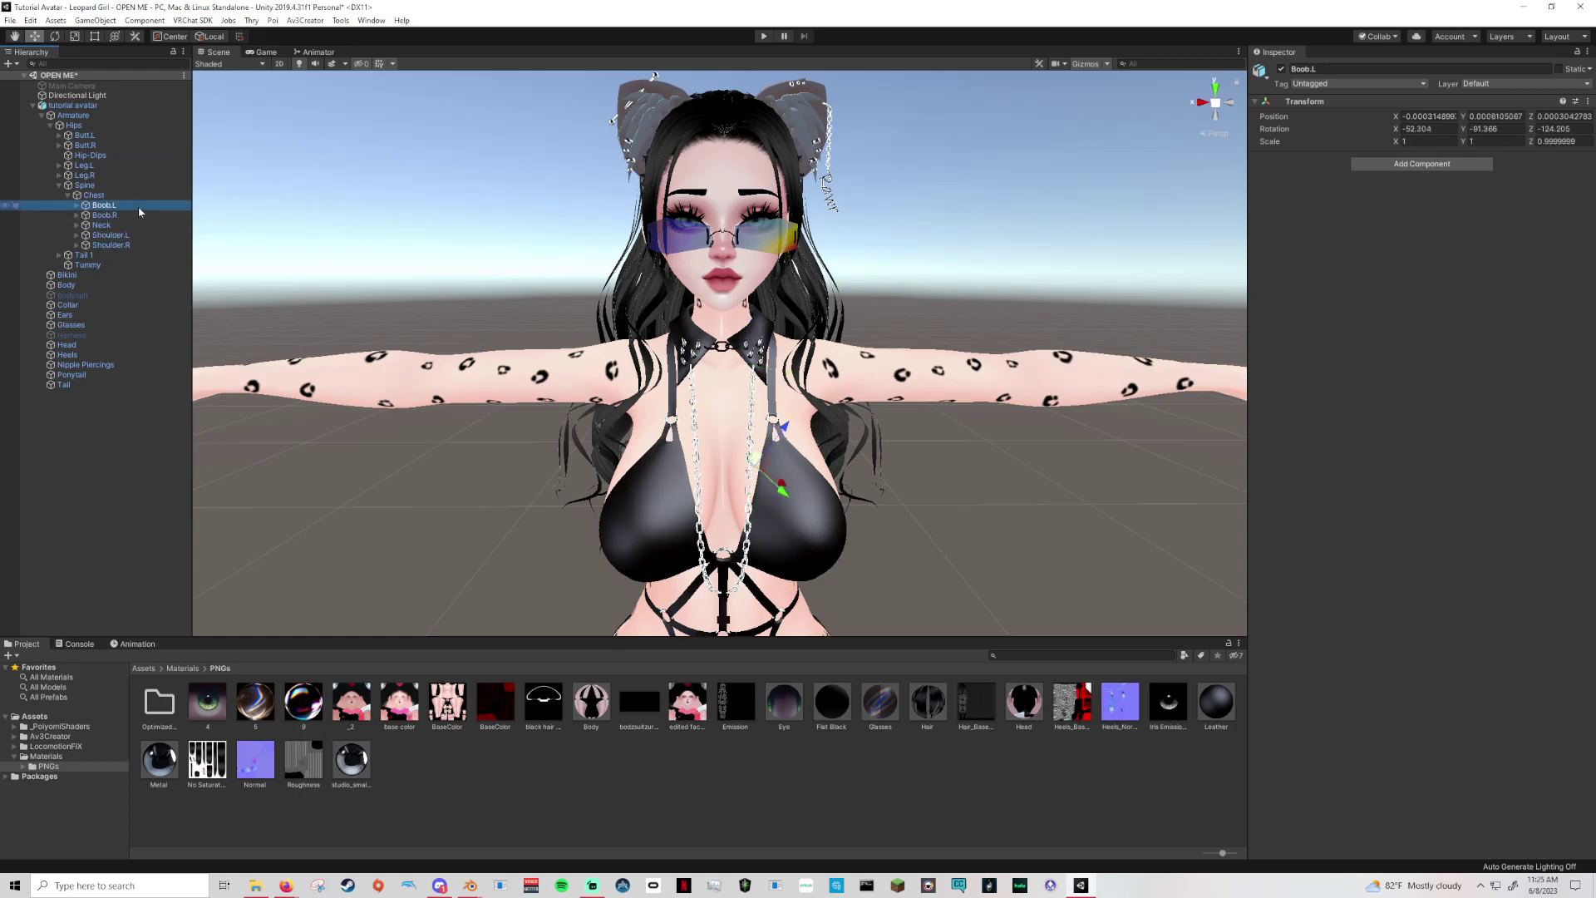
shift+click(147, 217)
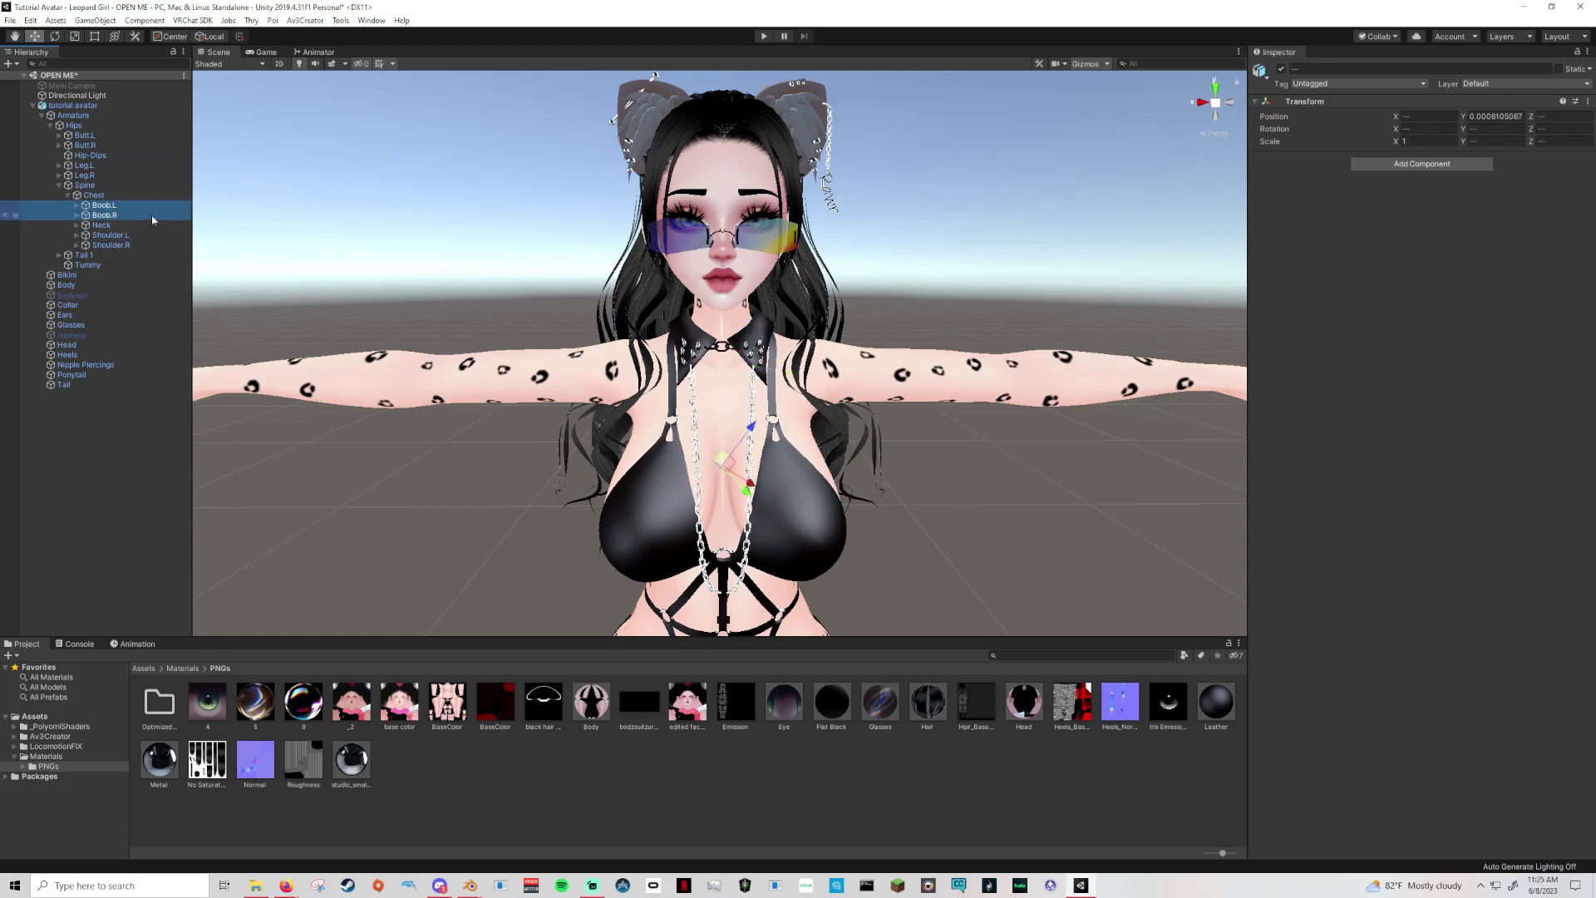
click(1421, 163)
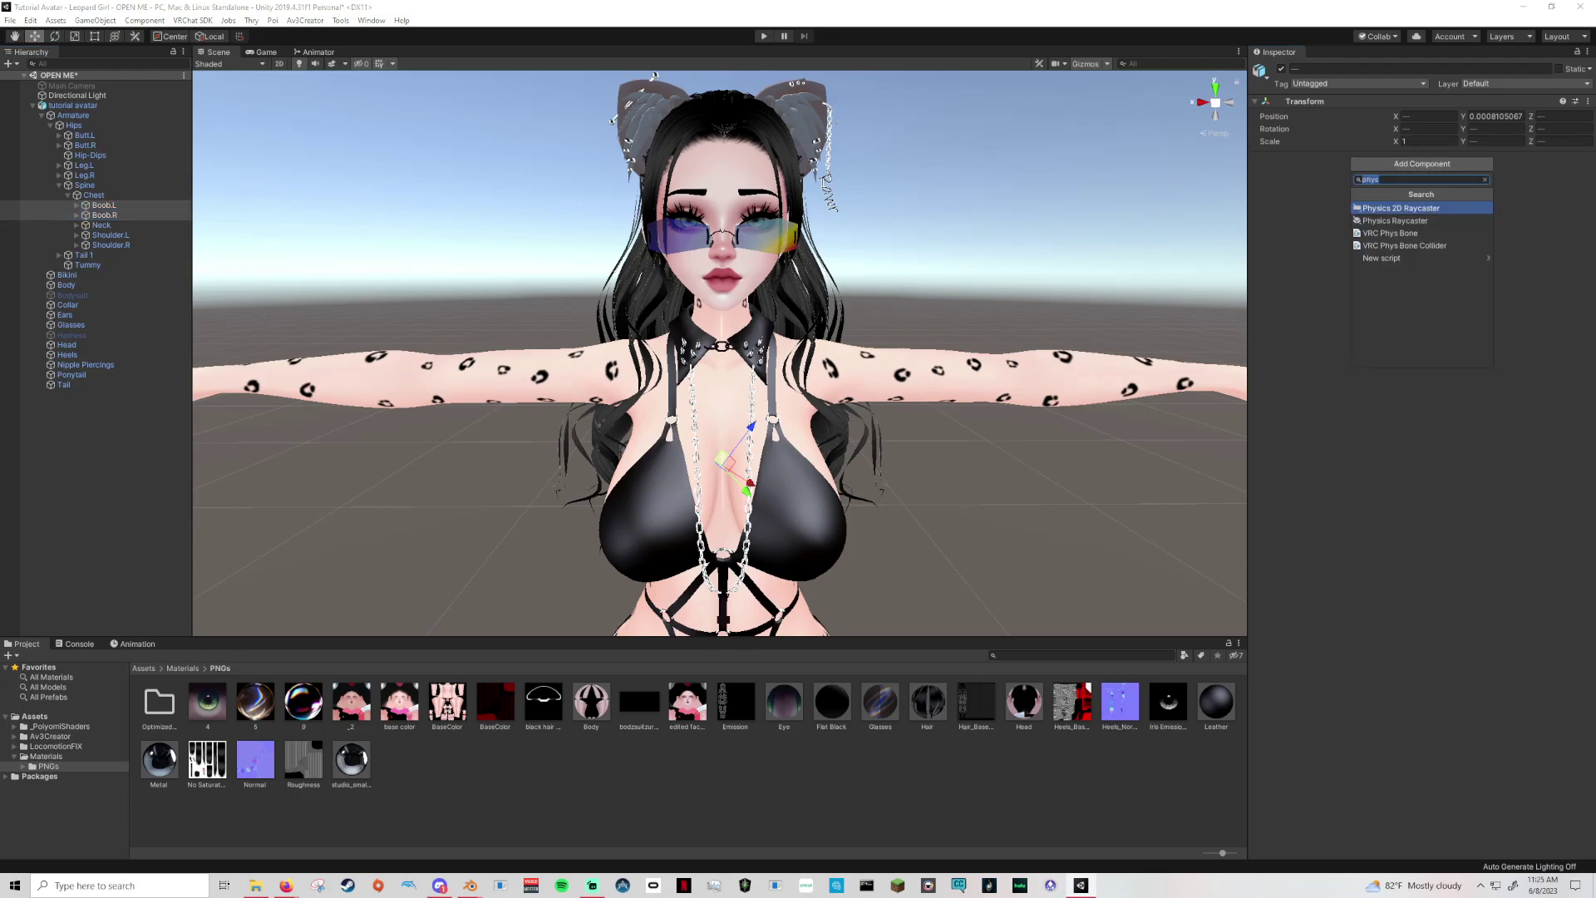
click(1388, 233)
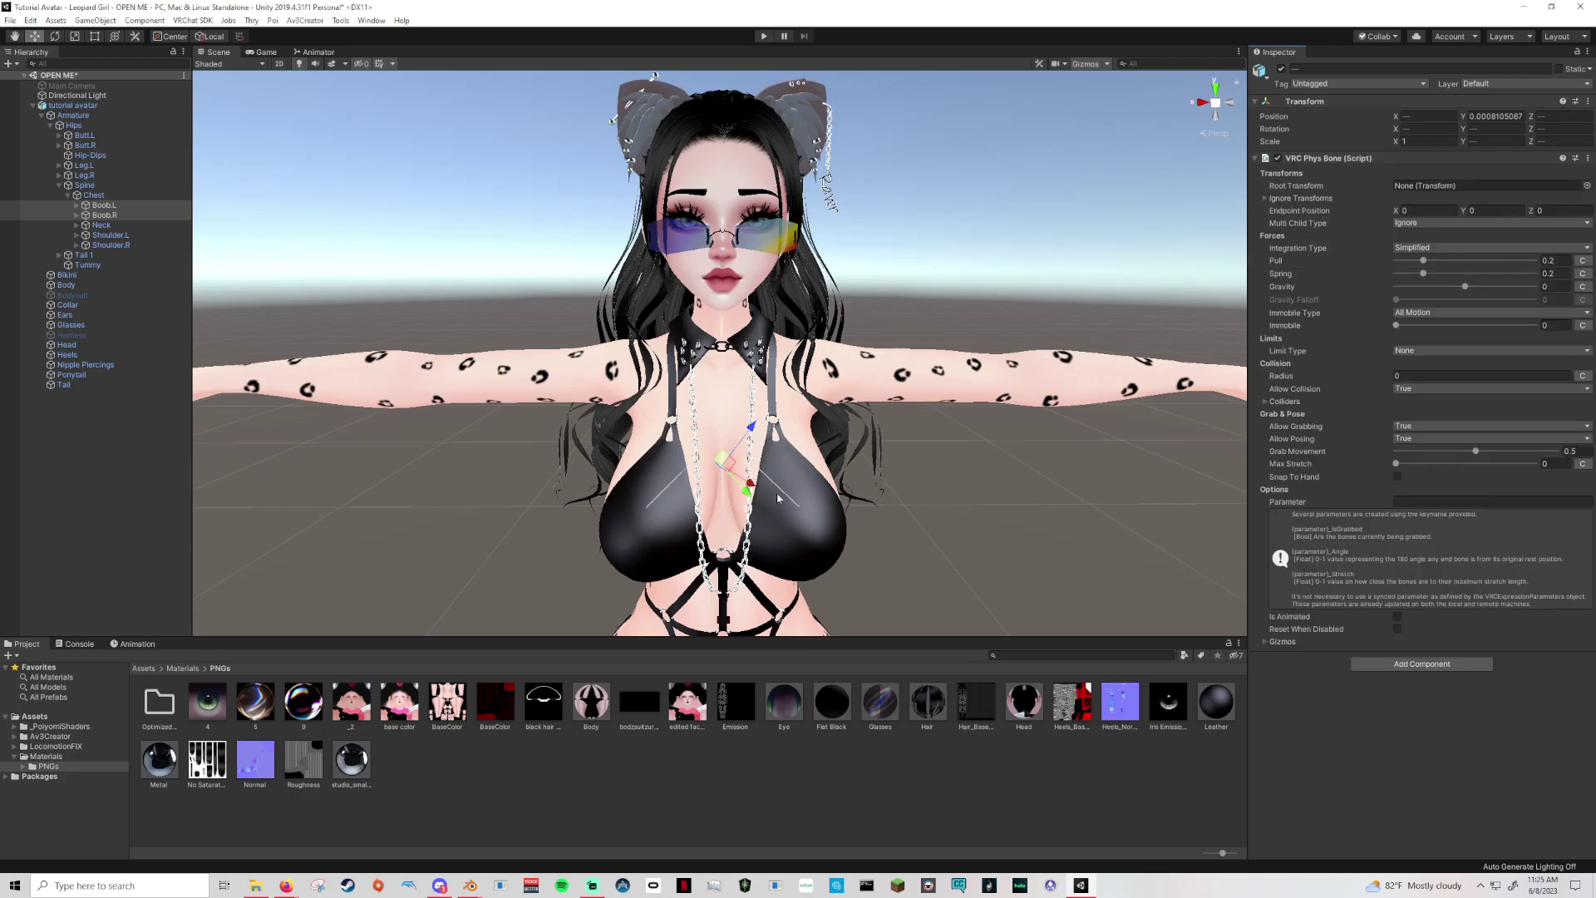
alt+drag(806, 517, 931, 474)
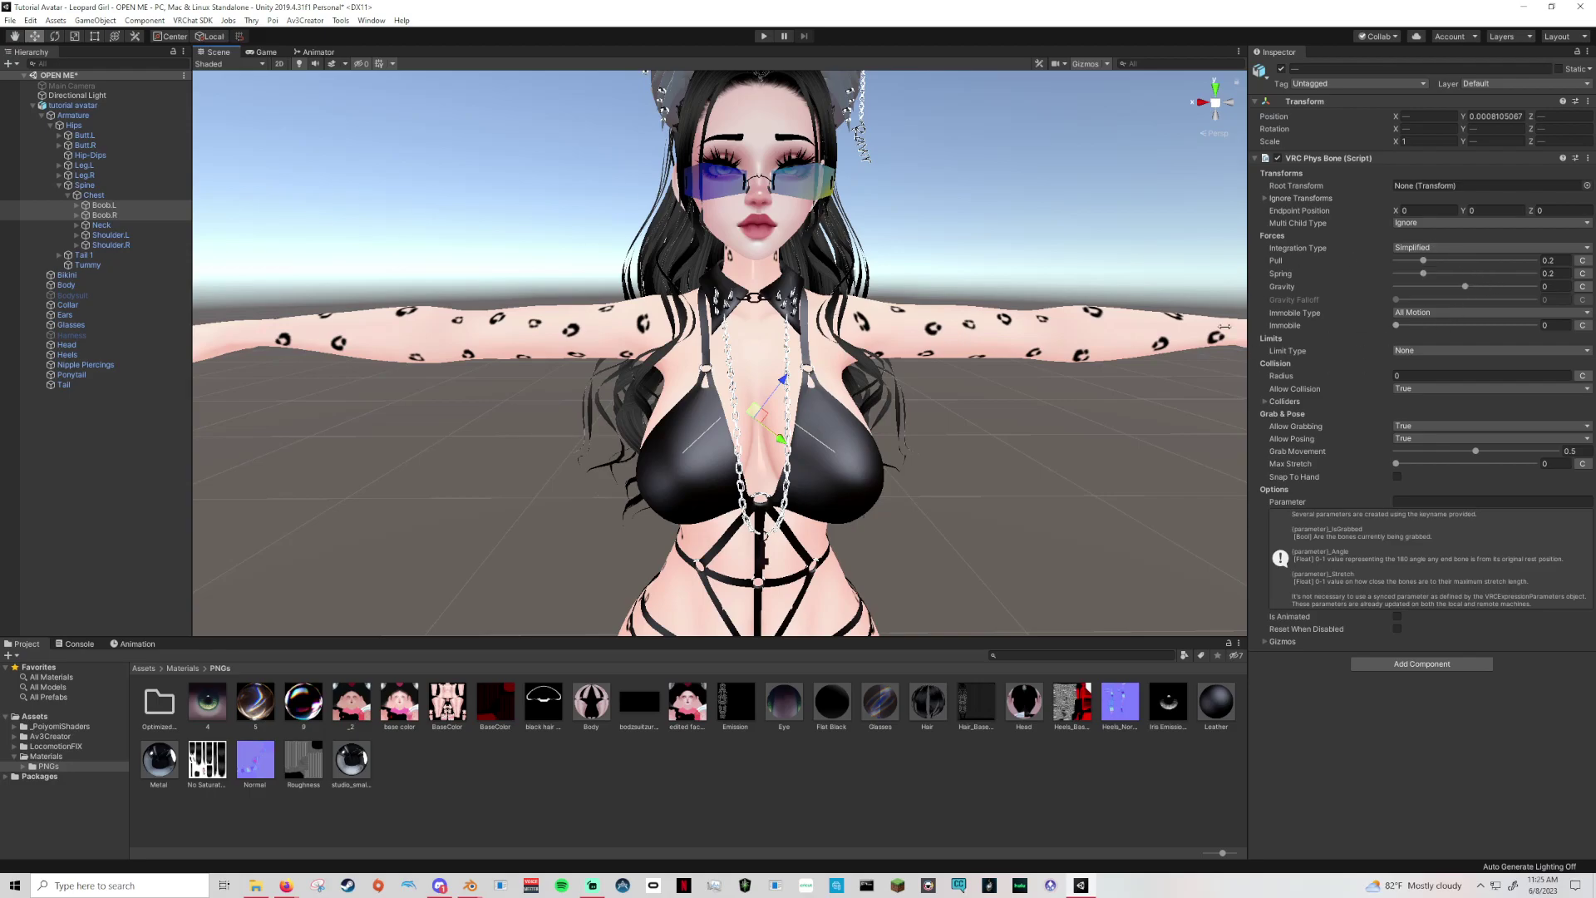
Set the chest Phys Bones' Pull to 0.169 and Spring to 0.267.
mouse_move(1308, 299)
mouse_move(1390, 318)
mouse_move(1433, 261)
mouse_down()
mouse_move(1418, 262)
mouse_move(1432, 273)
mouse_up()
mouse_move(1364, 278)
right_drag(1031, 487, 964, 565)
right_drag(1070, 512, 1079, 439)
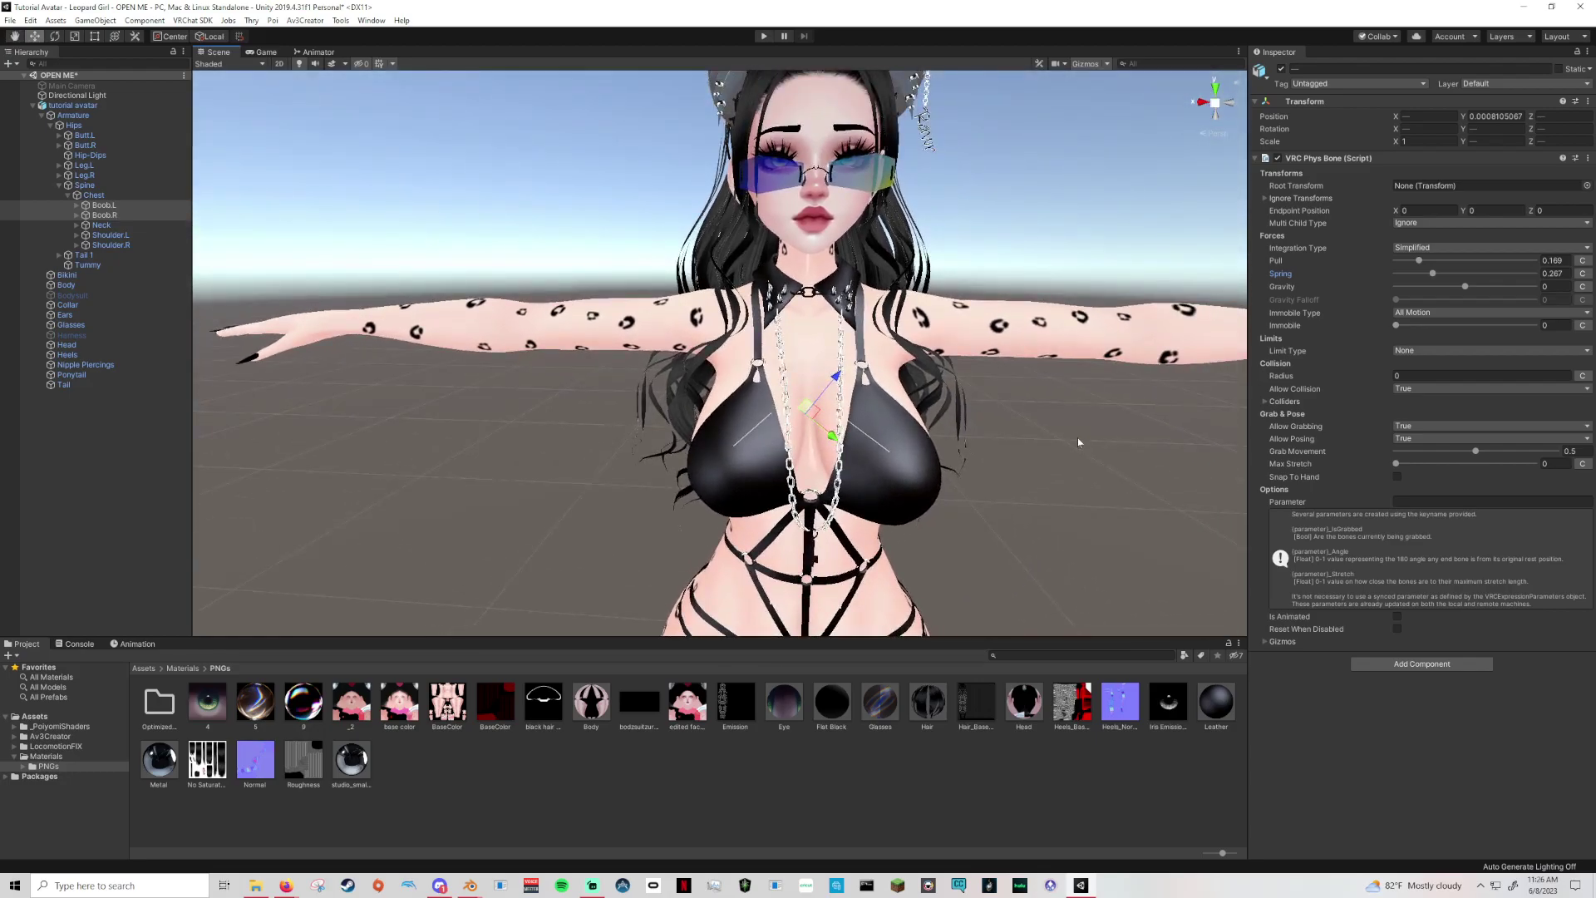
Set the chest Phys Bones' Limit Type to Angle with a Max Angle of 20.6.
click(1398, 351)
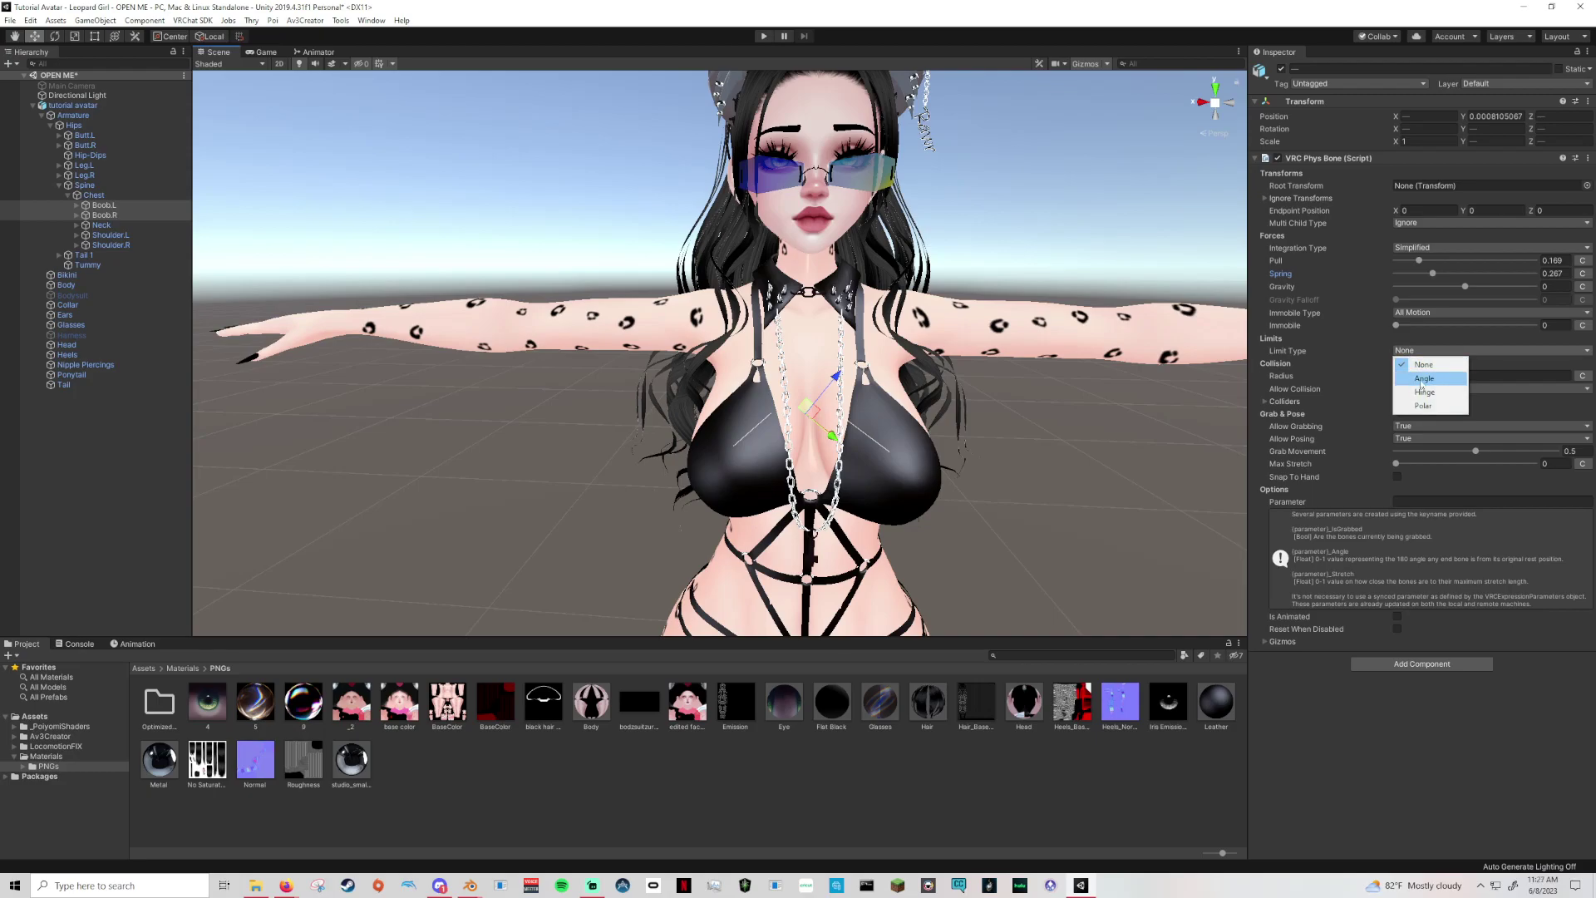
click(1418, 383)
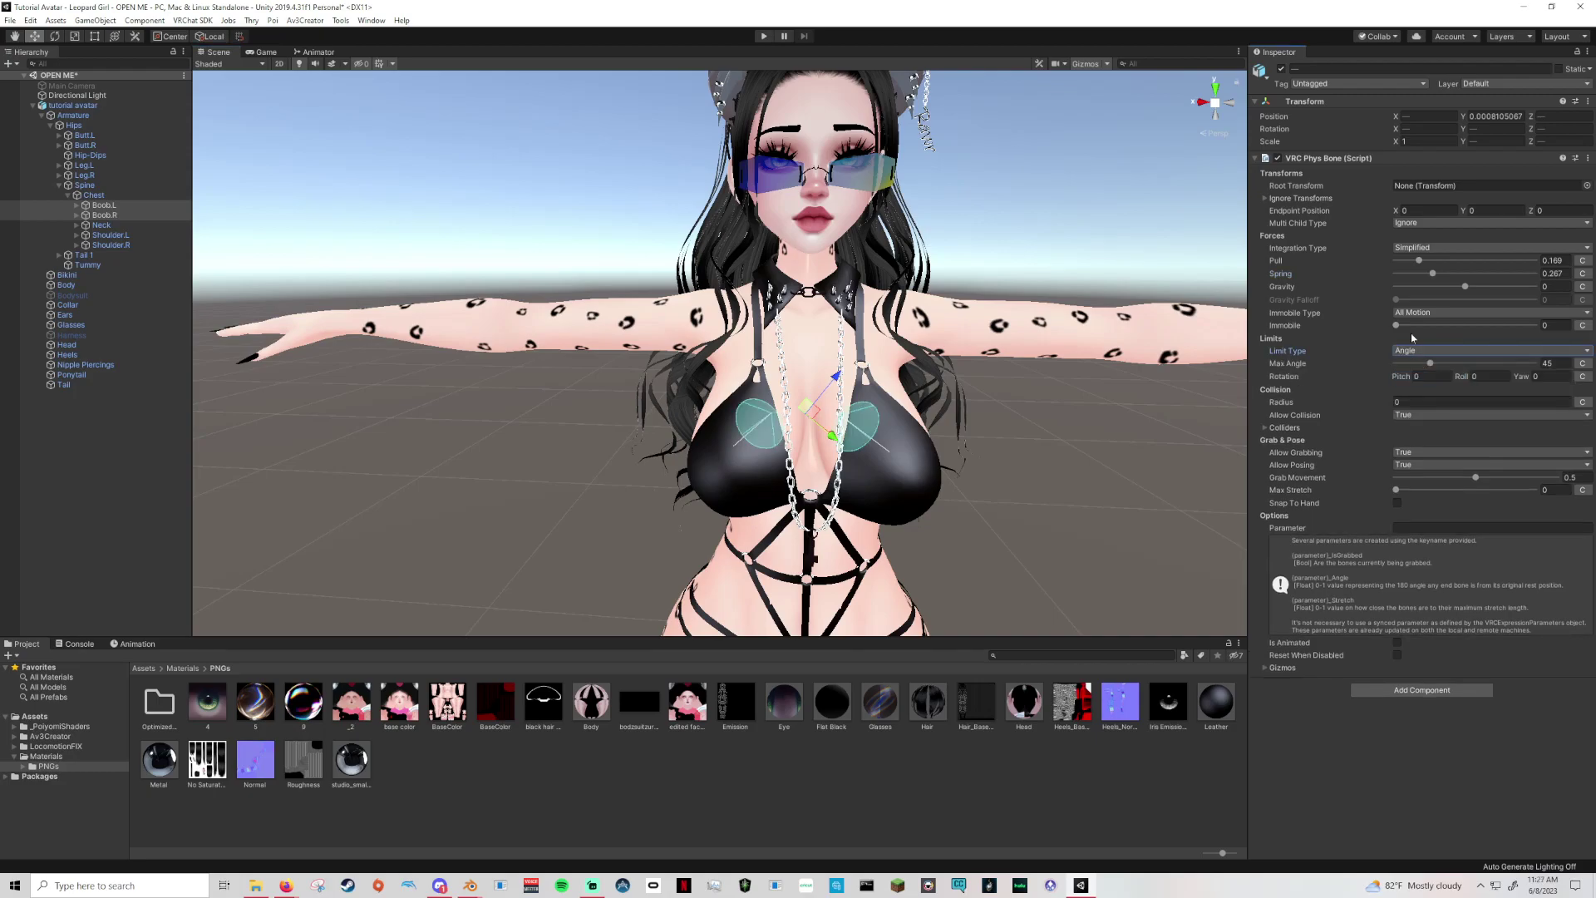
right_drag(1032, 432, 798, 354)
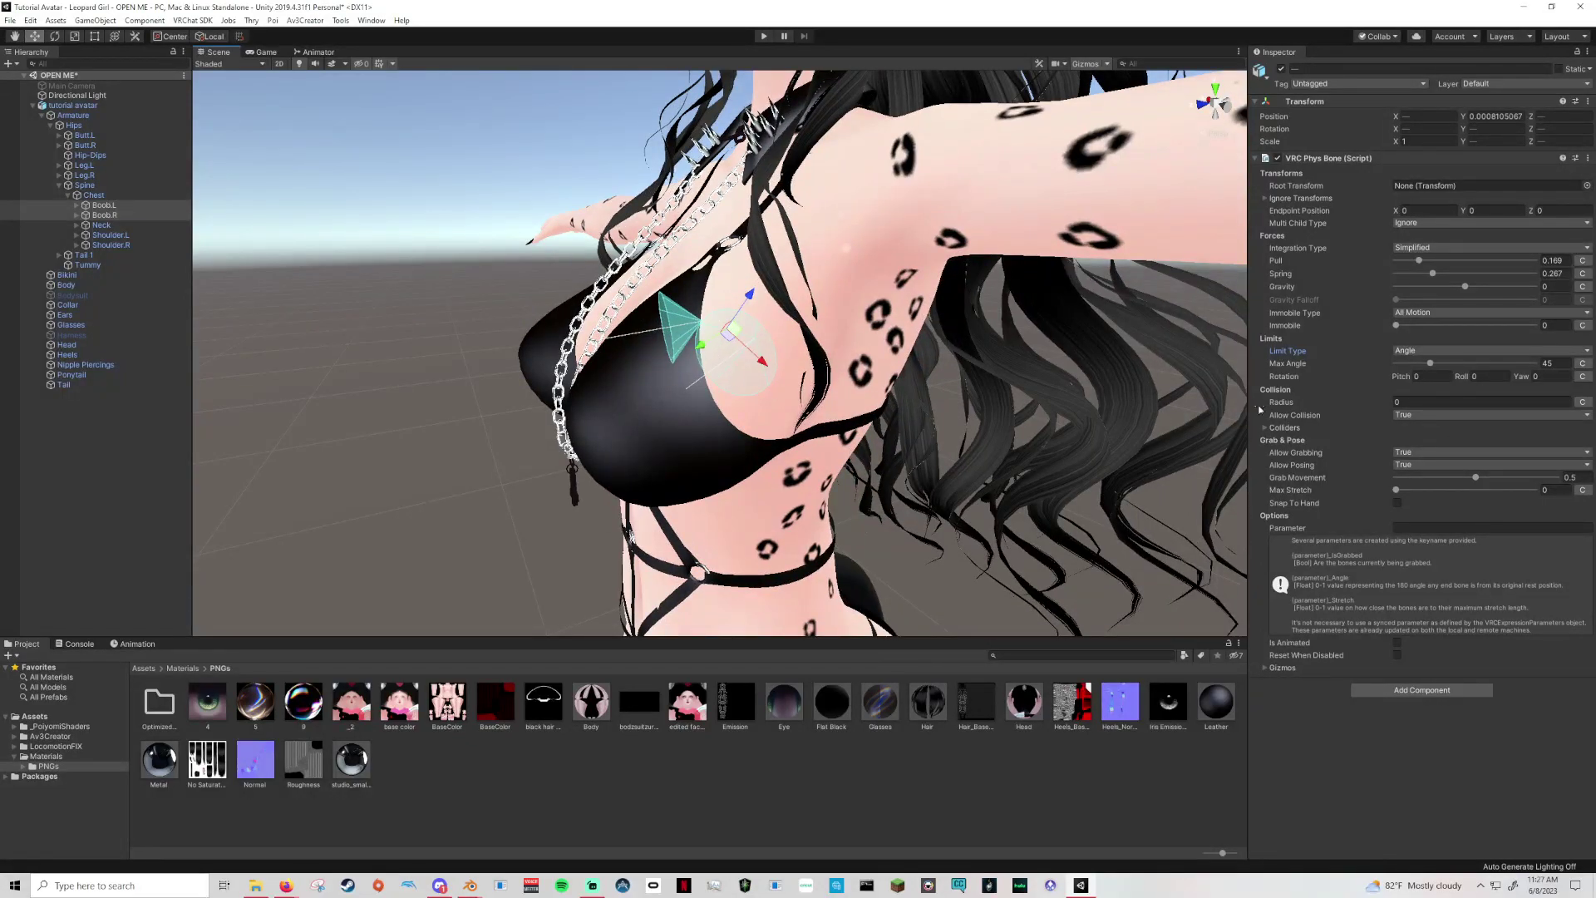
mouse_move(1429, 363)
mouse_down()
mouse_move(1397, 365)
mouse_move(1444, 368)
mouse_move(1413, 369)
mouse_up()
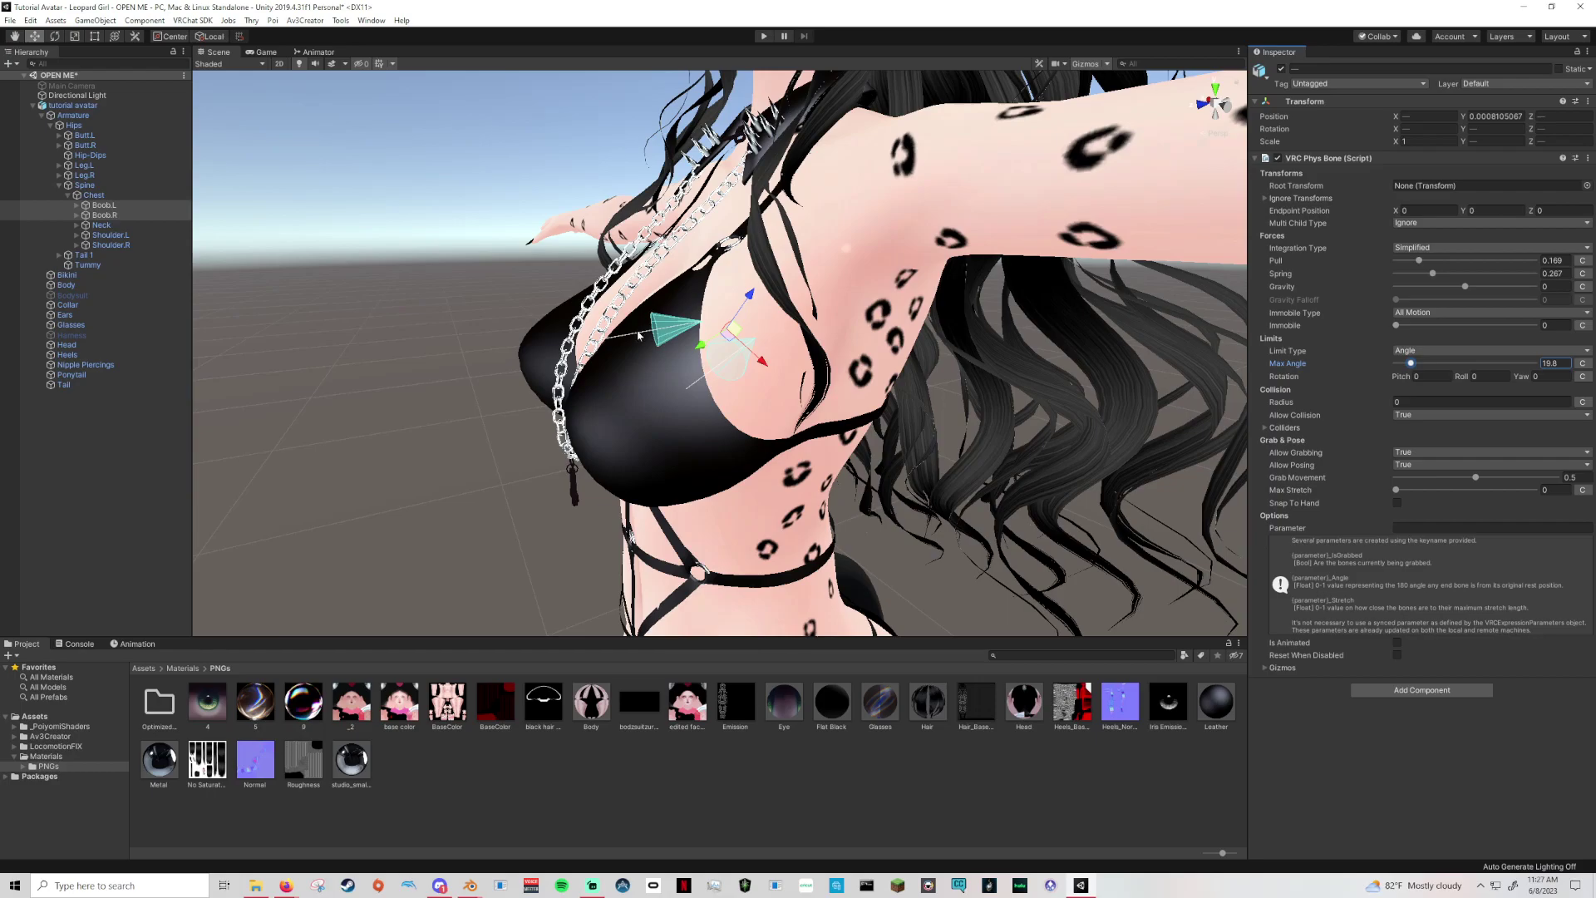
drag(1410, 363, 1383, 364)
text(120.9)
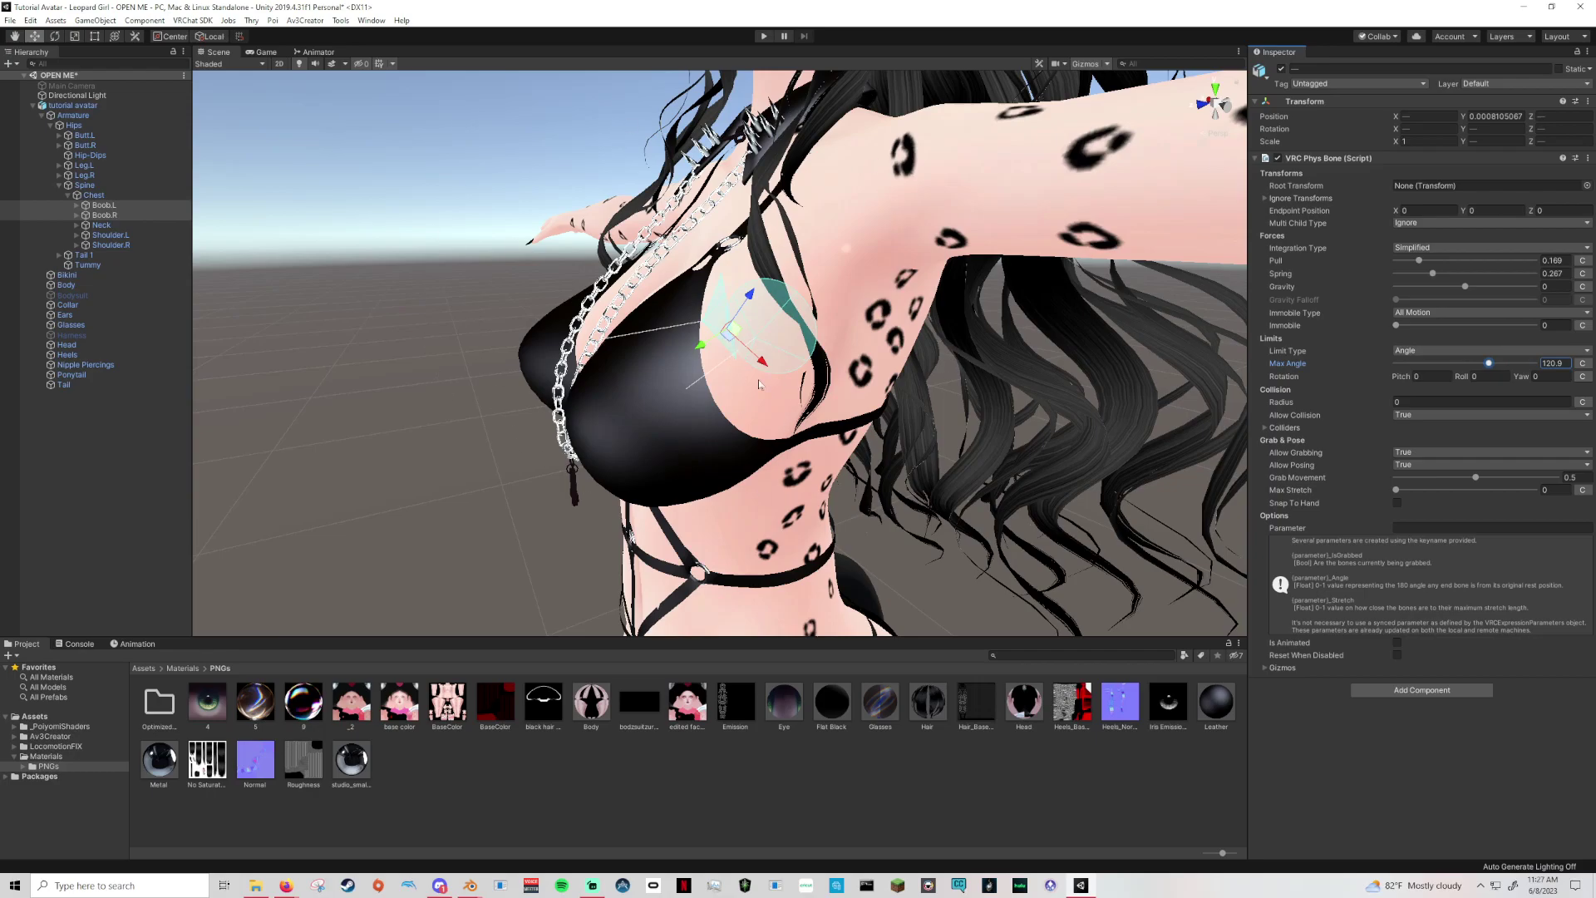
drag(1501, 359, 1411, 372)
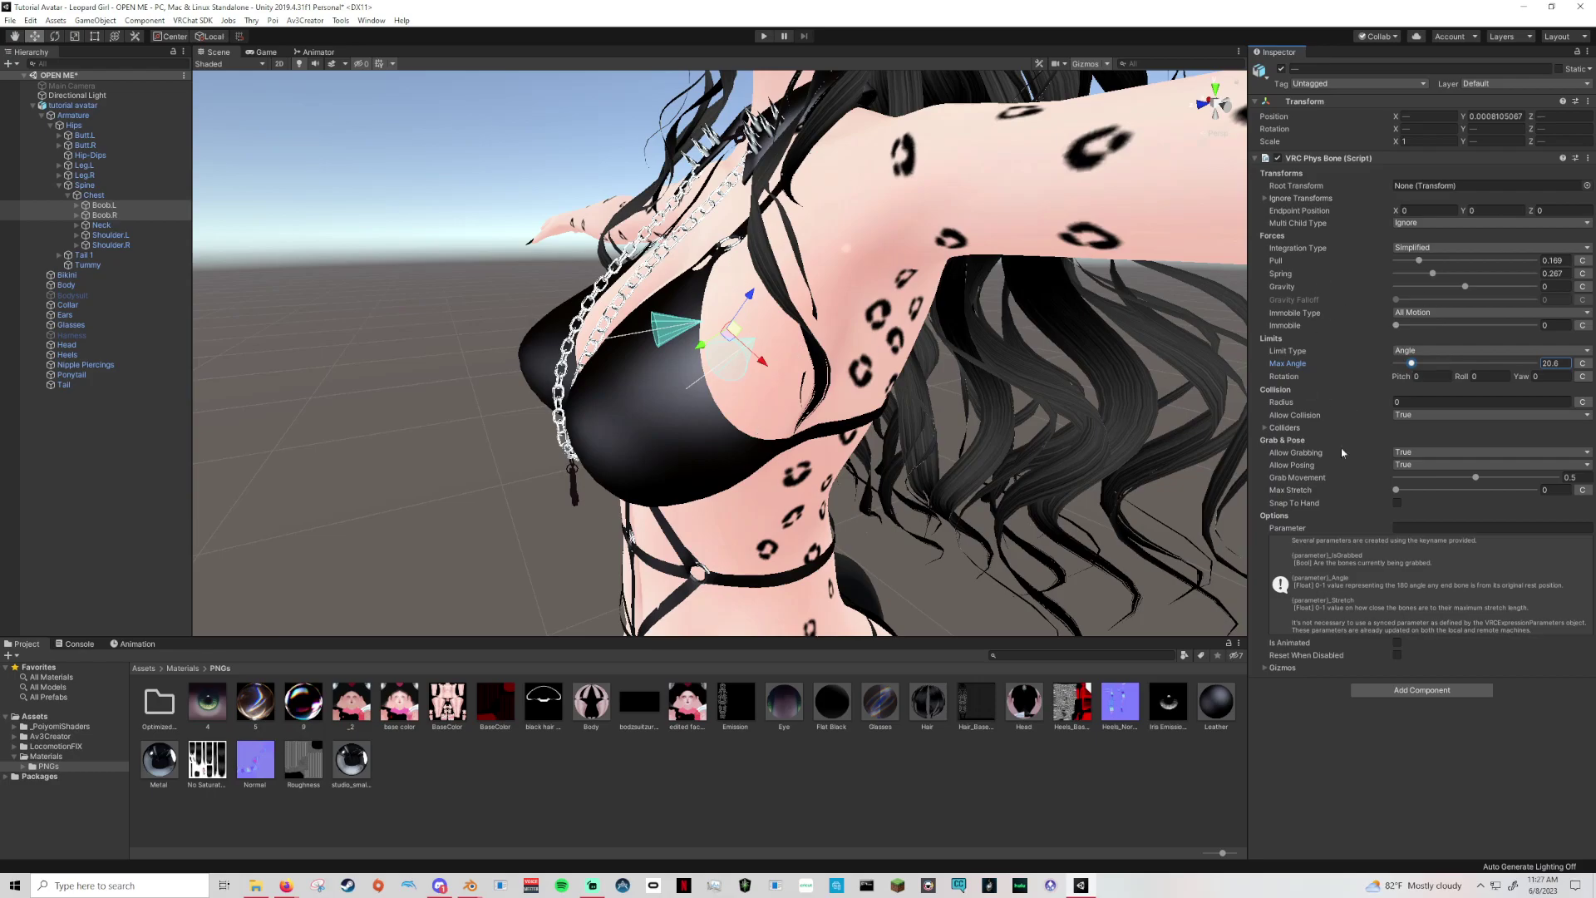
Set the chest Phys Bones' collision Radius to 0.0001.
mouse_move(1324, 317)
click(1285, 404)
text(.0001)
key(Return)
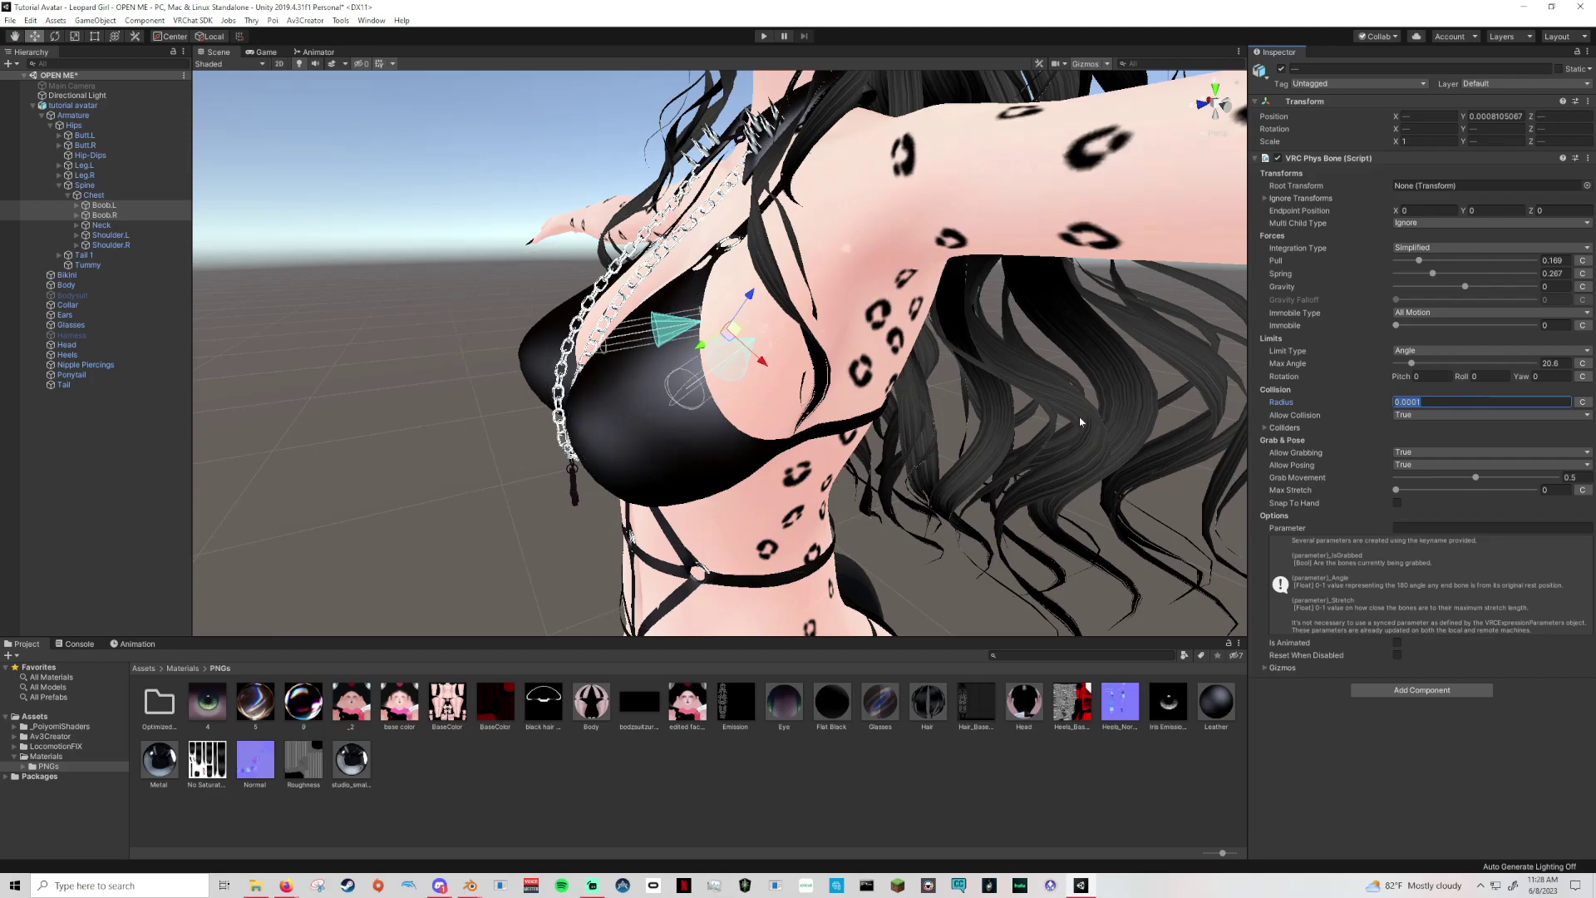
click(1412, 402)
alt+drag(796, 432, 1095, 405)
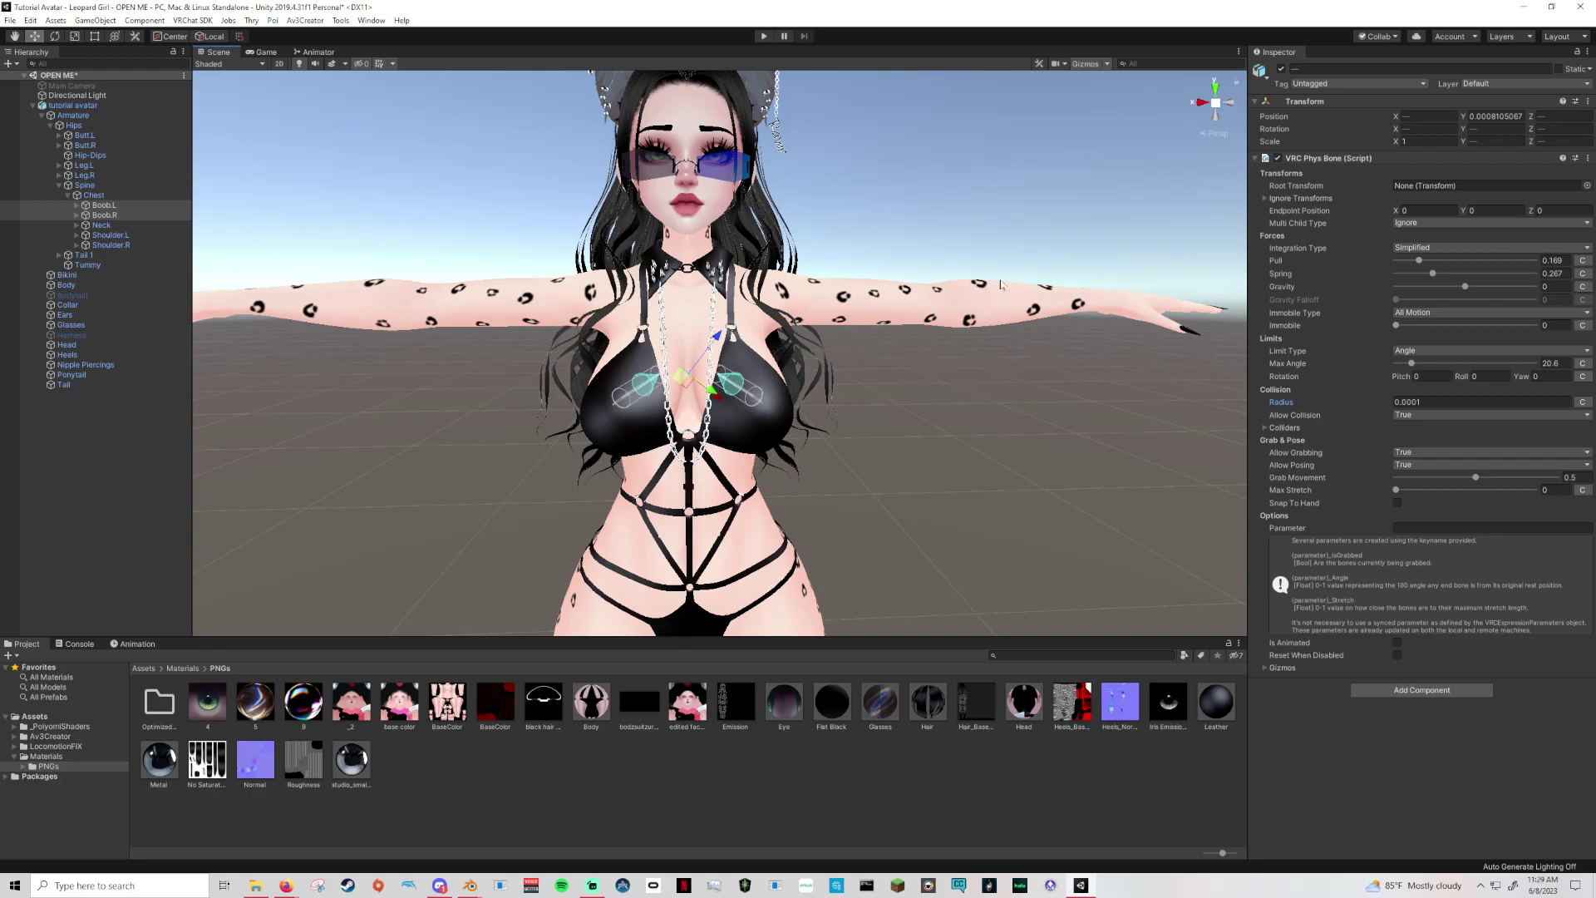
alt+drag(995, 355, 1001, 349)
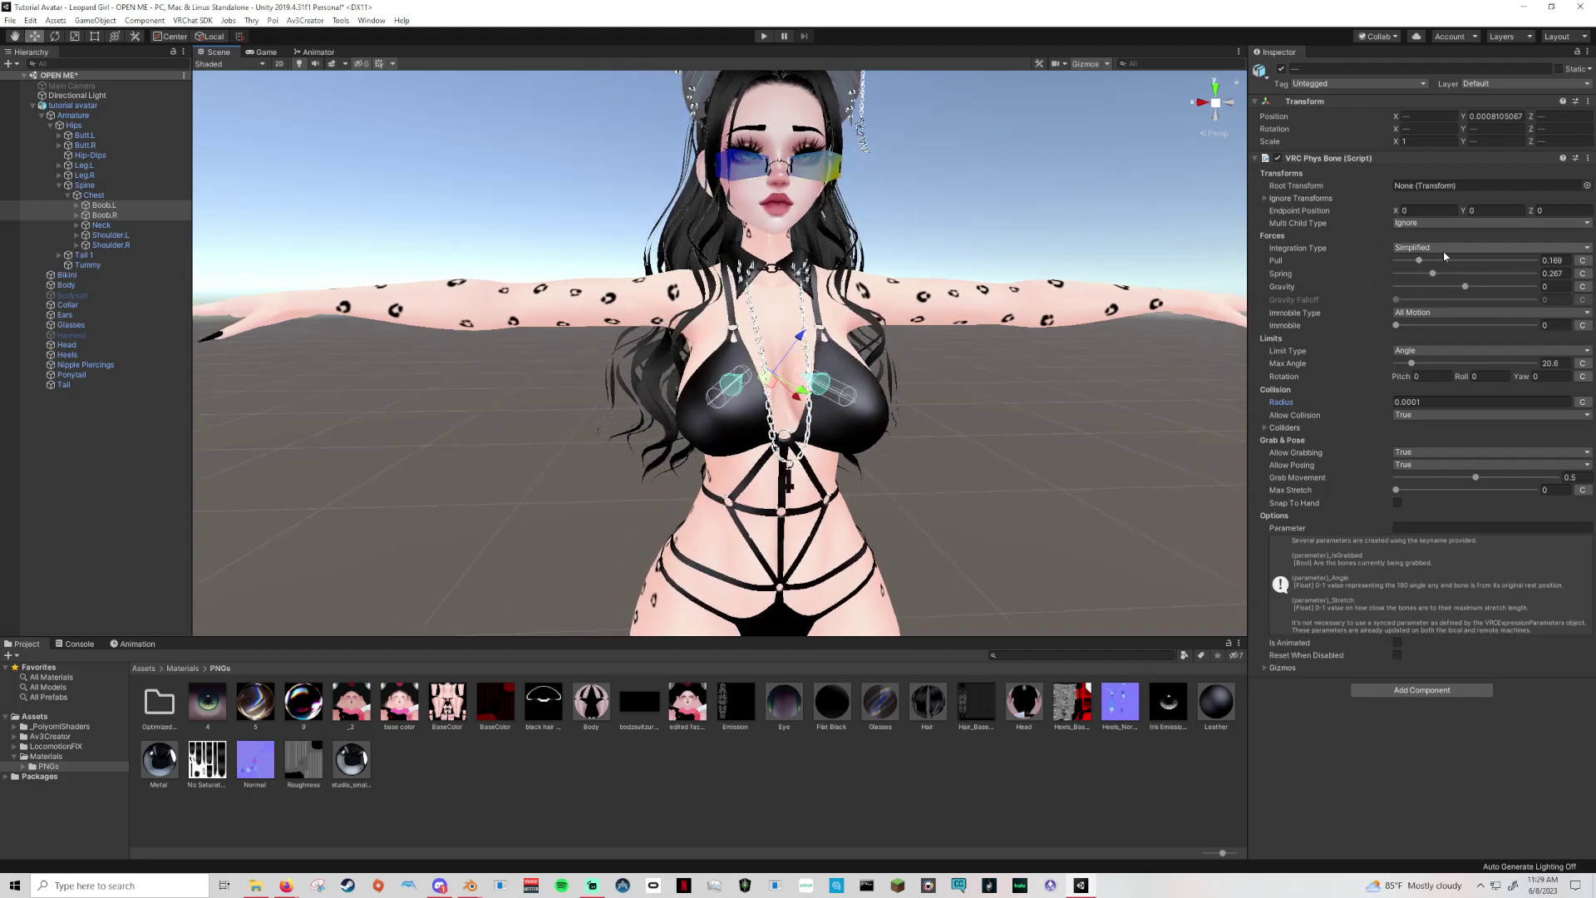
scroll(997, 349, down, 5)
scroll(1014, 354, up, 8)
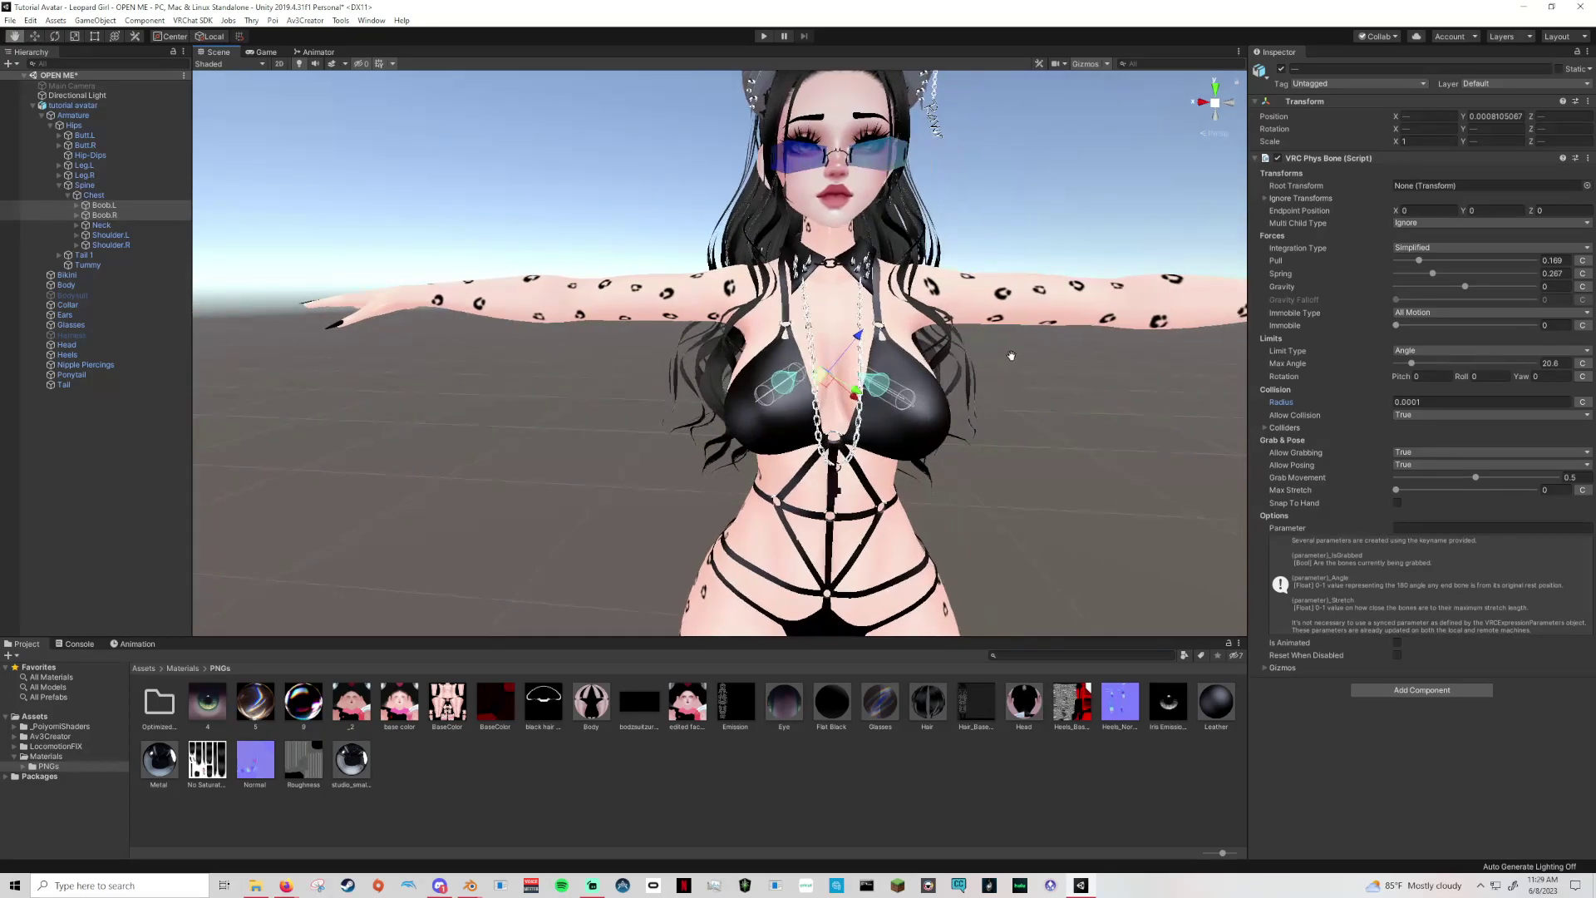
alt+drag(1013, 354, 956, 334)
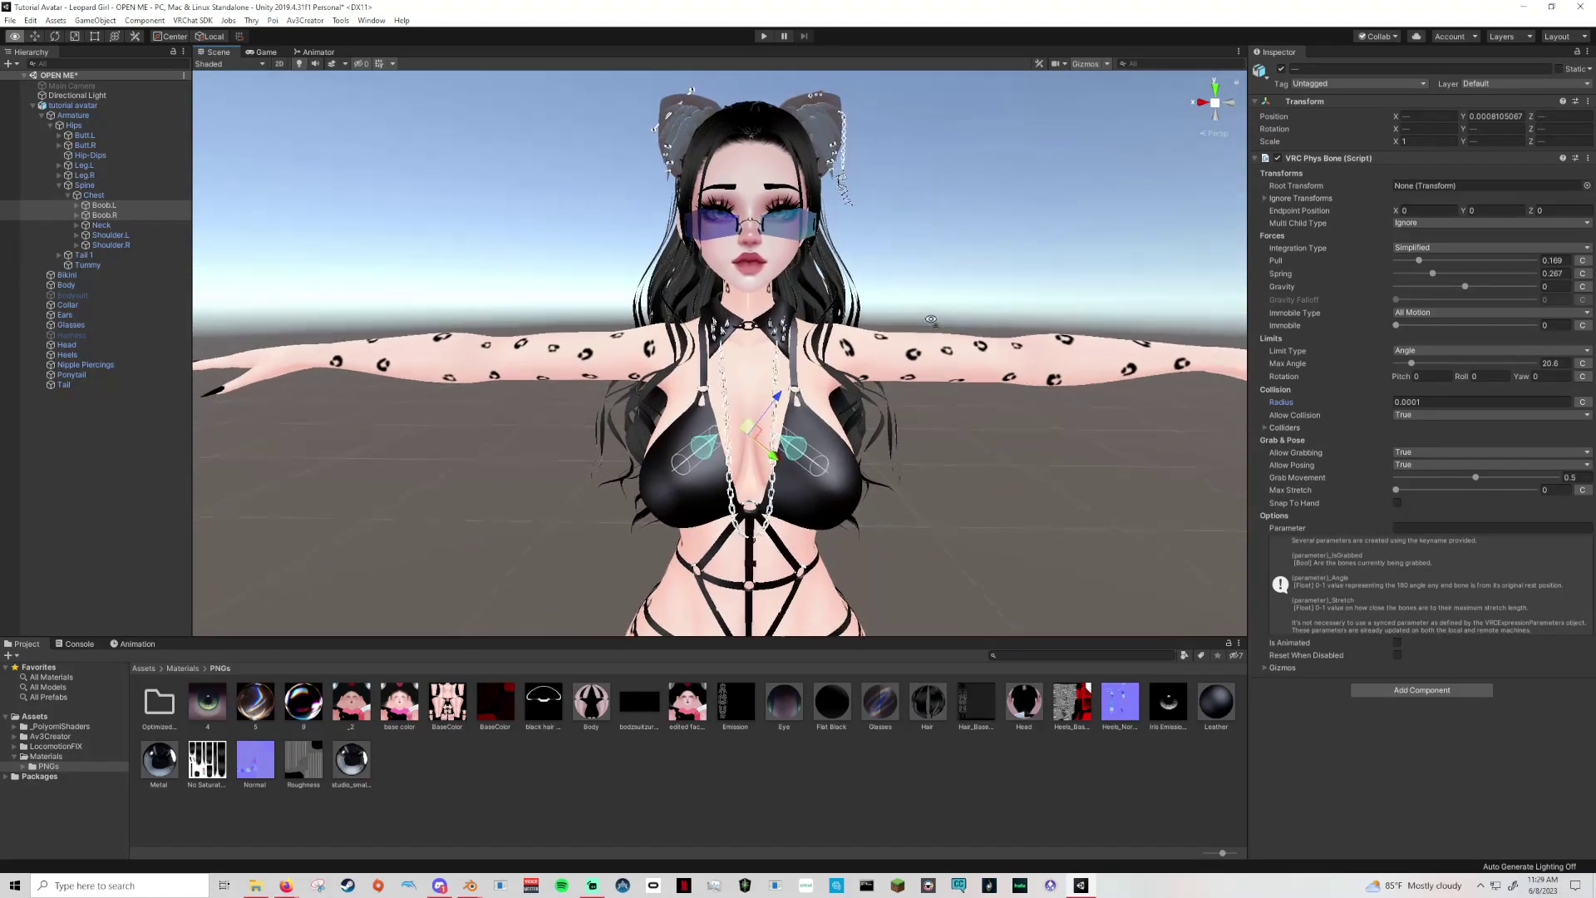
scroll(939, 331, up, 4)
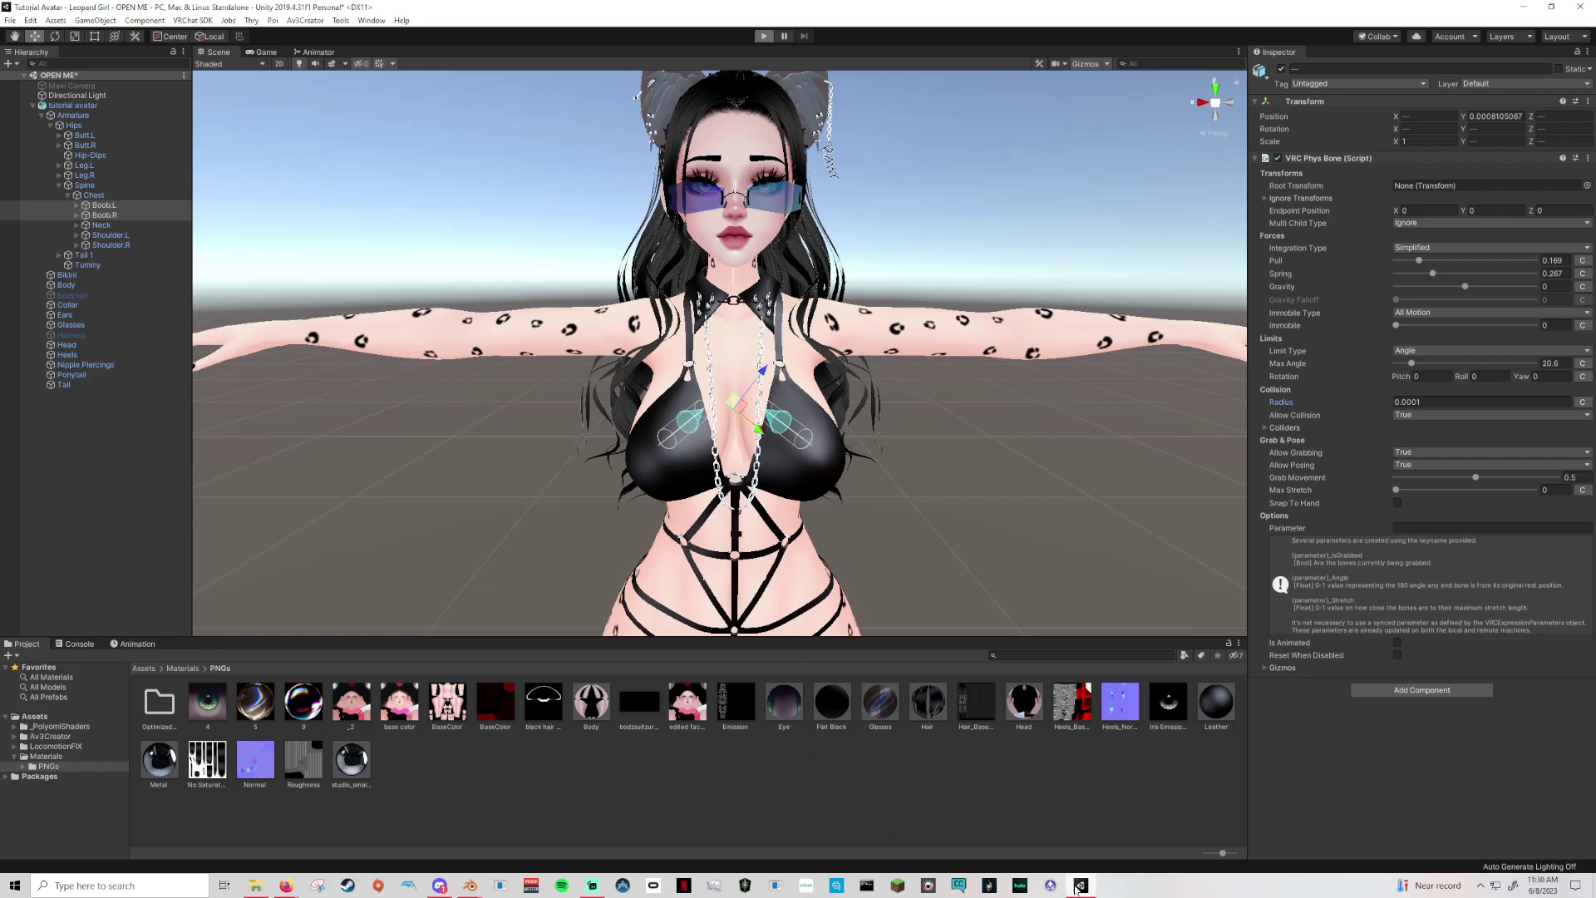
Enter play mode and enable the Main Camera object so the Game view renders.
key(ctrl+p)
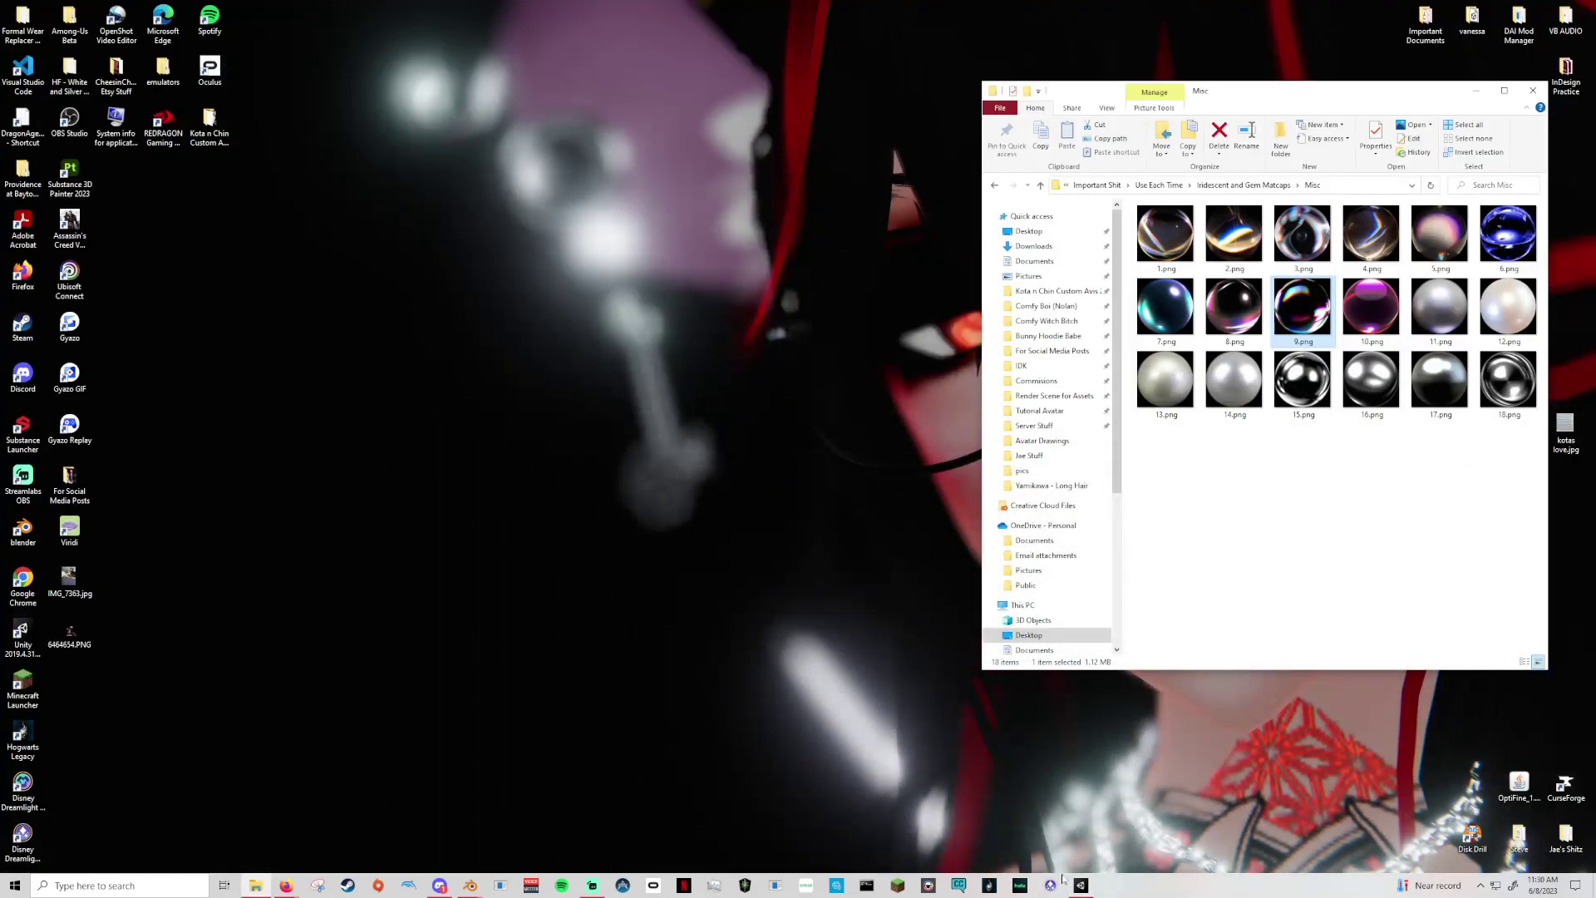
click(1078, 883)
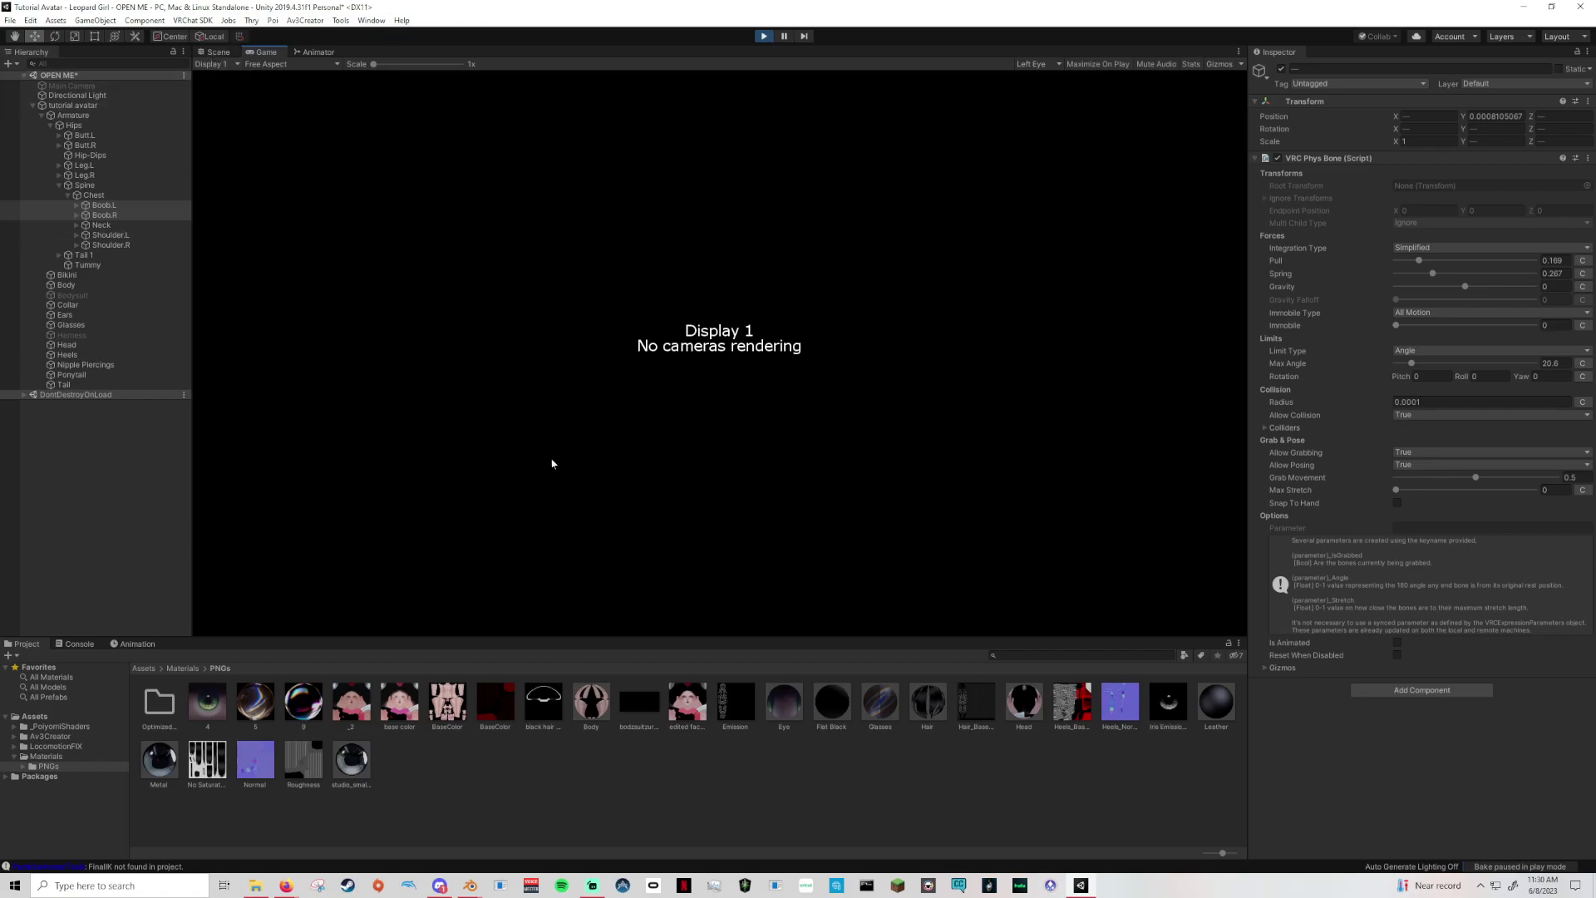
click(83, 86)
click(1281, 69)
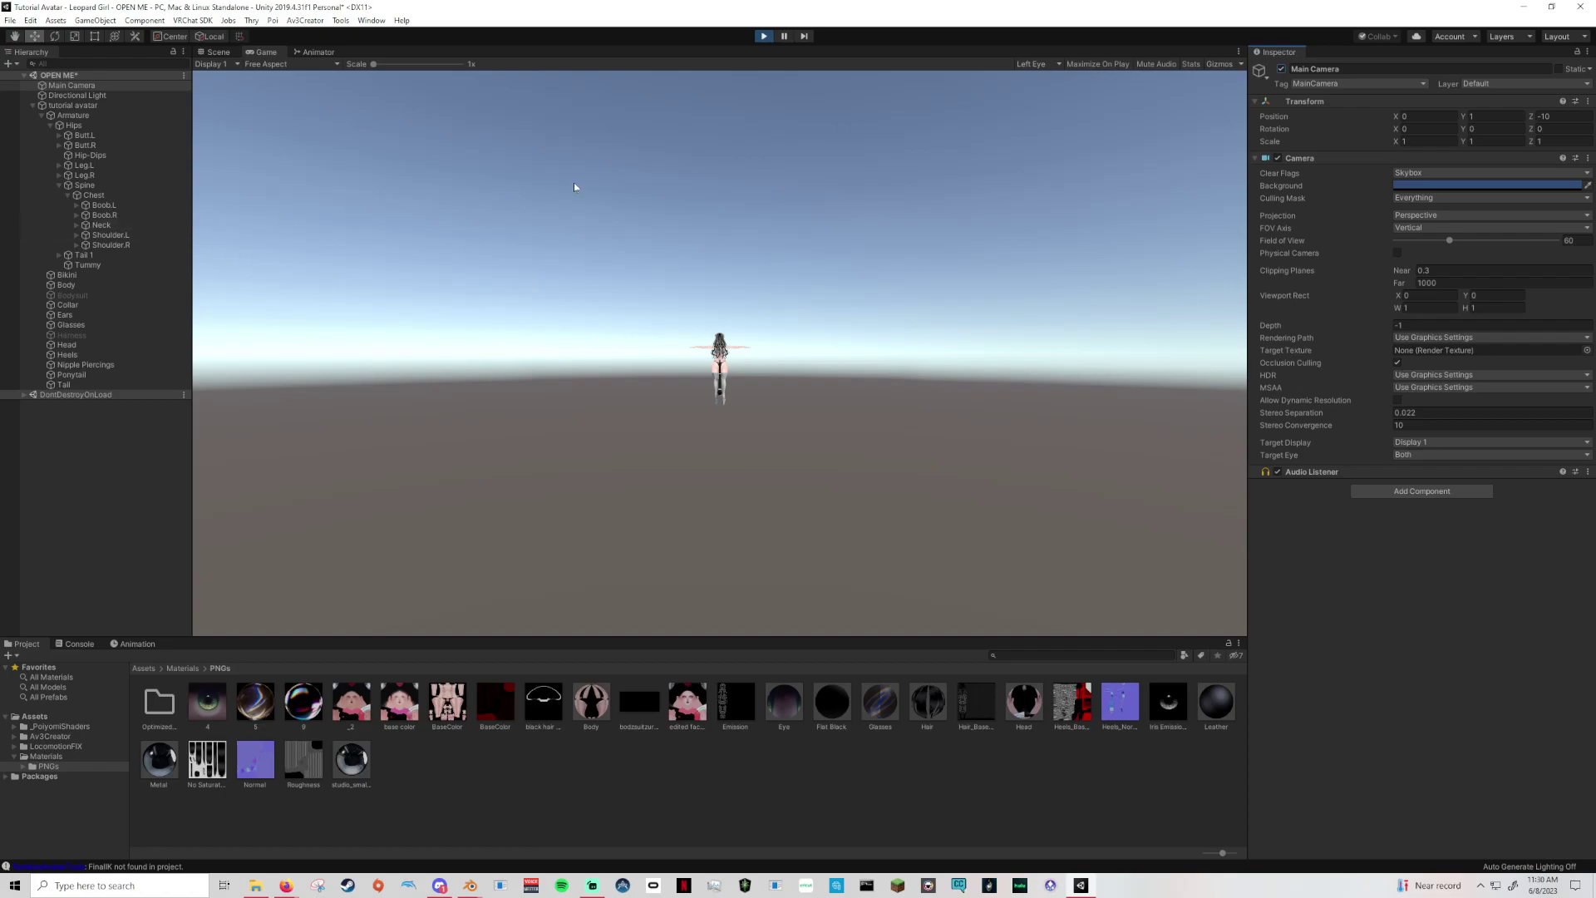
Disable the Main Camera object and return to the Scene view of the avatar in play mode.
click(223, 53)
key(alt+shift+a)
alt+drag(856, 248, 504, 191)
click(266, 52)
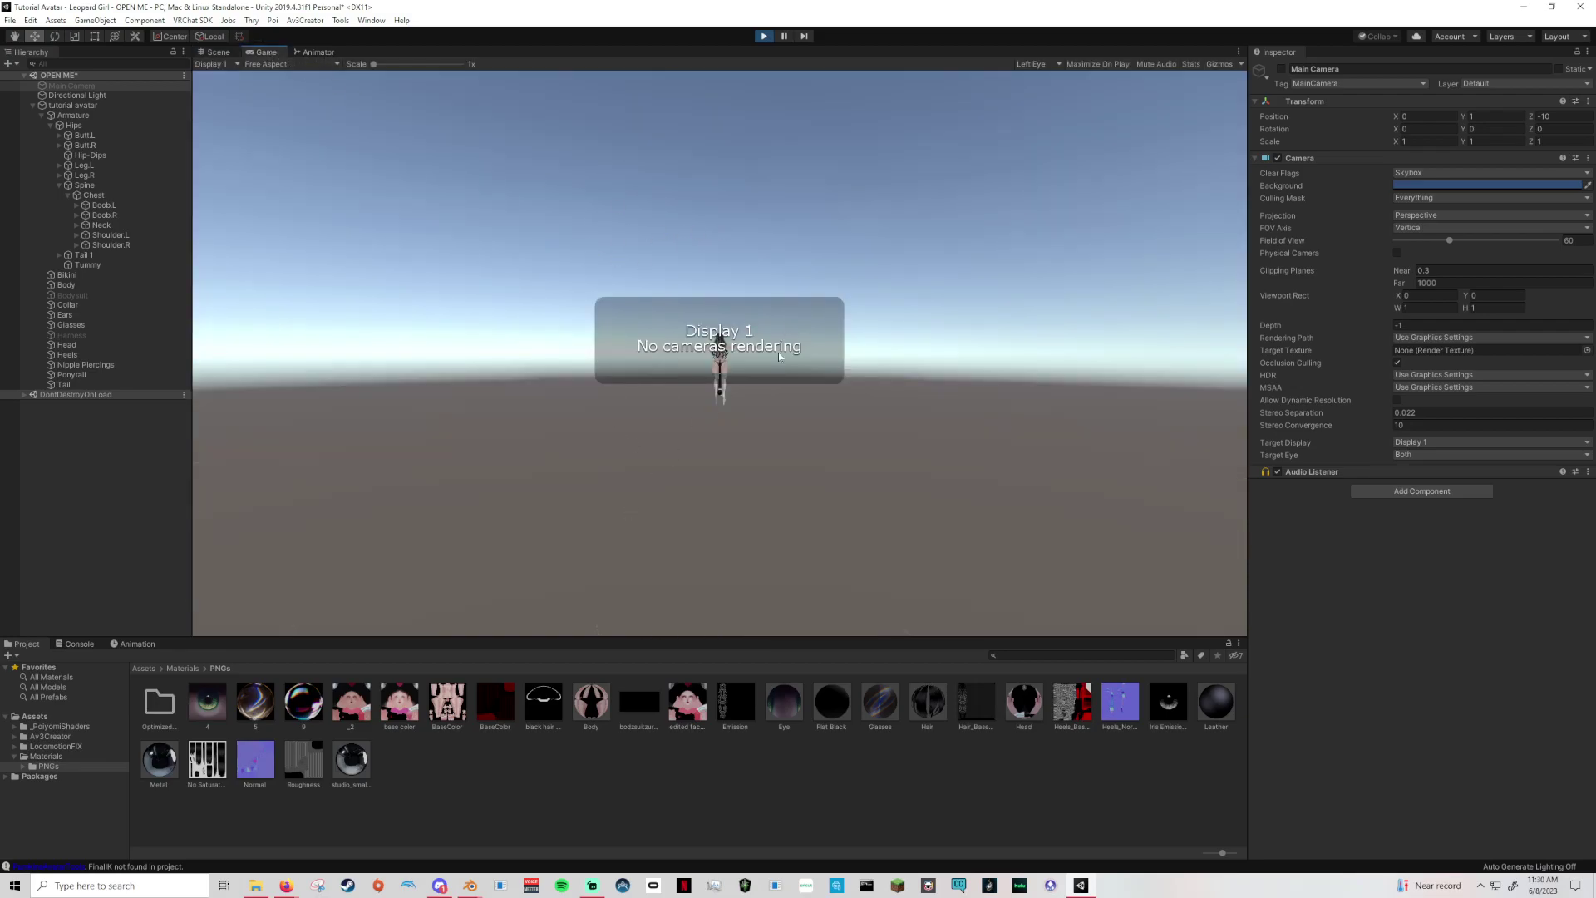
key(ctrl+1)
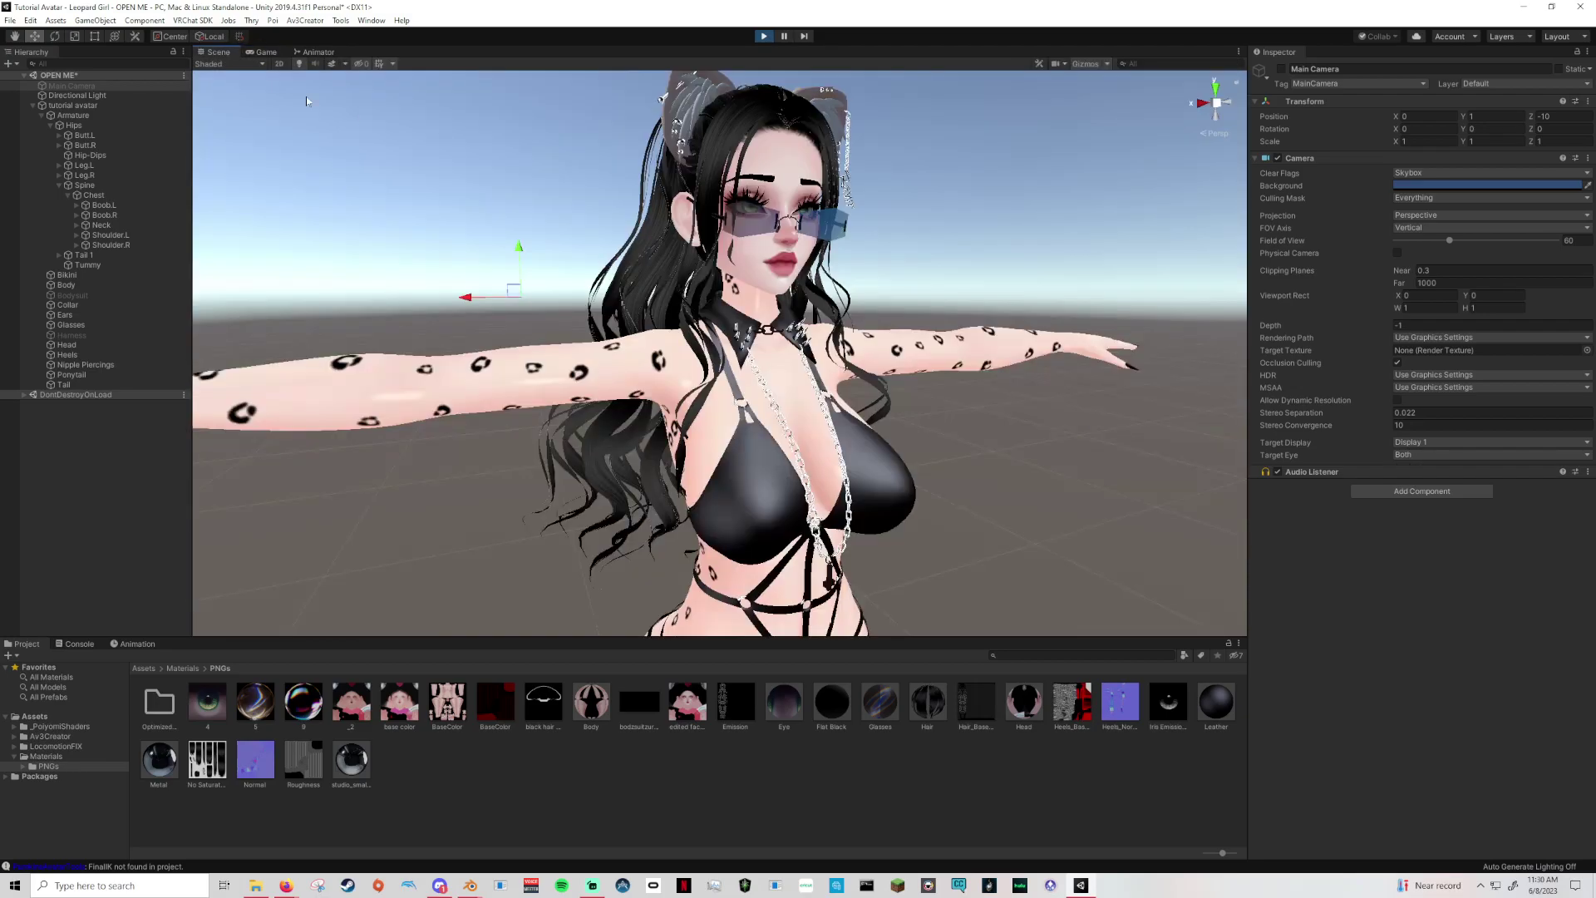
Select the root tutorial avatar object and move it around the scene to test the chest physics.
alt+drag(831, 212, 850, 251)
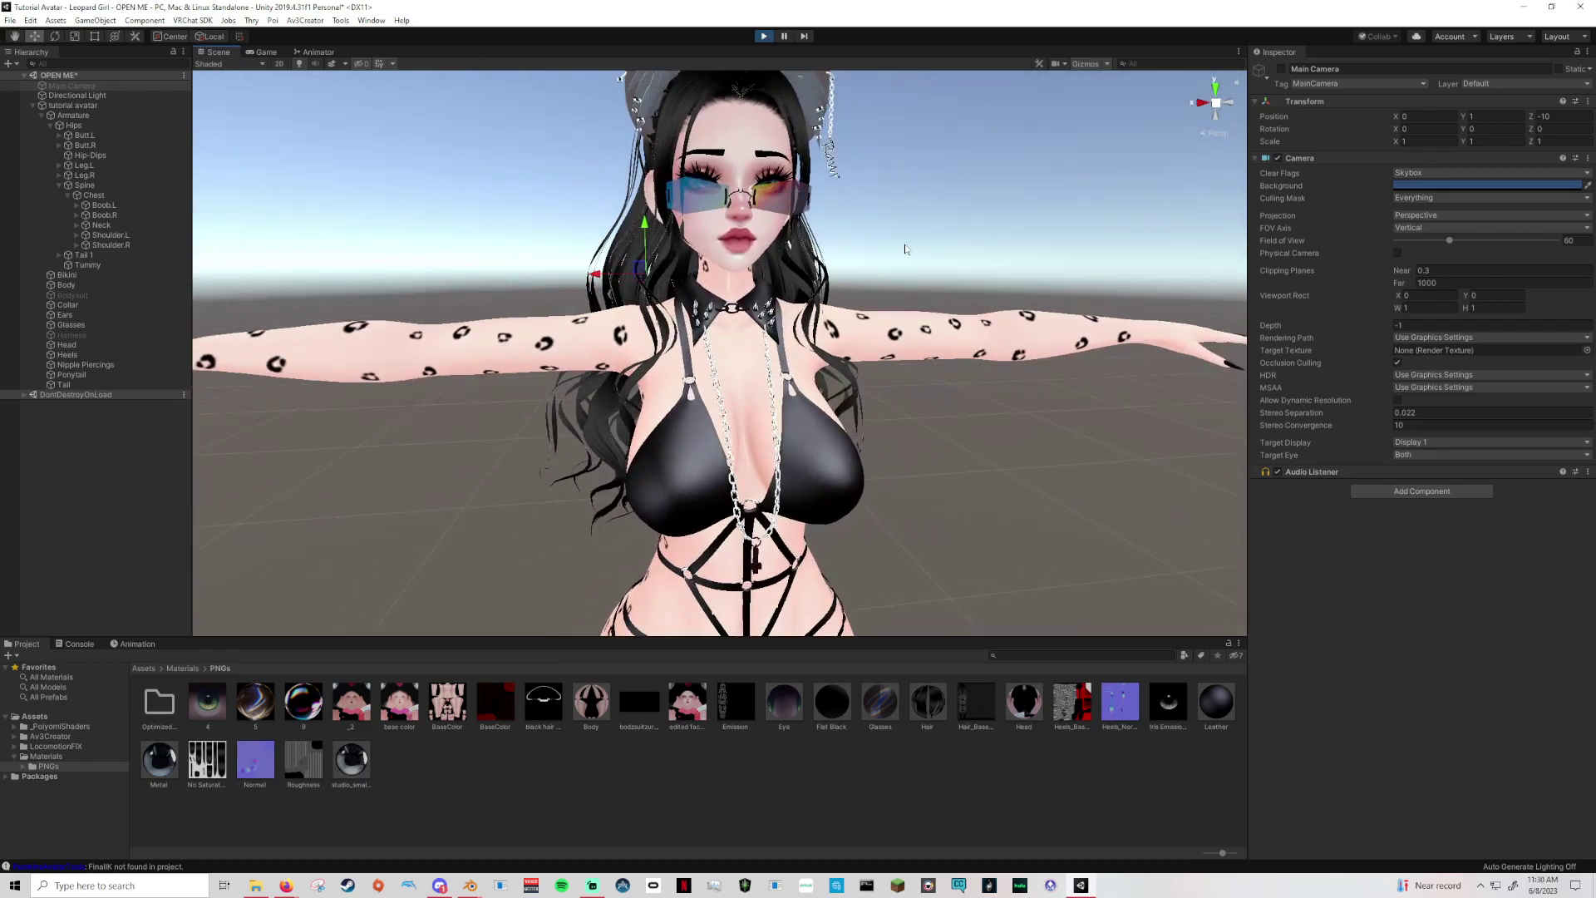
click(850, 251)
scroll(849, 251, down, 5)
scroll(767, 264, up, 5)
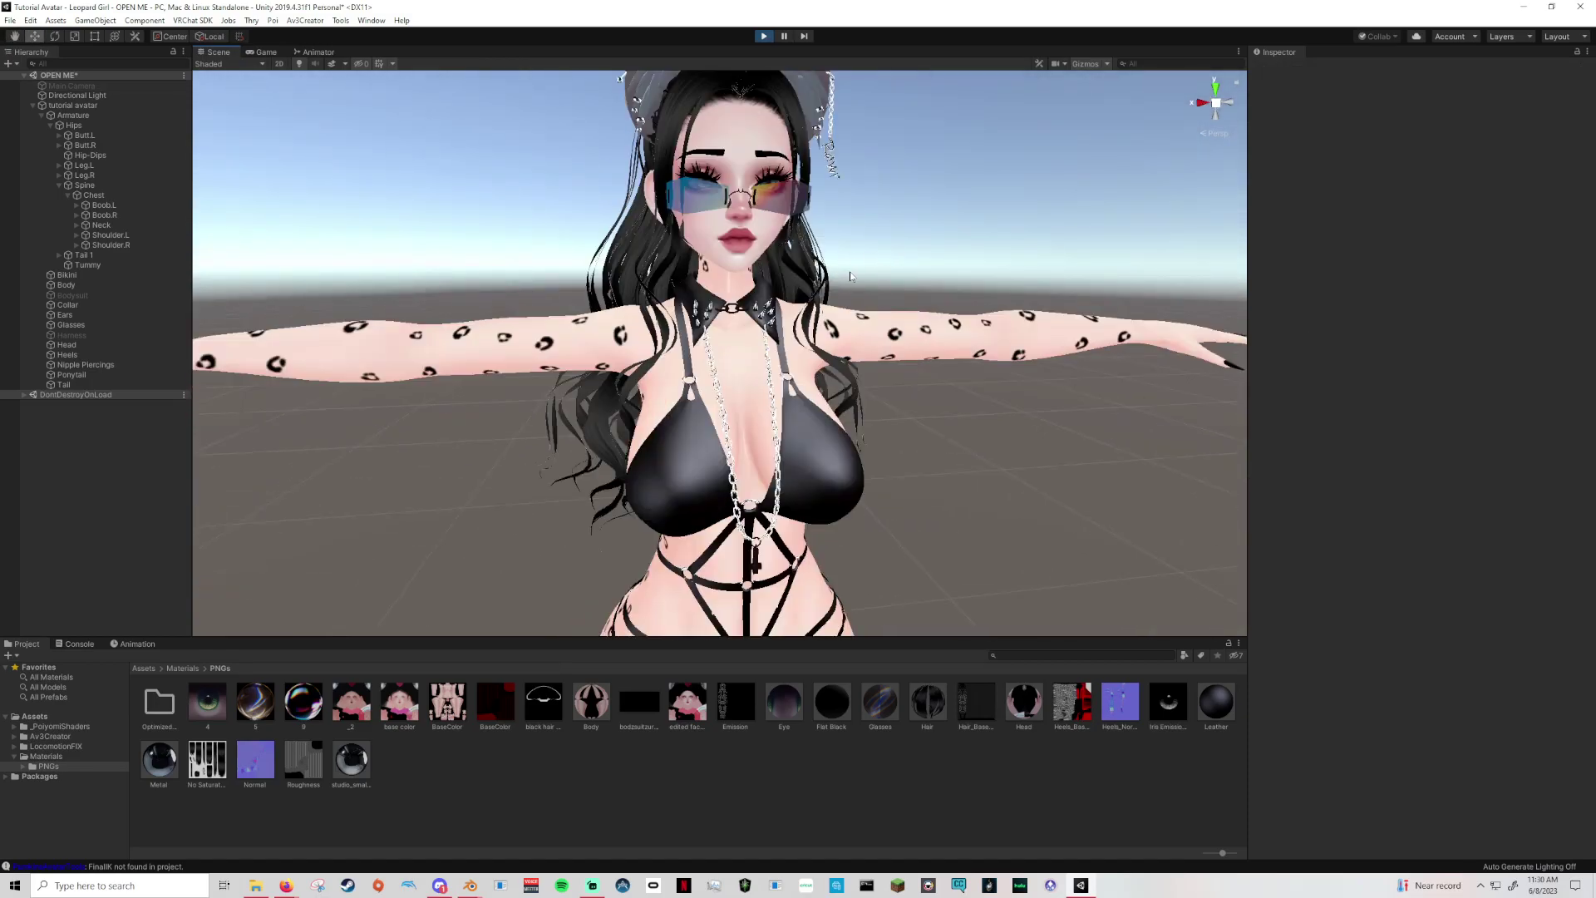
click(76, 107)
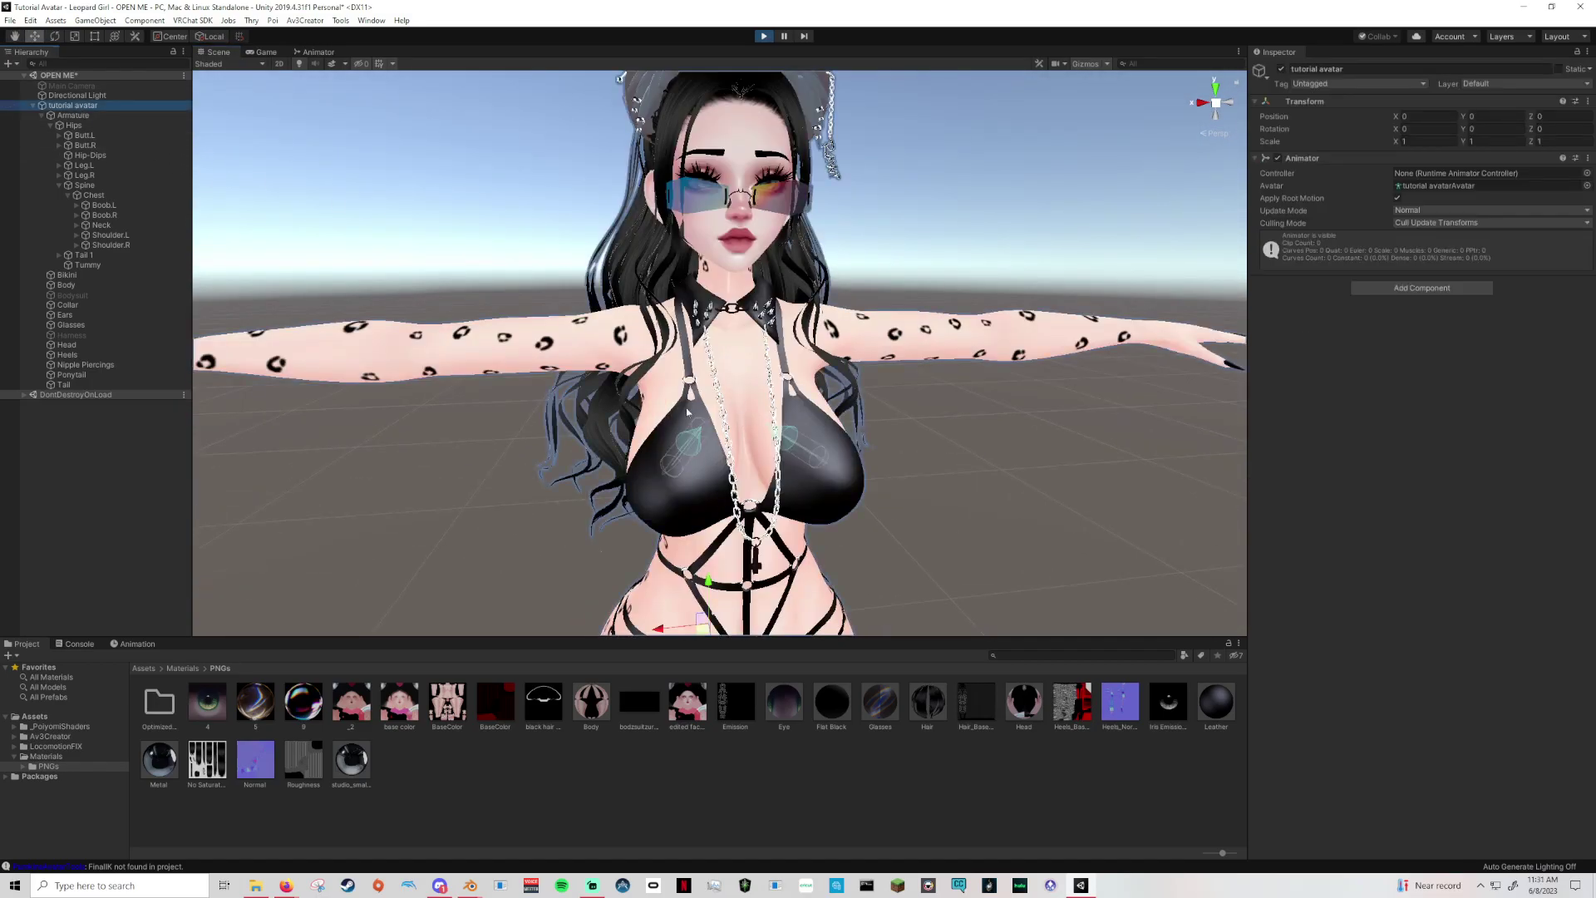
scroll(715, 400, down, 4)
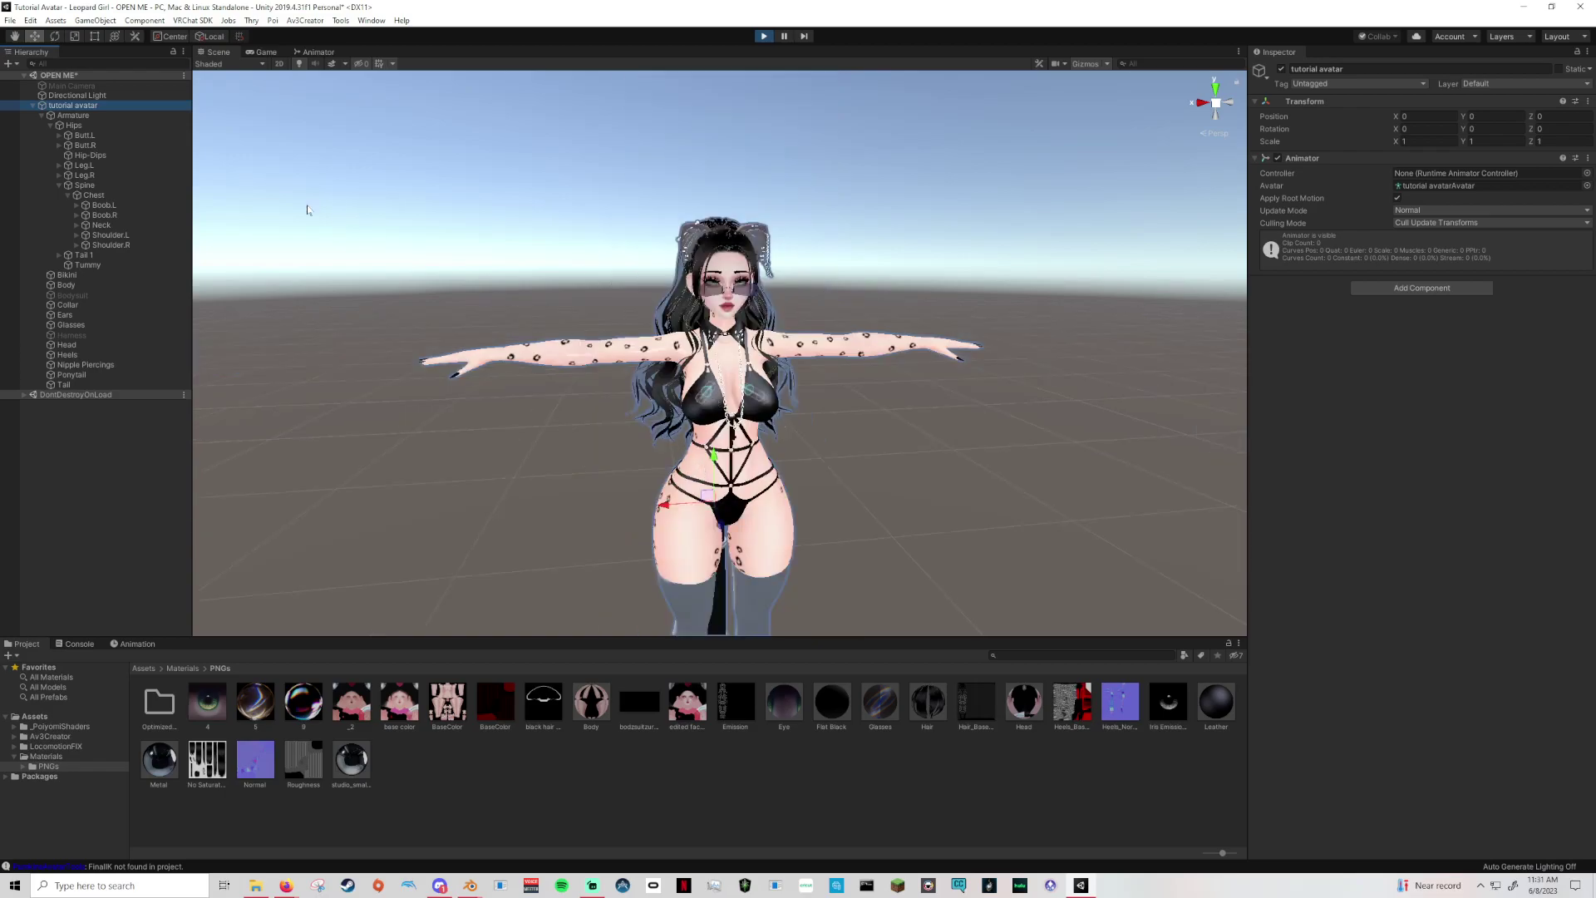
drag(666, 503, 720, 473)
Set both chest Phys Bones' Pull to 0.142 and Spring to 0.236, and move the whole avatar to test the bounce.
click(132, 214)
ctrl+click(128, 204)
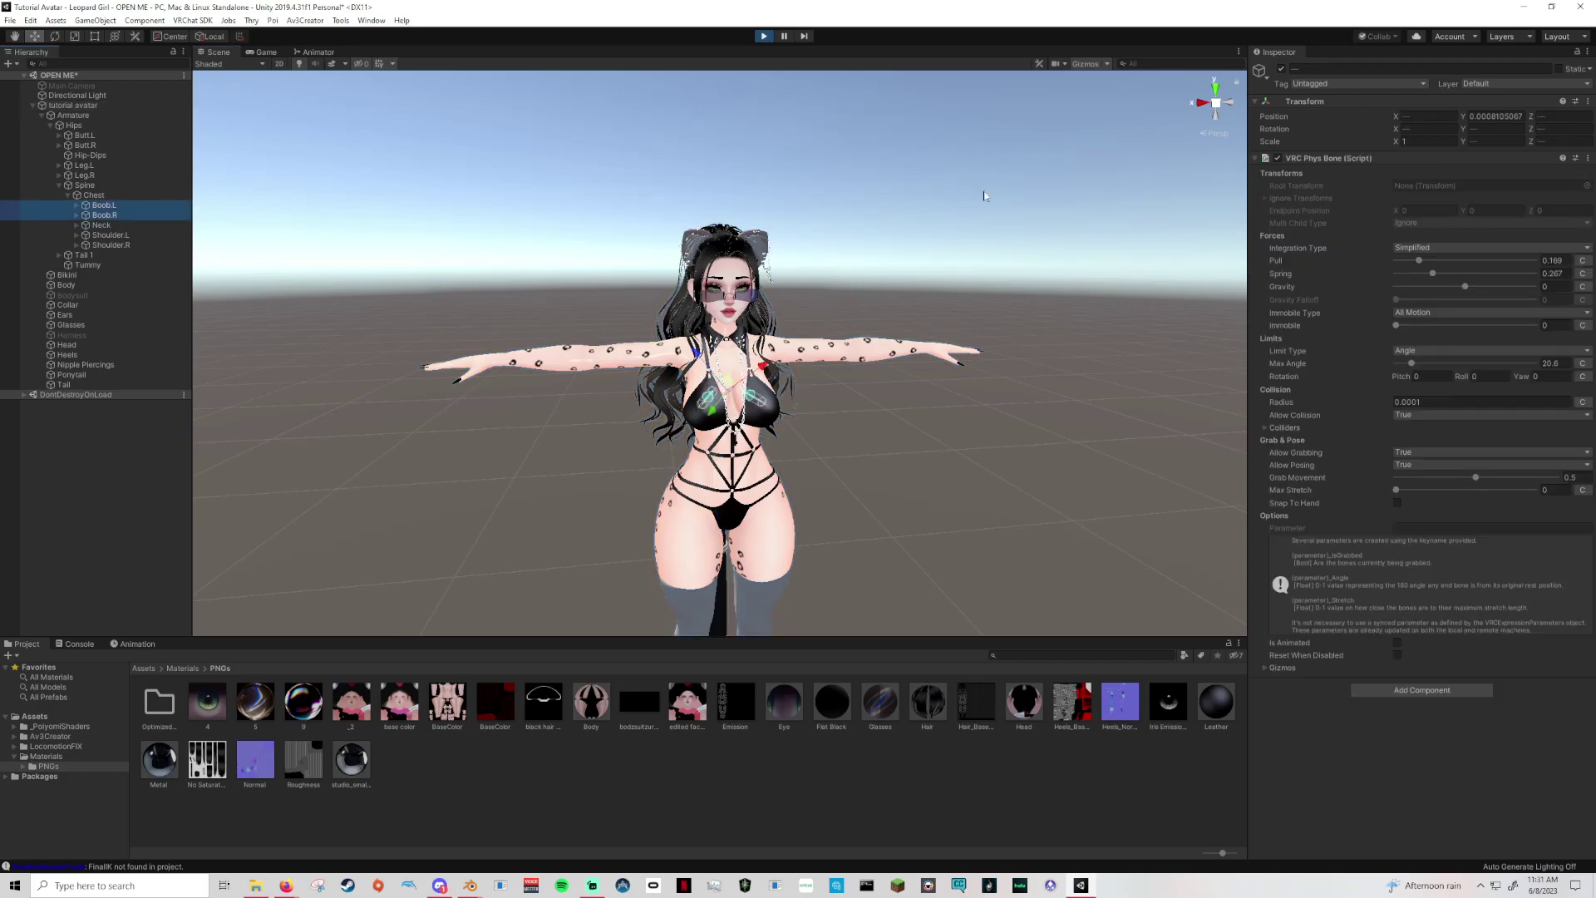
drag(1419, 260, 1428, 278)
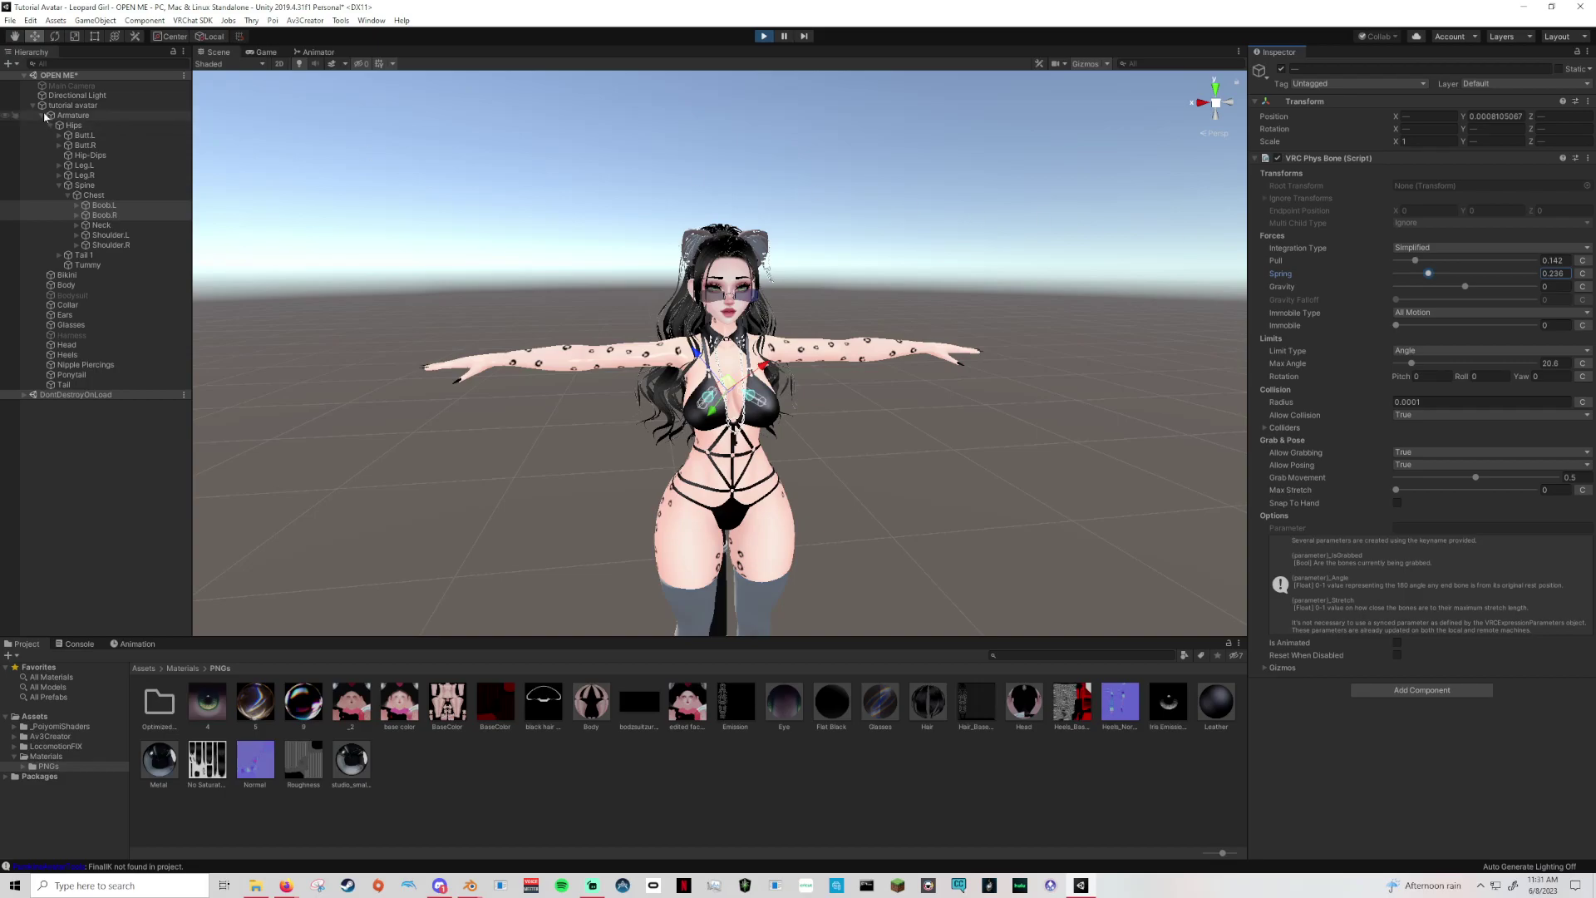
click(73, 106)
drag(711, 456, 693, 512)
drag(31, 52, 112, 264)
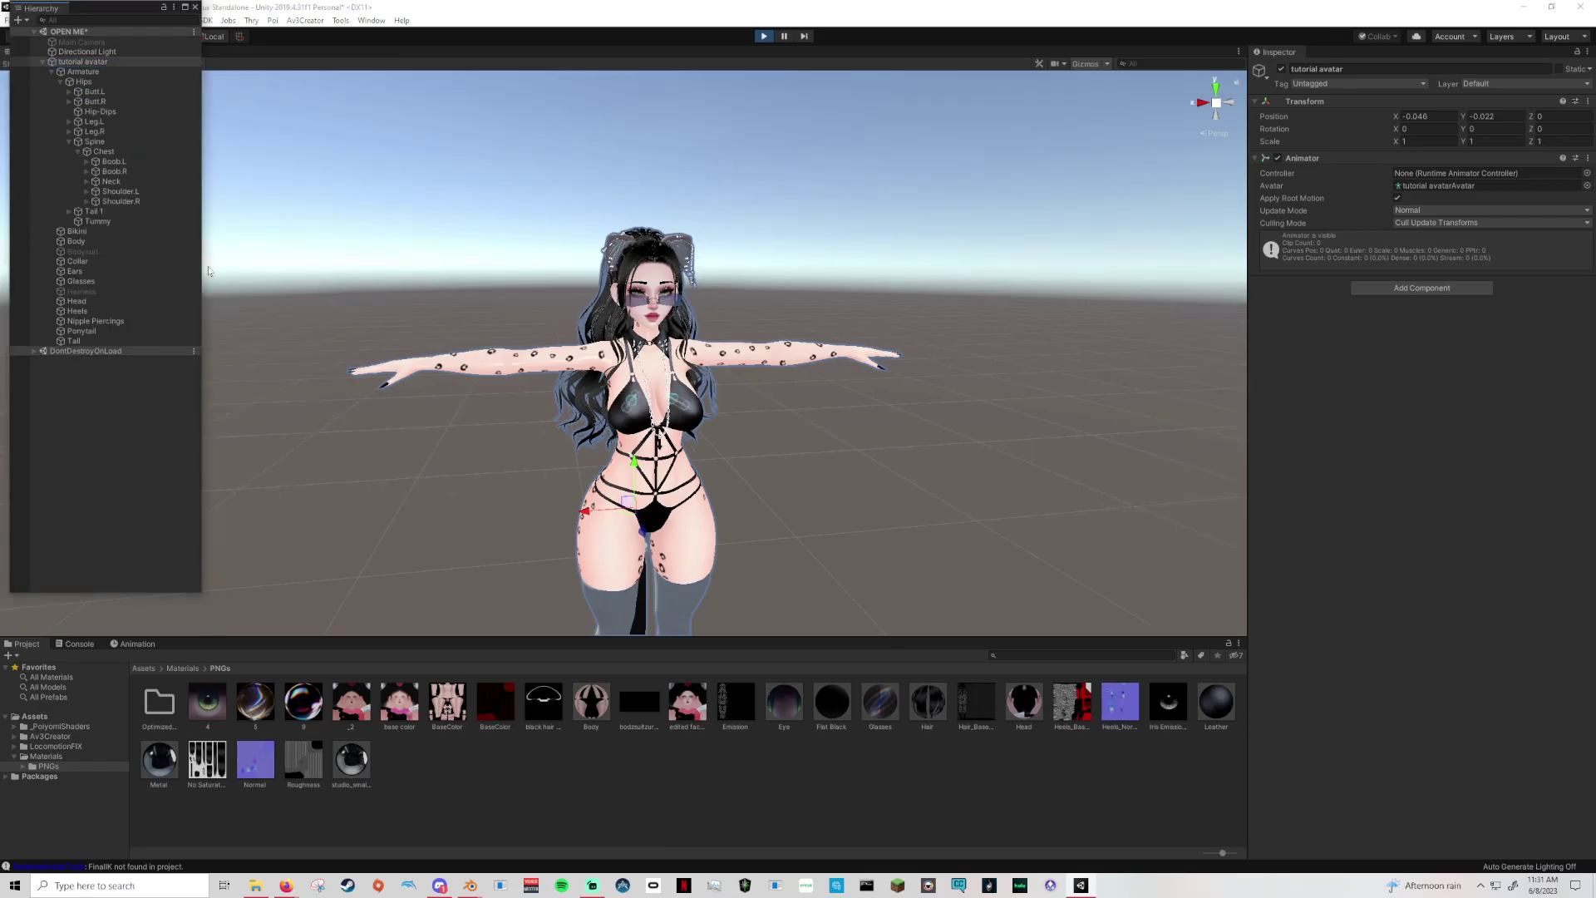
drag(58, 11, 8, 96)
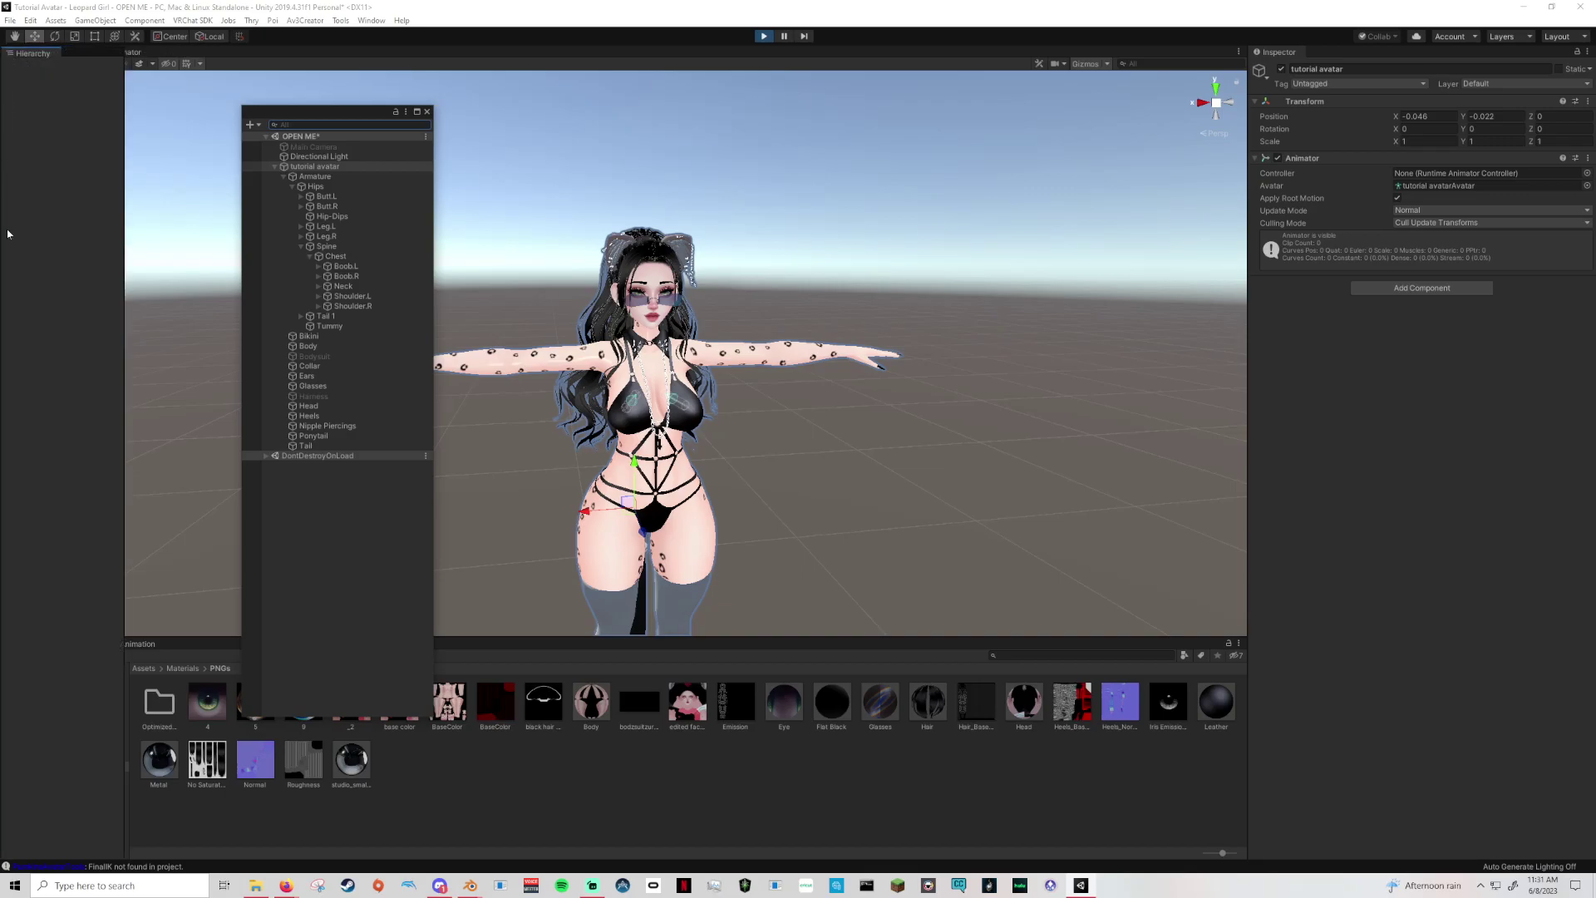
drag(4, 223, 5, 226)
drag(402, 387, 191, 167)
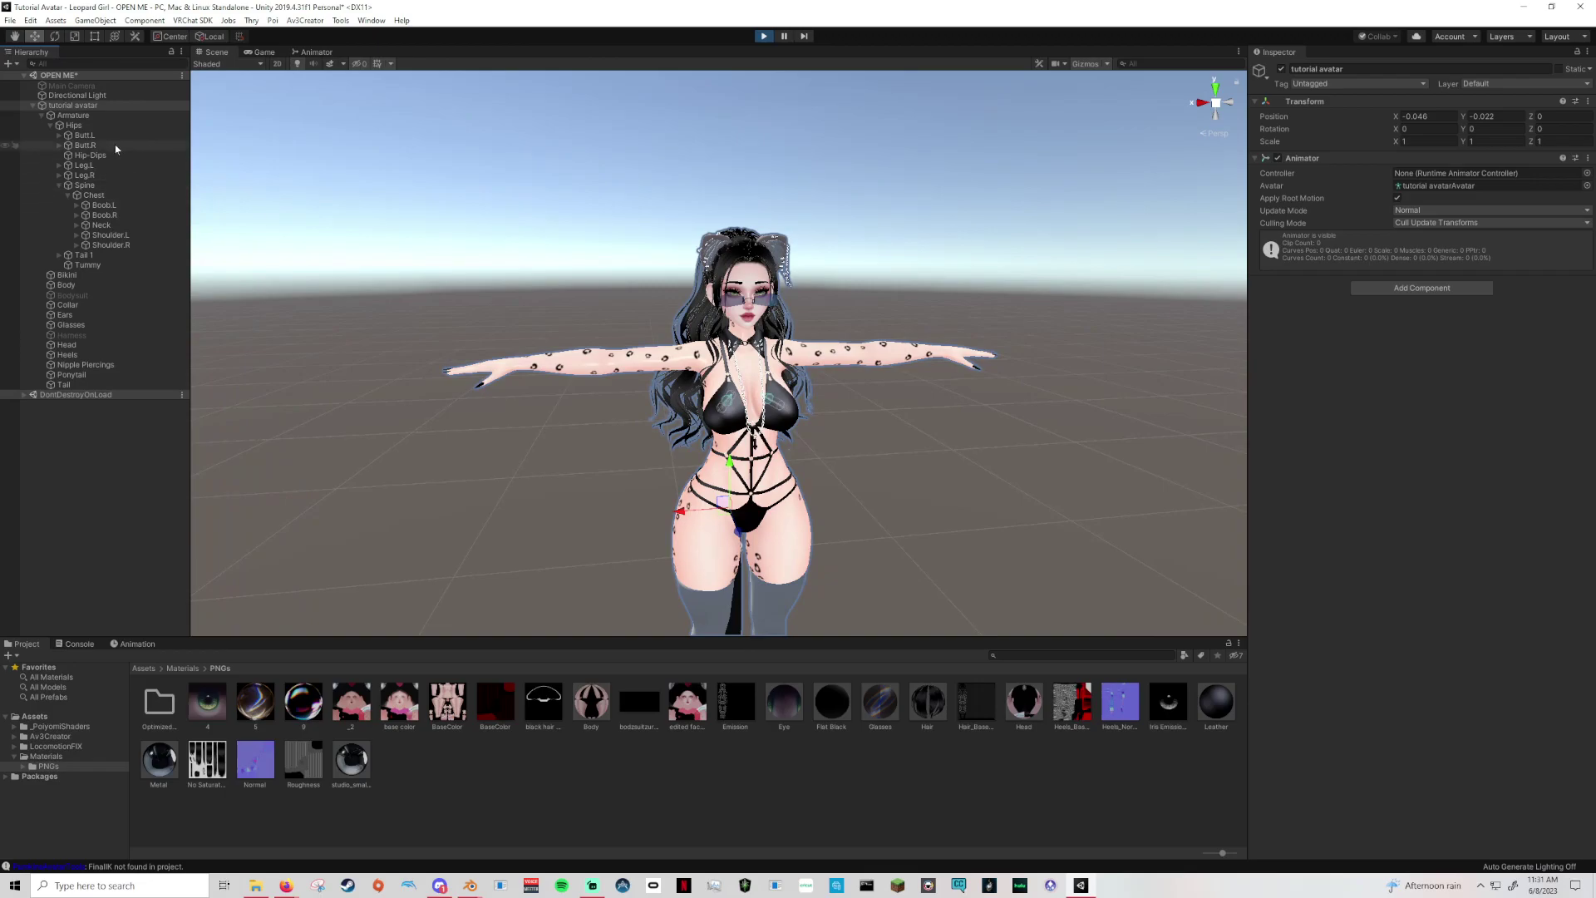
Set both chest Phys Bones to Pull 0.093, Spring 0.24 and Max Angle 27.9, and select the avatar root to test the motion.
click(104, 204)
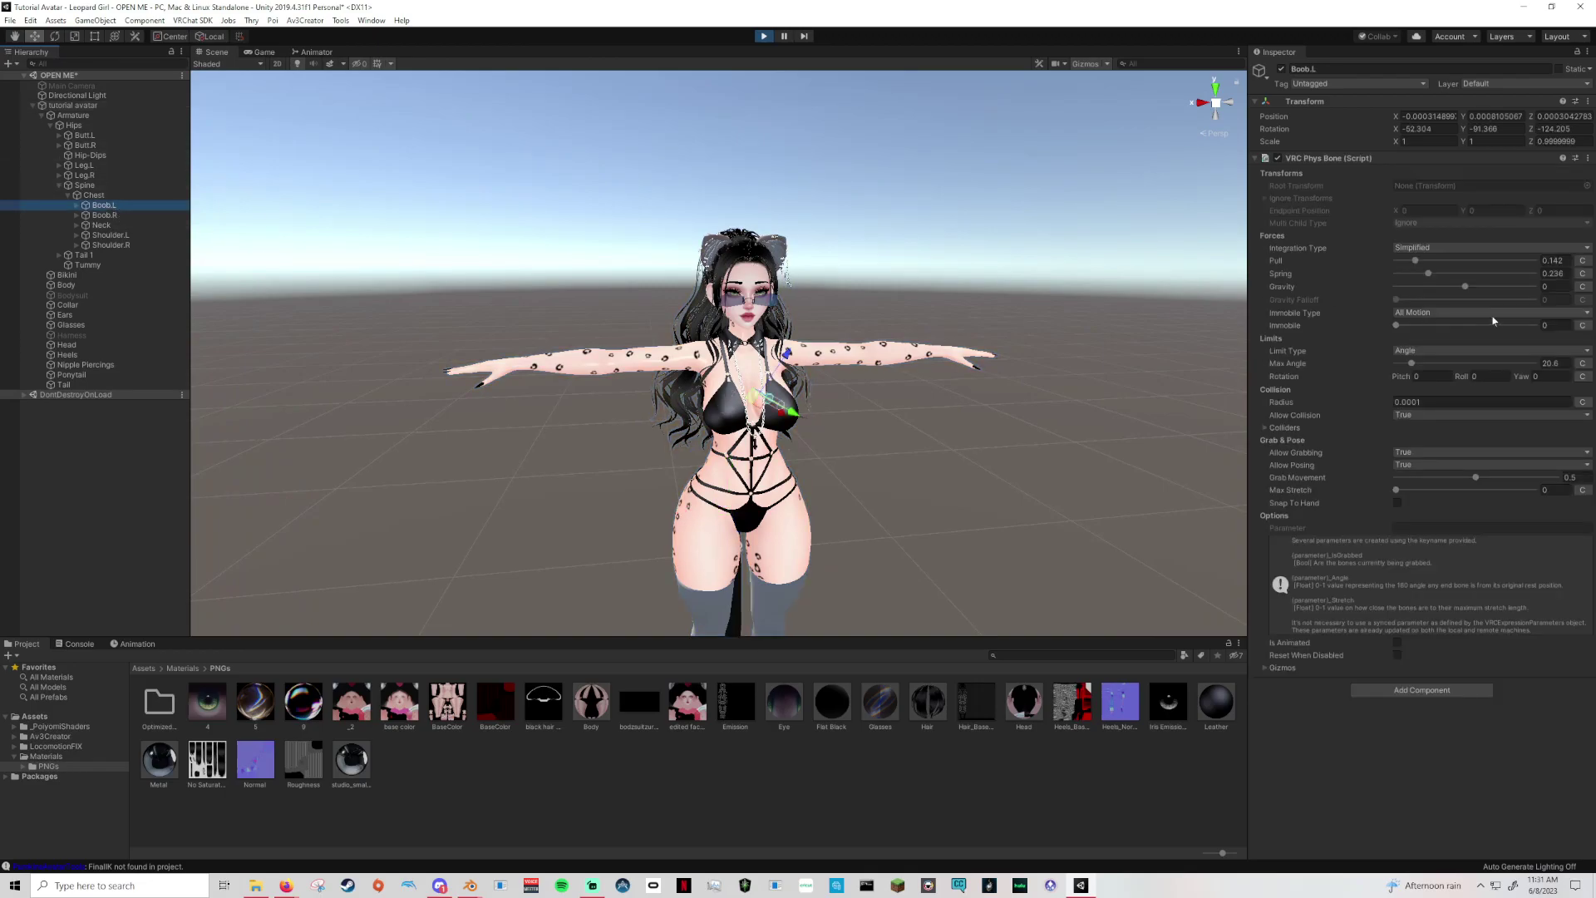
ctrl+click(117, 215)
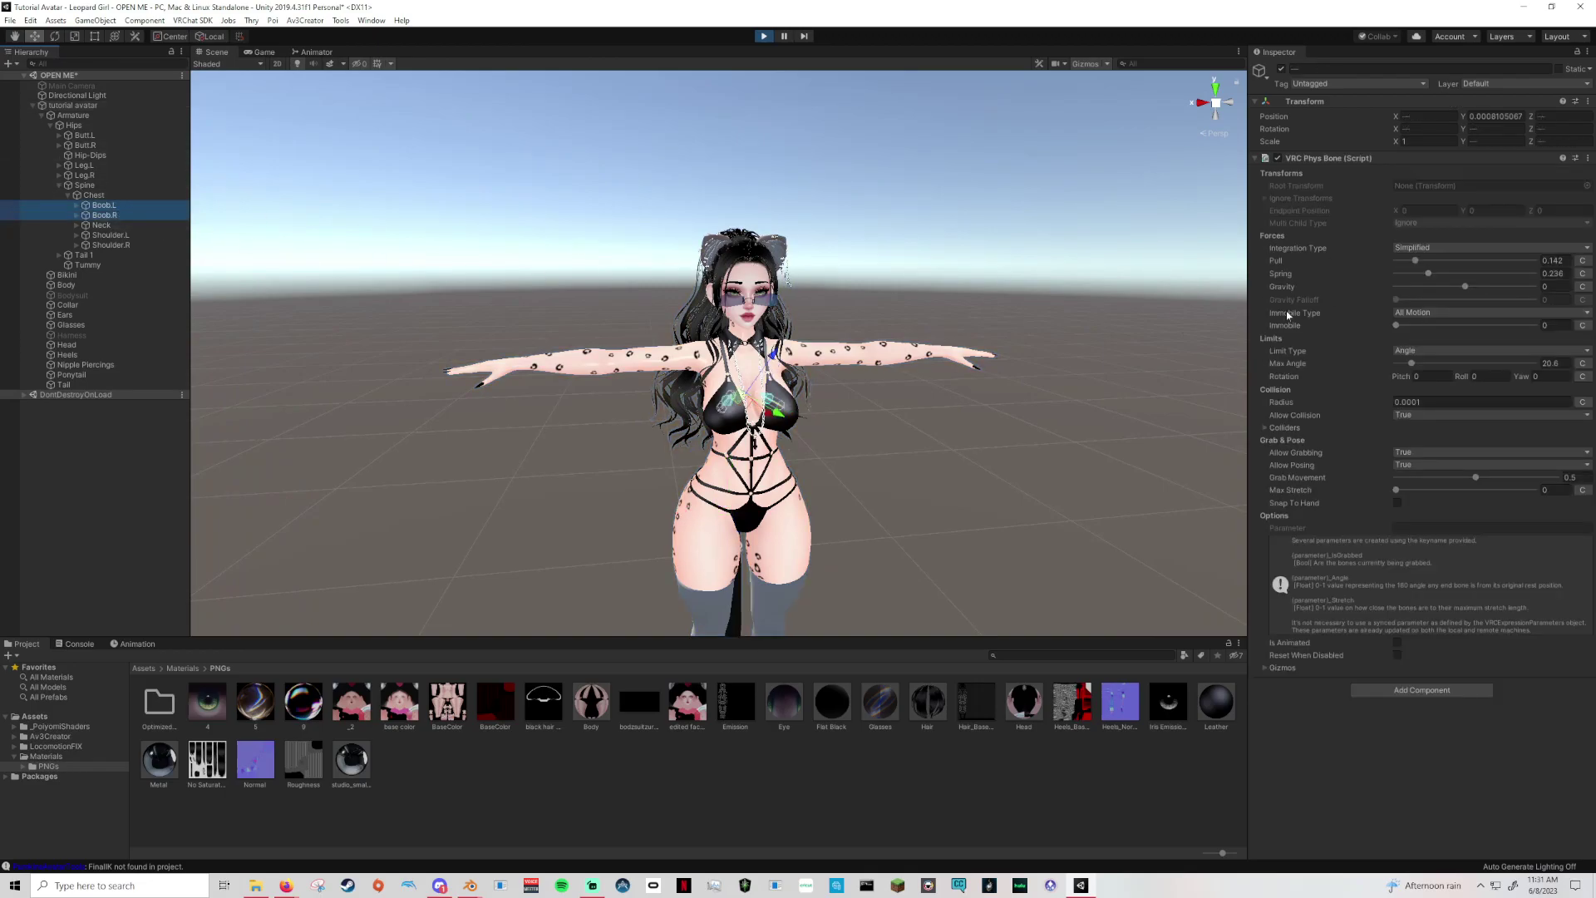
drag(1414, 261, 1431, 277)
drag(1410, 363, 1417, 363)
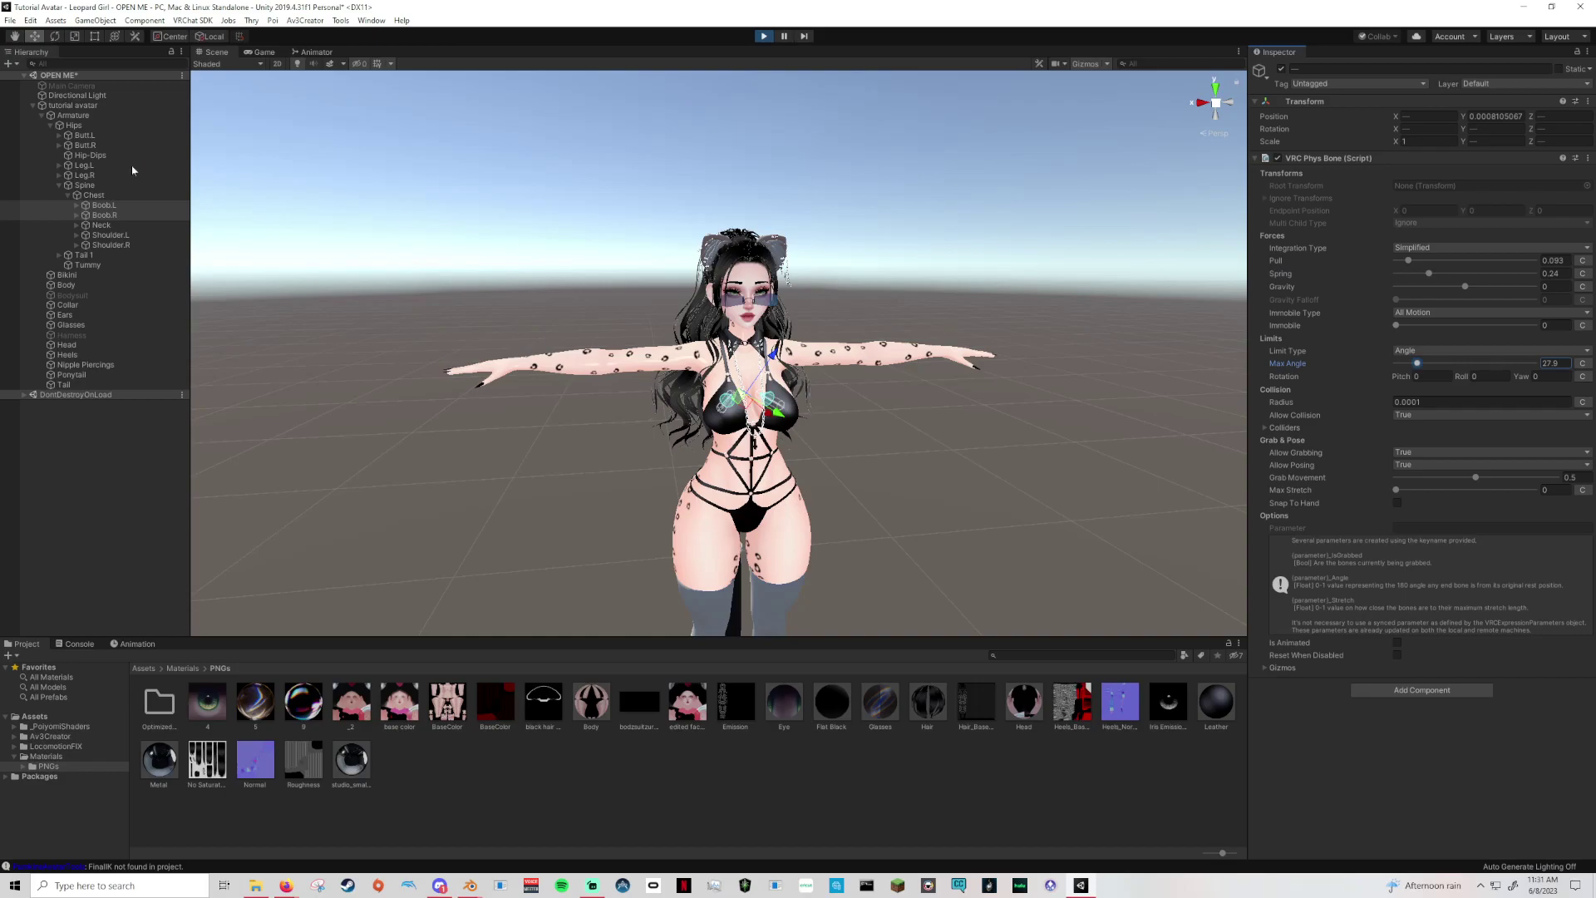
click(73, 106)
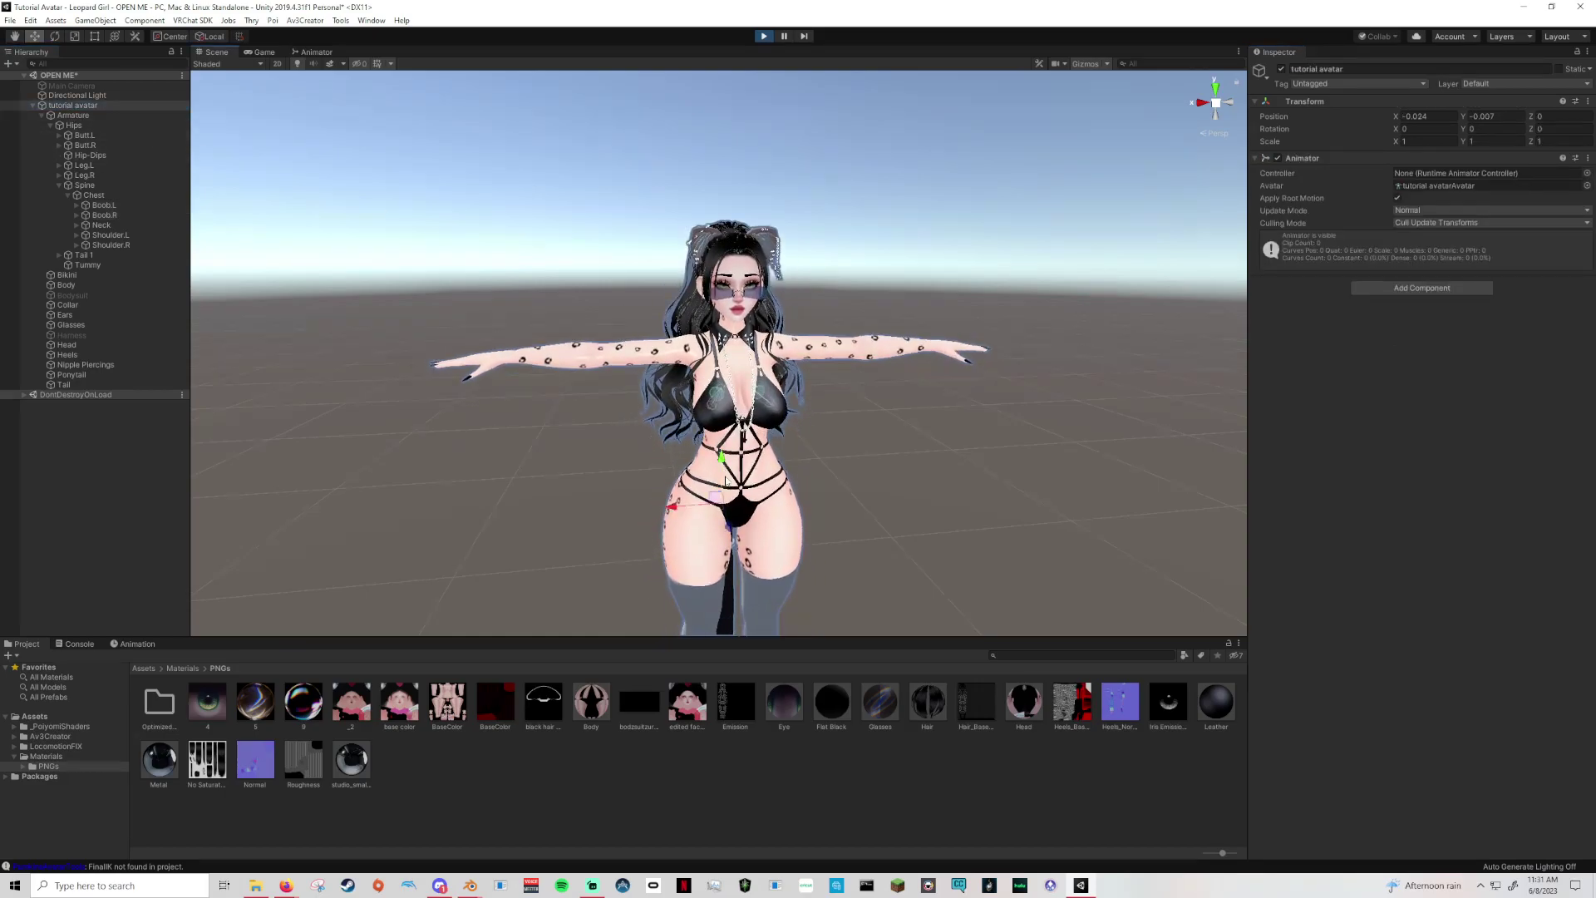
click(678, 514)
Duplicate the tutorial avatar and disable the original object.
click(37, 106)
click(32, 106)
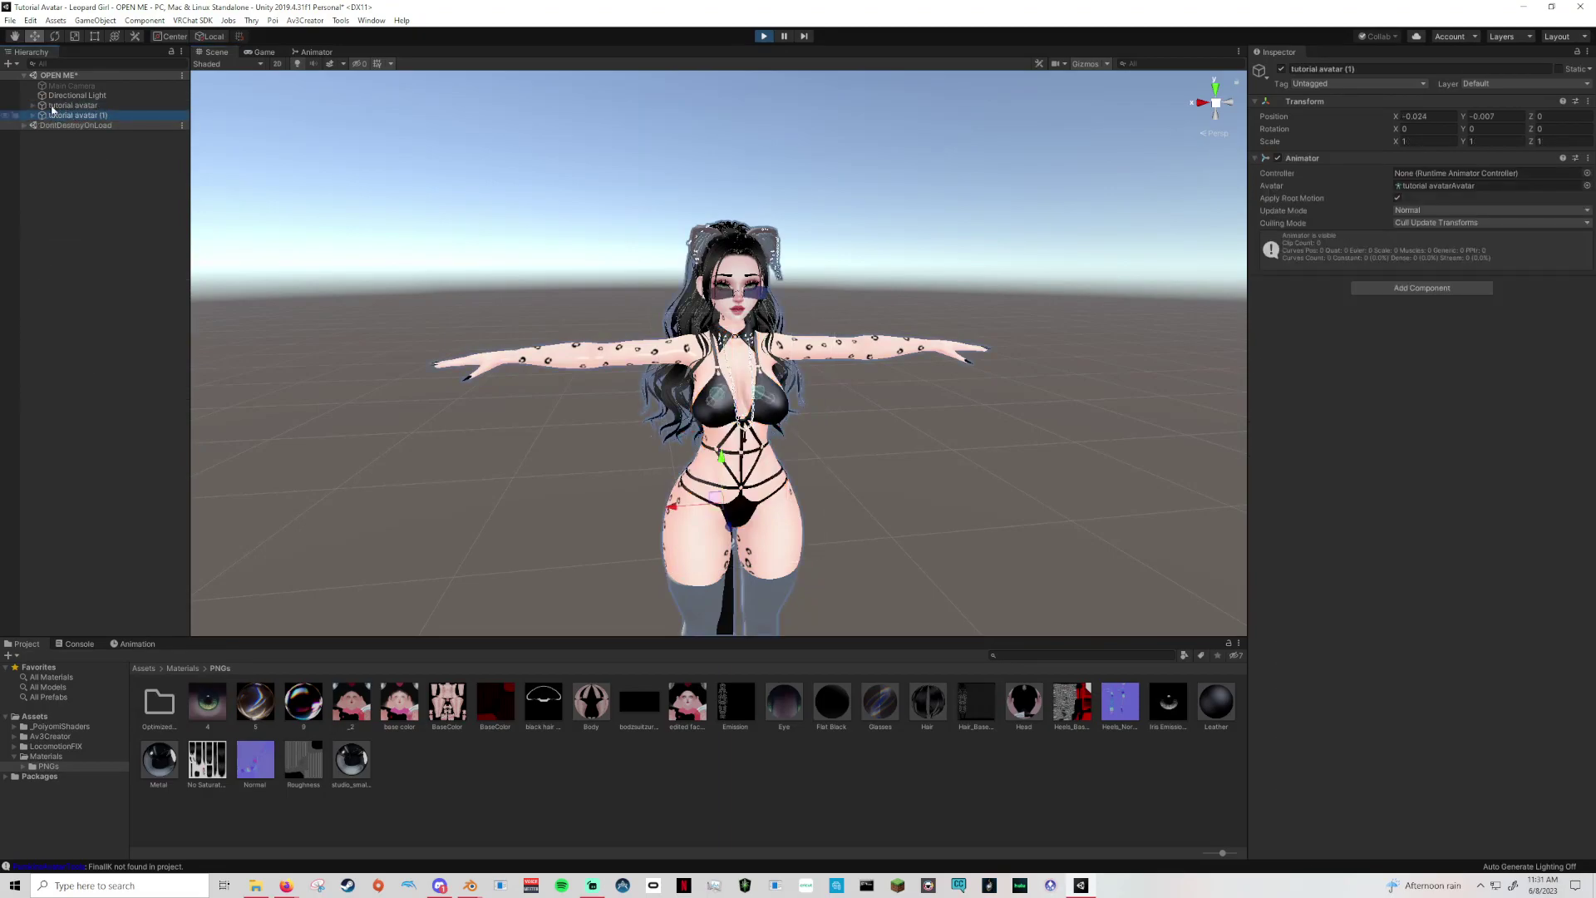
key(ctrl+d)
click(137, 106)
click(1281, 69)
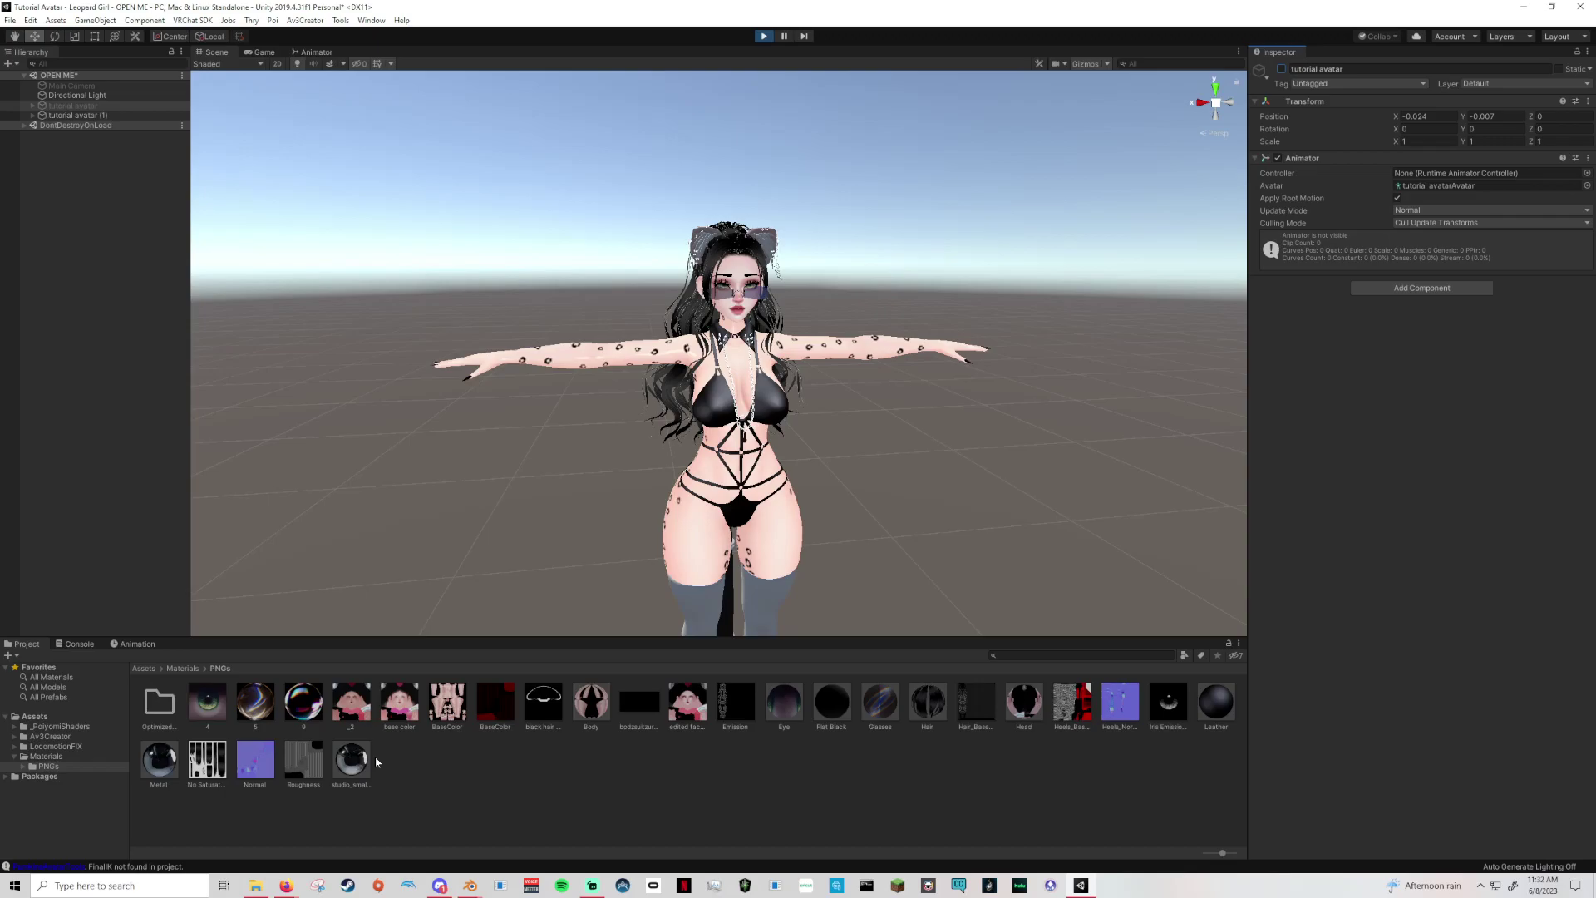
Import Basic_Walk.anim from the Use Each Time folder into the project's PNGs folder.
click(256, 885)
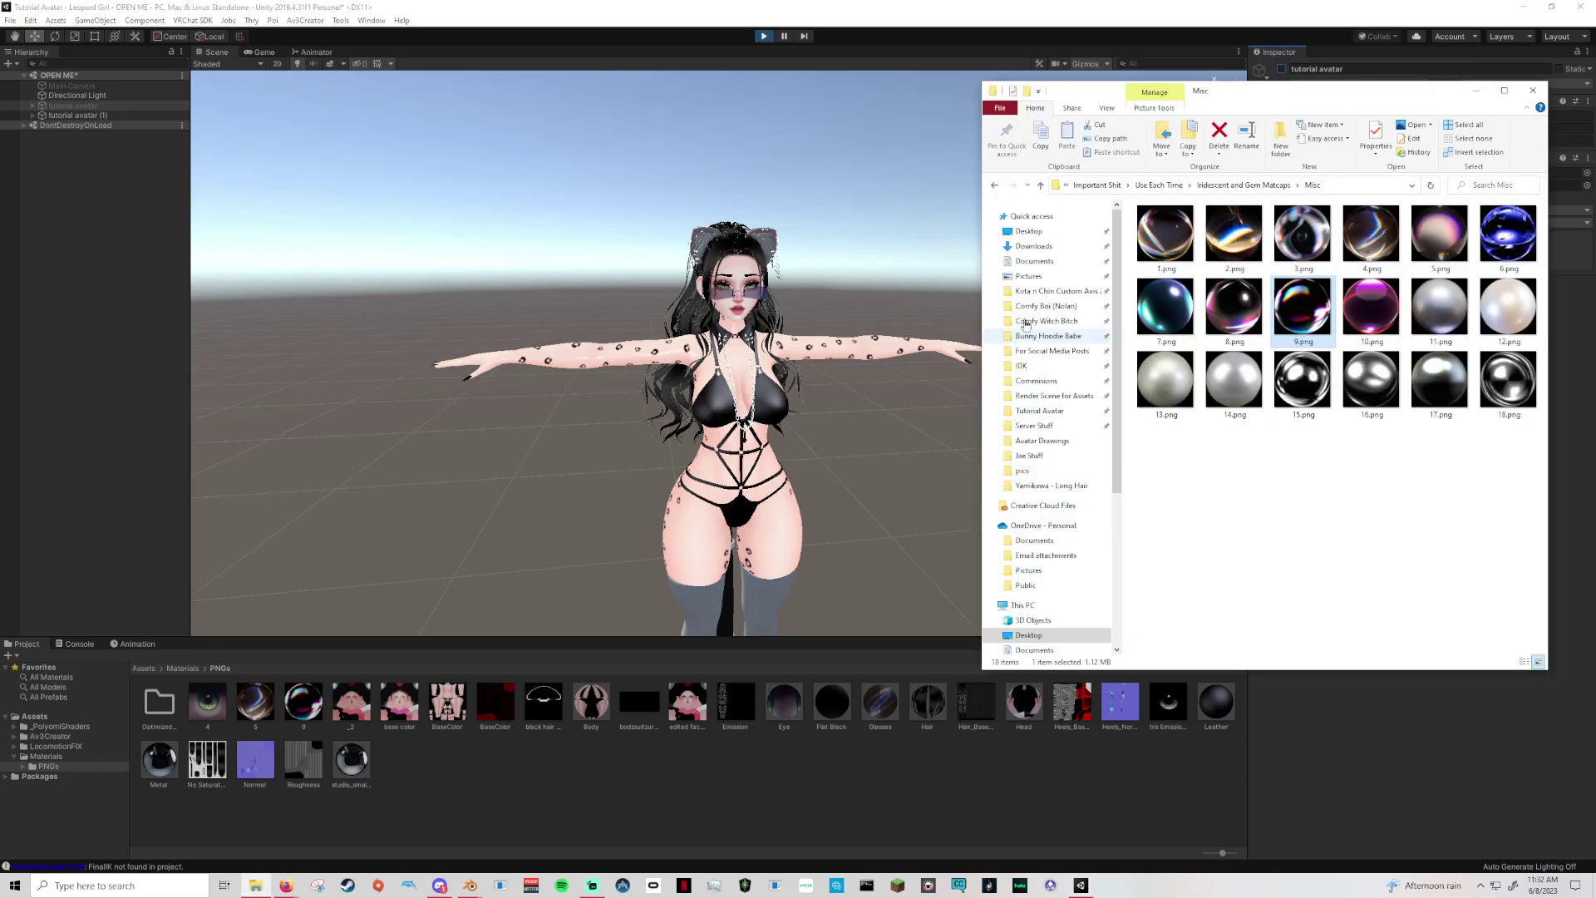
click(1069, 292)
double_click(1447, 231)
click(1178, 226)
double_click(1179, 226)
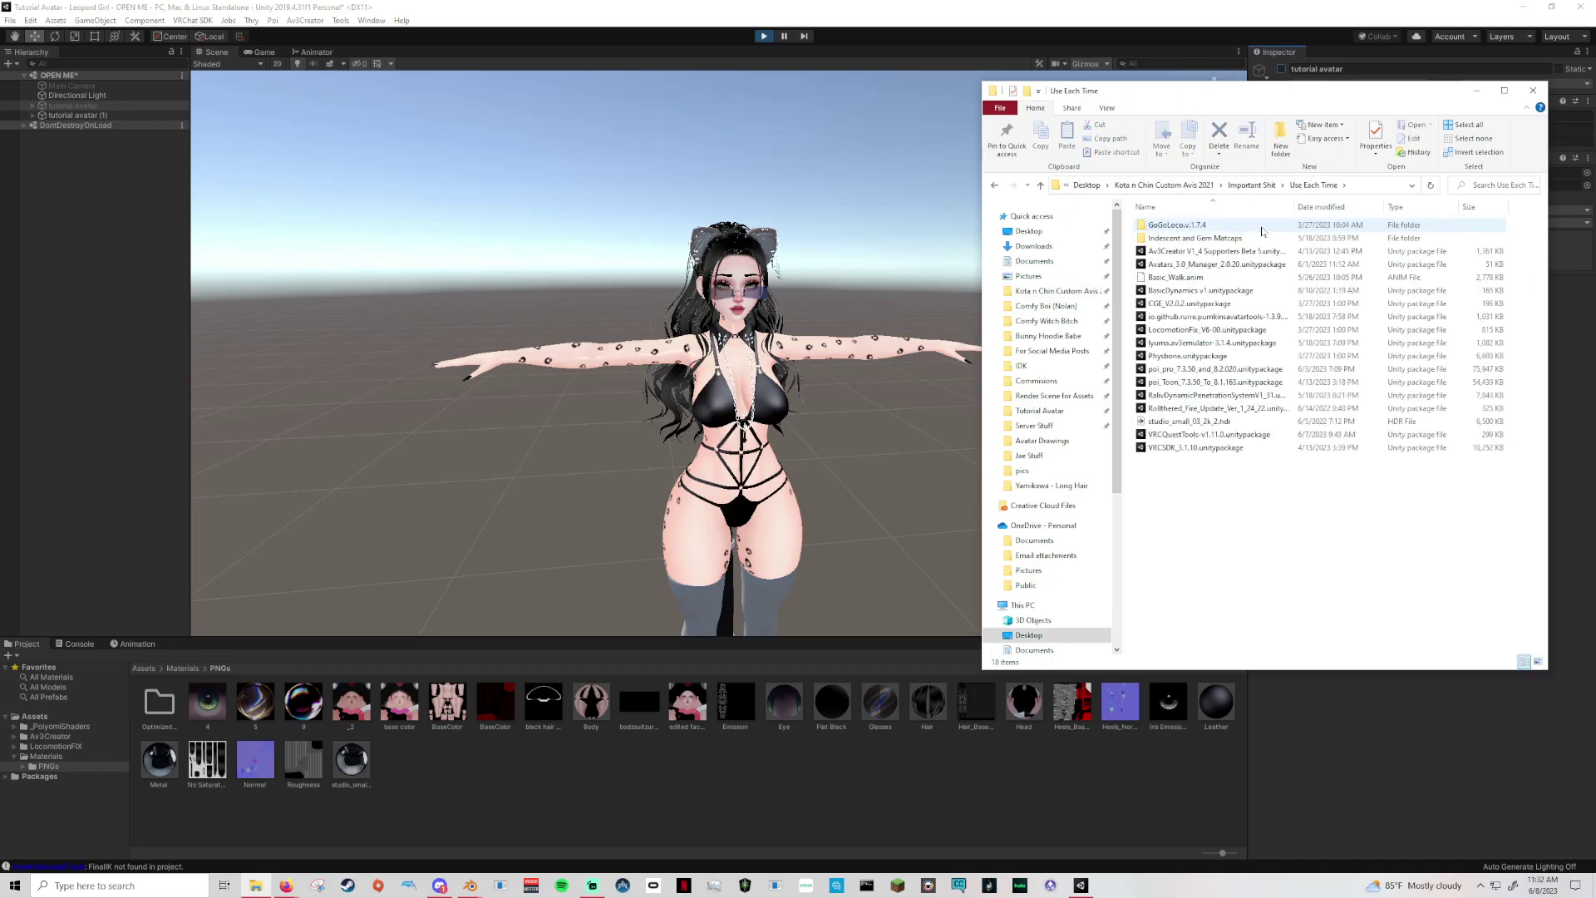
drag(1175, 276, 746, 790)
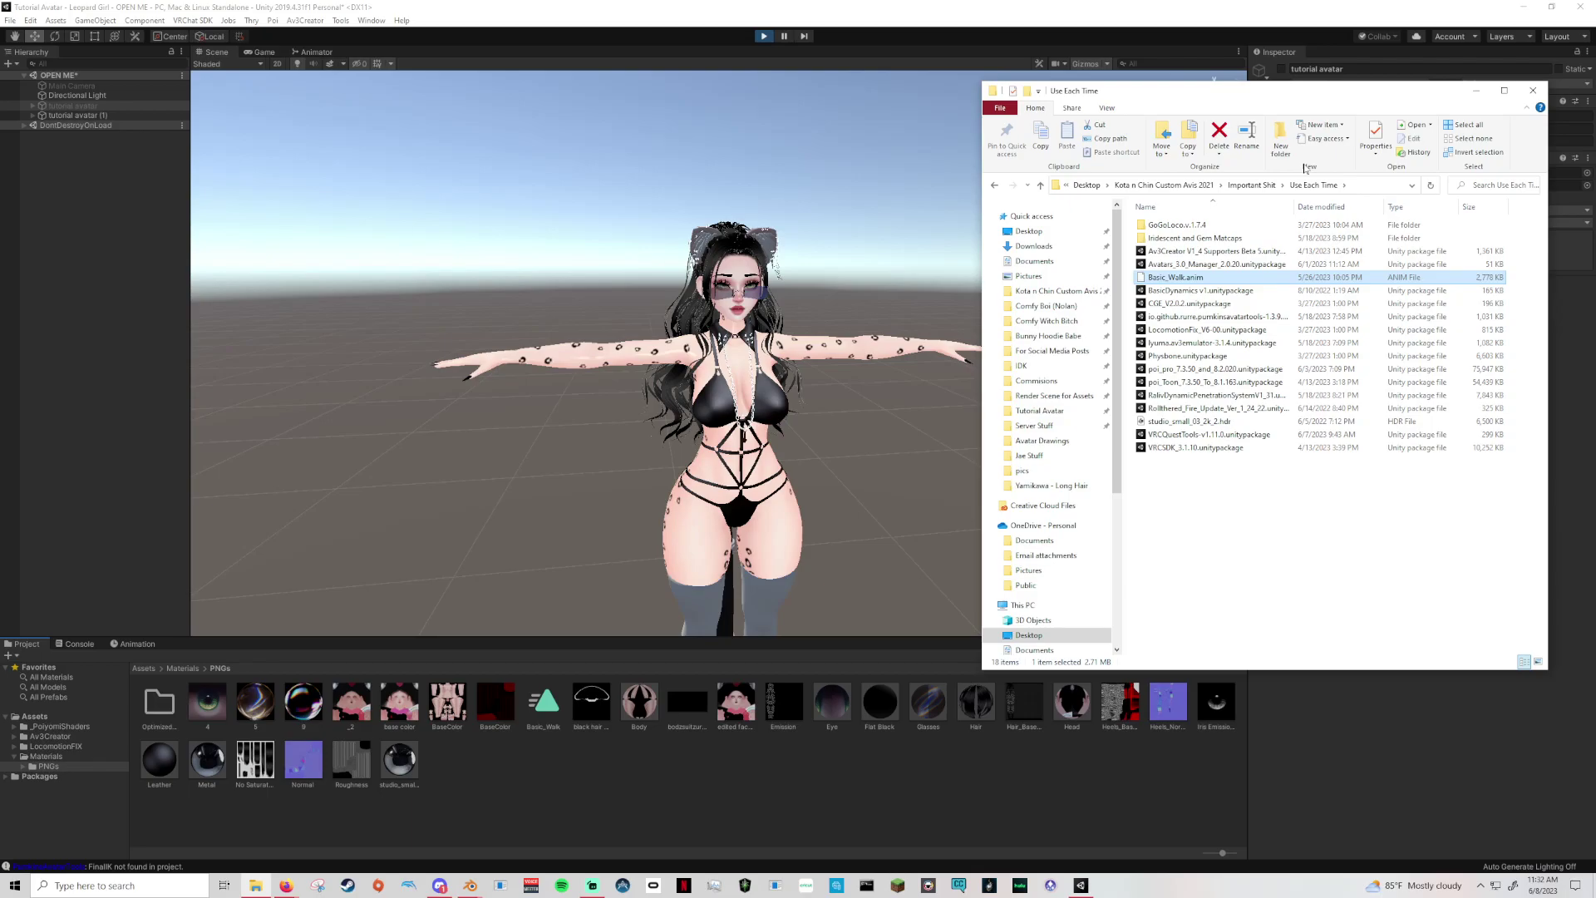
Apply the Basic_Walk animation to the duplicated avatar so it walks in play mode.
click(580, 754)
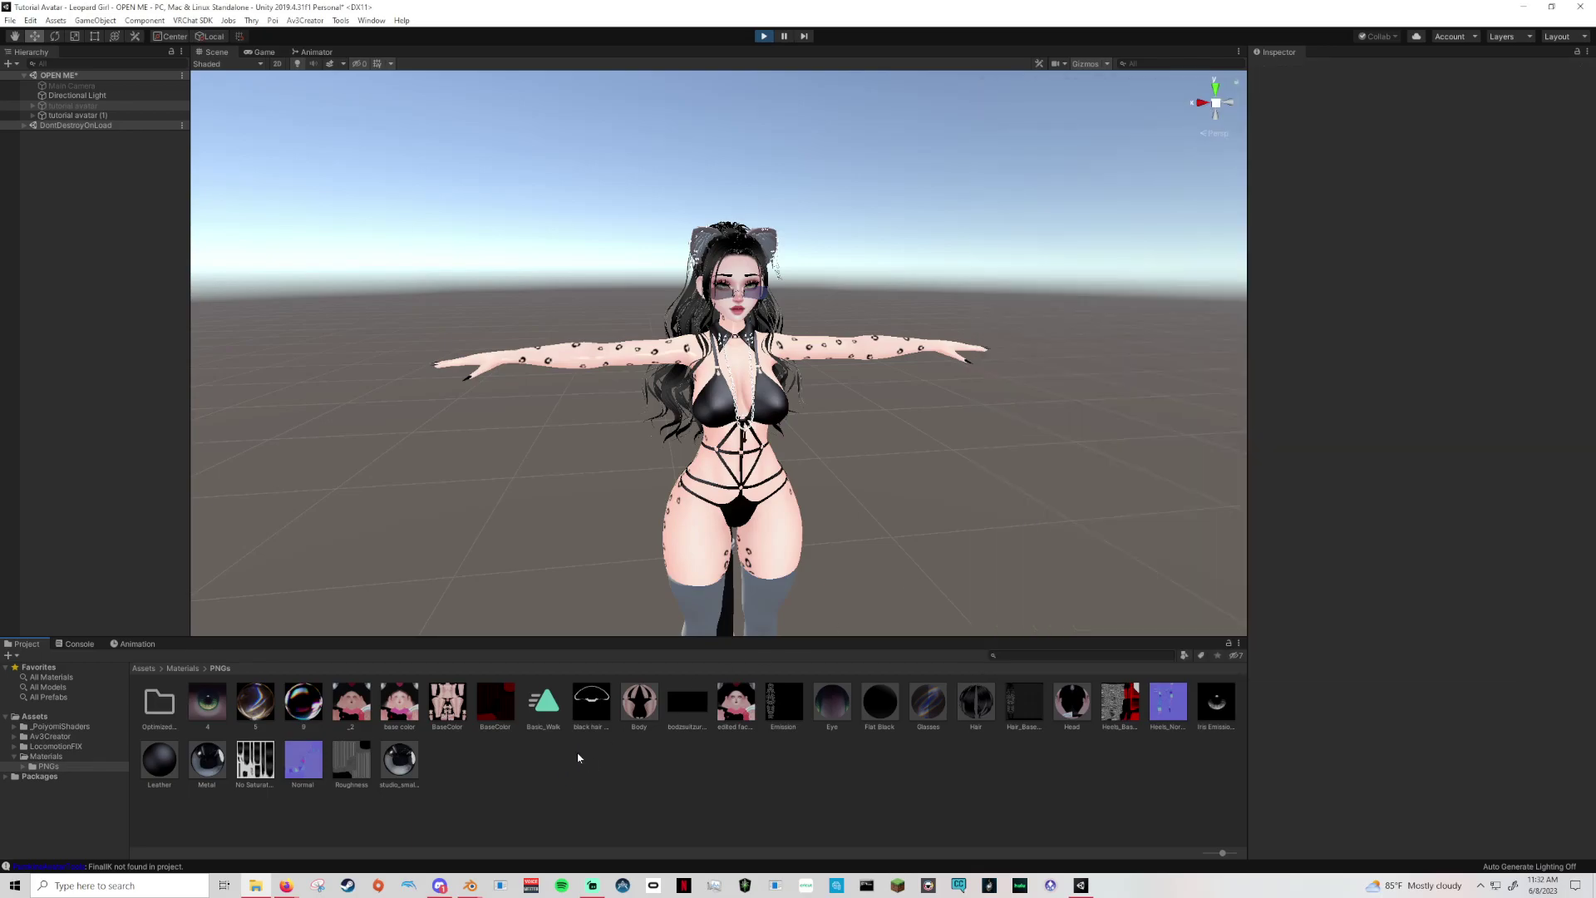
drag(552, 711, 469, 472)
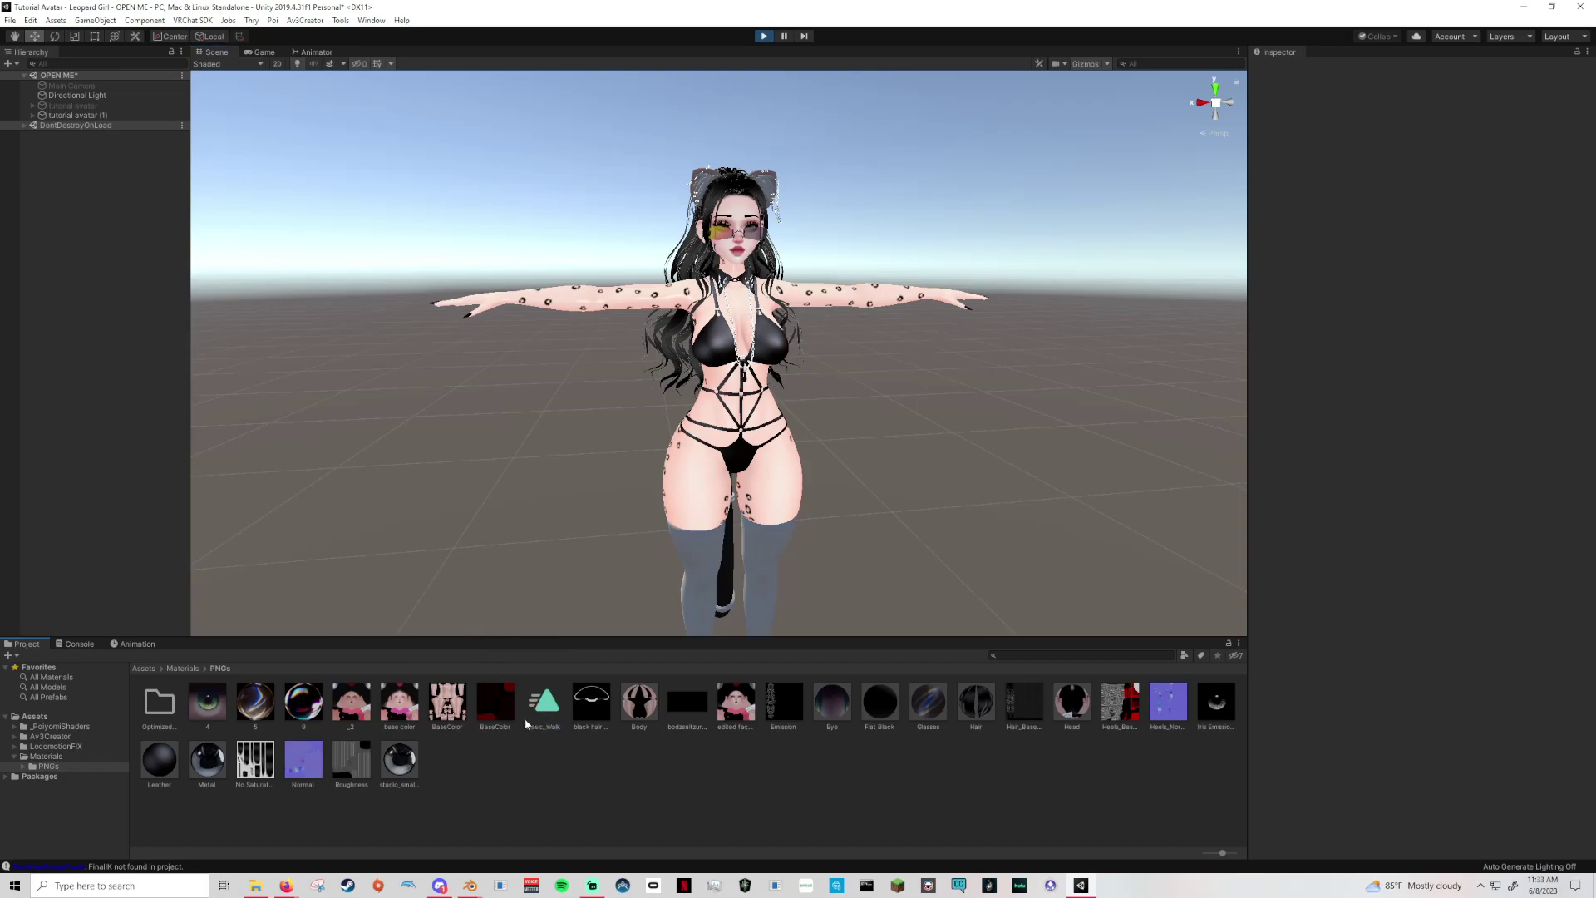
drag(545, 705, 81, 117)
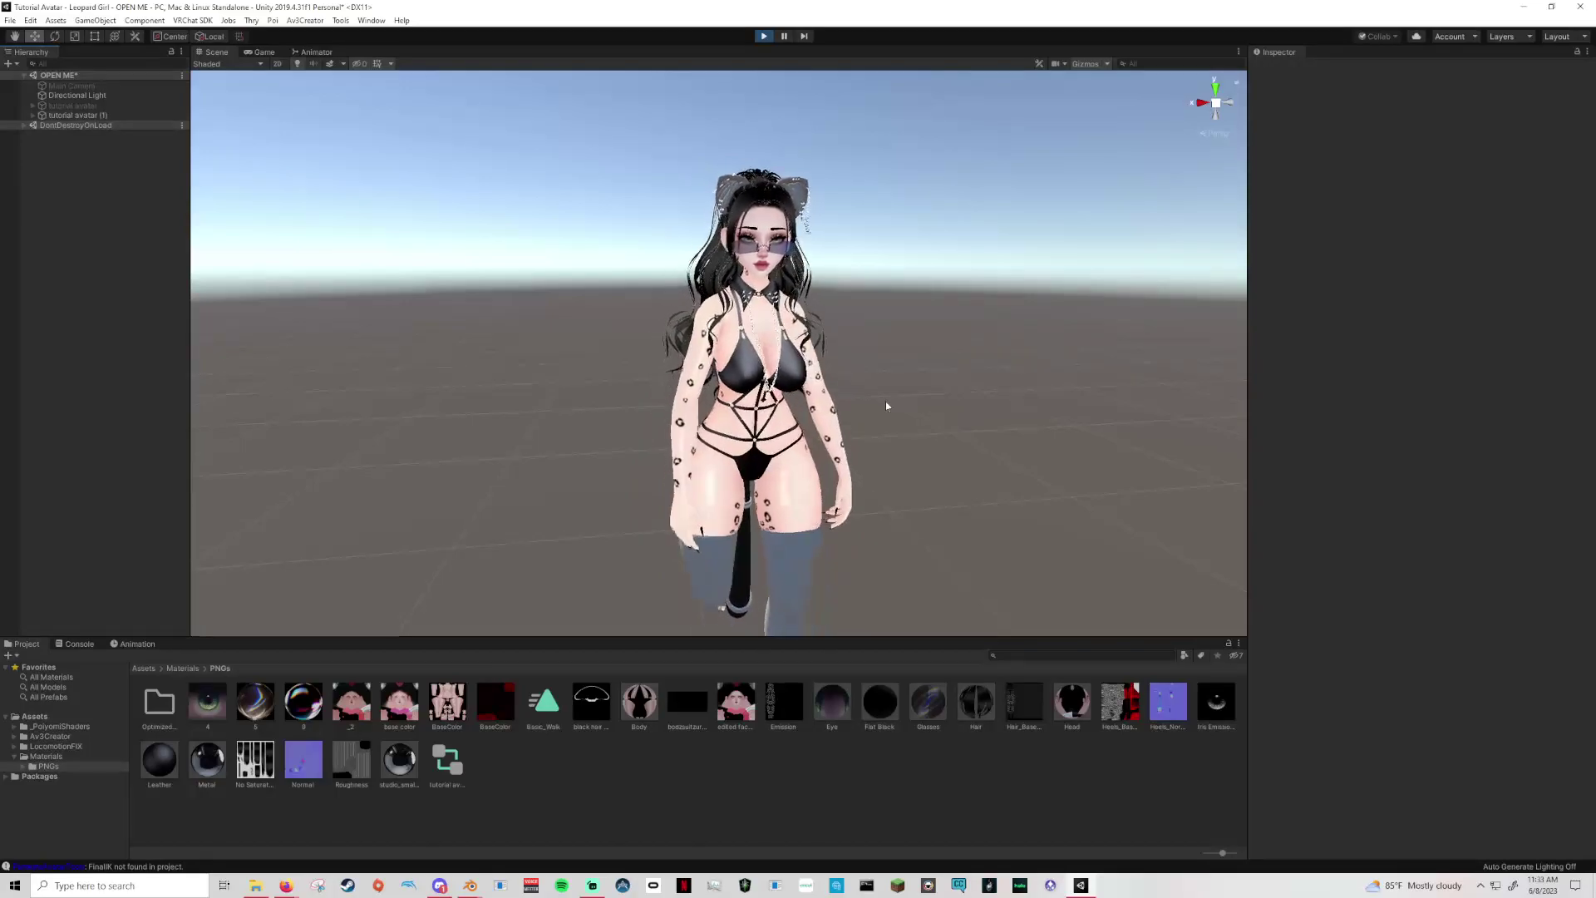
Import SexyWalk.anim from Local Disk (D:) into the PNGs folder and apply it to a fresh duplicate of the avatar.
click(256, 885)
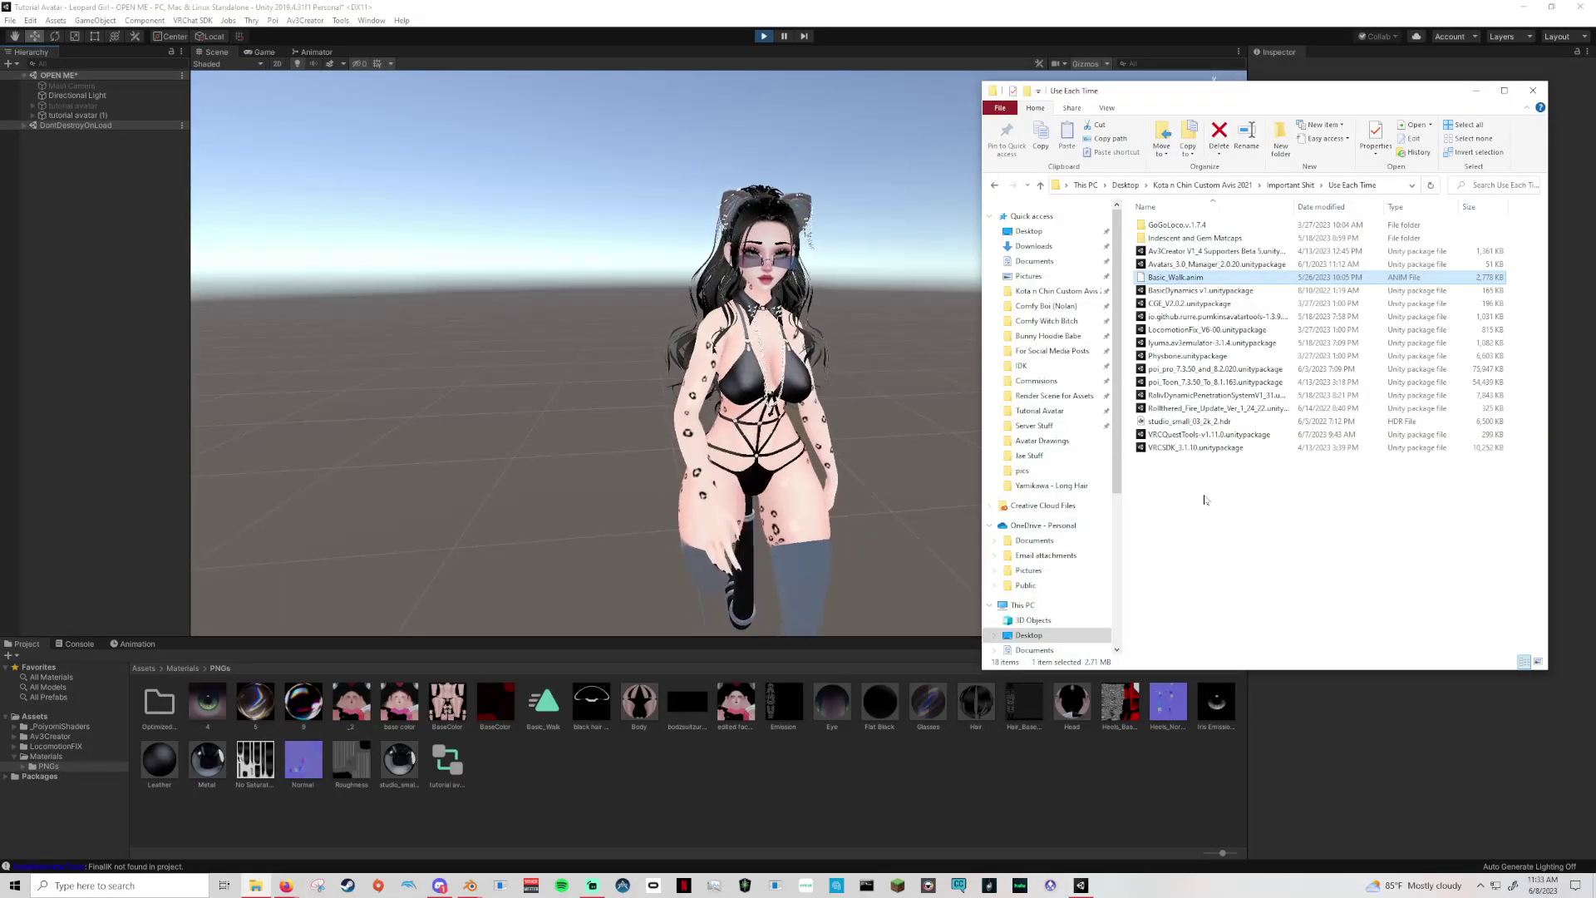
scroll(1033, 604, down, 4)
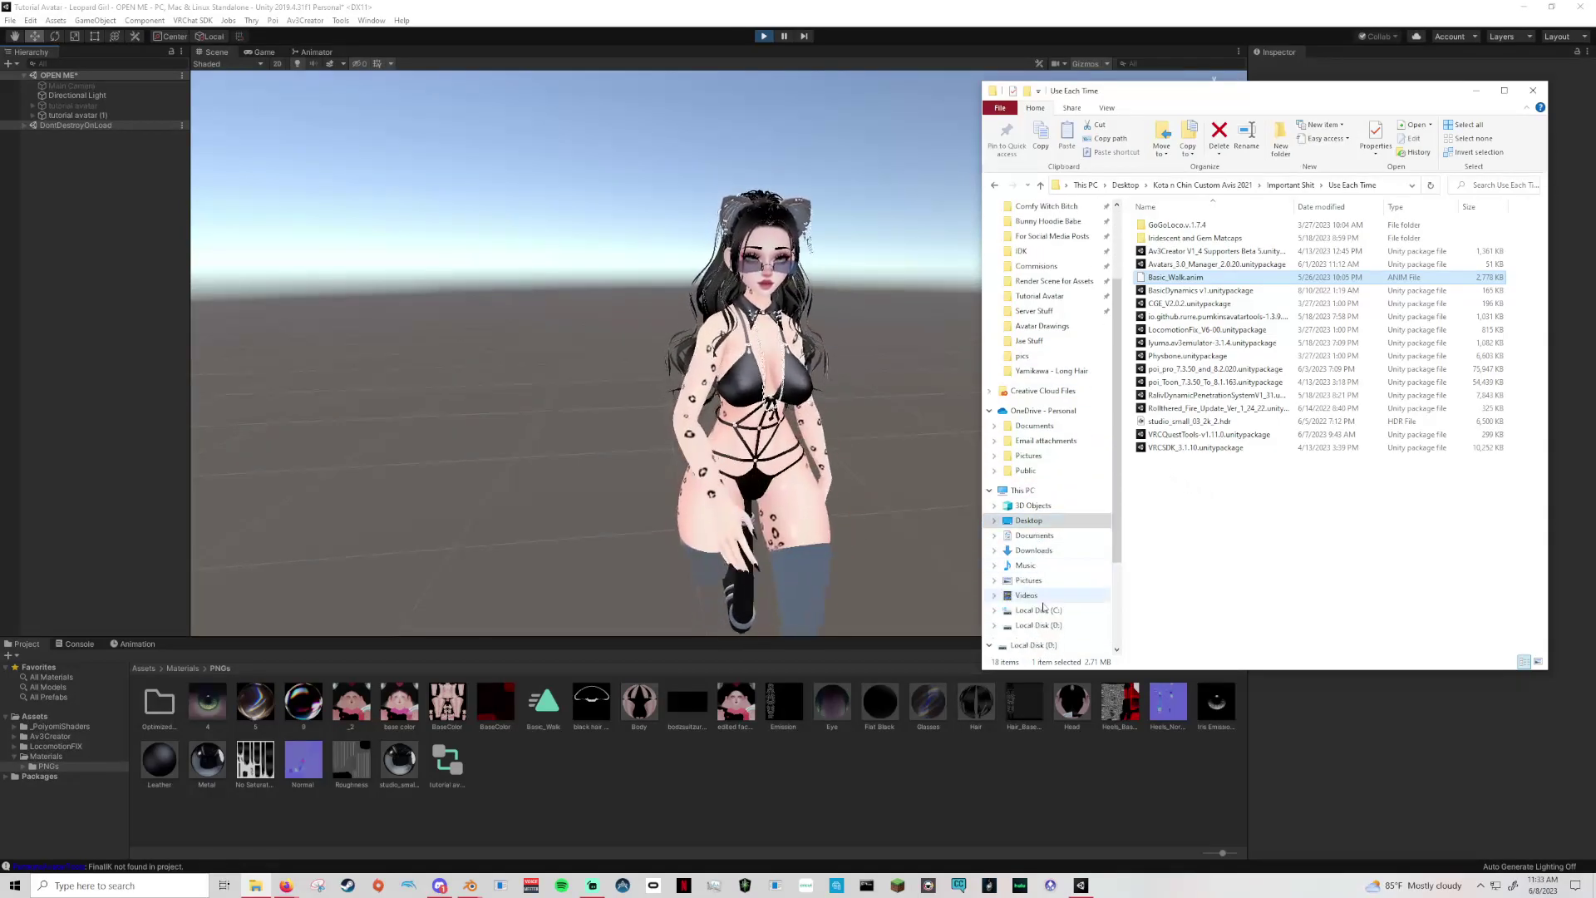
click(1037, 580)
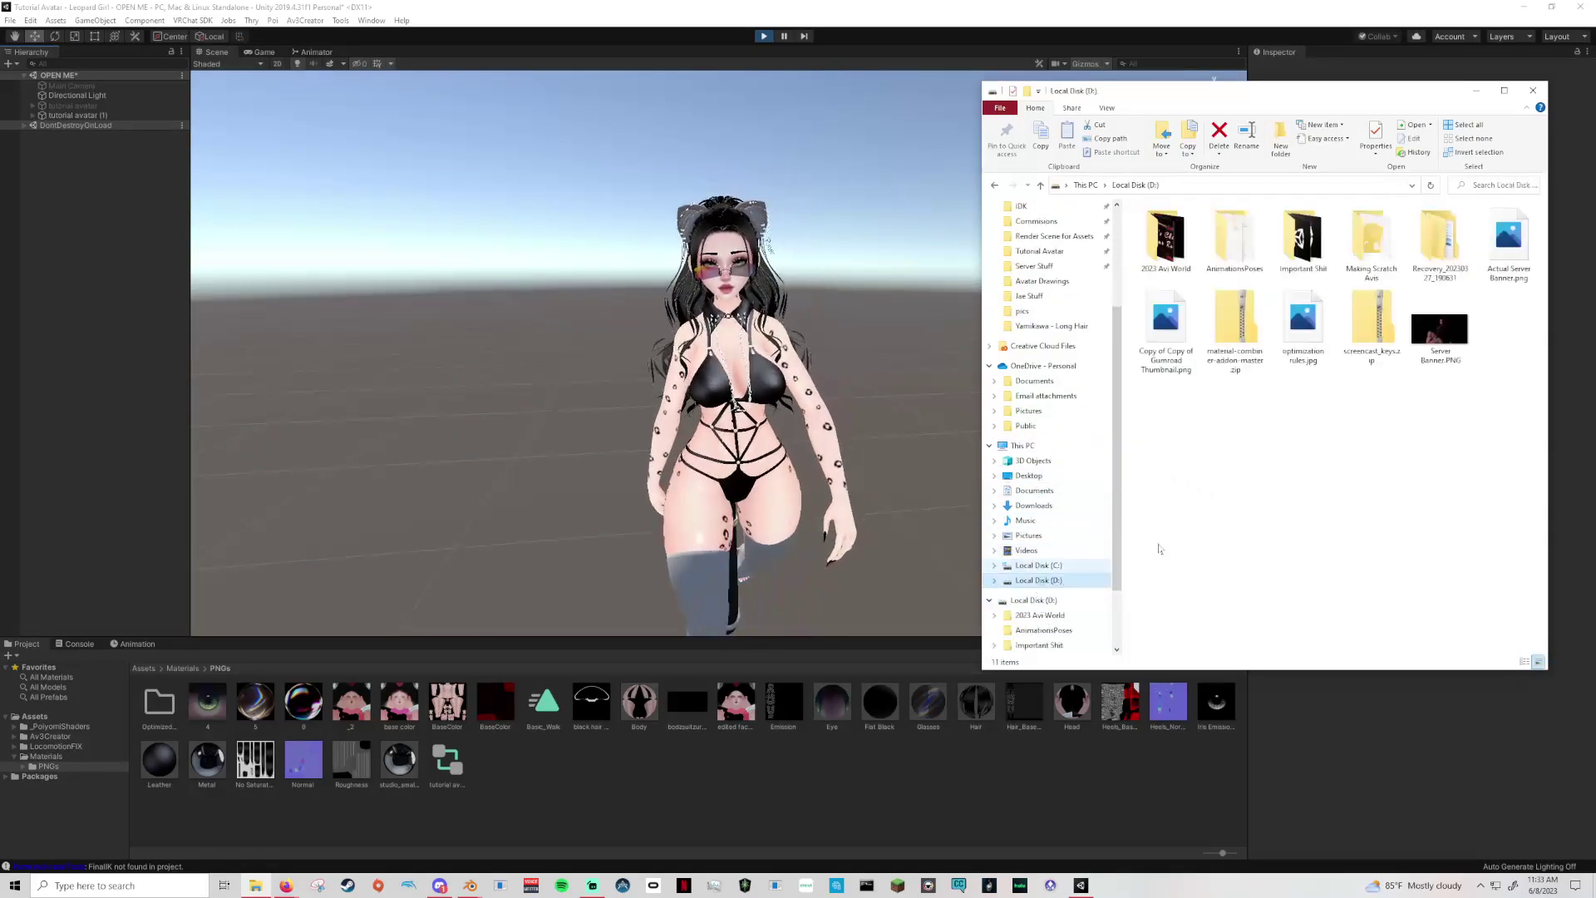
double_click(1303, 239)
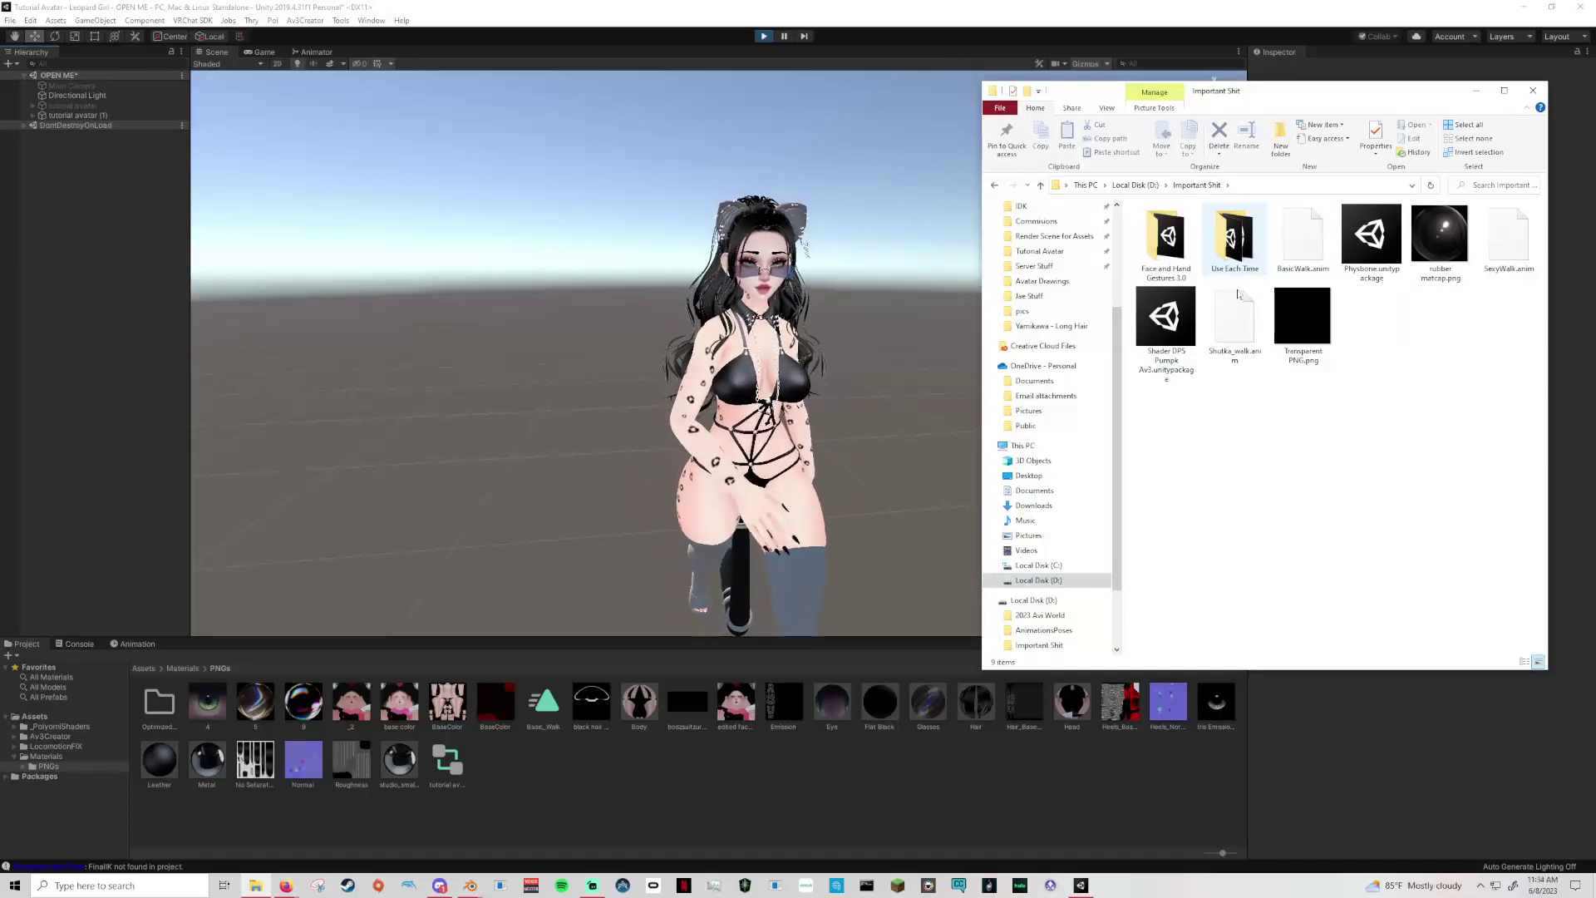
click(1235, 320)
drag(1506, 241, 545, 773)
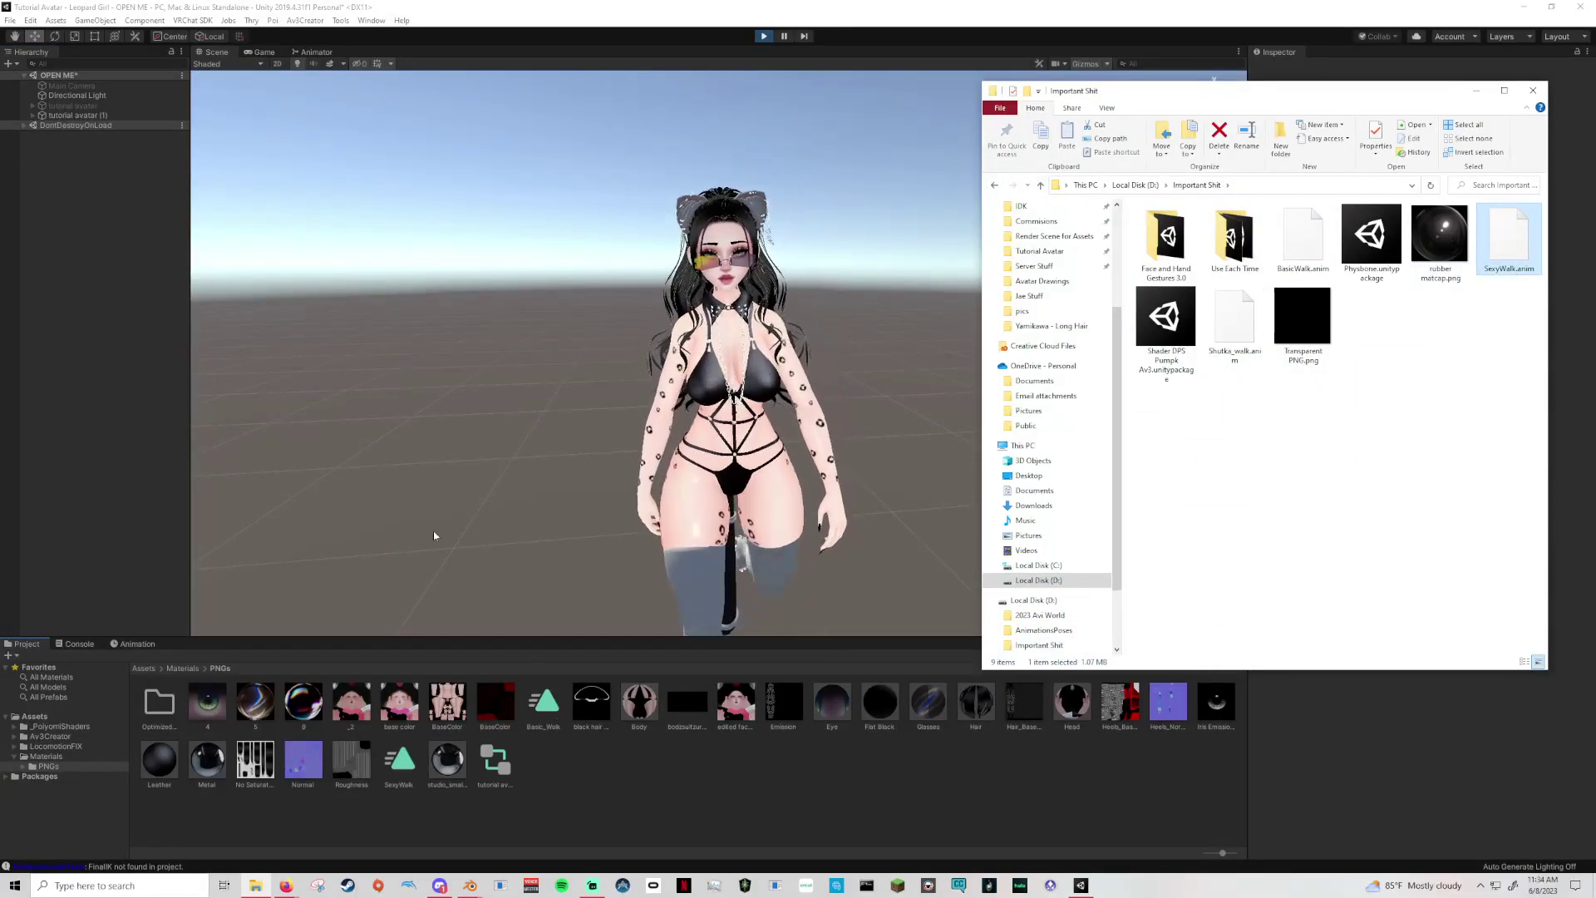
click(103, 114)
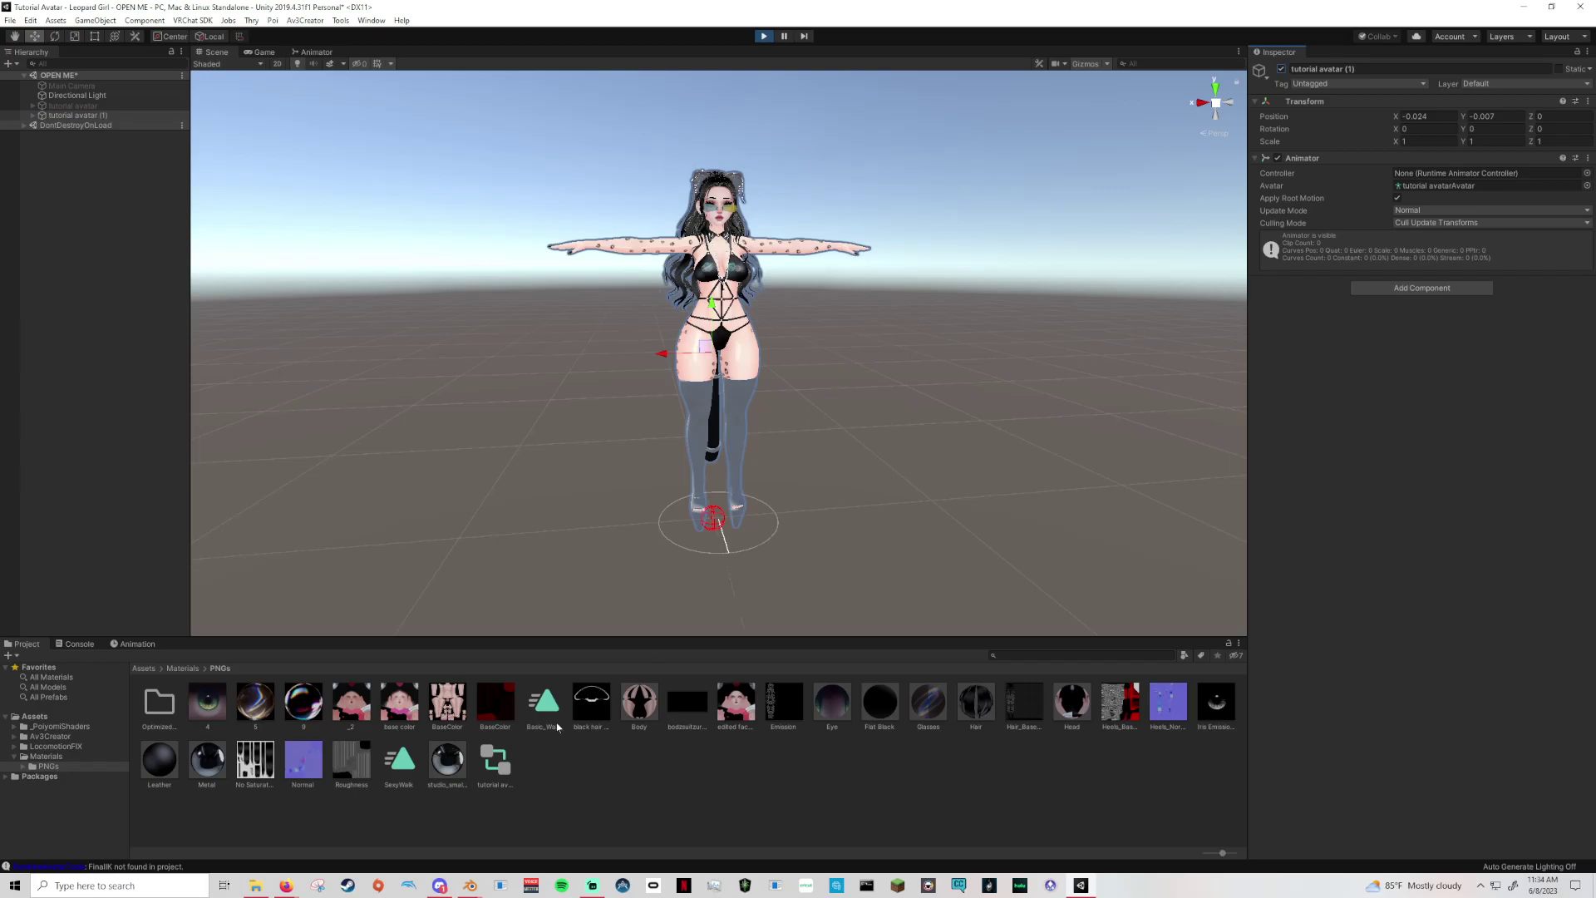
click(541, 791)
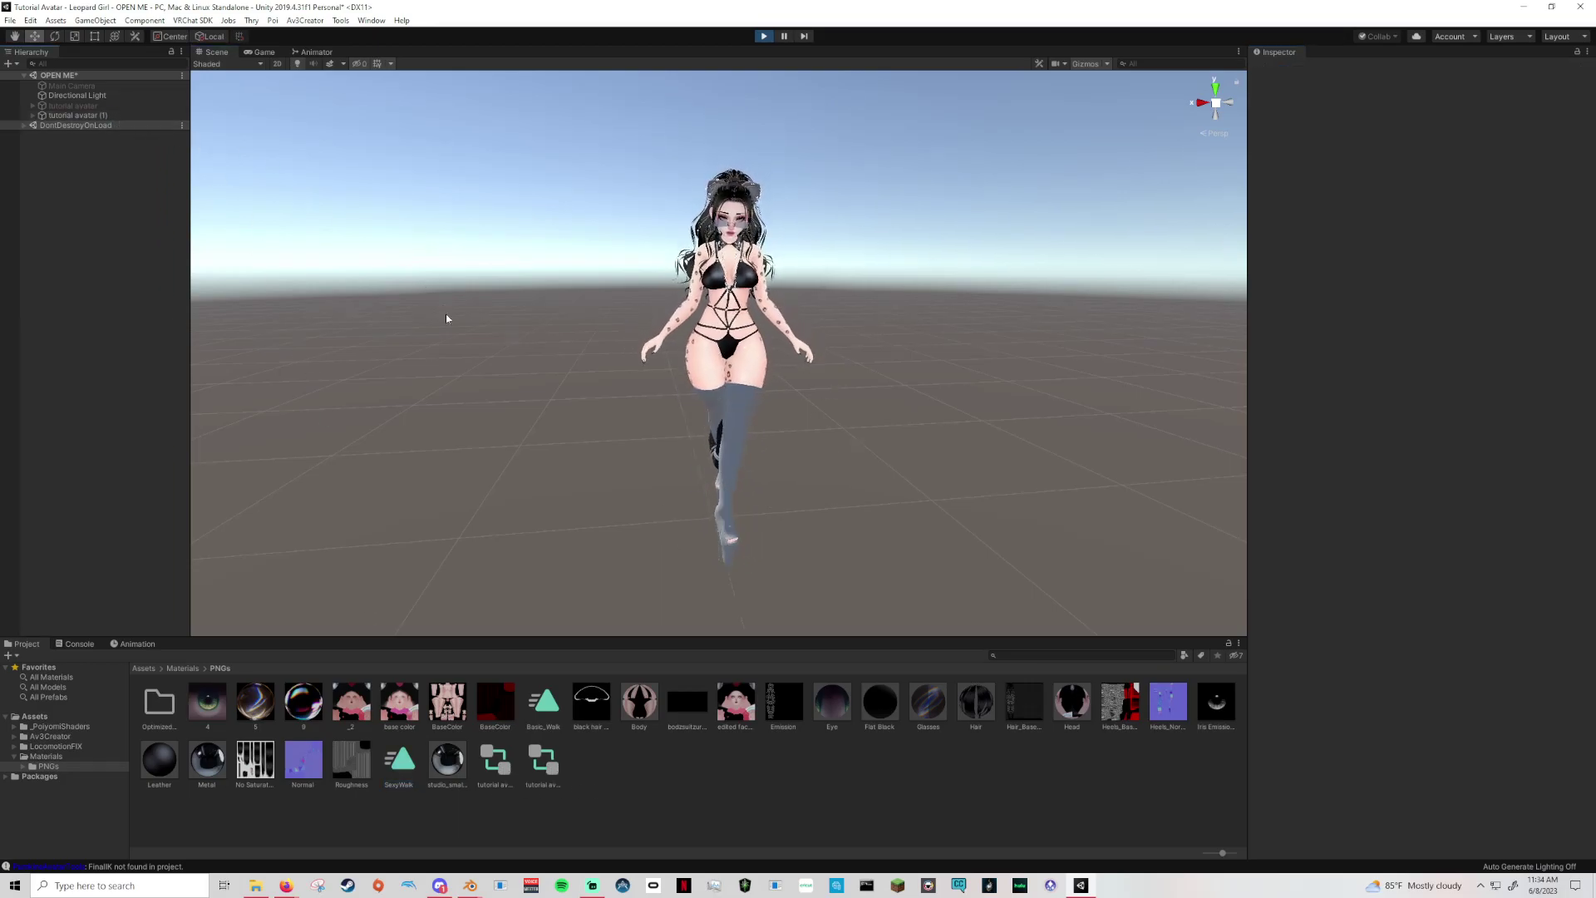
Import Shutka_walk.anim into the PNGs folder and replace the animated duplicate with a fresh, enabled copy of the avatar.
click(255, 885)
drag(1234, 324, 703, 778)
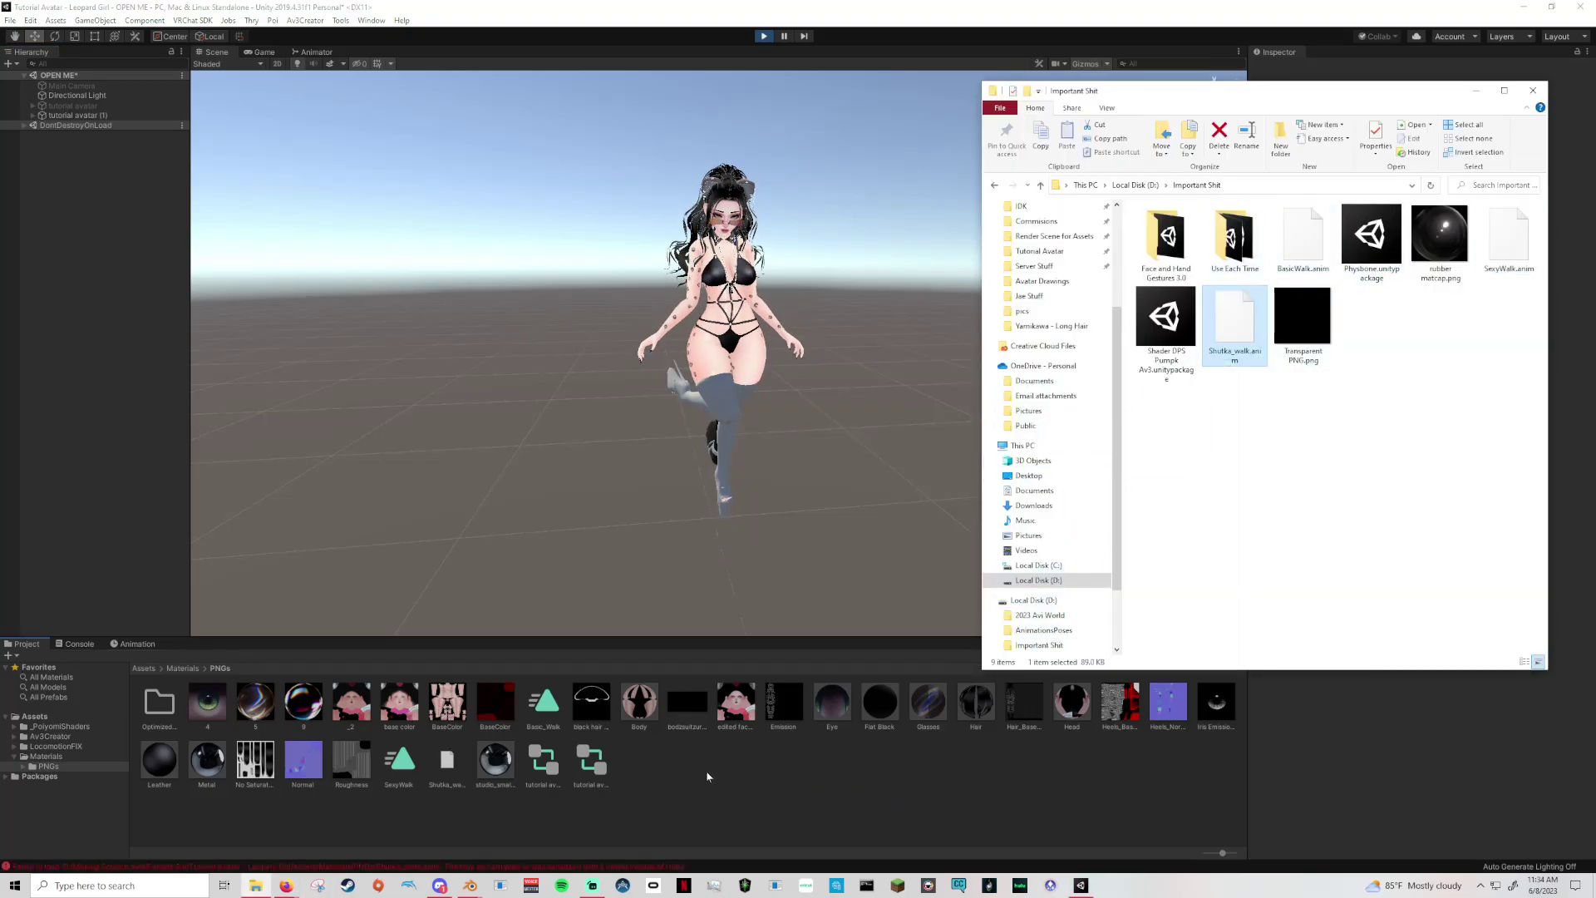
click(100, 217)
click(84, 115)
key(Delete)
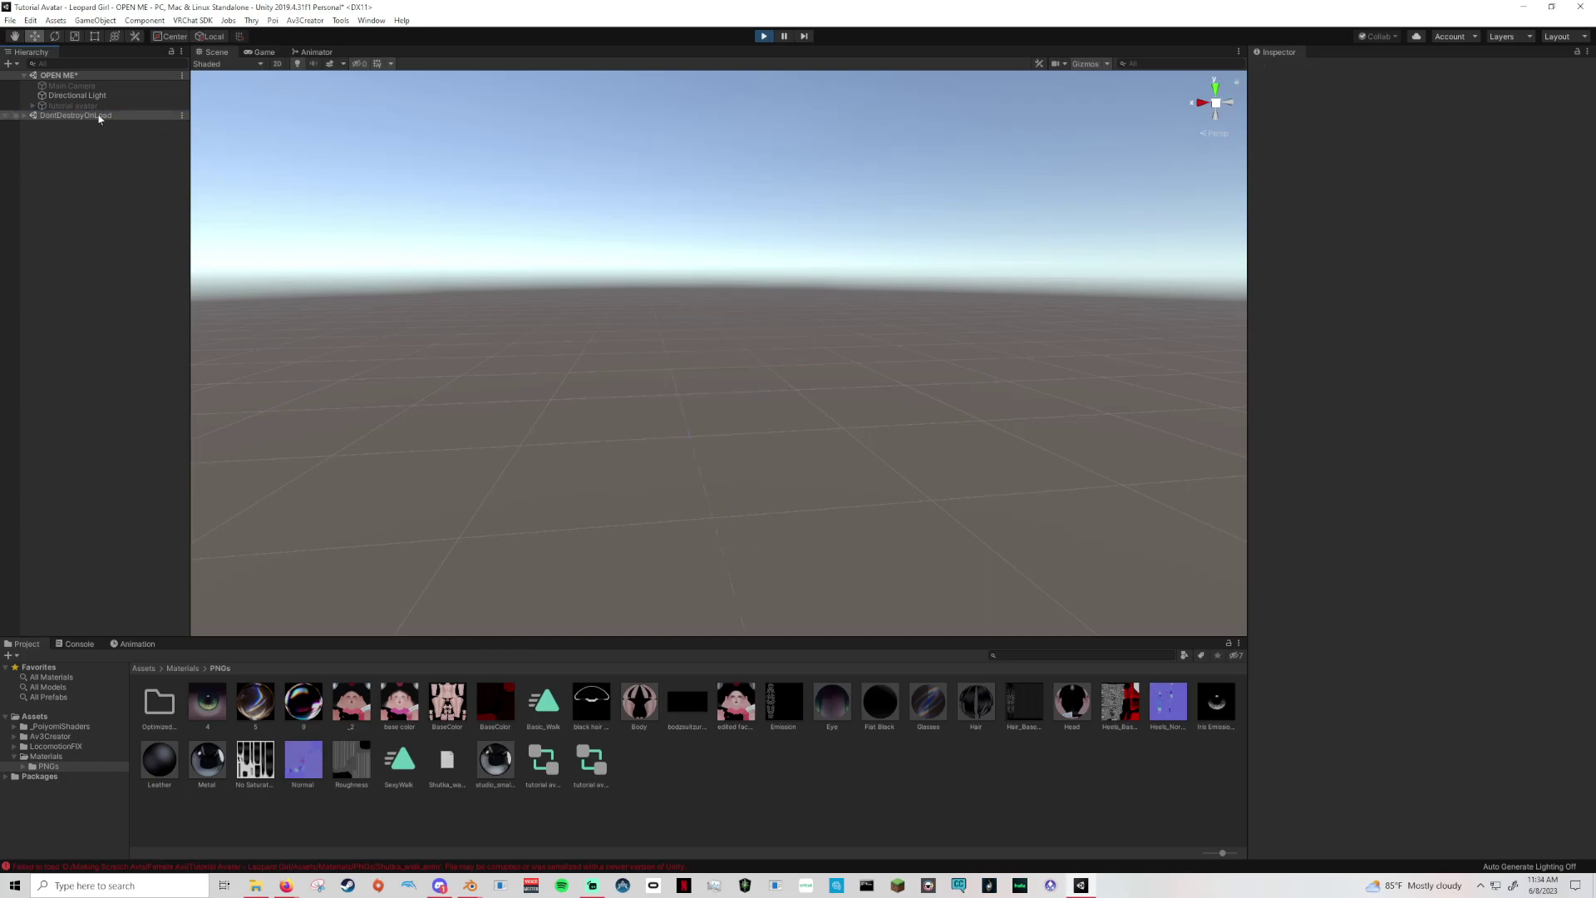
key(ctrl+z)
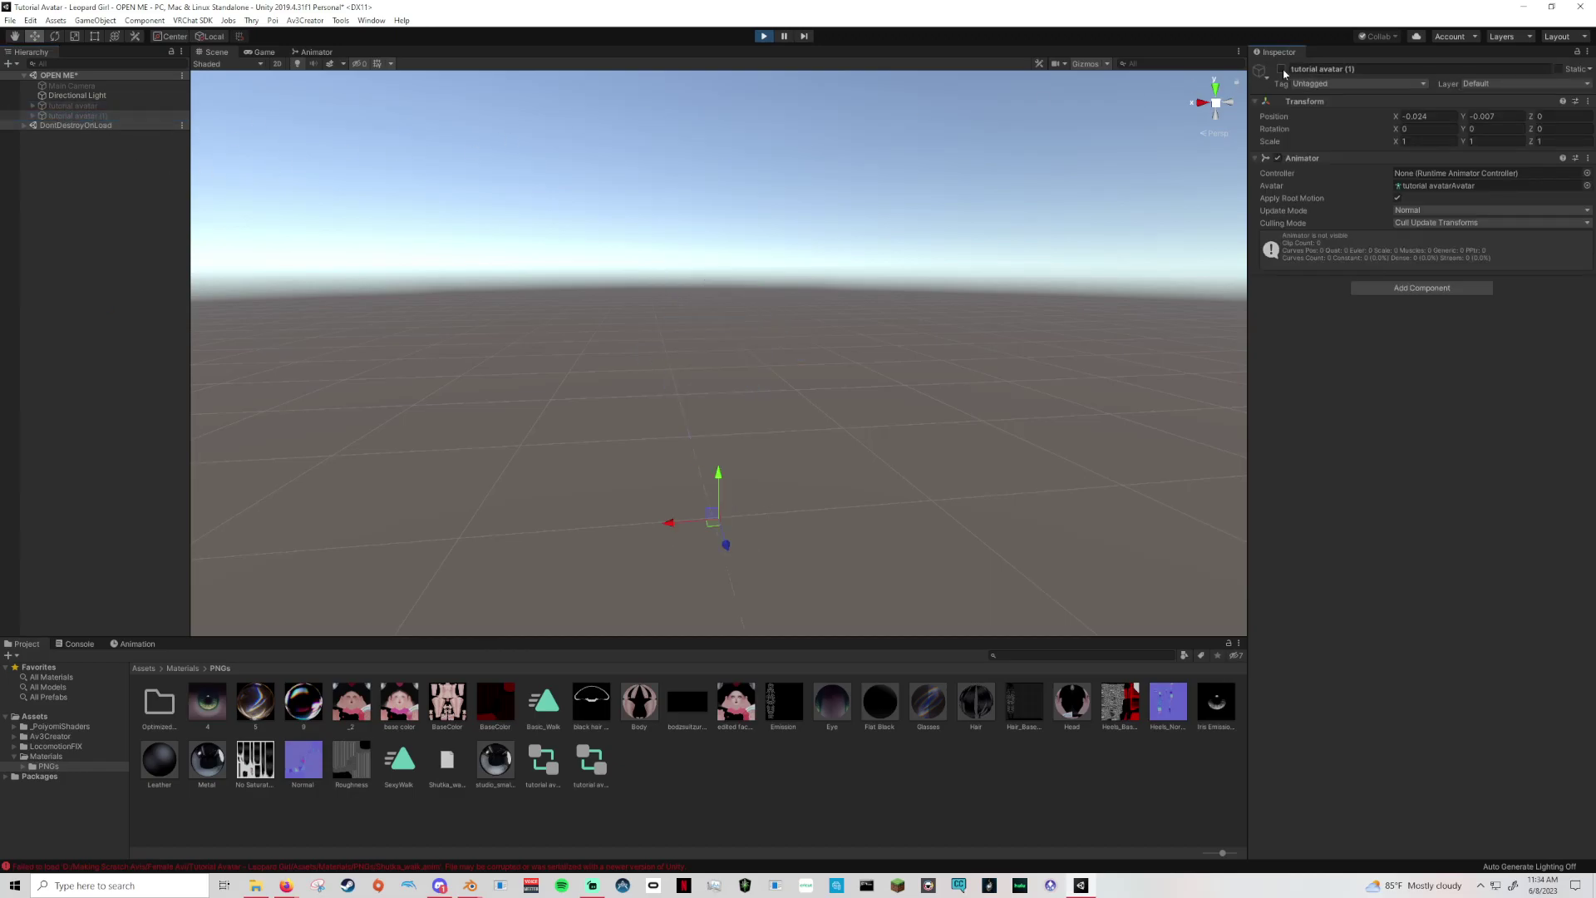
click(1281, 69)
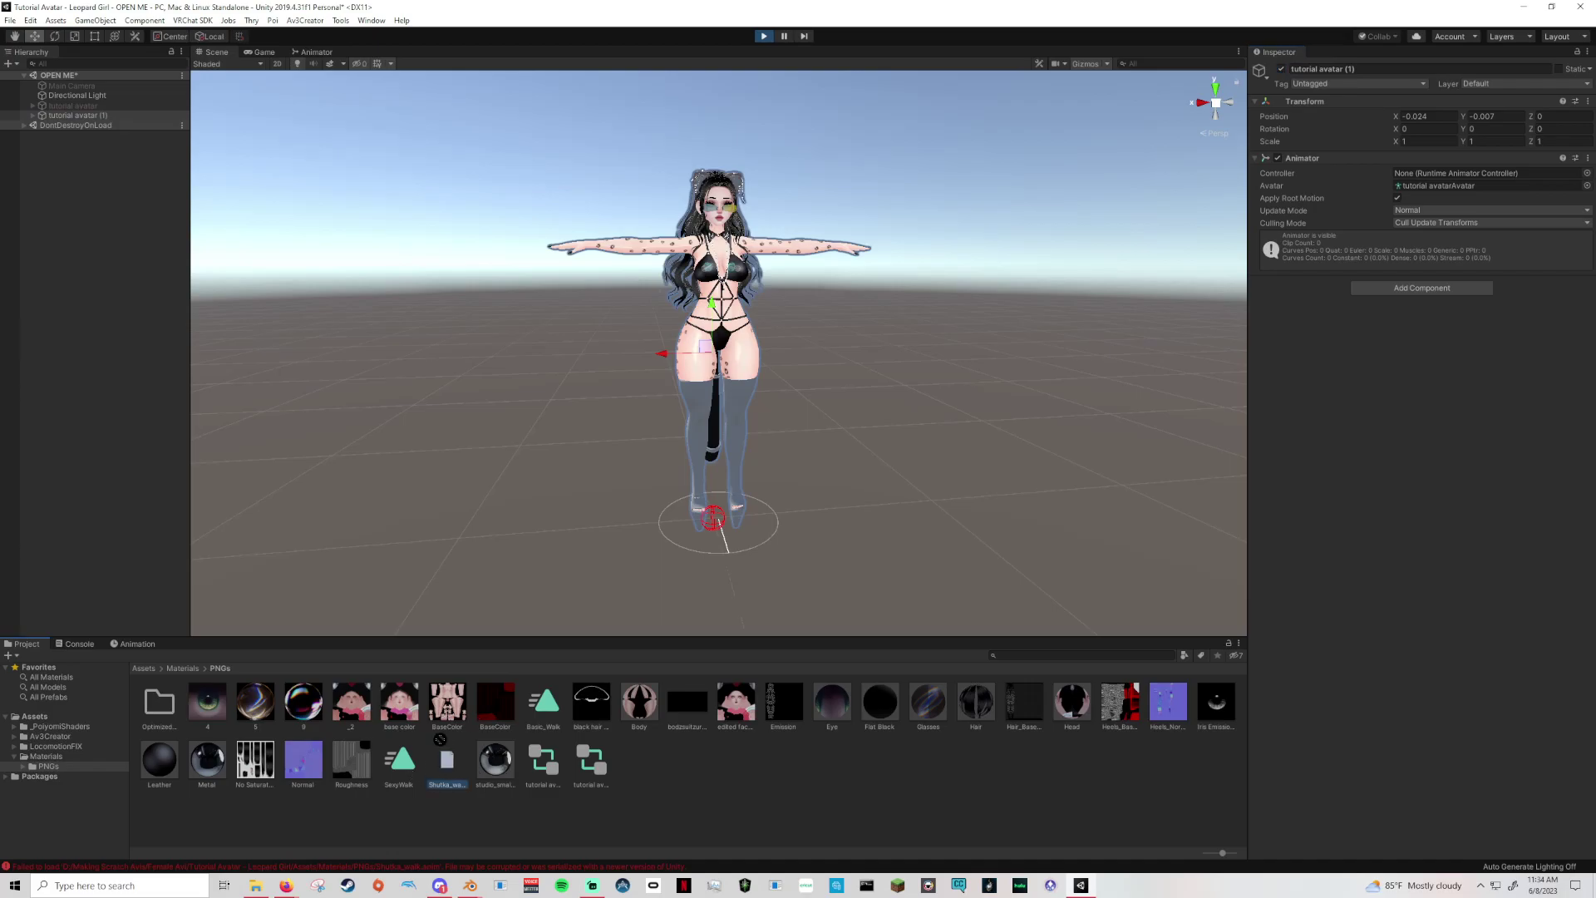
Apply the SexyWalk animation to the fresh avatar duplicate to test the physics while it walks.
click(256, 885)
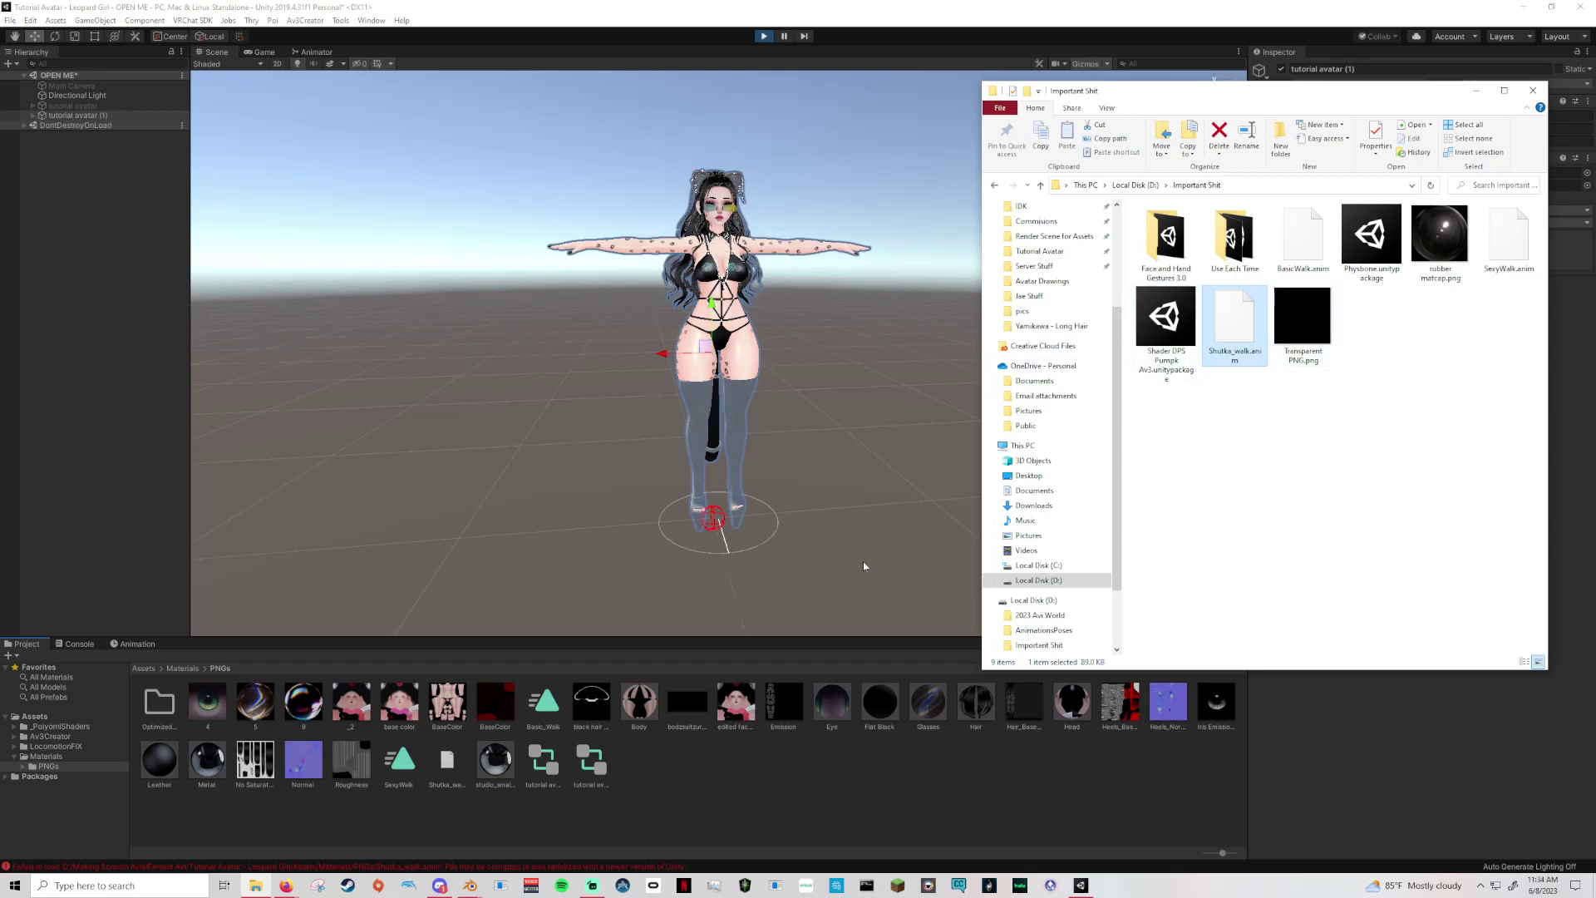
click(503, 840)
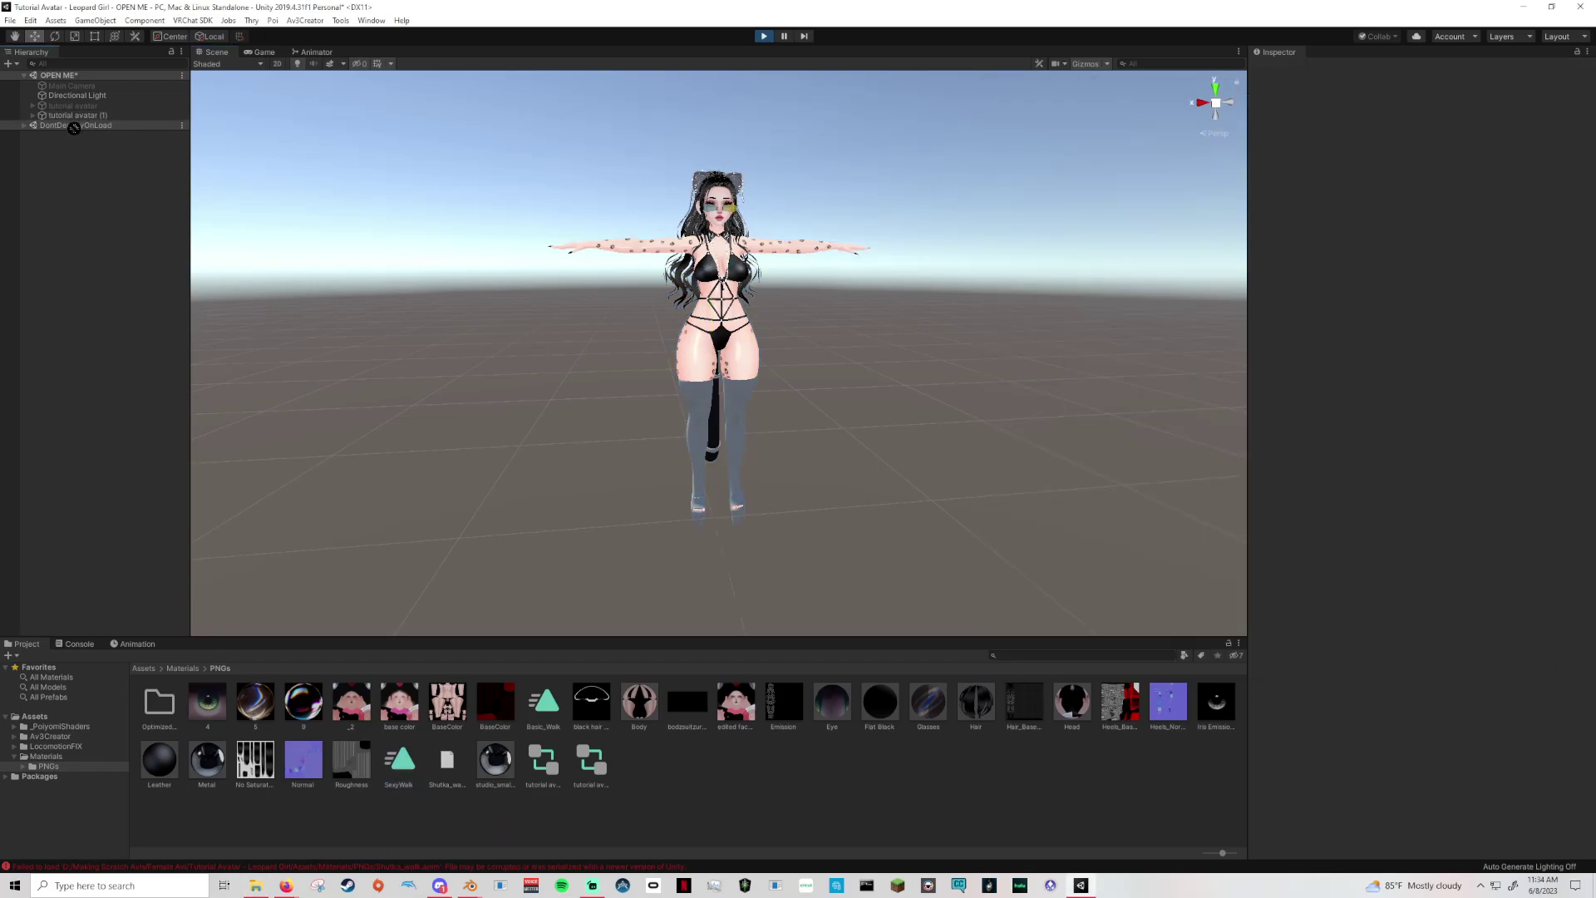
drag(69, 110, 73, 115)
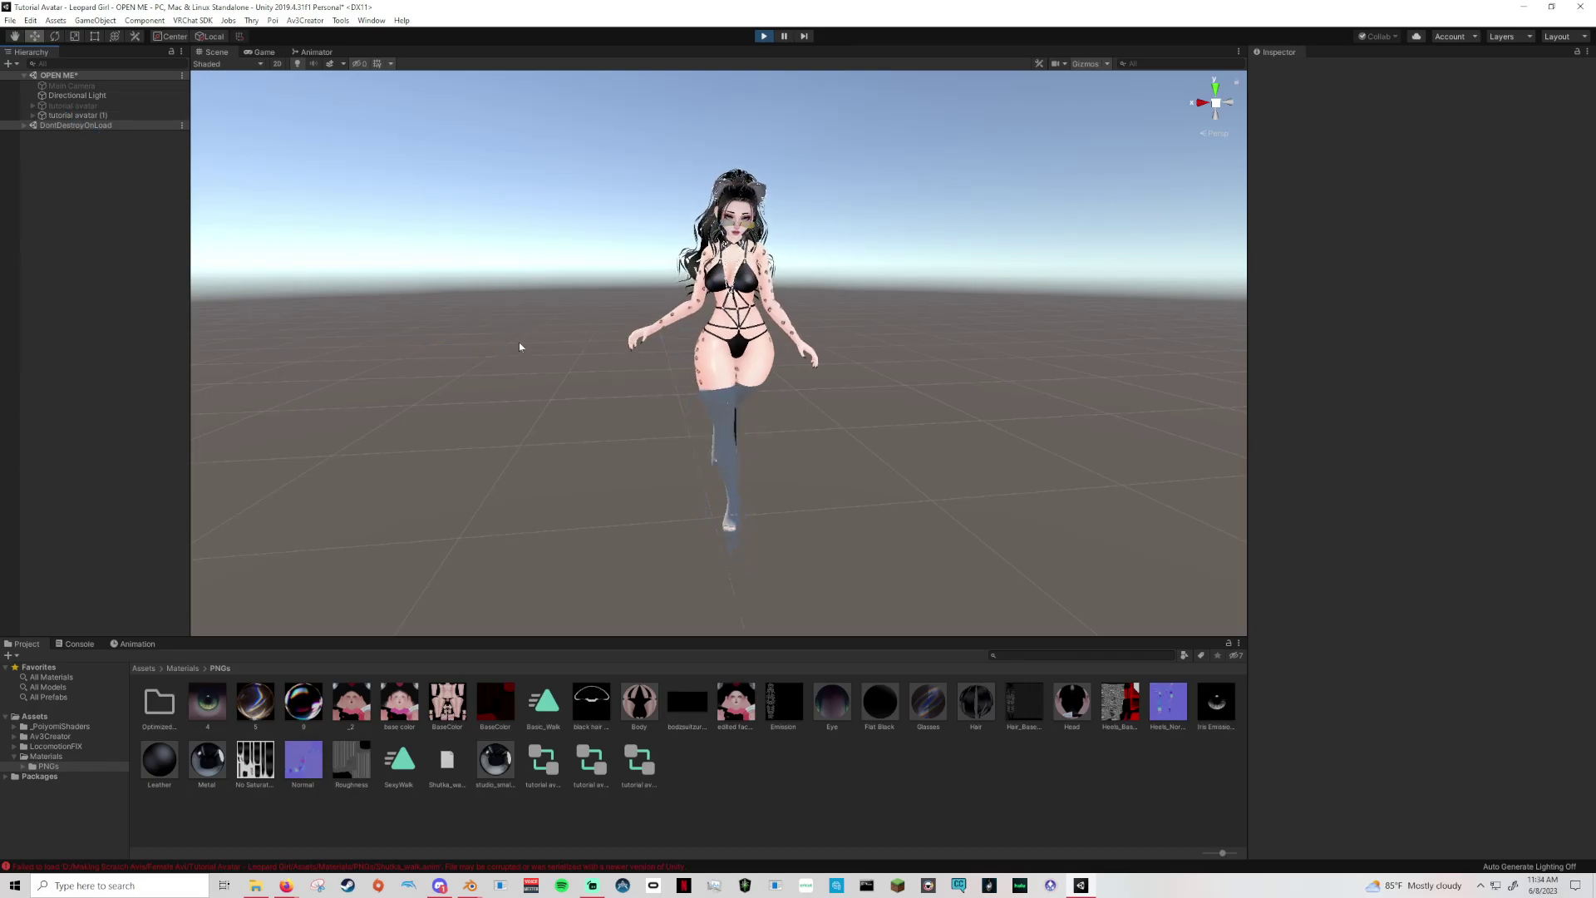
Inspect the walking avatar duplicate's physics up close from an angle and stop play mode.
right_drag(818, 405, 585, 422)
middle_drag(798, 410, 548, 406)
right_drag(955, 388, 837, 338)
middle_drag(837, 338, 931, 395)
click(73, 114)
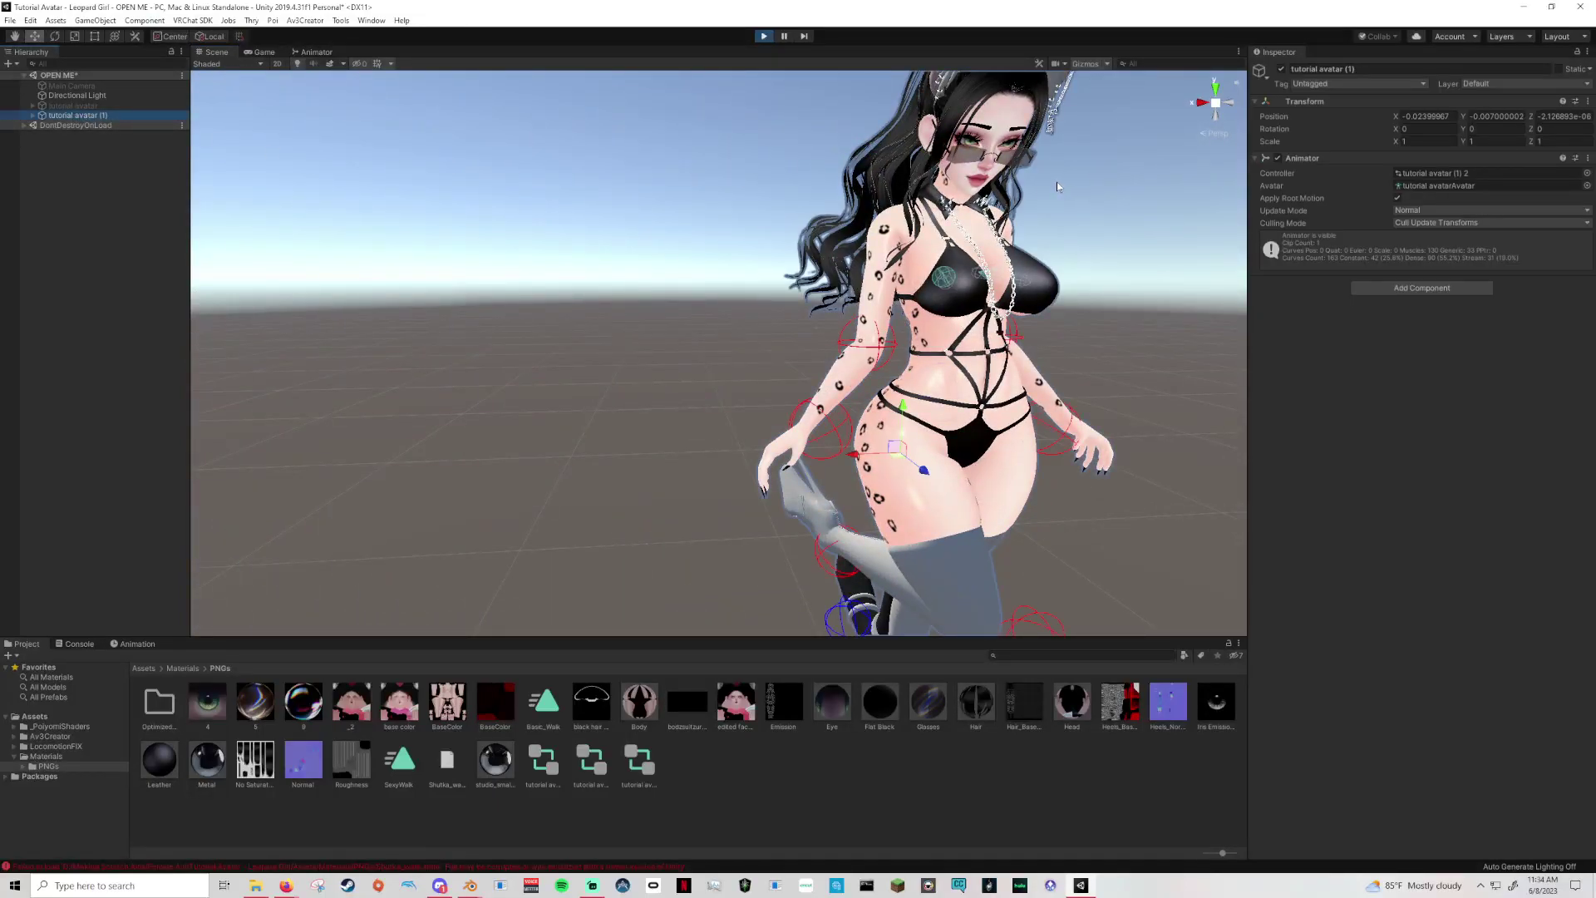
click(763, 36)
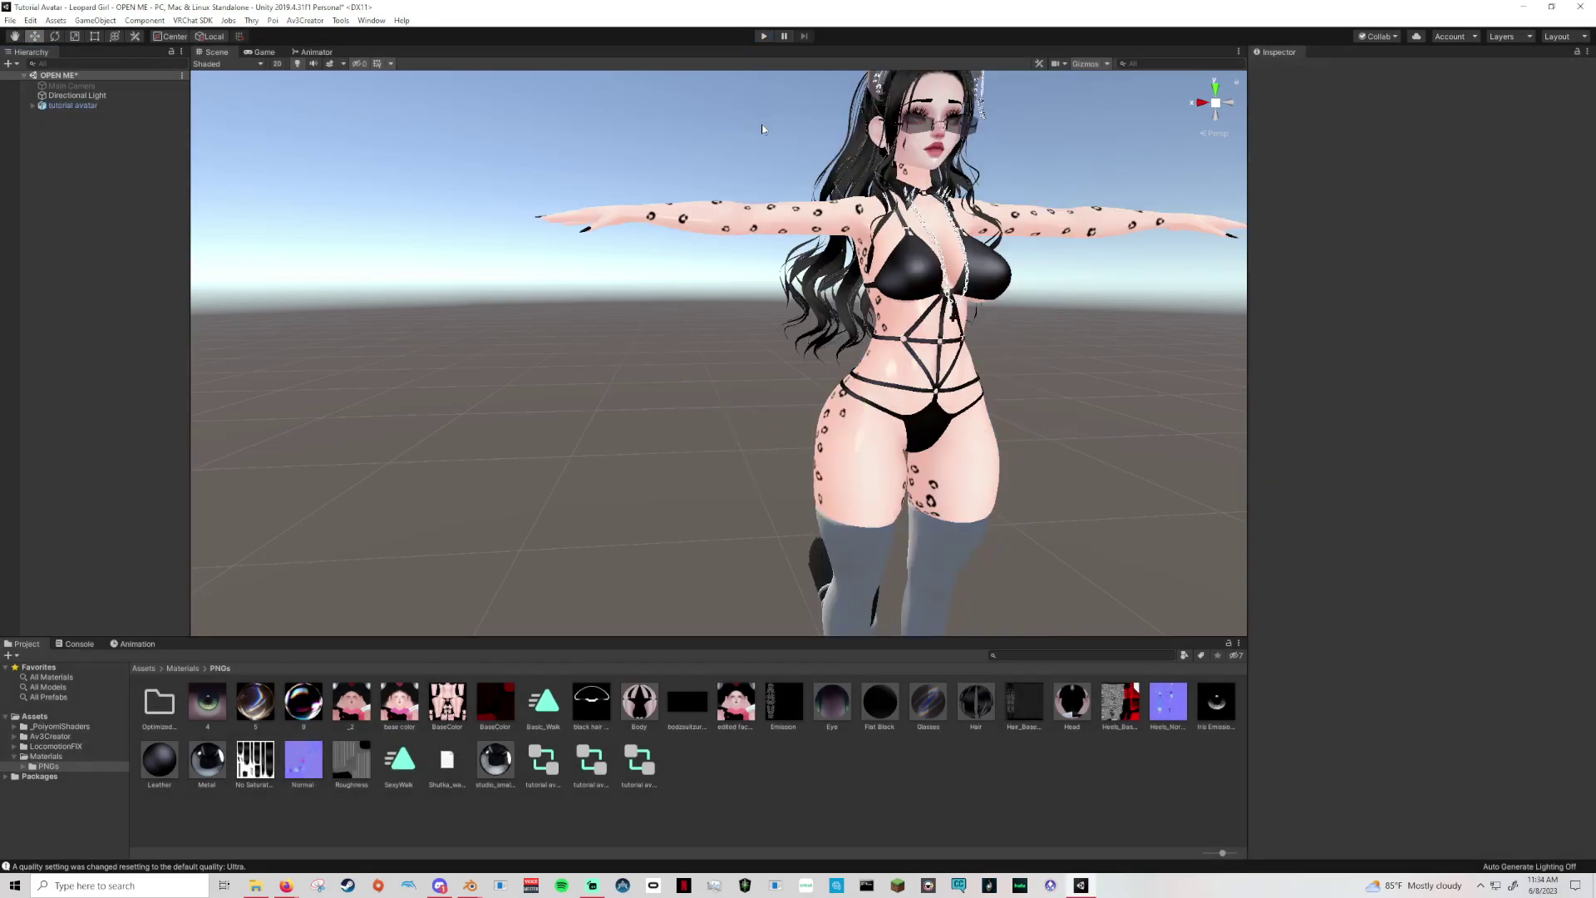
Duplicate the avatar, disable the original, and run the walk animation on the copy in play mode's scene view.
click(93, 105)
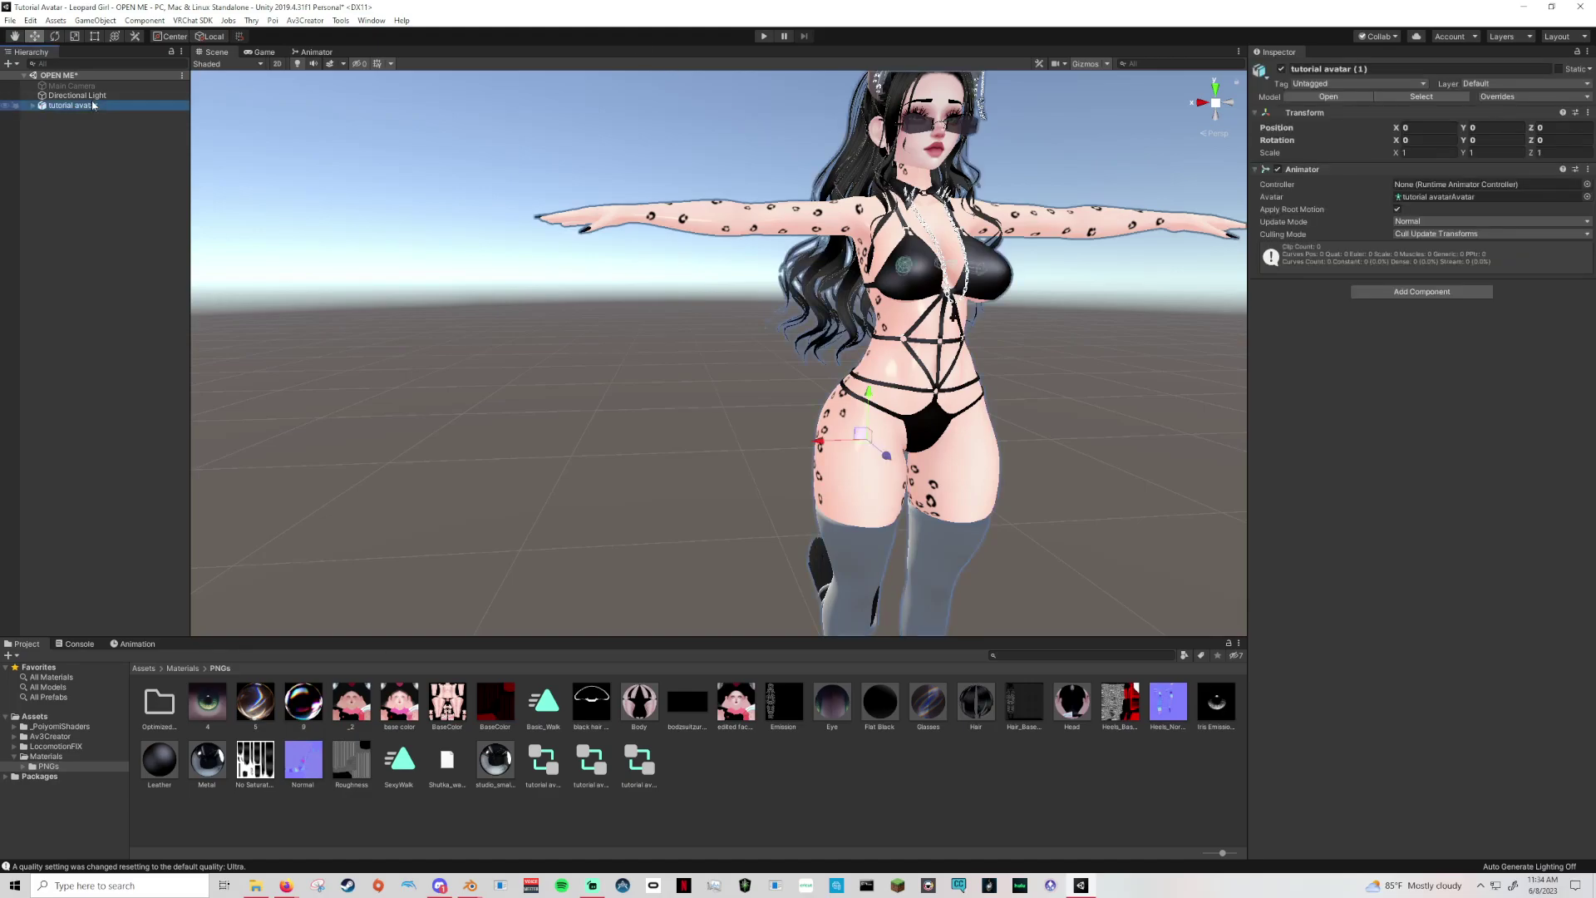
click(1281, 69)
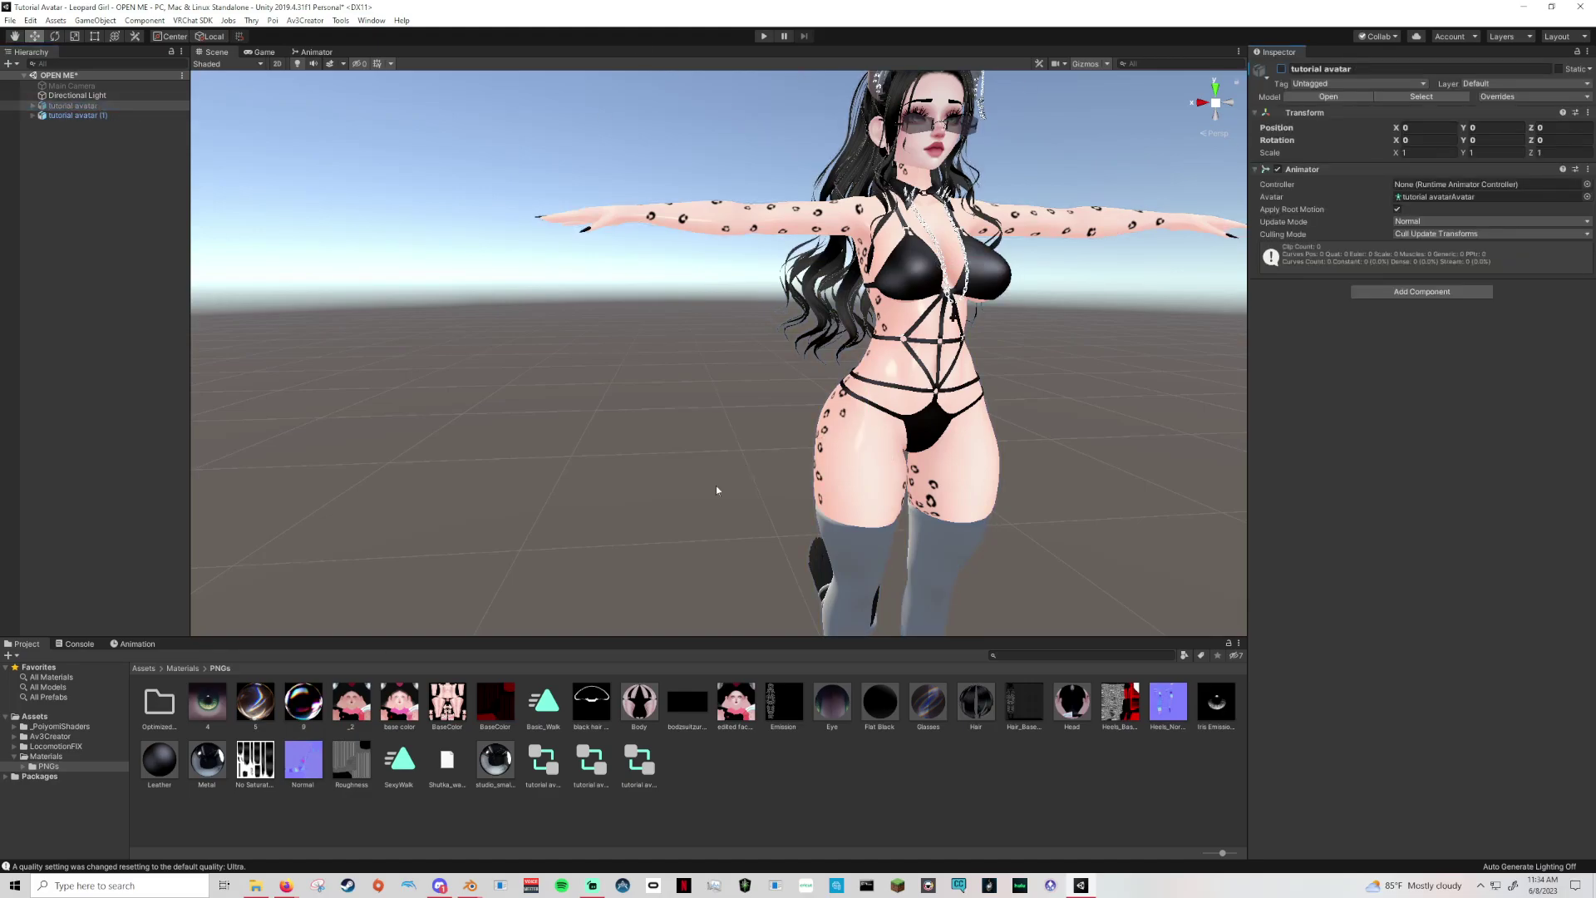
click(70, 106)
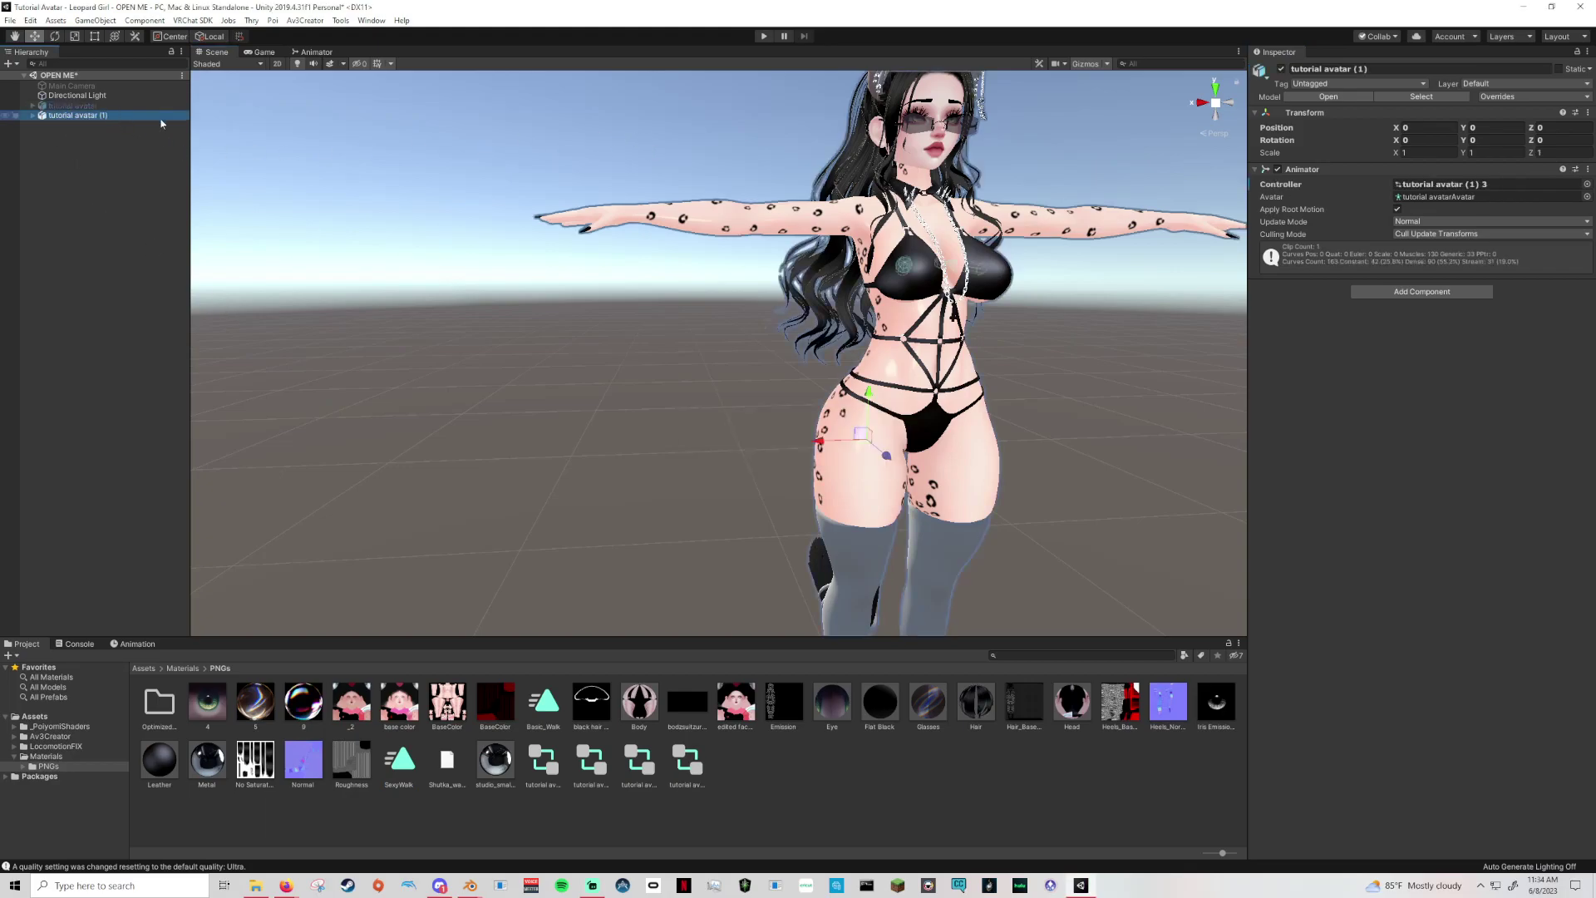
click(764, 37)
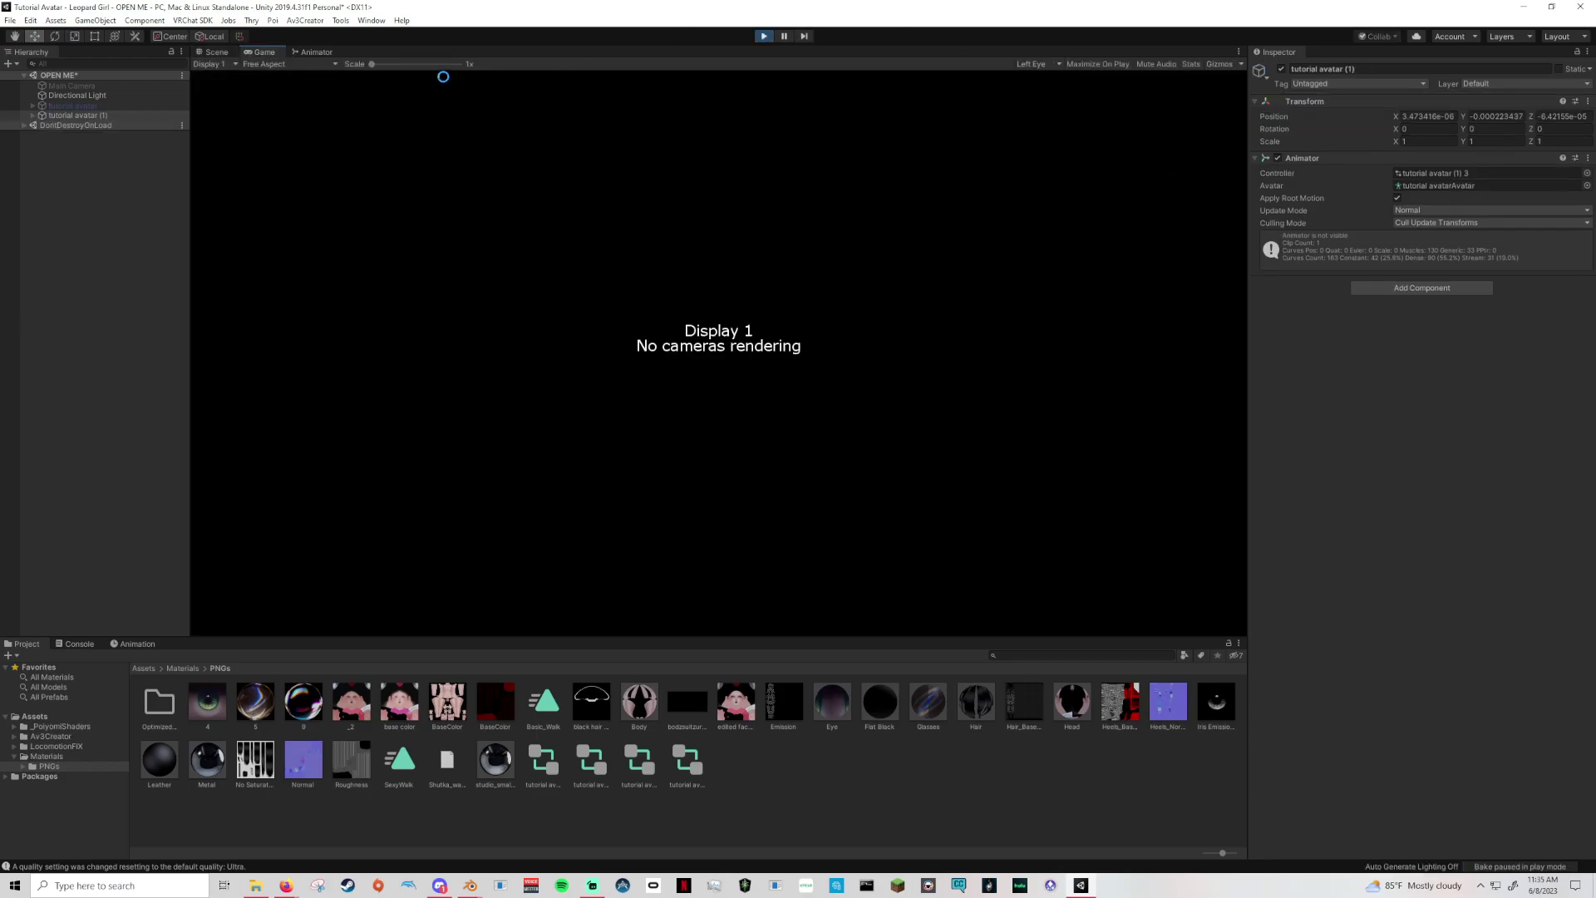
click(217, 52)
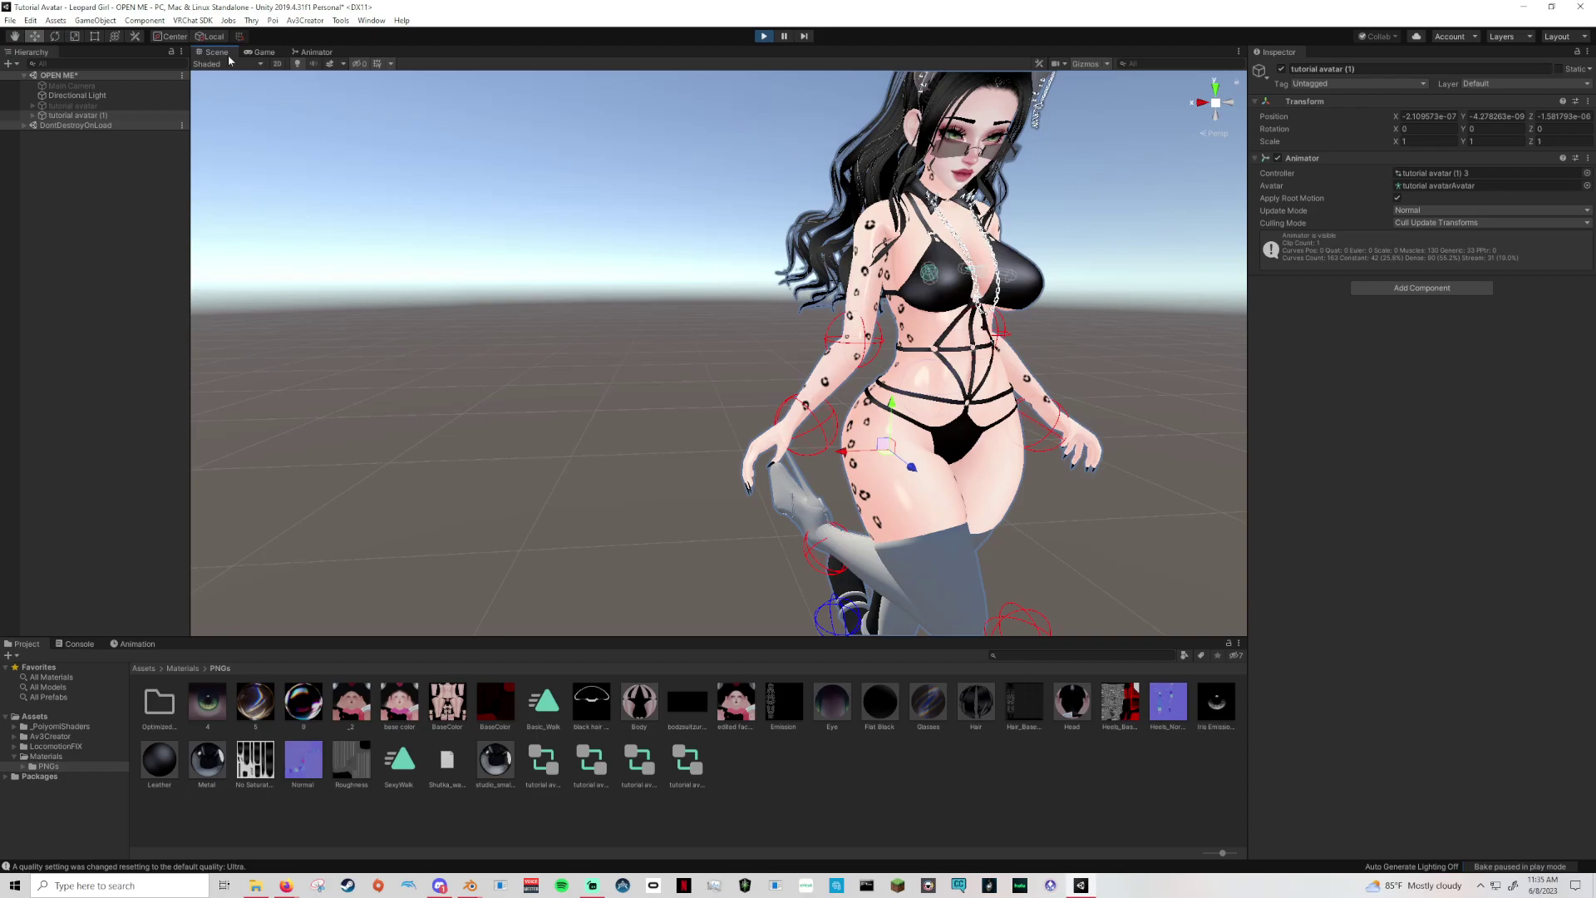
During play mode, delete the animated duplicate and enable the original avatar.
click(102, 116)
key(Delete)
click(100, 108)
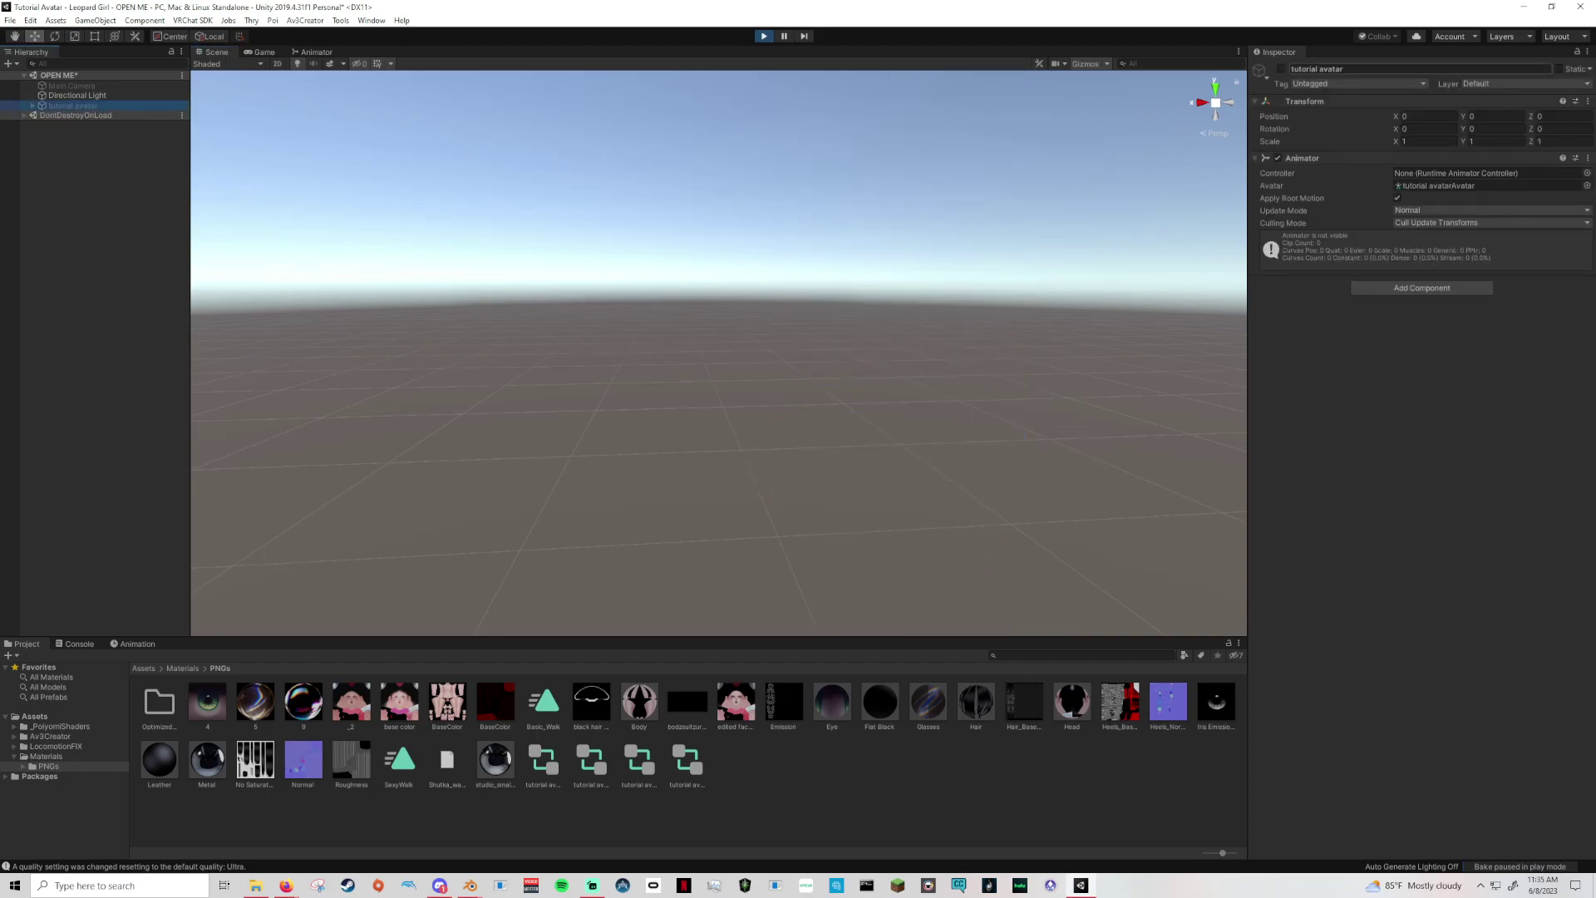
click(1281, 69)
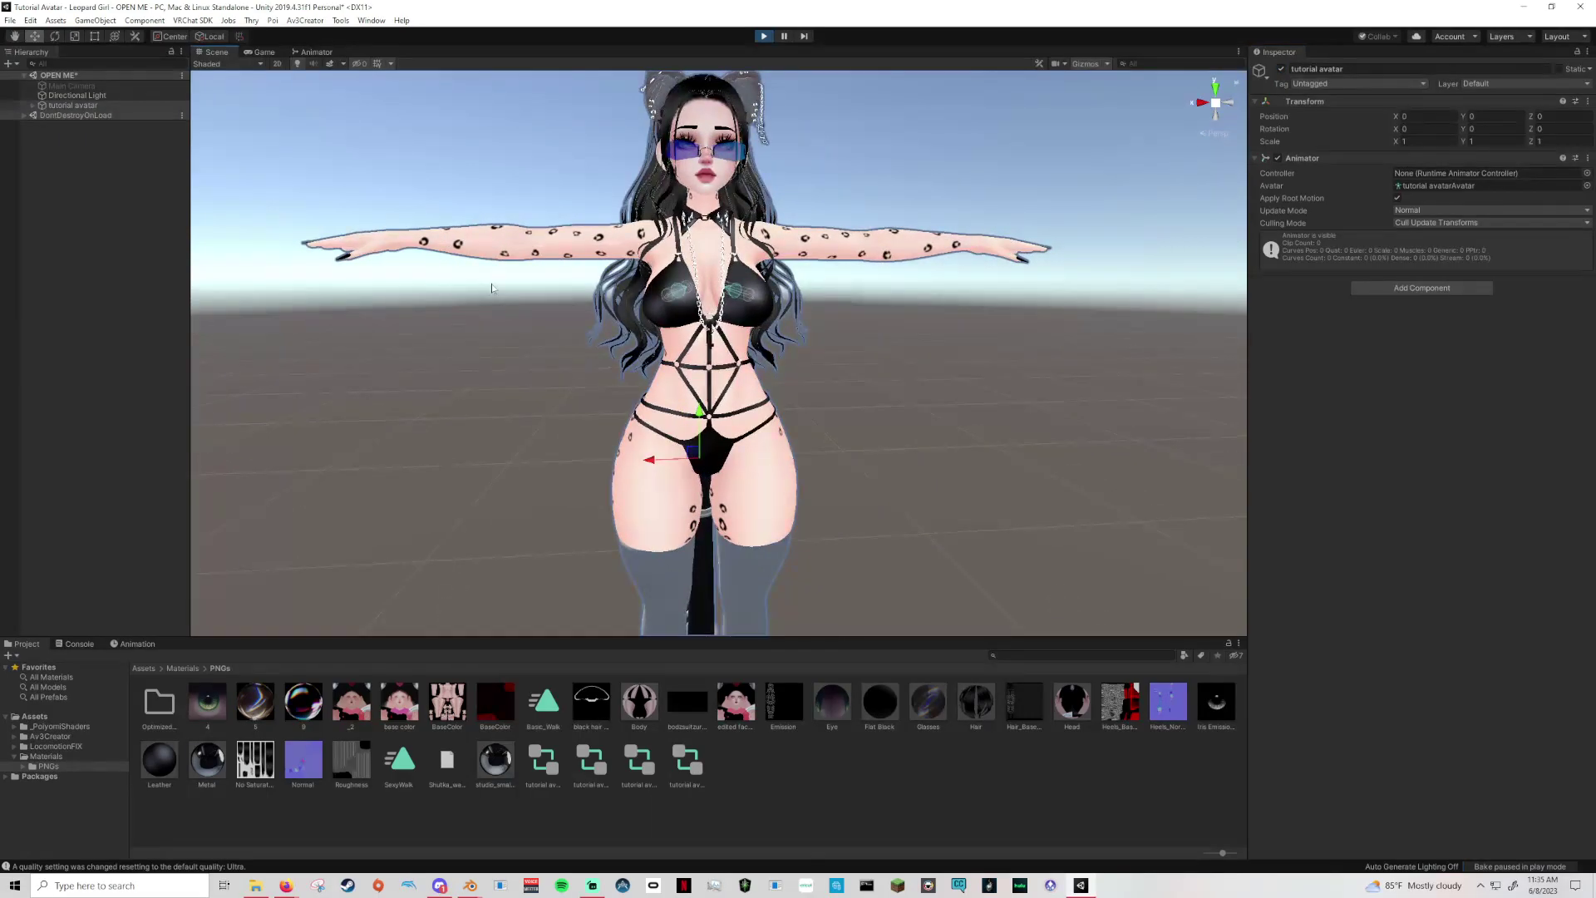
Set Pull to 0.12 and Spring to 0.204 on the Boob.L and Boob.R Phys Bones, and shift the avatar sideways to test them.
click(33, 106)
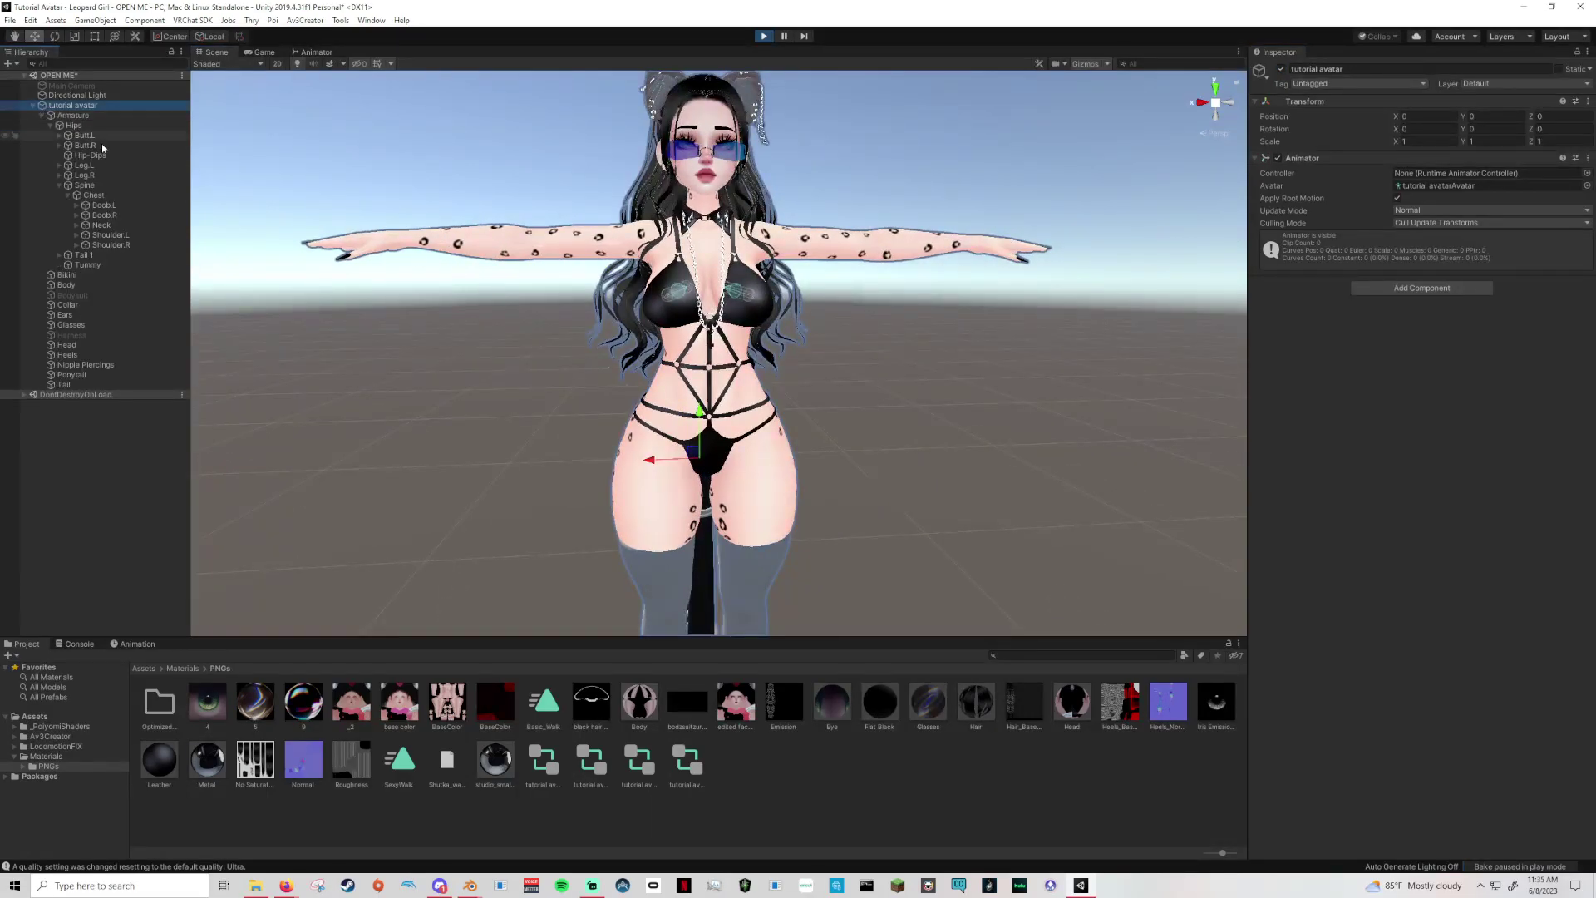
click(108, 204)
ctrl+click(131, 215)
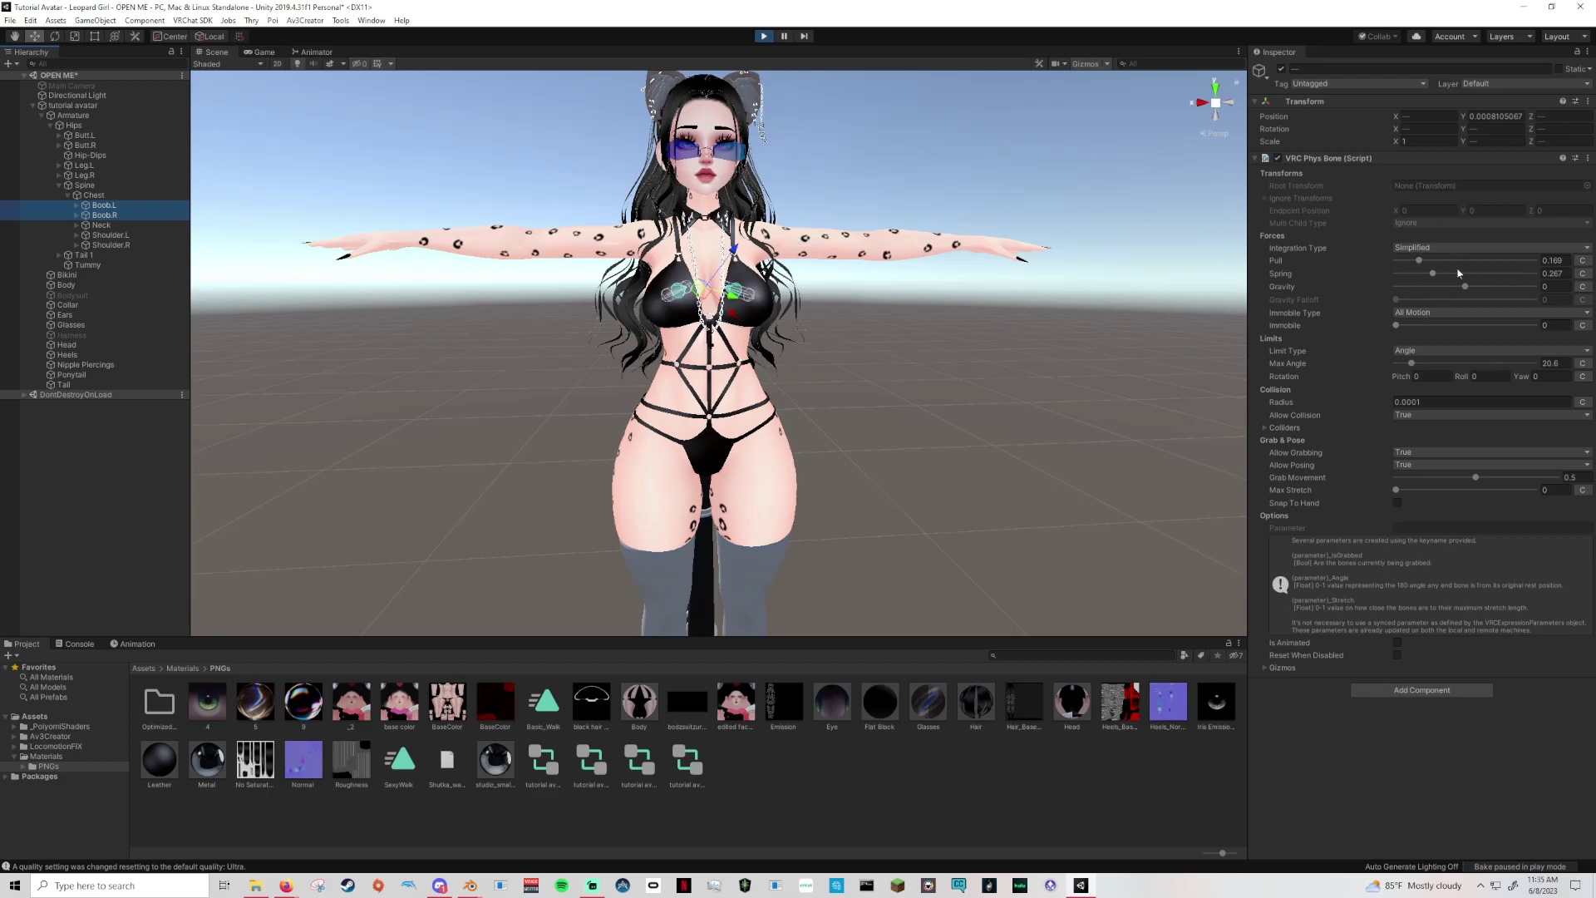
drag(1418, 261, 1424, 278)
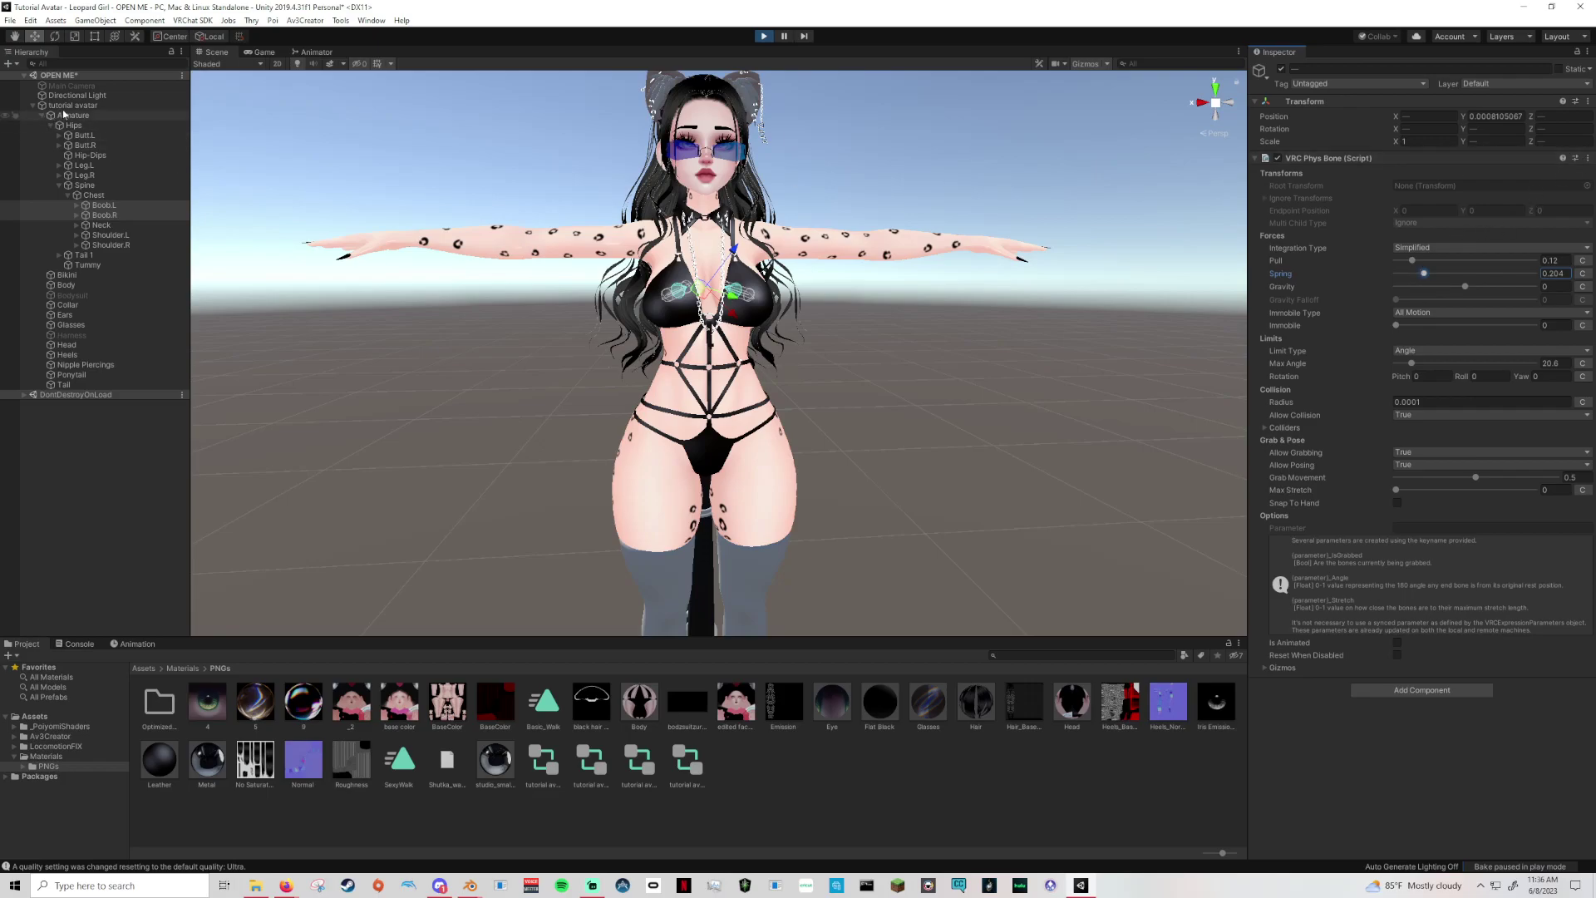
click(92, 105)
mouse_move(654, 462)
mouse_down()
mouse_move(640, 460)
mouse_move(660, 460)
mouse_up()
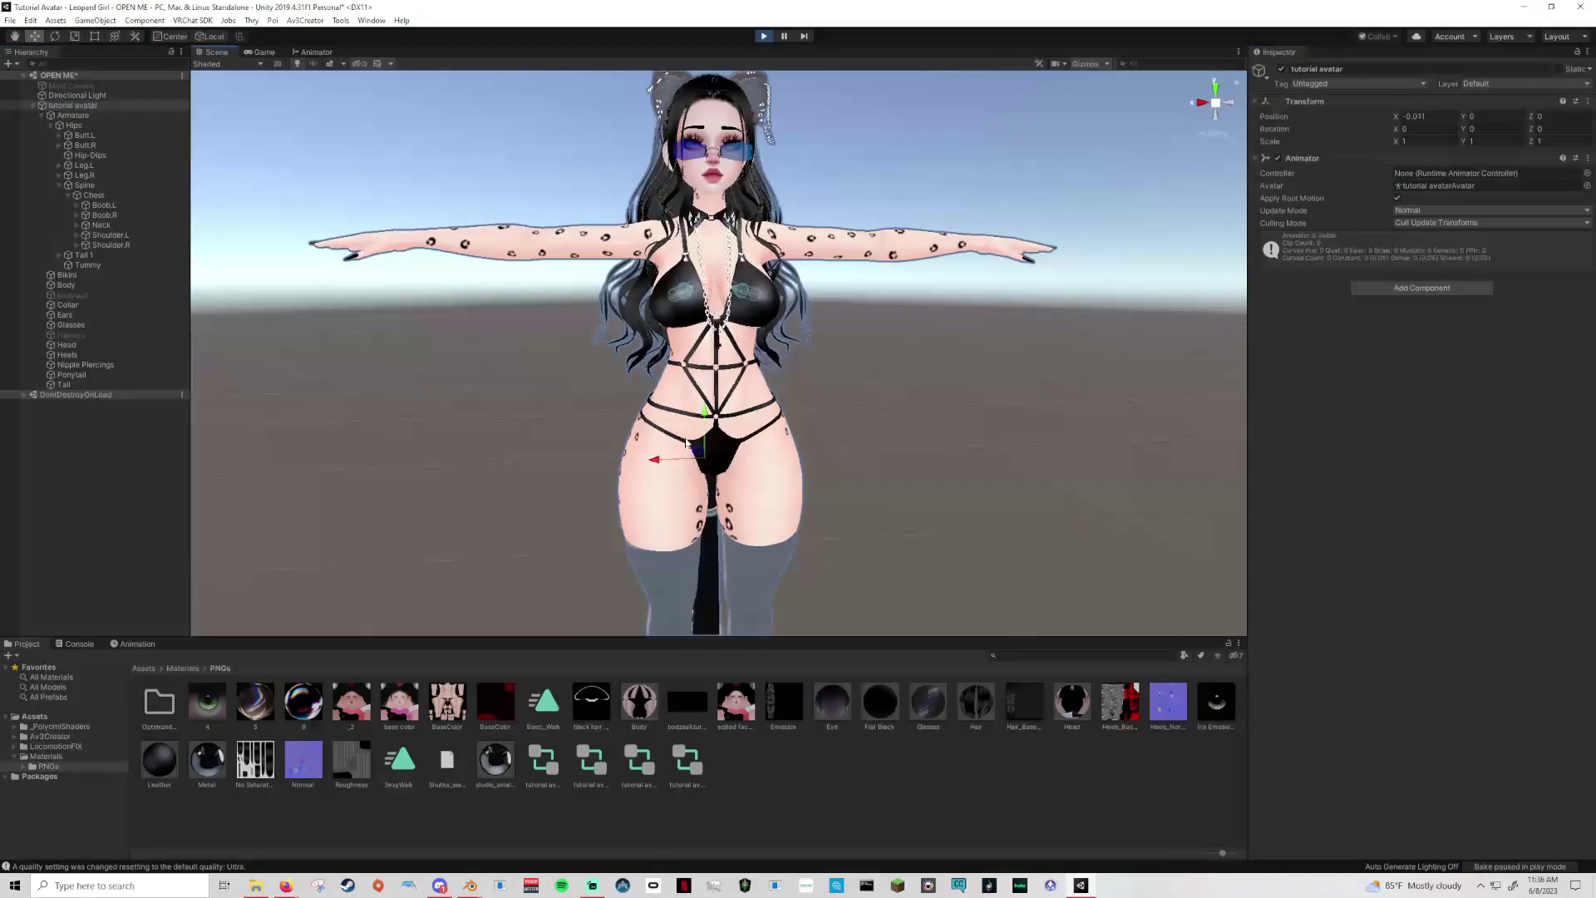
Set the Max Angle of both chest Phys Bones to 26.3 and move the avatar to test the motion.
click(122, 206)
ctrl+click(123, 216)
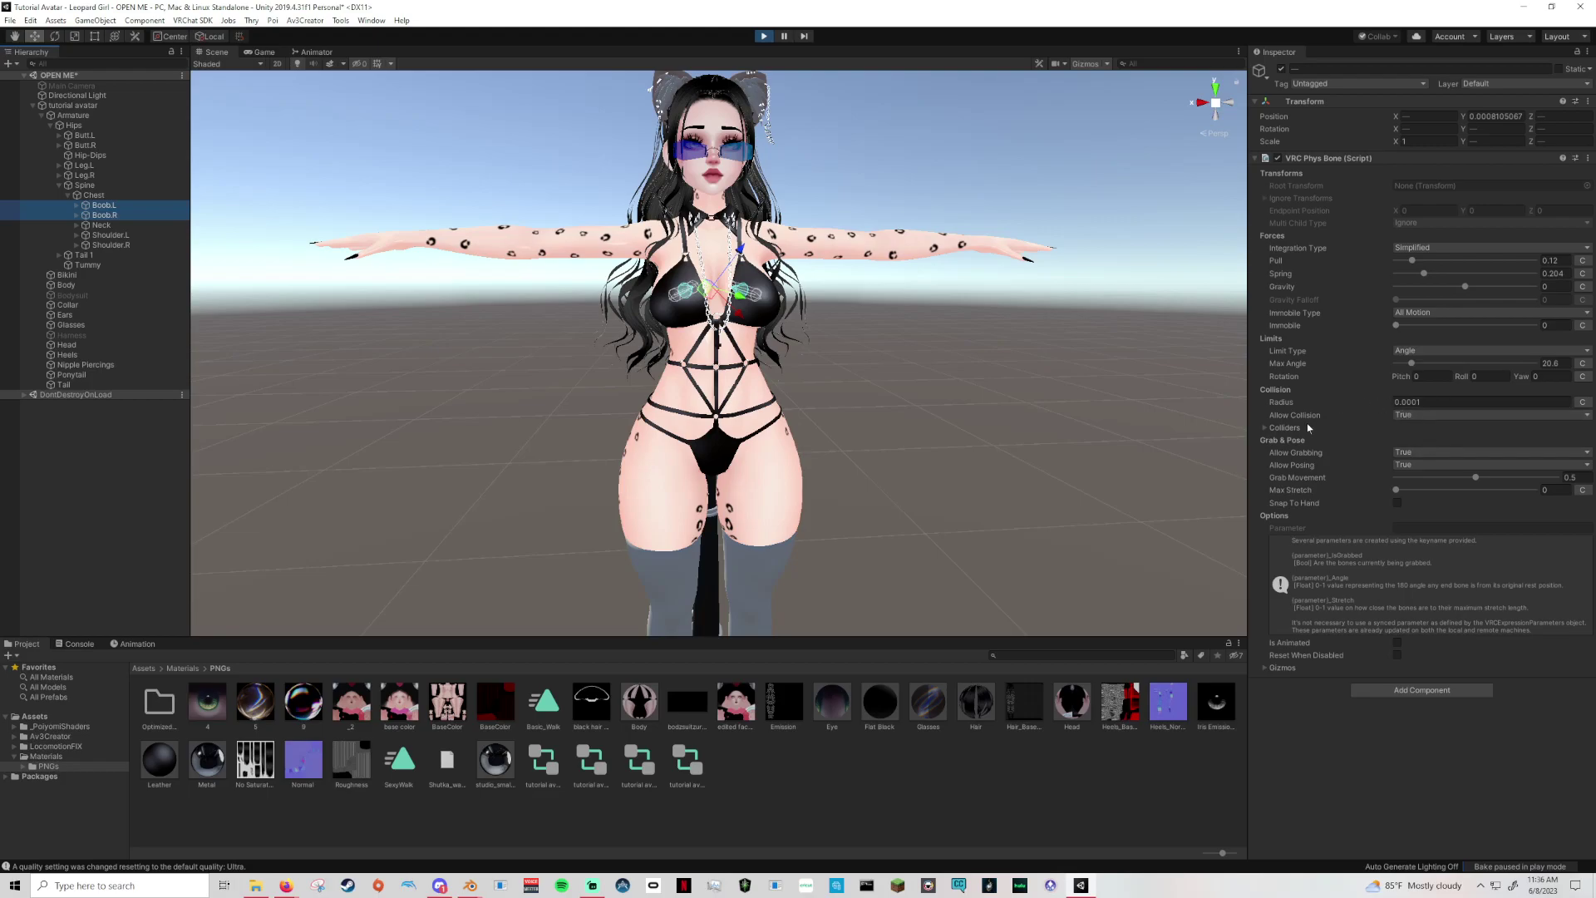
drag(1411, 363, 1419, 364)
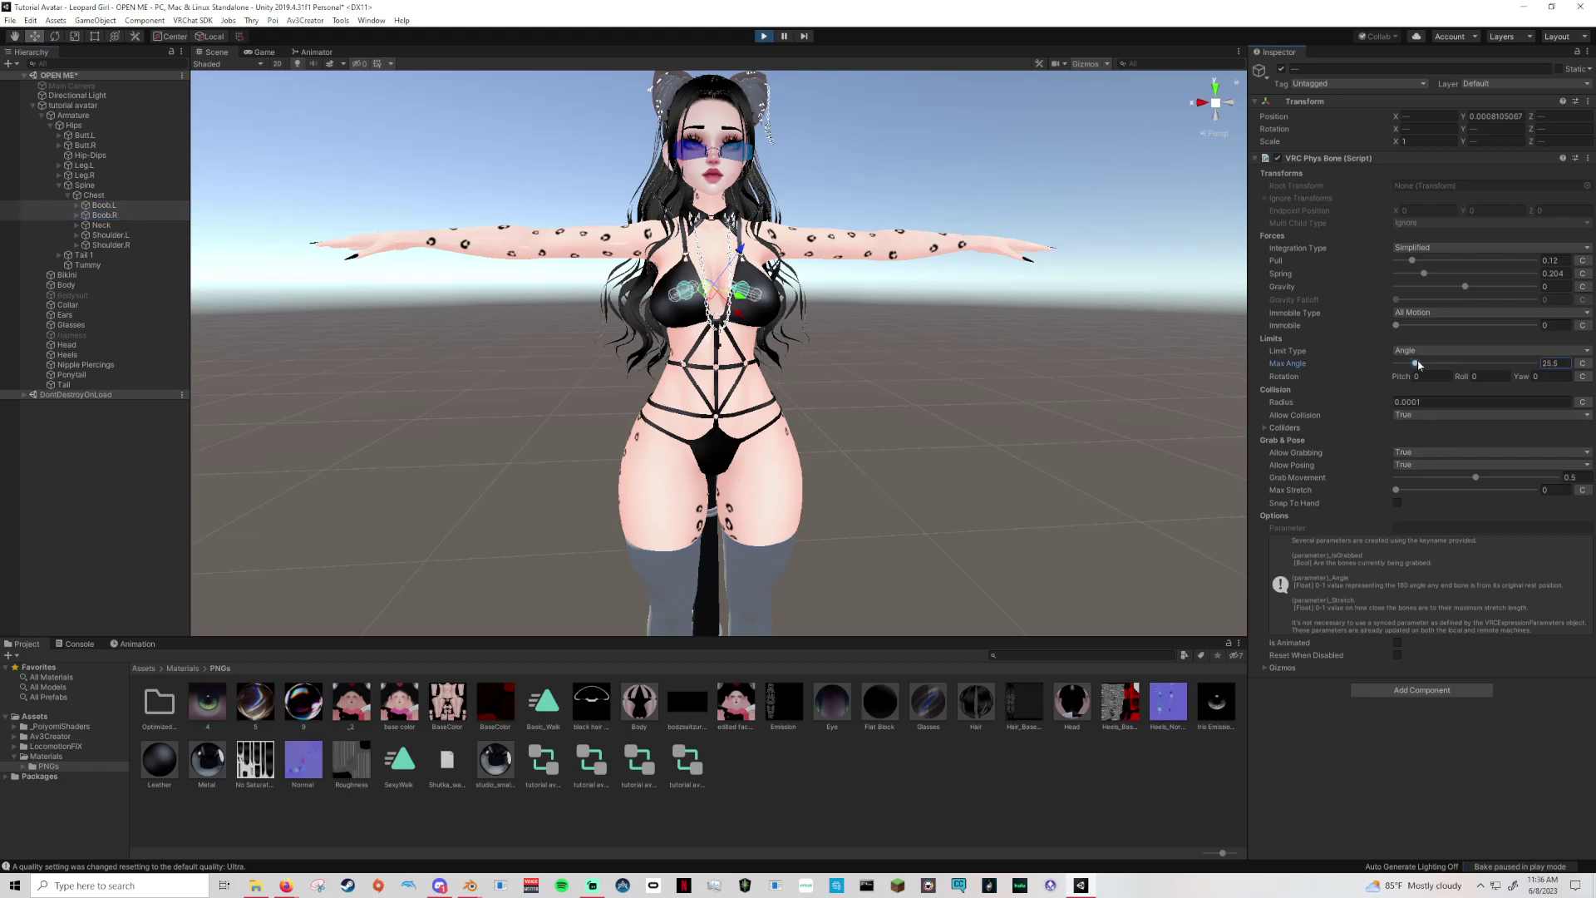
click(73, 106)
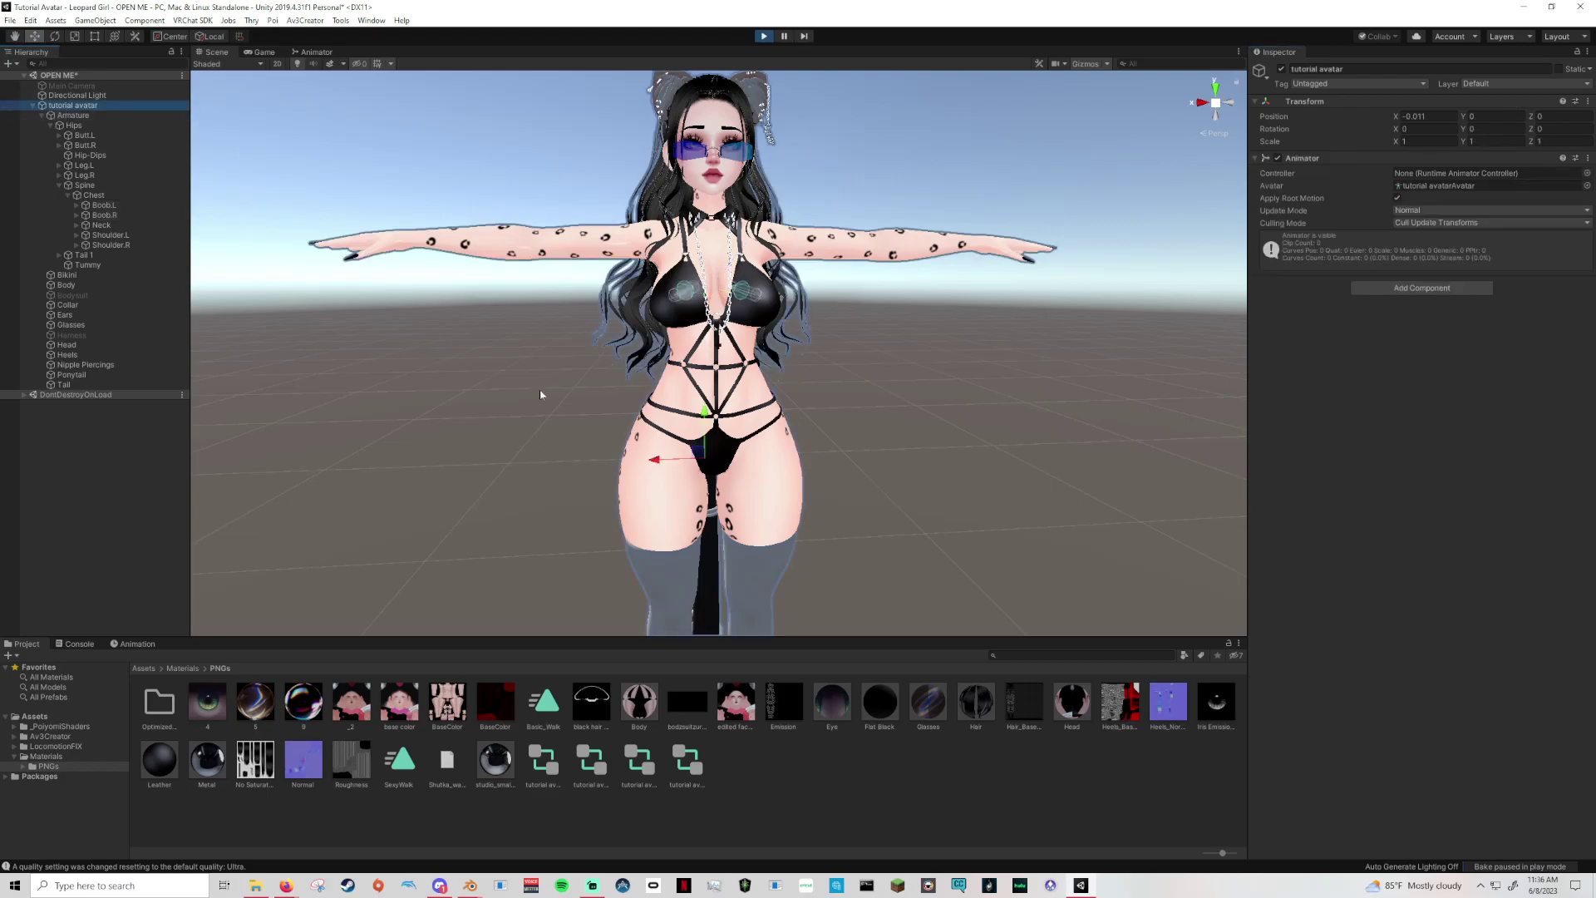
drag(701, 416, 647, 469)
Copy the tuned VRC Phys Bone component from Boob.R.
click(118, 204)
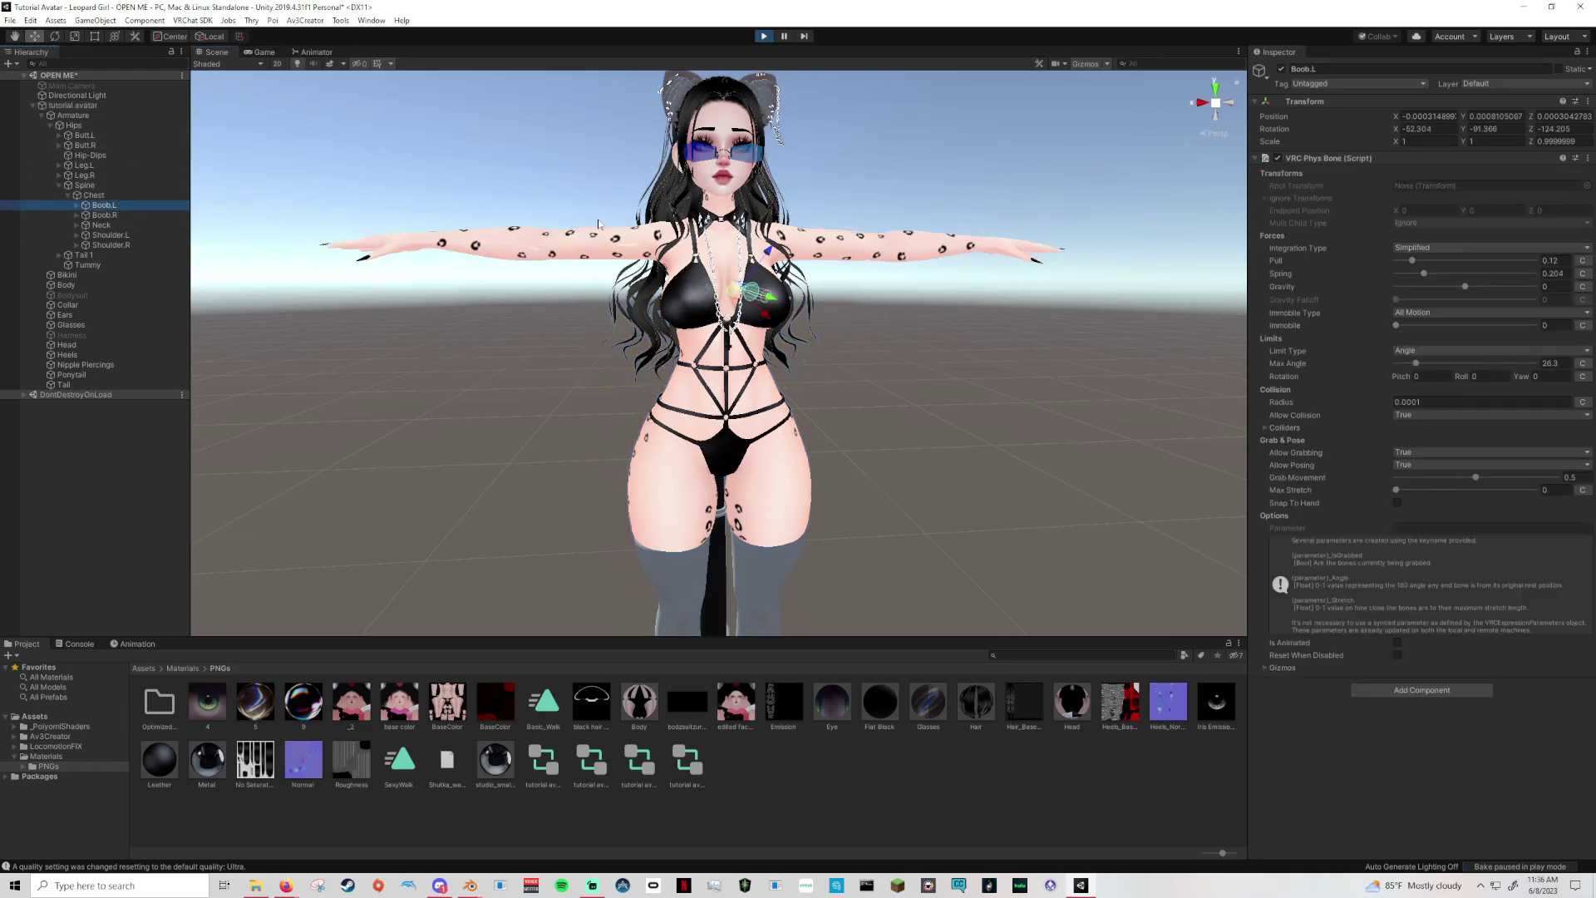
click(112, 215)
ctrl+click(114, 205)
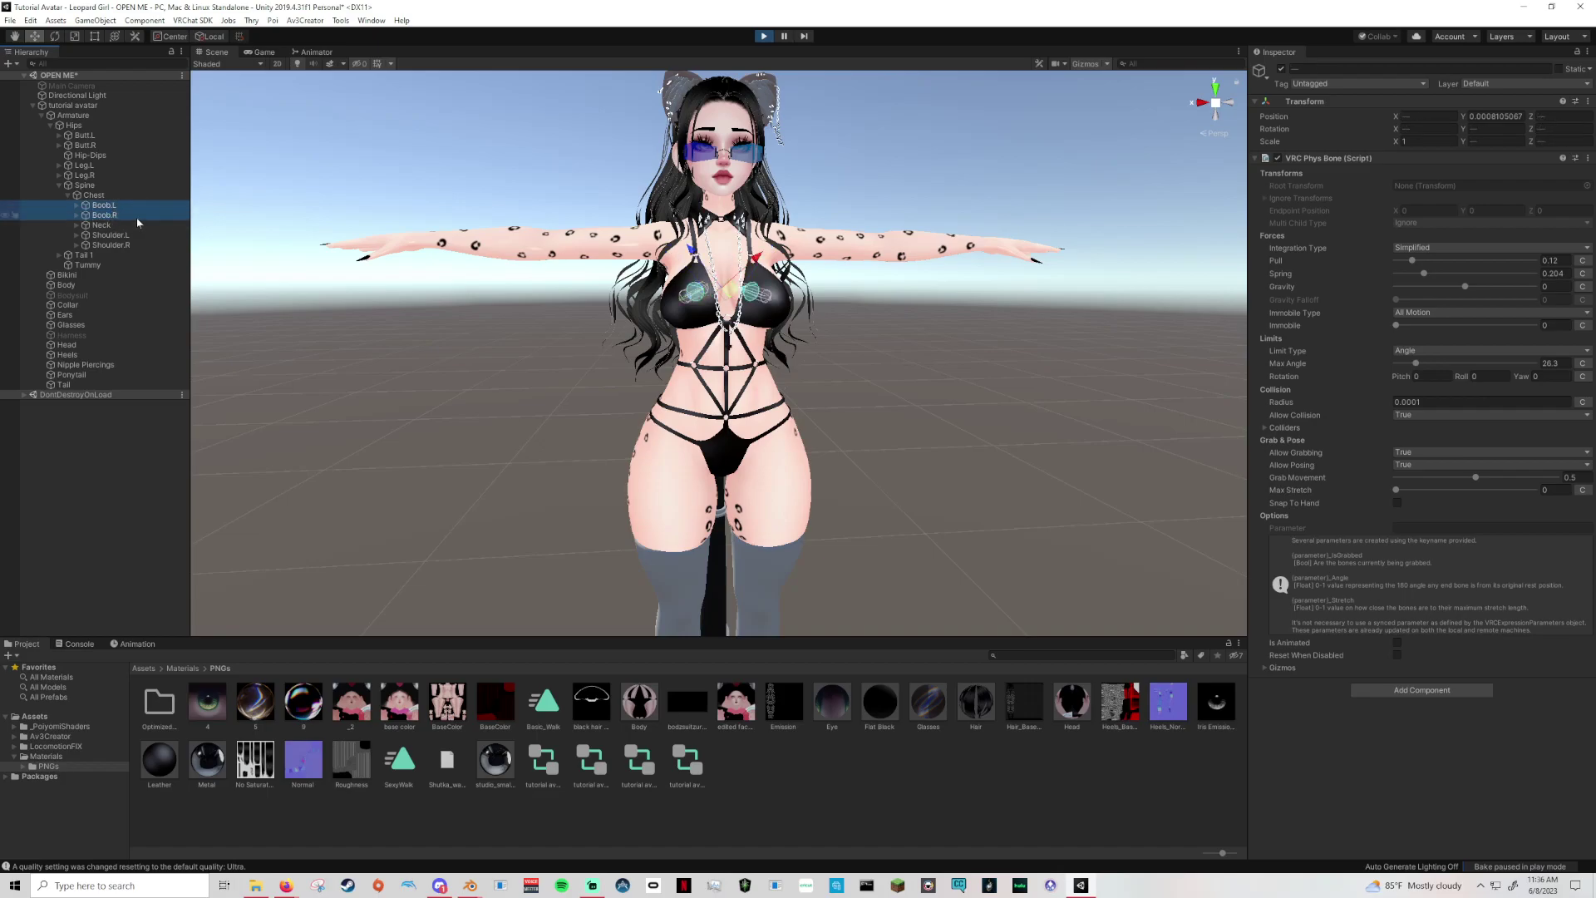
click(137, 217)
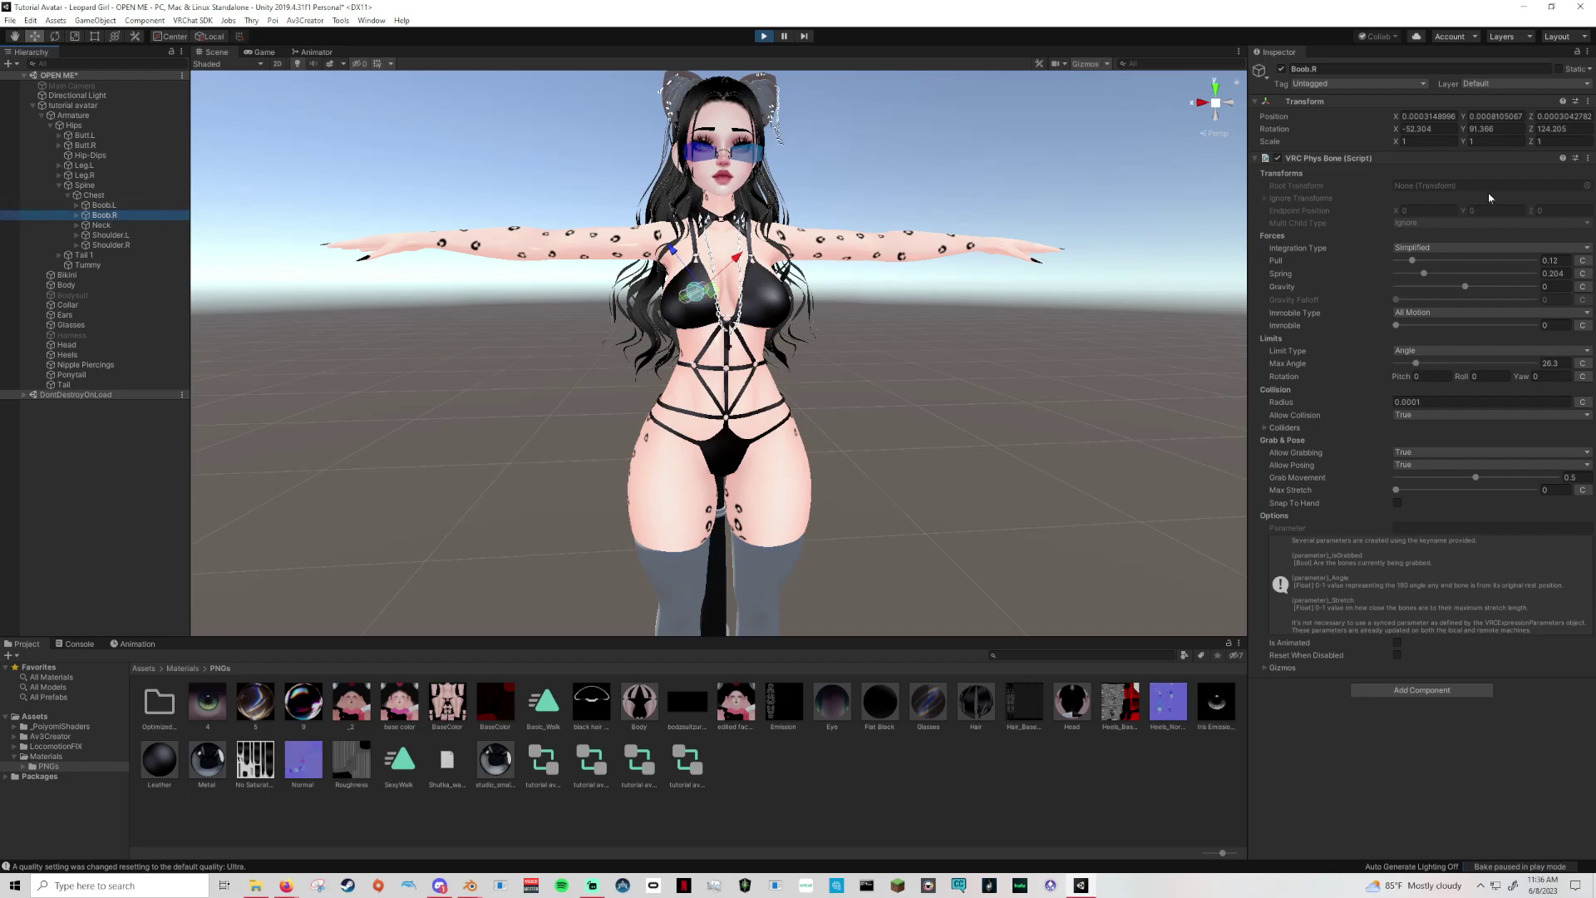
click(1588, 159)
click(1507, 231)
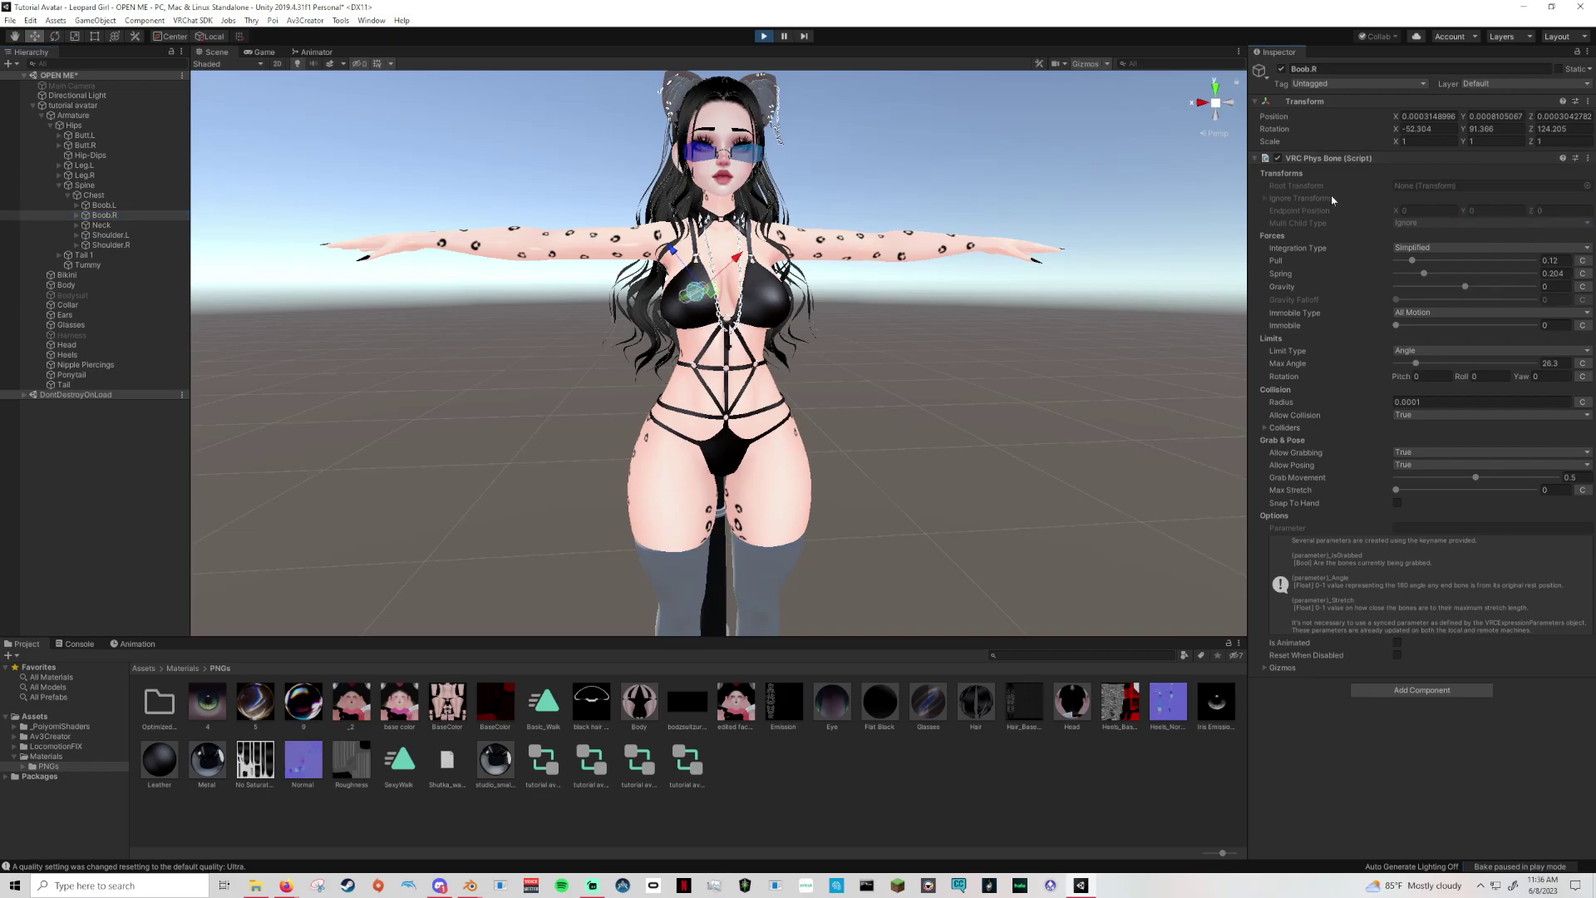
Stop play mode, delete the duplicate tutorial avatar (1), and enable the original avatar.
click(763, 36)
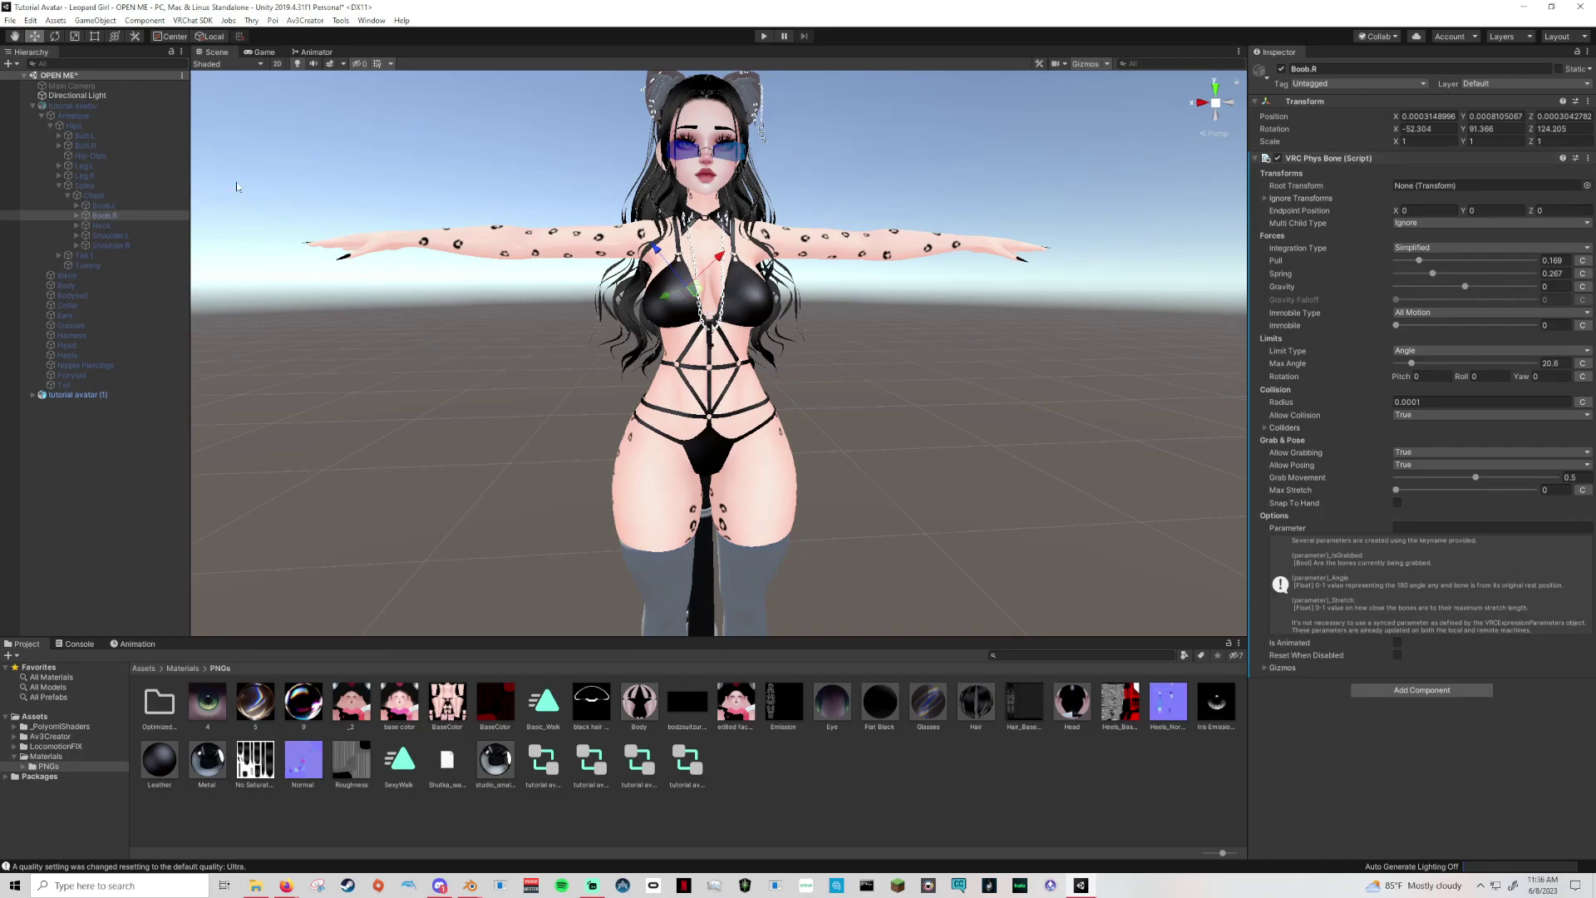
click(79, 394)
key(Delete)
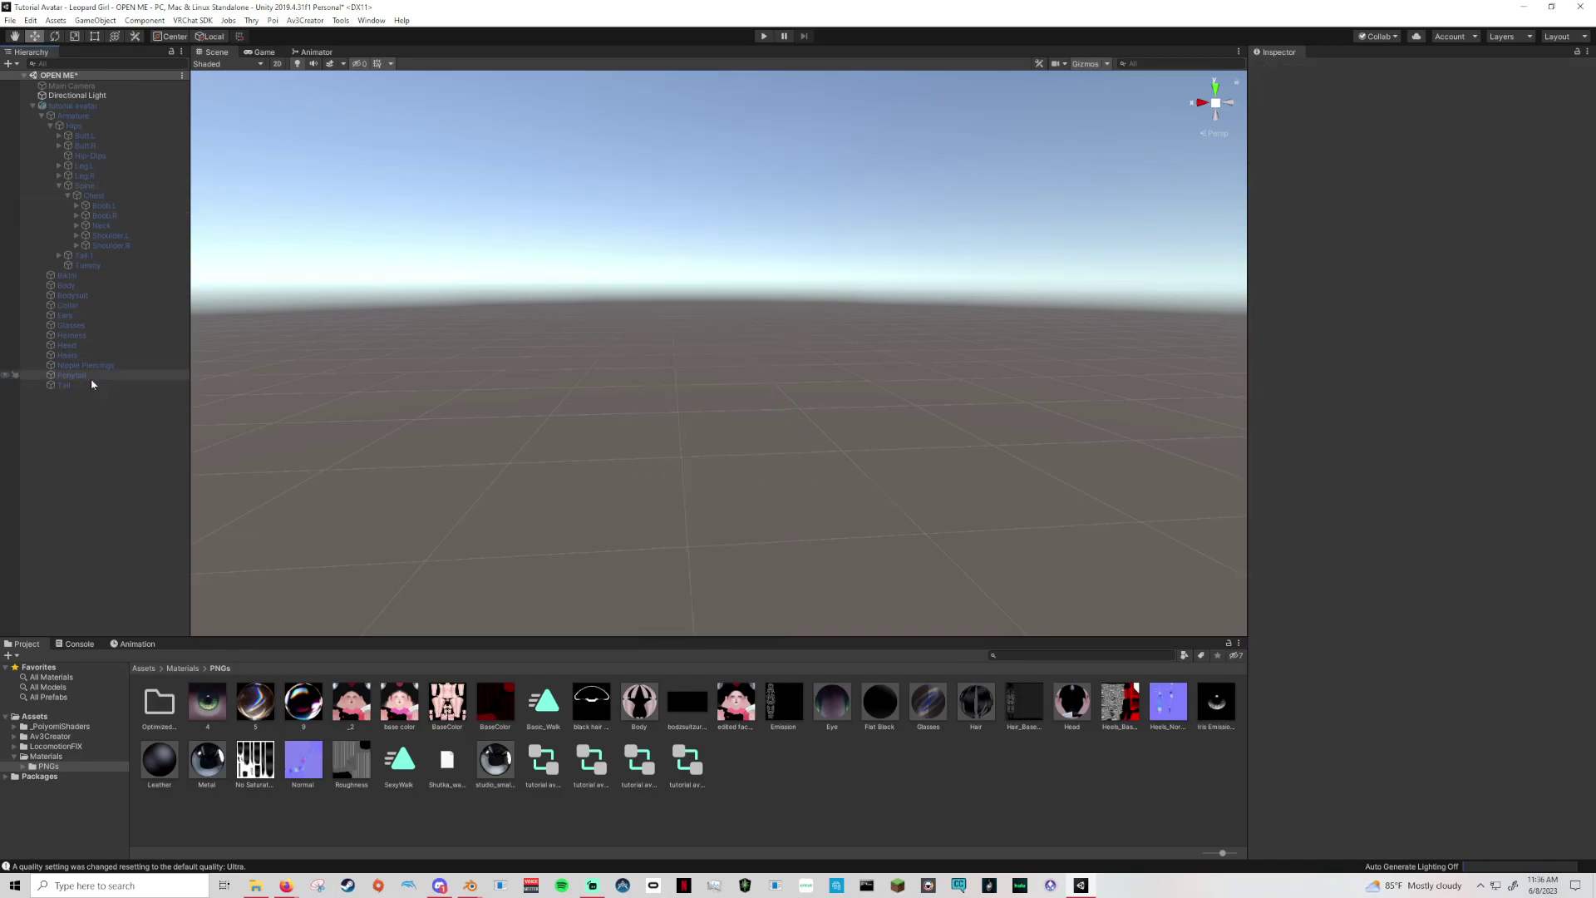
click(116, 115)
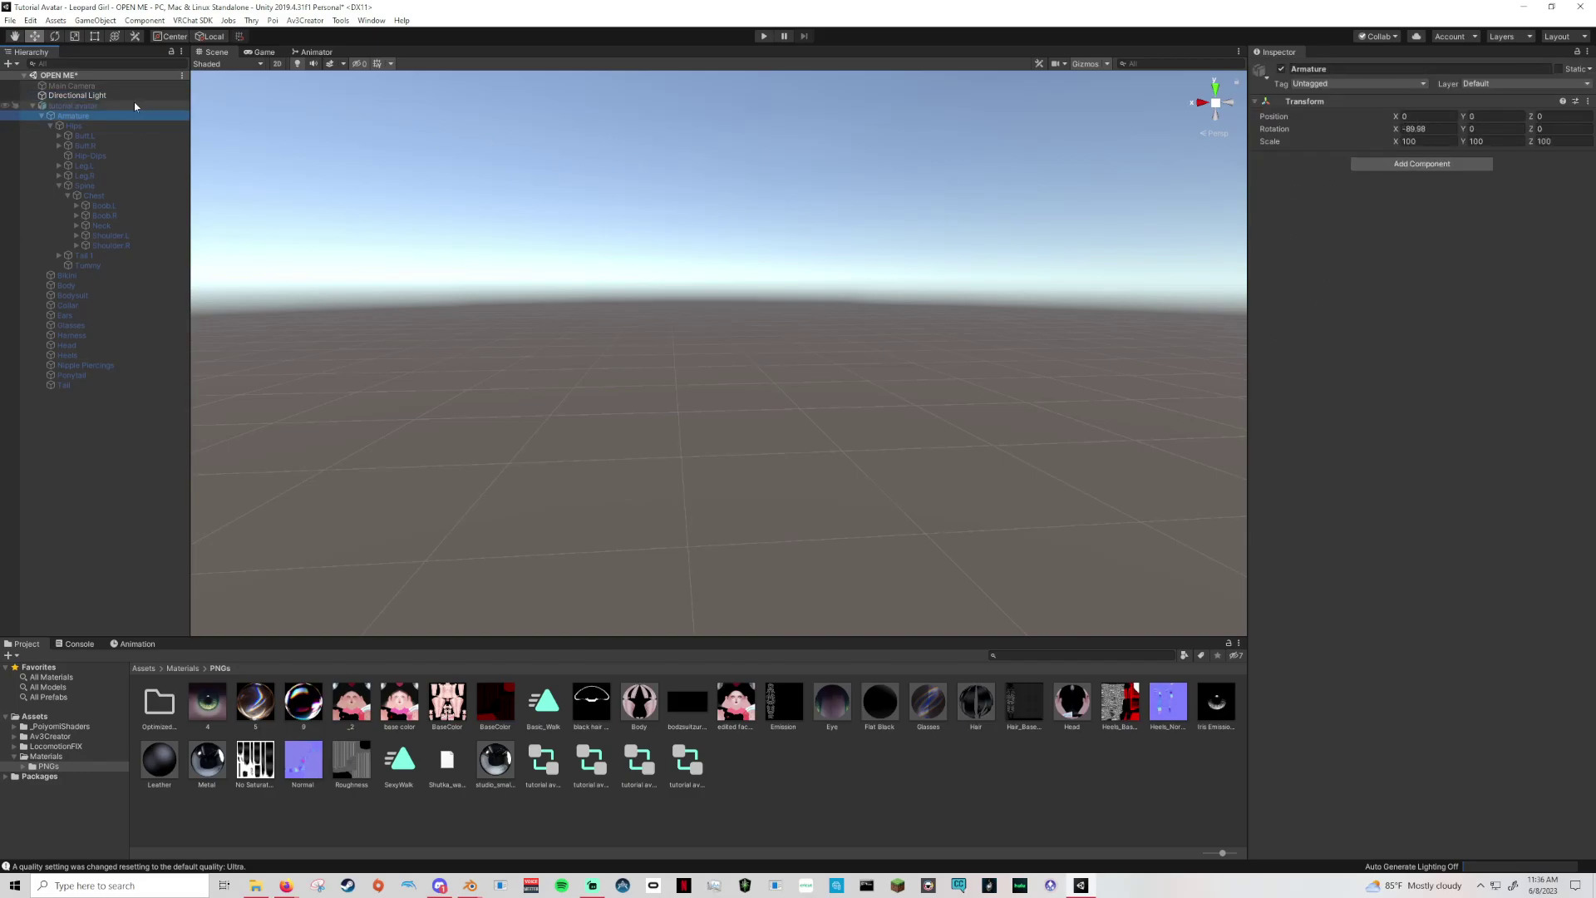
click(137, 107)
click(1281, 69)
Paste the copied Phys Bone component values onto both Boob.L and Boob.R.
click(127, 207)
ctrl+click(126, 216)
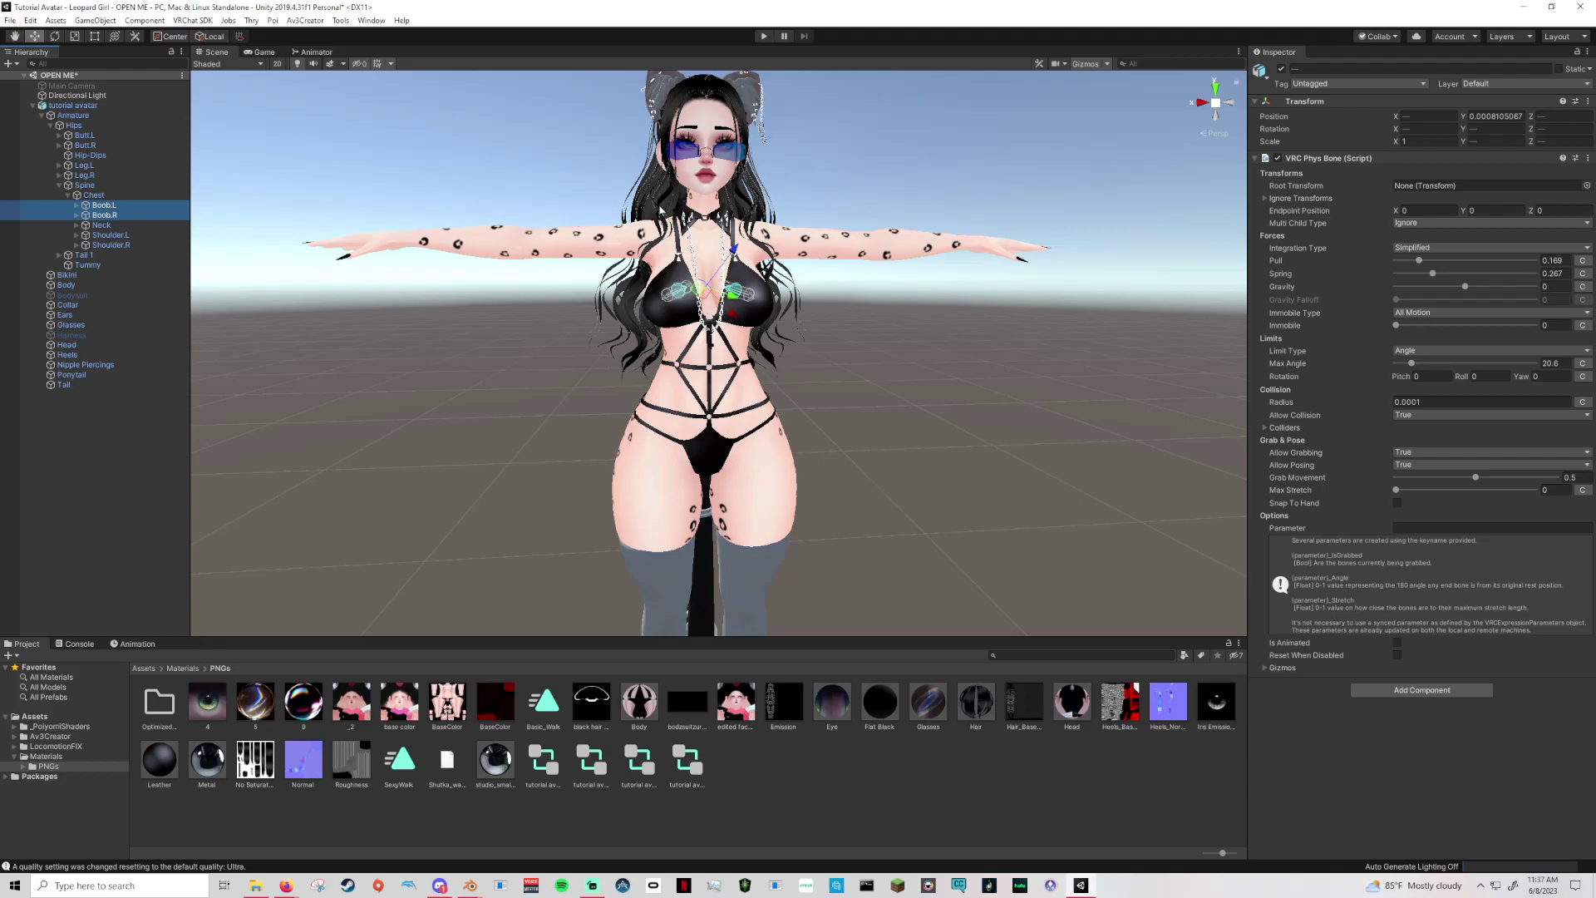
click(1588, 158)
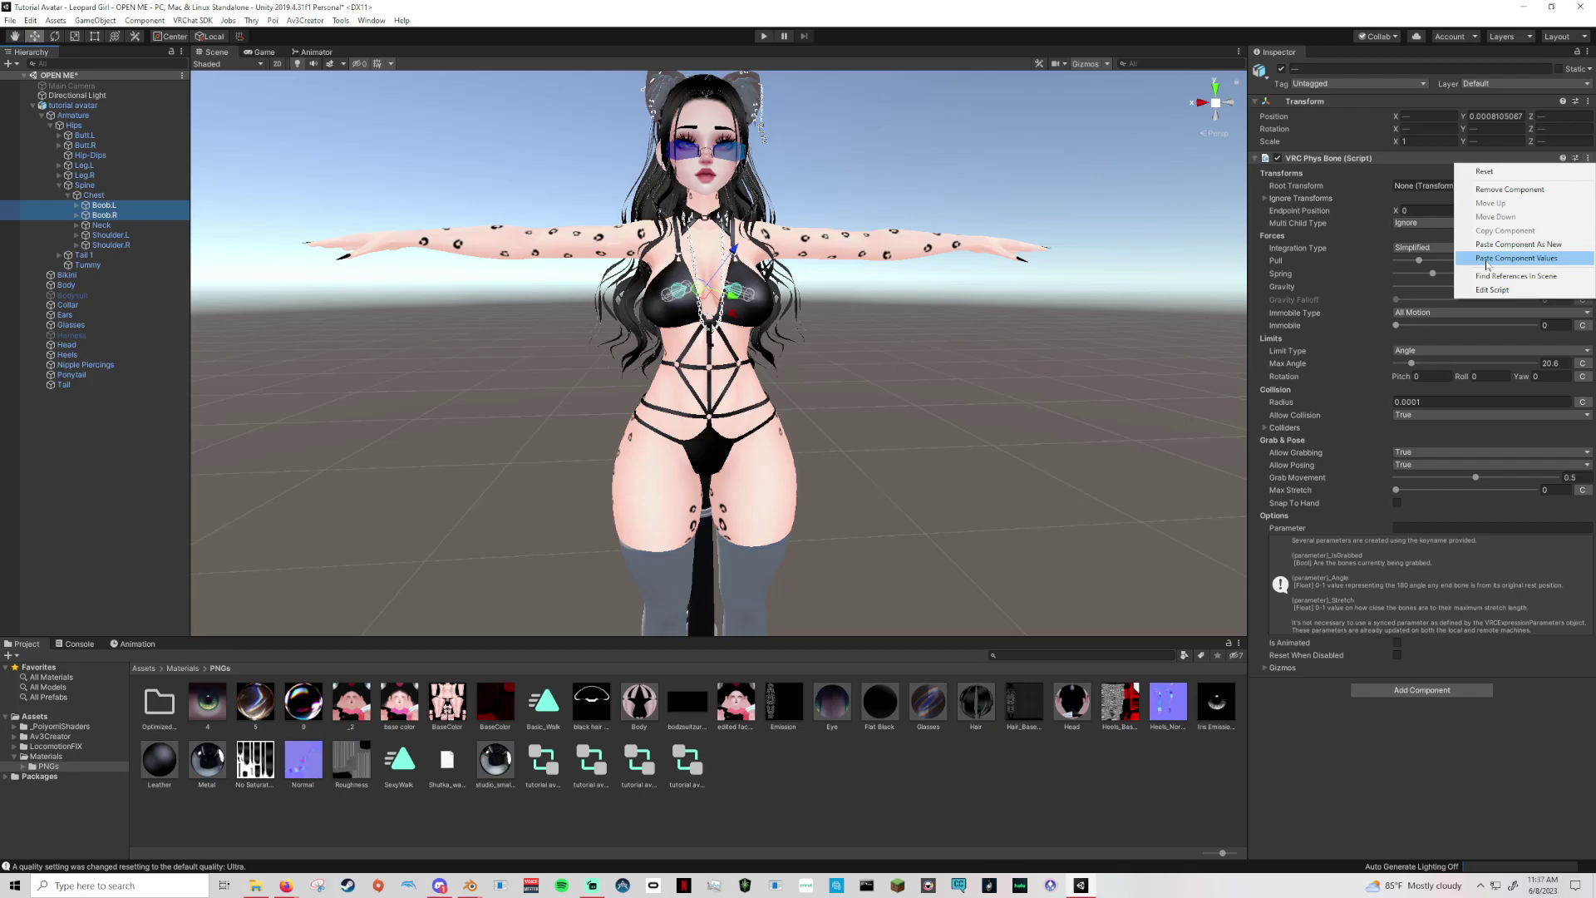
click(1487, 259)
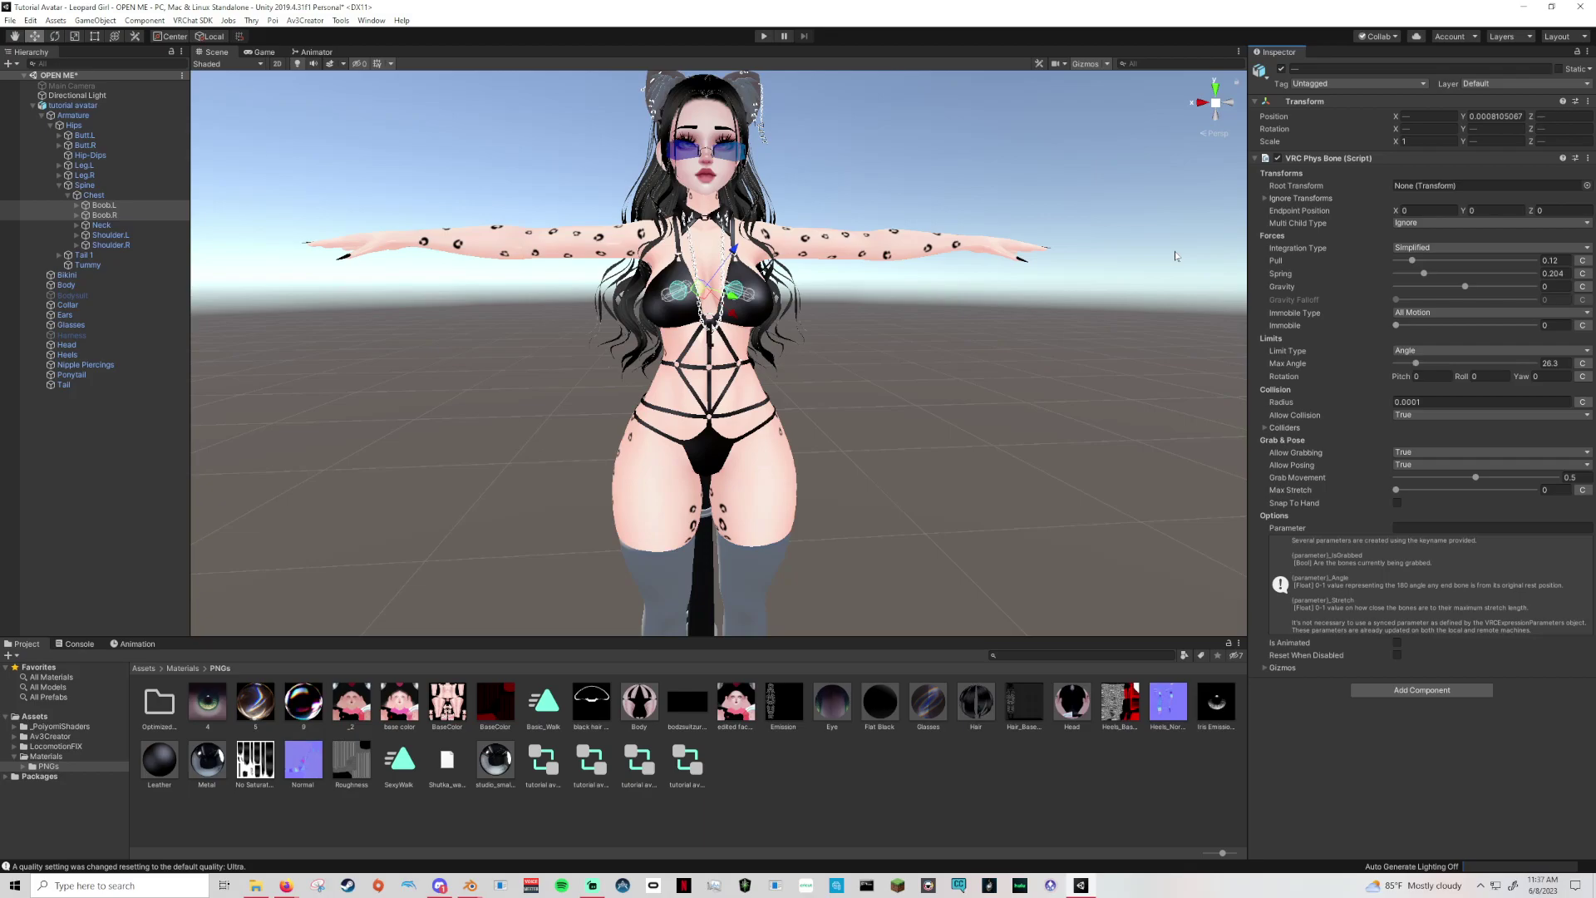
Collapse the Spine hierarchy and create an empty object at the scene root named Head Collider.
scroll(599, 366, up, 5)
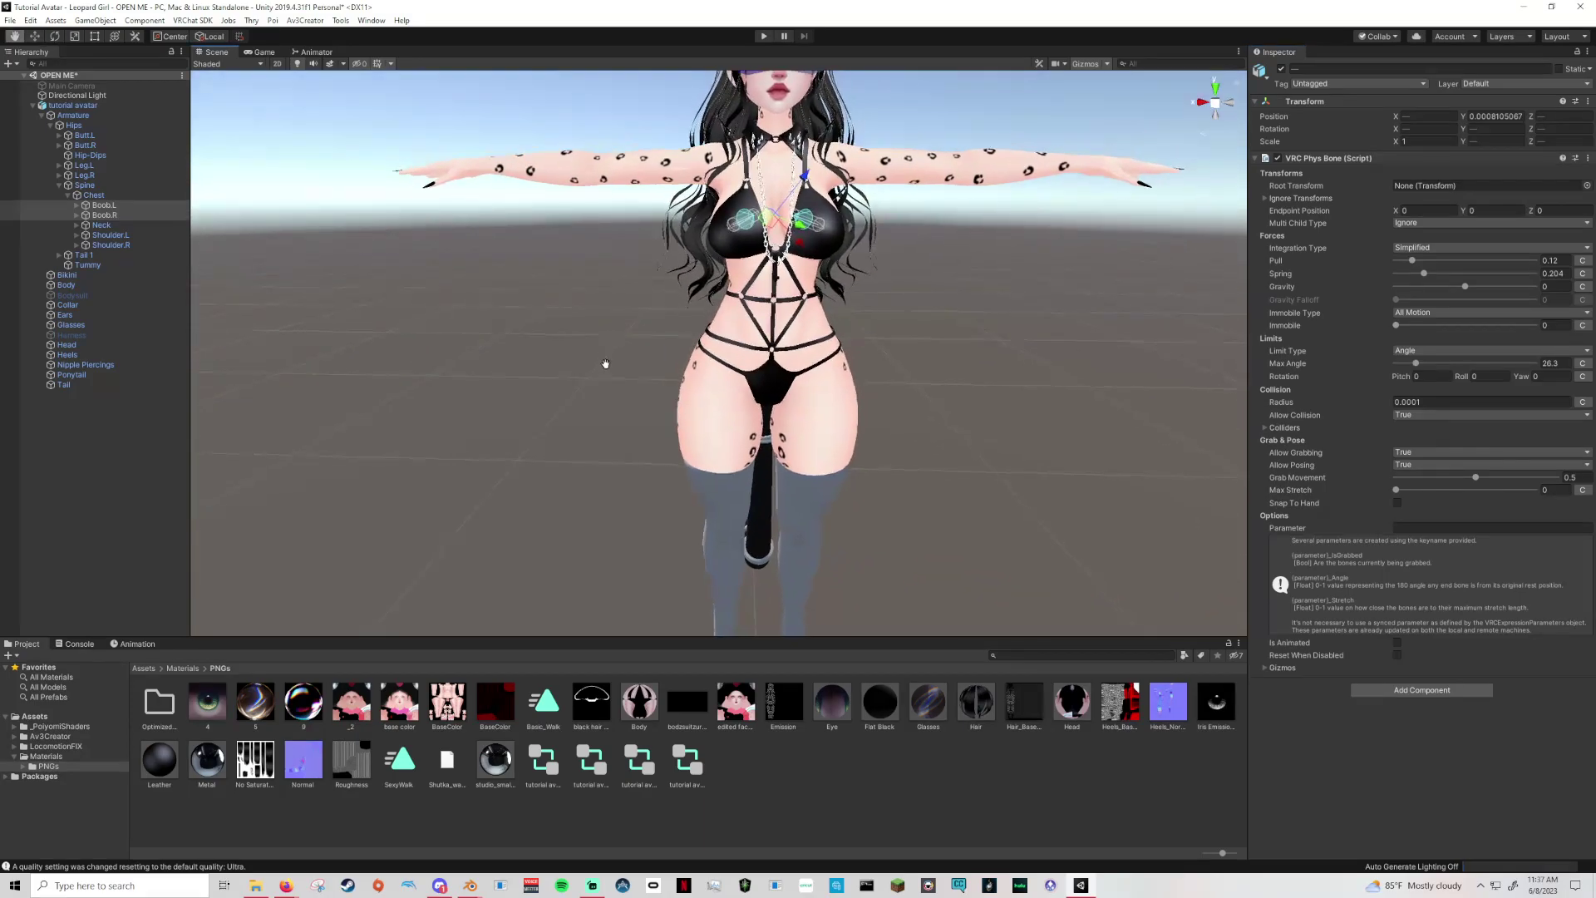
scroll(585, 380, up, 3)
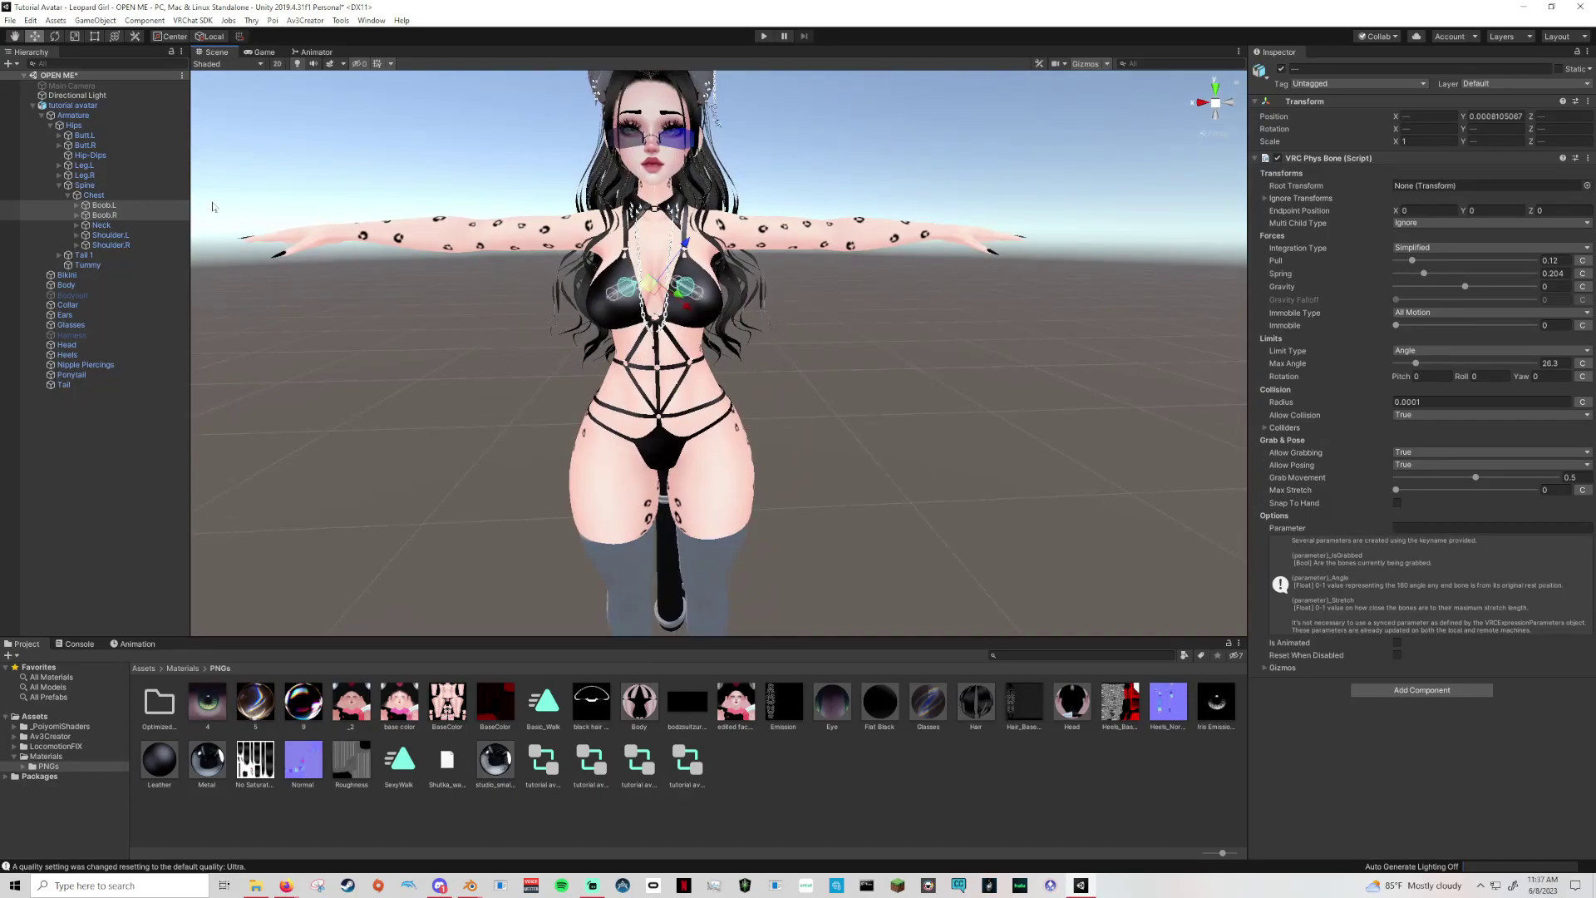
click(59, 186)
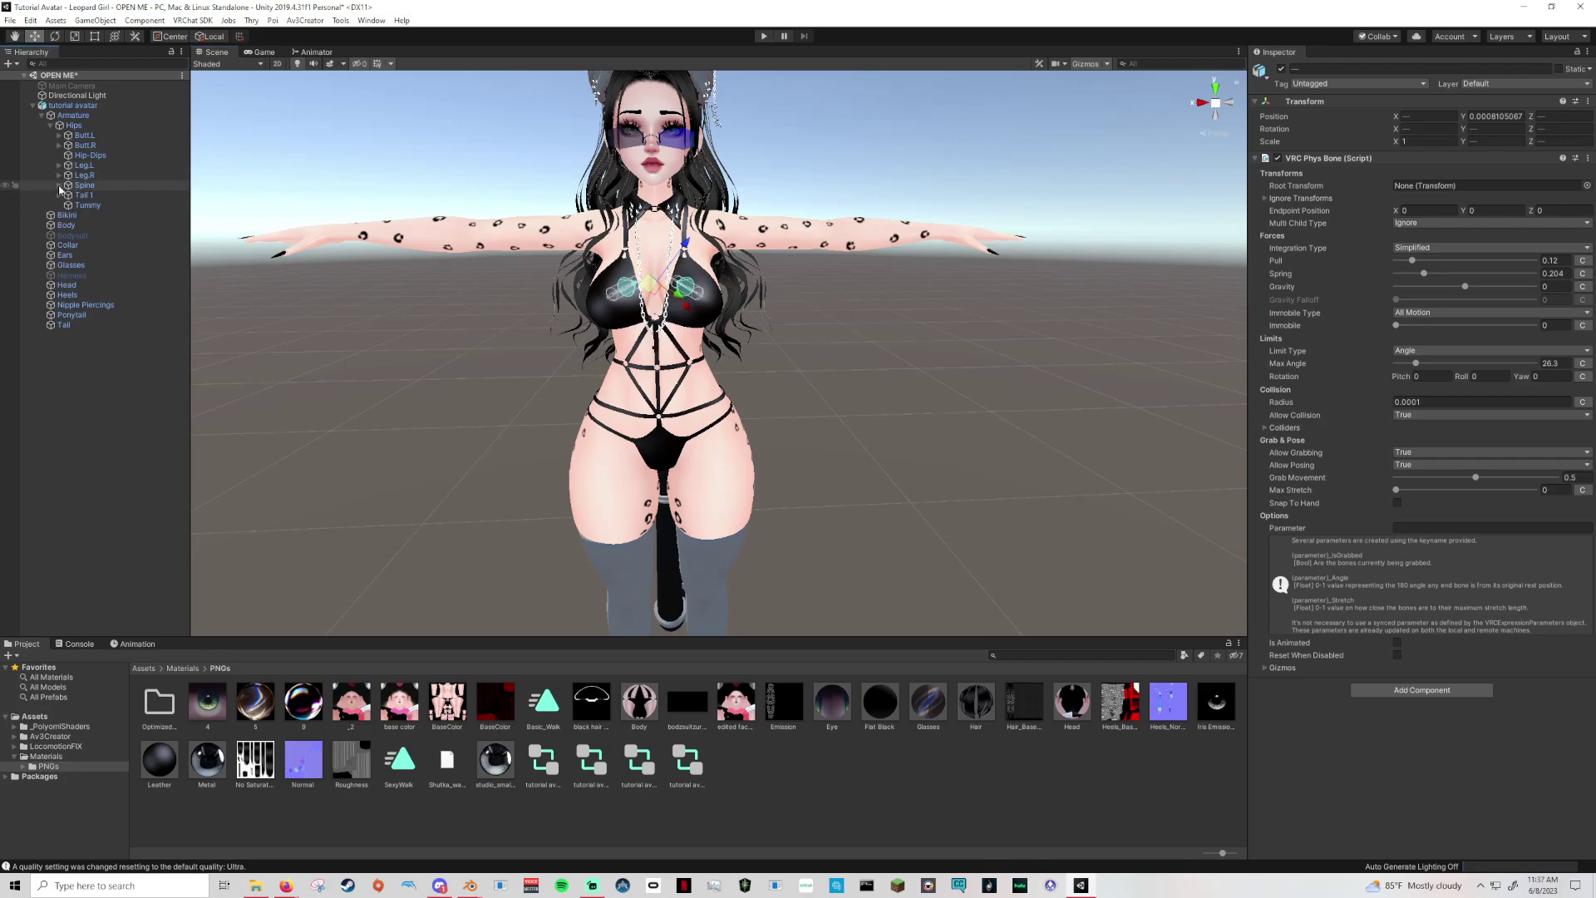
click(98, 397)
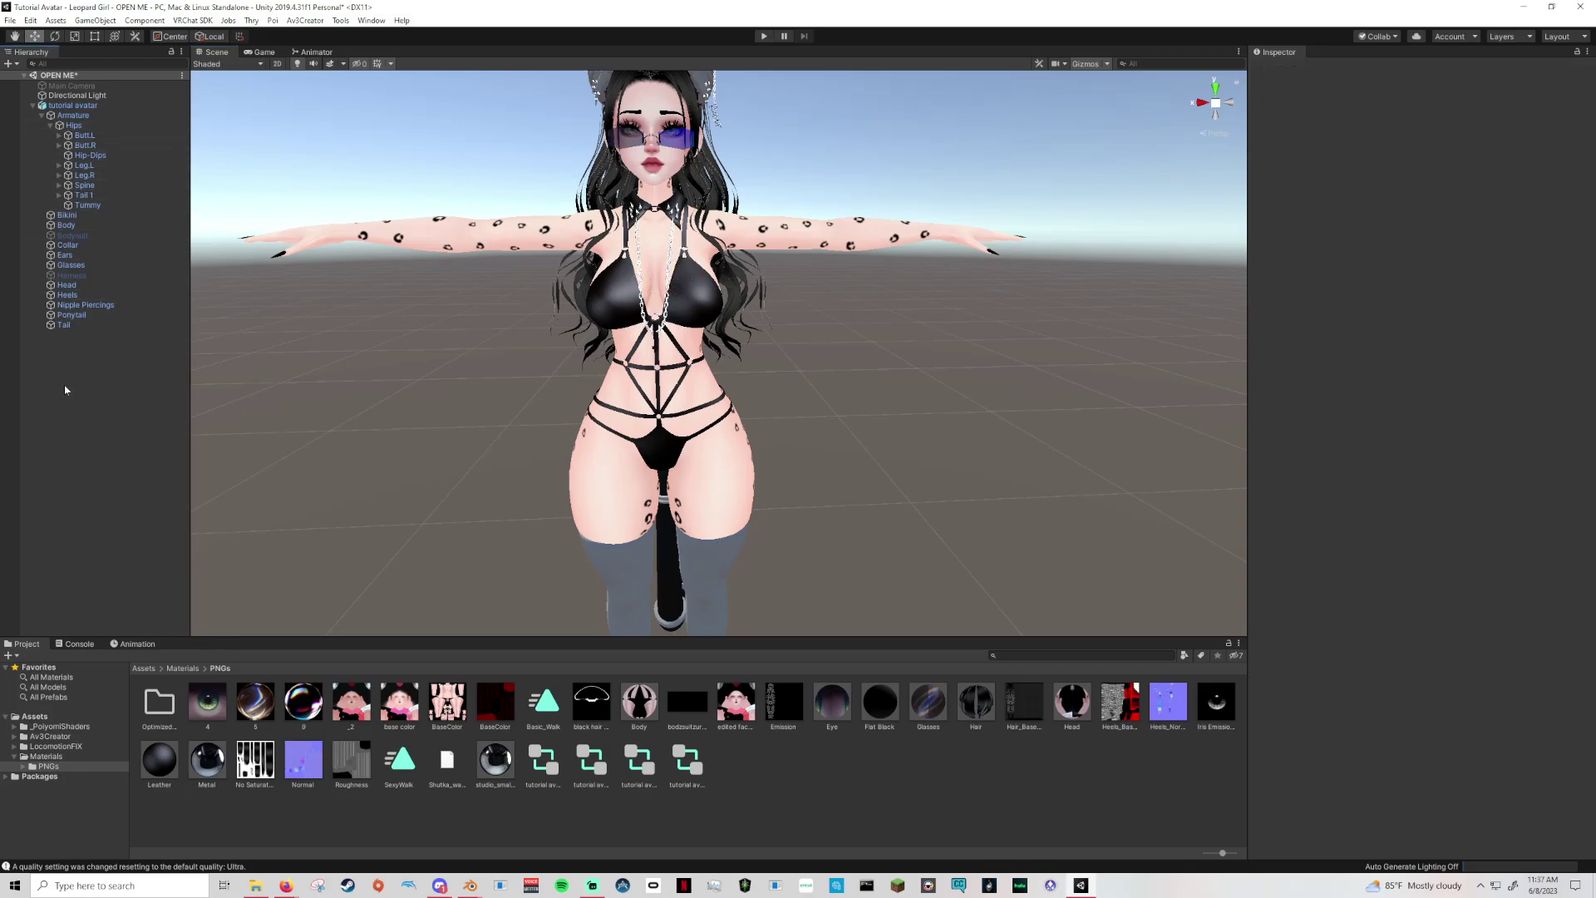
right_click(64, 387)
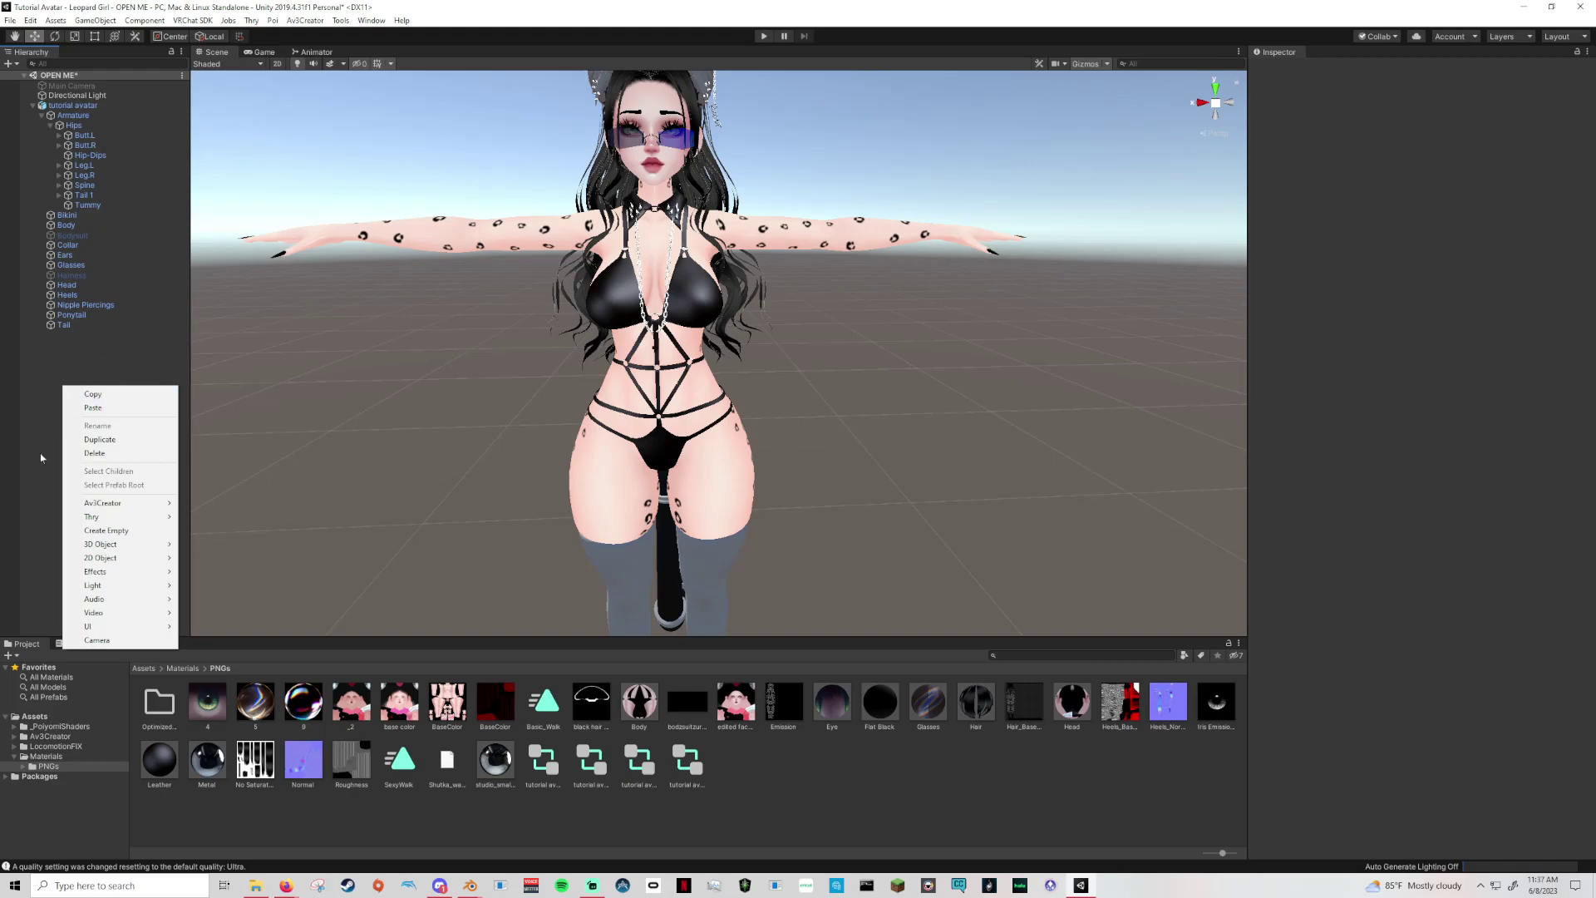
click(103, 534)
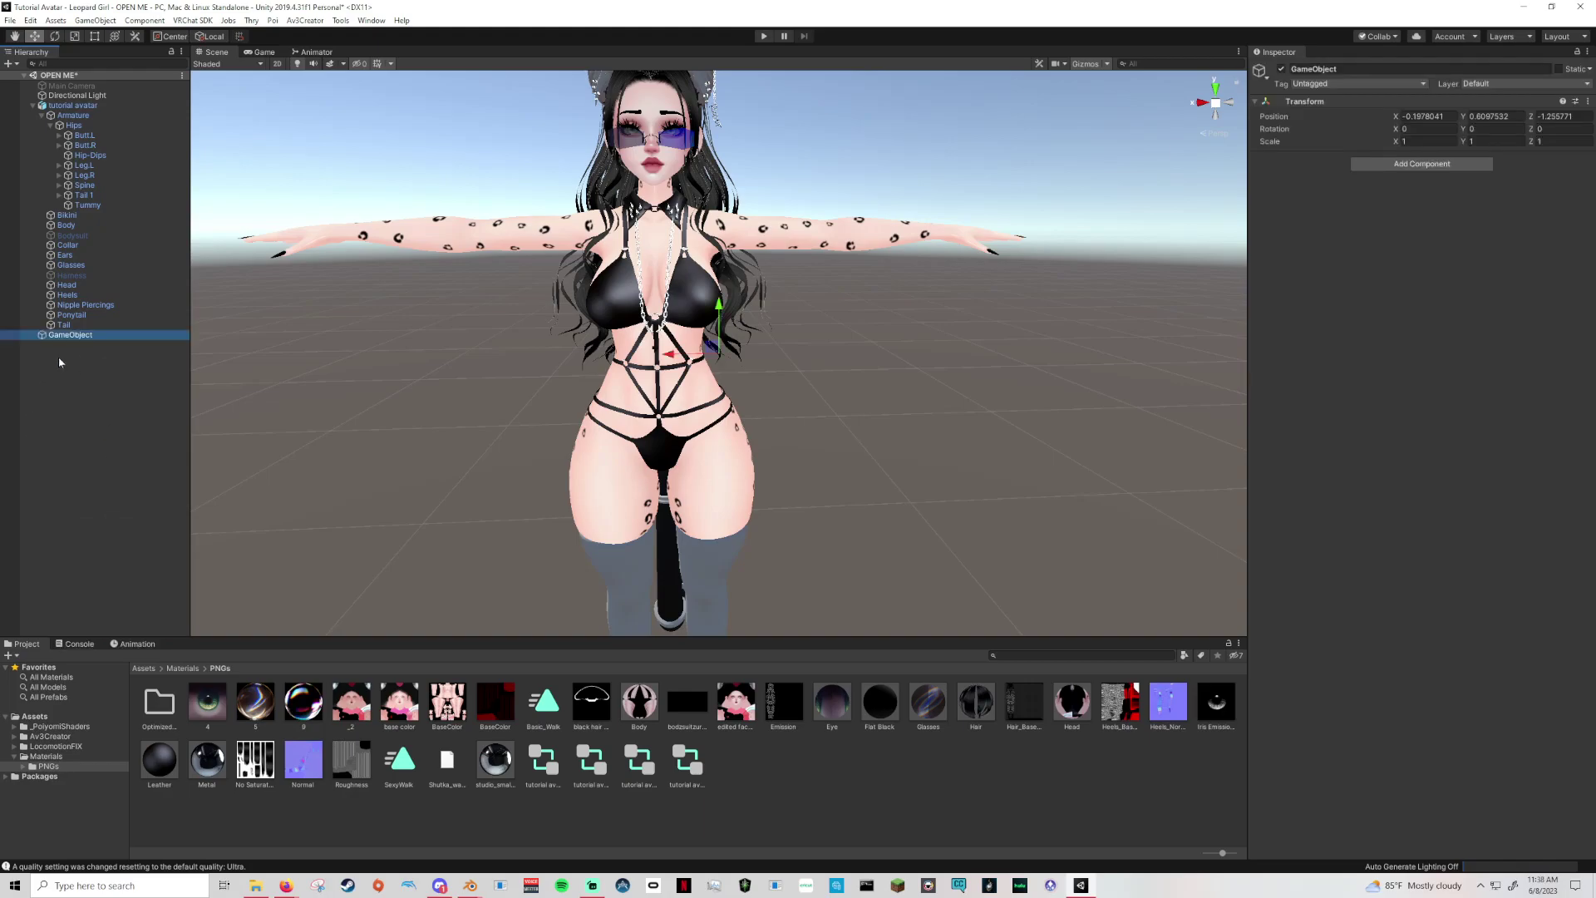
right_click(66, 337)
click(101, 376)
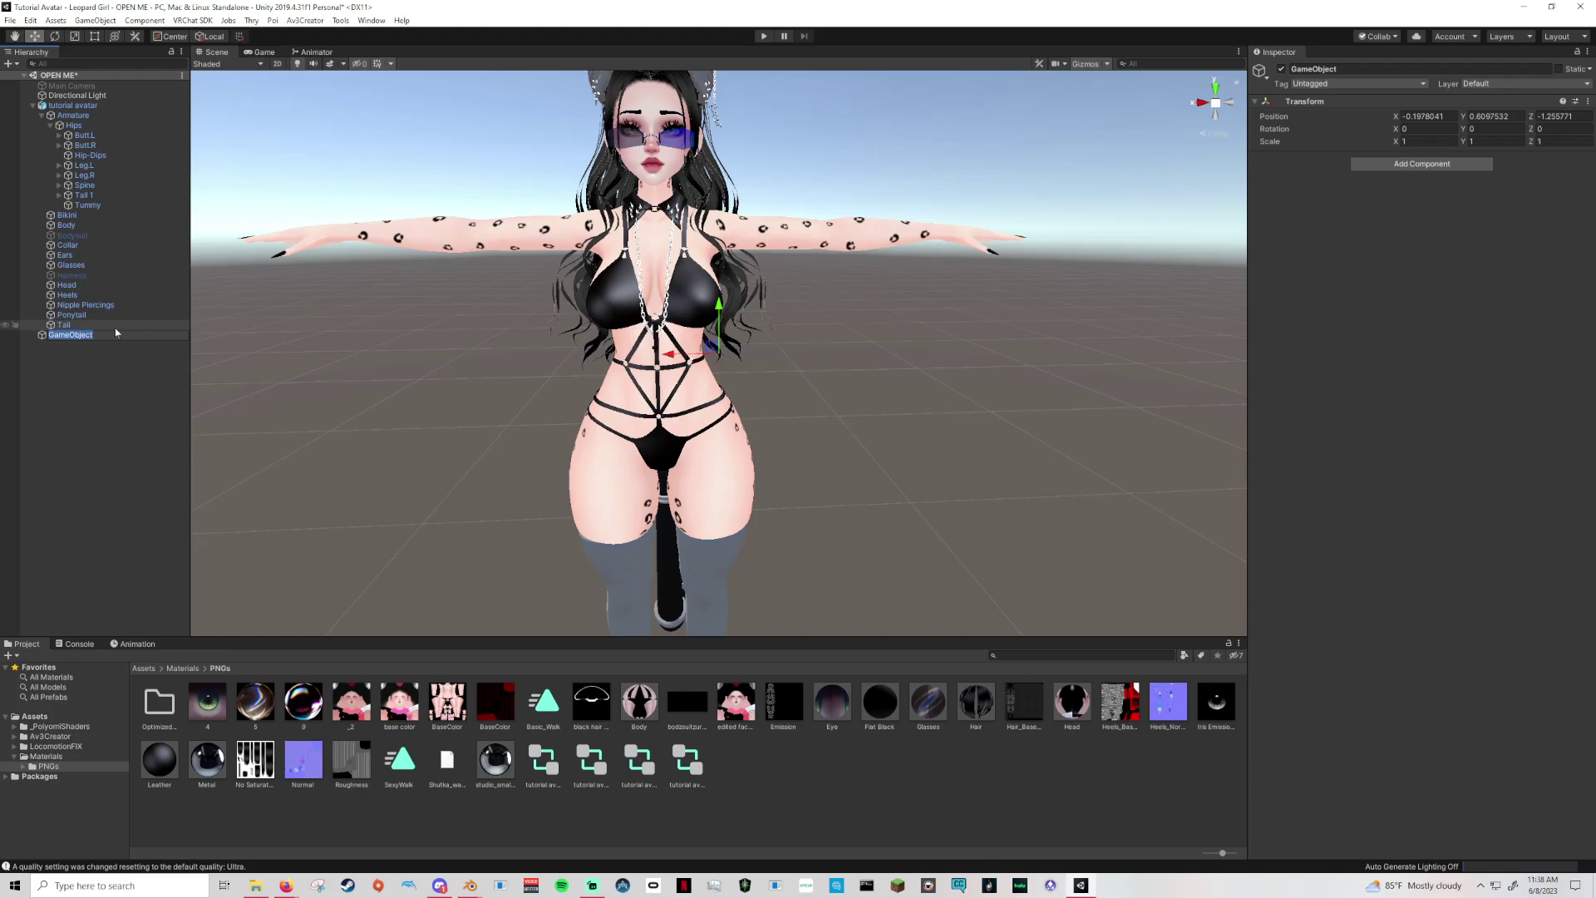
text(Head Collider)
key(Return)
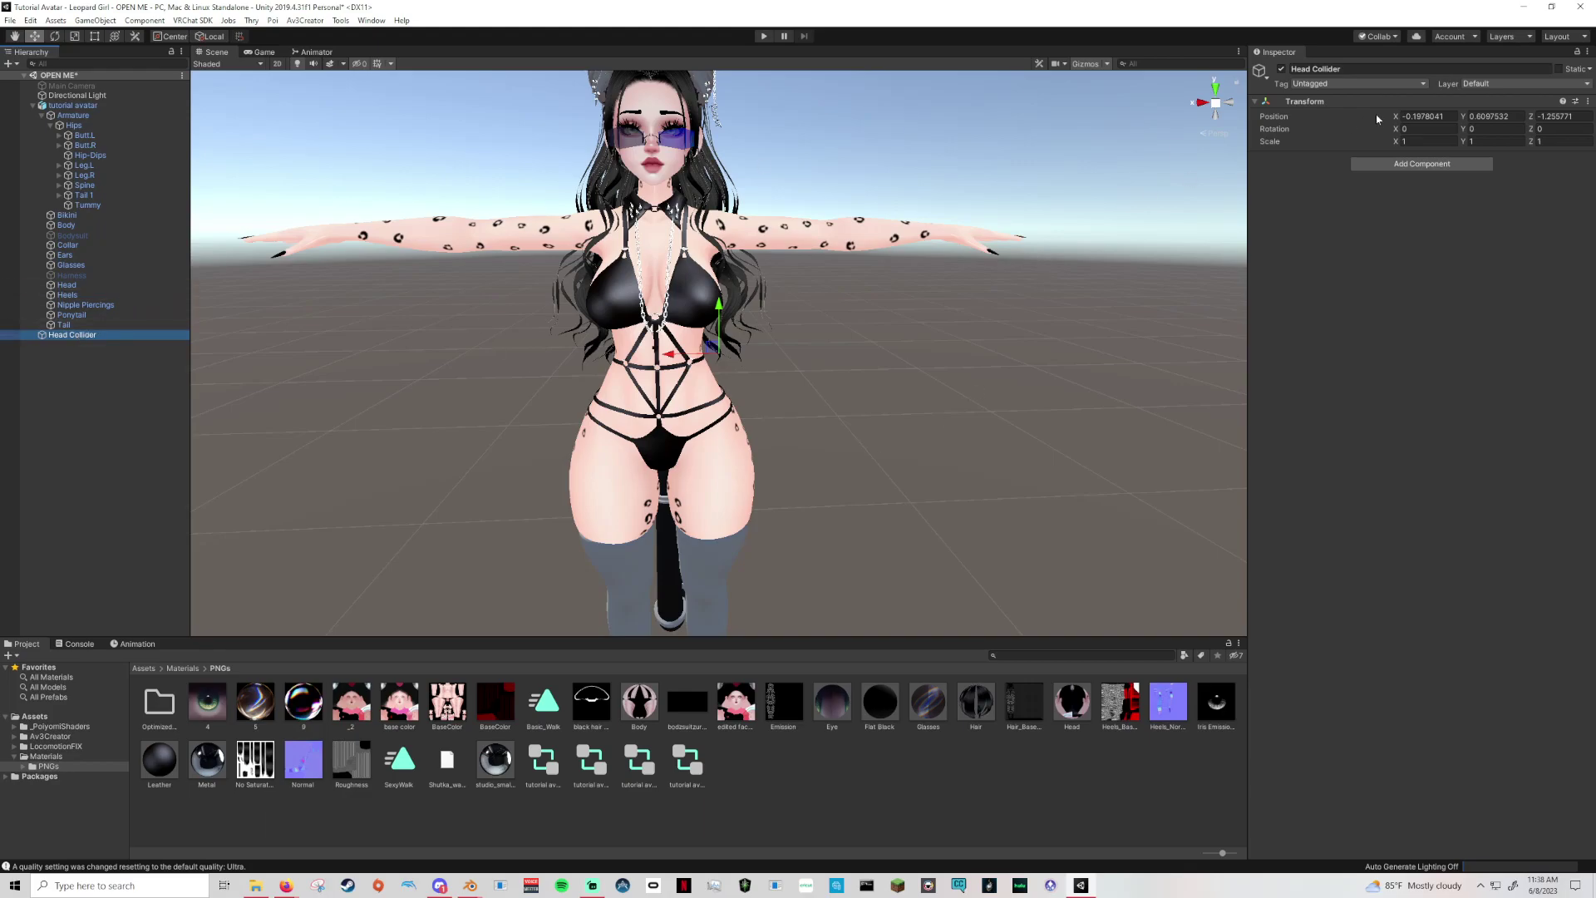
Add a VRC Phys Bone Collider component to Head Collider and set the object's position to 0, 0, 0.
click(1422, 165)
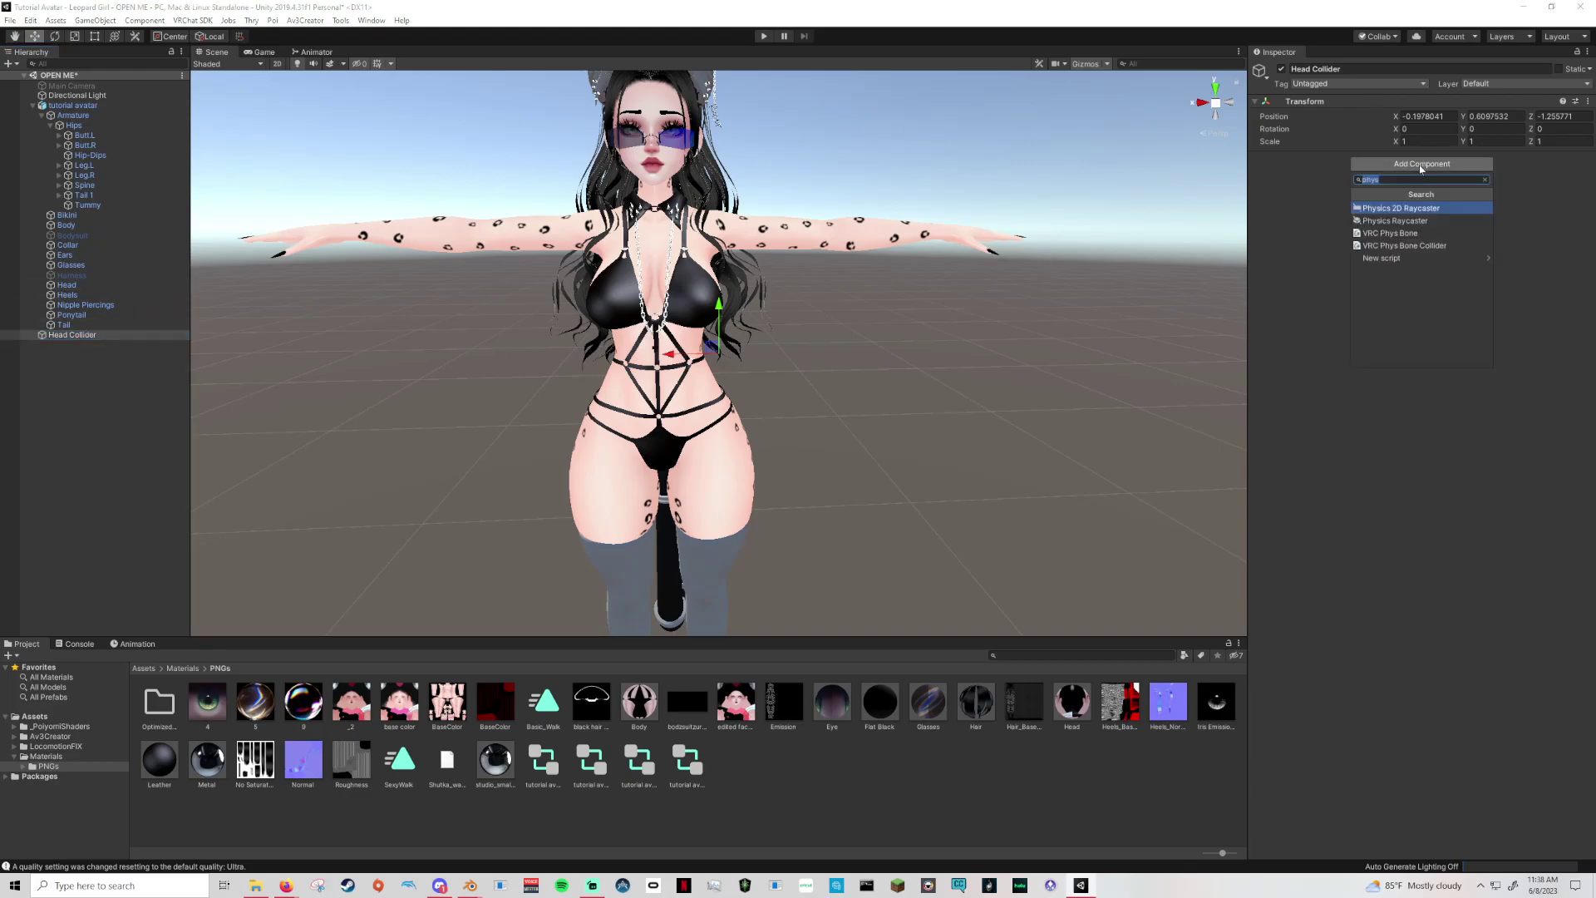
click(1414, 247)
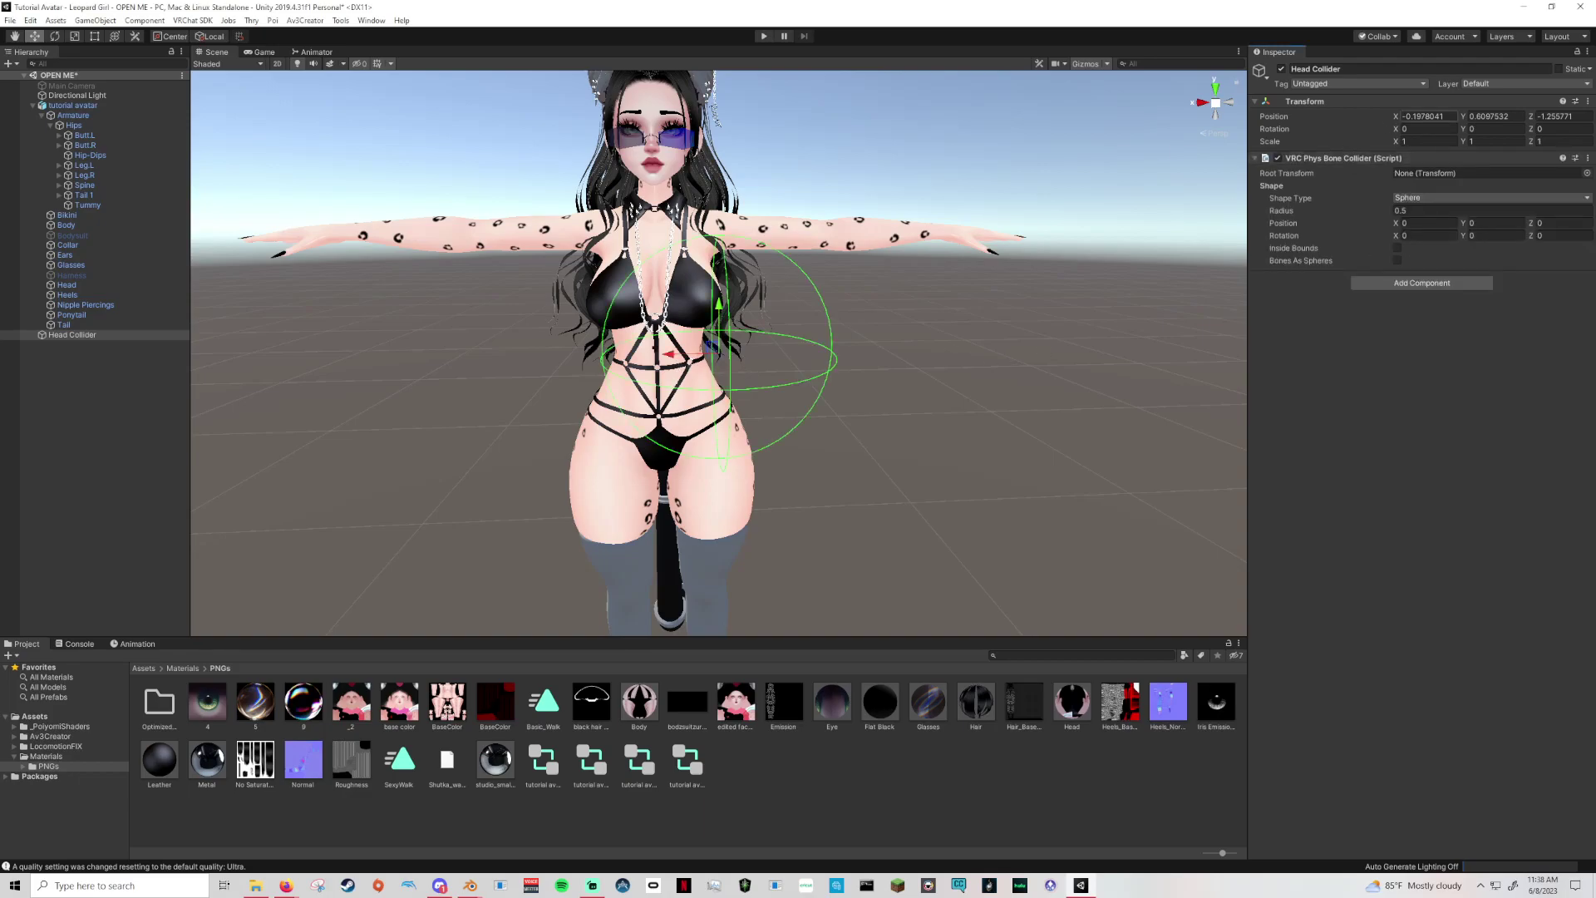
right_drag(852, 363, 826, 319)
click(1425, 117)
text(0)
key(Return)
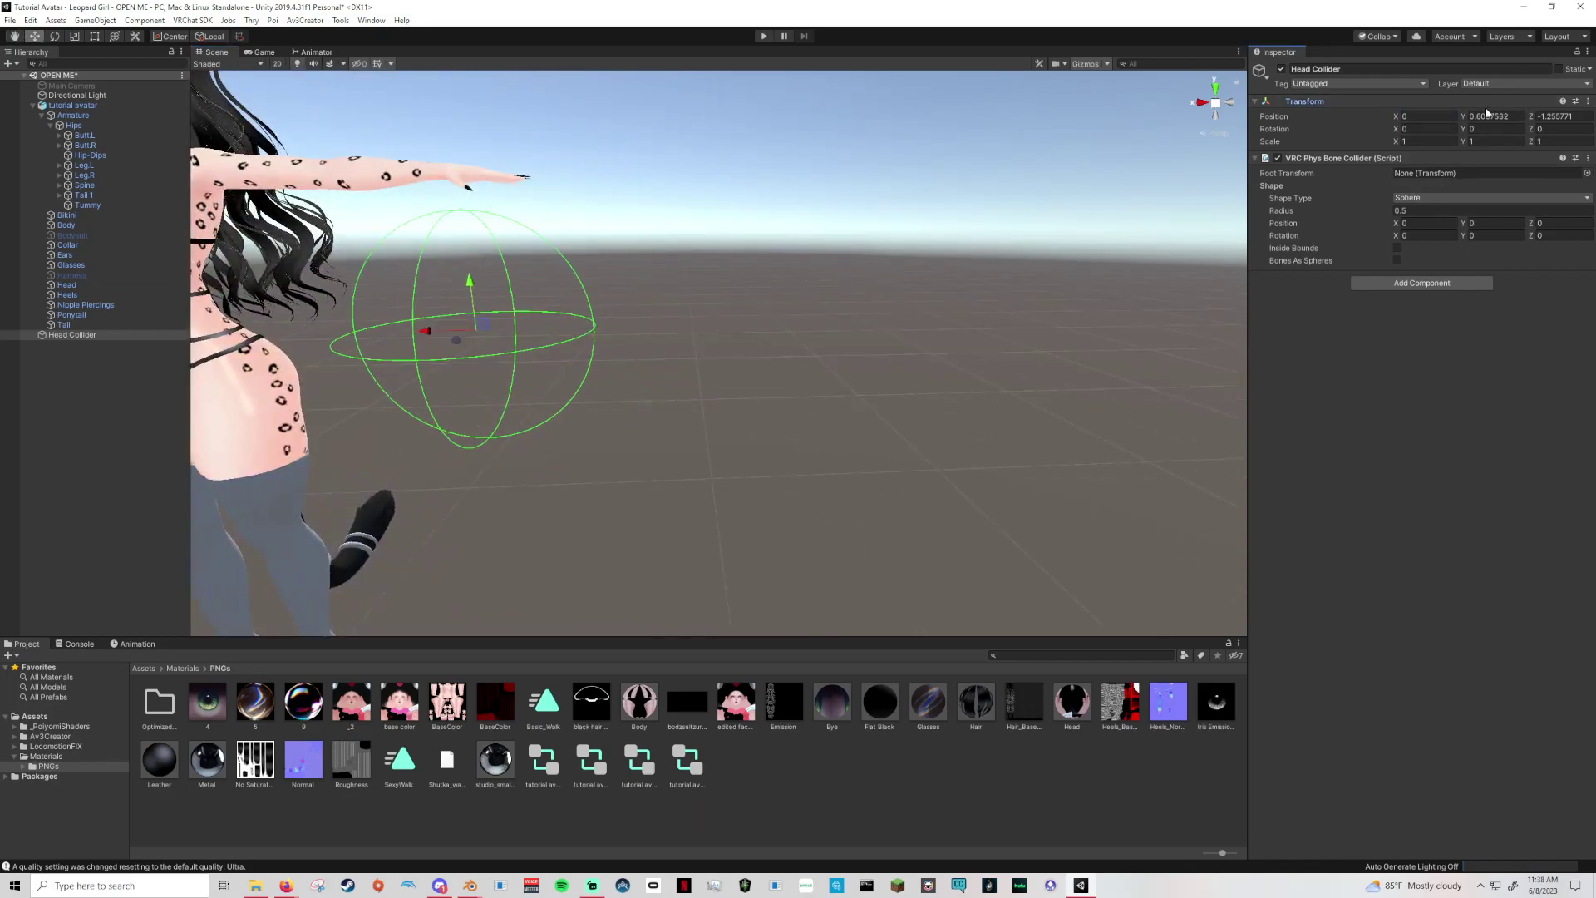
click(1491, 106)
click(1305, 101)
click(1492, 116)
text(0)
key(Tab)
scroll(928, 349, down, 6)
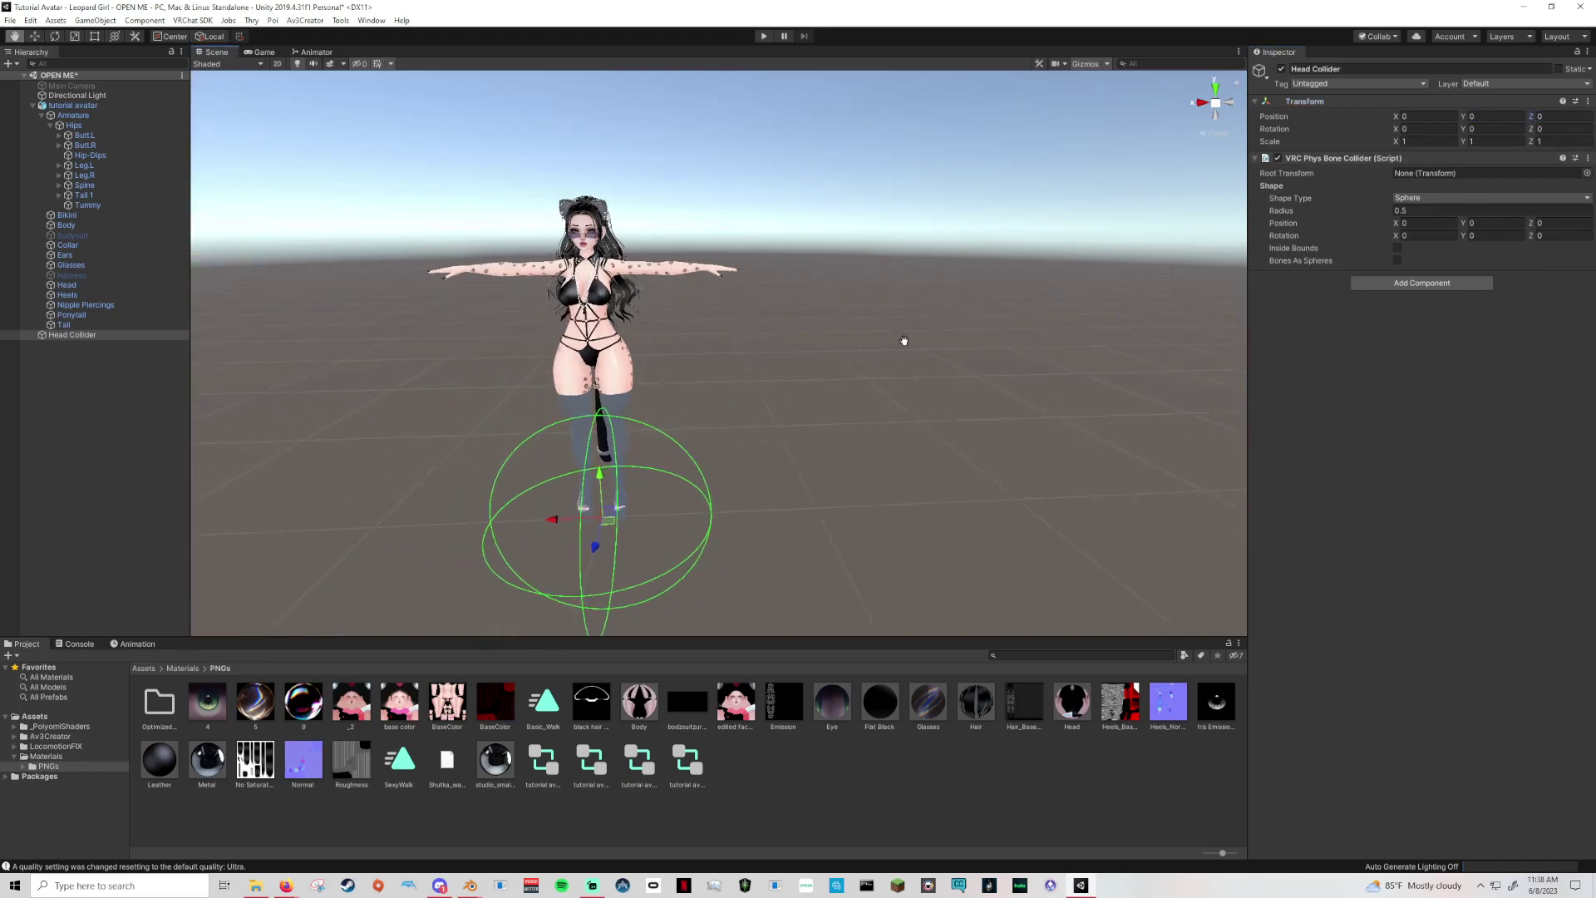
Raise the Head Collider object to head level at about Y 1.2 and change the collider shape to Capsule.
drag(732, 458, 728, 223)
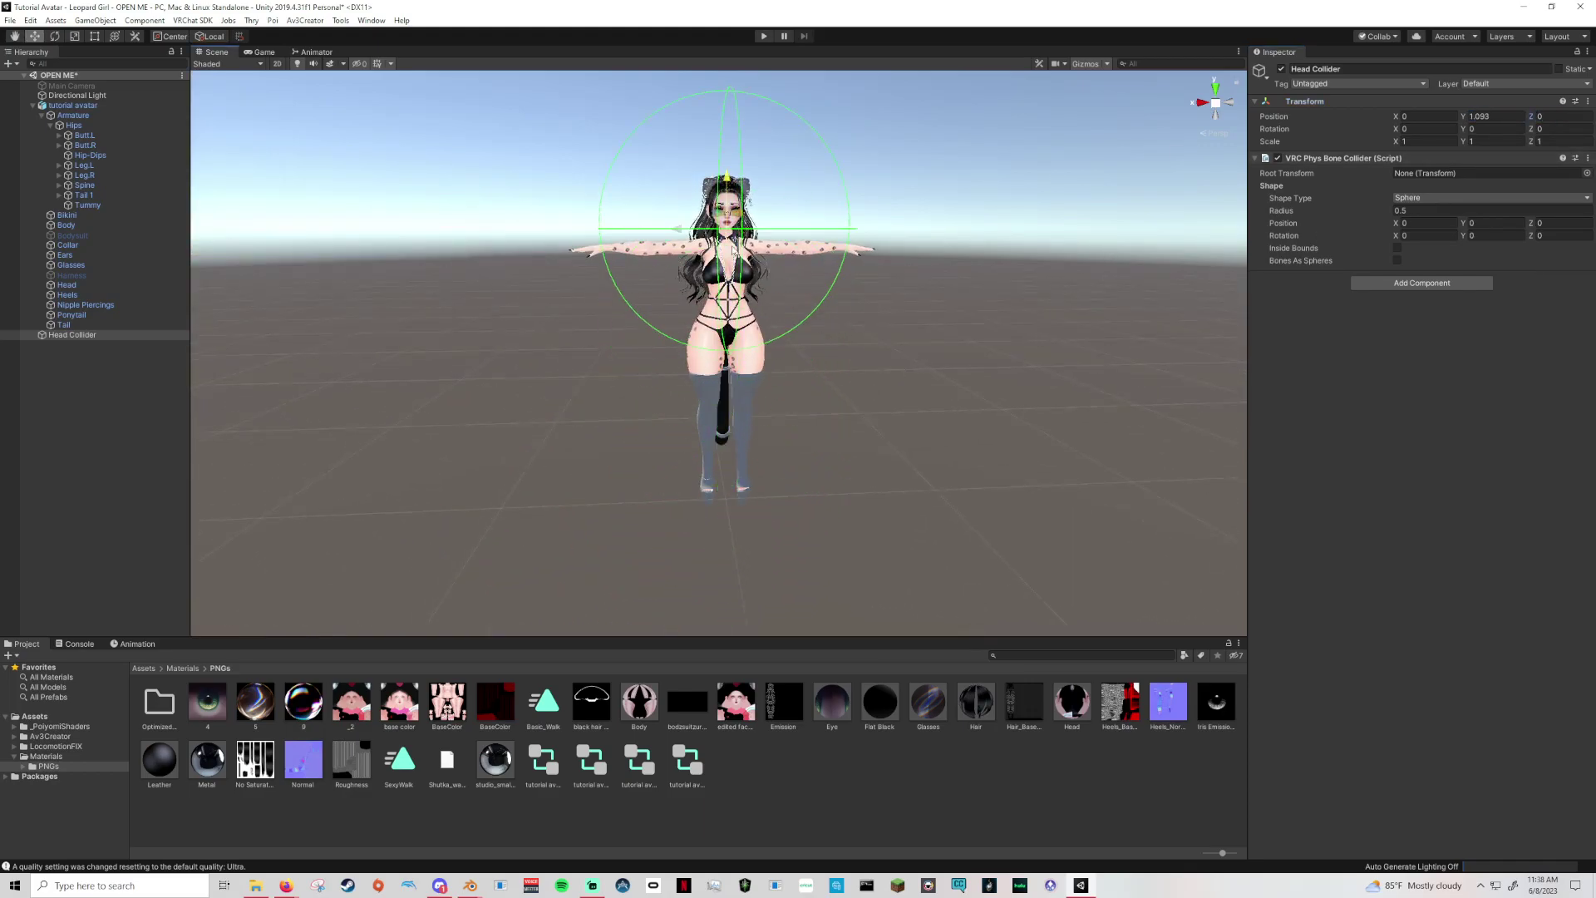
scroll(803, 303, up, 5)
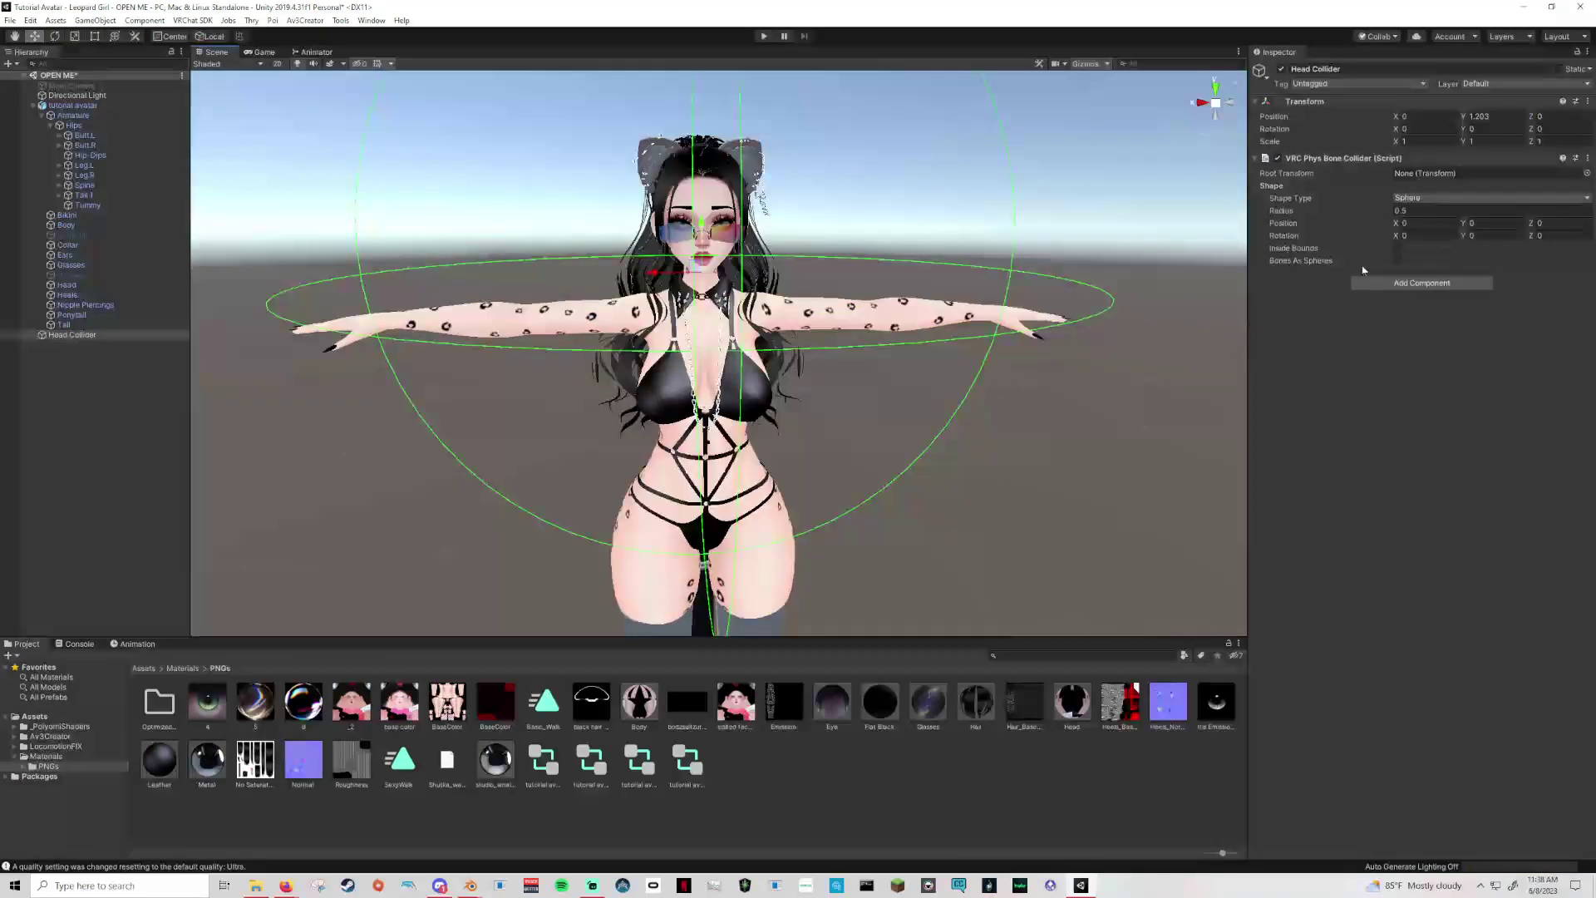
click(1400, 197)
click(1421, 221)
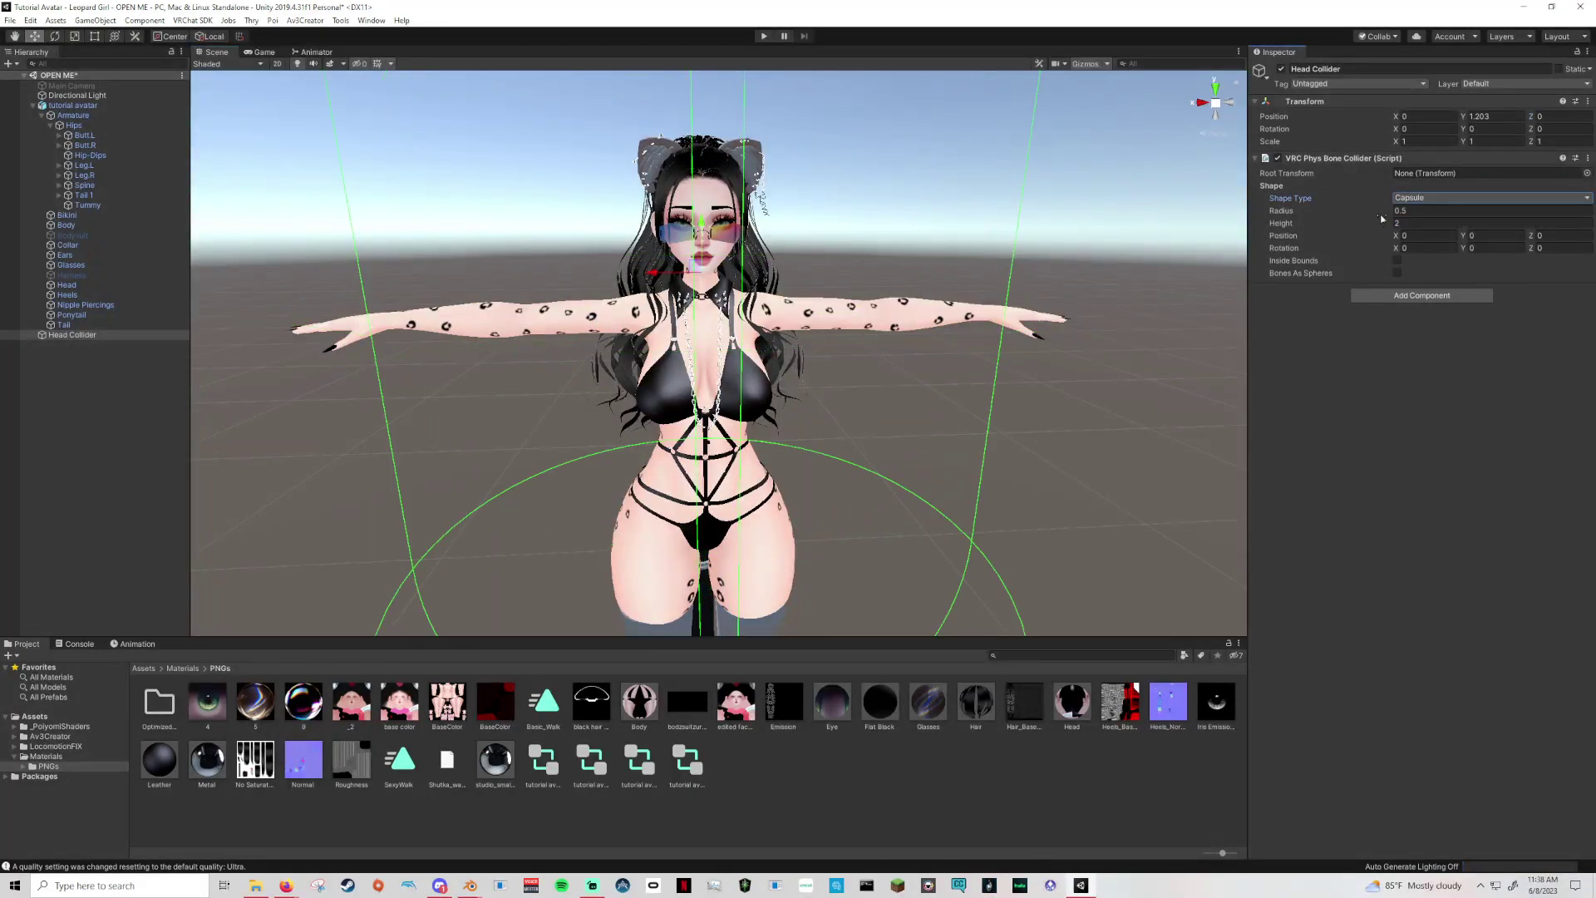
Size the capsule to radius 0.06 and height 0.14, and raise the Head Collider to about Y 1.276 over the face.
mouse_move(1363, 213)
mouse_down()
mouse_move(1315, 225)
mouse_move(1333, 215)
mouse_up()
click(1335, 213)
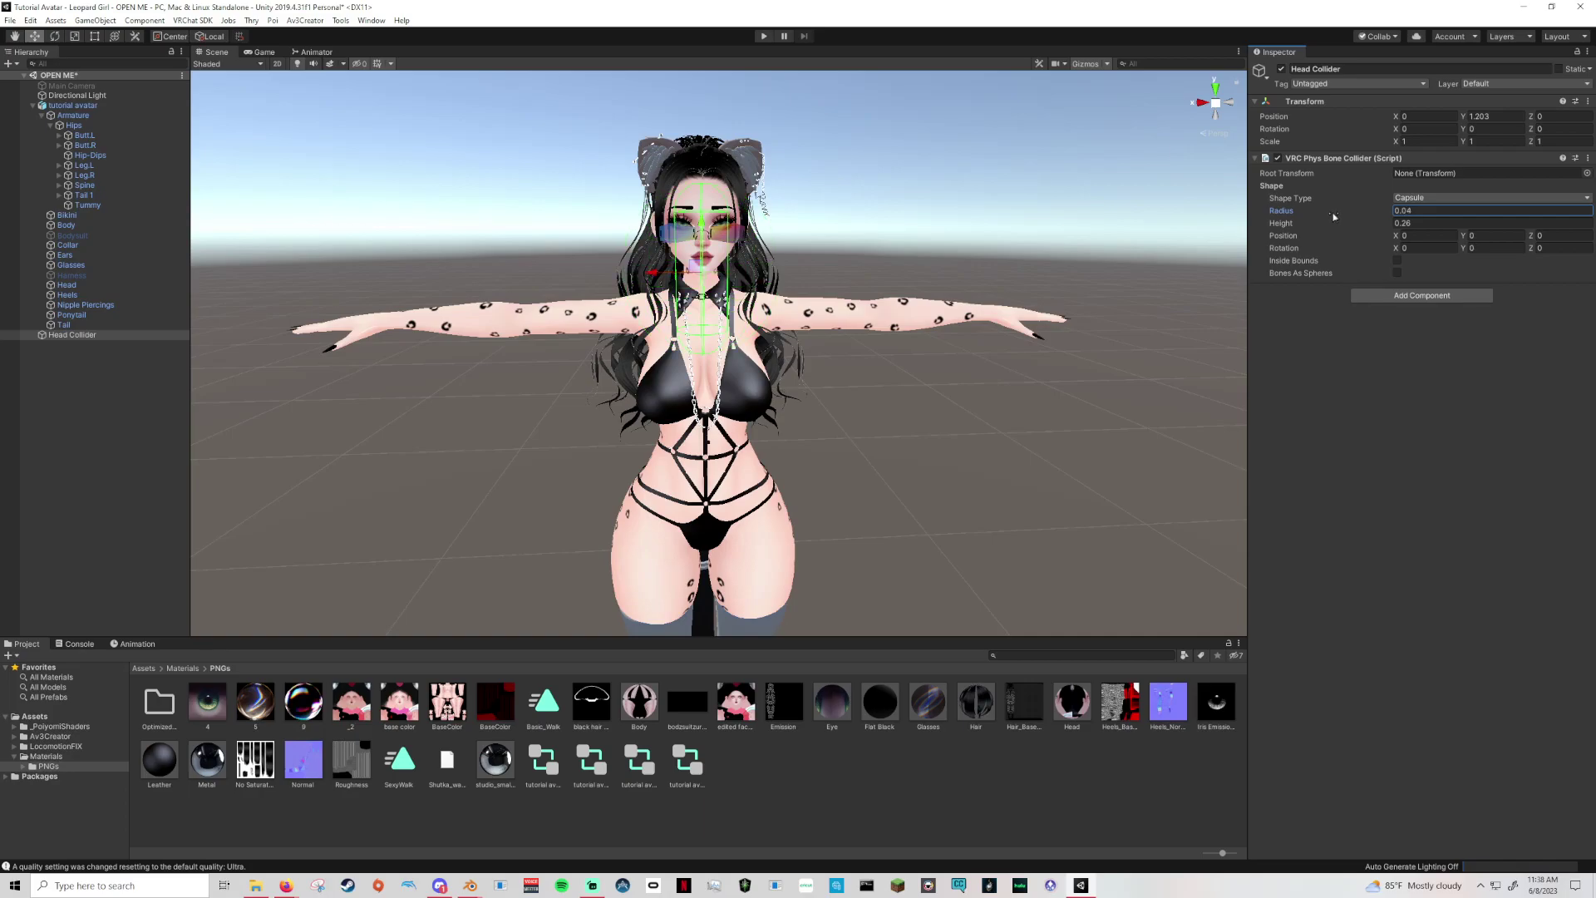
key(BackSpace)
text(6)
key(Tab)
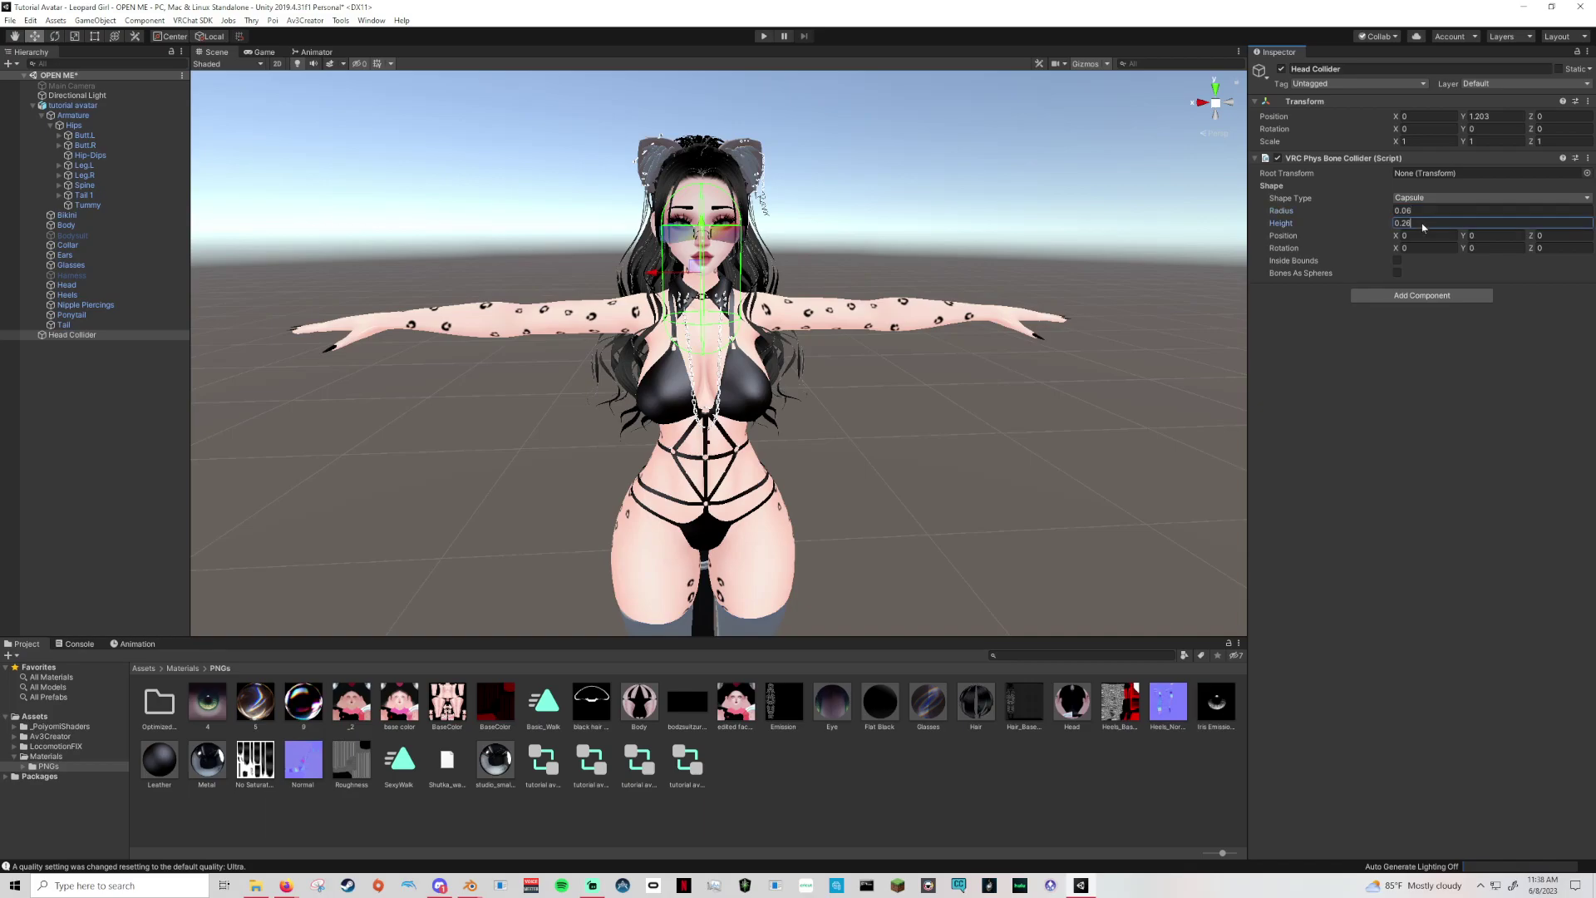
text(0.14)
drag(703, 239, 714, 192)
Shift the Head Collider back and slightly up inside the head, to about Y 1.294 and Z -0.024.
right_drag(1007, 291, 985, 276)
click(1217, 106)
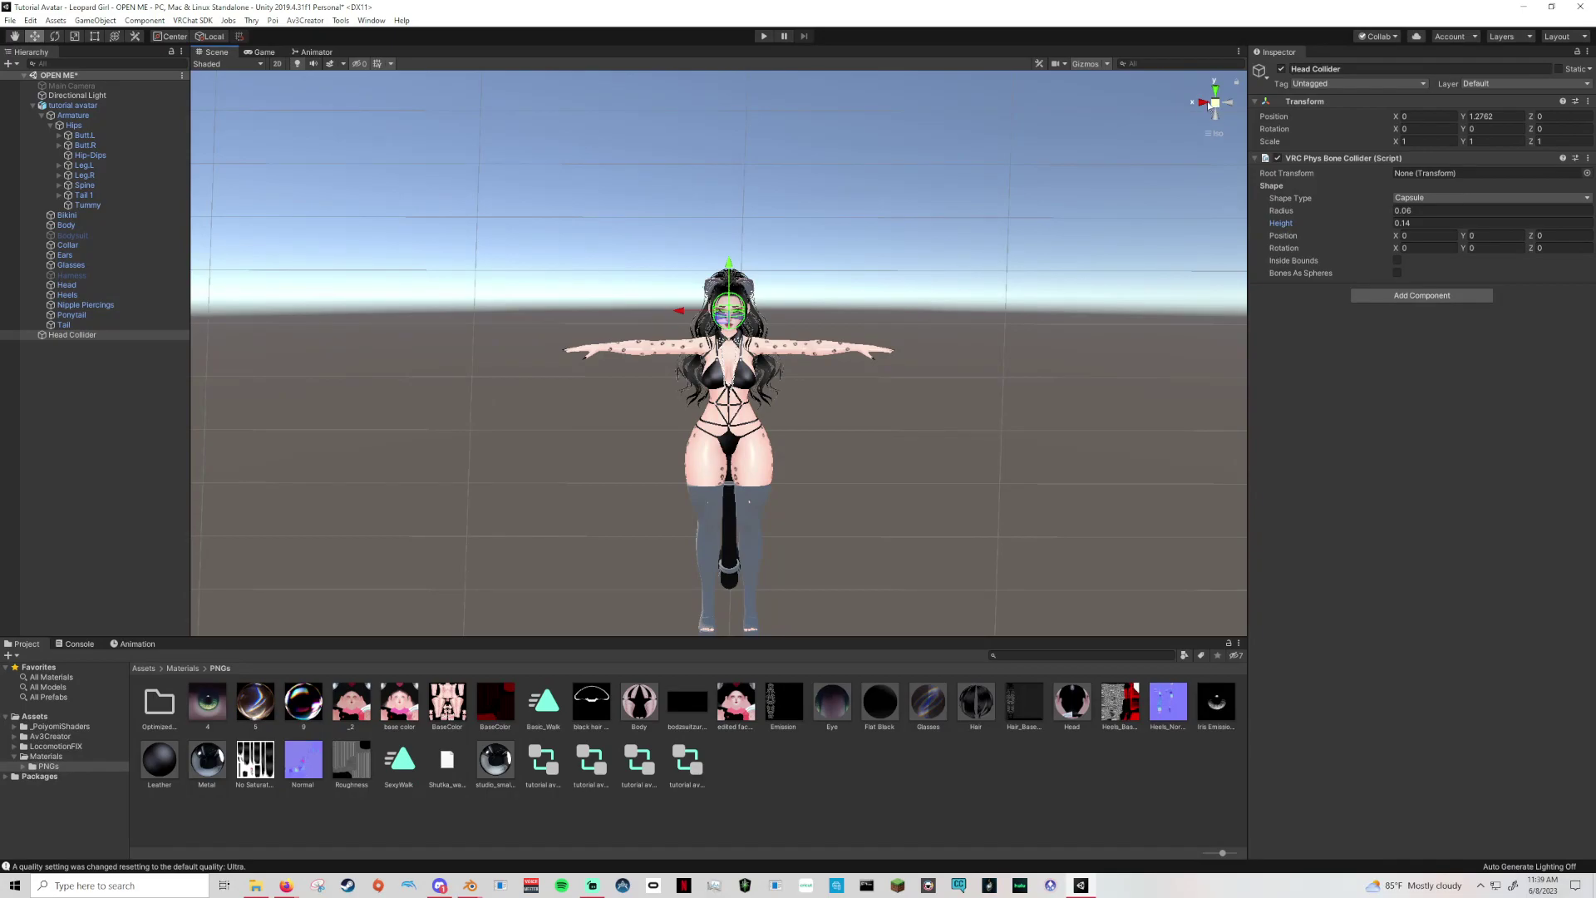
click(1211, 103)
click(1213, 106)
scroll(798, 287, up, 10)
scroll(788, 273, down, 8)
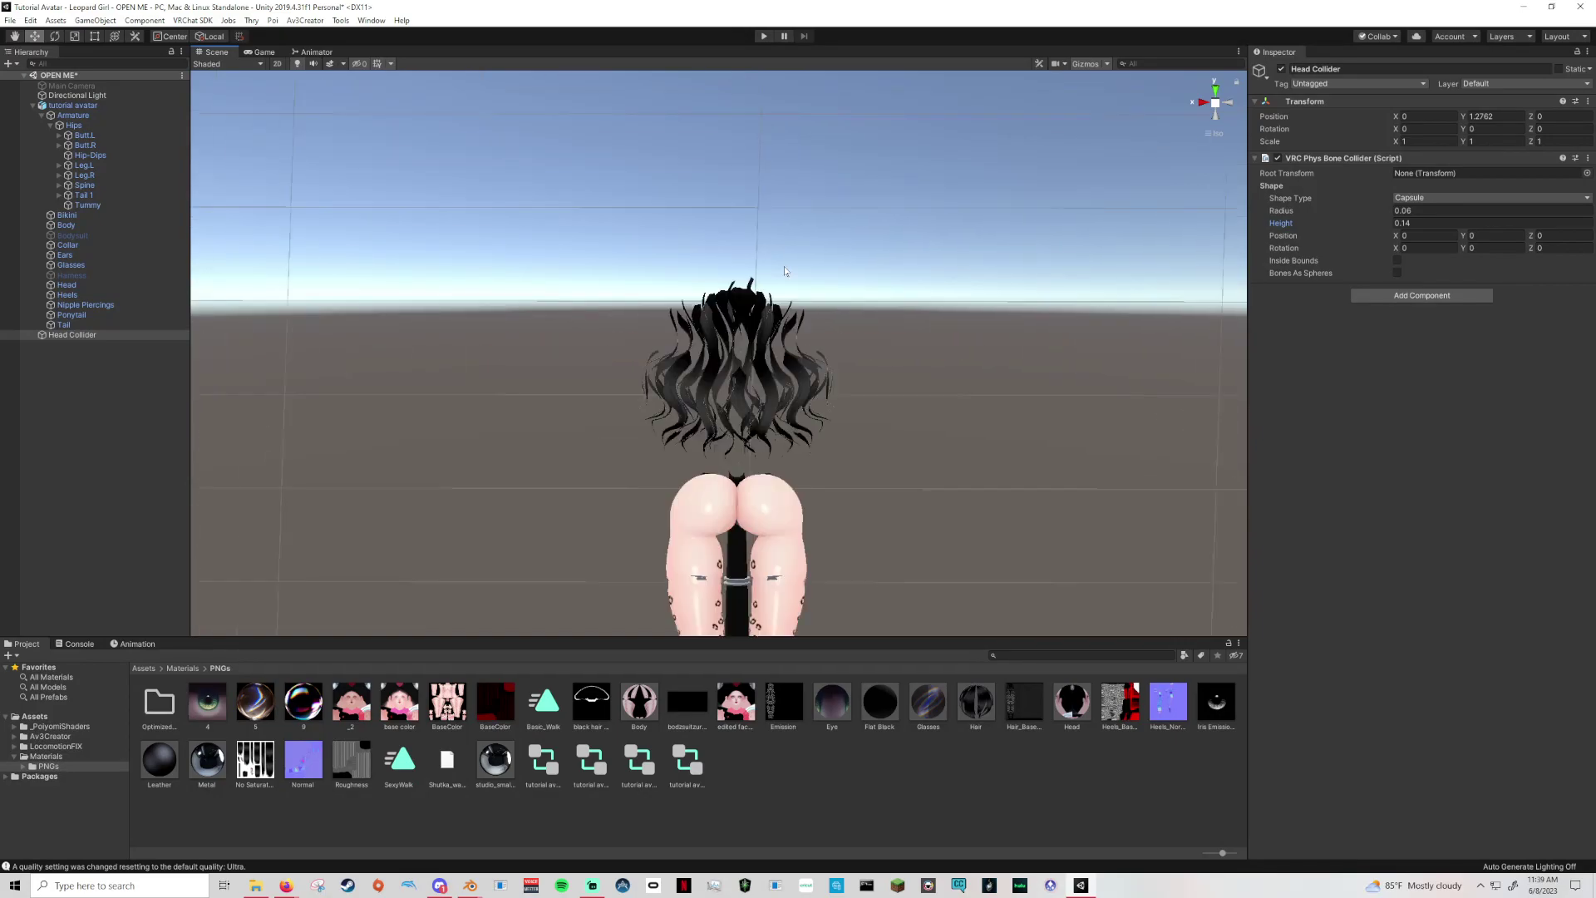
alt+drag(947, 243, 870, 248)
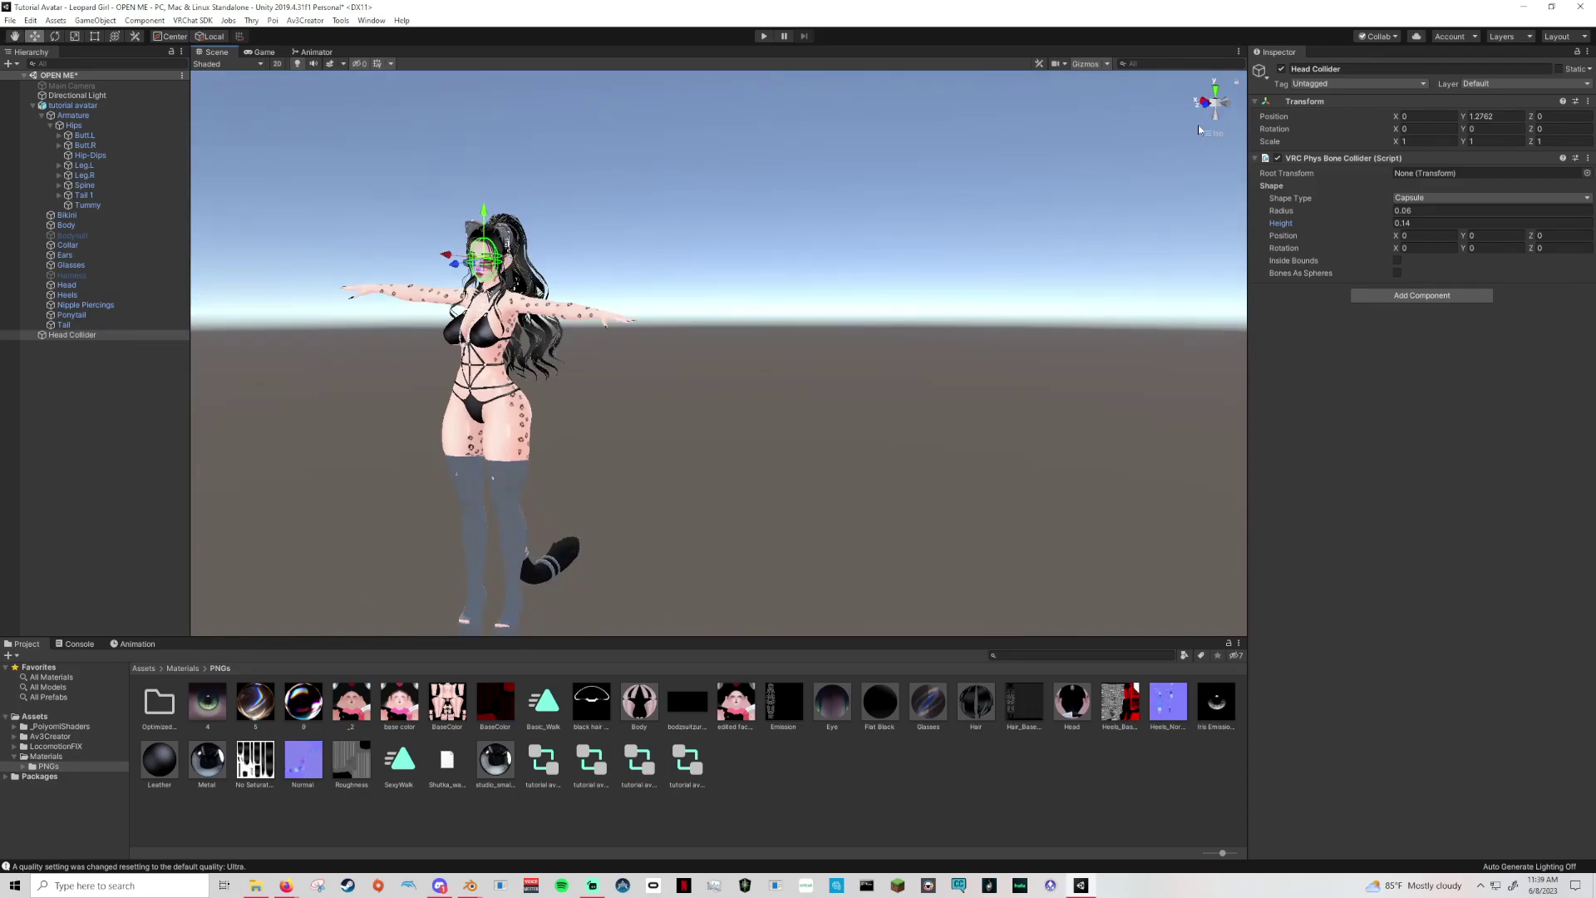
click(1203, 102)
middle_drag(1010, 214, 1061, 283)
key(w)
scroll(1223, 130, up, 5)
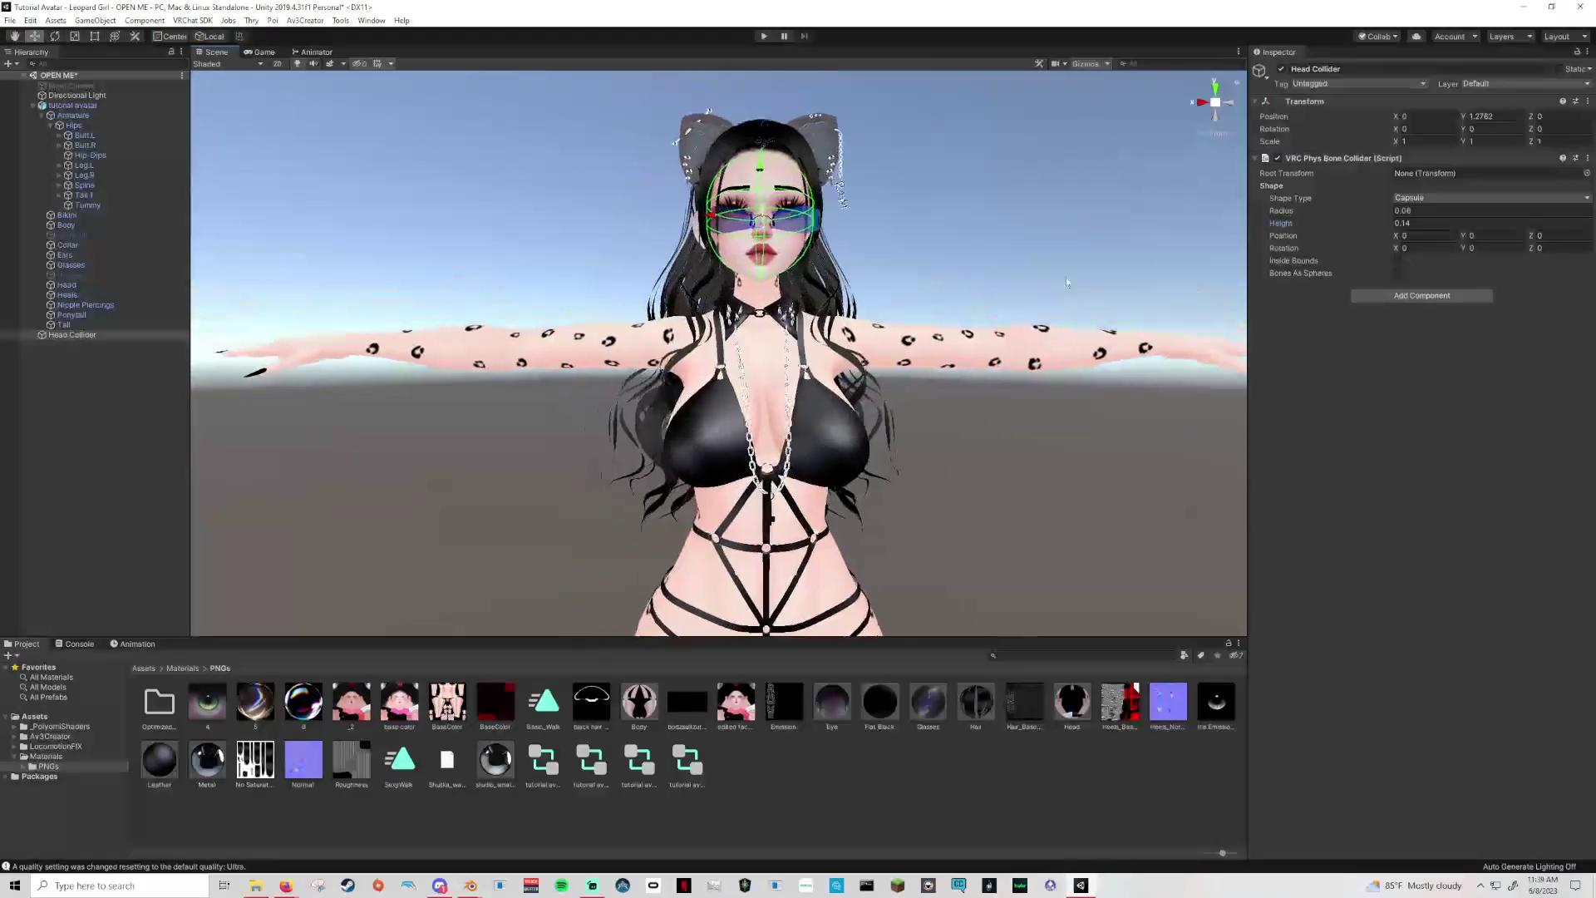
right_drag(1060, 282, 757, 311)
middle_drag(1072, 324, 840, 332)
middle_drag(1147, 337, 964, 339)
scroll(1104, 350, down, 6)
middle_drag(1104, 350, 950, 327)
key(f)
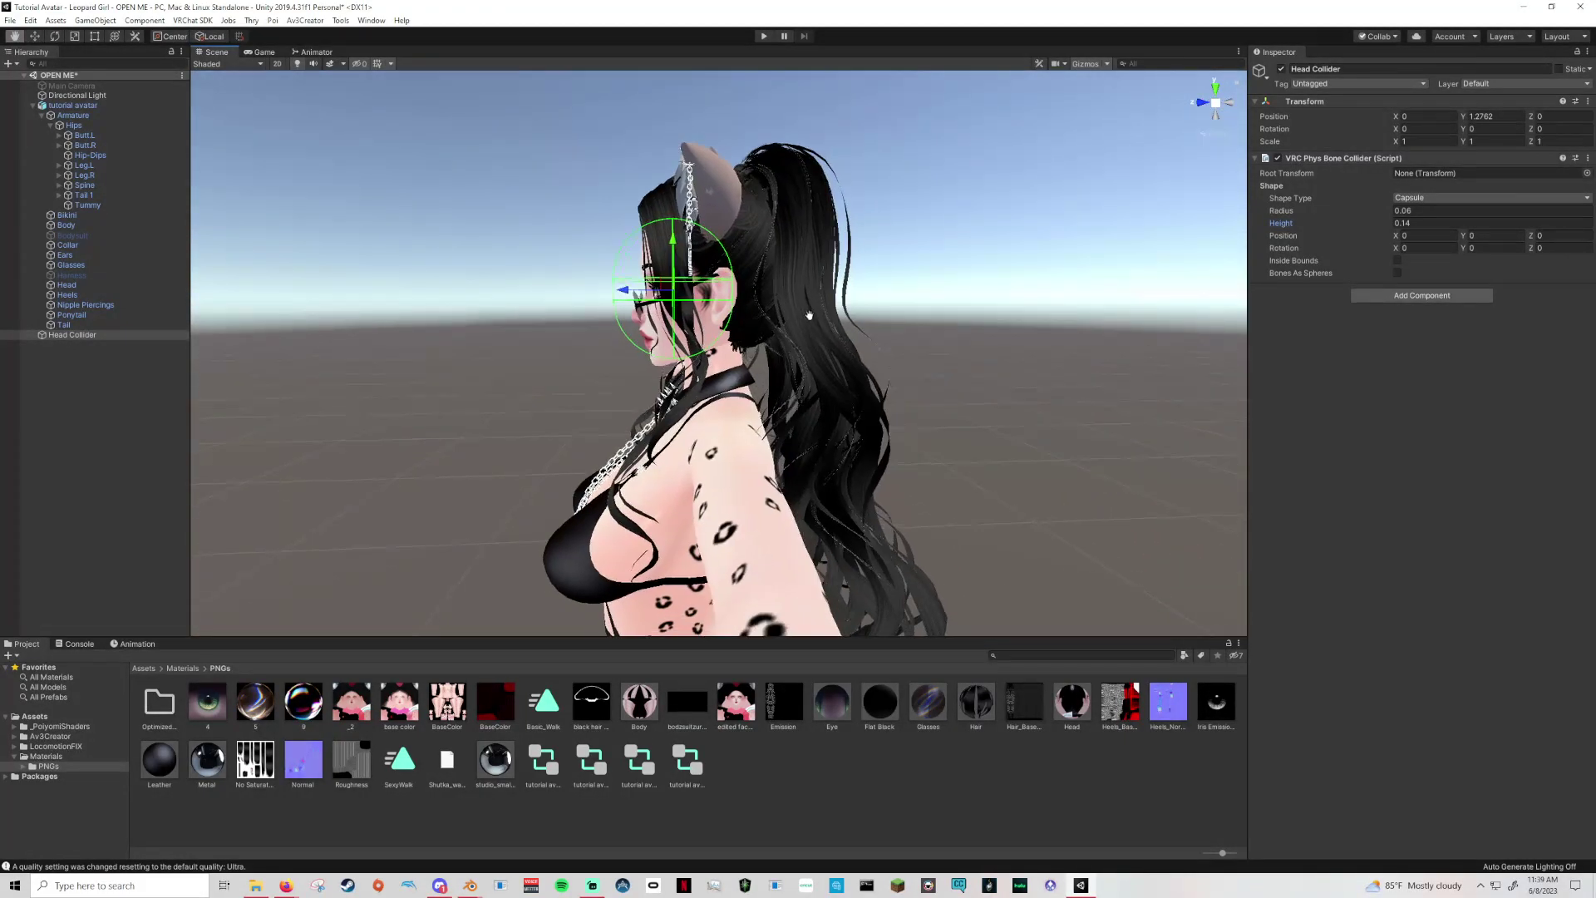
key(w)
drag(701, 287, 763, 233)
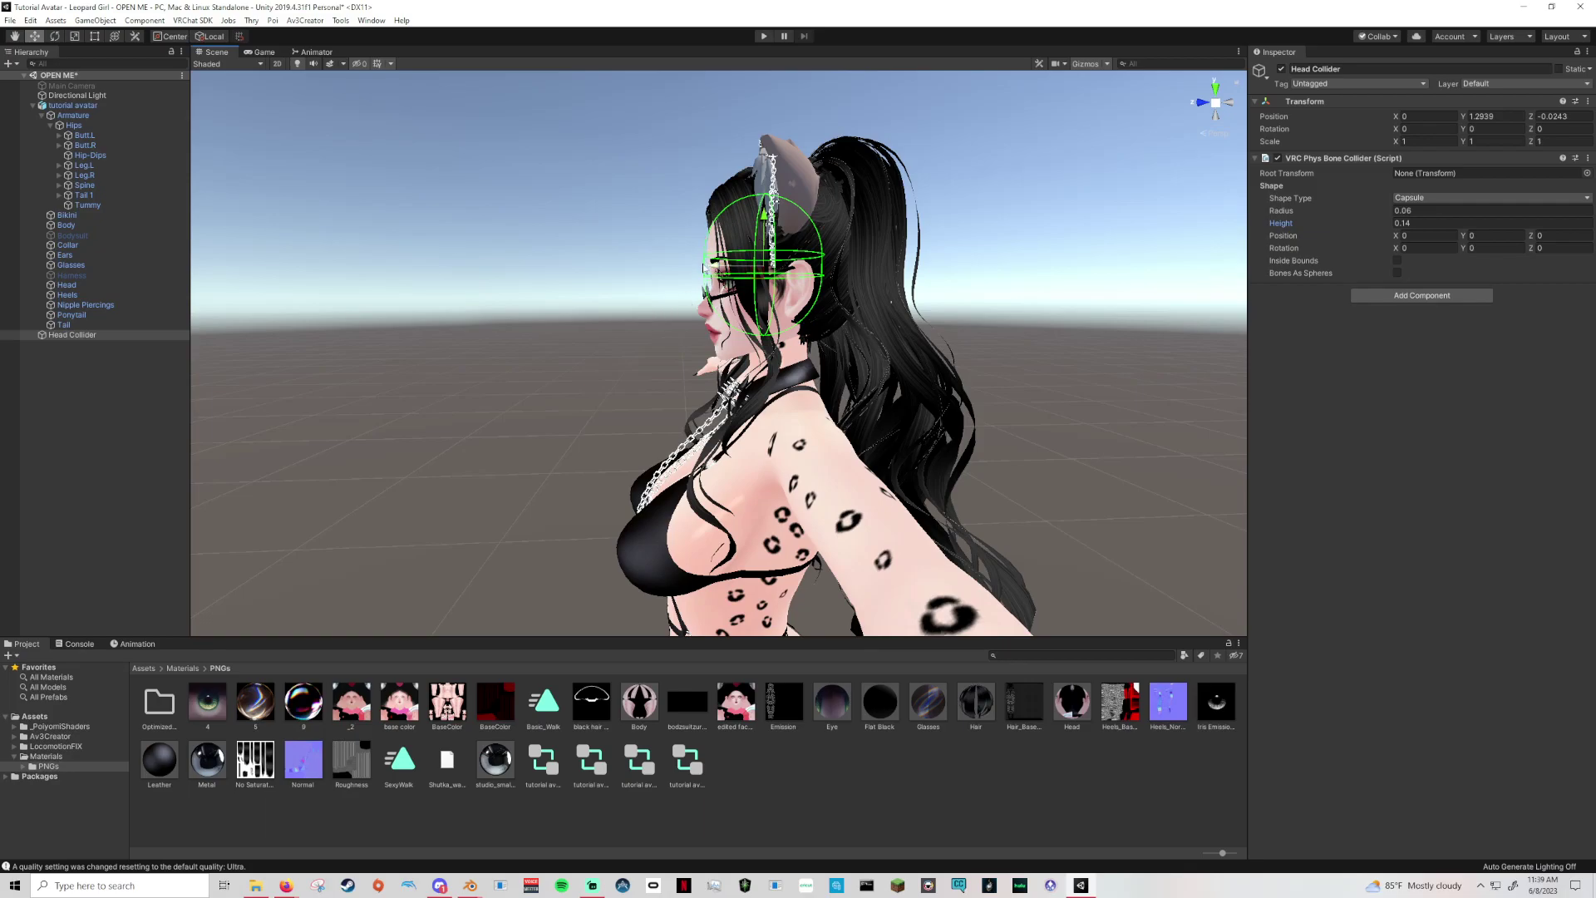
alt+drag(645, 311, 899, 286)
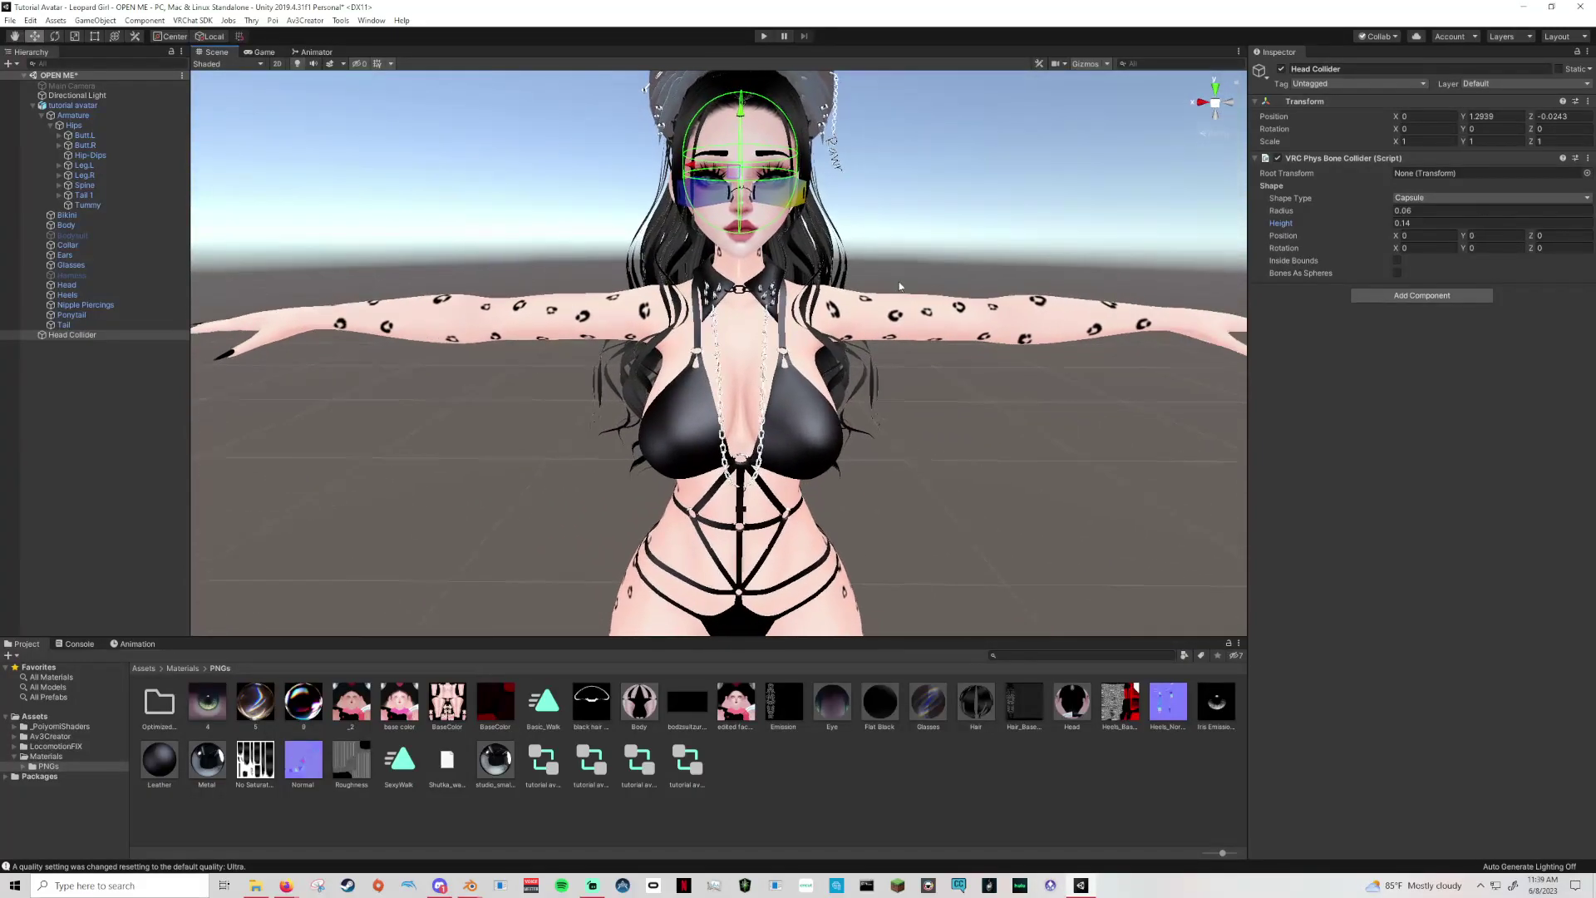
Add a VRC Phys Bone component to all hair bones under Hair Root, from Front L through Wispie Smol R.
click(60, 184)
click(77, 196)
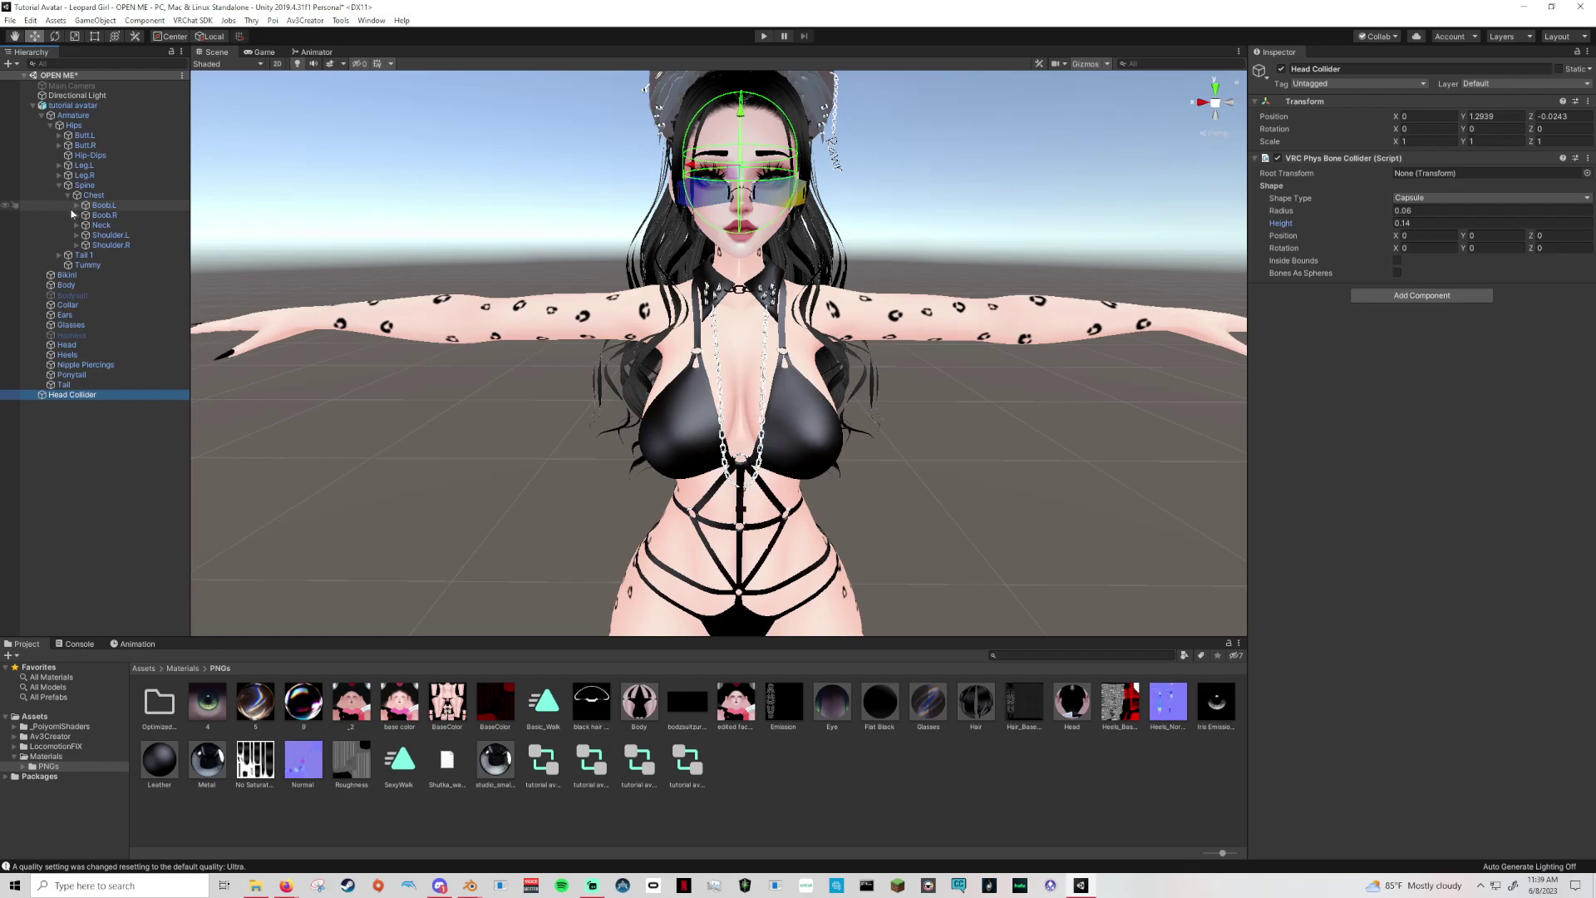
click(77, 225)
click(85, 235)
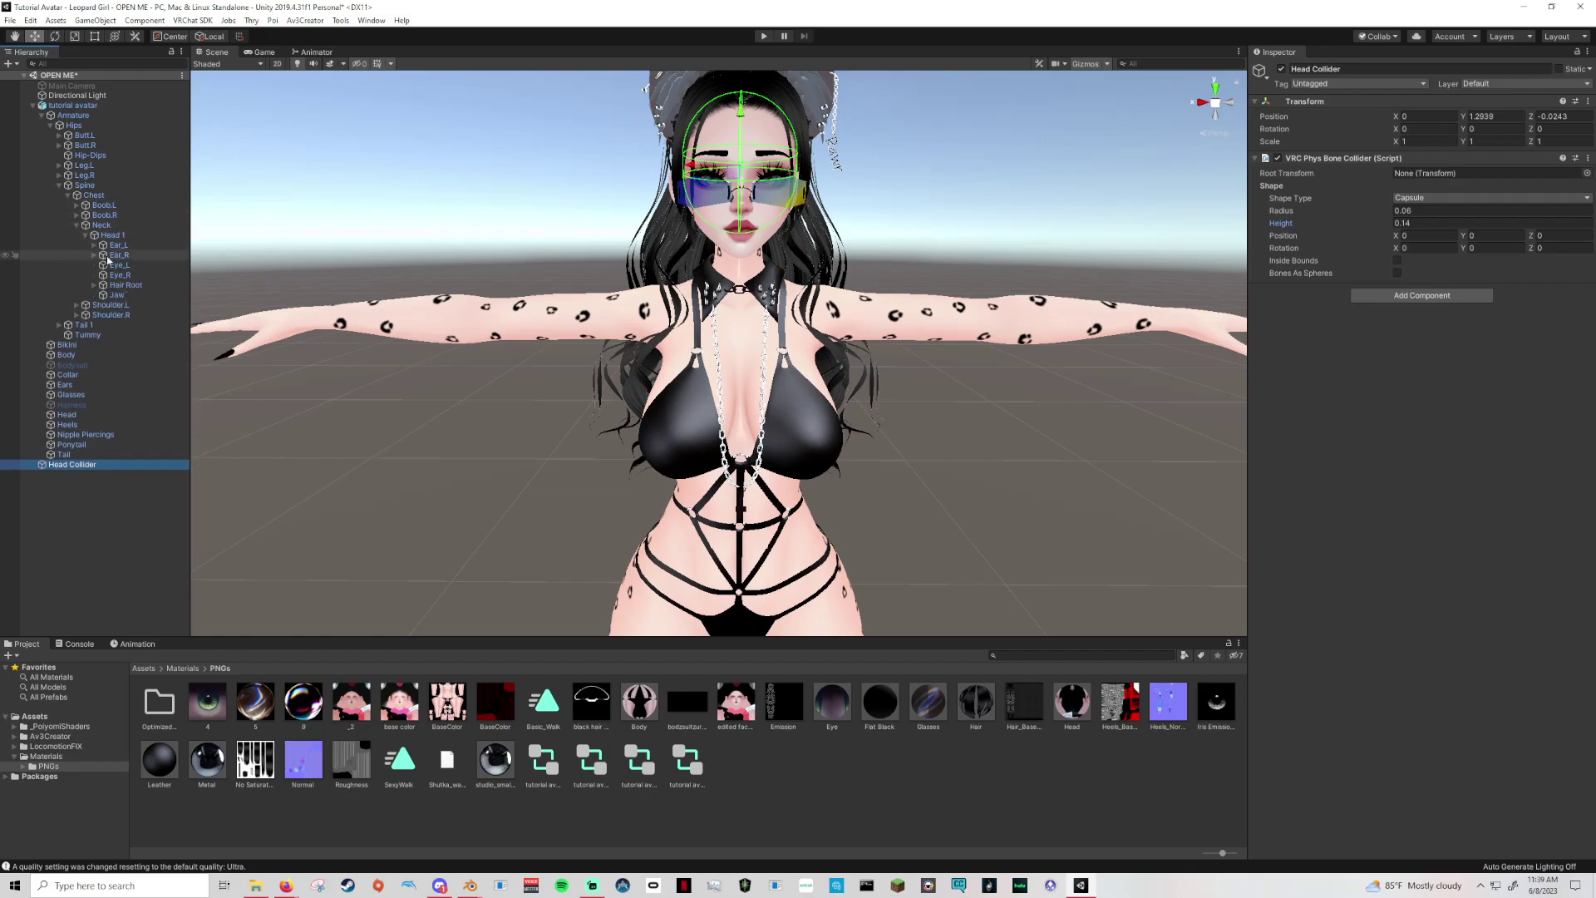
click(94, 285)
click(129, 295)
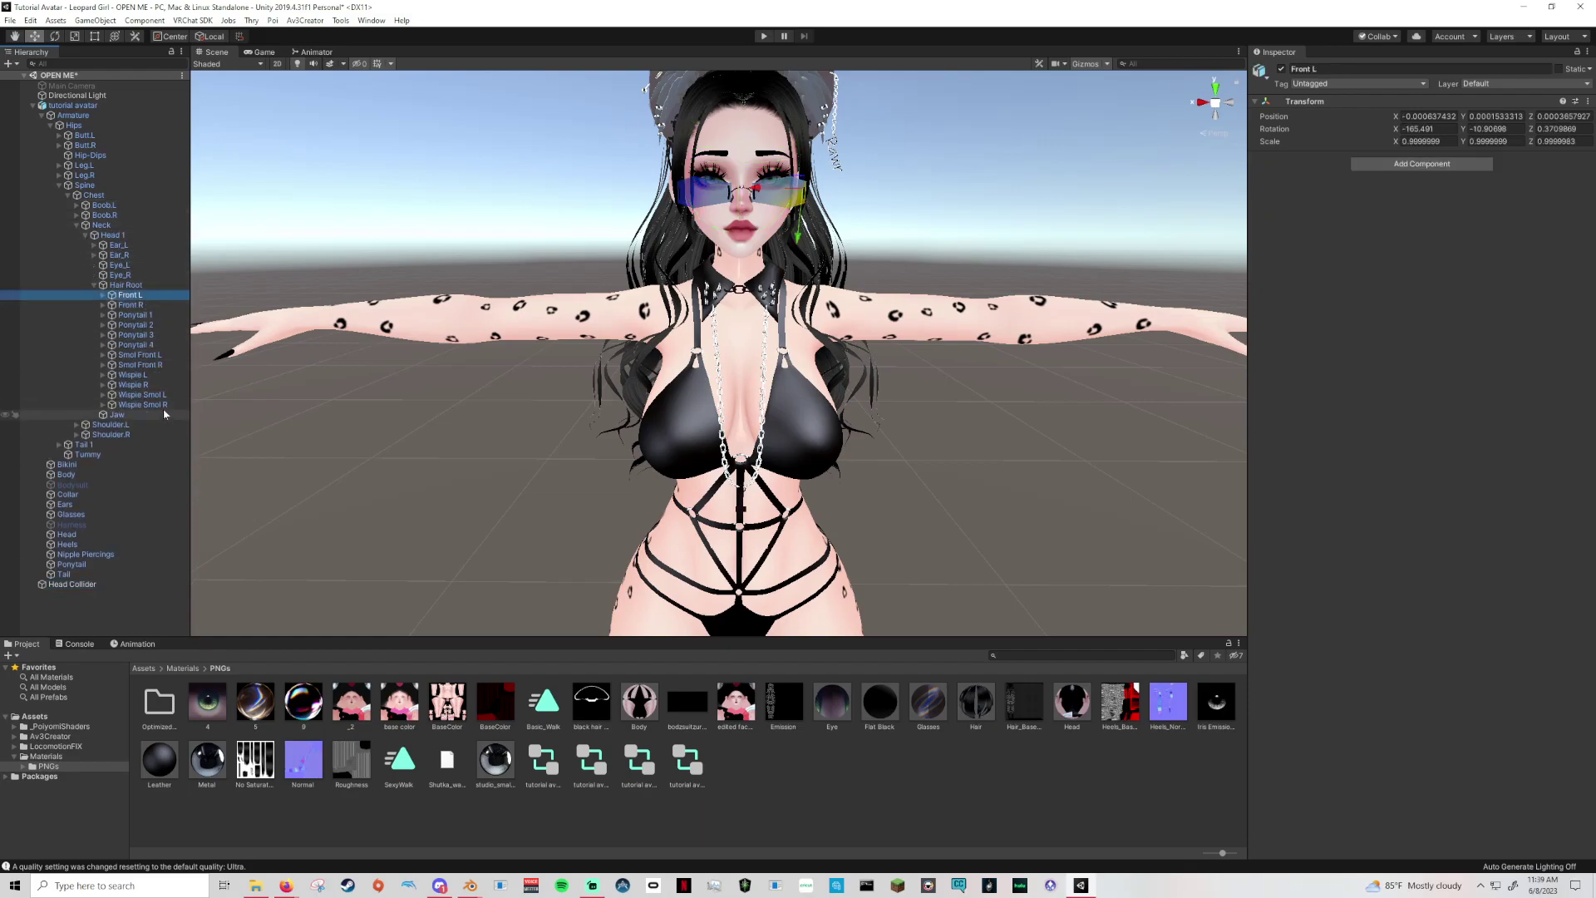
click(136, 290)
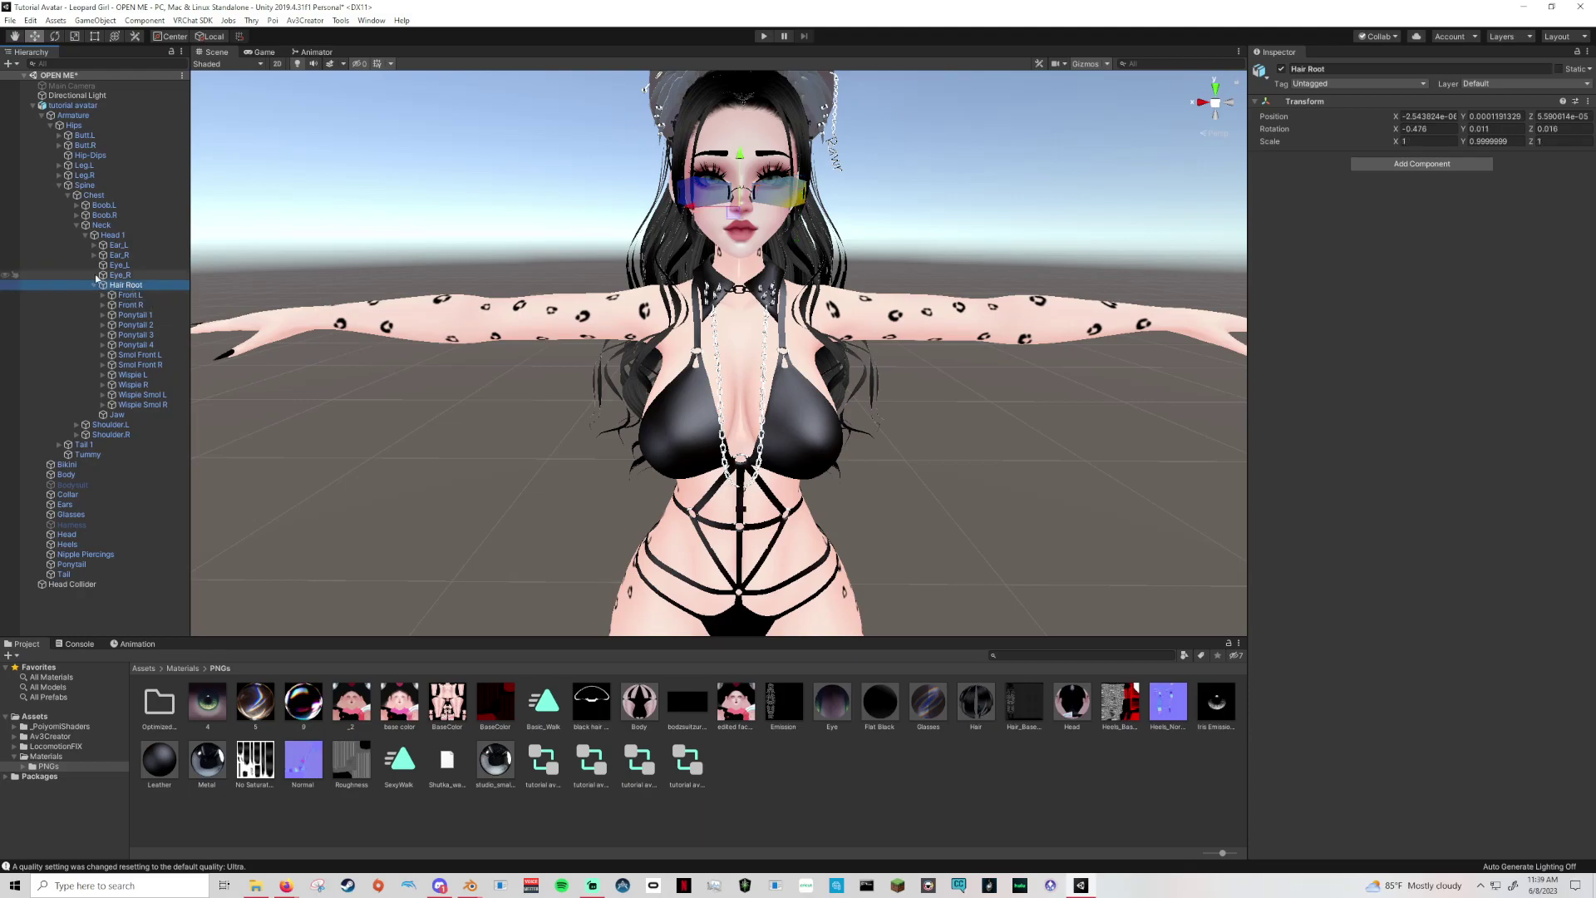
click(135, 295)
click(94, 285)
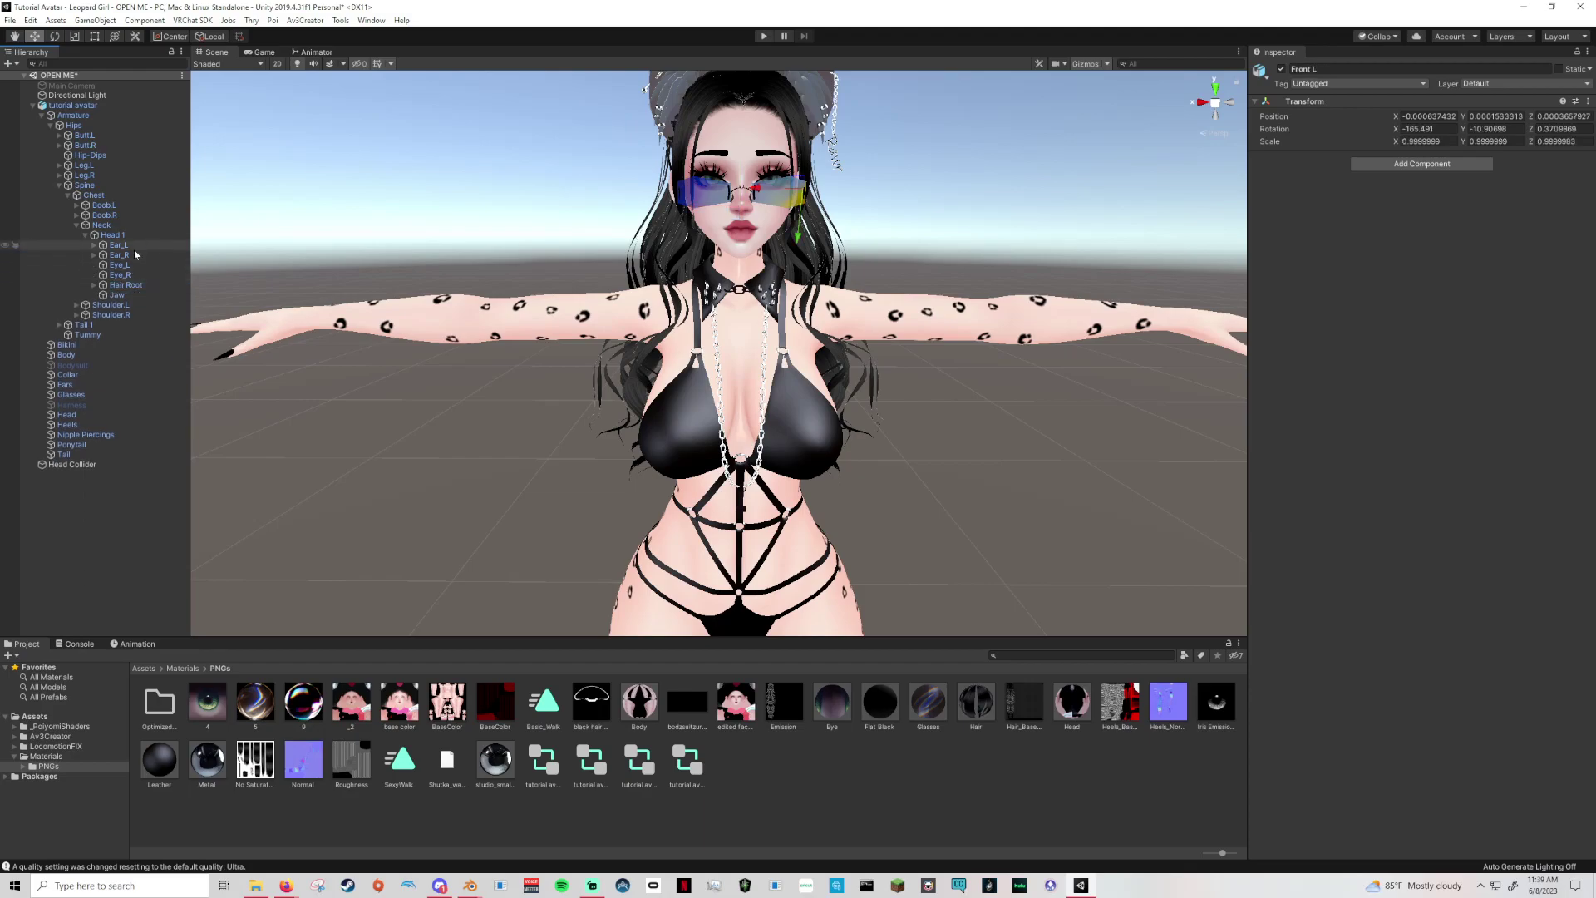
click(94, 285)
shift+click(176, 404)
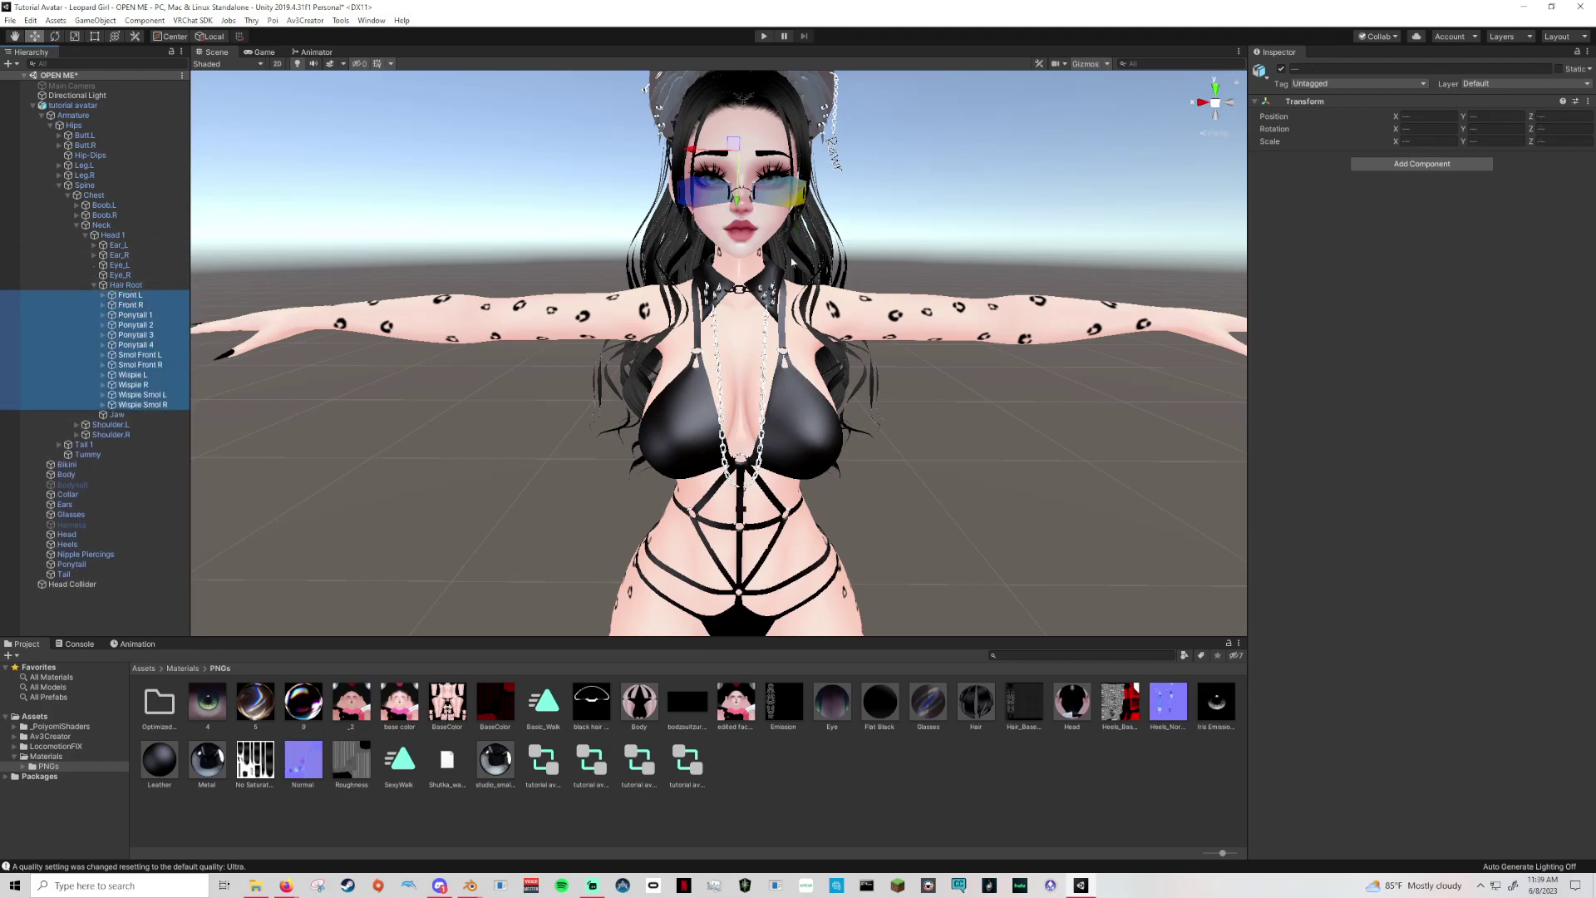
click(1423, 164)
text(phys)
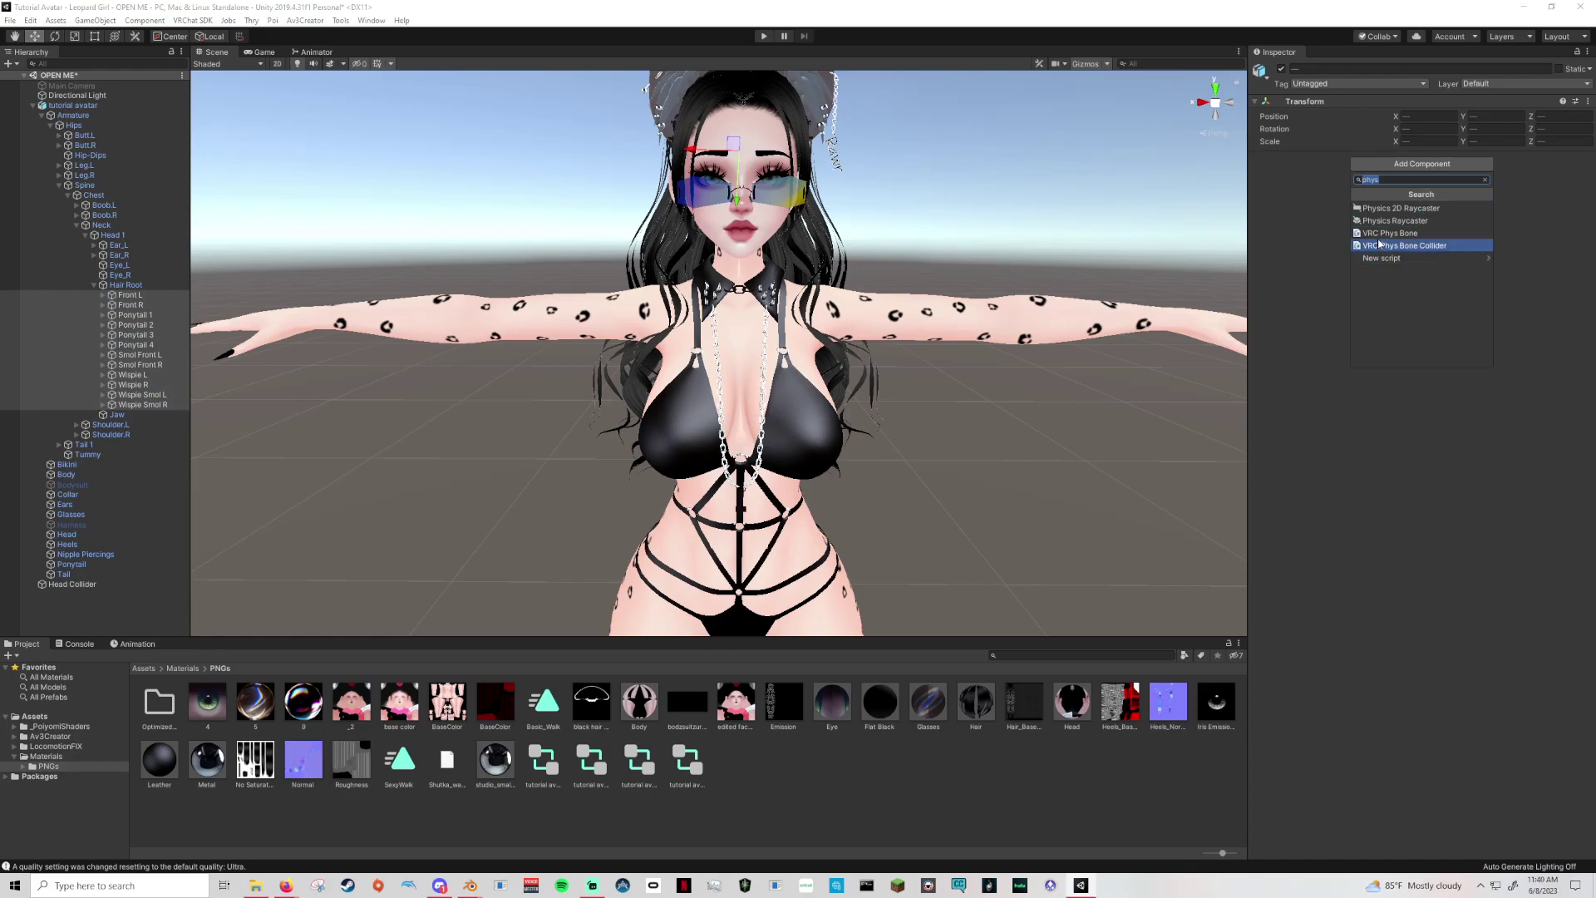
click(1378, 243)
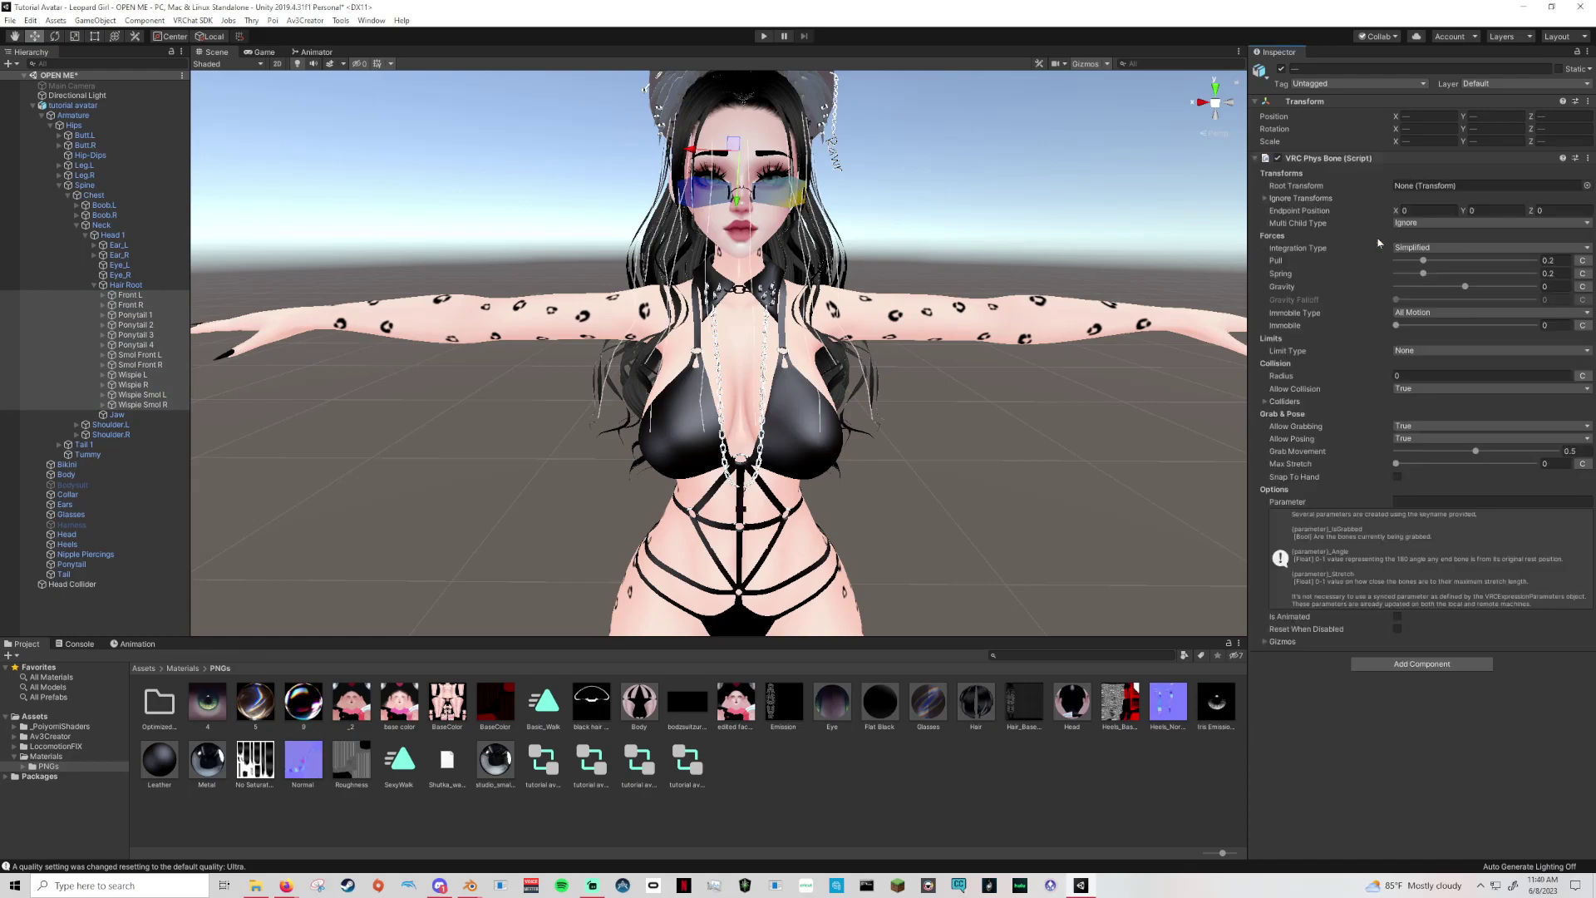
Set the hair Phys Bones to pull 0.092, spring 0.267, gravity about 0.018, and collision radius 0.0001.
mouse_move(1423, 261)
mouse_down()
mouse_move(1408, 262)
mouse_move(1433, 276)
mouse_up()
click(1423, 274)
drag(1464, 287, 1466, 288)
click(1435, 376)
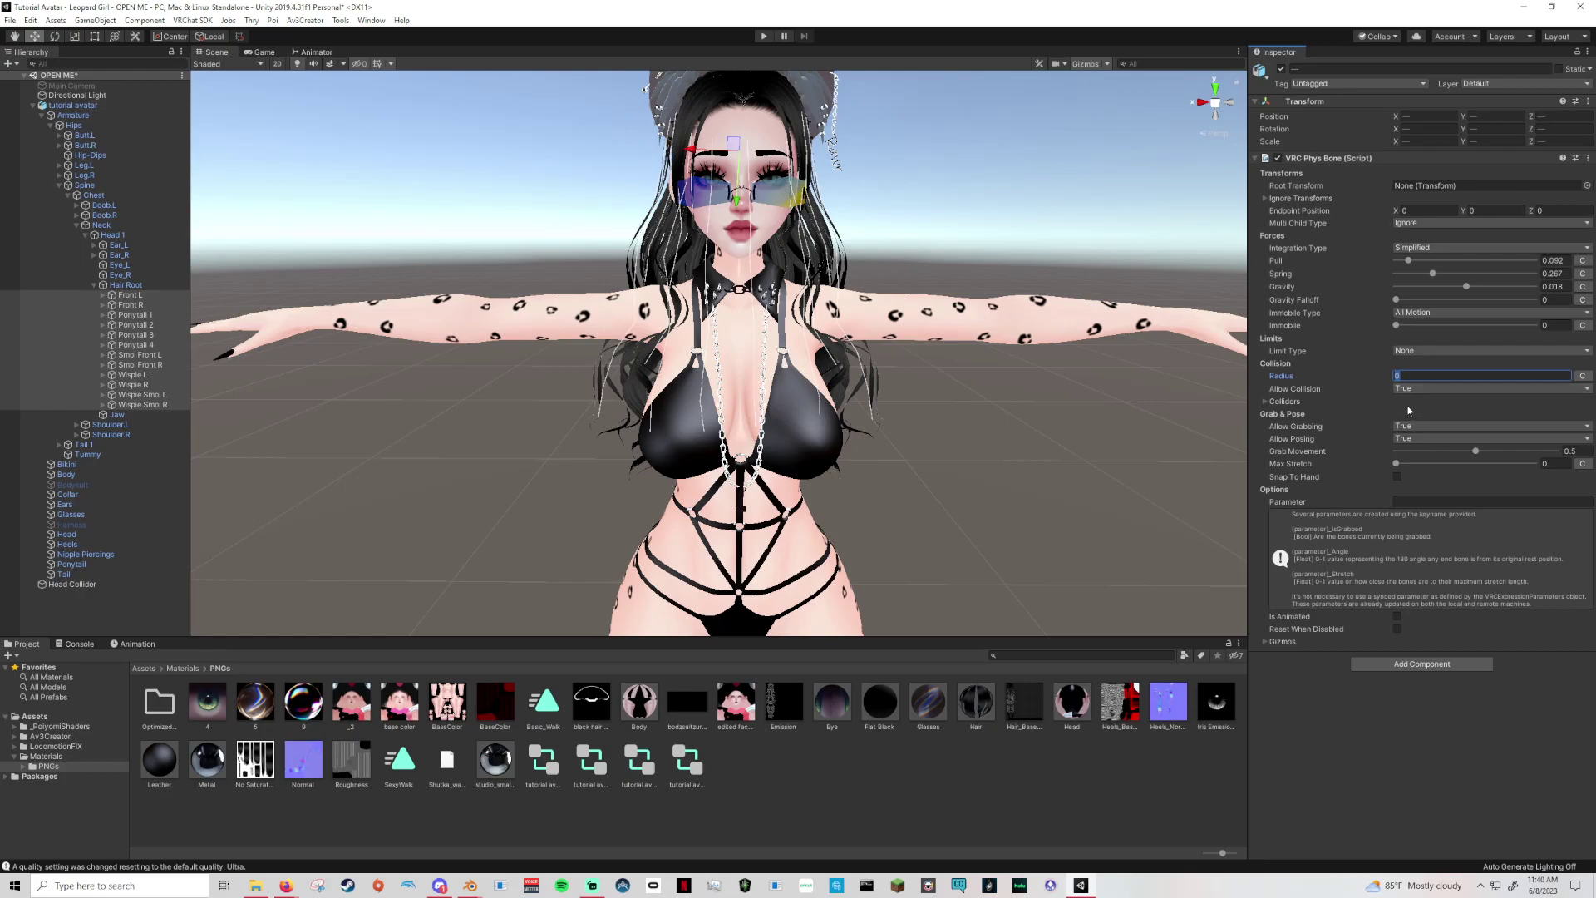
text(.0001)
Give all the hair Phys Bones one collider entry and assign Head Collider to it.
click(1266, 401)
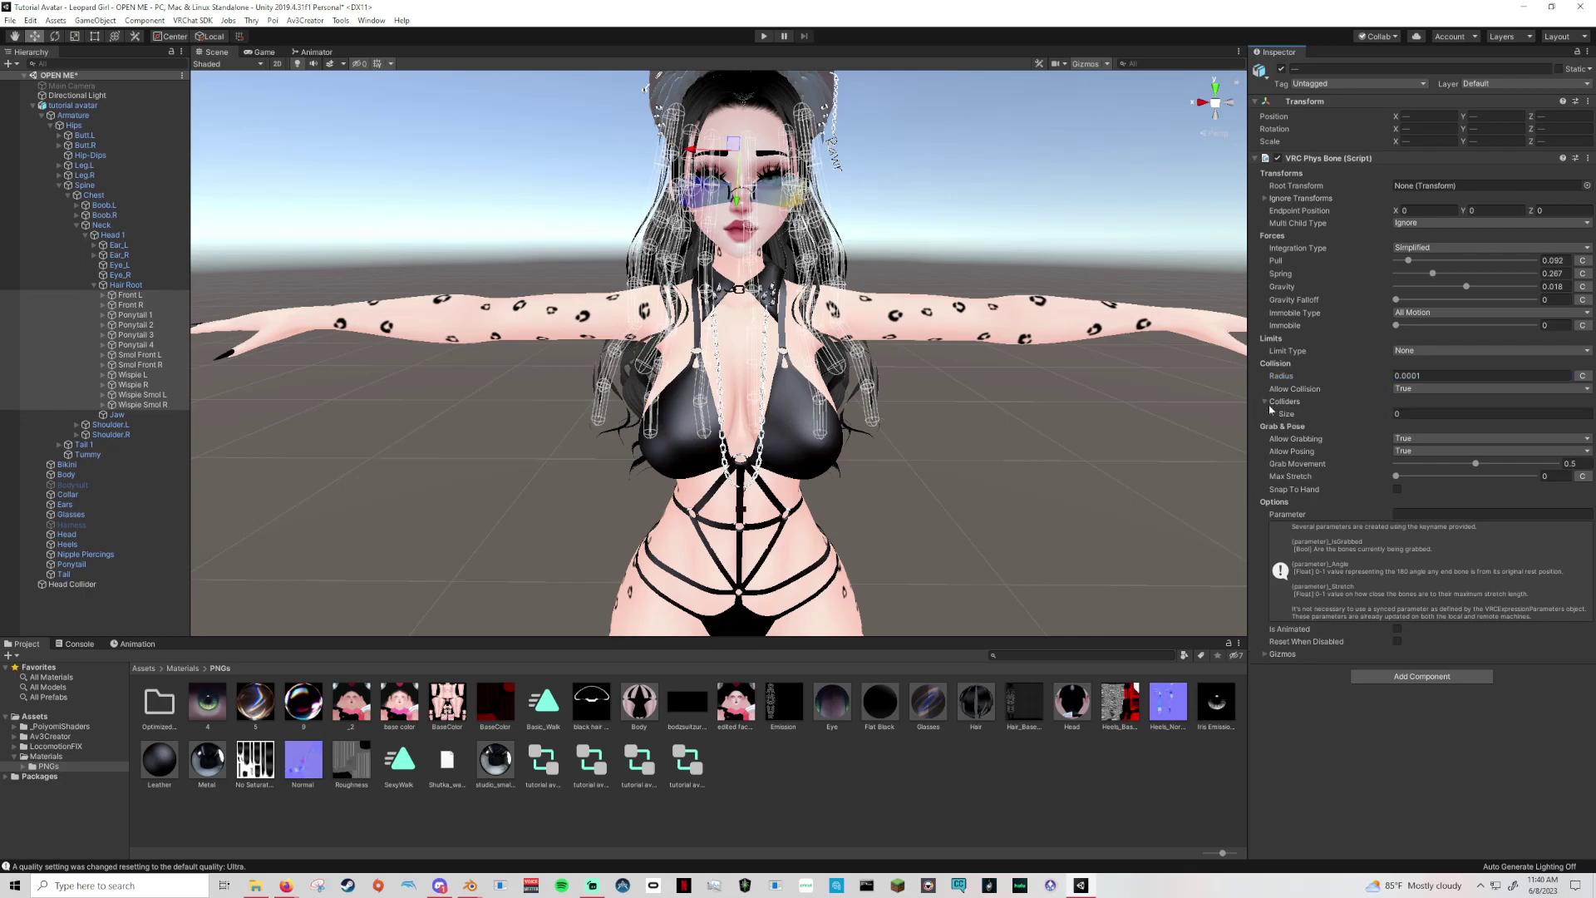
click(1399, 414)
key(Return)
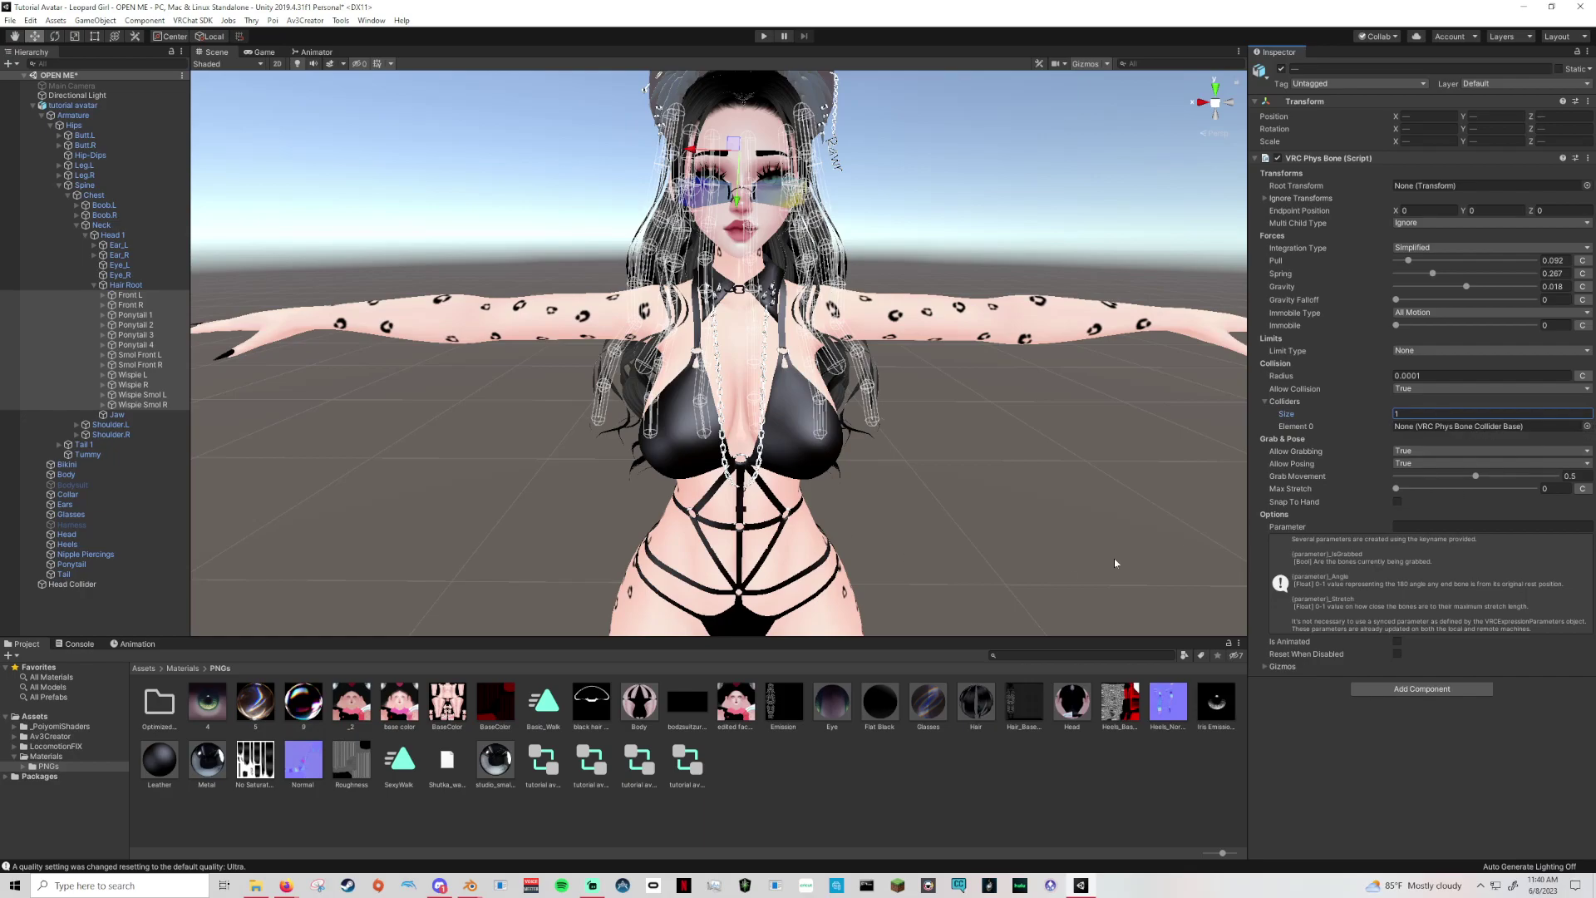
drag(73, 584, 1267, 511)
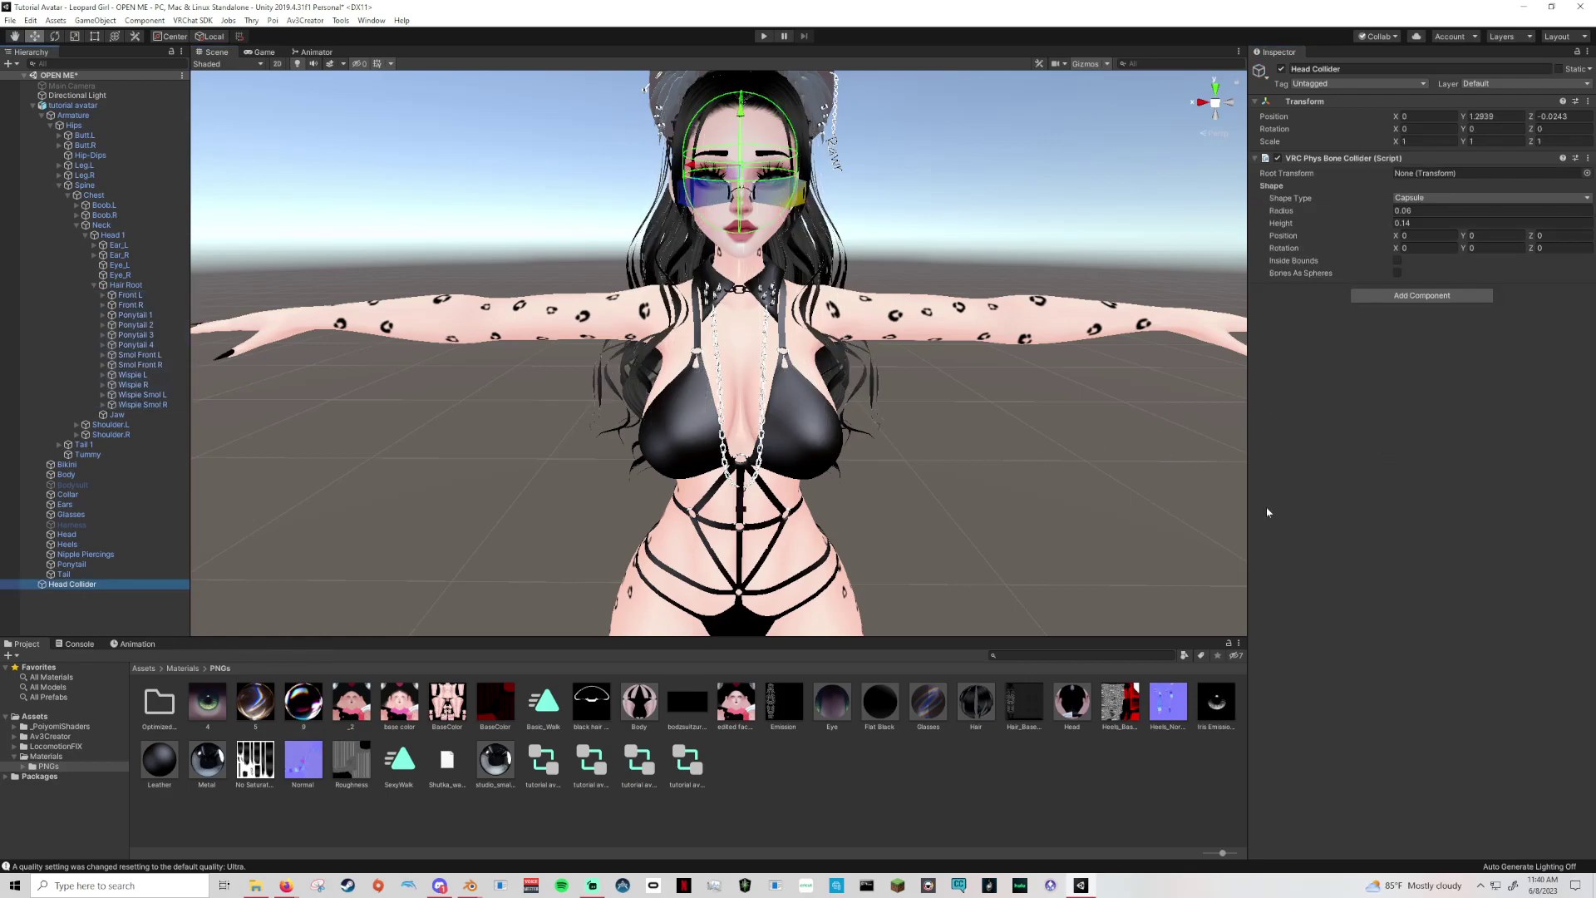
click(144, 297)
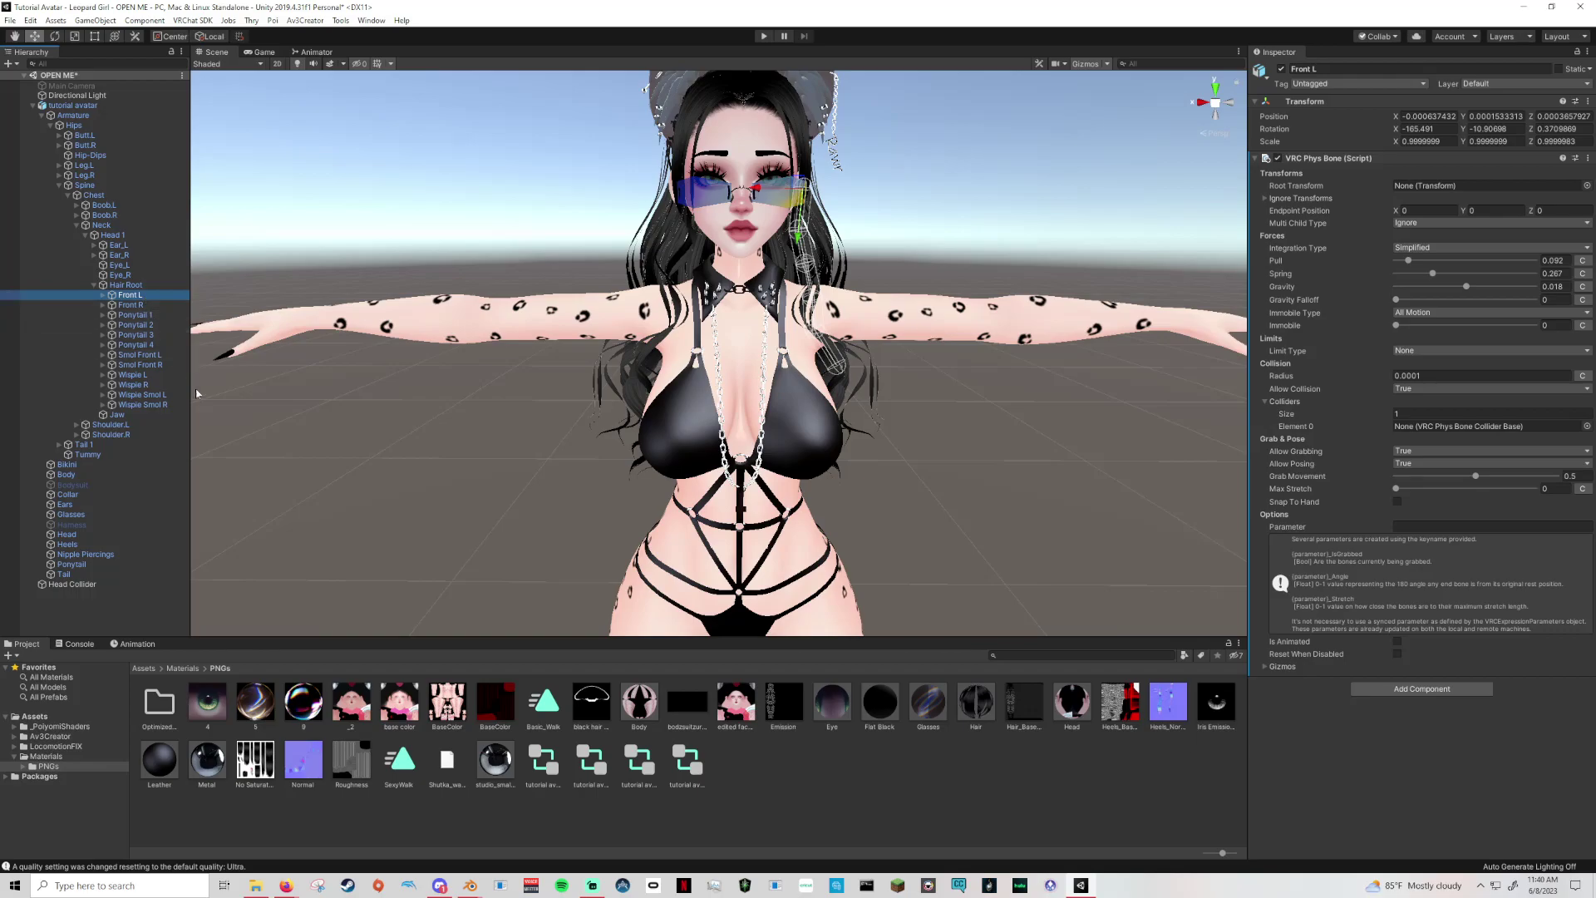
shift+click(158, 405)
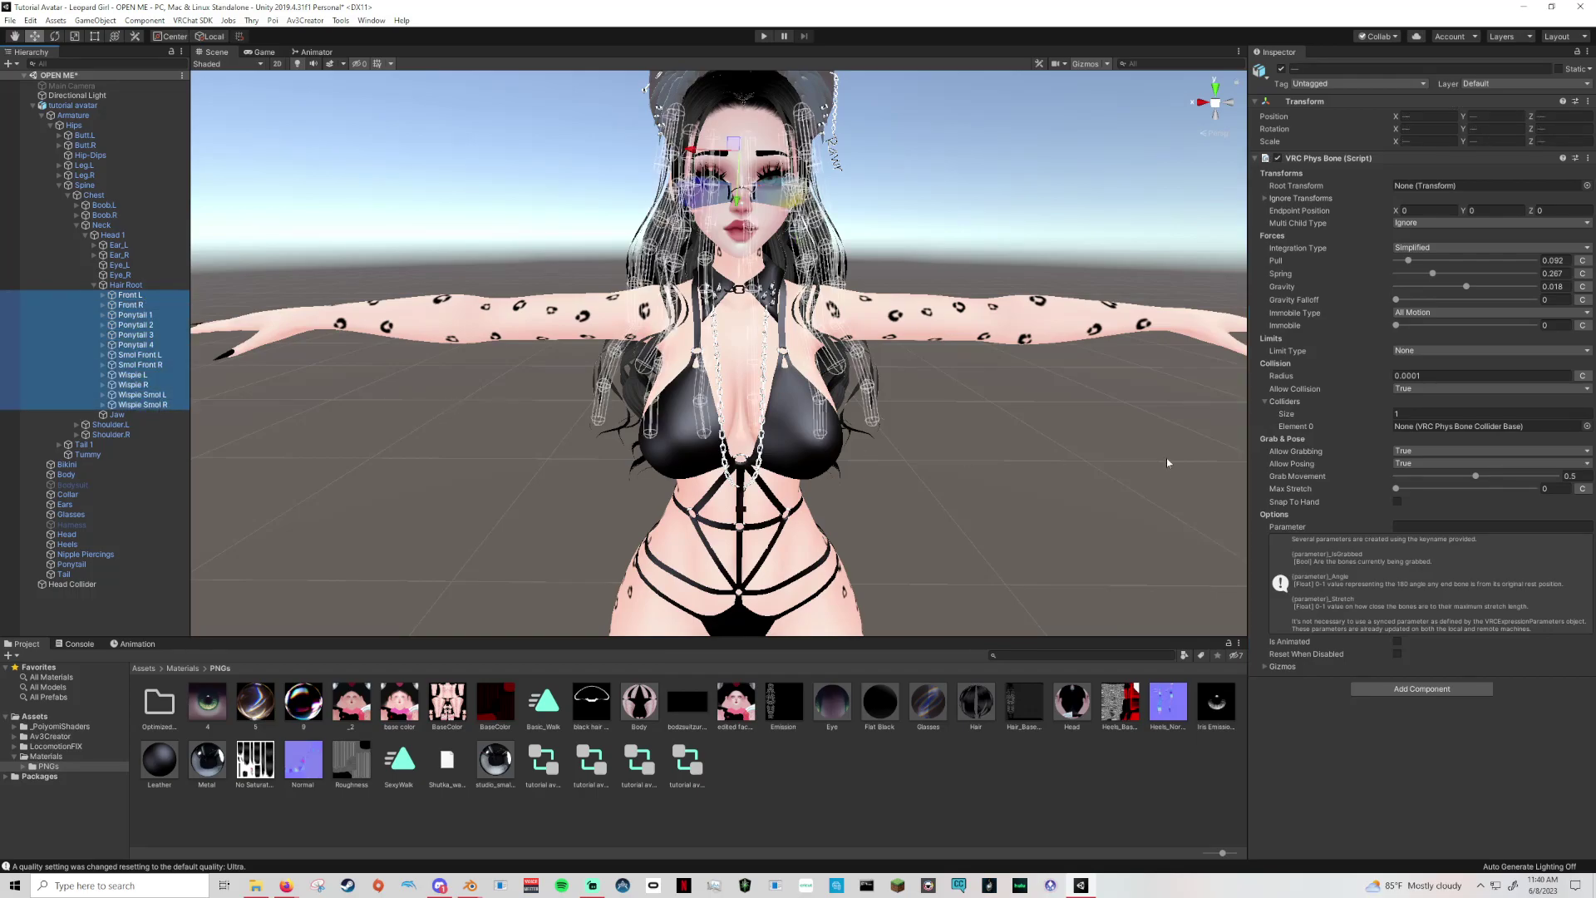
click(1586, 426)
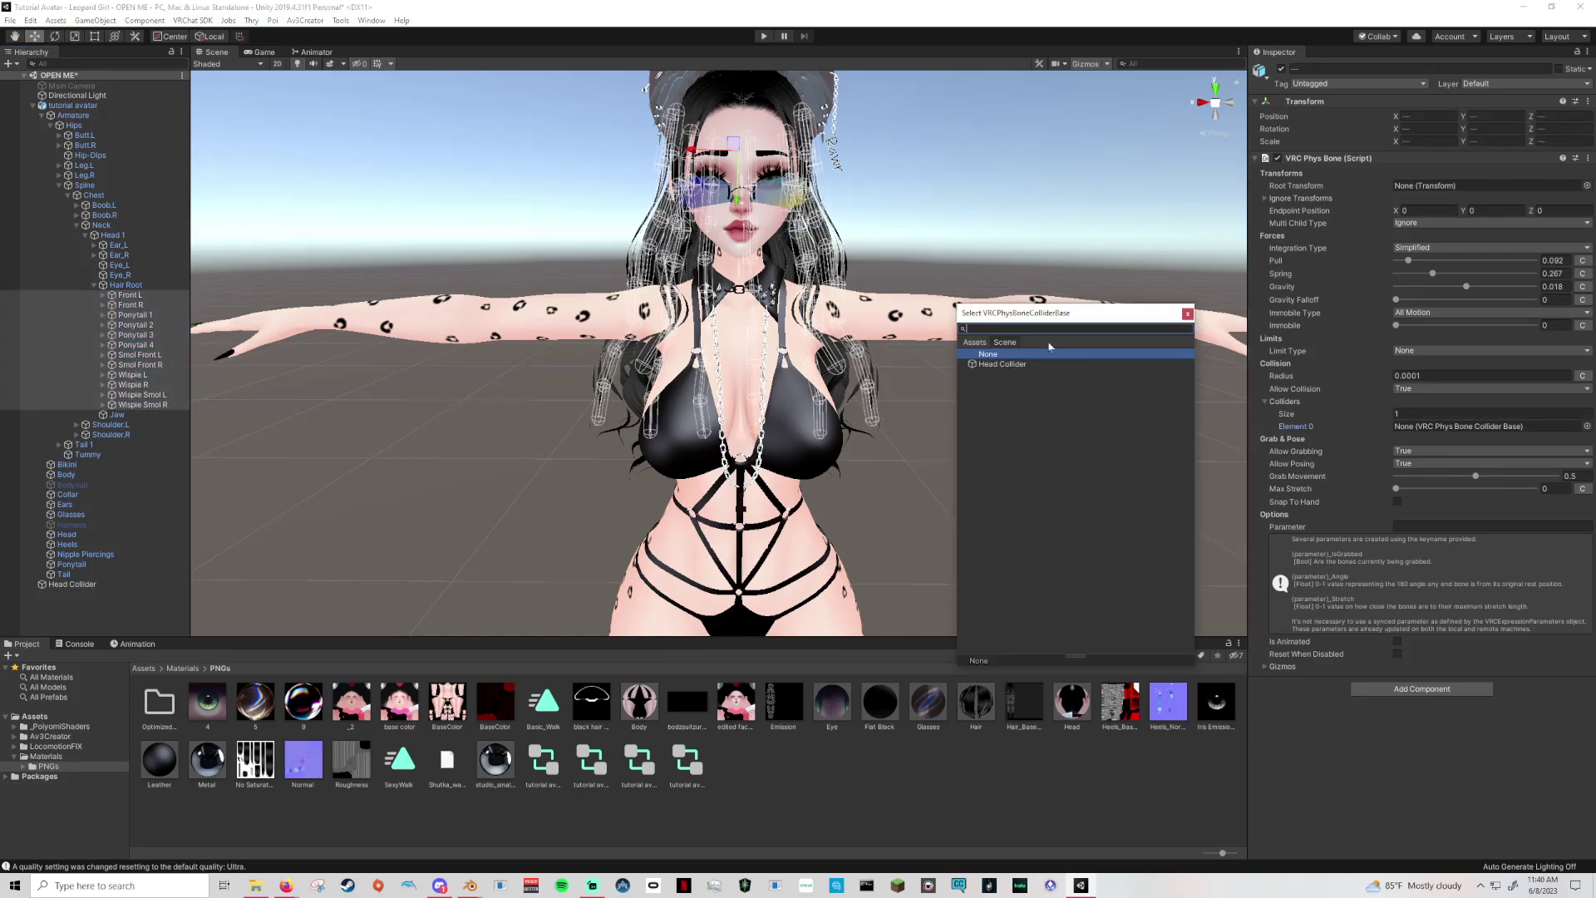
click(1002, 364)
click(1341, 418)
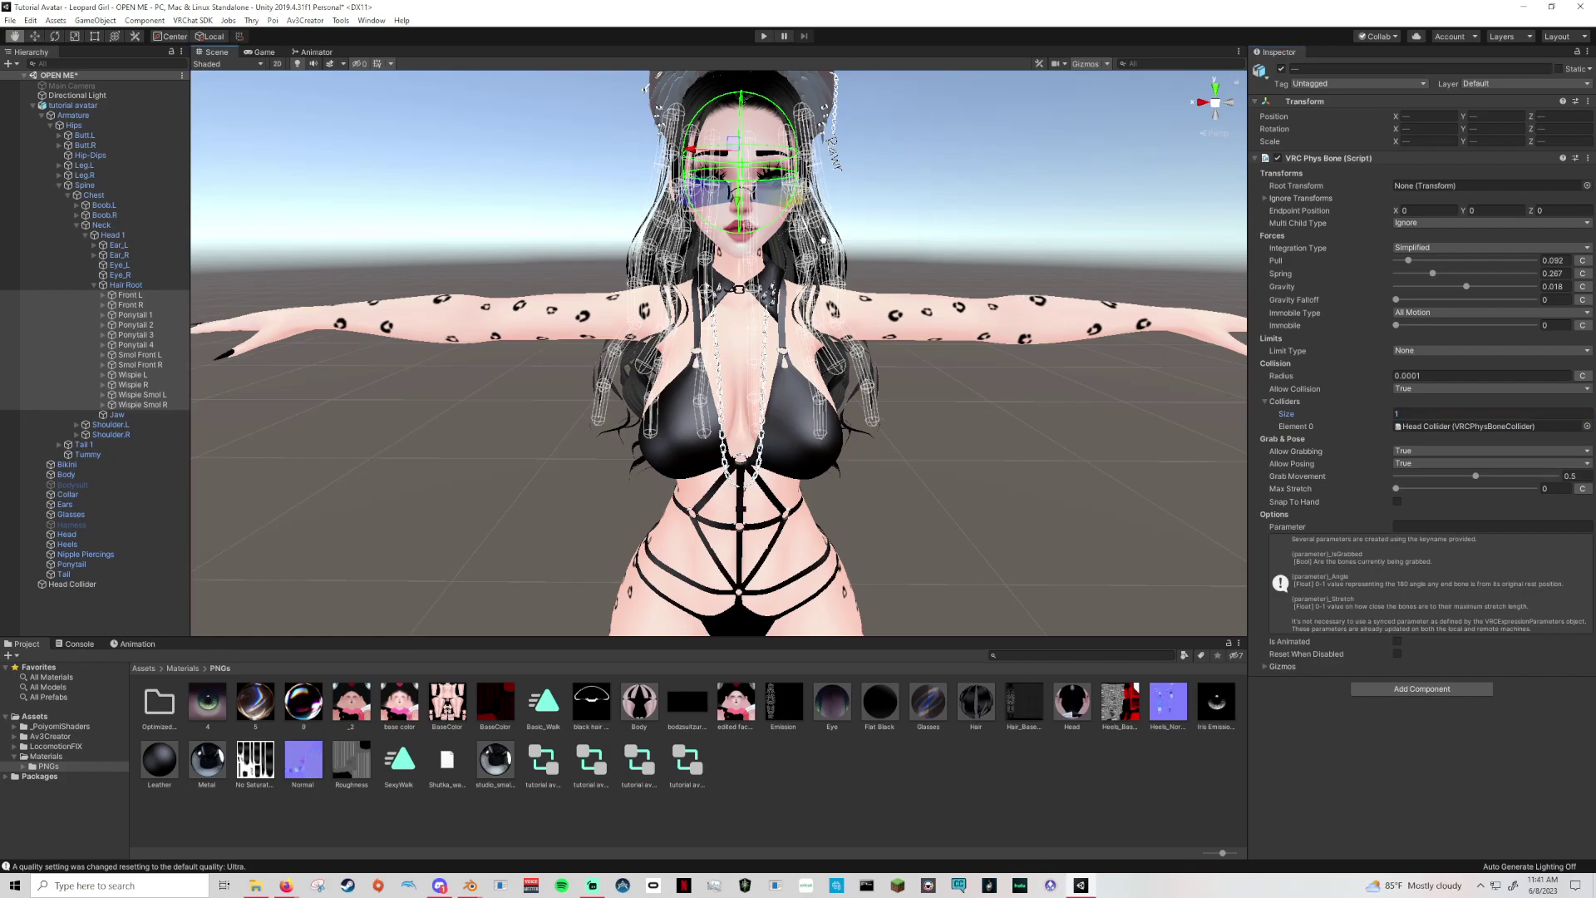
Enter play mode and view the avatar in the Scene view to test the hair physics.
scroll(1025, 293, up, 2)
right_drag(949, 312, 906, 299)
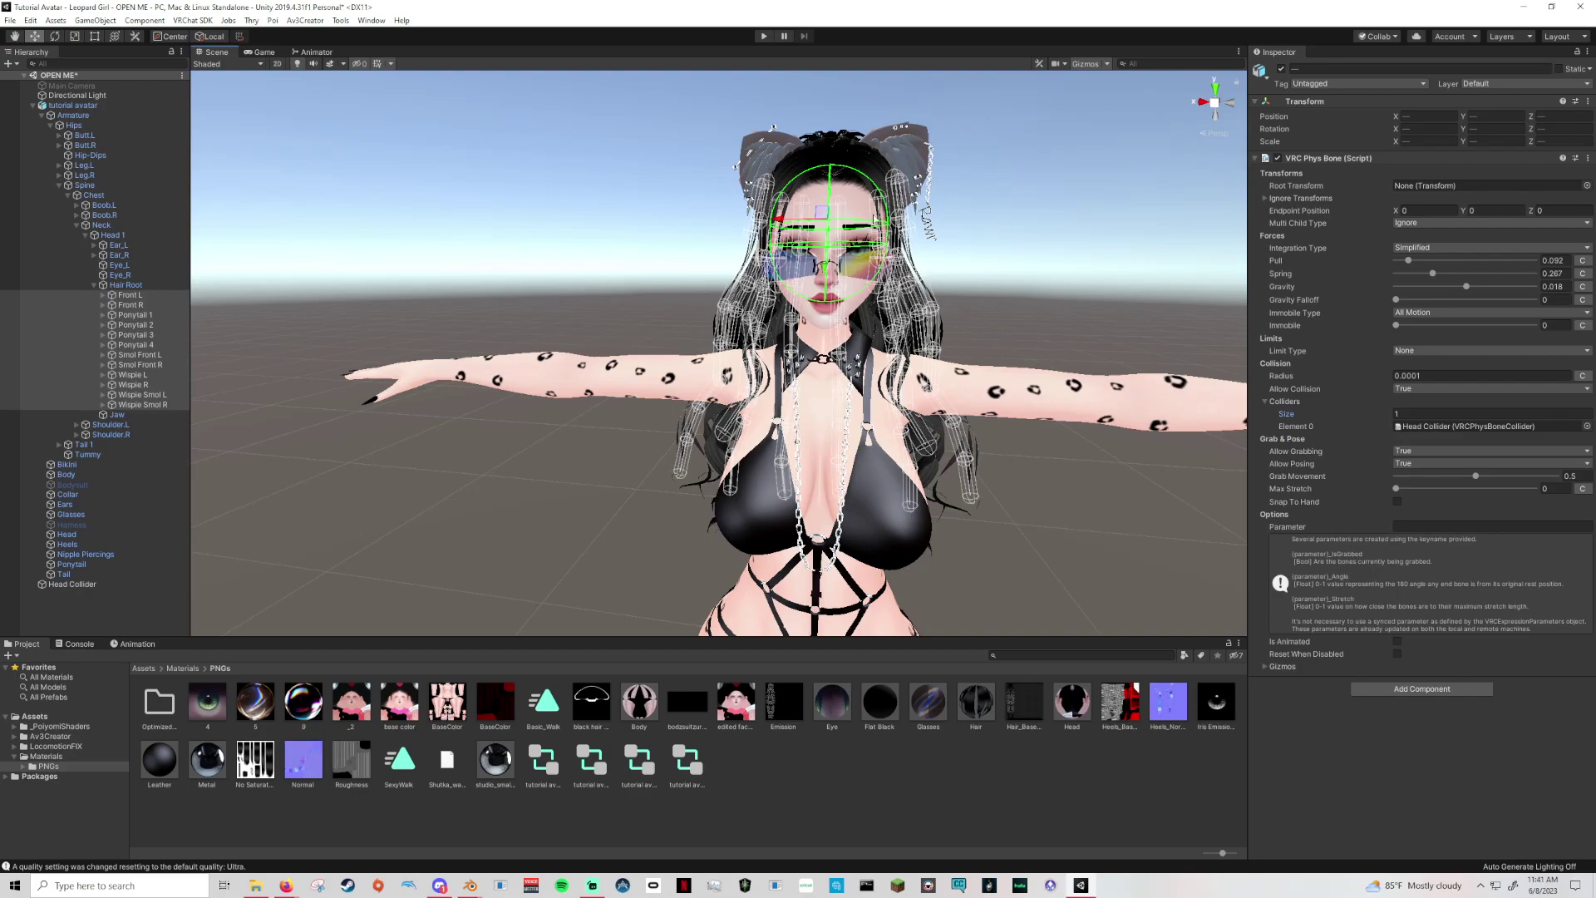
click(764, 37)
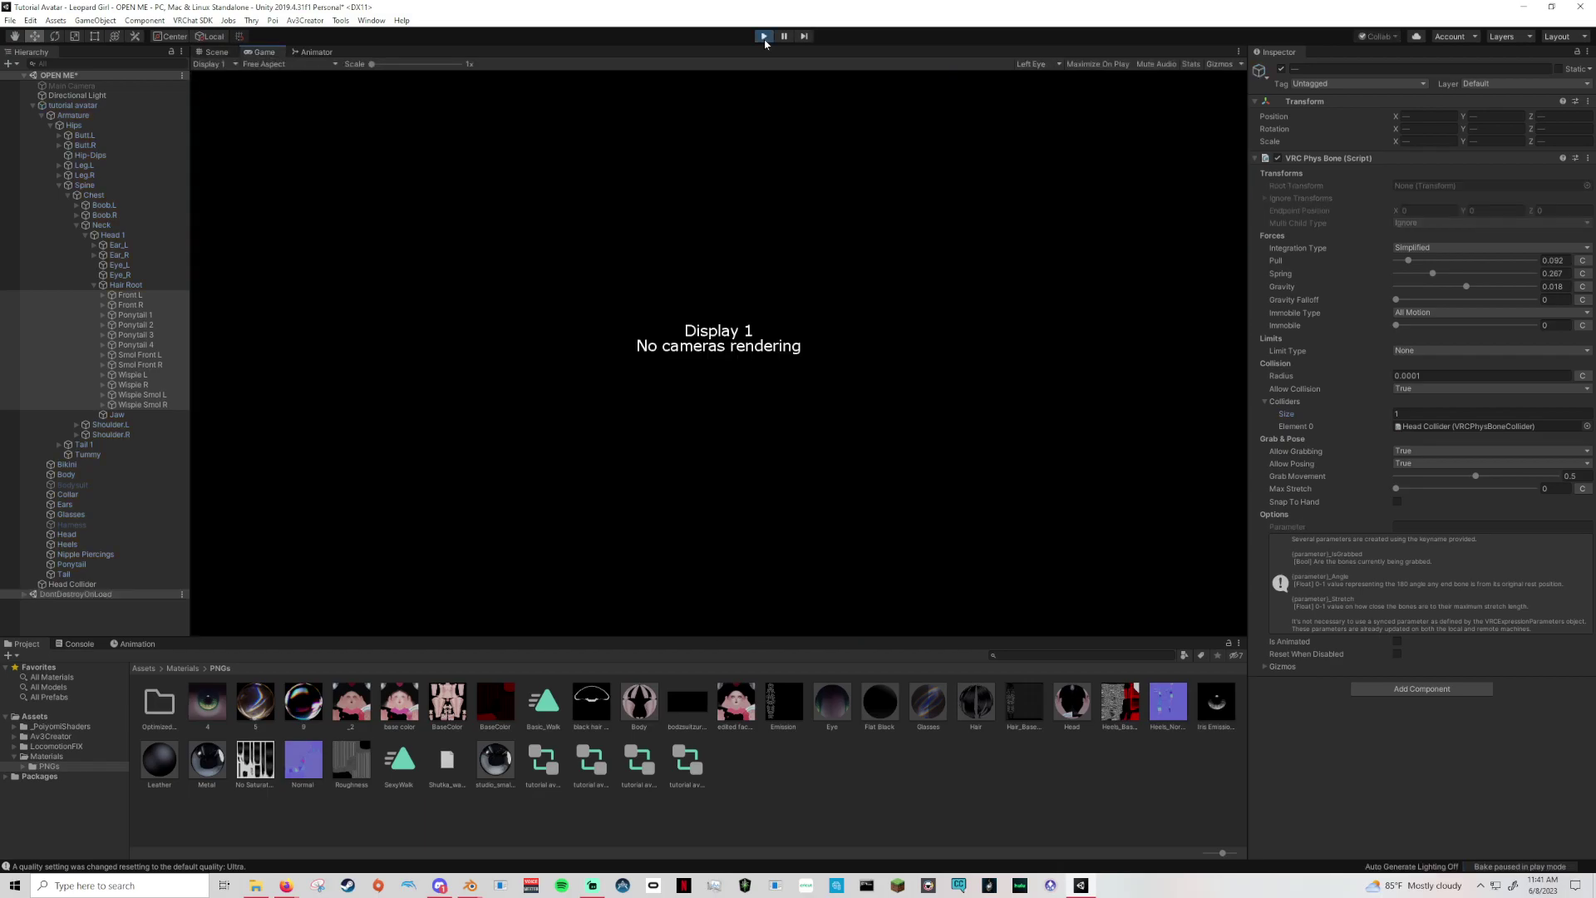
click(216, 51)
right_drag(678, 326, 1049, 361)
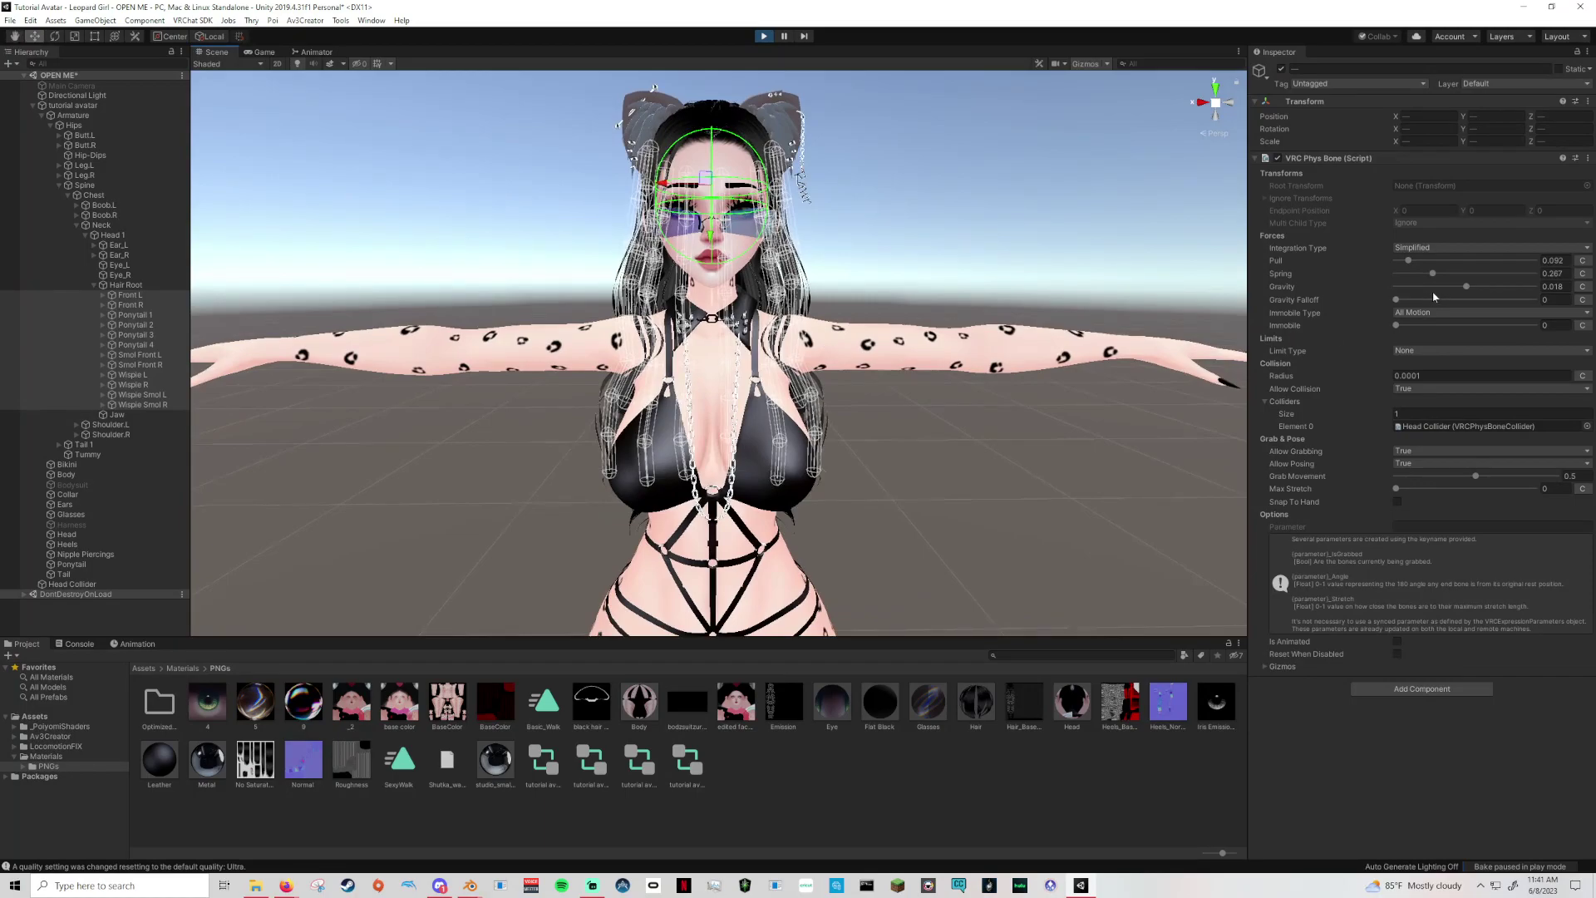
Try the hair Phys Bones gravity at 0 and at the maximum of 1, then lower it back to about 0.002.
click(1553, 286)
text(0)
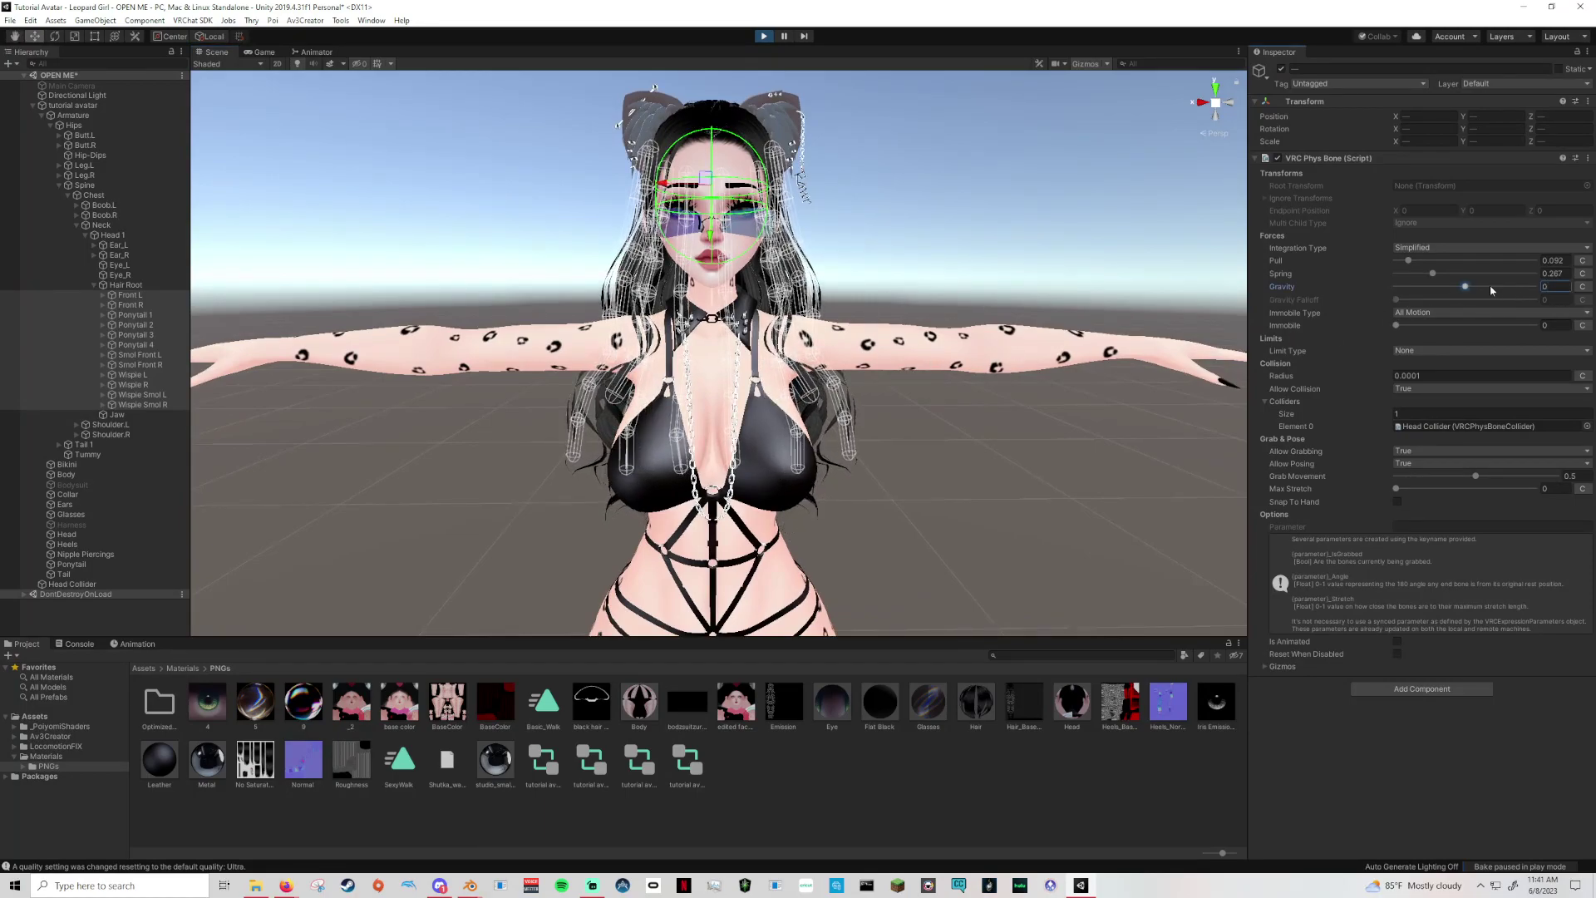
drag(1469, 287, 1547, 286)
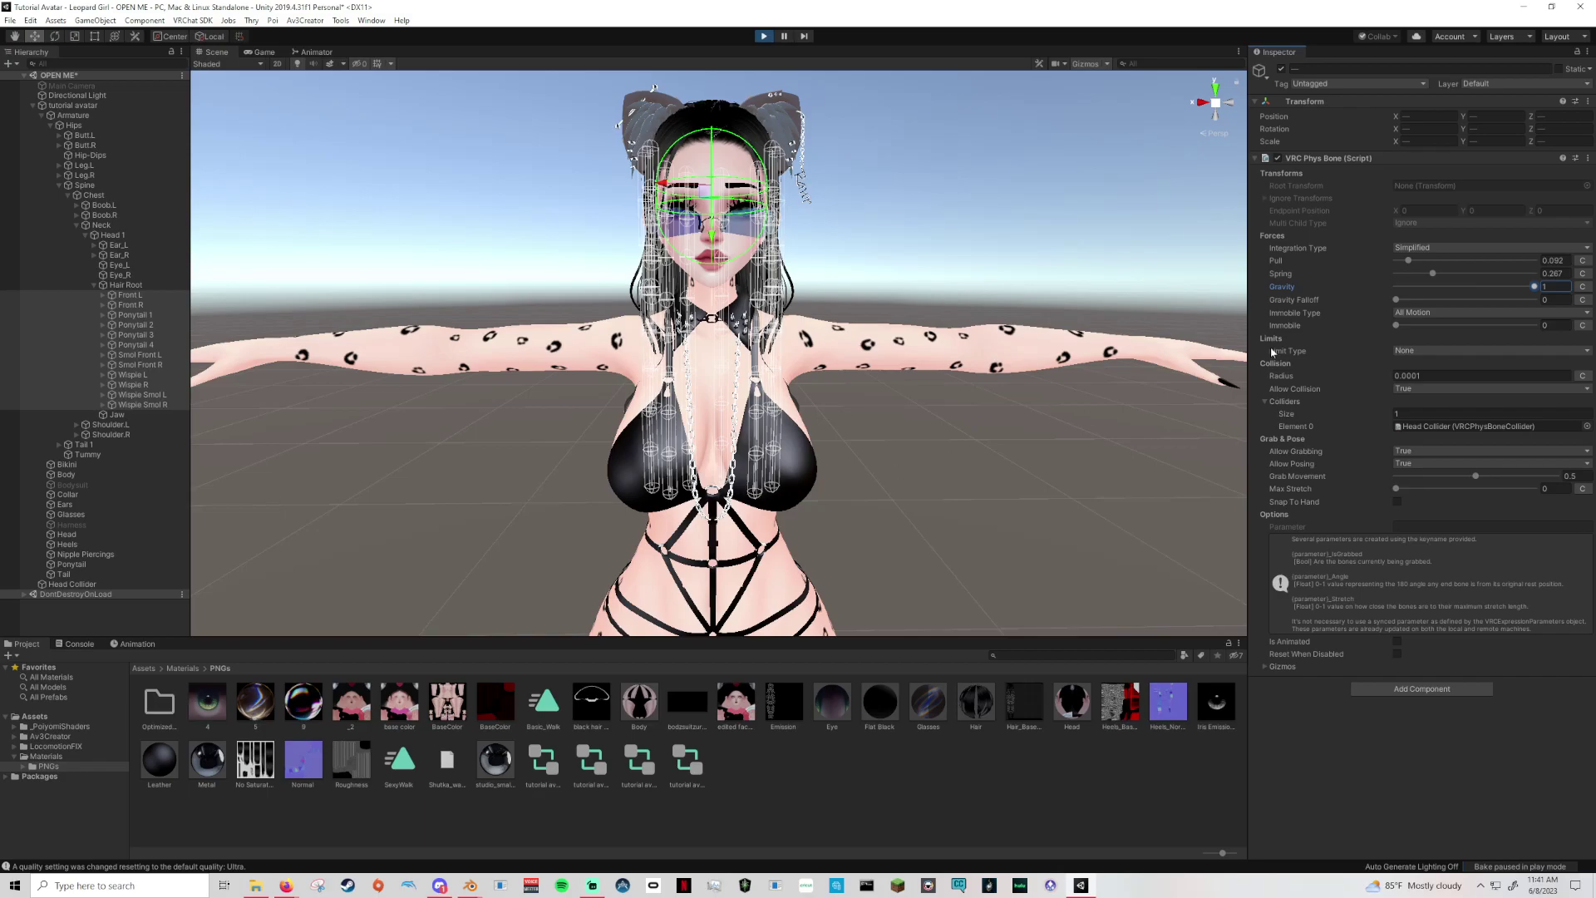
drag(1532, 286, 1464, 295)
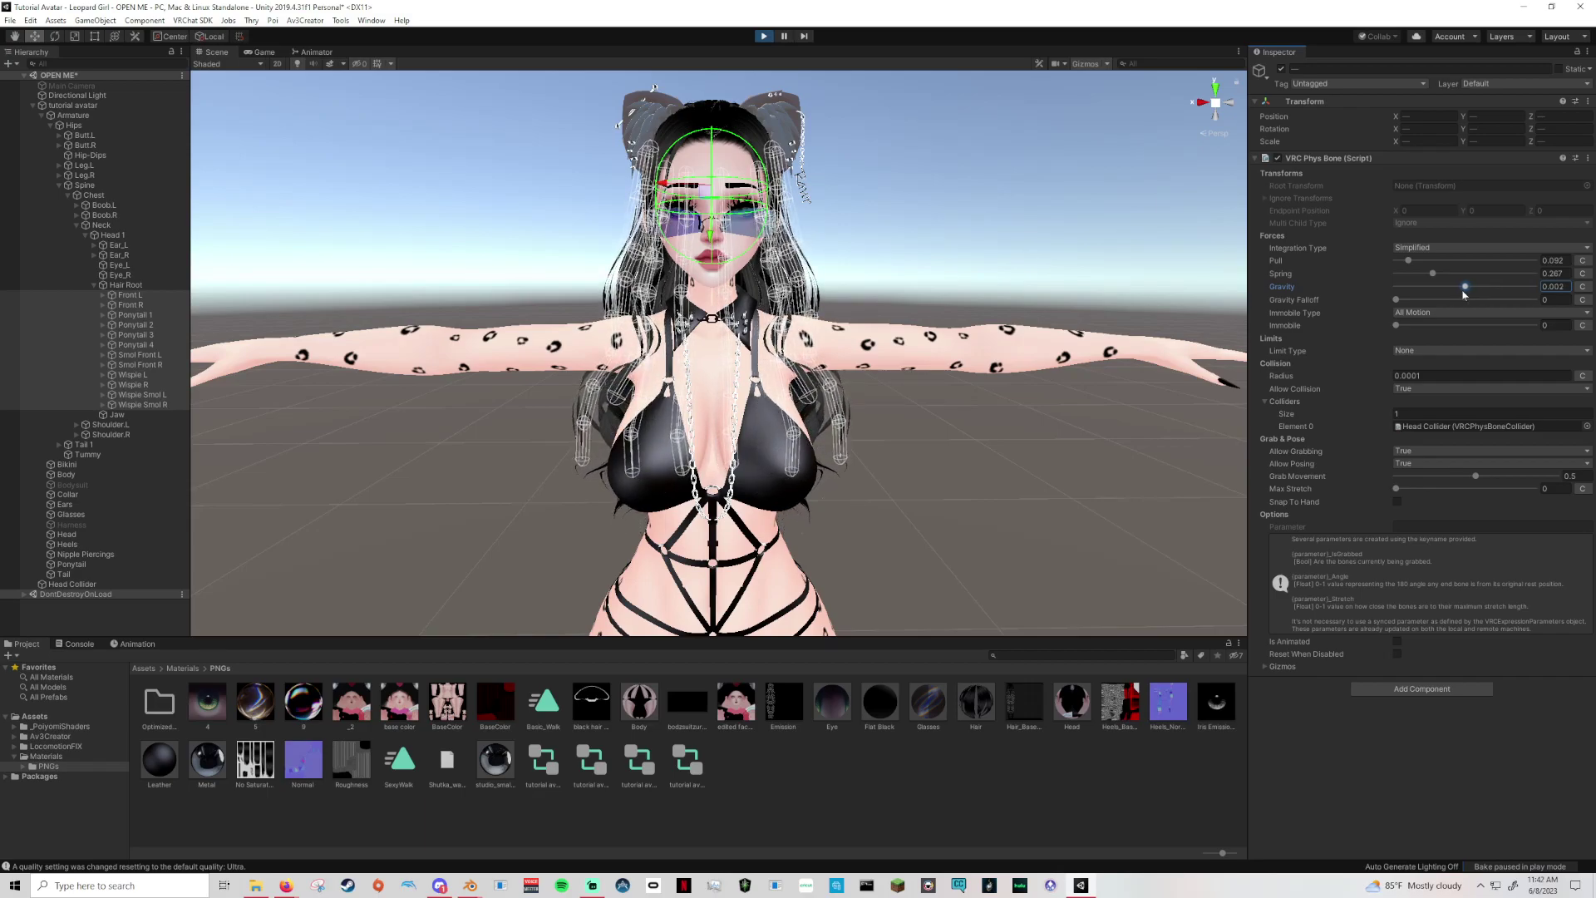
drag(1464, 295, 1467, 295)
Set the hair Phys Bones gravity to 0 for comparison, then to 0.01.
click(1554, 287)
text(0)
key(Return)
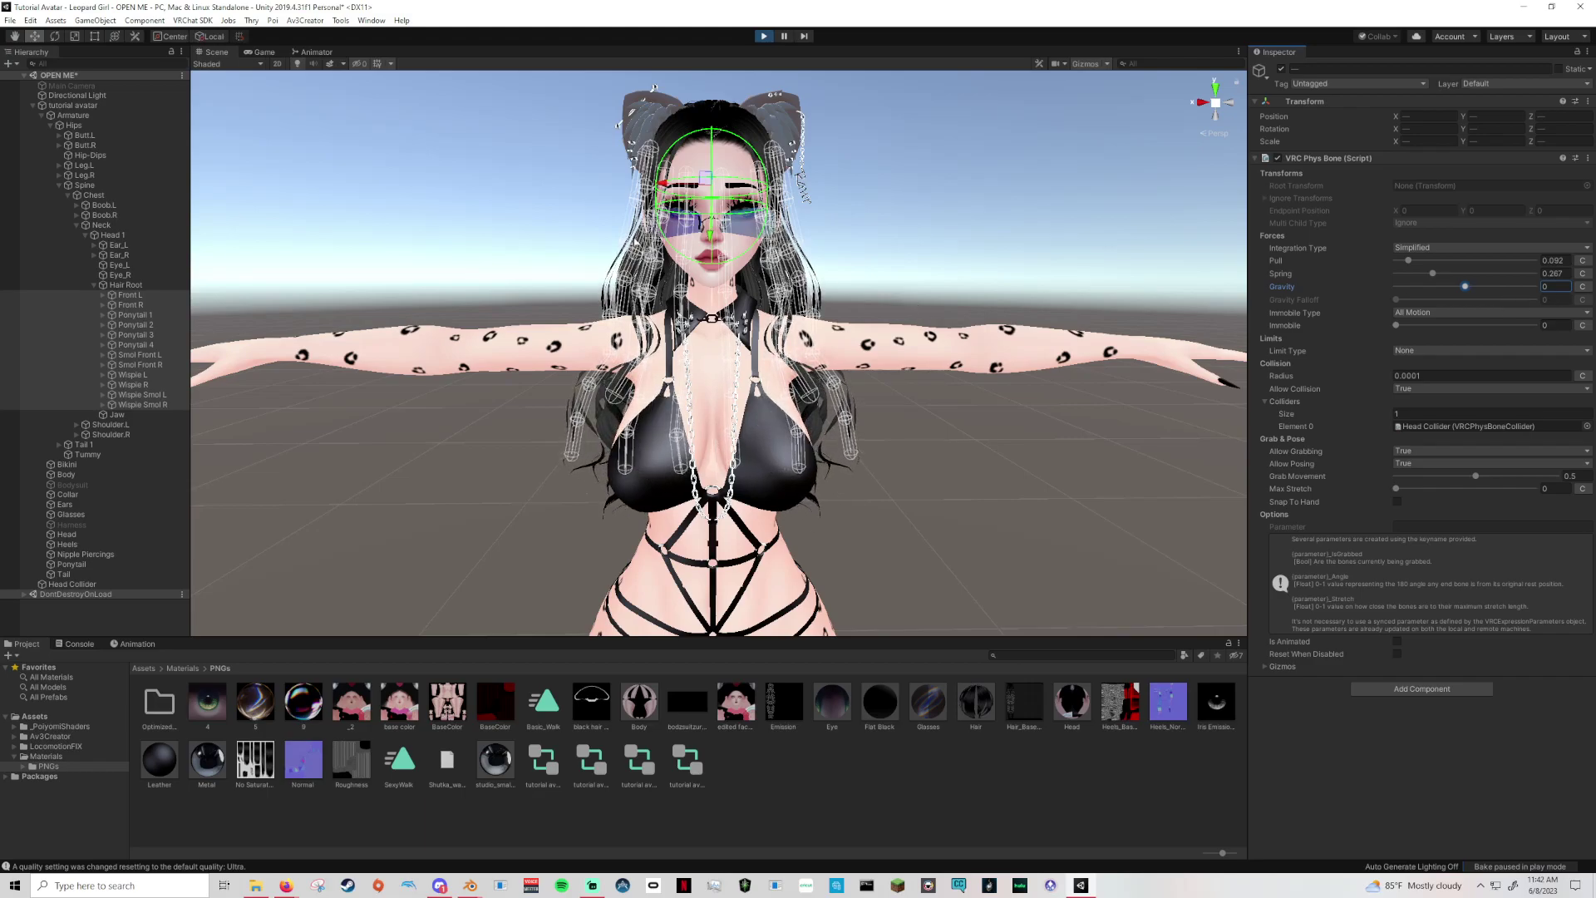
click(1554, 287)
text(0.01)
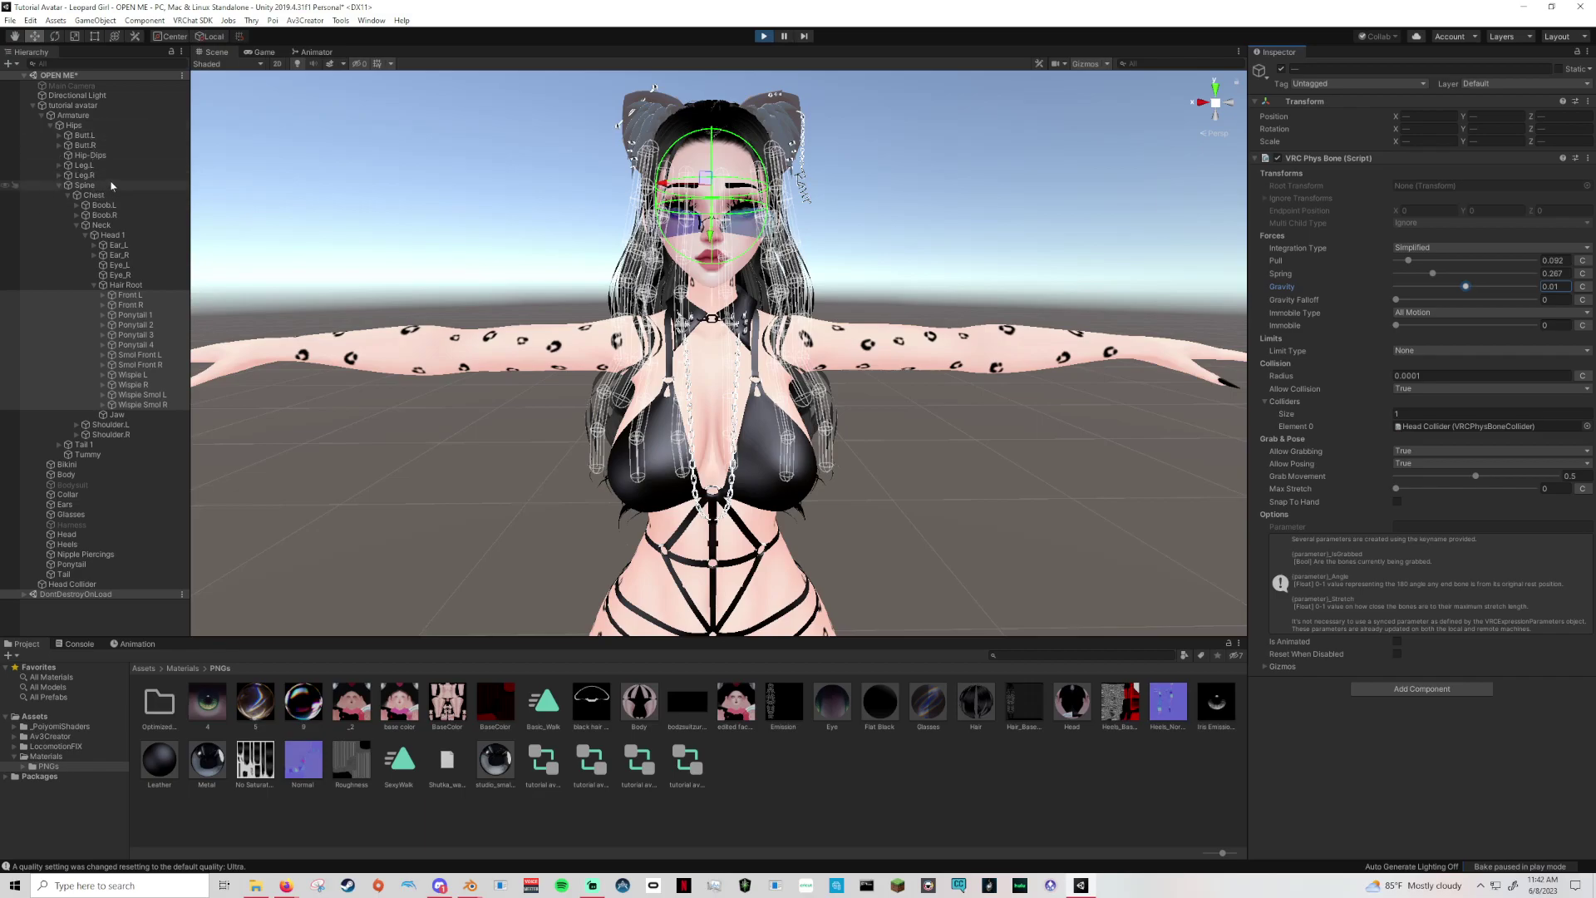
Tilt the Head 1 bone sideways about 34 degrees around Z to test how the hair falls.
click(166, 236)
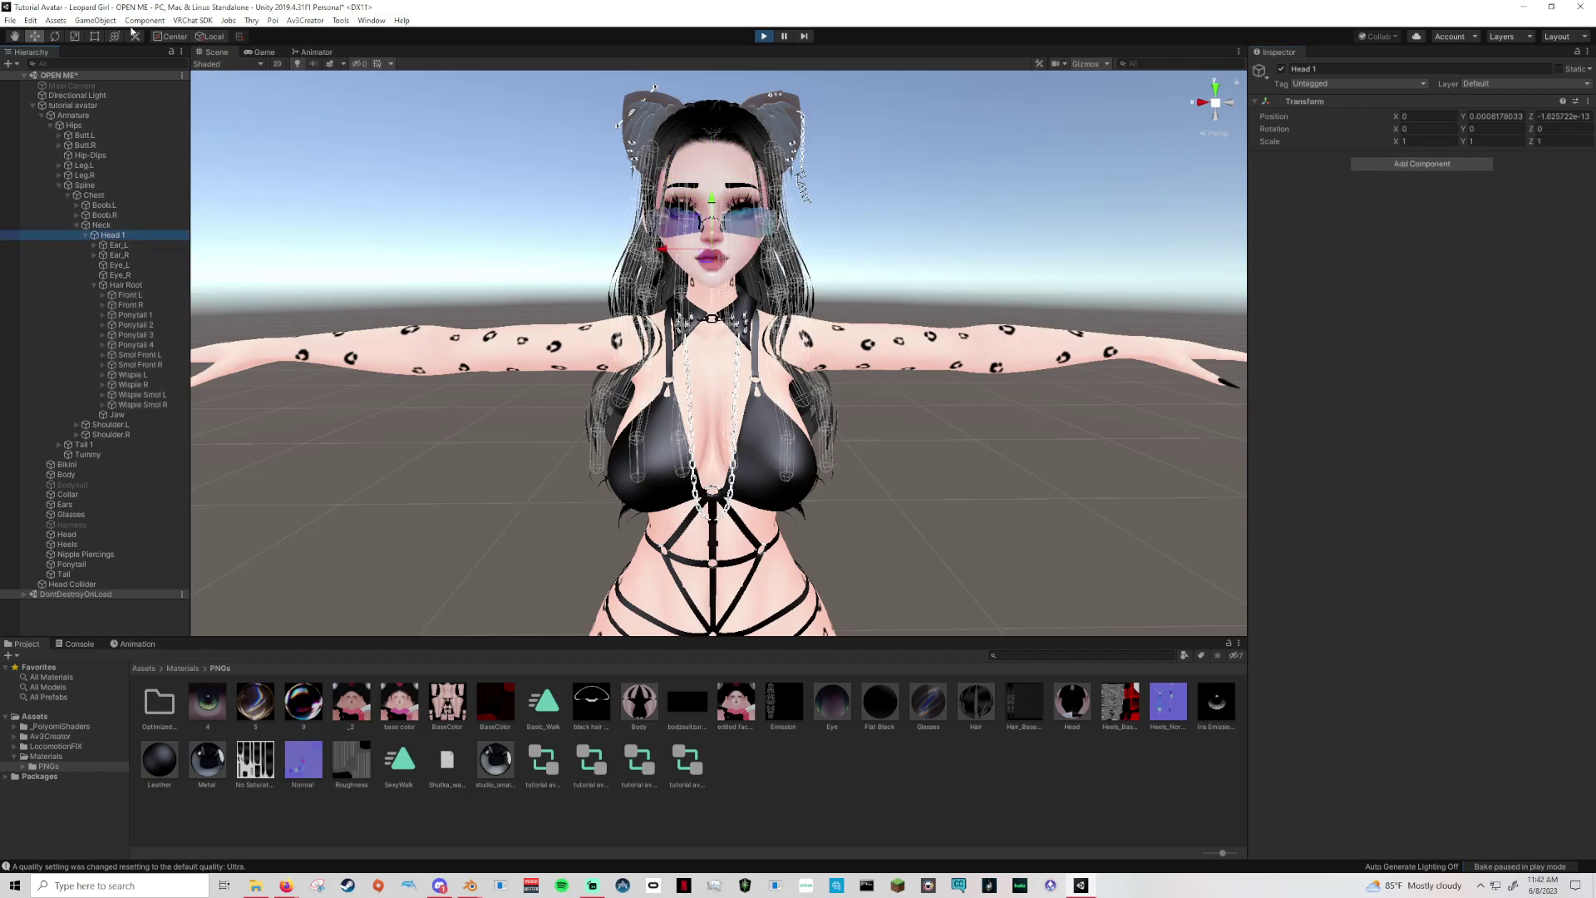
key(e)
drag(674, 222, 592, 208)
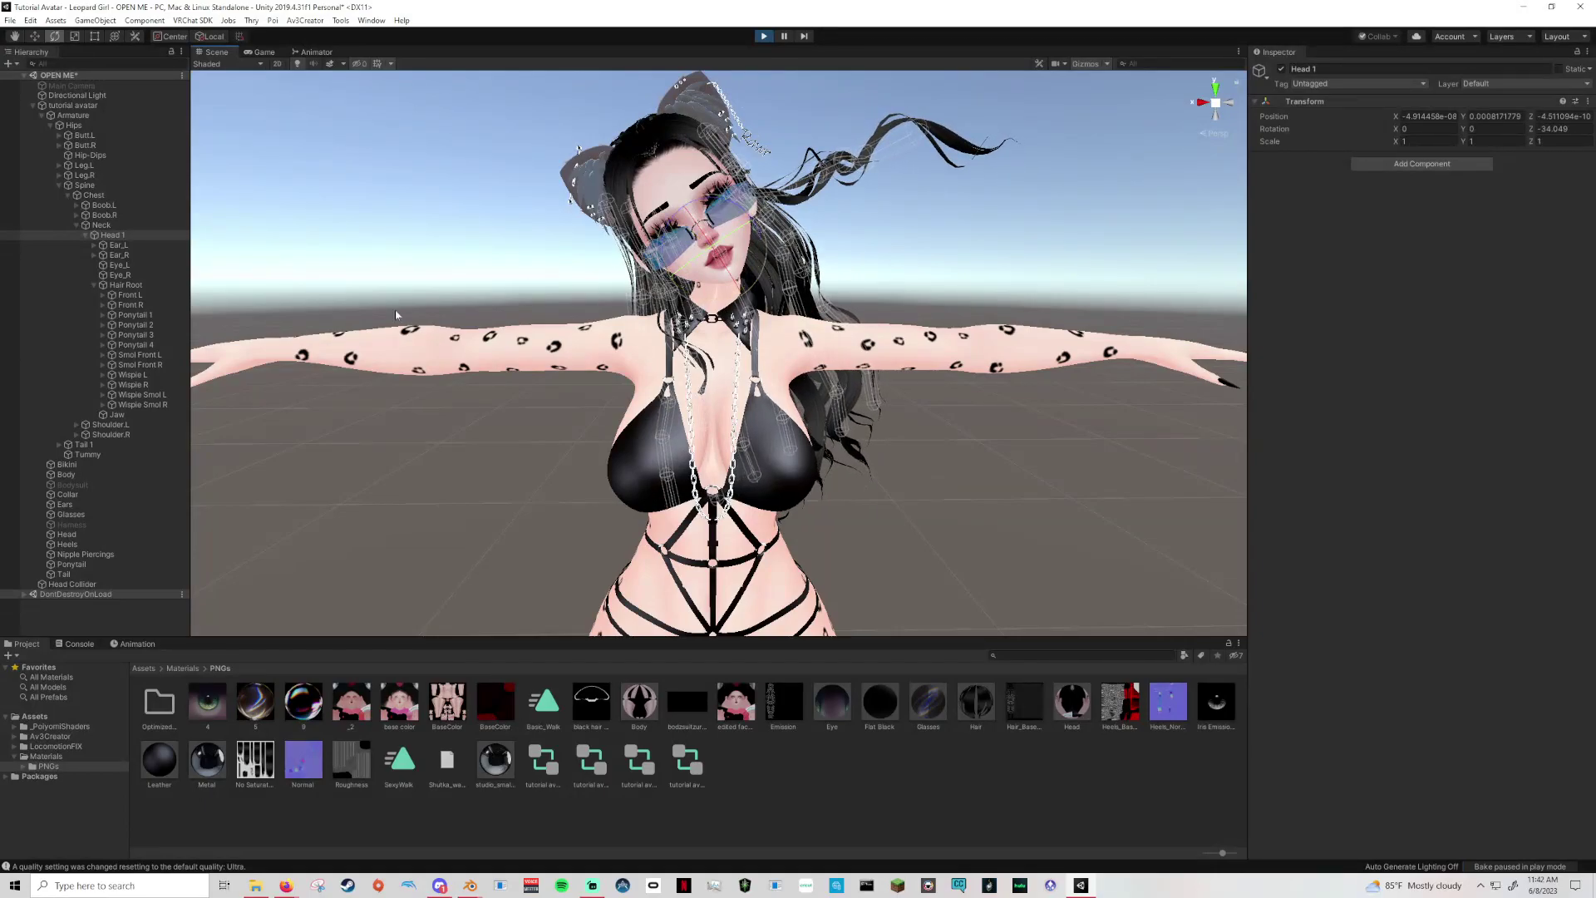
Select all hair bones from Front L to Wispie Smol R and try several low gravity values, ending on 0.012.
click(153, 295)
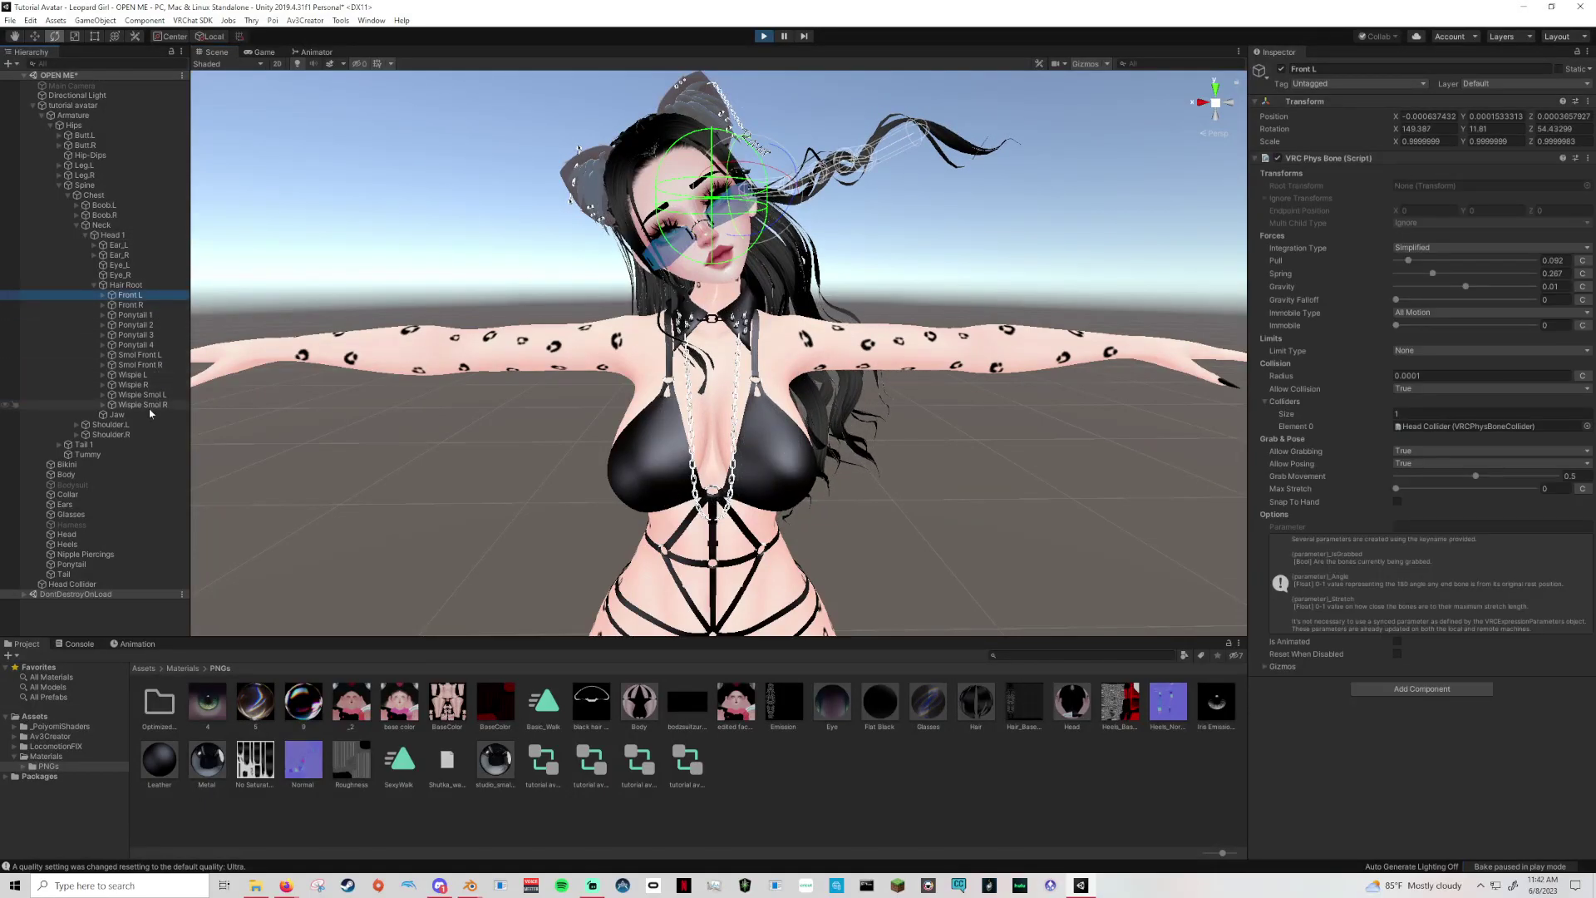
shift+click(154, 404)
click(1555, 286)
text(0)
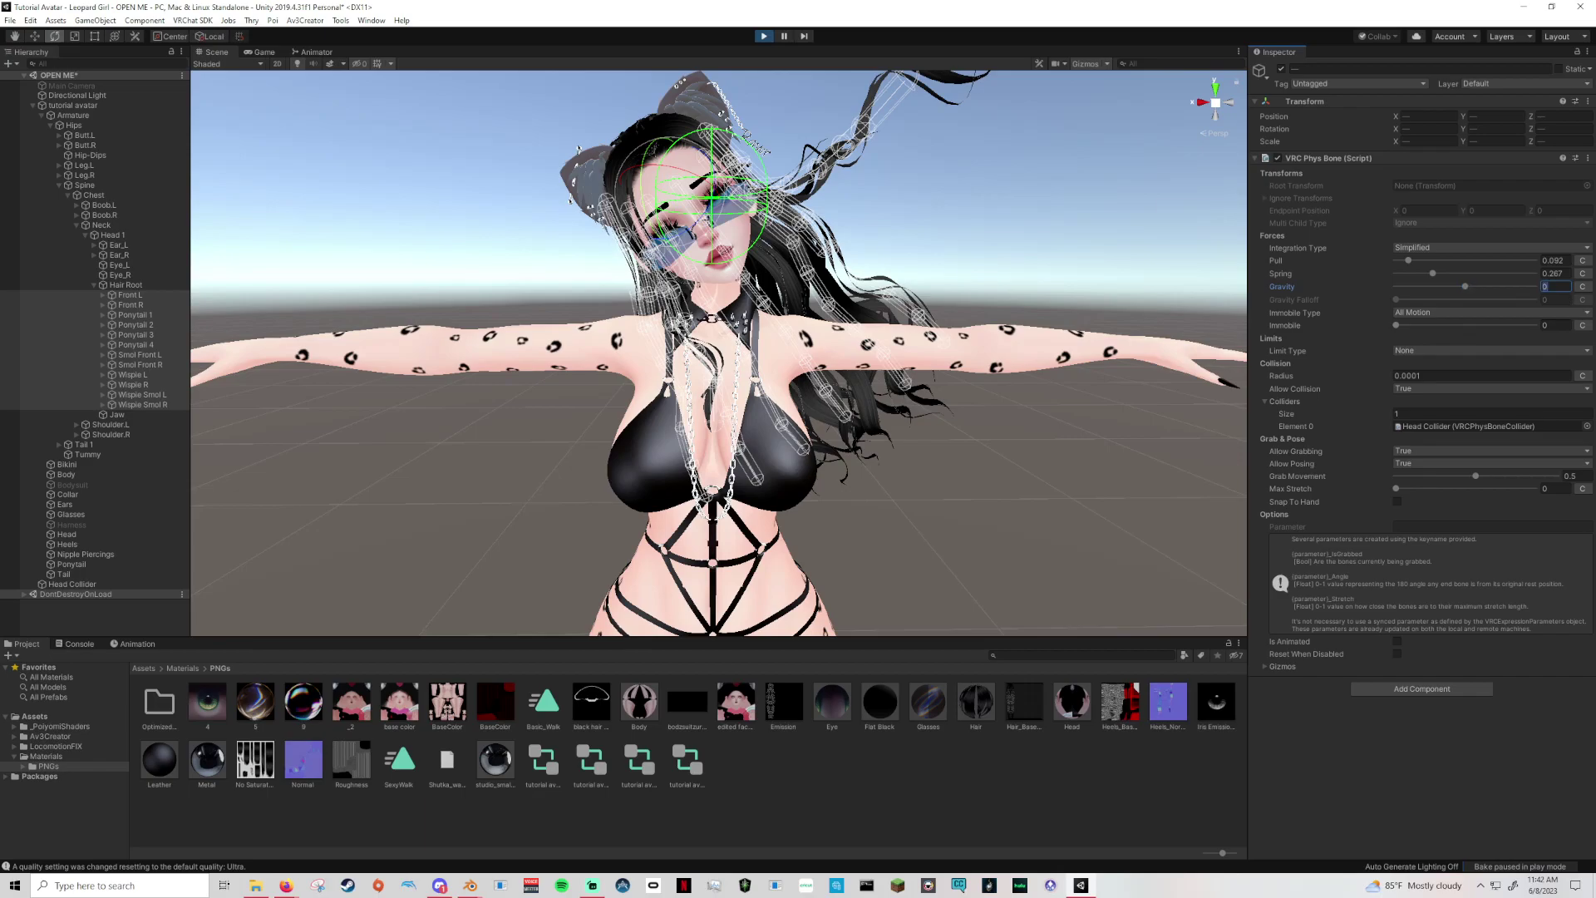
text(.01)
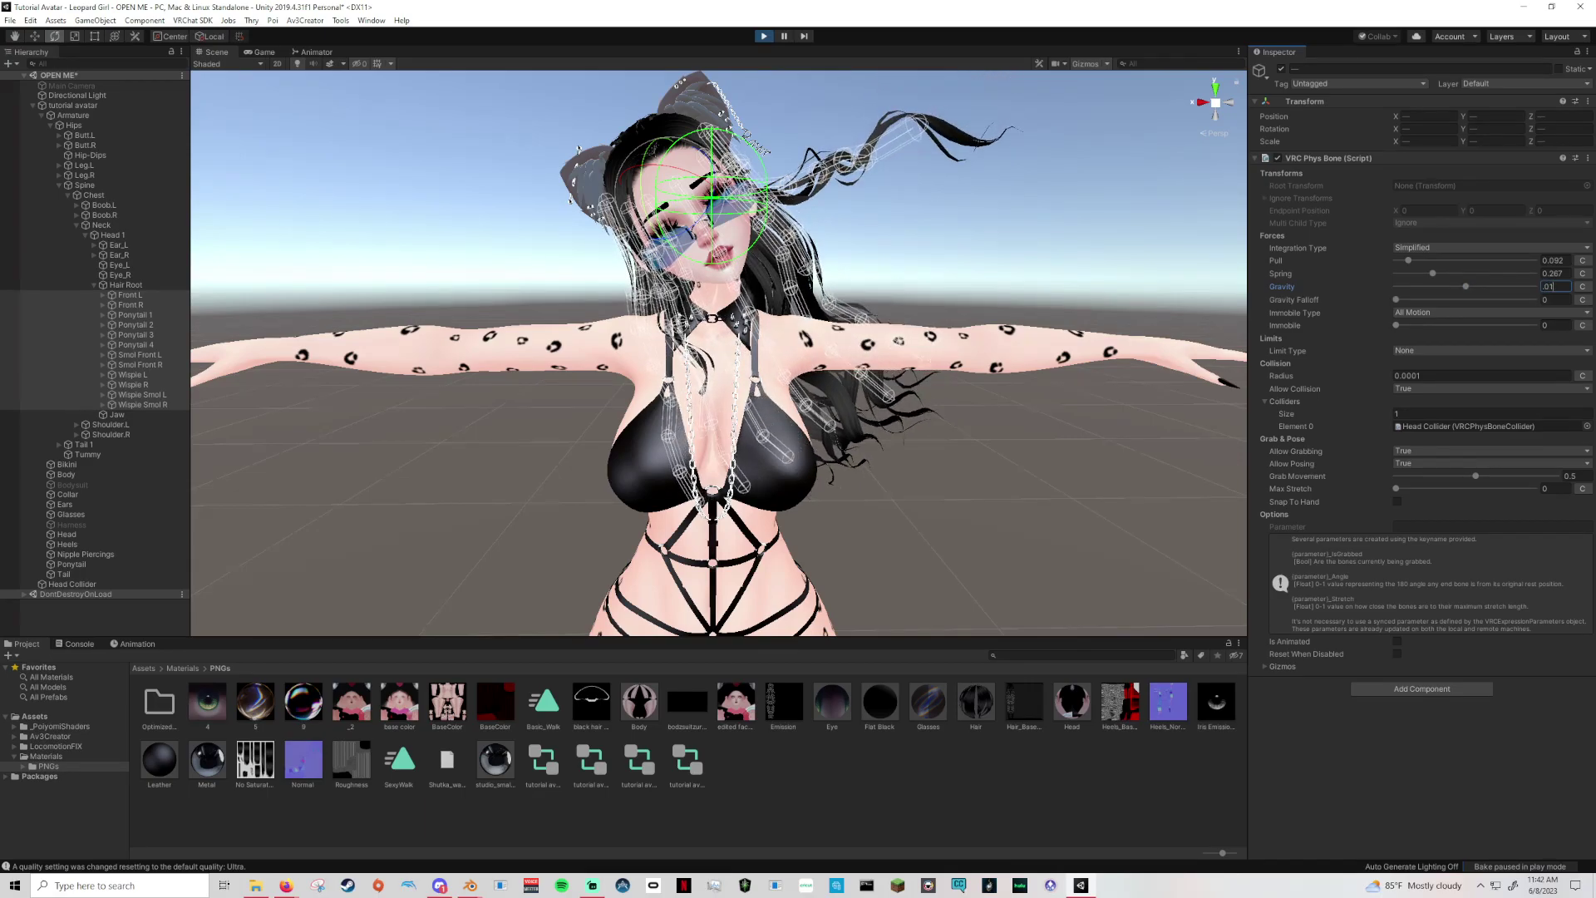
key(BackSpace)
text(23)
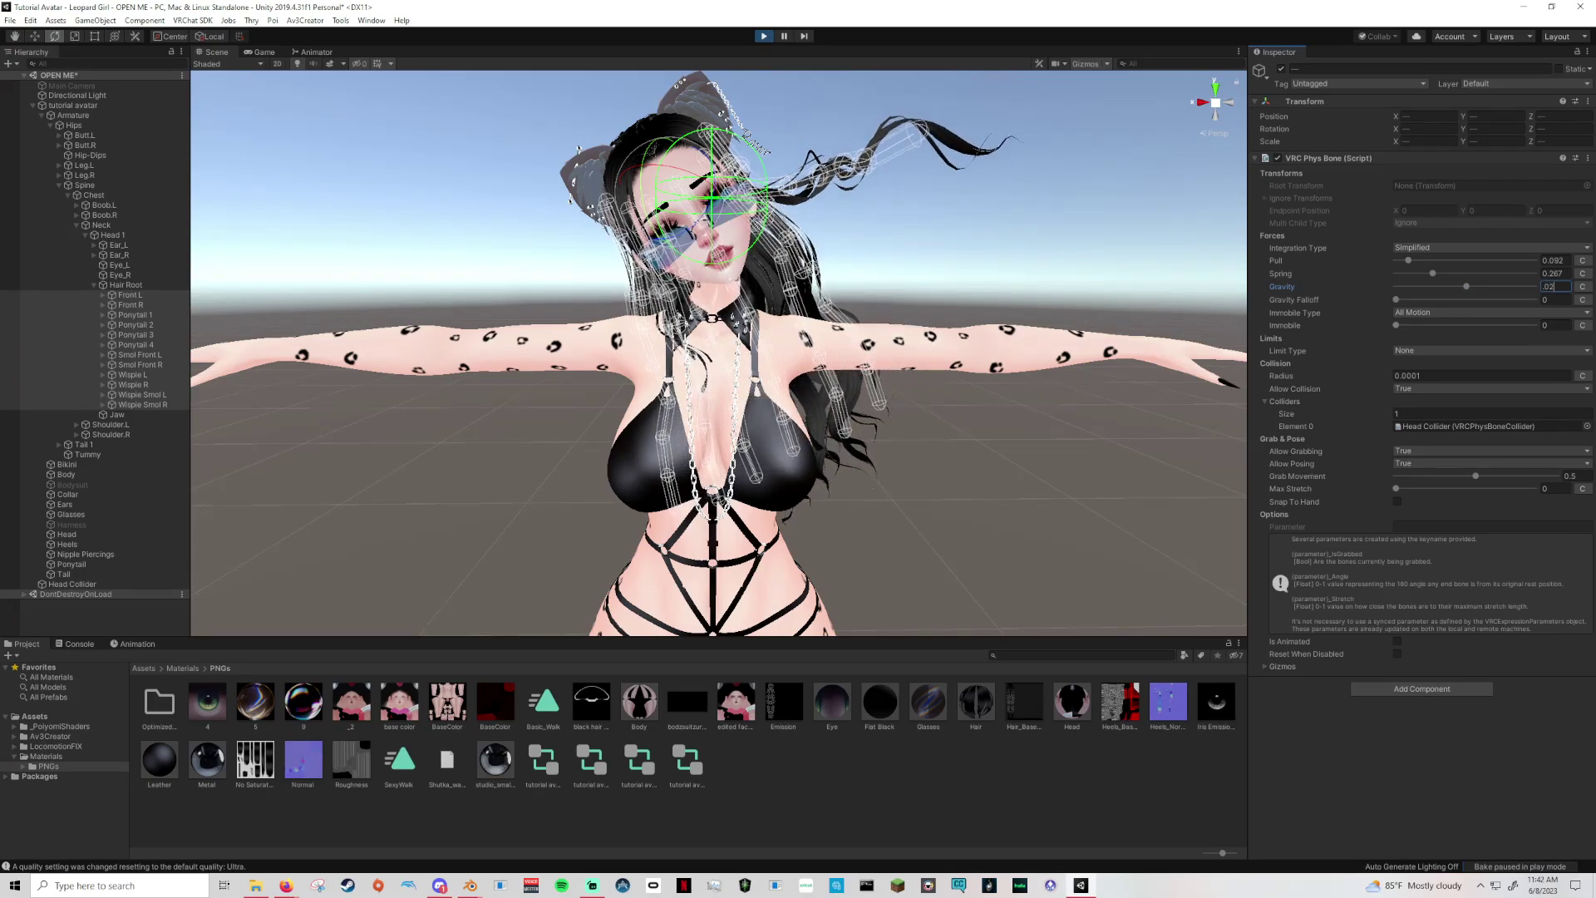
key(BackSpace)
key(BackSpace)
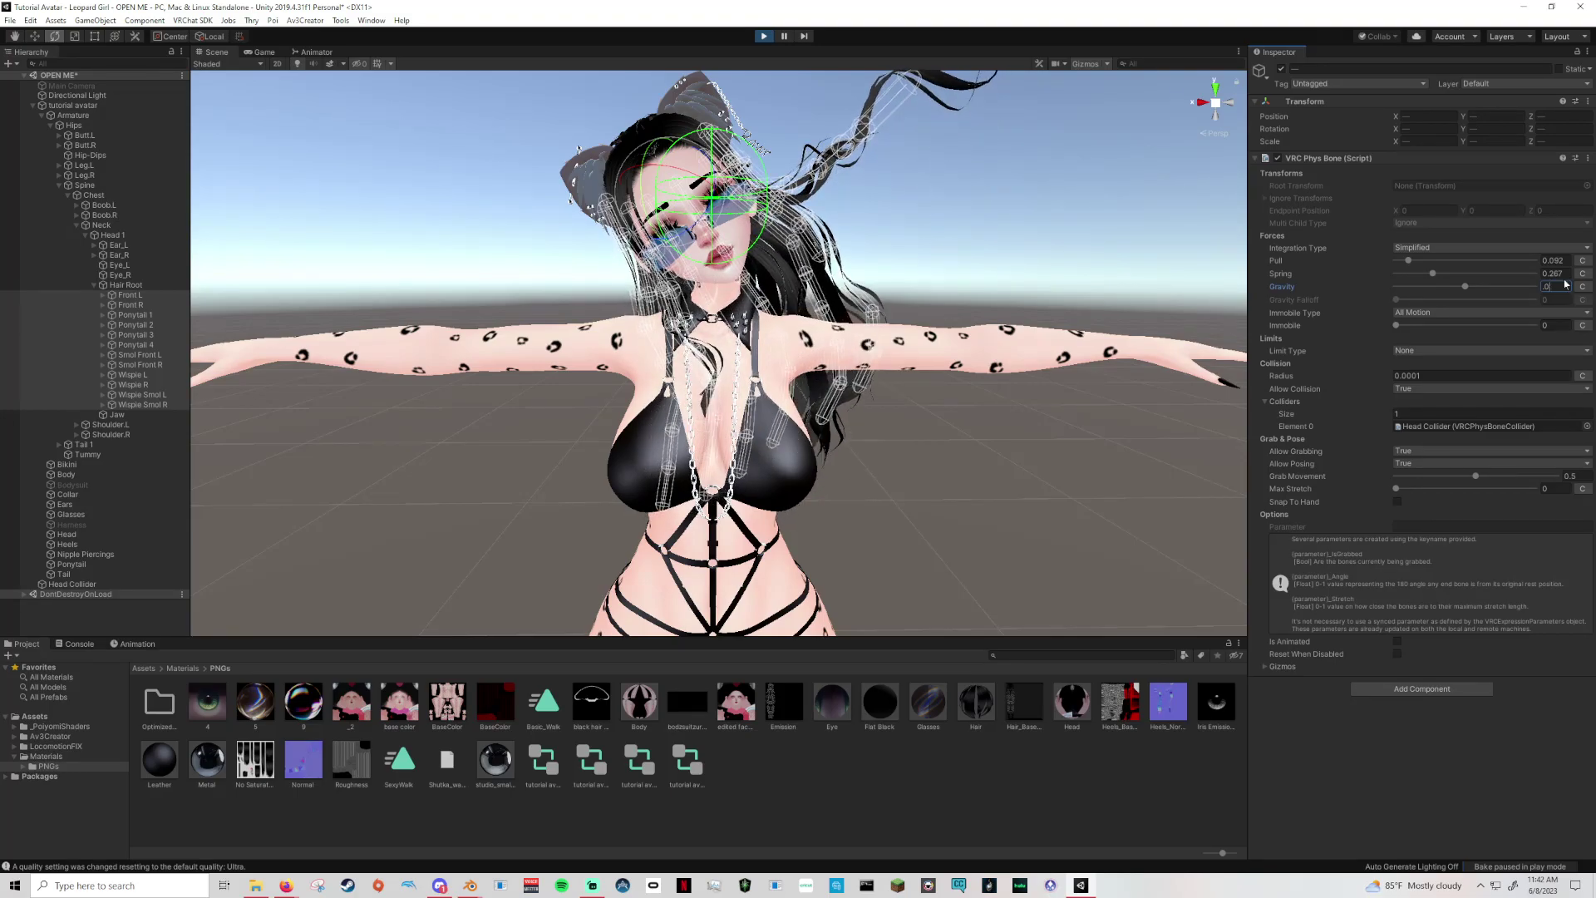
text(12)
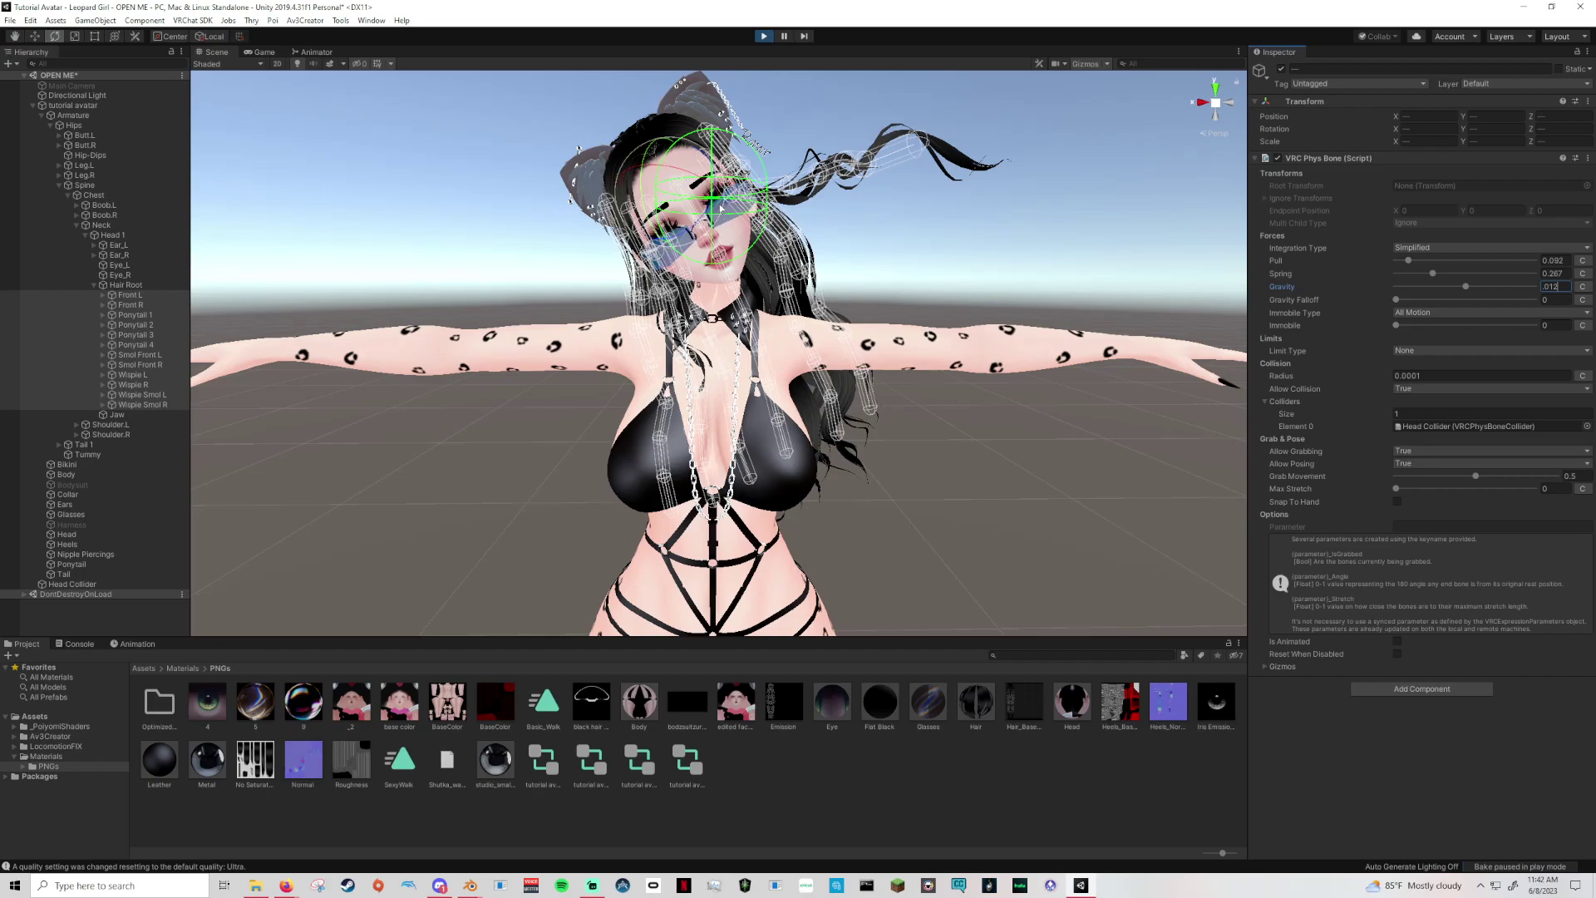
Rotate the Head 1 bone back to nearly upright to test the hair's swing.
click(703, 242)
click(113, 236)
drag(748, 220, 700, 337)
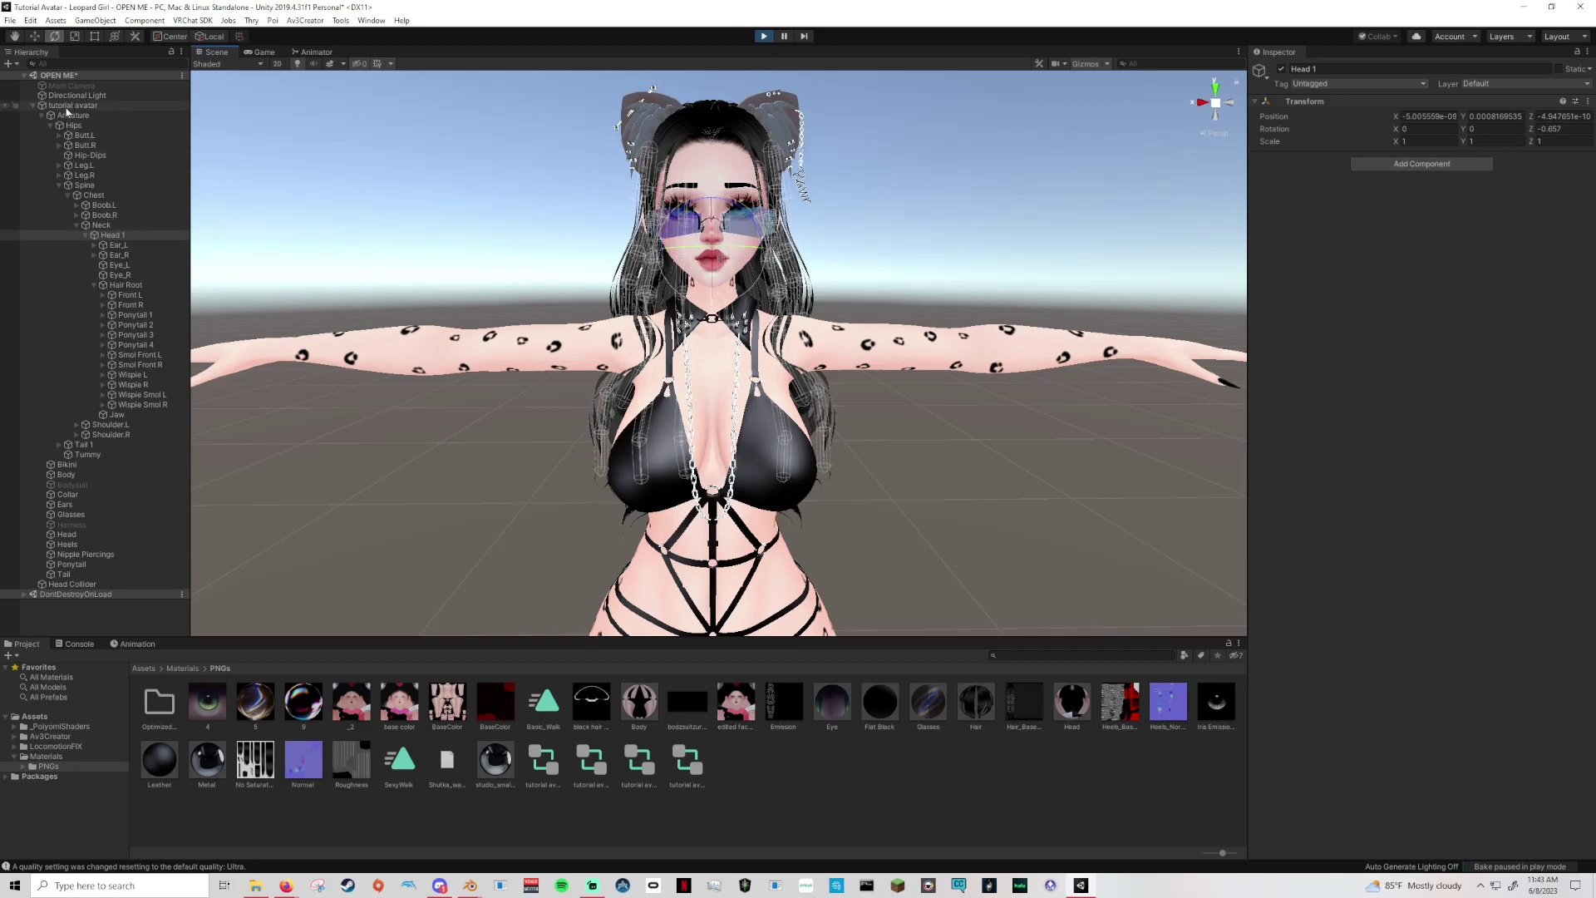
Parent the Head Collider object to the Head 1 bone in the running scene.
click(69, 107)
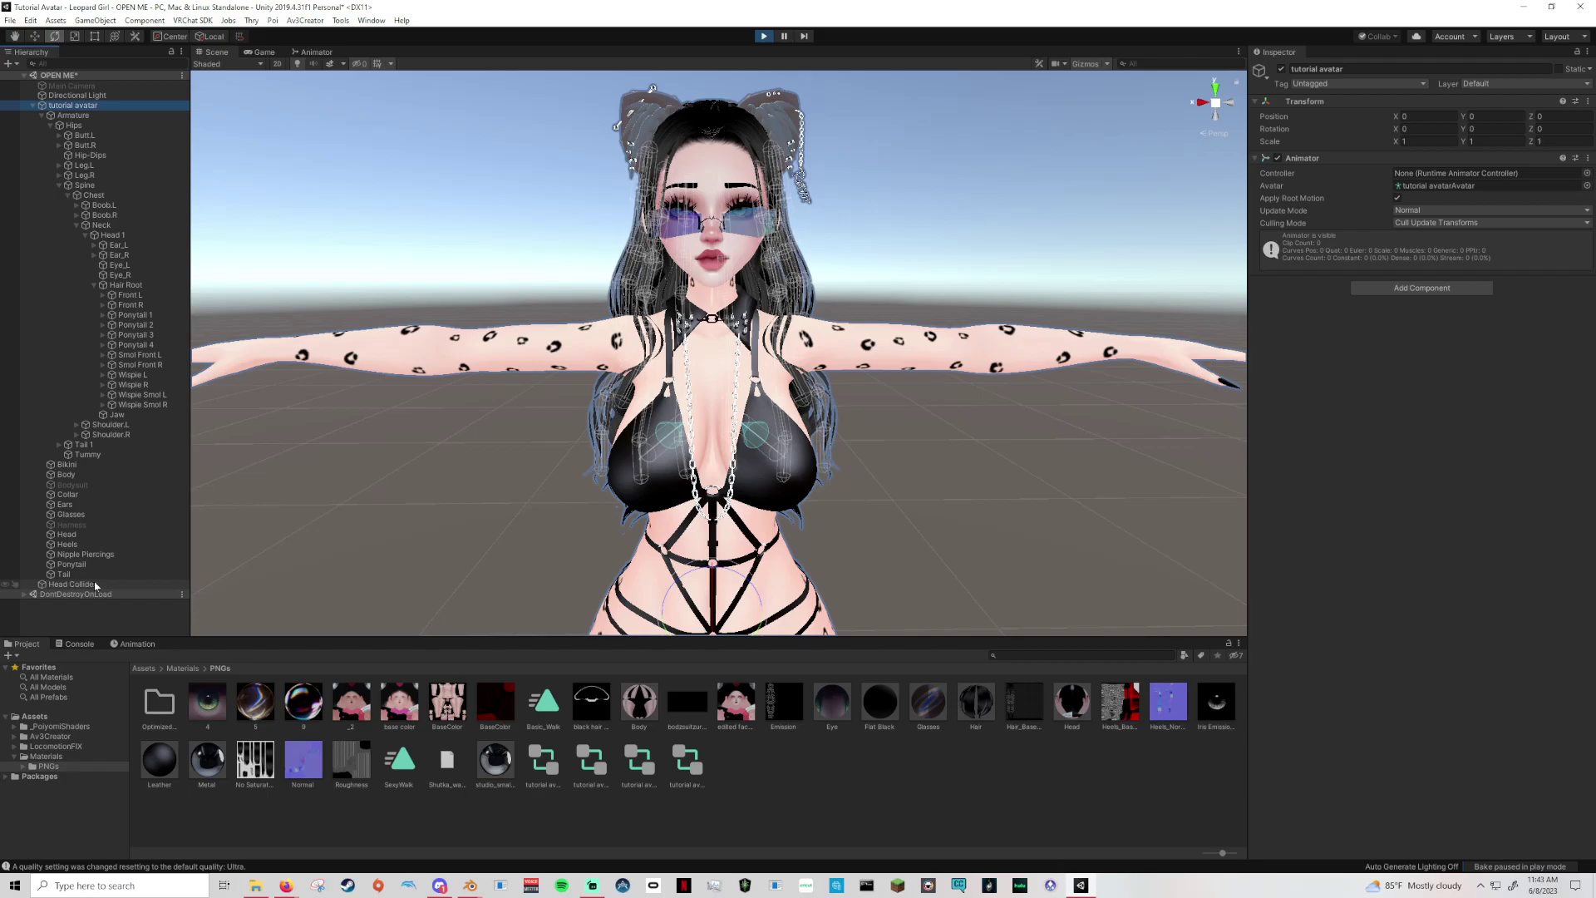
click(69, 585)
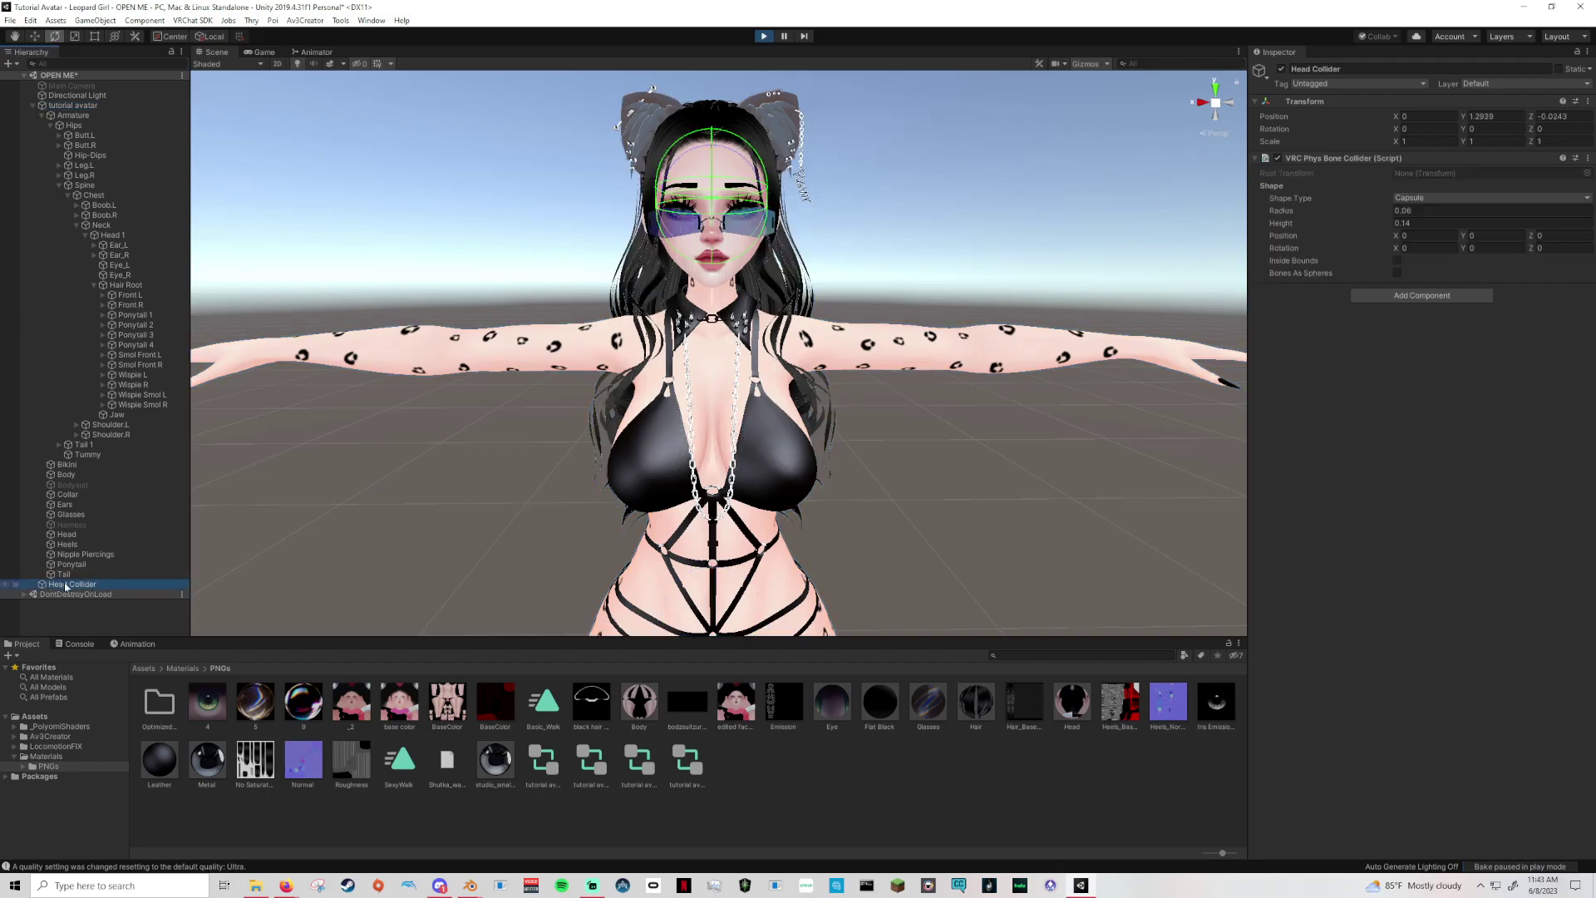
drag(69, 585, 111, 241)
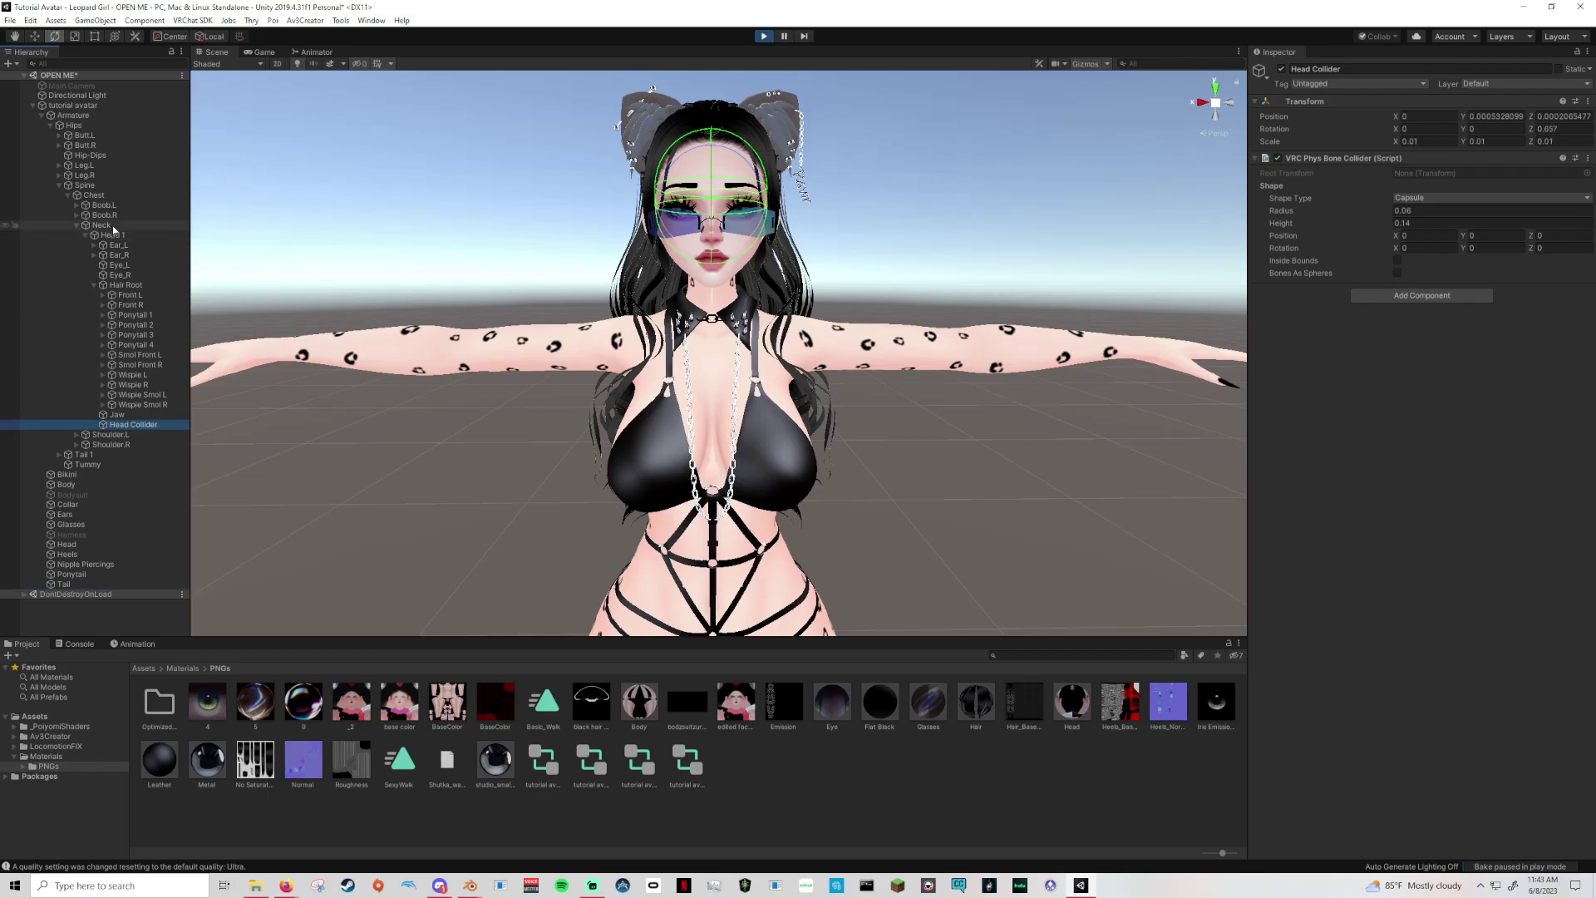
click(41, 116)
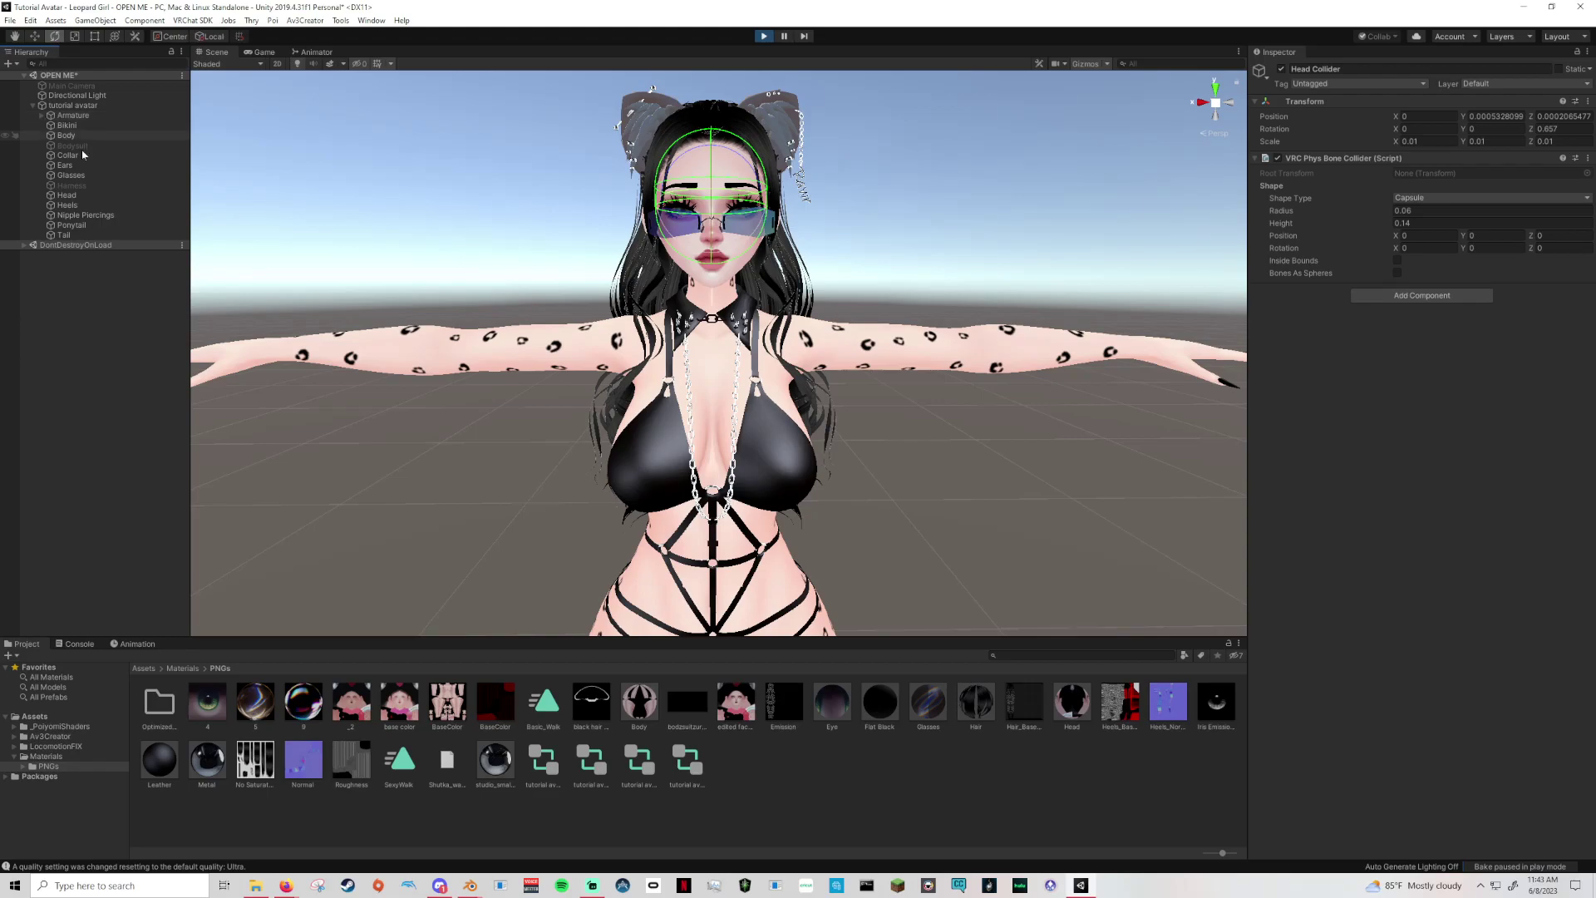
click(40, 116)
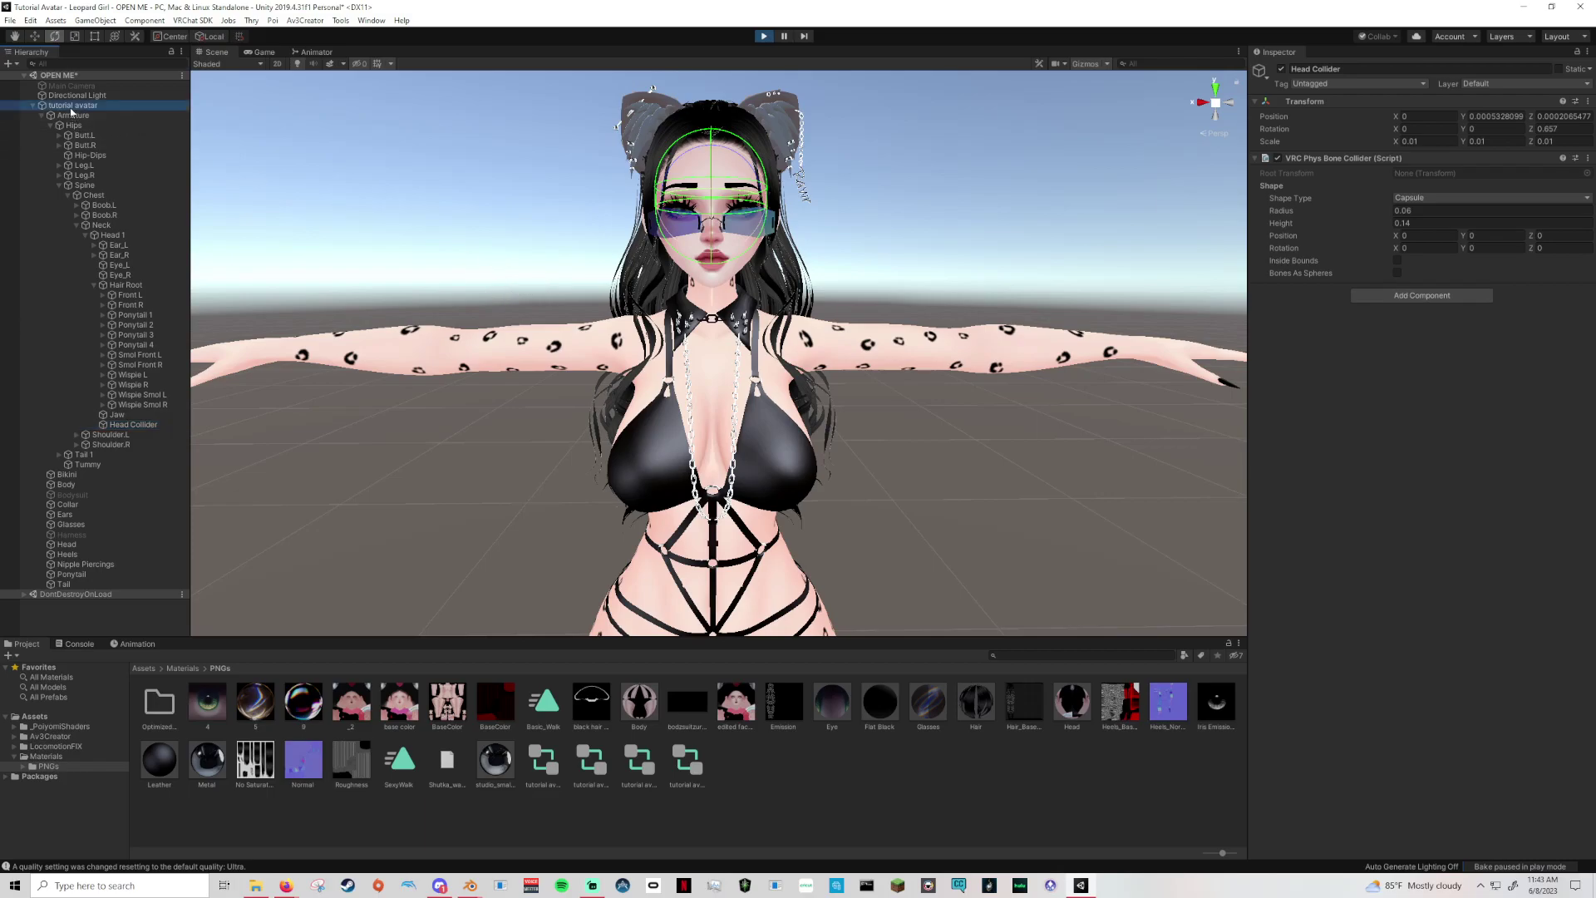
Select the tutorial avatar root and move it forward, backward and sideways to test the hair physics.
click(569, 348)
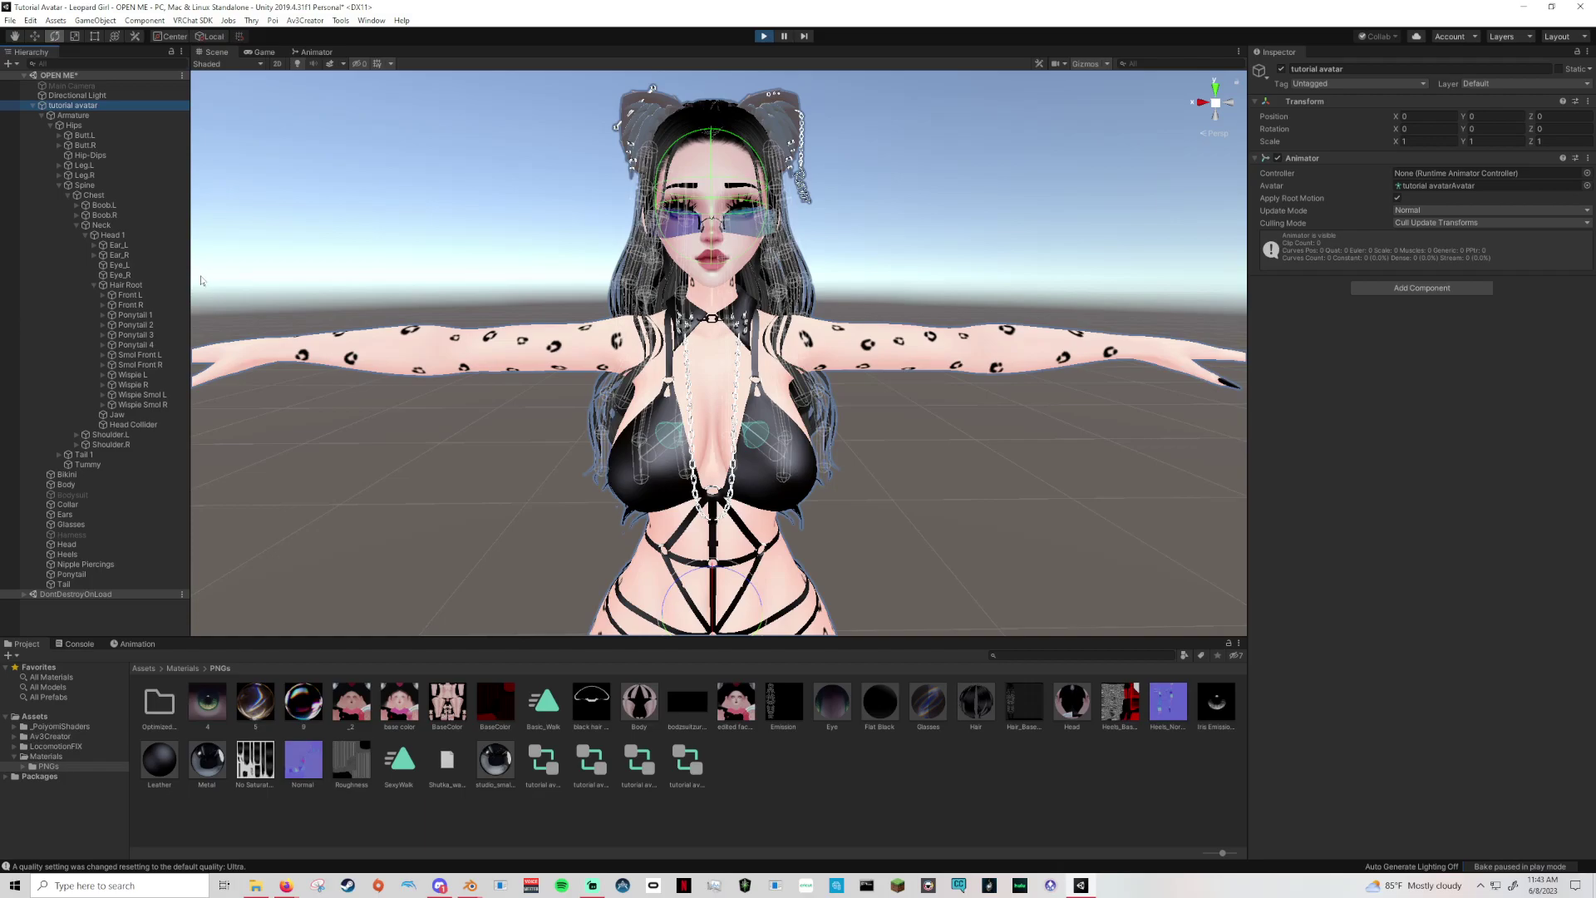
click(41, 117)
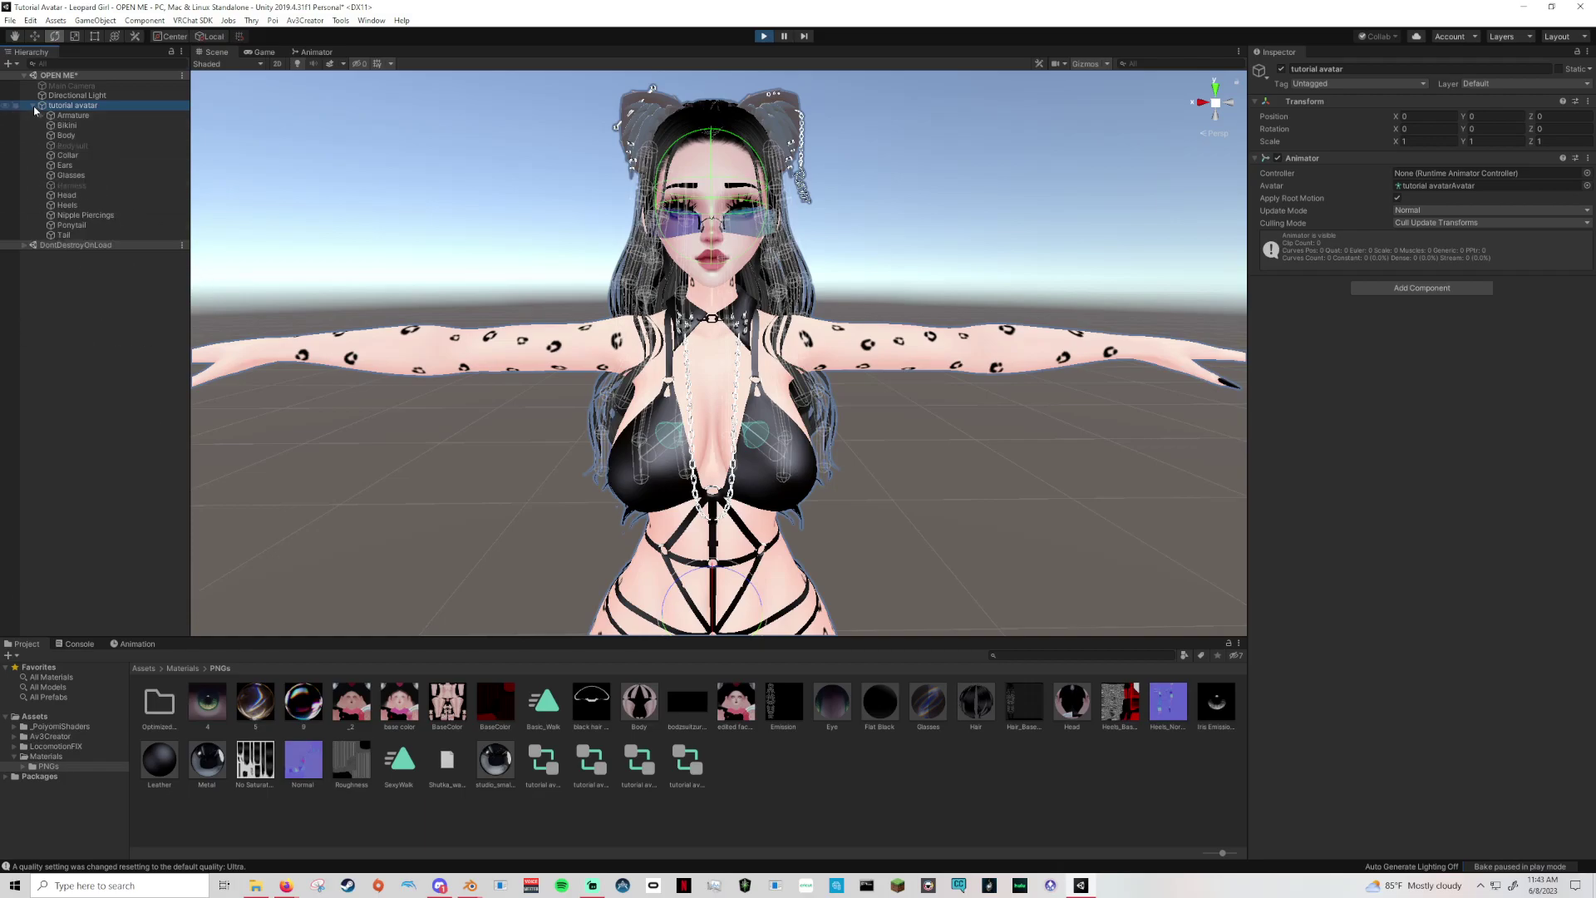
scroll(704, 485, down, 4)
click(34, 36)
mouse_move(685, 502)
mouse_down()
mouse_move(701, 503)
mouse_move(644, 504)
mouse_move(791, 559)
mouse_move(949, 550)
mouse_move(661, 492)
mouse_move(781, 539)
mouse_move(736, 525)
mouse_move(752, 534)
mouse_move(665, 498)
mouse_up()
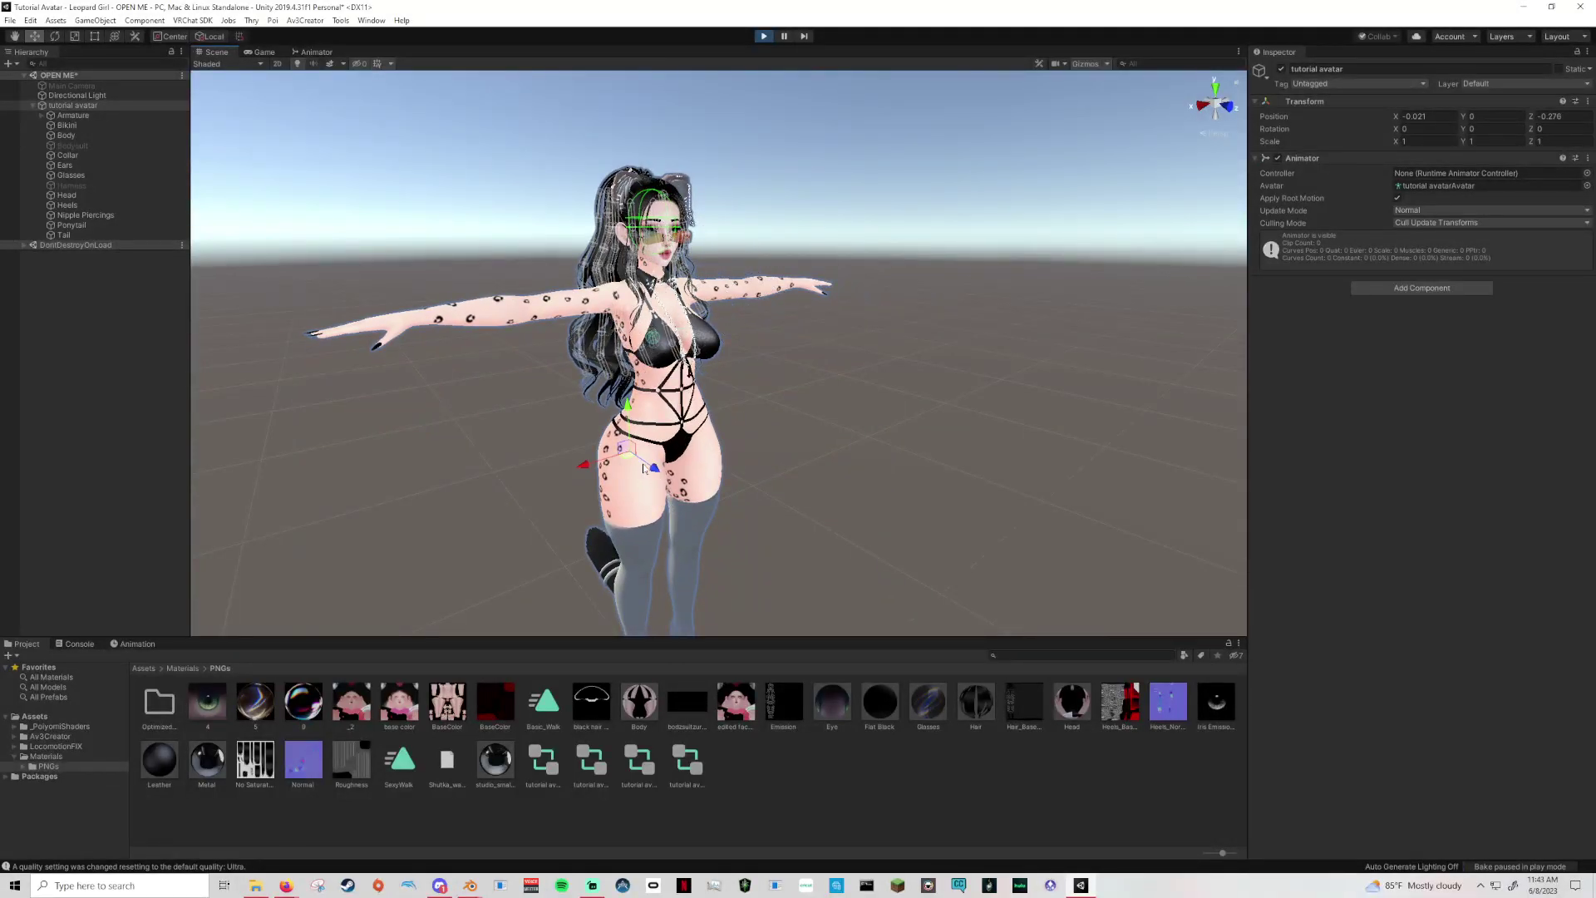
drag(654, 468, 754, 468)
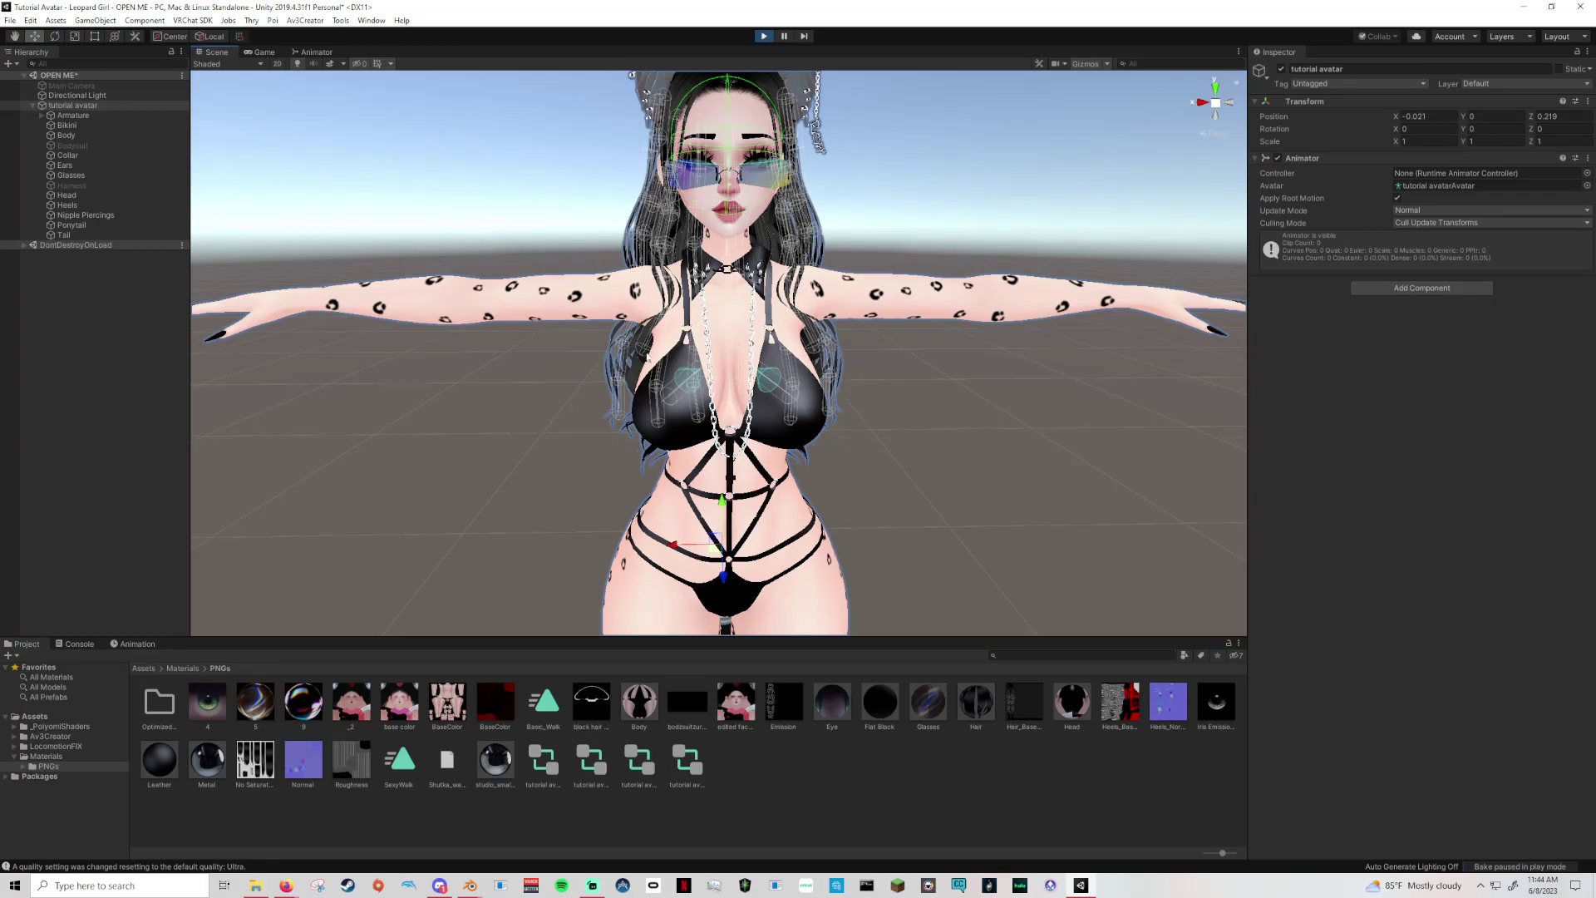
drag(724, 575, 720, 568)
mouse_move(669, 510)
mouse_down()
mouse_move(713, 517)
mouse_move(692, 513)
mouse_up()
Move the avatar while viewing it from both sides and the front to check the hair's motion against the head collider.
right_drag(516, 305, 721, 97)
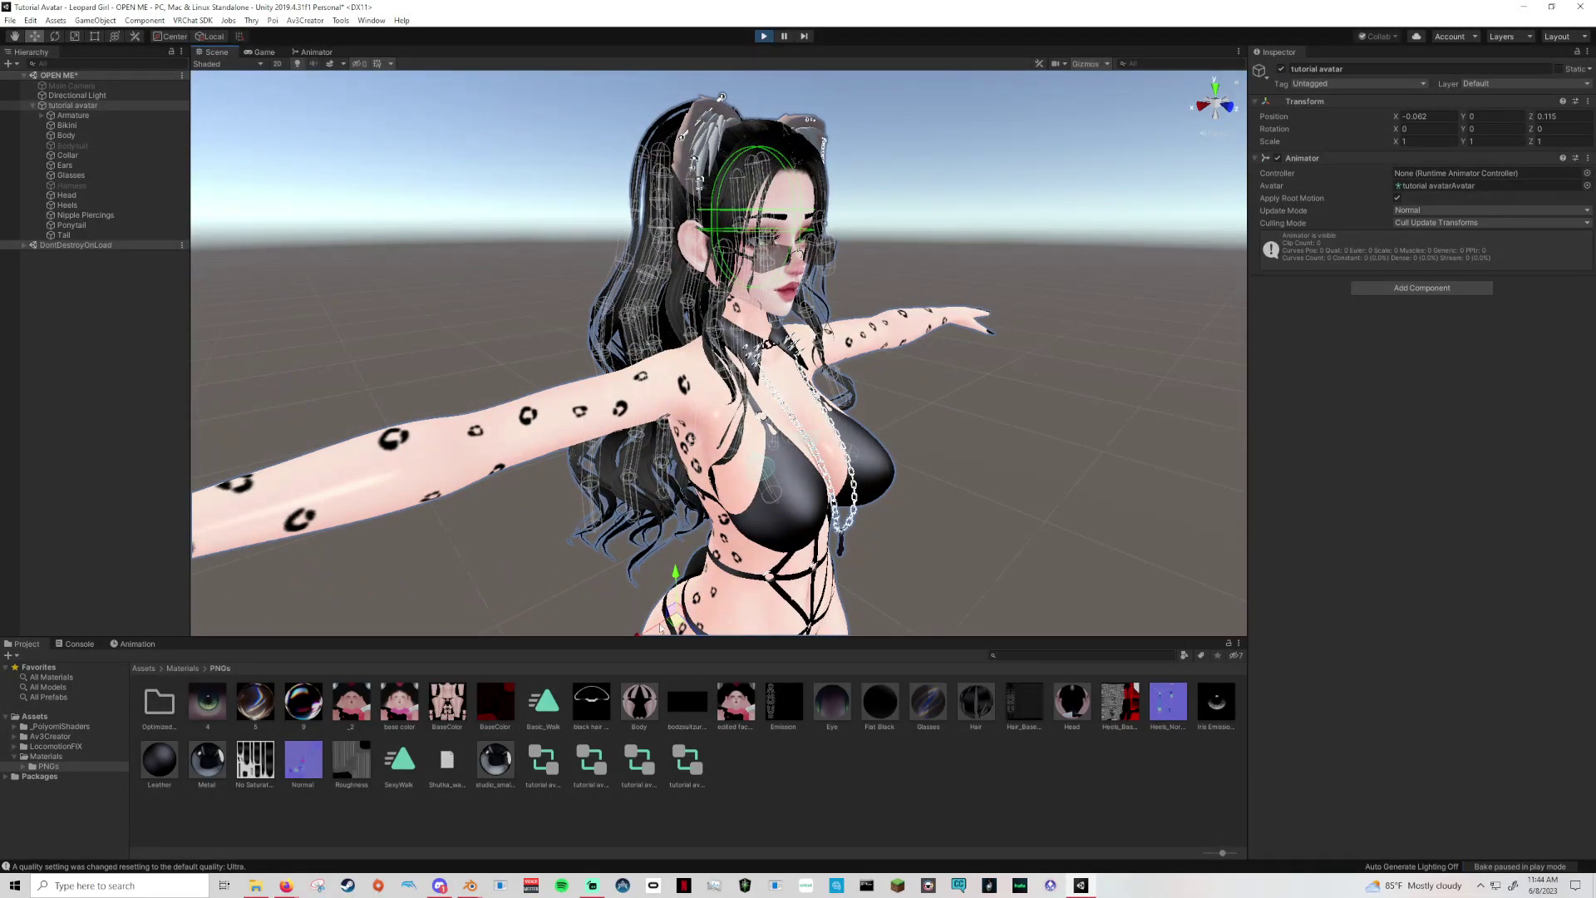
mouse_move(652, 632)
mouse_down()
mouse_move(675, 618)
mouse_move(614, 642)
mouse_move(703, 636)
mouse_move(640, 594)
mouse_move(697, 625)
mouse_move(668, 615)
mouse_up()
alt+drag(873, 552, 705, 370)
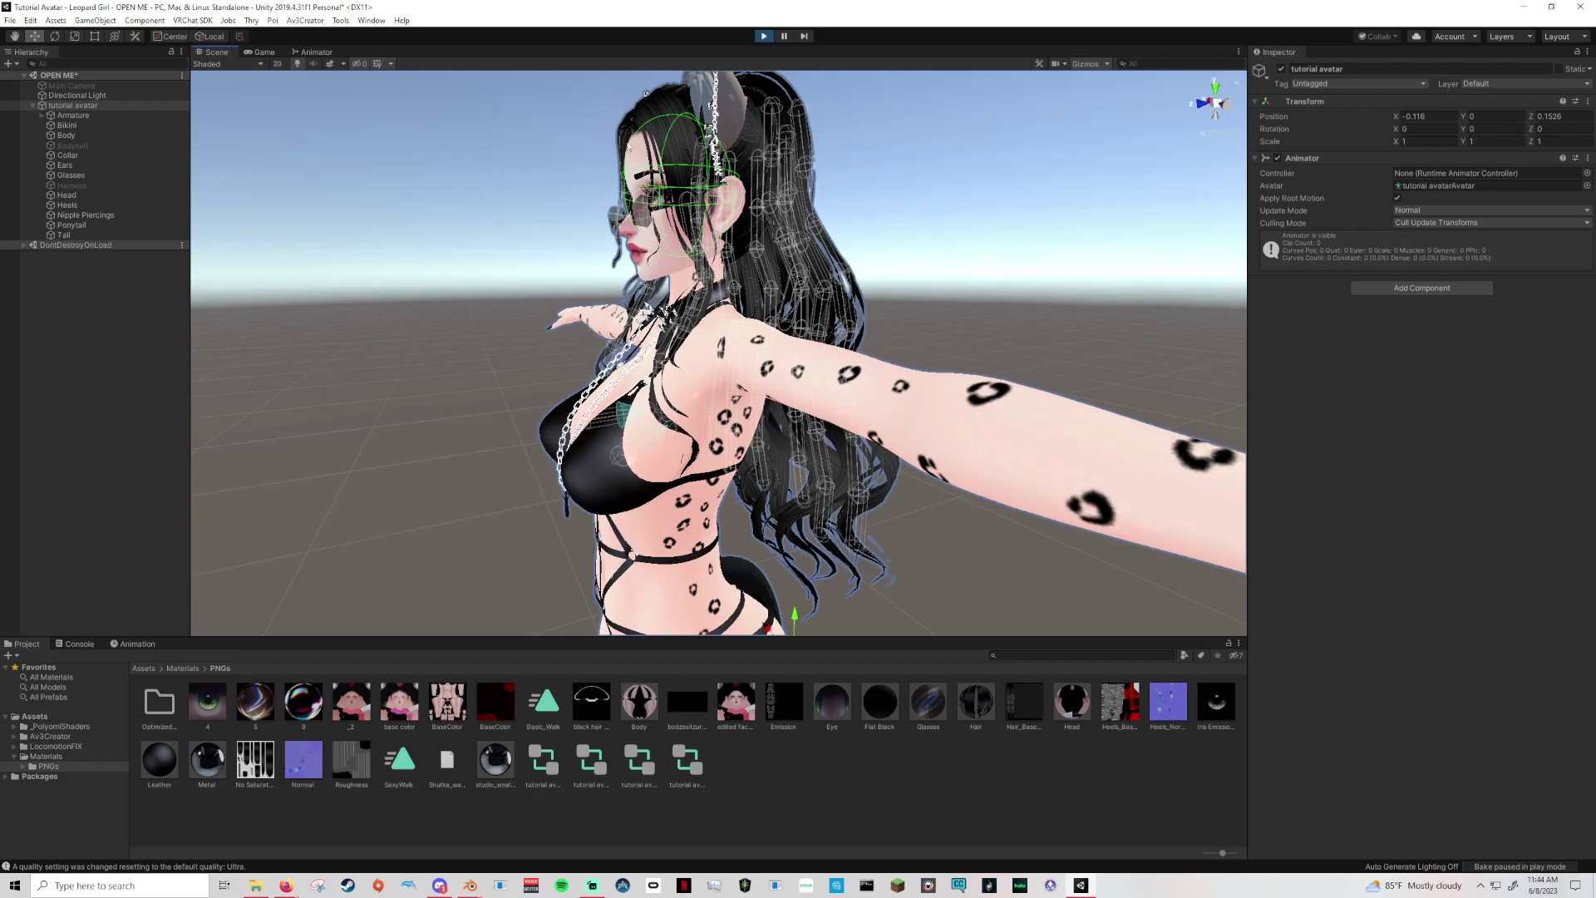
scroll(745, 622, down, 5)
mouse_move(723, 532)
mouse_down()
mouse_move(665, 532)
mouse_move(825, 542)
mouse_move(745, 542)
mouse_up()
right_drag(723, 534, 633, 506)
drag(633, 506, 652, 503)
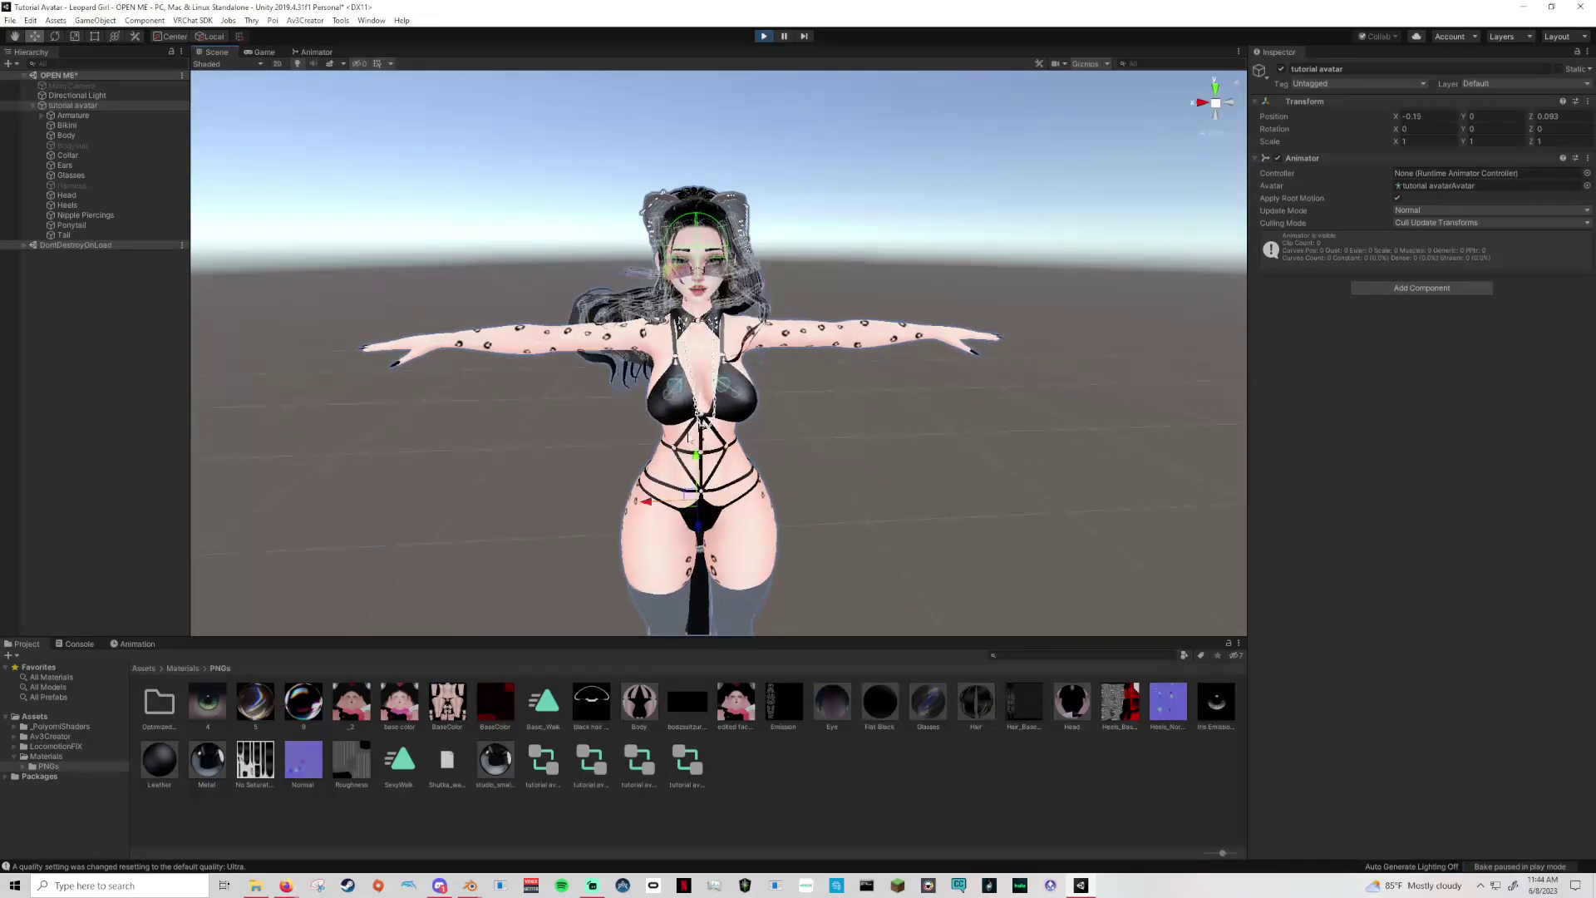
Exit play mode, deselect the avatar and bring its upper body into close view.
key(ctrl+p)
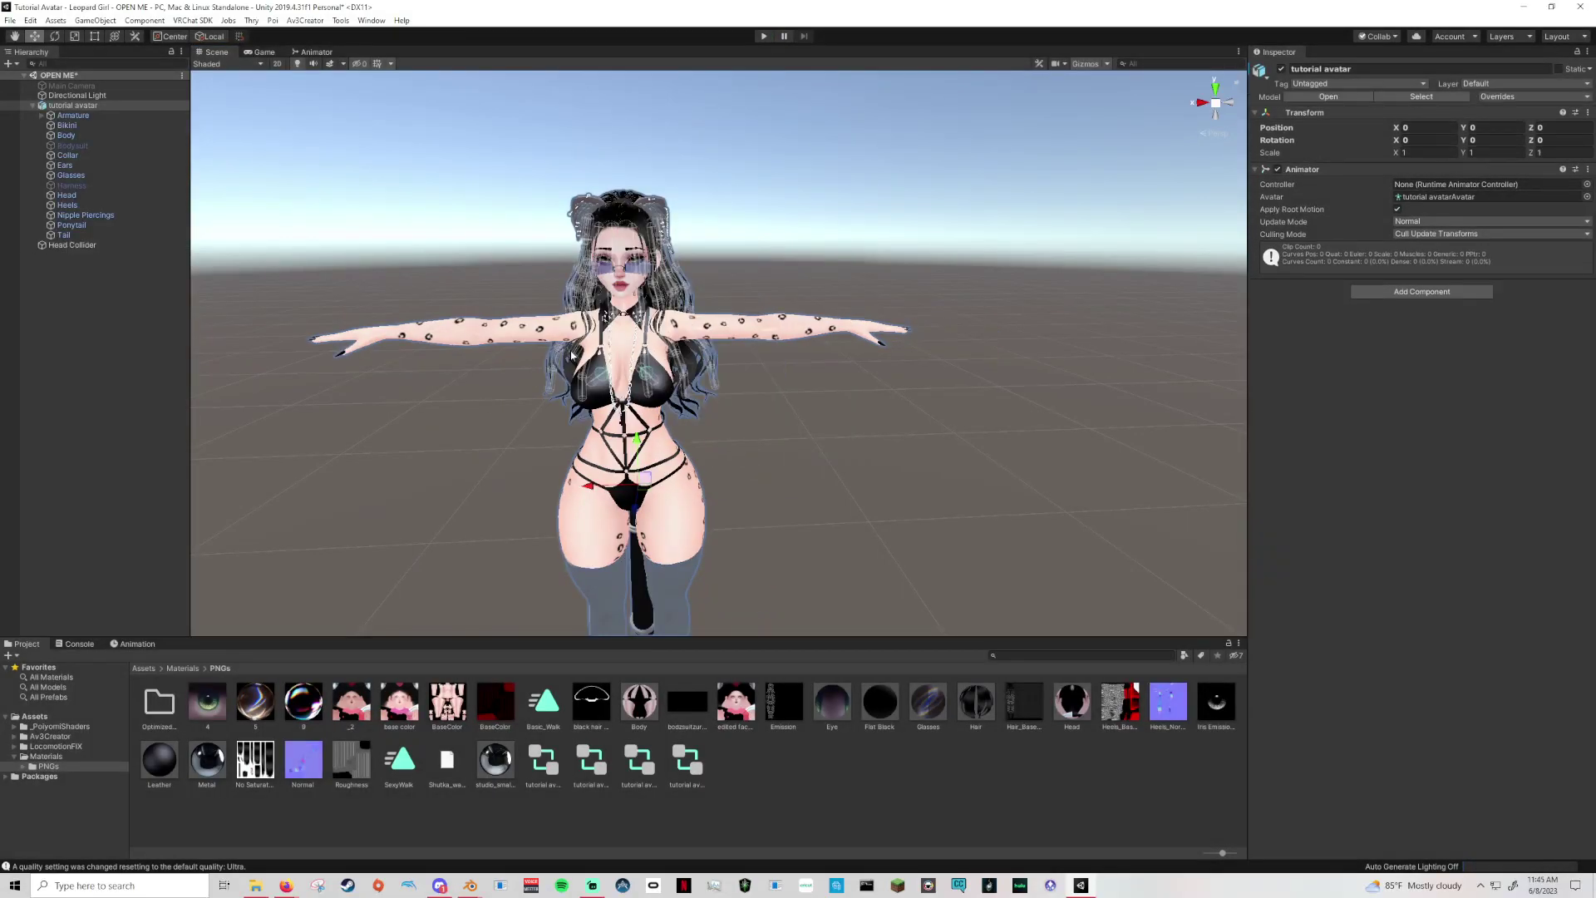
scroll(865, 402, up, 3)
scroll(877, 408, down, 2)
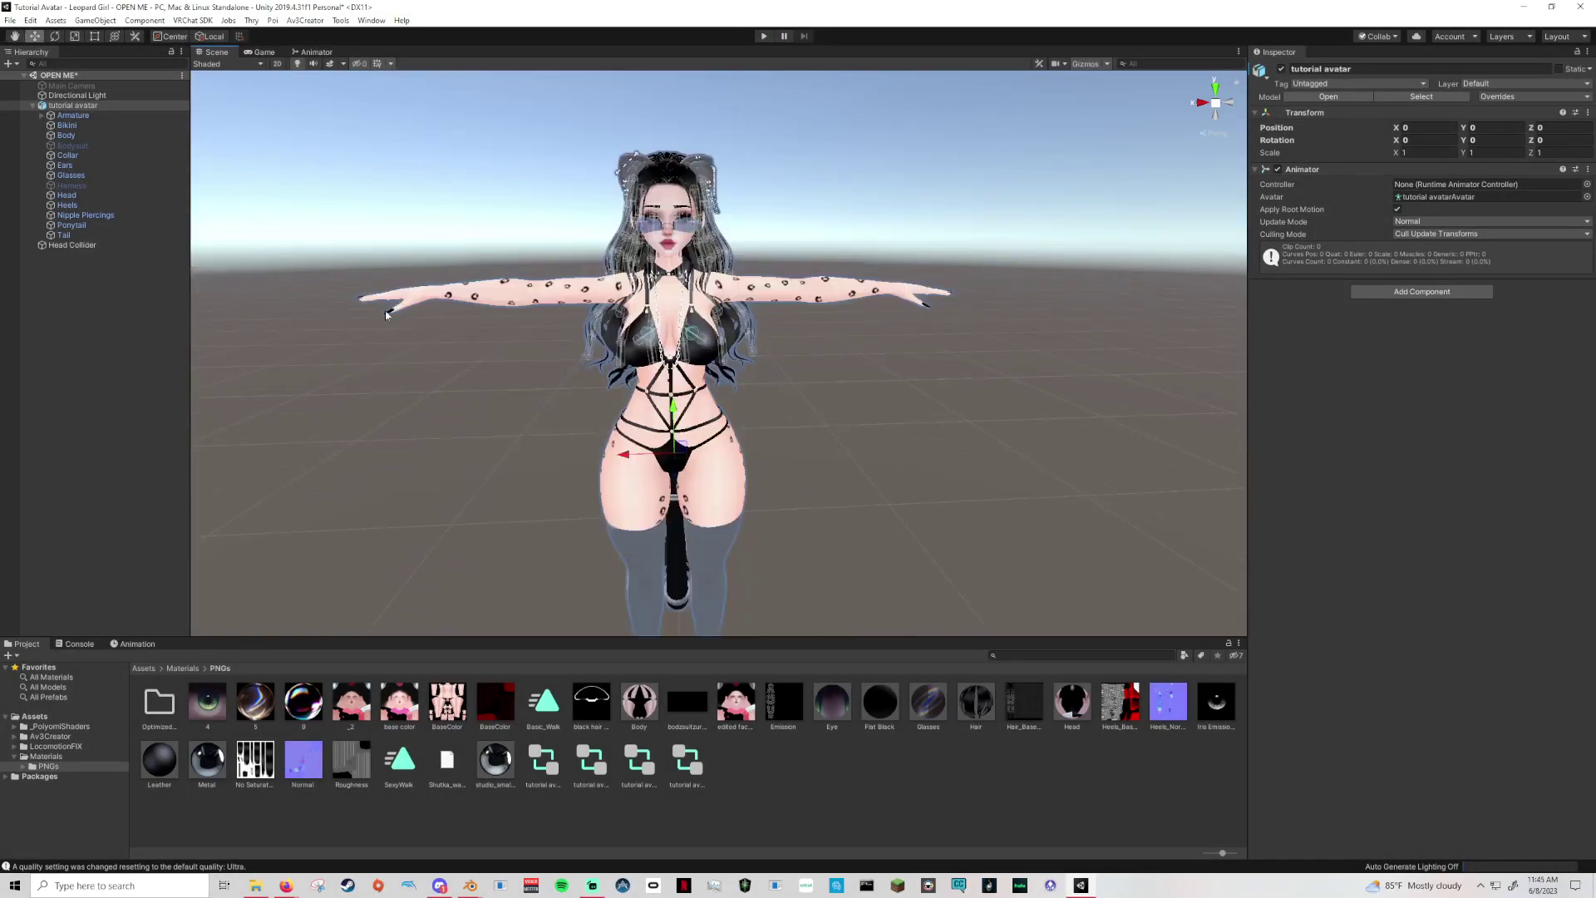
click(332, 311)
mouse_move(614, 409)
right_down()
mouse_move(634, 392)
mouse_move(602, 404)
right_up()
key(w)
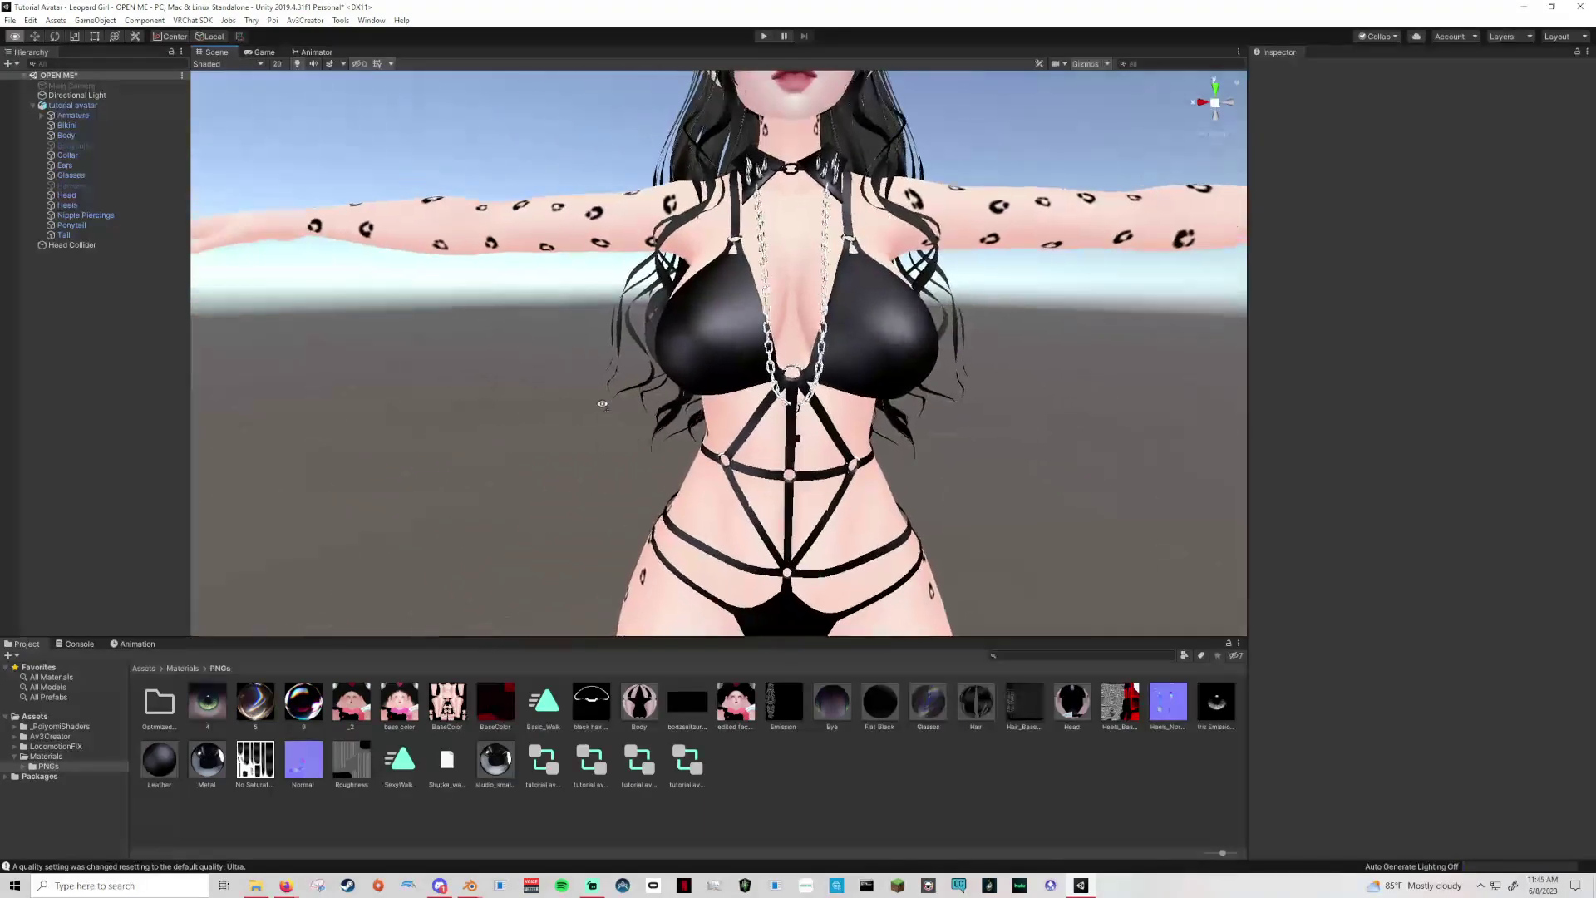
scroll(604, 412, down, 3)
Select the avatar's body and review the CubeMap settings in its material's shading section, collapsing CubeMap and Rim Lighting.
click(645, 318)
click(1035, 300)
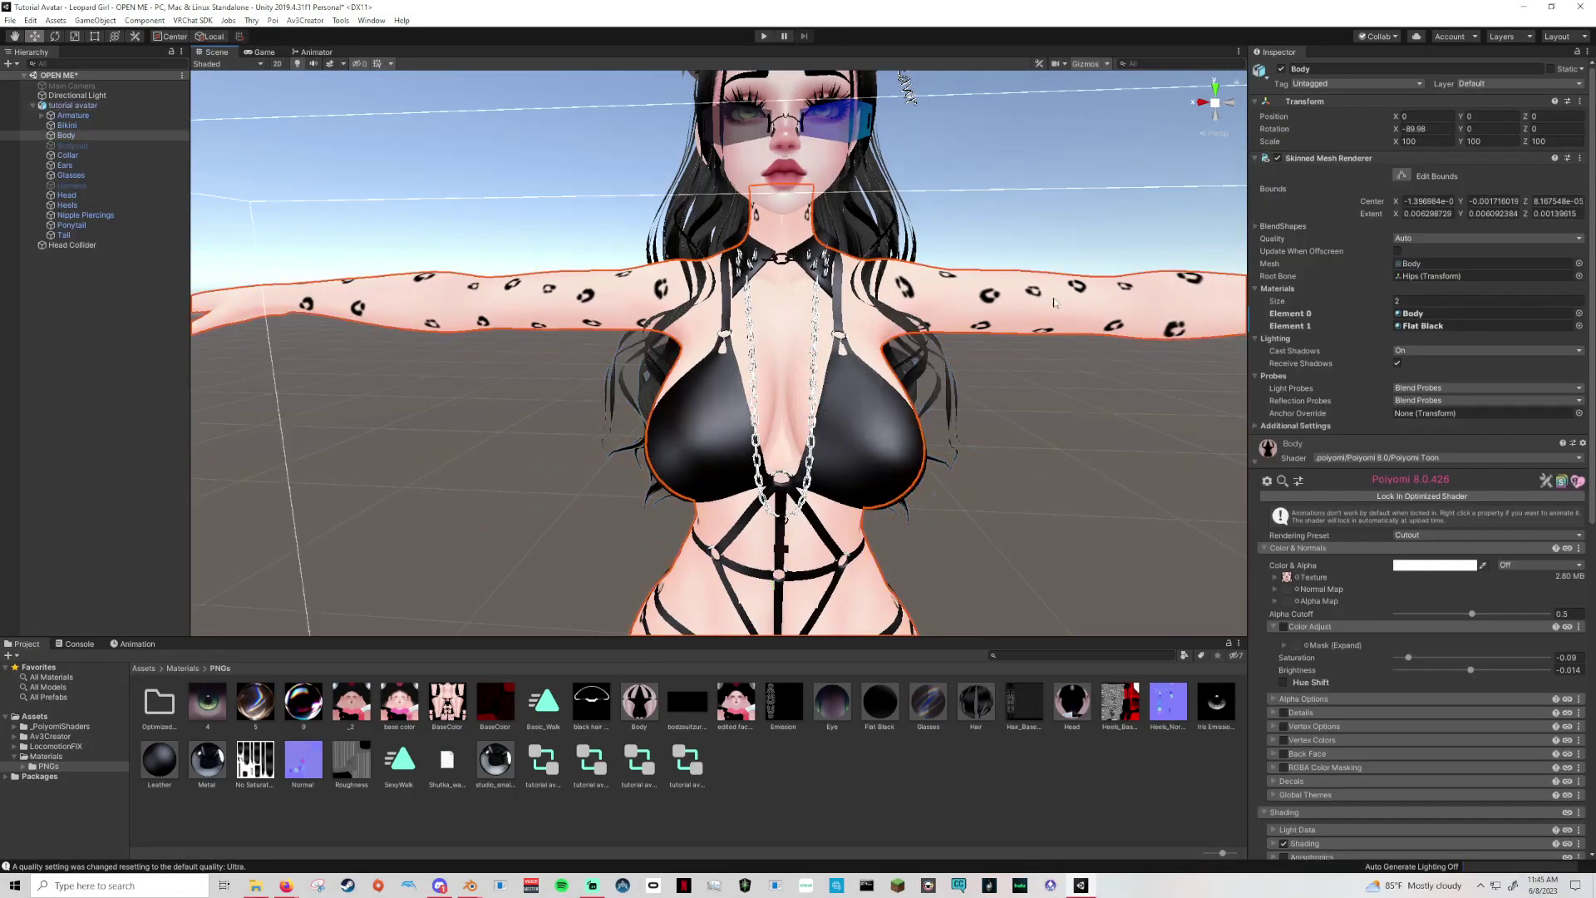
scroll(1360, 576, down, 5)
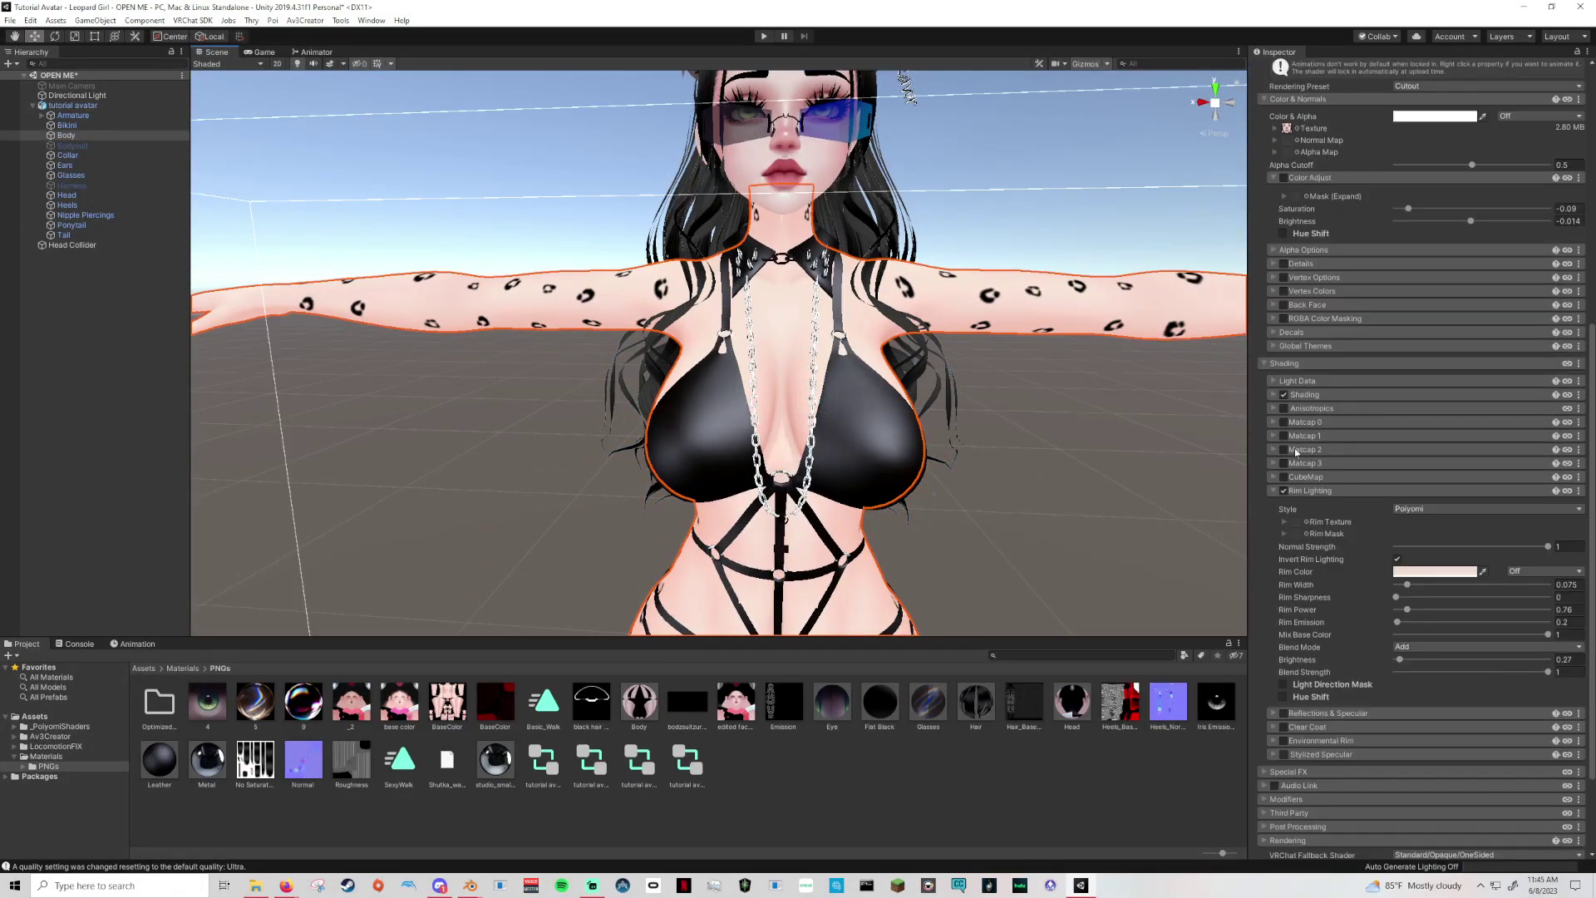
click(1272, 479)
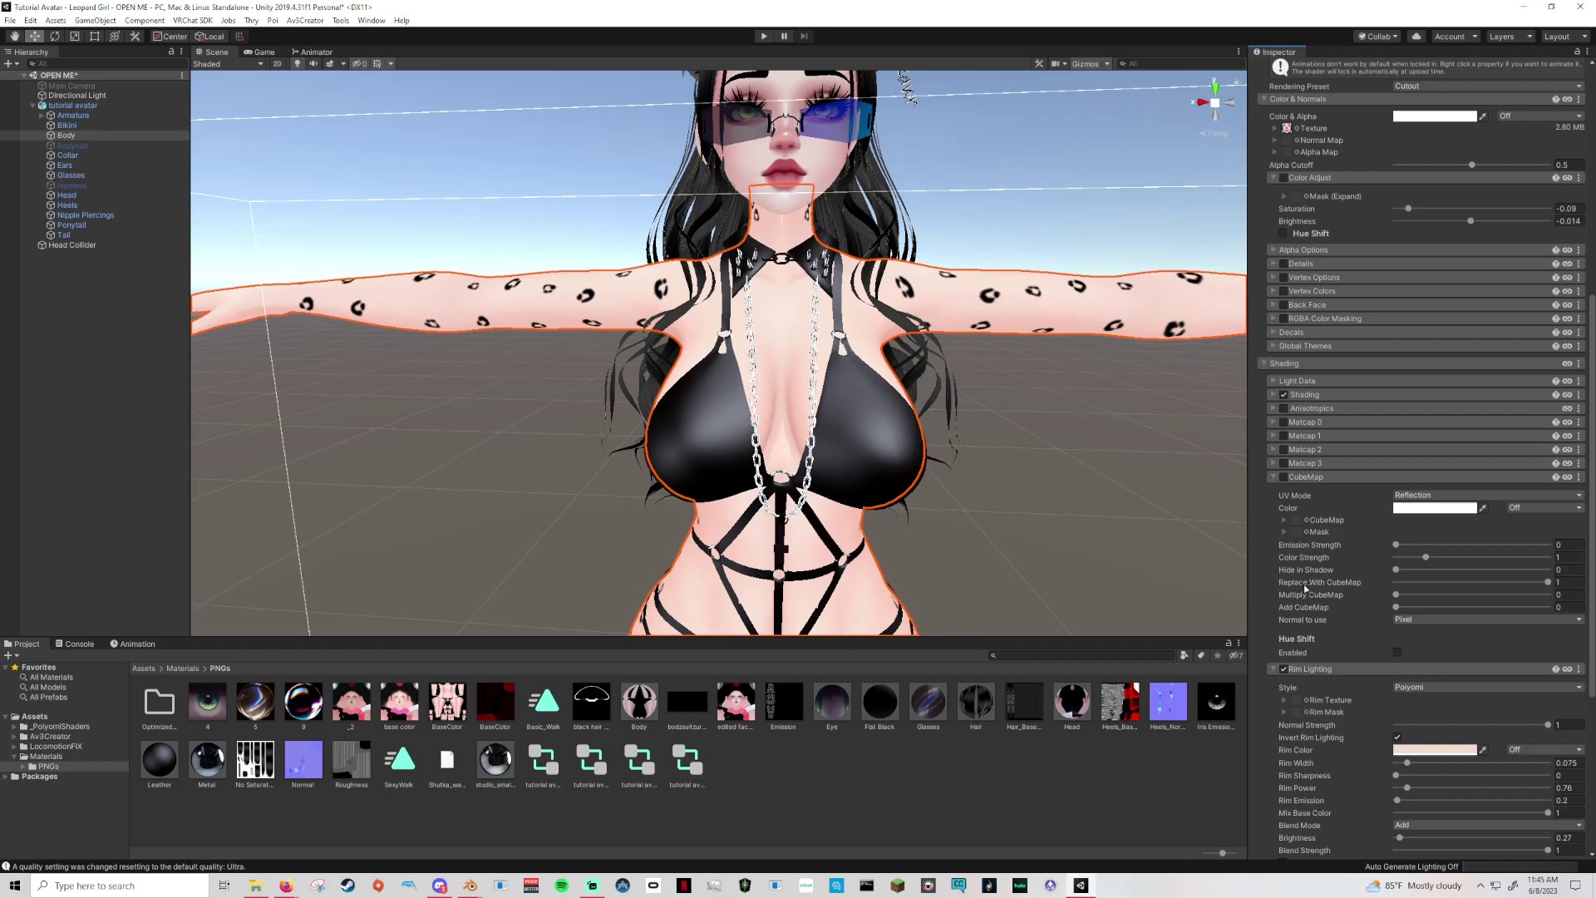
click(1273, 668)
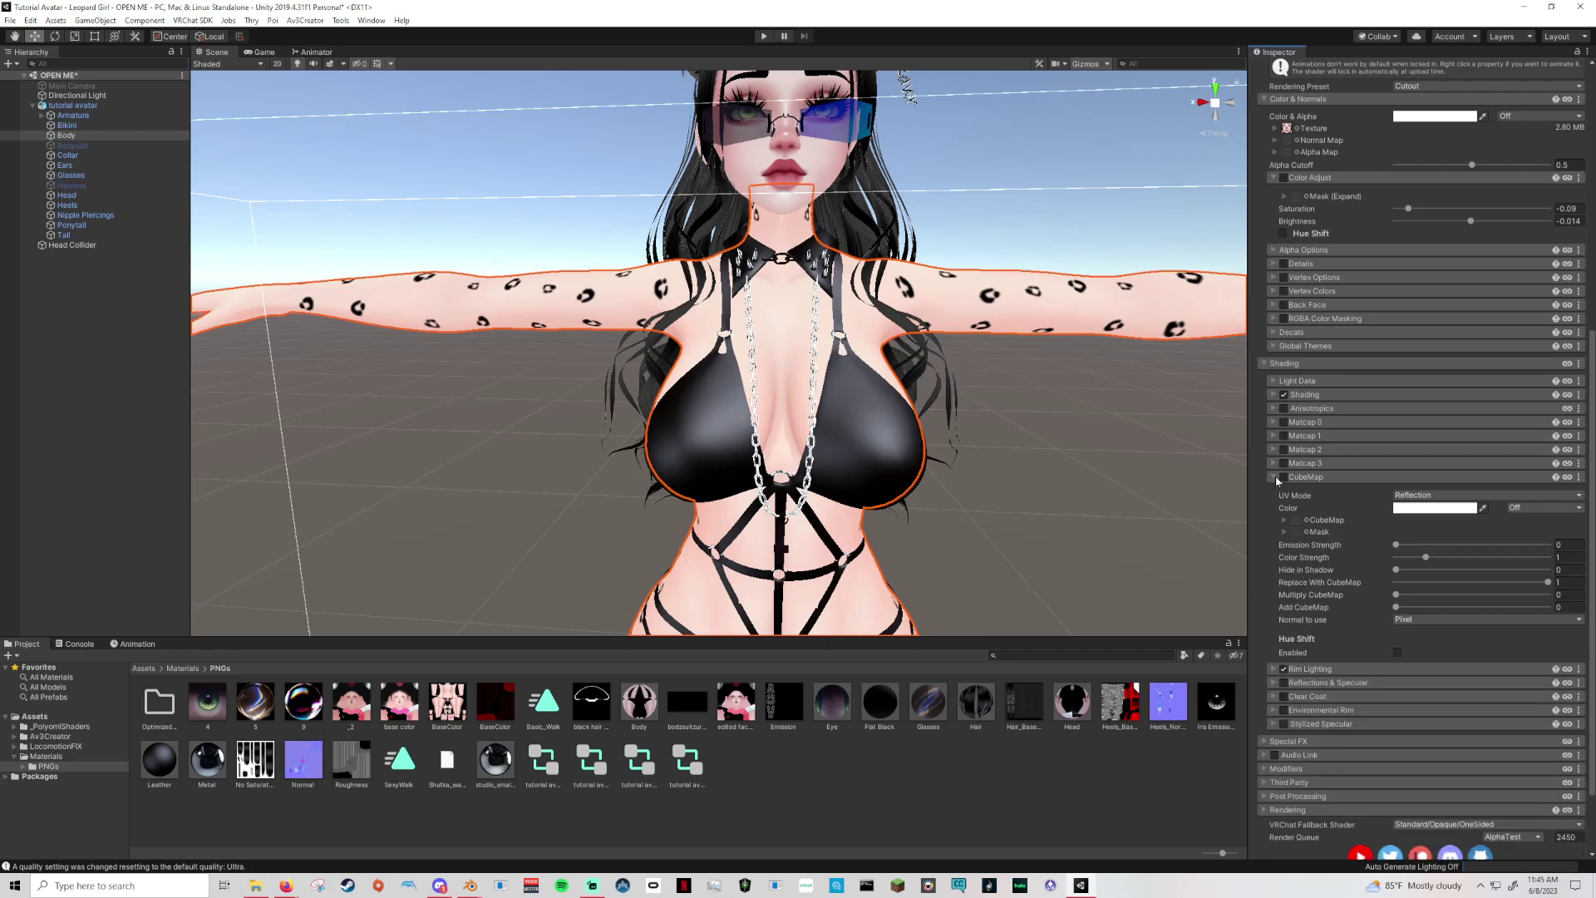
click(1274, 478)
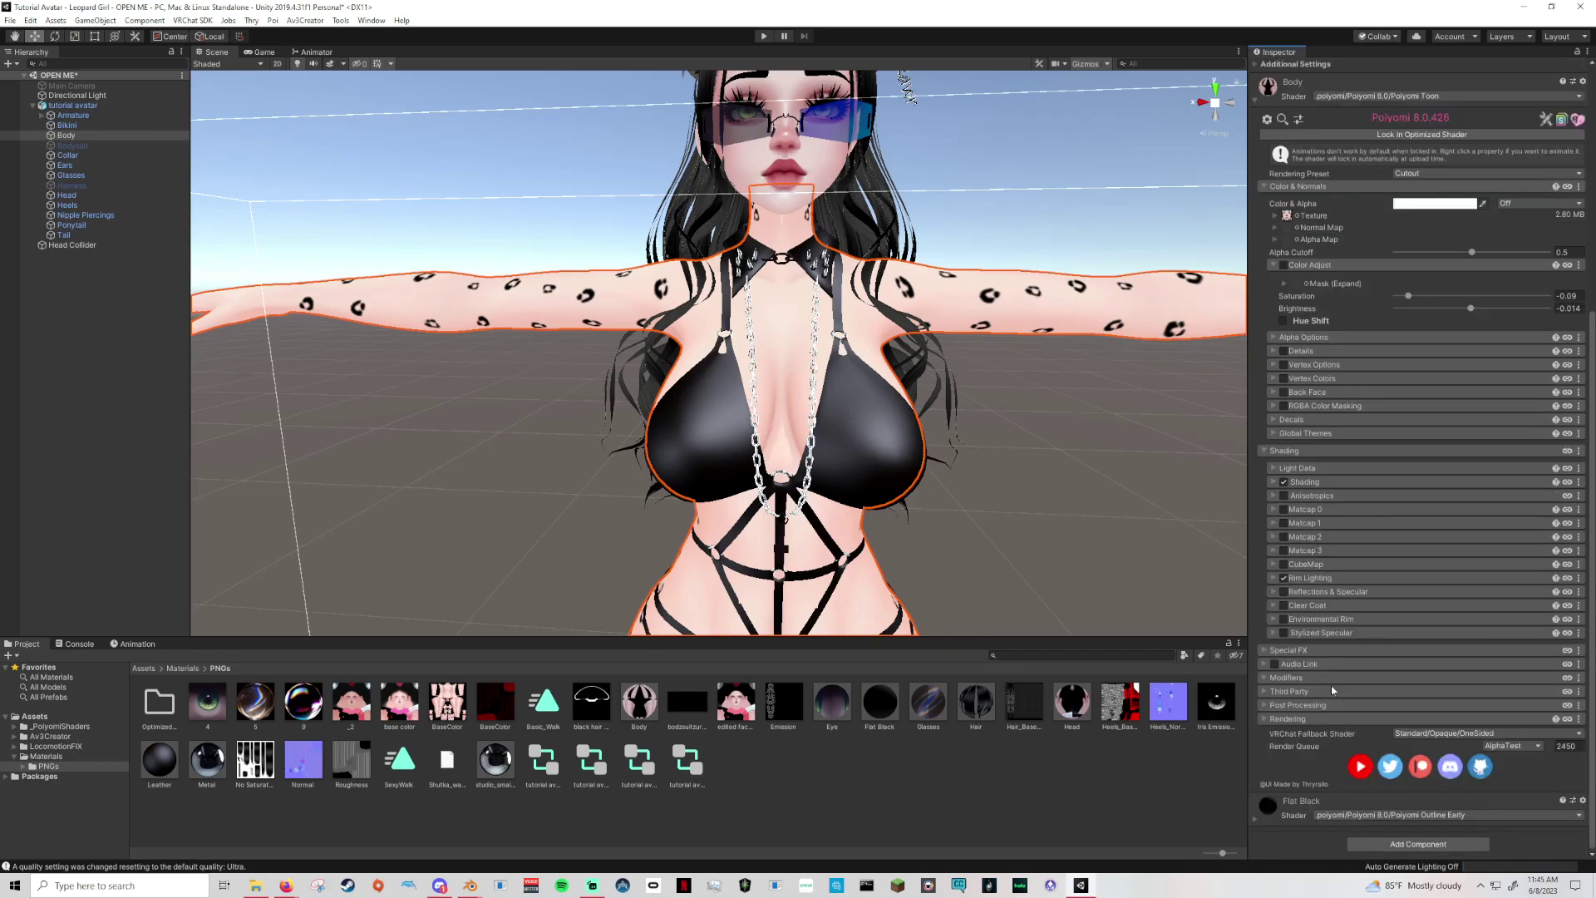
Enable Emission 0 in the body material's Special FX section and set its emission color to red (255, 0, 0).
click(1265, 650)
click(1264, 450)
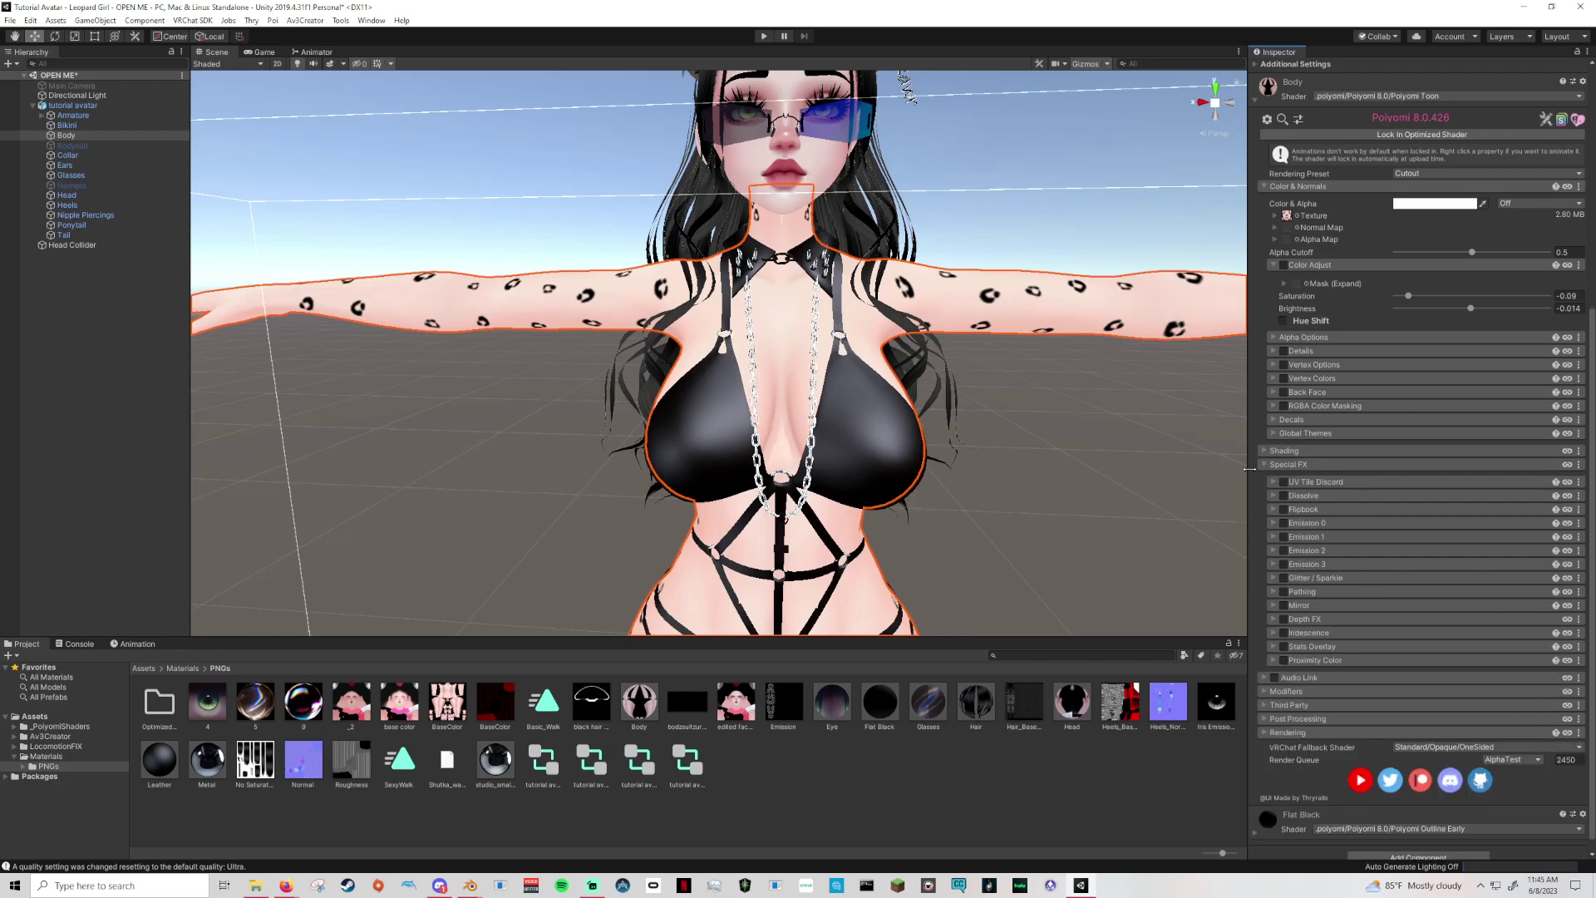
click(1284, 524)
click(1273, 523)
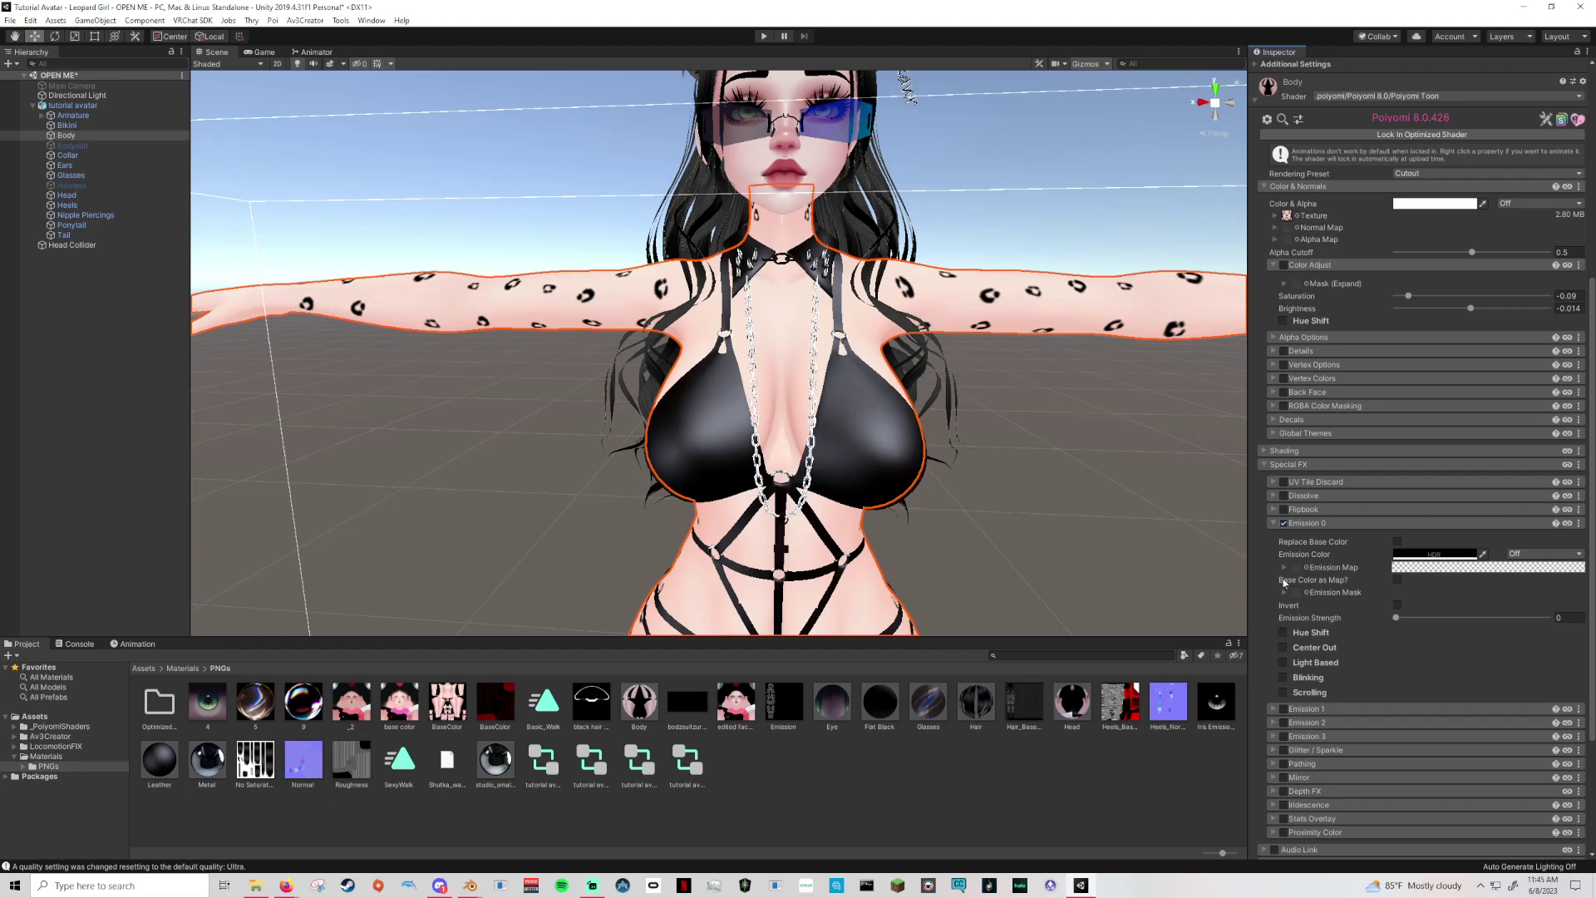
click(1434, 553)
drag(1238, 420, 1369, 280)
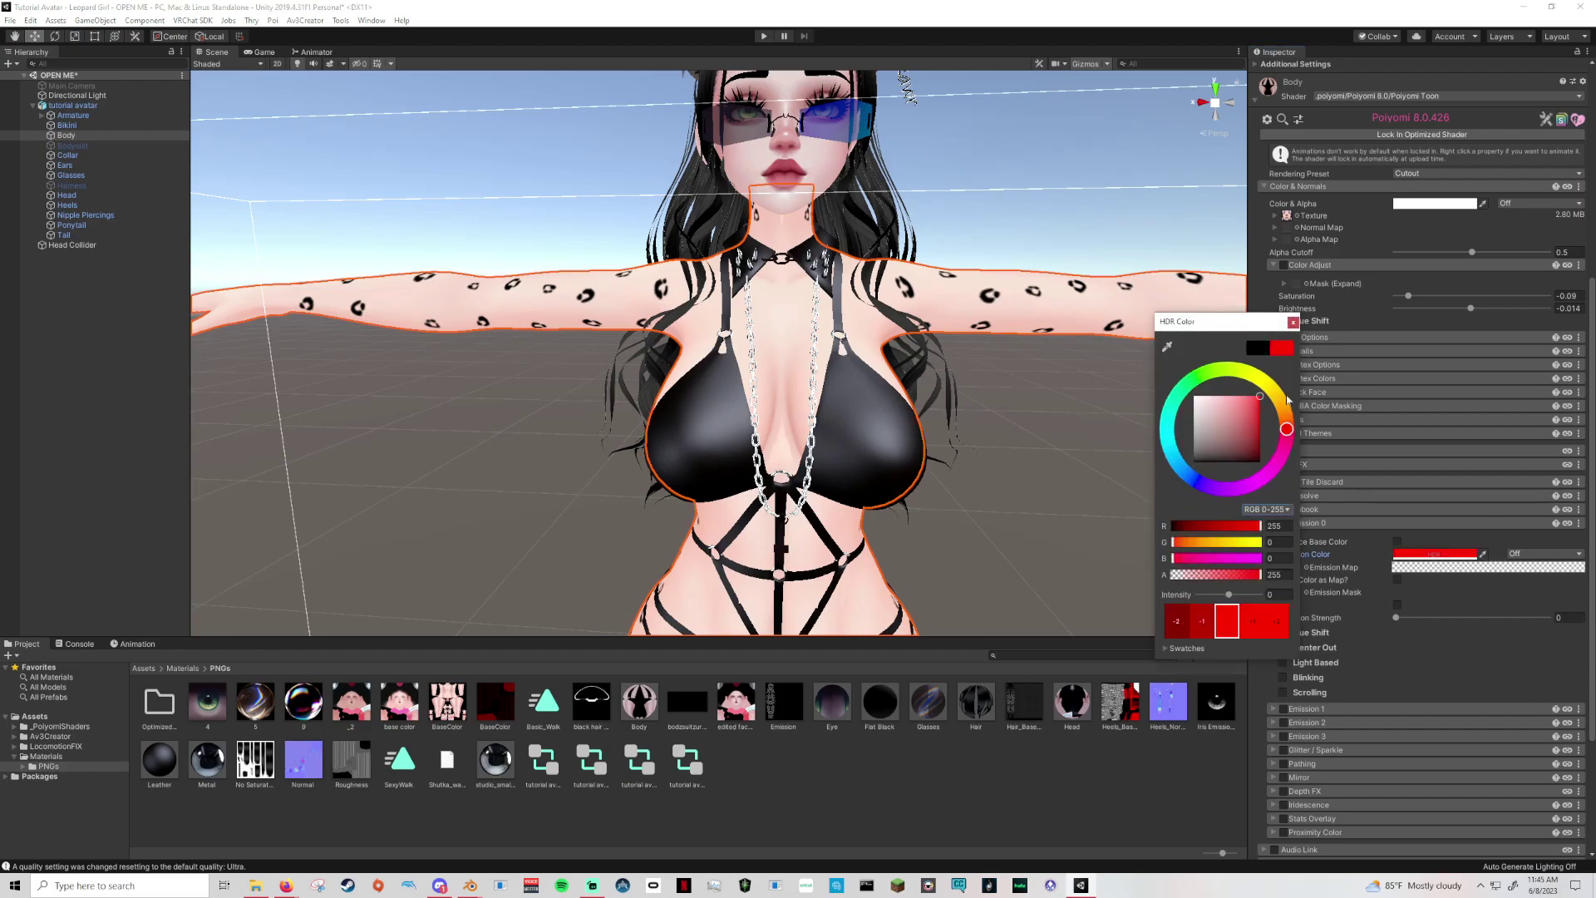
click(1293, 323)
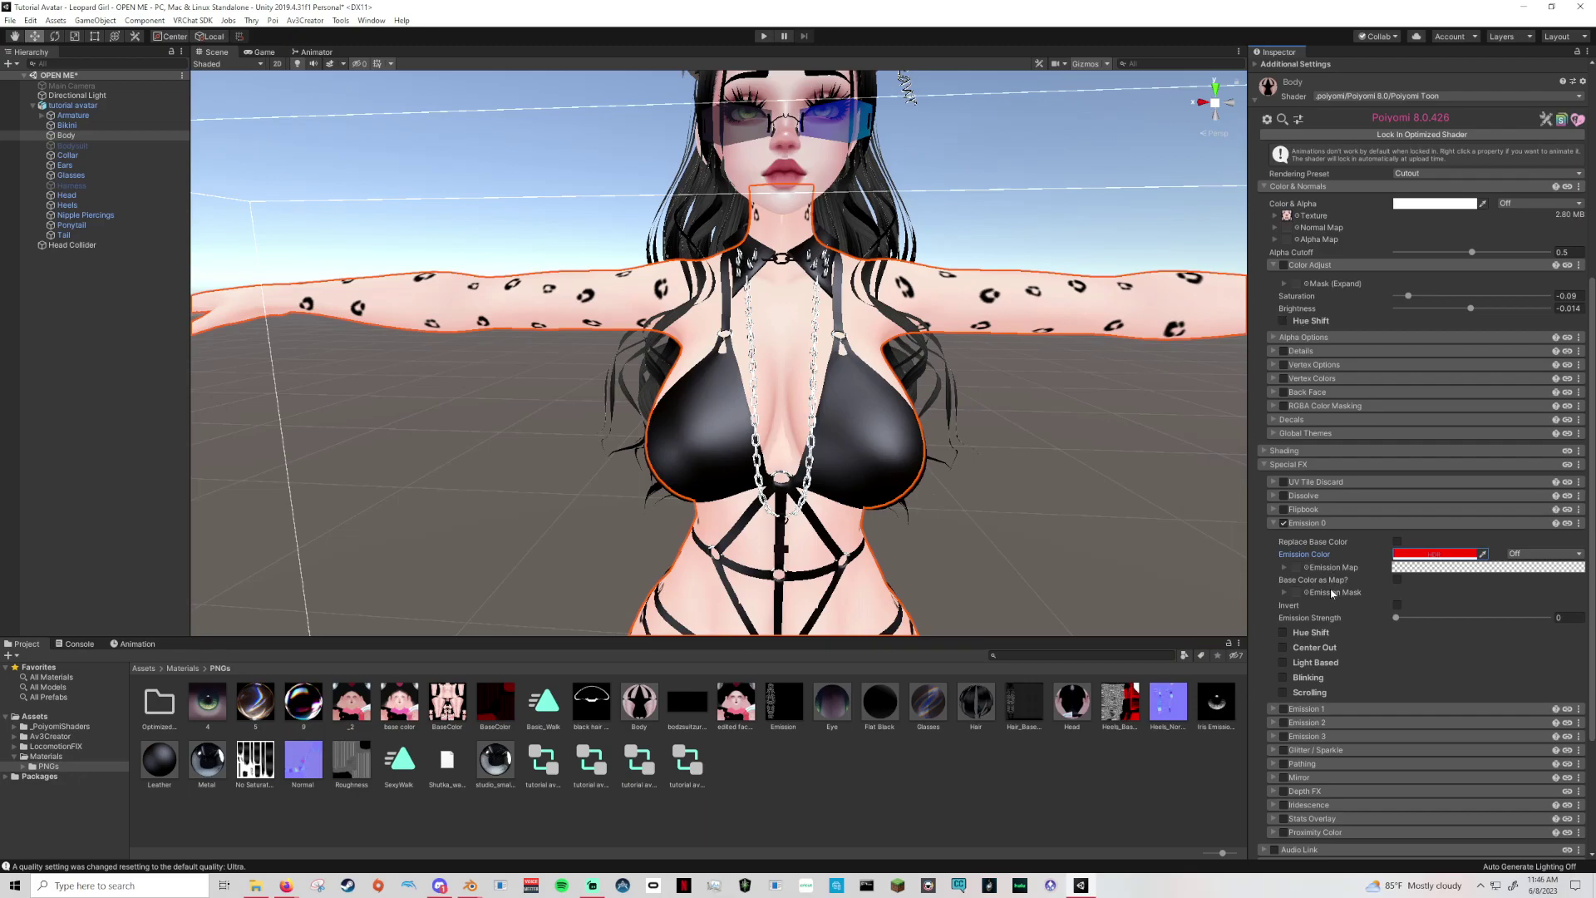
Try a hue shift of 0.251 on Emission 0 and collapse its settings.
click(1283, 632)
drag(1396, 645, 1434, 645)
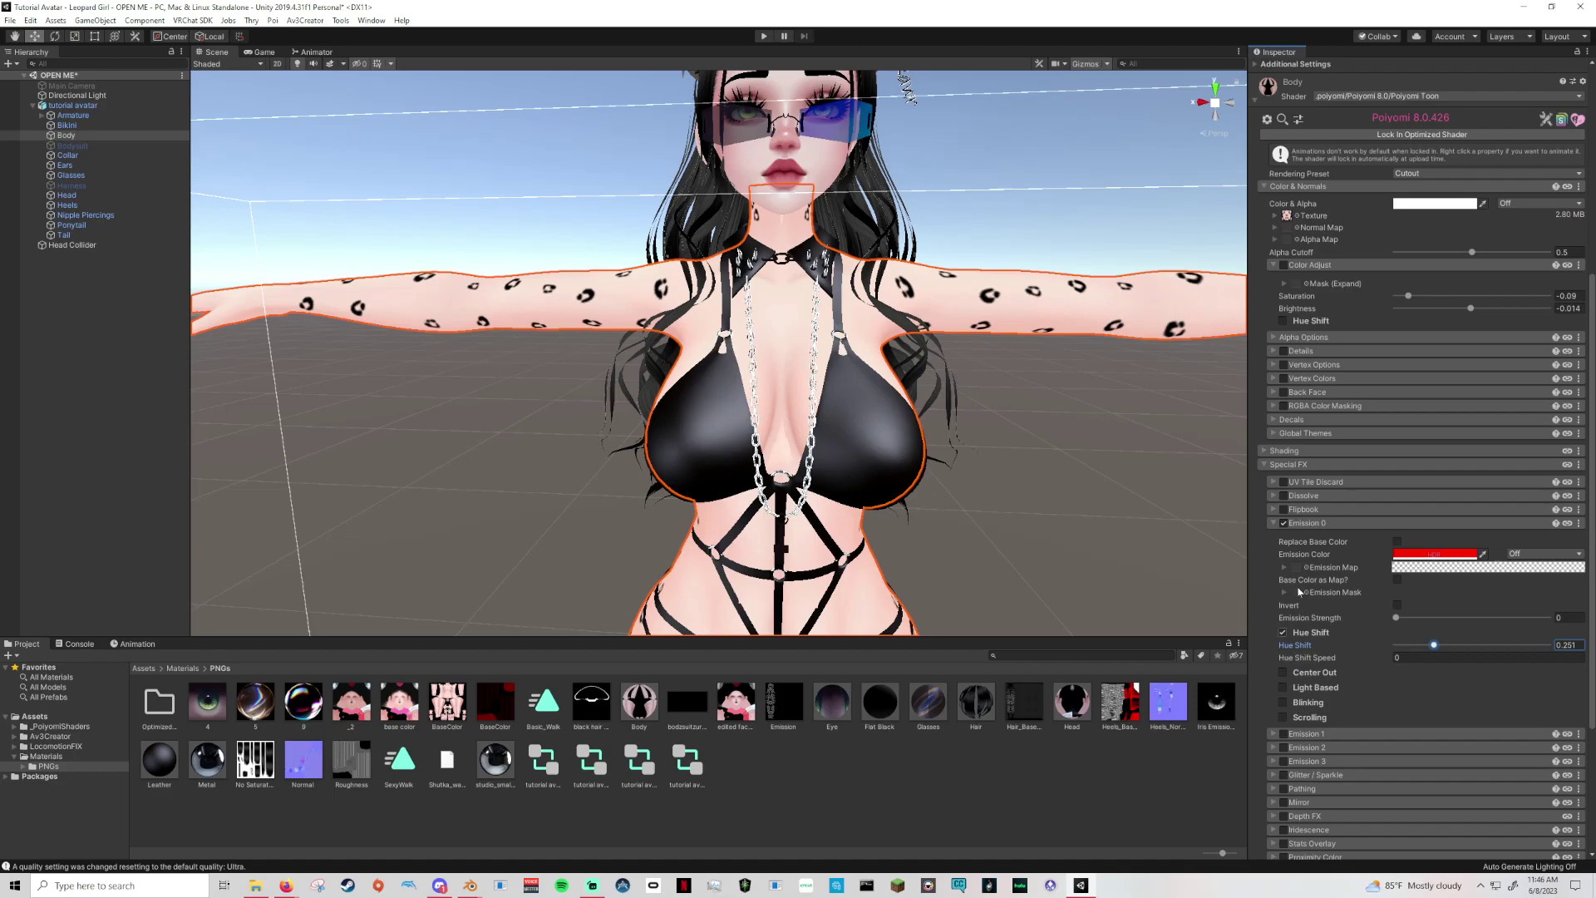
click(1273, 522)
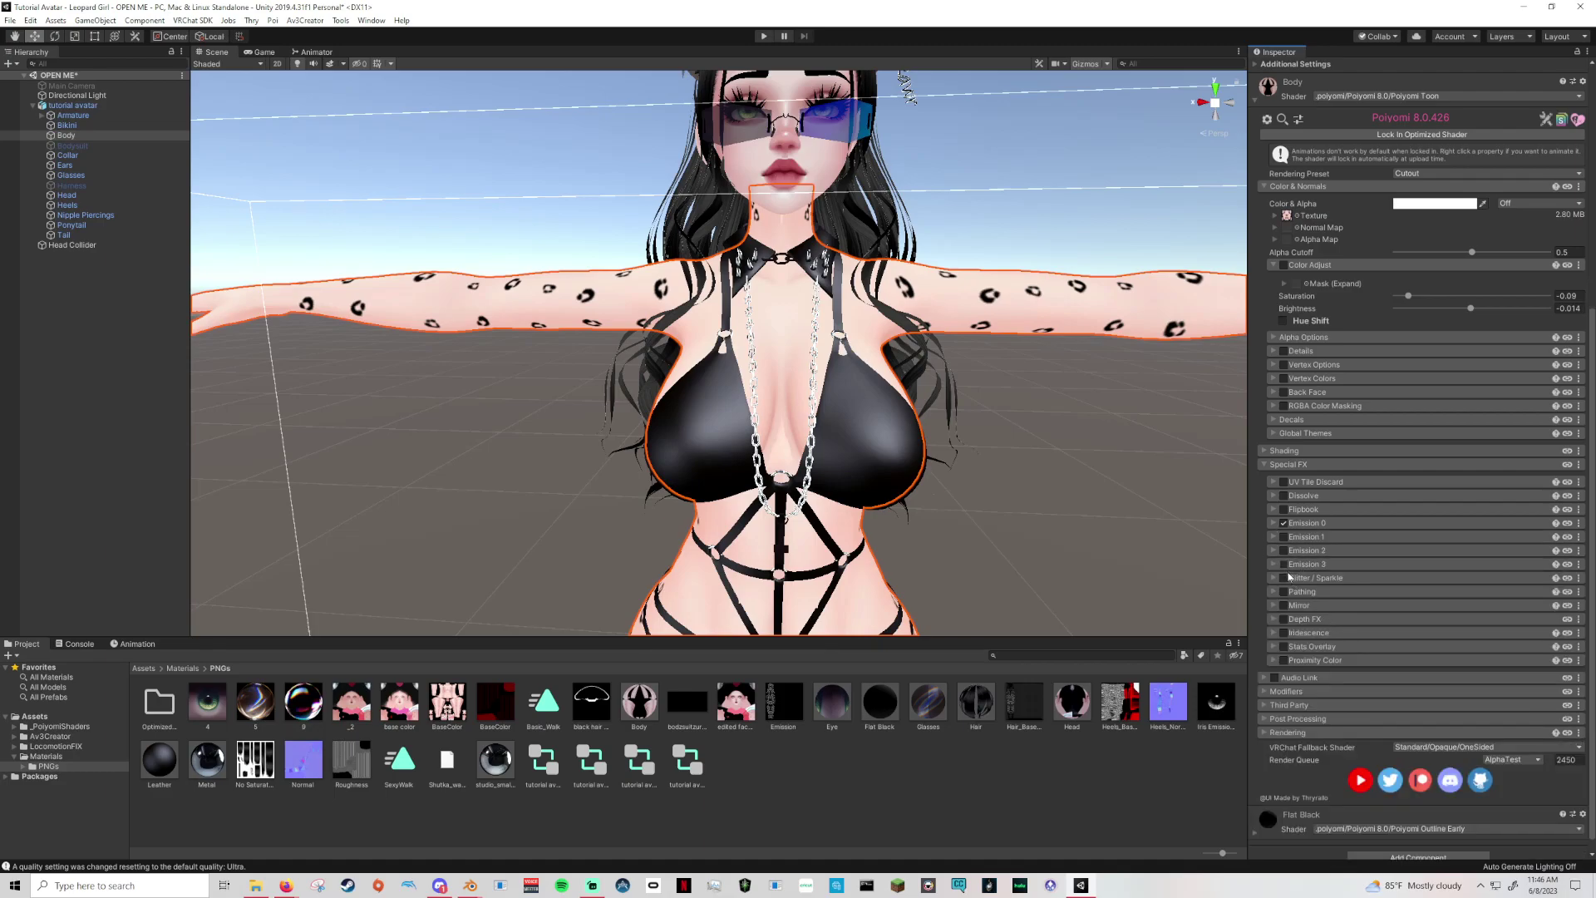
scroll(1291, 590, down, 1)
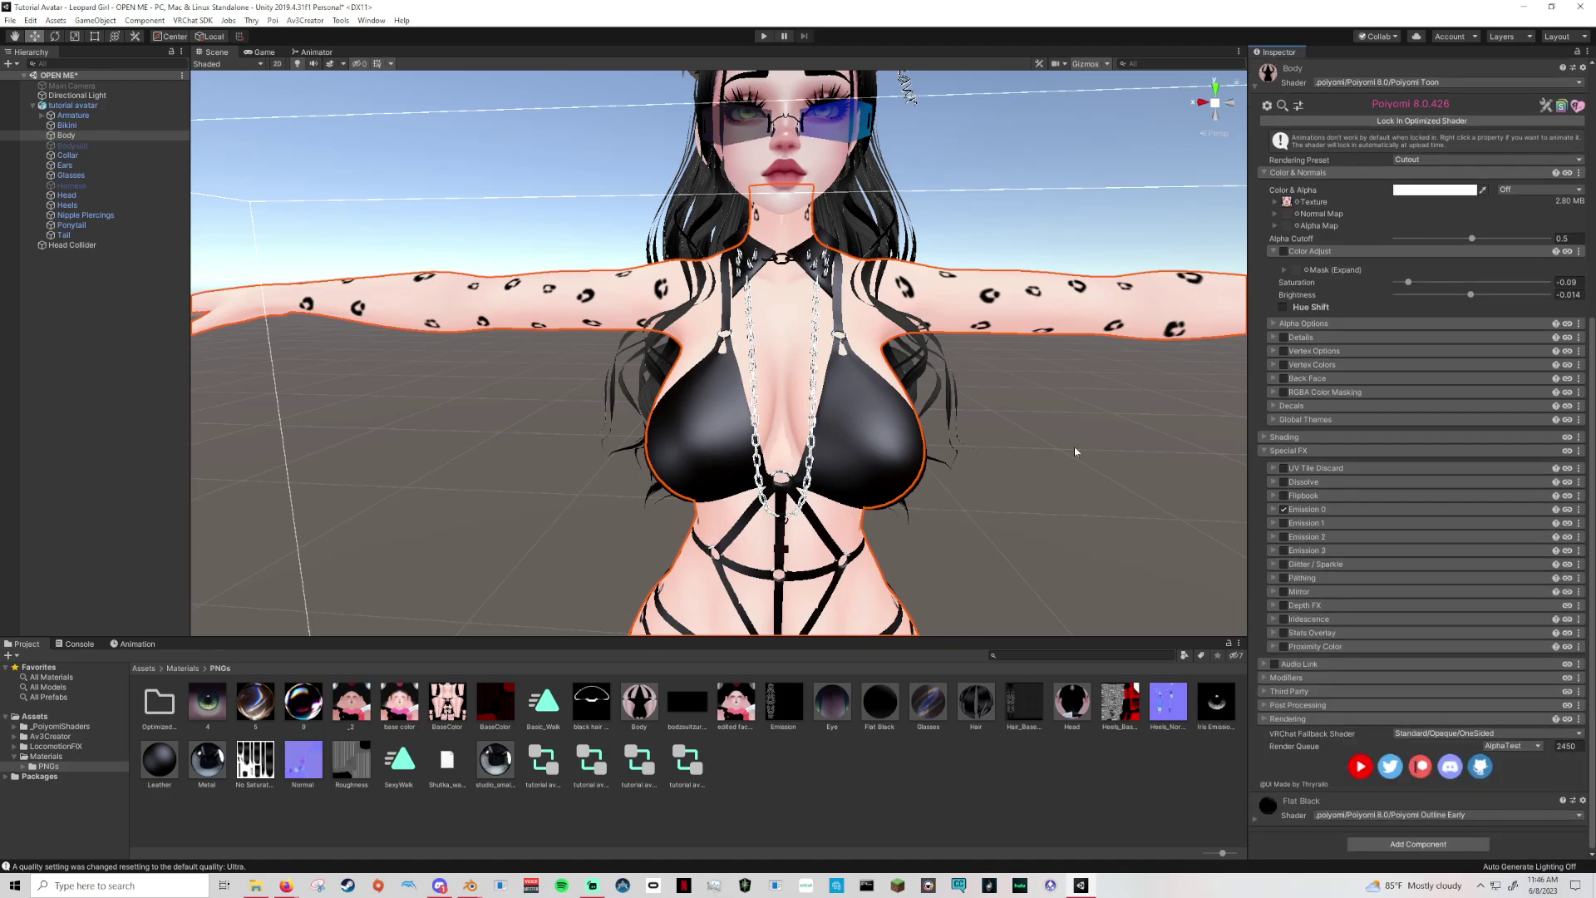
Reopen the Emission 0 settings, return the hue shift to 0 and raise the emission strength to 20.
click(1272, 510)
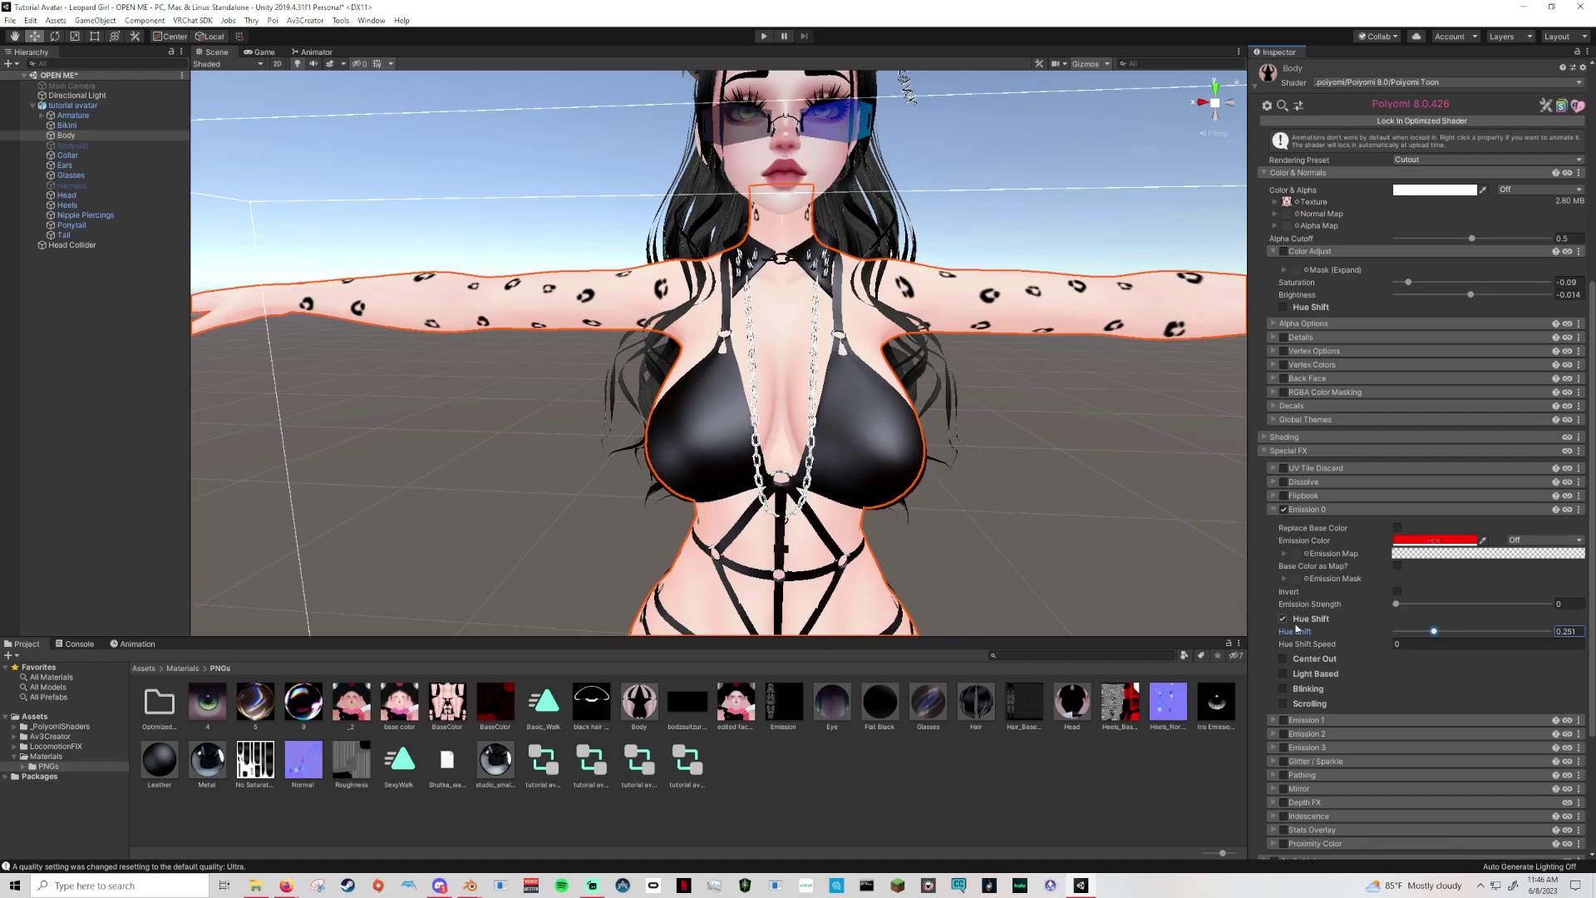
click(1400, 604)
drag(1436, 633, 1299, 620)
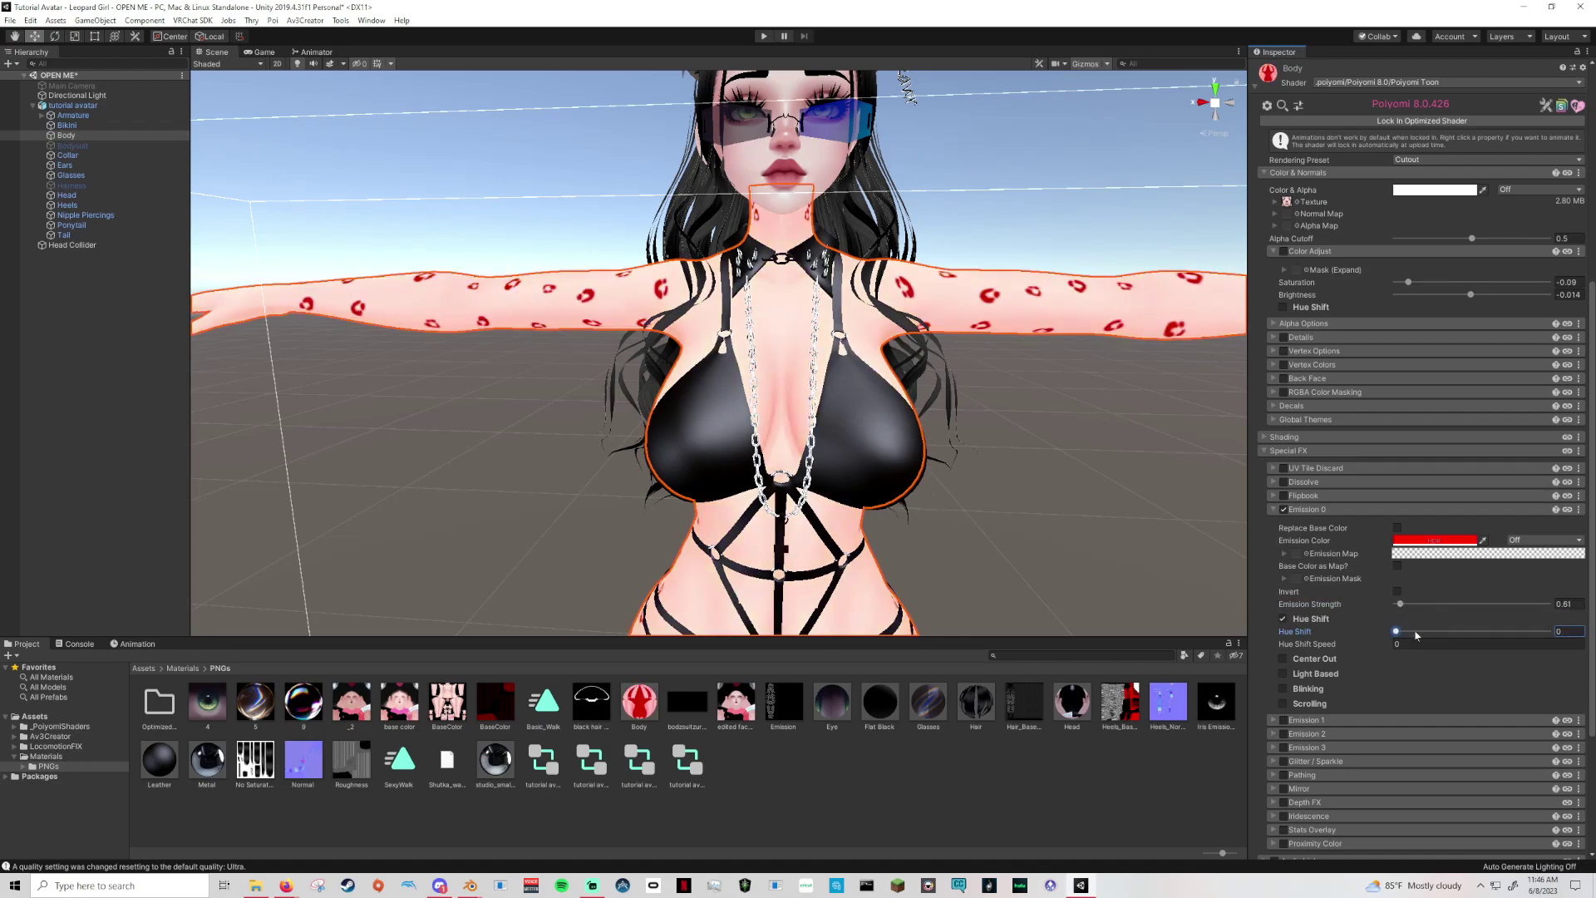
drag(1338, 604, 1246, 627)
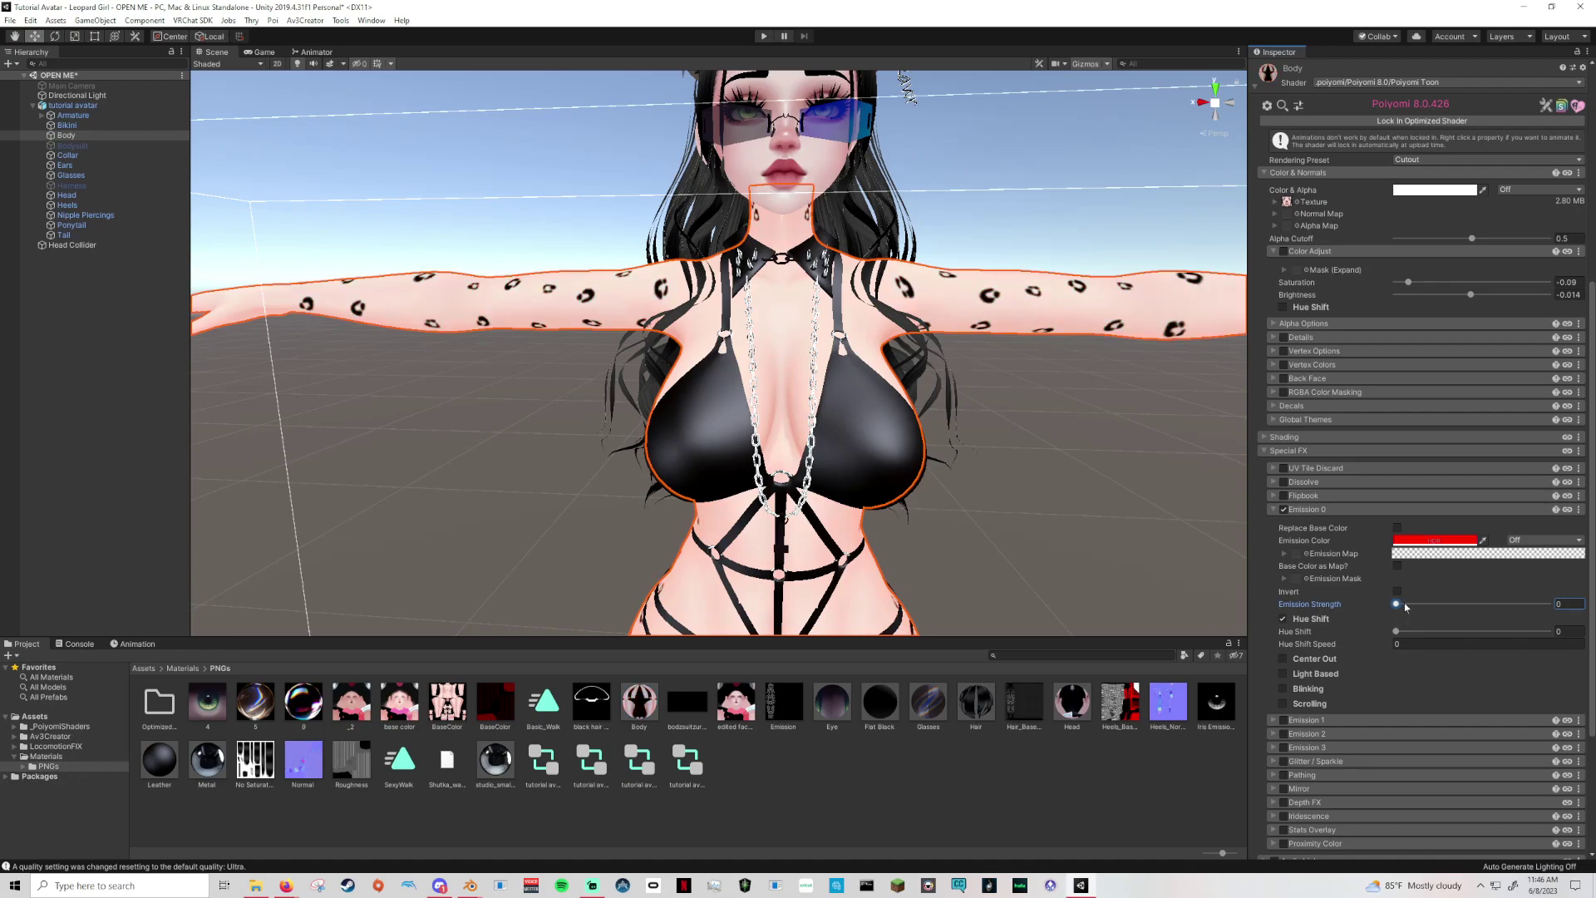
drag(1403, 608, 1563, 605)
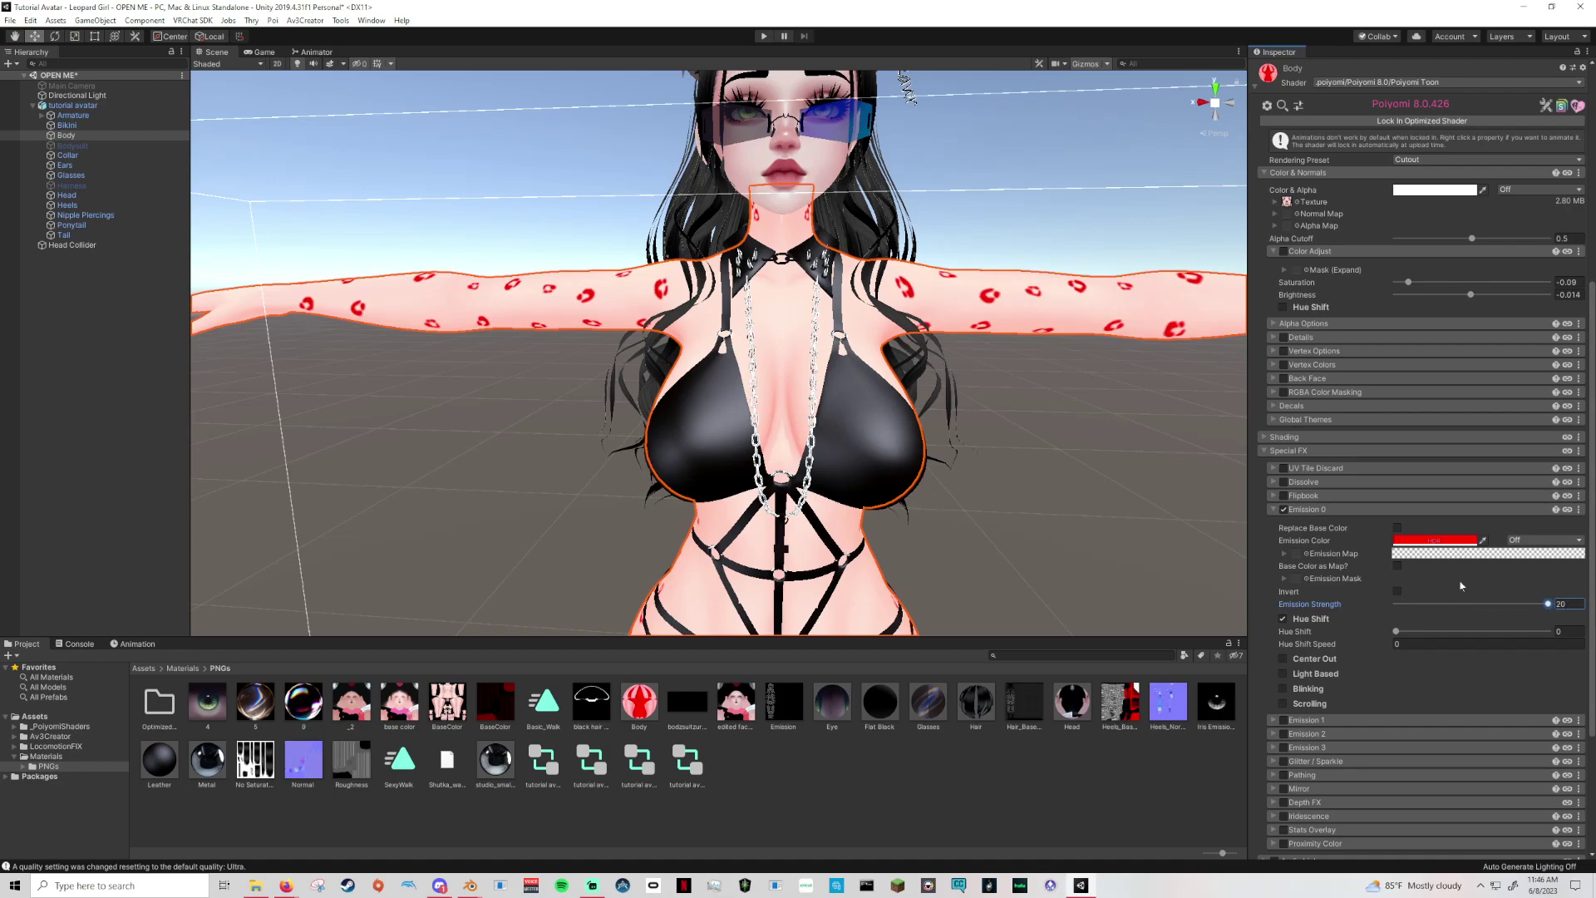
Disable the scene's Directional Light, then reselect the body and bring up its Emission 0 settings.
alt+drag(1093, 499, 1127, 509)
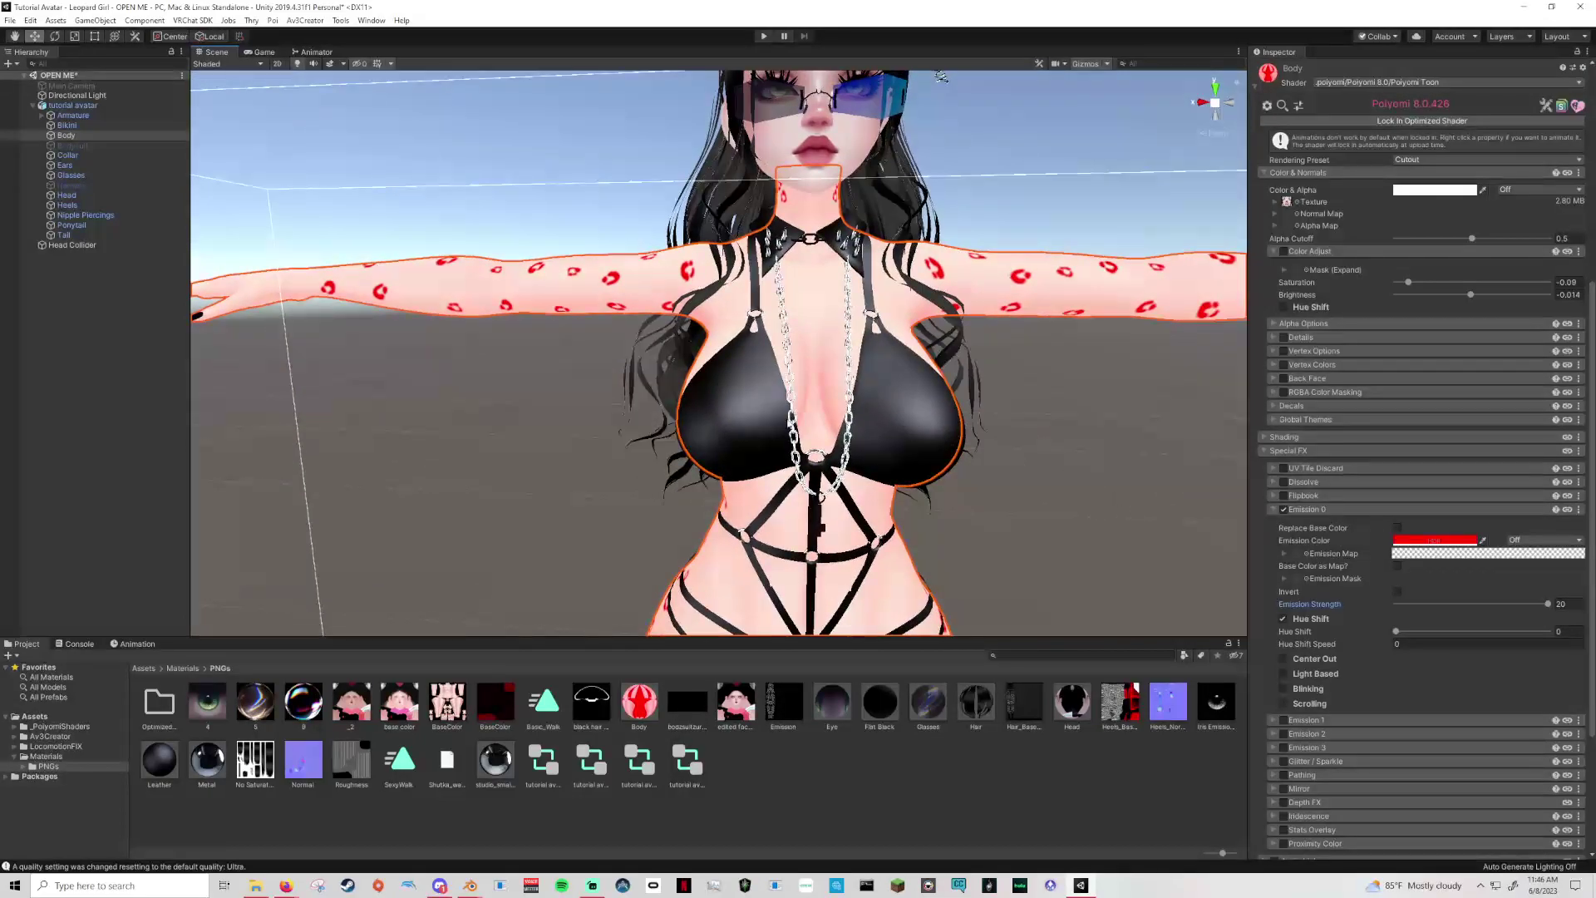
click(83, 95)
click(1281, 69)
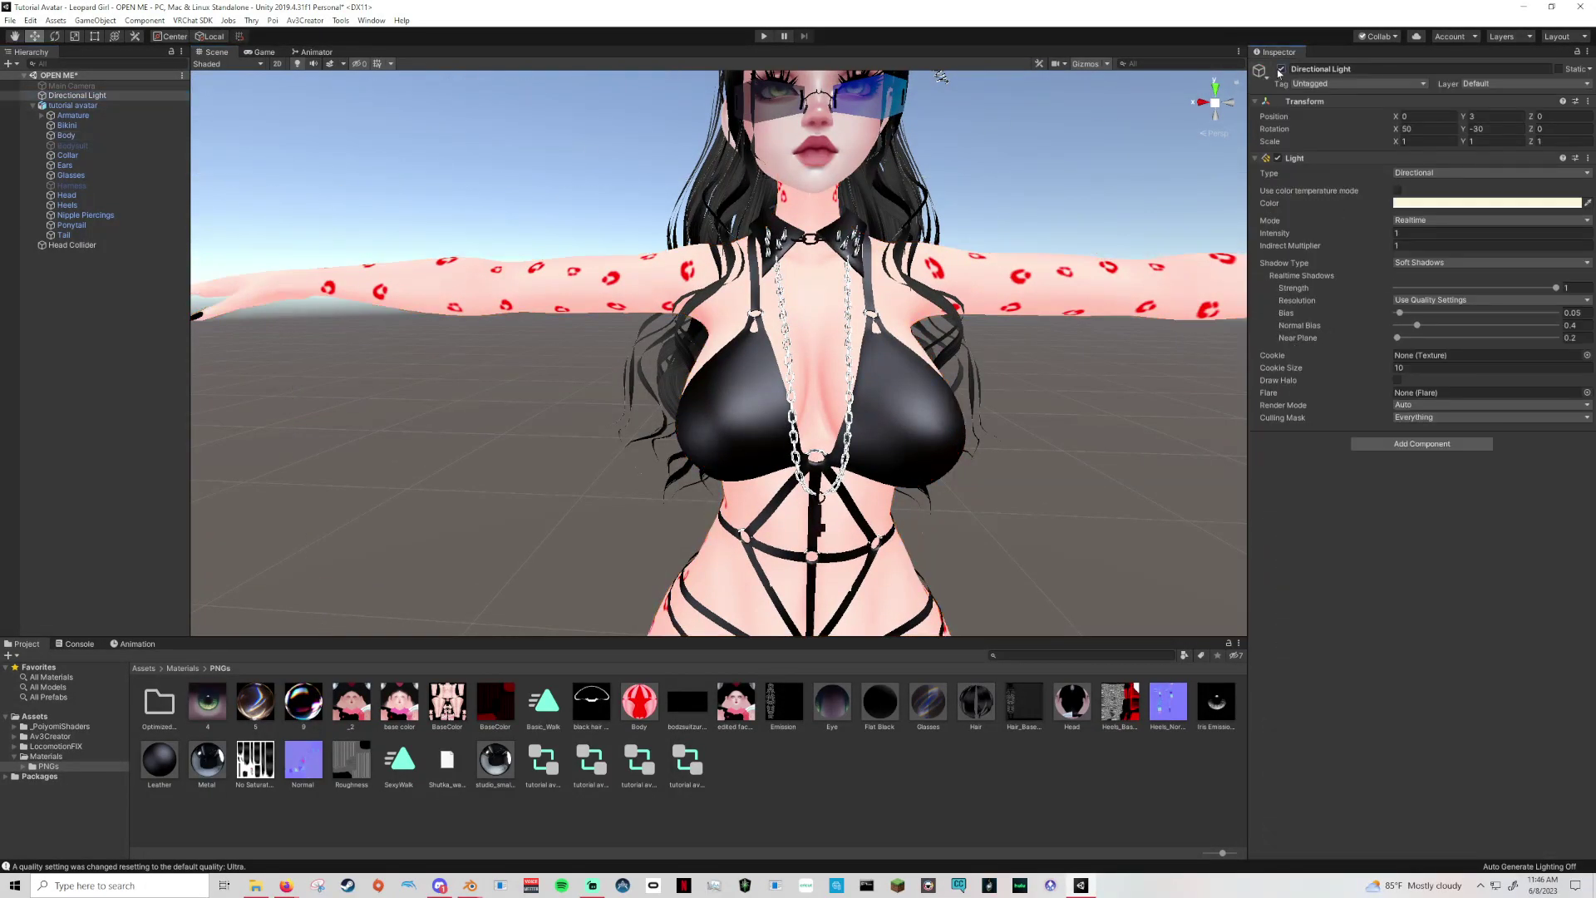
click(499, 306)
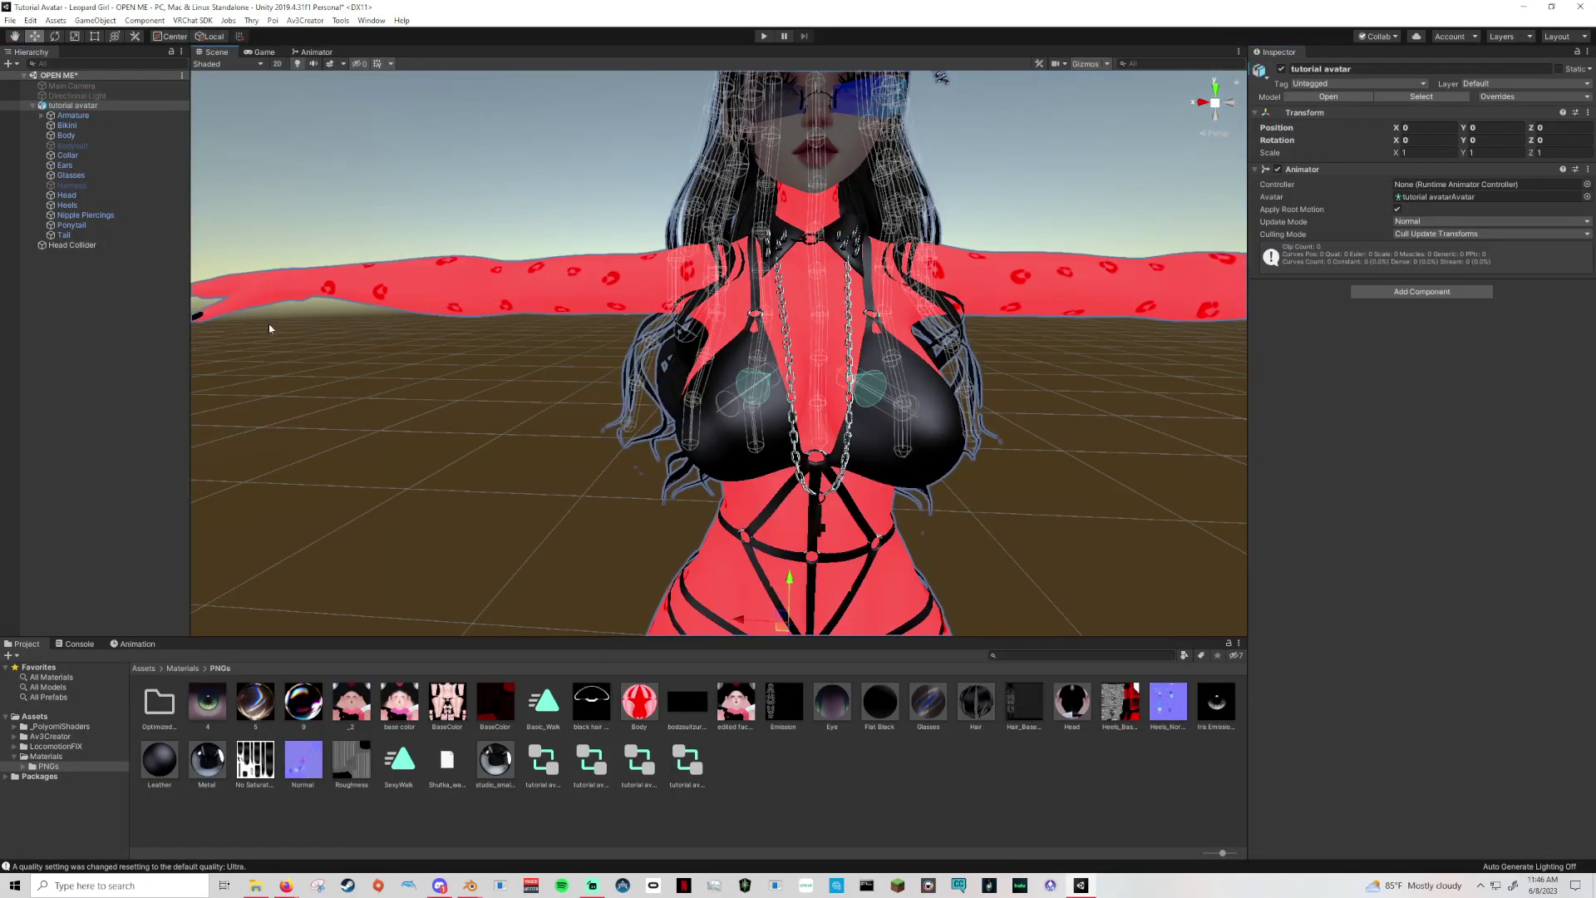
click(262, 281)
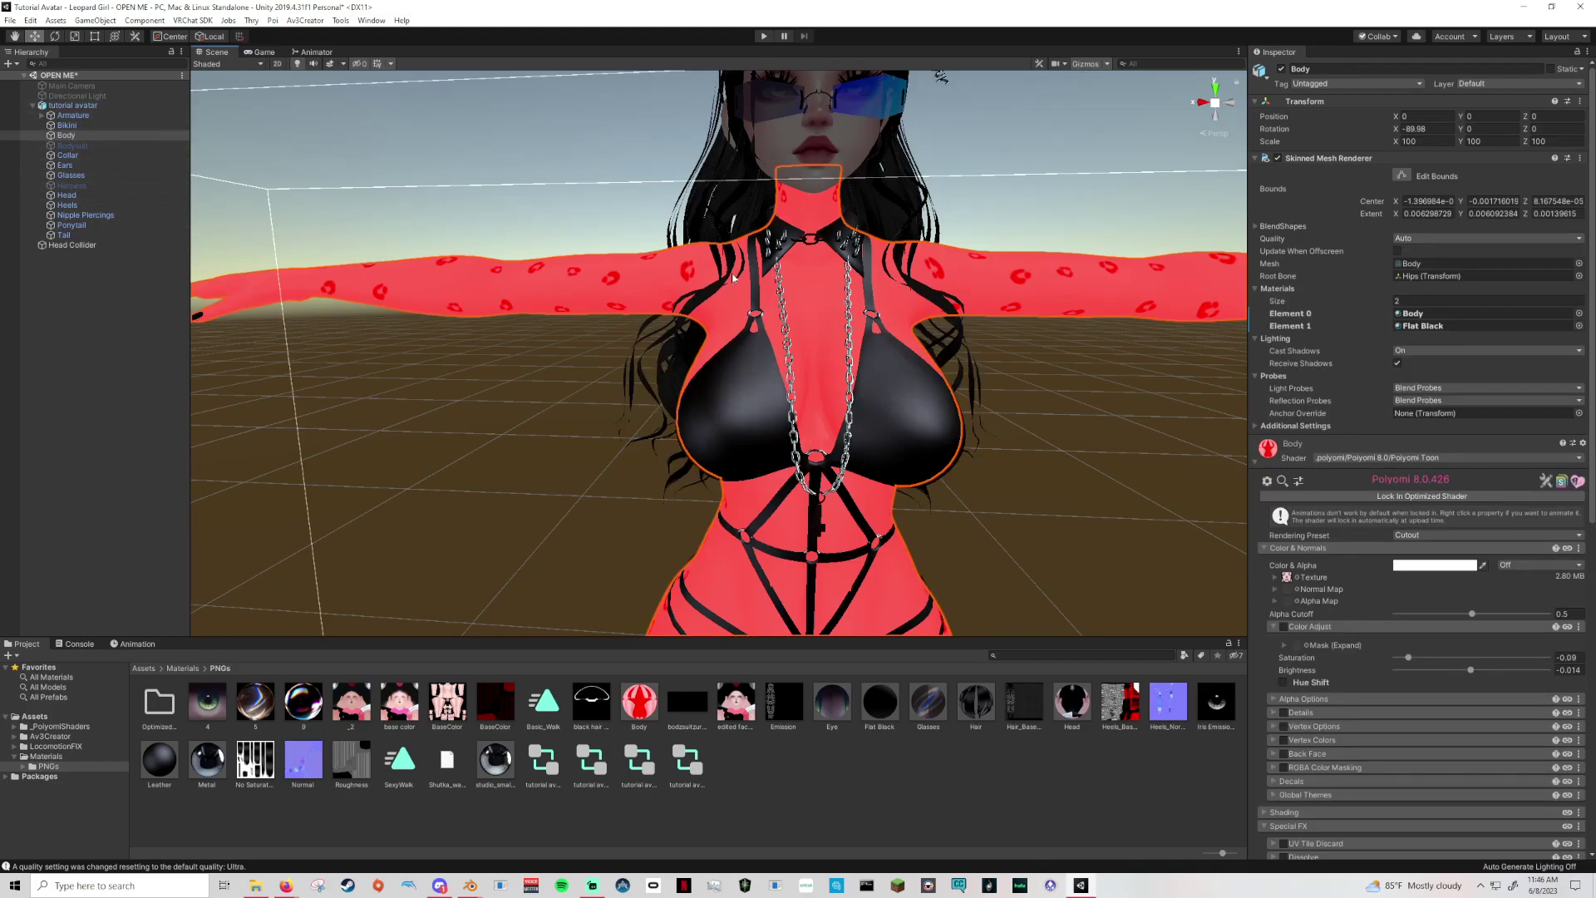
scroll(1372, 569, down, 10)
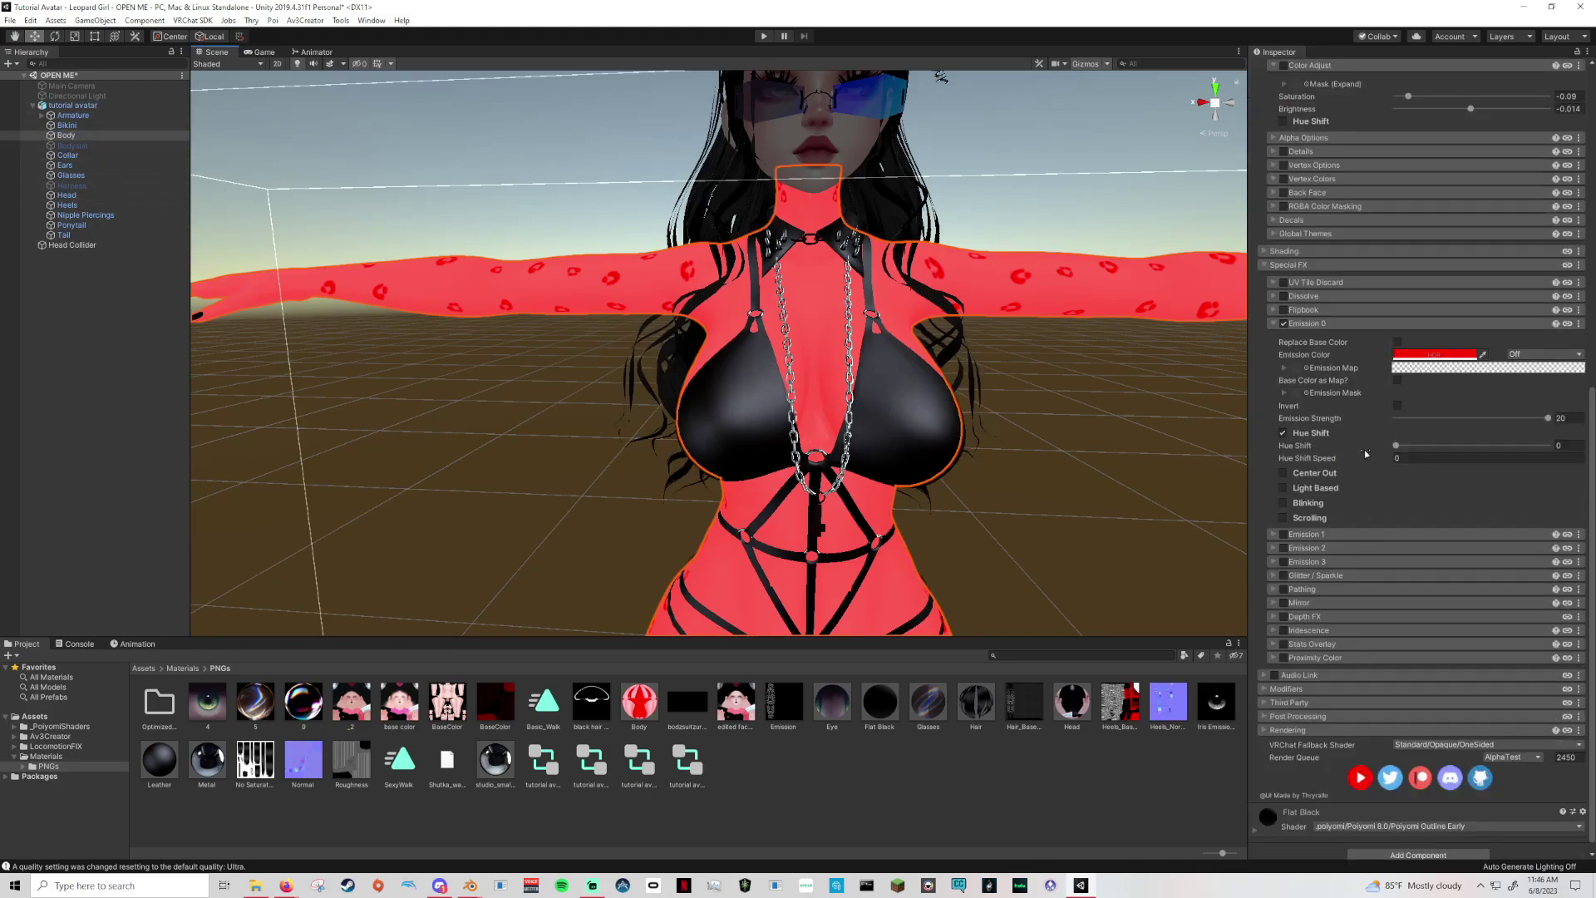
Test an Emission 0 hue shift of 0.513, return it to 0 and switch the hue shift off.
middle_drag(1225, 415, 1062, 438)
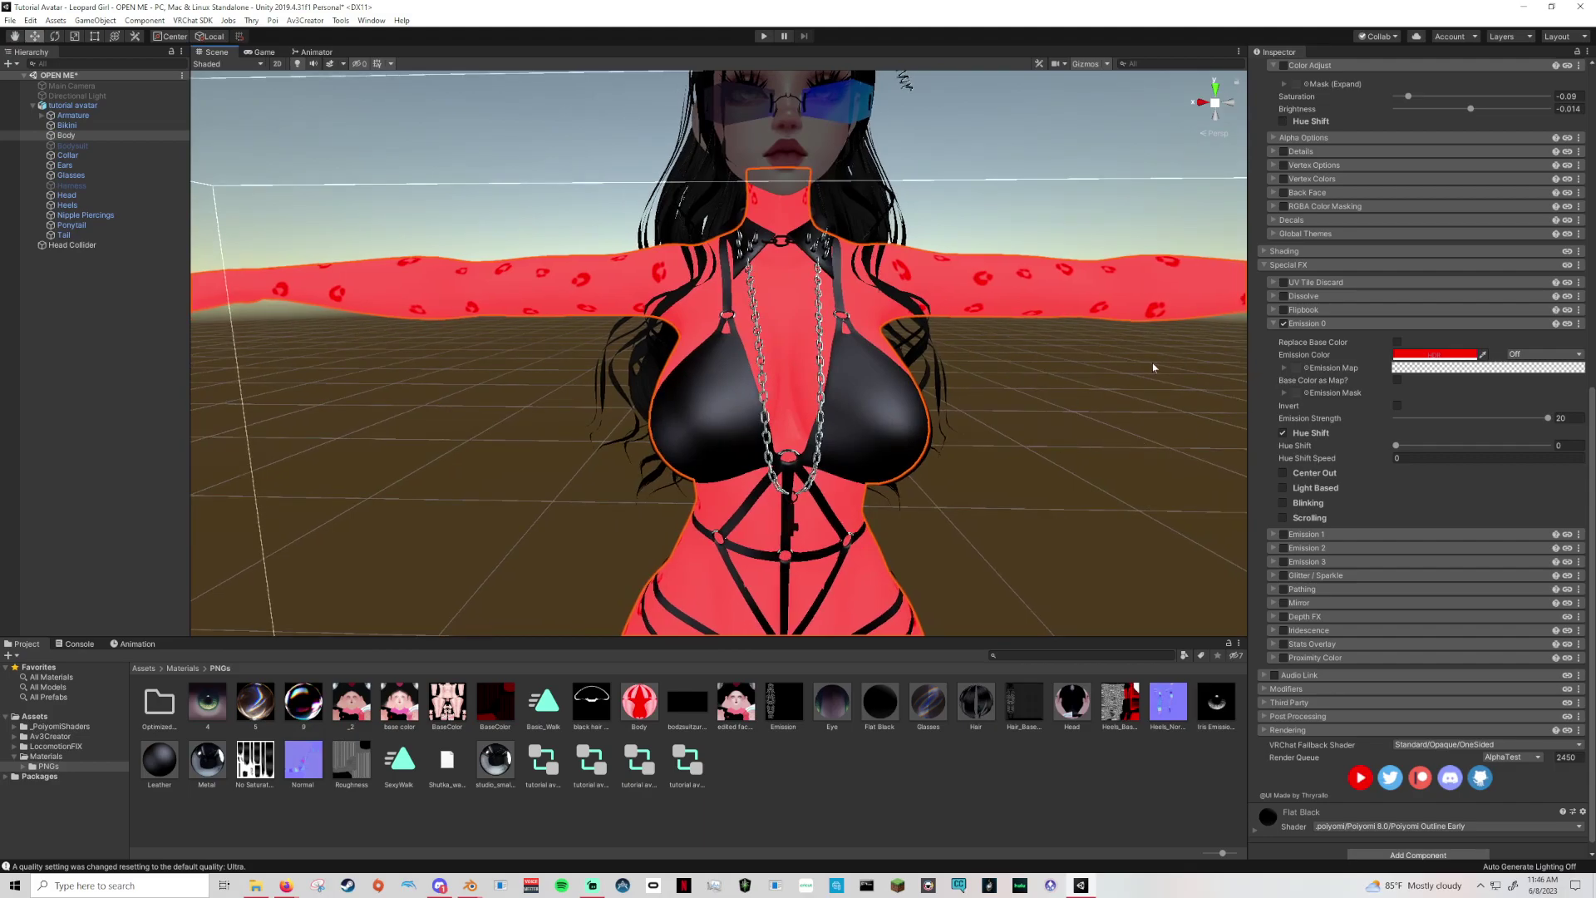
drag(1397, 446, 1240, 424)
key(alt+Tab)
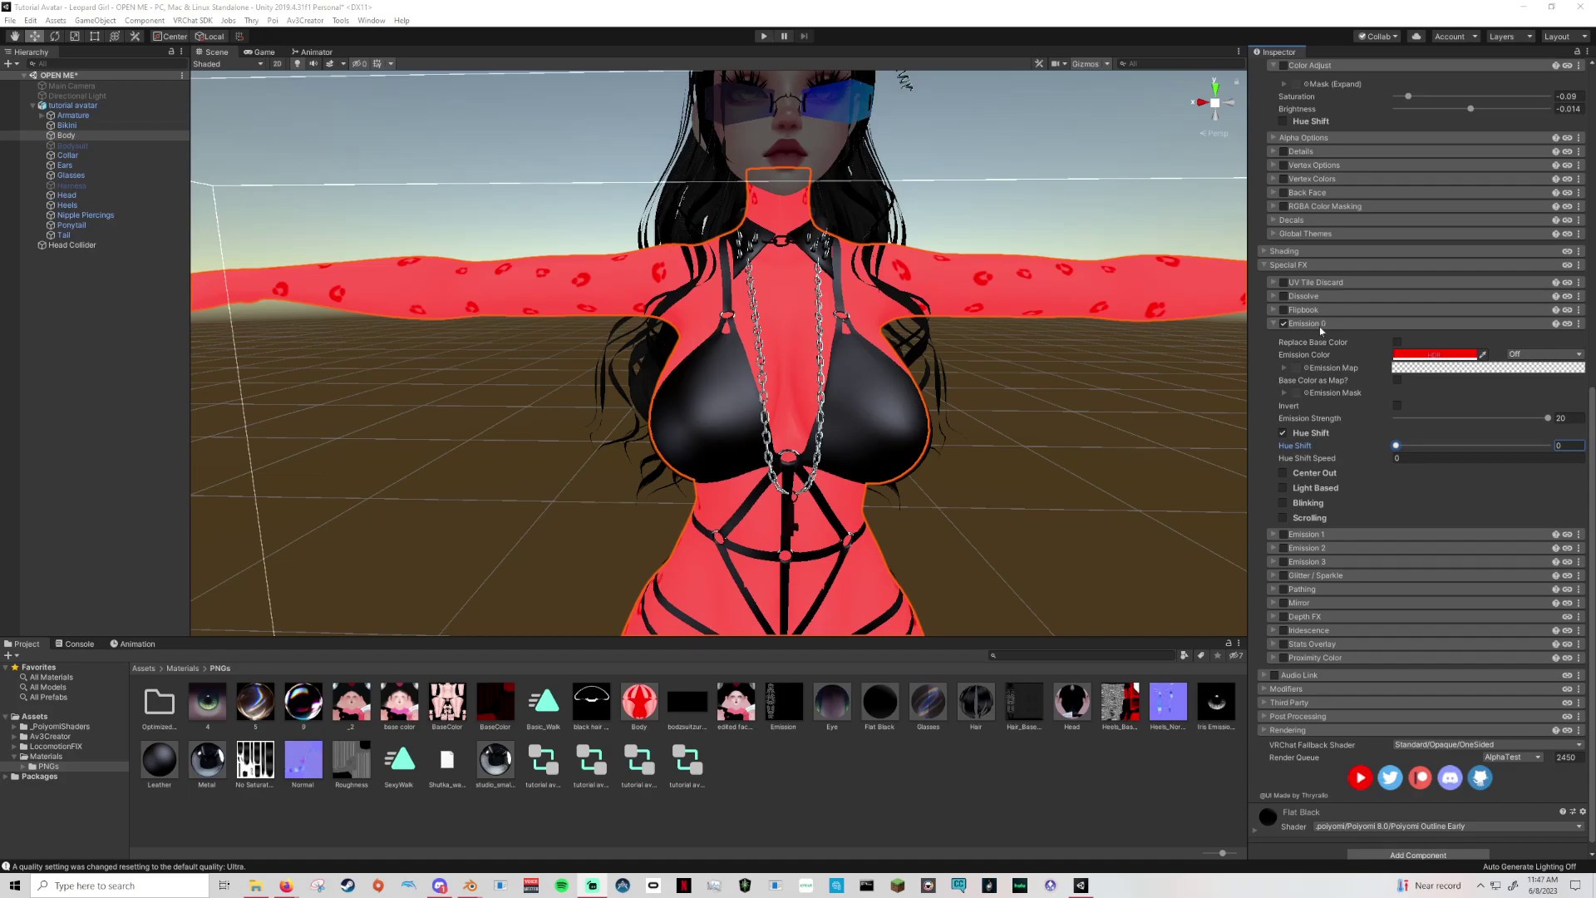
drag(1396, 446, 1479, 452)
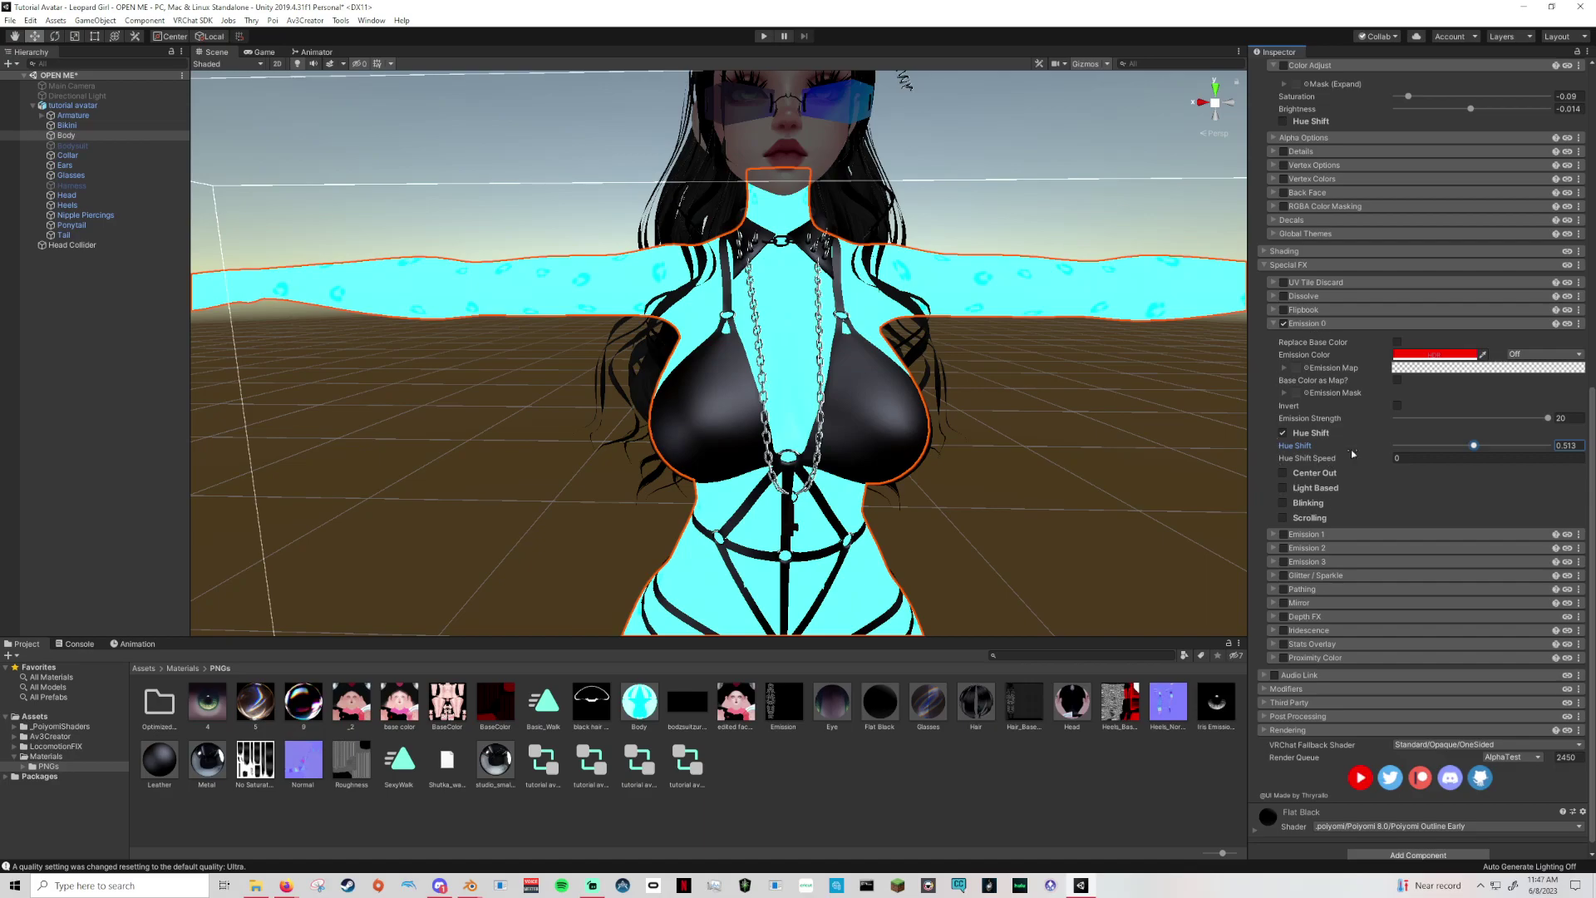
drag(1473, 445, 1395, 447)
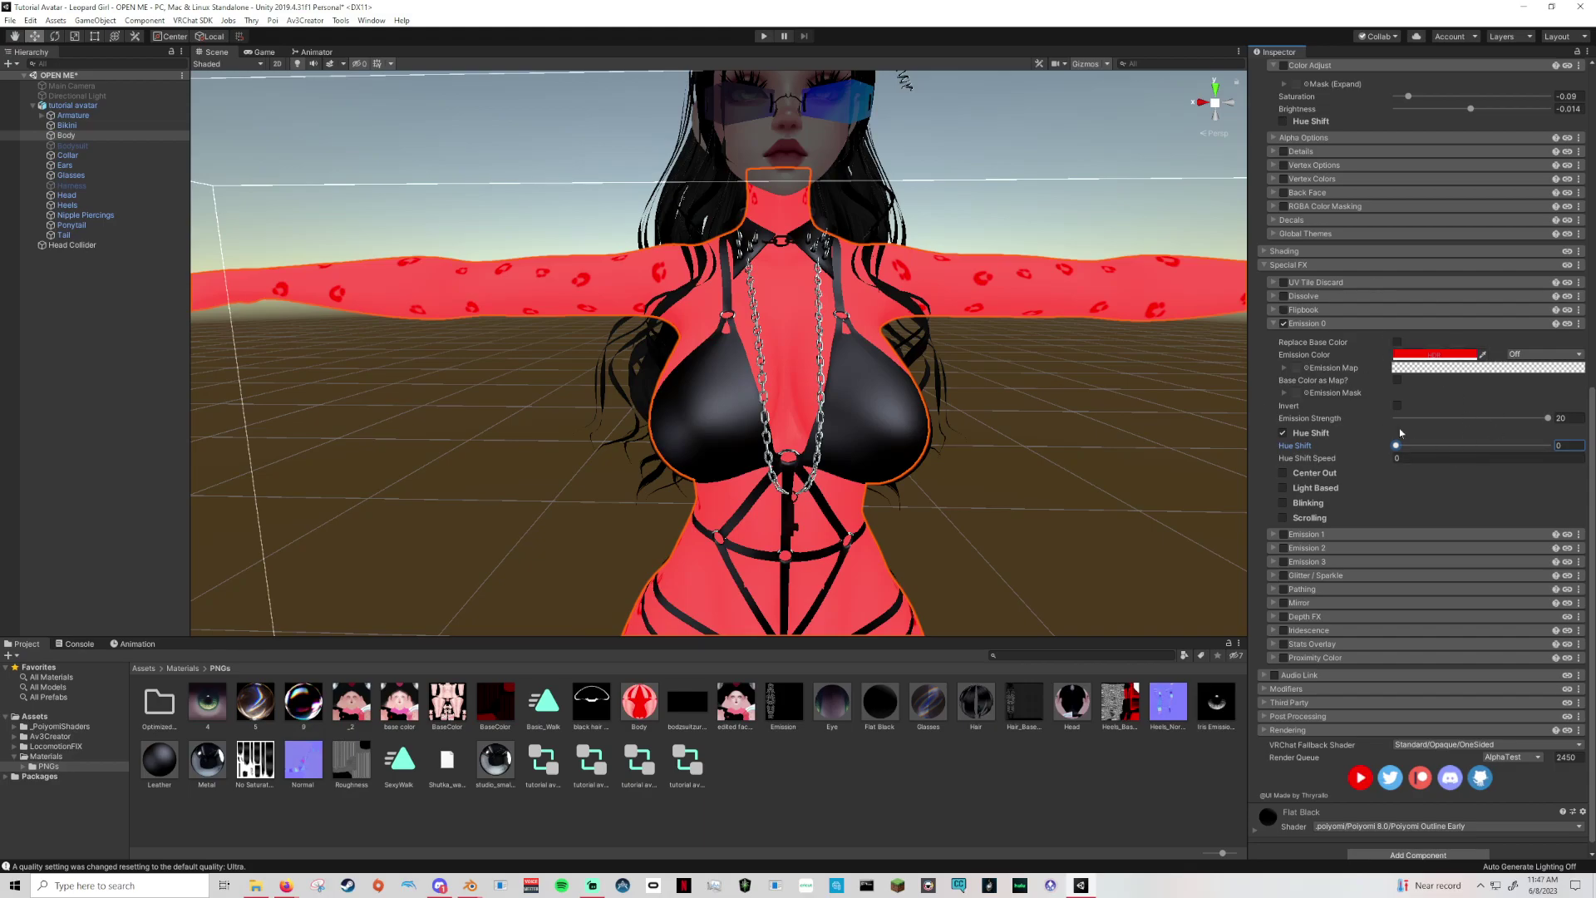
click(1283, 433)
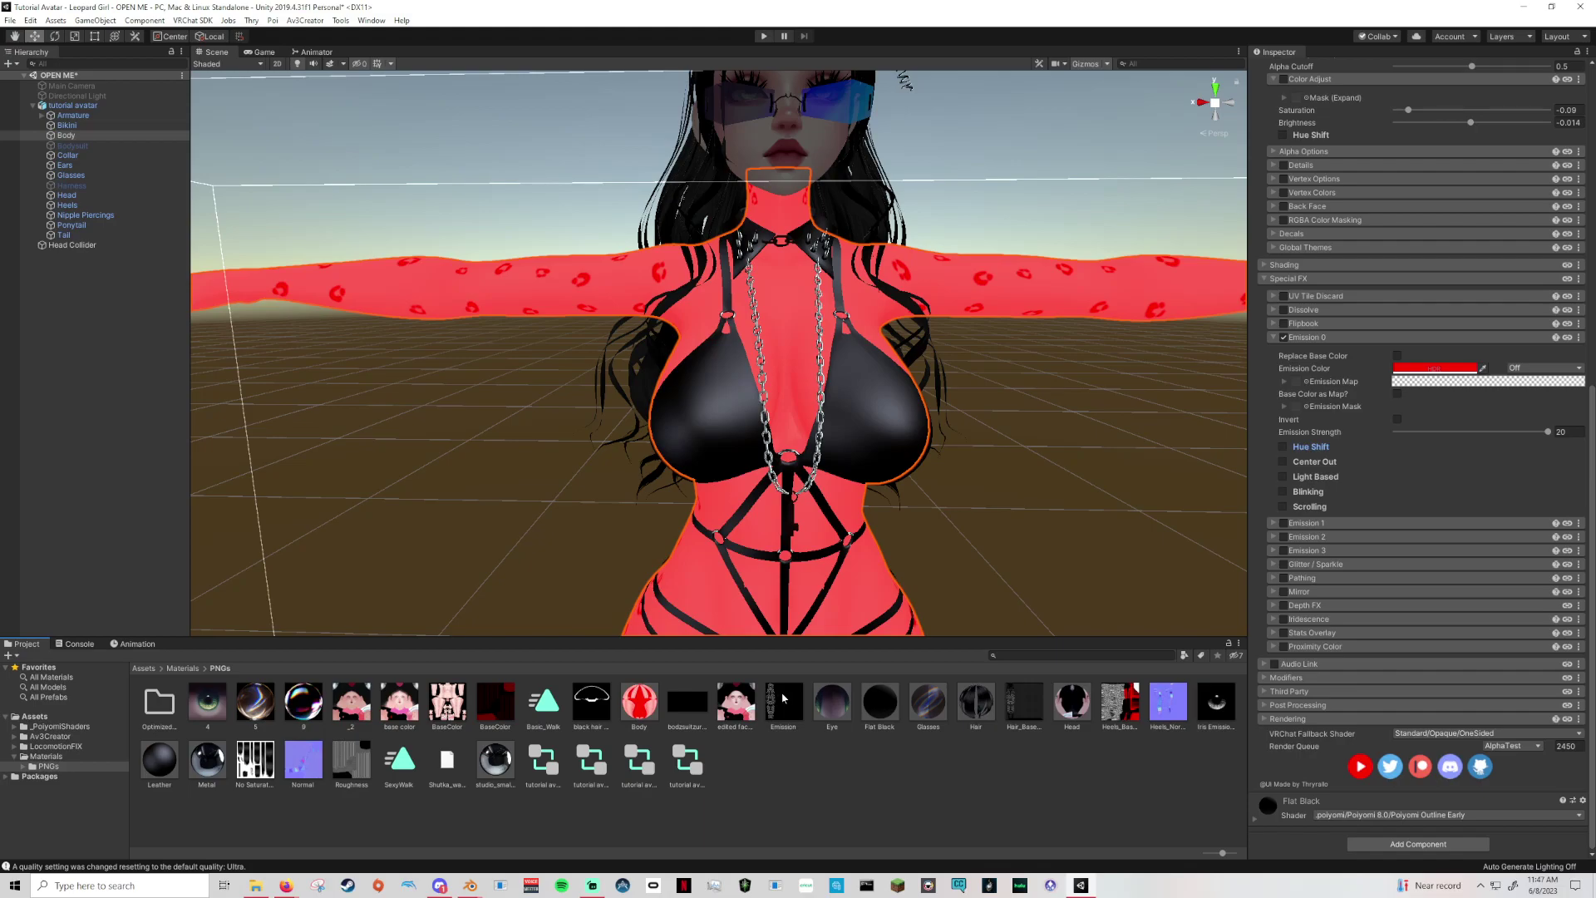
Check the existing hair textures, then import Leopard Emission.png from the Tutorial Avatar's Leopard Tattoos folder into the PNGs folder.
click(1022, 690)
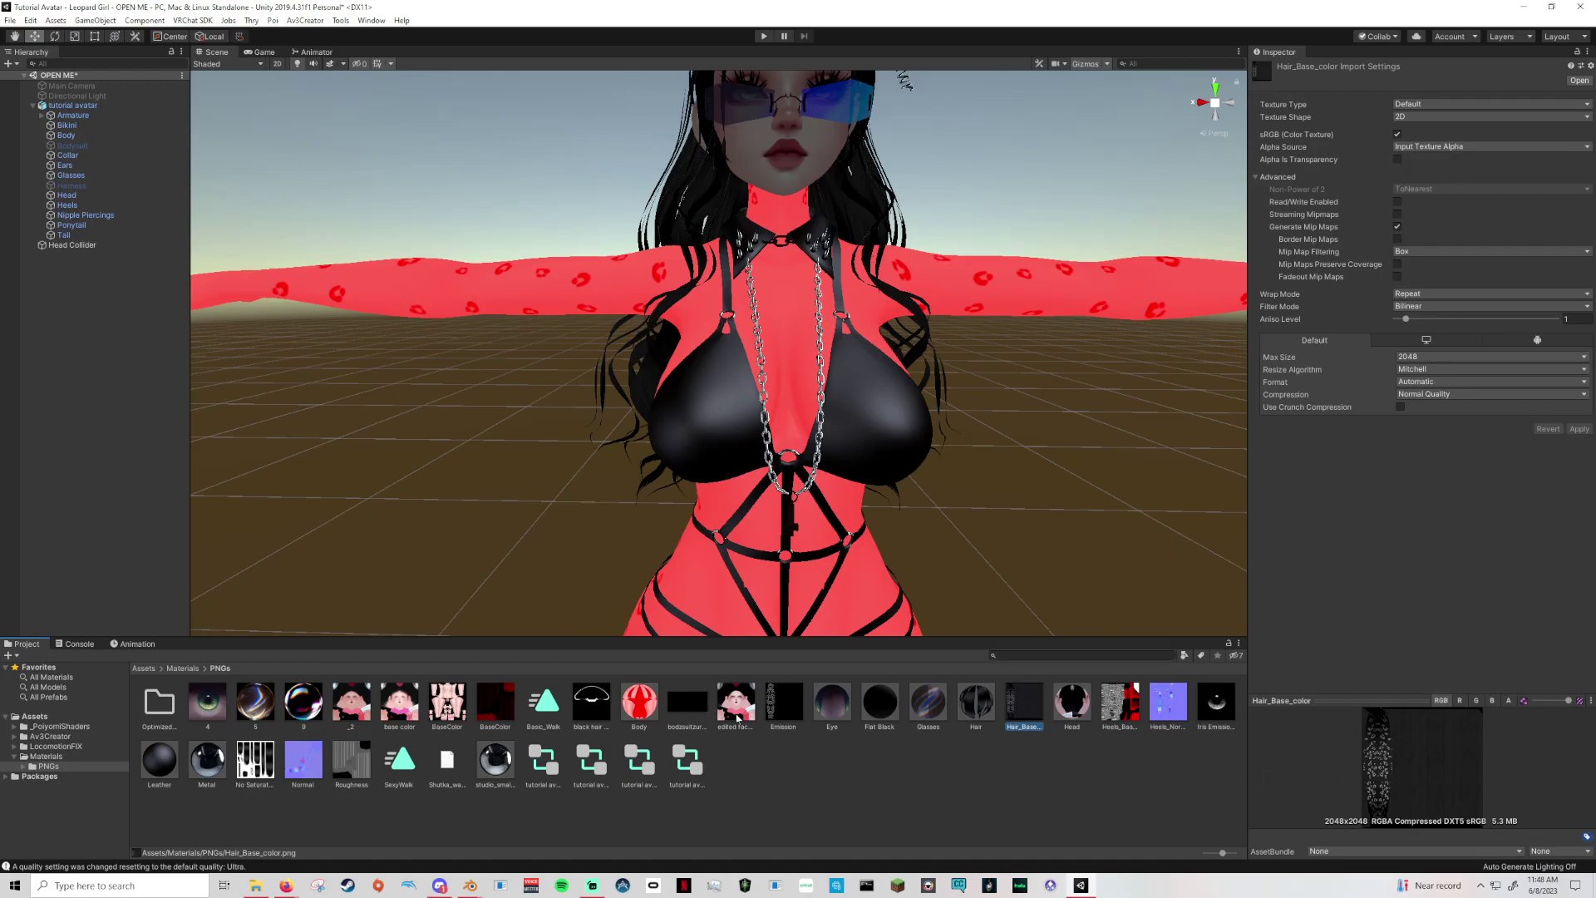
click(783, 703)
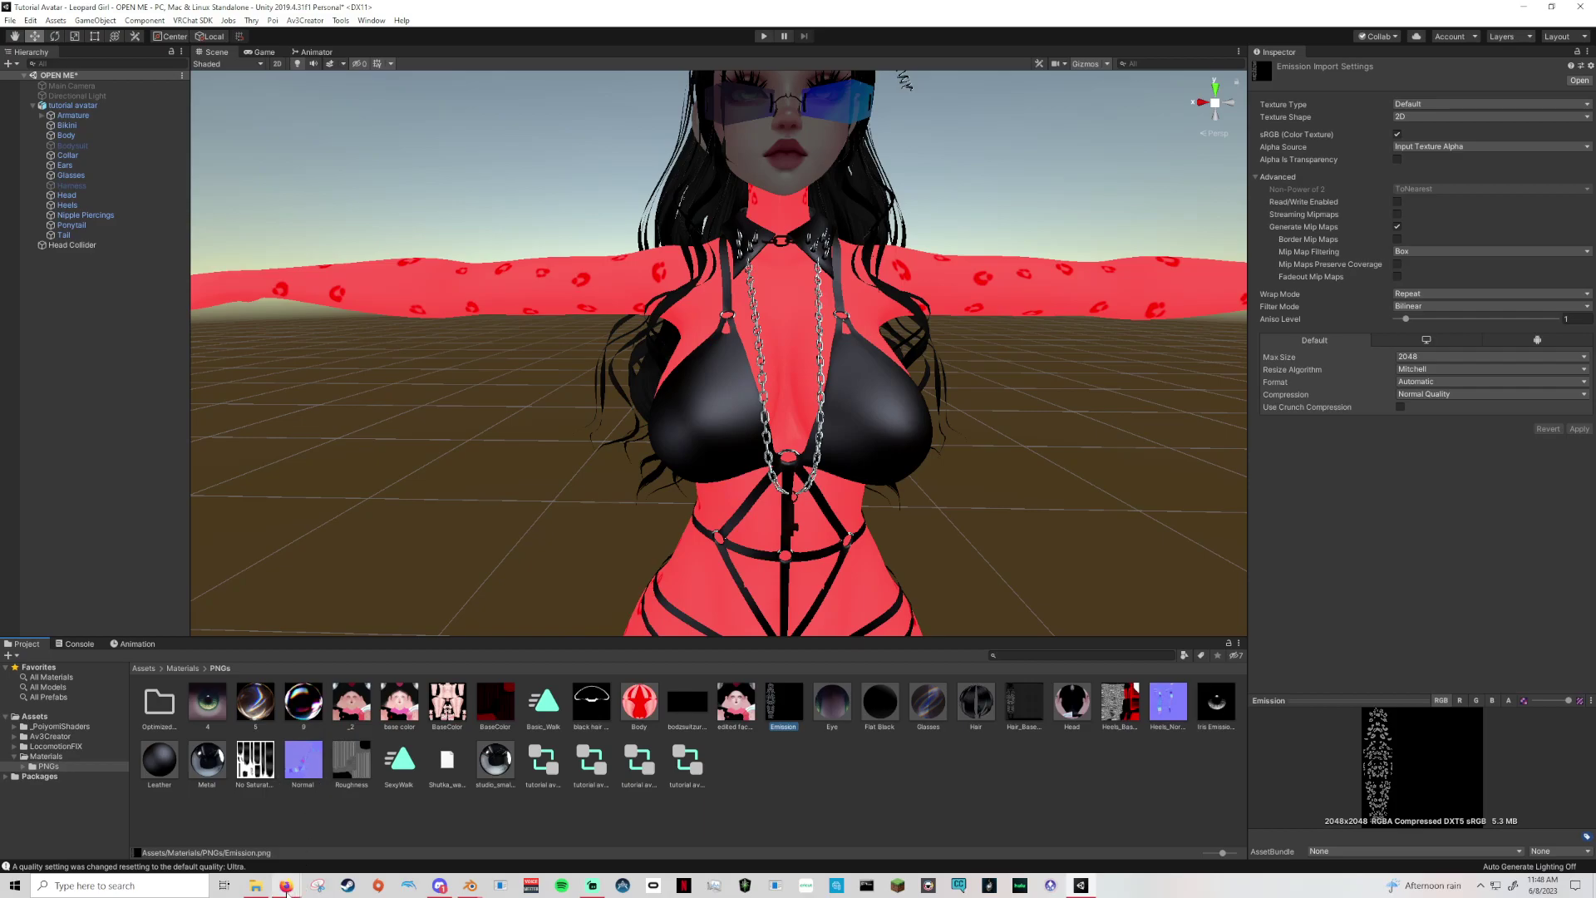
click(255, 885)
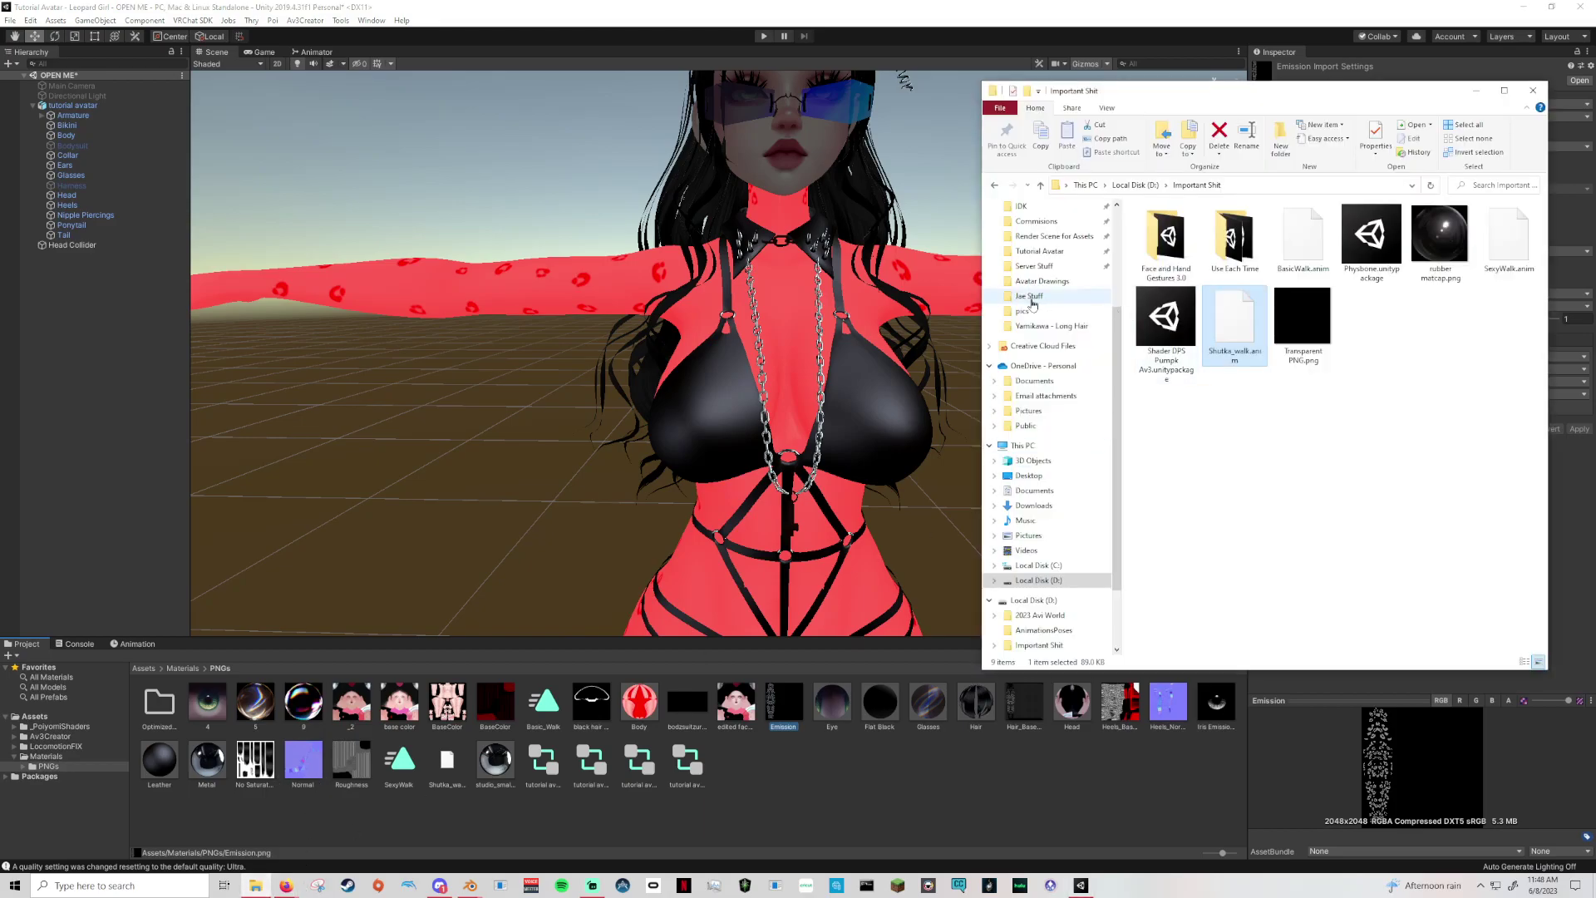
click(1039, 251)
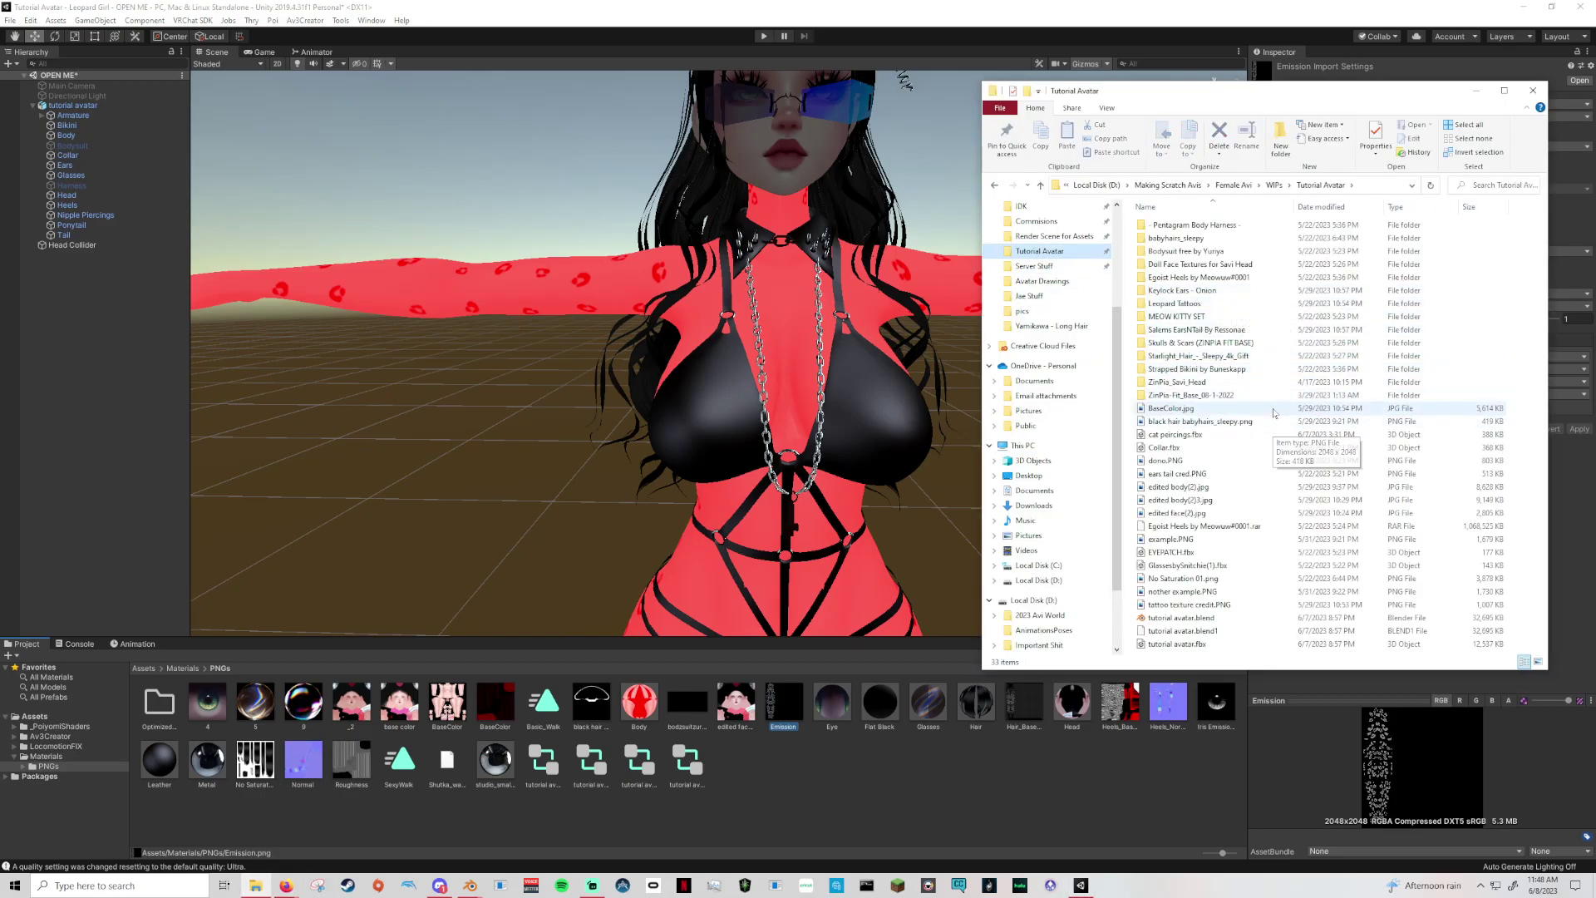
double_click(1174, 304)
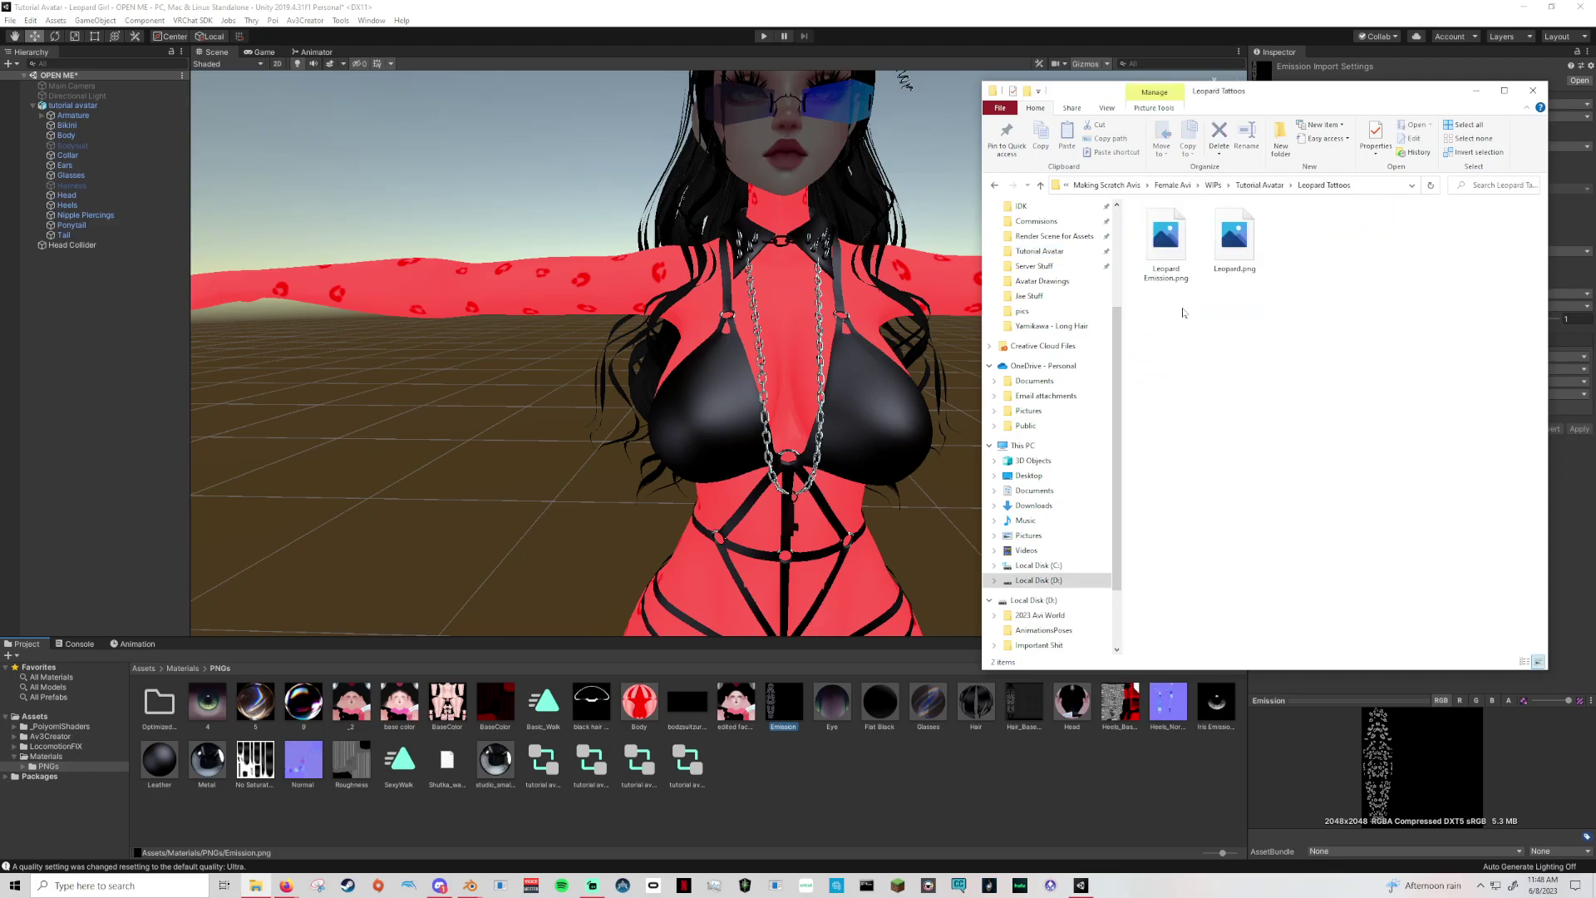
drag(1163, 235, 940, 784)
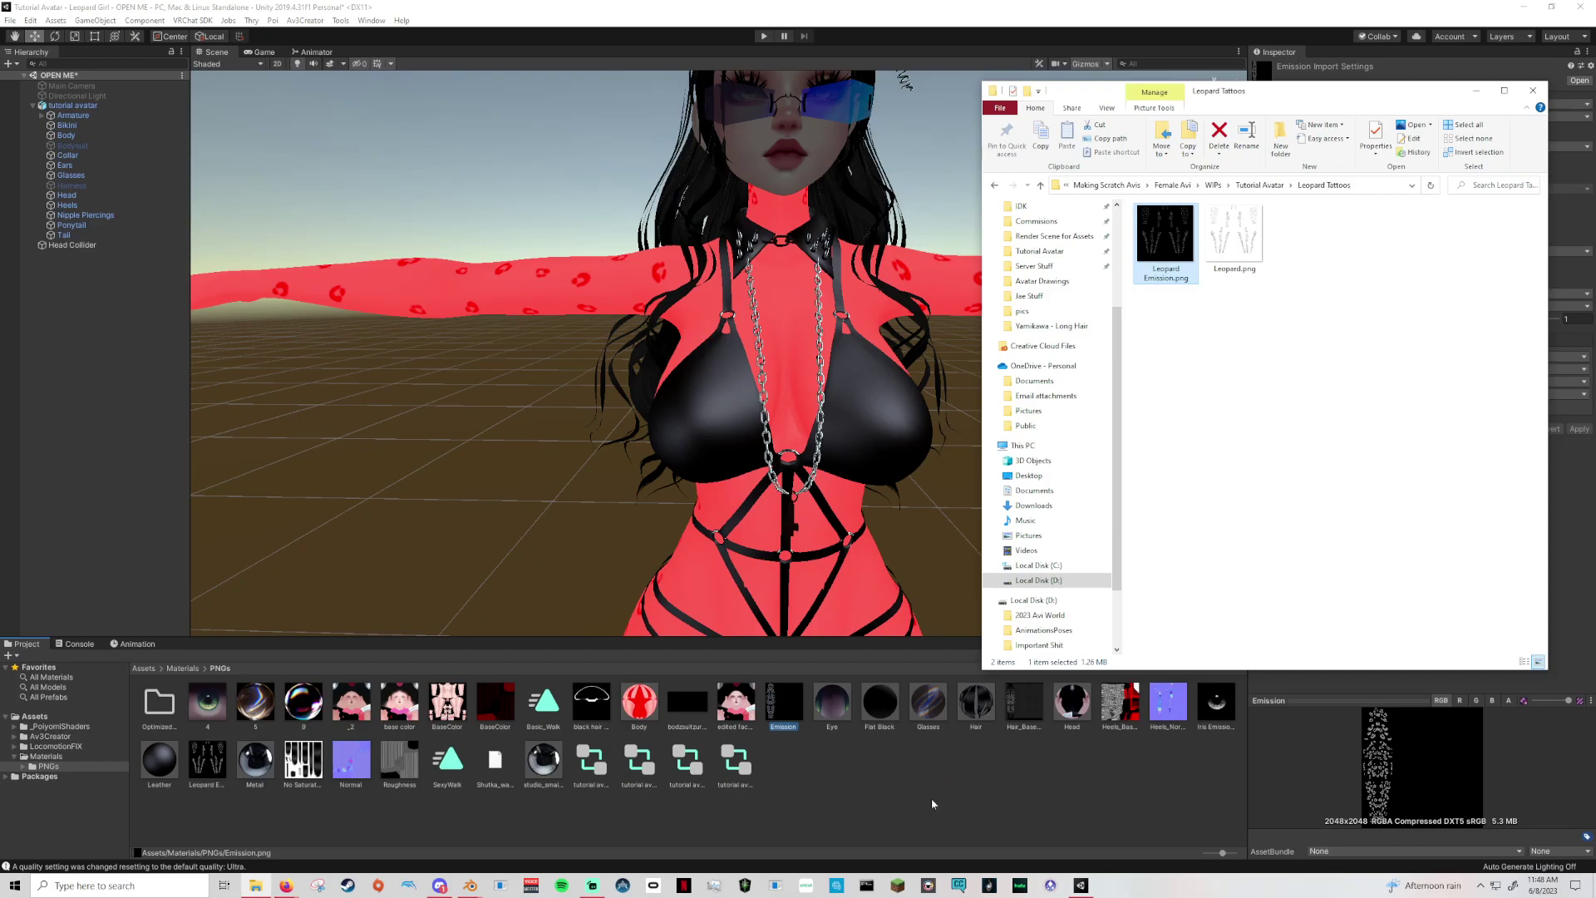
Assign the imported Leopard Emission texture as the Emission 0 emission map of the body material.
click(515, 808)
click(753, 537)
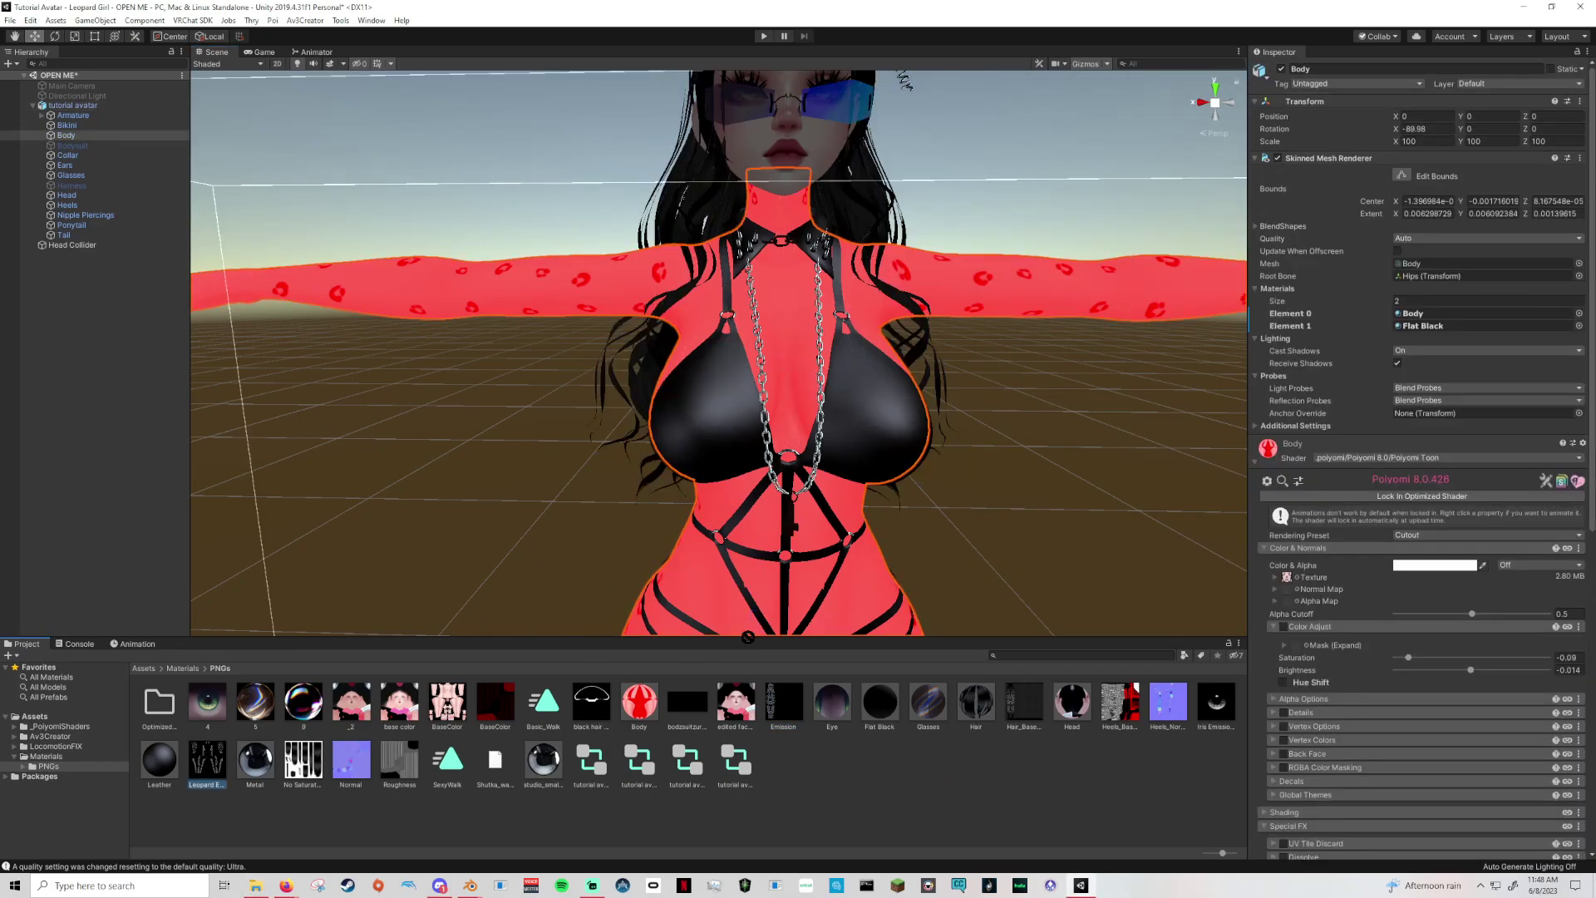
scroll(1314, 681, down, 10)
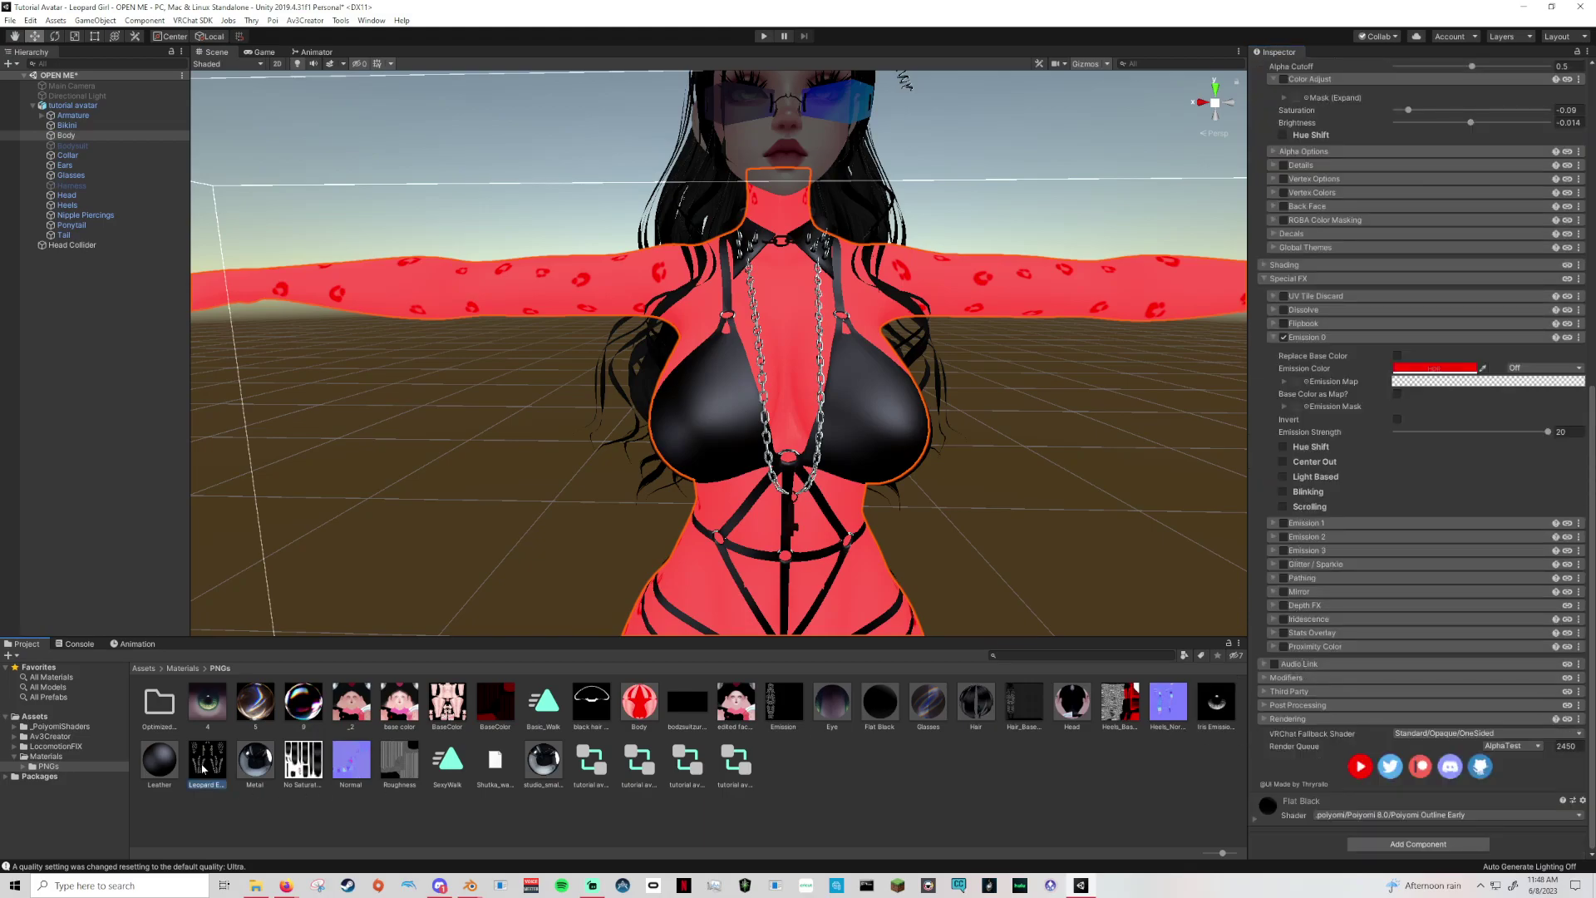
drag(1307, 423, 1301, 384)
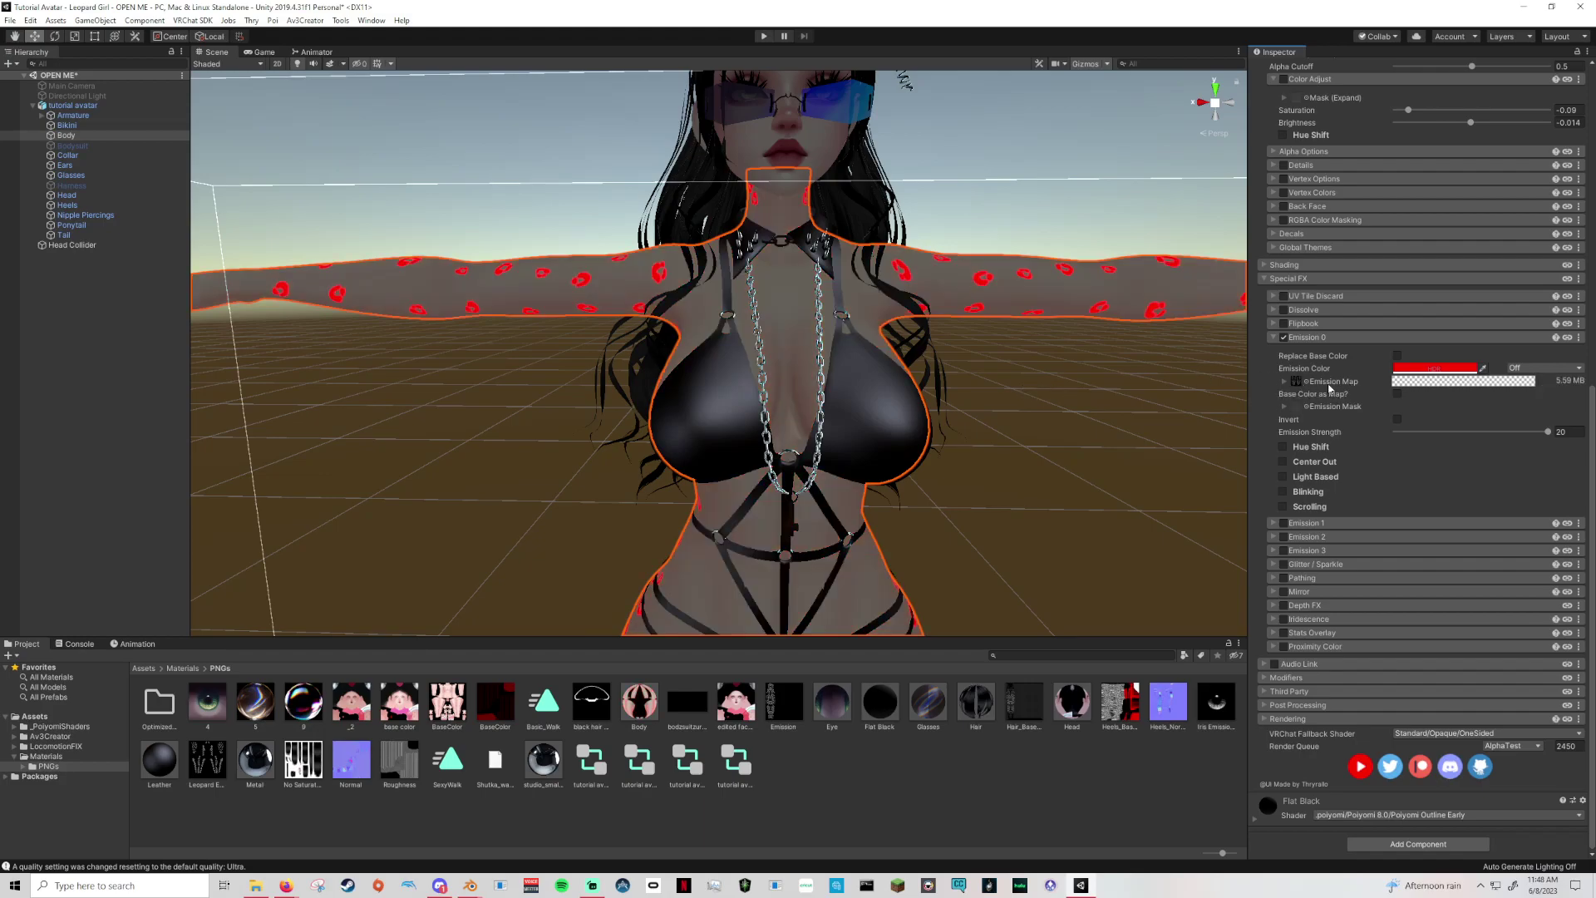
Try texture 9 from the PNGs folder as the Emission 0 mask of the body material.
right_drag(1009, 372, 1093, 407)
middle_drag(1093, 406, 1084, 411)
right_drag(1089, 424, 1084, 439)
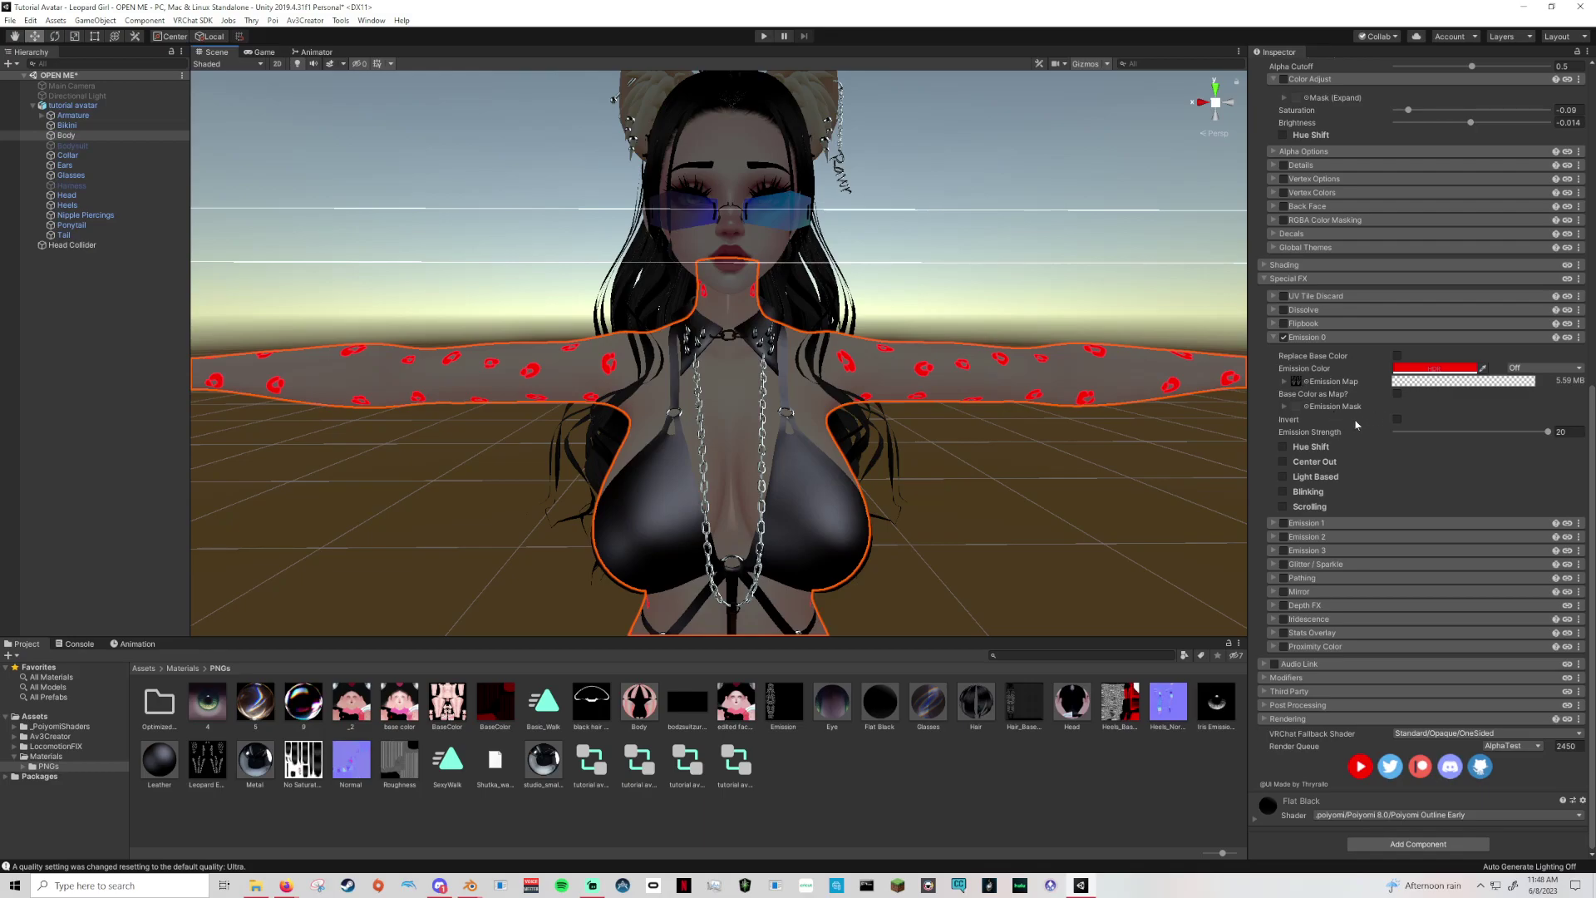
click(1296, 408)
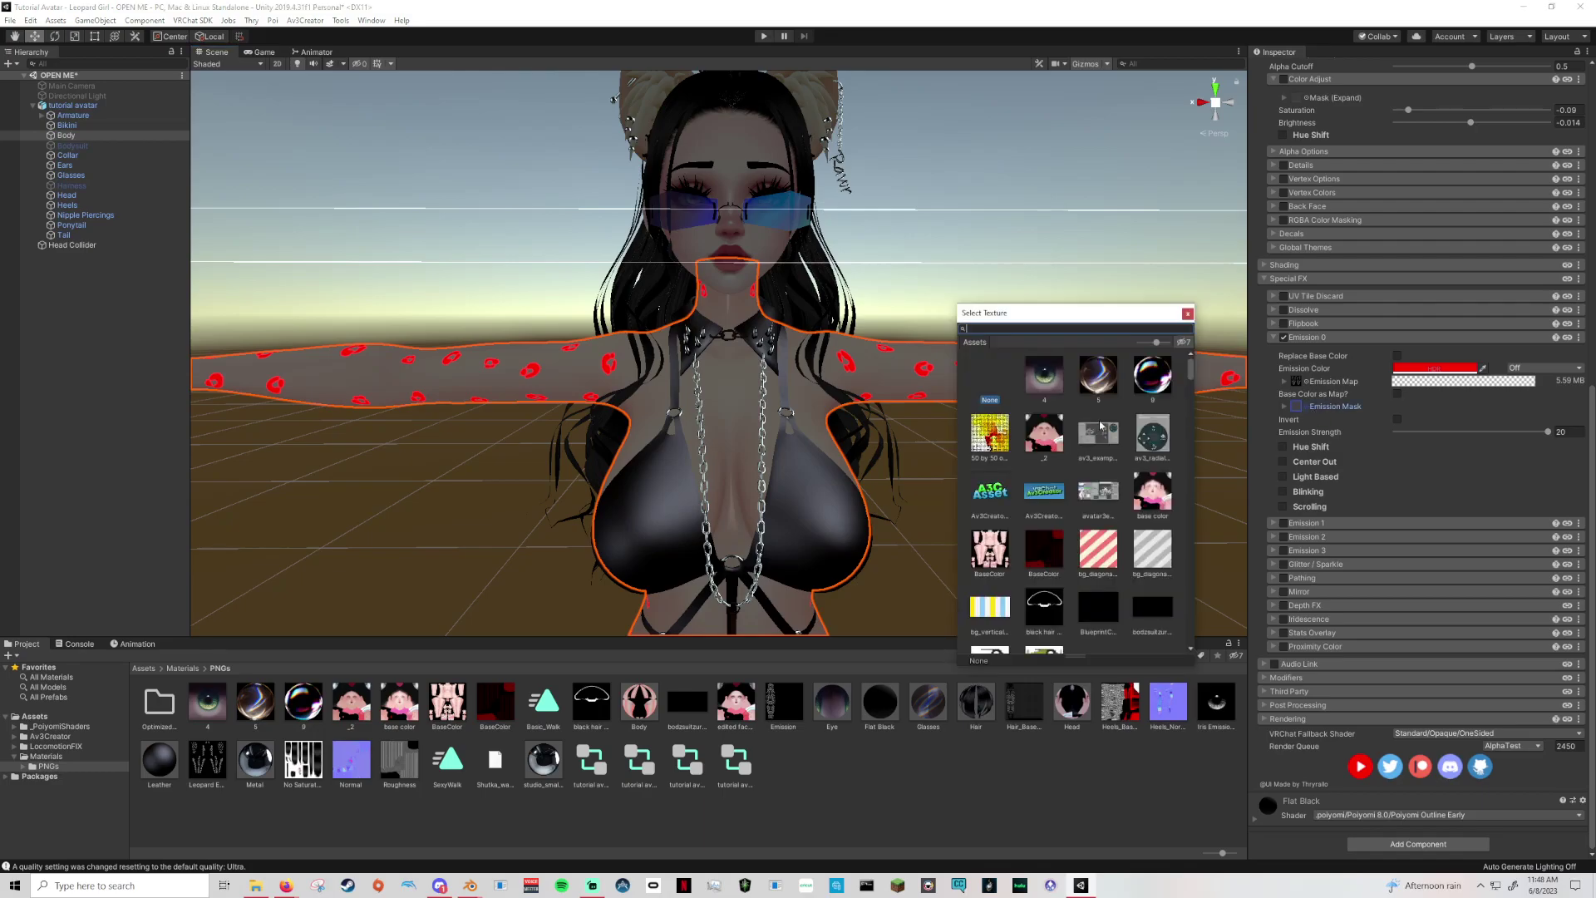
click(1159, 382)
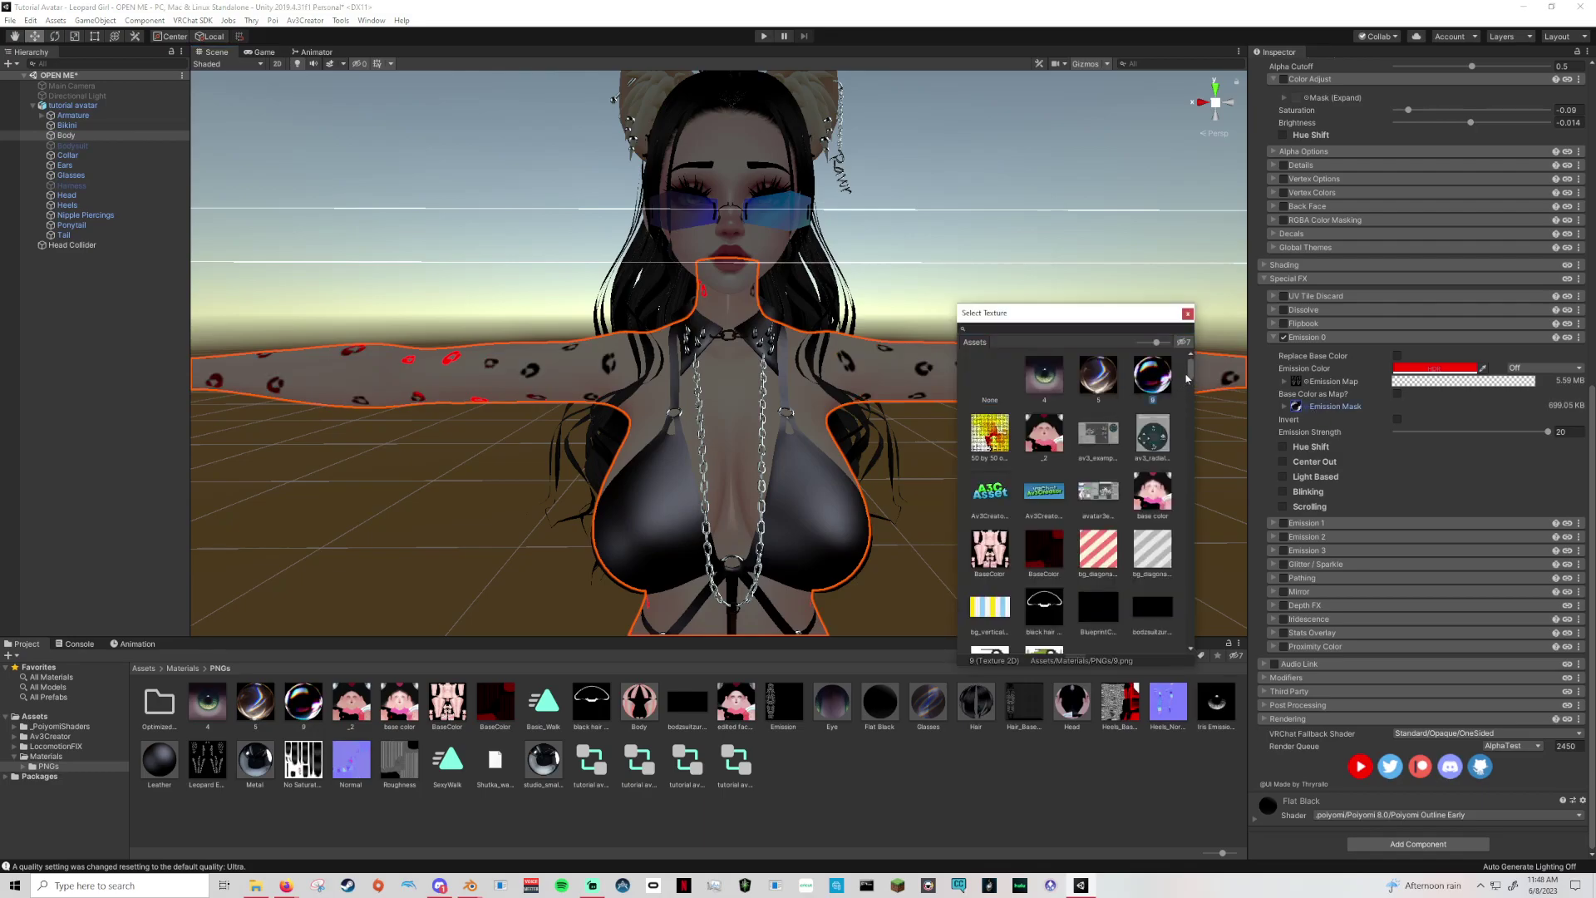
click(1188, 314)
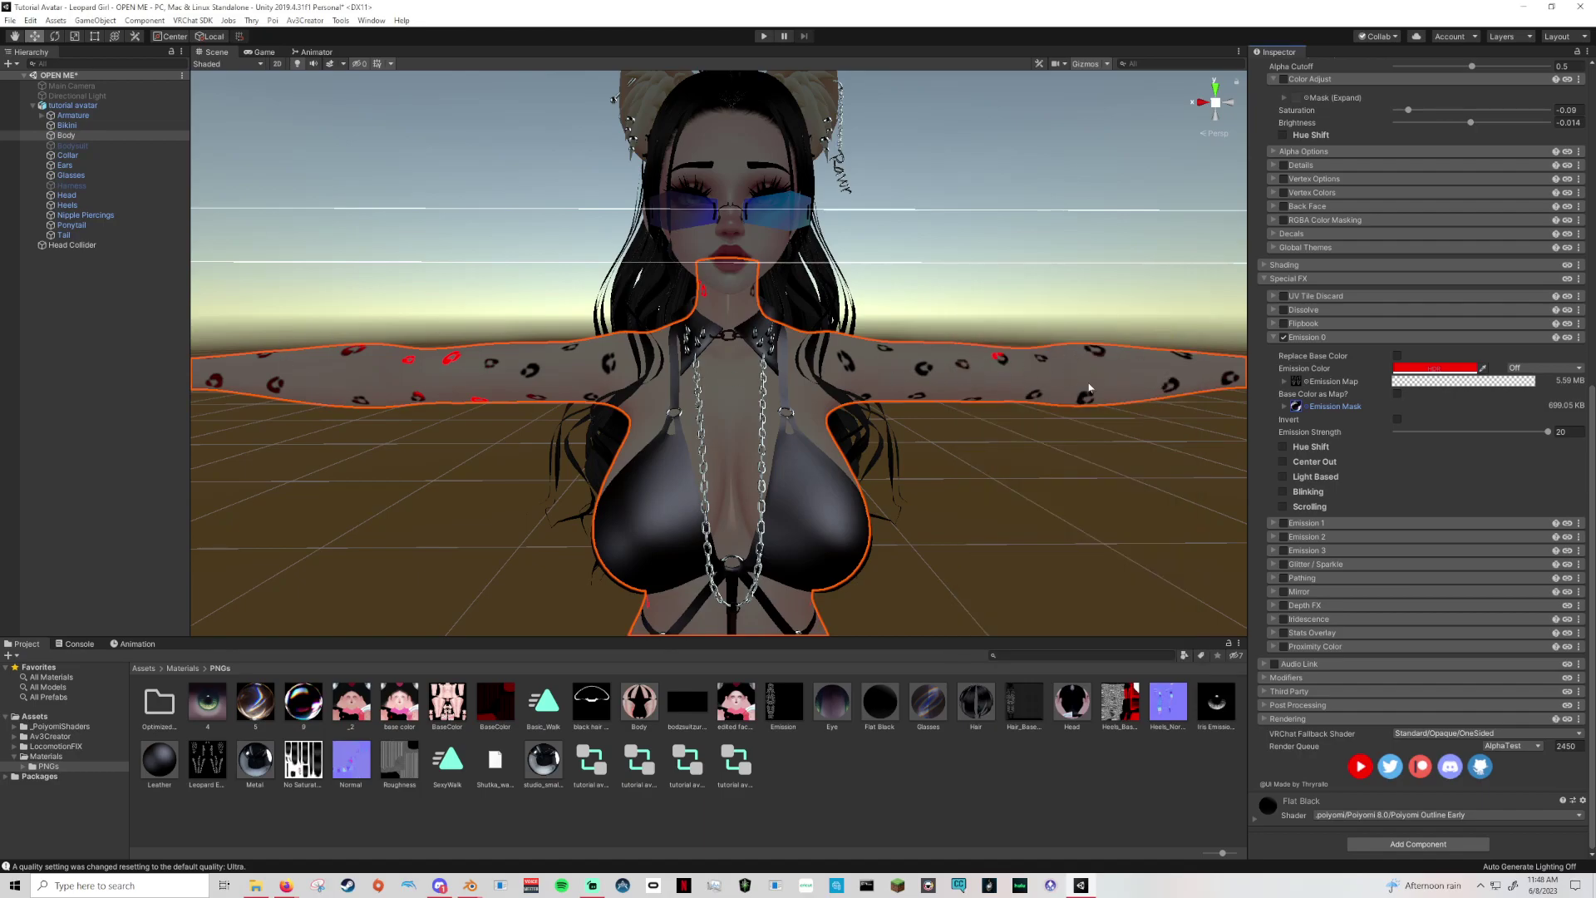
Search the textures for "noise" and try T_Abstract2_Noise as the Emission 0 mask on the body material.
click(1296, 407)
click(1296, 407)
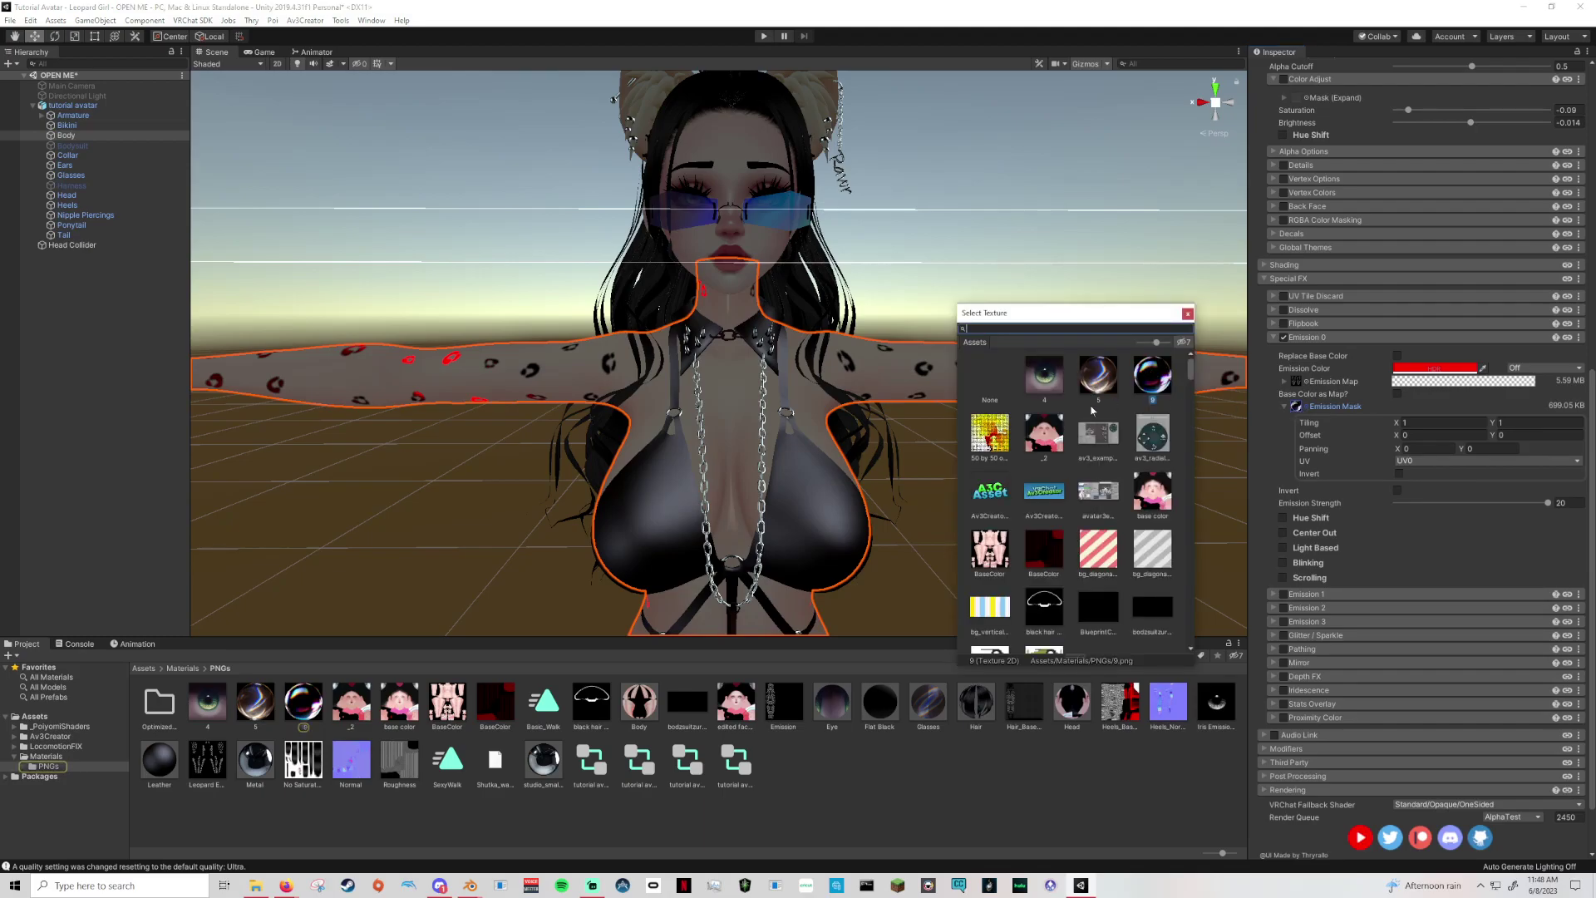
key(Escape)
click(1295, 407)
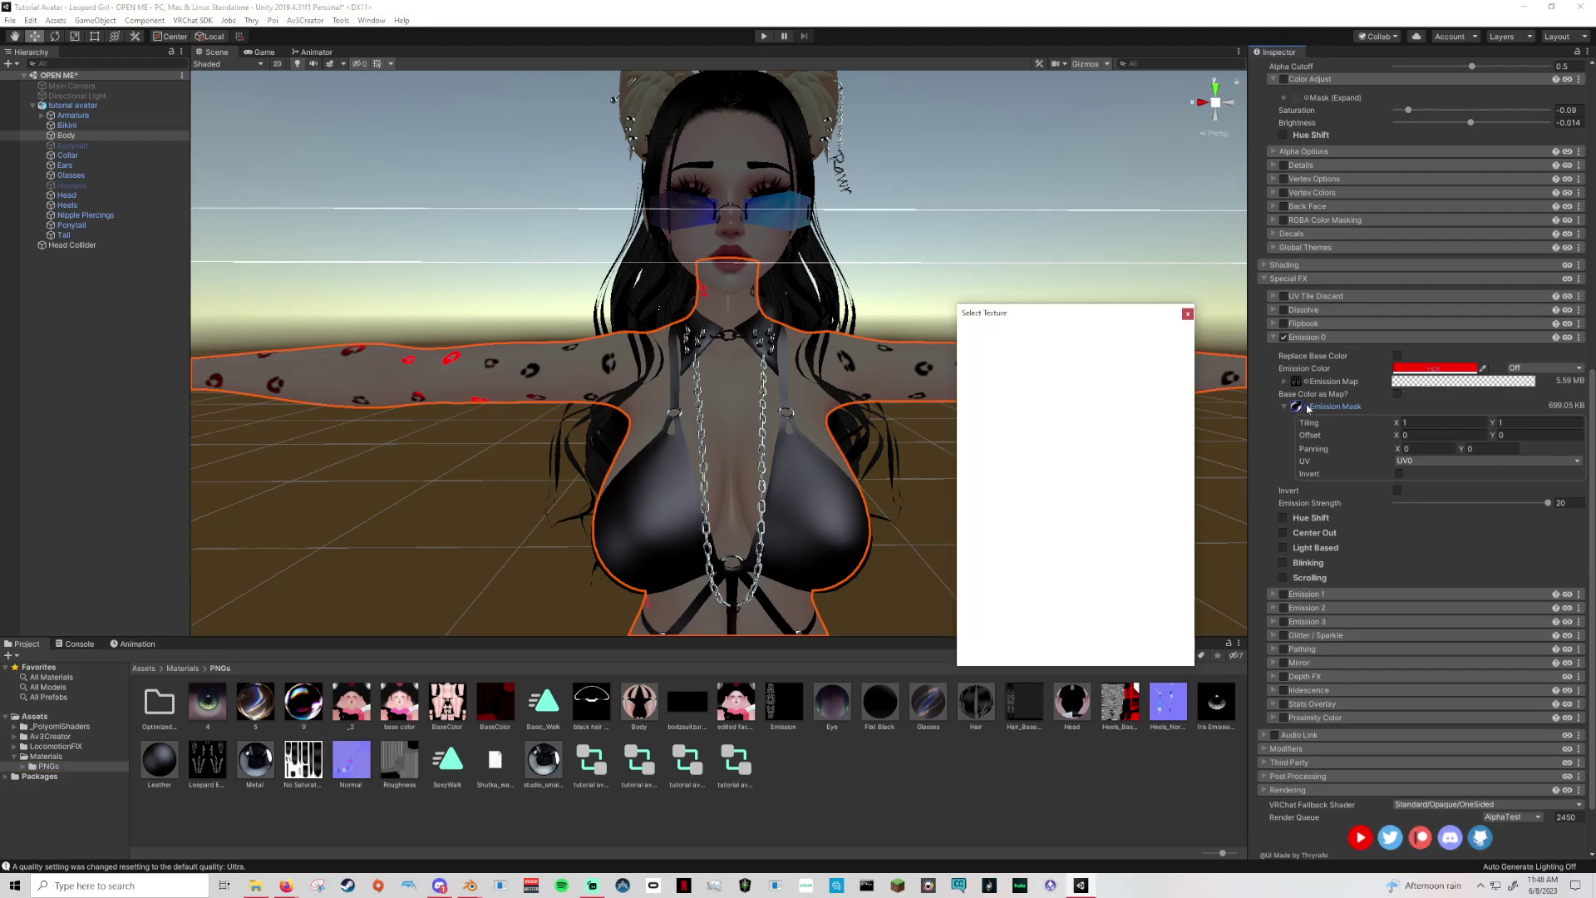
text(noise)
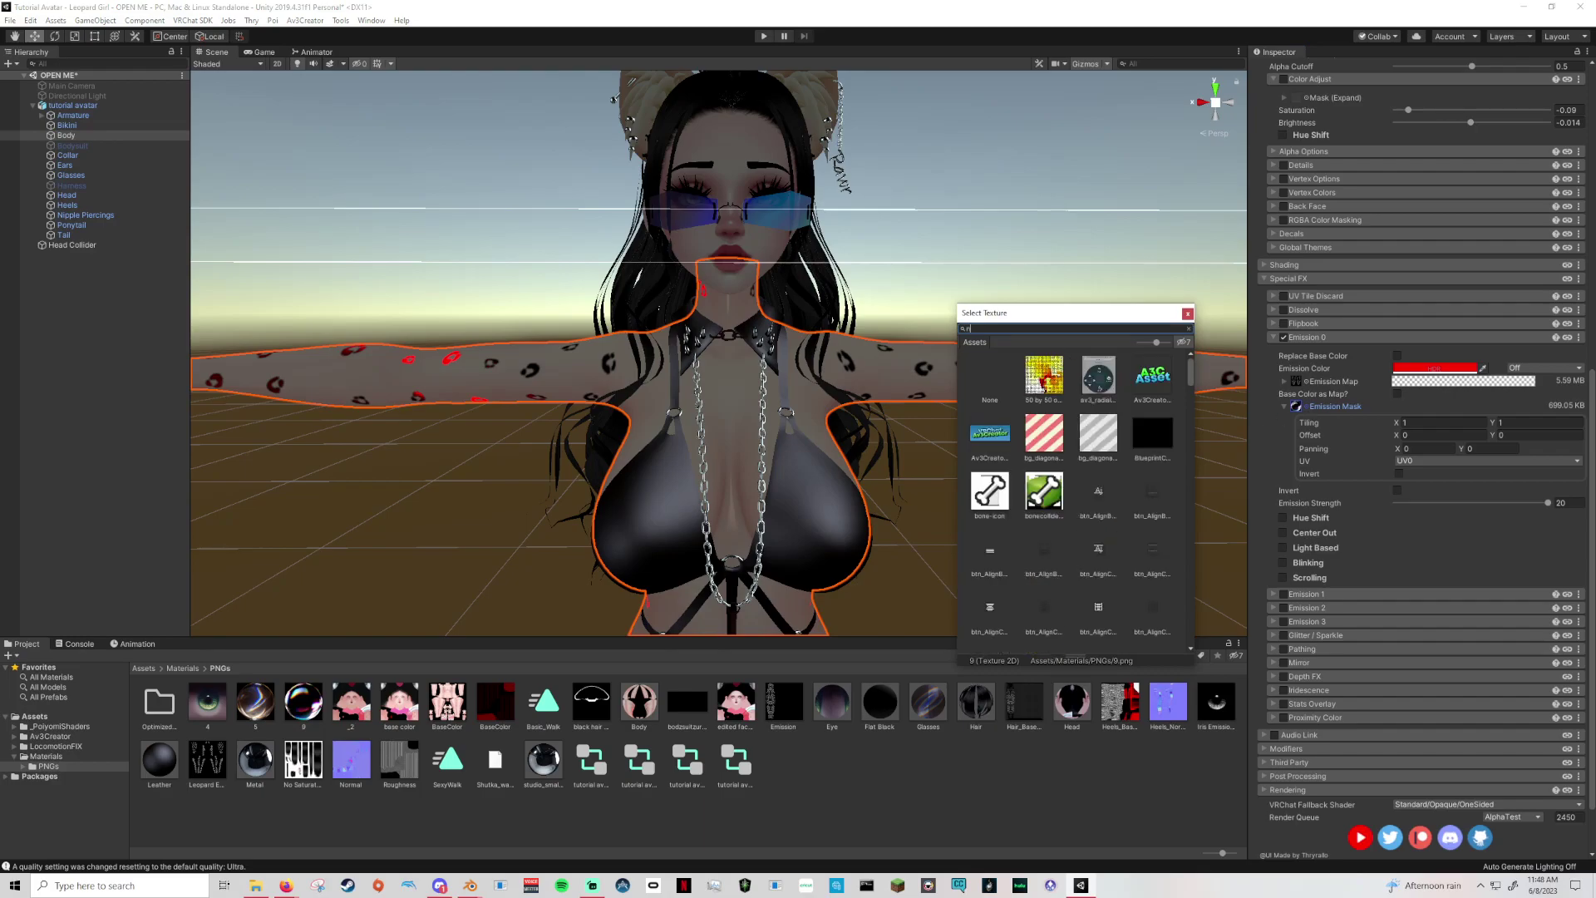
click(1093, 382)
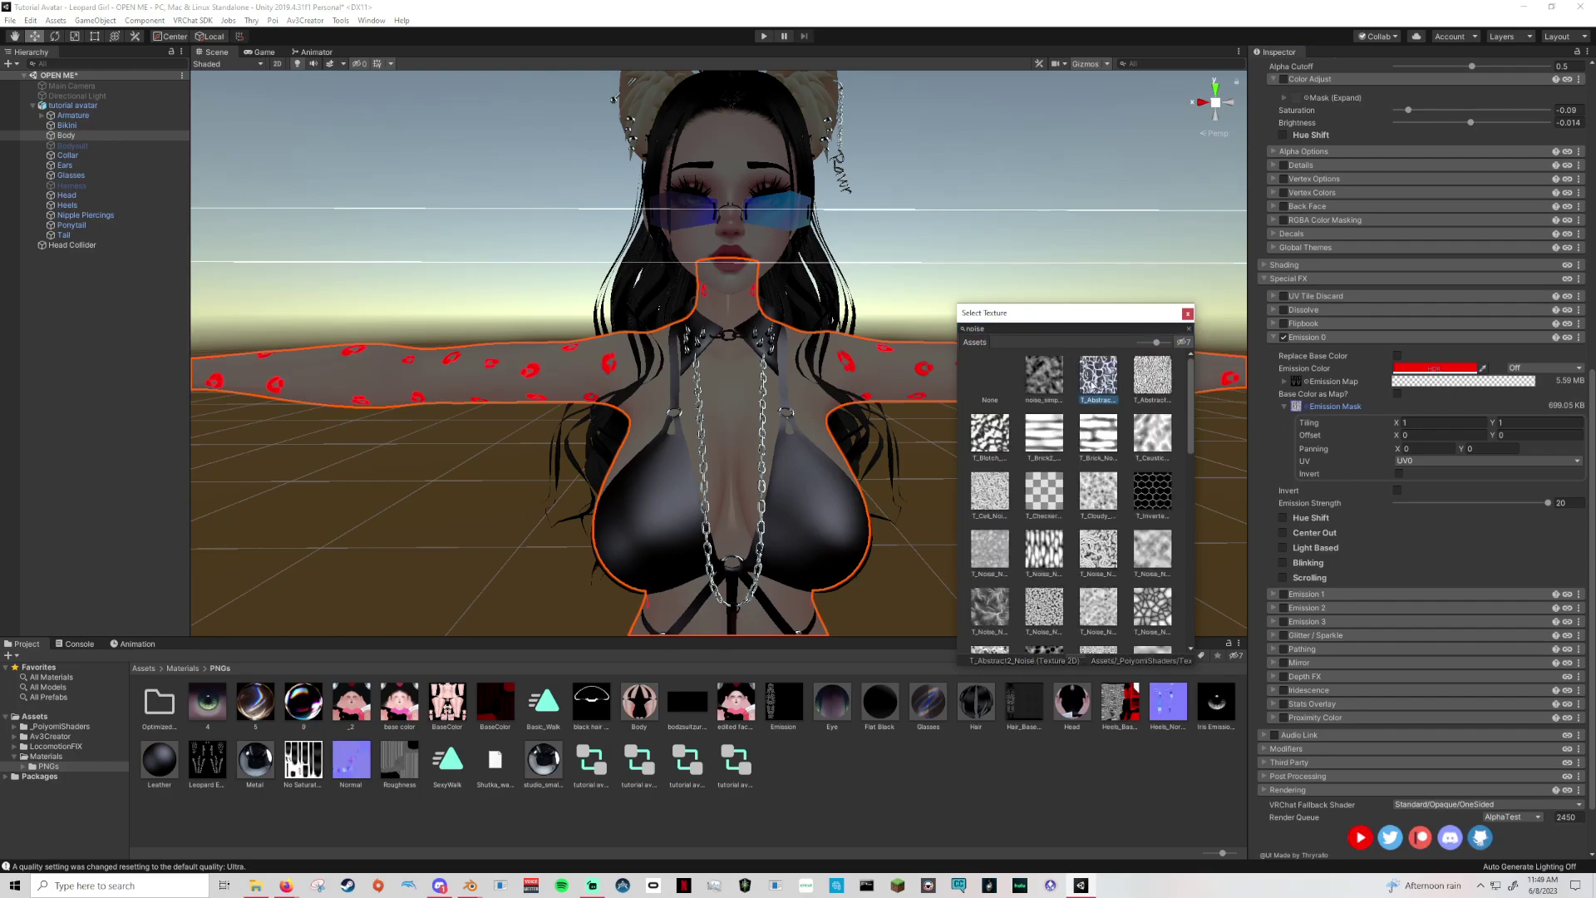
click(1187, 313)
scroll(1036, 470, down, 5)
scroll(1037, 467, up, 5)
right_drag(890, 453, 1191, 454)
click(1330, 409)
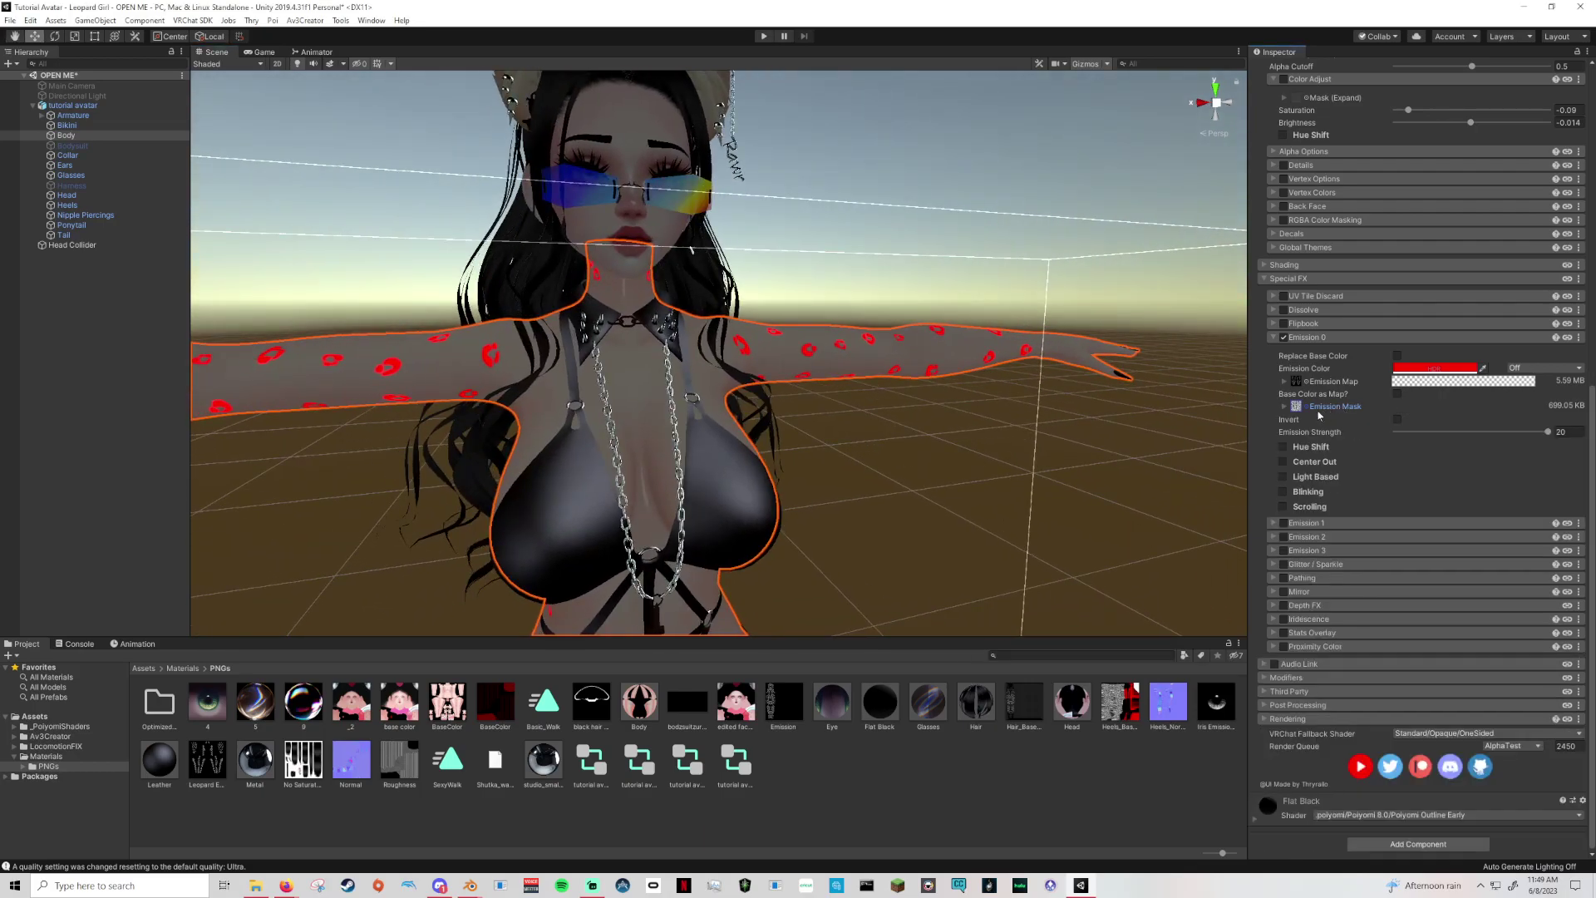
Test the Center Out and Blinking effects on Emission 0, then switch both off.
click(1282, 462)
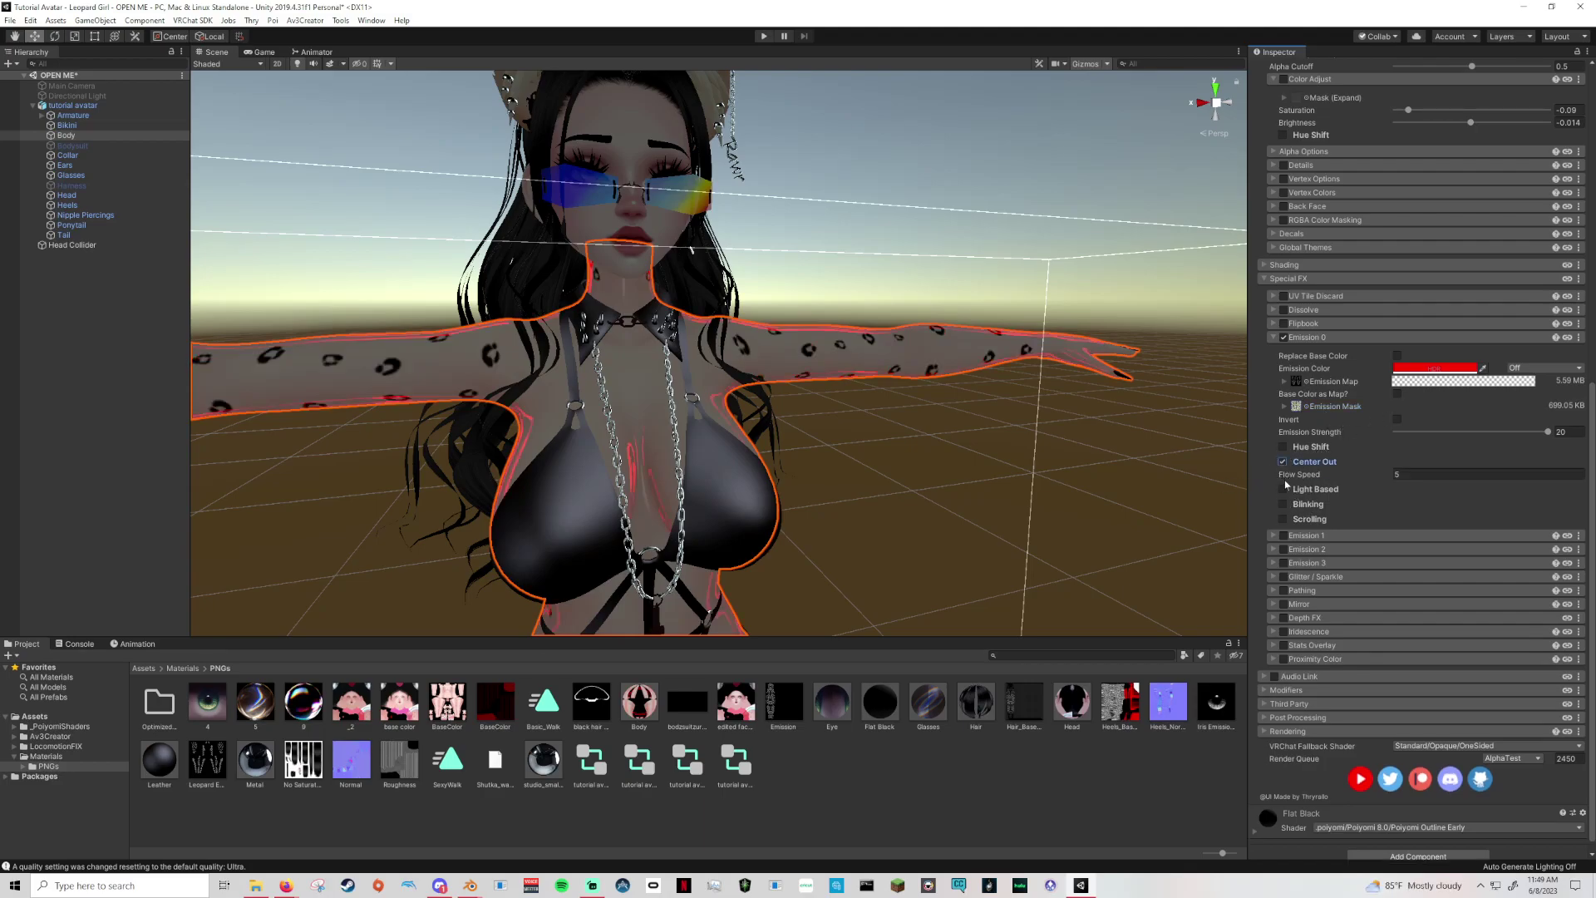
click(1283, 504)
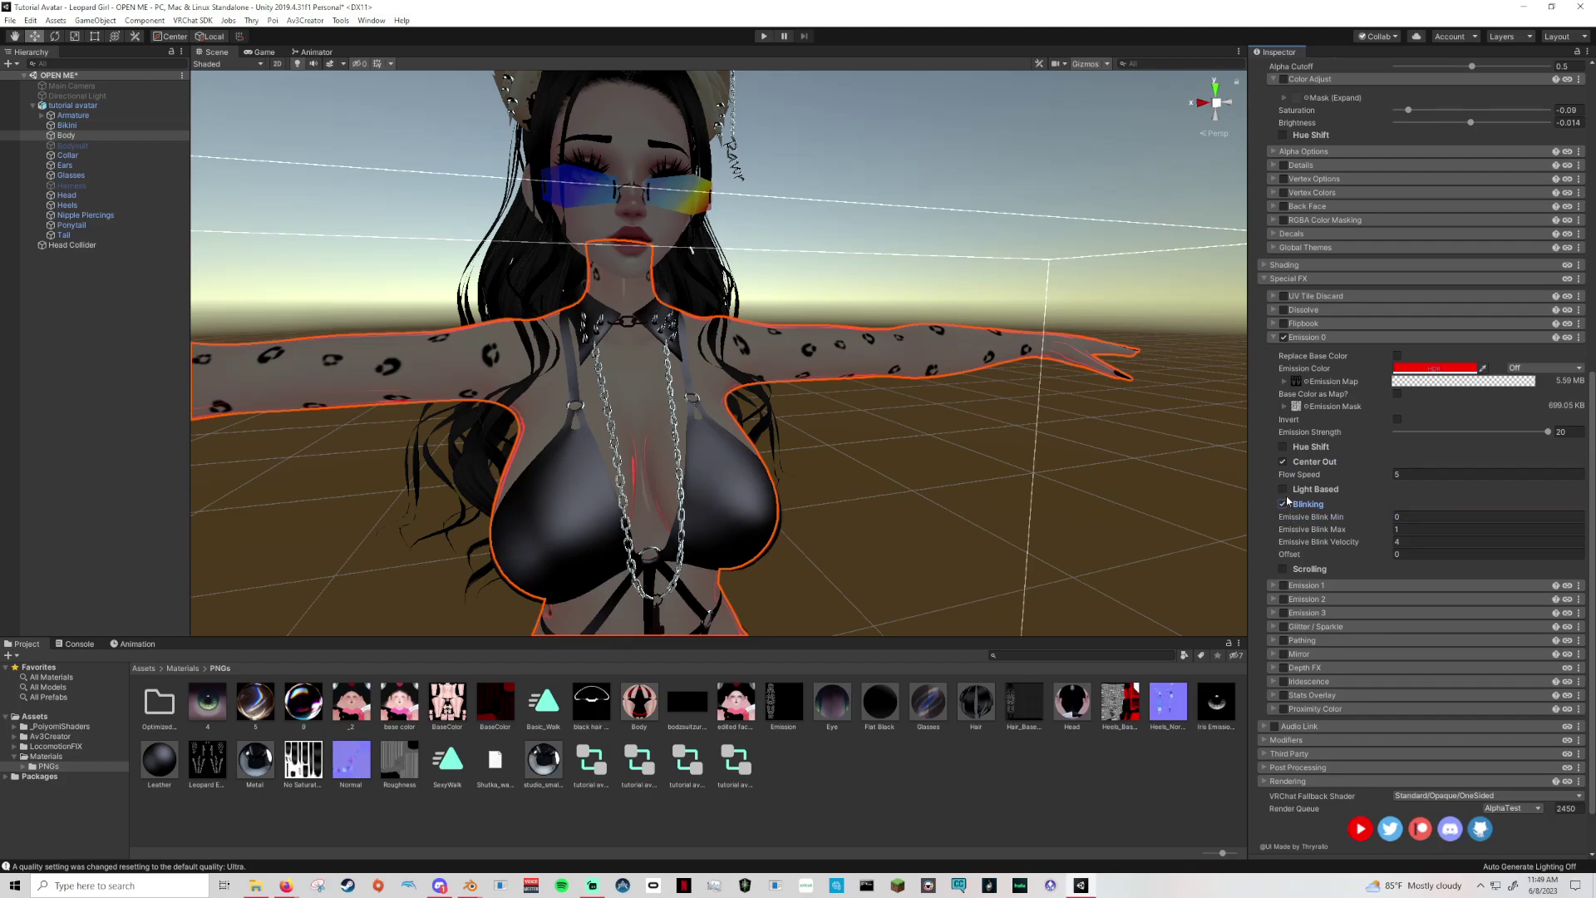
click(1283, 504)
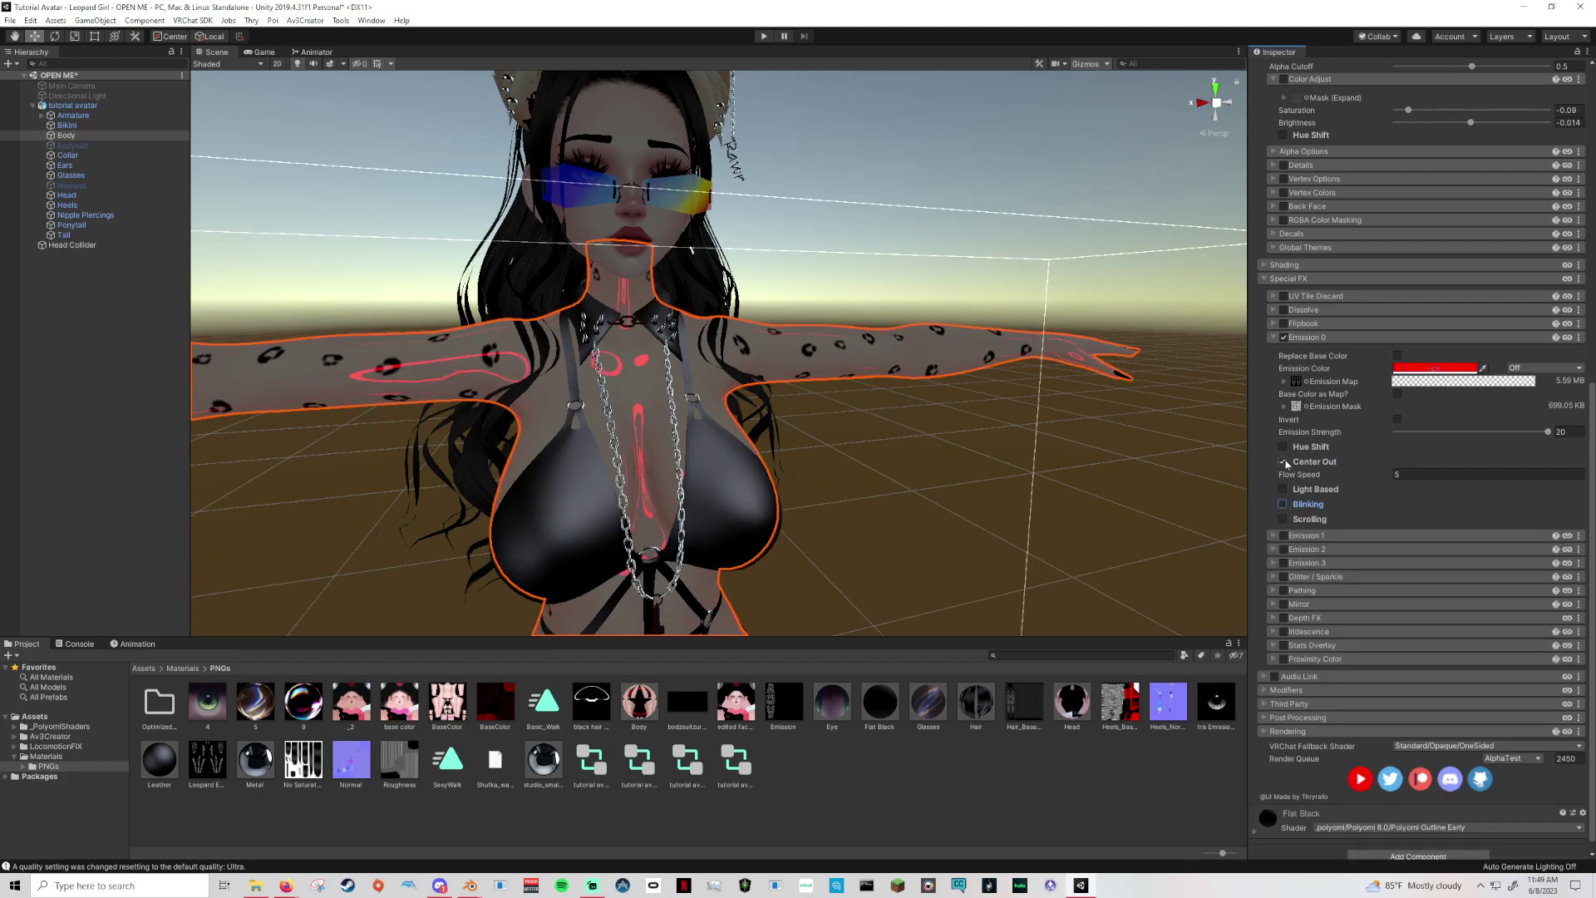
click(1283, 462)
Enter play mode and return to the Scene view, framing the leopard emission on the avatar's arm.
click(764, 36)
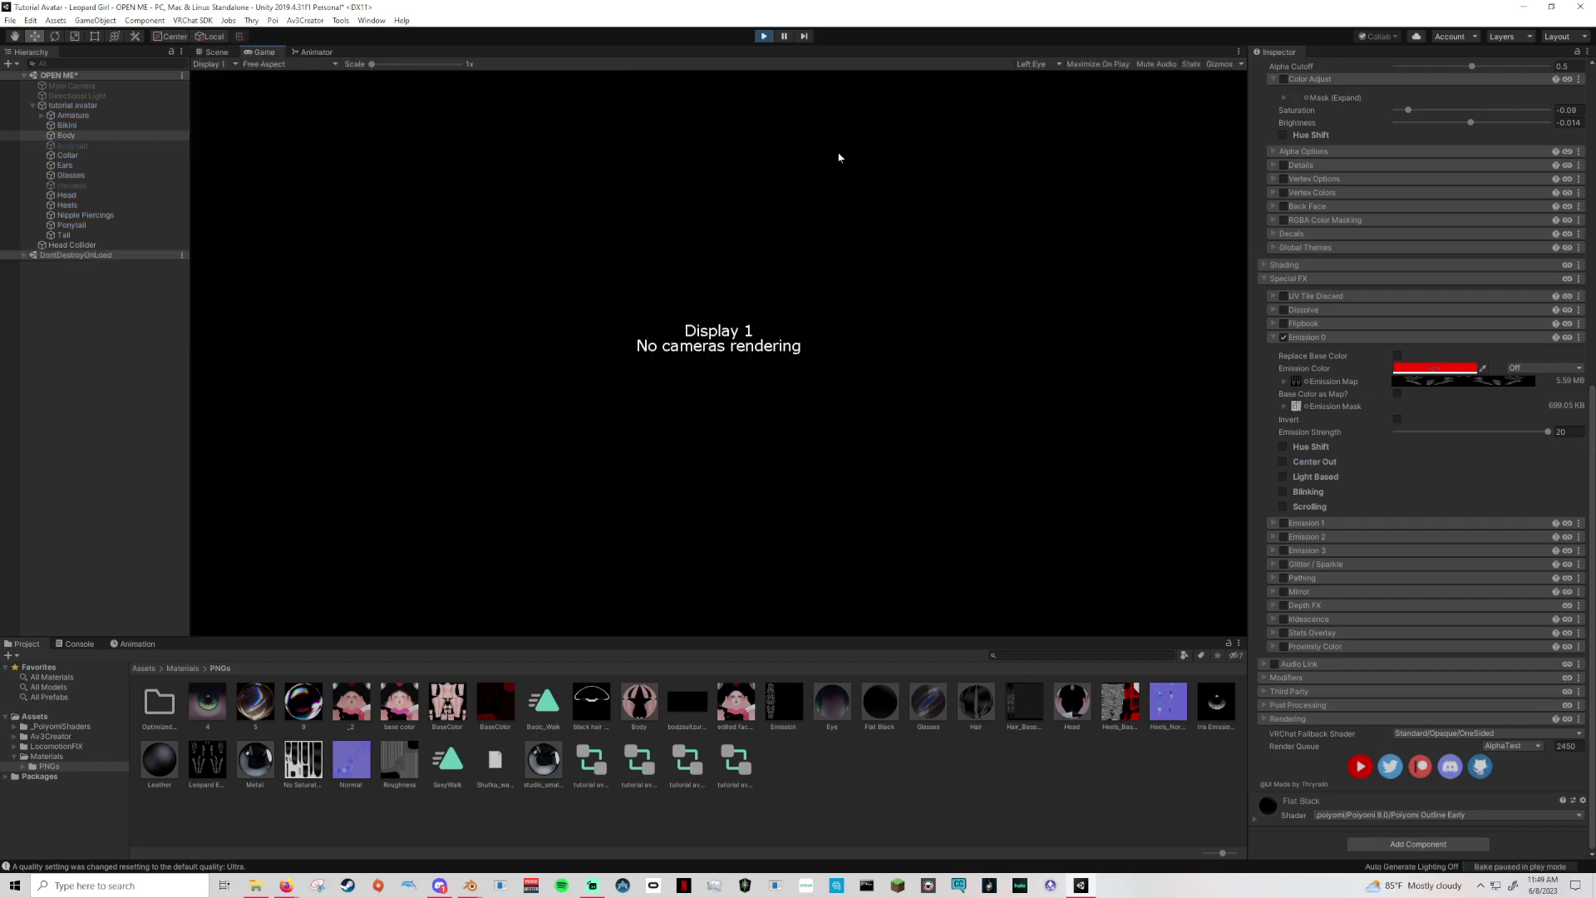
click(215, 52)
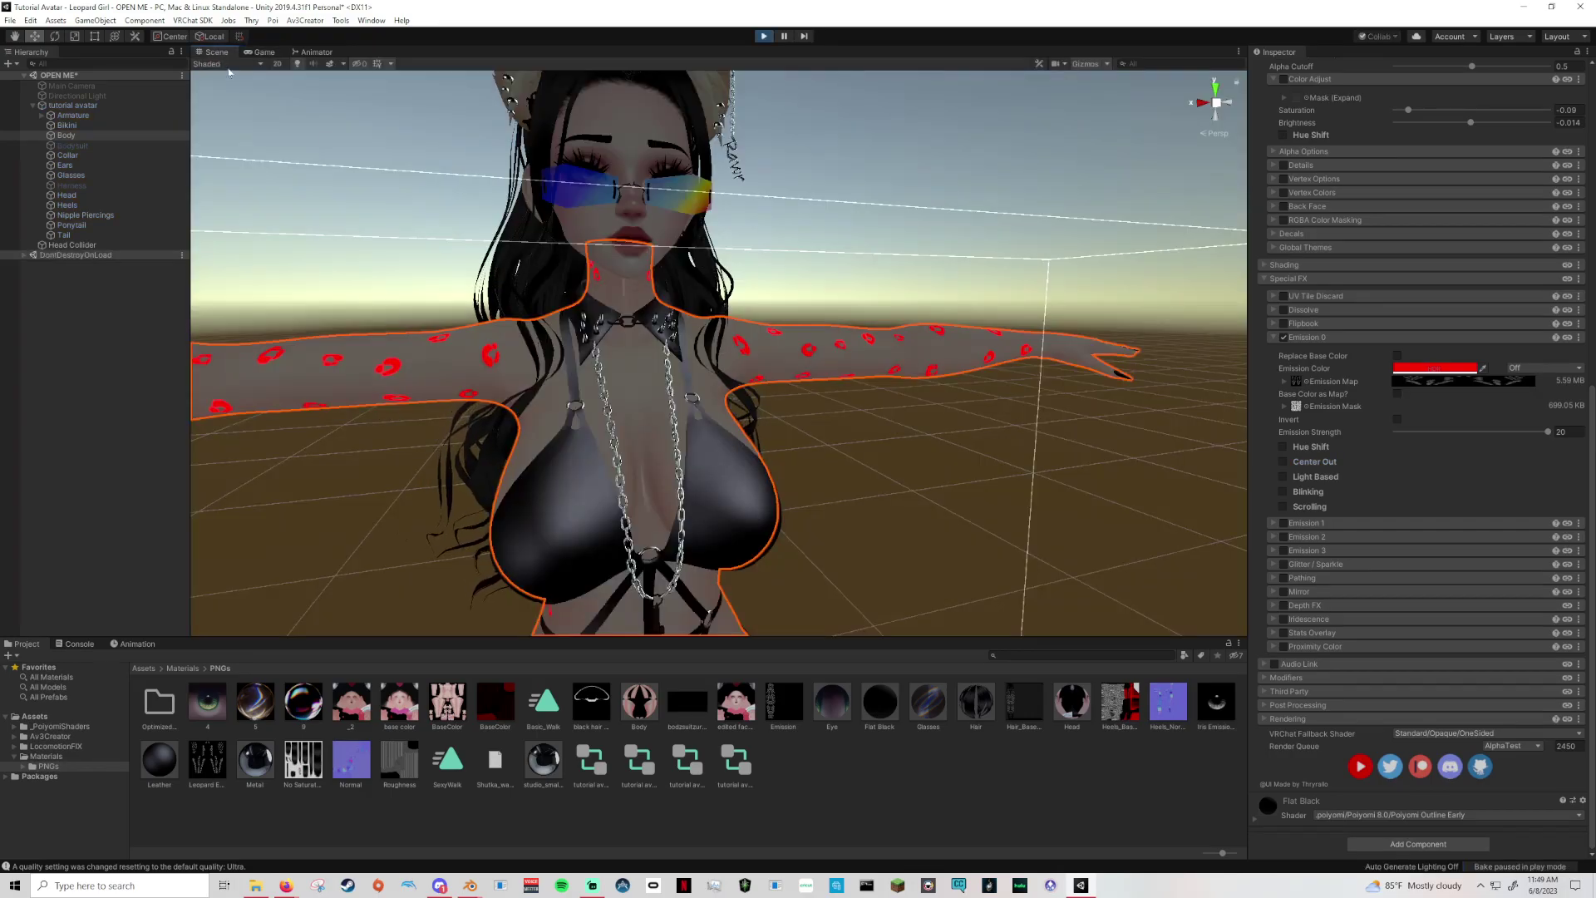
scroll(718, 353, up, 3)
mouse_move(795, 339)
alt+mouse_down()
mouse_move(882, 344)
mouse_move(781, 349)
alt+mouse_up()
scroll(781, 349, up, 3)
middle_drag(780, 349, 716, 341)
alt+drag(715, 341, 843, 358)
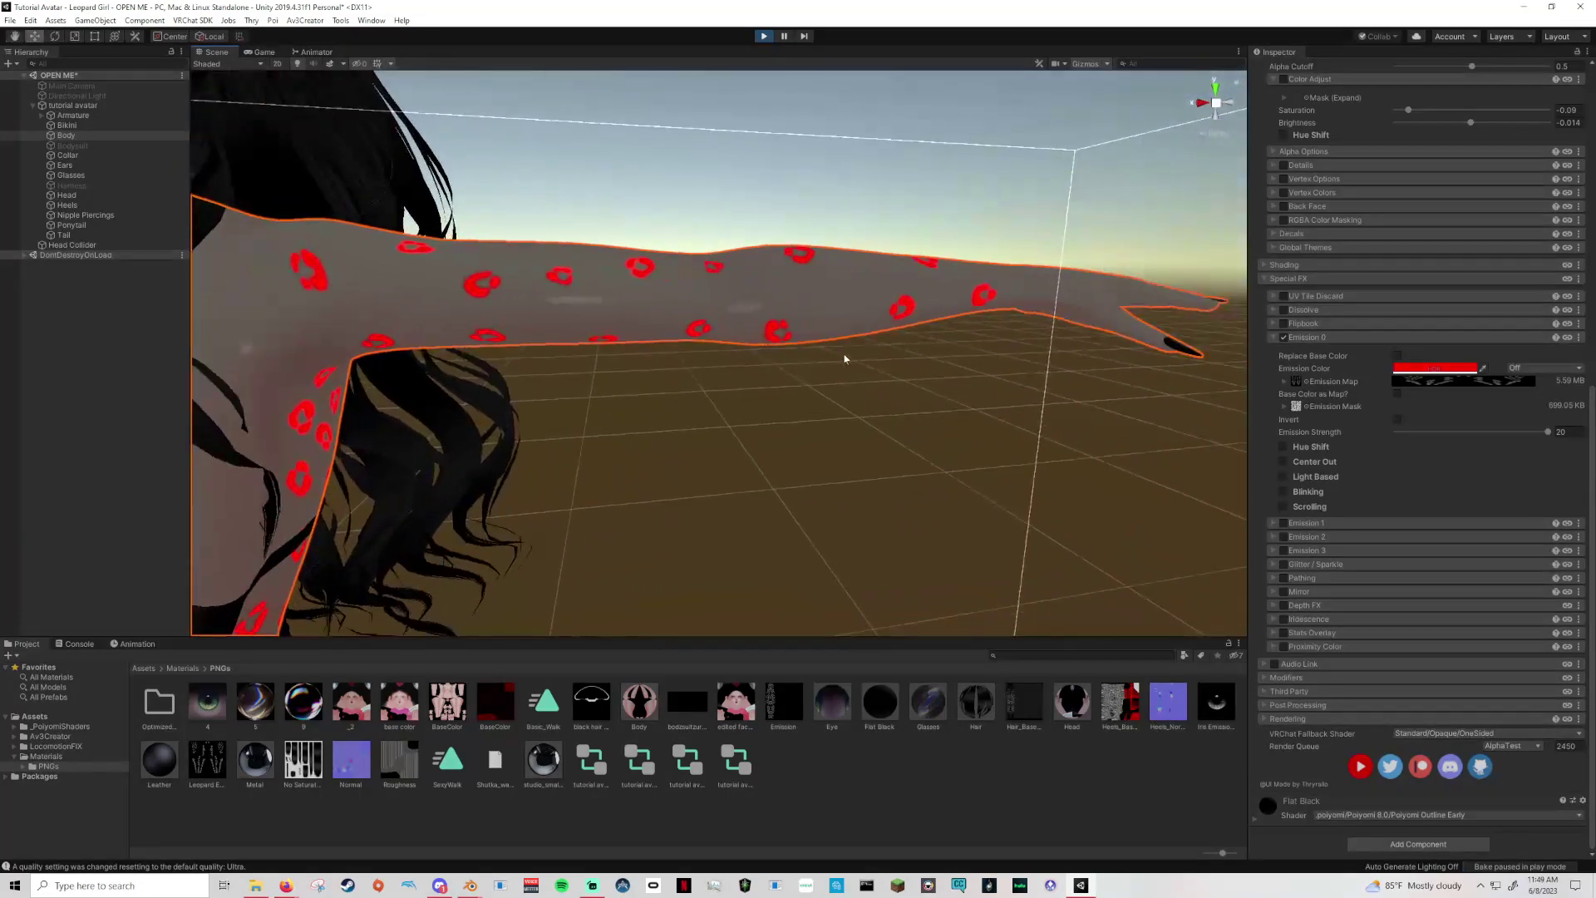
Turn on Center Out for Emission 0 and examine the flowing effect on the arm and chest.
click(1282, 461)
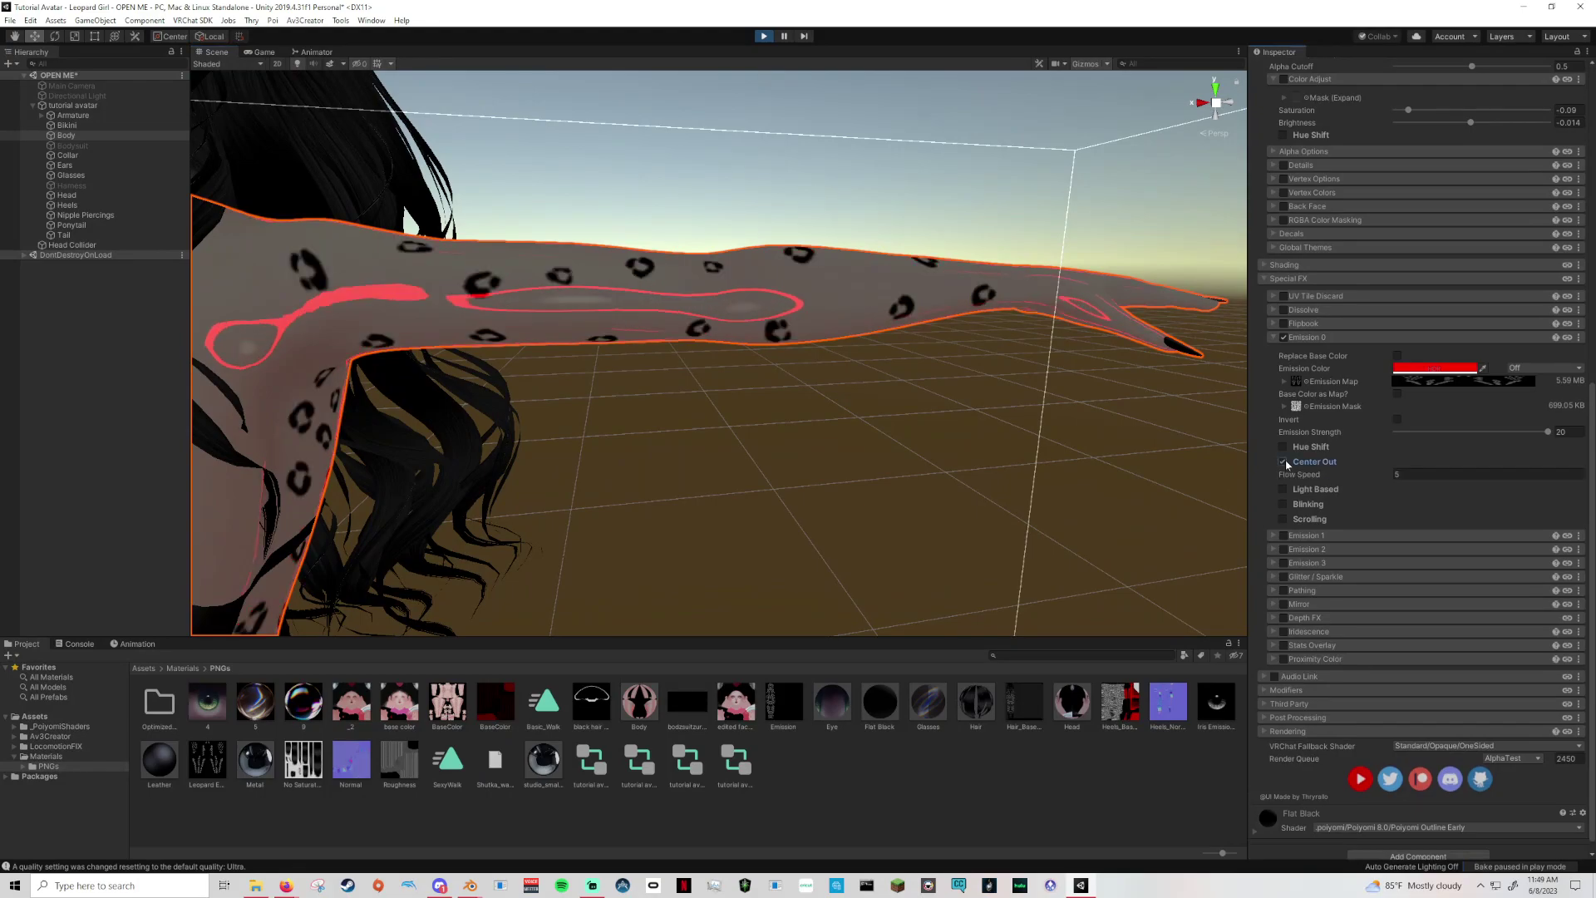
scroll(968, 440, up, 2)
mouse_move(968, 440)
middle_down()
mouse_move(1197, 462)
mouse_move(989, 437)
middle_up()
scroll(1197, 462, down, 3)
scroll(989, 437, up, 1)
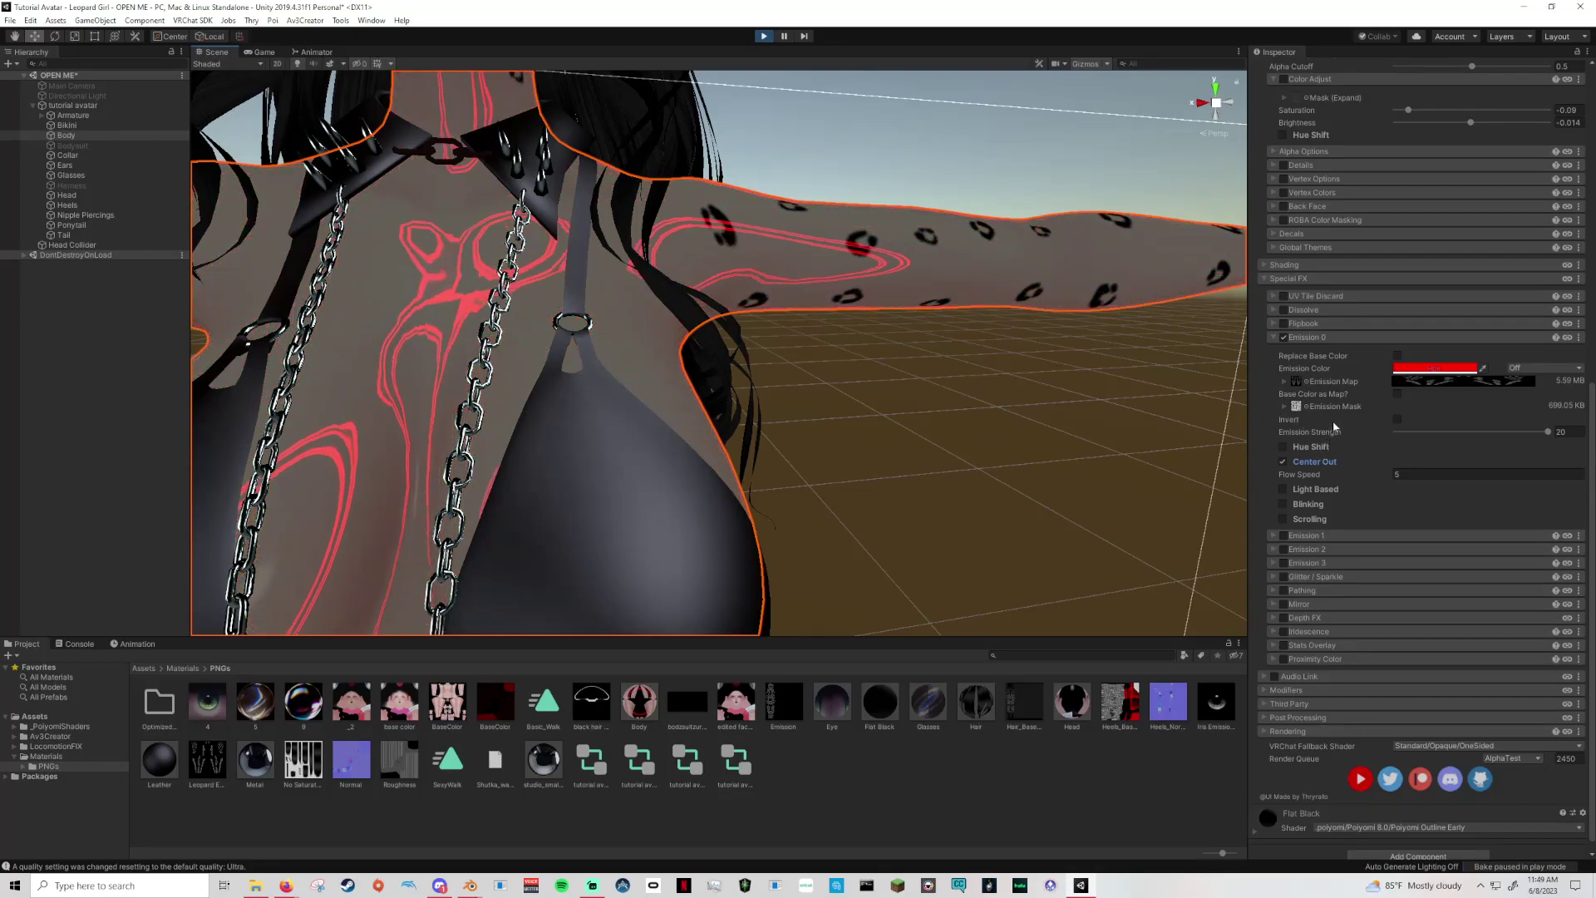
Try T_Caustic_Noise as the Emission 0 mask while Center Out is running.
click(1300, 407)
click(991, 437)
click(1142, 440)
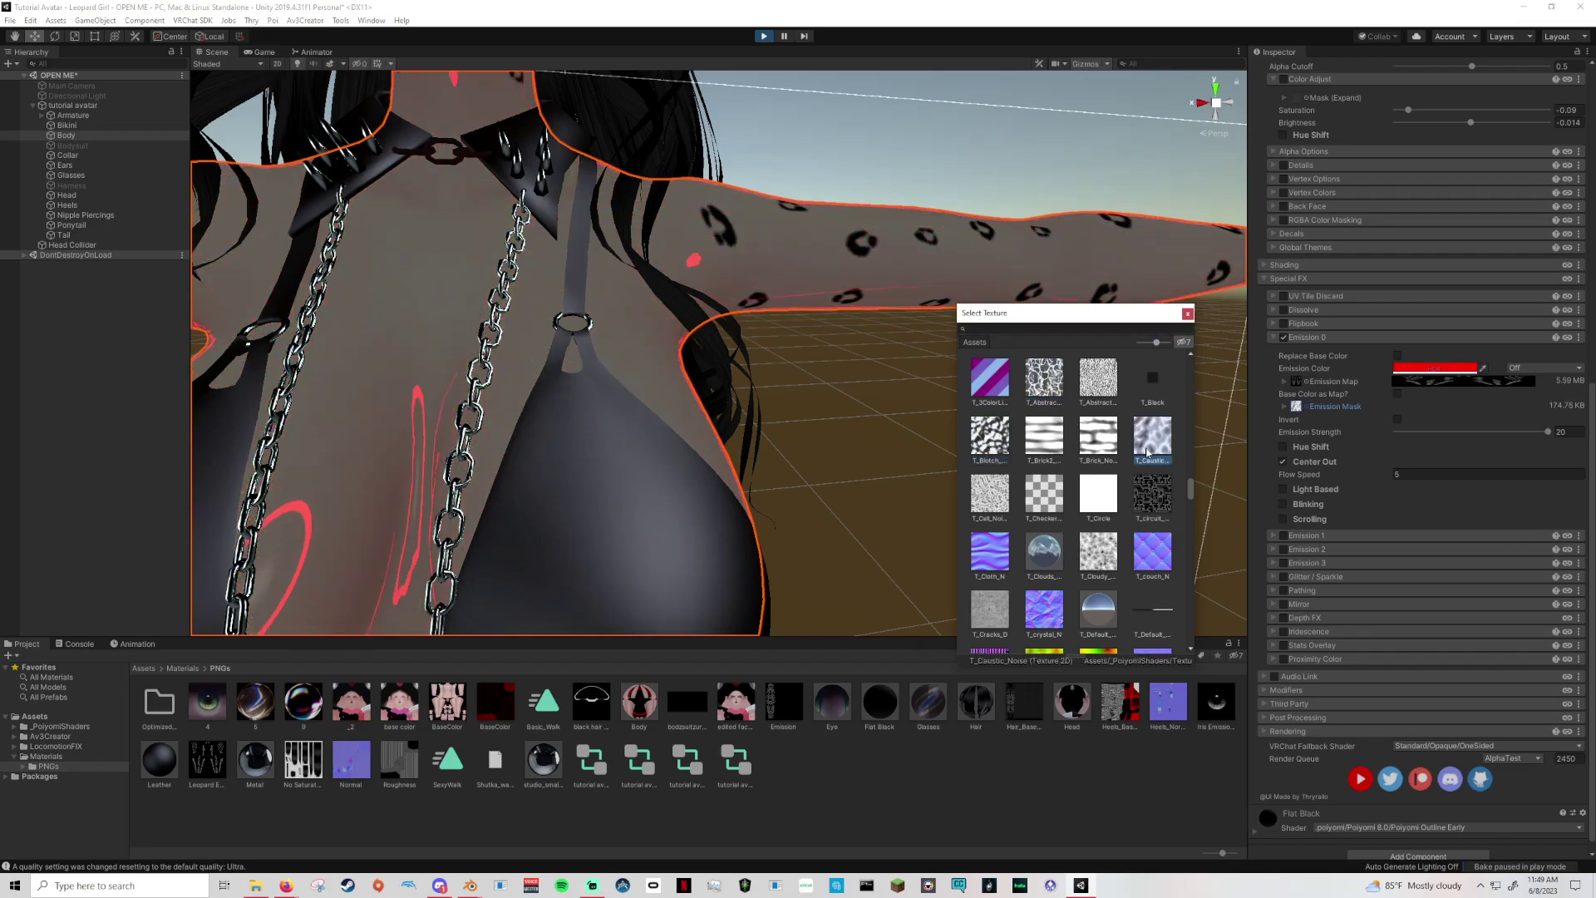
Replace the Emission 0 mask with the symbol_heart texture and check the effect on the whole avatar.
scroll(1032, 493, up, 1)
scroll(1033, 492, up, 10)
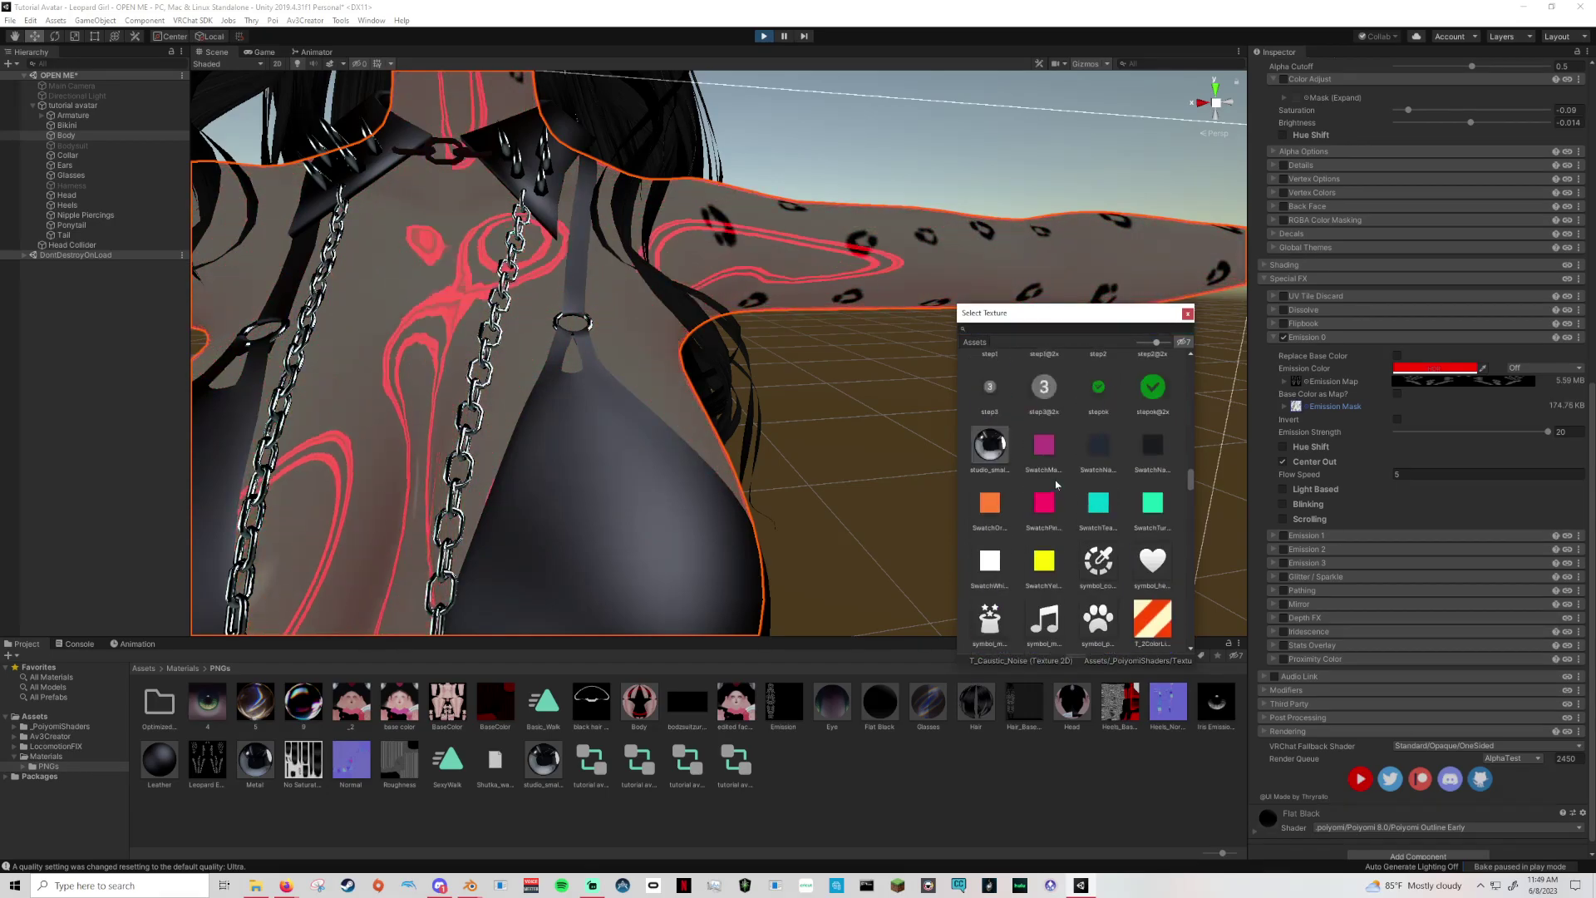
scroll(1088, 500, down, 2)
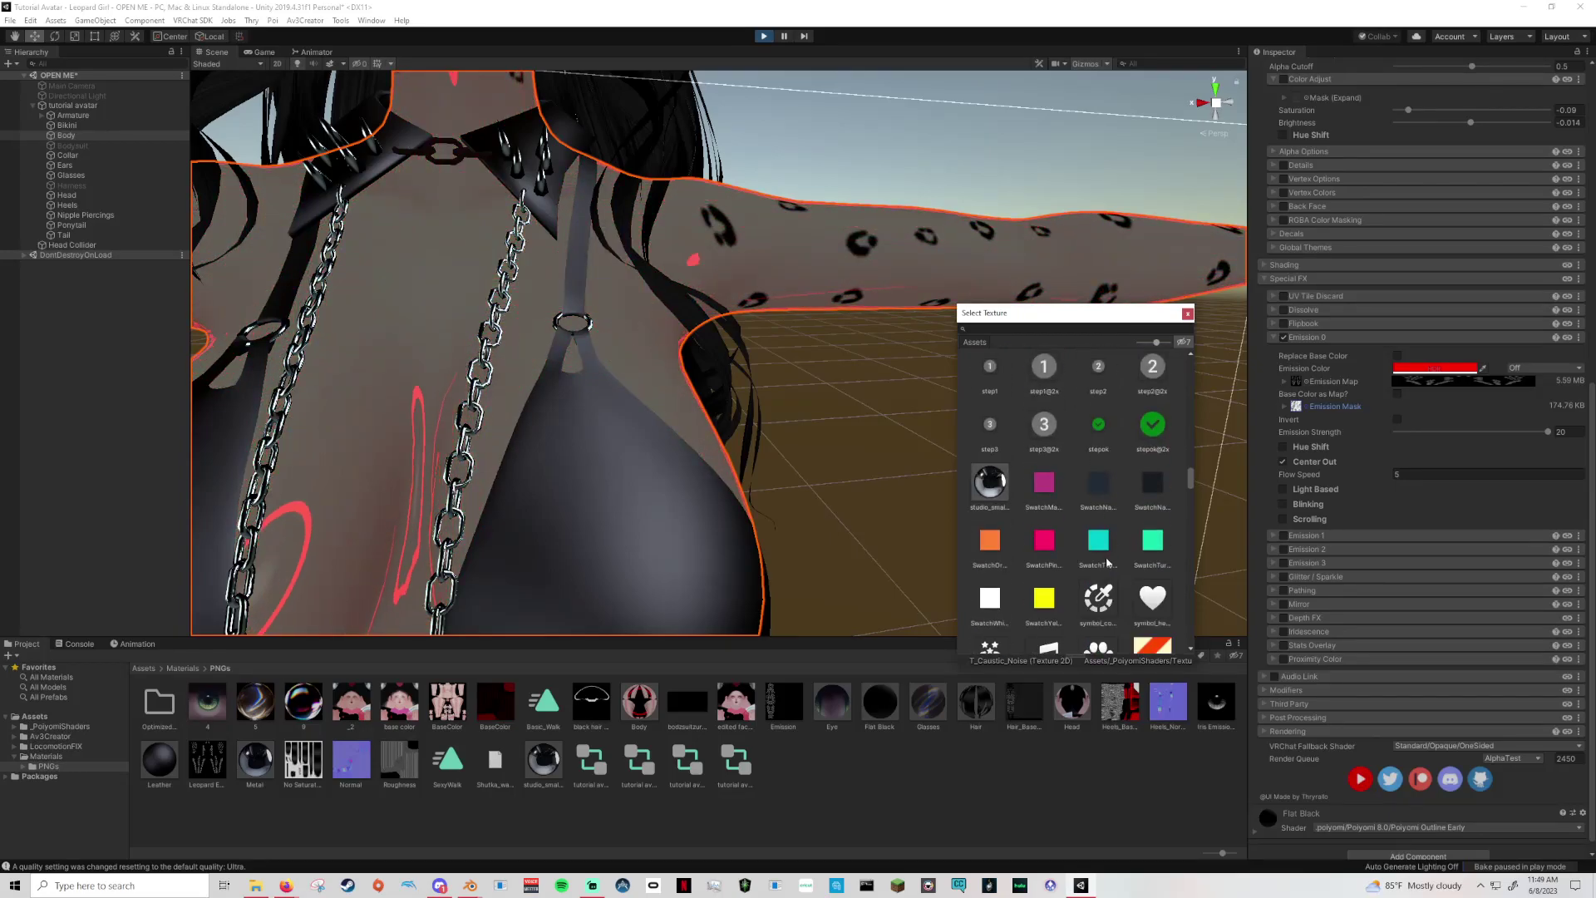
click(1156, 539)
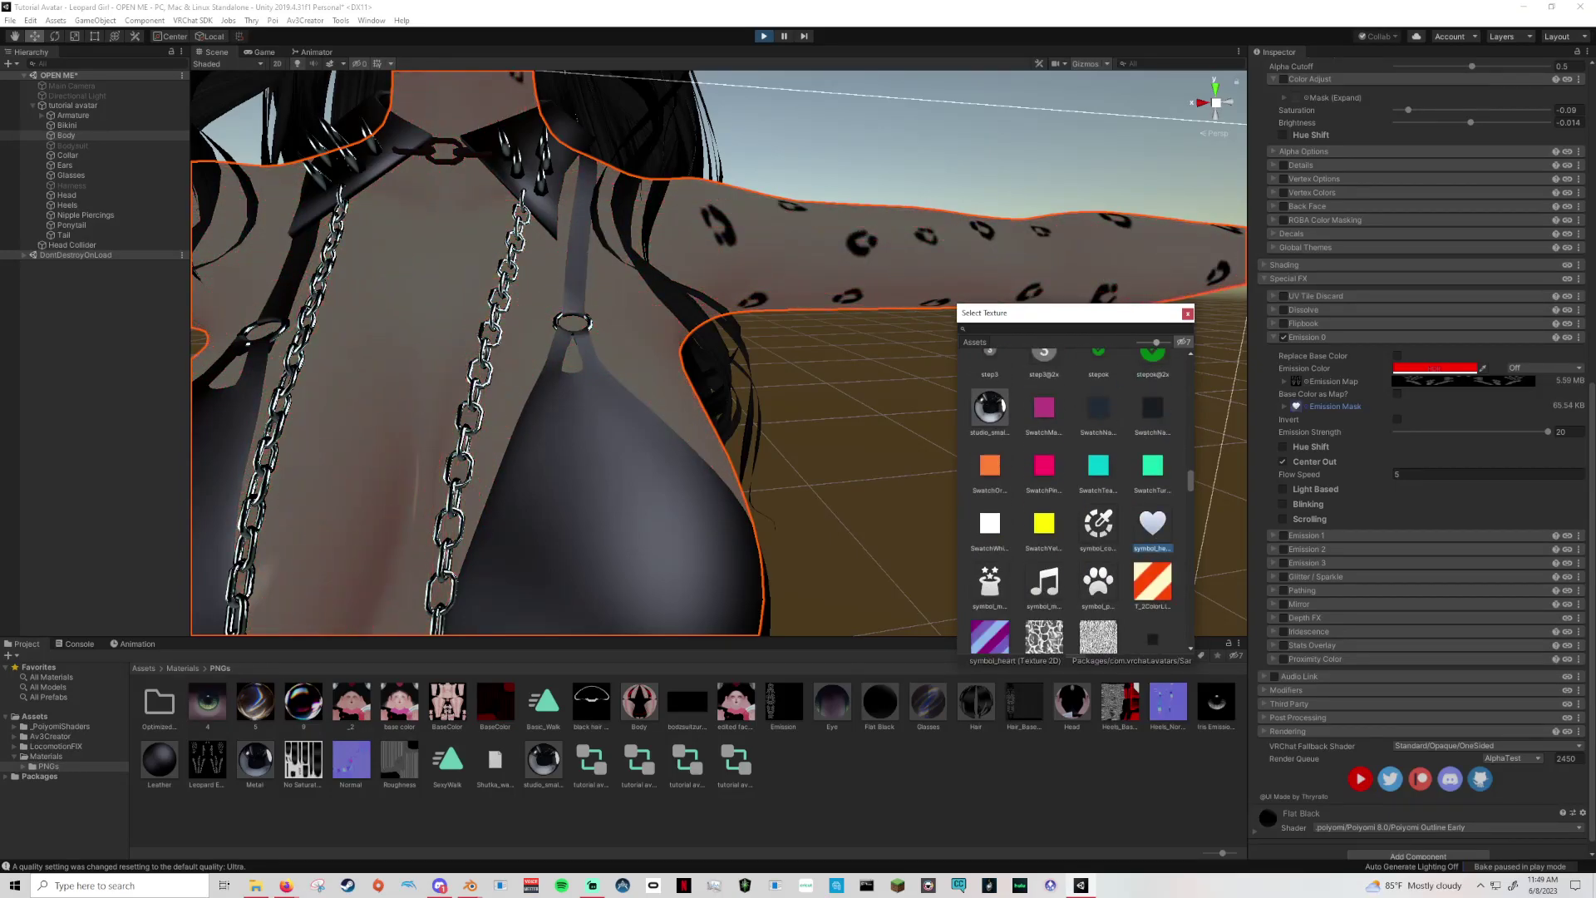
click(1187, 315)
scroll(976, 467, down, 12)
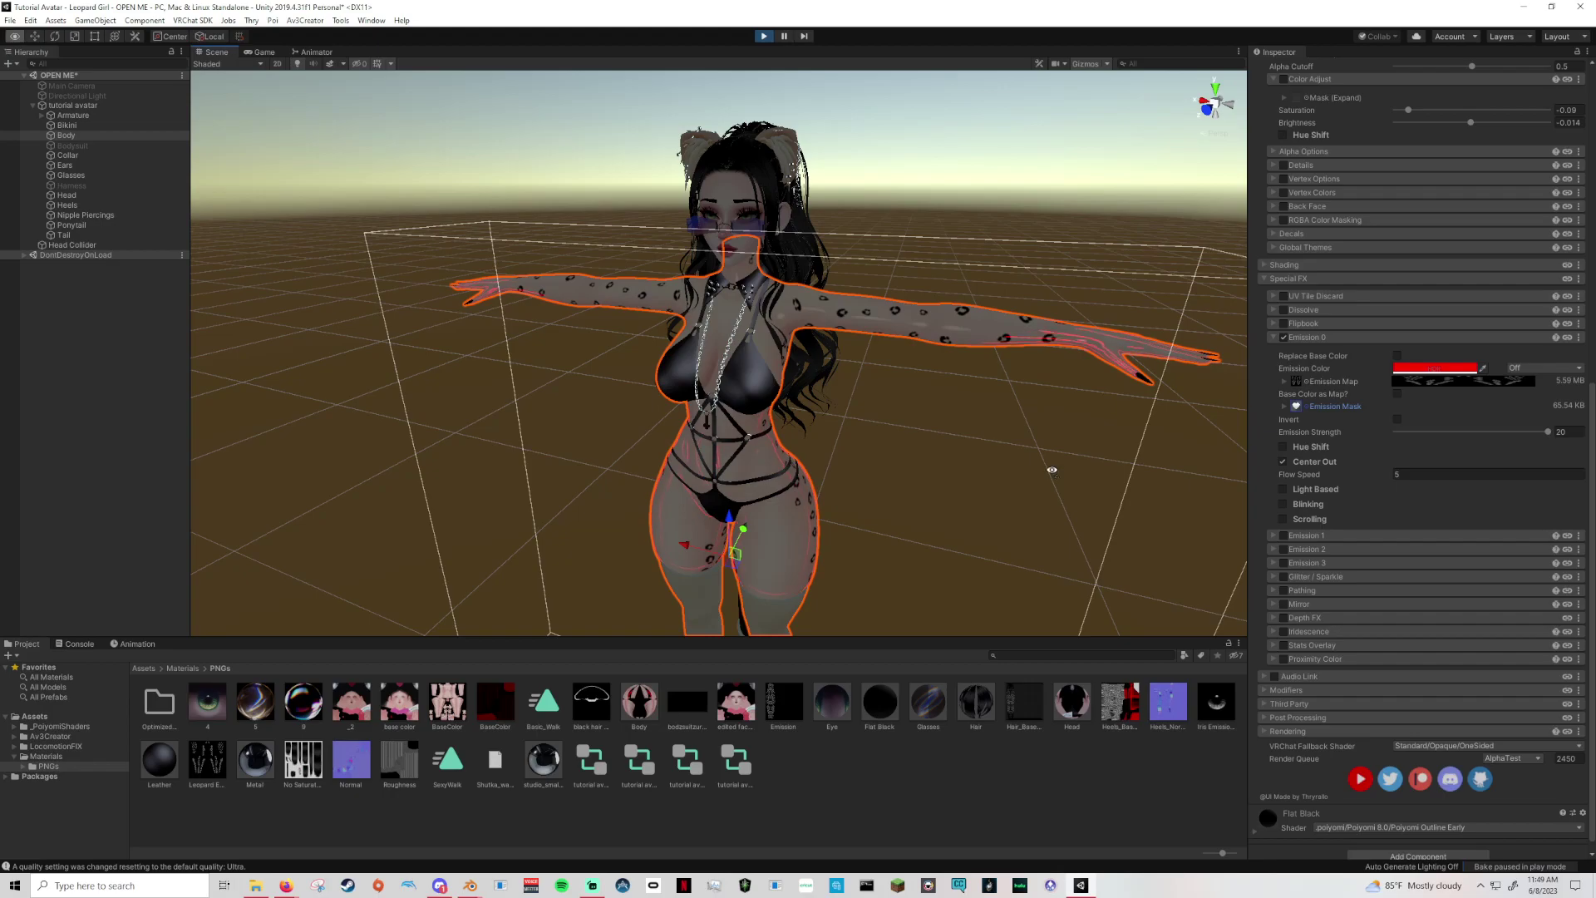
alt+drag(1052, 467, 1033, 472)
right_drag(1033, 473, 1001, 474)
right_drag(727, 452, 881, 461)
Switch Emission 0 from Center Out to Blinking and inspect the body from the side.
click(1282, 461)
click(1283, 492)
right_drag(1147, 467, 898, 465)
middle_drag(1105, 524, 1002, 441)
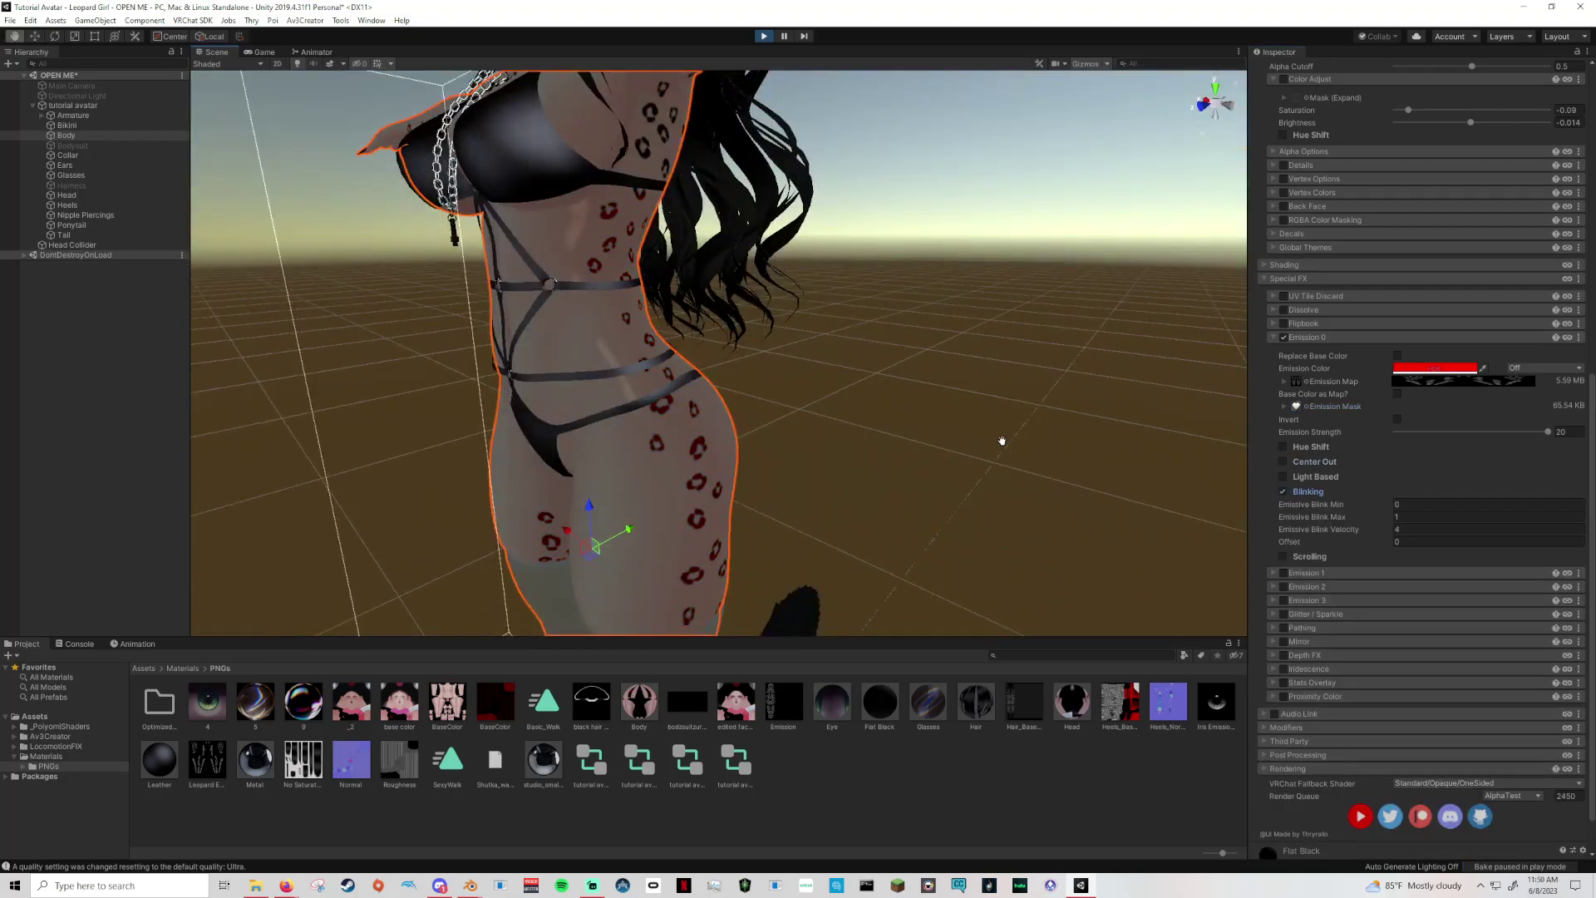
scroll(1007, 445, down, 3)
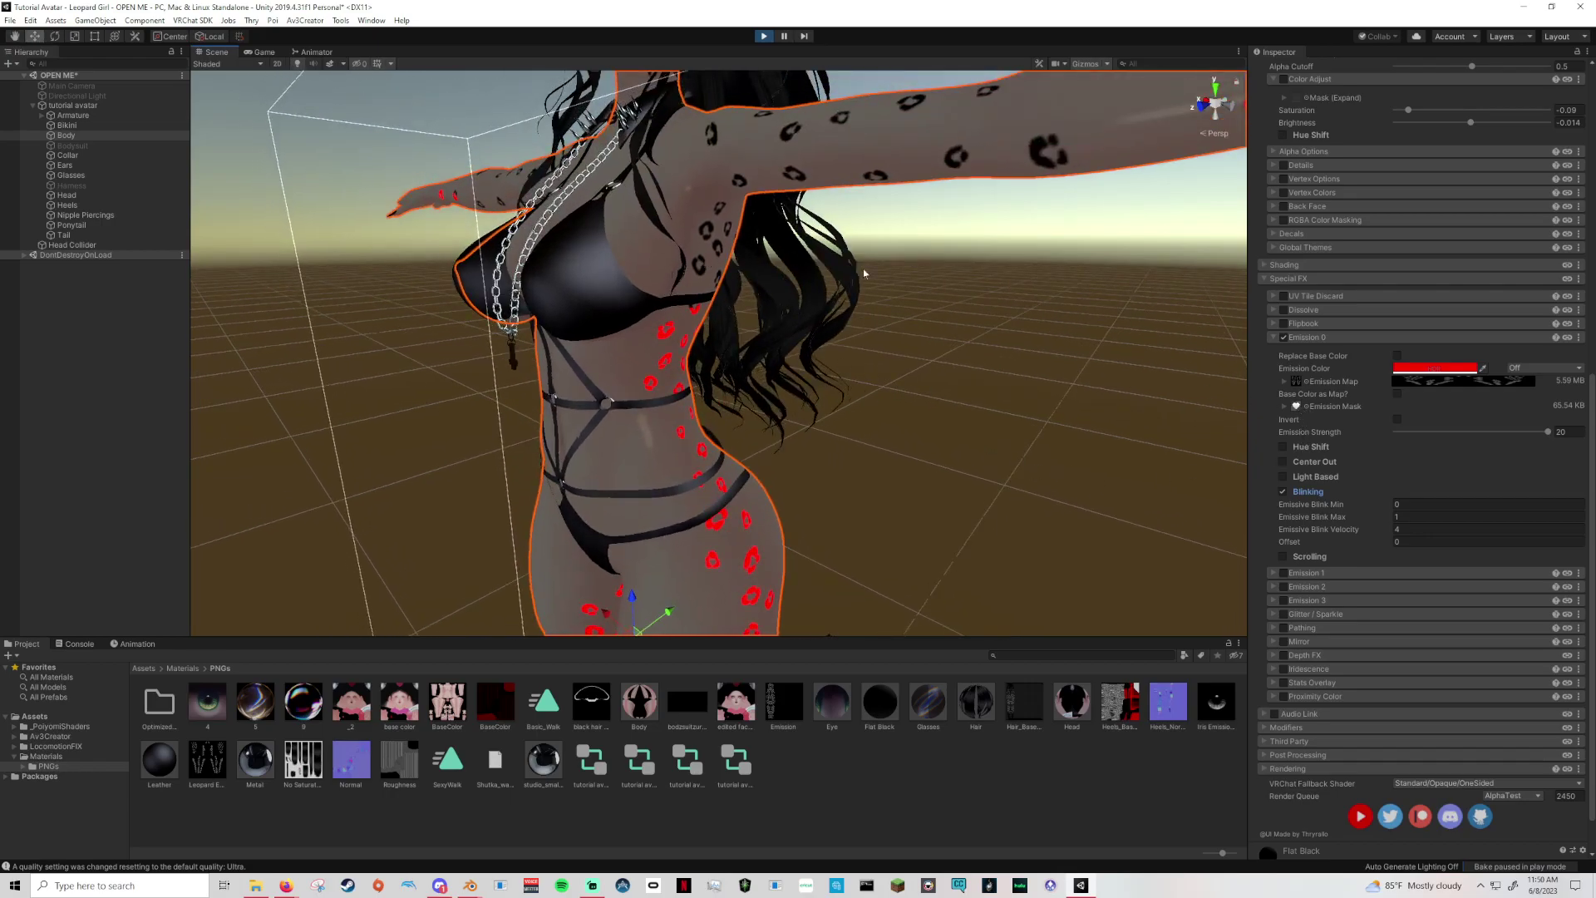
Clear the Emission 0 mask by setting its texture to None.
click(1309, 407)
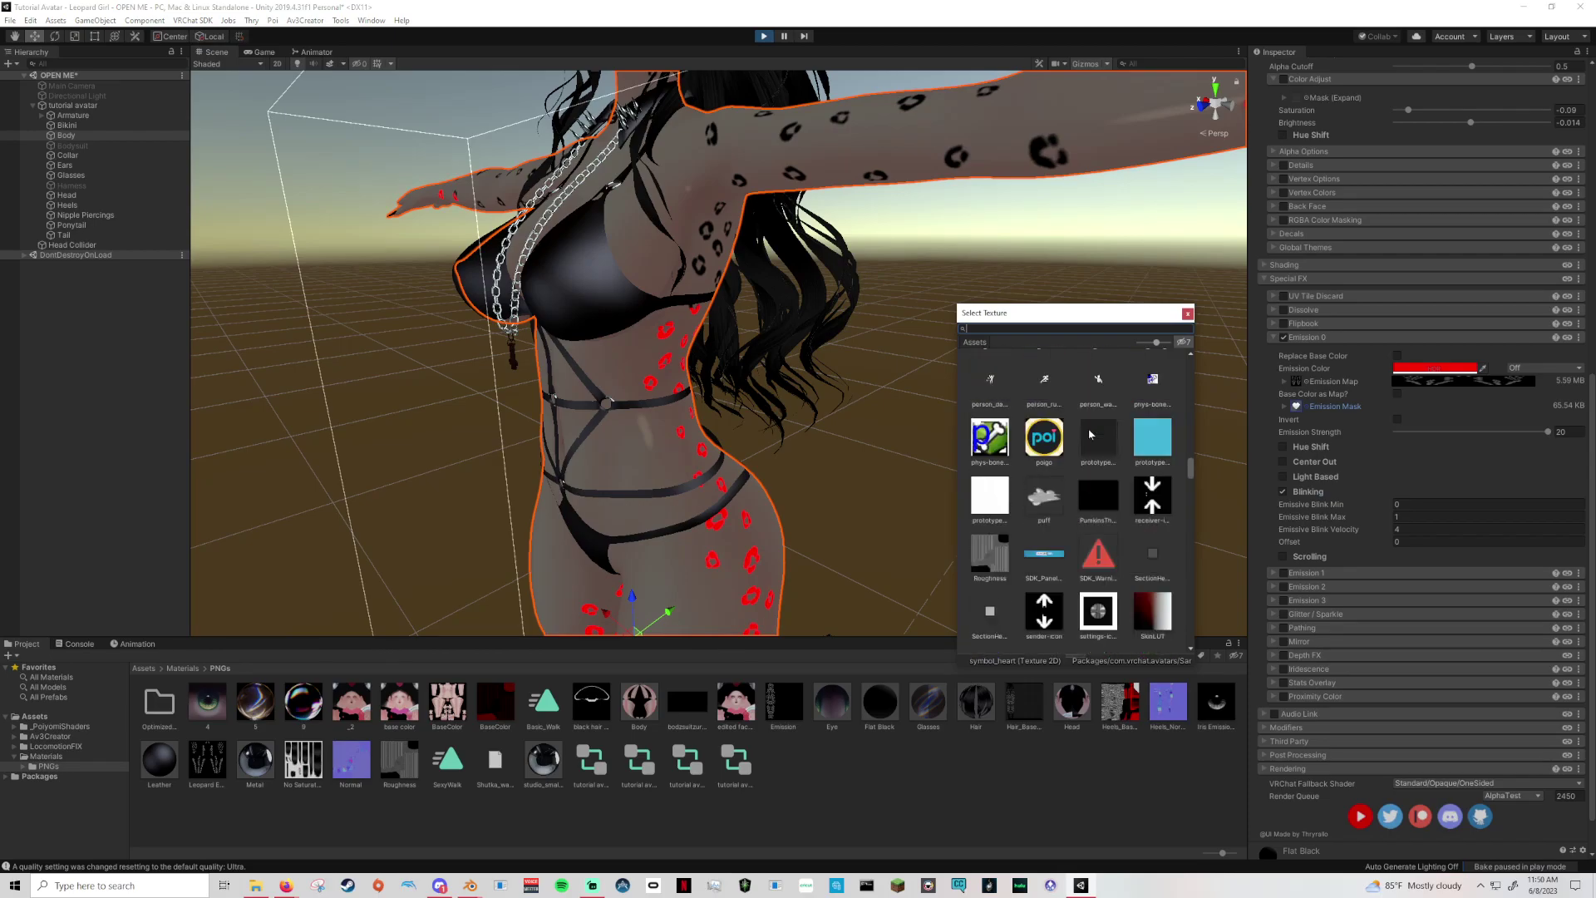
scroll(1181, 412, up, 10)
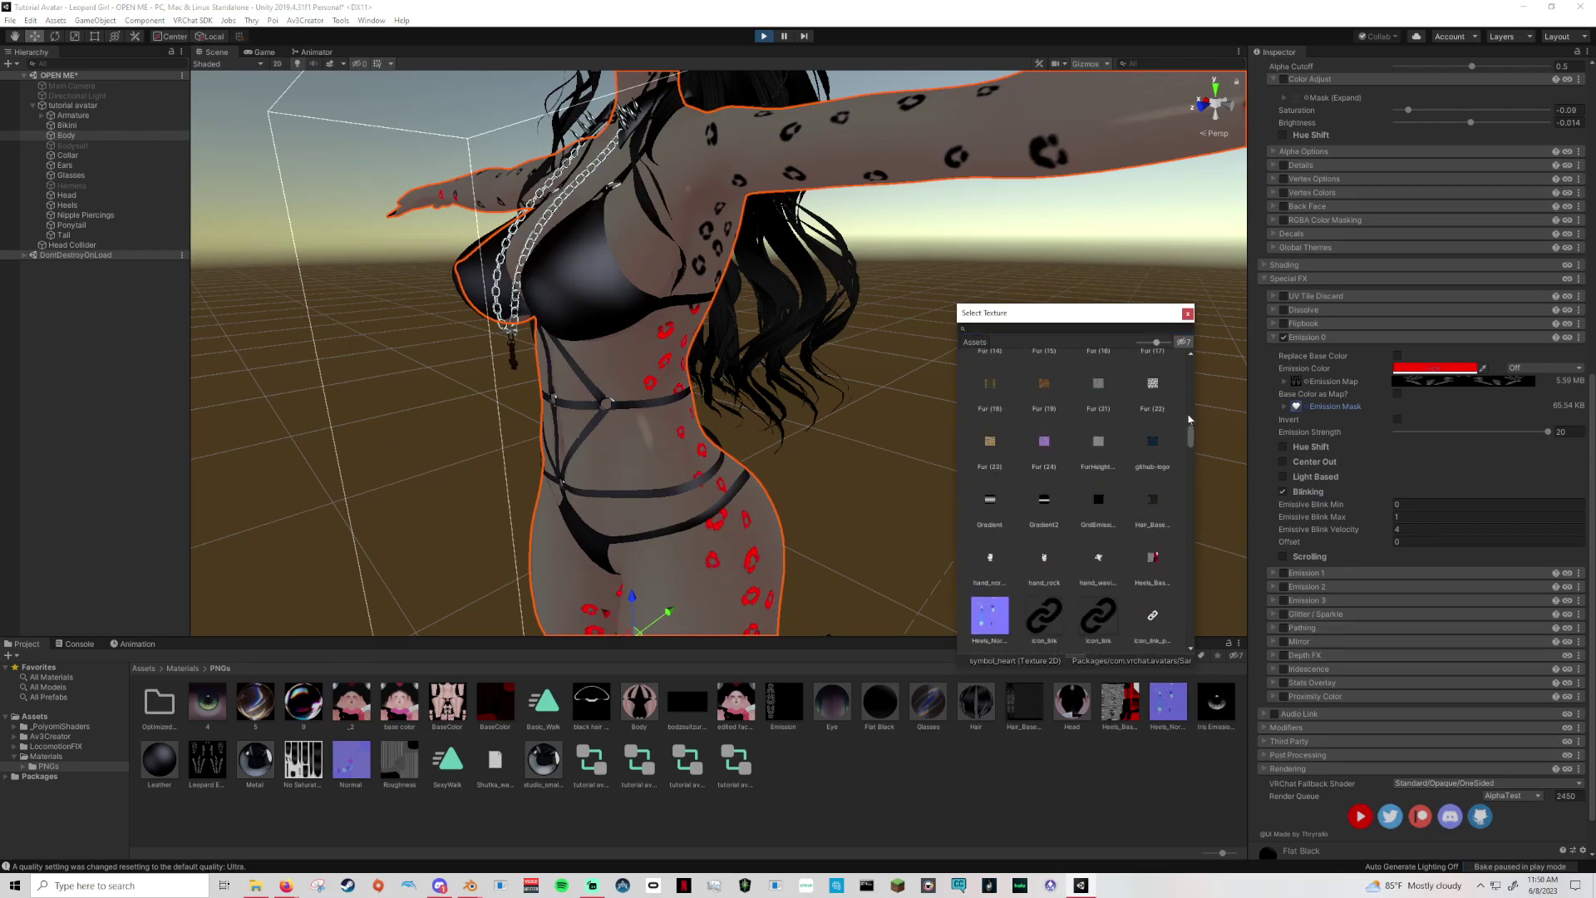
click(989, 382)
click(1188, 314)
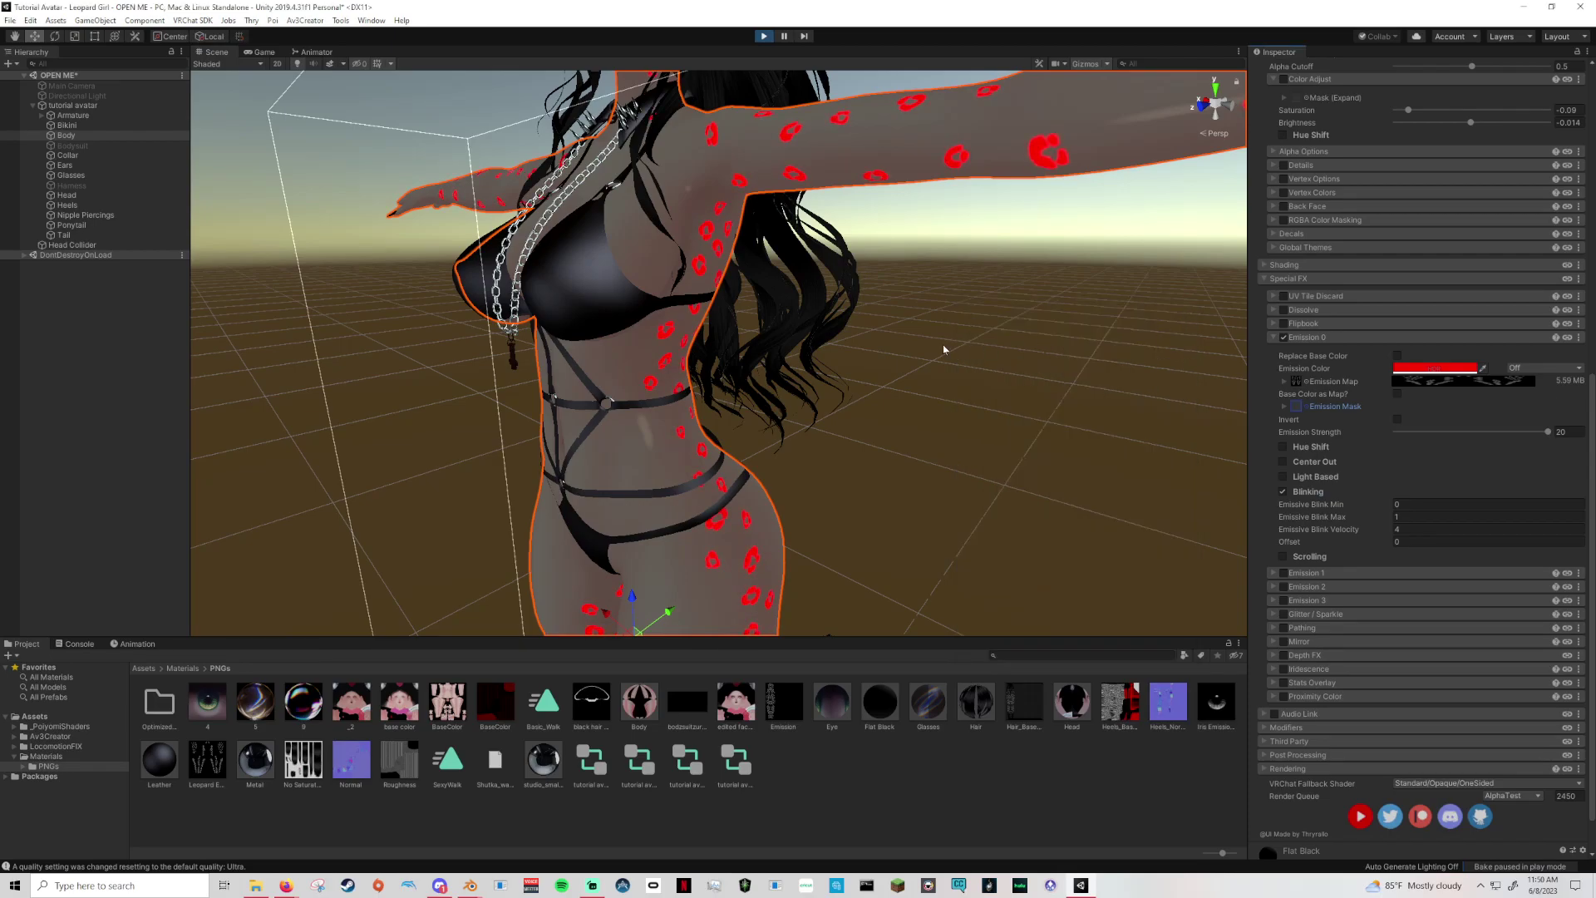
Enable Center Out on Emission 0, test Light Based, and switch both Light Based and Blinking off.
click(1283, 462)
click(1283, 489)
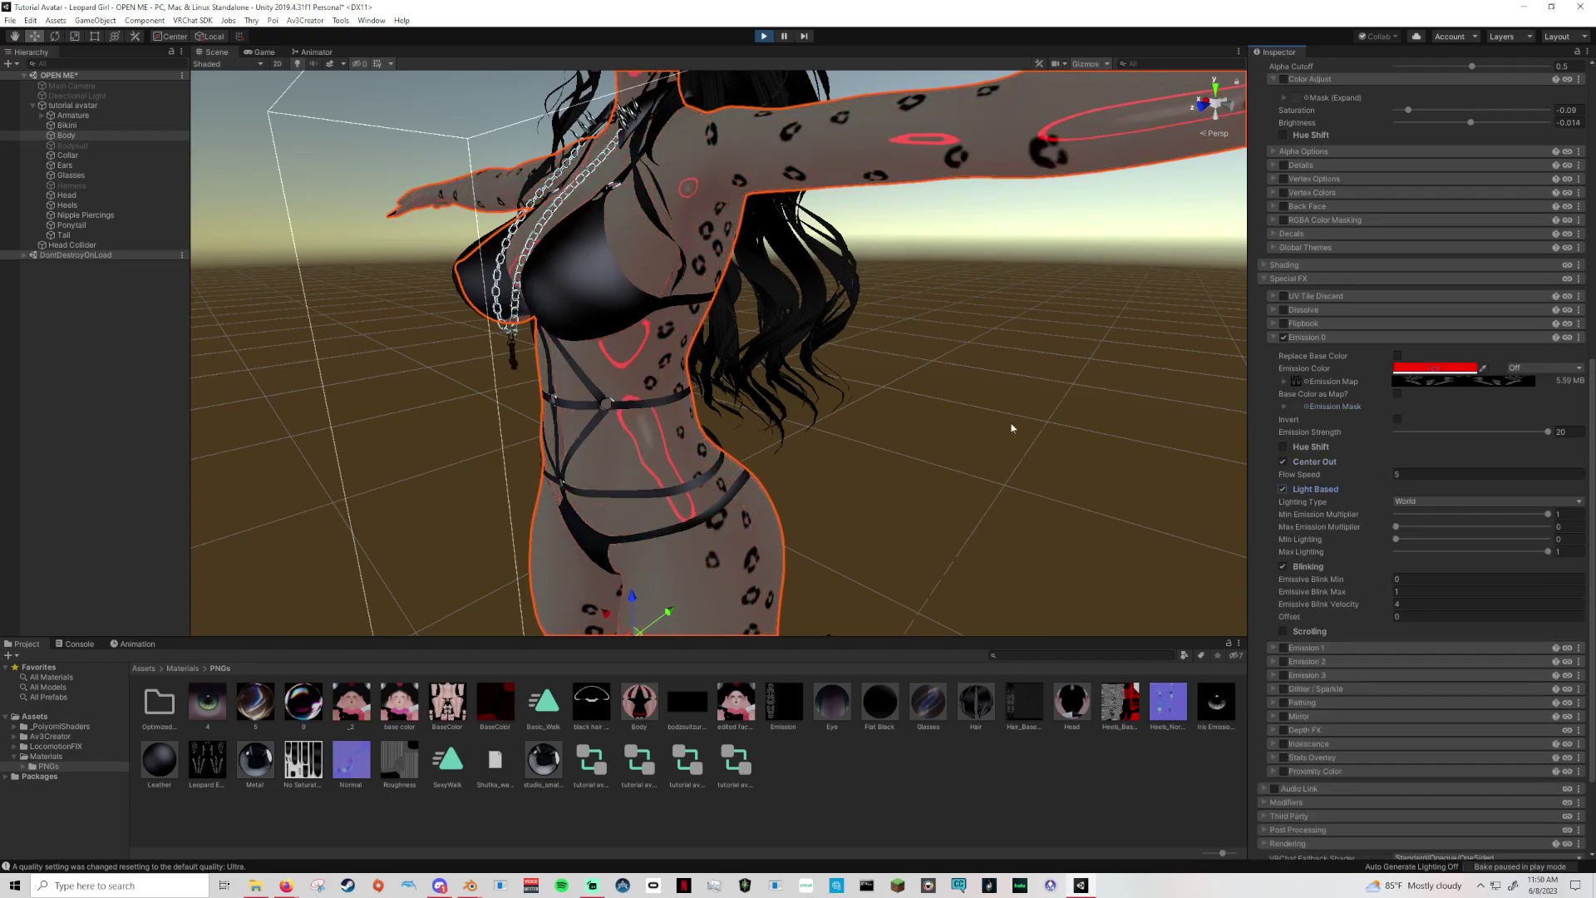
click(1283, 489)
click(1283, 504)
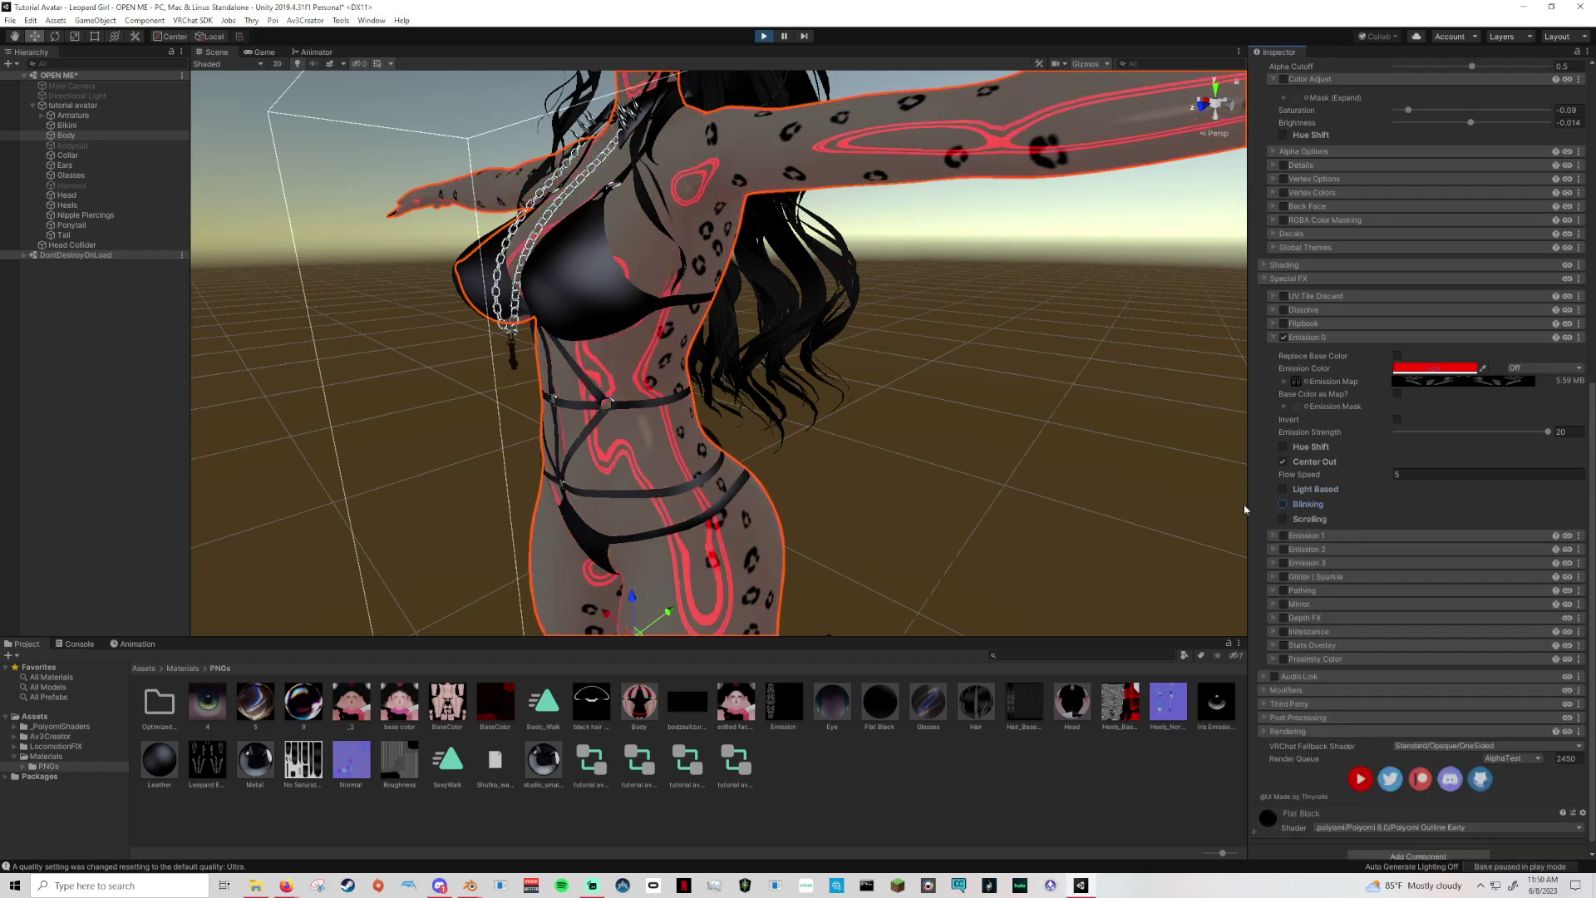
Assign the Leopard Emission texture as the Emission 0 mask and set the Center Out Flow Speed to 2.23.
alt+drag(845, 449, 970, 402)
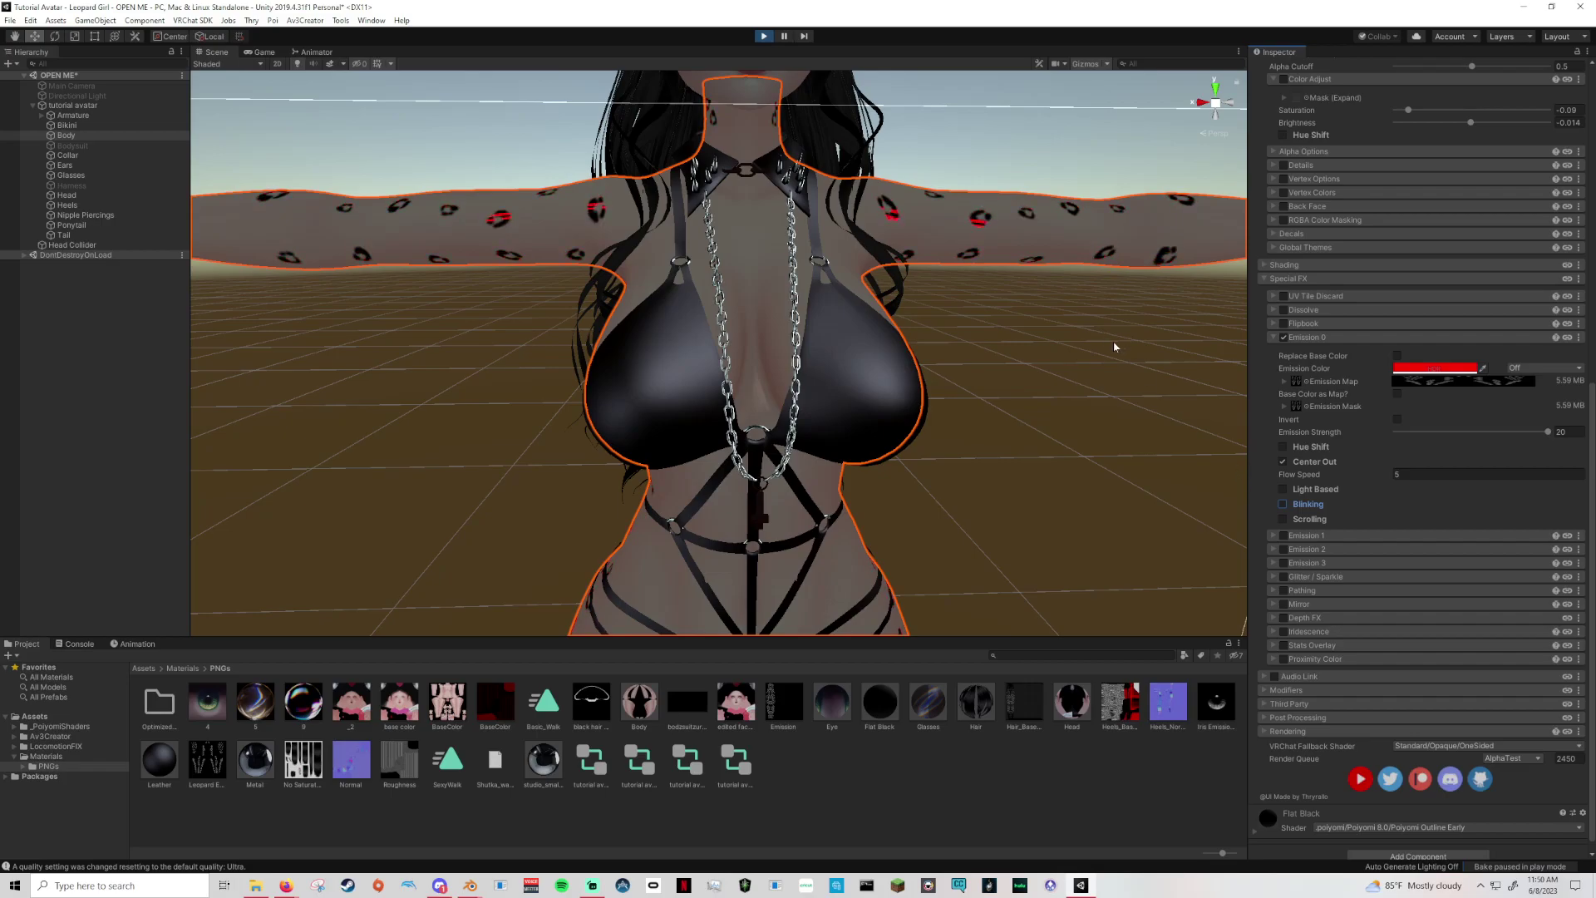
scroll(1114, 345, down, 10)
alt+drag(857, 380, 1135, 352)
scroll(1130, 344, up, 3)
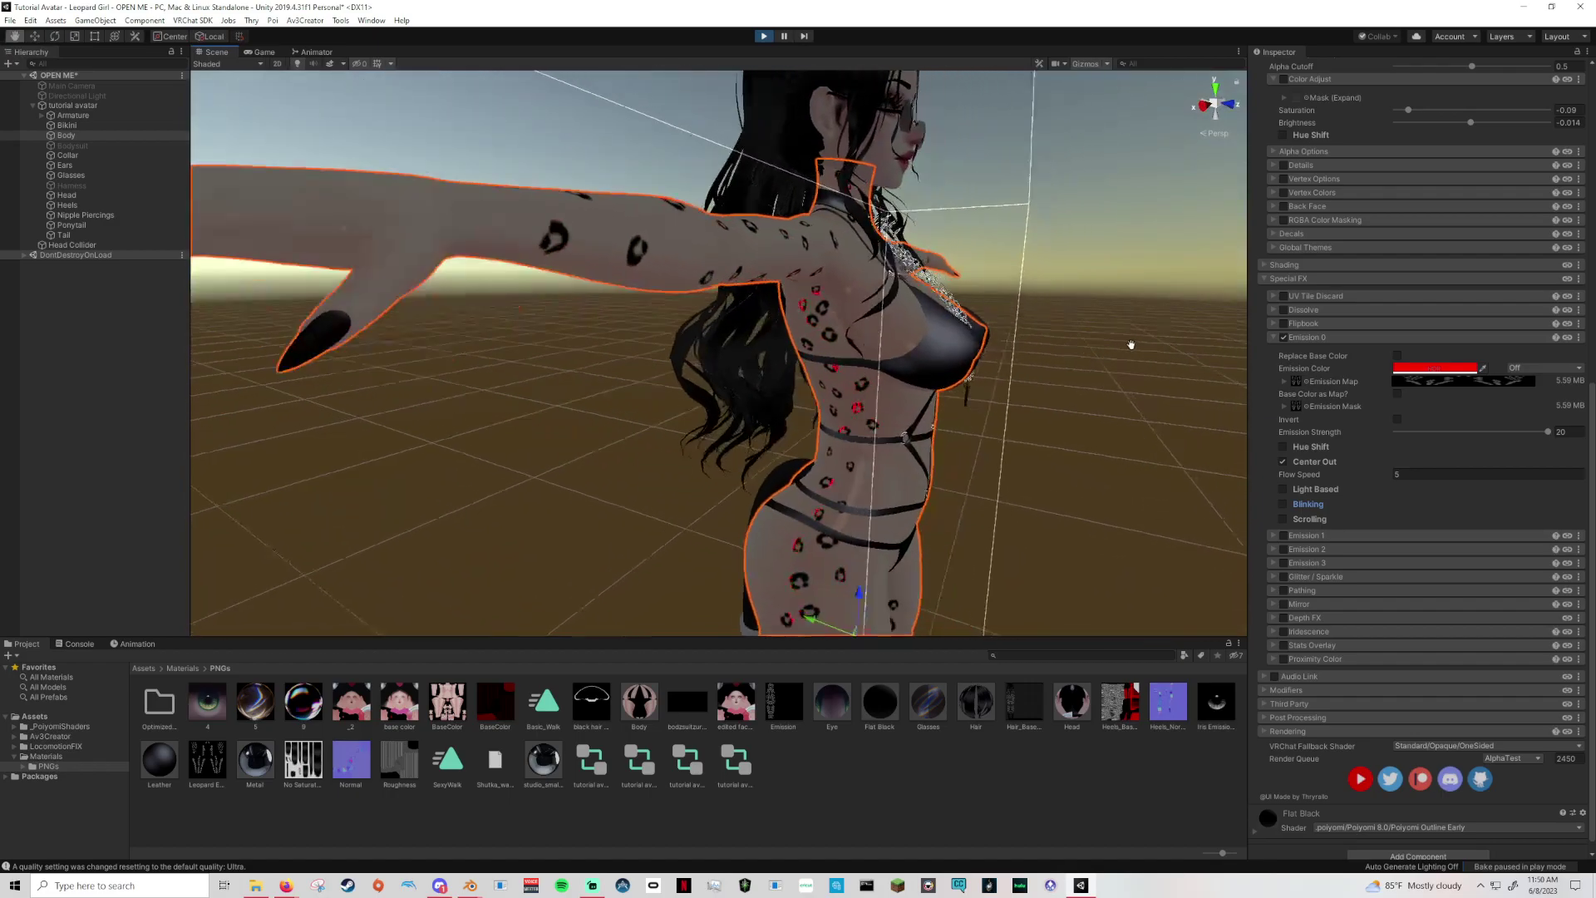
drag(1375, 475, 1317, 478)
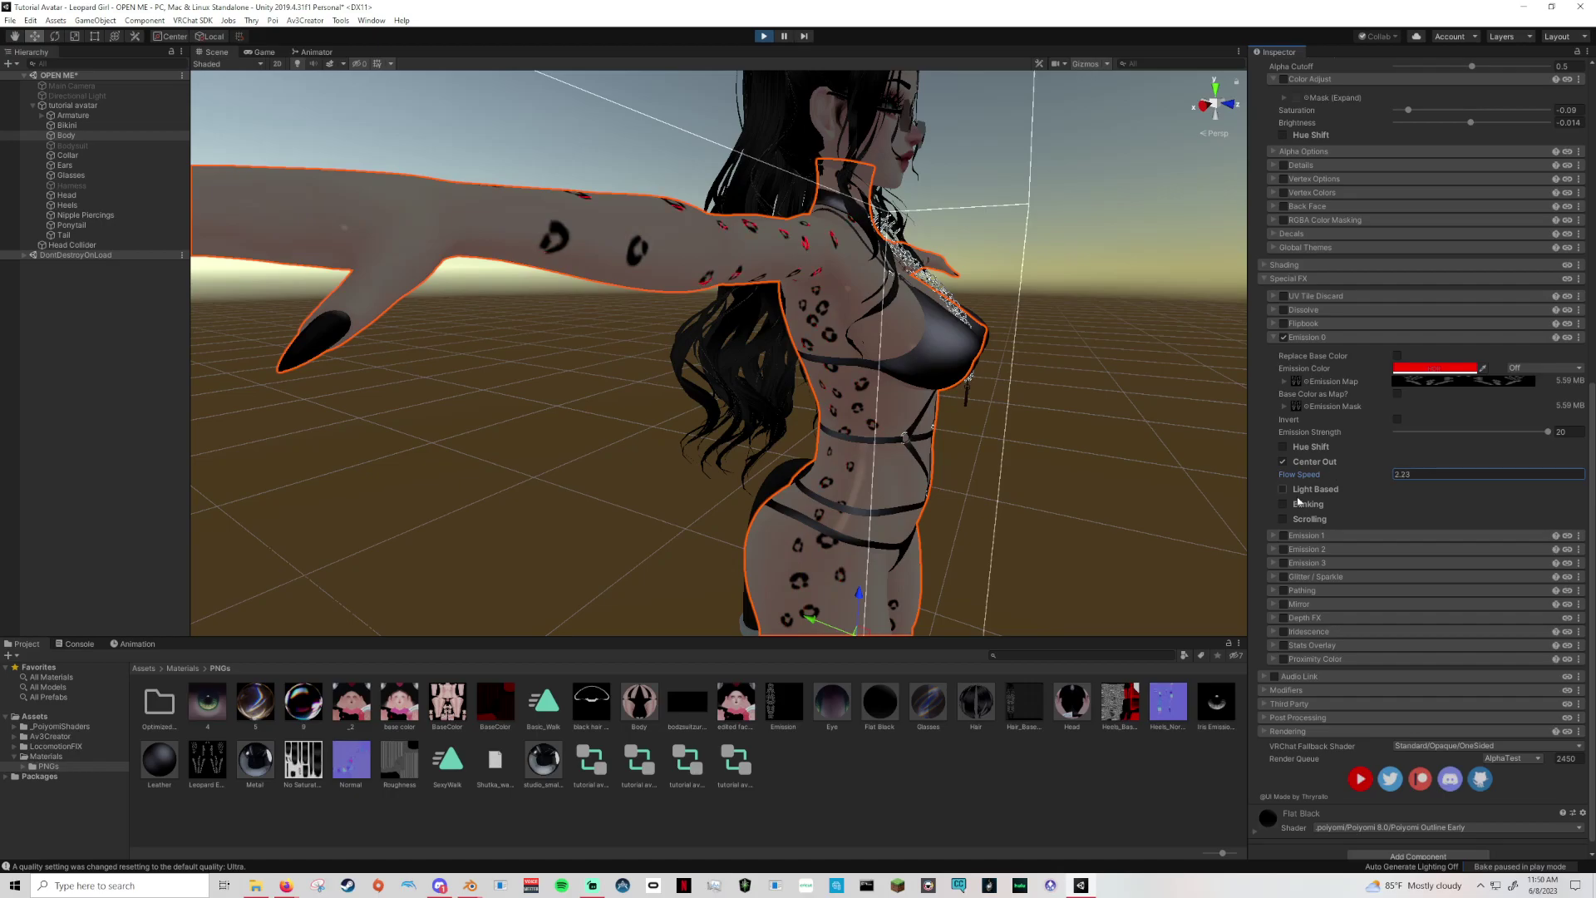
Test Blinking together with Center Out on Emission 0, then switch Blinking back off.
click(1283, 504)
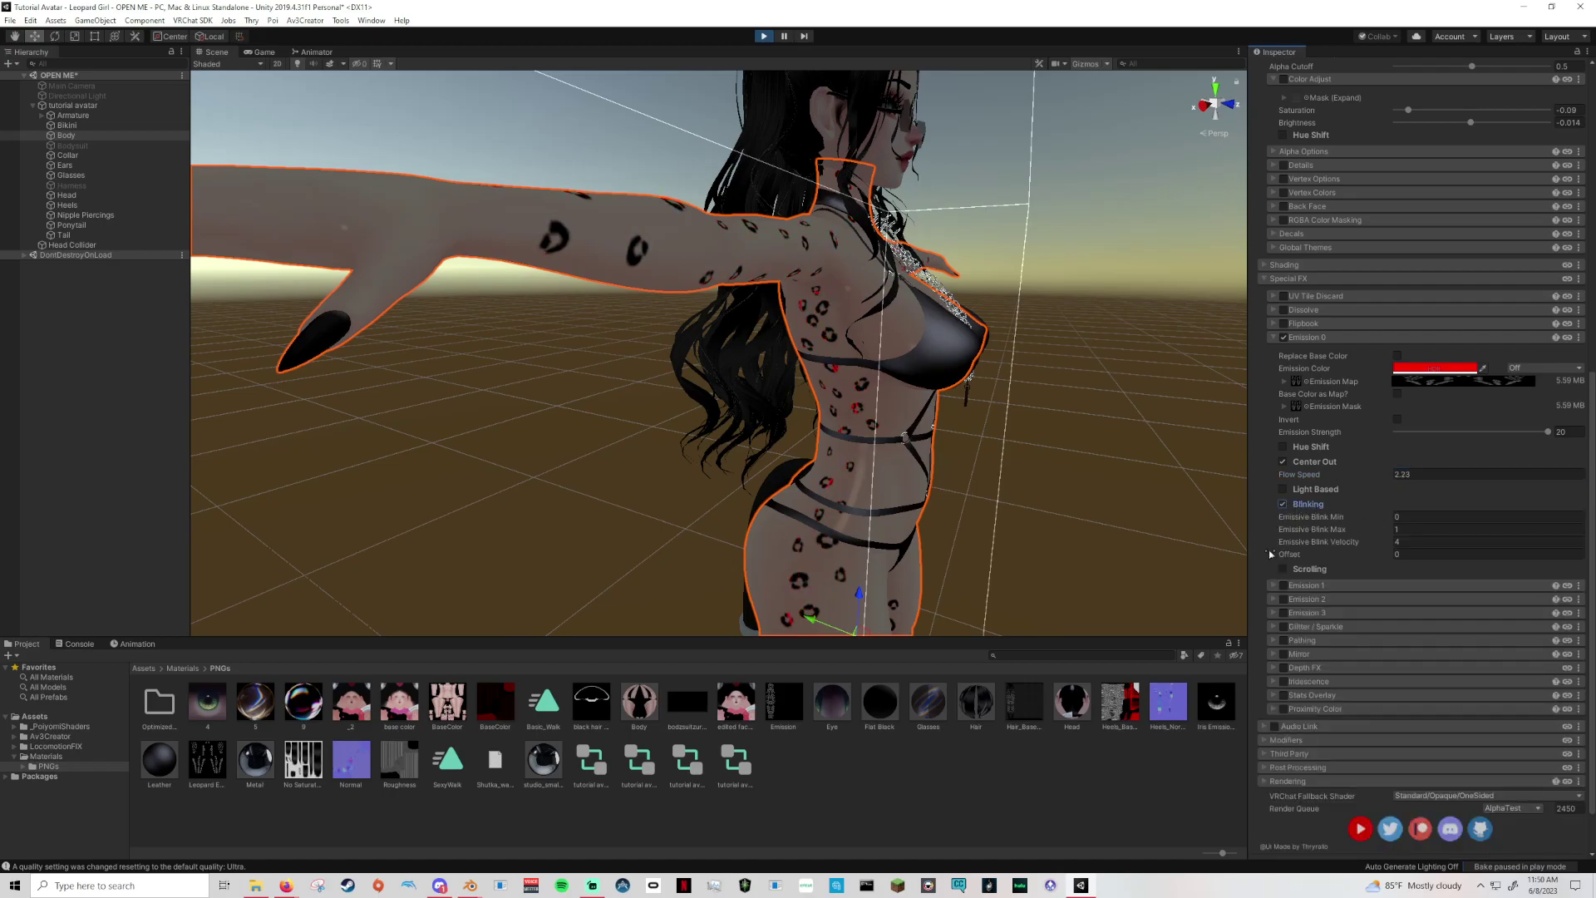
click(1283, 504)
right_drag(1123, 480, 1257, 513)
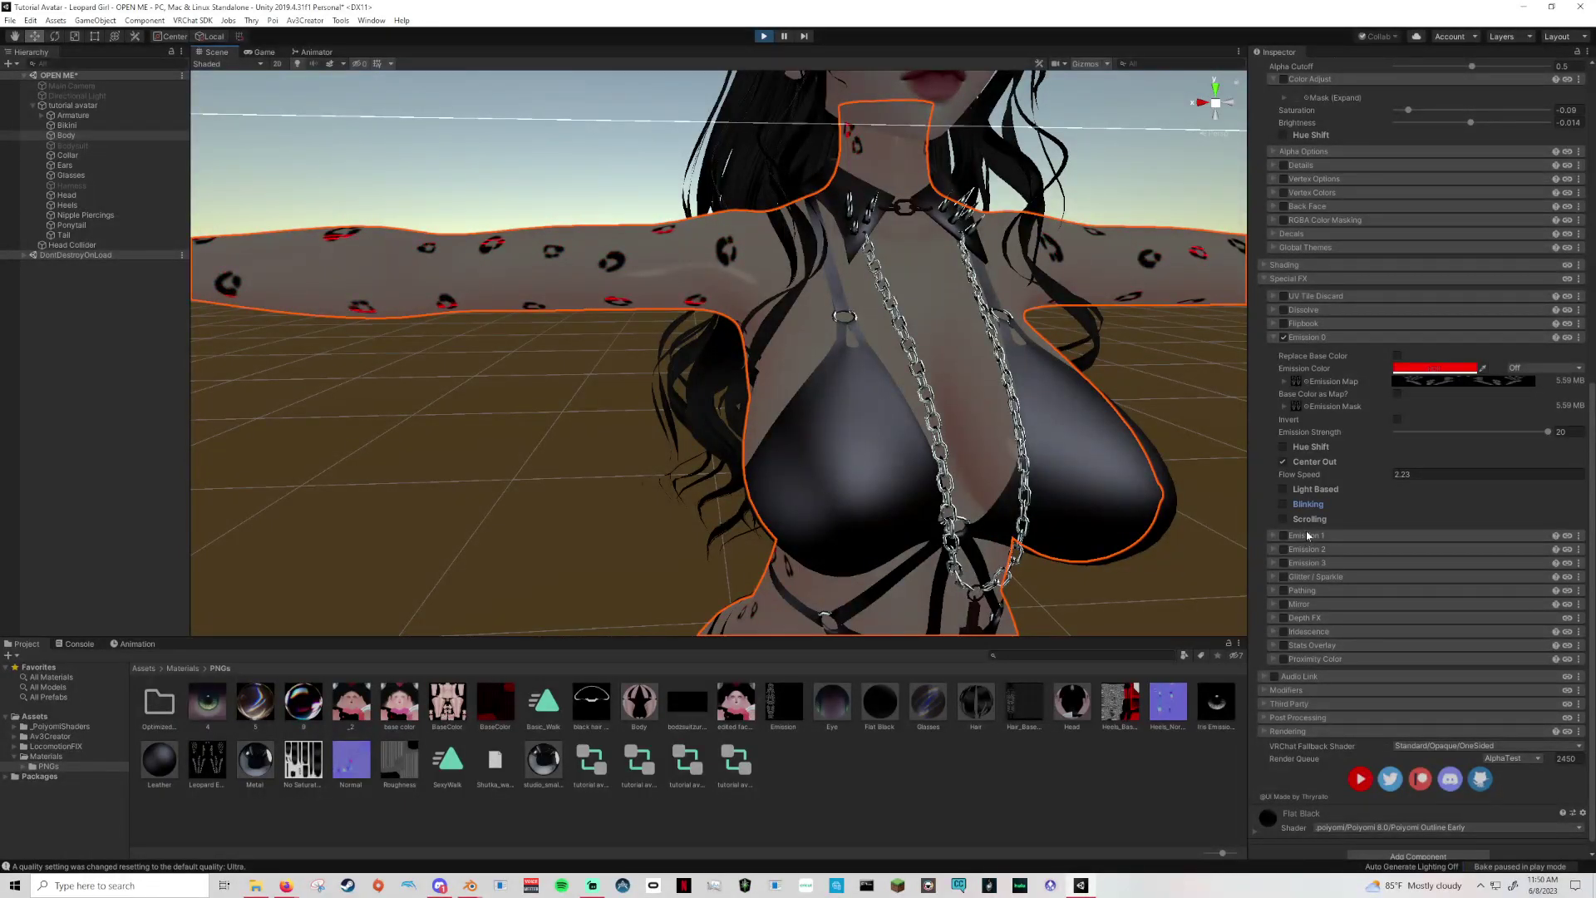
Mark Emission 0's Center Out as animated when locked, then enable Hue Shift and mark both it and its value as animated.
right_click(1302, 465)
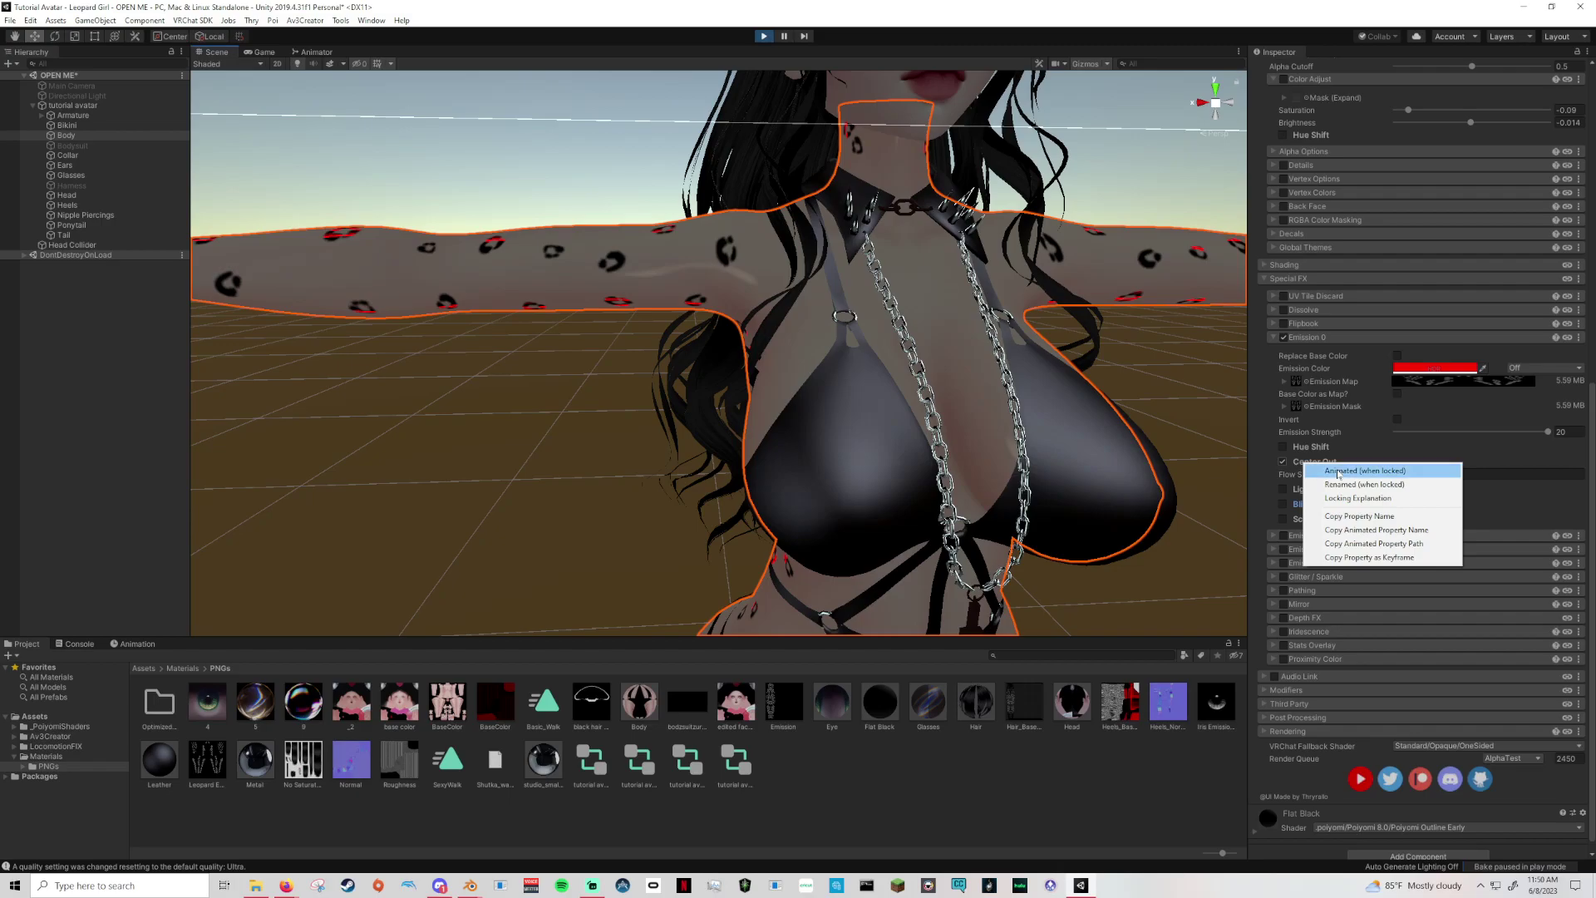
click(1338, 471)
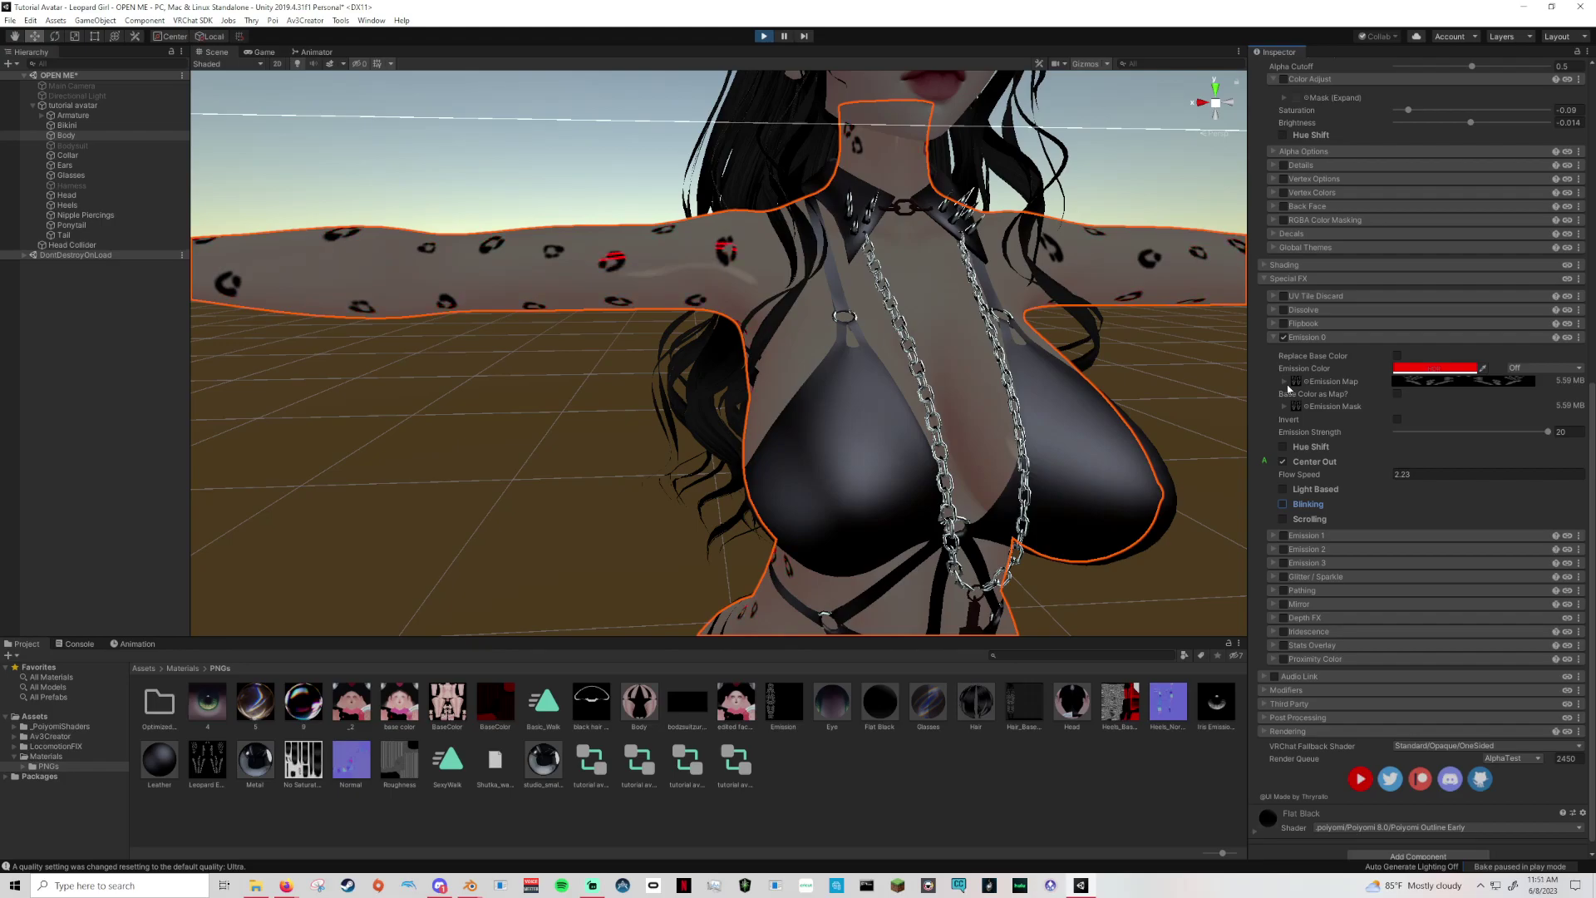
click(1294, 448)
right_click(1293, 449)
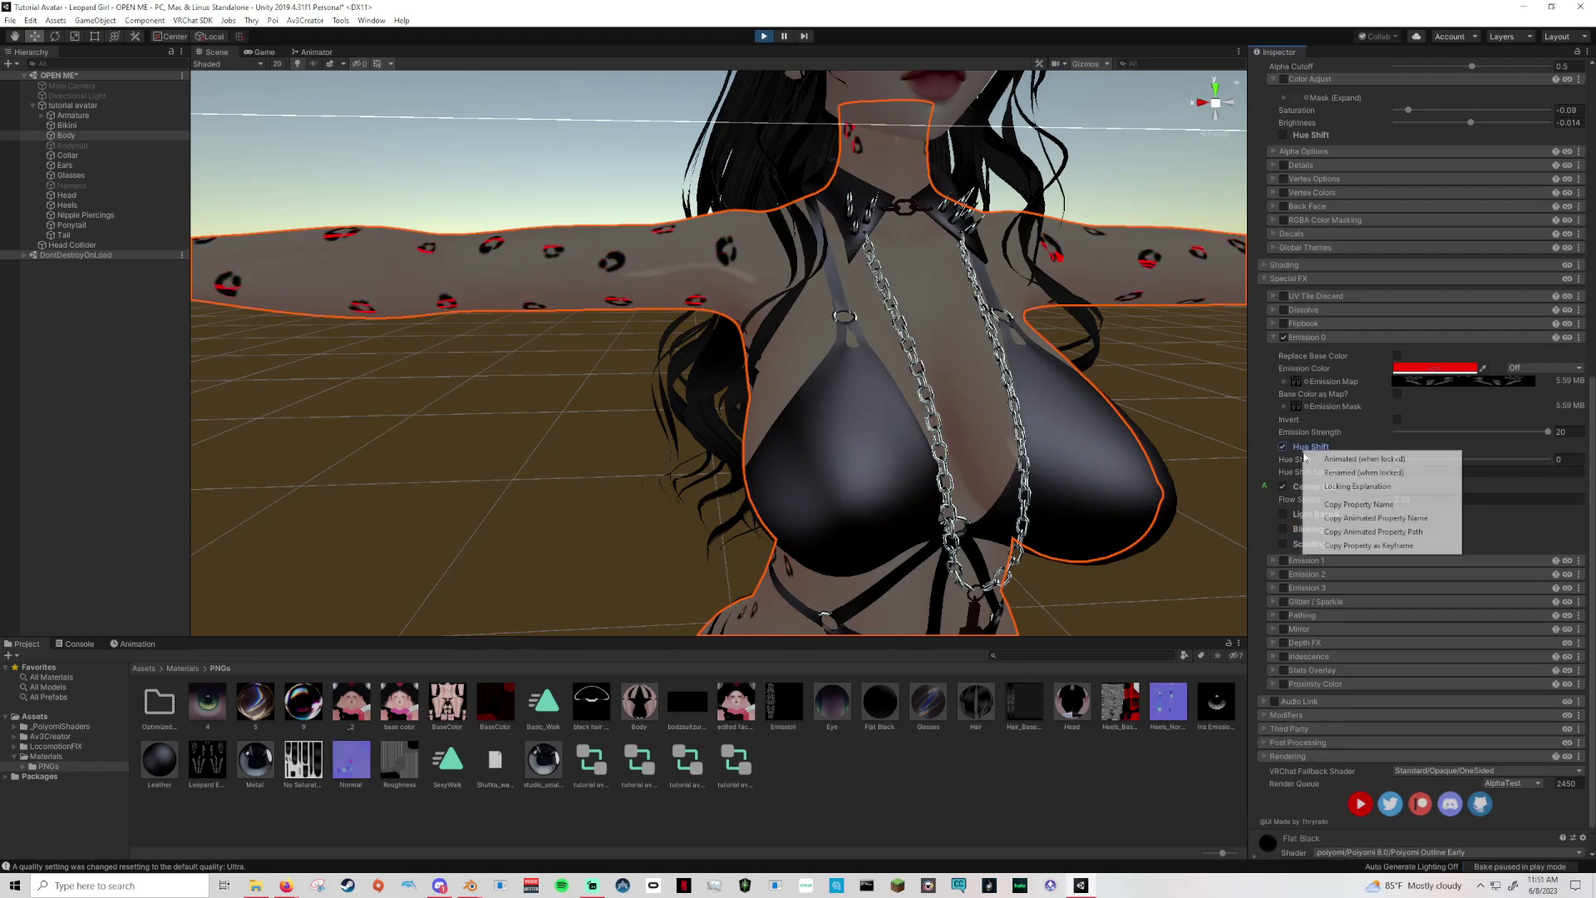
right_click(1295, 457)
right_click(1296, 466)
right_click(1295, 459)
right_click(1297, 462)
right_click(1293, 459)
click(1293, 462)
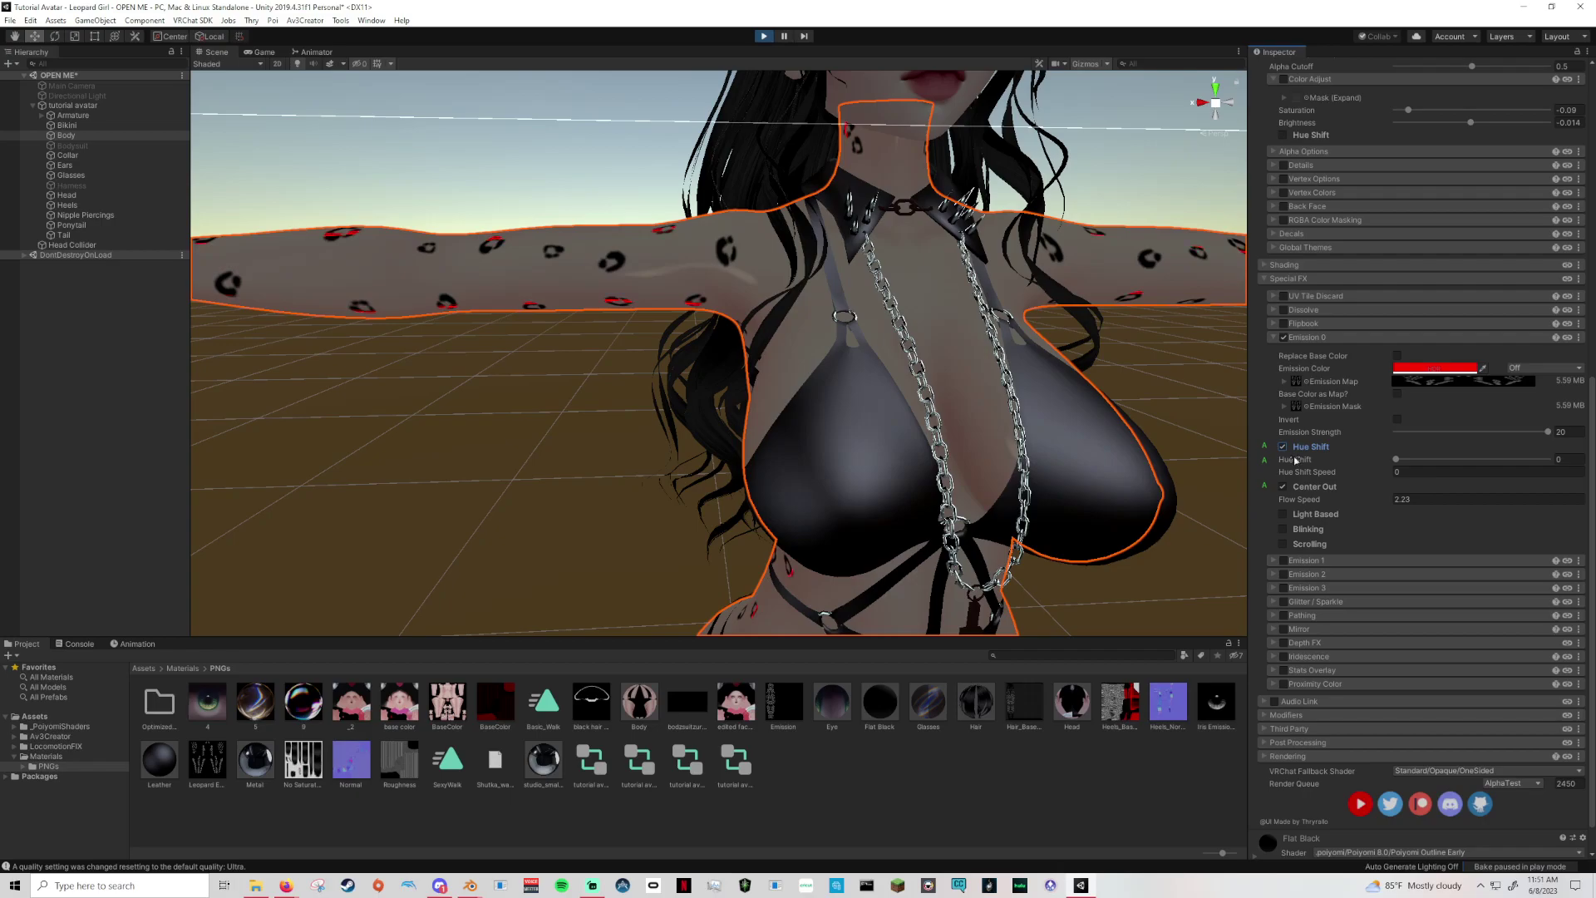
Test different Hue Shift values on Emission 0, with Center Out on and off, then return Hue Shift to 0.
drag(1396, 459, 1400, 463)
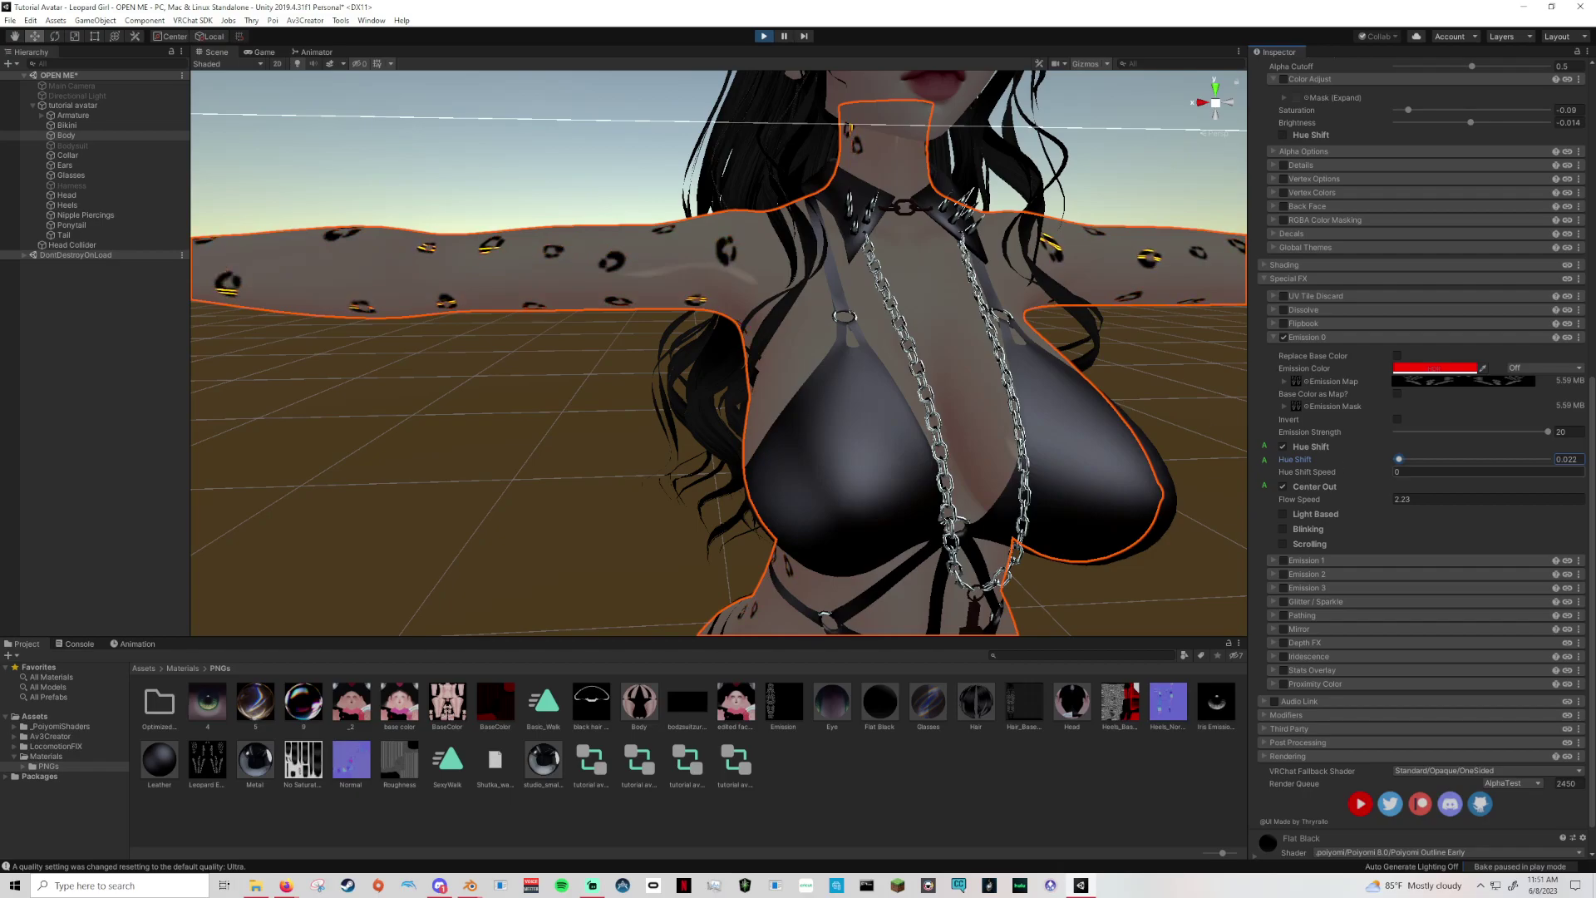
drag(1399, 459, 1392, 462)
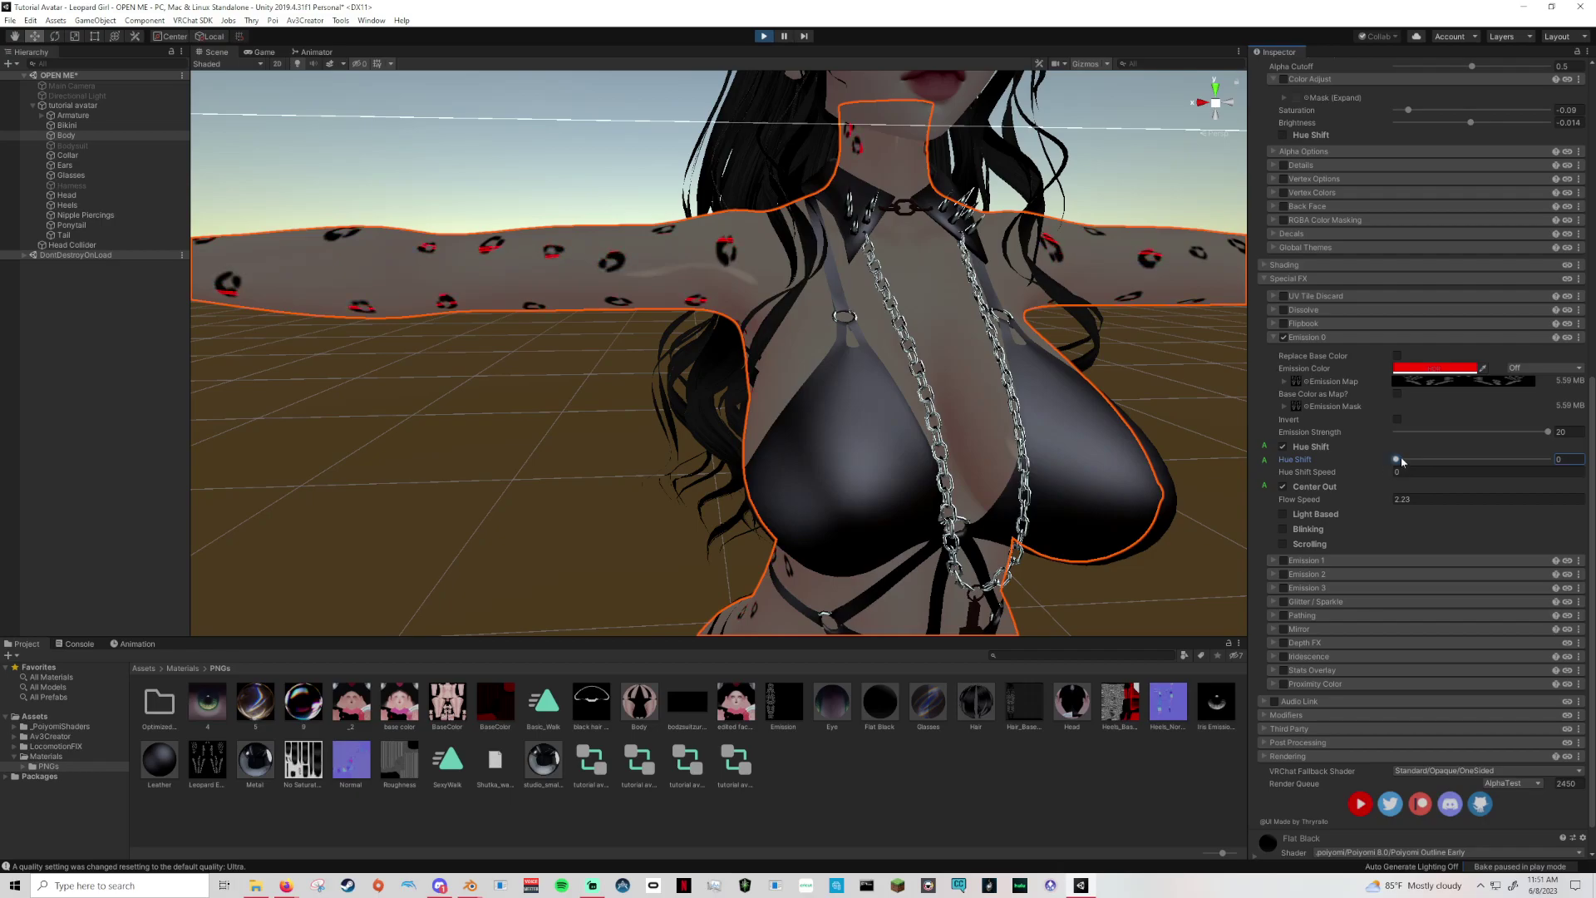
drag(1401, 461, 1522, 462)
click(1284, 486)
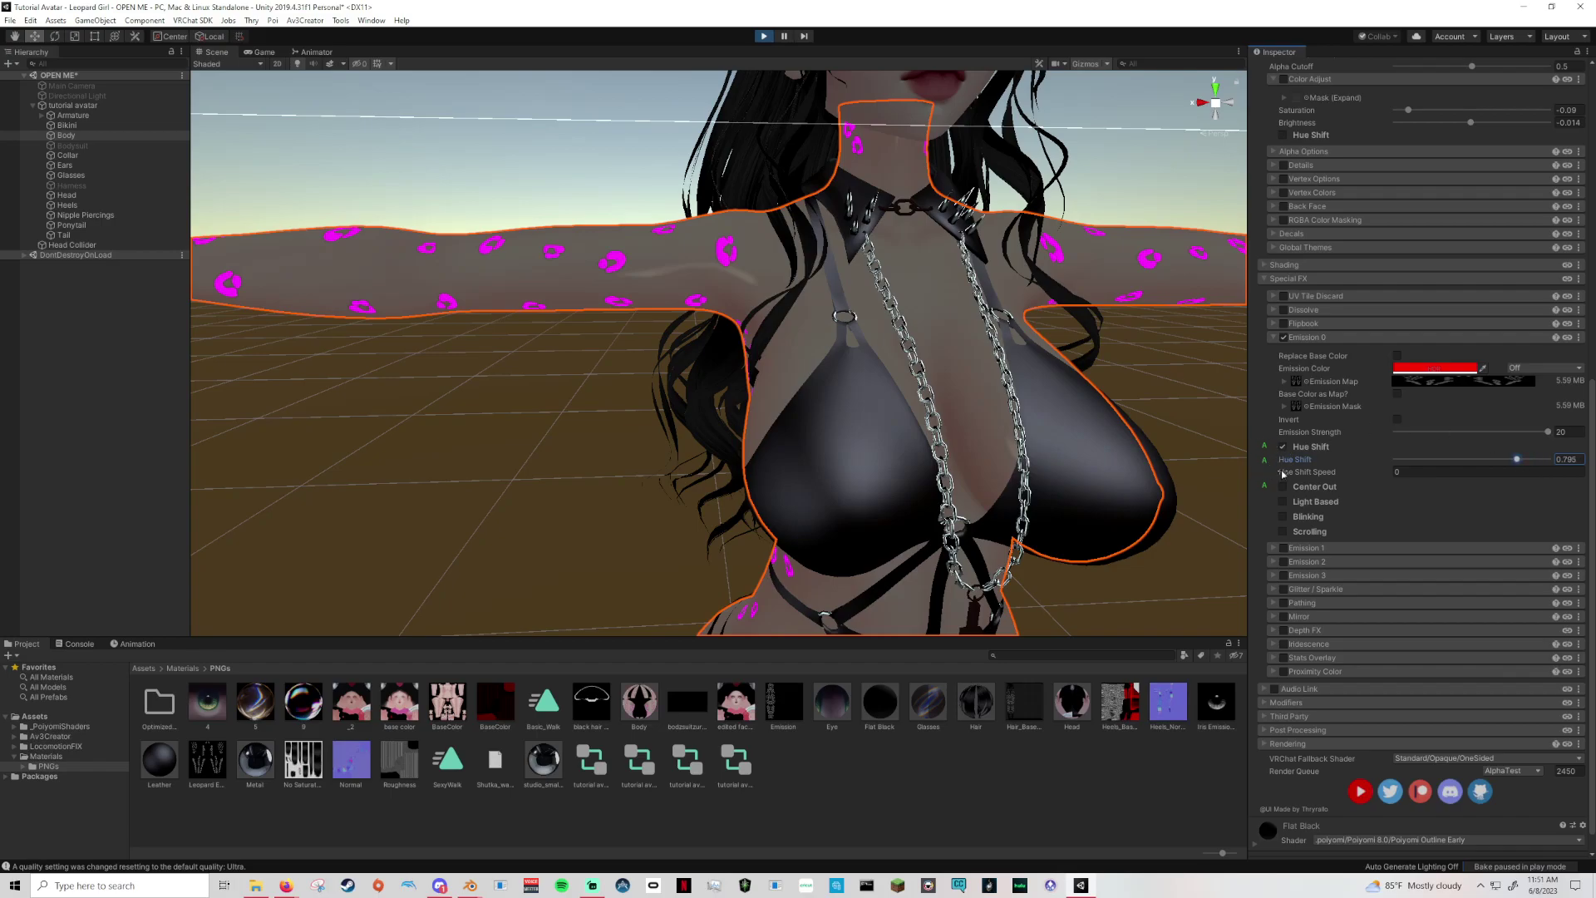
drag(1404, 465, 1256, 463)
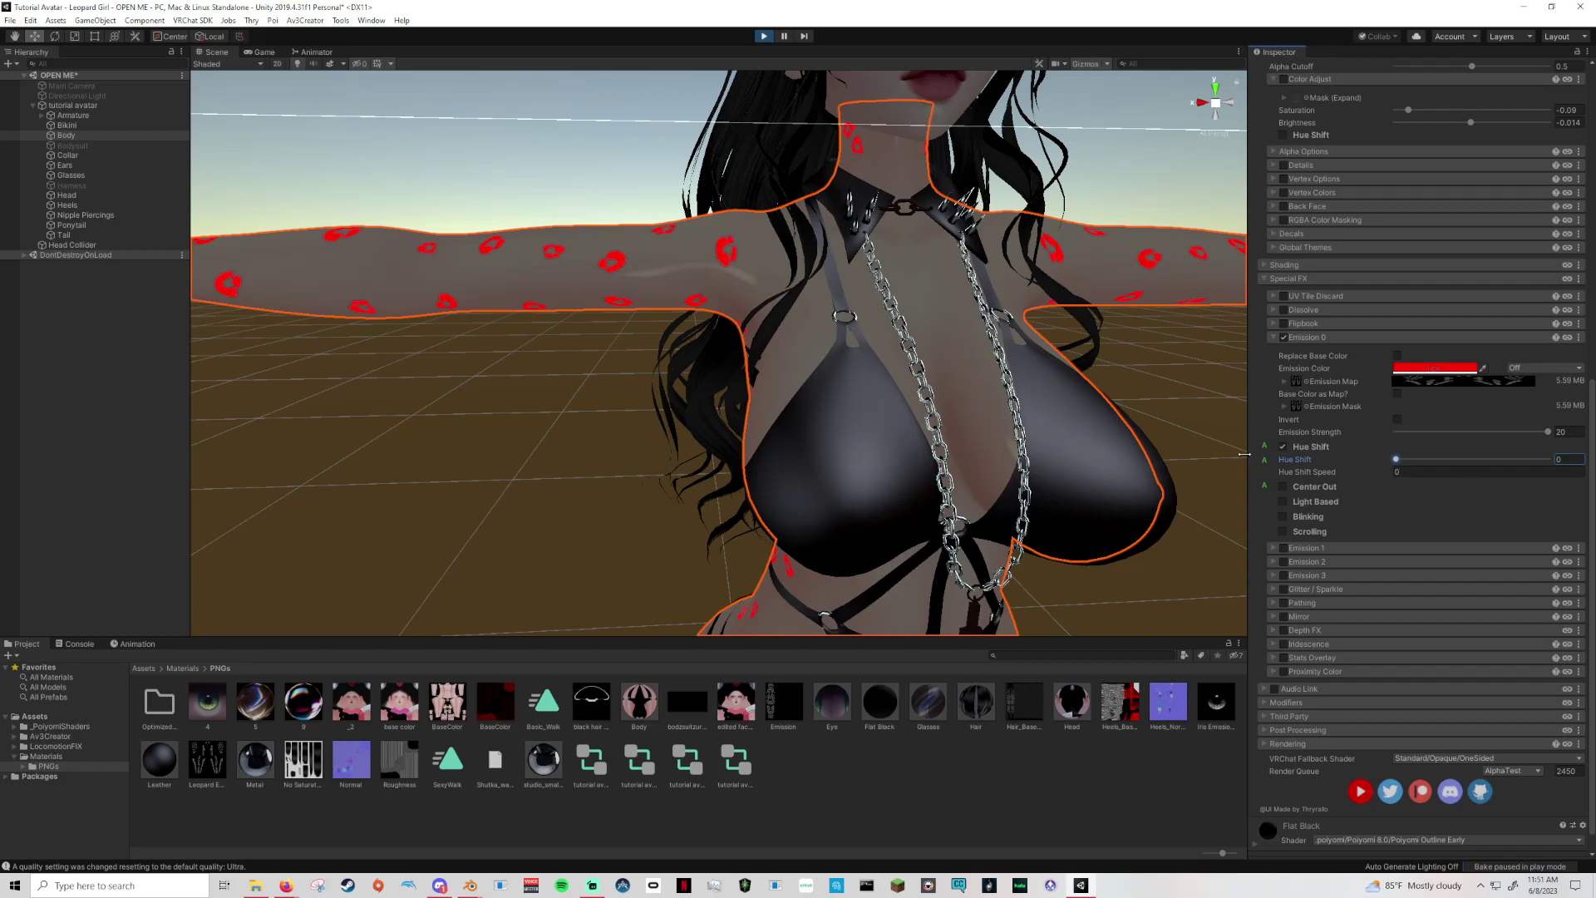
right_click(1327, 454)
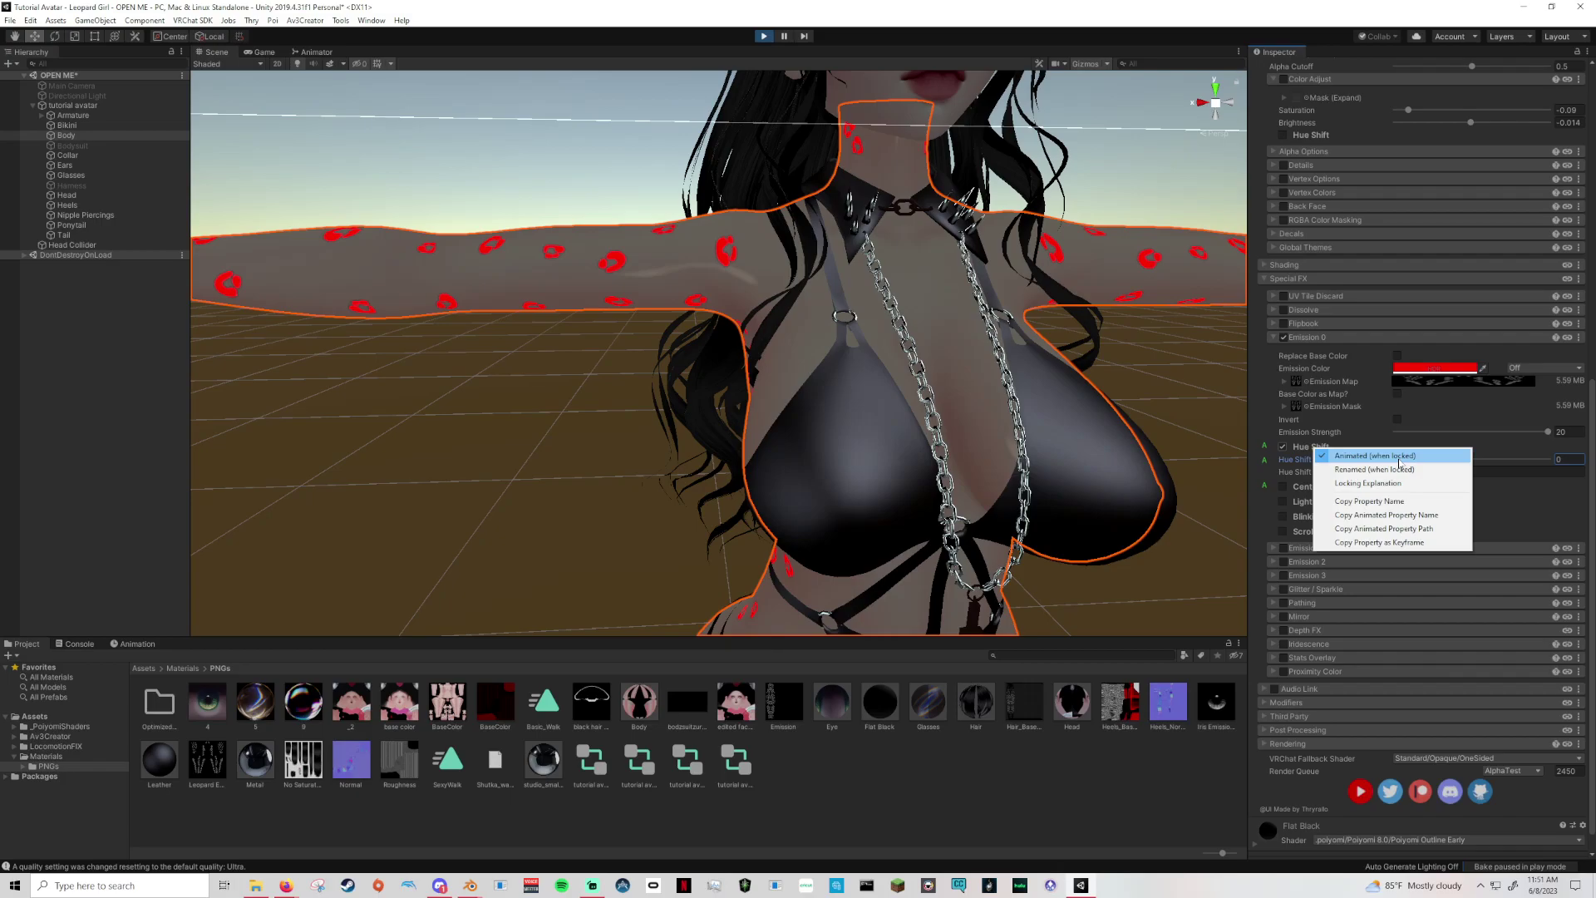
click(1266, 503)
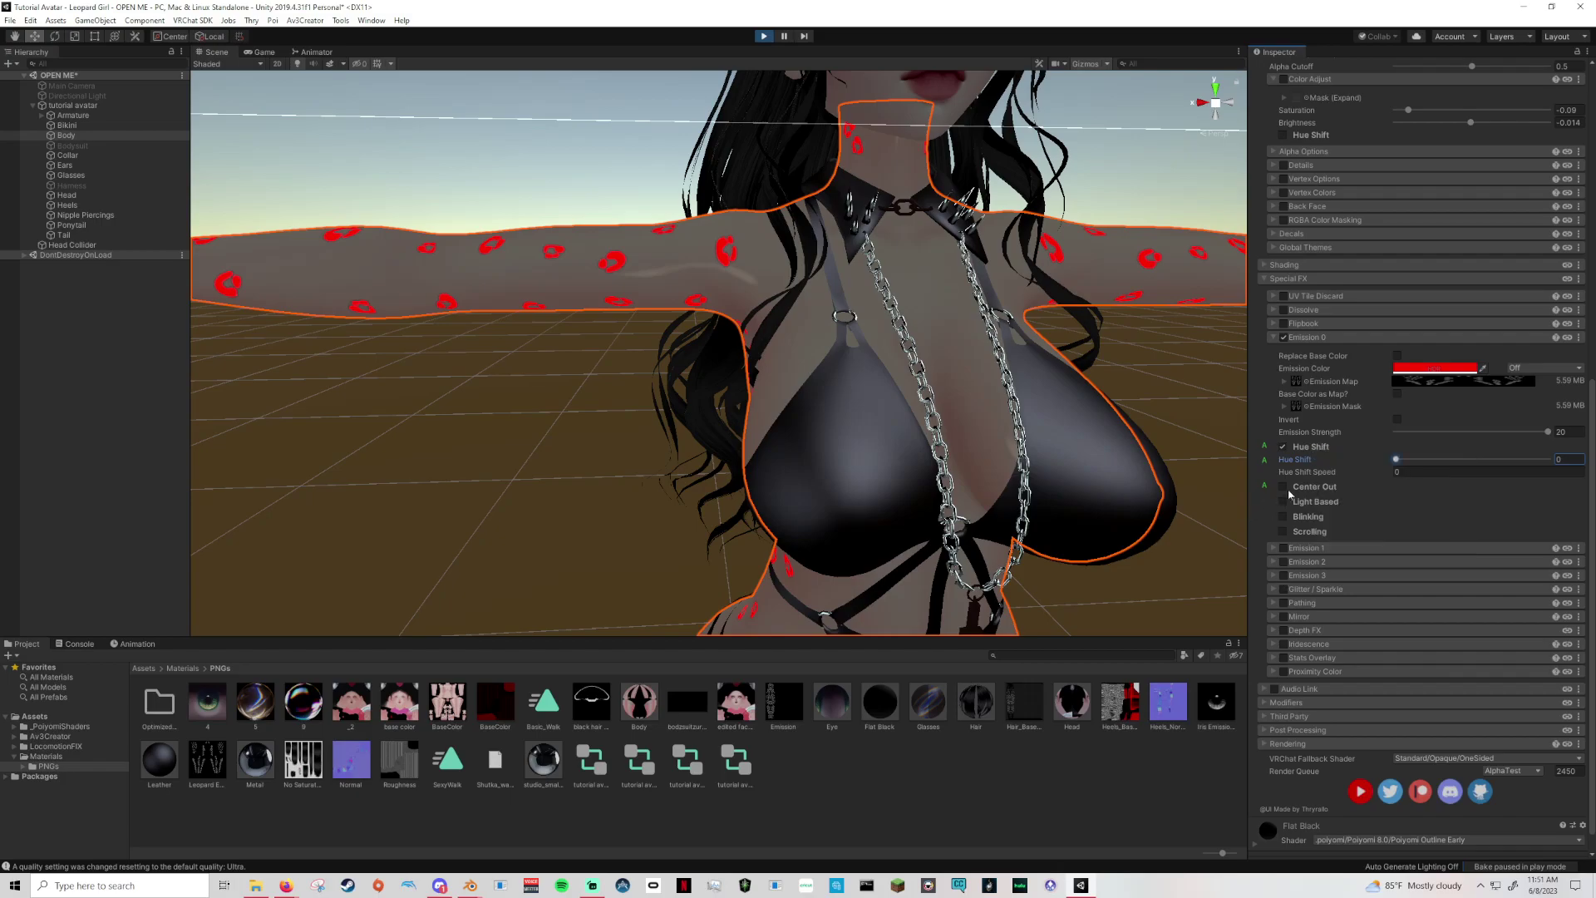
Examine the body material's Shading settings, including Rim Lighting.
scroll(1309, 446, up, 3)
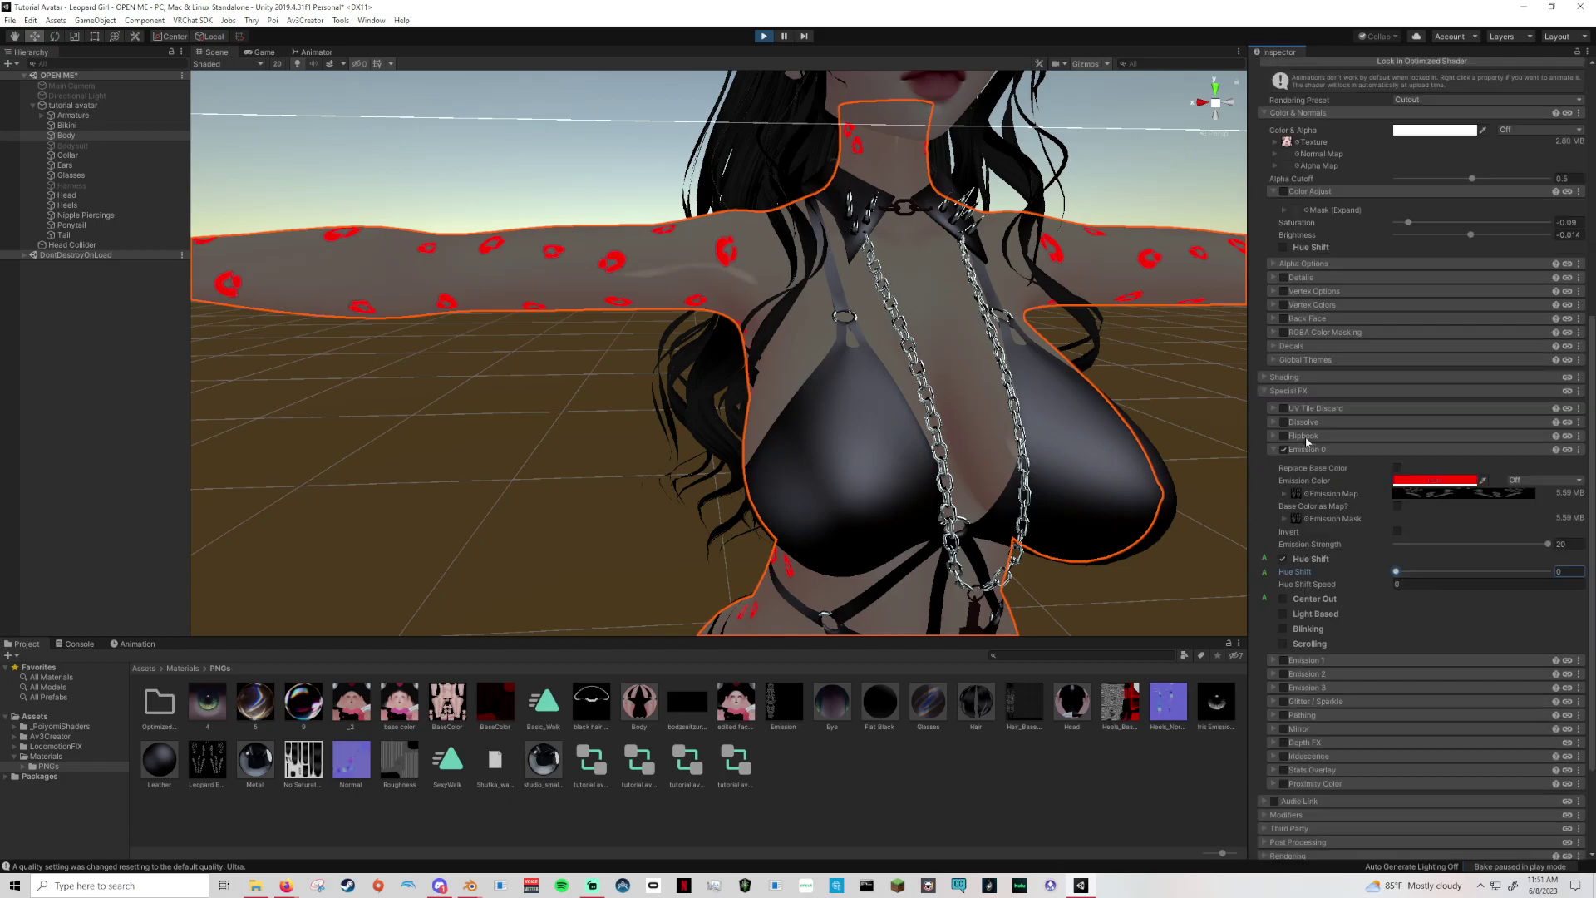
click(1268, 379)
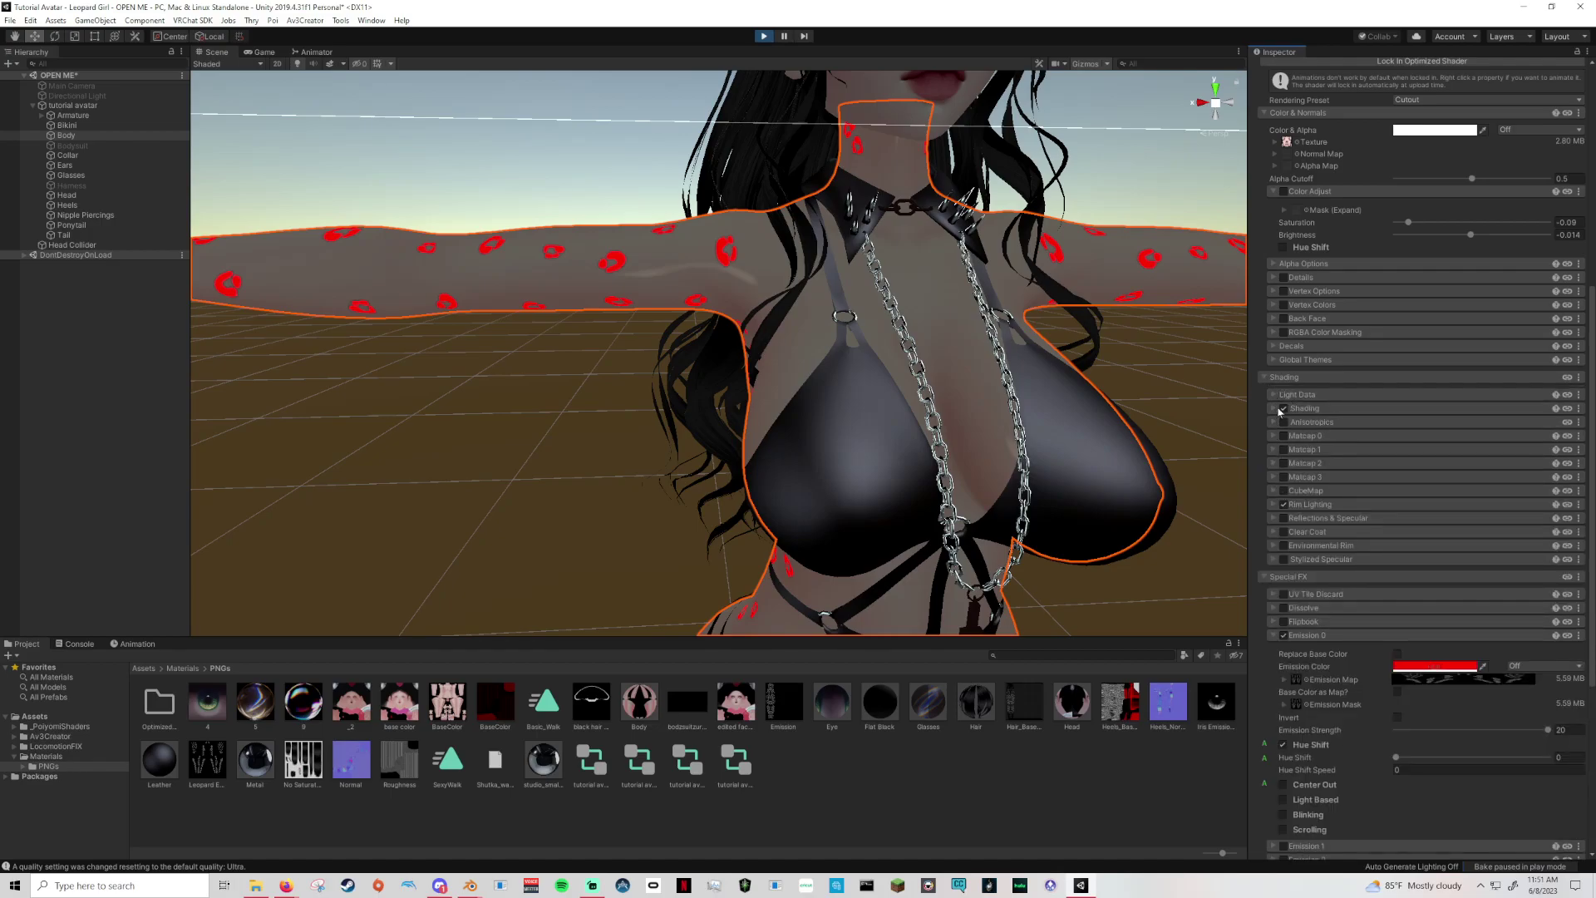
click(1270, 397)
click(1271, 396)
click(1273, 420)
click(1274, 421)
click(1271, 505)
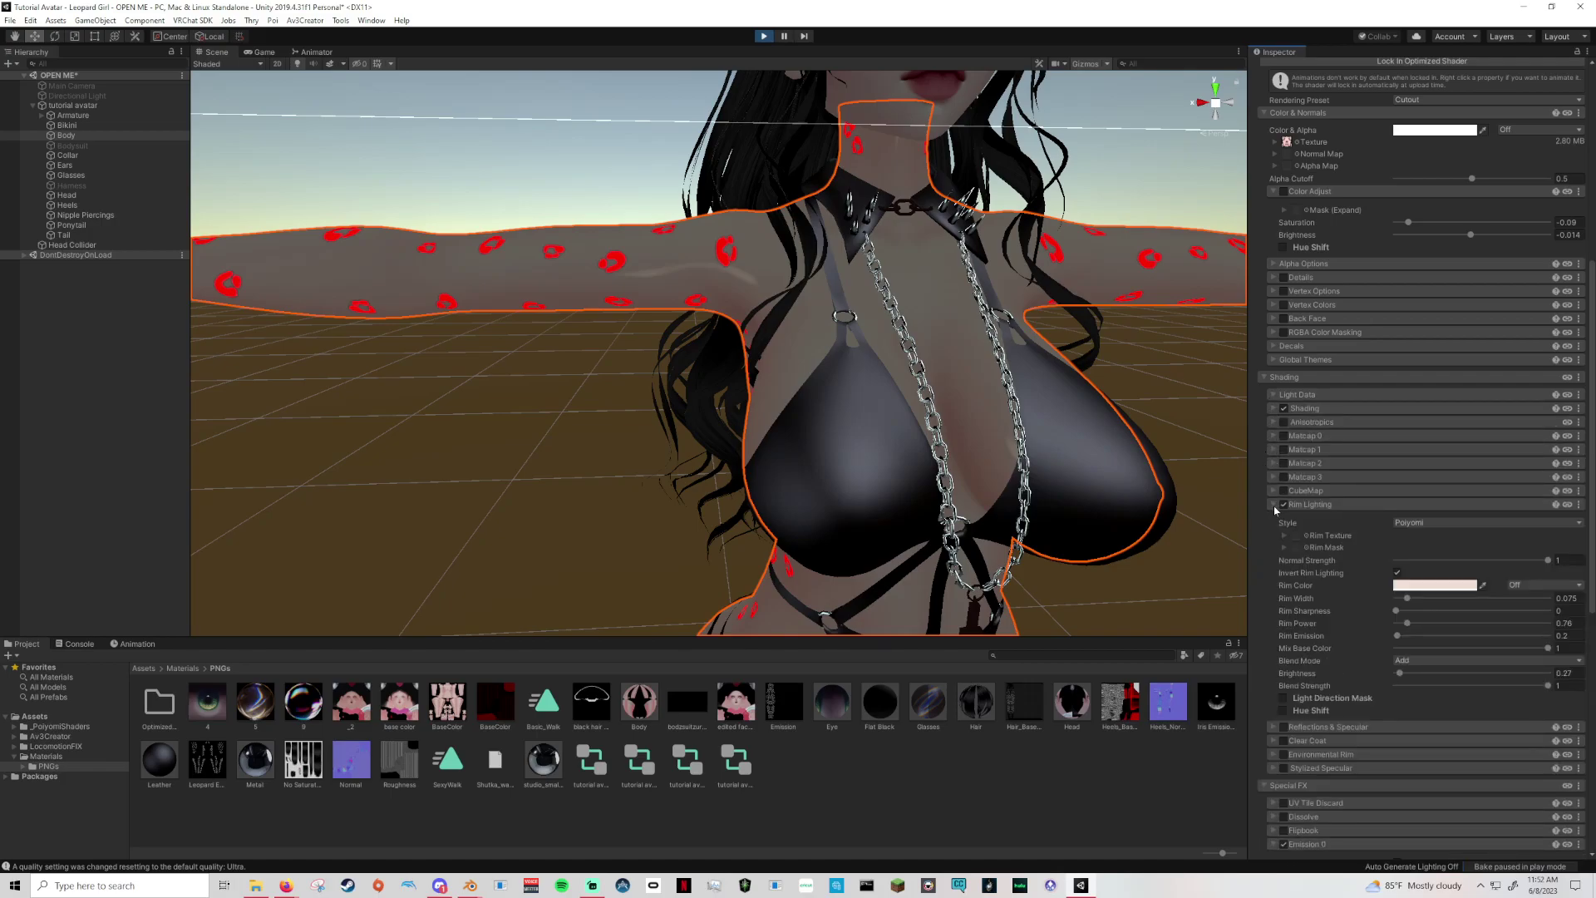
click(1274, 505)
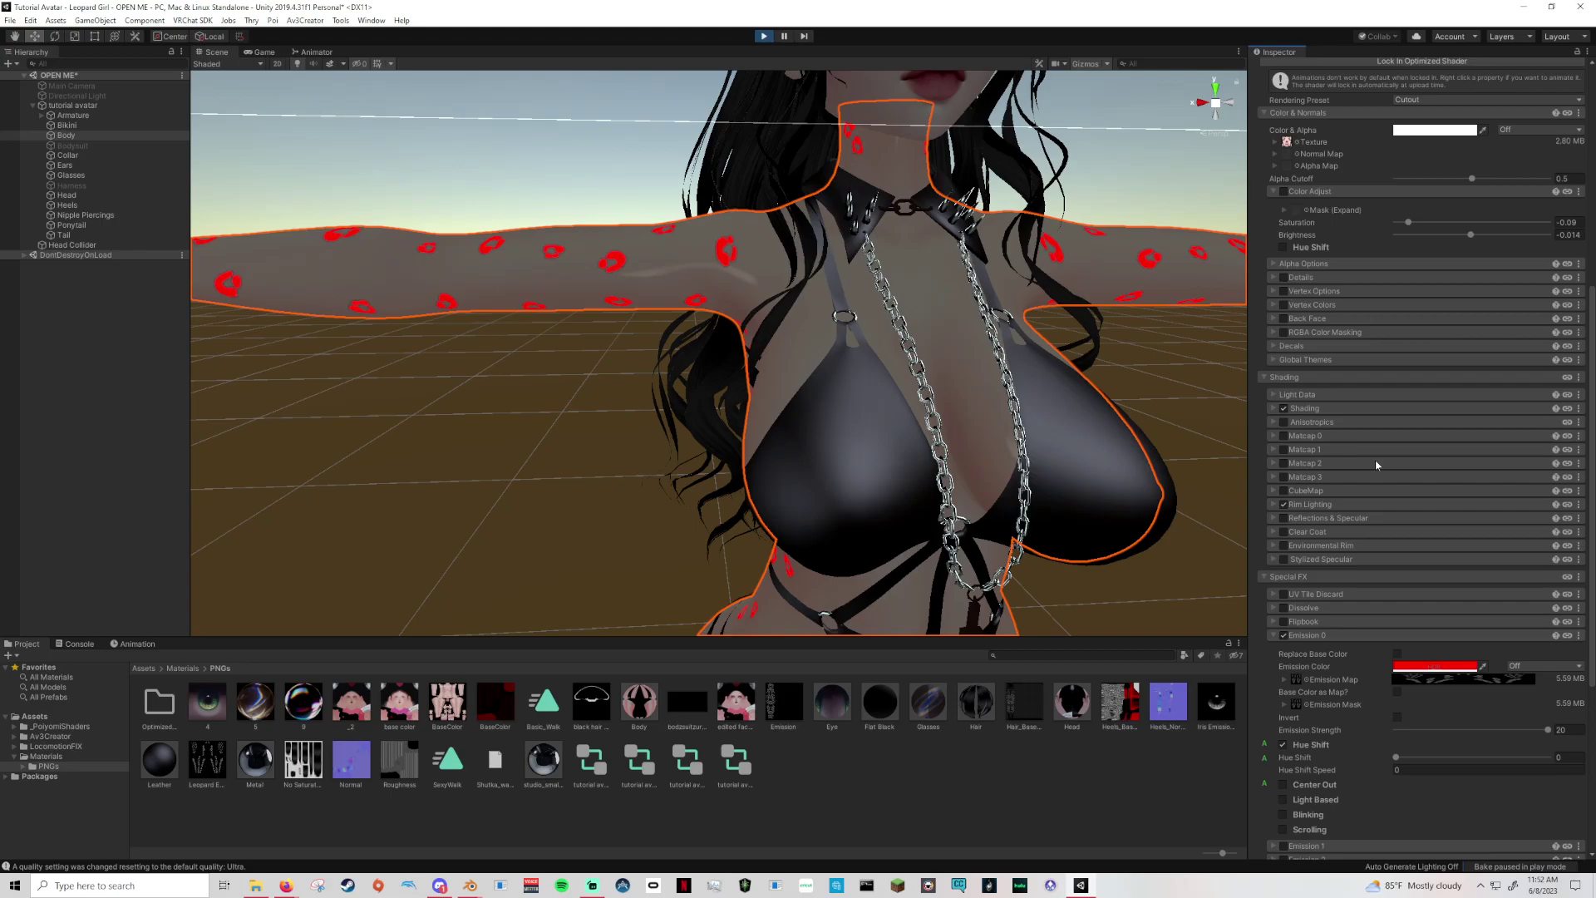
Set Emission 0's Emission Strength to about 1.59, test its animated flag and clear it, and re-enable Center Out.
scroll(1358, 521, down, 3)
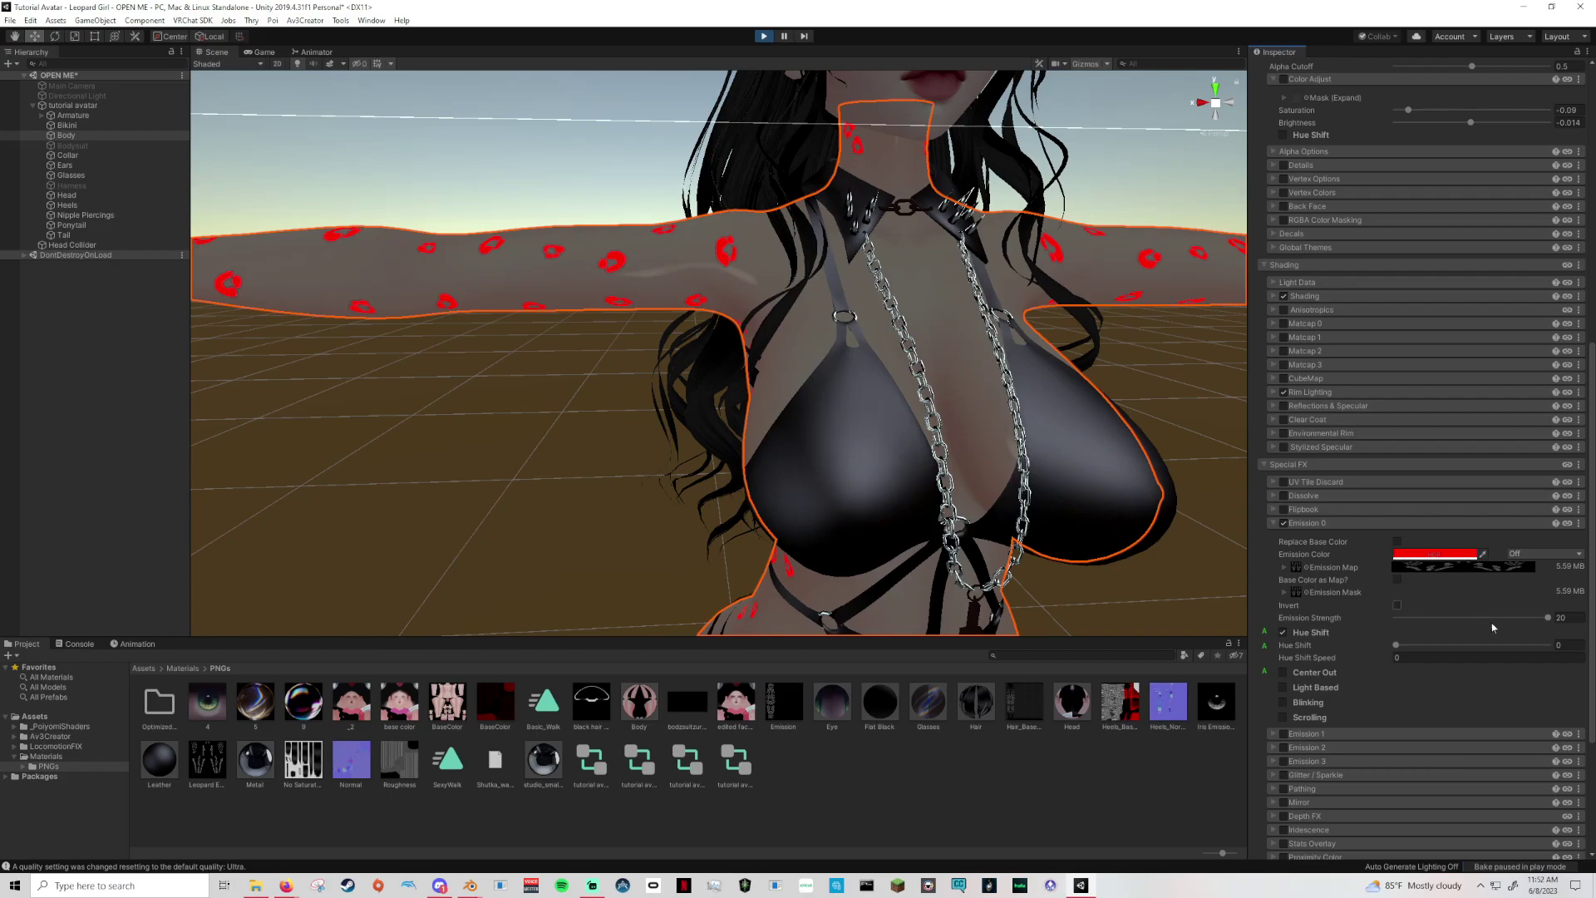
drag(1524, 618, 1408, 619)
right_click(1278, 616)
click(1309, 624)
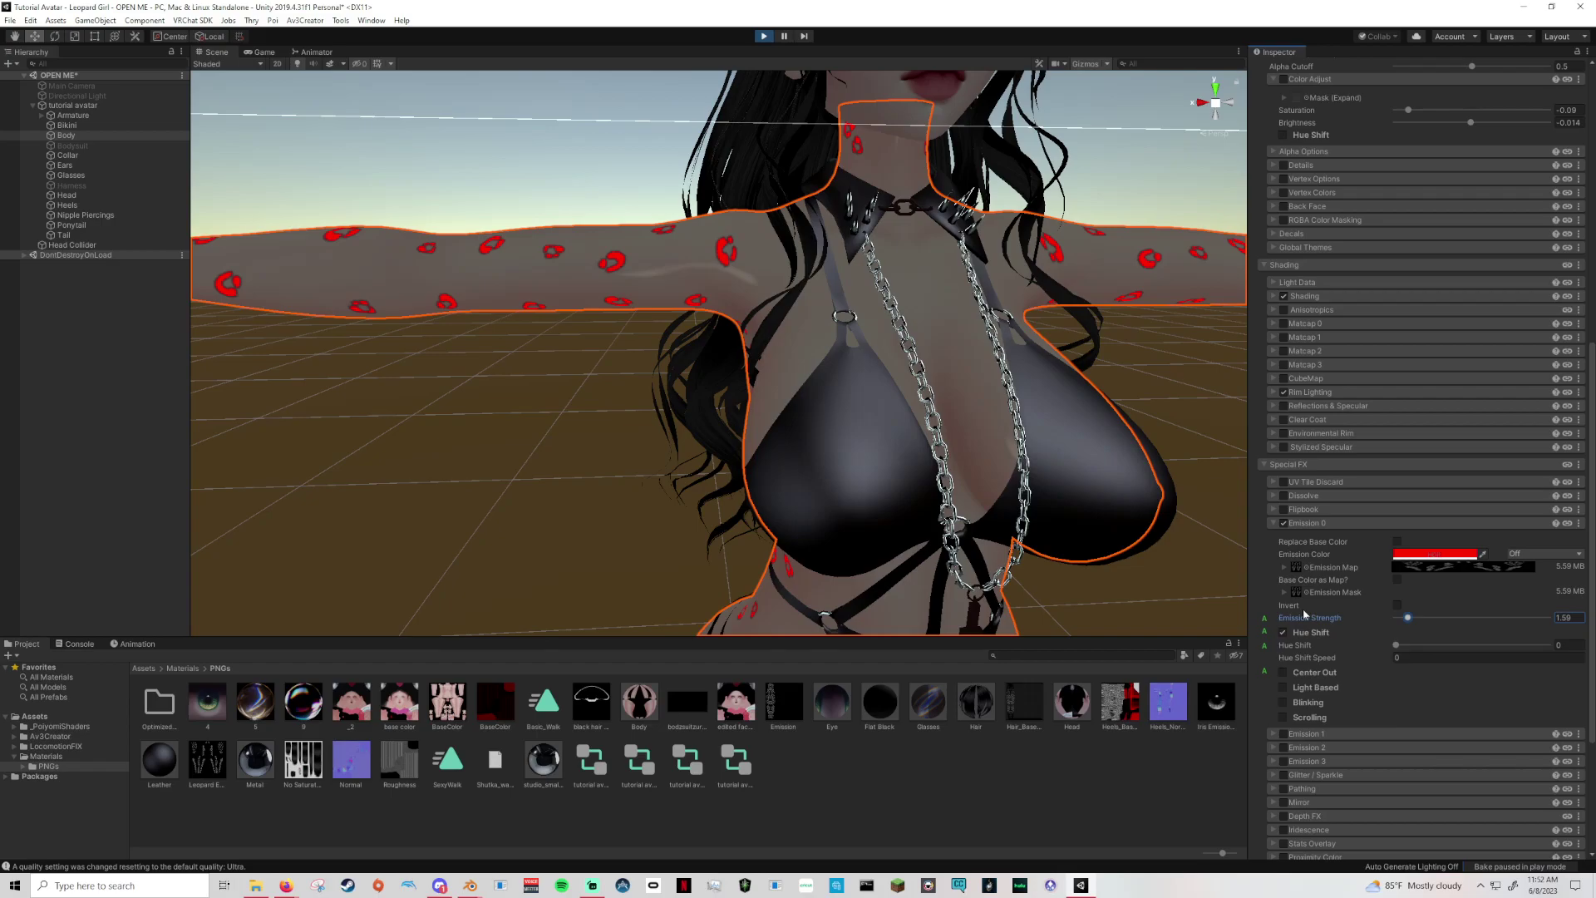
right_click(1305, 616)
click(1383, 629)
click(1283, 673)
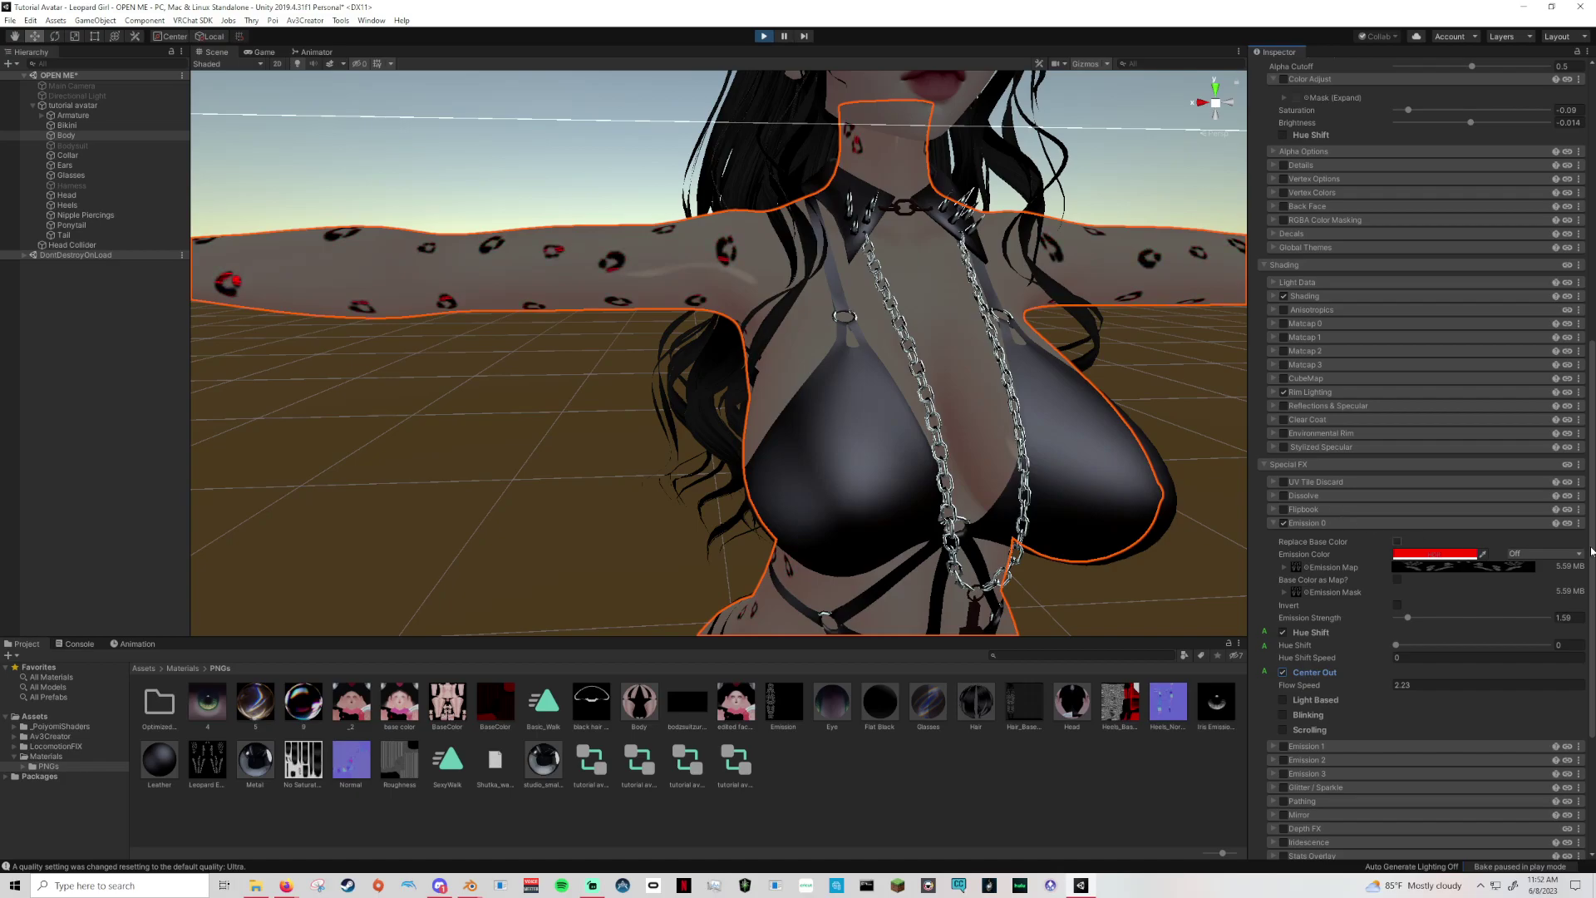
Copy the Emission 0 settings, exit Play mode, and paste them back into the body material's Emission 0.
click(1577, 522)
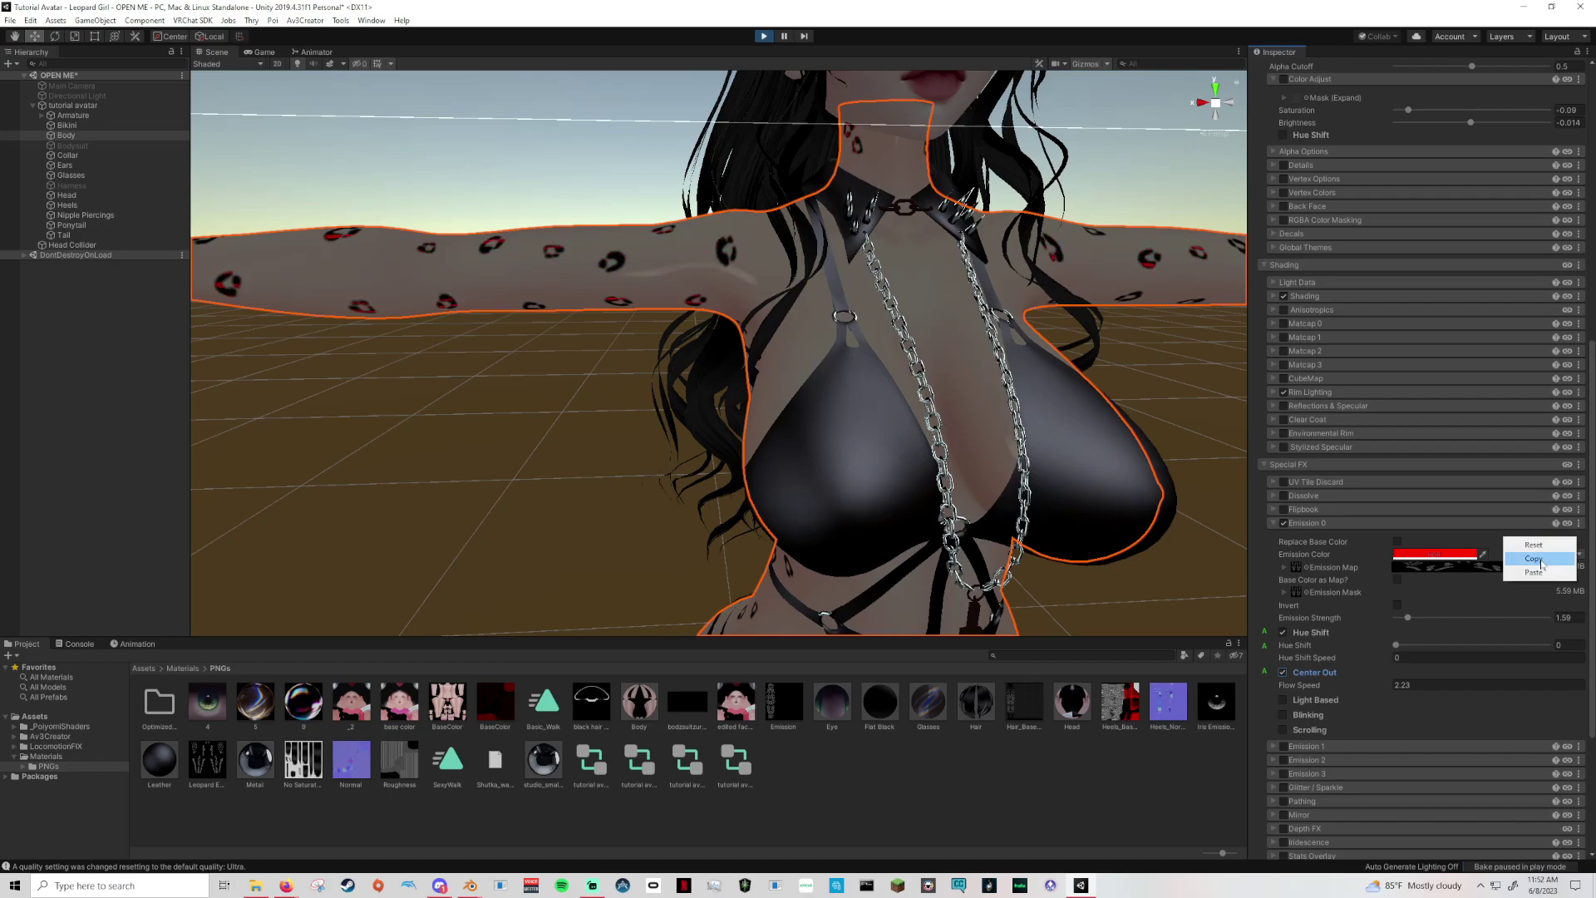
click(1534, 548)
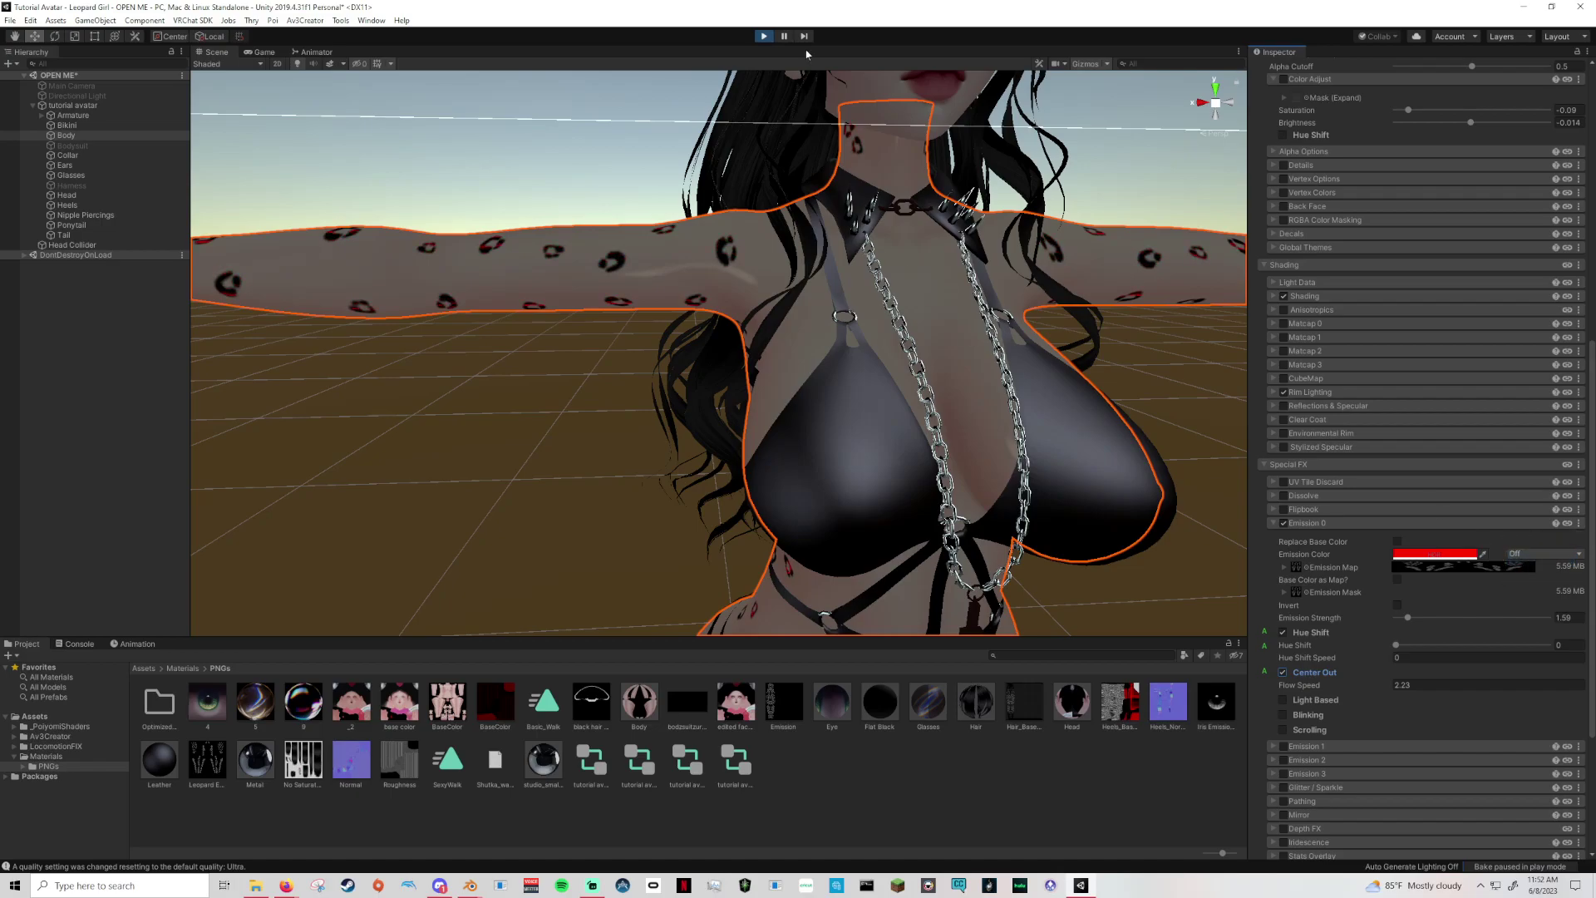
click(762, 37)
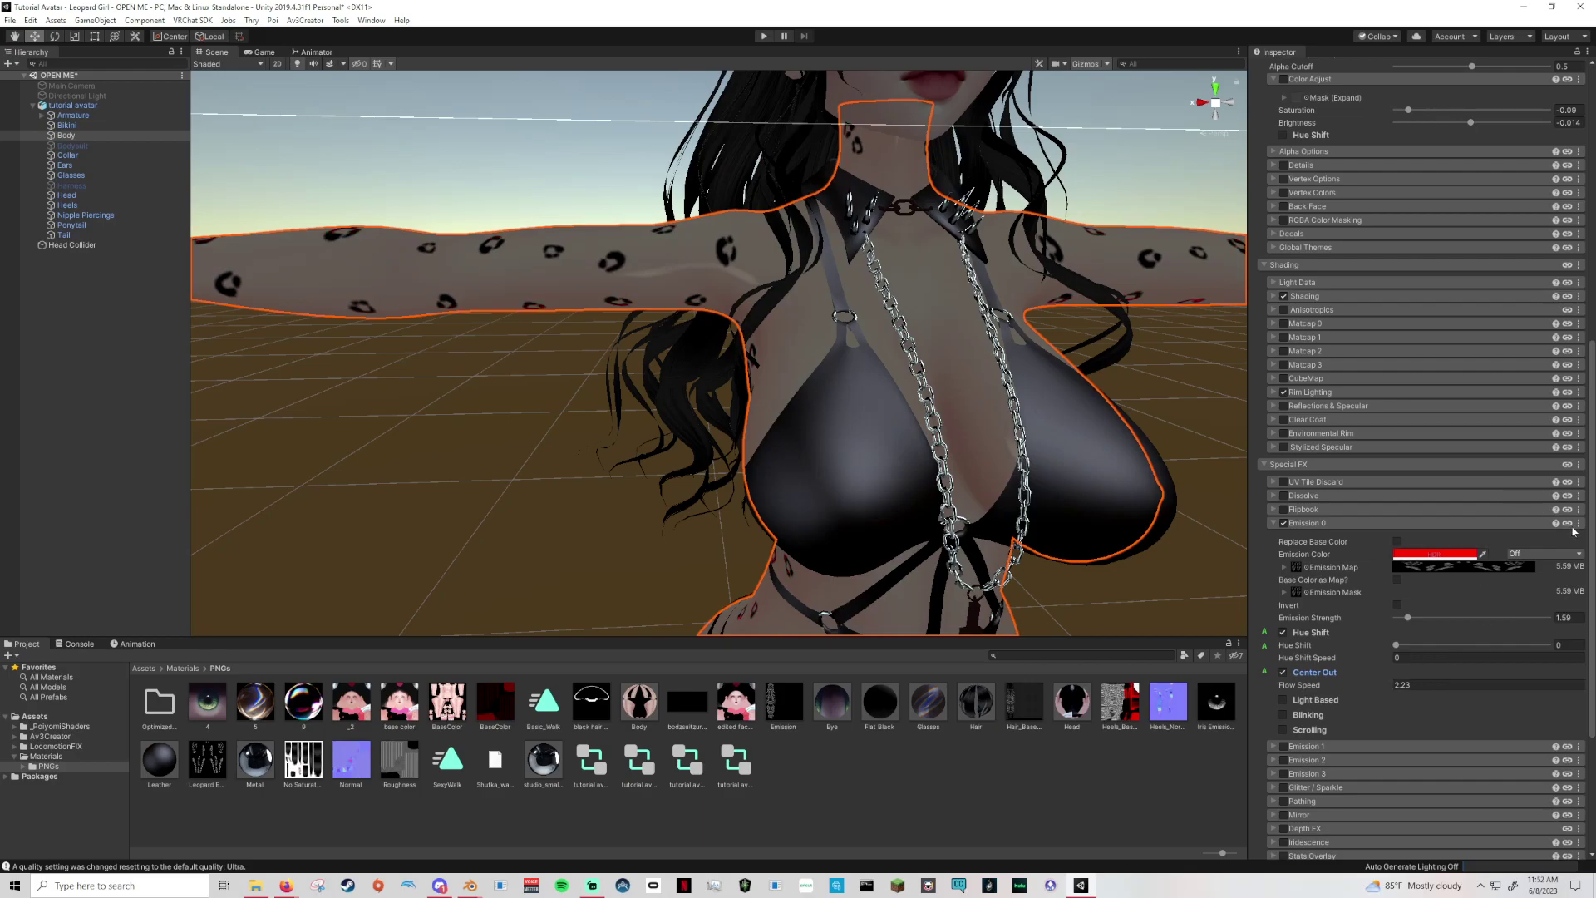
right_click(1504, 540)
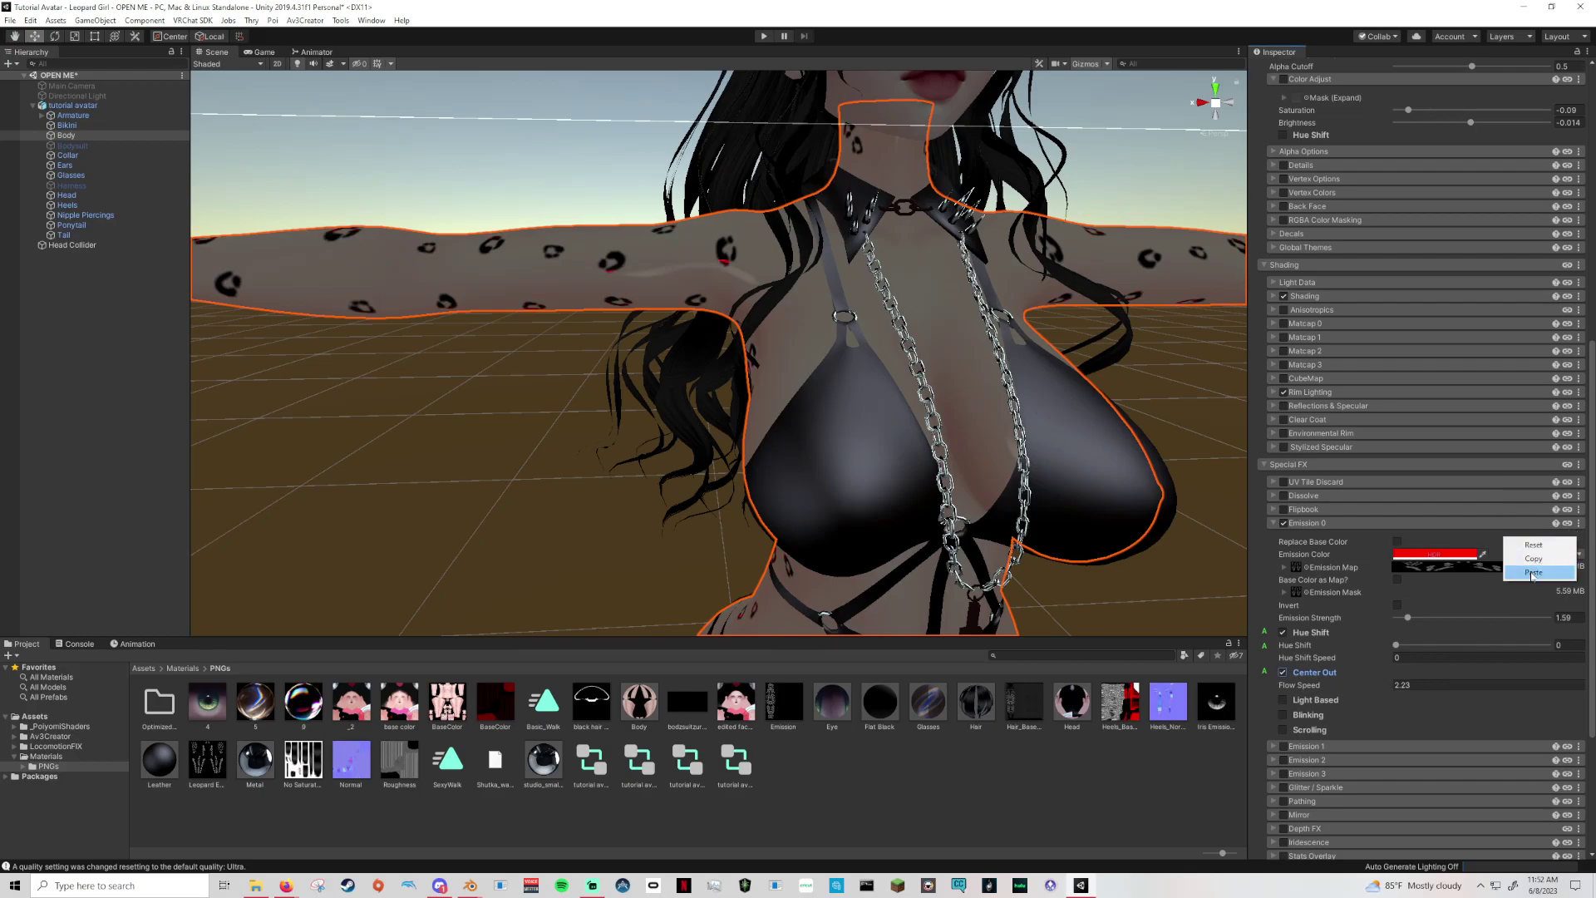
click(1538, 573)
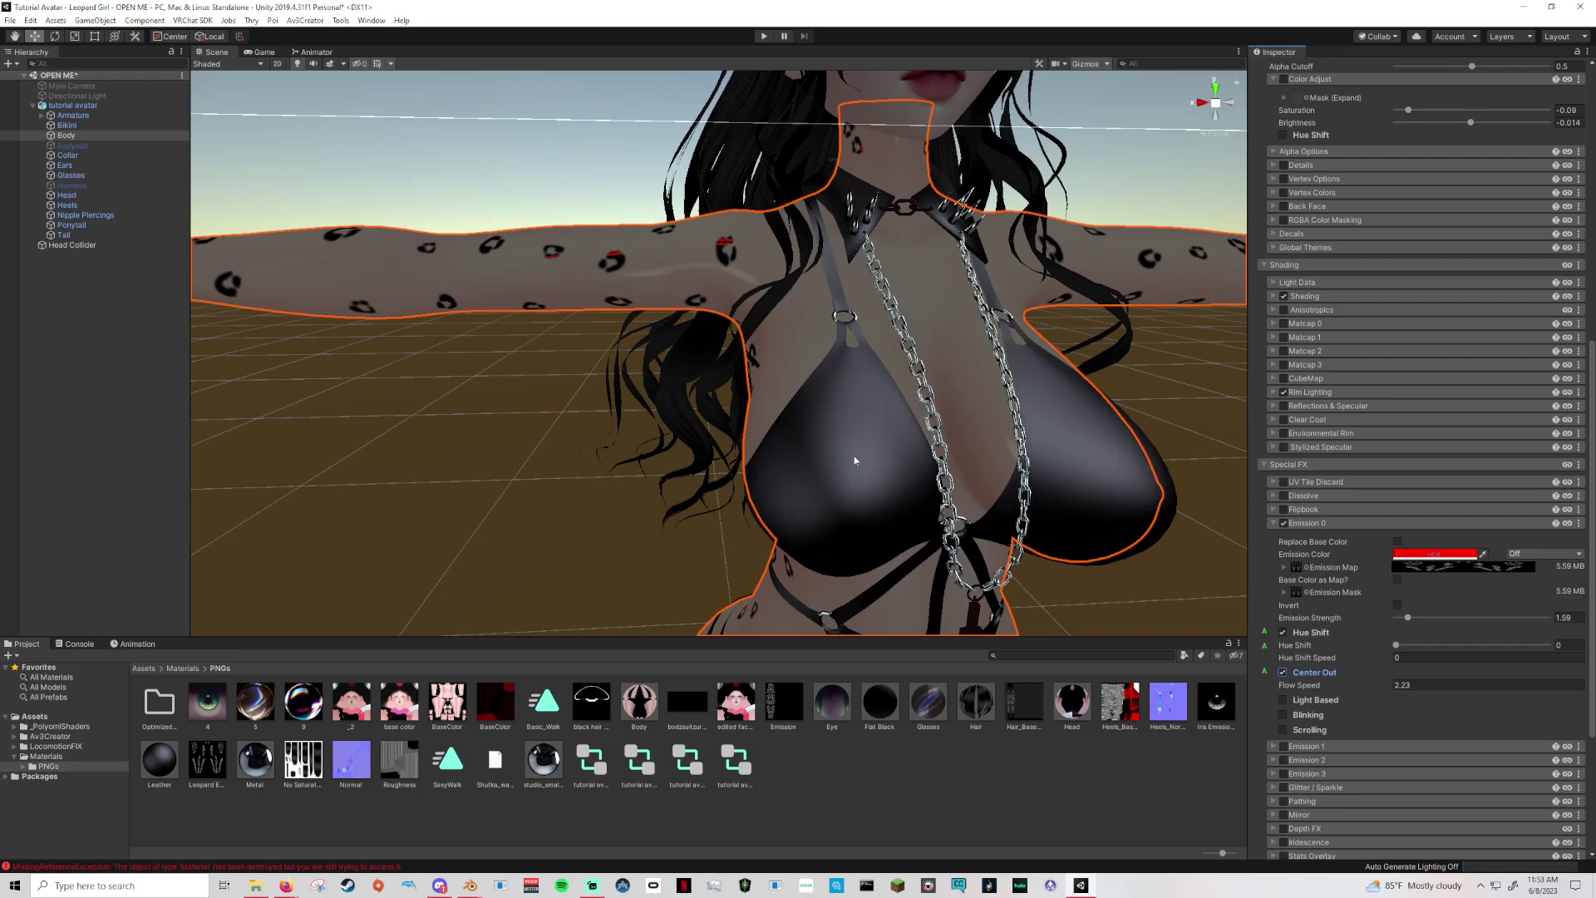
Collapse the Emission 0 section and enable Glitter / Sparkle on the body material.
scroll(856, 452, down, 10)
scroll(978, 523, up, 10)
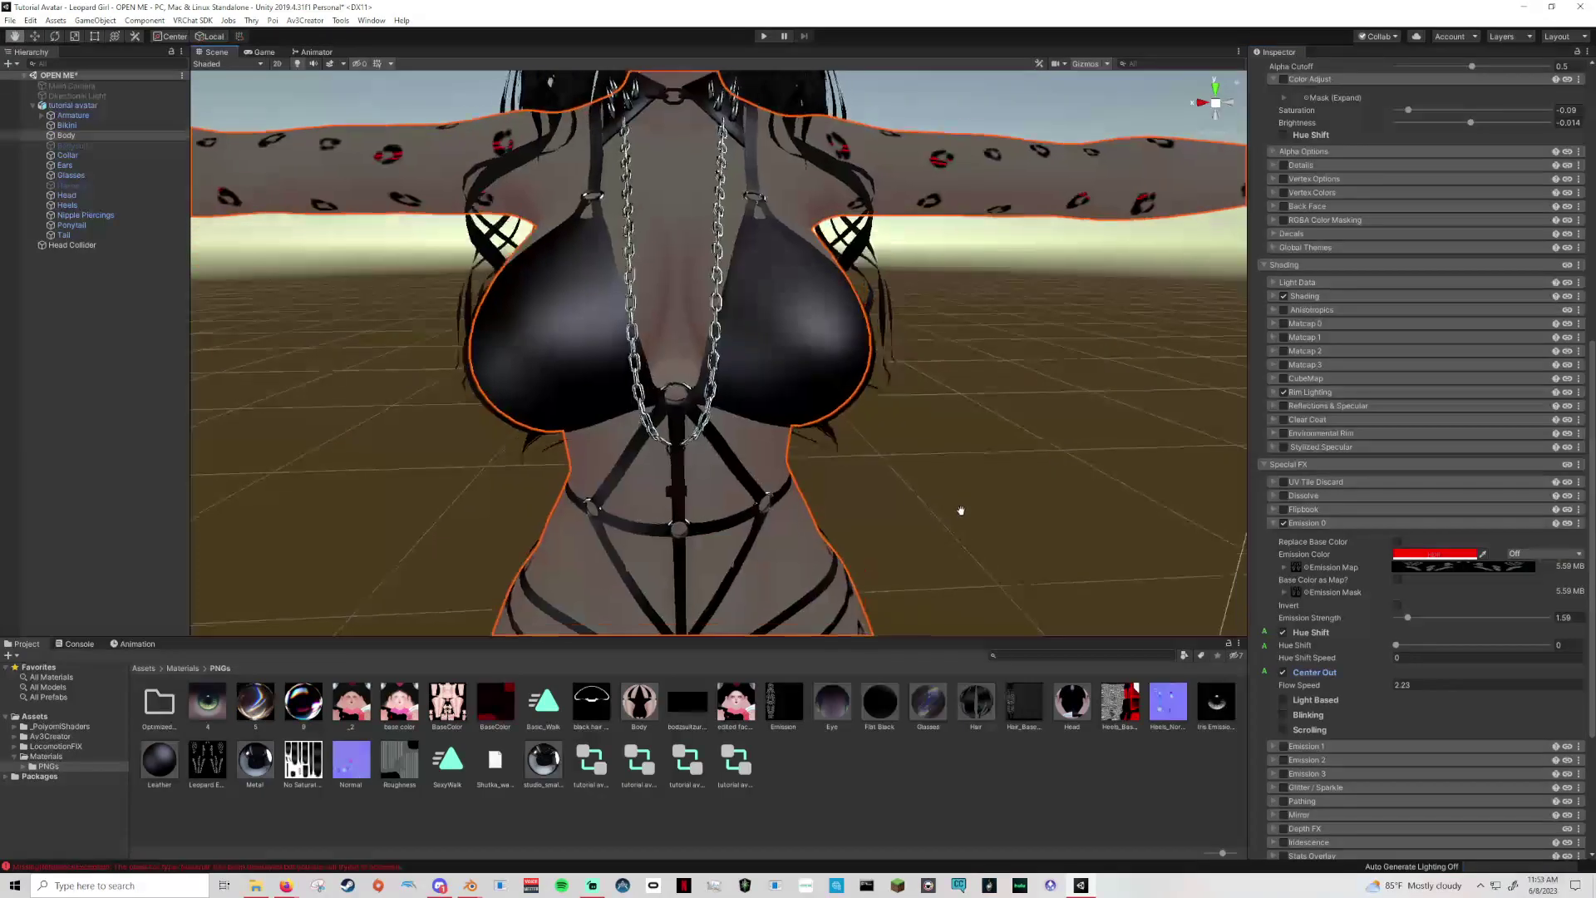
click(1273, 522)
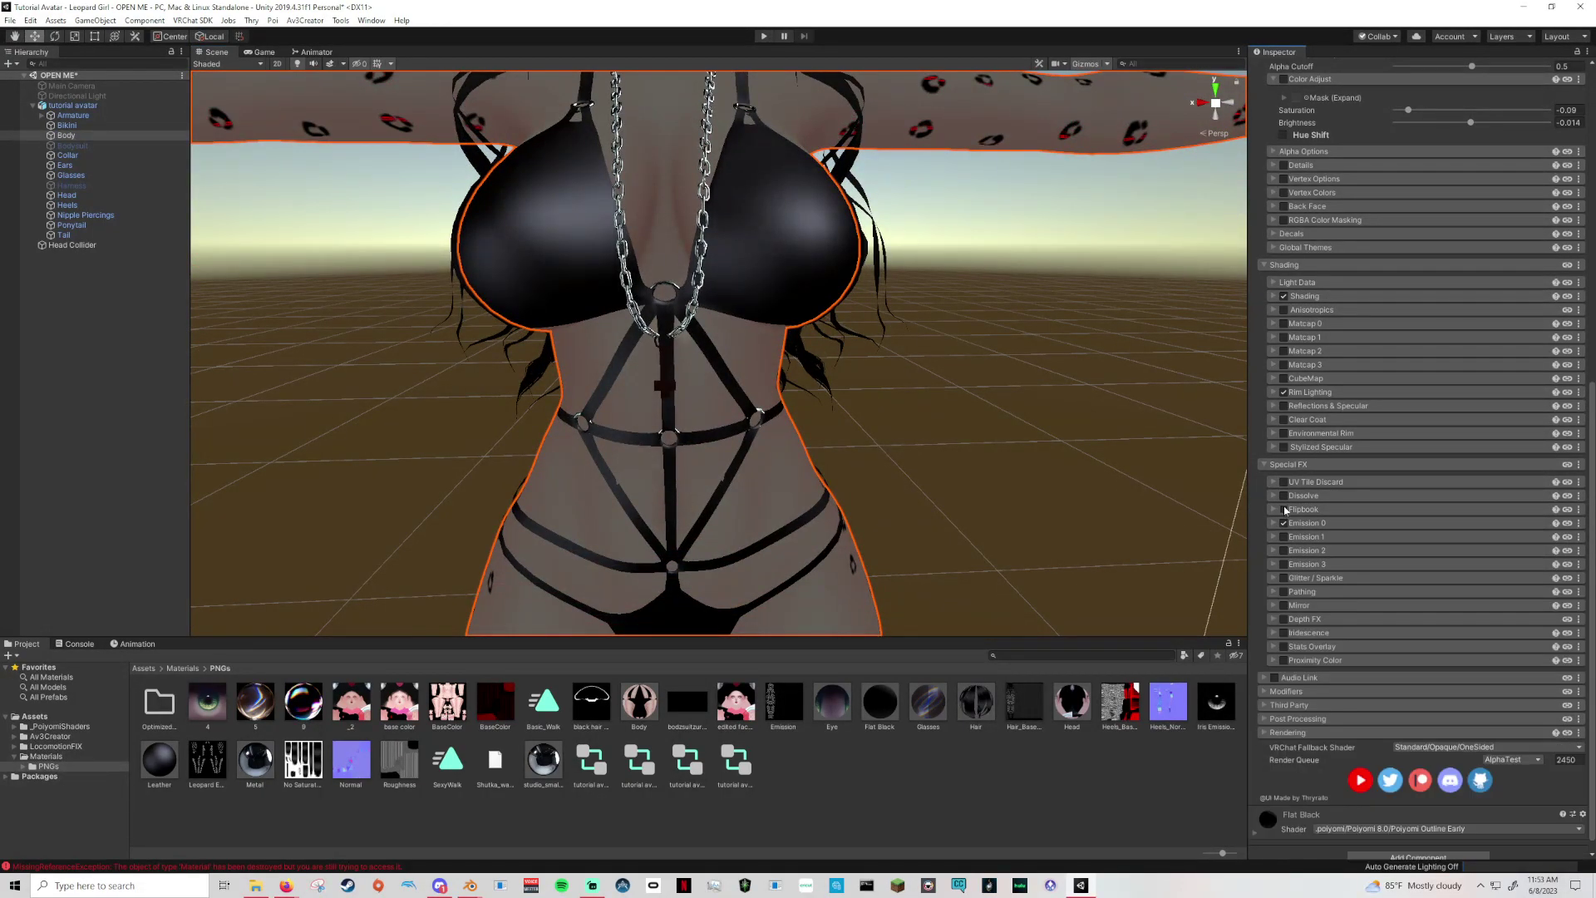
click(1283, 578)
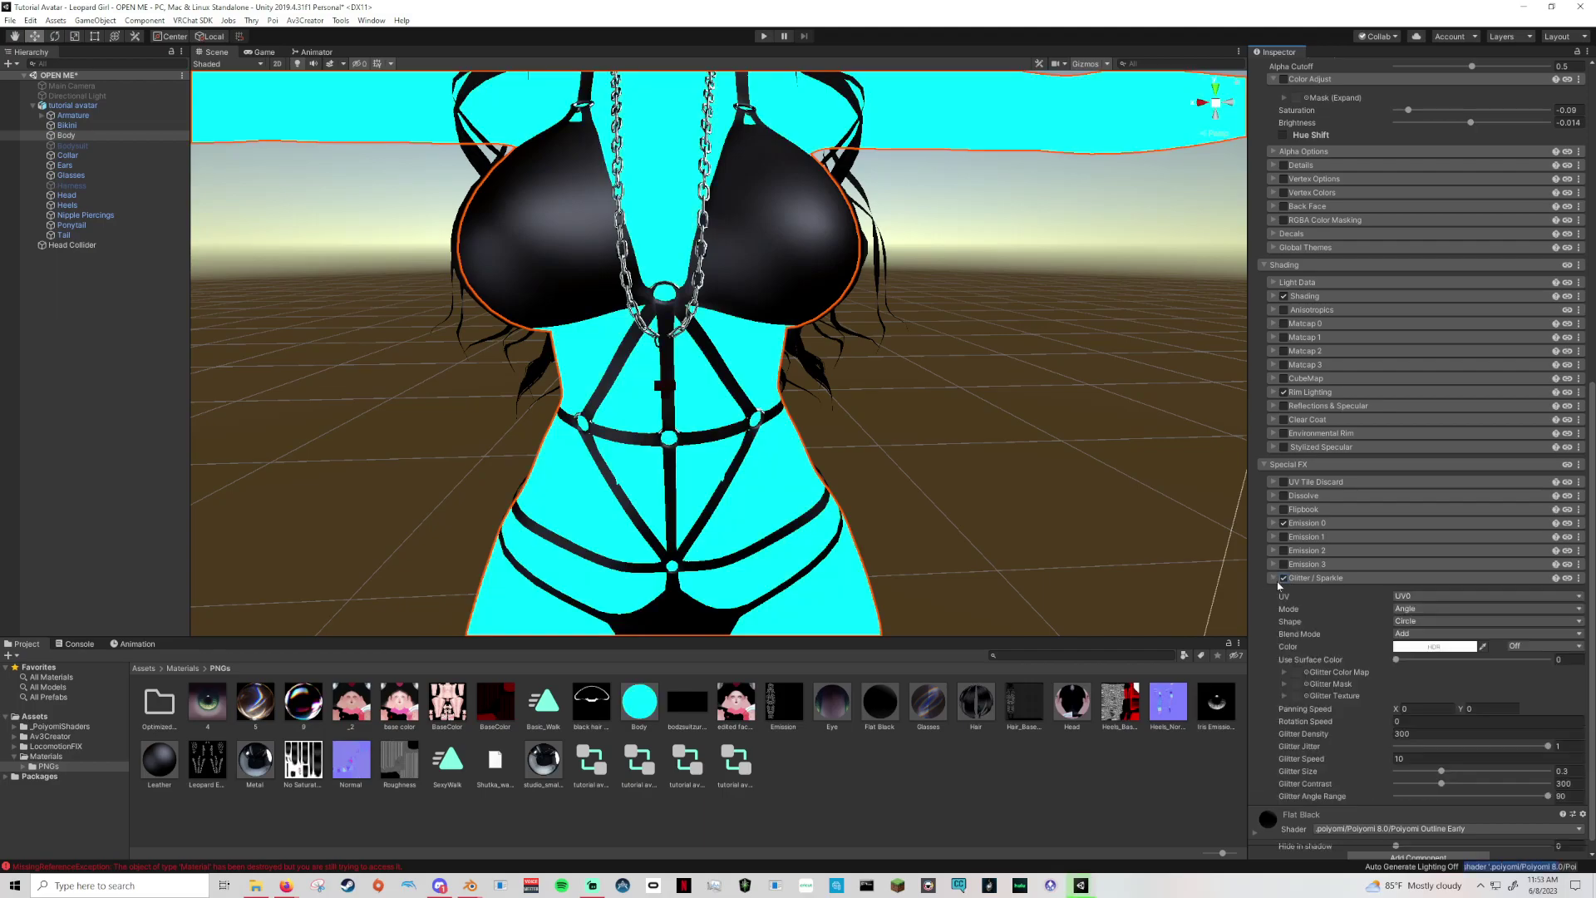
mouse_move(1082, 507)
middle_down()
mouse_move(1088, 529)
mouse_move(1081, 512)
middle_up()
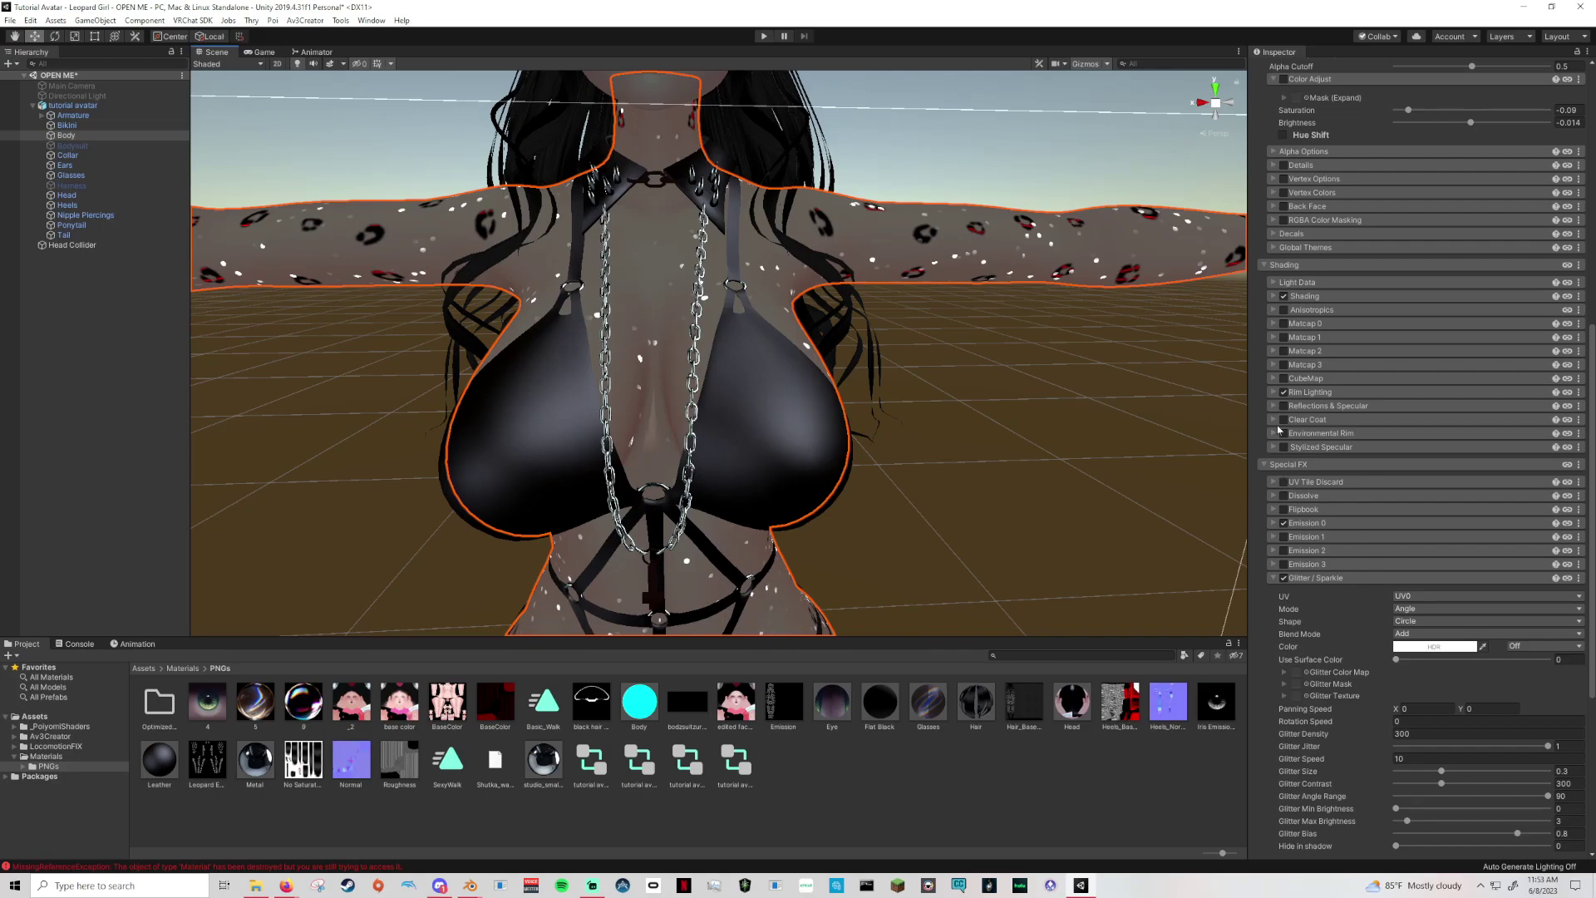
scroll(1333, 622, down, 5)
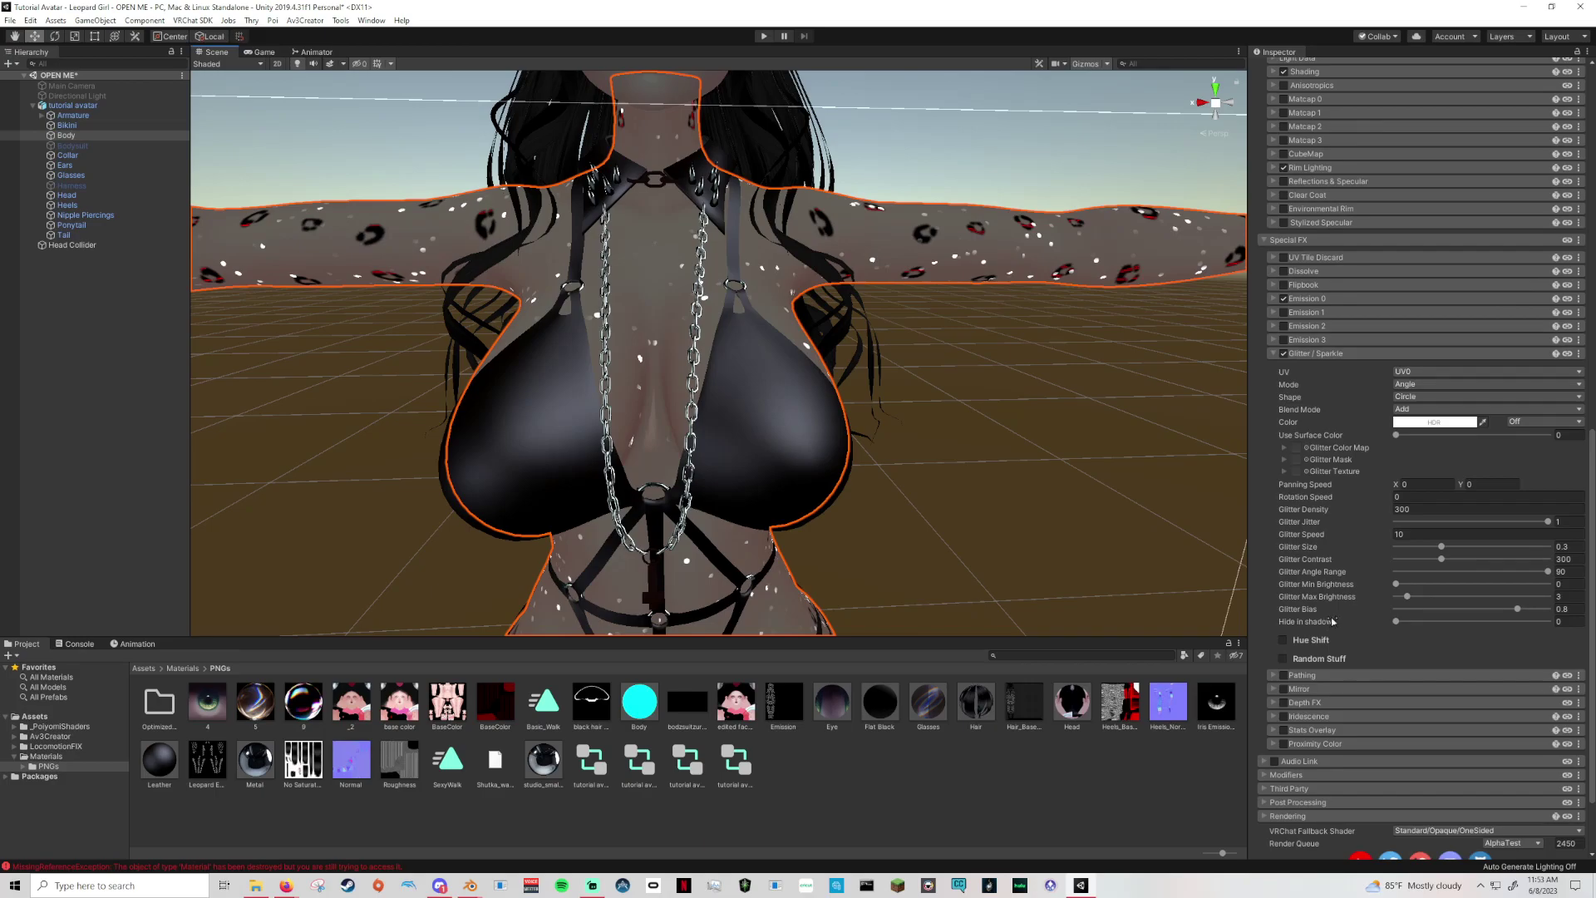
middle_drag(1004, 494, 1089, 494)
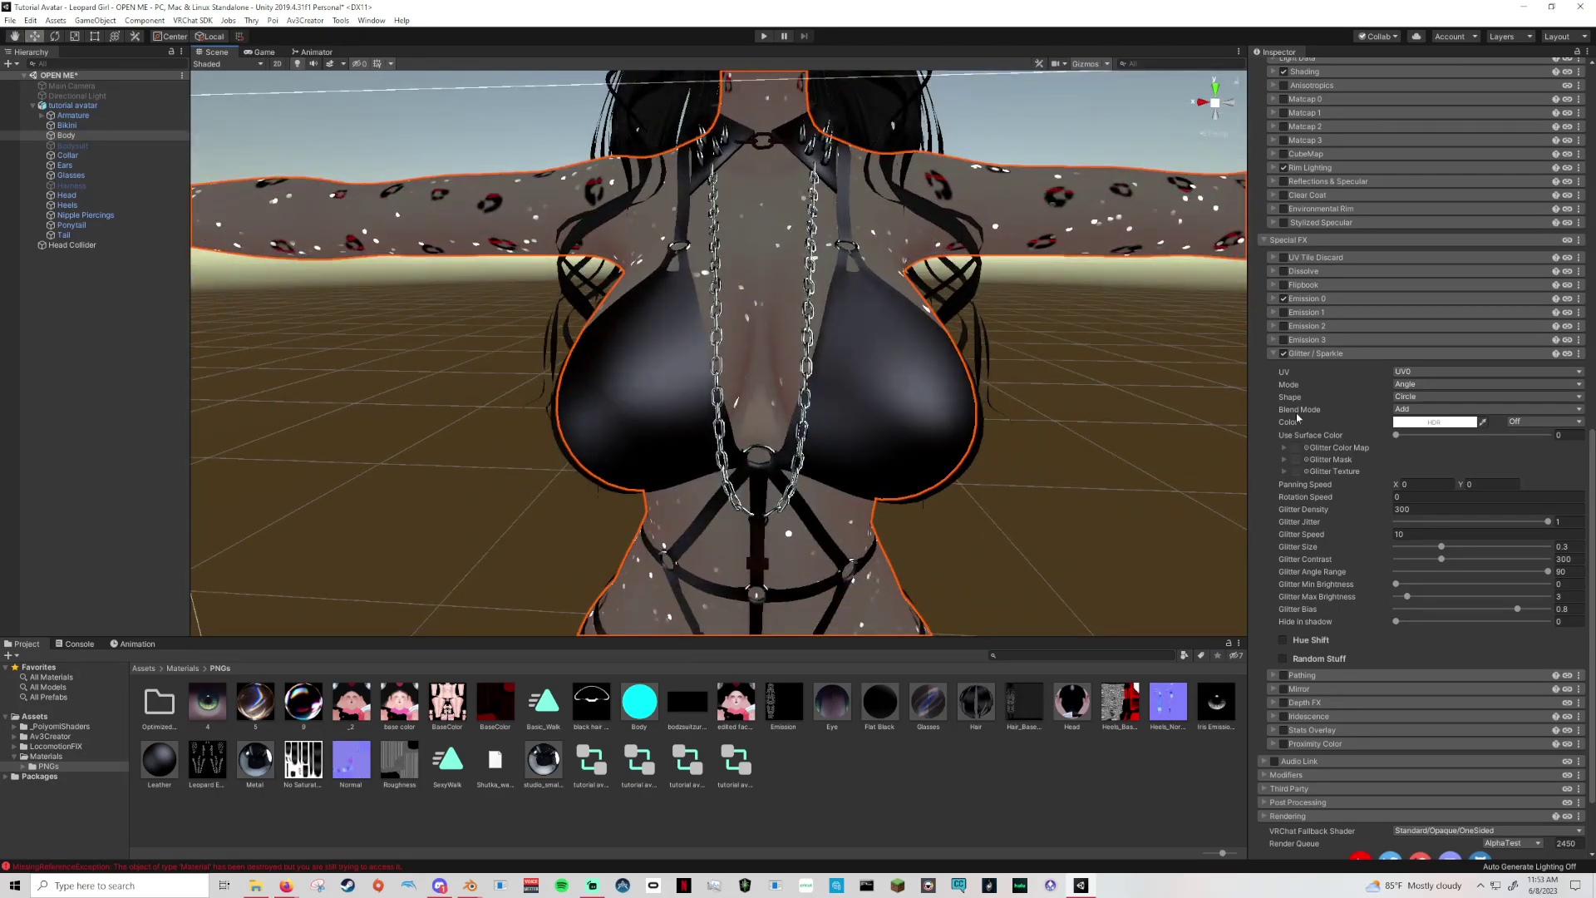
Try the Leopard Emission texture as the Glitter Mask, then set the mask back to None.
drag(207, 759, 1298, 461)
mouse_move(960, 559)
middle_down()
mouse_move(934, 570)
mouse_move(962, 559)
middle_up()
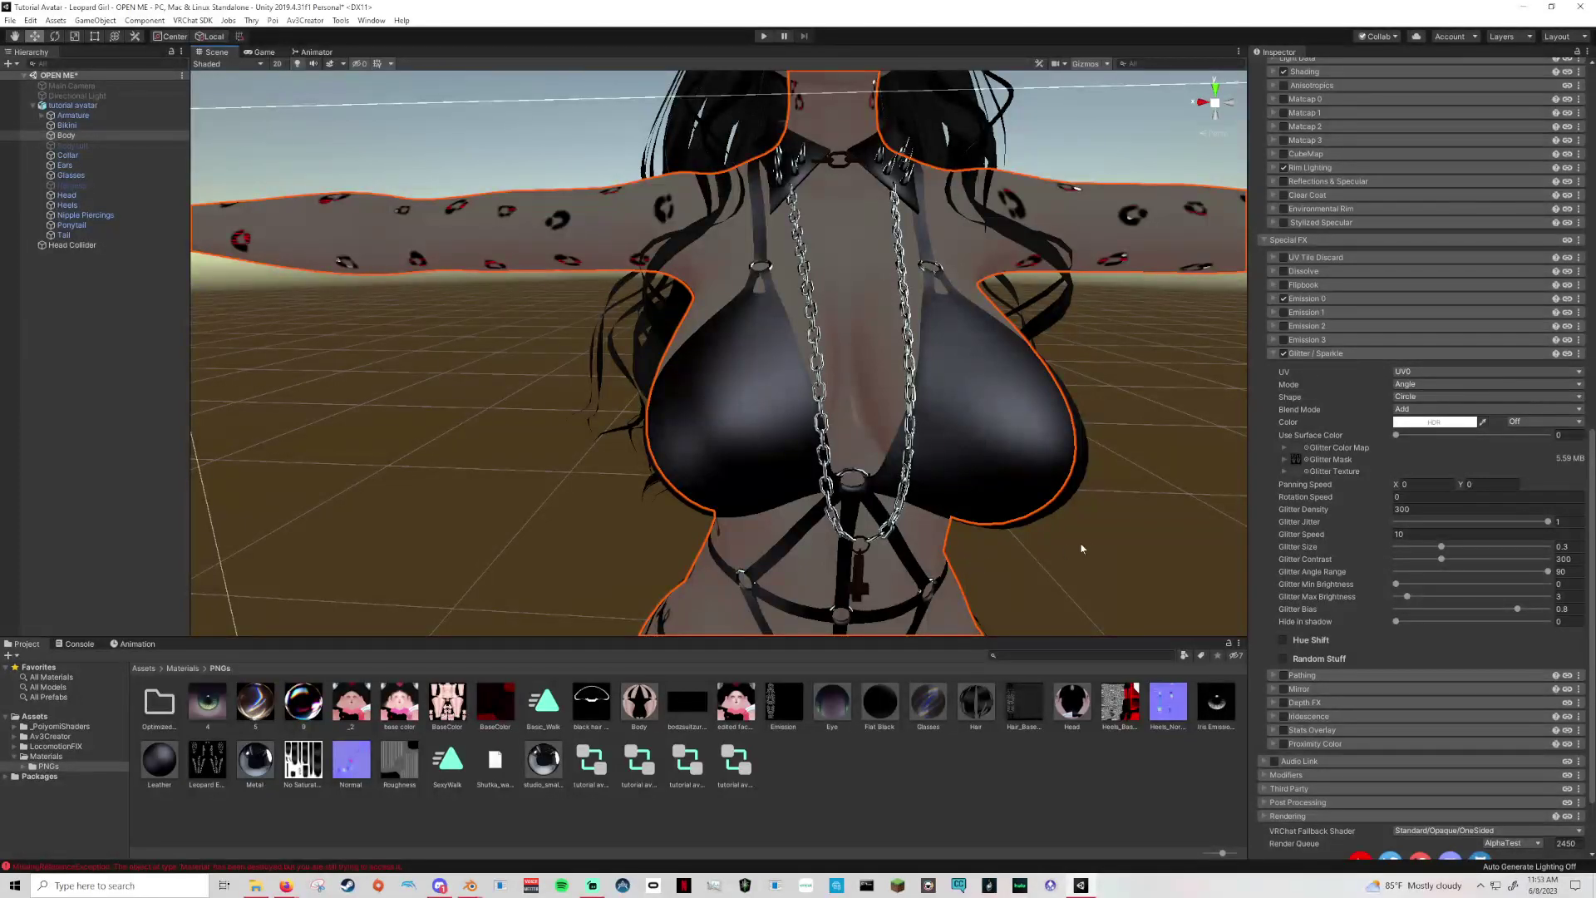
click(1306, 459)
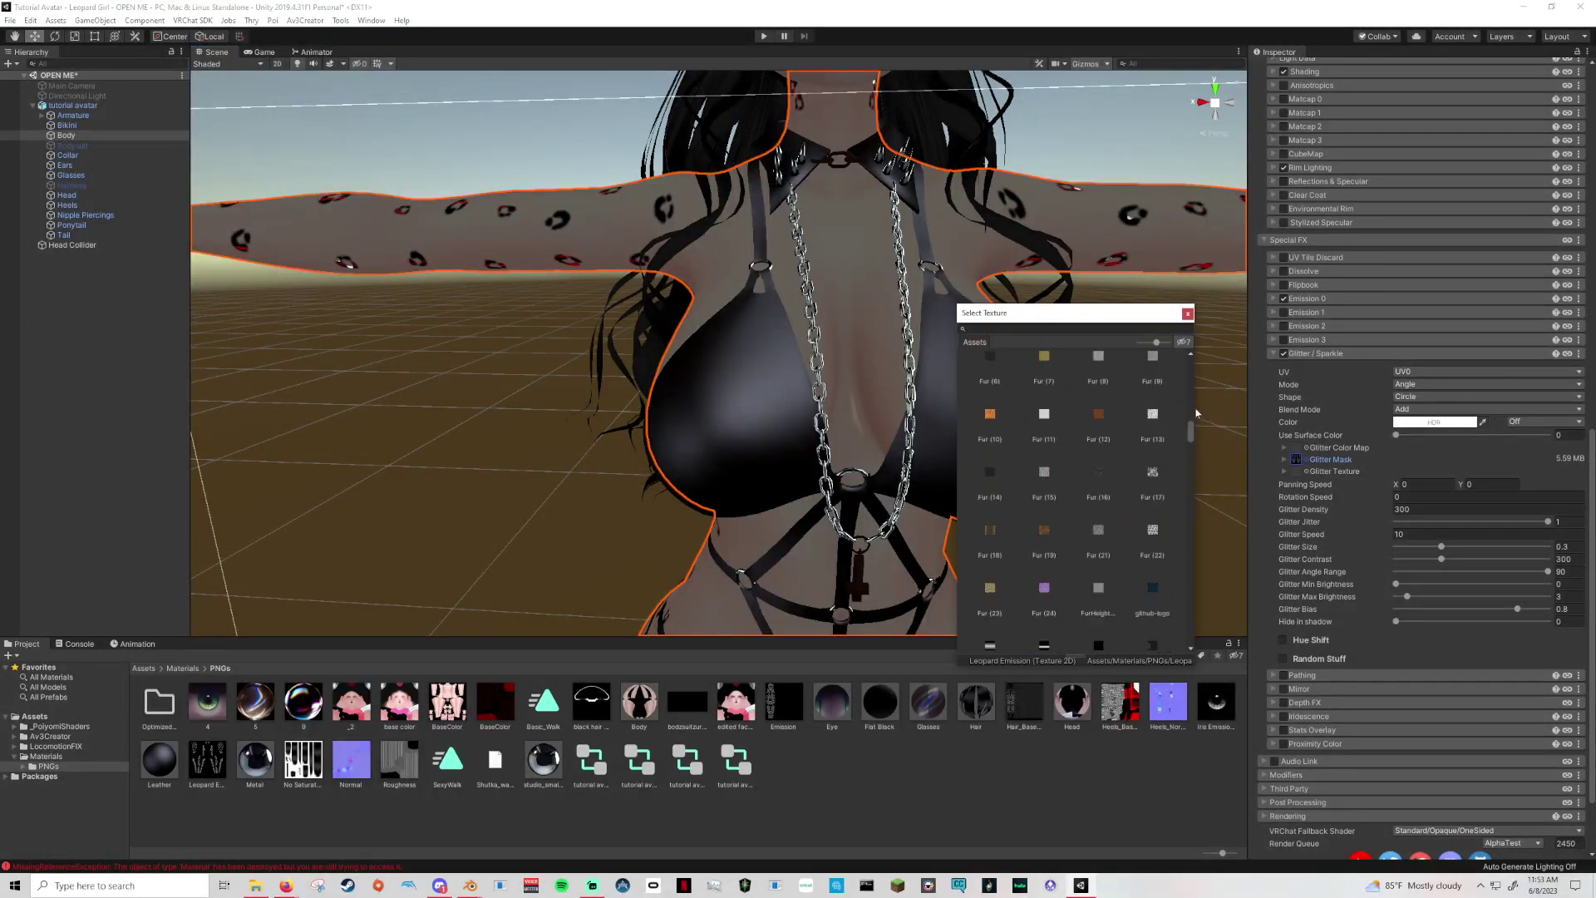
drag(1191, 425, 1191, 358)
click(989, 359)
click(1187, 313)
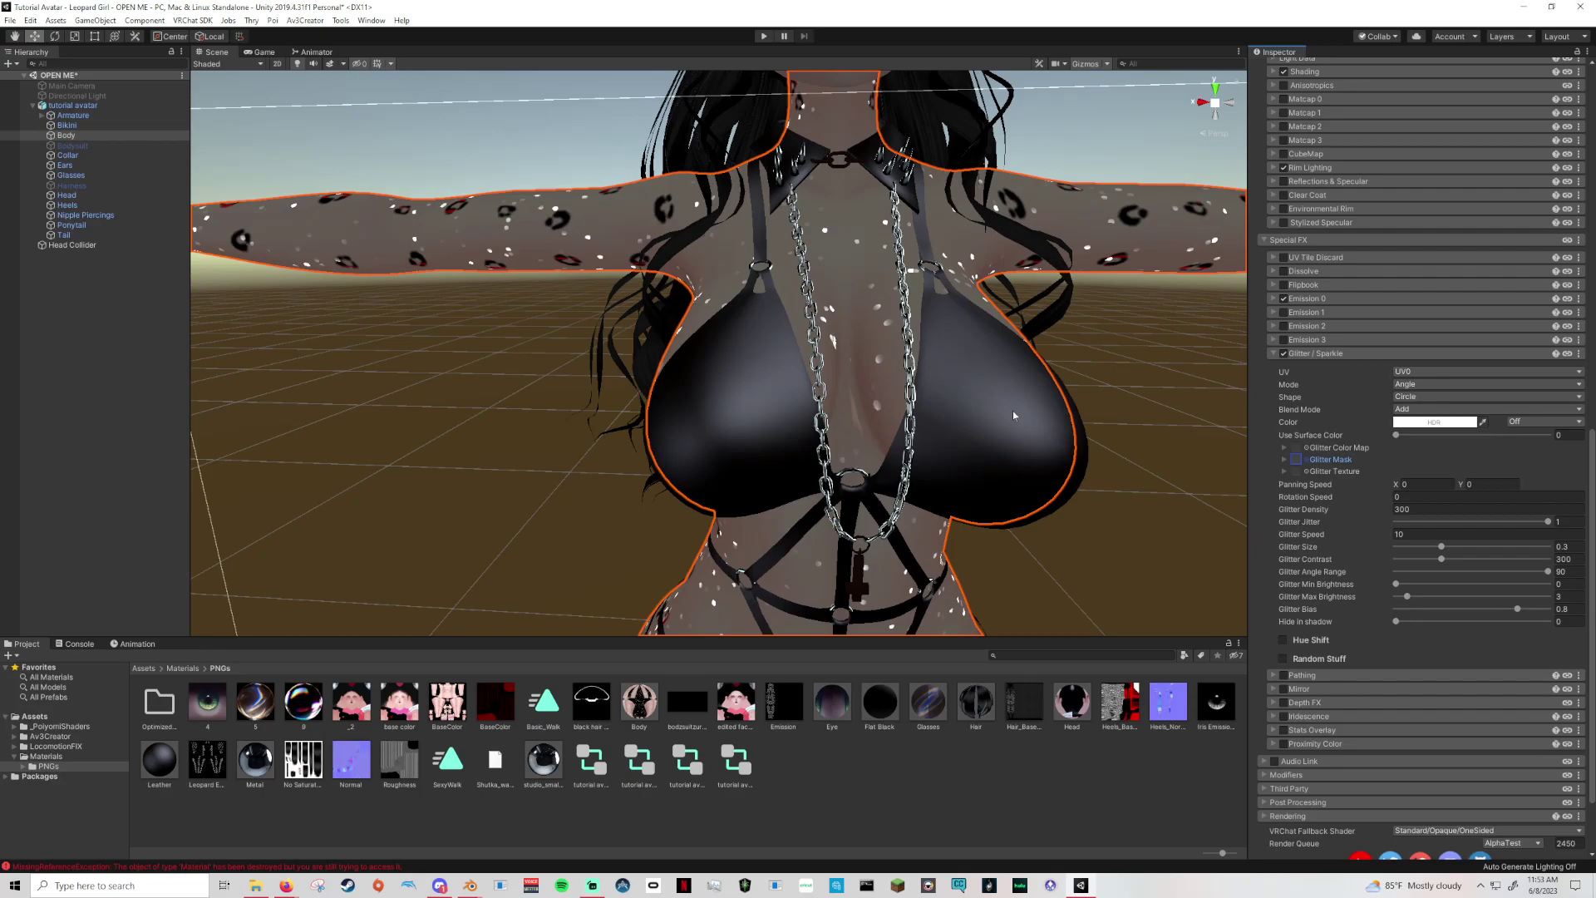
Set the Glitter Size to 1 and the Glitter Contrast to 1000.
right_drag(1026, 402, 1064, 357)
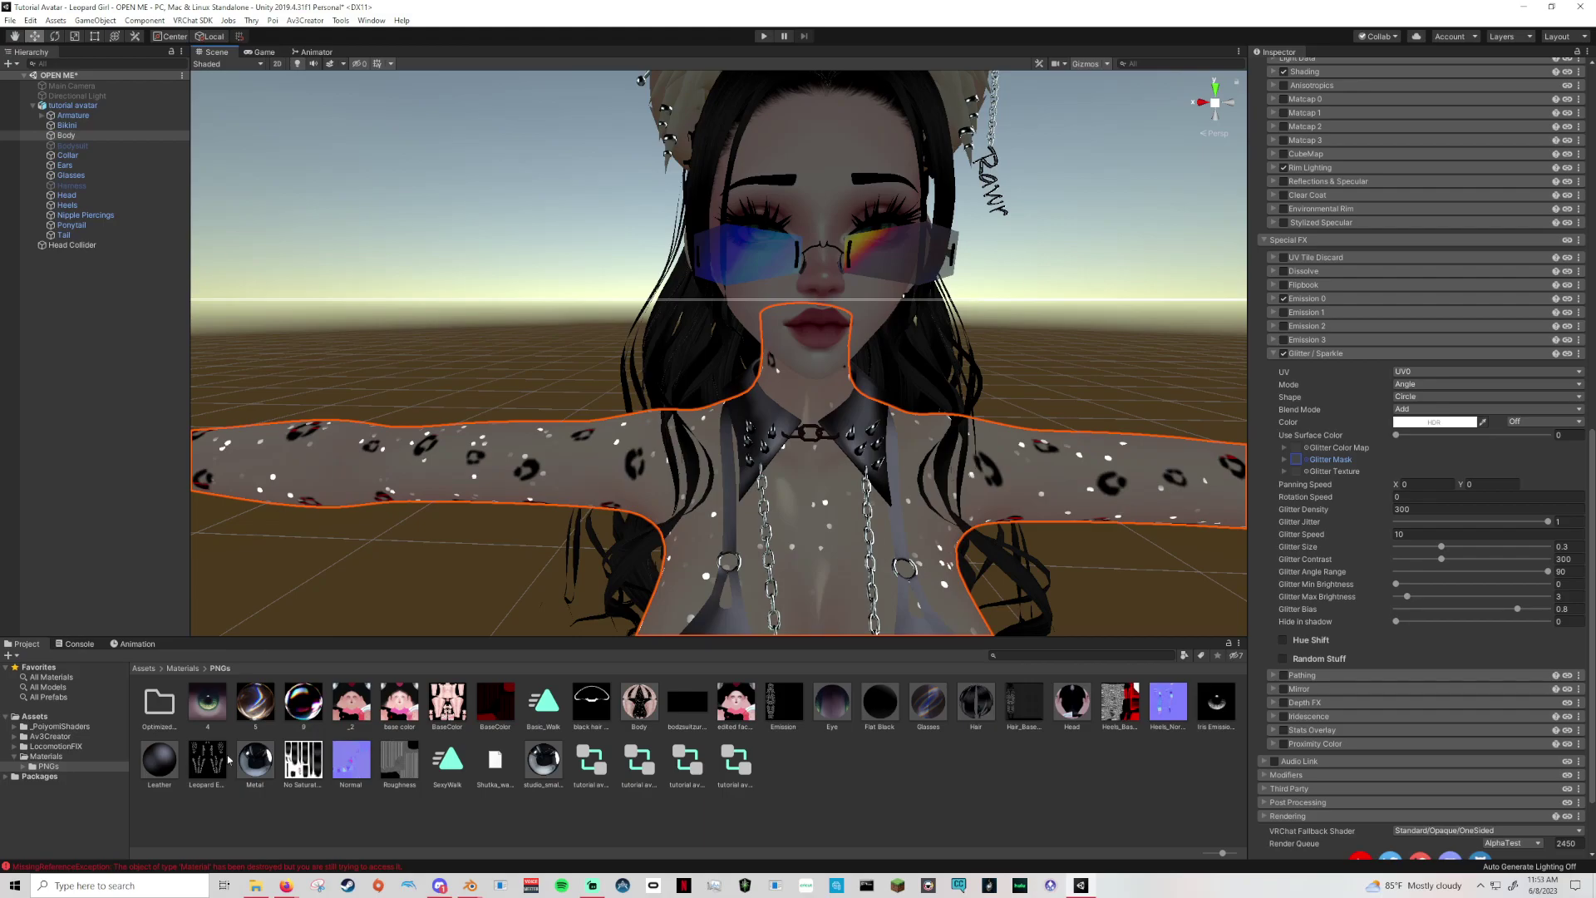
click(1413, 534)
click(1442, 547)
drag(1442, 546, 1551, 546)
drag(1441, 559, 1571, 562)
Set the Glitter Density to 3.3, Glitter Jitter to 0, Glitter Speed to -84.7 and Glitter Contrast to 93.
click(1398, 532)
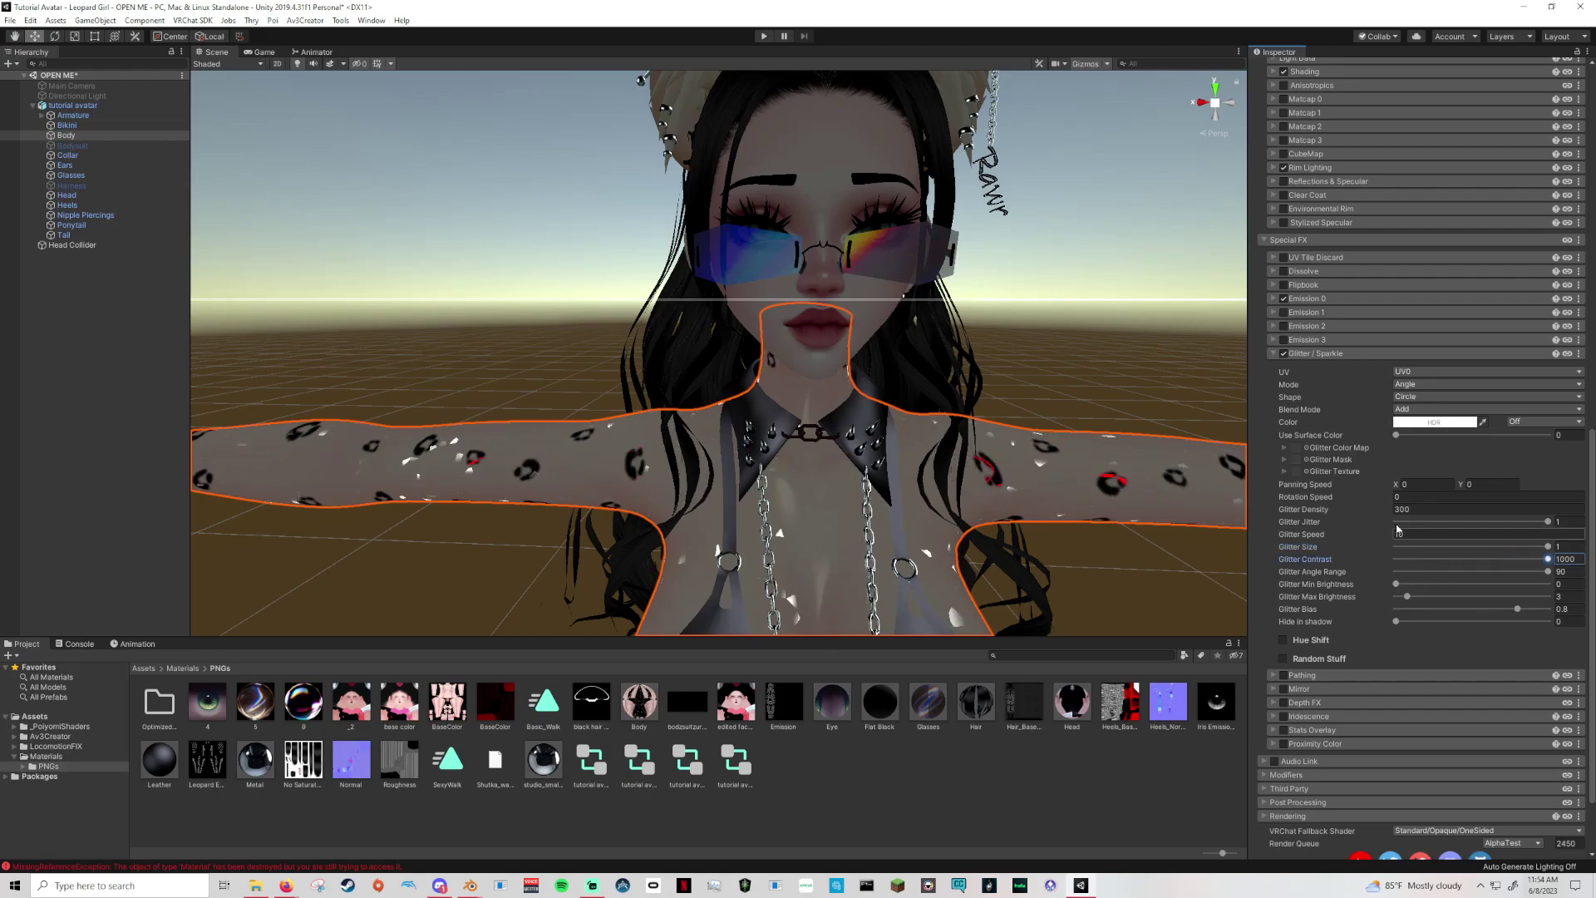
drag(1303, 509, 219, 444)
mouse_move(1095, 490)
mouse_down()
mouse_move(909, 490)
mouse_move(1107, 511)
mouse_up()
drag(1468, 523, 1223, 541)
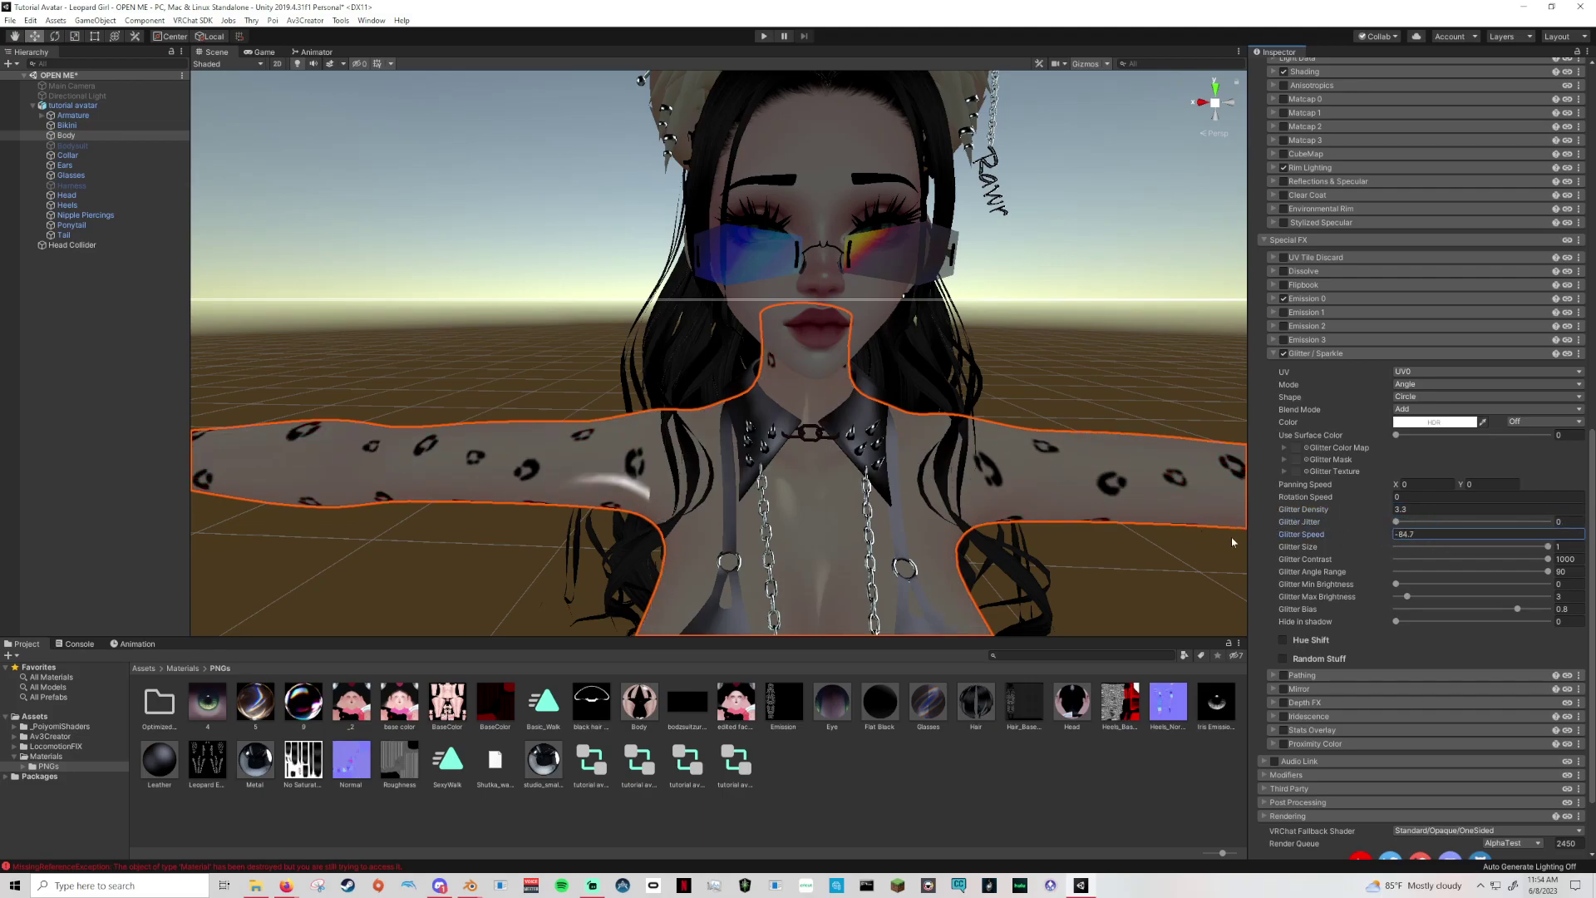
drag(1469, 558, 1410, 560)
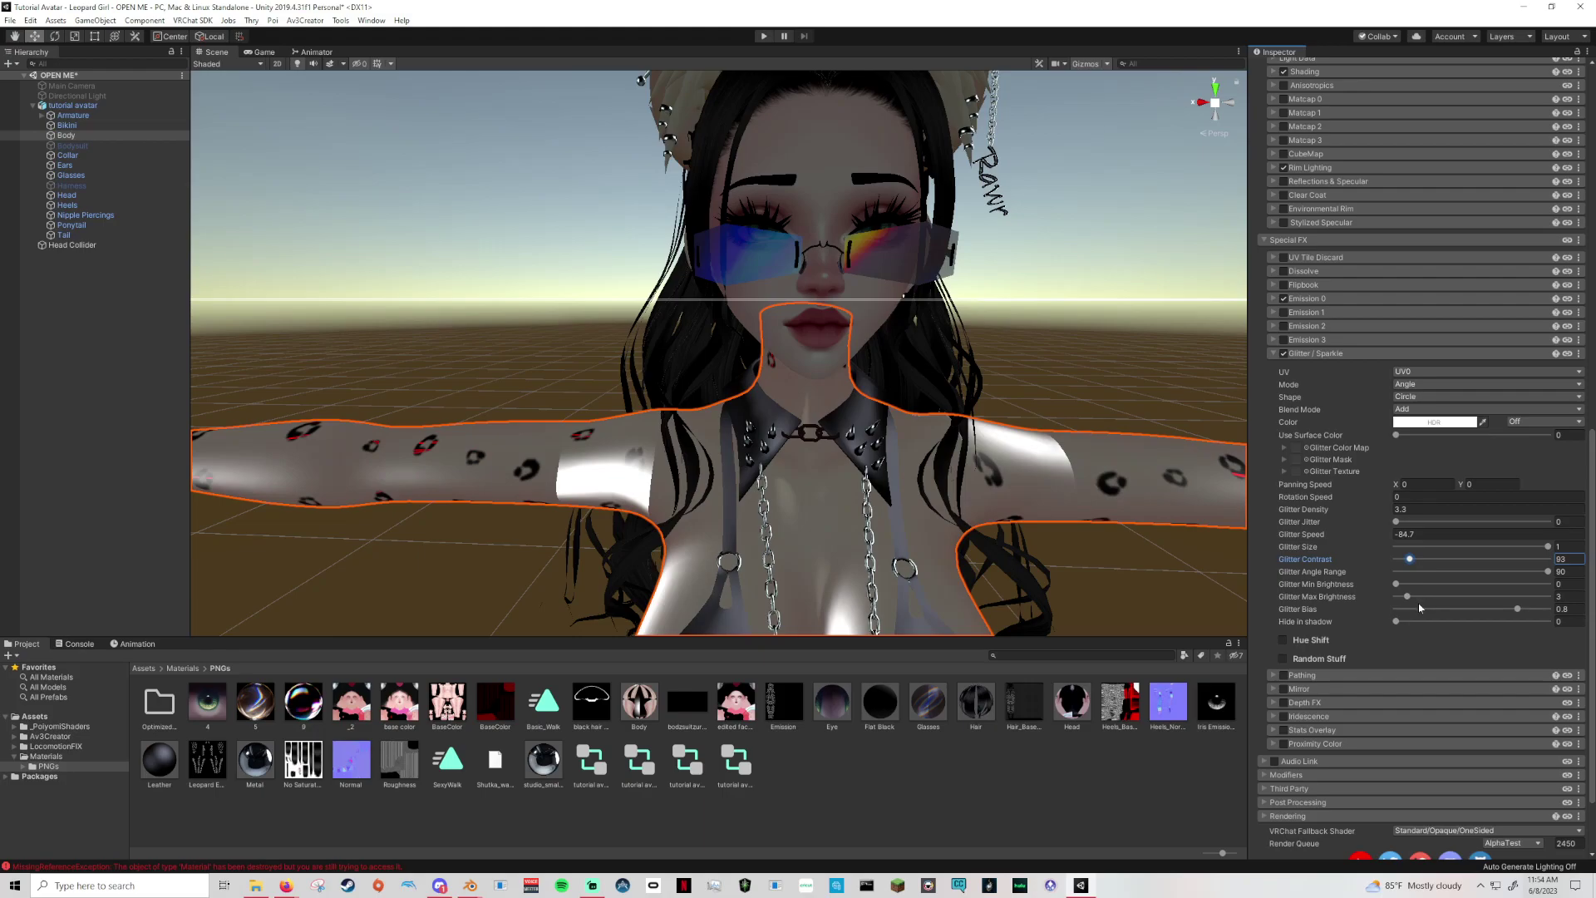
Set the Glitter Bias to 0.865 and the Glitter Density to 1189.23.
drag(1515, 610, 1522, 616)
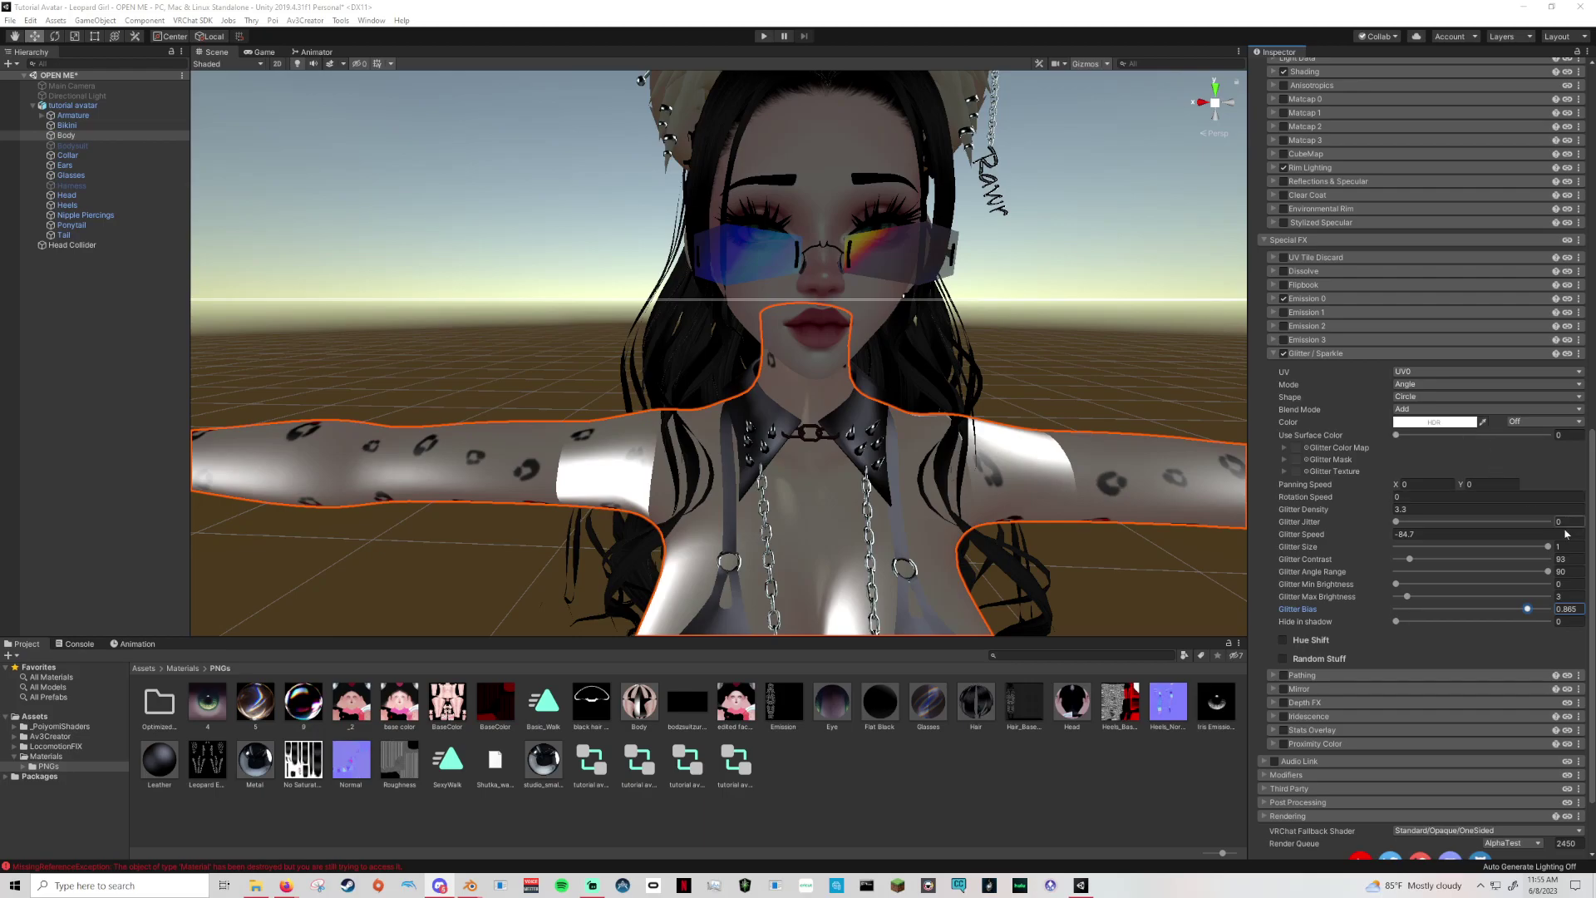
click(1438, 509)
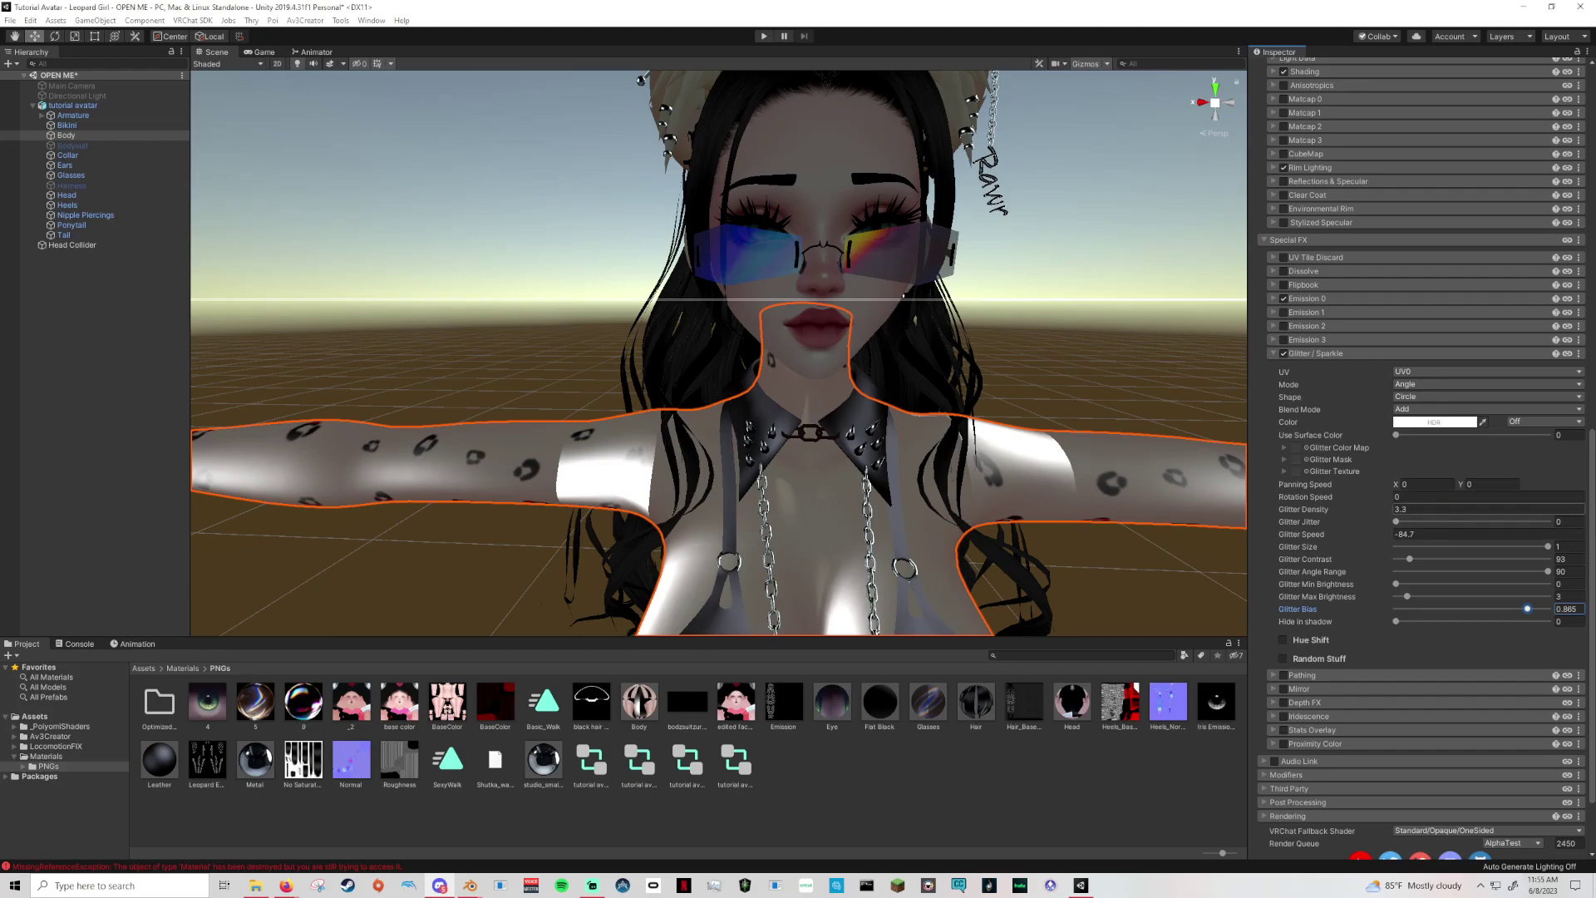
text(1189.23)
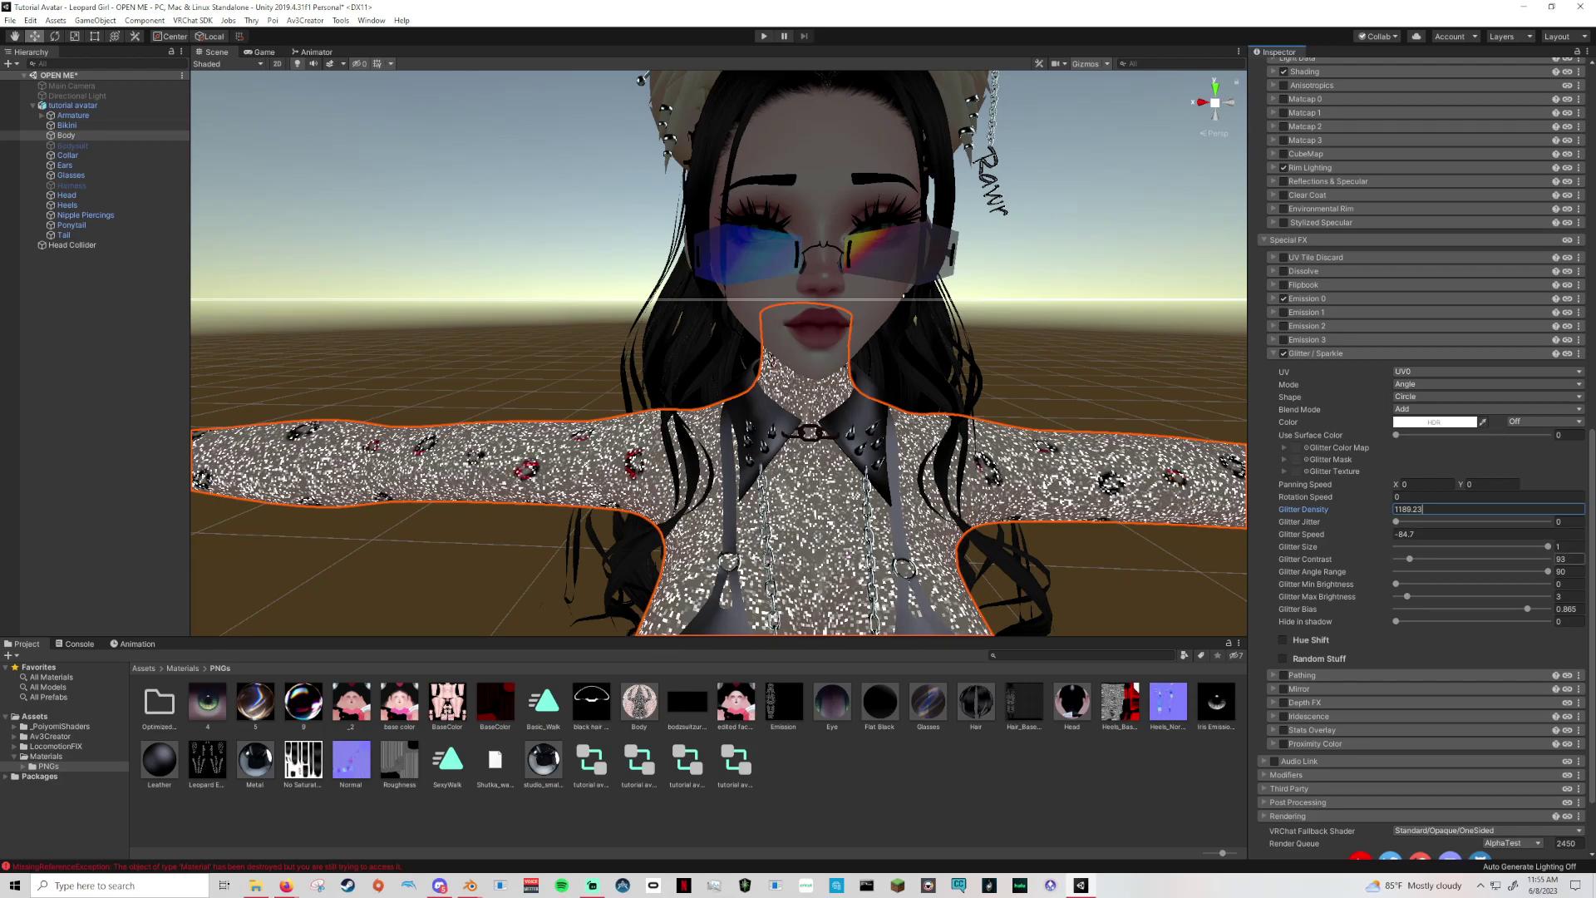
Set the Glitter Contrast to 1, the Glitter Jitter to 1 and the Glitter Speed to 0.
click(1562, 559)
text(0.015)
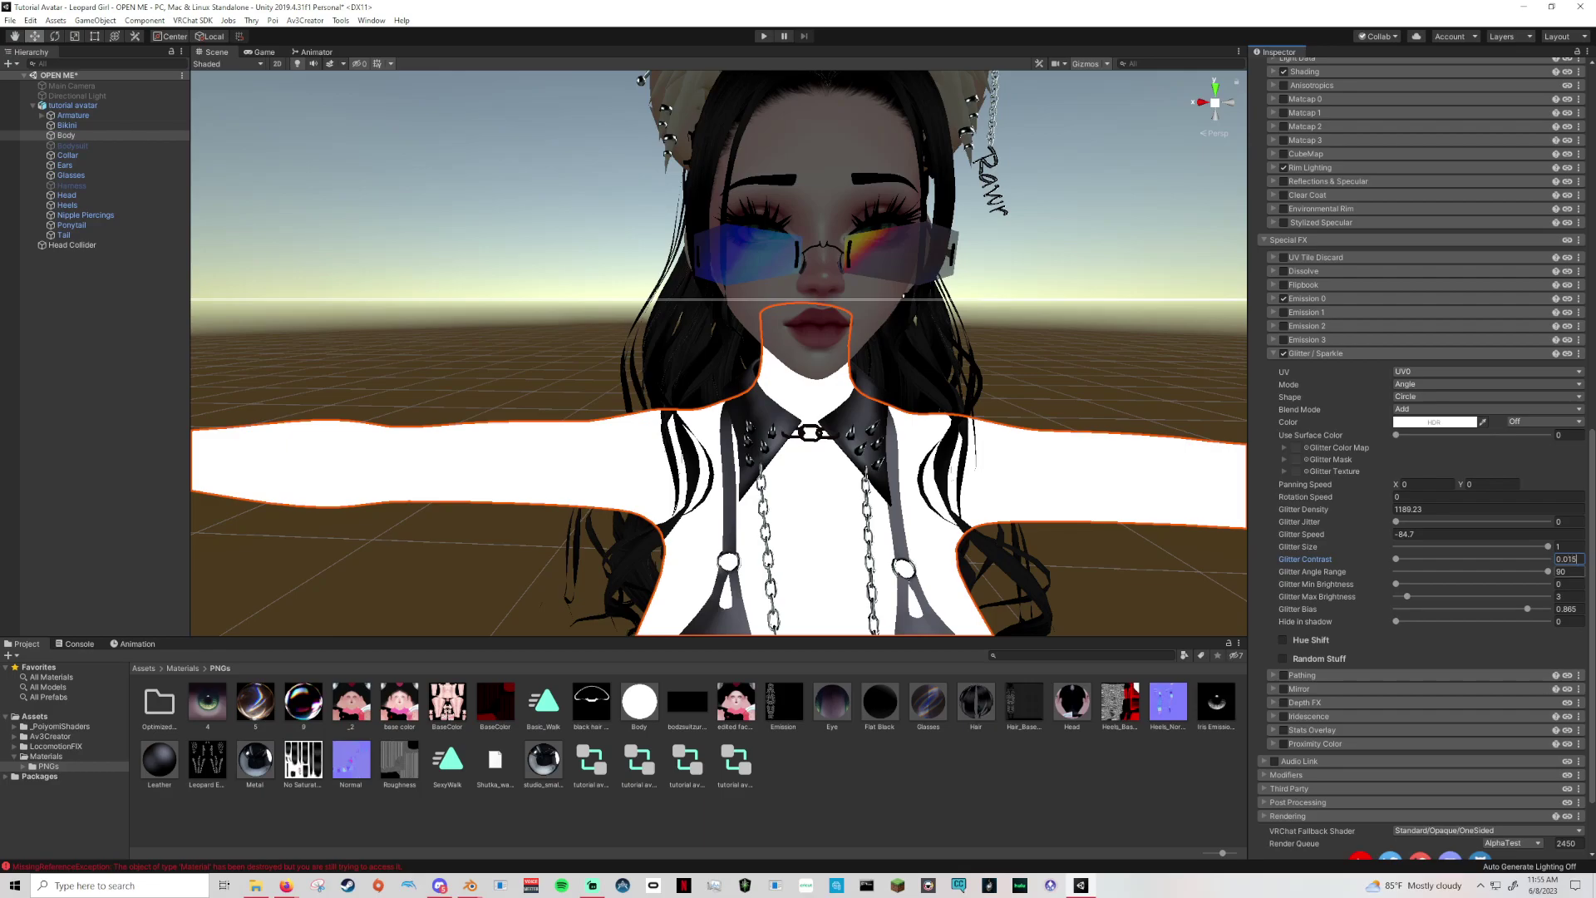
key(Tab)
text(1)
click(1568, 597)
click(1568, 522)
click(1488, 534)
text(0)
key(Tab)
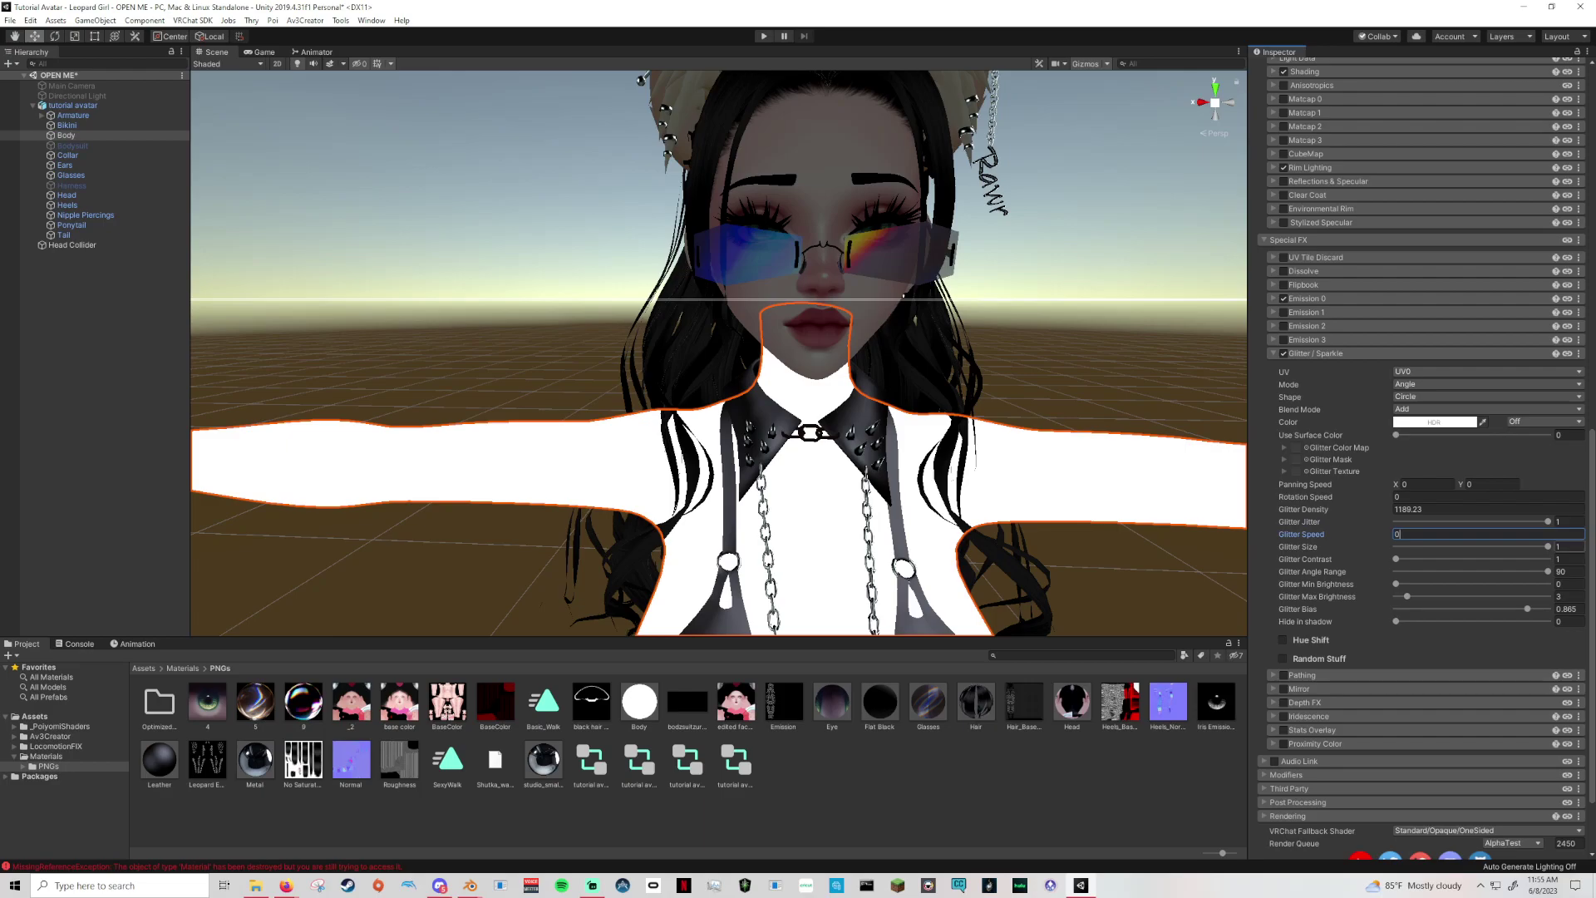
Set the Glitter Size to 0.15 and the Glitter Contrast to 192.
text(0)
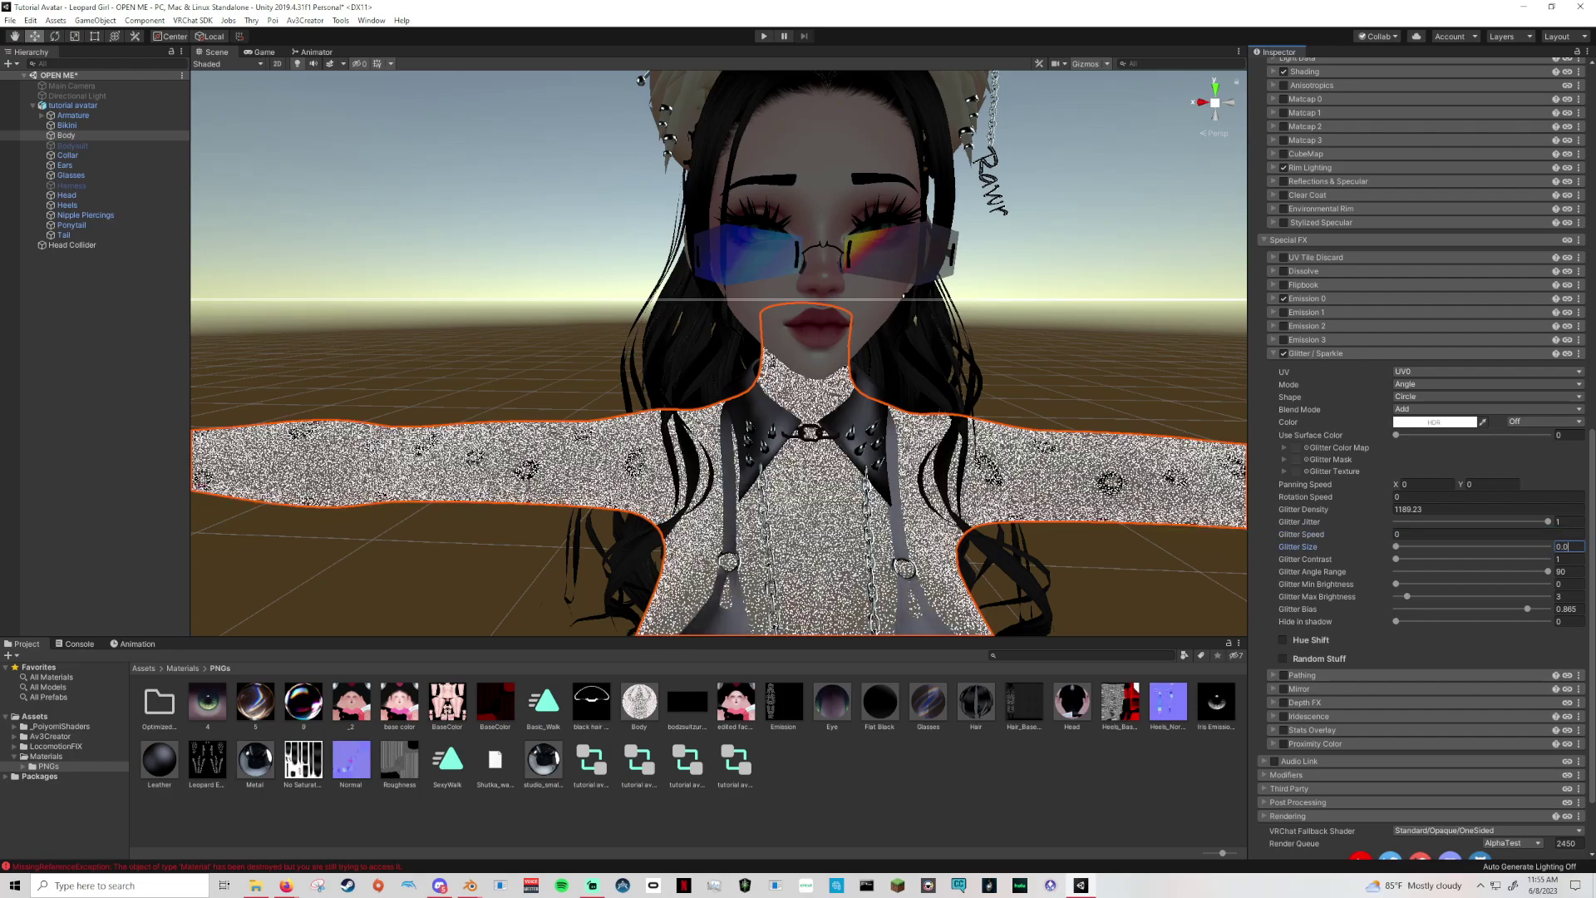
text(.15)
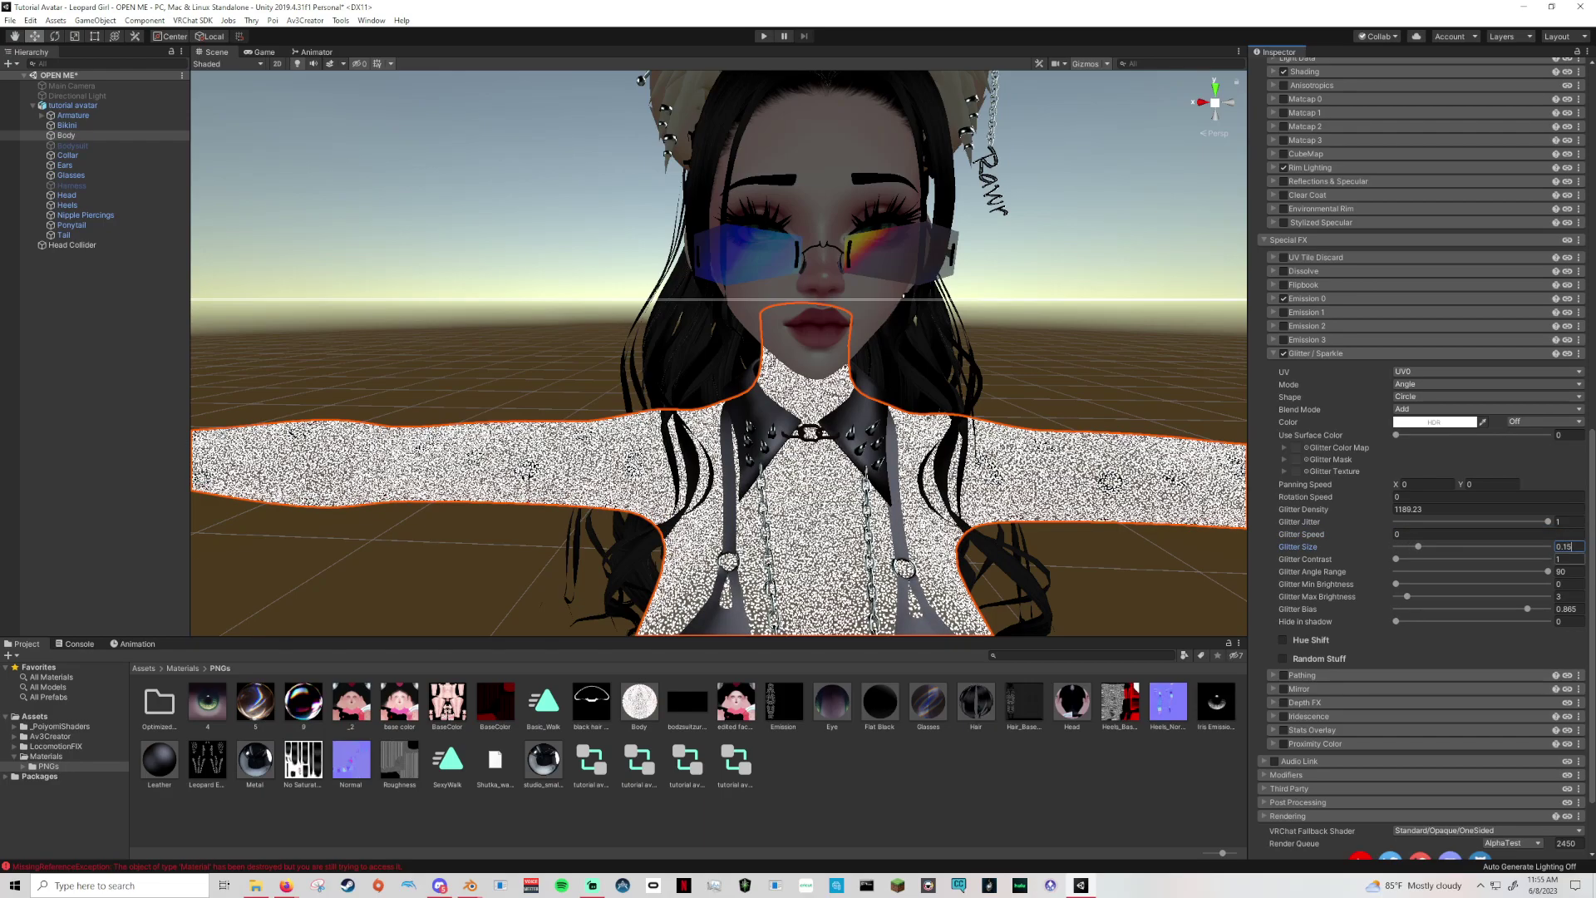
key(Tab)
text(192)
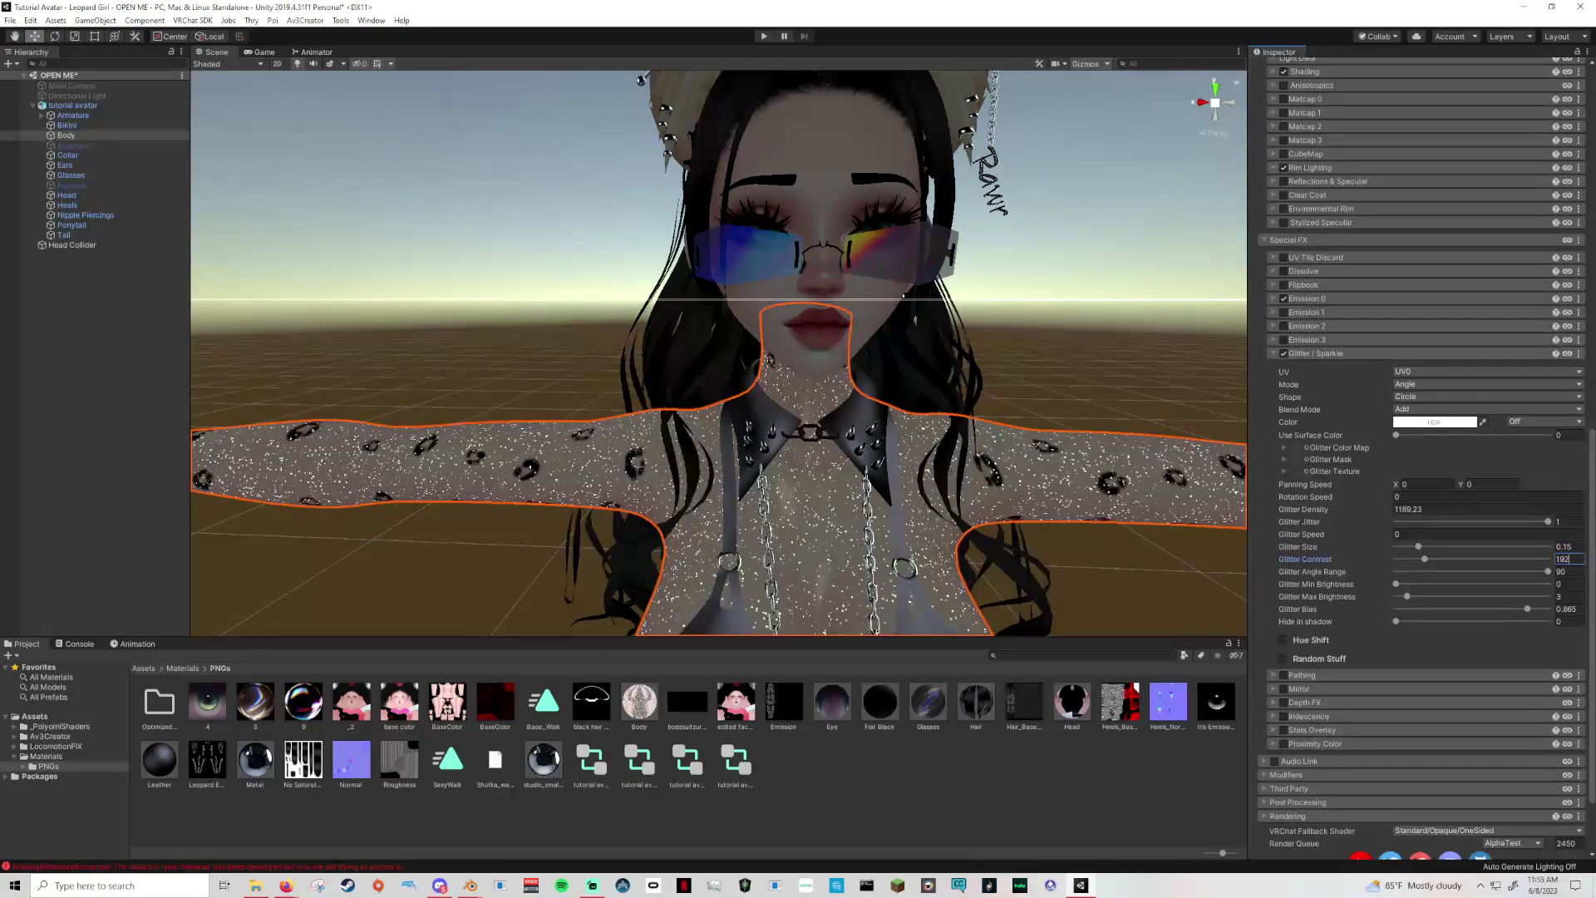
Set the Glitter Angle Range to 0, the Glitter Max Brightness to 0.4 and the Glitter Bias to 0.308.
key(Tab)
text(0)
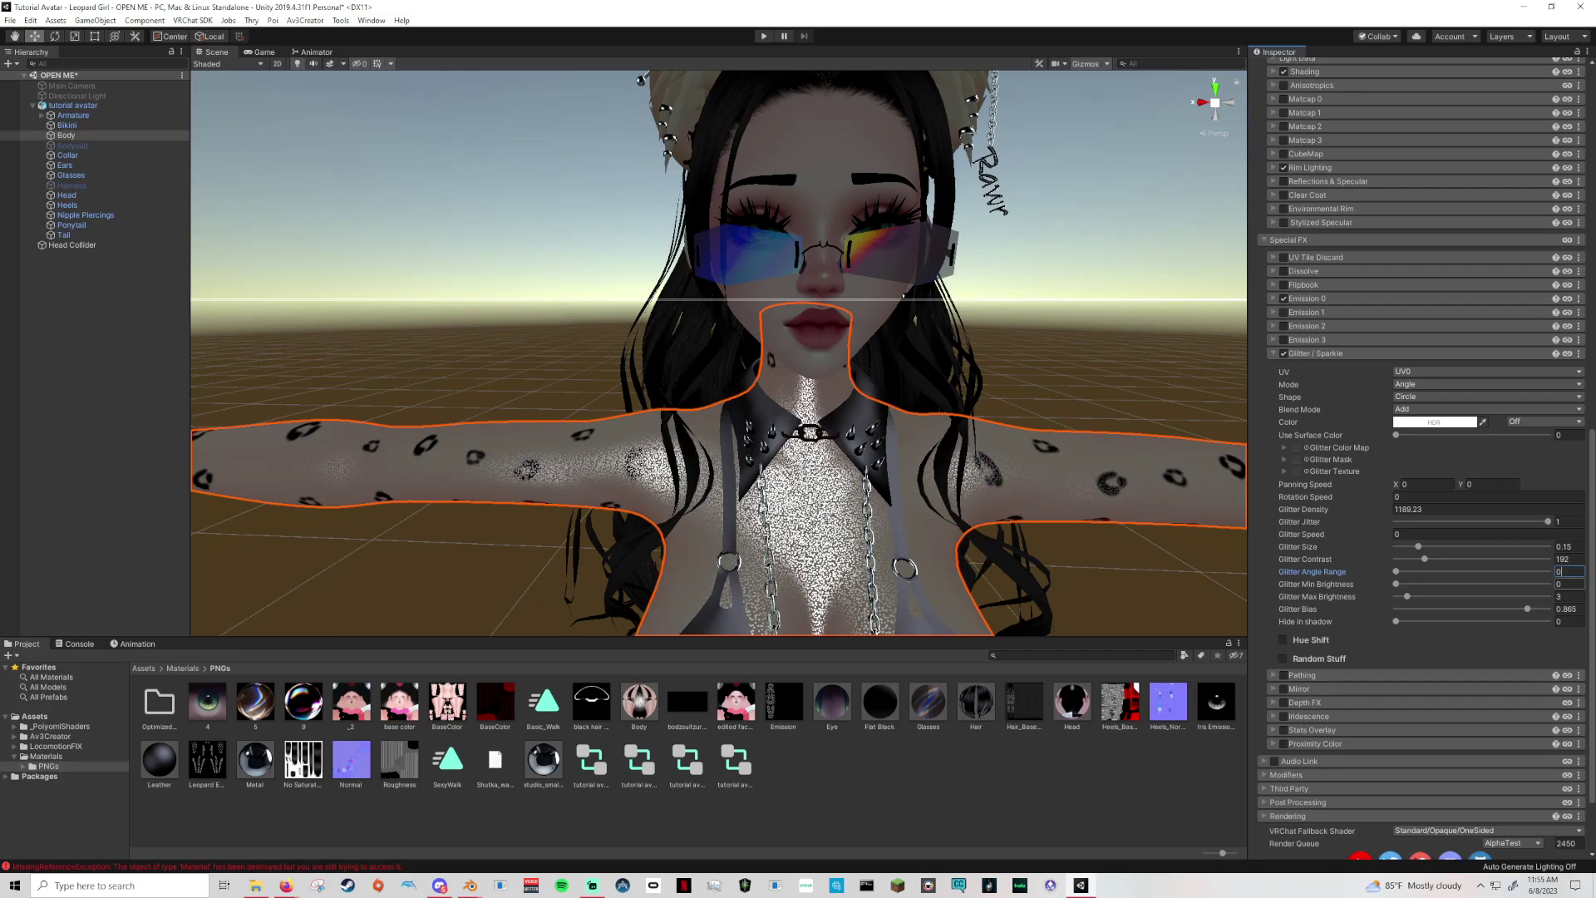
click(1571, 597)
text(.4)
key(Tab)
text(.30)
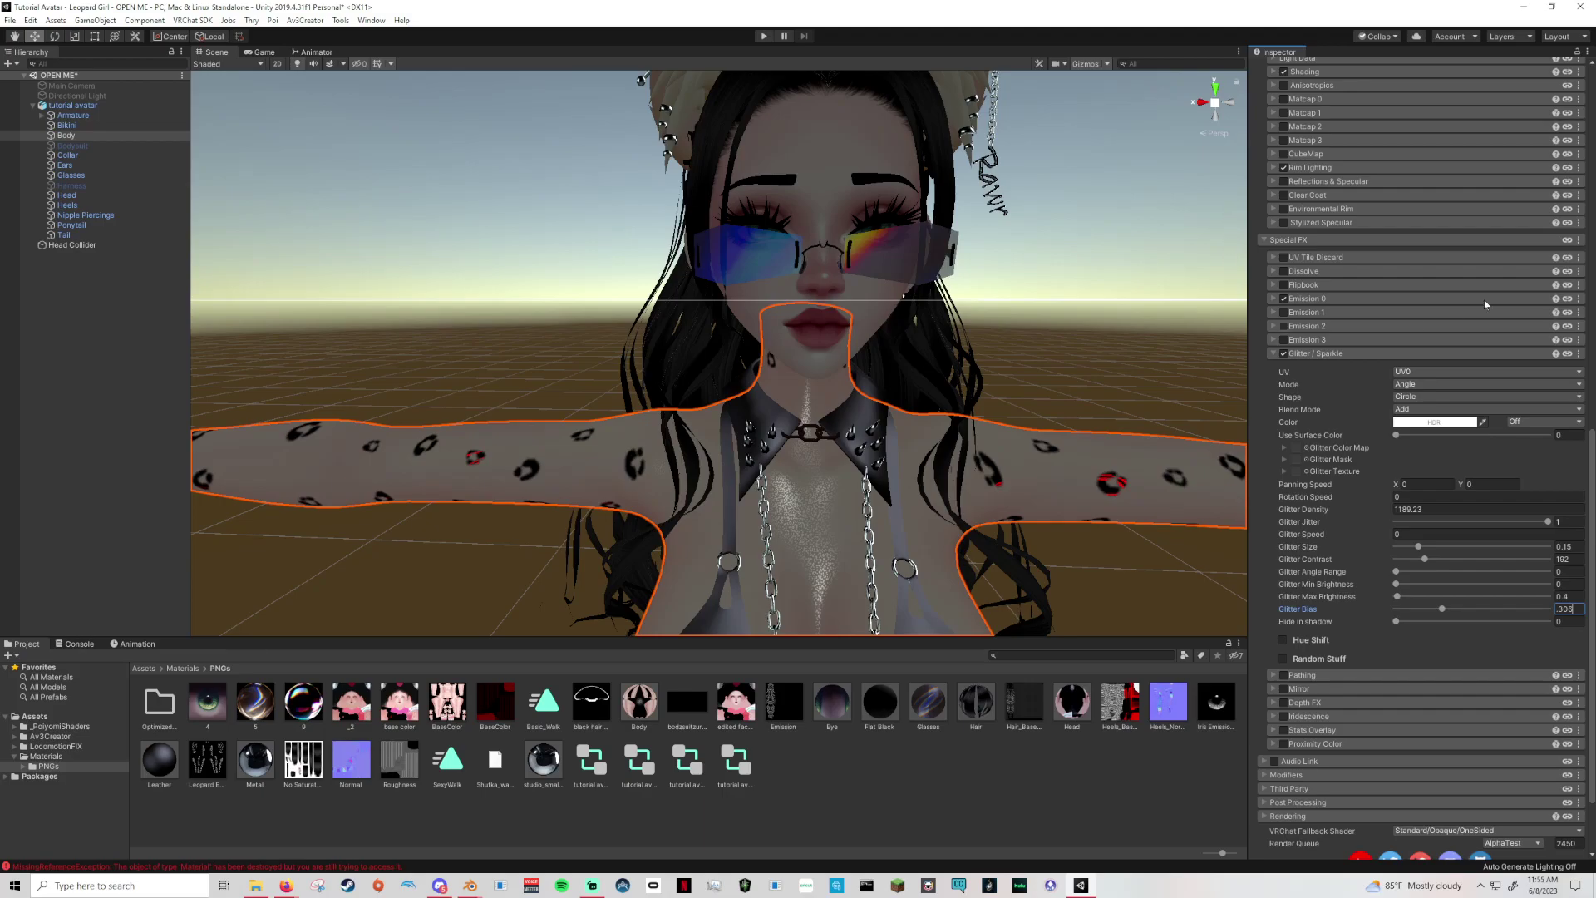
Try Use Surface Color at 1 on the body's glitter, then set it back to 0.
right_drag(1179, 355, 1035, 310)
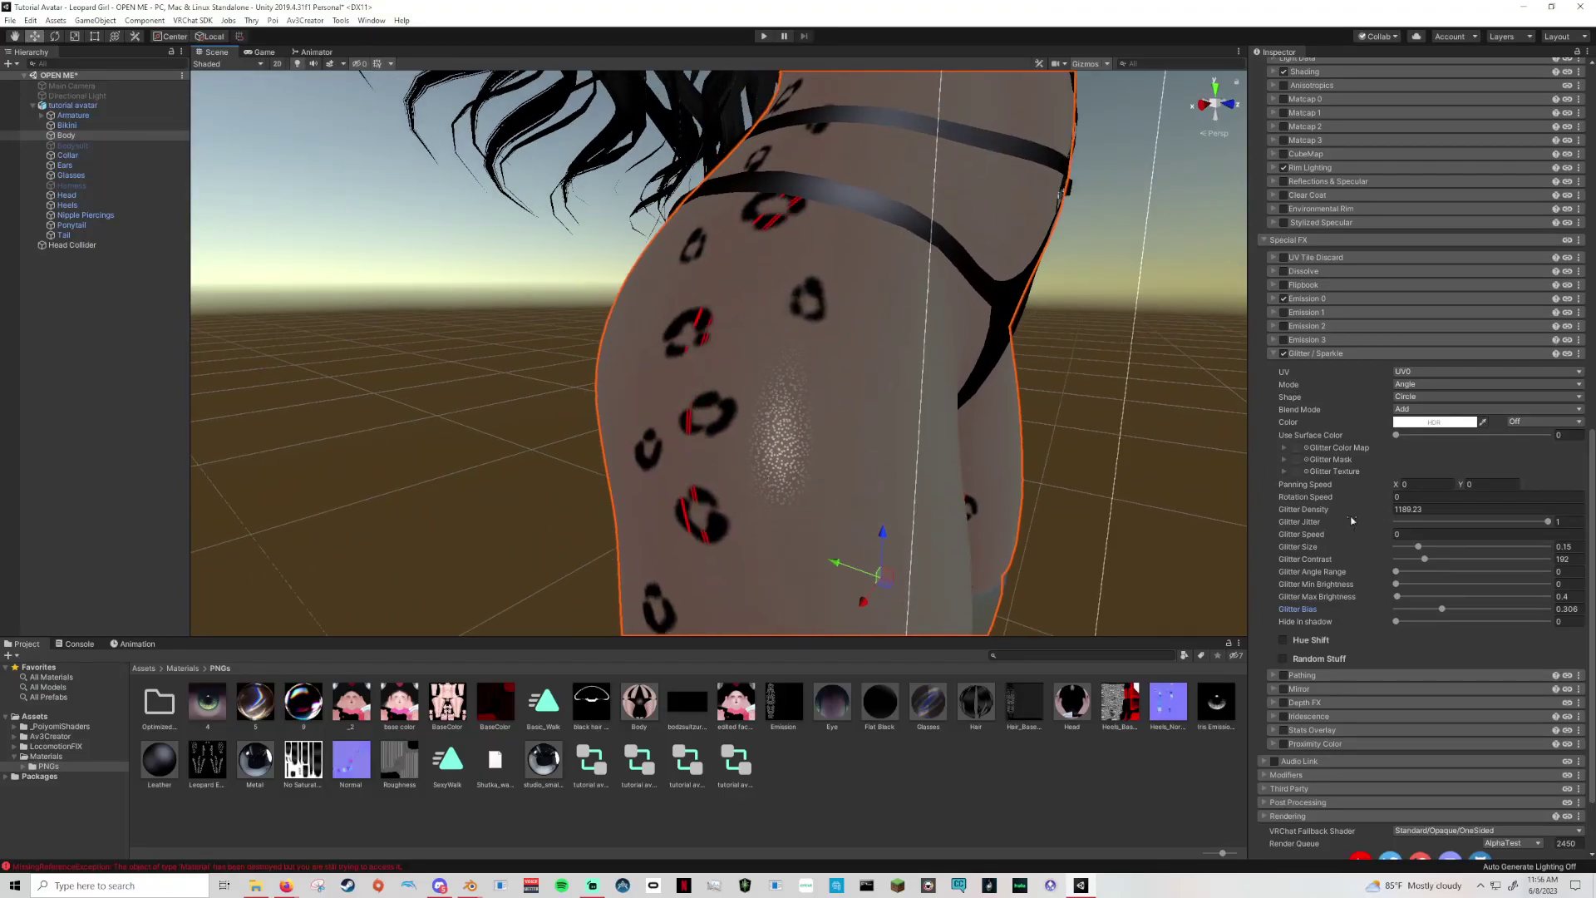
alt+drag(724, 446, 943, 428)
middle_drag(943, 428, 890, 433)
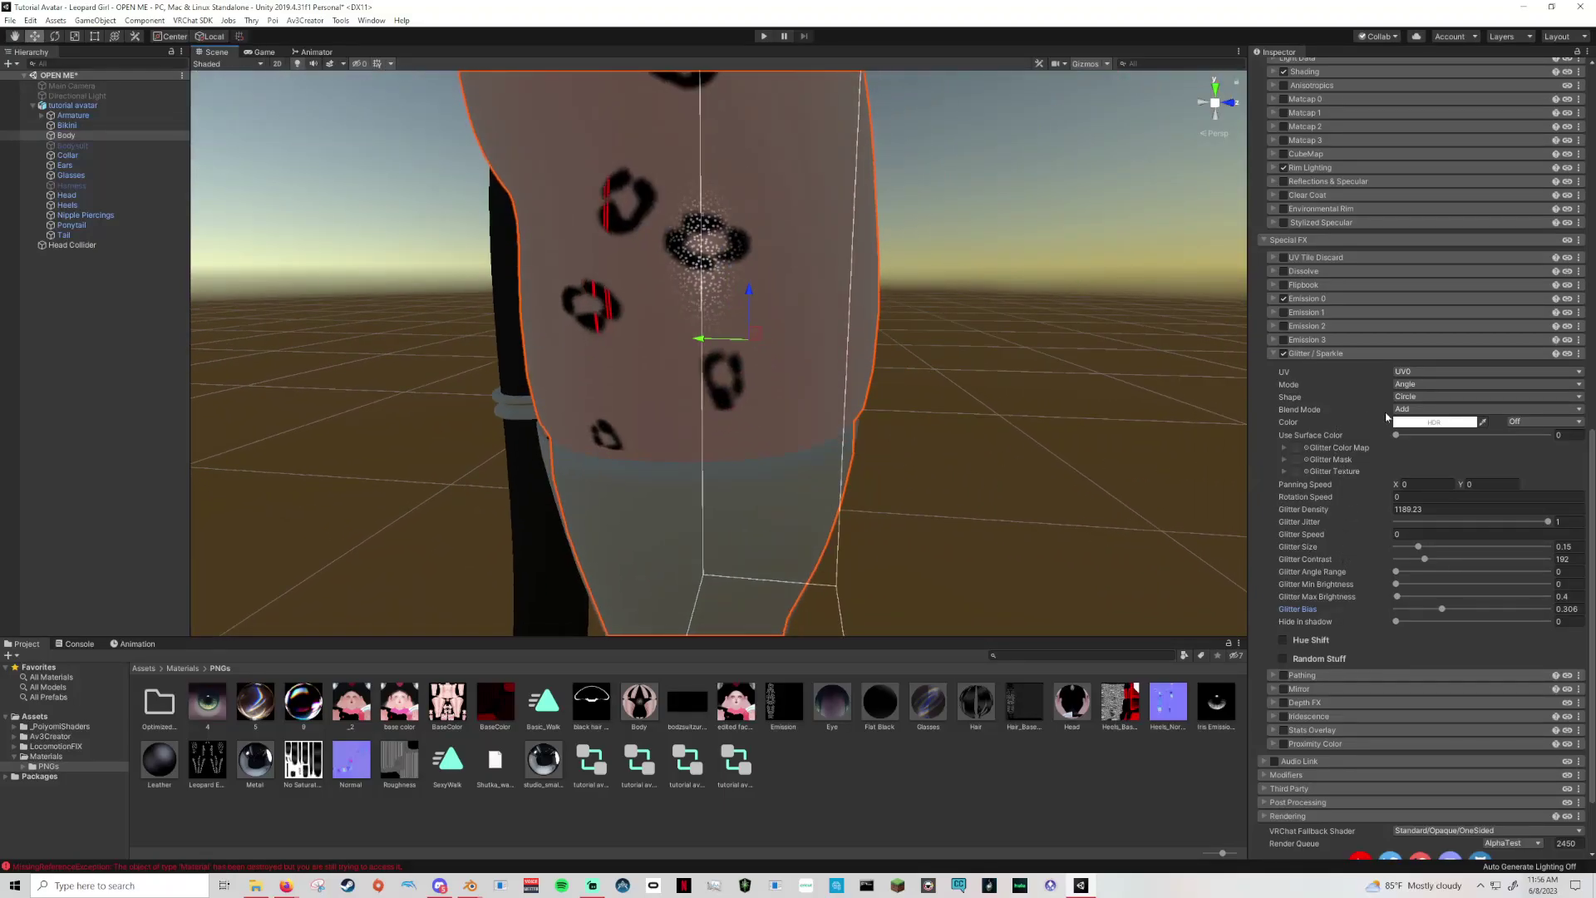
drag(1400, 435, 1562, 448)
middle_drag(1182, 450, 1164, 456)
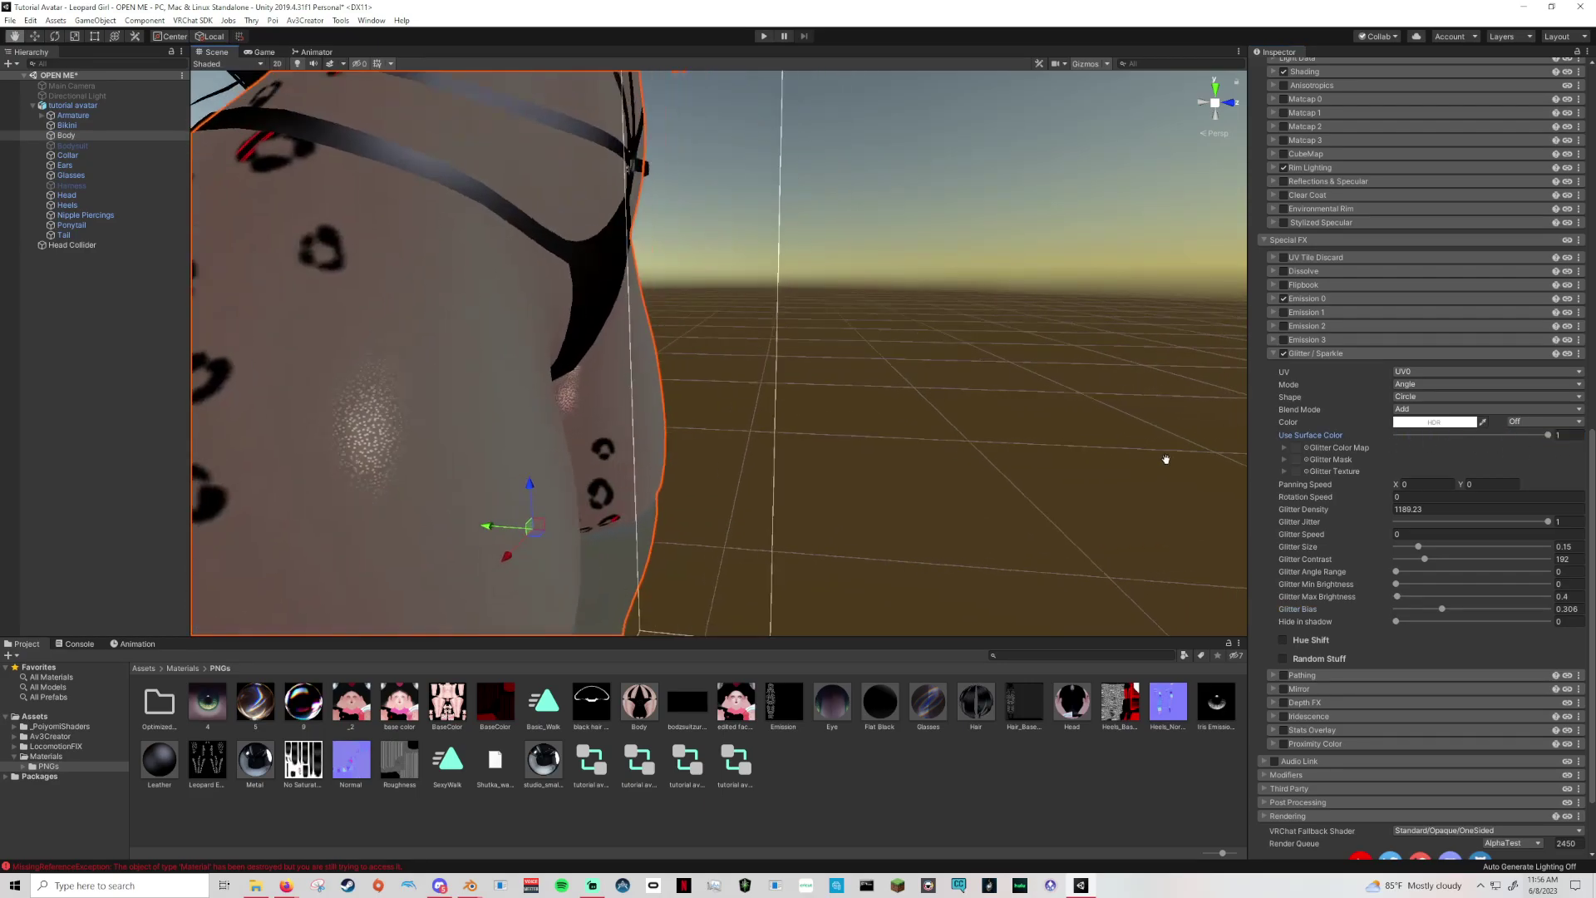
drag(1446, 435, 1127, 424)
Try a cyan glitter color and check it on the avatar's waist.
click(1434, 422)
click(935, 430)
alt+drag(987, 440, 1111, 460)
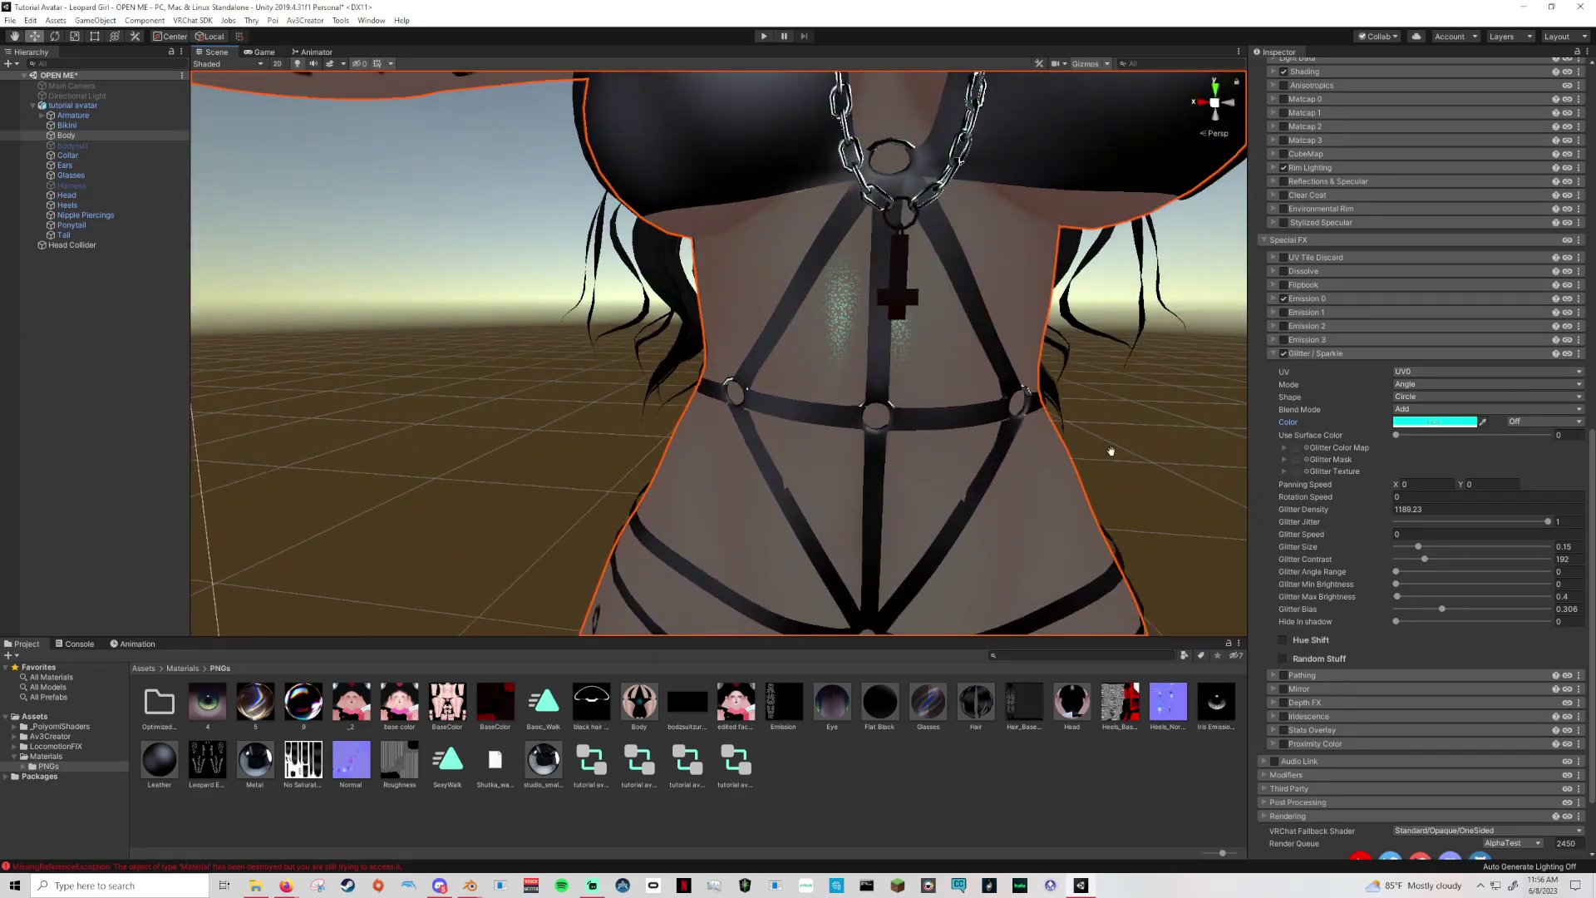
middle_drag(1112, 453, 1115, 441)
alt+drag(883, 420, 1144, 415)
middle_drag(1144, 414, 1158, 413)
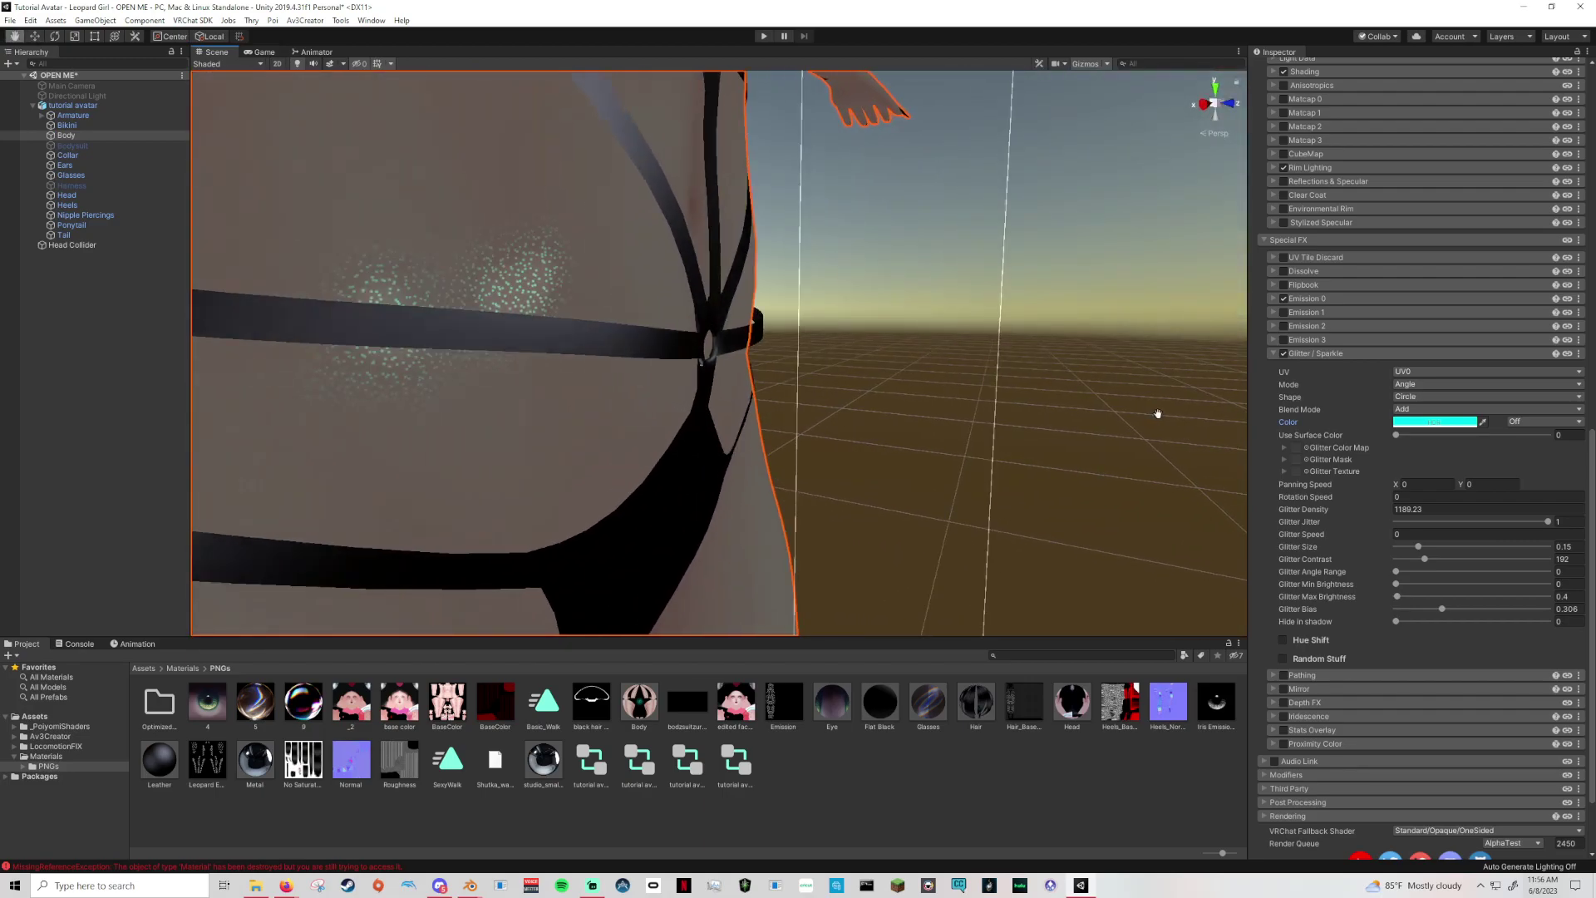
Change the glitter color back to white and set Use Surface Color to 1.
drag(1409, 435, 1555, 438)
click(1462, 423)
drag(1206, 407, 1106, 360)
click(1294, 323)
click(1548, 435)
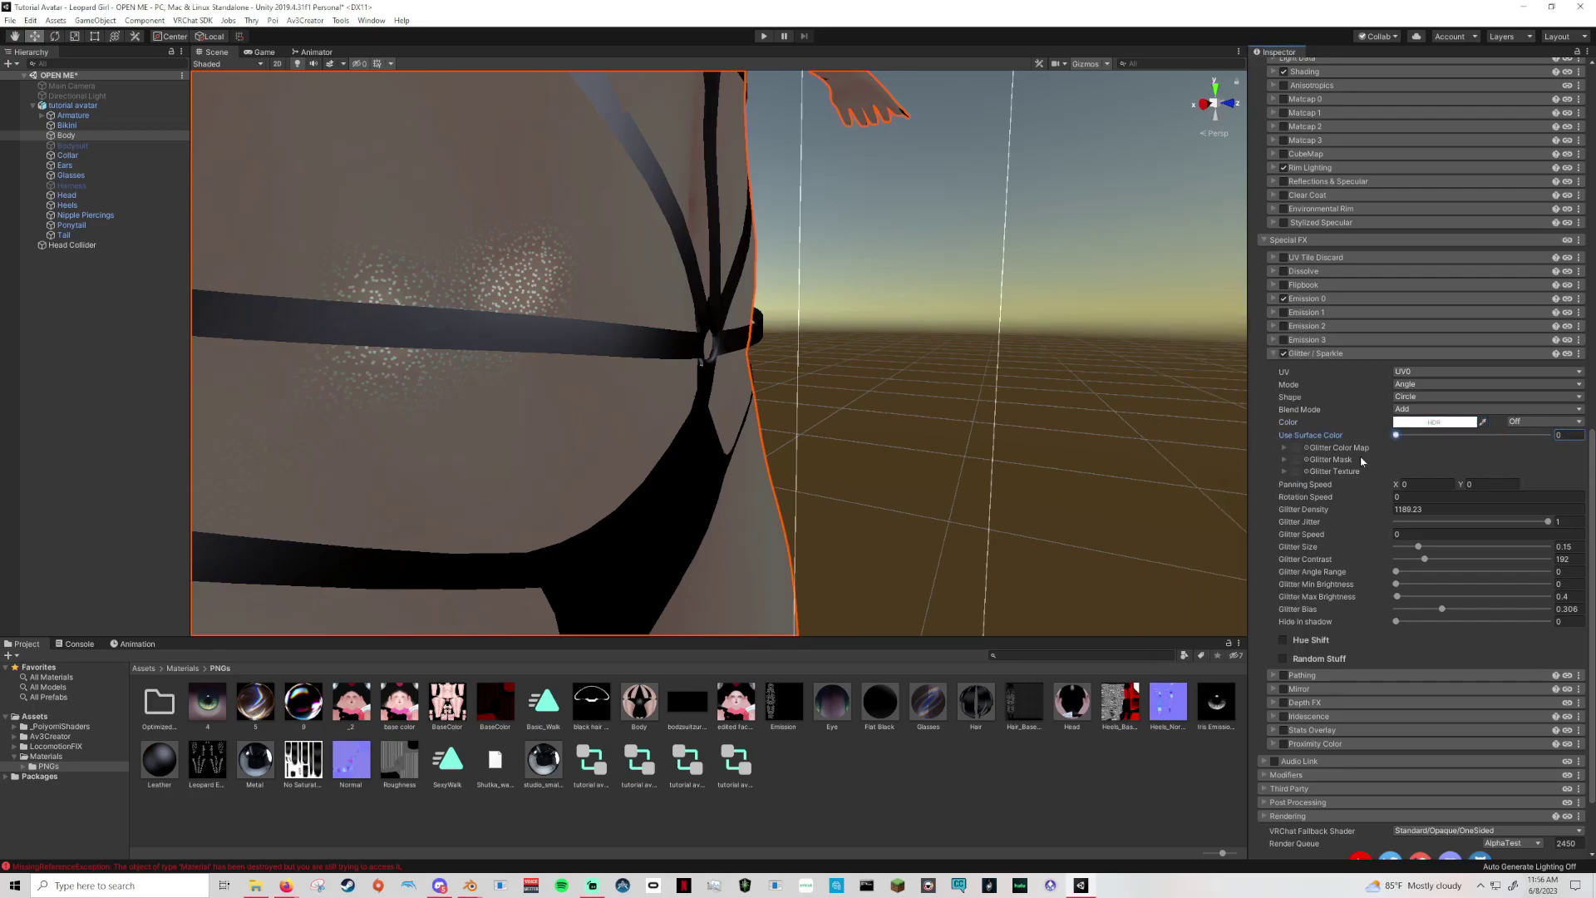
middle_drag(1064, 425, 1173, 442)
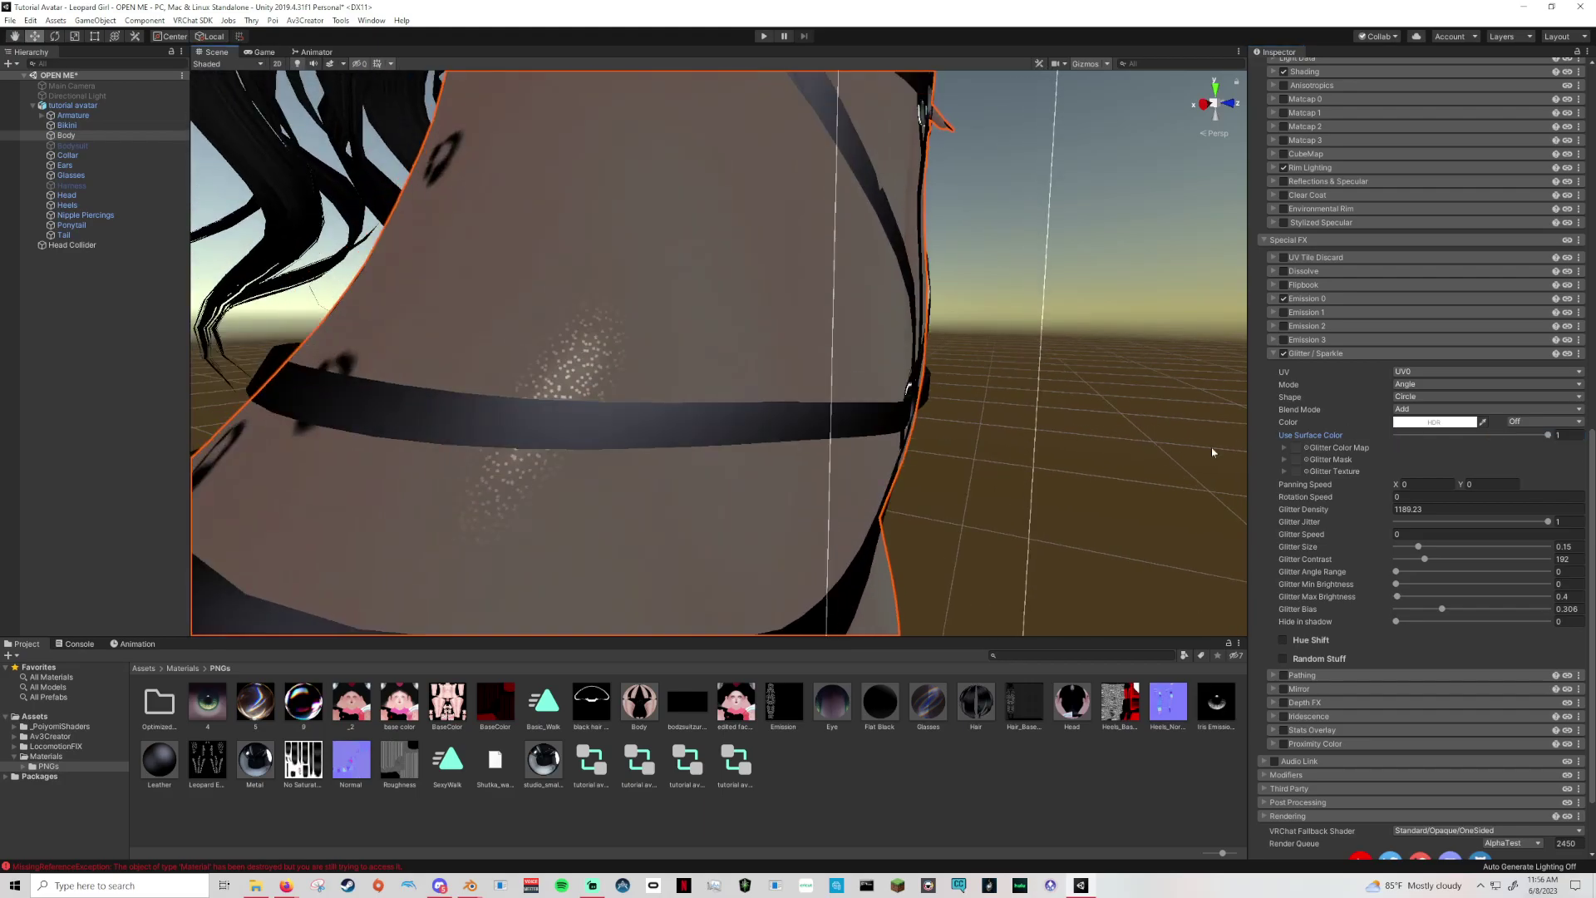
drag(1346, 436, 1304, 443)
Examine the surface-colored glitter on the avatar's torso from several angles and distances.
scroll(1035, 394, down, 8)
right_drag(980, 388, 830, 406)
middle_drag(830, 407, 787, 402)
right_drag(938, 410, 926, 411)
middle_drag(926, 410, 897, 457)
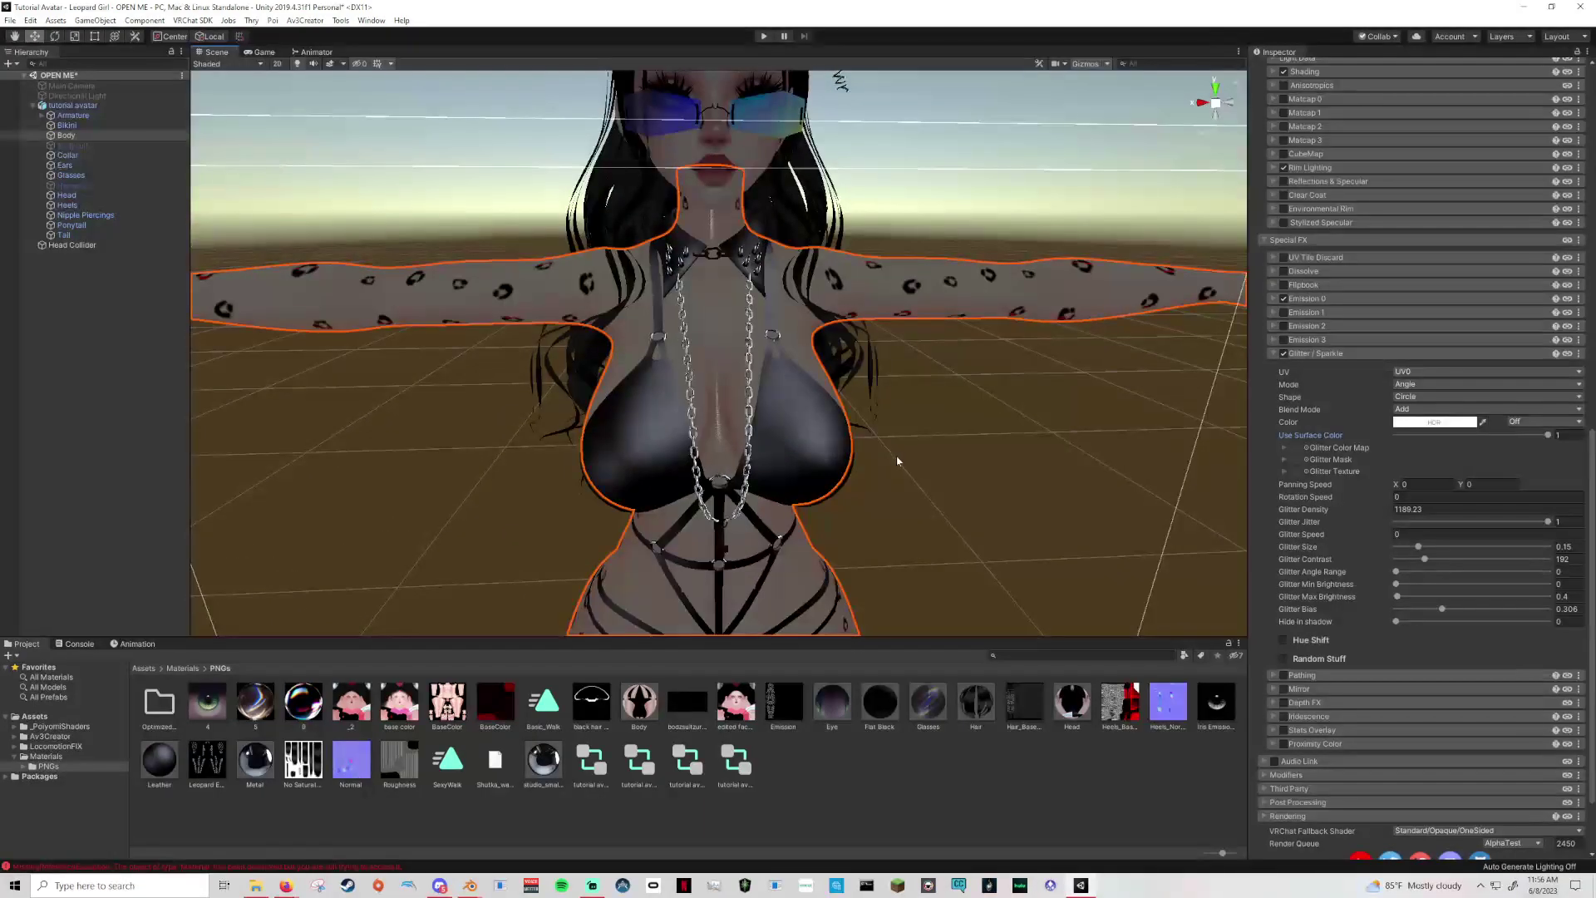
right_drag(897, 457, 1030, 400)
middle_drag(790, 399, 833, 395)
right_drag(969, 421, 836, 442)
mouse_move(835, 442)
middle_down()
mouse_move(866, 437)
mouse_move(841, 440)
middle_up()
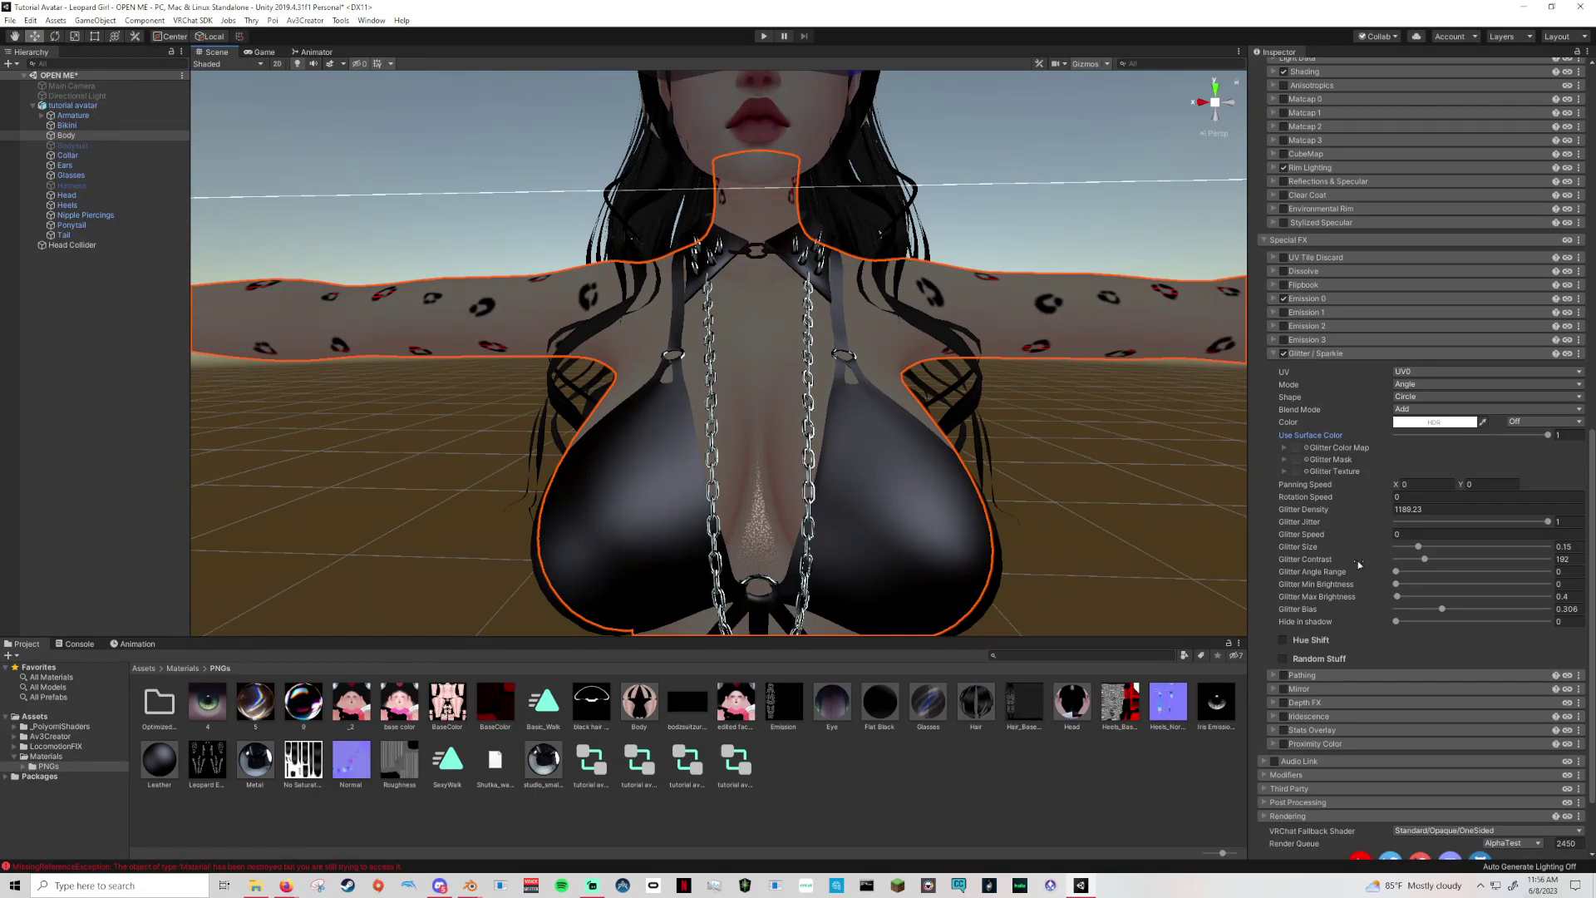
Try a Glitter Min Brightness of 0.004, then return it to 0 and set the Glitter Max Brightness to 0.2.
click(1399, 598)
click(1398, 586)
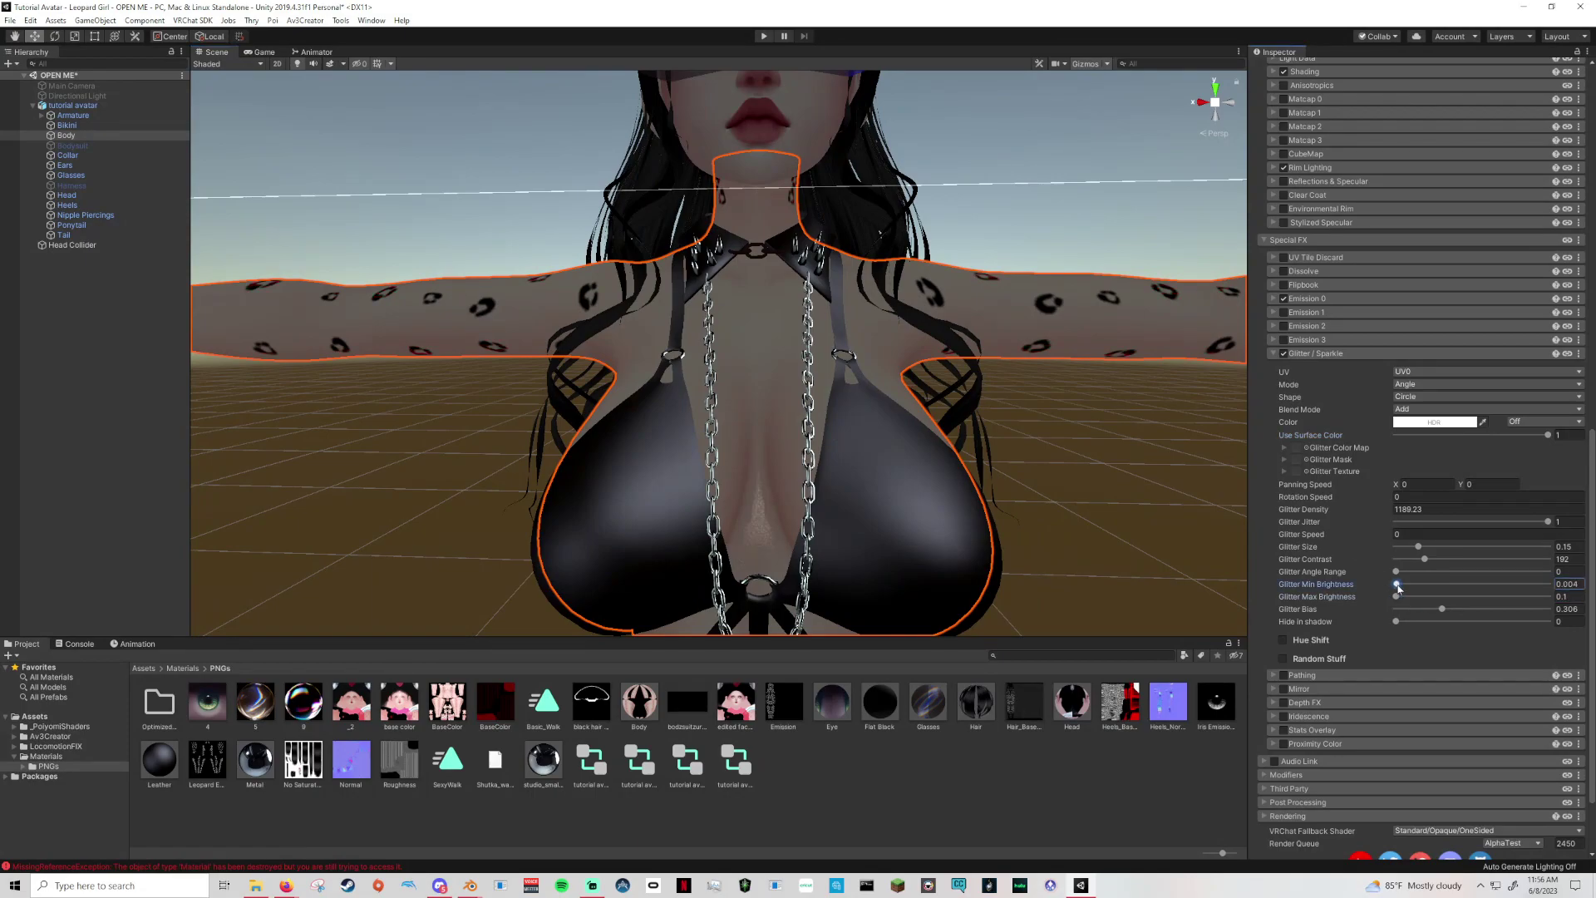
click(1400, 596)
drag(1397, 585, 1397, 597)
Try the Glitter Bias at 1 and 0, then set it to 0.245.
drag(1443, 612, 1548, 609)
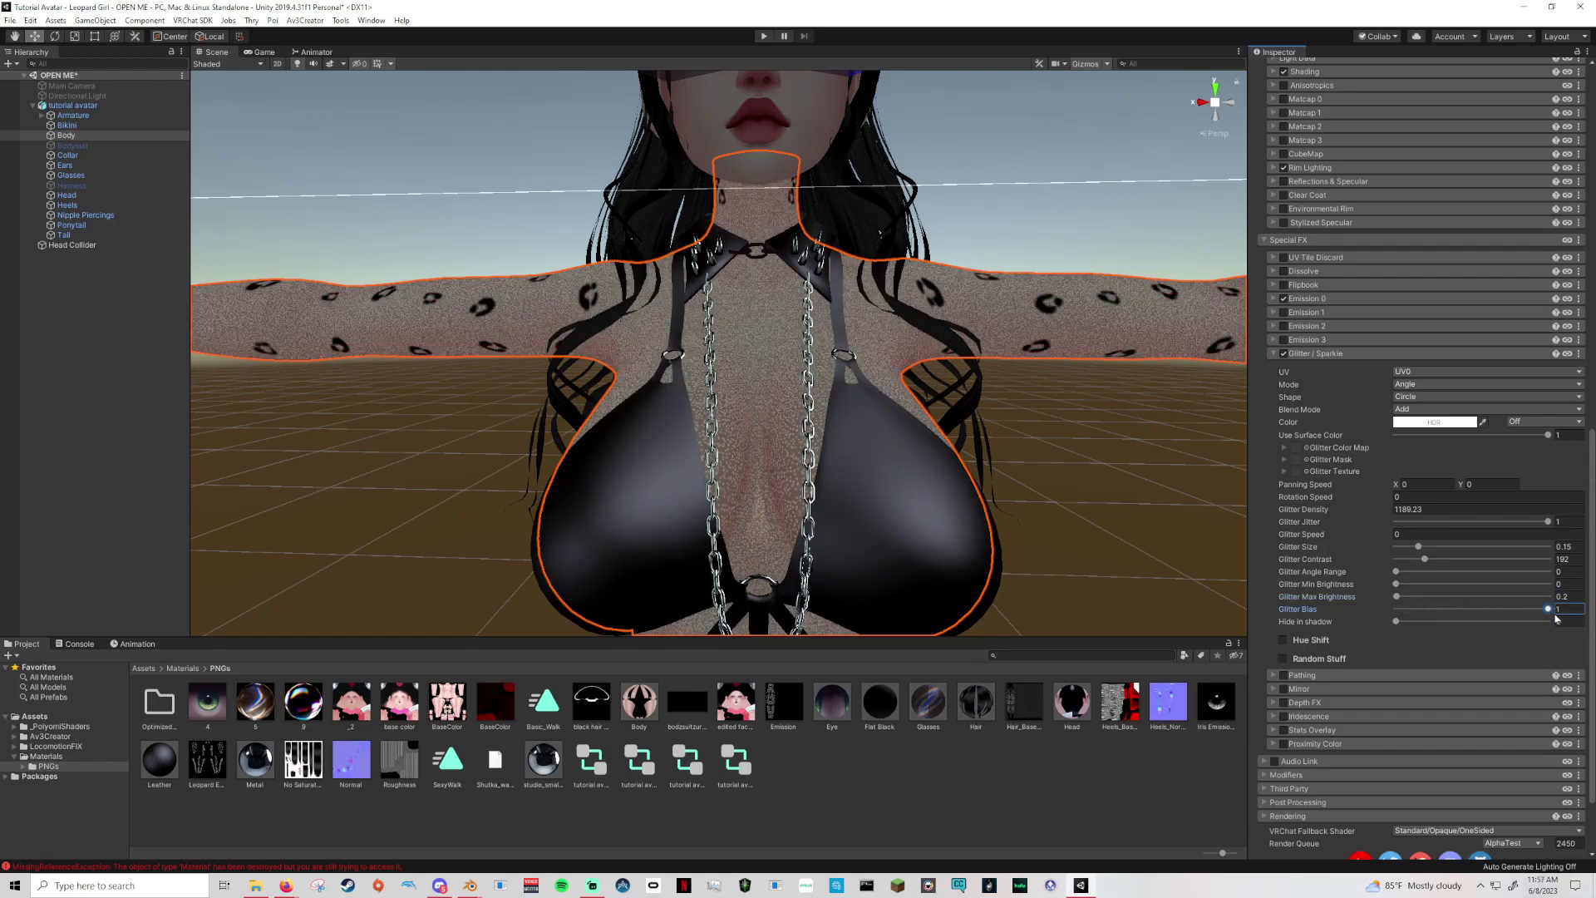
drag(1547, 609, 1306, 620)
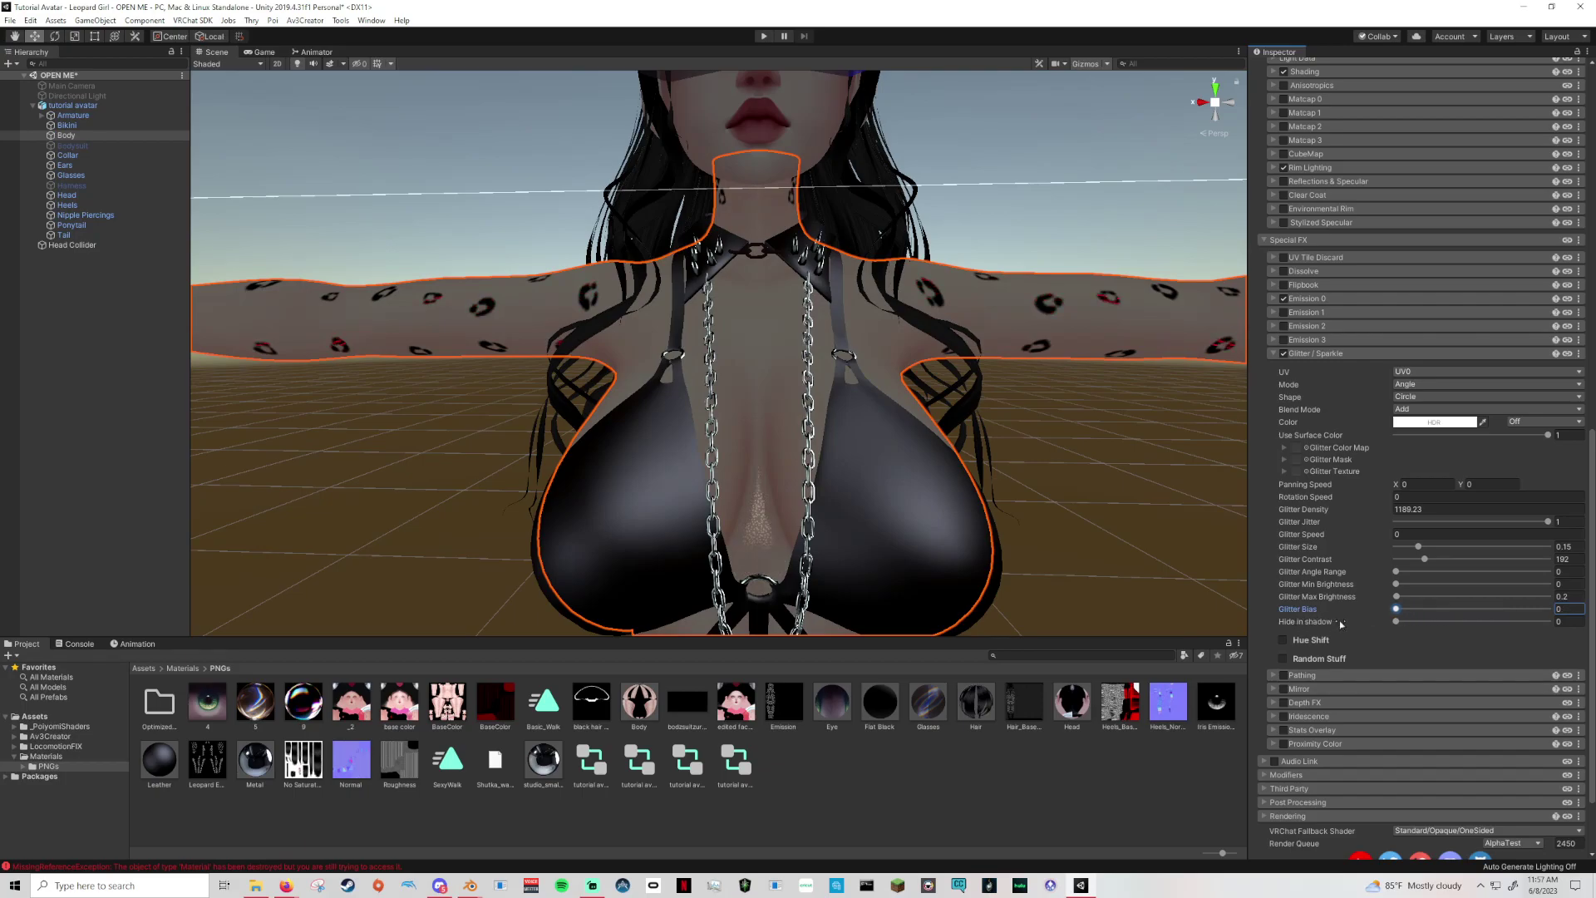
drag(1396, 609, 1431, 615)
Compare the glitter on the chest and hips at Glitter Size 1 and 0.
drag(1417, 550, 1551, 550)
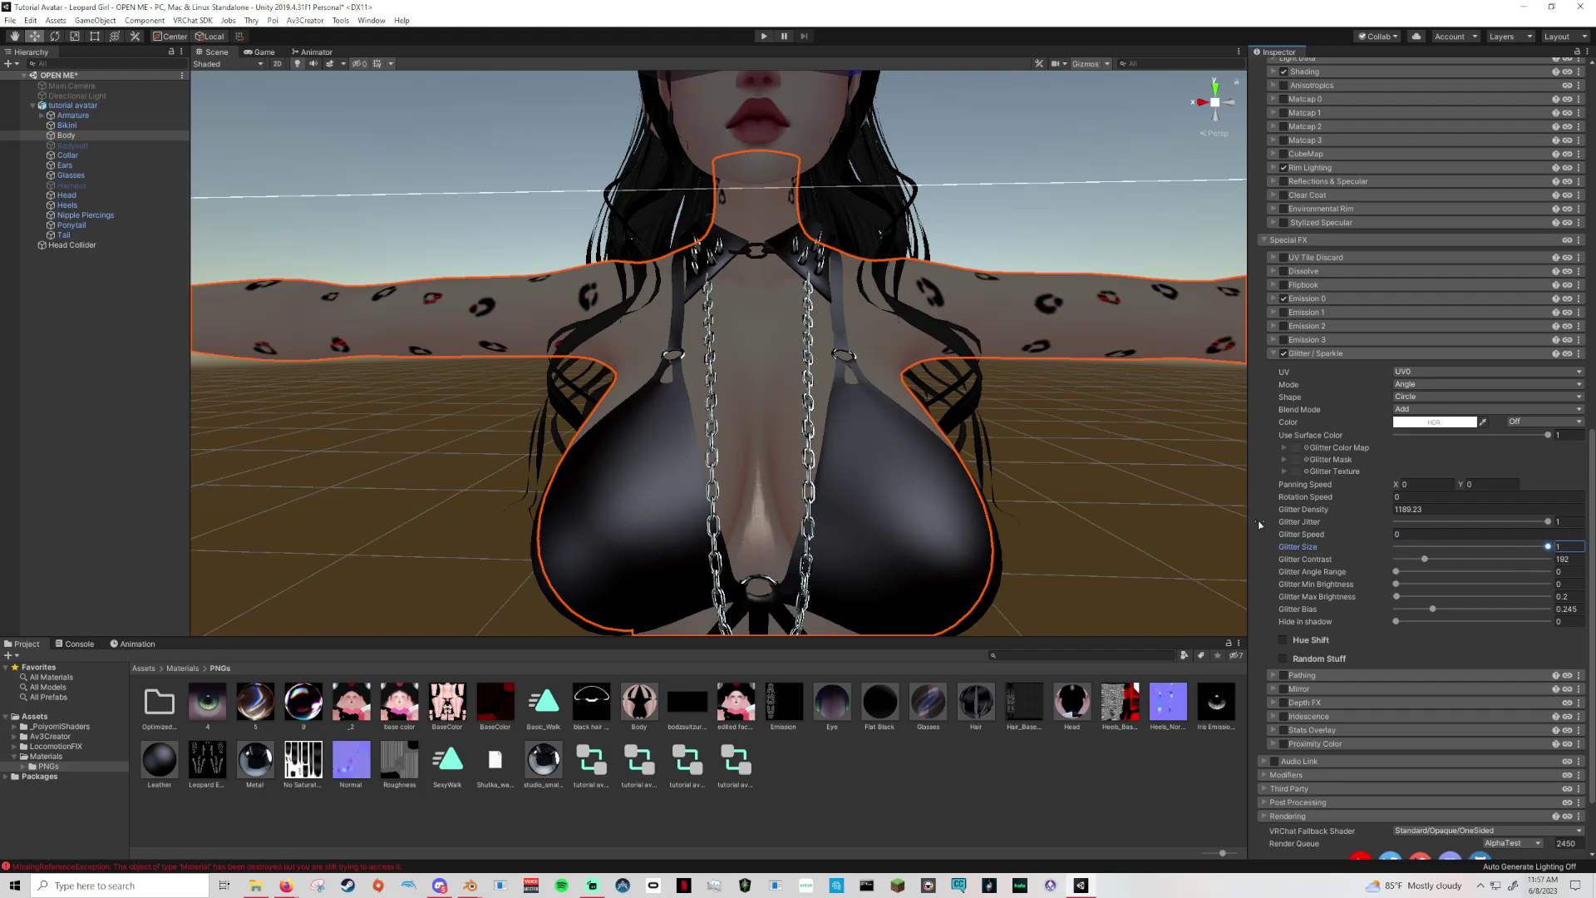
middle_drag(1041, 506, 939, 504)
middle_drag(1077, 389, 1075, 401)
right_drag(1075, 401, 1244, 470)
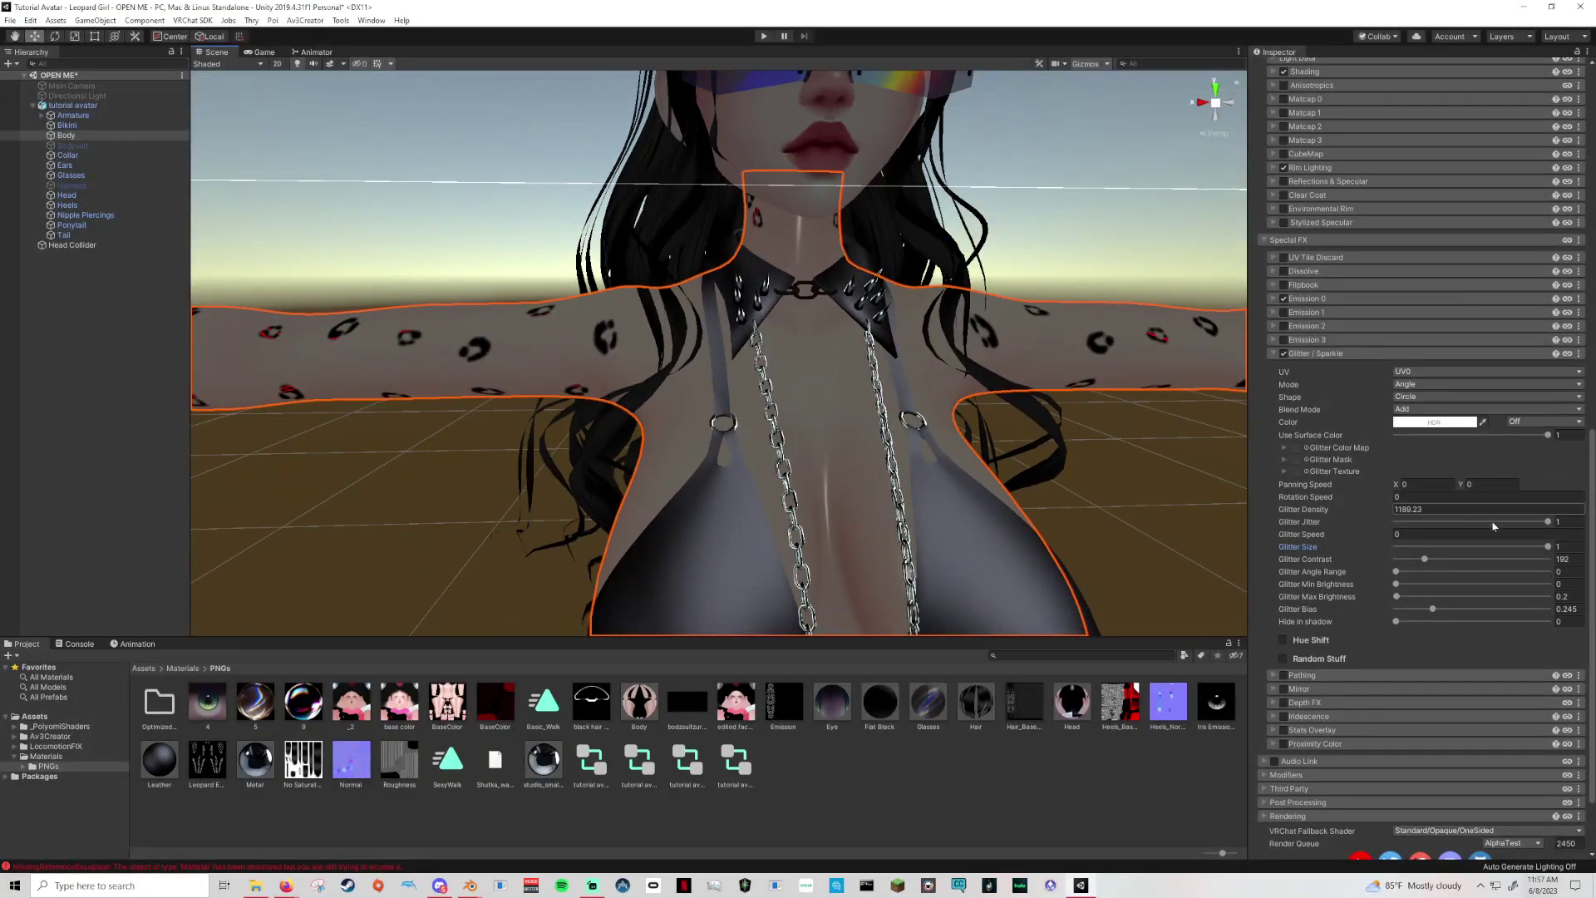
drag(1547, 546, 1348, 538)
right_drag(1091, 510, 1107, 481)
right_drag(921, 481, 1030, 461)
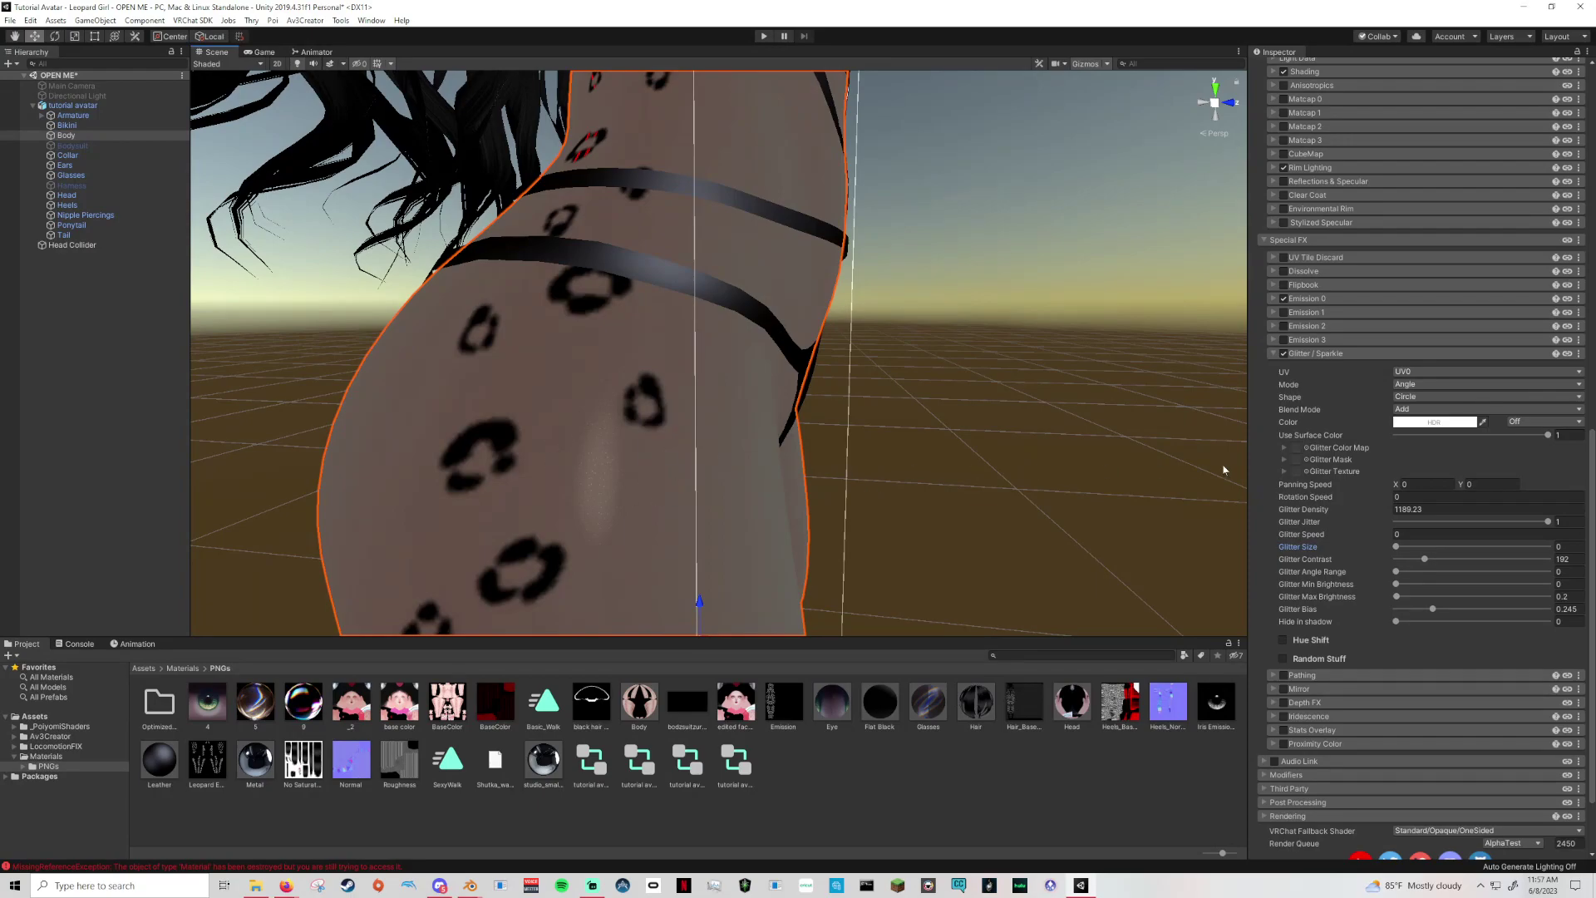
Set the Glitter Size to 0.092 while checking the effect on the full body.
click(1538, 509)
click(1378, 519)
mouse_move(1396, 547)
mouse_down()
mouse_move(1493, 547)
mouse_move(1403, 549)
mouse_move(1427, 551)
mouse_up()
alt+drag(1070, 447, 990, 463)
scroll(990, 463, down, 10)
middle_drag(990, 463, 993, 503)
scroll(933, 520, up, 3)
alt+drag(994, 502, 1028, 496)
click(1425, 548)
mouse_move(1422, 548)
mouse_down()
mouse_move(1385, 547)
mouse_move(1412, 552)
mouse_up()
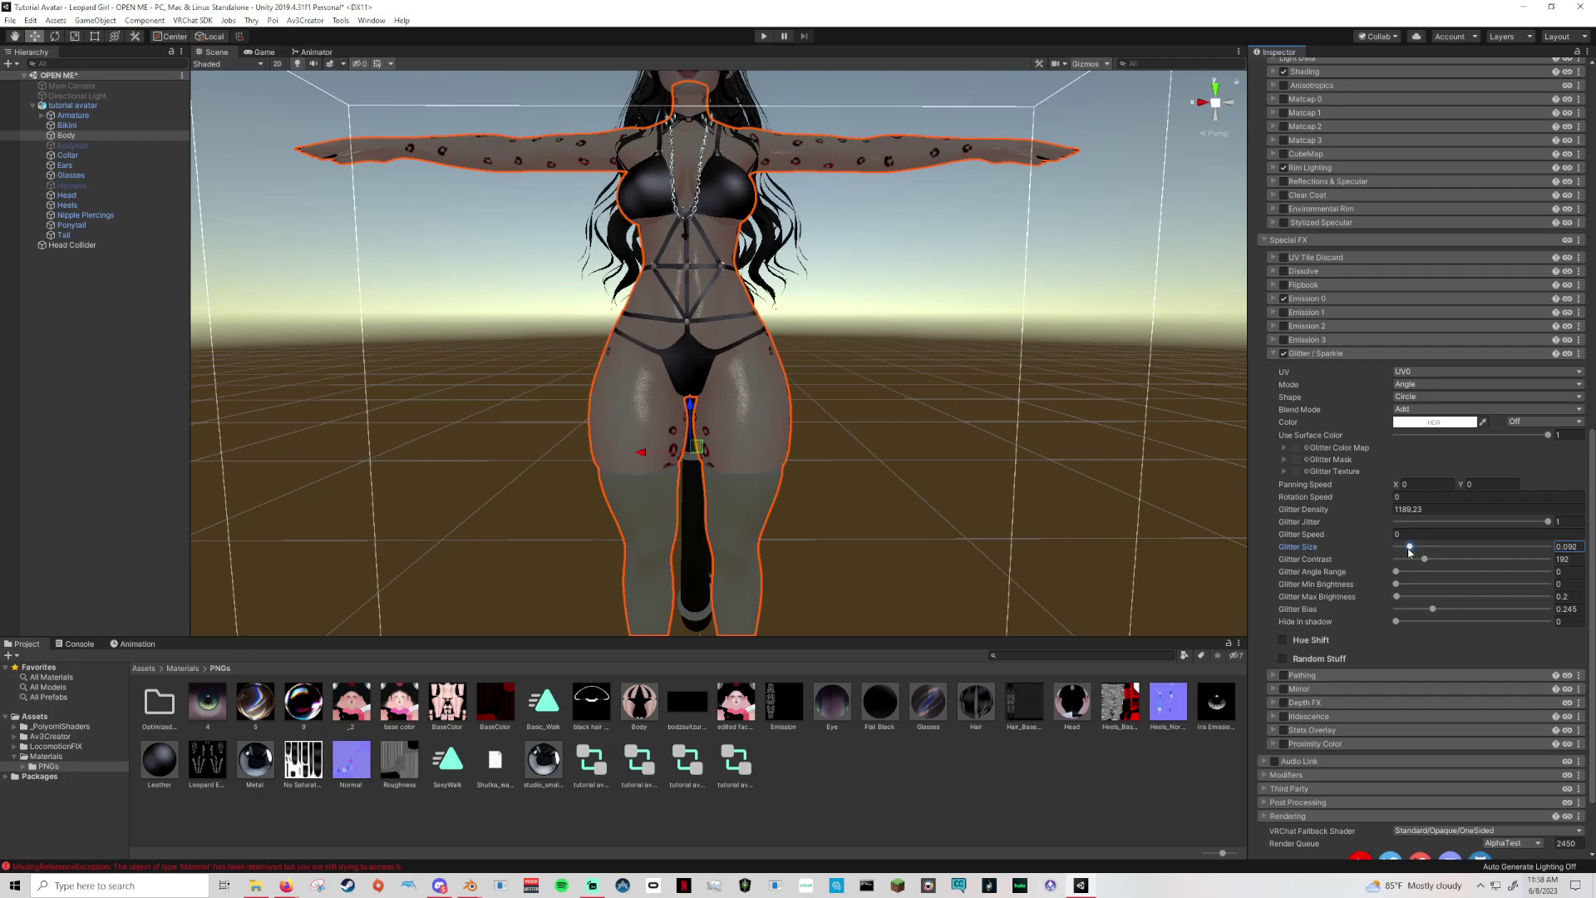
Examine the fine glitter highlights on the avatar's arms, shoulders and chest from several angles.
scroll(1058, 495, up, 6)
middle_drag(1058, 495, 1067, 511)
right_drag(1068, 513, 1005, 531)
scroll(1101, 521, down, 8)
scroll(1044, 528, up, 3)
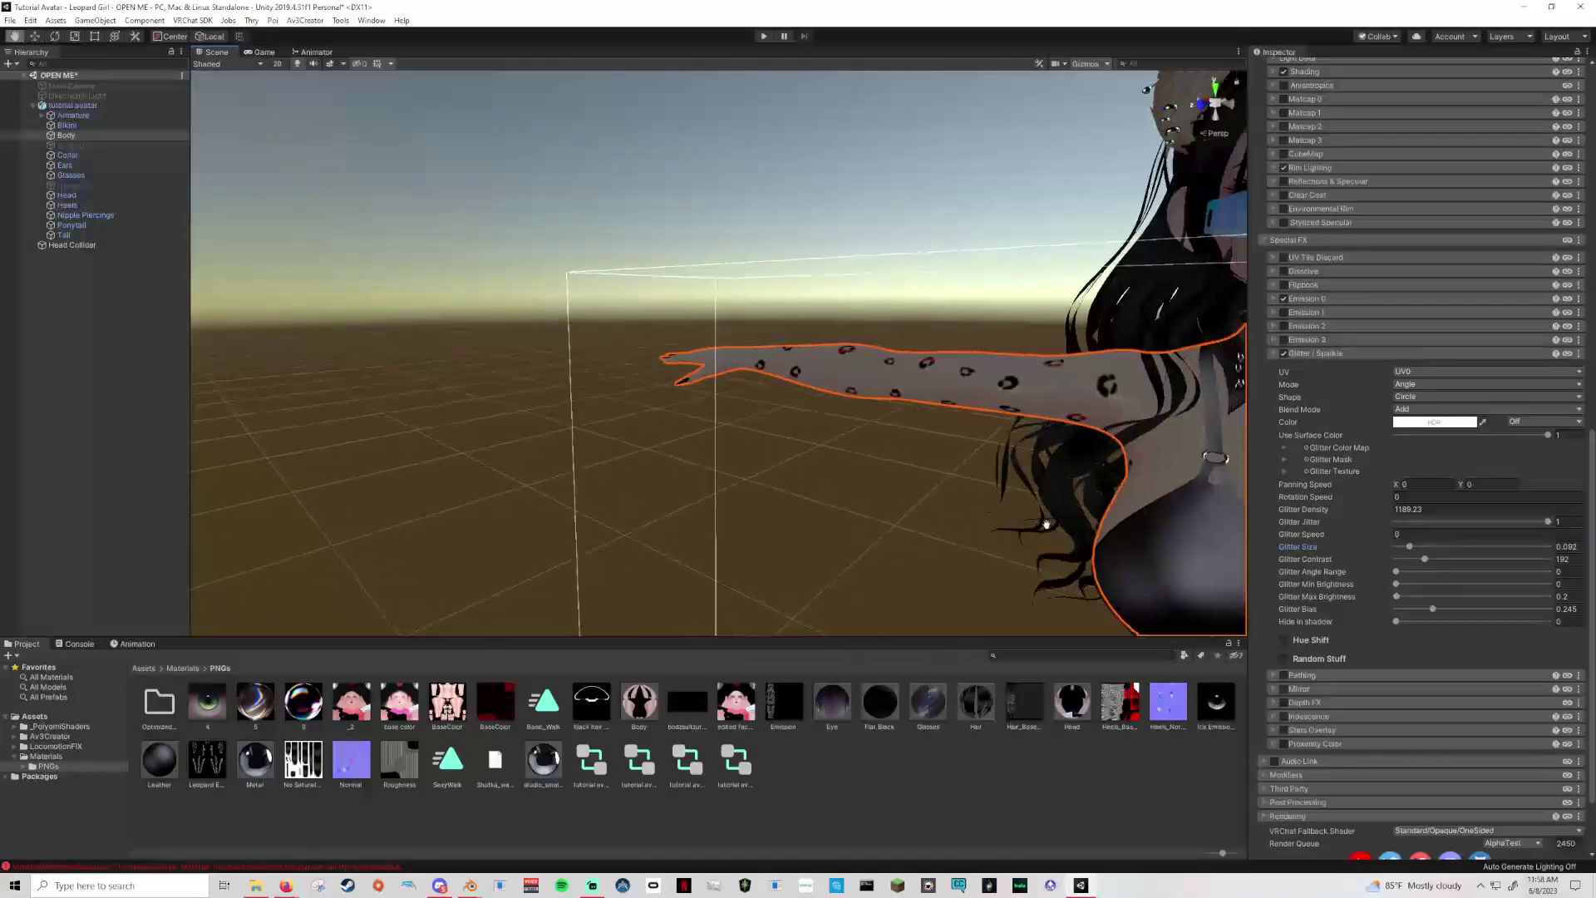
middle_drag(1044, 527, 1008, 527)
scroll(1008, 527, up, 3)
right_drag(1008, 527, 1092, 506)
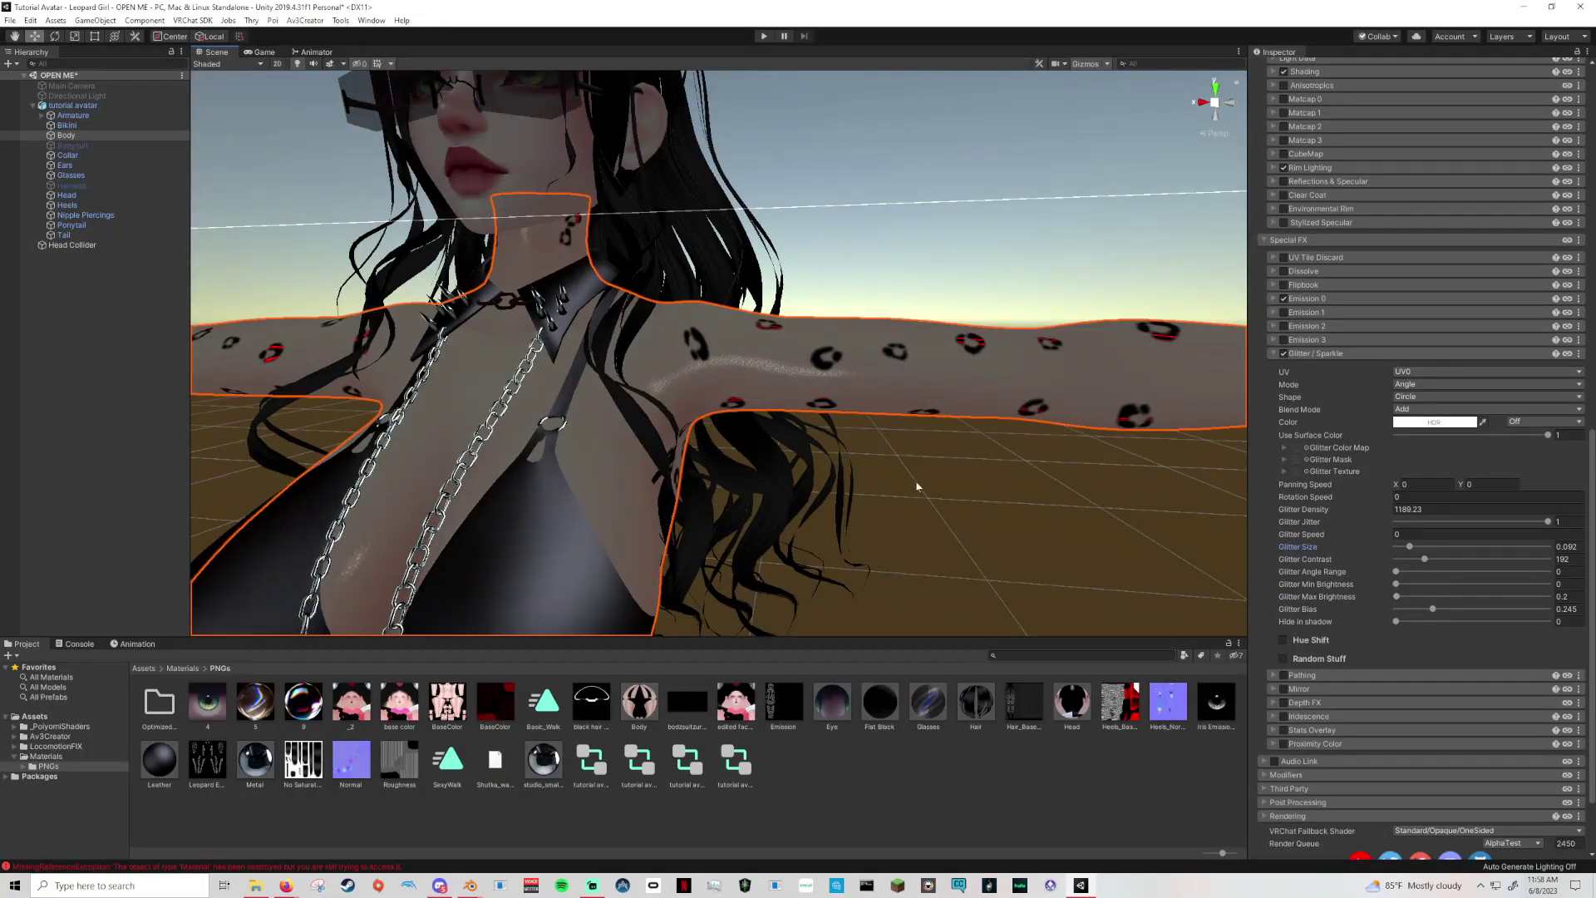
scroll(571, 366, down, 3)
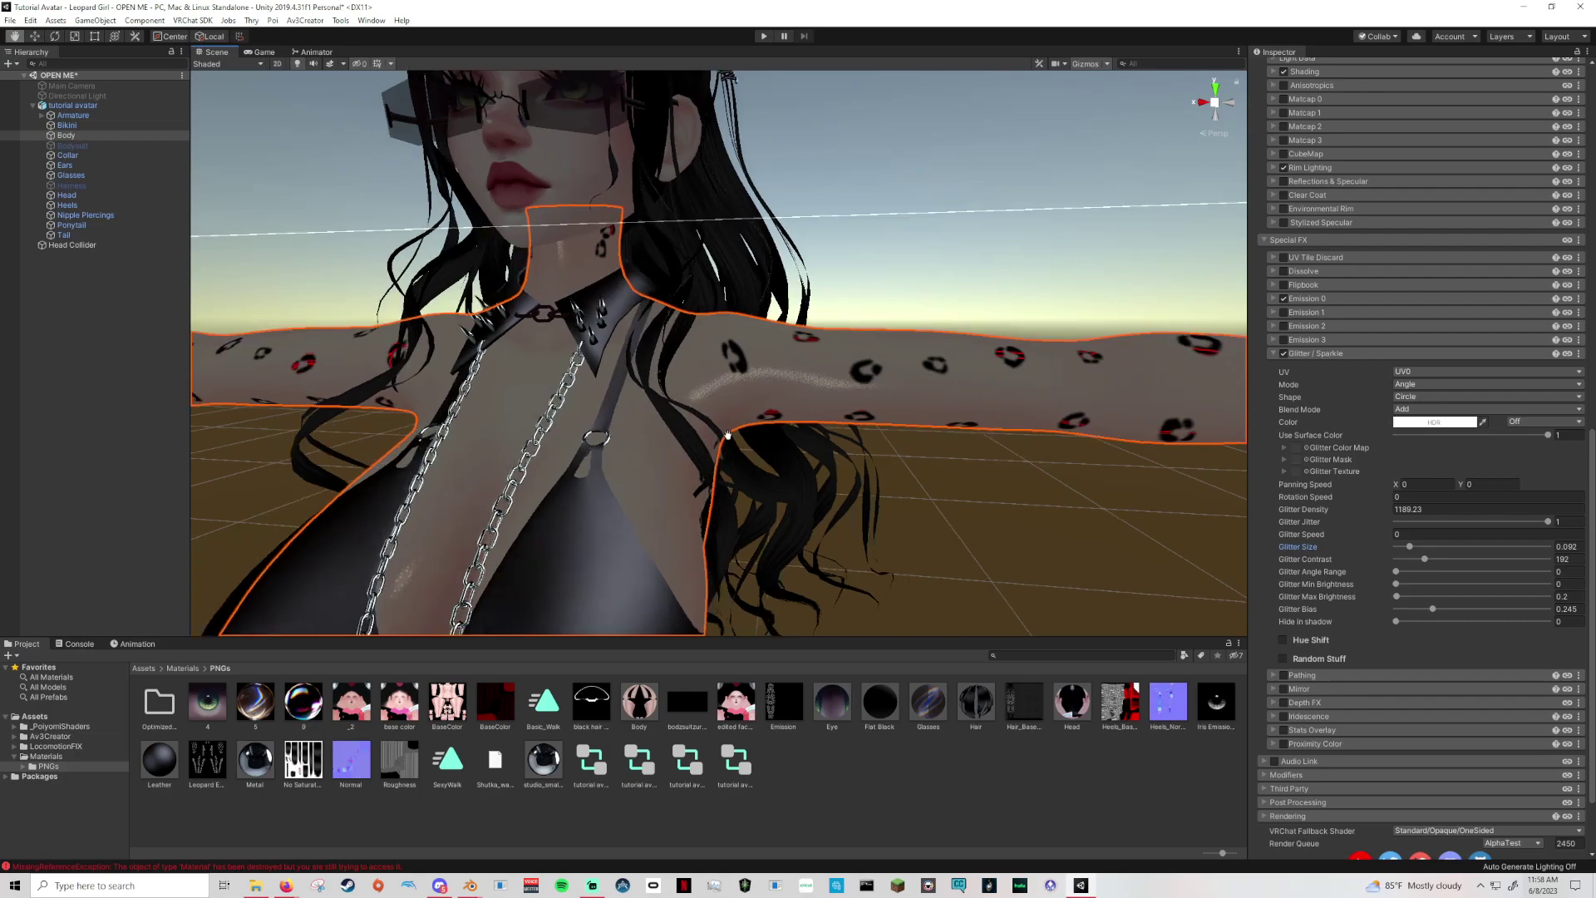
right_drag(521, 410, 638, 416)
middle_drag(639, 416, 666, 415)
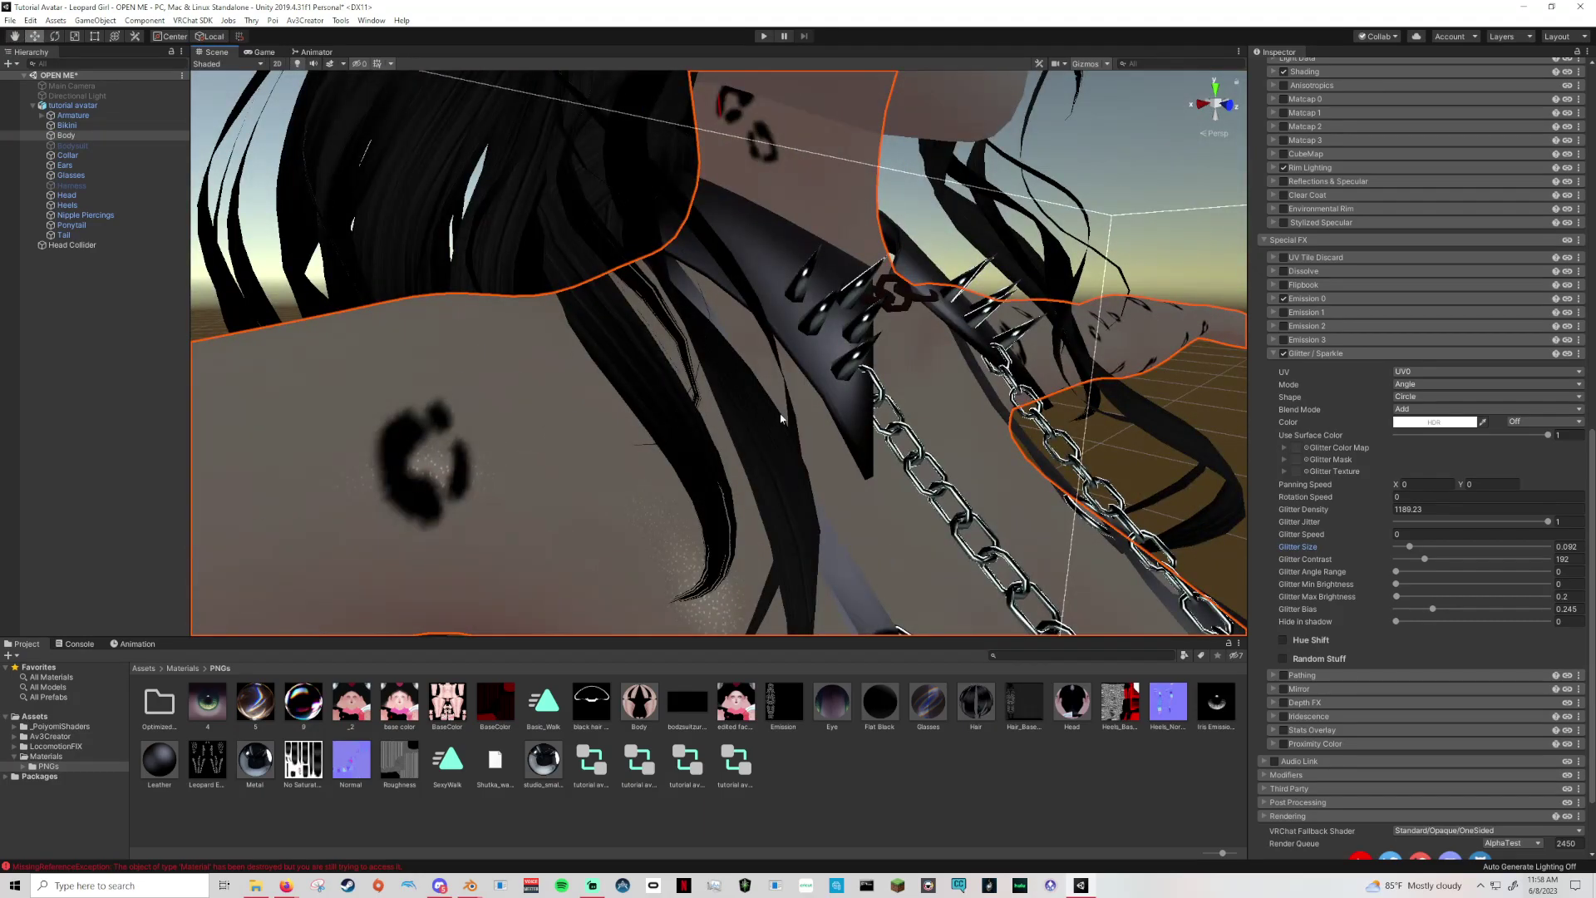
right_drag(686, 421, 860, 430)
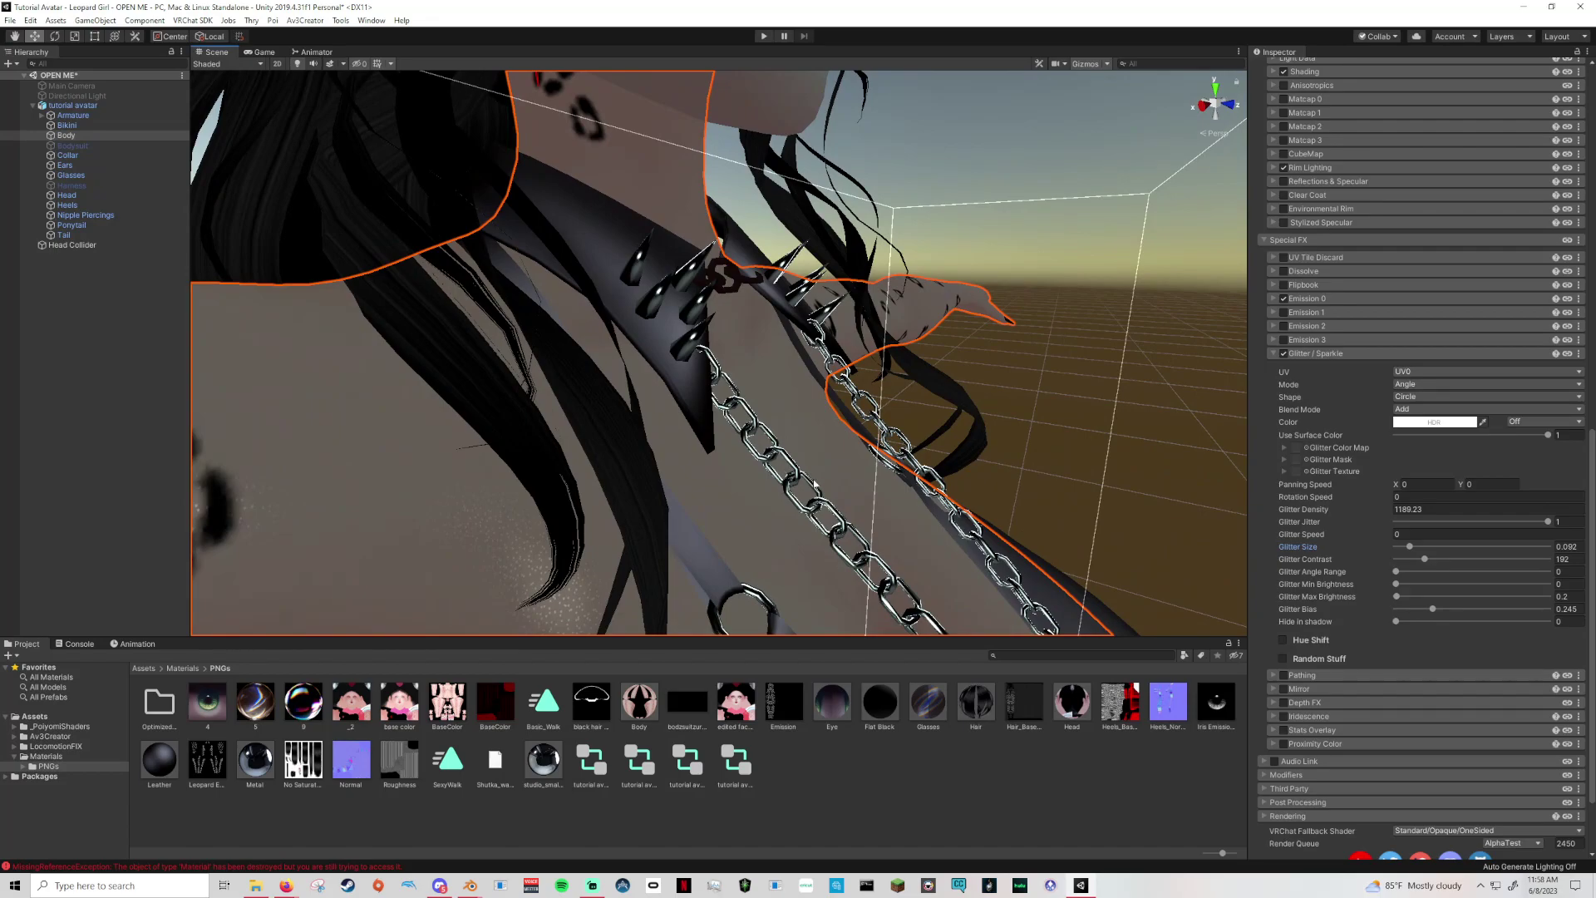
scroll(854, 476, down, 4)
right_drag(857, 471, 722, 467)
middle_drag(722, 467, 652, 464)
right_drag(772, 470, 713, 460)
middle_drag(713, 460, 705, 458)
scroll(699, 456, up, 1)
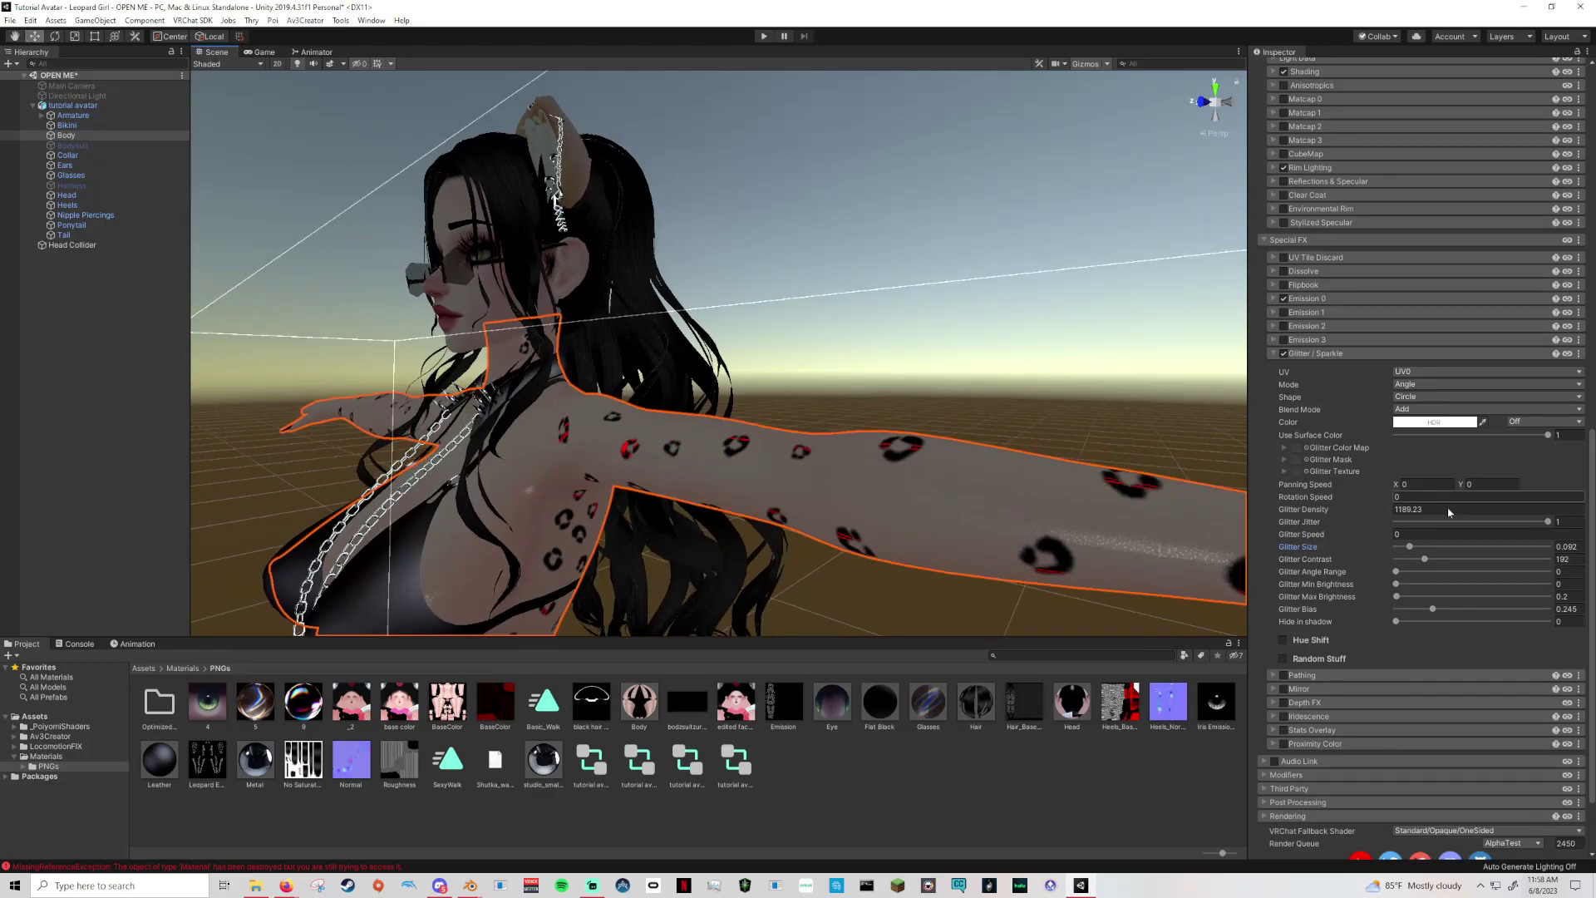
Set the Glitter Size to 0.015, the Glitter Bias to 0.308 and the Glitter Max Brightness to 0.4.
click(1566, 546)
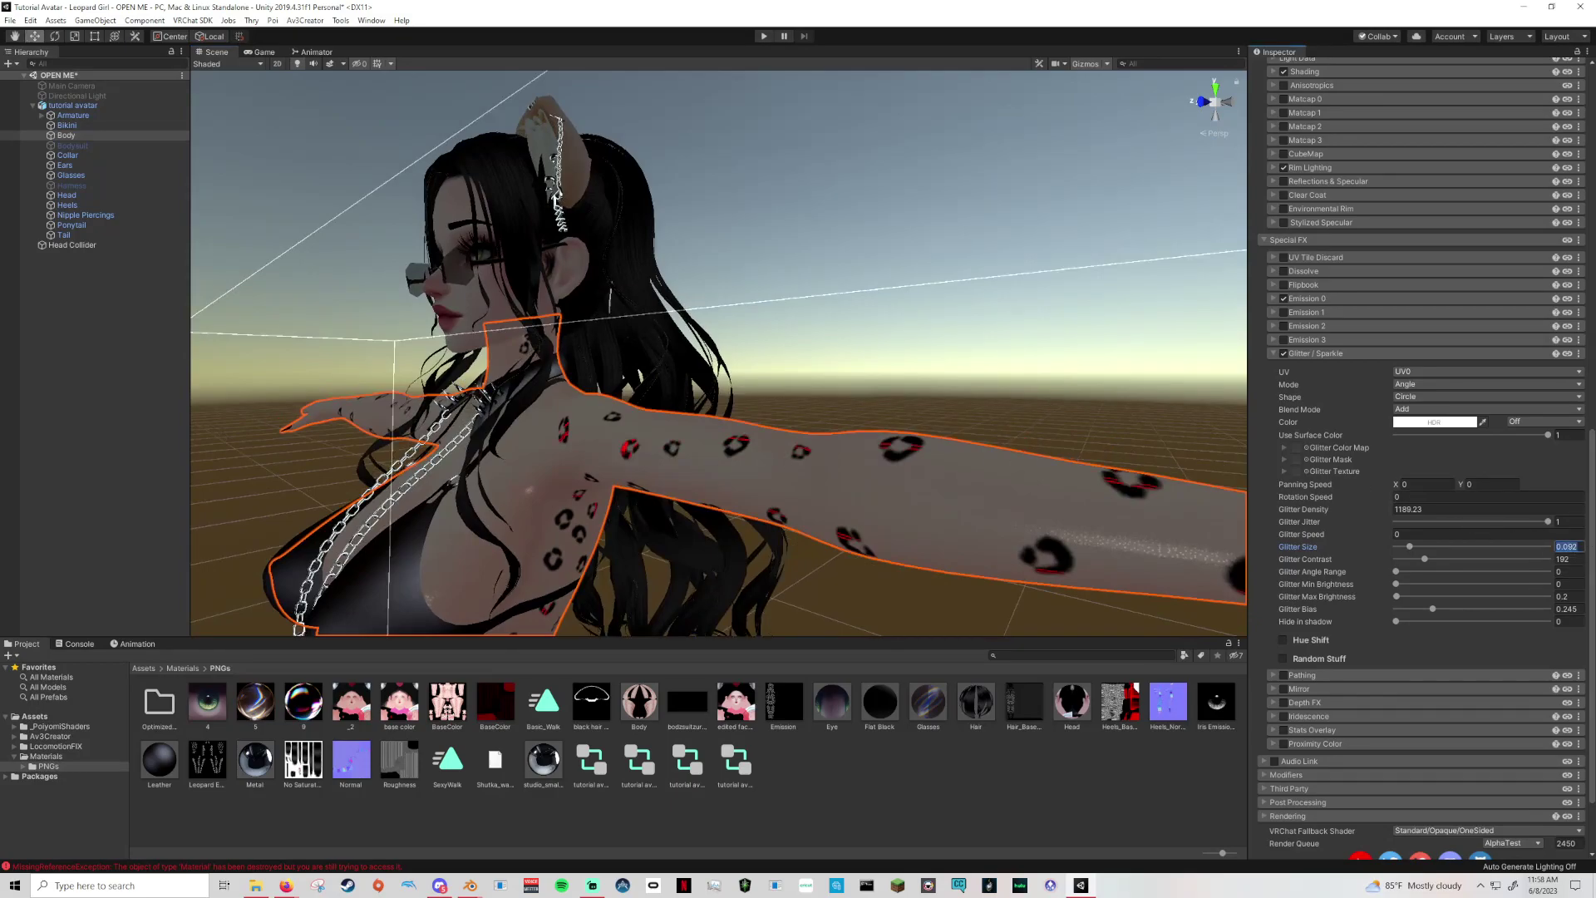
key(BackSpace)
key(Return)
click(1567, 608)
key(BackSpace)
click(1568, 596)
text(.4)
alt+drag(752, 491, 875, 493)
right_drag(875, 493, 826, 495)
mouse_move(826, 496)
middle_down()
mouse_move(816, 466)
mouse_move(818, 500)
middle_up()
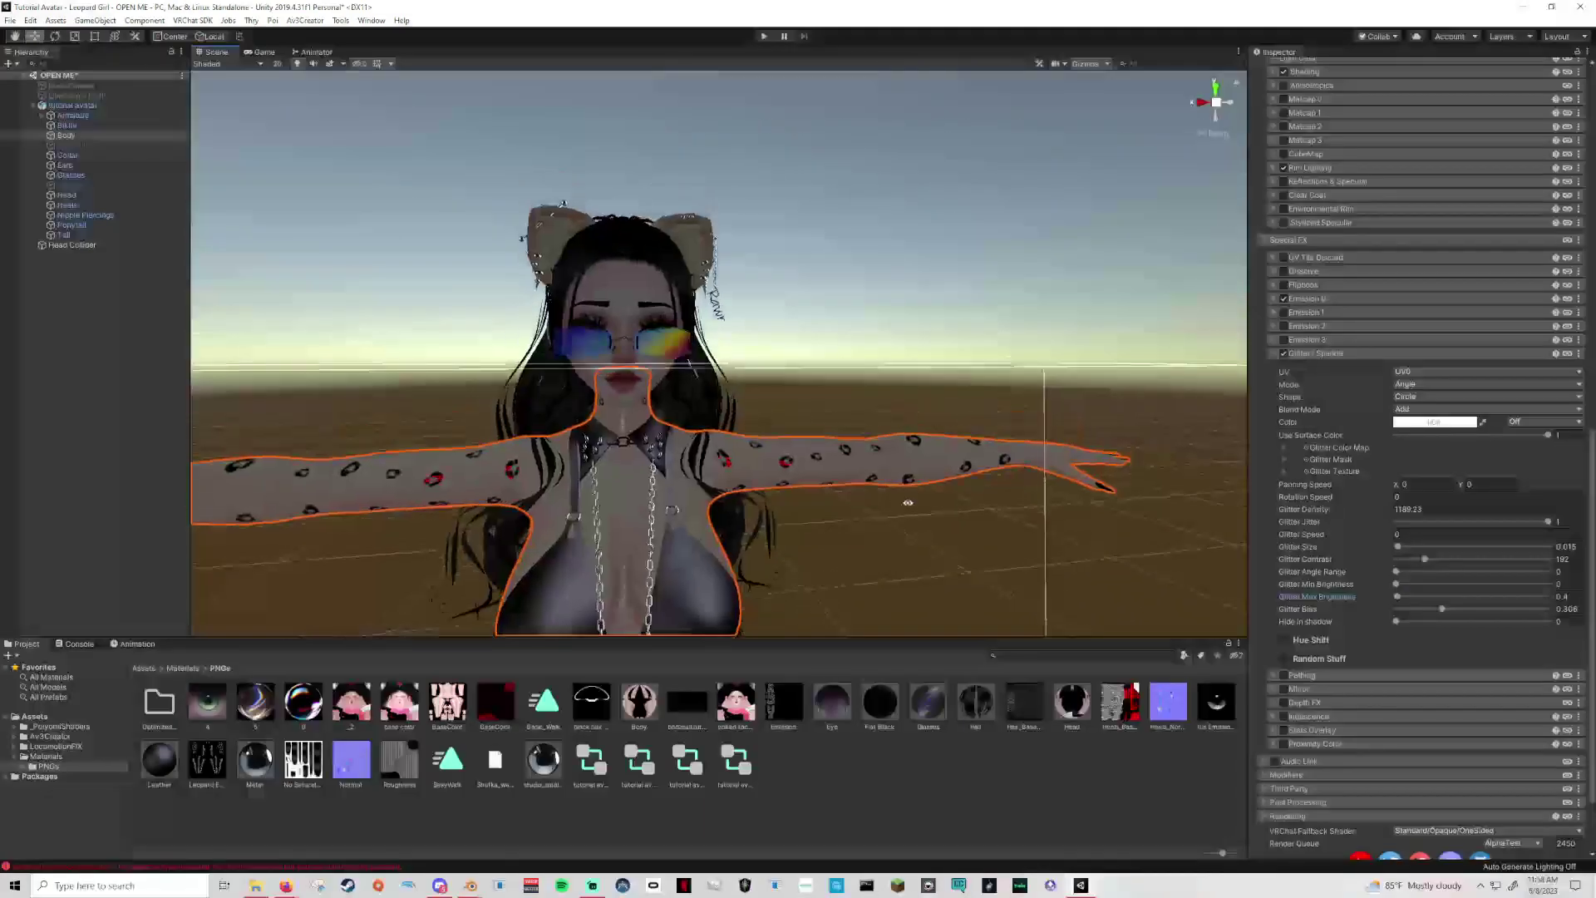
right_drag(906, 502, 894, 532)
middle_drag(894, 531, 896, 510)
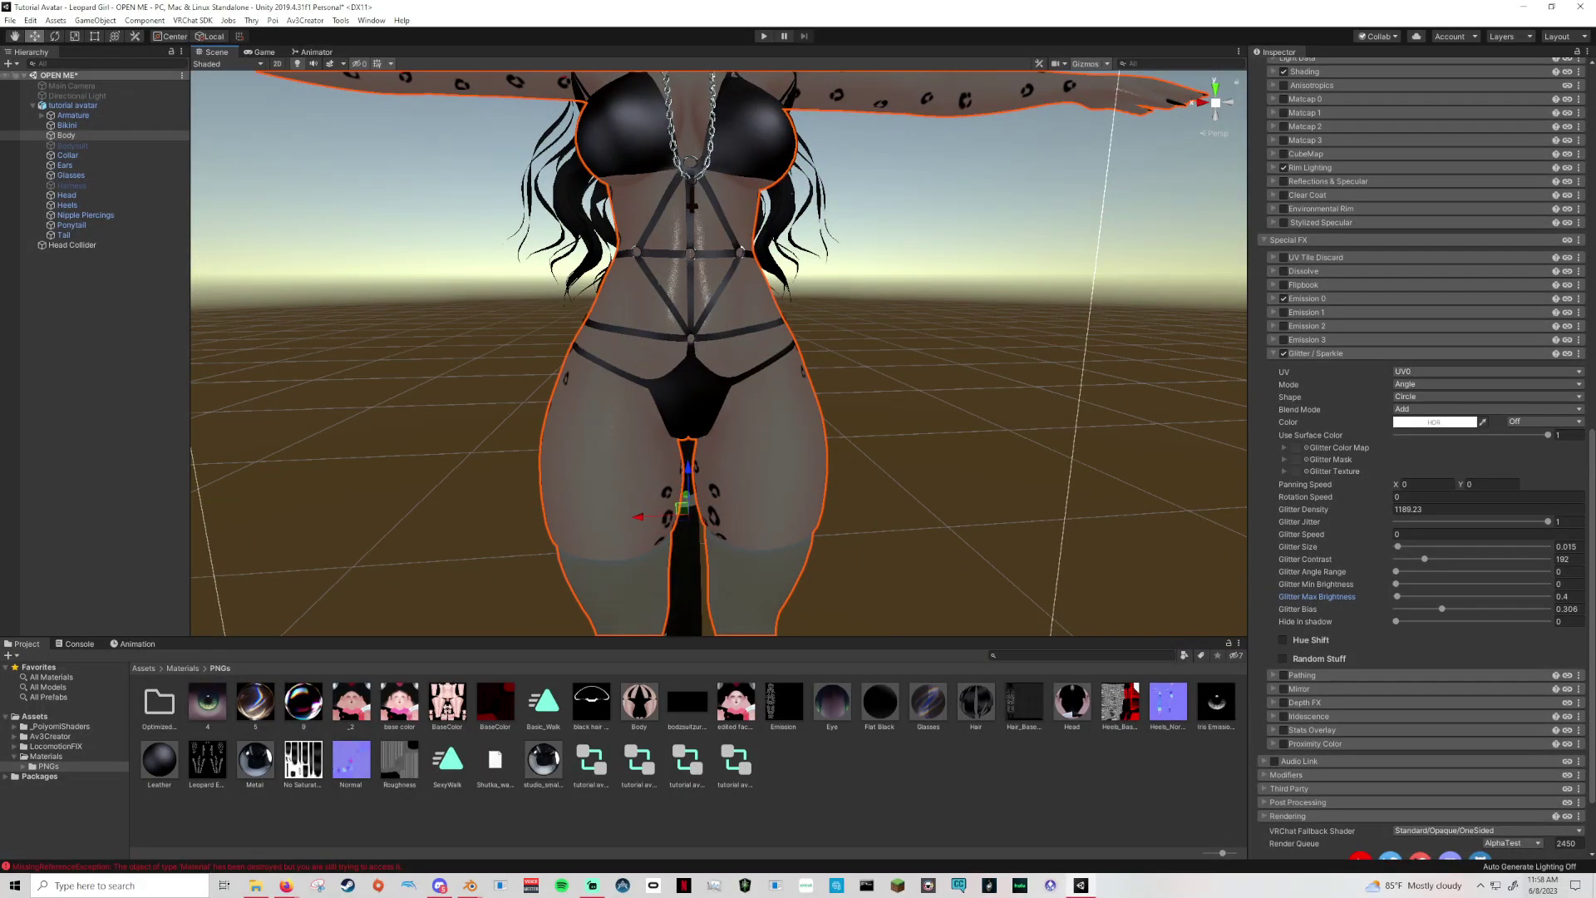
Enable the Directional Light object and check the lit avatar's skin from several angles and at full-body distance.
click(77, 95)
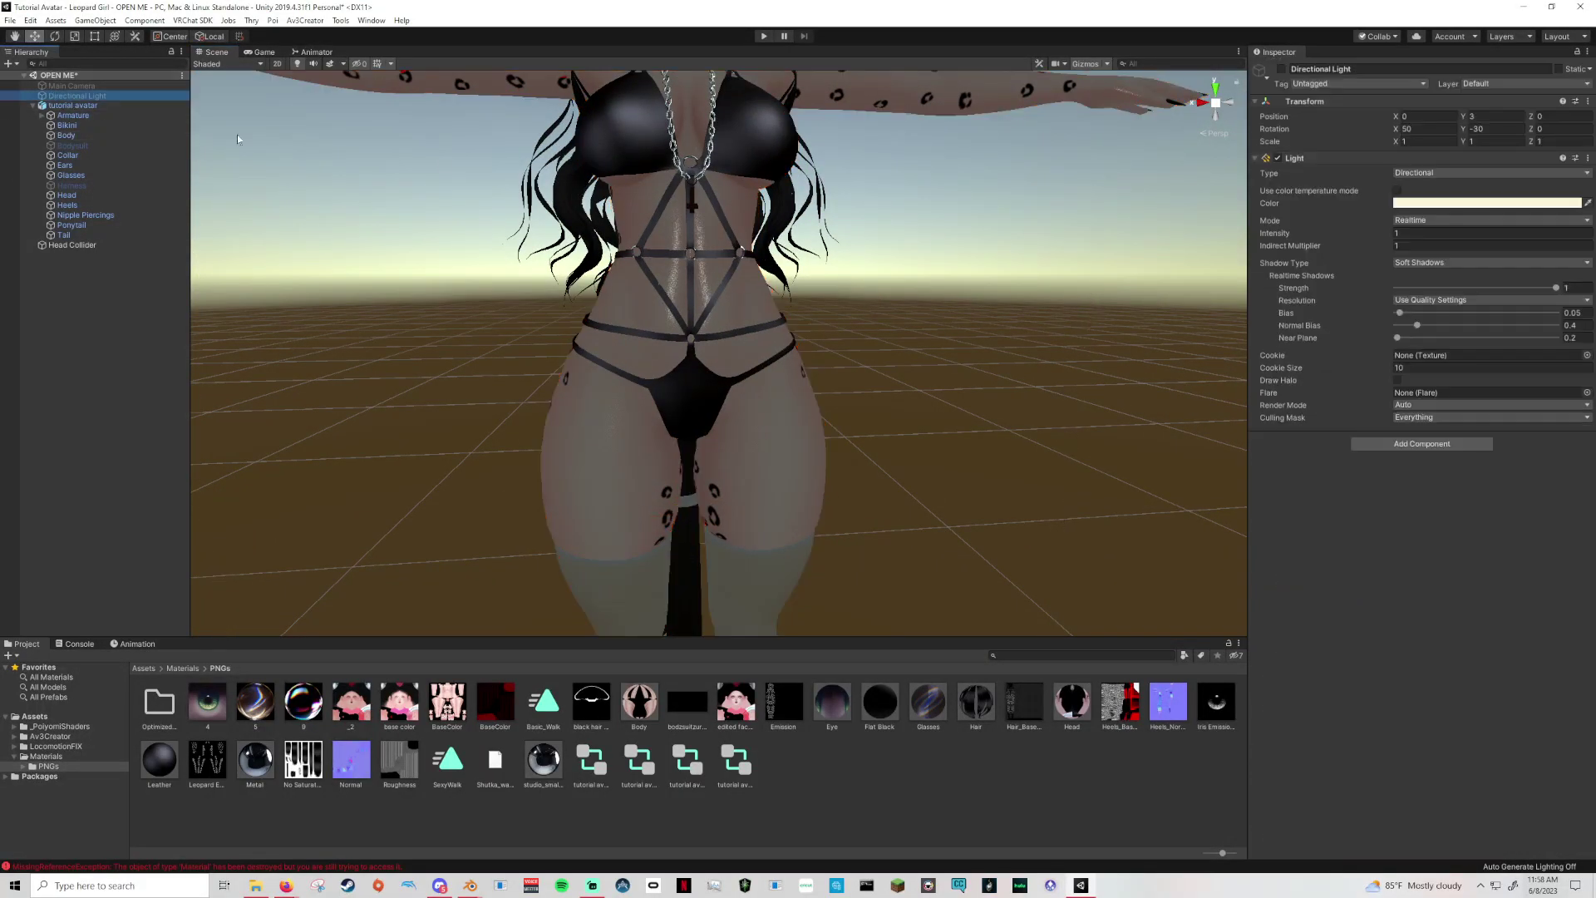
click(1282, 69)
mouse_move(901, 297)
middle_down()
mouse_move(902, 321)
mouse_move(922, 324)
mouse_move(905, 319)
middle_up()
right_drag(905, 319, 676, 321)
middle_drag(896, 328, 887, 327)
right_drag(888, 328, 1120, 326)
mouse_move(934, 319)
middle_down()
mouse_move(940, 341)
mouse_move(939, 304)
middle_up()
scroll(956, 303, down, 5)
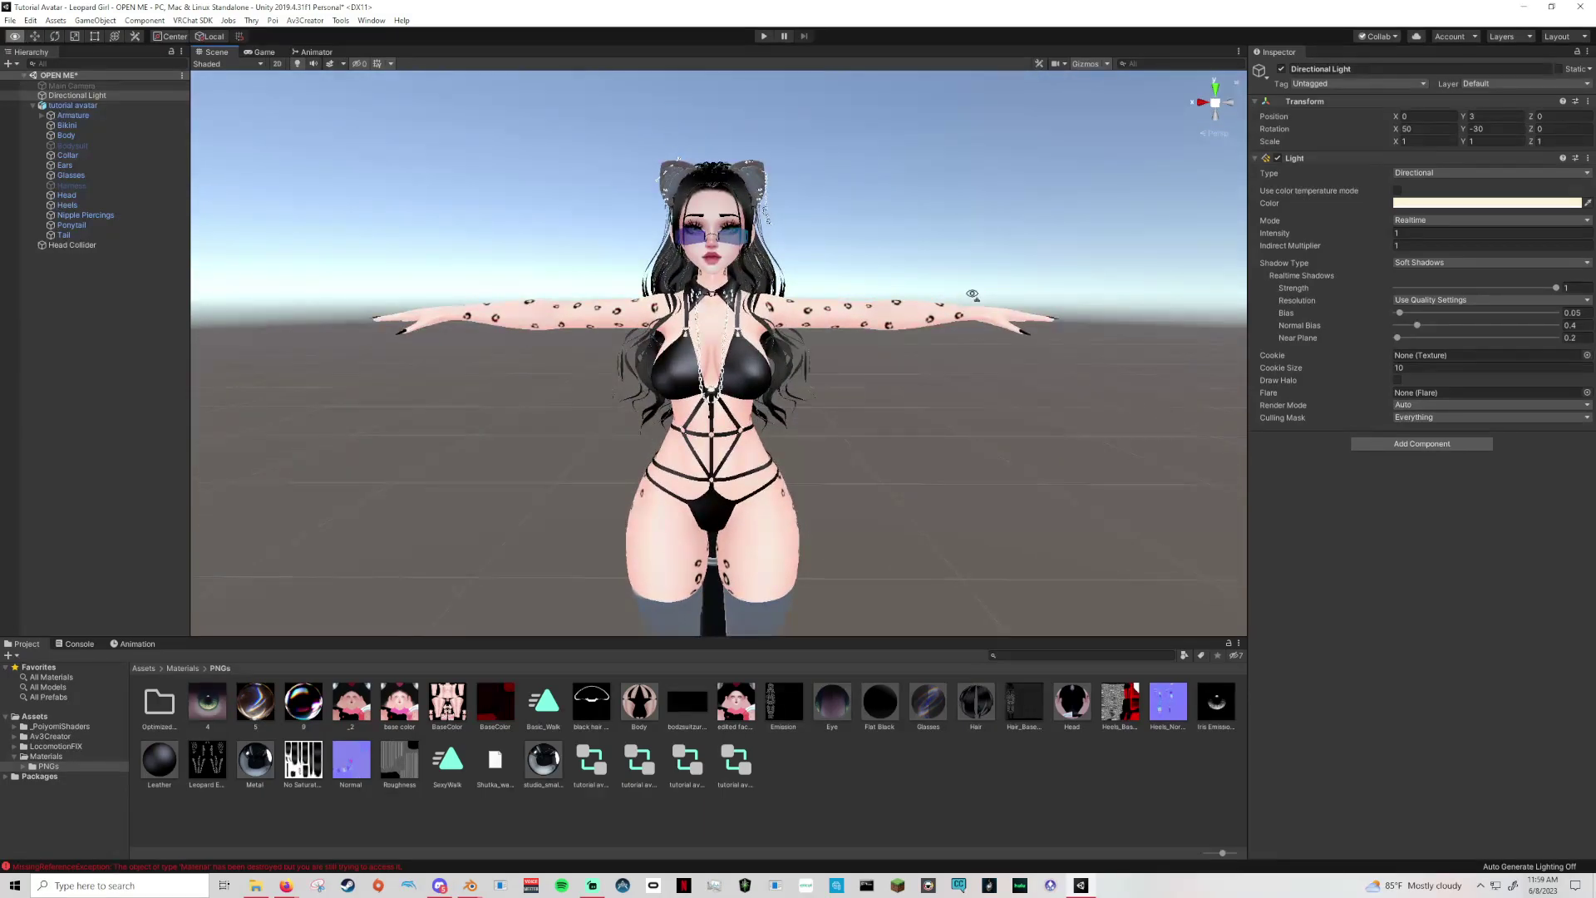
right_drag(973, 297, 979, 303)
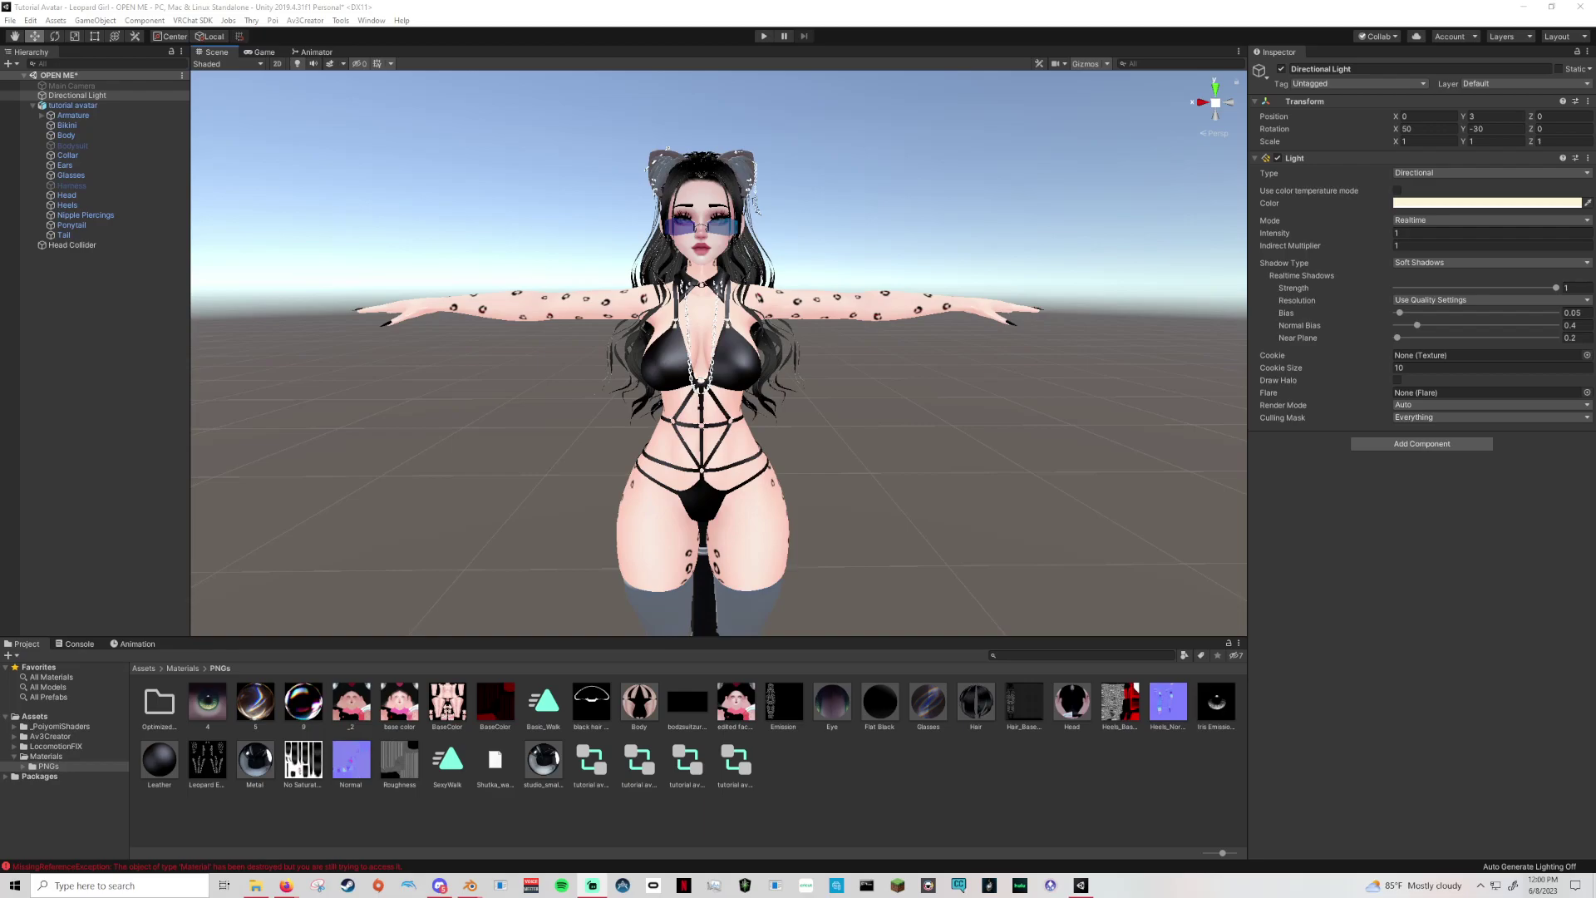
middle_drag(624, 260, 634, 225)
alt+drag(633, 224, 709, 305)
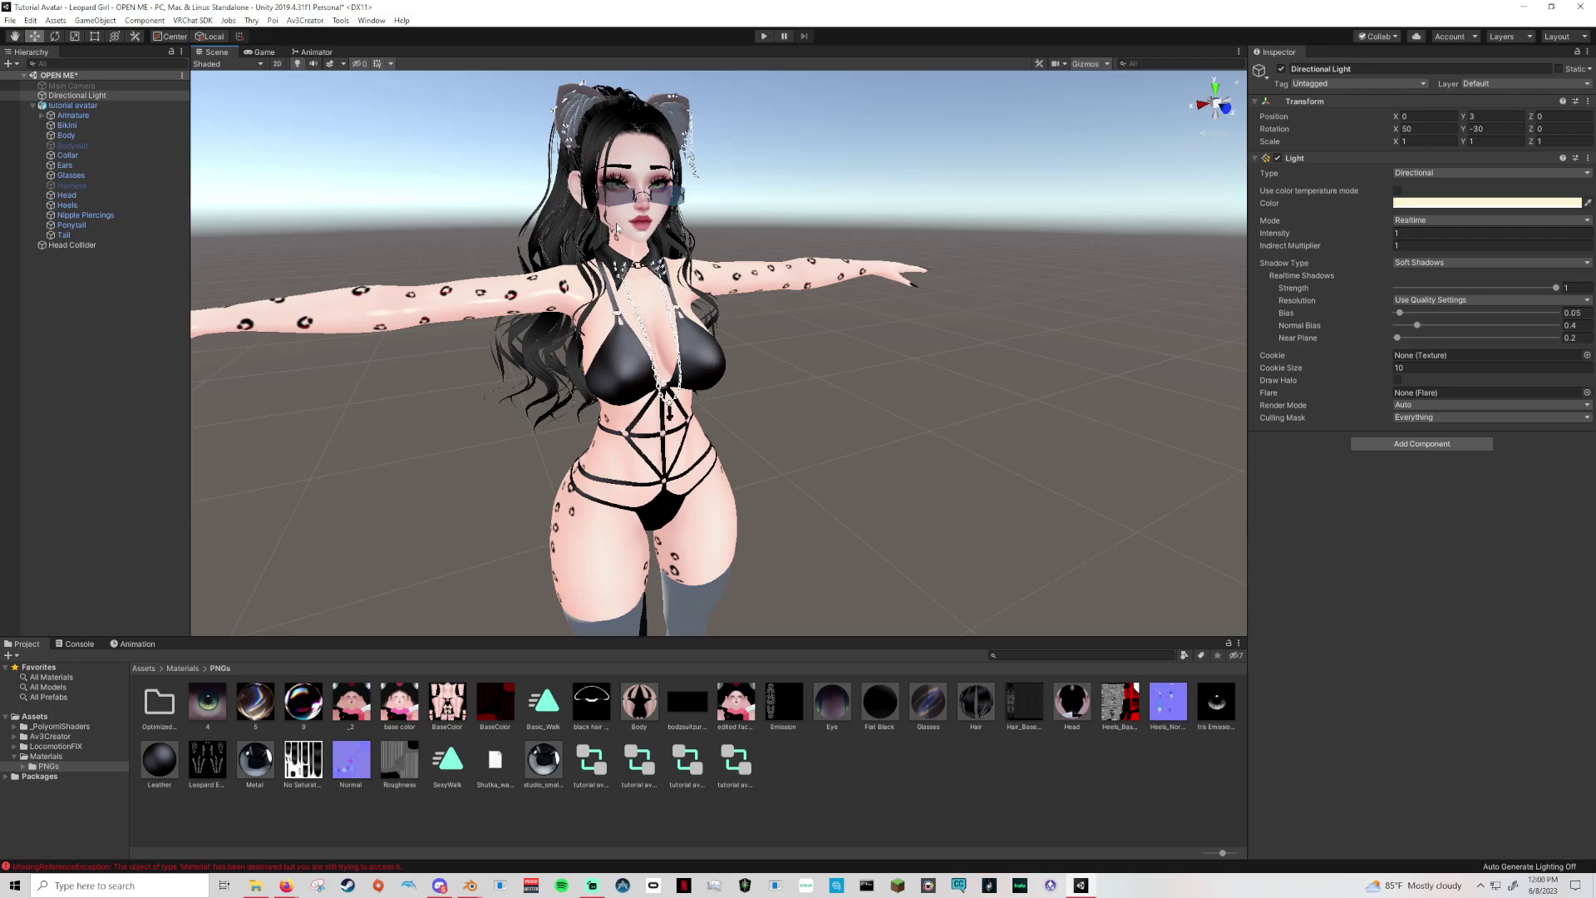
mouse_move(751, 401)
alt+mouse_down()
mouse_move(715, 389)
mouse_move(750, 382)
alt+mouse_up()
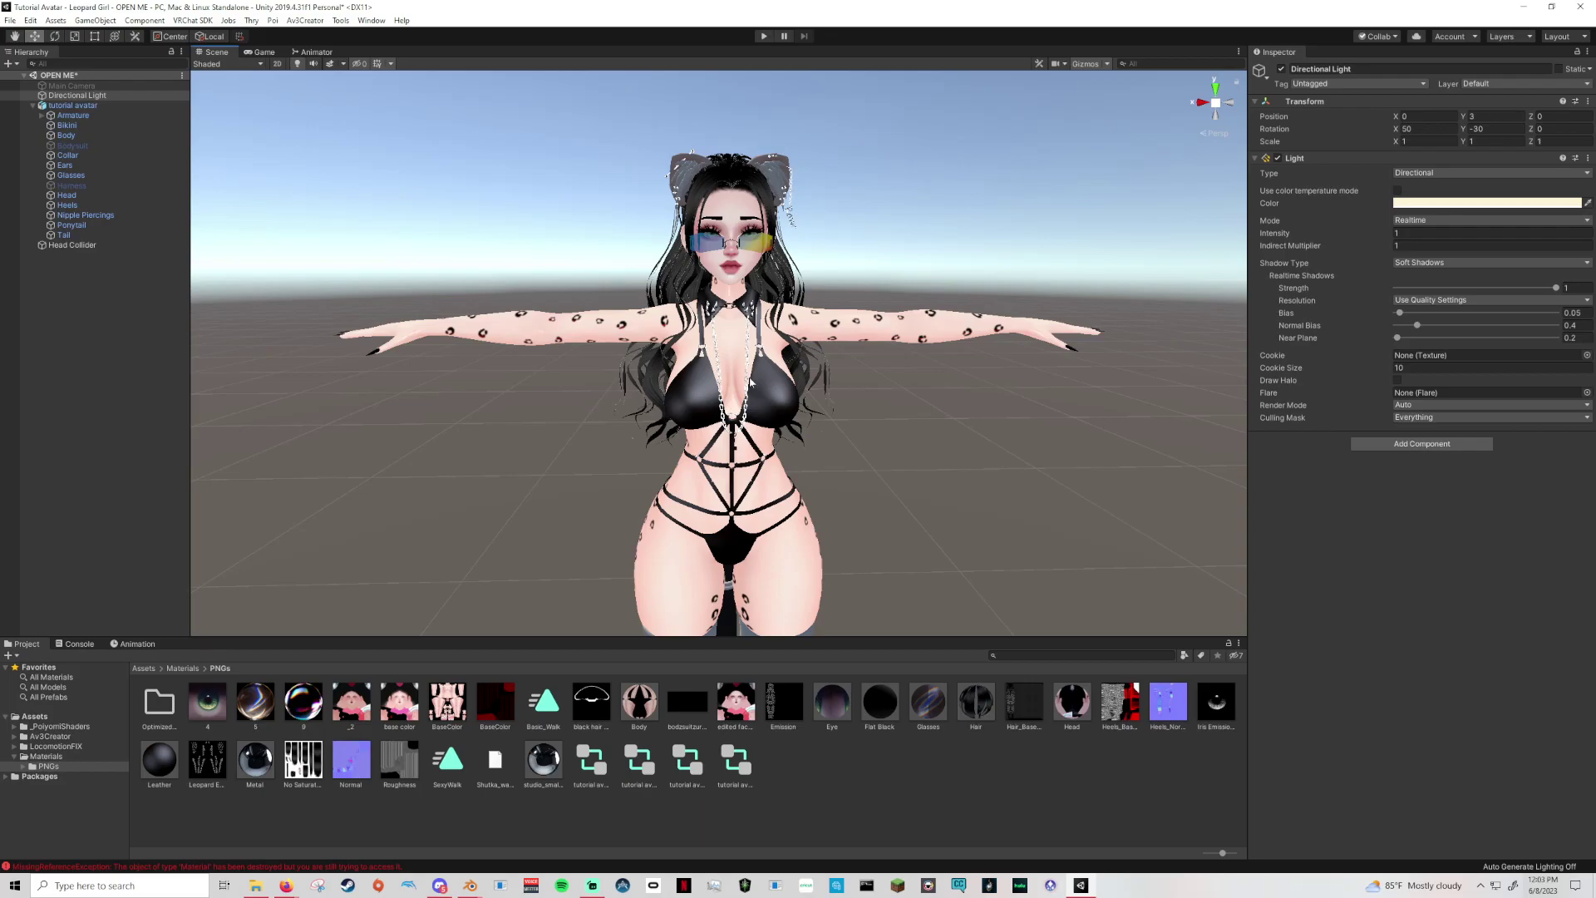
alt+drag(869, 464, 866, 427)
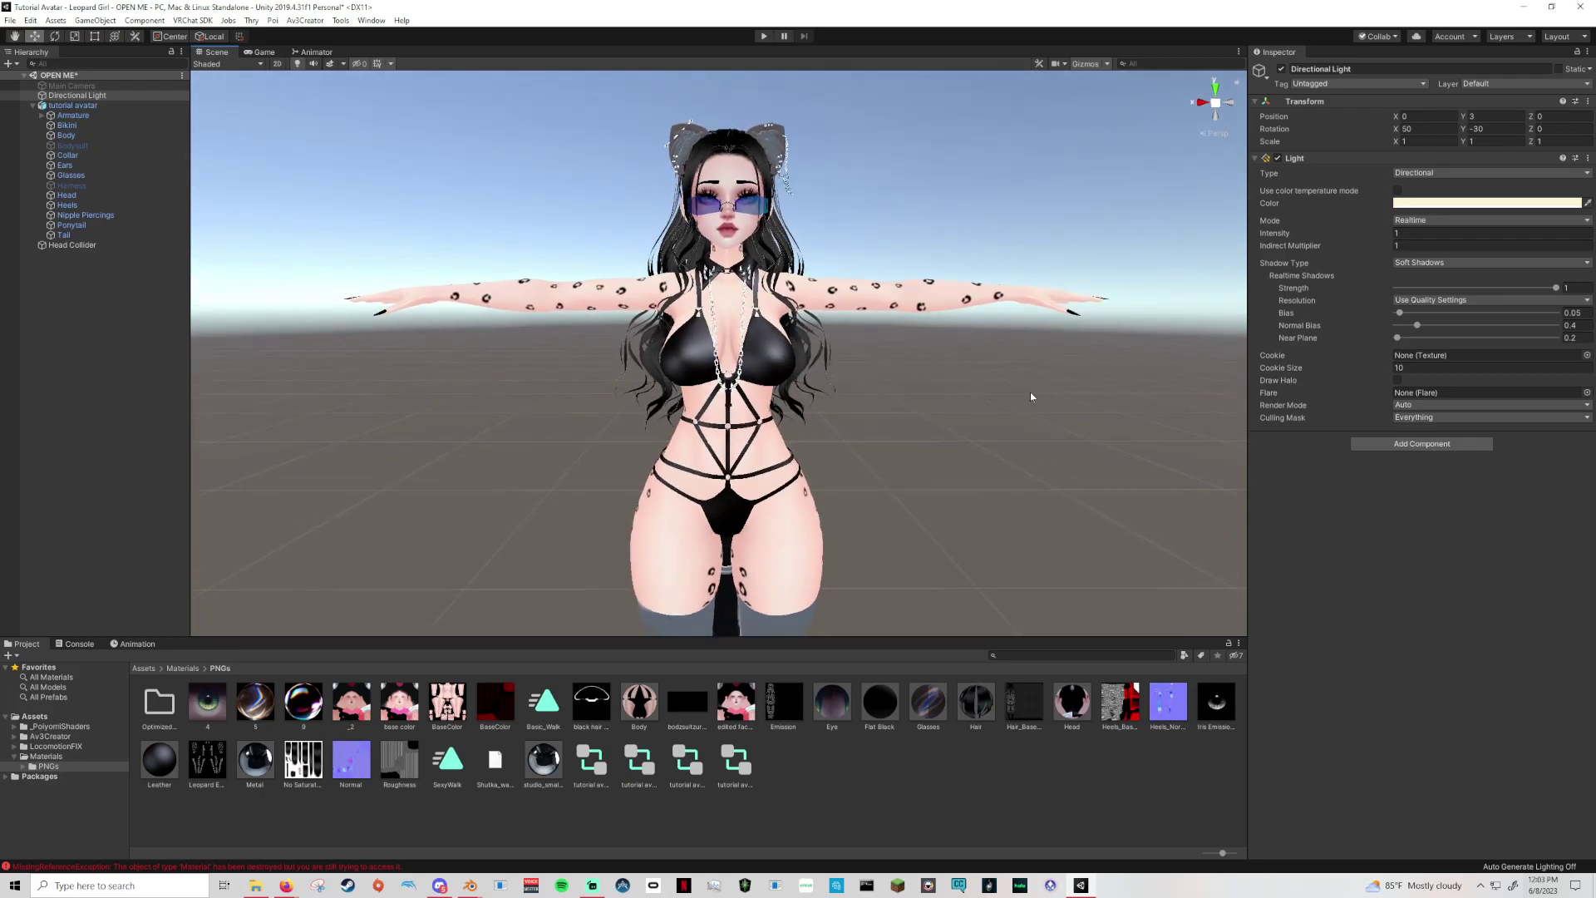